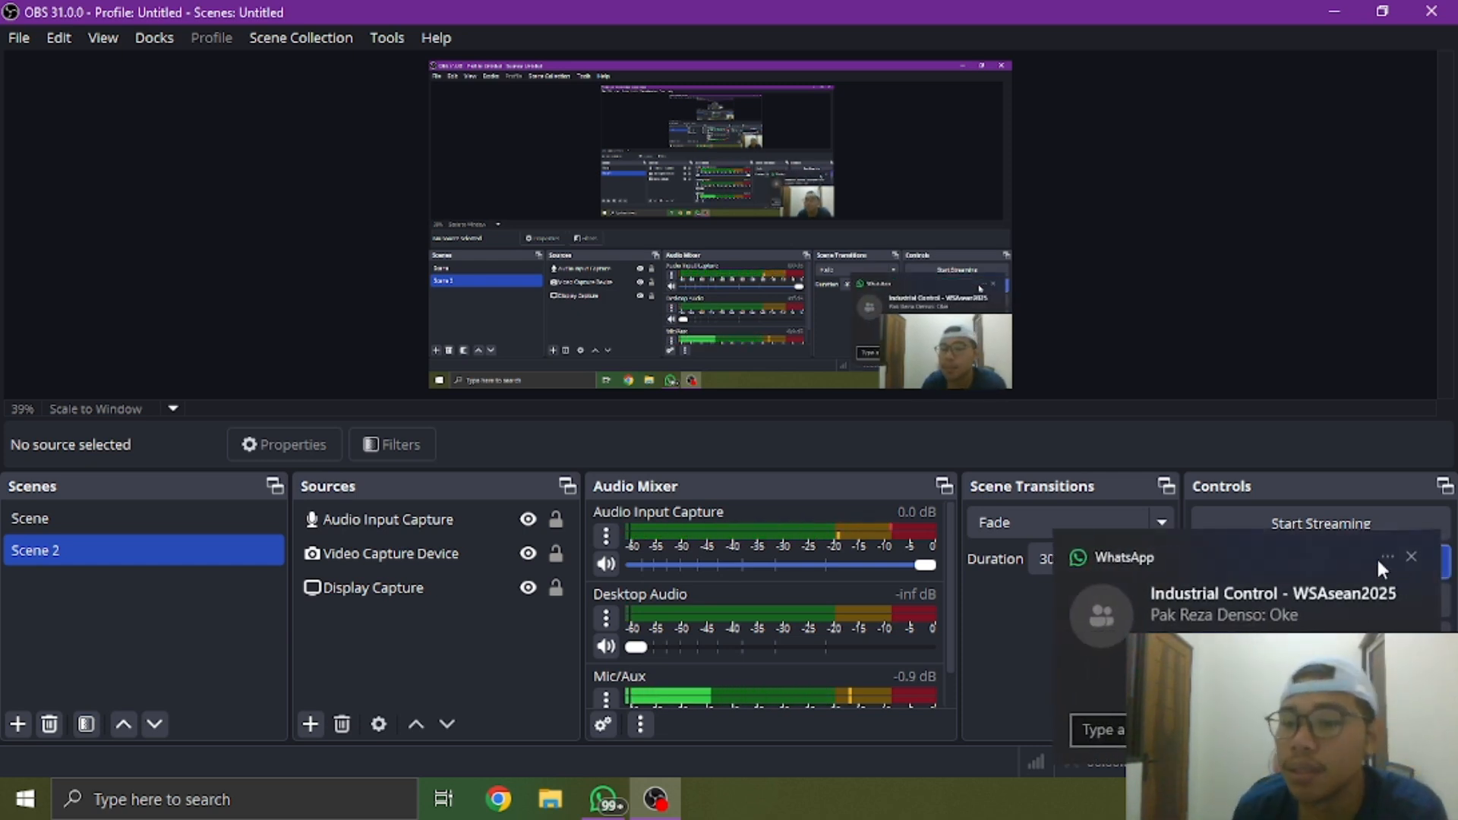
{"action": "left_click", "coordinate": [1409, 555]}
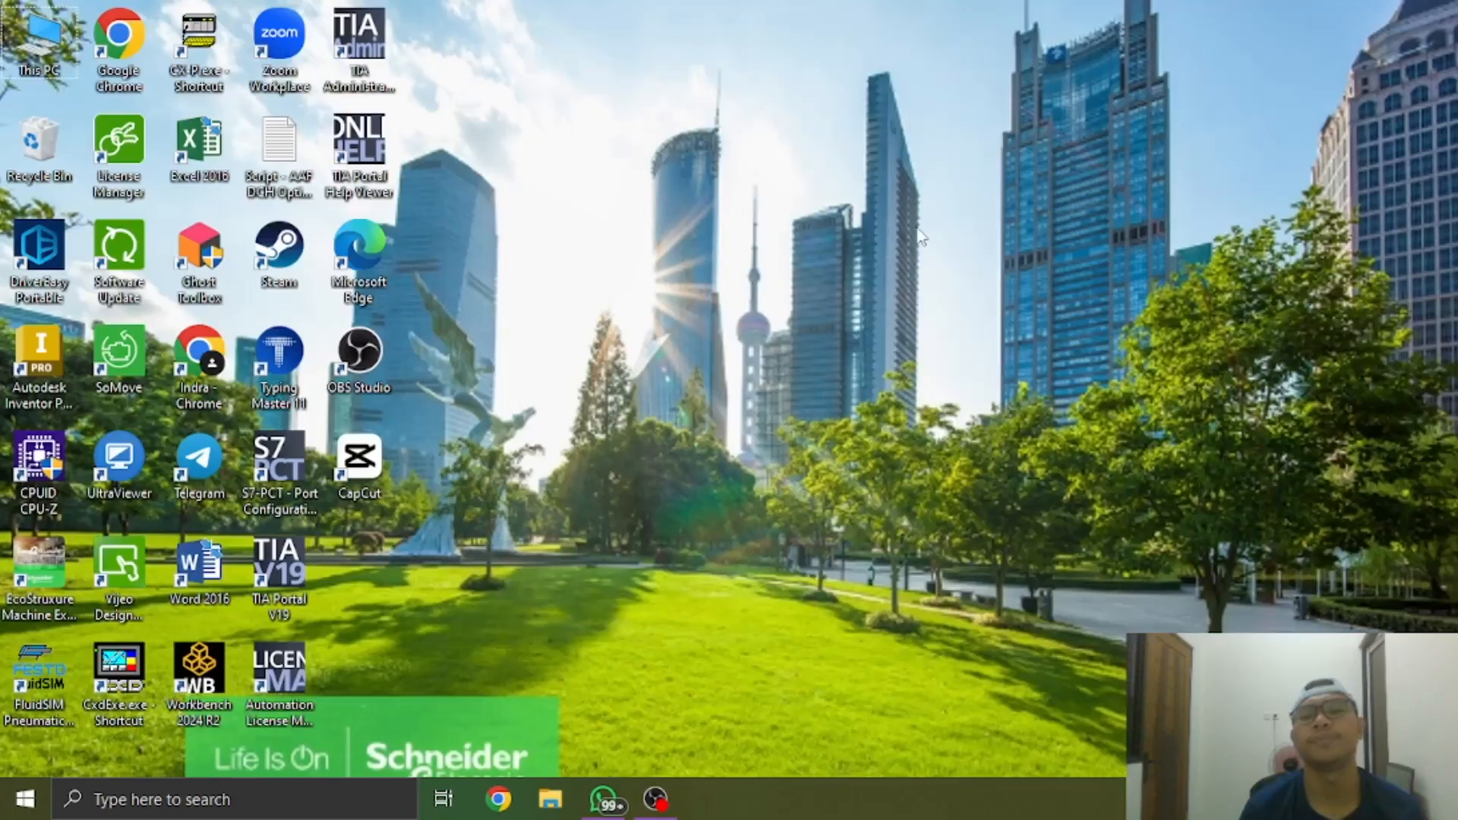
{"action": "right_click", "coordinate": [904, 195]}
{"action": "left_click", "coordinate": [999, 288]}
{"action": "right_click", "coordinate": [953, 288]}
{"action": "left_click", "coordinate": [1017, 384]}
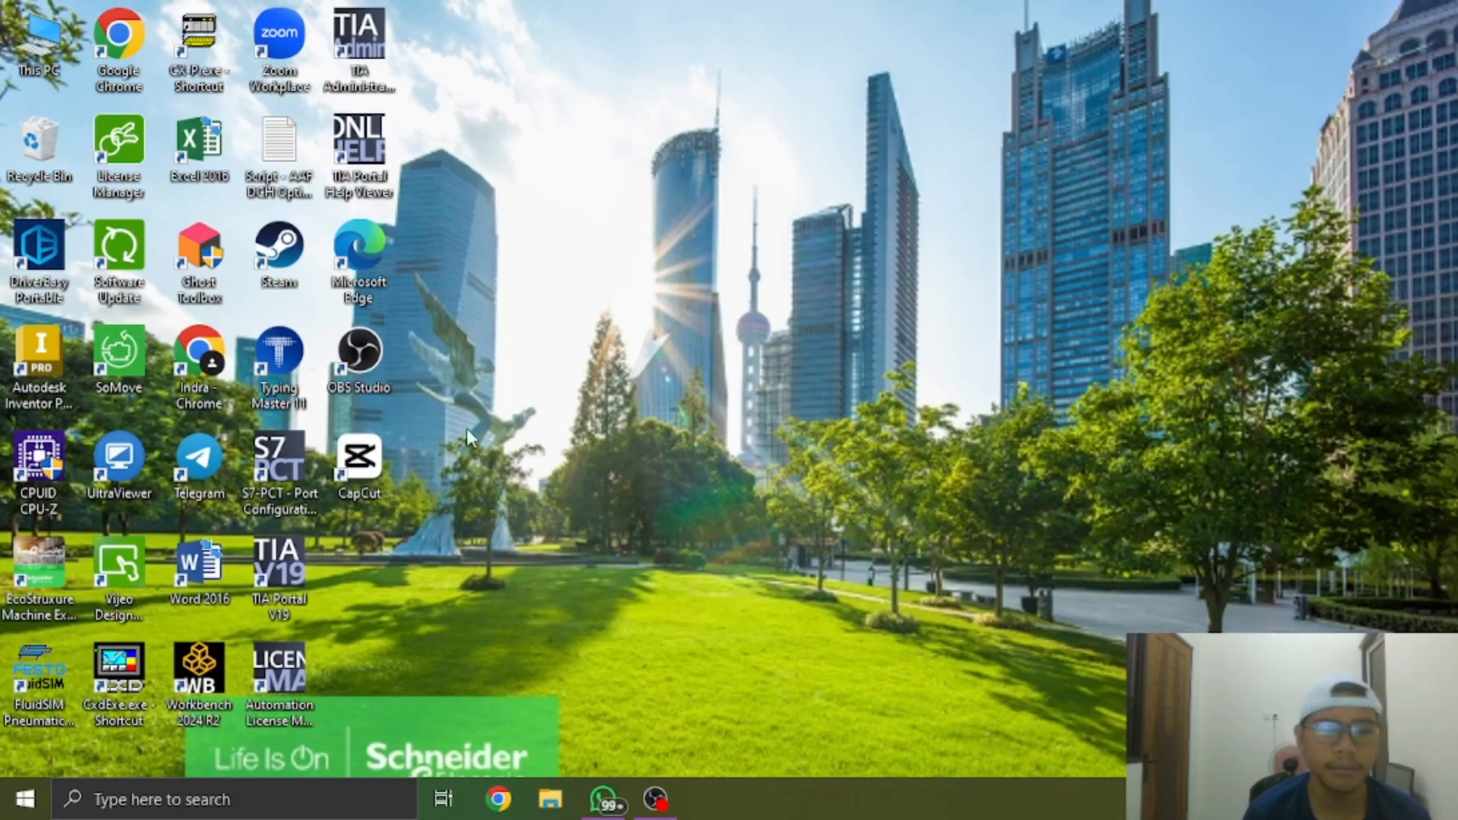
Launch TIA Portal V19 and switch to its project view
{"action": "double_click", "coordinate": [287, 585]}
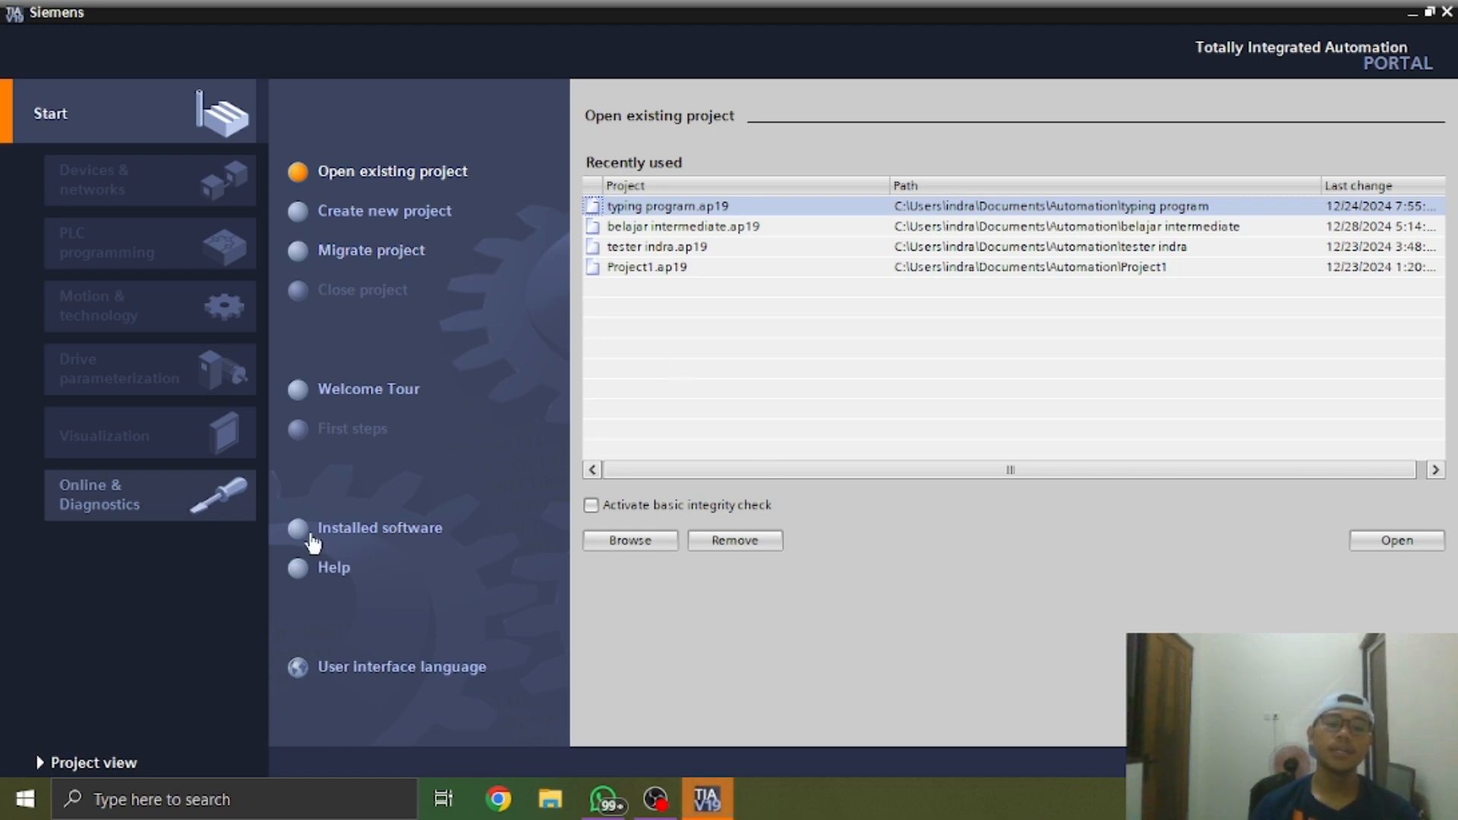
{"action": "left_click", "coordinate": [95, 761]}
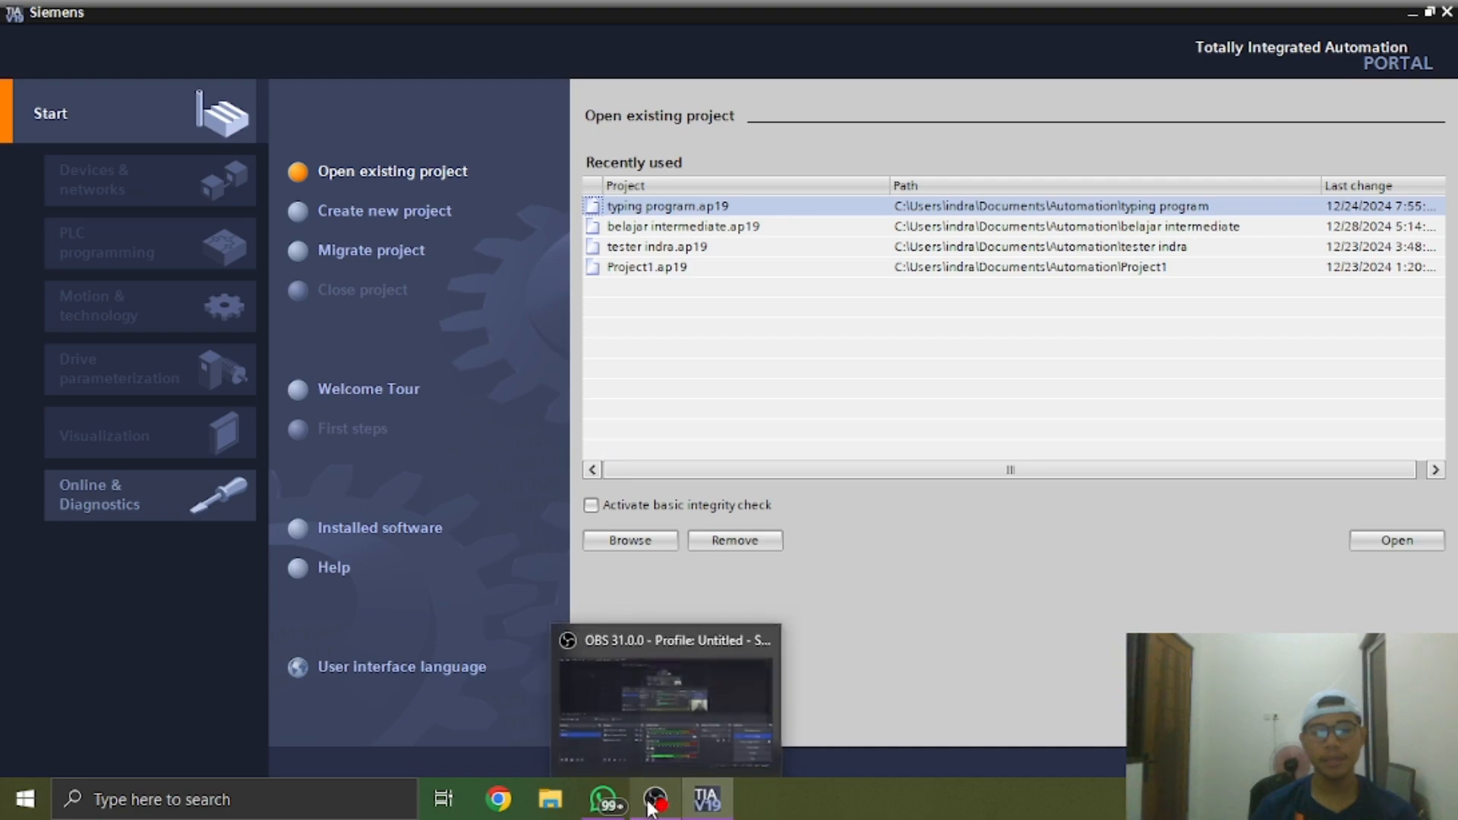
{"action": "mouse_move", "coordinate": [619, 806]}
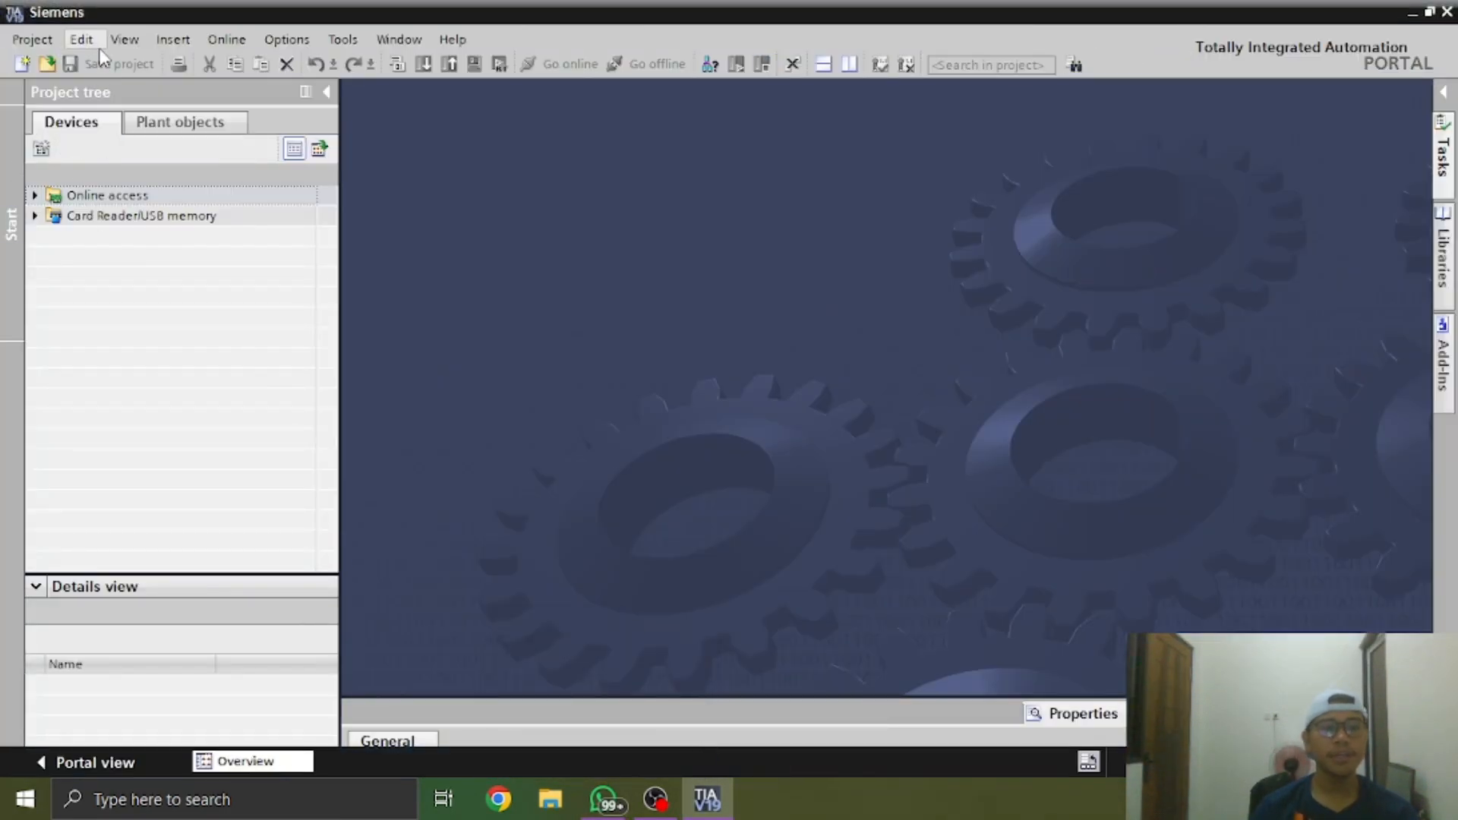
{"action": "left_click", "coordinate": [226, 39]}
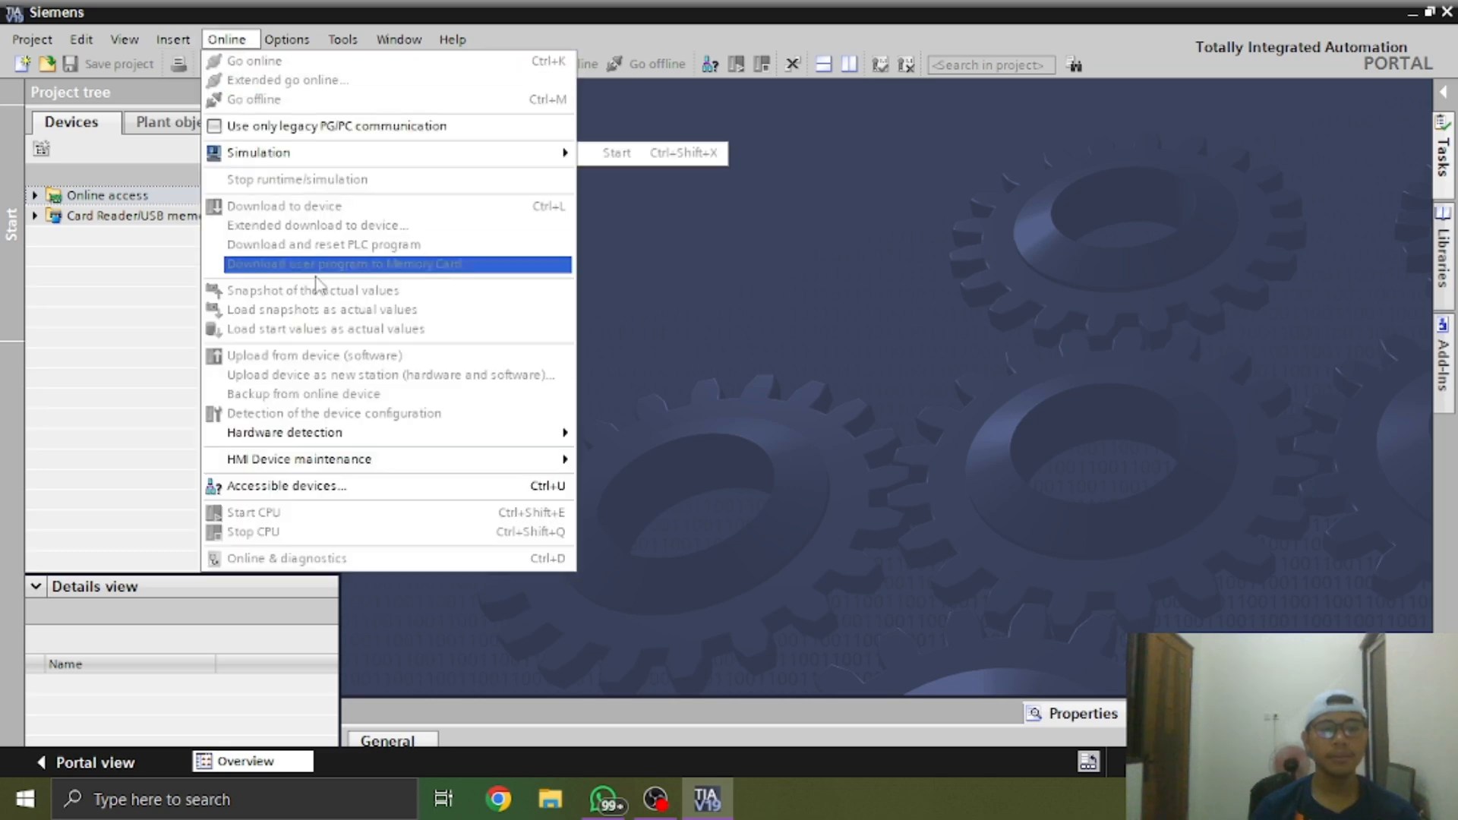
{"action": "mouse_move", "coordinate": [356, 441]}
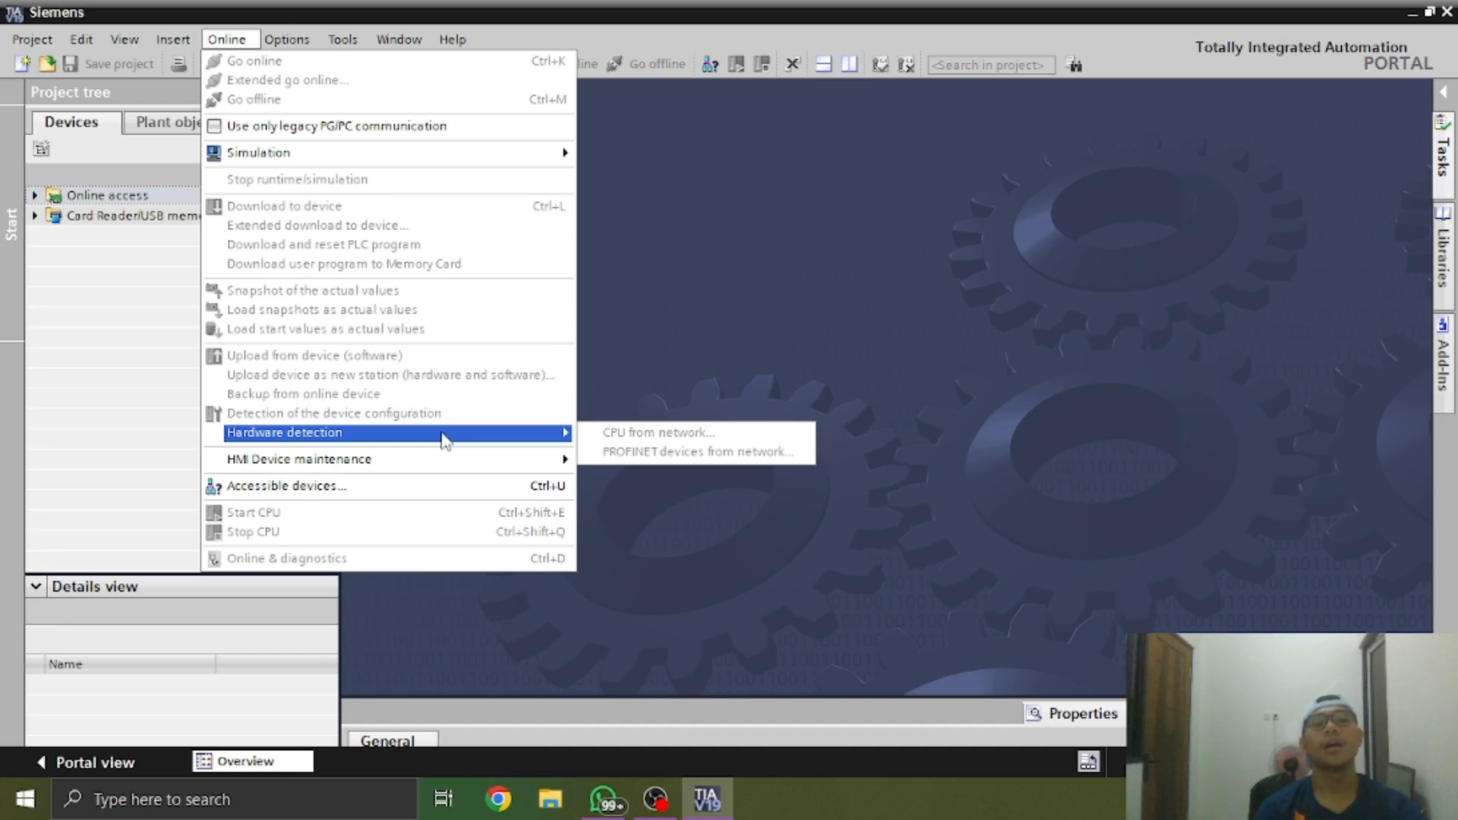
{"action": "left_click", "coordinate": [227, 39]}
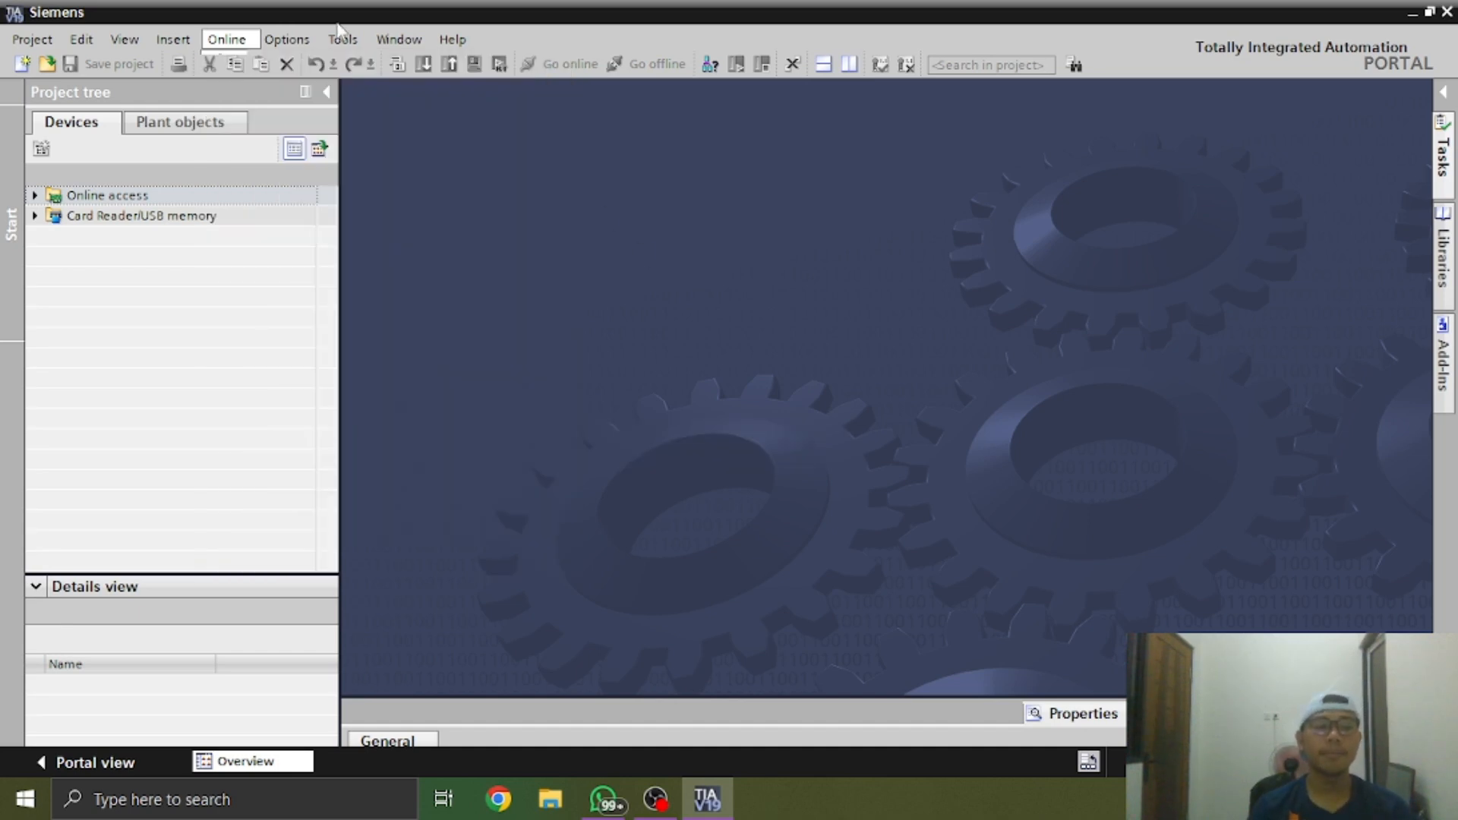
Create a new project named "video konfigurasi PLC" with the default path and version V19
{"action": "left_click", "coordinate": [22, 64]}
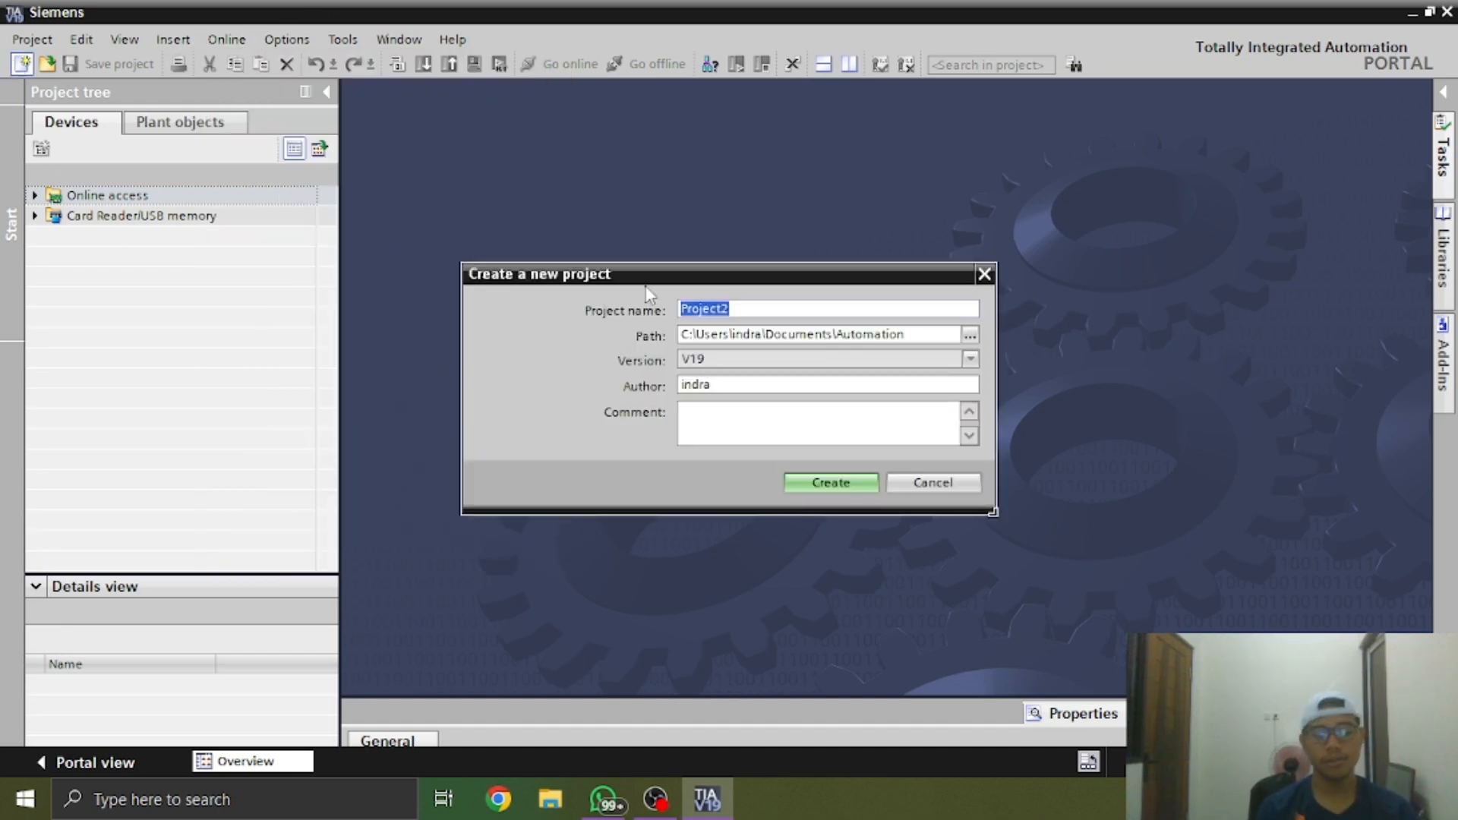
{"action": "type", "text": "video konfi"}
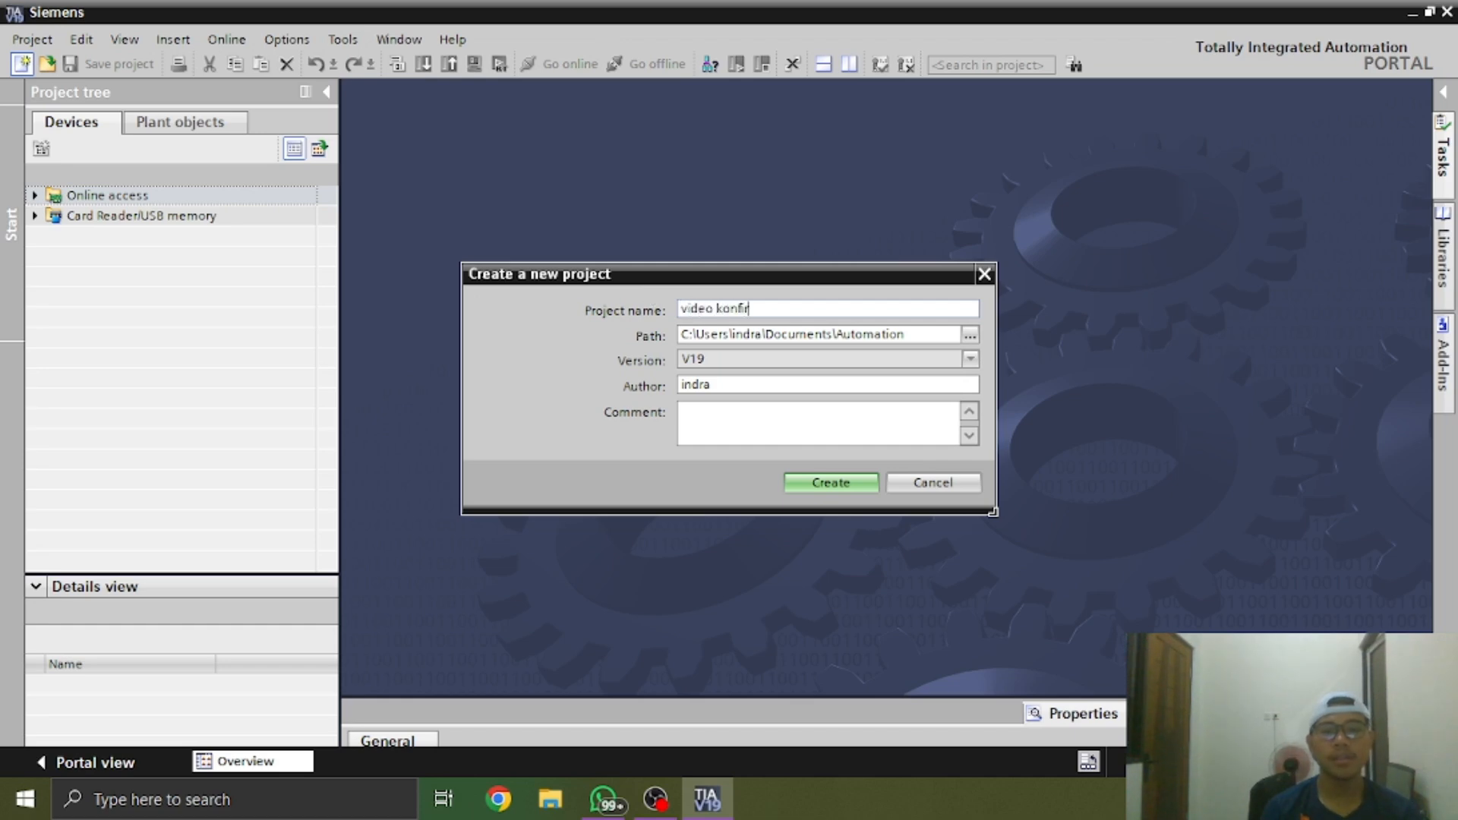
{"action": "type", "text": "gurasi "}
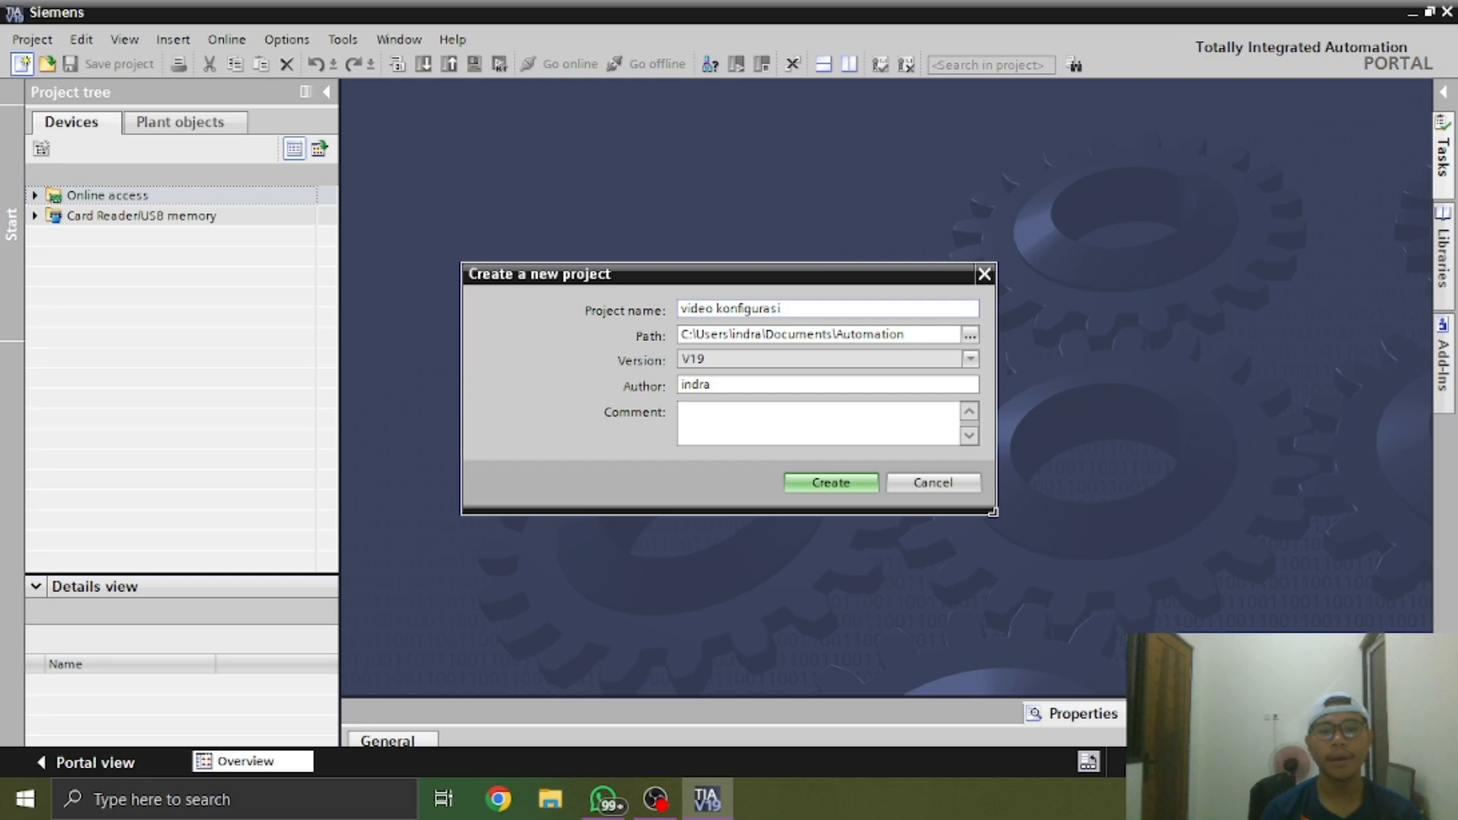
{"action": "type", "text": "PLc"}
{"action": "key", "text": "BackSpace"}
{"action": "type", "text": "C"}
{"action": "key", "text": "Return"}
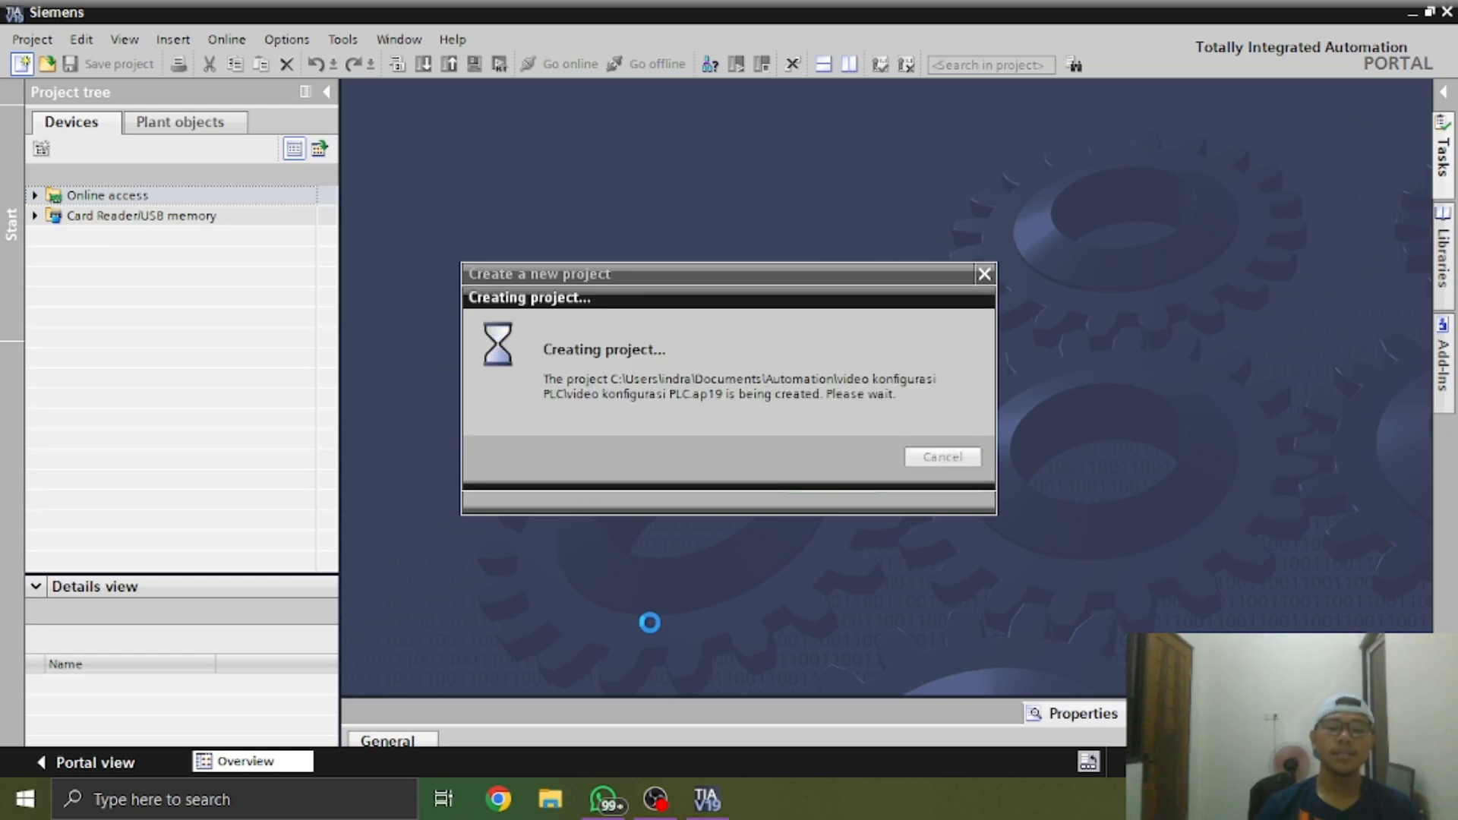
Switch to WhatsApp and look through the hardware photos sent today, then put the photo viewer away
{"action": "left_click", "coordinate": [599, 798]}
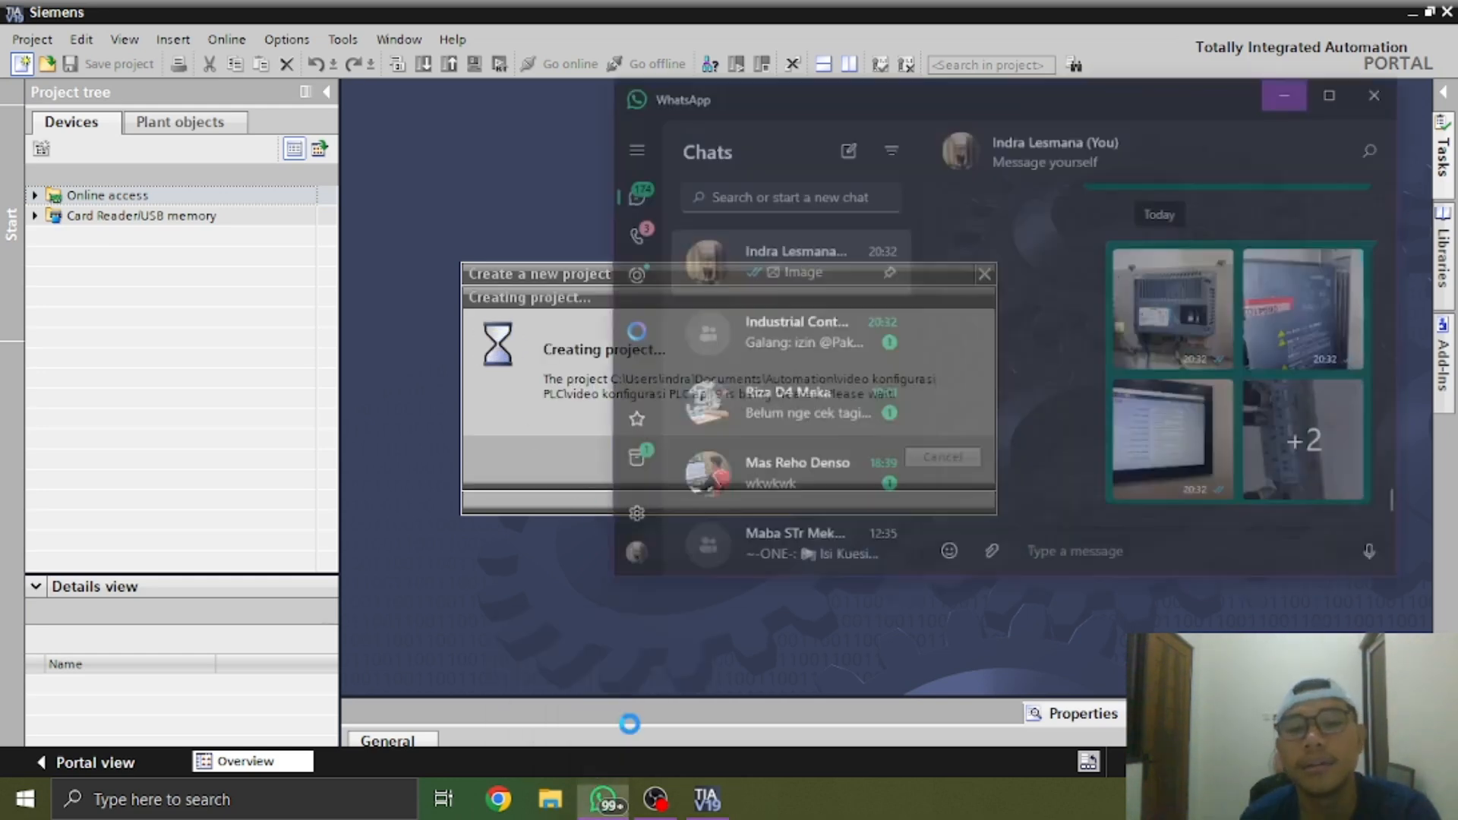
{"action": "left_click", "coordinate": [1228, 280]}
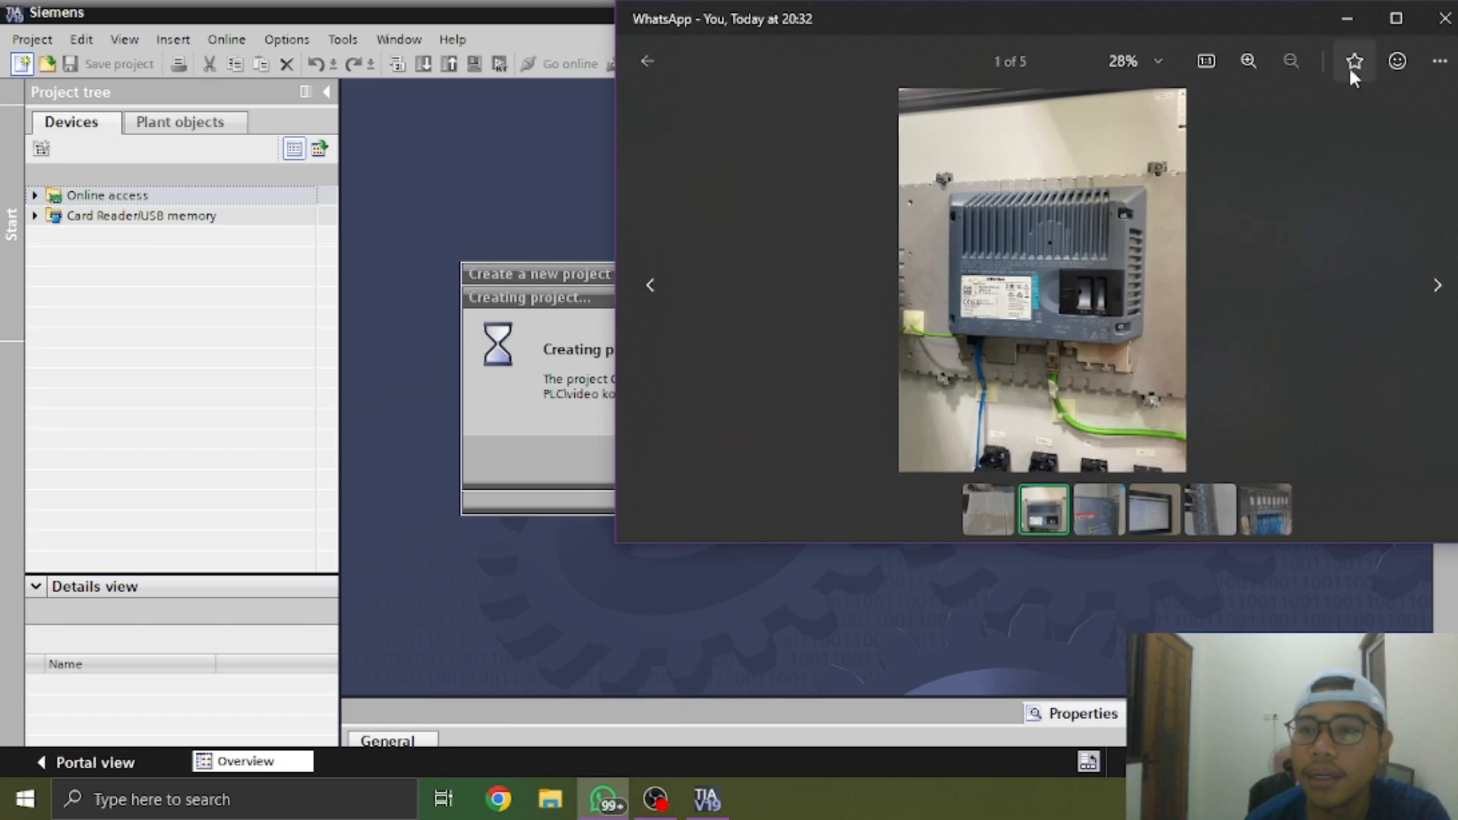
{"action": "left_click", "coordinate": [1091, 507]}
{"action": "left_click", "coordinate": [1151, 512]}
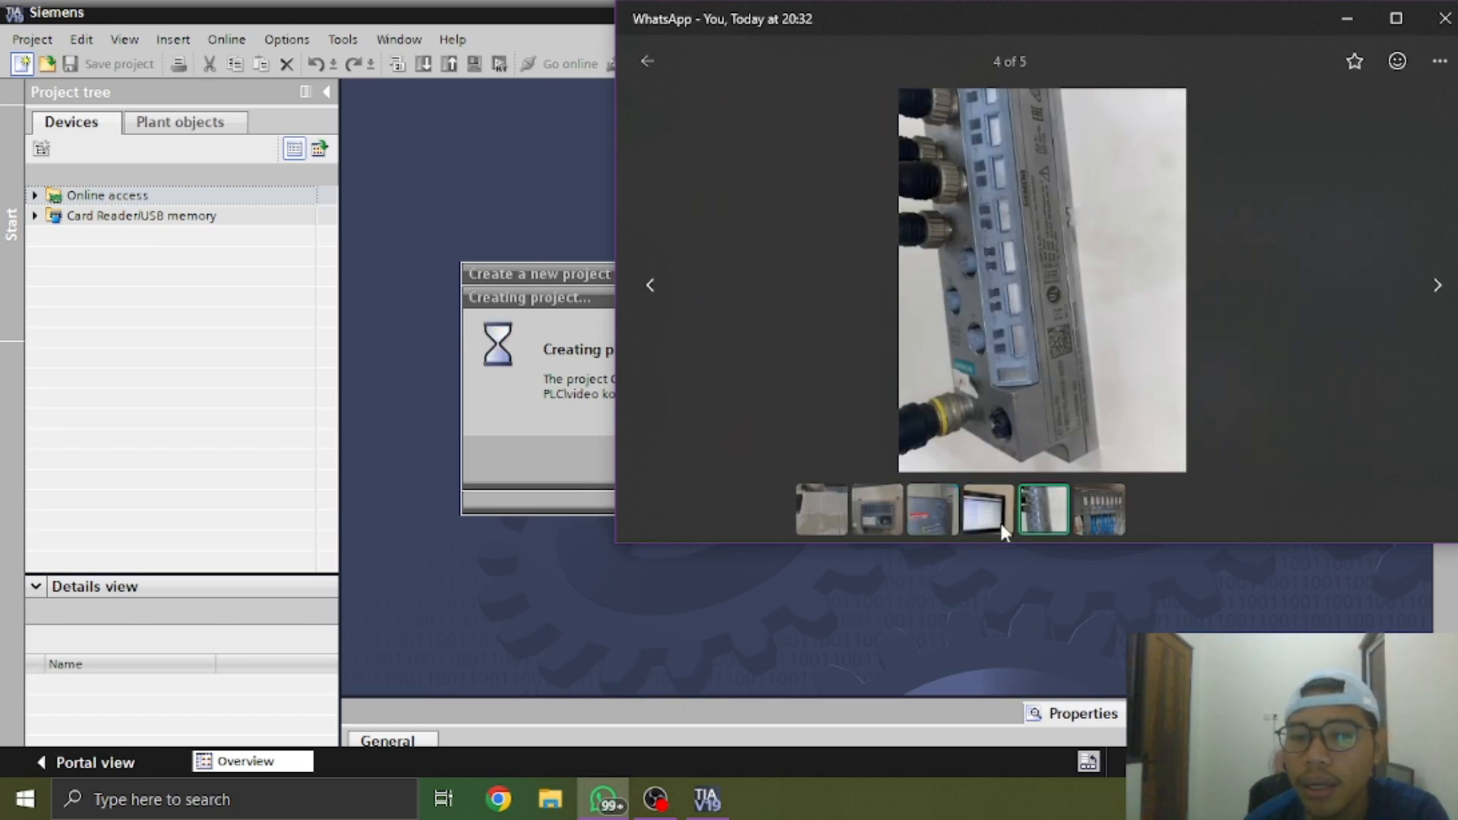
{"action": "left_click", "coordinate": [1001, 523]}
{"action": "left_click", "coordinate": [1141, 522]}
{"action": "left_click", "coordinate": [808, 521]}
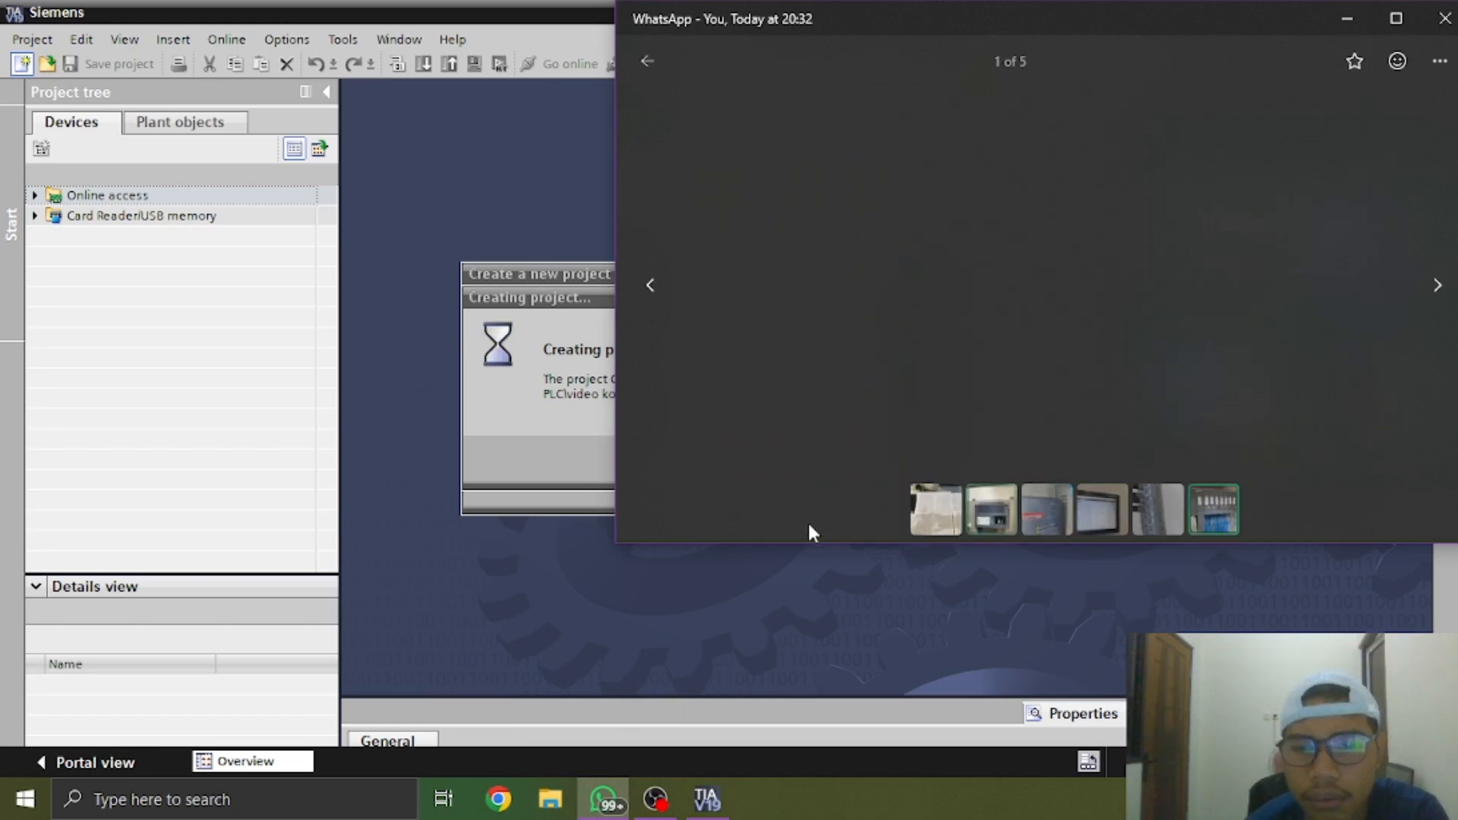
{"action": "left_click", "coordinate": [1355, 16]}
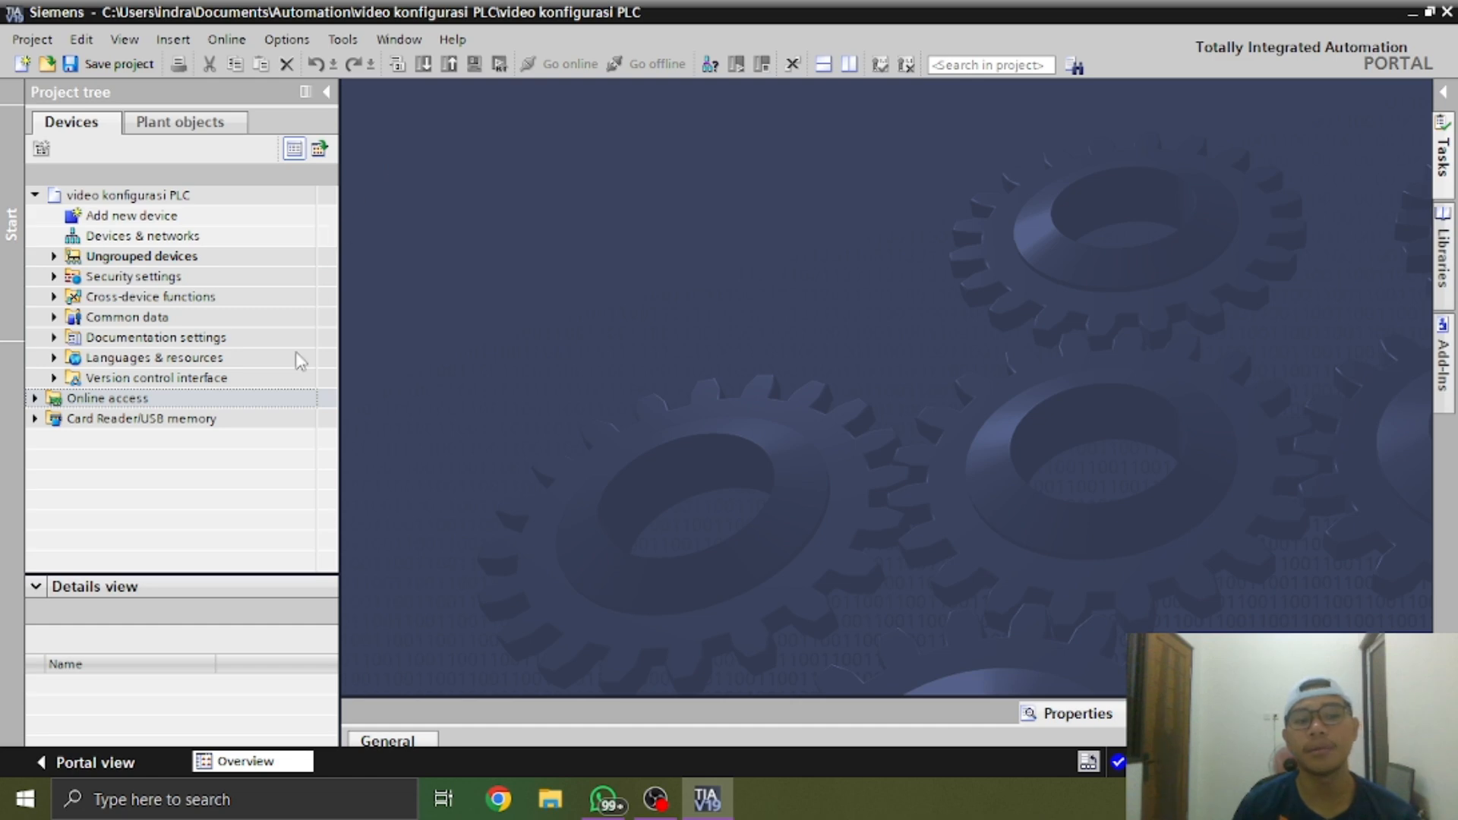
{"action": "left_click", "coordinate": [94, 770]}
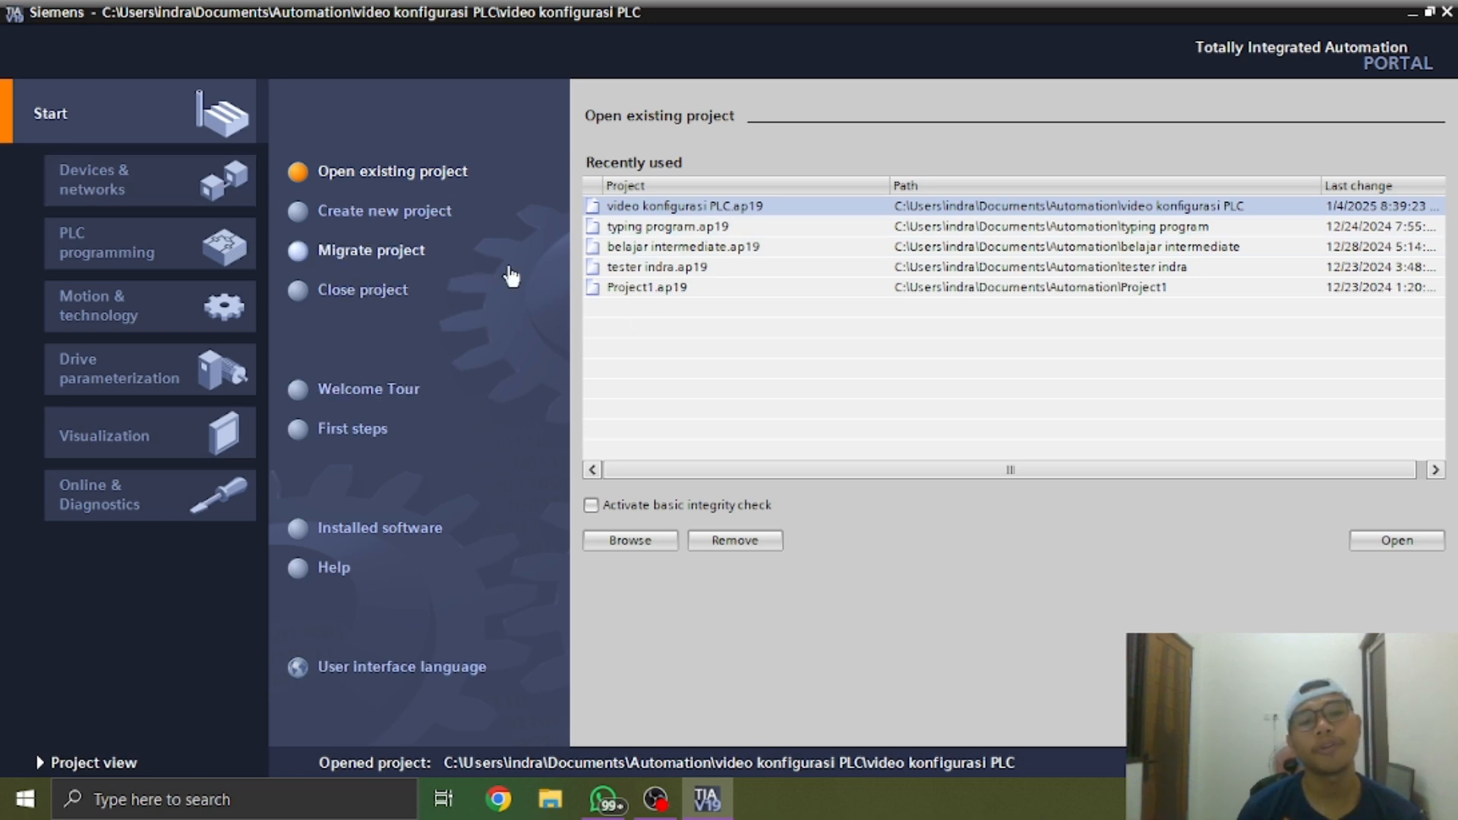
{"action": "left_click", "coordinate": [114, 763]}
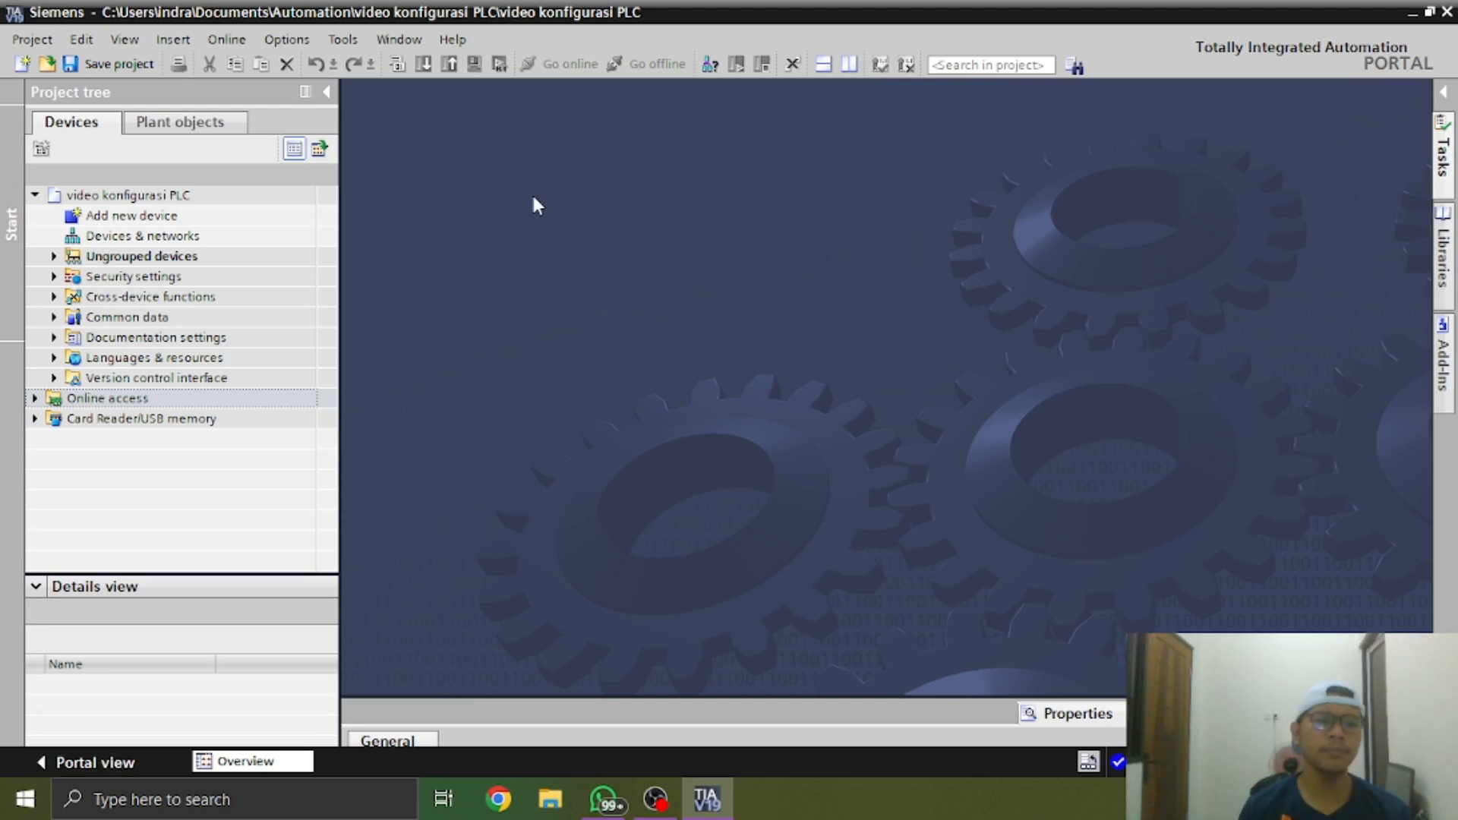
Add a SIMATIC S7-1500 controller, CPU 1516-3 PN/DP with article number 6ES7 516-3AN00-0AB0 and version V1.8, as a new device
{"action": "left_click", "coordinate": [281, 218]}
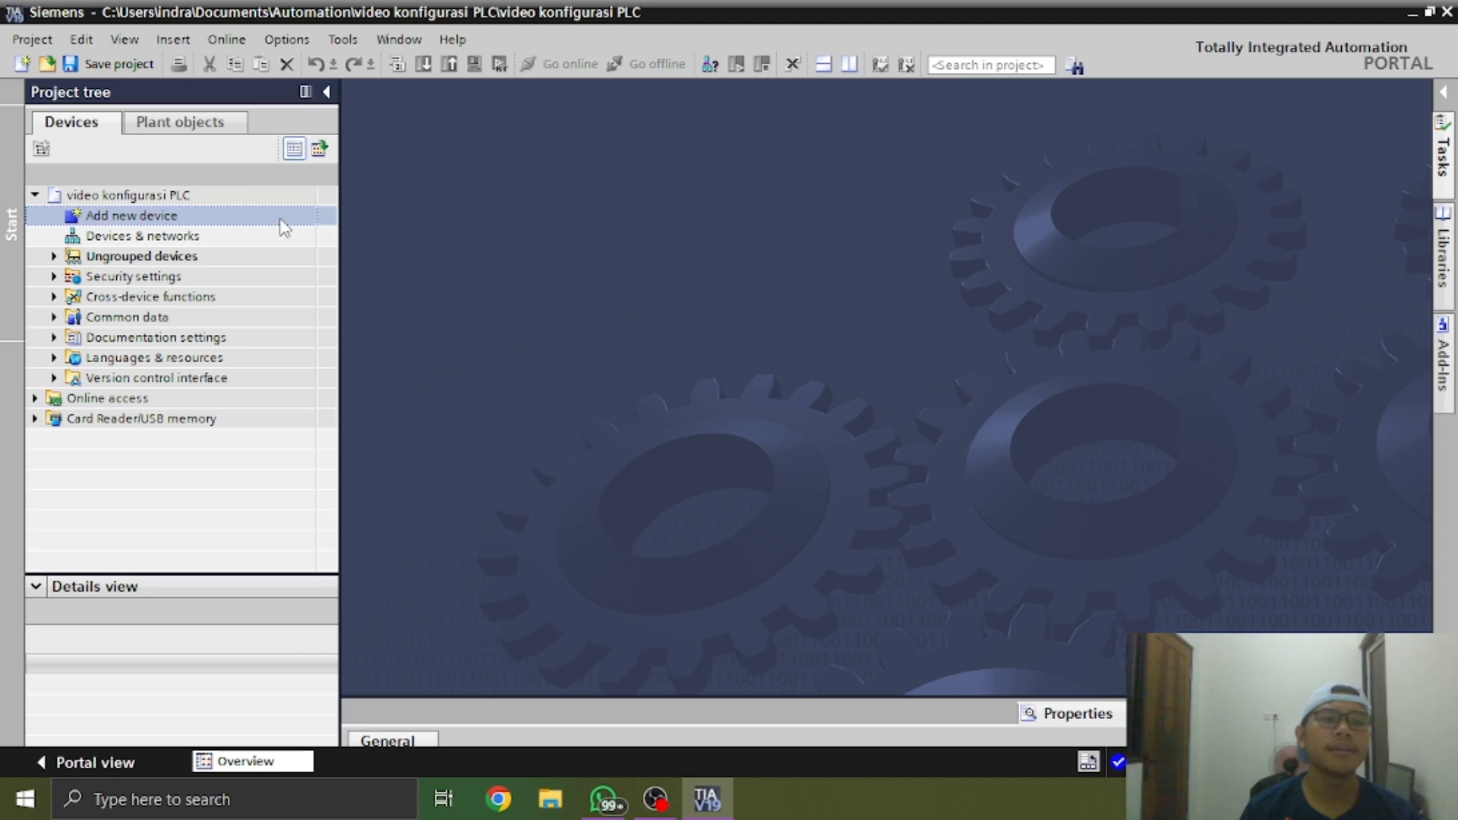
{"action": "double_click", "coordinate": [82, 218]}
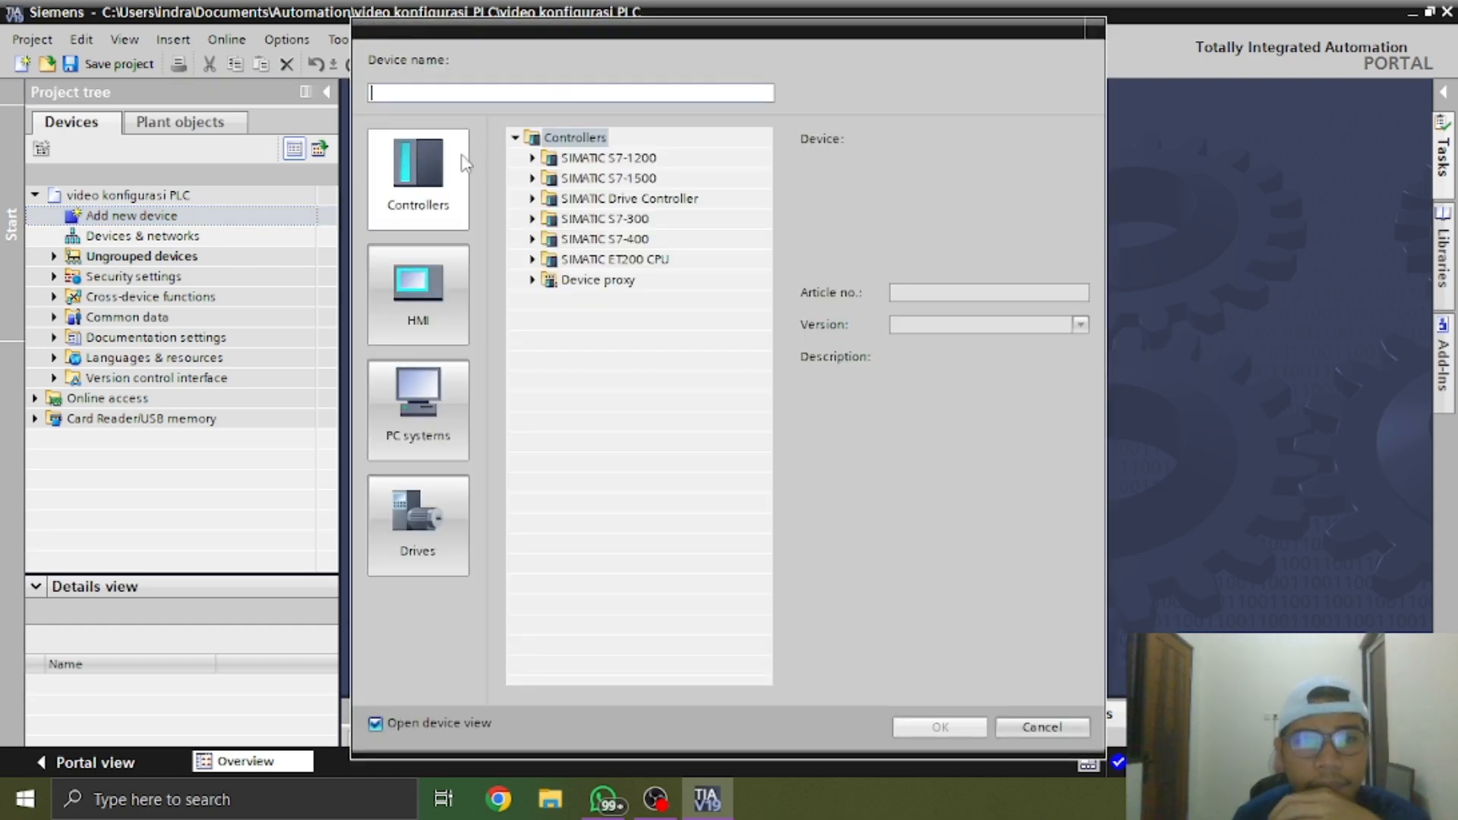
{"action": "left_click", "coordinate": [532, 179]}
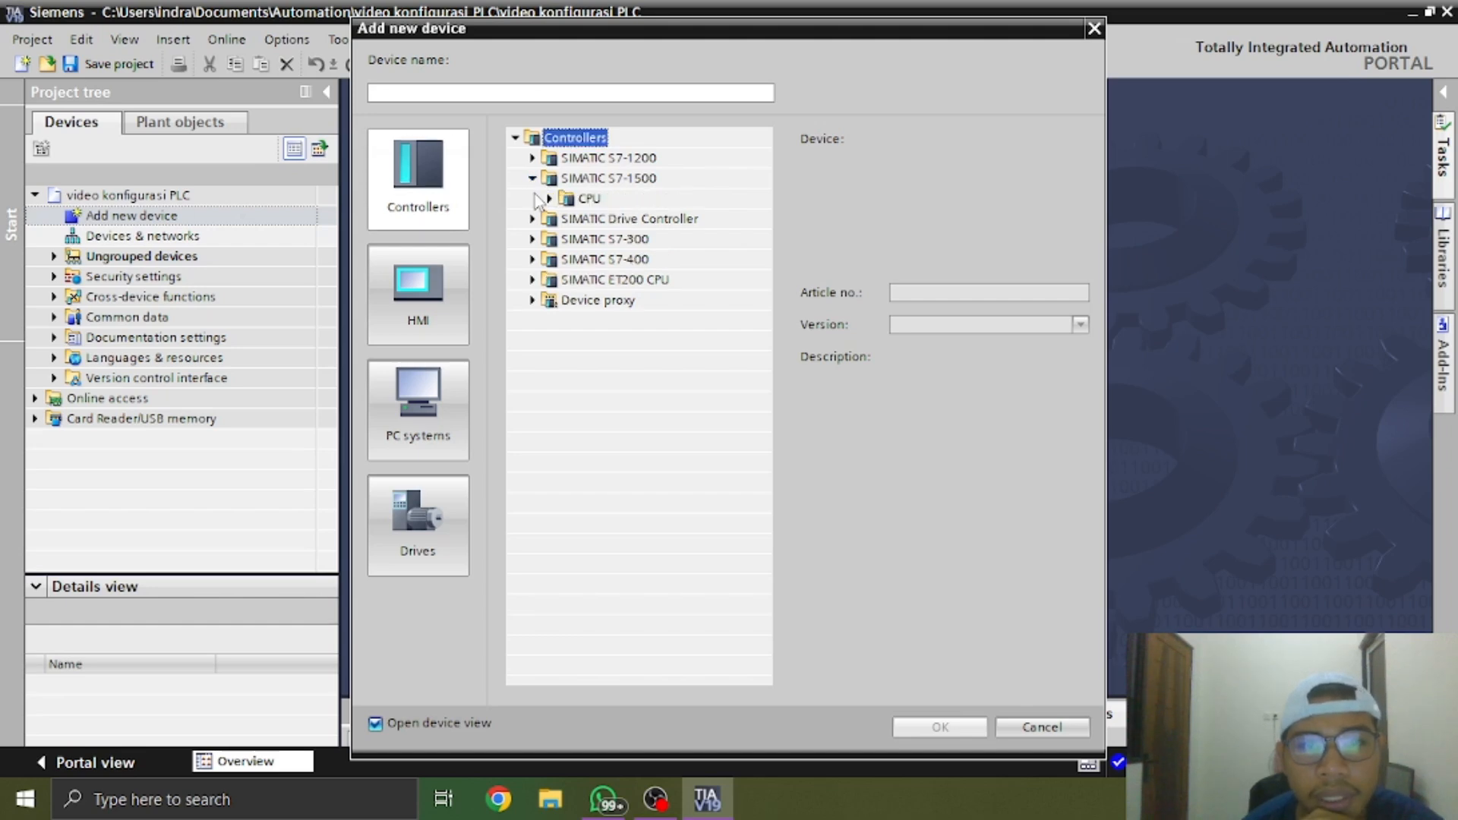
{"action": "left_click", "coordinate": [548, 199]}
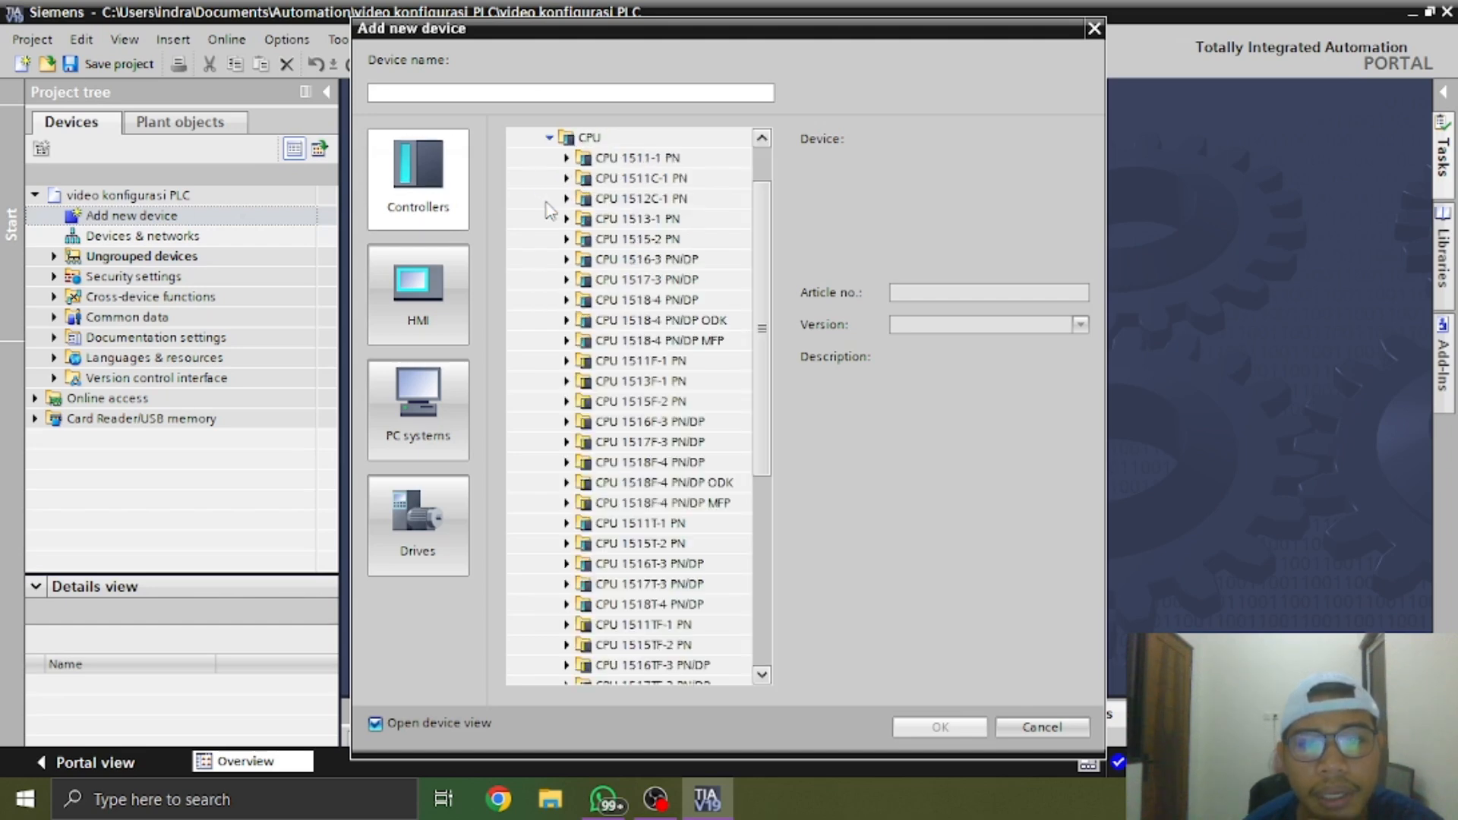
{"action": "scroll", "coordinate": [568, 158], "scroll_direction": "up", "scroll_amount": 1}
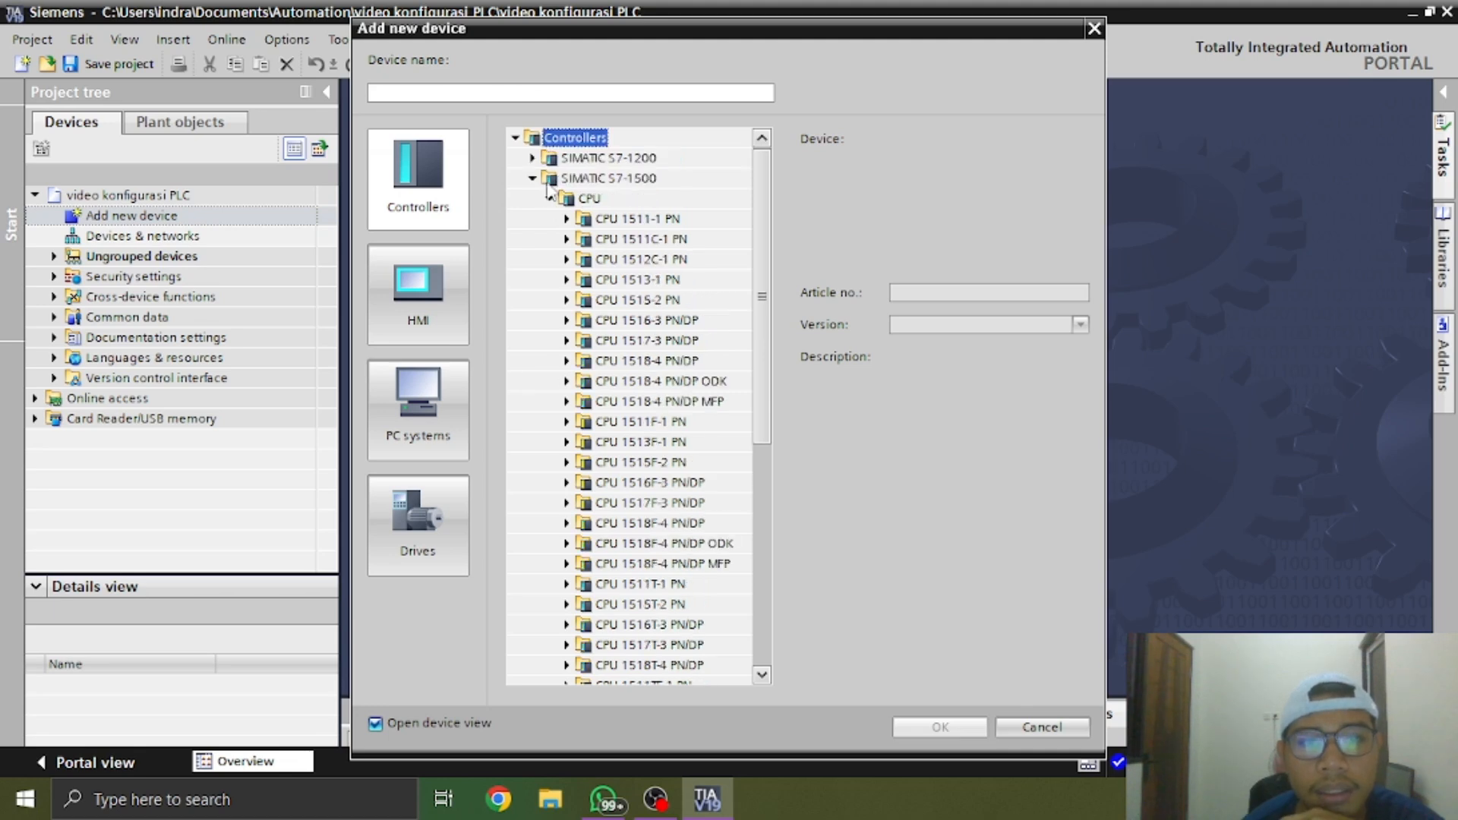
{"action": "left_click", "coordinate": [533, 179]}
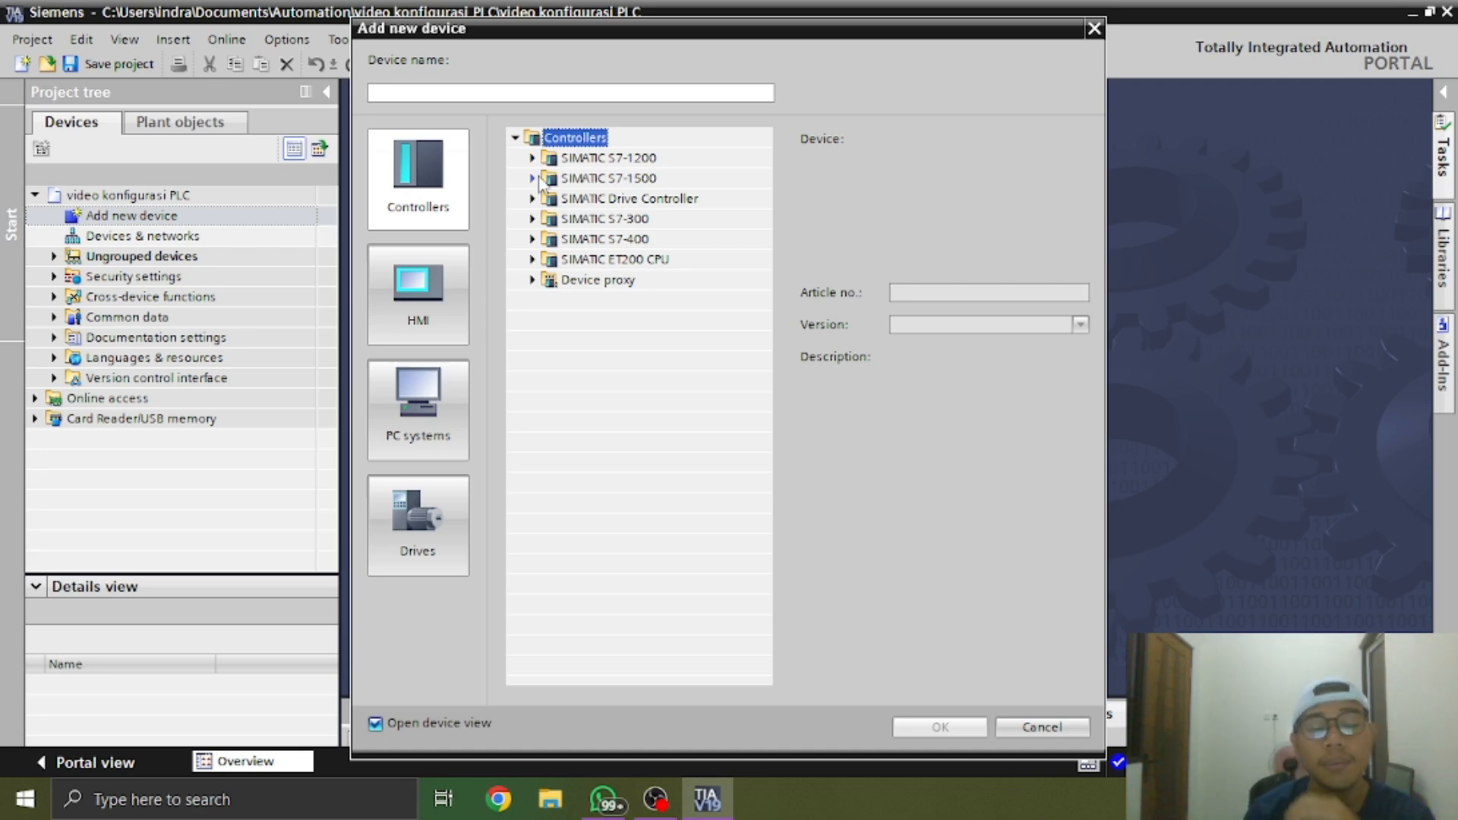
{"action": "left_click", "coordinate": [534, 178]}
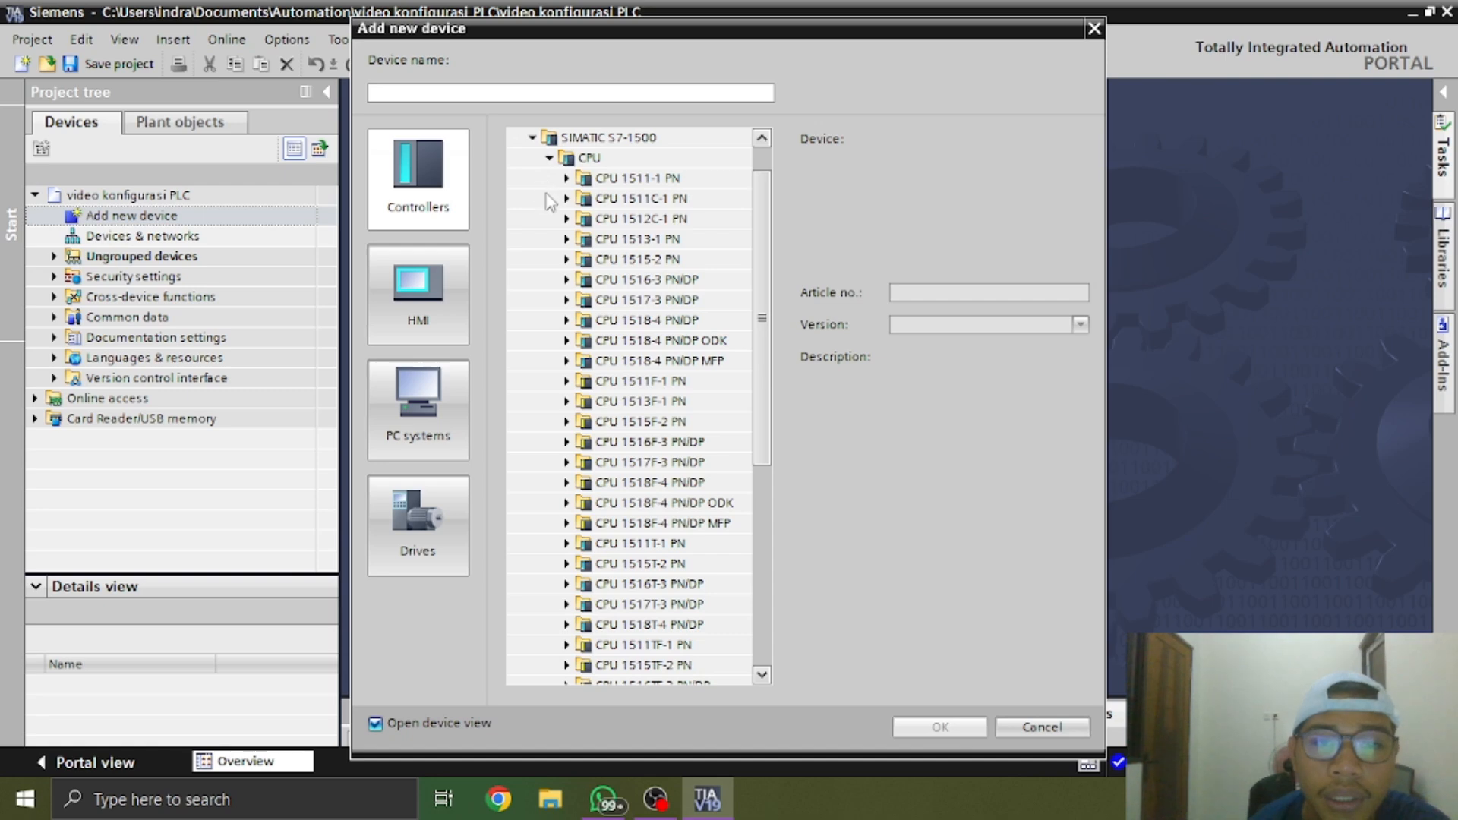
{"action": "left_click", "coordinate": [566, 280]}
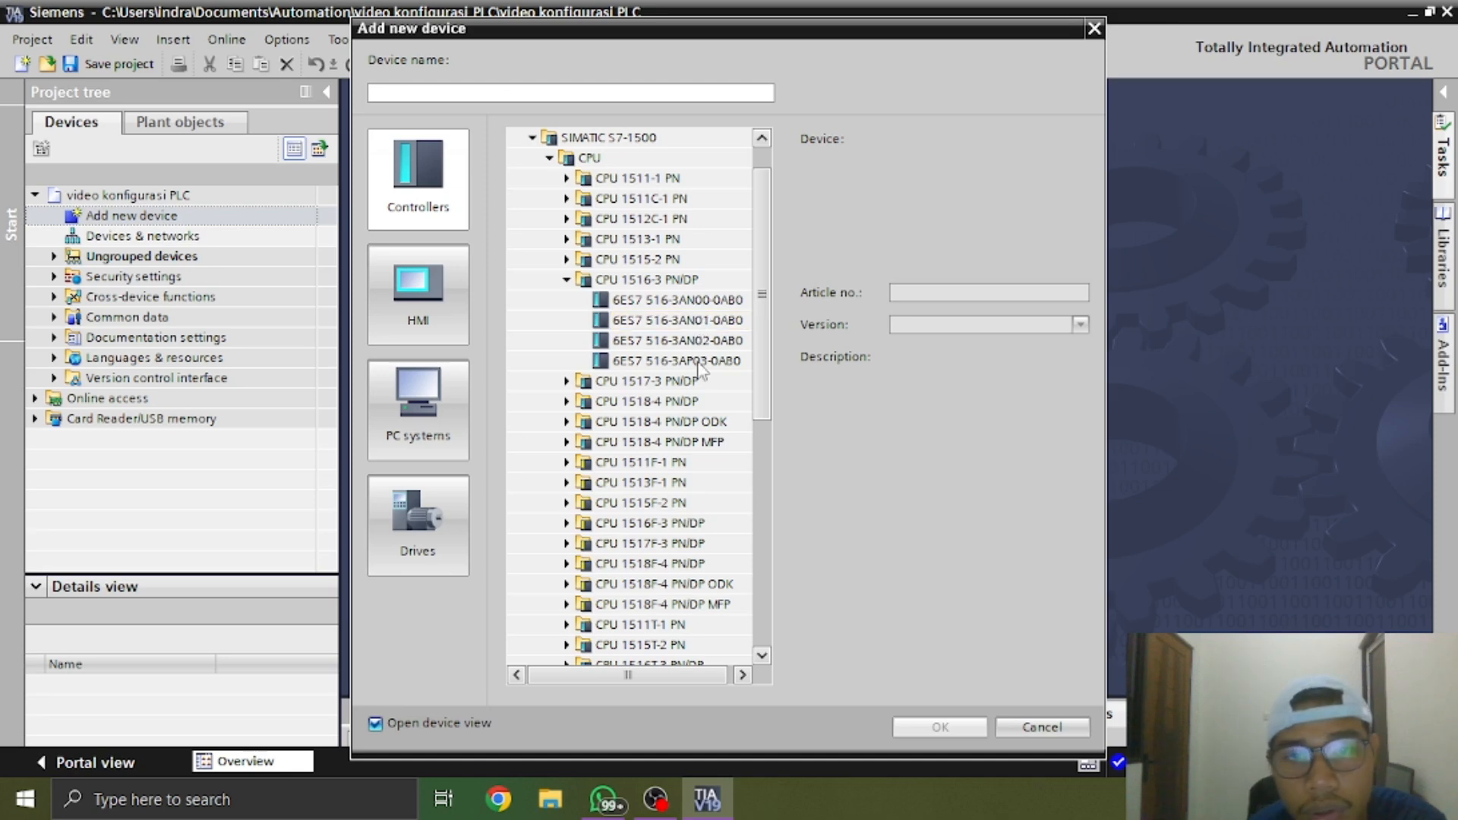
{"action": "left_click", "coordinate": [705, 303]}
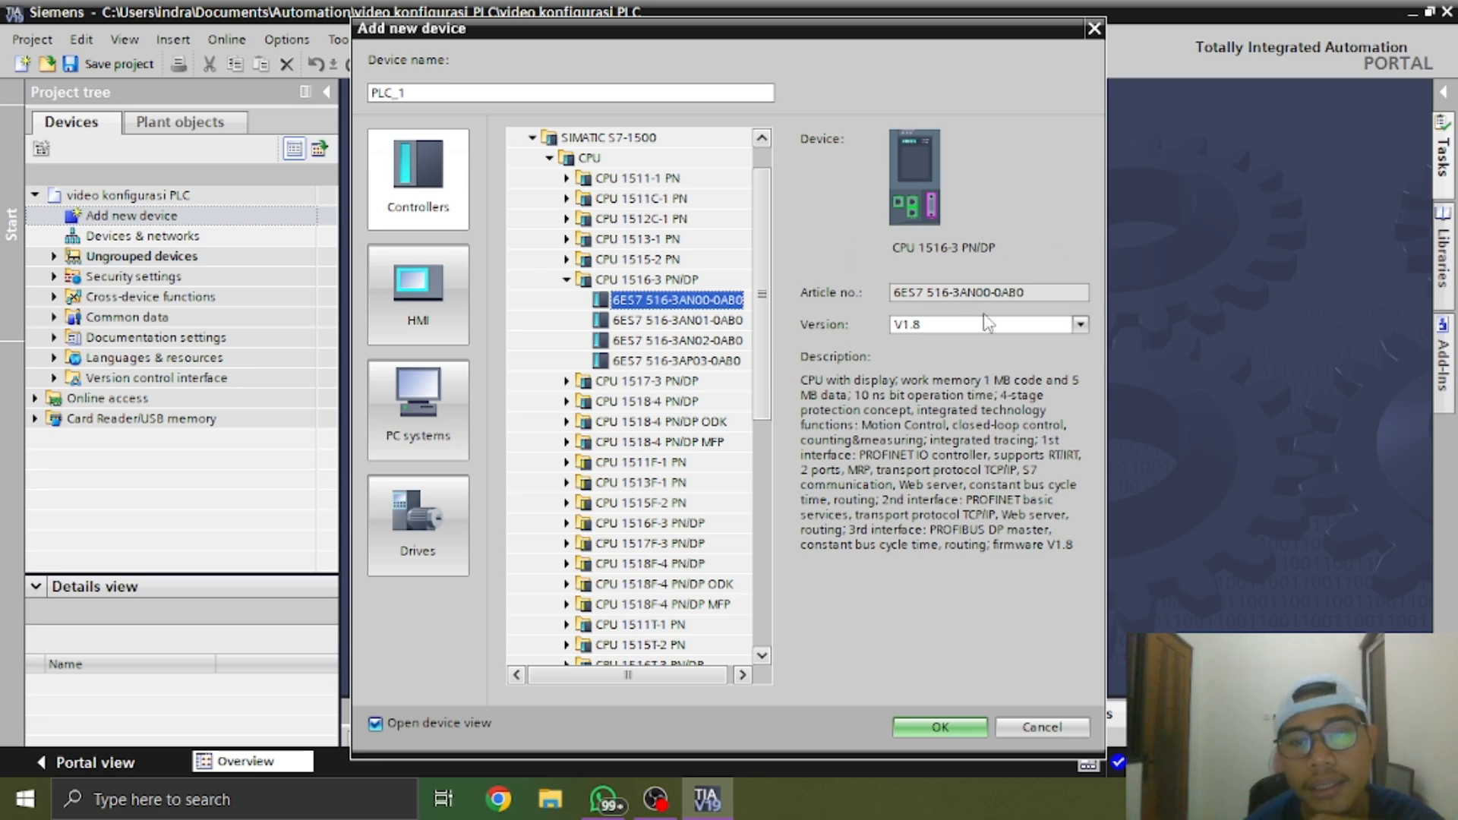
{"action": "left_click_drag", "start_coordinate": [801, 377], "coordinate": [959, 655]}
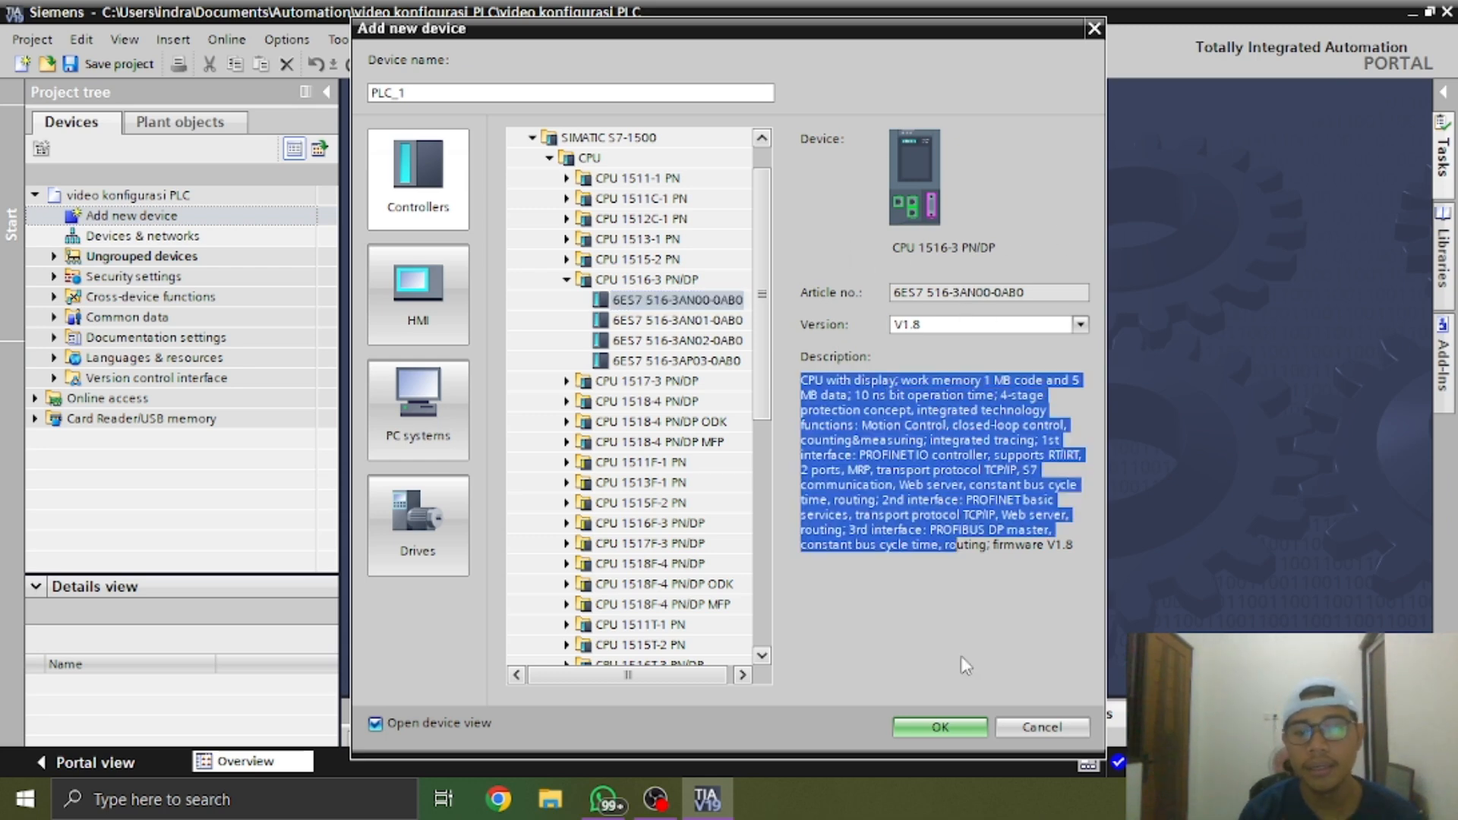
{"action": "left_click", "coordinate": [956, 724]}
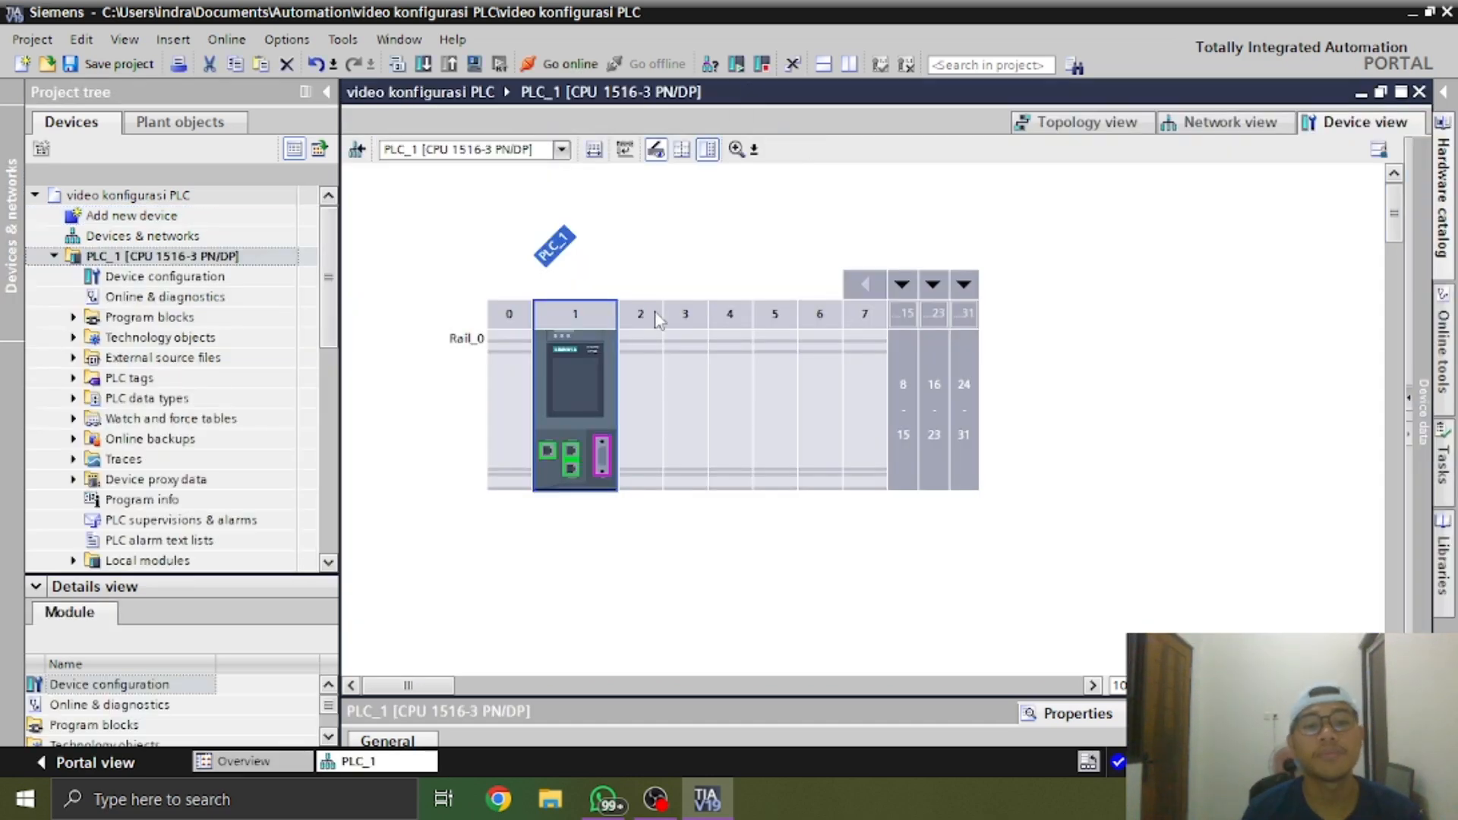
Examine the CPU in rack slot 1 up close, including its display and communication ports
{"action": "left_click", "coordinate": [637, 407]}
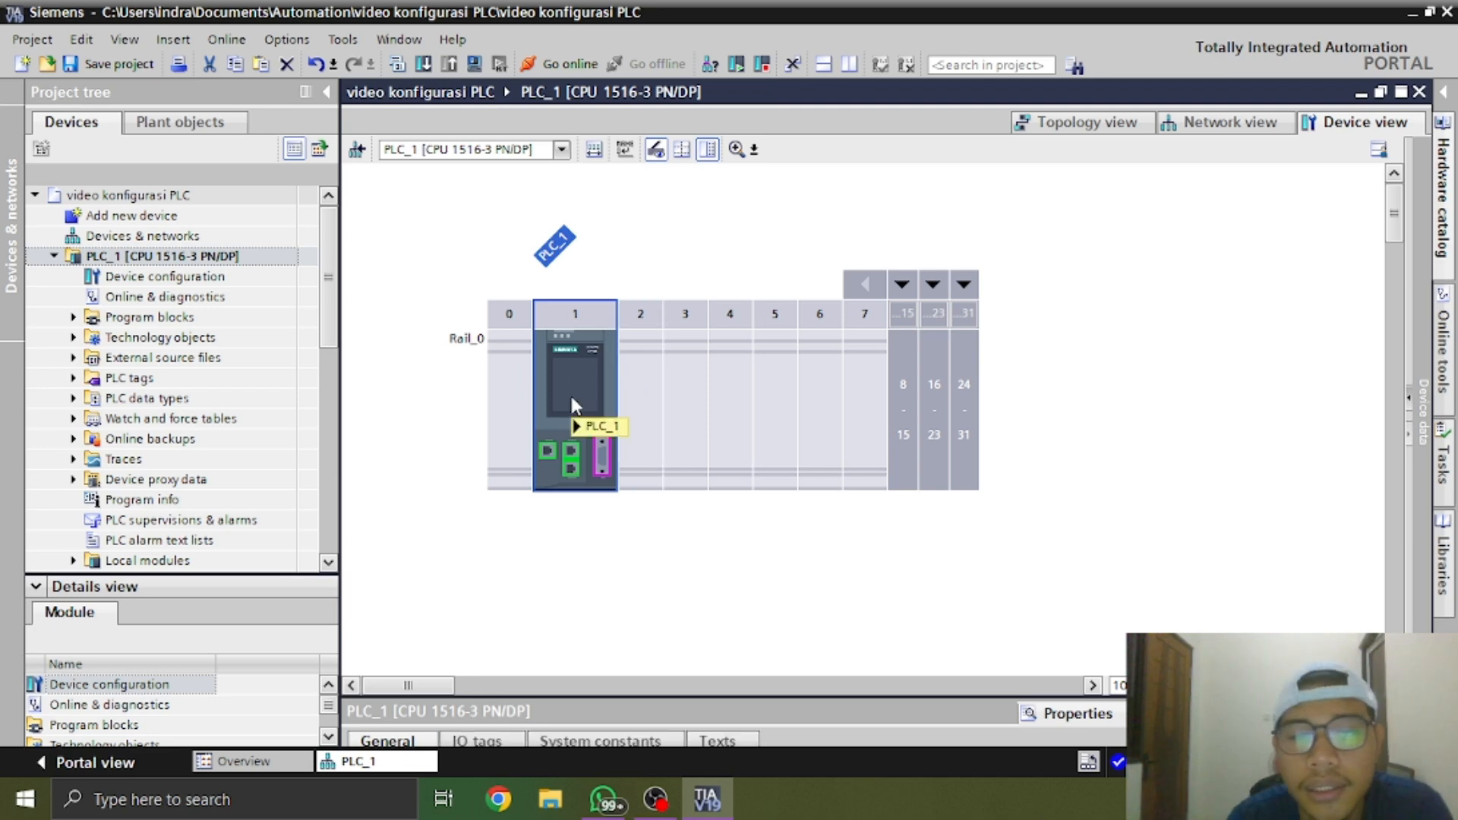
{"action": "mouse_move", "coordinate": [575, 405]}
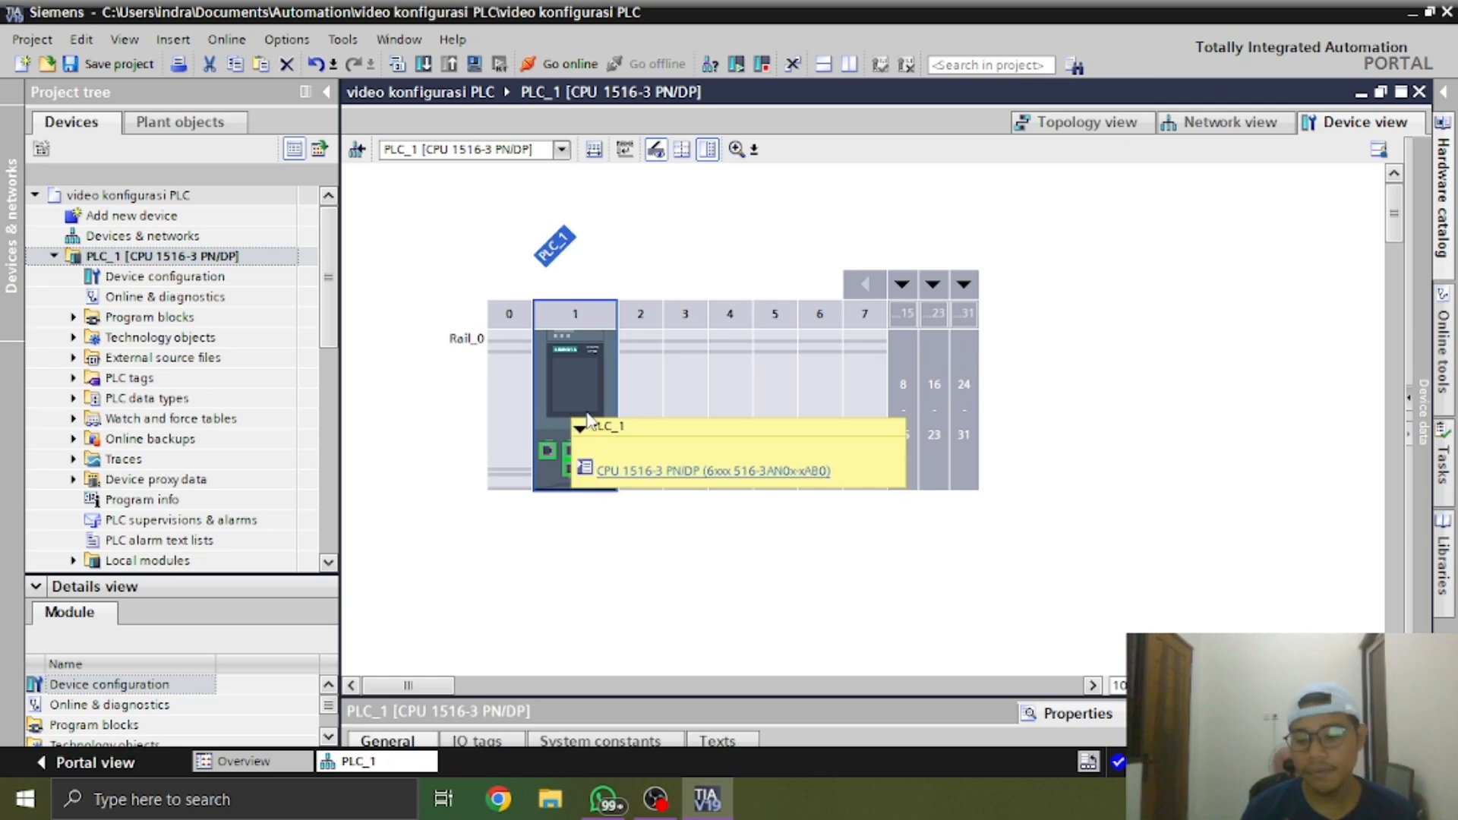
{"action": "scroll", "coordinate": [585, 404], "scroll_direction": "up", "scroll_amount": 2}
{"action": "scroll", "coordinate": [582, 400], "scroll_direction": "up", "scroll_amount": 3}
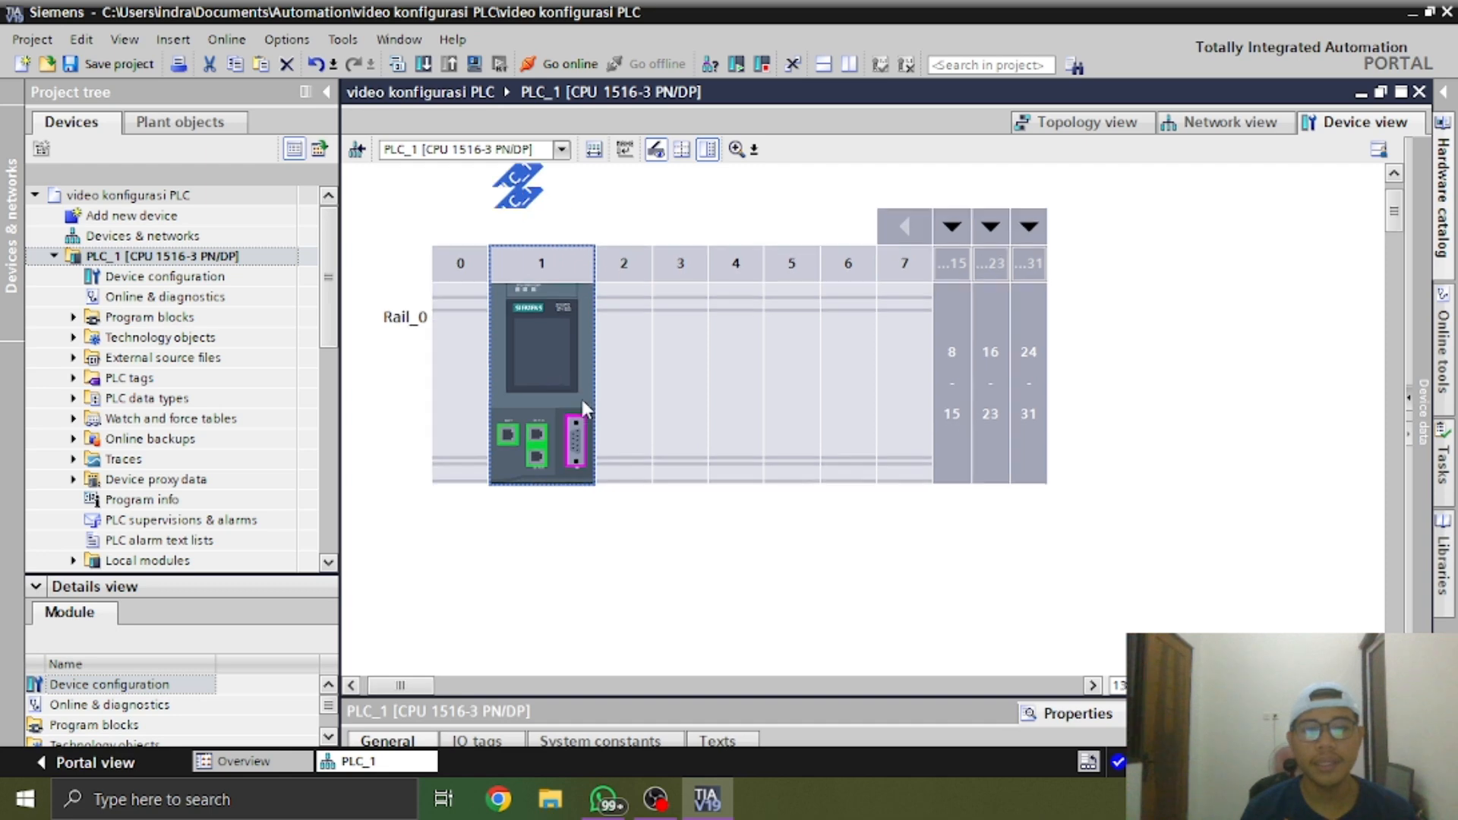
{"action": "scroll", "coordinate": [583, 410], "scroll_direction": "up", "scroll_amount": 1}
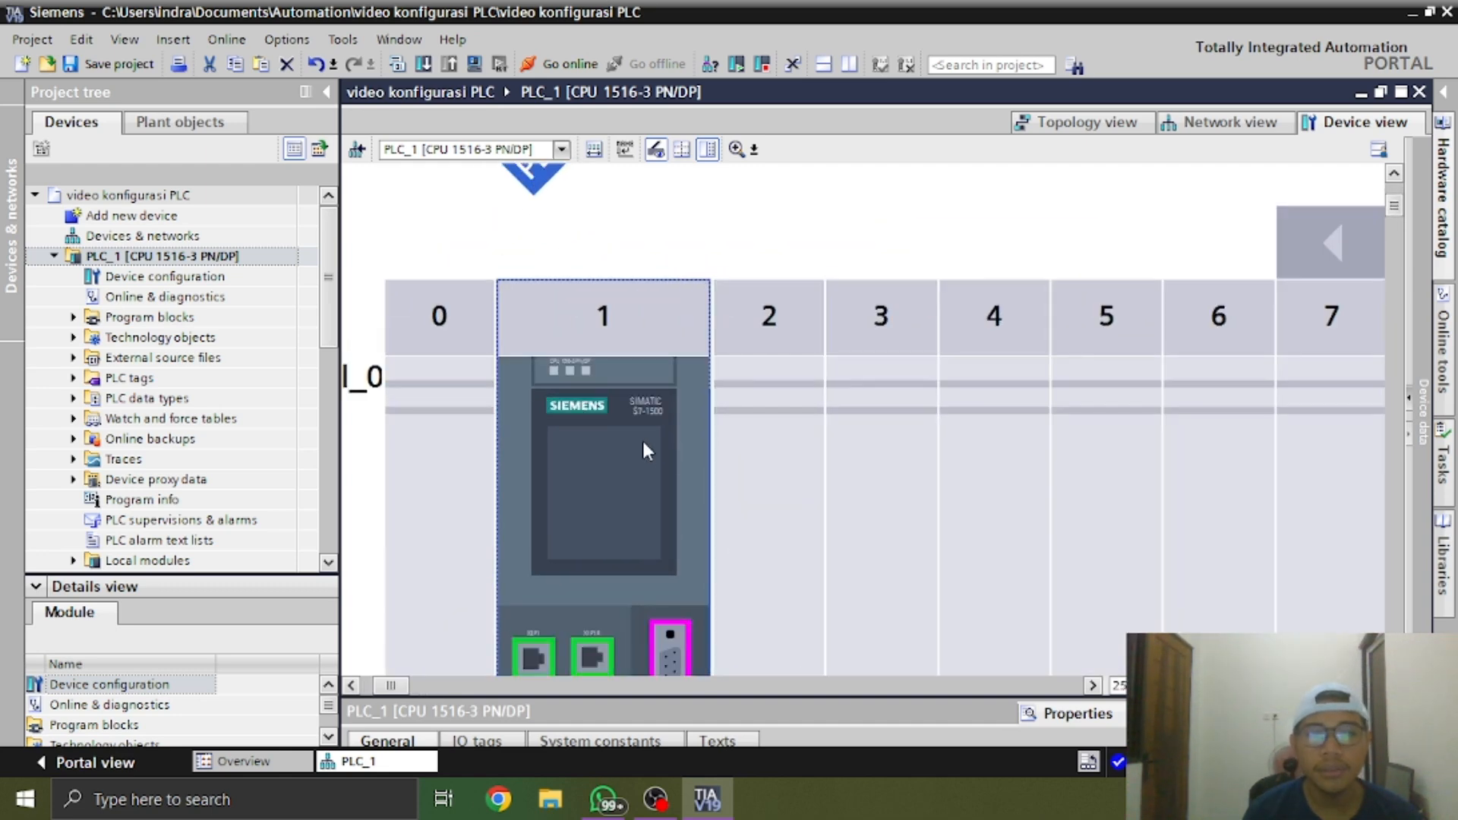
{"action": "scroll", "coordinate": [688, 440], "scroll_direction": "down", "scroll_amount": 5}
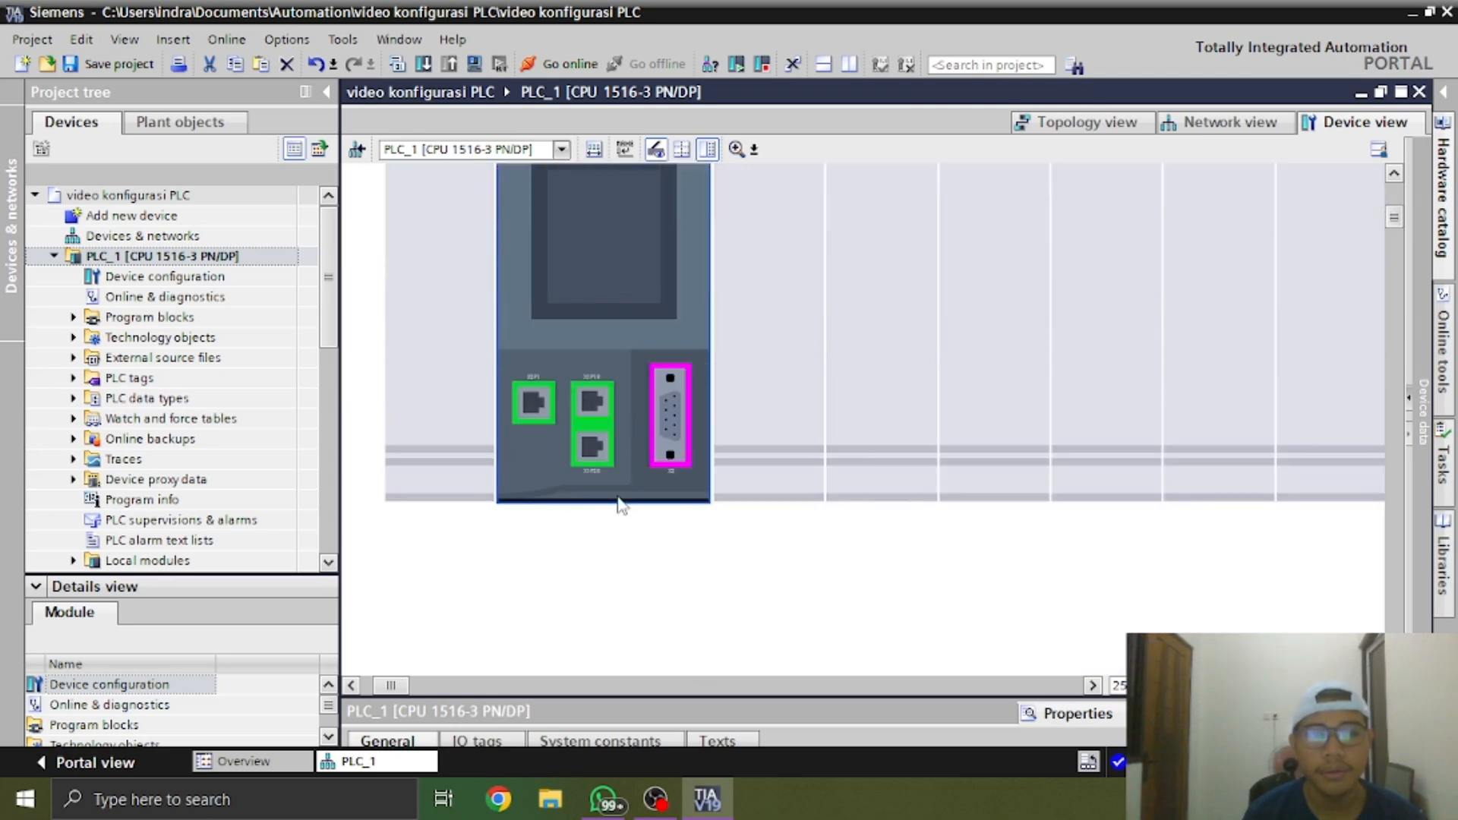
Select the empty rack slot 2 beside the CPU and show the hardware catalog
{"action": "scroll", "coordinate": [714, 459], "scroll_direction": "up", "scroll_amount": 4}
{"action": "scroll", "coordinate": [717, 458], "scroll_direction": "down", "scroll_amount": 4}
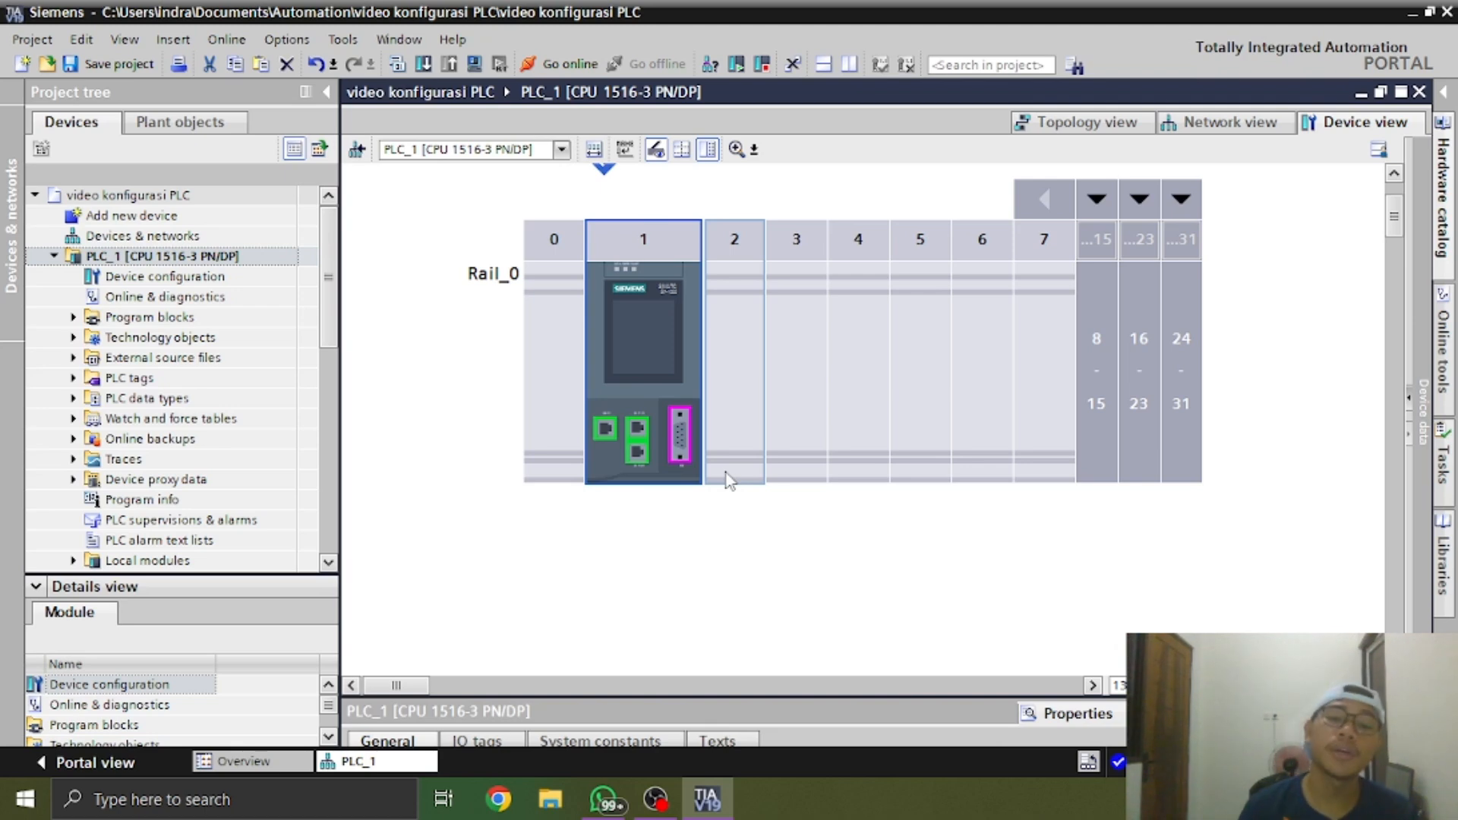
{"action": "left_click", "coordinate": [728, 478]}
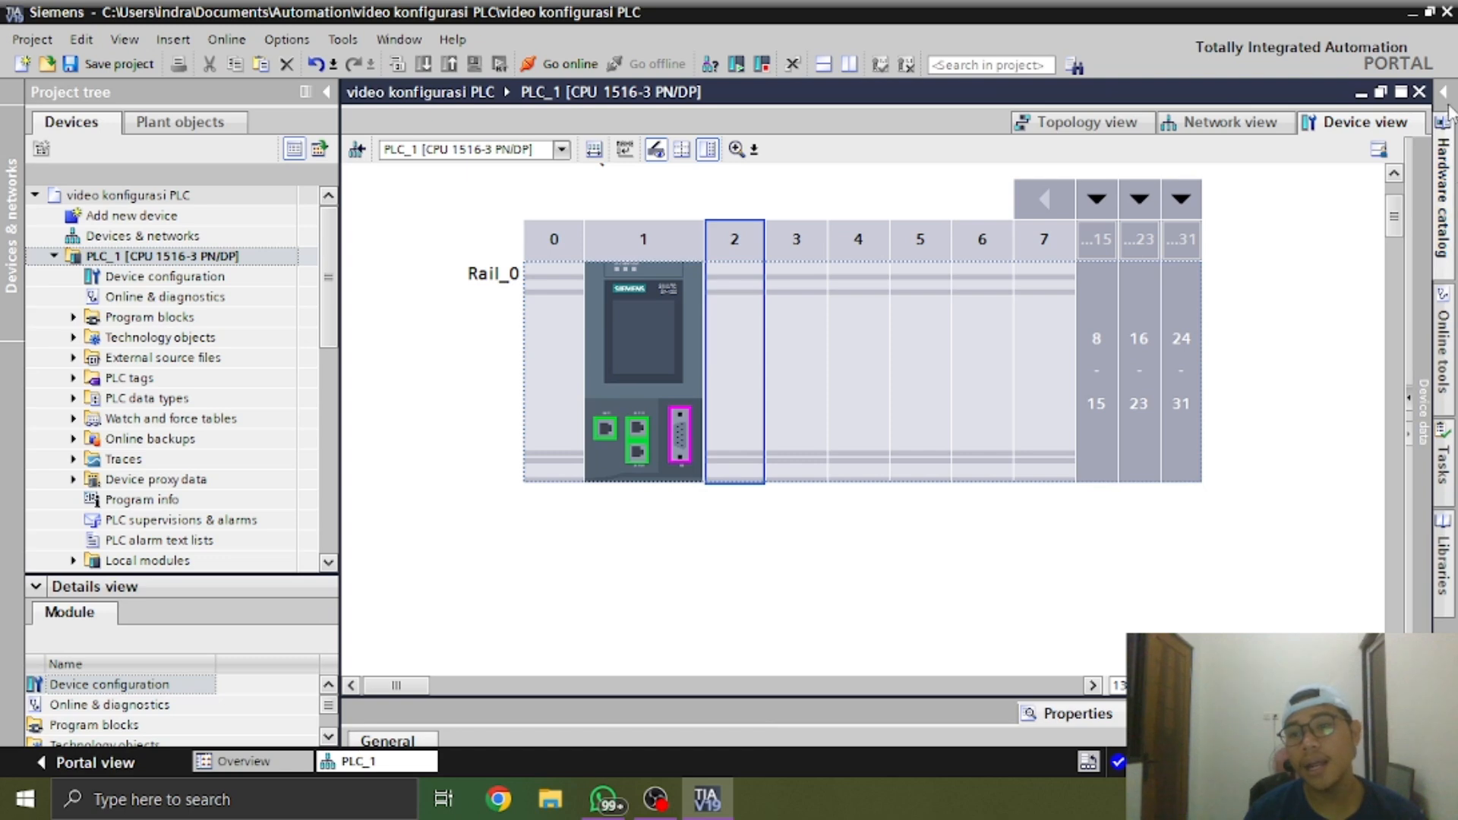
{"action": "left_click", "coordinate": [1445, 199]}
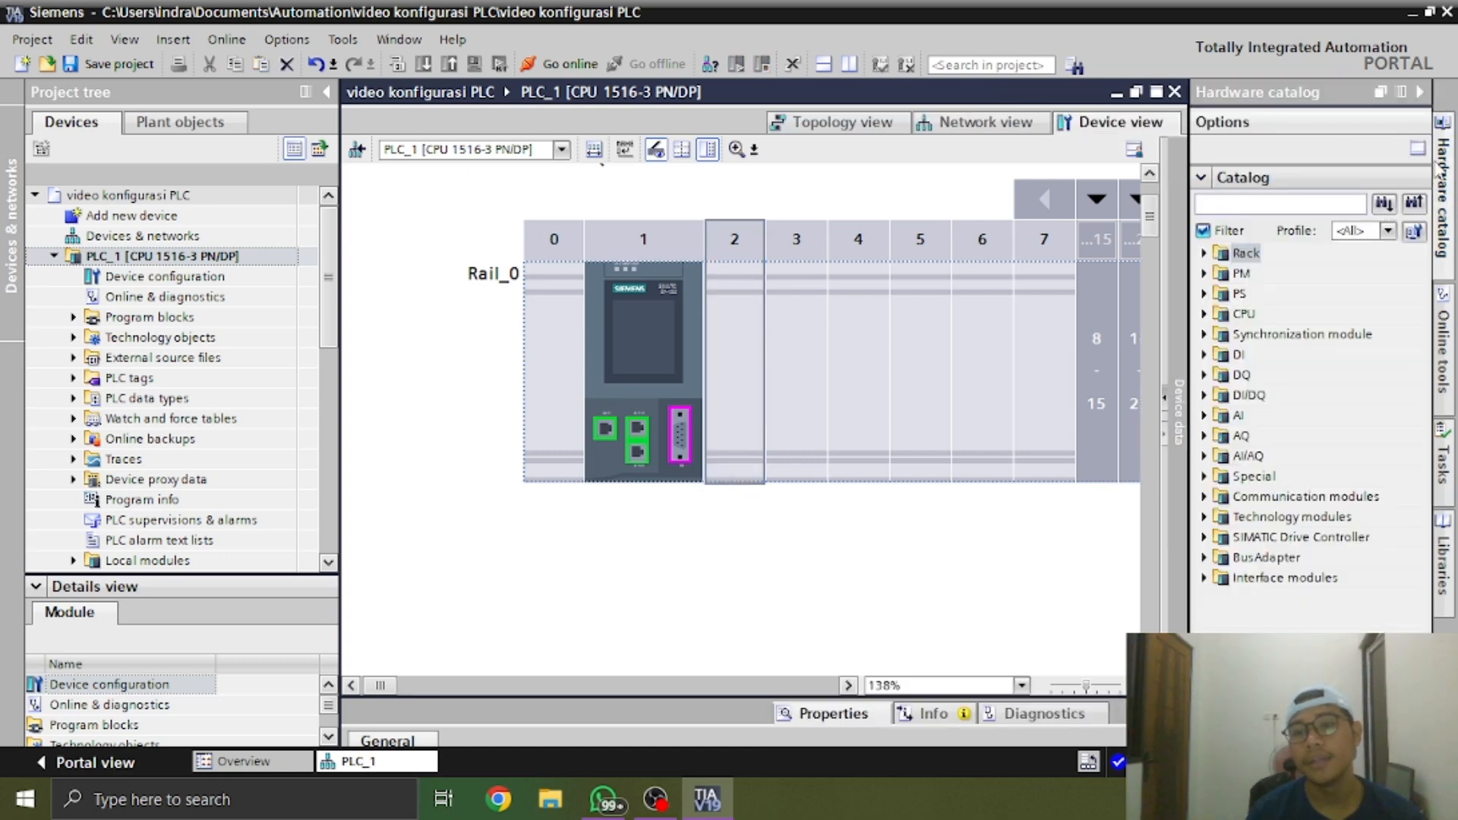
{"action": "left_click", "coordinate": [1420, 93]}
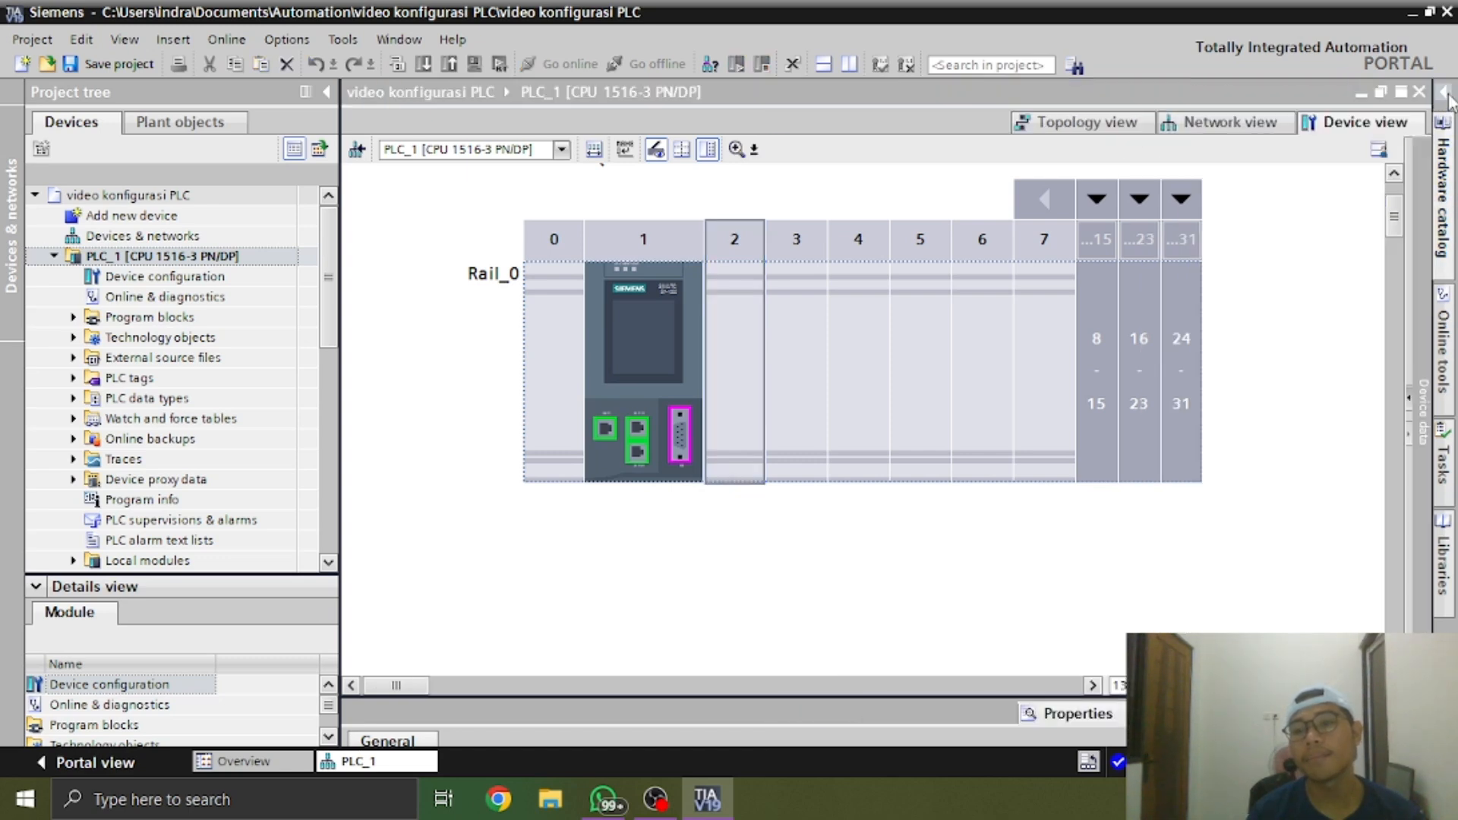
{"action": "left_click", "coordinate": [1446, 95]}
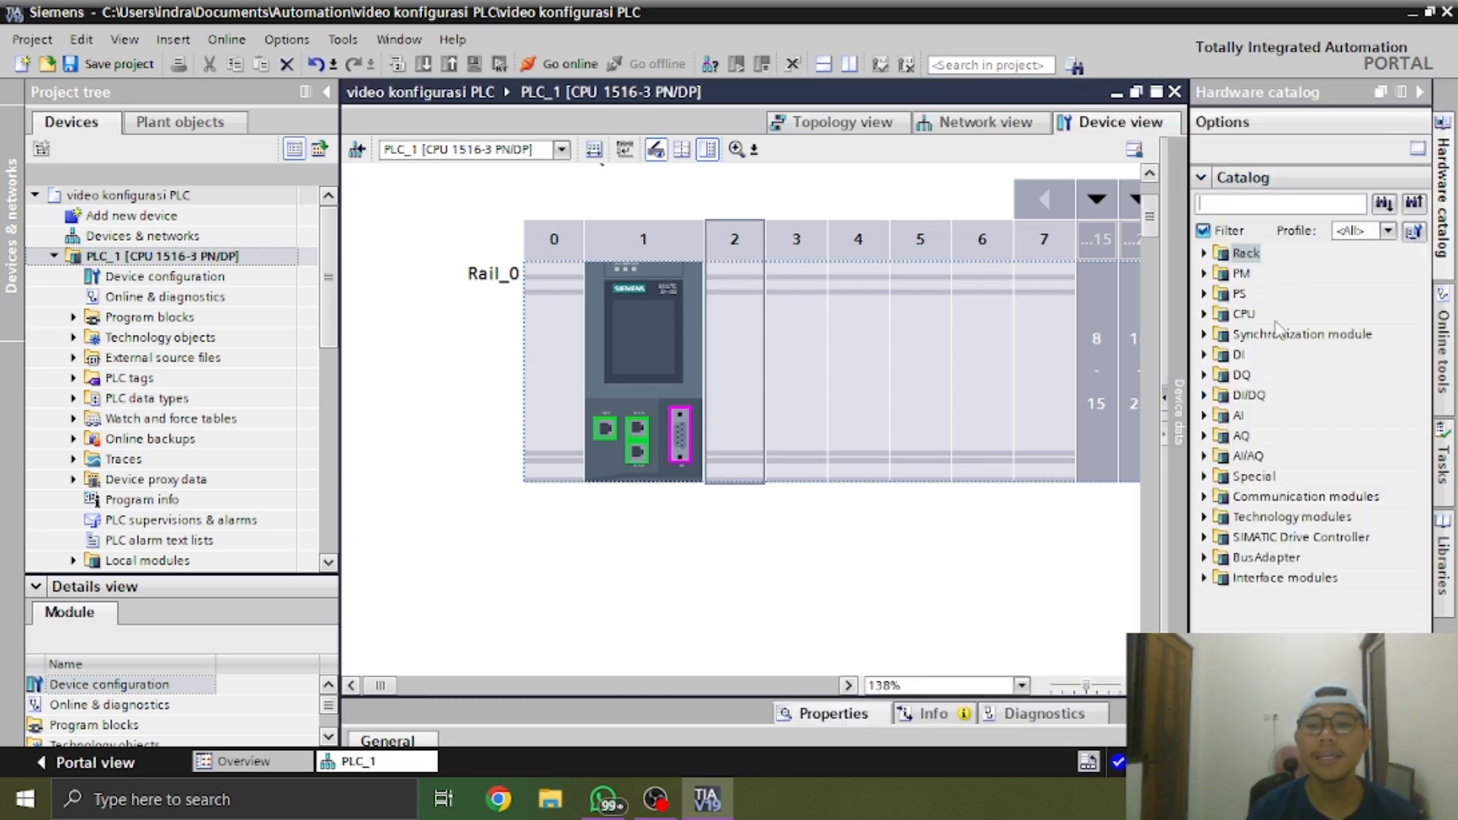
Look through the PS and PM power supply categories and the Rack category of the hardware catalog
{"action": "left_click", "coordinate": [1205, 313]}
{"action": "left_click", "coordinate": [1204, 253]}
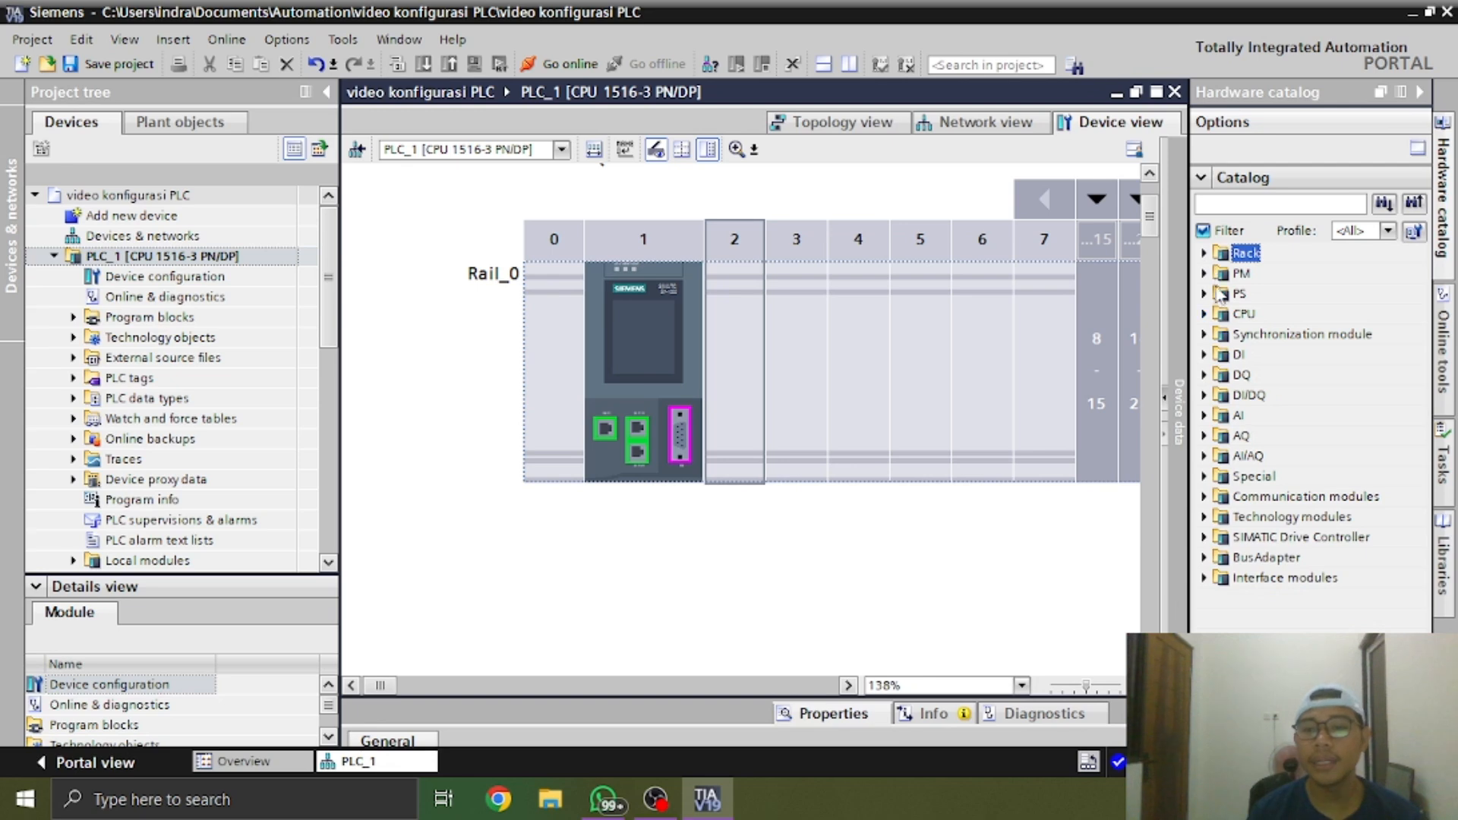
{"action": "left_click", "coordinate": [1205, 294]}
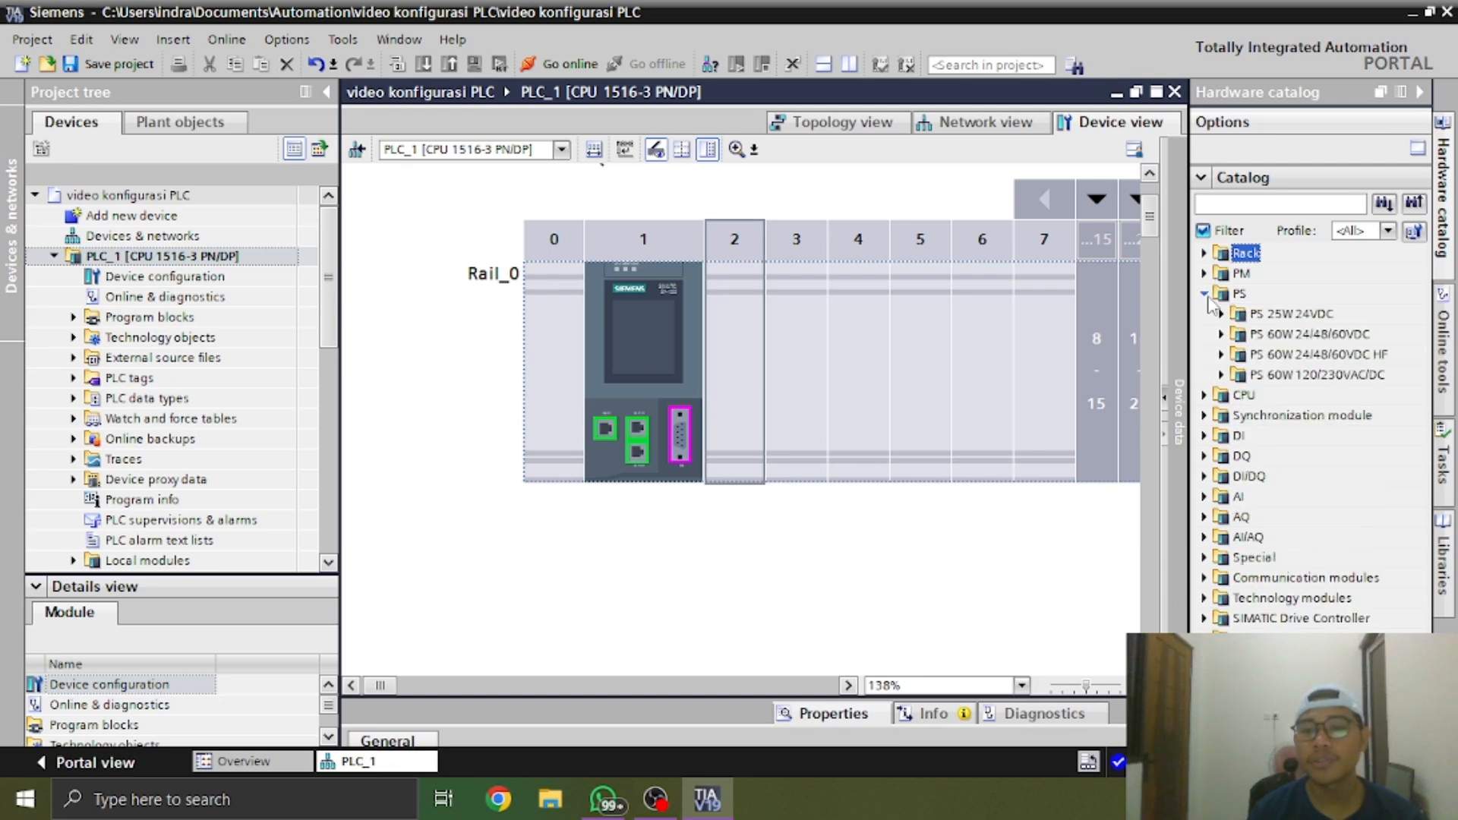
{"action": "left_click", "coordinate": [1204, 294]}
{"action": "left_click", "coordinate": [1205, 273]}
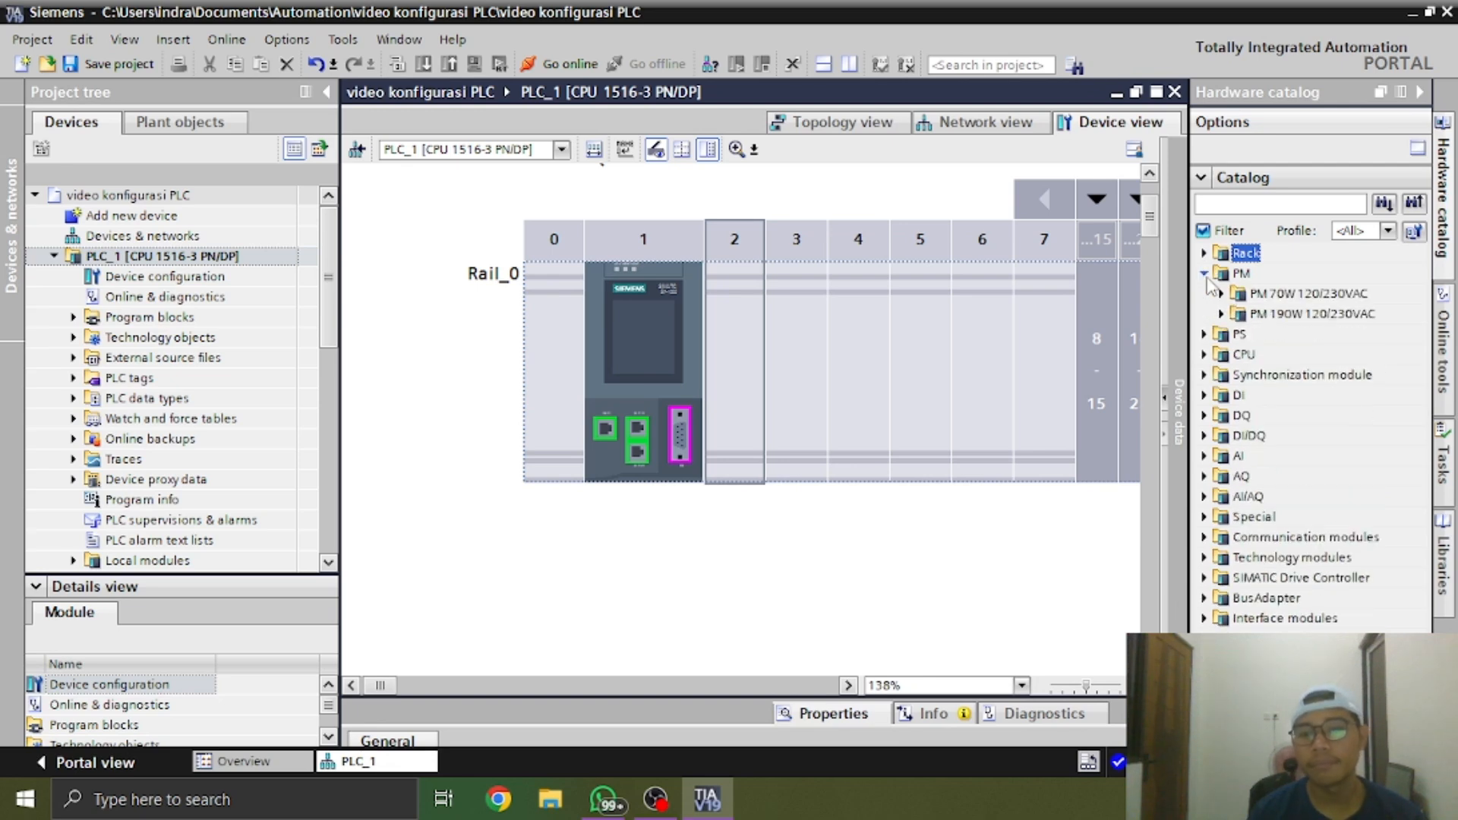
{"action": "left_click", "coordinate": [1204, 274]}
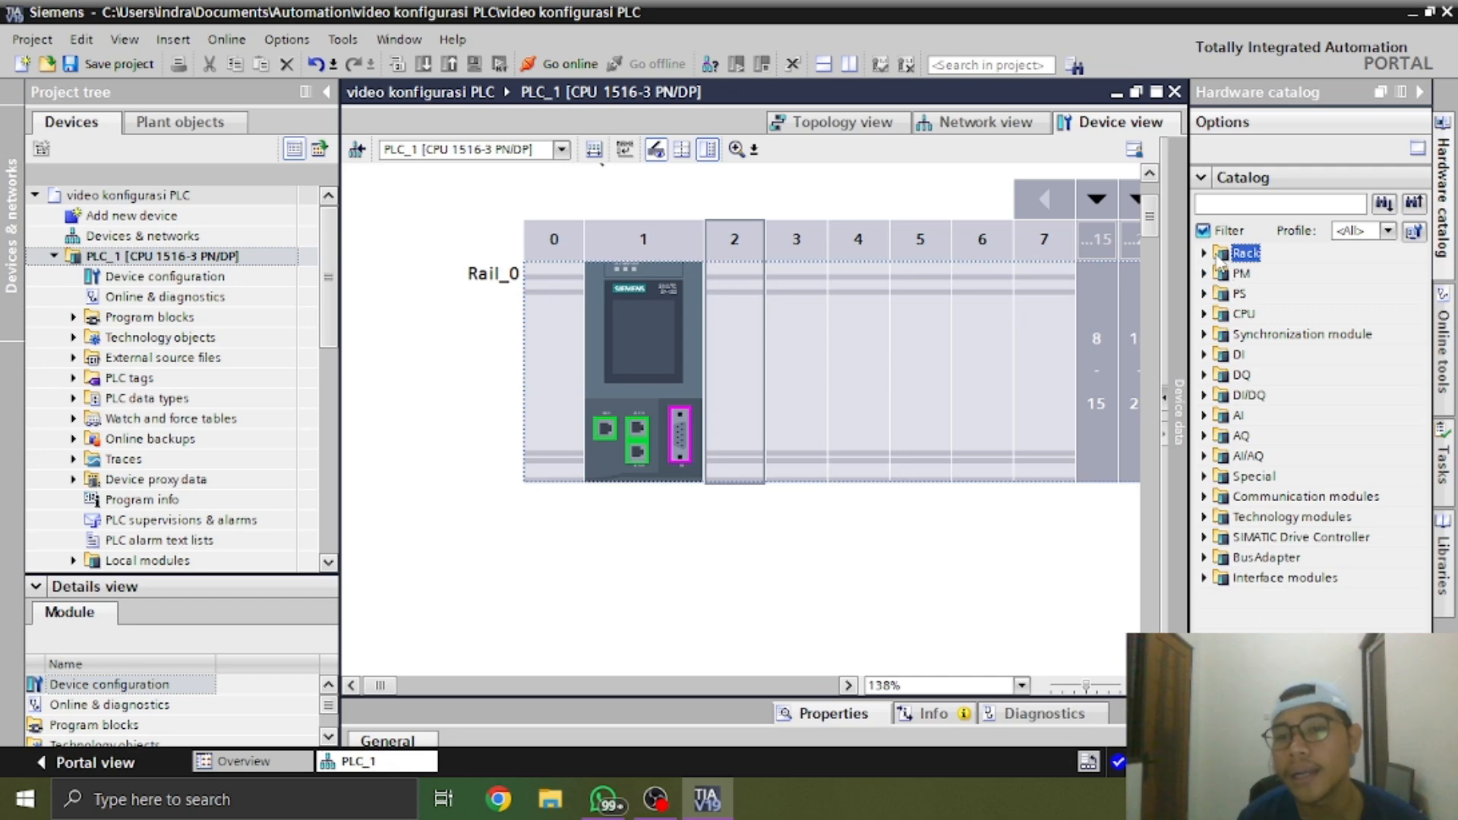
{"action": "left_click", "coordinate": [1204, 253]}
{"action": "left_click", "coordinate": [1204, 252]}
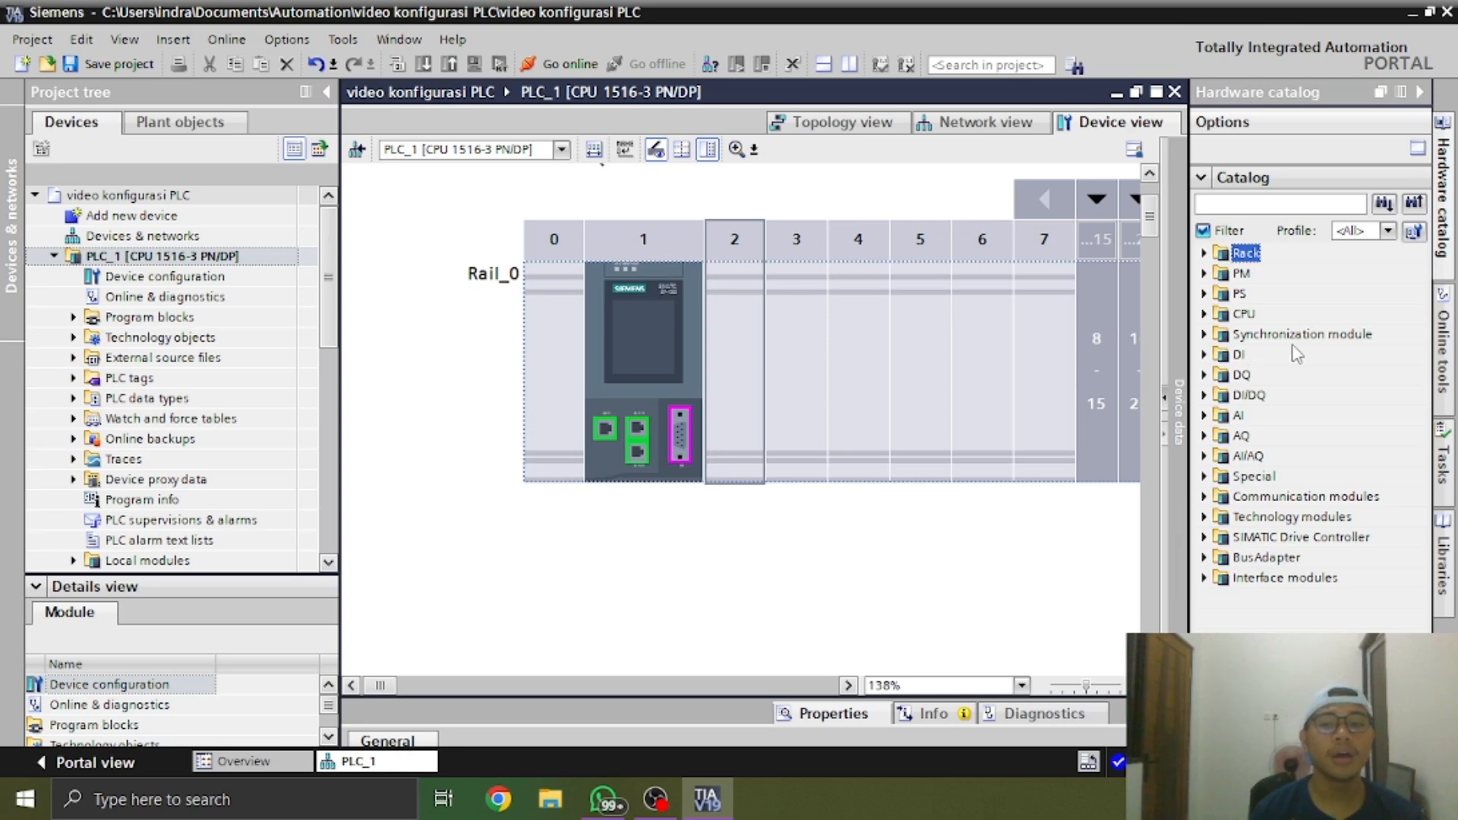
Select the digital input module DI 32x24VDC HF, 6ES7 521-1BL00-0AB0, in the catalog and show its article number and version details
{"action": "left_click", "coordinate": [1204, 356]}
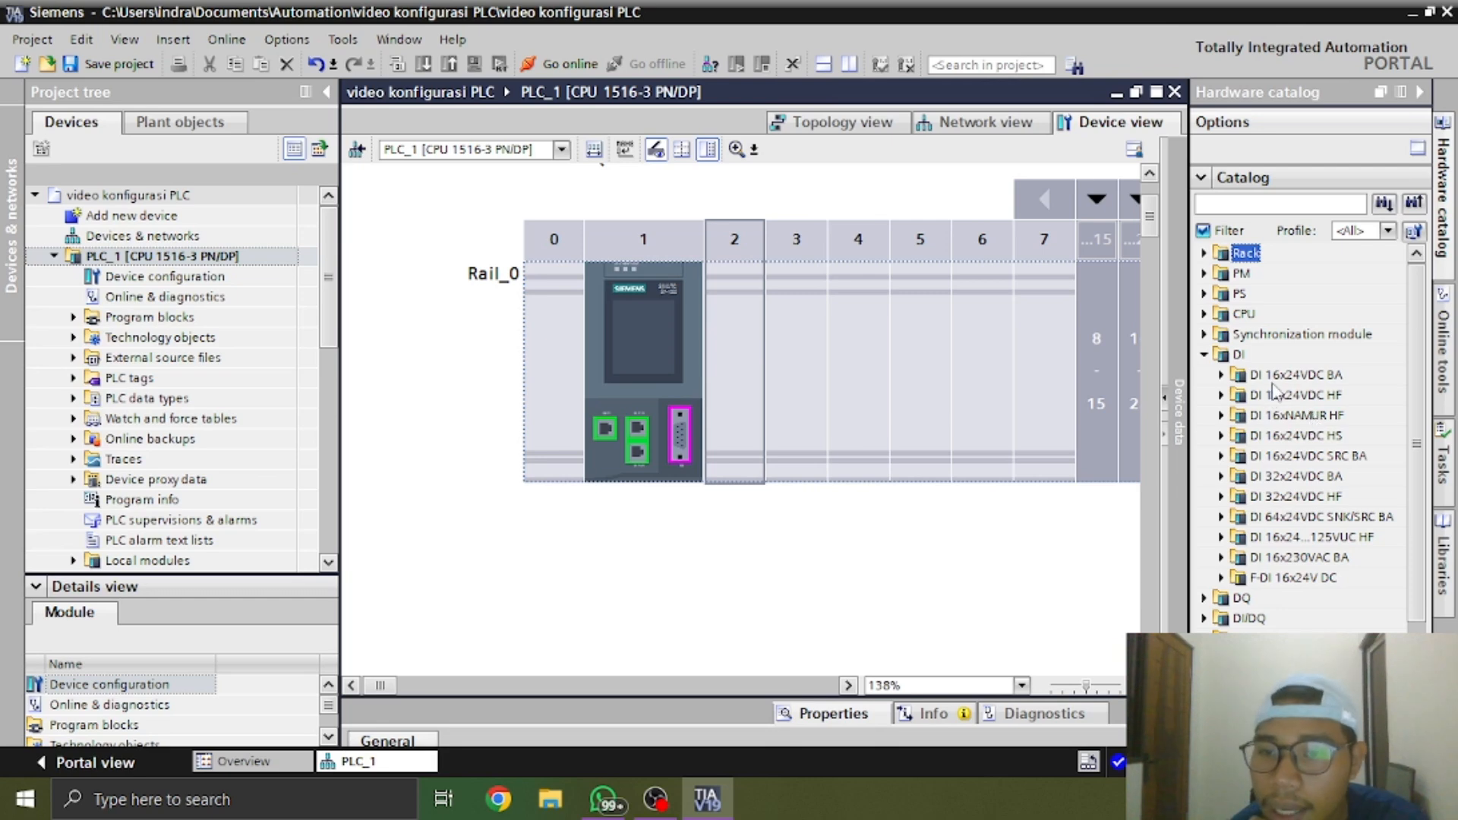
{"action": "left_click", "coordinate": [1222, 496]}
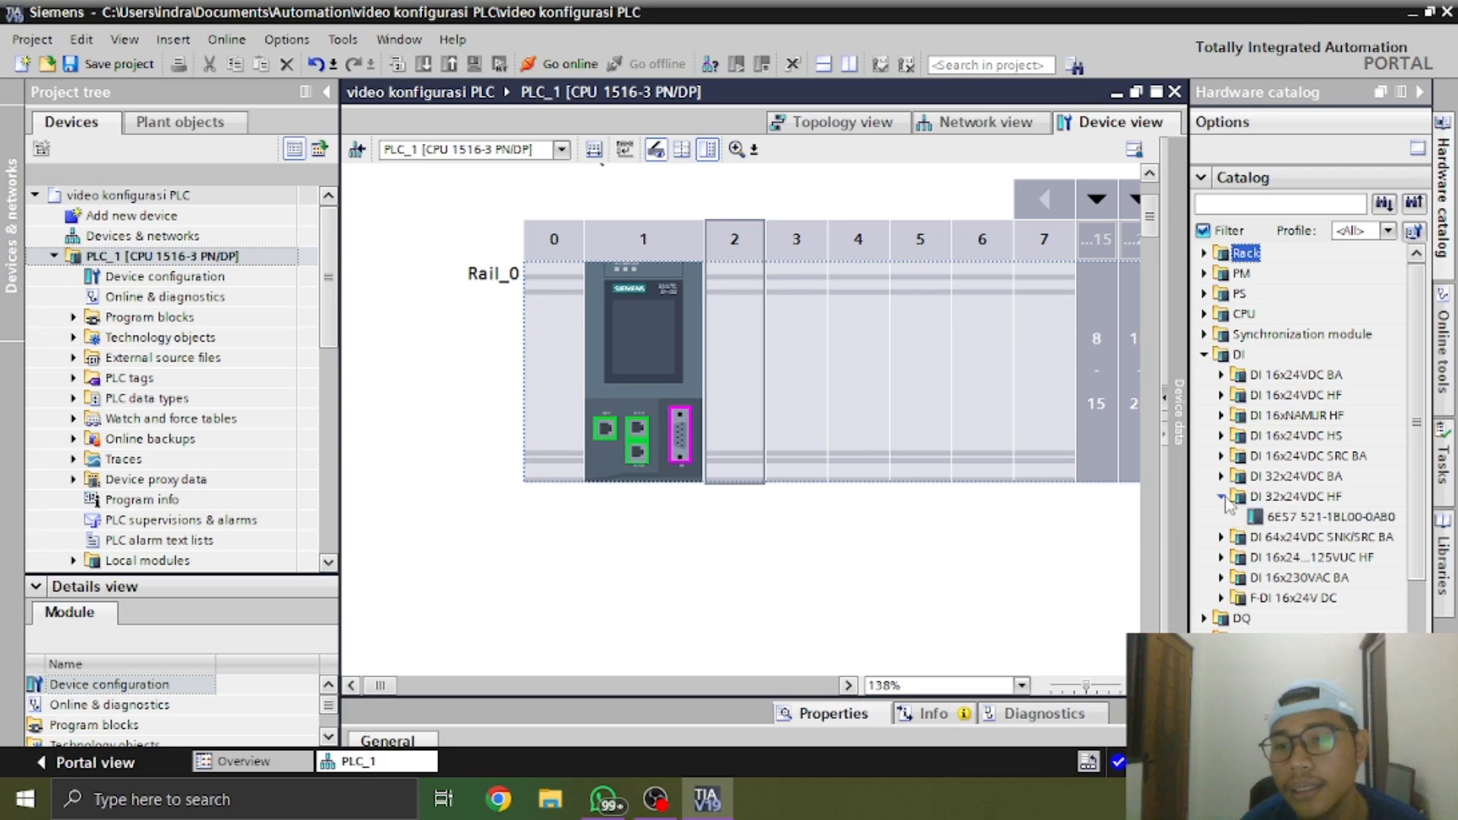
{"action": "left_click", "coordinate": [1299, 517]}
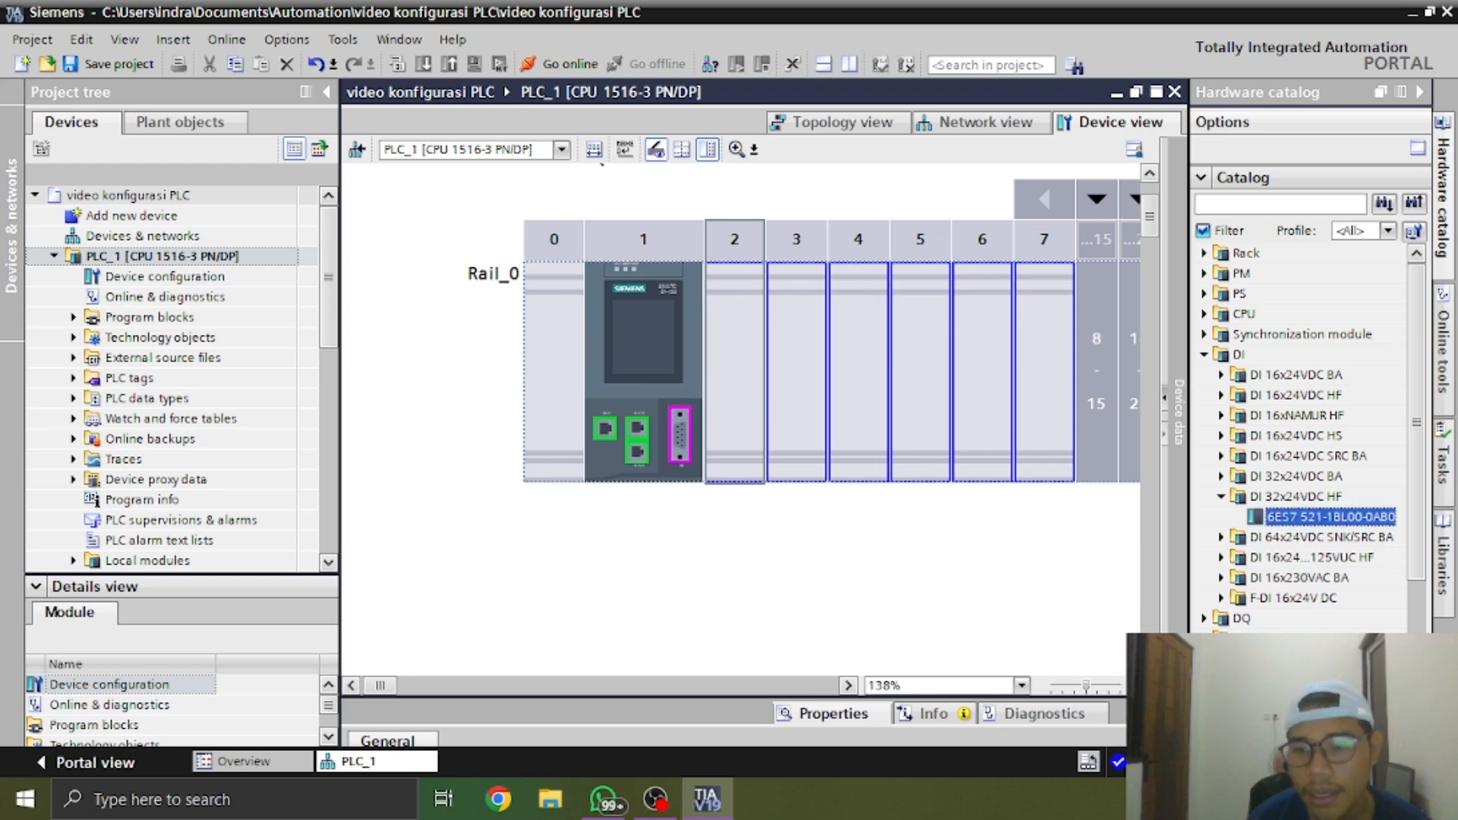
{"action": "left_click", "coordinate": [1201, 736]}
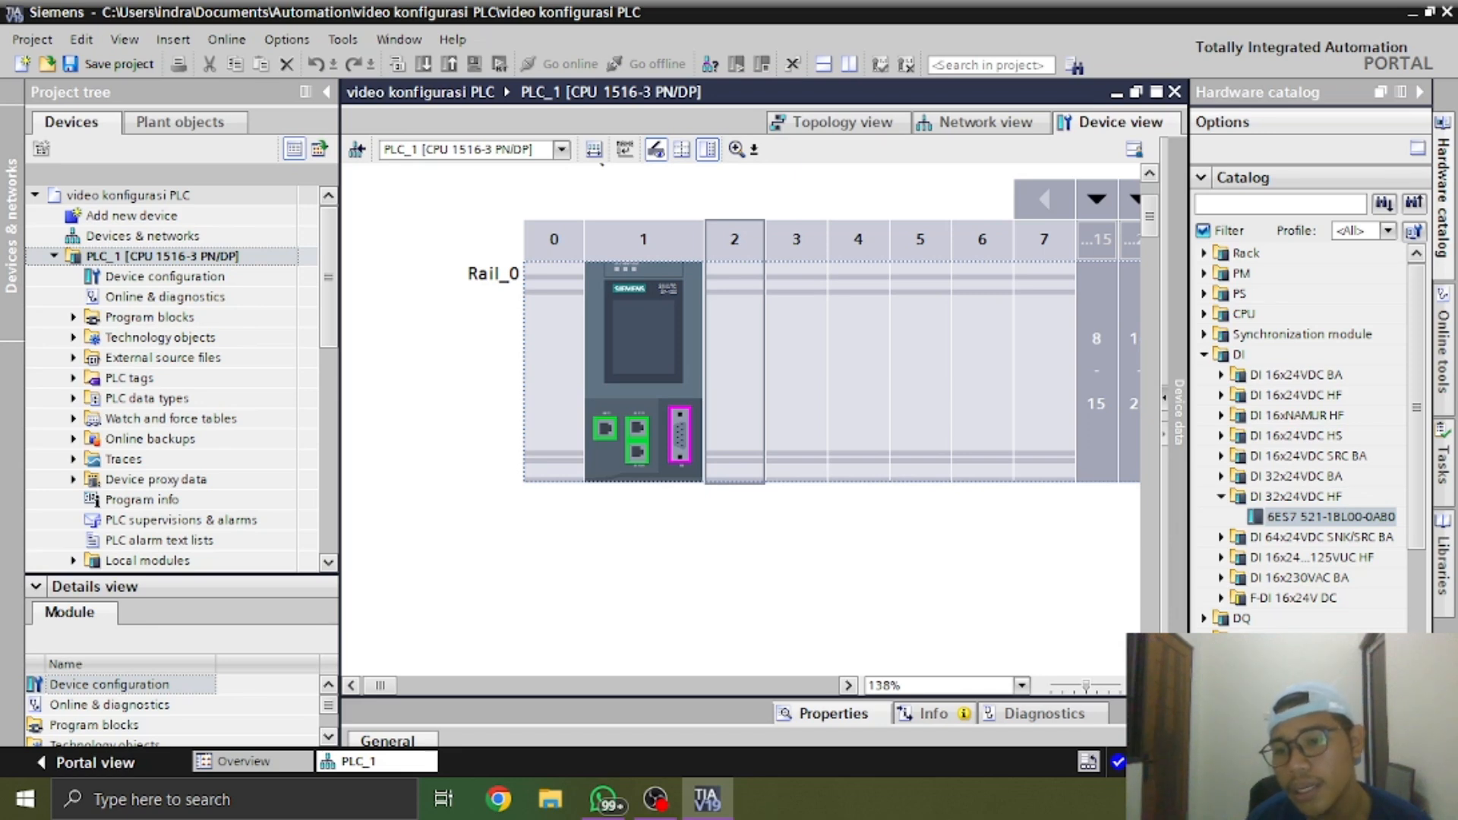
{"action": "left_click_drag", "start_coordinate": [1375, 709], "coordinate": [1363, 534]}
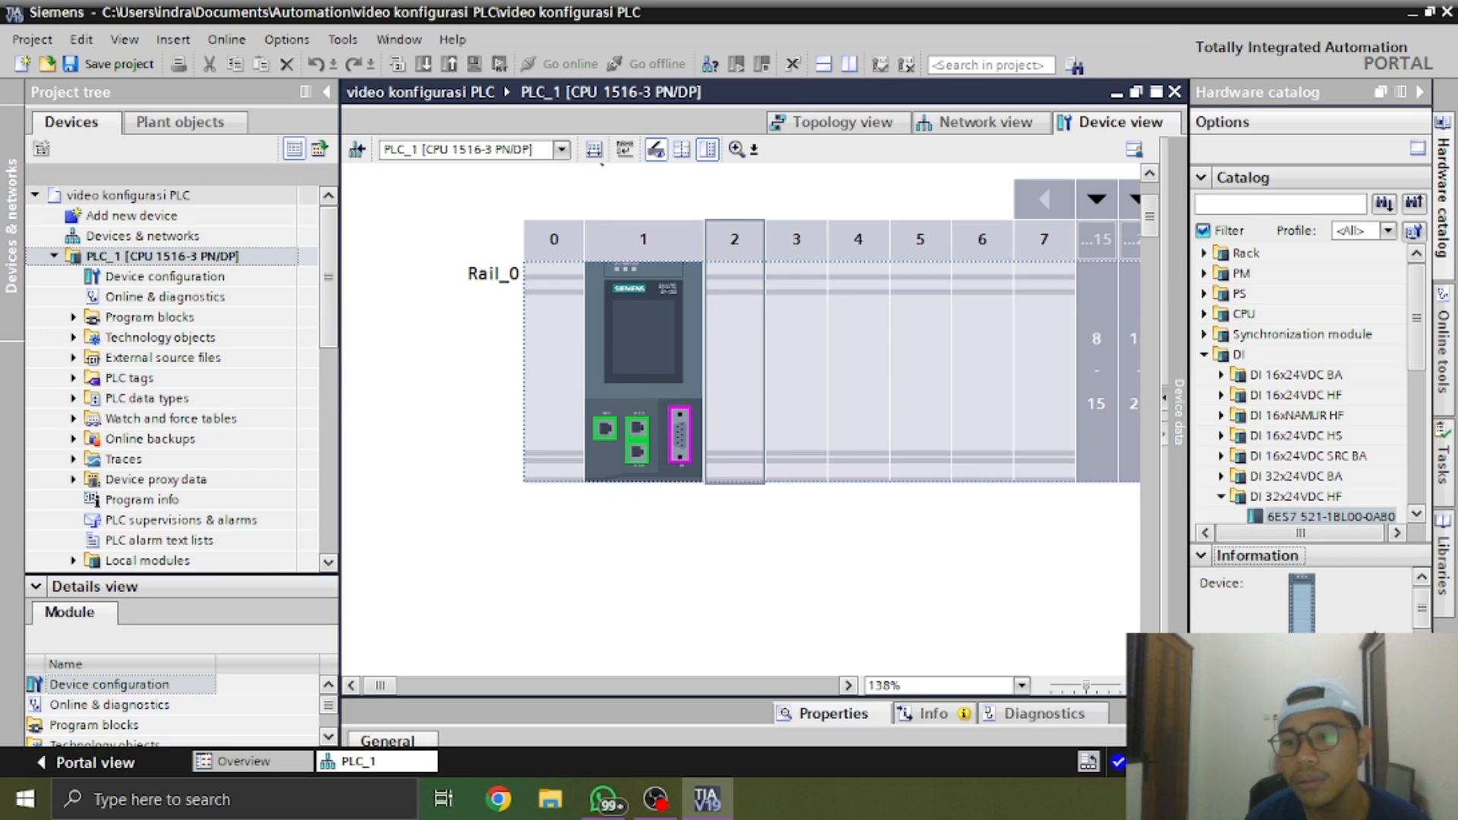
{"action": "left_click_drag", "start_coordinate": [1422, 616], "coordinate": [1423, 652]}
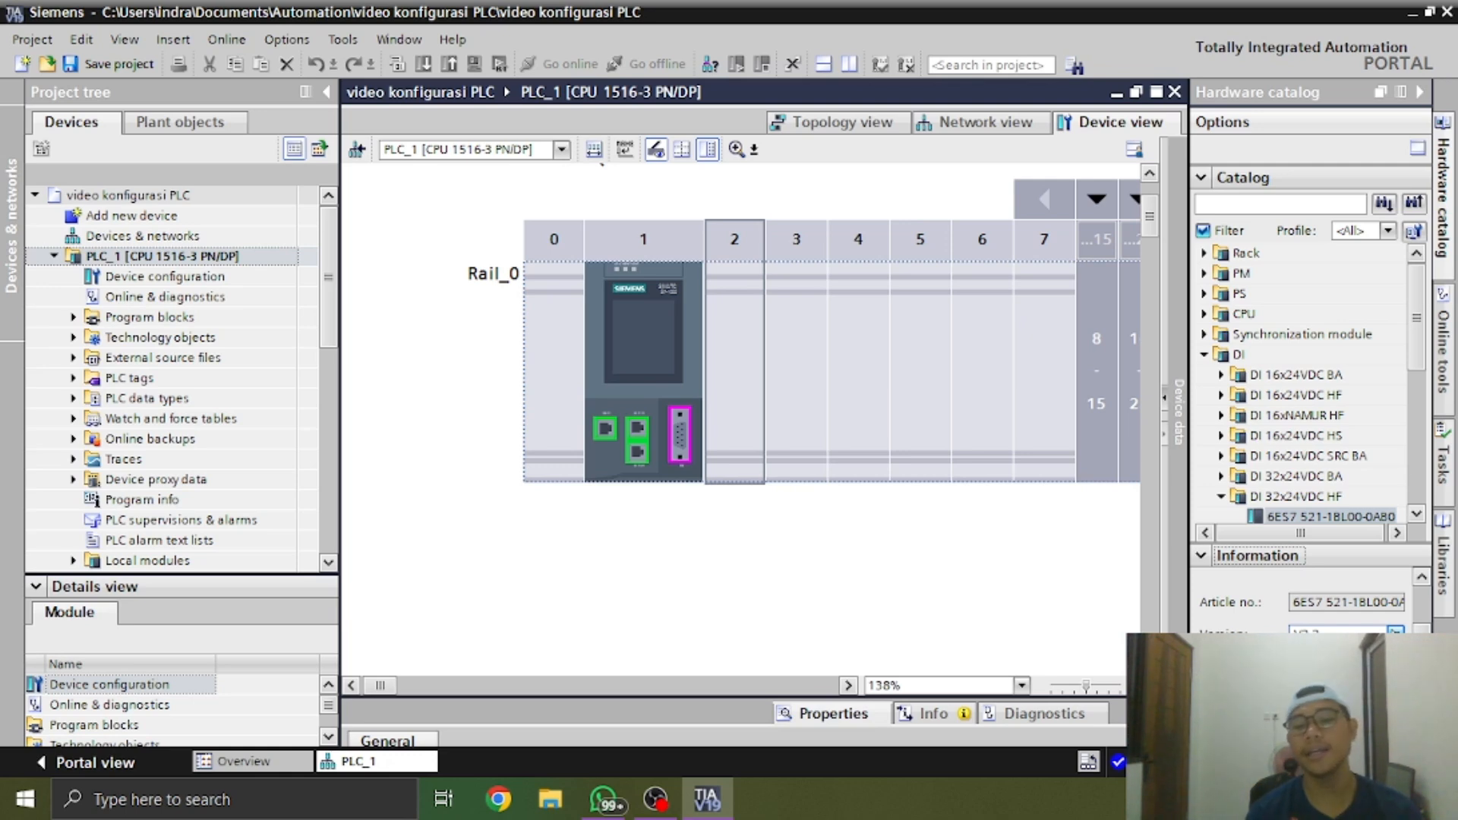
Switch to the WhatsApp photo viewer and examine the nameplate on the back of the HMI panel up close
{"action": "left_click", "coordinate": [607, 799]}
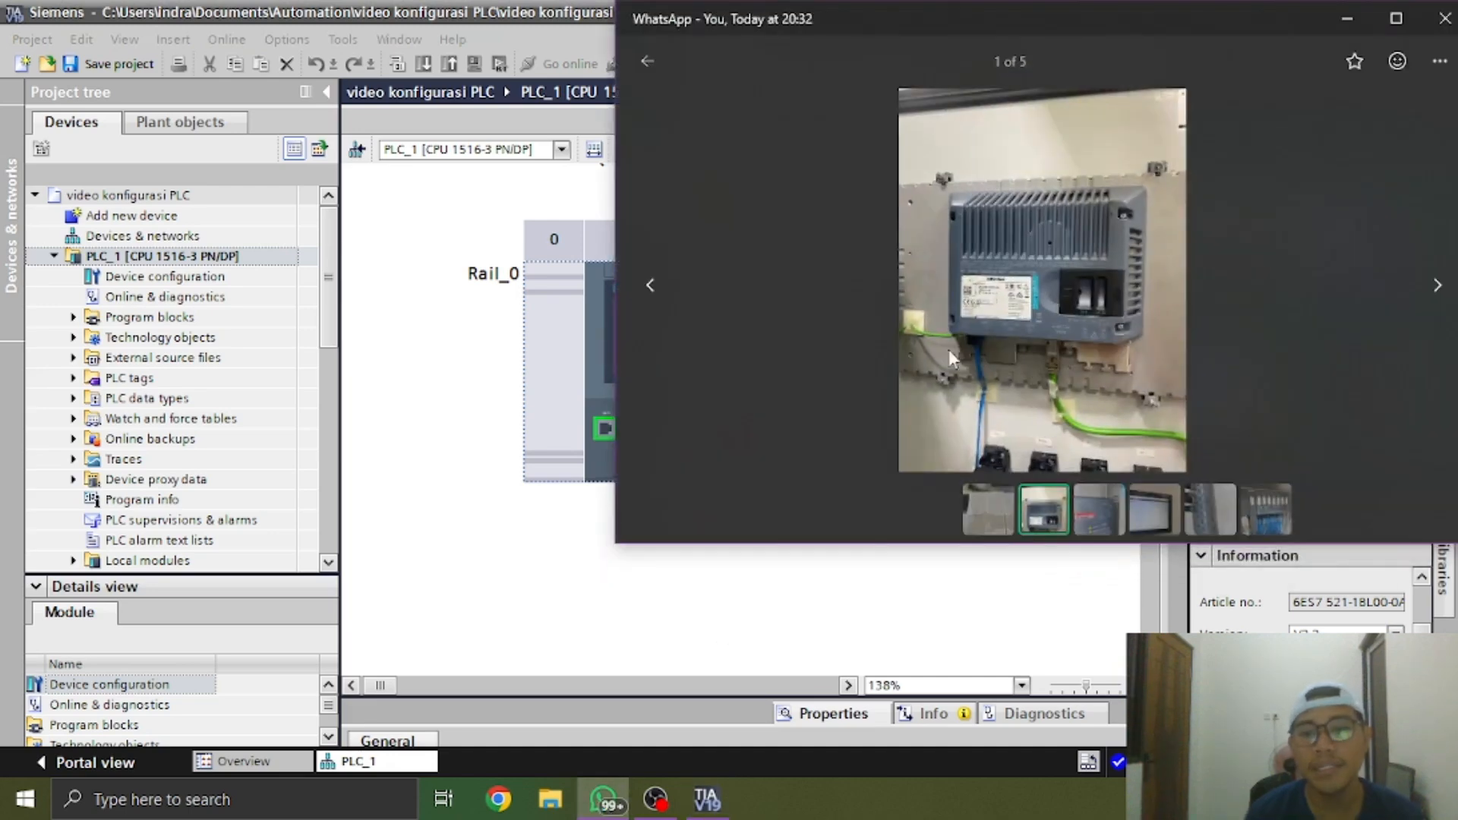
{"action": "scroll", "coordinate": [989, 308], "scroll_direction": "up", "scroll_amount": 5}
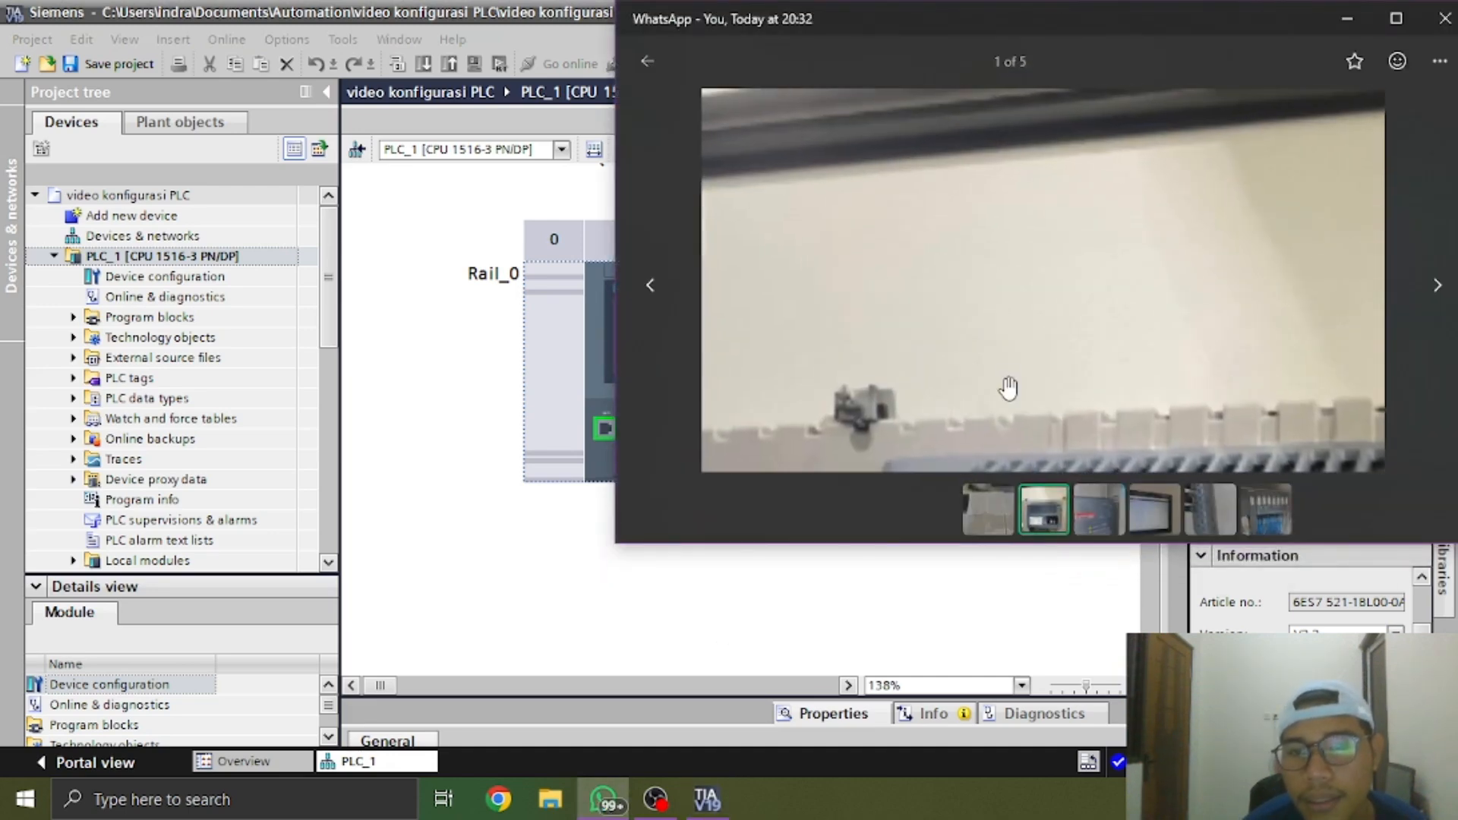
{"action": "scroll", "coordinate": [985, 365], "scroll_direction": "up", "scroll_amount": 3}
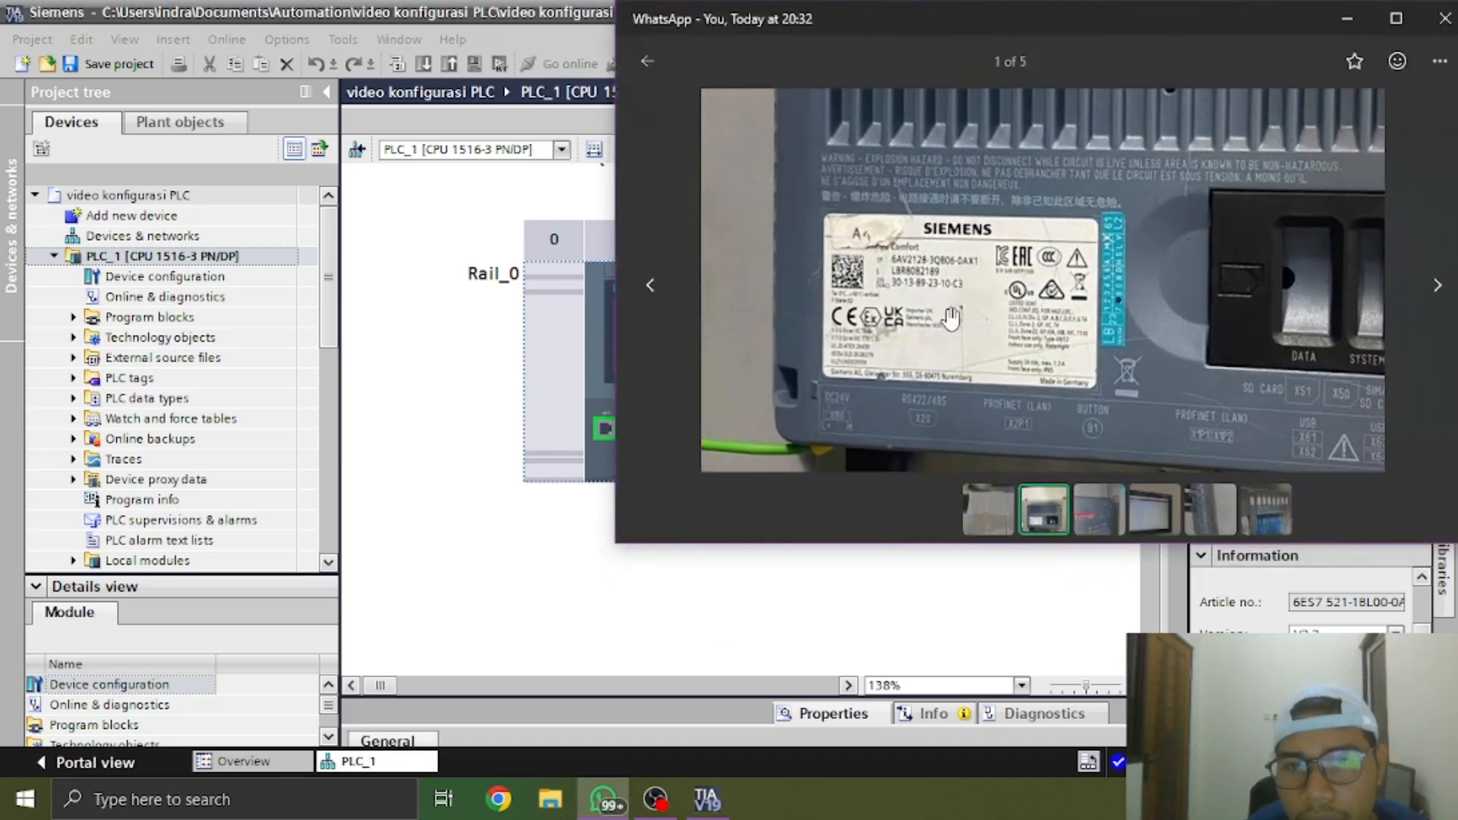
{"action": "scroll", "coordinate": [1017, 462], "scroll_direction": "up", "scroll_amount": 2}
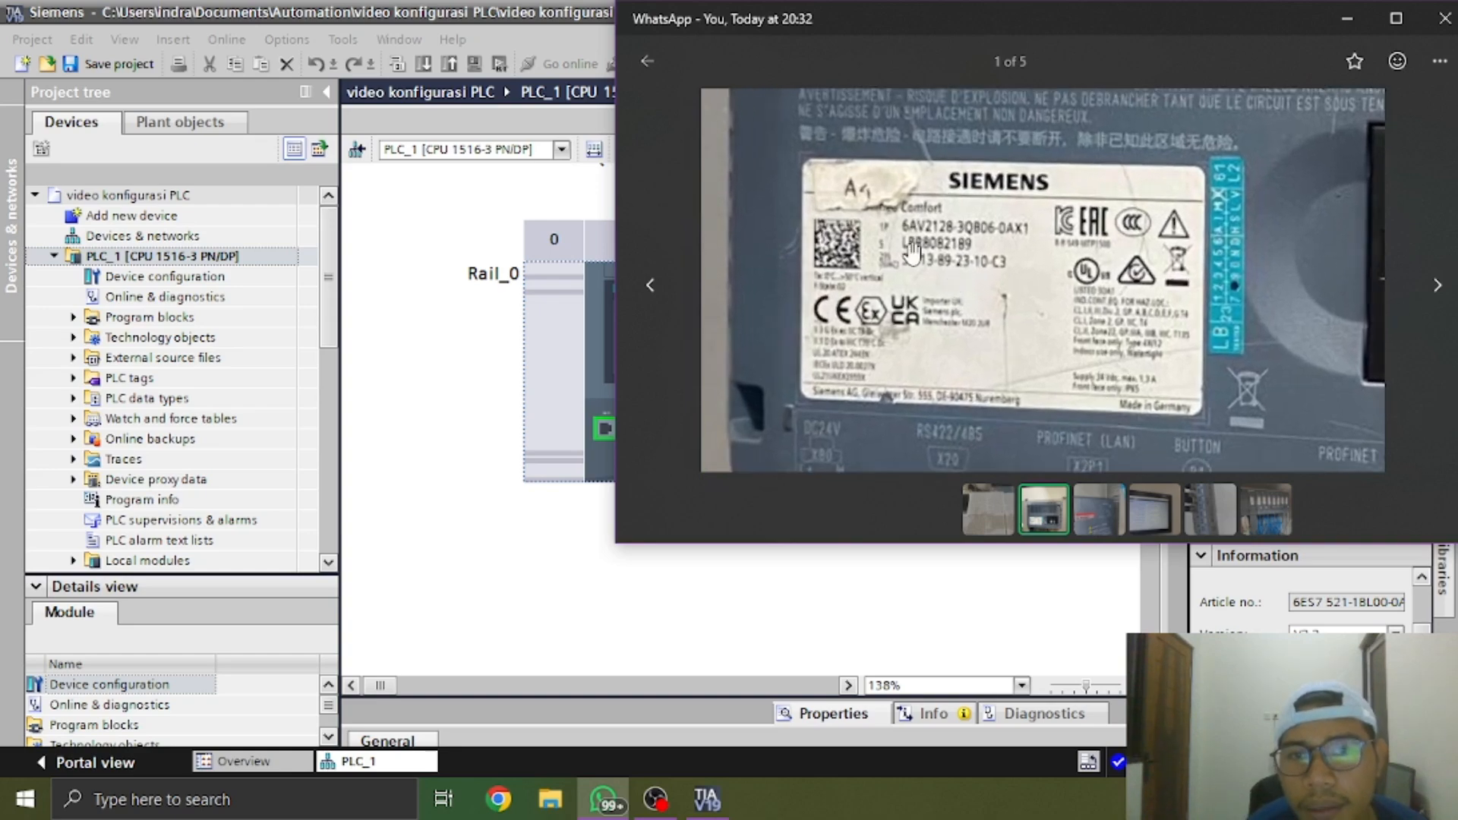
View the second hardware photo and read the article number and firmware fields on the panel display in the third photo
{"action": "left_click", "coordinate": [1098, 509]}
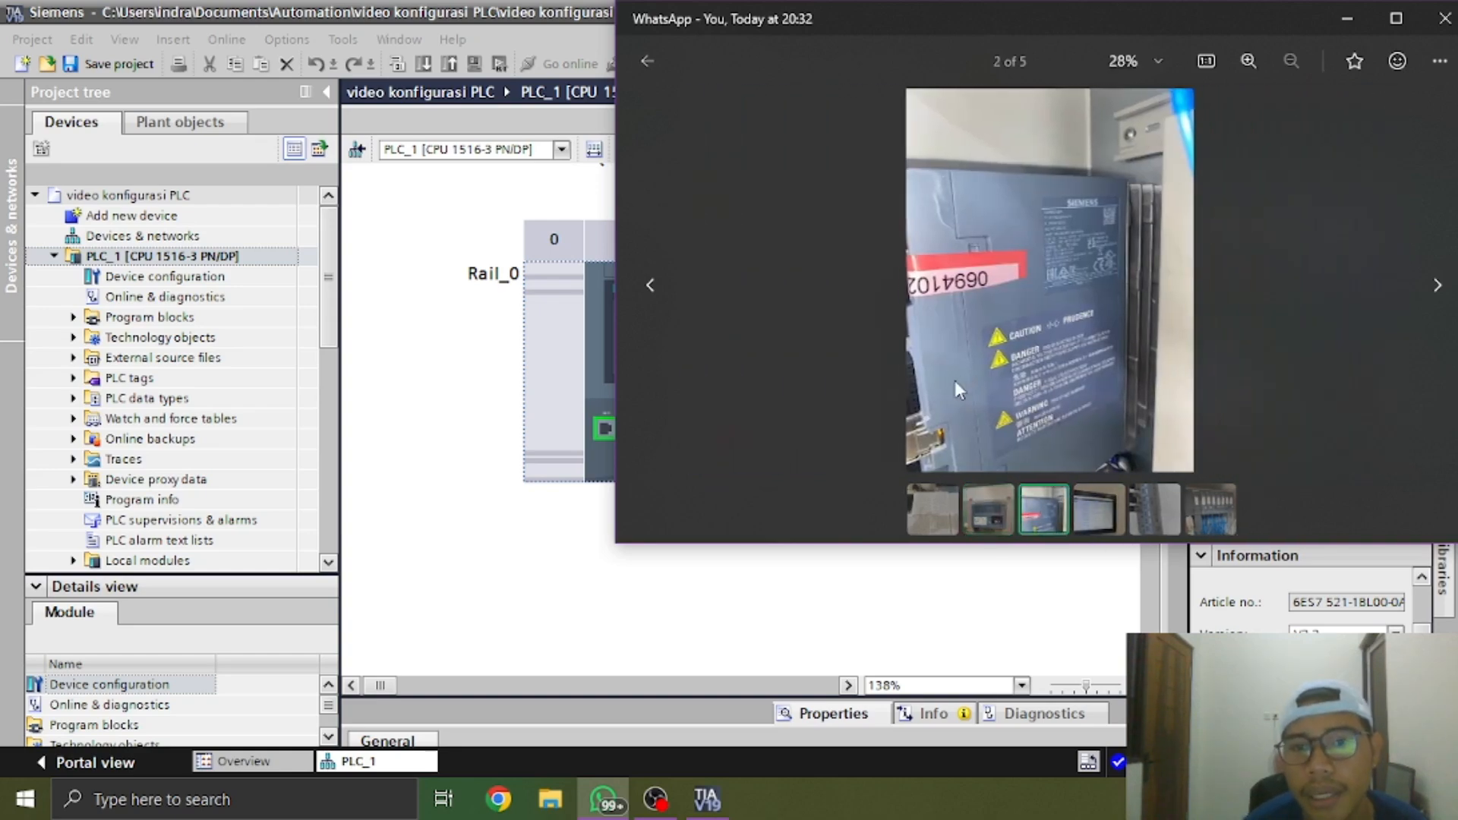
{"action": "left_click", "coordinate": [1105, 504]}
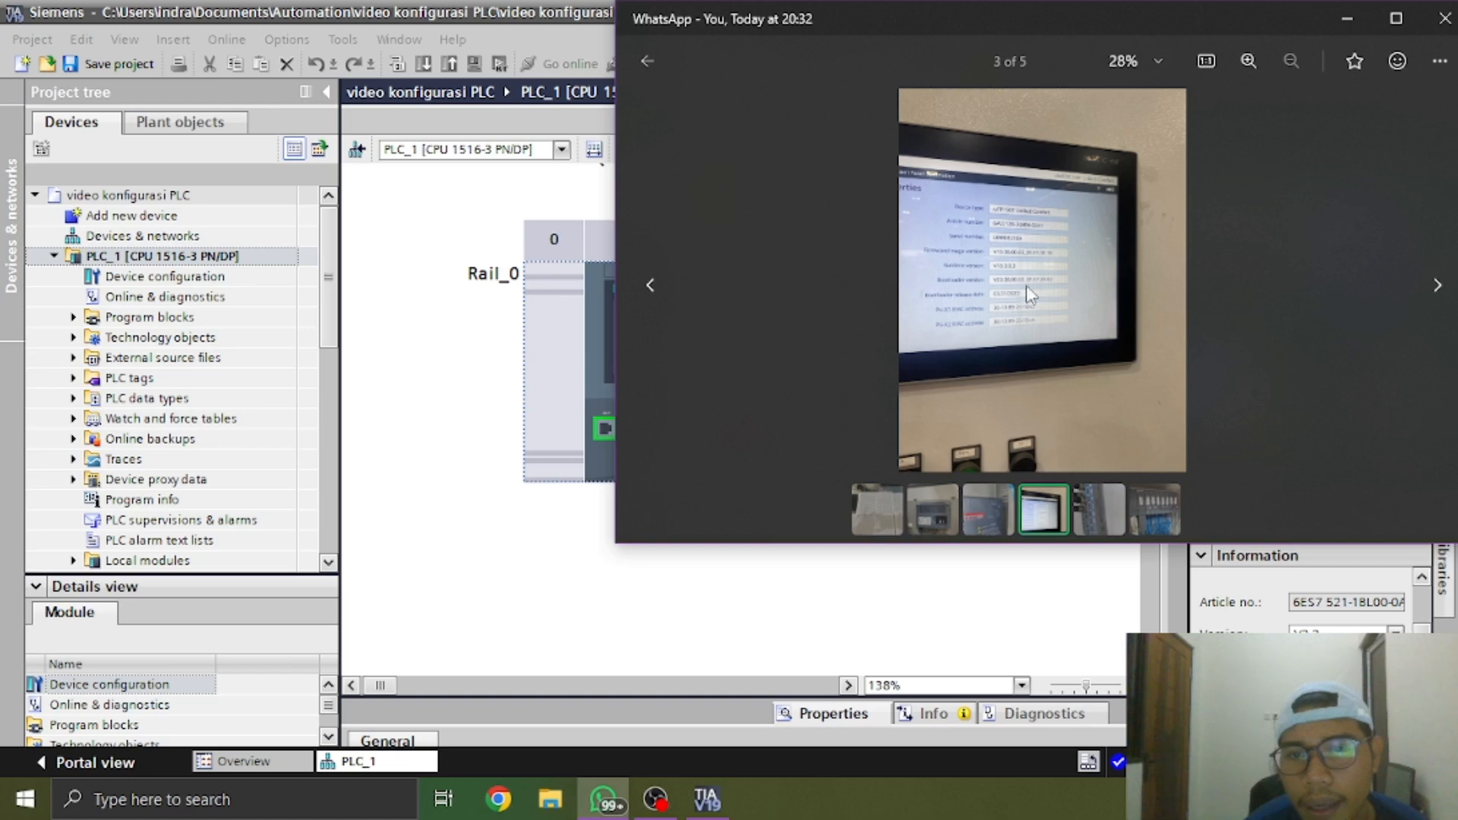
{"action": "double_click", "coordinate": [1048, 275]}
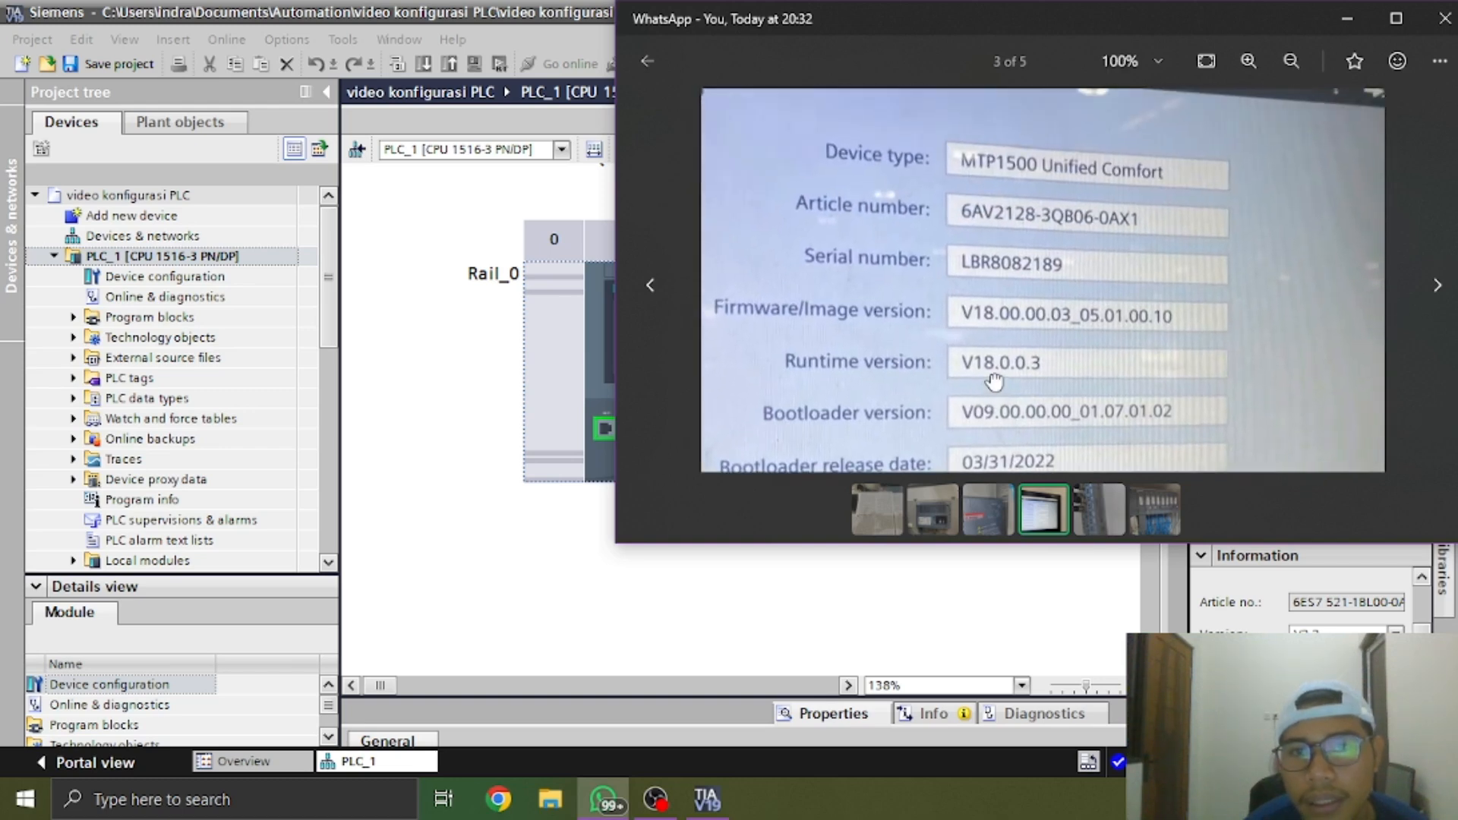
{"action": "left_click_drag", "start_coordinate": [937, 284], "coordinate": [928, 246]}
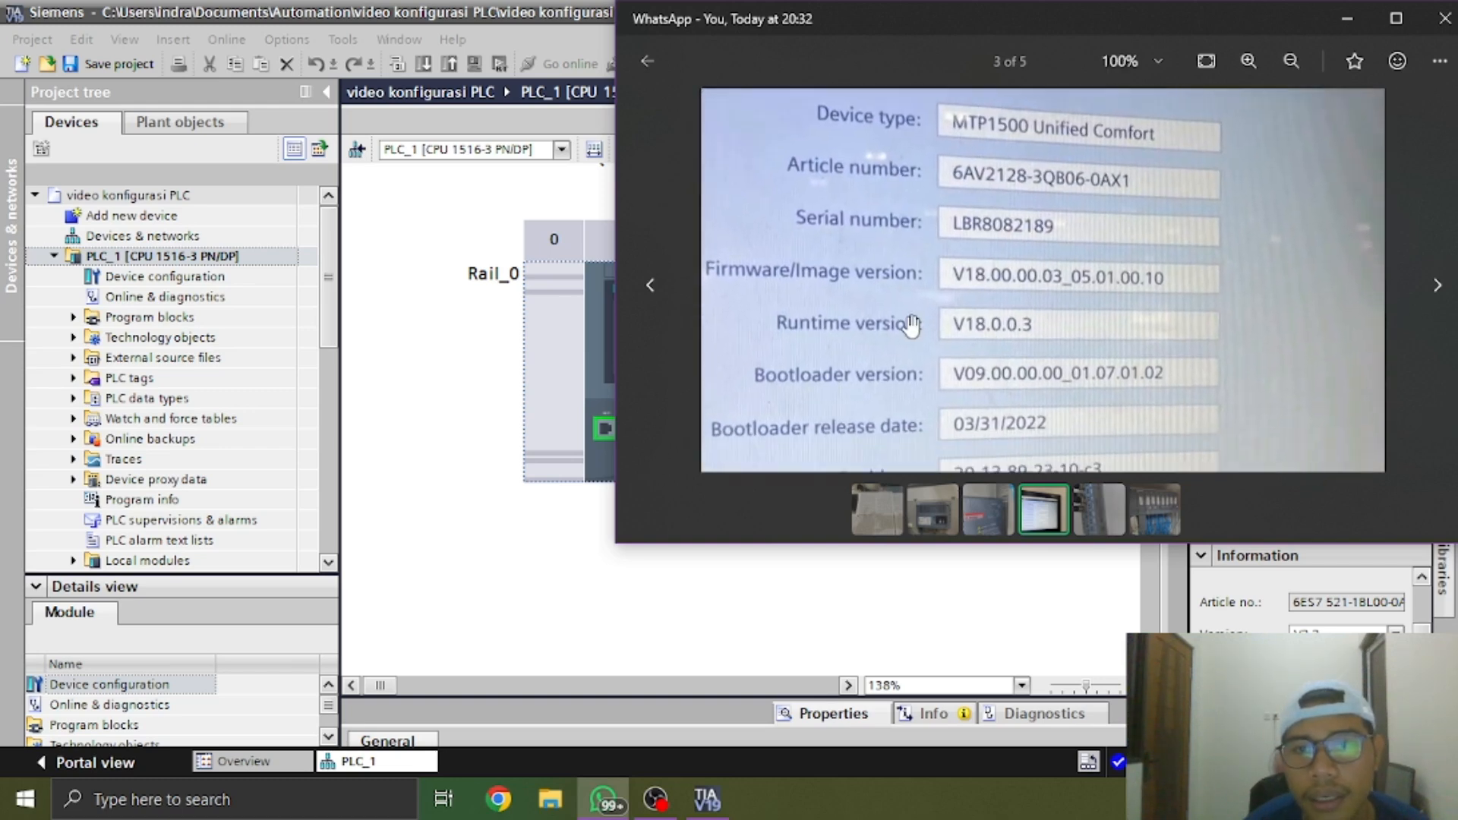
{"action": "left_click_drag", "start_coordinate": [920, 315], "coordinate": [947, 286]}
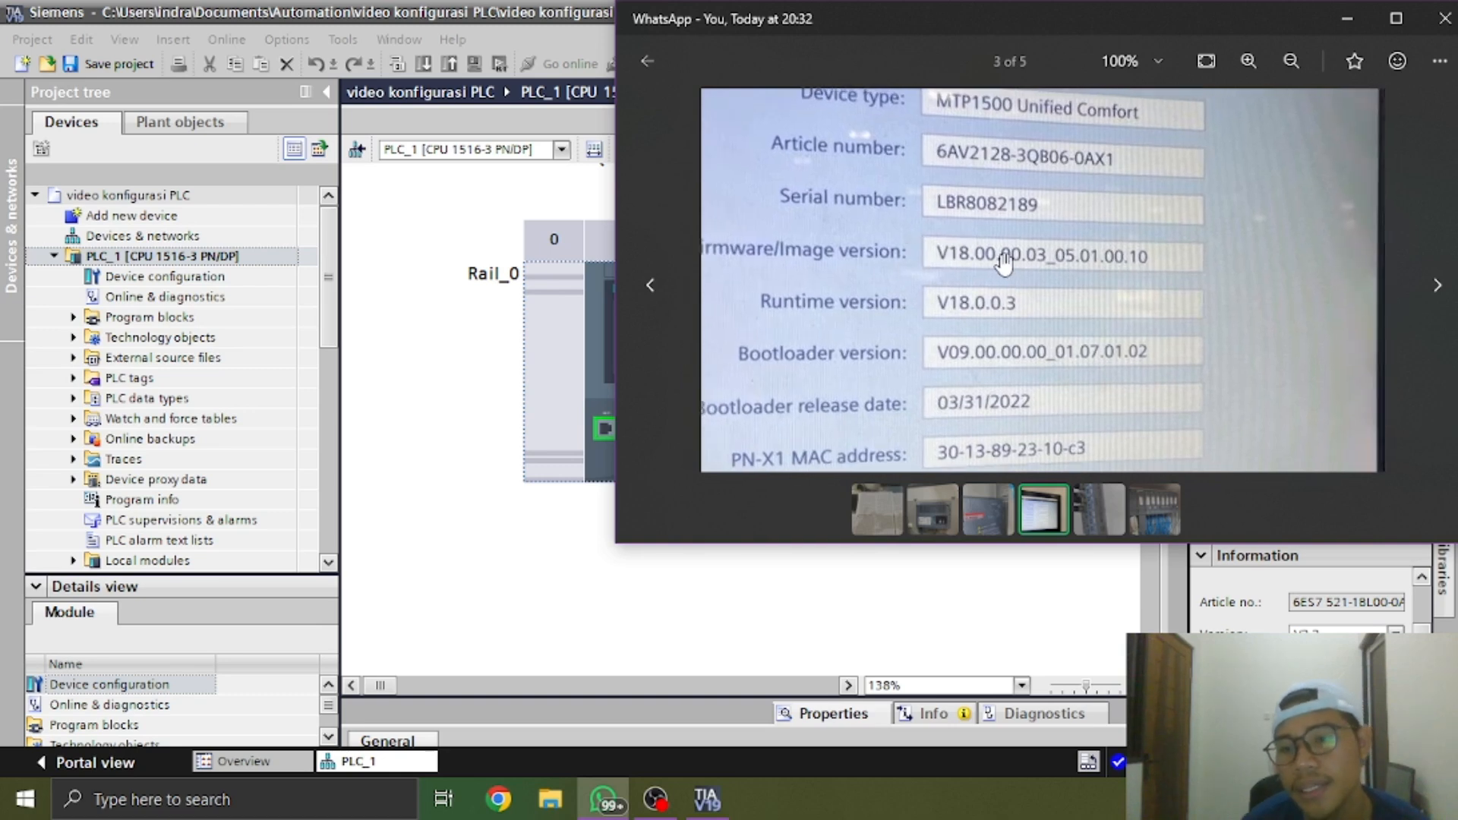
{"action": "left_click_drag", "start_coordinate": [951, 303], "coordinate": [928, 282]}
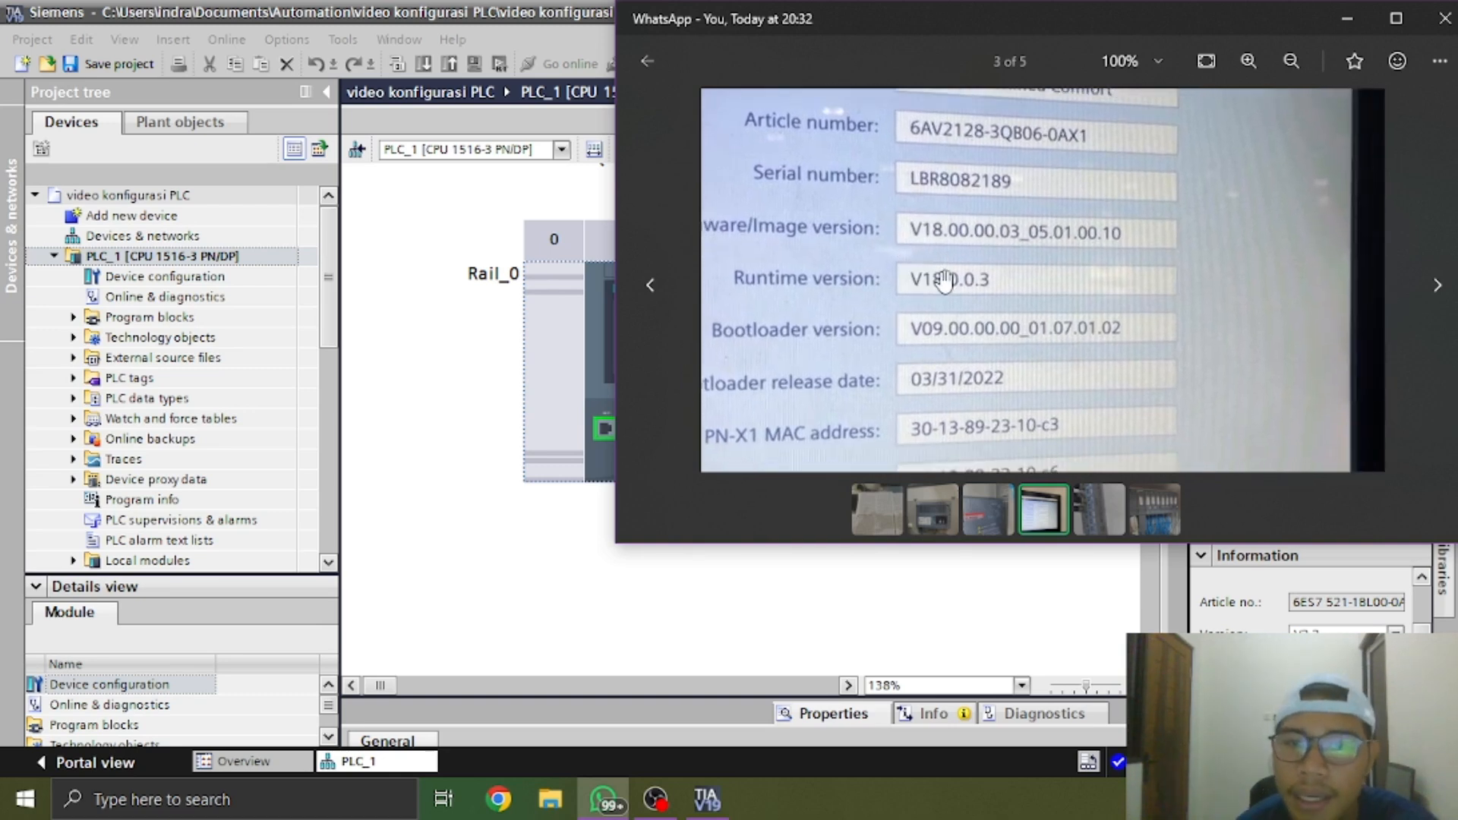
Examine the ET 200eco PN module in the fourth photo up close for its article number, supply data and firmware version
{"action": "left_click", "coordinate": [1092, 503]}
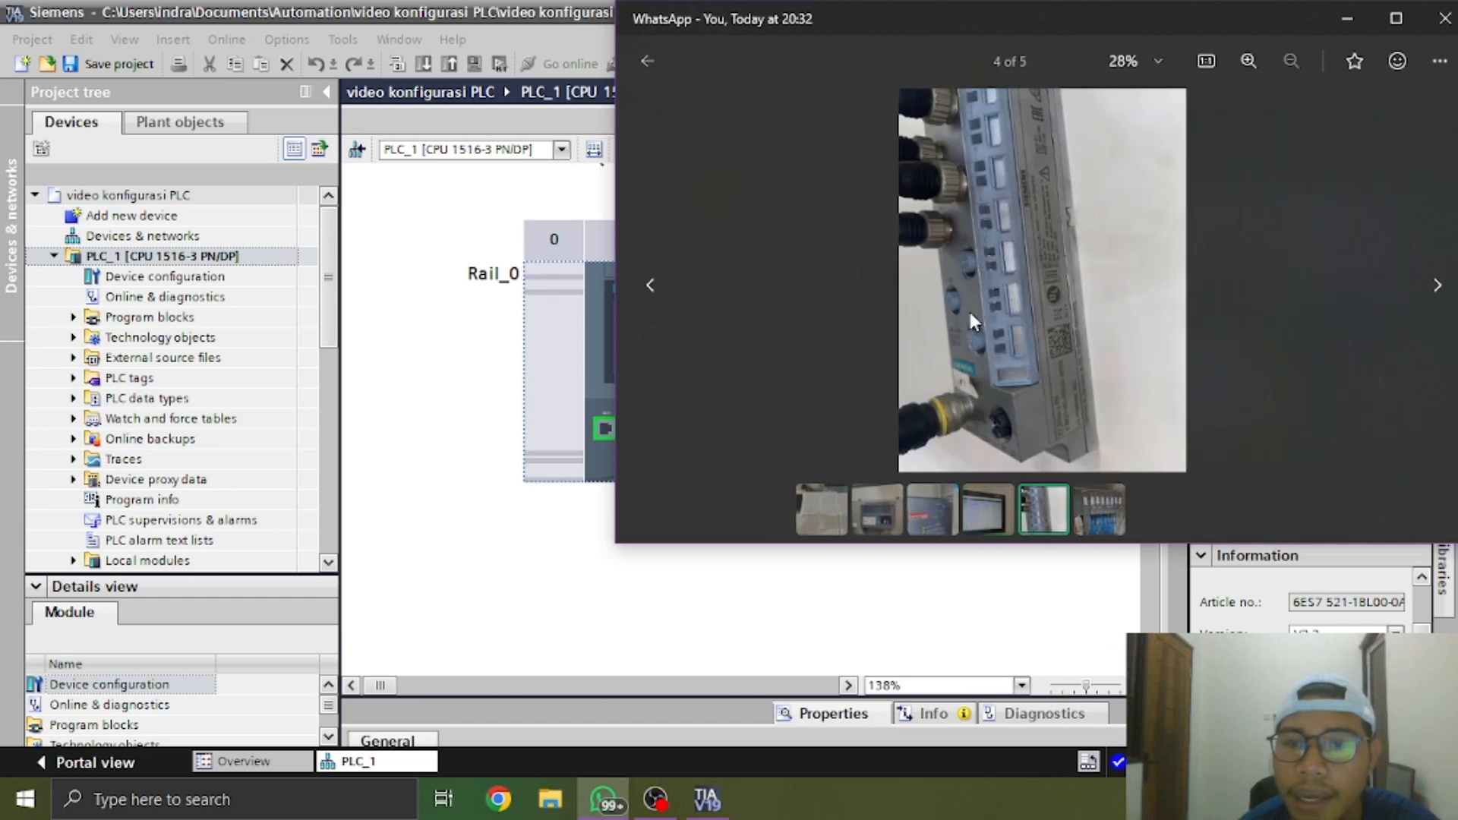
{"action": "scroll", "coordinate": [1061, 334], "scroll_direction": "up", "scroll_amount": 5}
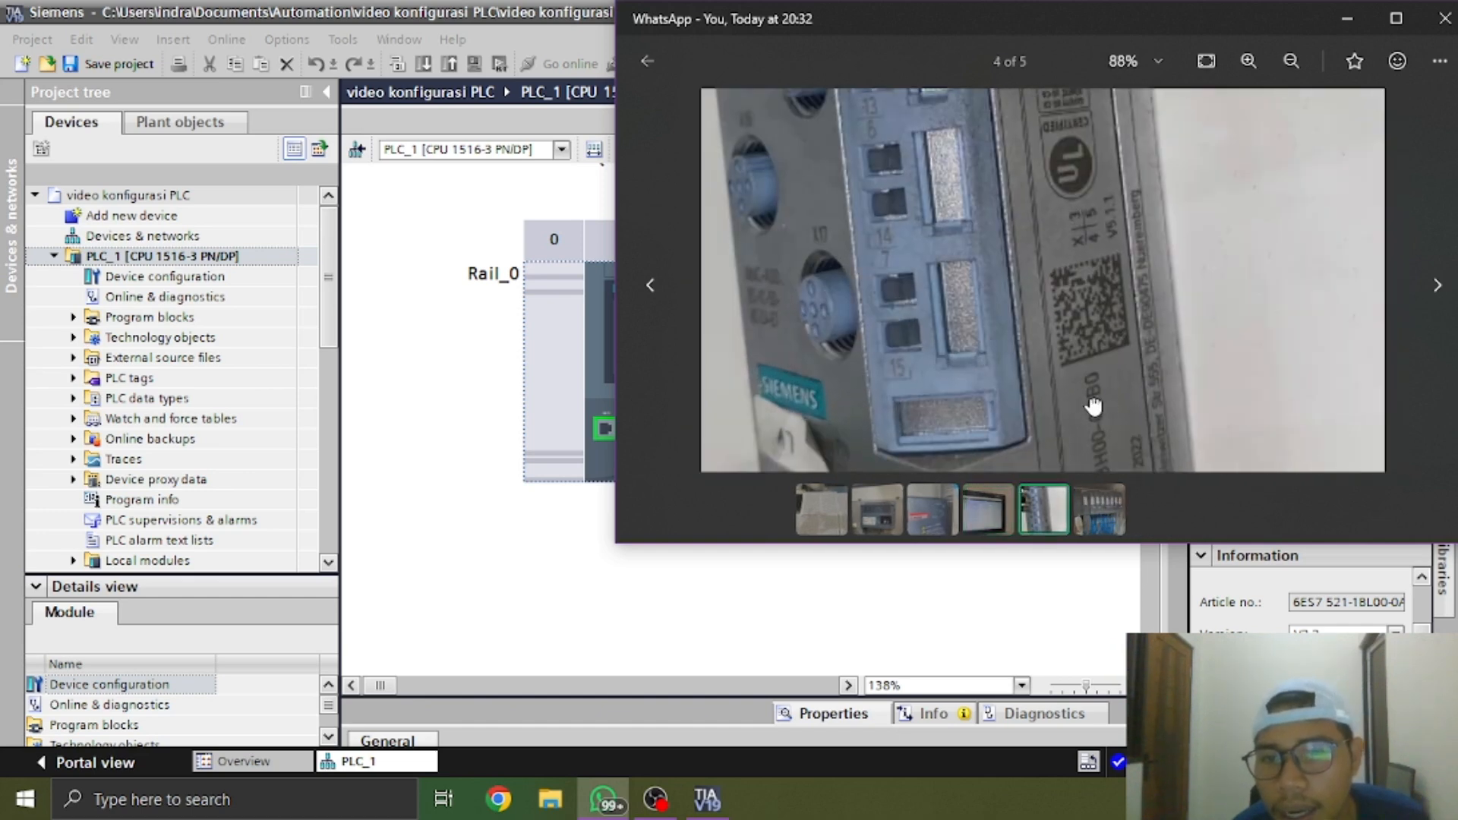
{"action": "left_click_drag", "start_coordinate": [1127, 399], "coordinate": [1127, 418]}
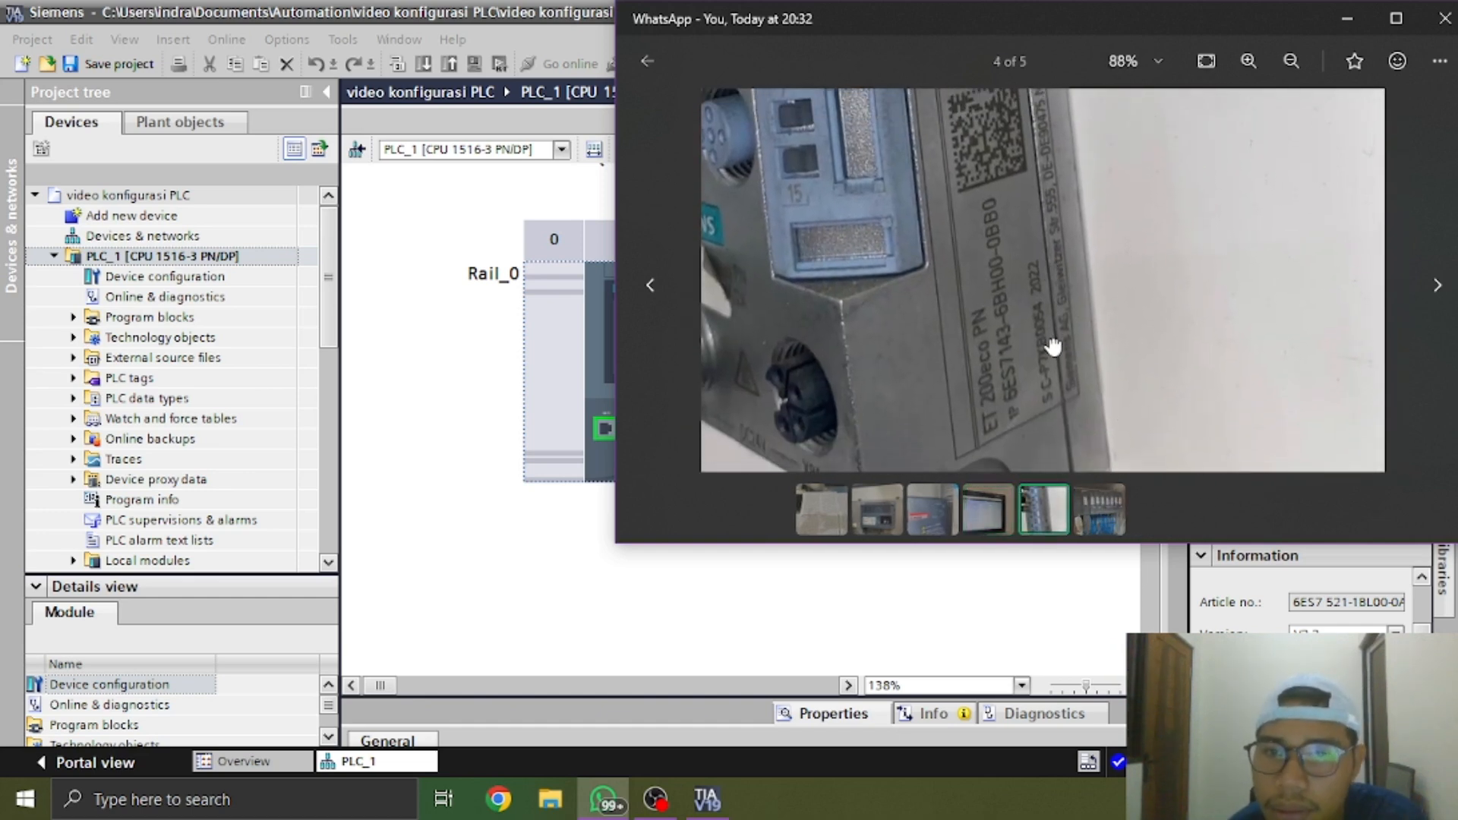
{"action": "left_click_drag", "start_coordinate": [1051, 342], "coordinate": [1062, 457]}
{"action": "mouse_move", "coordinate": [1036, 311]}
{"action": "left_mouse_down"}
{"action": "mouse_move", "coordinate": [1025, 348]}
{"action": "mouse_move", "coordinate": [1027, 330]}
{"action": "left_mouse_up"}
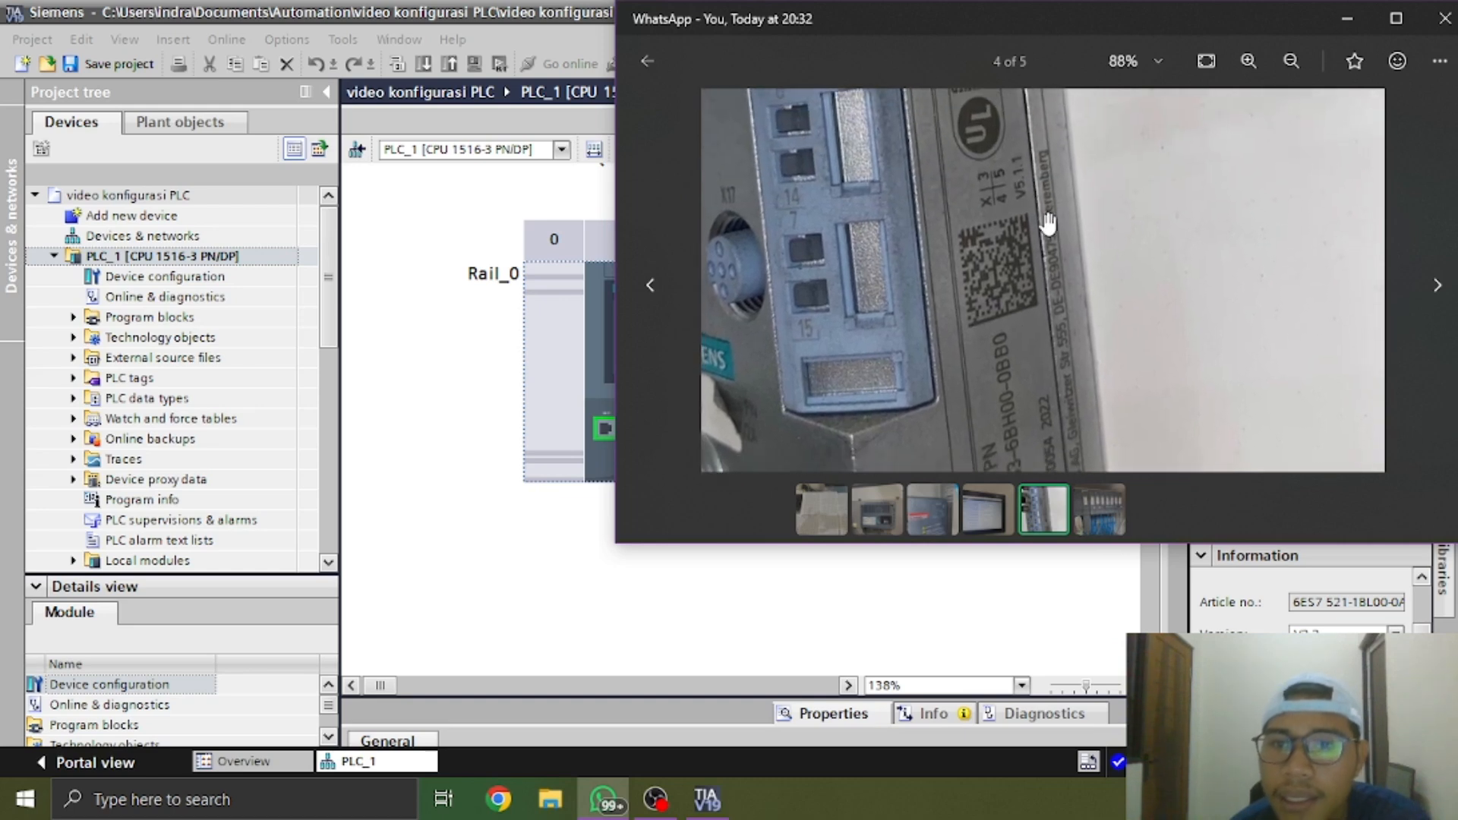
{"action": "left_click_drag", "start_coordinate": [1048, 224], "coordinate": [1031, 286]}
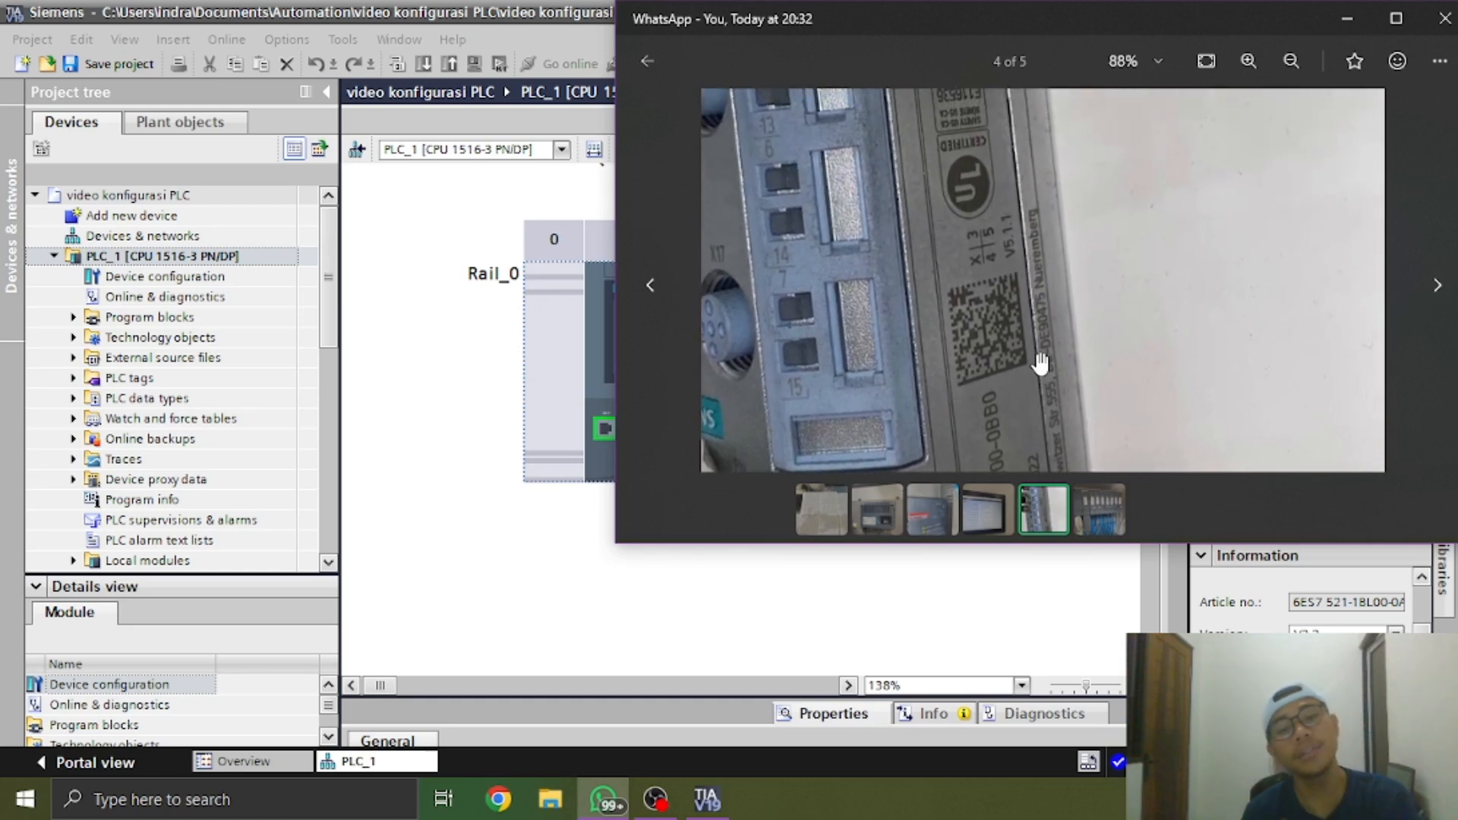
{"action": "left_click_drag", "start_coordinate": [1034, 358], "coordinate": [1101, 557]}
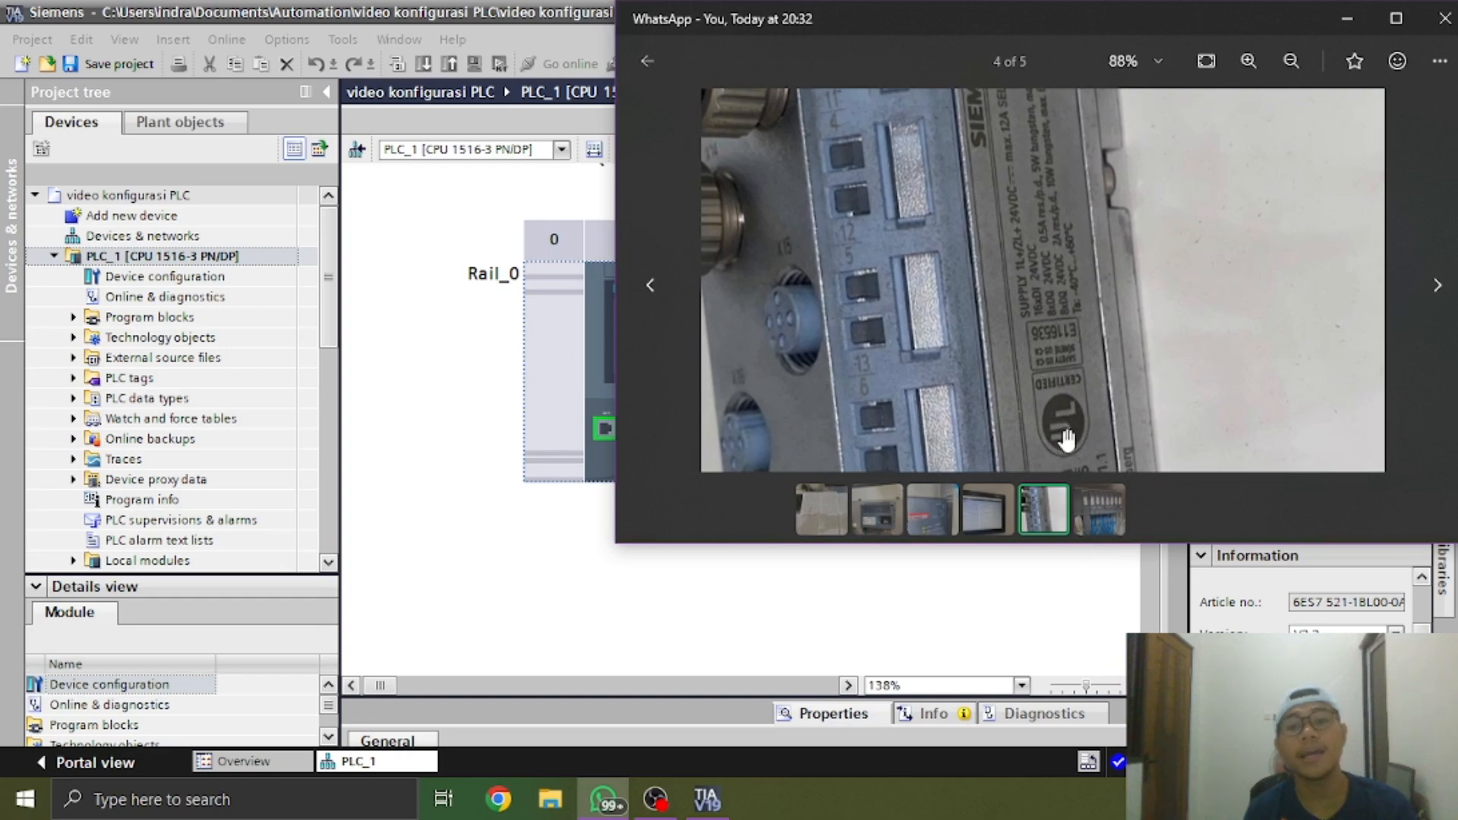
{"action": "left_click_drag", "start_coordinate": [1066, 316], "coordinate": [1174, 464]}
{"action": "scroll", "coordinate": [1135, 372], "scroll_direction": "down", "scroll_amount": 1}
{"action": "left_click_drag", "start_coordinate": [1136, 349], "coordinate": [1053, 228]}
{"action": "scroll", "coordinate": [1098, 354], "scroll_direction": "up", "scroll_amount": 3}
{"action": "scroll", "coordinate": [1099, 349], "scroll_direction": "up", "scroll_amount": 2}
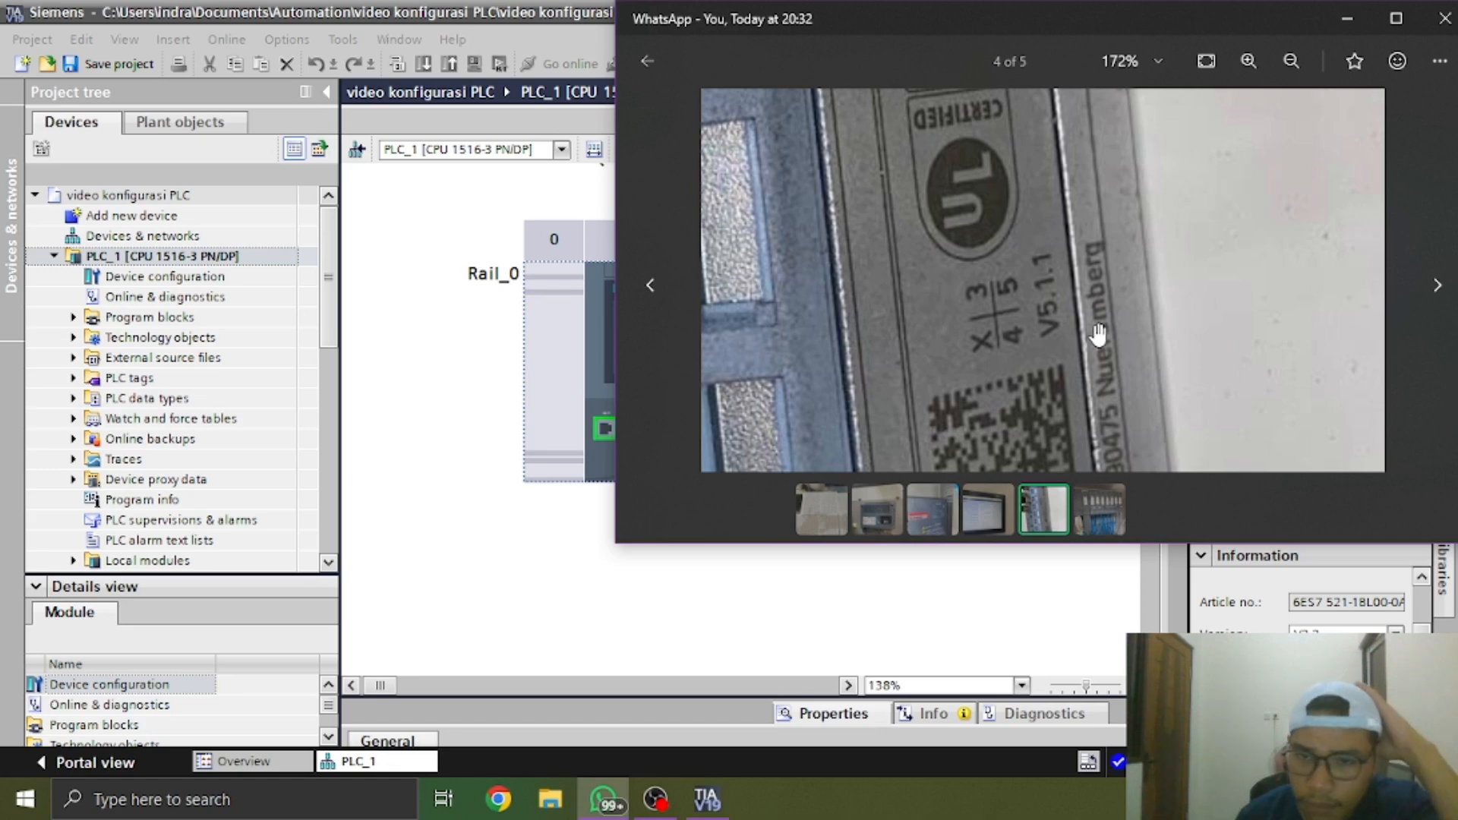
Examine the row of ET 200SP modules in the fifth photo up close for their types and article numbers
{"action": "left_click", "coordinate": [1101, 501]}
{"action": "left_click_drag", "start_coordinate": [1077, 436], "coordinate": [908, 372]}
{"action": "scroll", "coordinate": [1019, 294], "scroll_direction": "down", "scroll_amount": 2}
{"action": "scroll", "coordinate": [1020, 294], "scroll_direction": "down", "scroll_amount": 4}
{"action": "scroll", "coordinate": [923, 303], "scroll_direction": "up", "scroll_amount": 1}
{"action": "mouse_move", "coordinate": [1002, 319]}
{"action": "left_mouse_down"}
{"action": "mouse_move", "coordinate": [951, 366]}
{"action": "mouse_move", "coordinate": [963, 375]}
{"action": "left_mouse_up"}
{"action": "left_click_drag", "start_coordinate": [887, 319], "coordinate": [882, 355]}
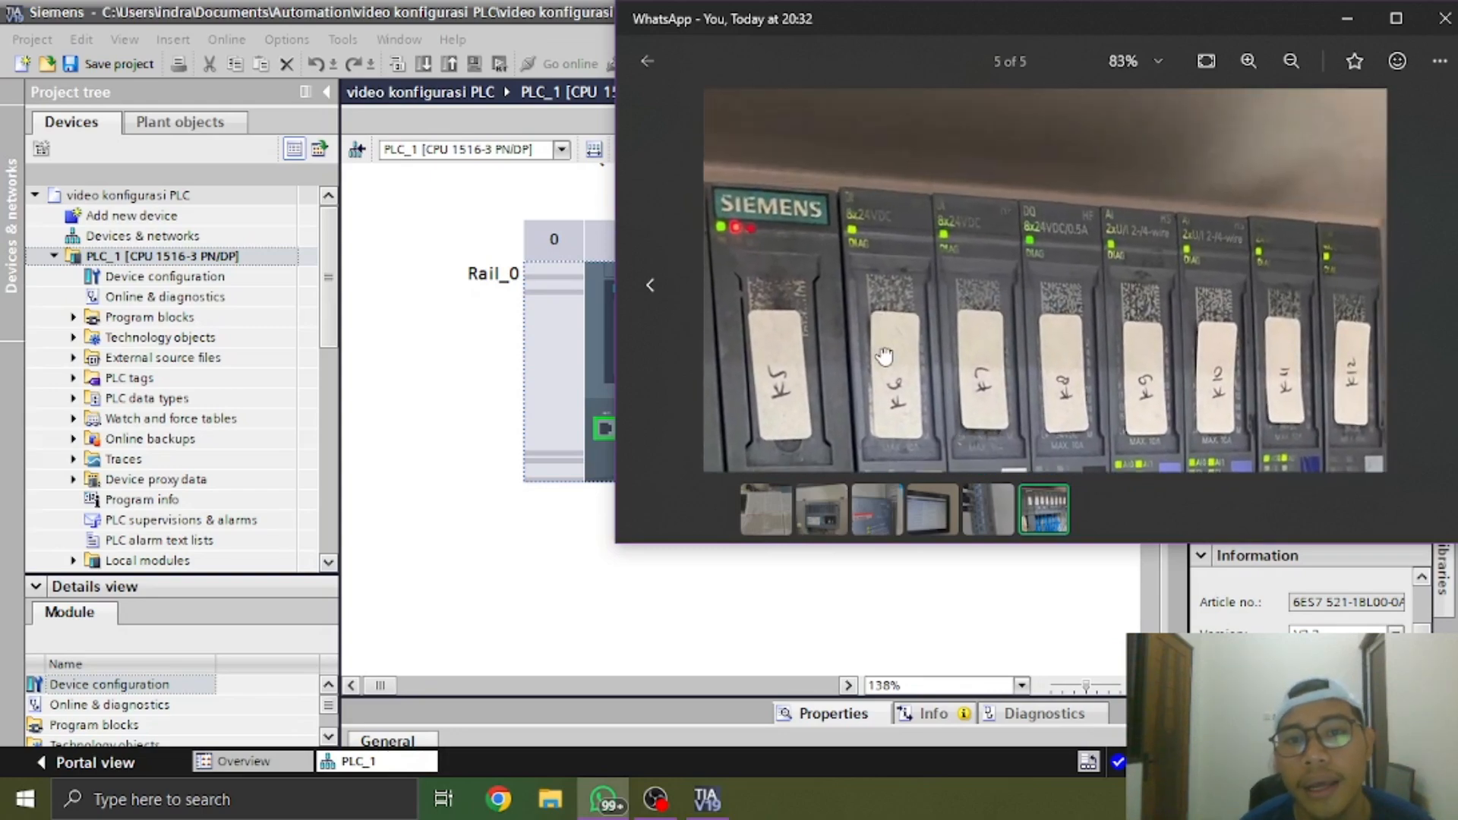
{"action": "scroll", "coordinate": [920, 311], "scroll_direction": "up", "scroll_amount": 1}
{"action": "scroll", "coordinate": [920, 309], "scroll_direction": "up", "scroll_amount": 1}
{"action": "left_click_drag", "start_coordinate": [919, 310], "coordinate": [941, 191]}
{"action": "scroll", "coordinate": [945, 314], "scroll_direction": "up", "scroll_amount": 3}
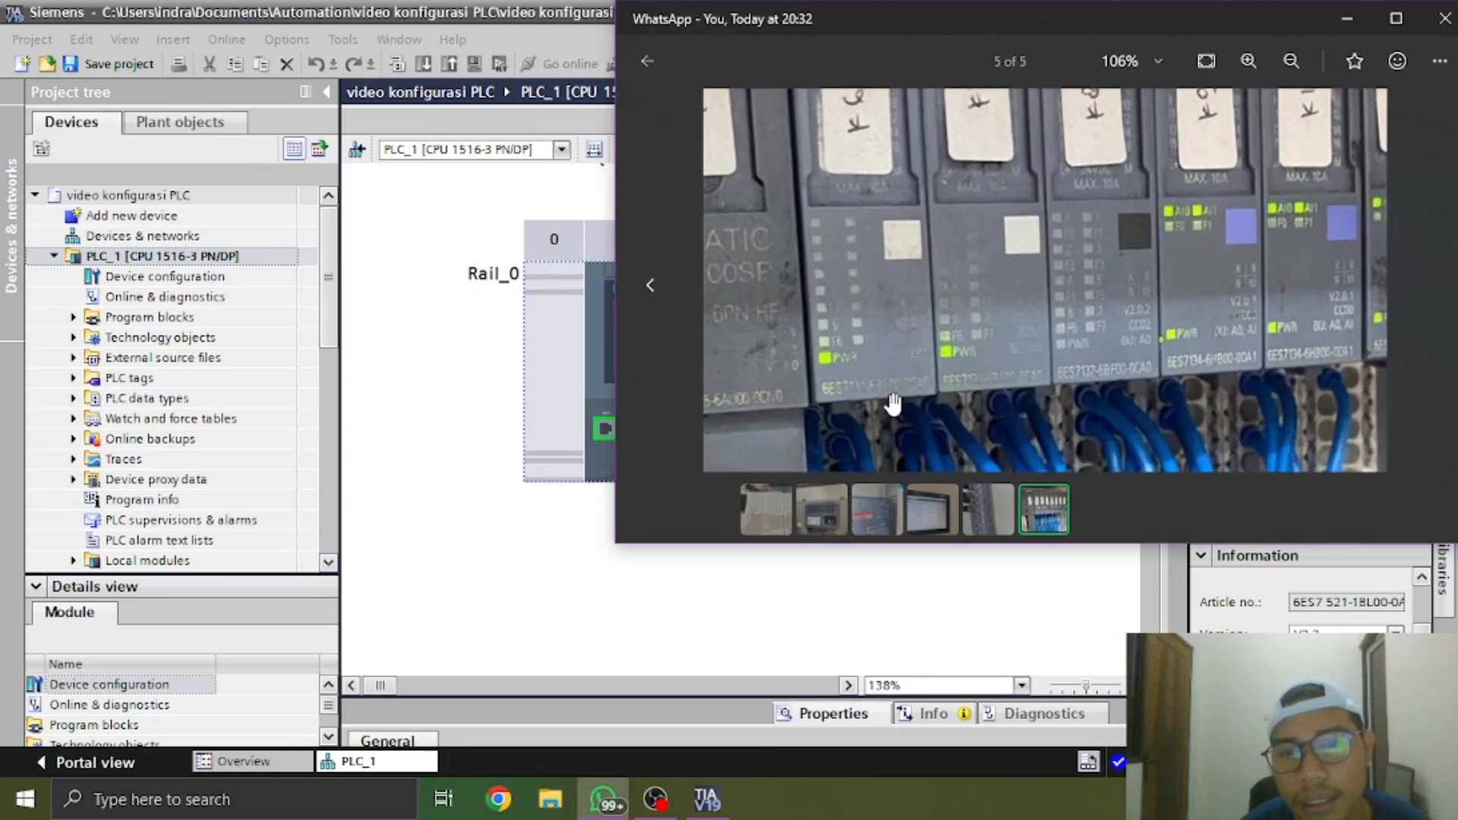
Examine the ET 200SP modules in the fifth photo up close for their article numbers and firmware versions
{"action": "mouse_move", "coordinate": [904, 416]}
{"action": "left_mouse_down"}
{"action": "mouse_move", "coordinate": [944, 267]}
{"action": "mouse_move", "coordinate": [849, 260]}
{"action": "mouse_move", "coordinate": [931, 403]}
{"action": "left_mouse_up"}
{"action": "scroll", "coordinate": [930, 254], "scroll_direction": "down", "scroll_amount": 3}
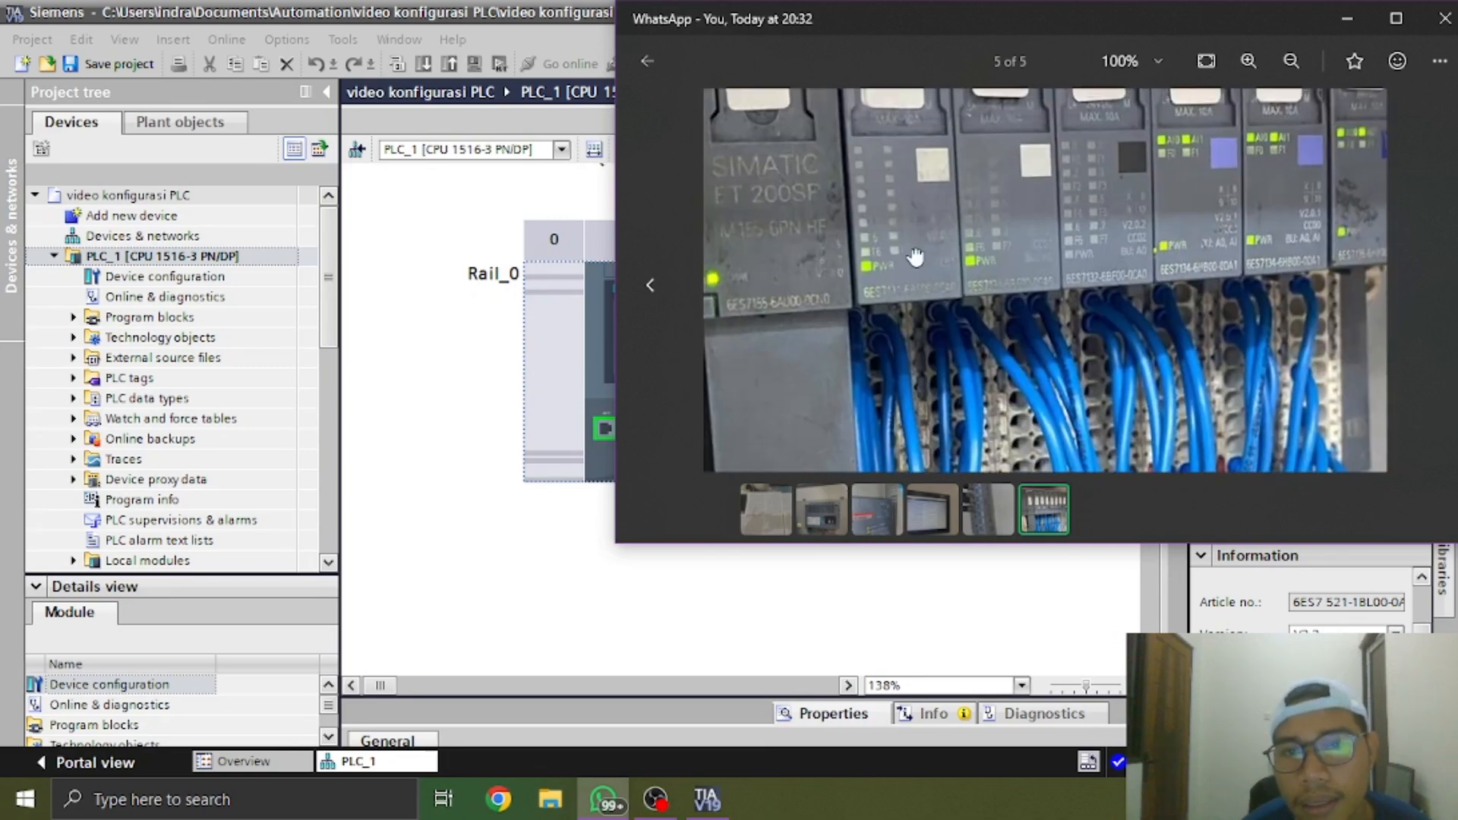
{"action": "mouse_move", "coordinate": [914, 254]}
{"action": "left_mouse_down"}
{"action": "mouse_move", "coordinate": [924, 347]}
{"action": "mouse_move", "coordinate": [926, 281]}
{"action": "left_mouse_up"}
{"action": "left_click_drag", "start_coordinate": [1090, 331], "coordinate": [987, 328]}
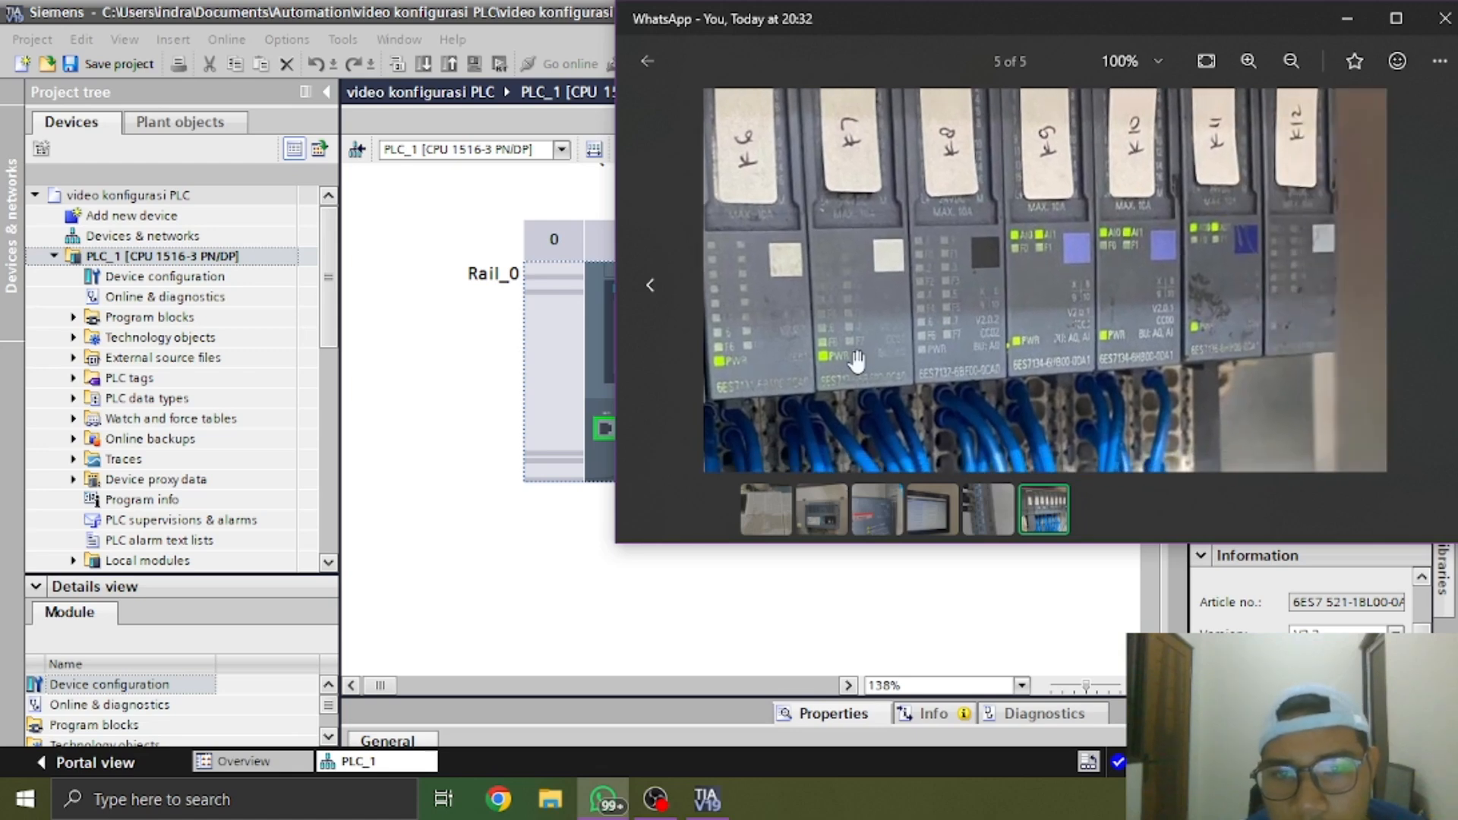
{"action": "scroll", "coordinate": [792, 346], "scroll_direction": "up", "scroll_amount": 2}
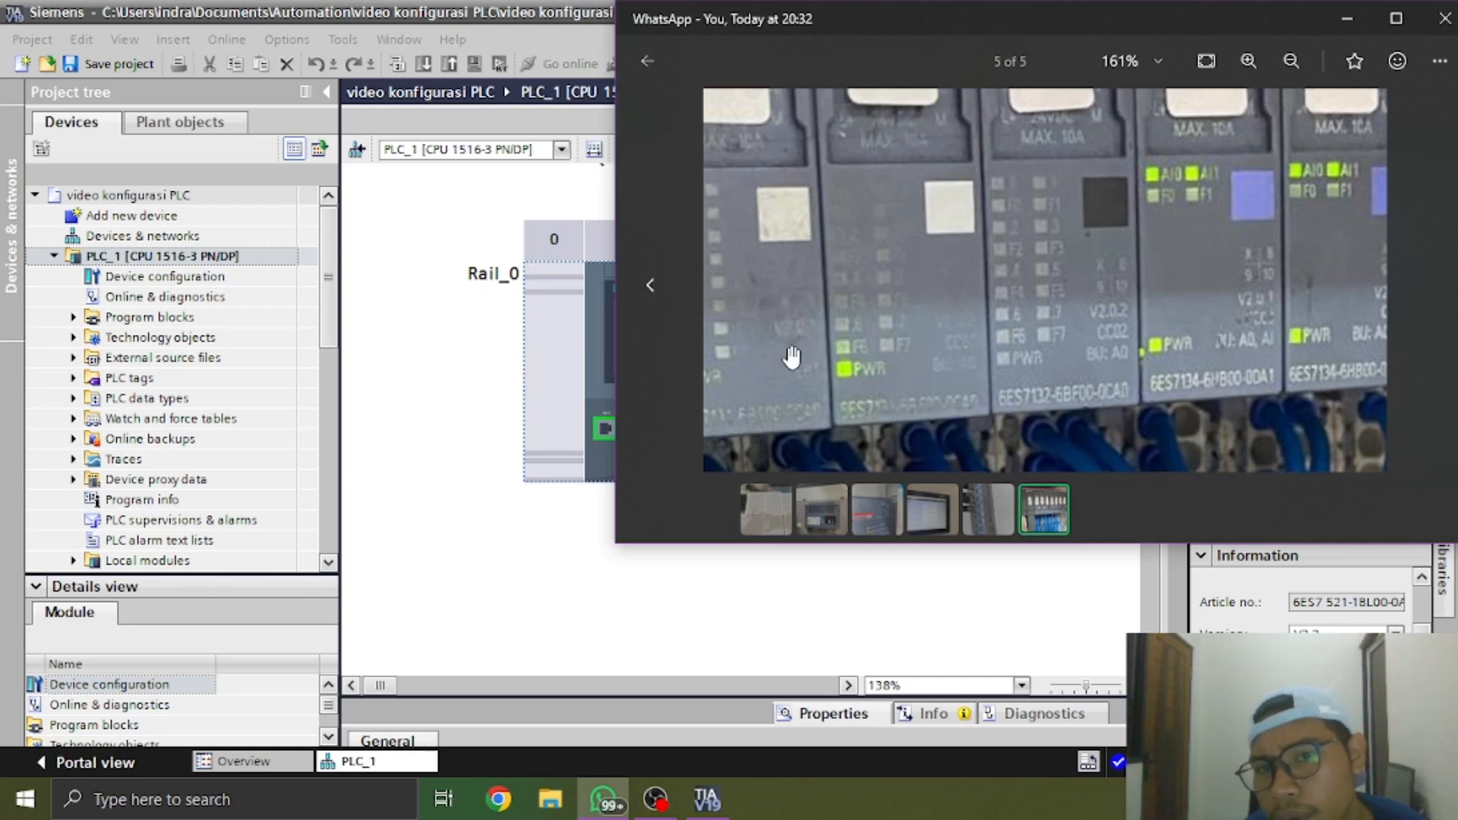
{"action": "left_click_drag", "start_coordinate": [1062, 351], "coordinate": [975, 350]}
{"action": "scroll", "coordinate": [1025, 322], "scroll_direction": "up", "scroll_amount": 4}
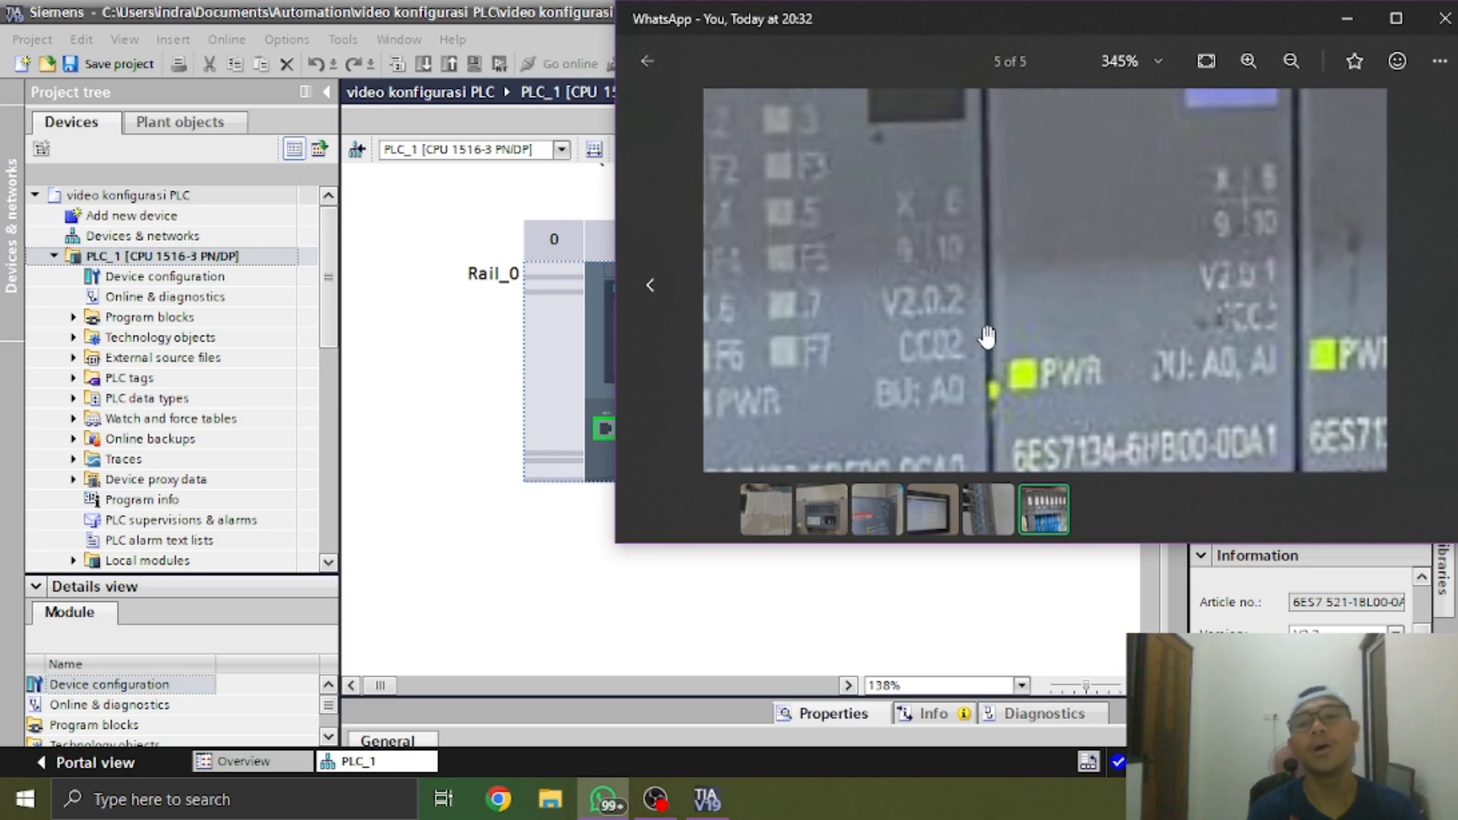
{"action": "scroll", "coordinate": [1005, 297], "scroll_direction": "down", "scroll_amount": 4}
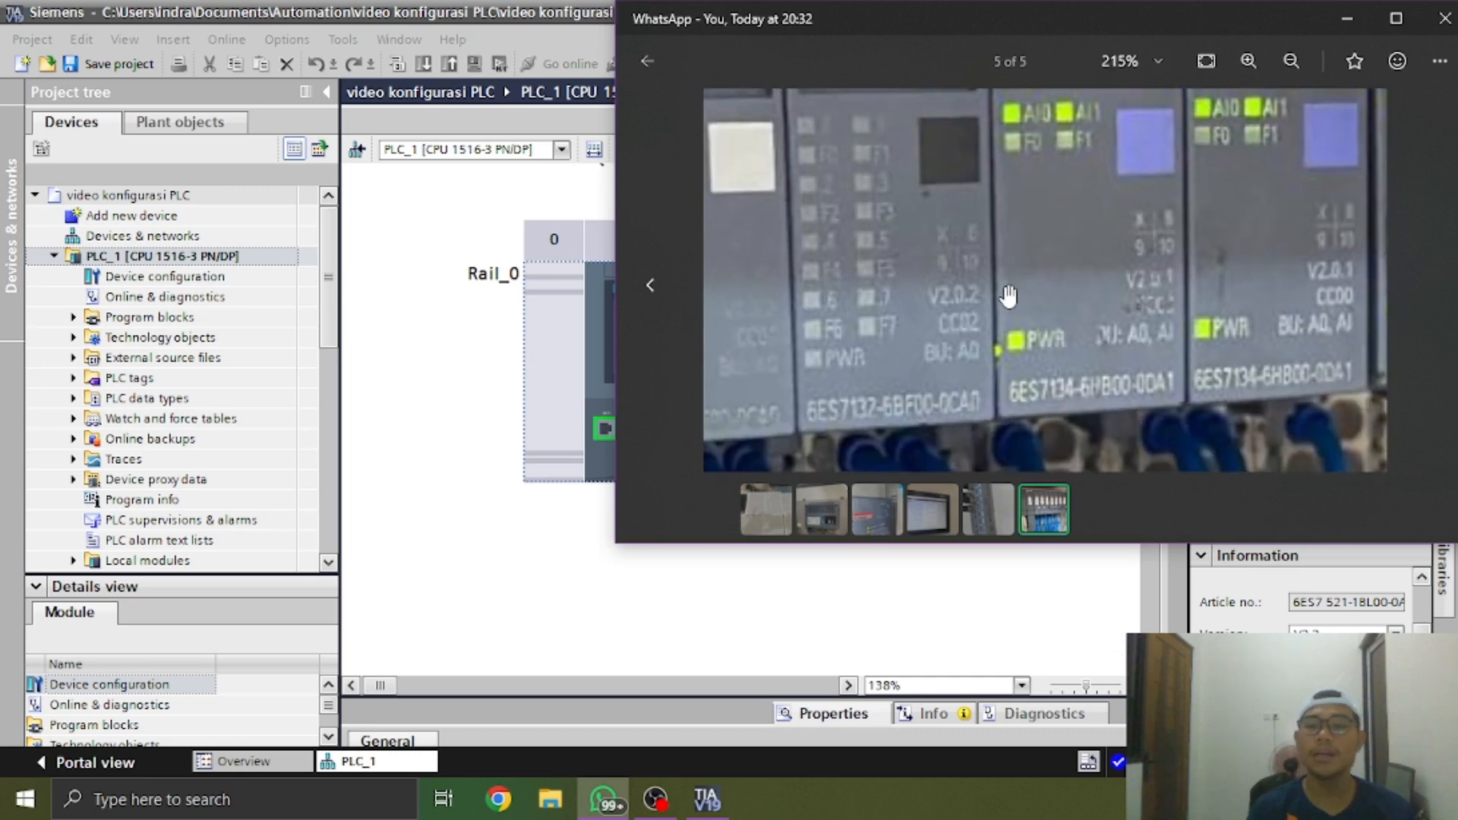
Switch back to TIA Portal and add the DI 32x24VDC HF module 6ES7 521-1BL00-0AB0 in slot 2 of Rail_0
{"action": "left_click", "coordinate": [1346, 18]}
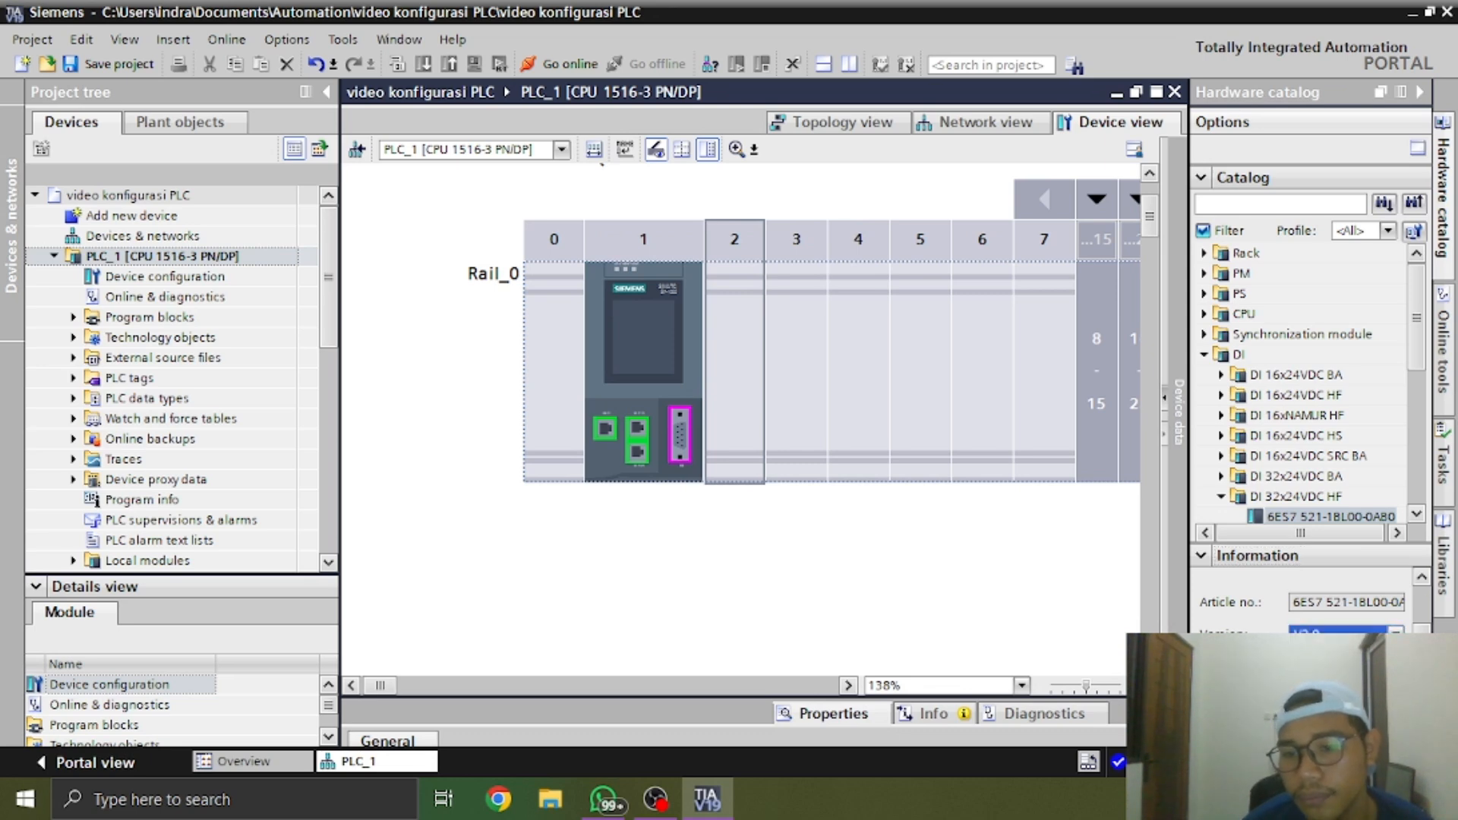
{"action": "scroll", "coordinate": [1302, 600], "scroll_direction": "down", "scroll_amount": 3}
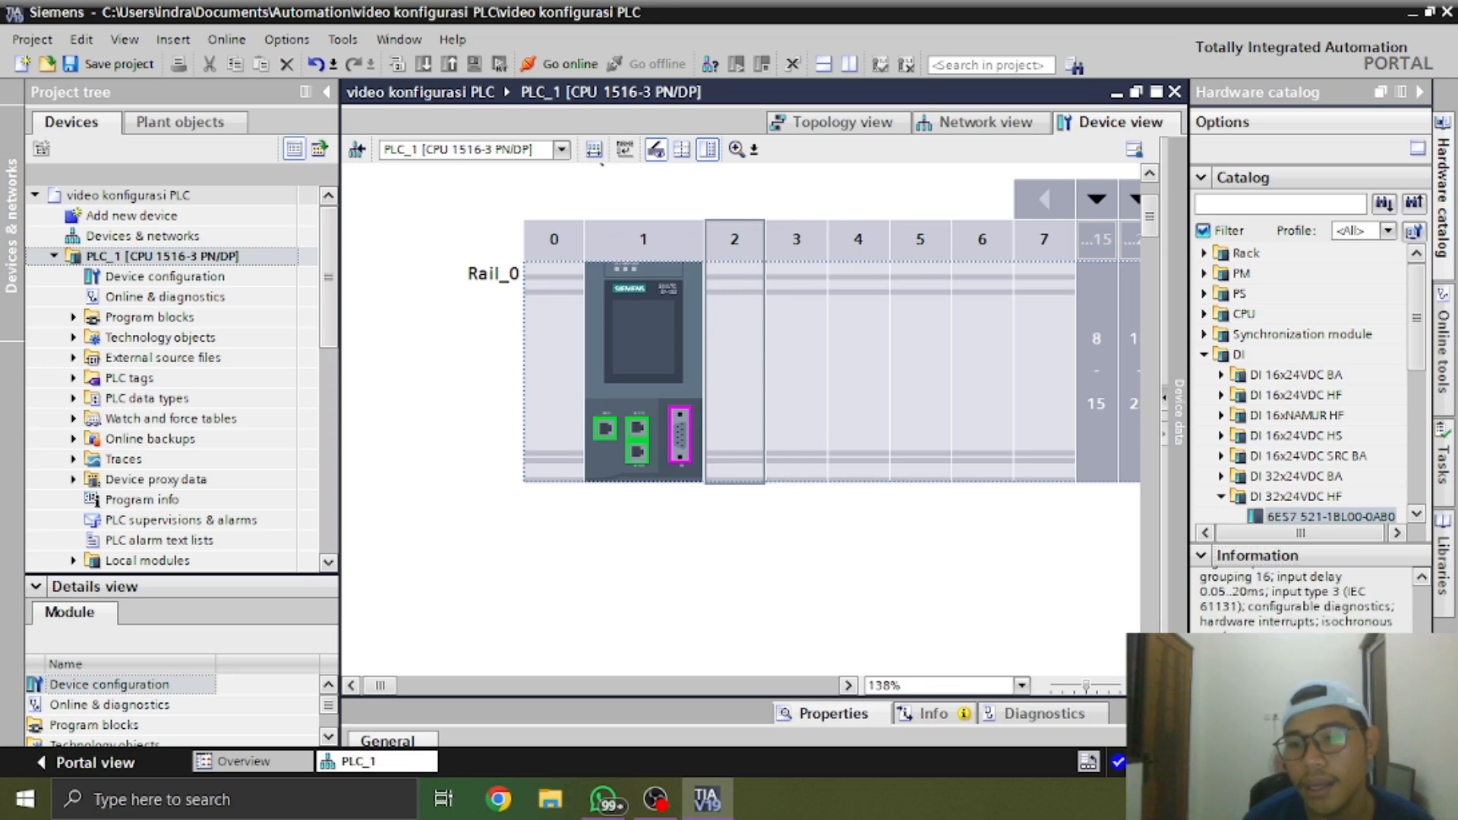
{"action": "left_click", "coordinate": [1322, 516]}
{"action": "double_click", "coordinate": [1321, 516]}
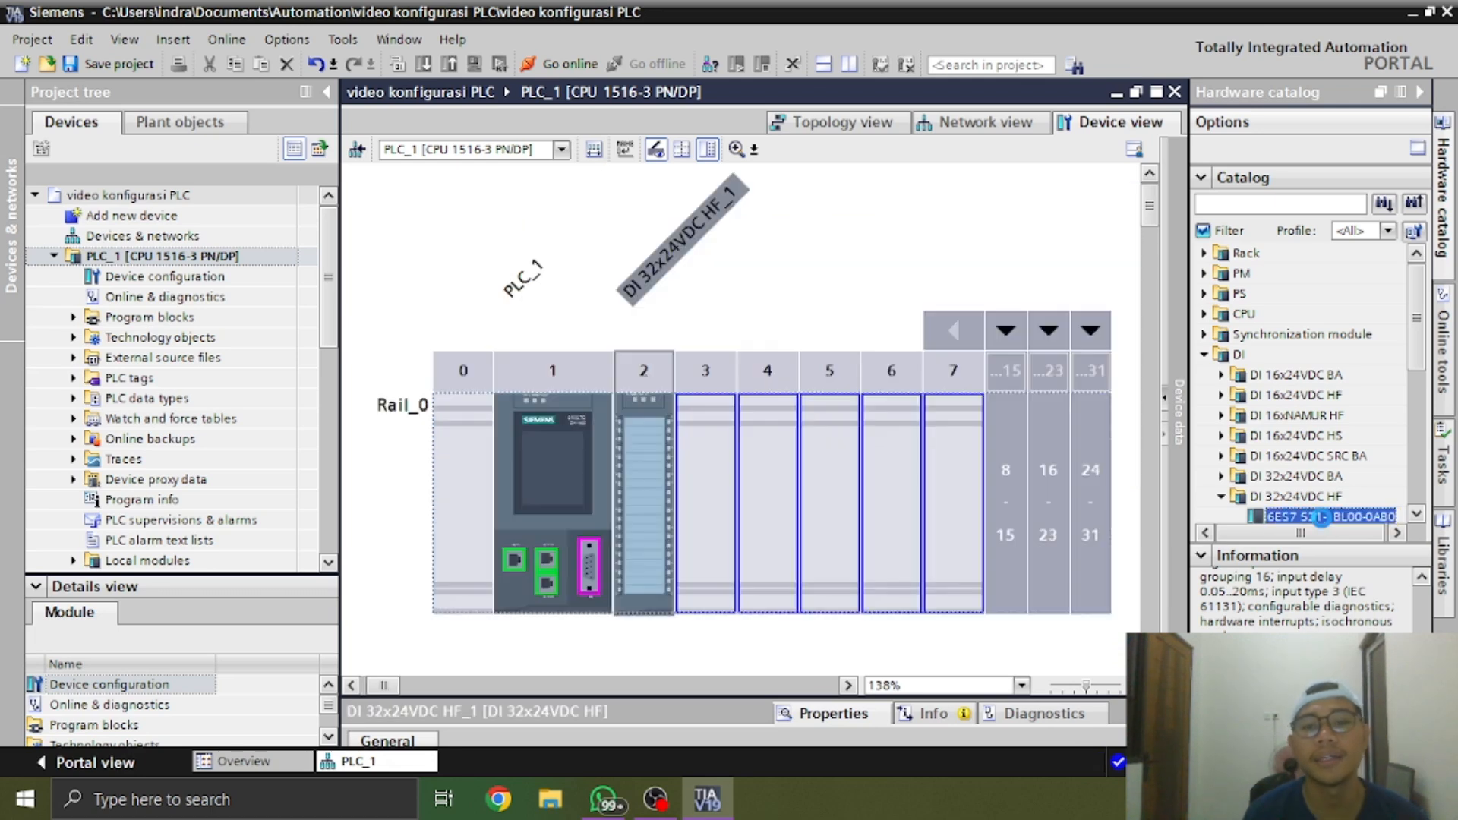
Place a second DI 32x24VDC HF module in slot 3 and delete it again
{"action": "left_click_drag", "start_coordinate": [1317, 497], "coordinate": [720, 503]}
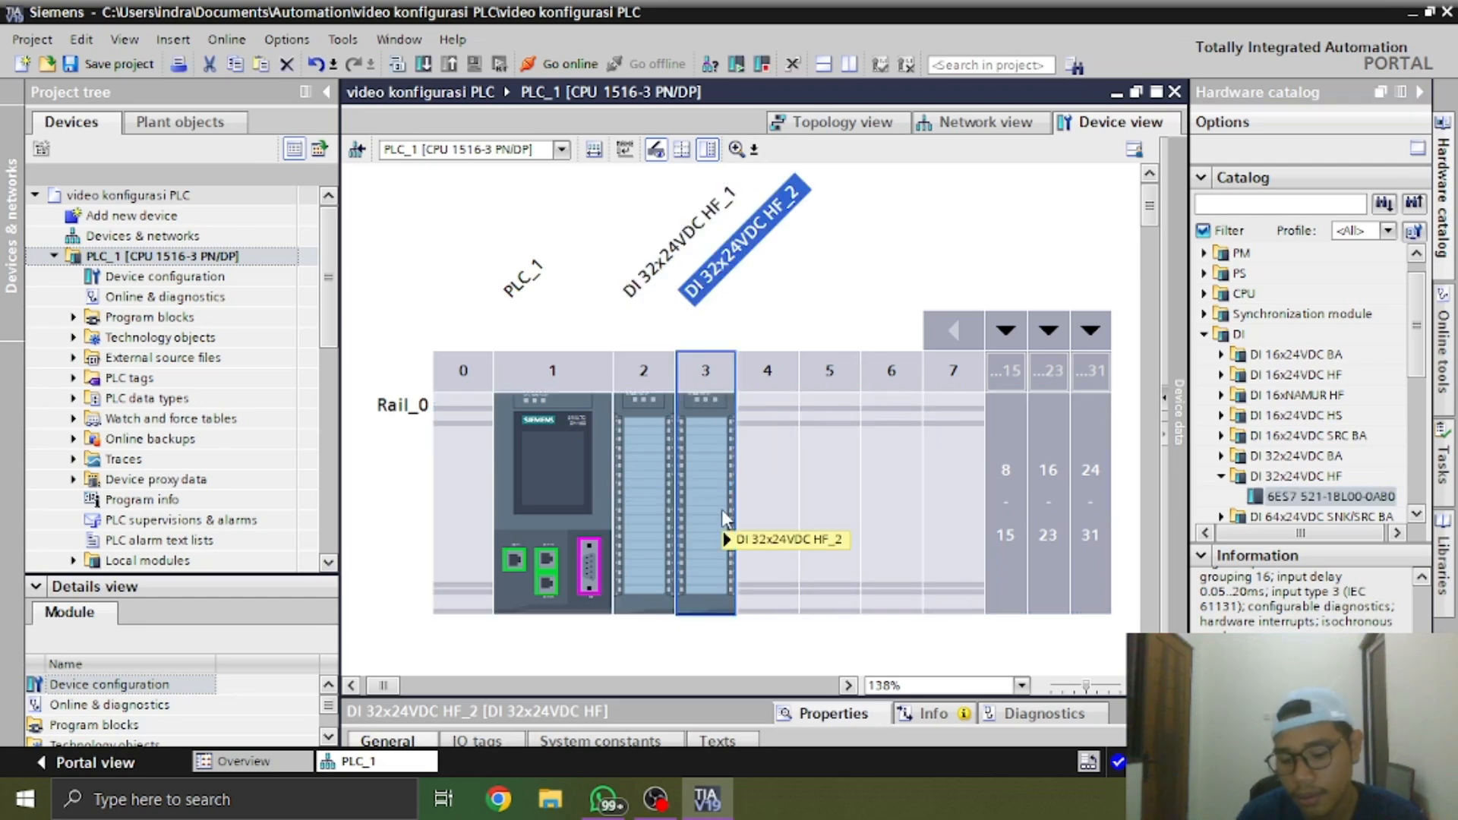
{"action": "key", "text": "Delete"}
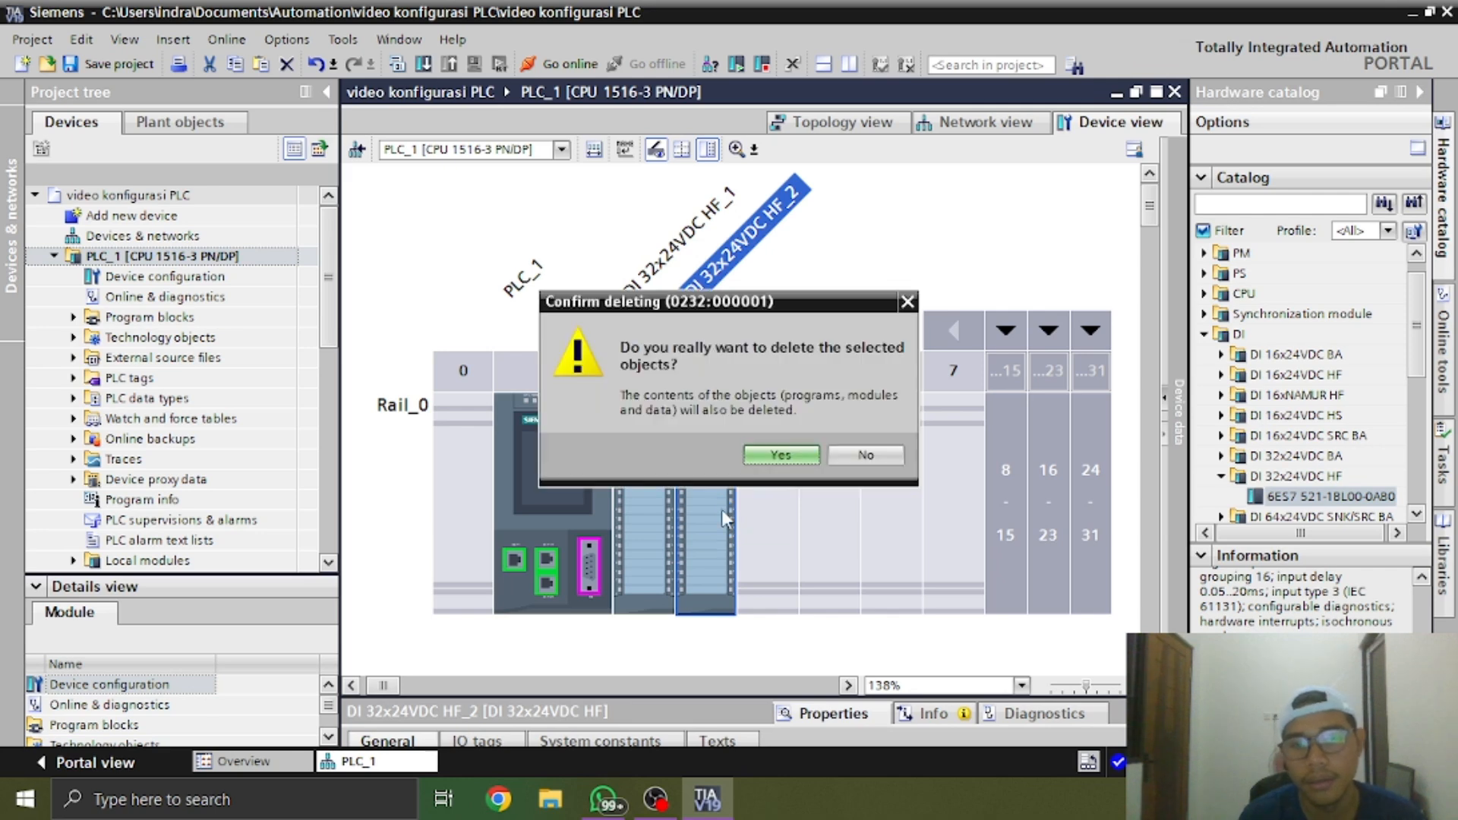
{"action": "left_click", "coordinate": [795, 460]}
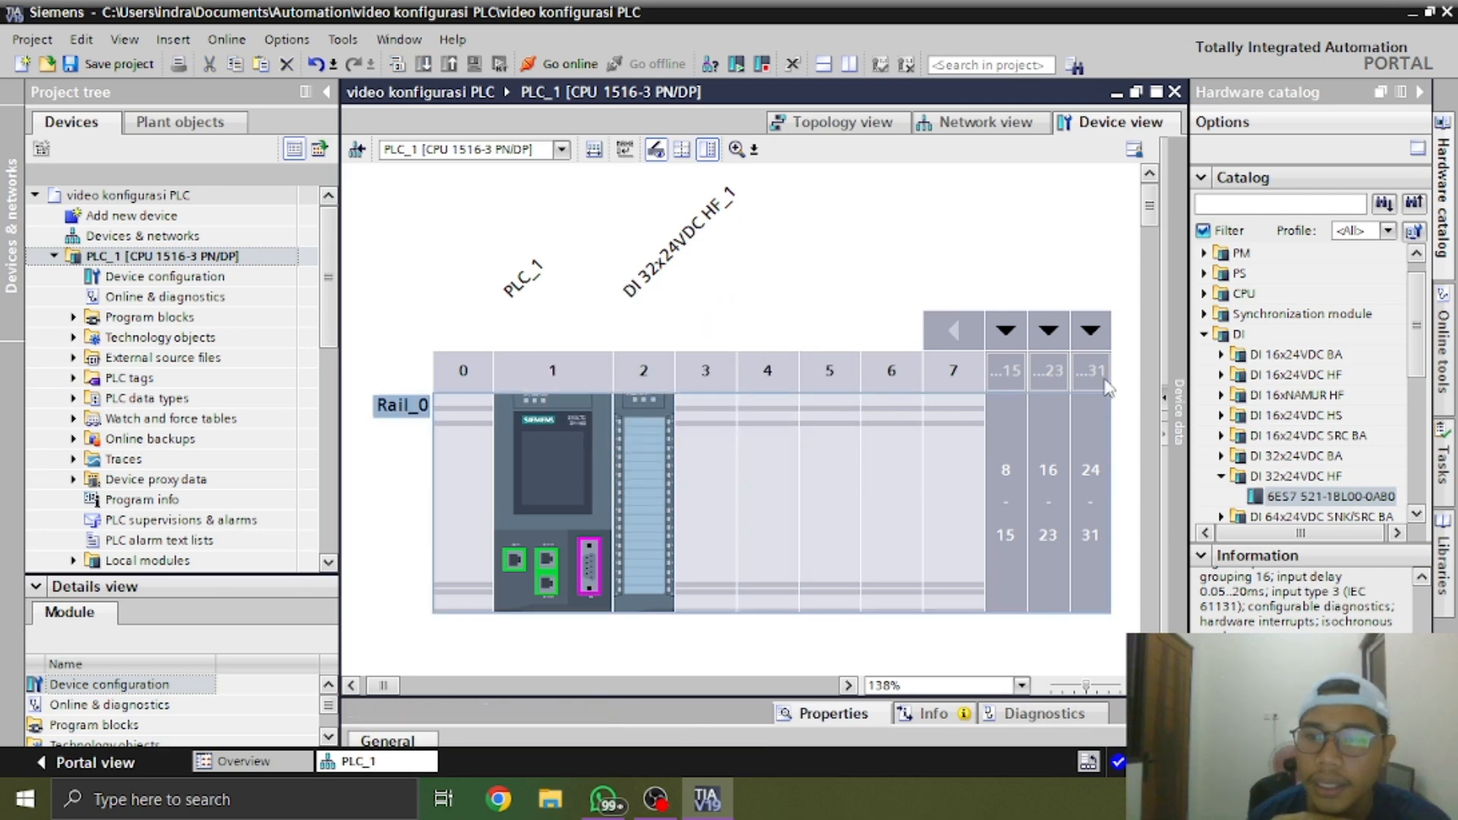
Add the DQ 32x24VDC/0.5A ST module 6ES7 522-1BL00-0AB0, version V2.0, in slot 3
{"action": "left_click", "coordinate": [1203, 334]}
{"action": "left_click", "coordinate": [1204, 355]}
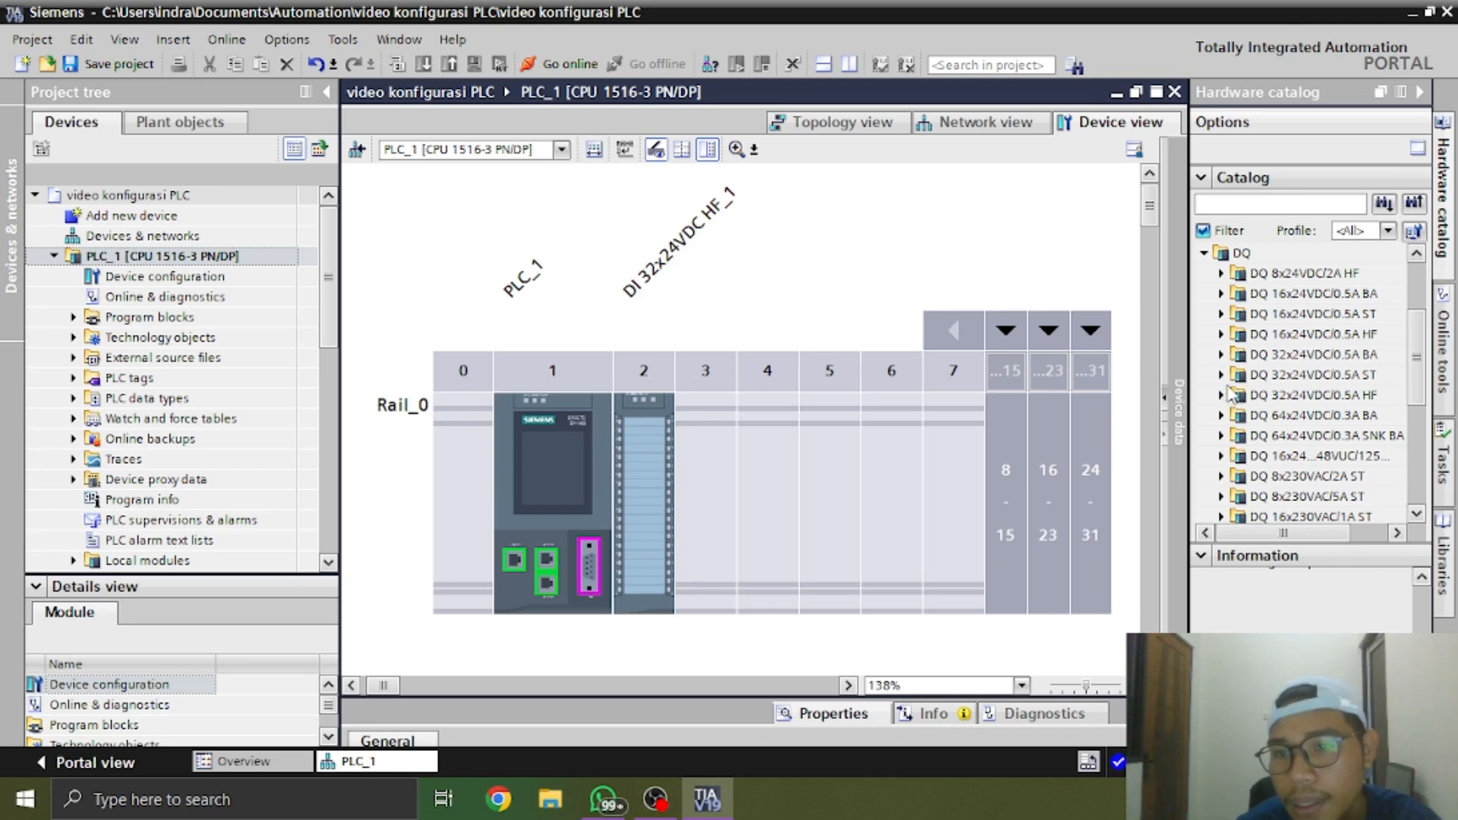
{"action": "left_click", "coordinate": [1222, 375]}
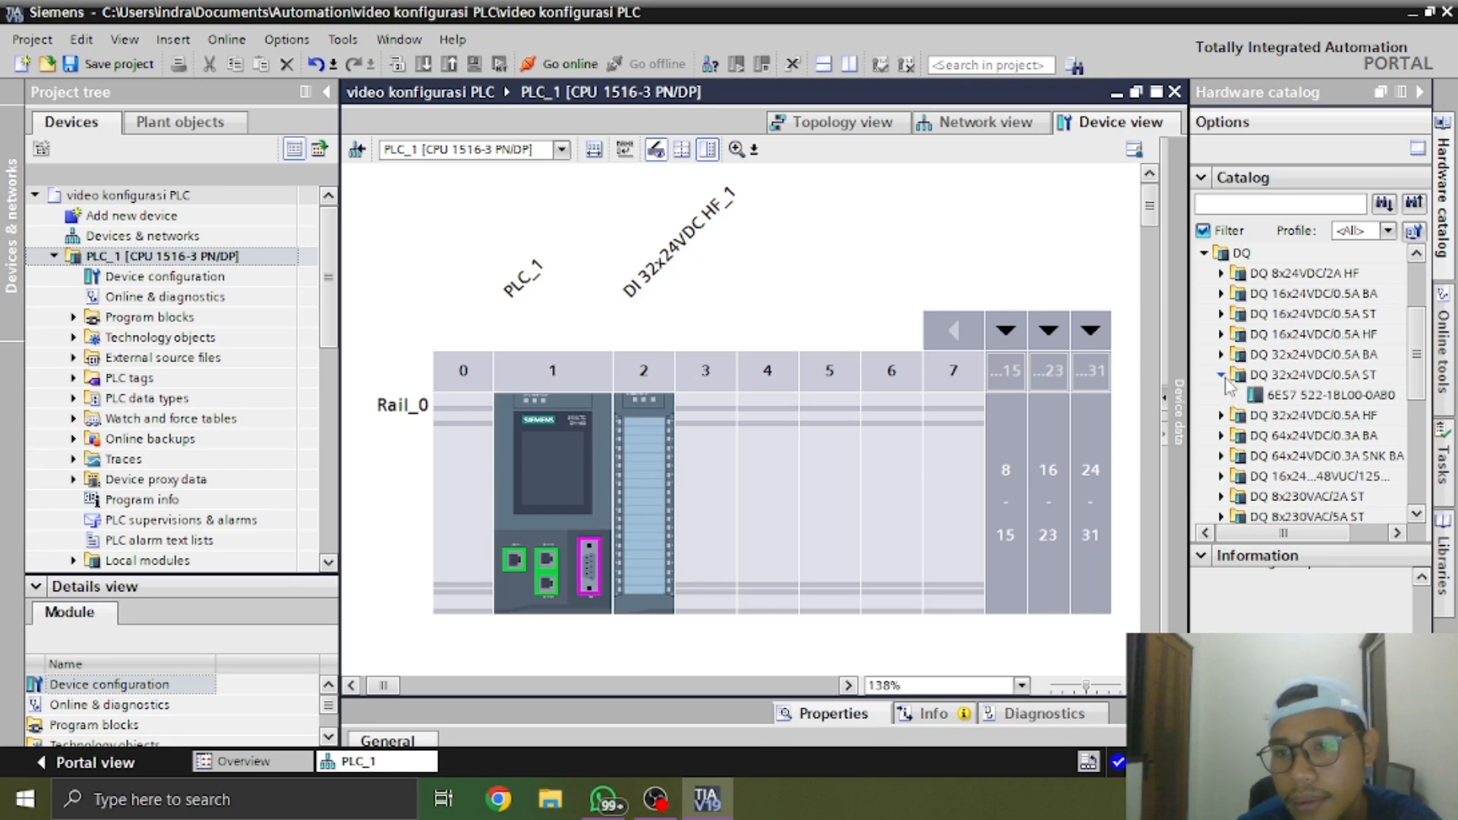
{"action": "left_click", "coordinate": [1269, 396]}
{"action": "scroll", "coordinate": [1302, 601], "scroll_direction": "up", "scroll_amount": 2}
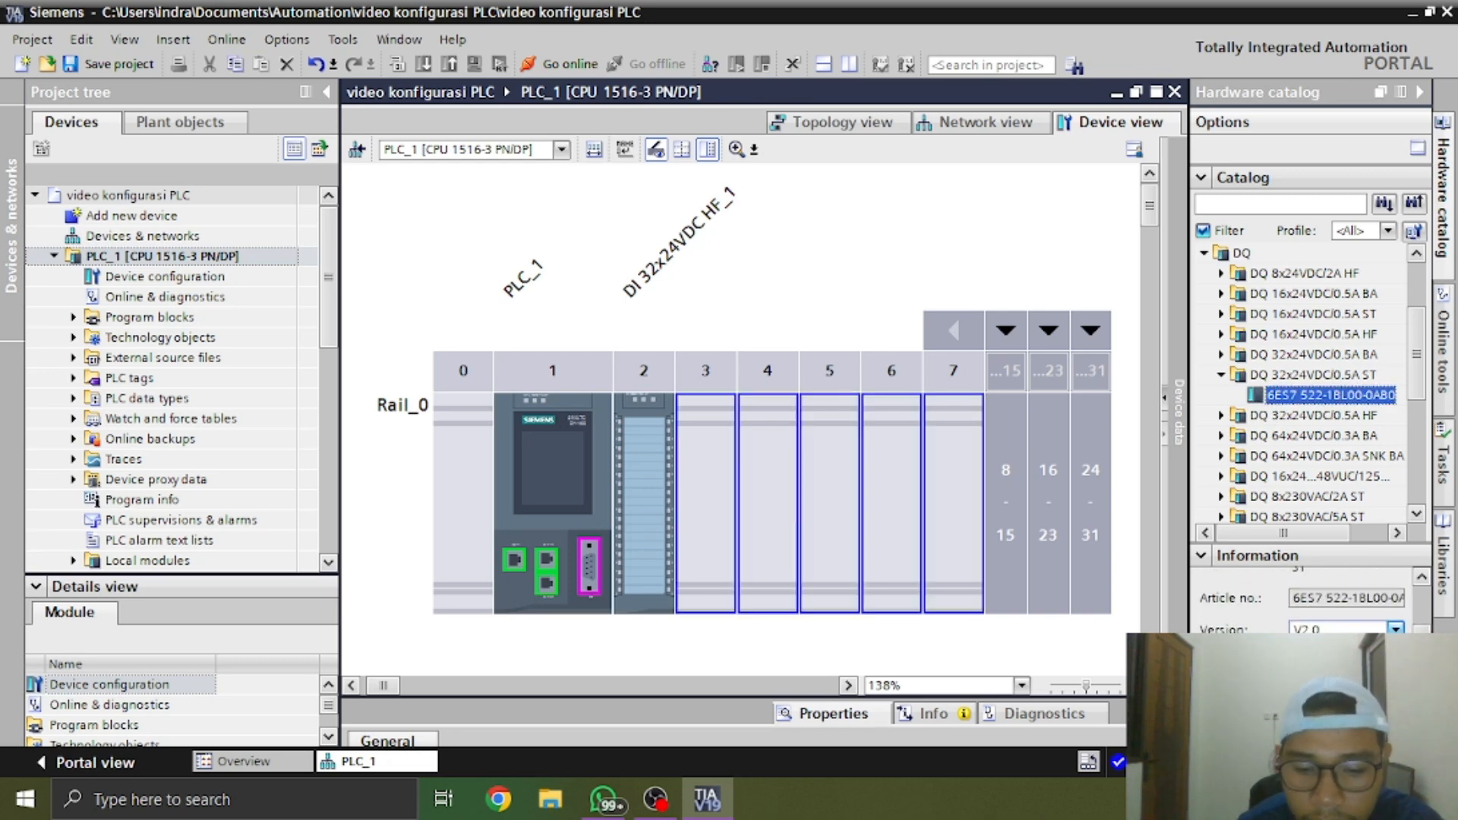
{"action": "double_click", "coordinate": [1329, 396]}
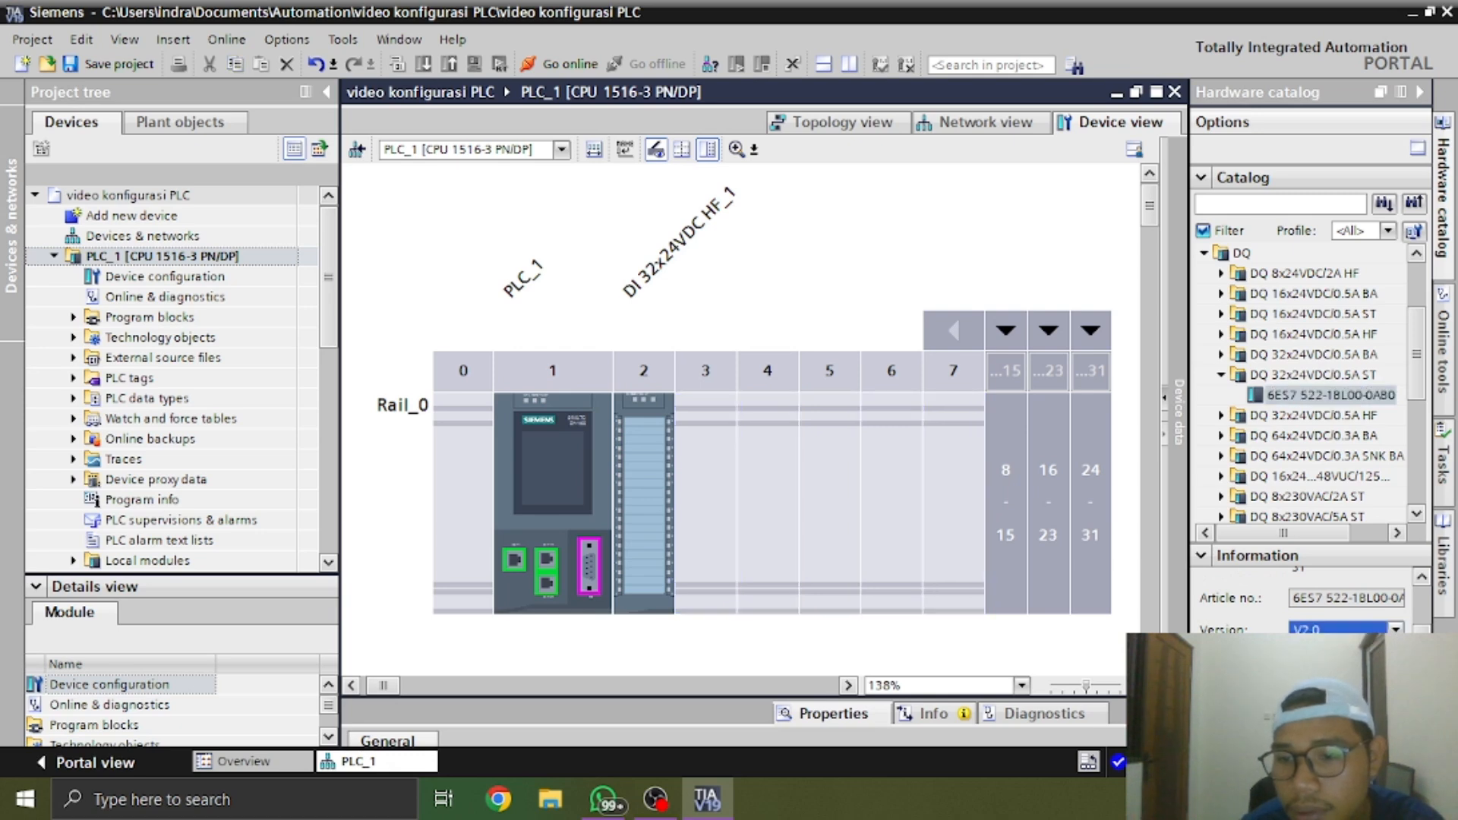
{"action": "left_click_drag", "start_coordinate": [1331, 396], "coordinate": [712, 523]}
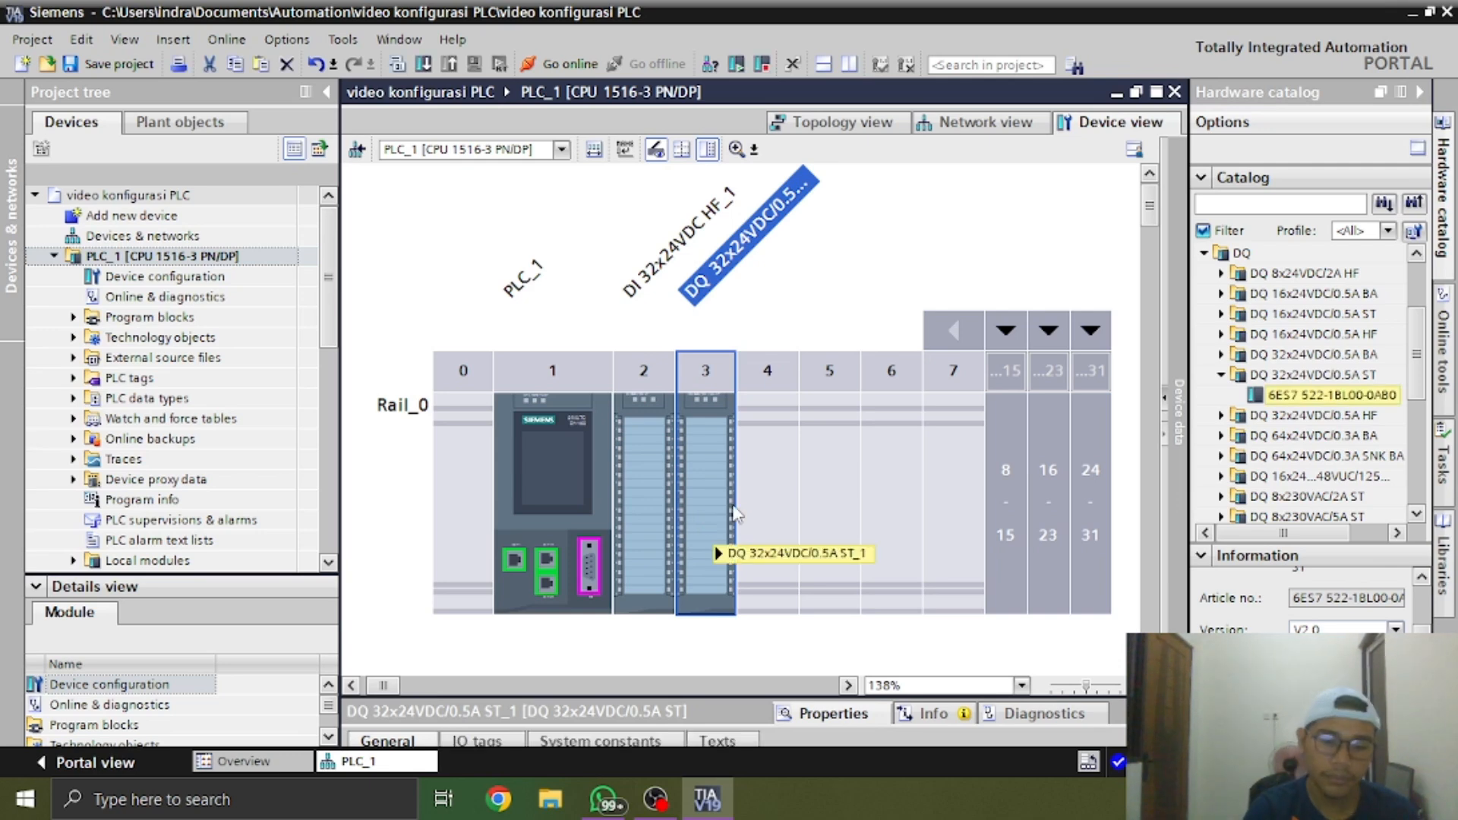
Add the AI 8xU/I/RTD/TC ST module 6ES7 531-7KF00-0AB0, version V2.2, in slot 4
{"action": "left_click", "coordinate": [1204, 253]}
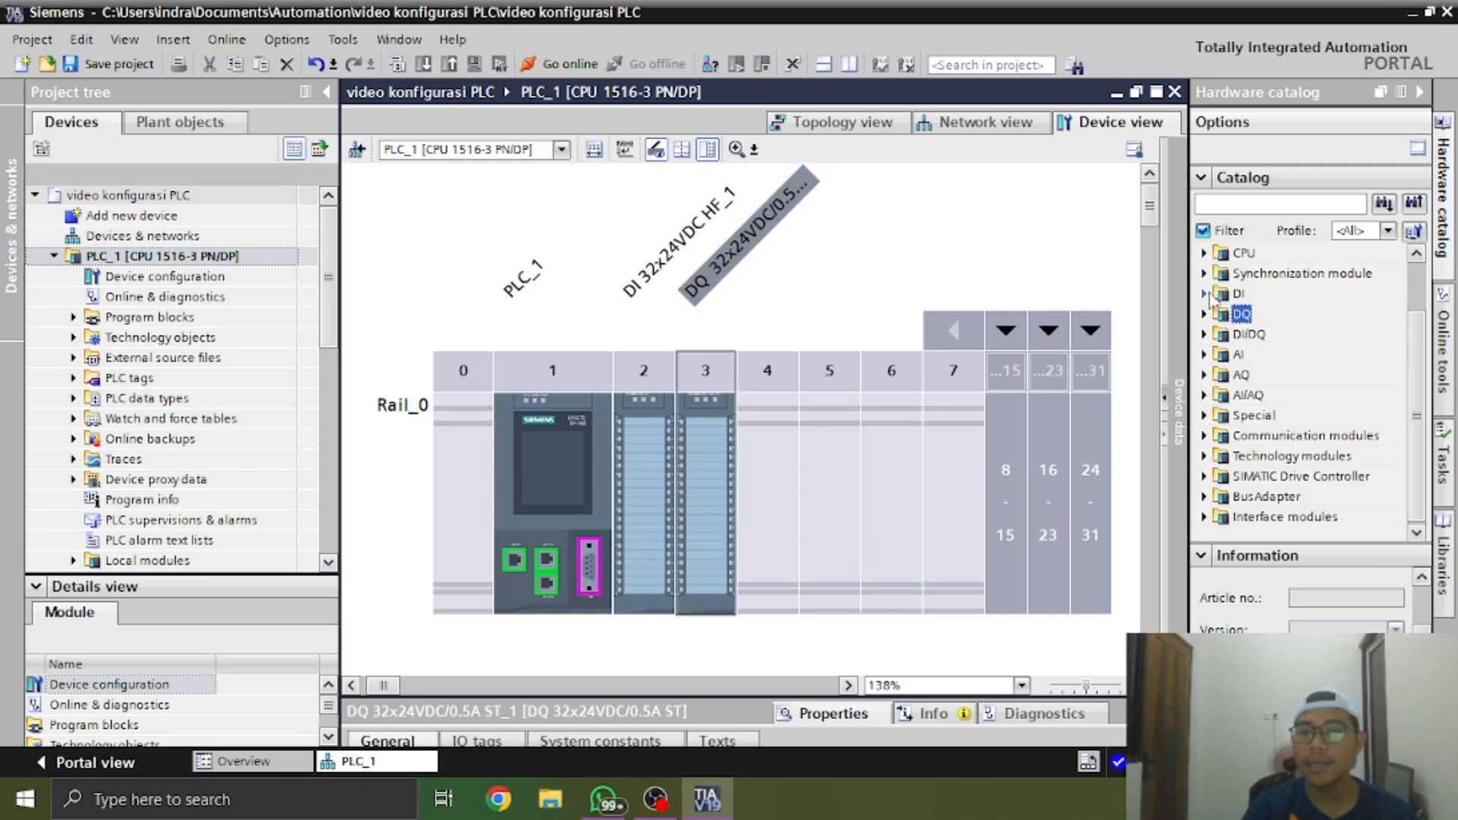
{"action": "left_click", "coordinate": [1204, 354]}
{"action": "scroll", "coordinate": [1269, 383], "scroll_direction": "down", "scroll_amount": 1}
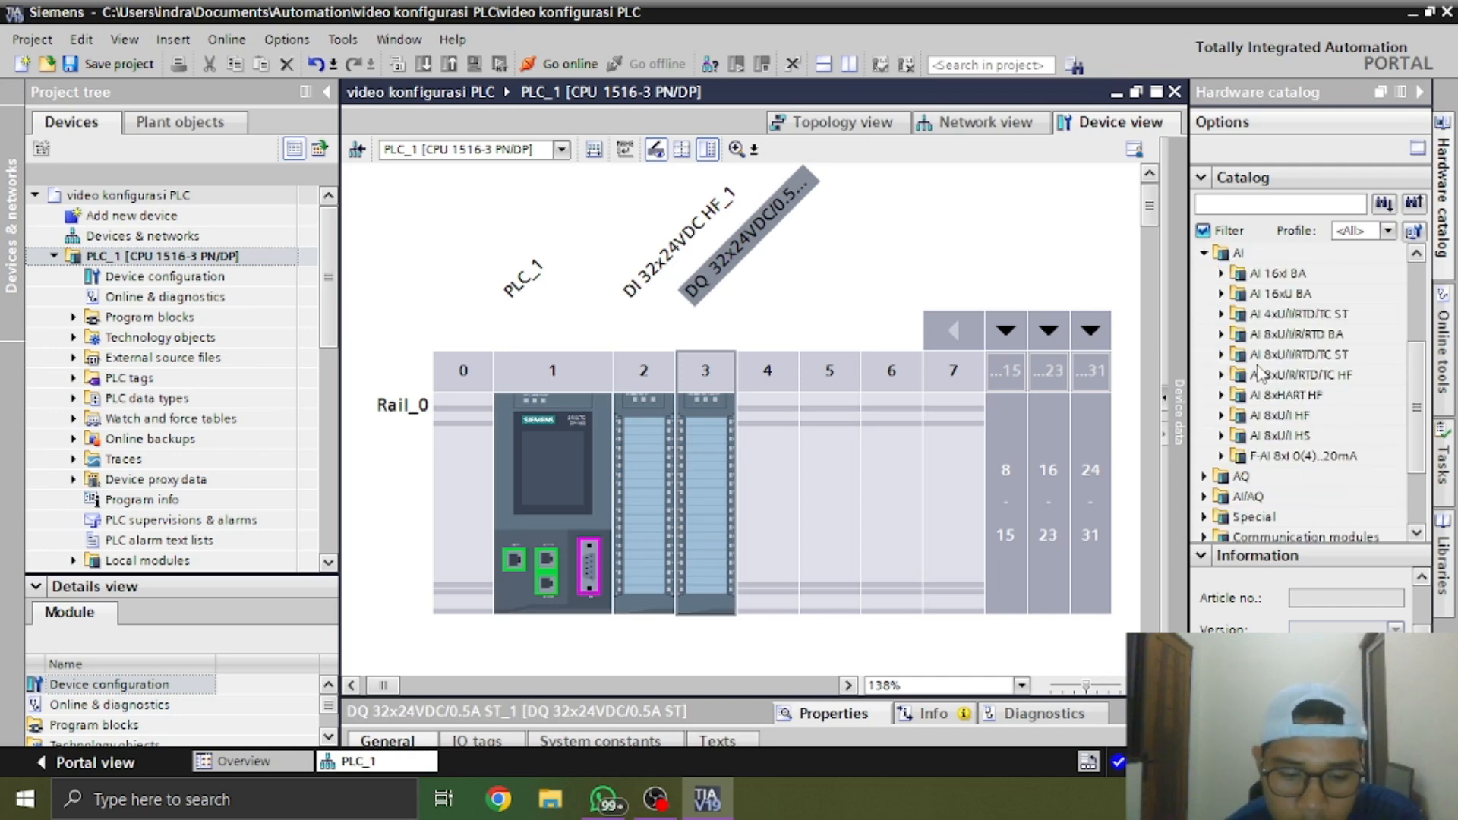
{"action": "left_click", "coordinate": [1222, 355]}
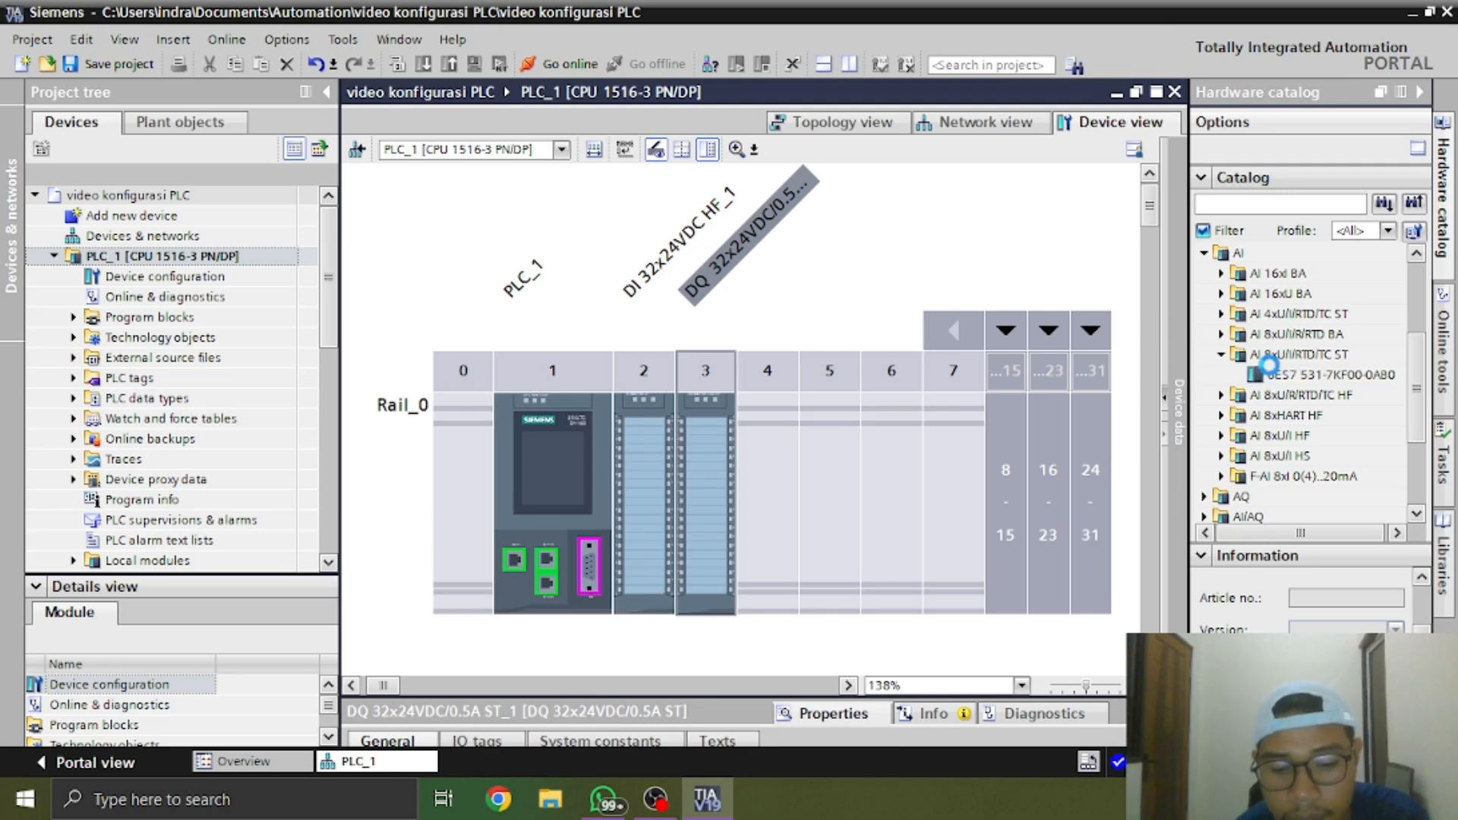
{"action": "left_click", "coordinate": [1284, 375]}
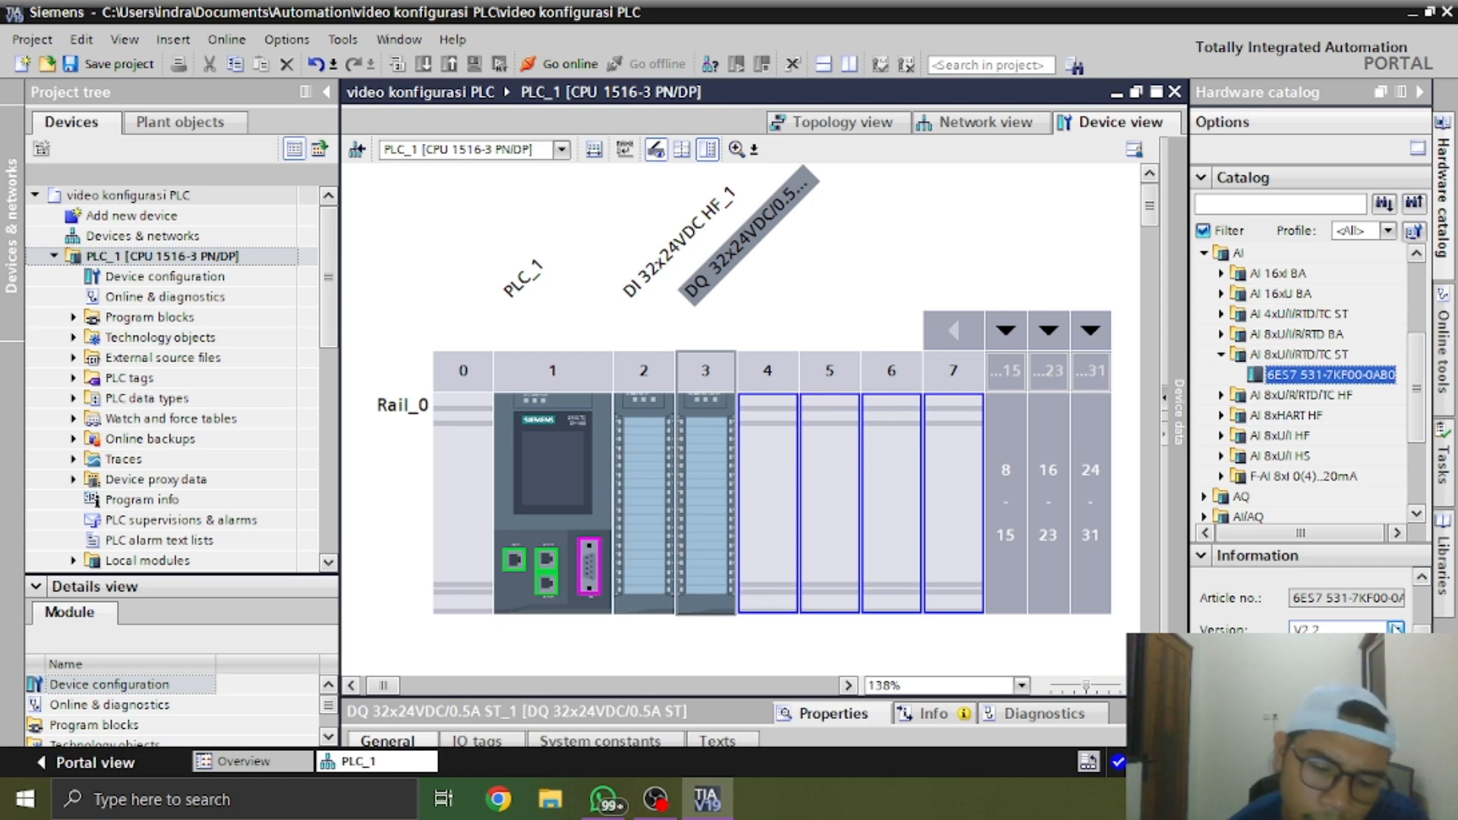
{"action": "left_click", "coordinate": [1394, 627]}
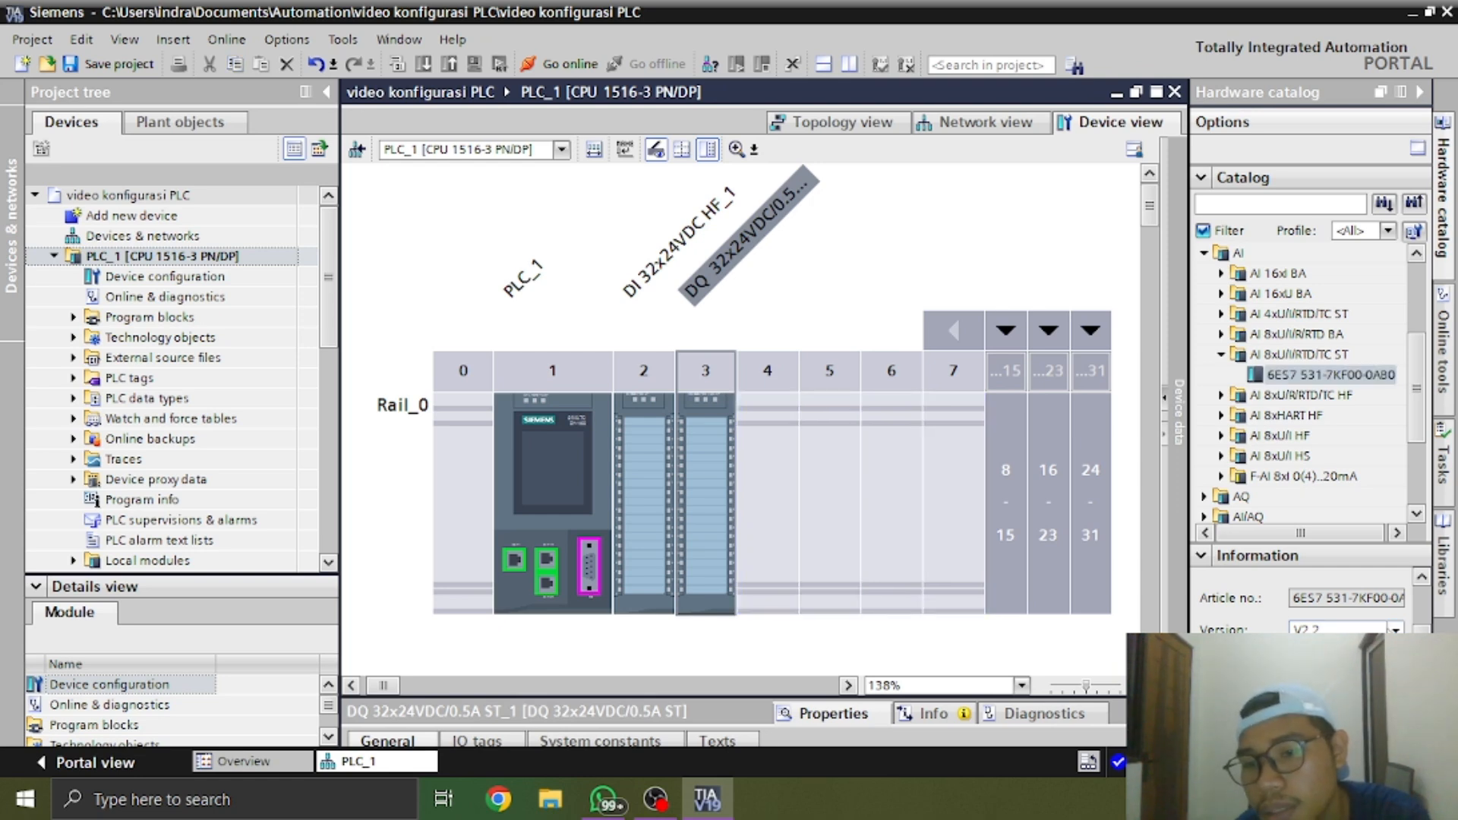
{"action": "left_click", "coordinate": [1394, 627]}
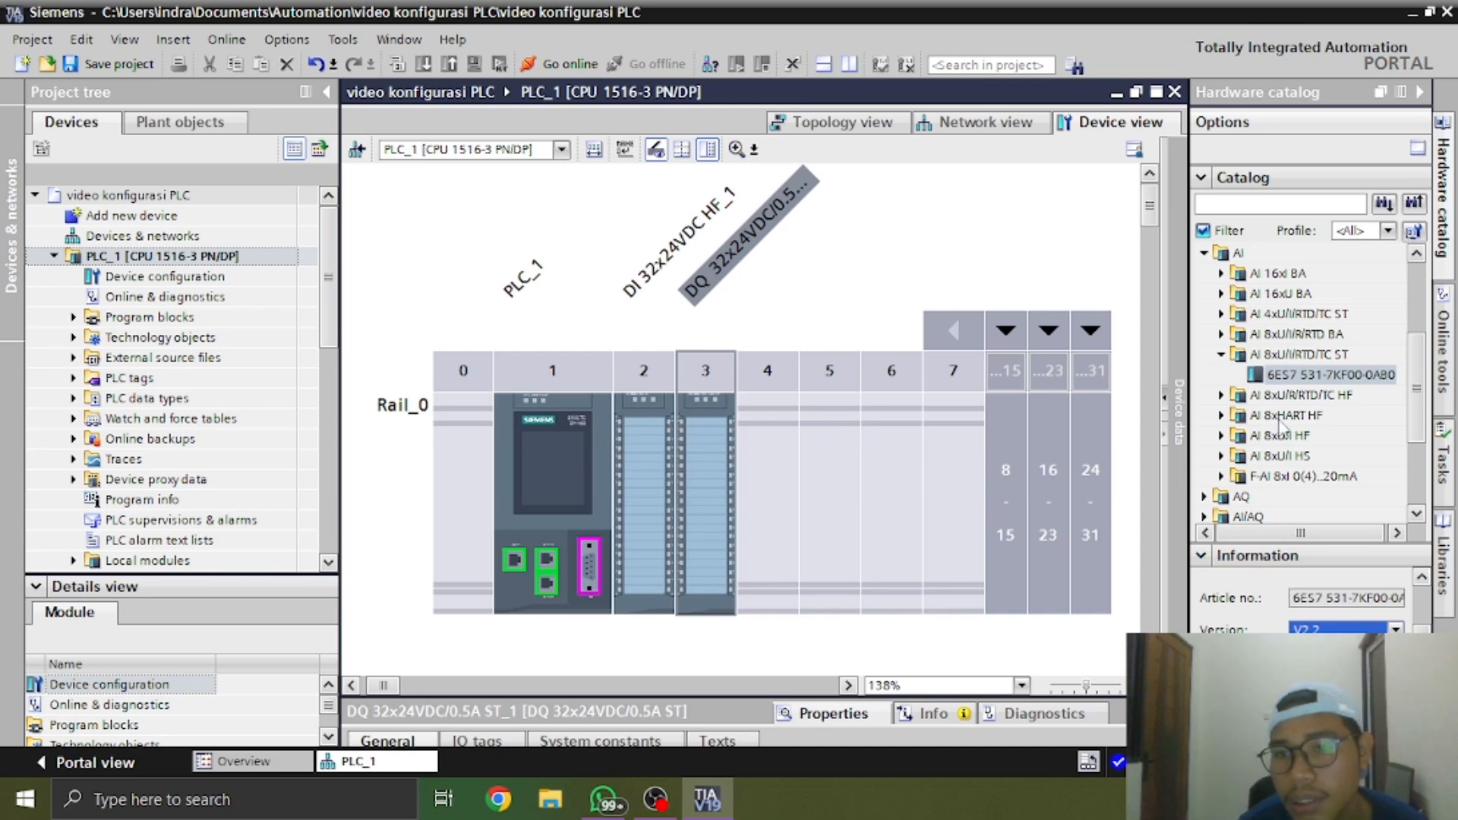
{"action": "left_click_drag", "start_coordinate": [1304, 375], "coordinate": [769, 507]}
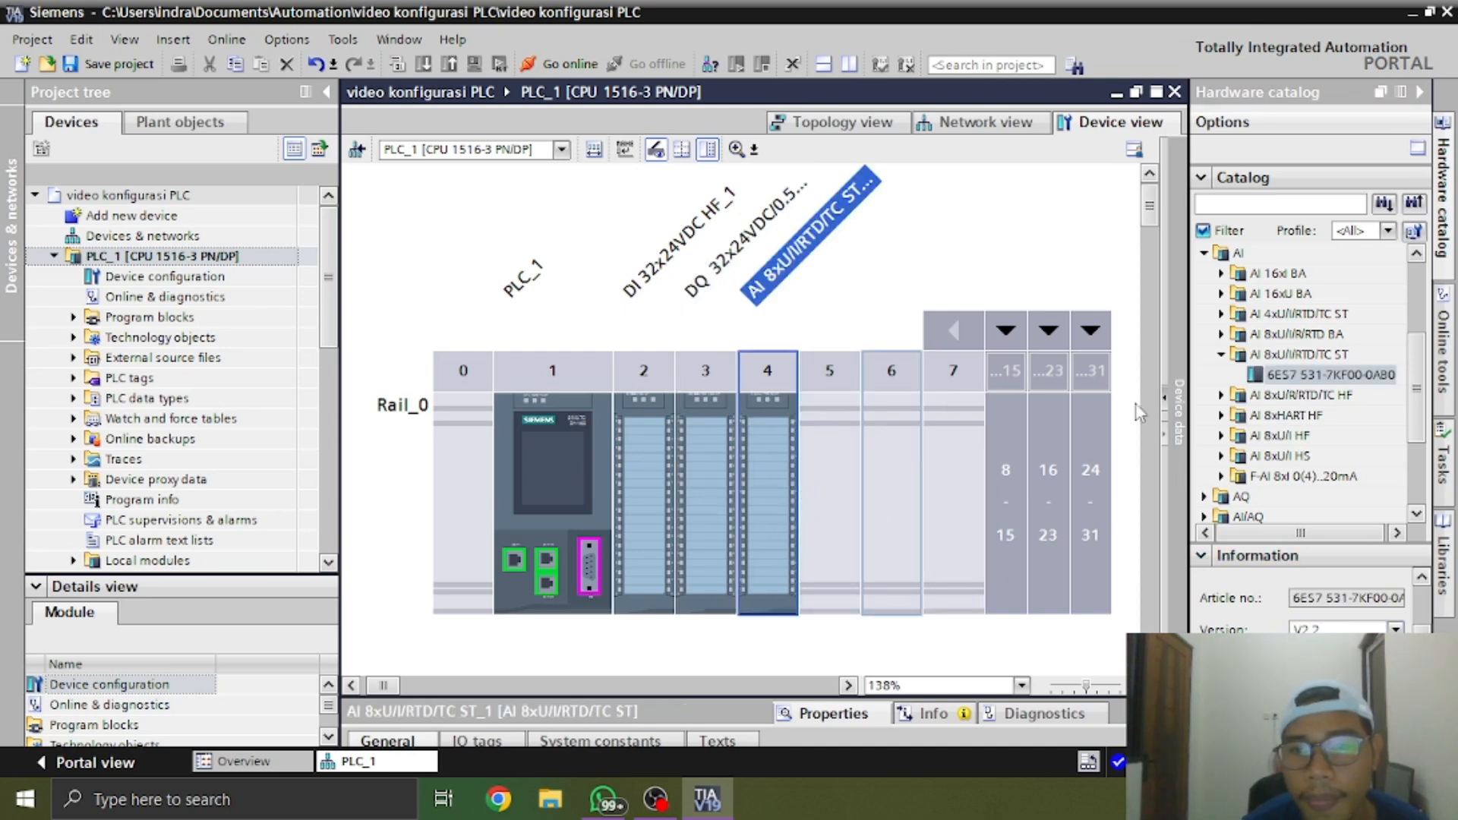
Add the AQ 4xU/I ST module 6ES7 532-5HD00-0AB0, version V2.0, in slot 5
{"action": "left_click", "coordinate": [1220, 353]}
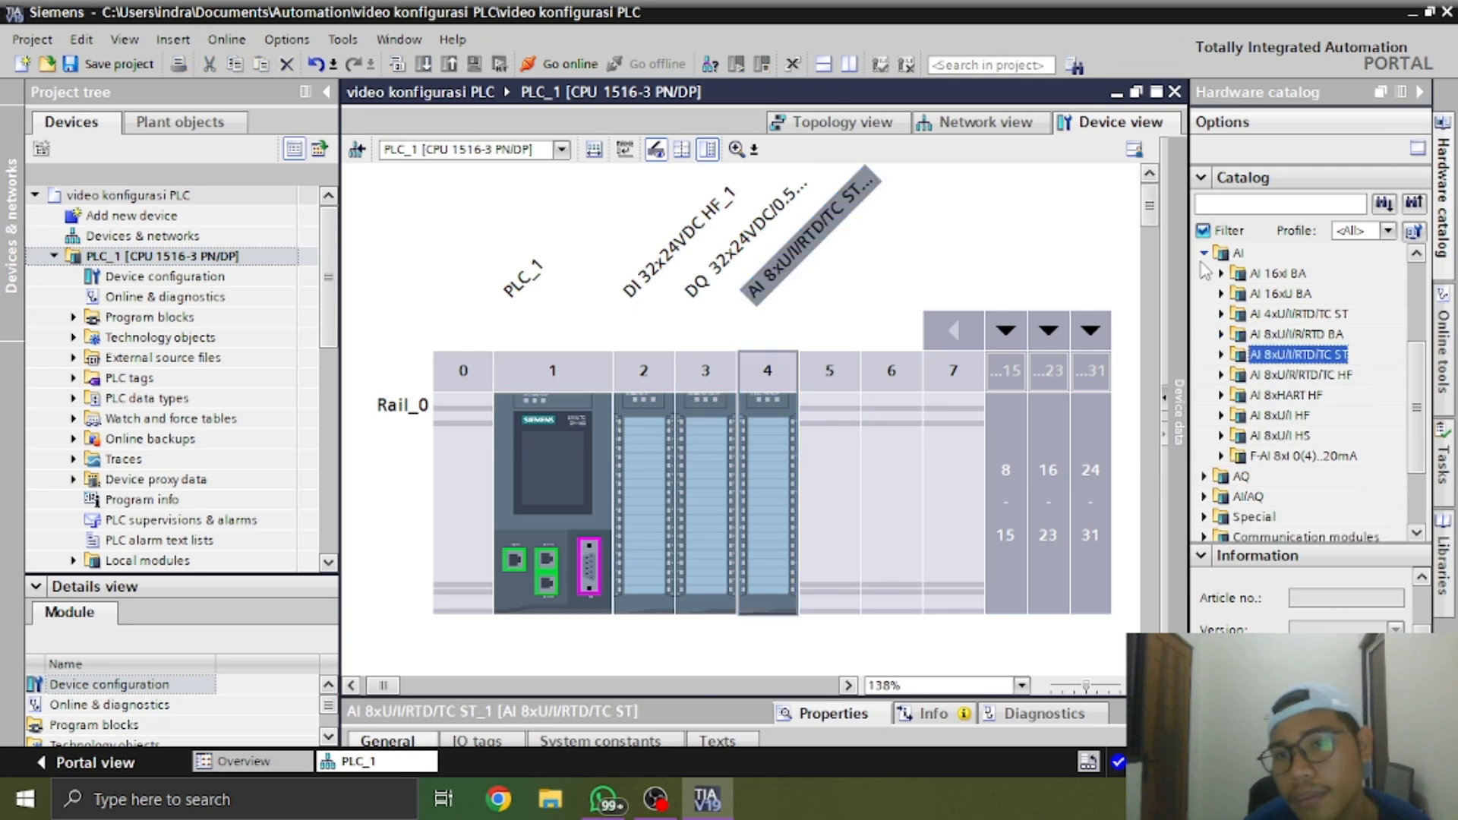
{"action": "left_click", "coordinate": [1204, 252]}
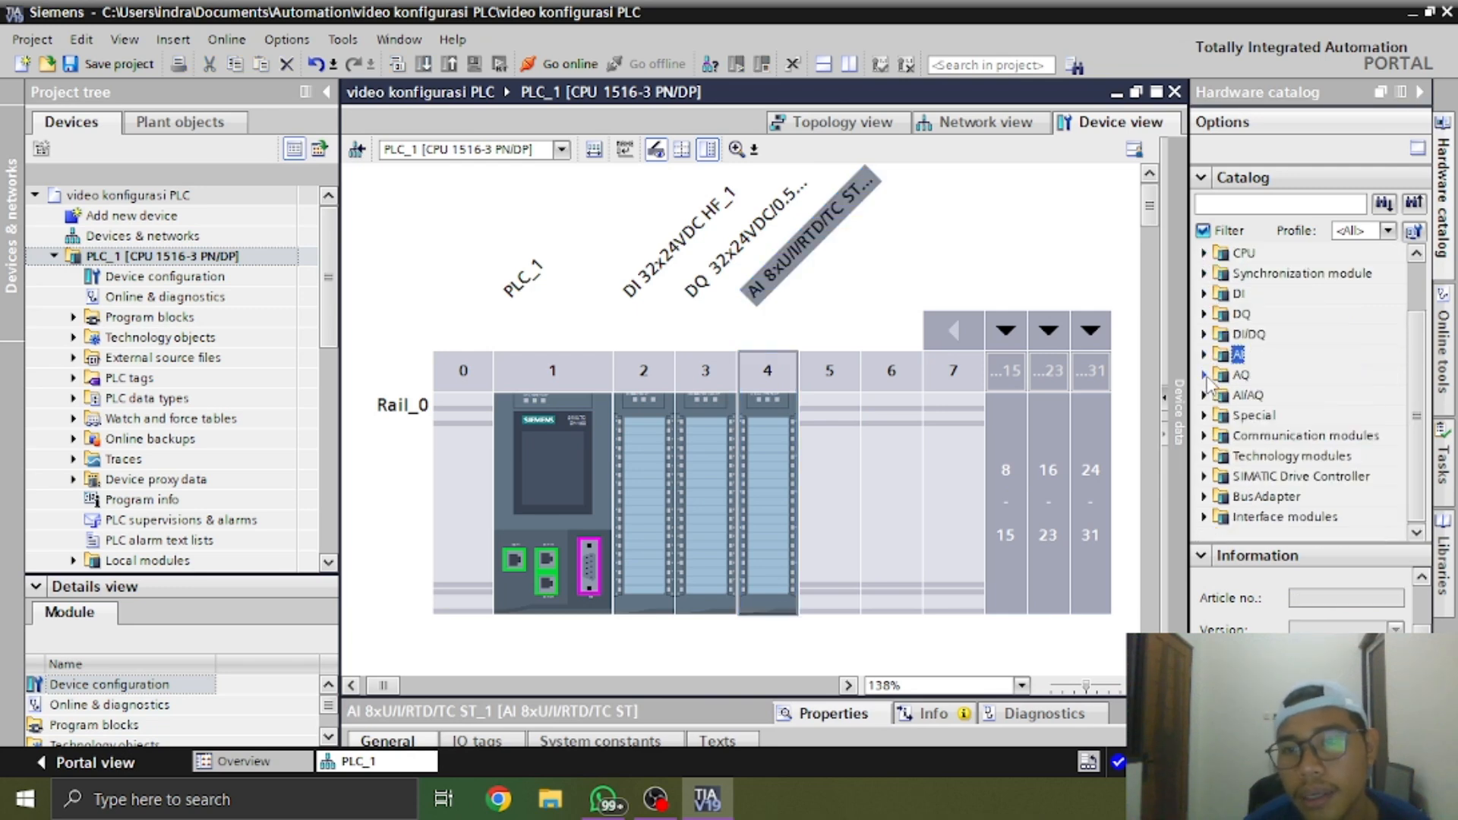
{"action": "left_click", "coordinate": [1205, 375]}
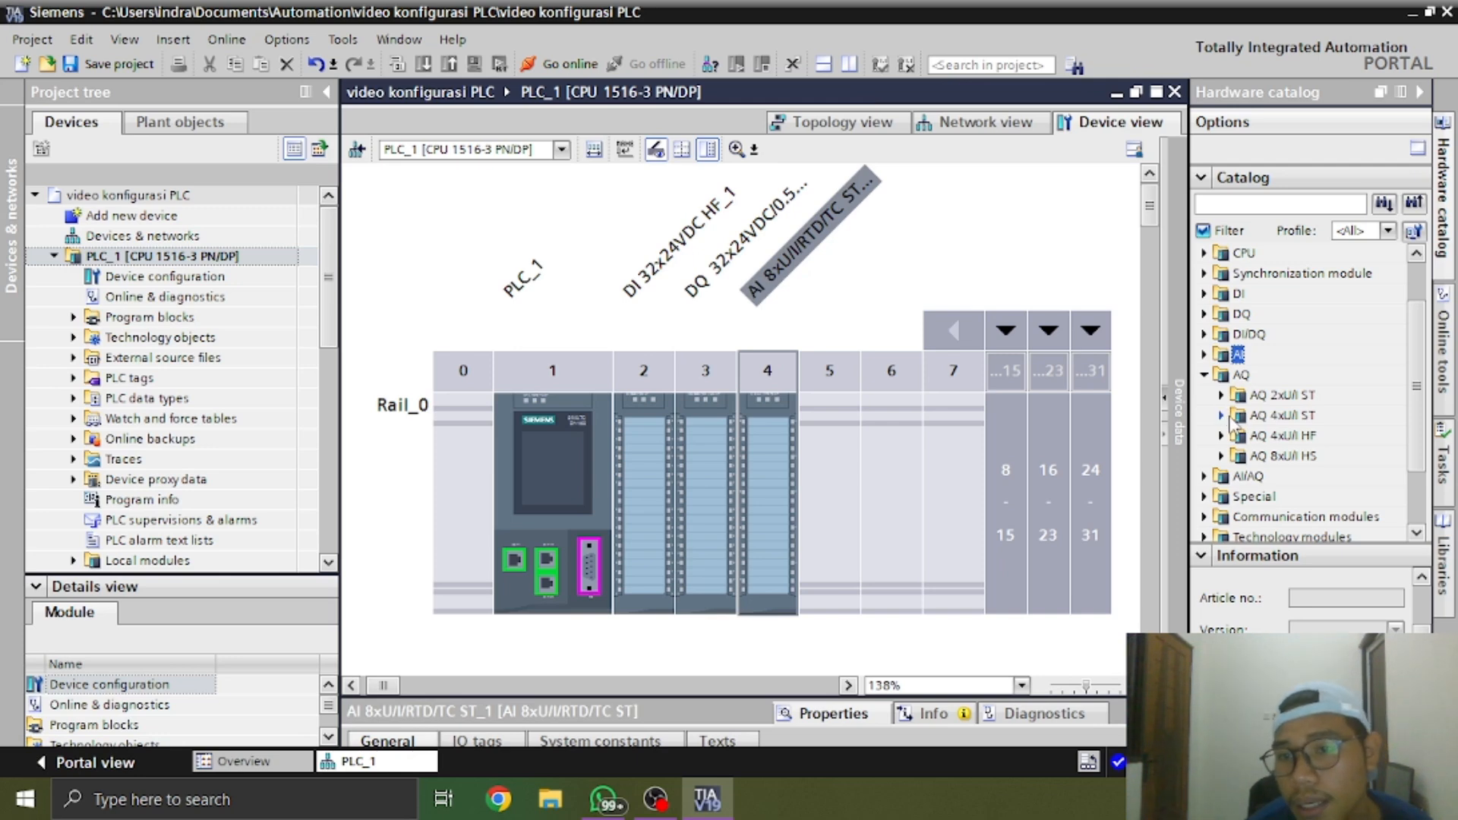
{"action": "left_click", "coordinate": [1223, 415]}
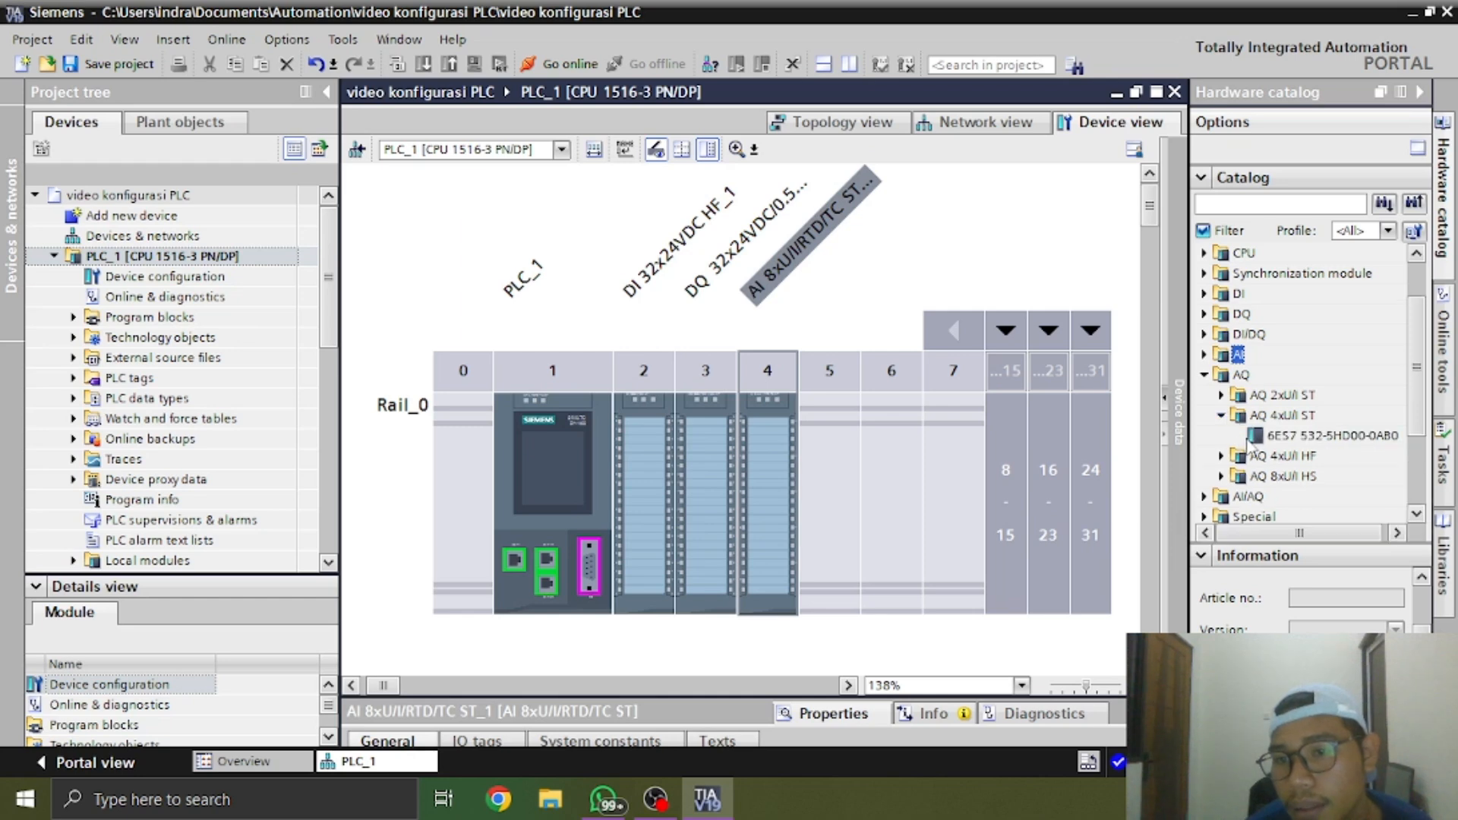
{"action": "left_click", "coordinate": [1253, 438]}
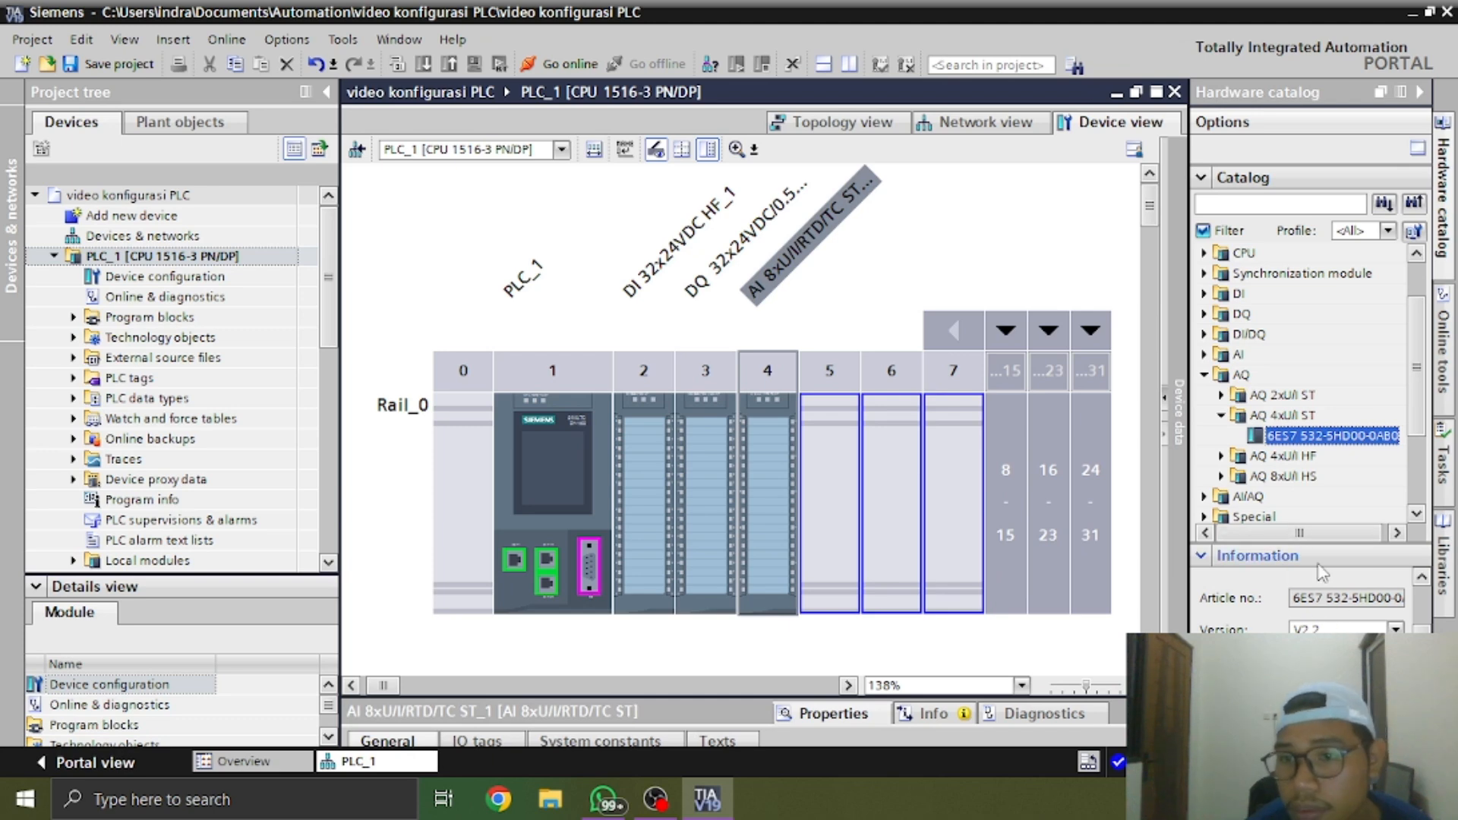
{"action": "left_click", "coordinate": [1388, 627]}
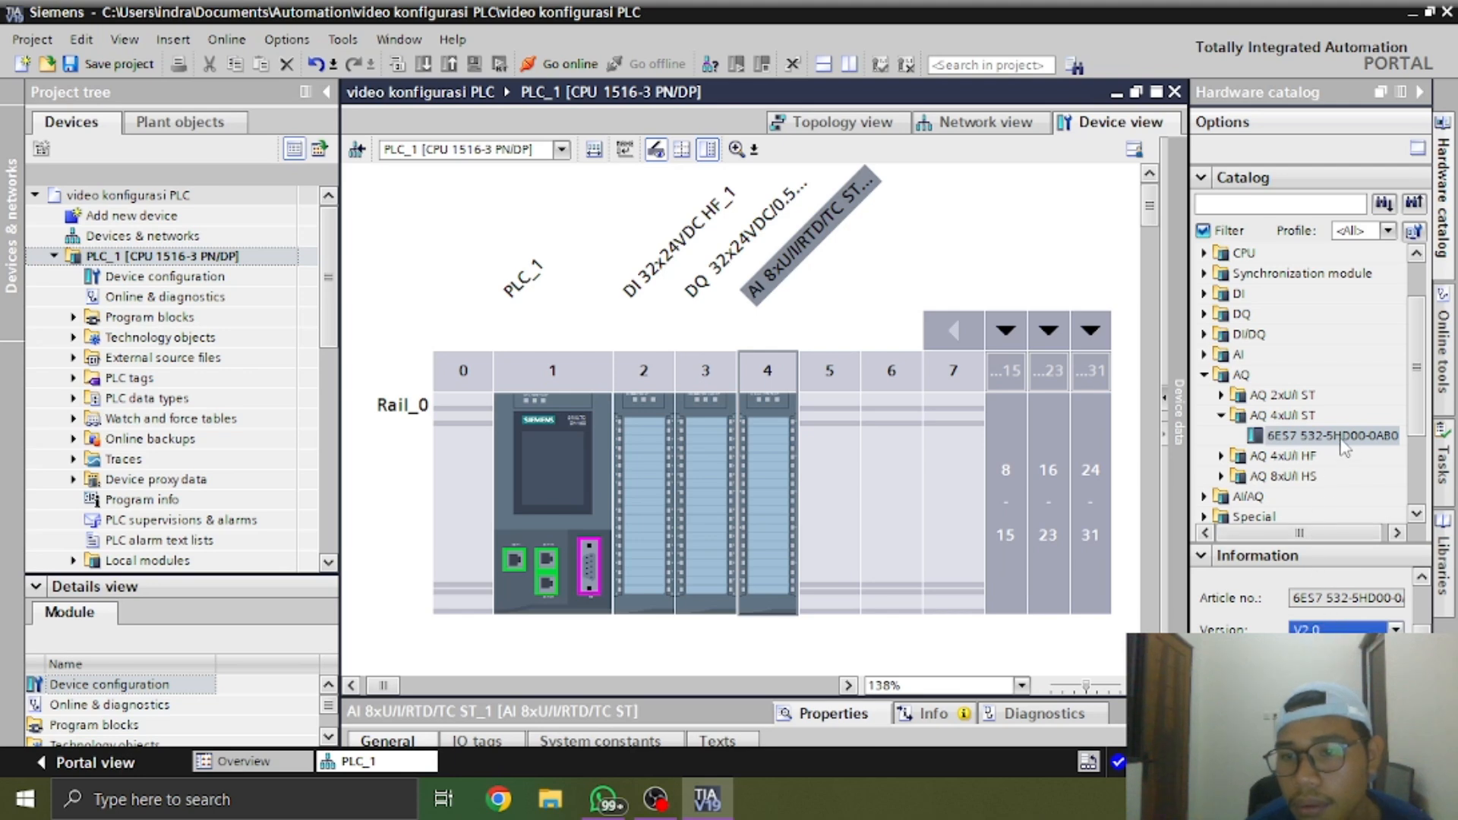
{"action": "left_click_drag", "start_coordinate": [1332, 436], "coordinate": [843, 510]}
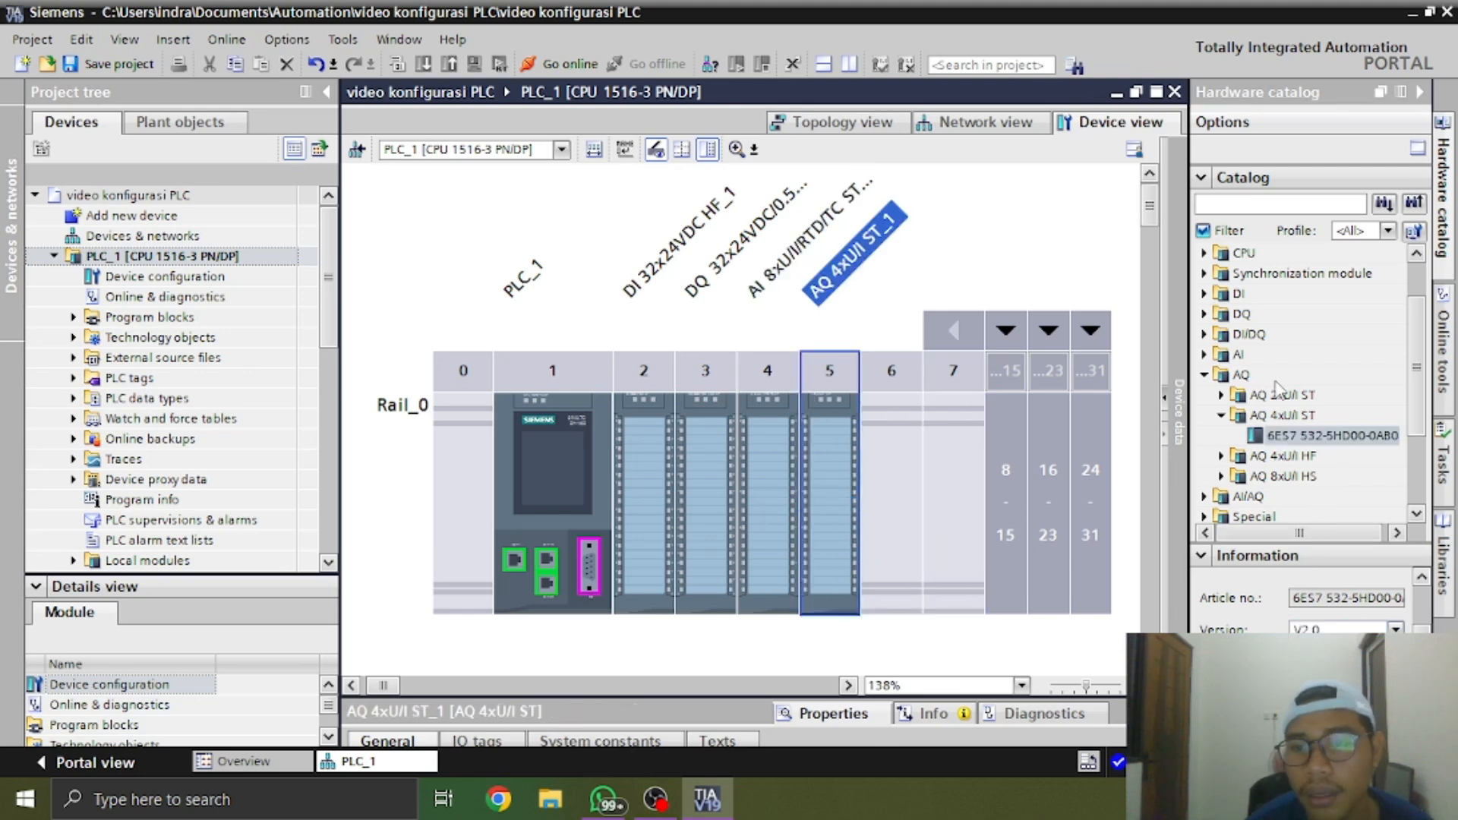
Replace the analog input module in slot 4 with the AI 8xU/I/RTD/TC ST 6ES7 531-7KF00-0AB0, version V2.0
{"action": "left_click", "coordinate": [763, 455]}
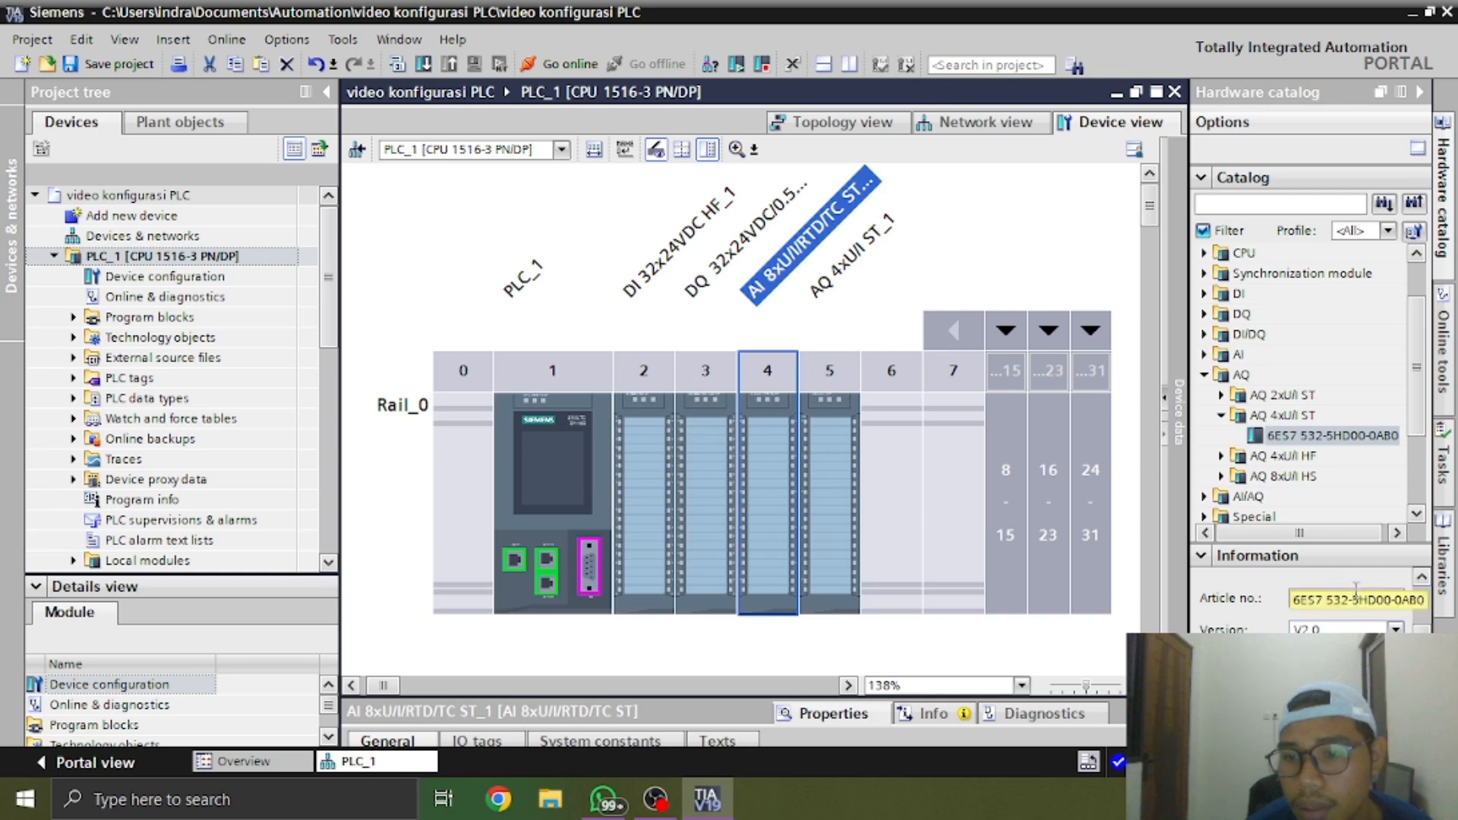
{"action": "left_click", "coordinate": [1204, 374]}
{"action": "left_click", "coordinate": [1205, 355]}
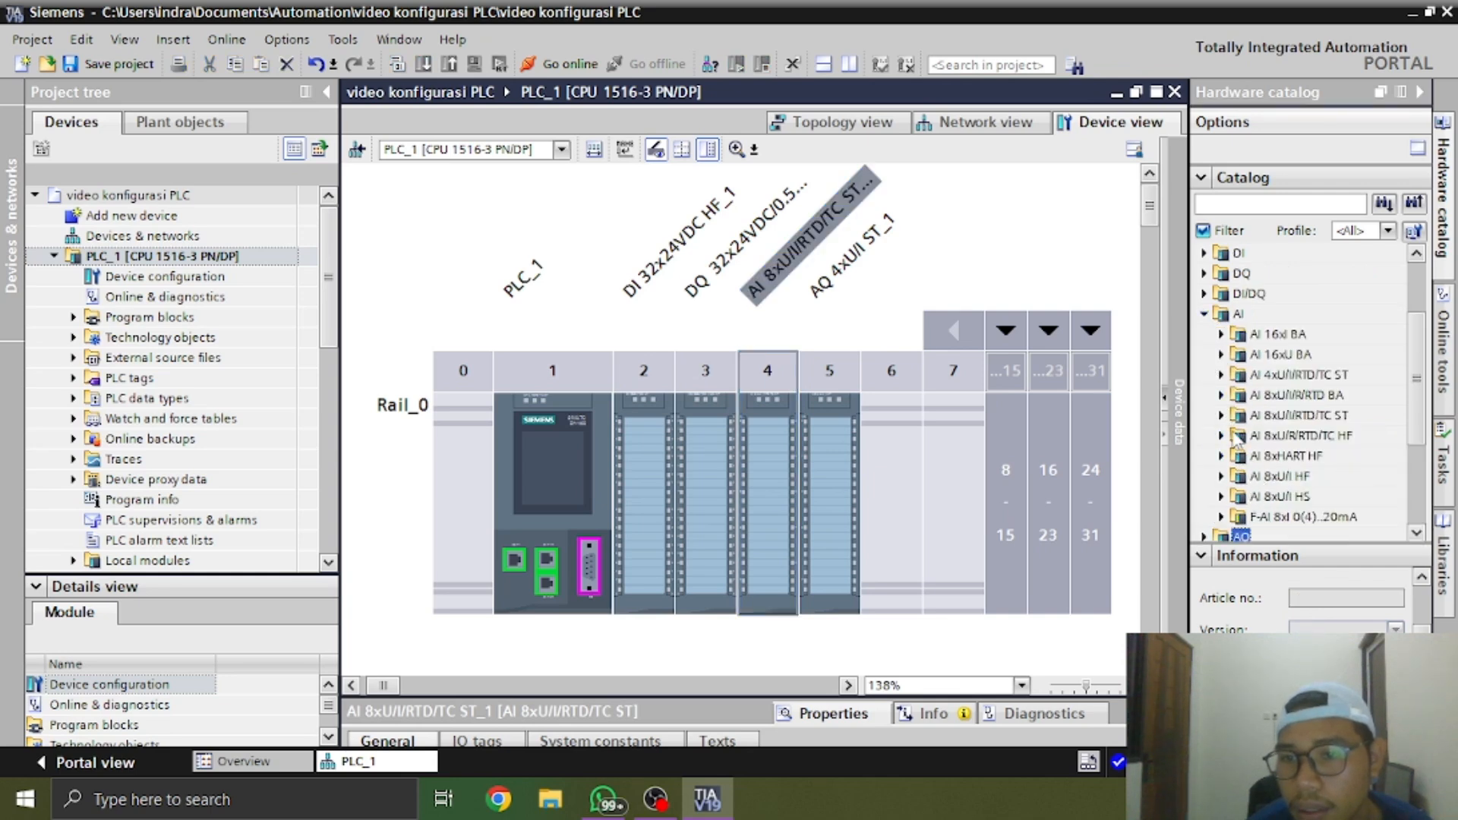
{"action": "left_click", "coordinate": [1238, 416]}
{"action": "left_click", "coordinate": [1221, 414]}
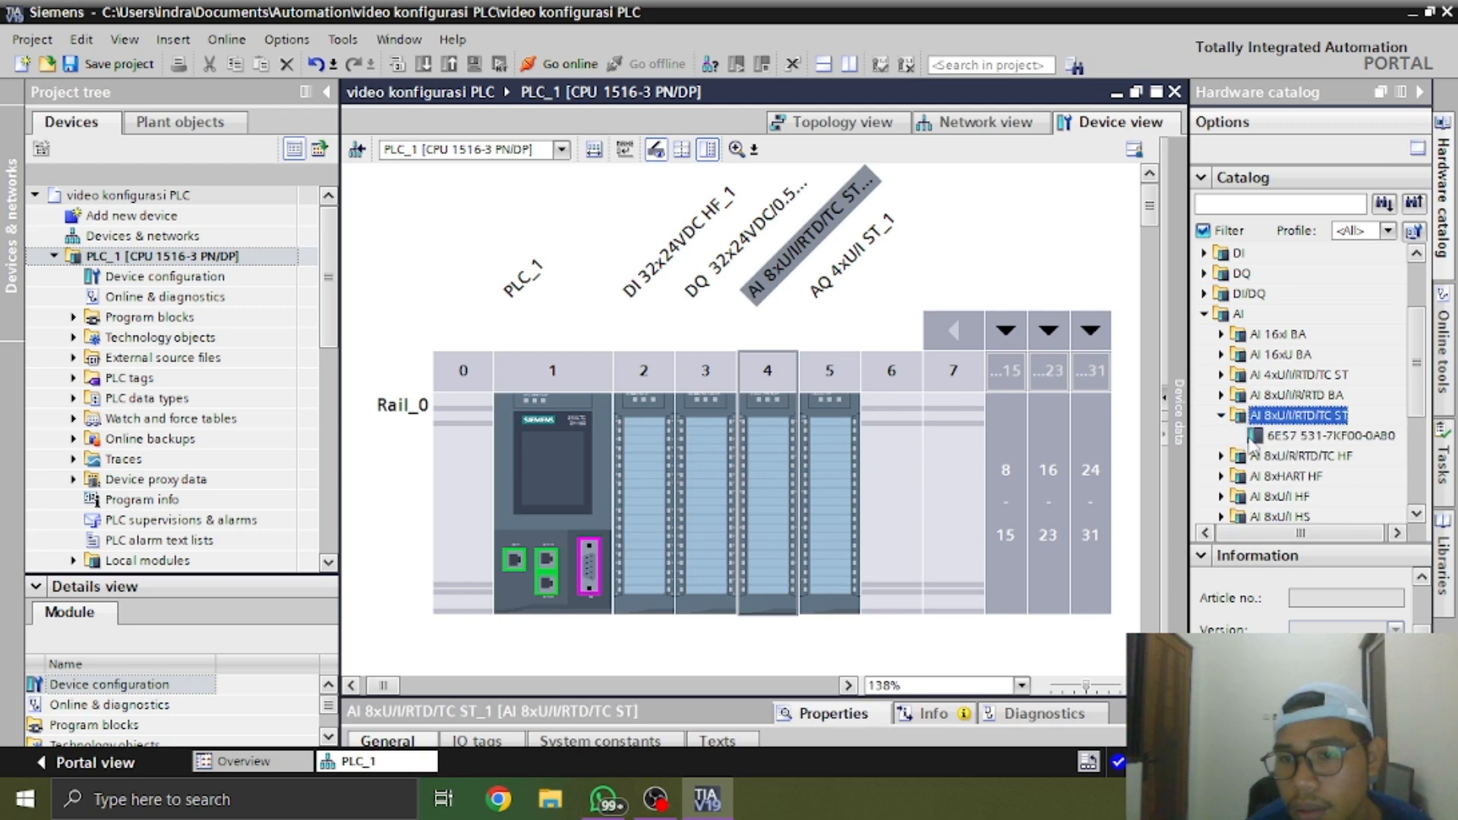
{"action": "left_click", "coordinate": [1257, 435]}
{"action": "left_click", "coordinate": [1395, 631]}
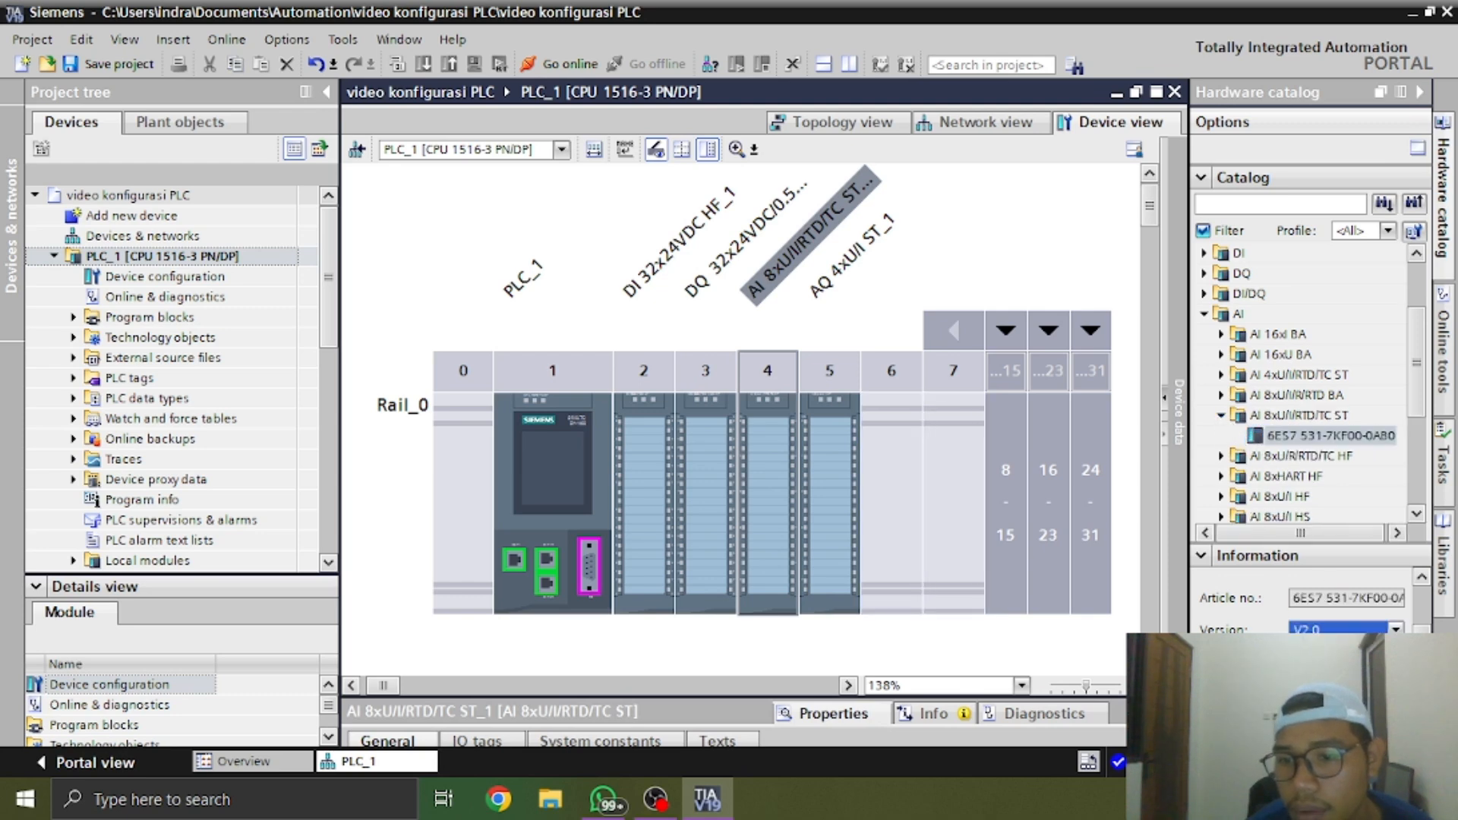
{"action": "left_click_drag", "start_coordinate": [1303, 439], "coordinate": [763, 507]}
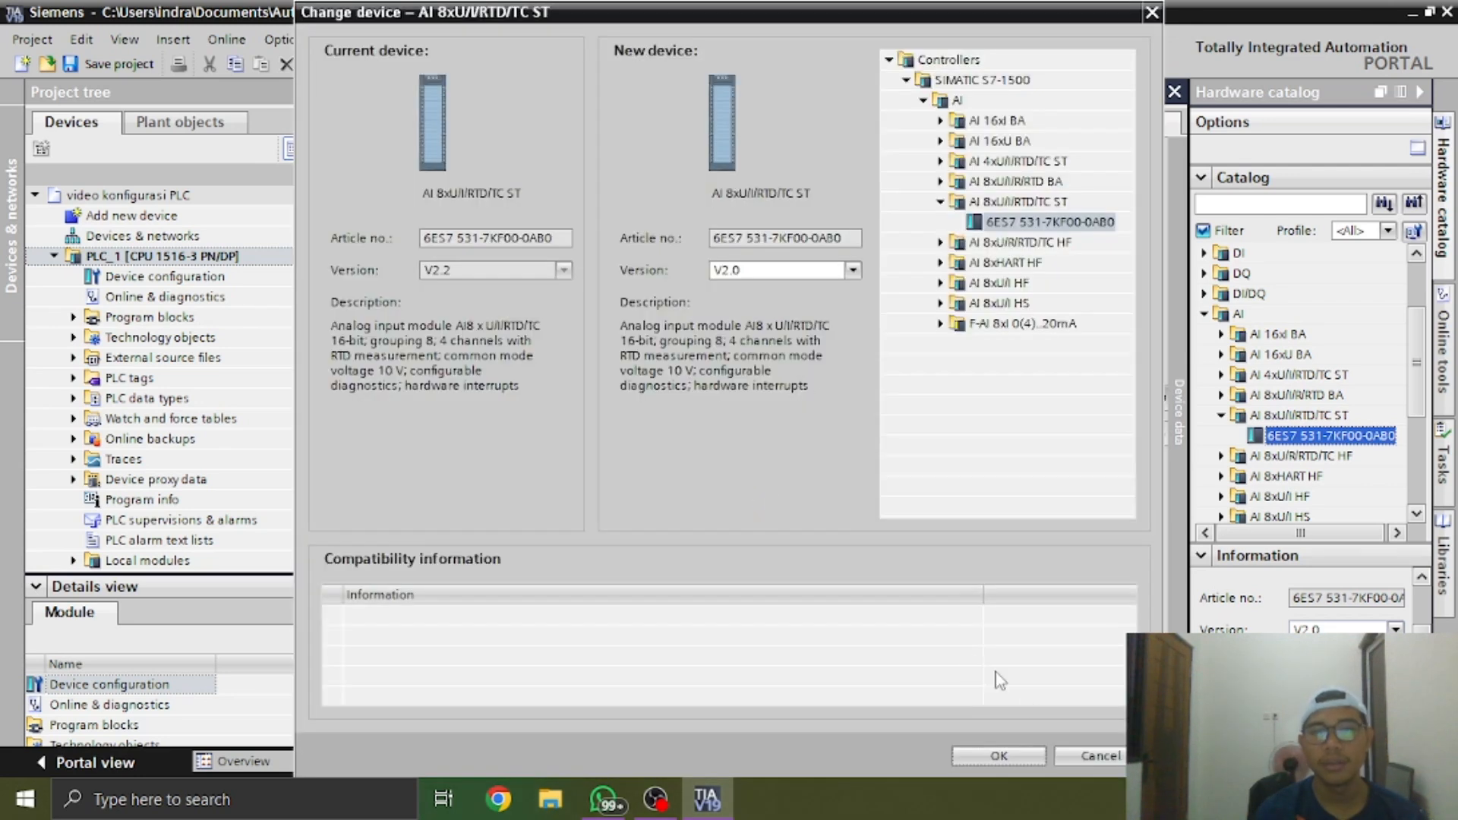
{"action": "left_click", "coordinate": [1025, 755]}
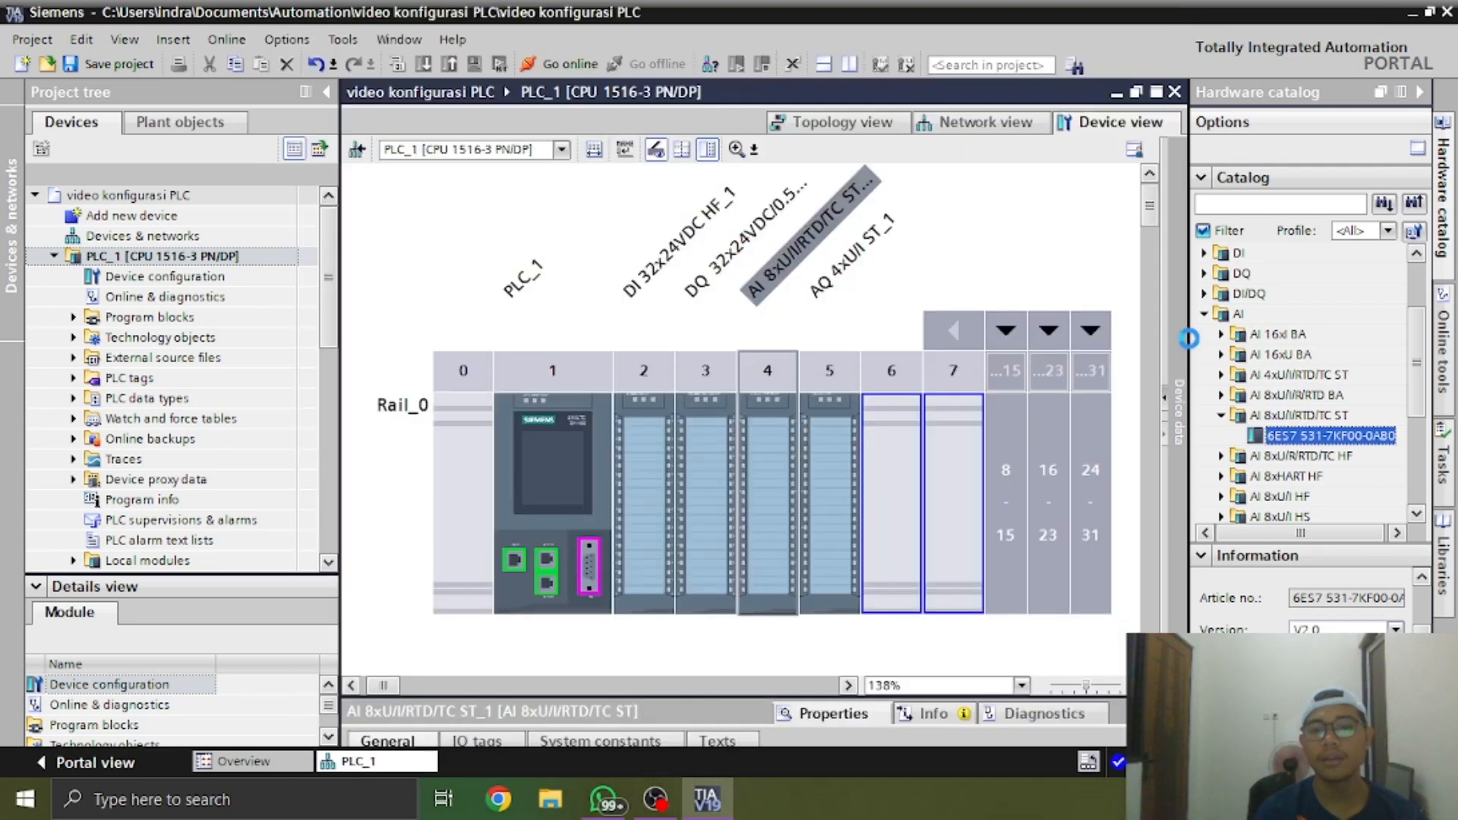
Hide the hardware catalog, open the project's network view and show the interface addresses of PLC_1
{"action": "left_click", "coordinate": [1419, 92]}
{"action": "left_click", "coordinate": [1145, 251]}
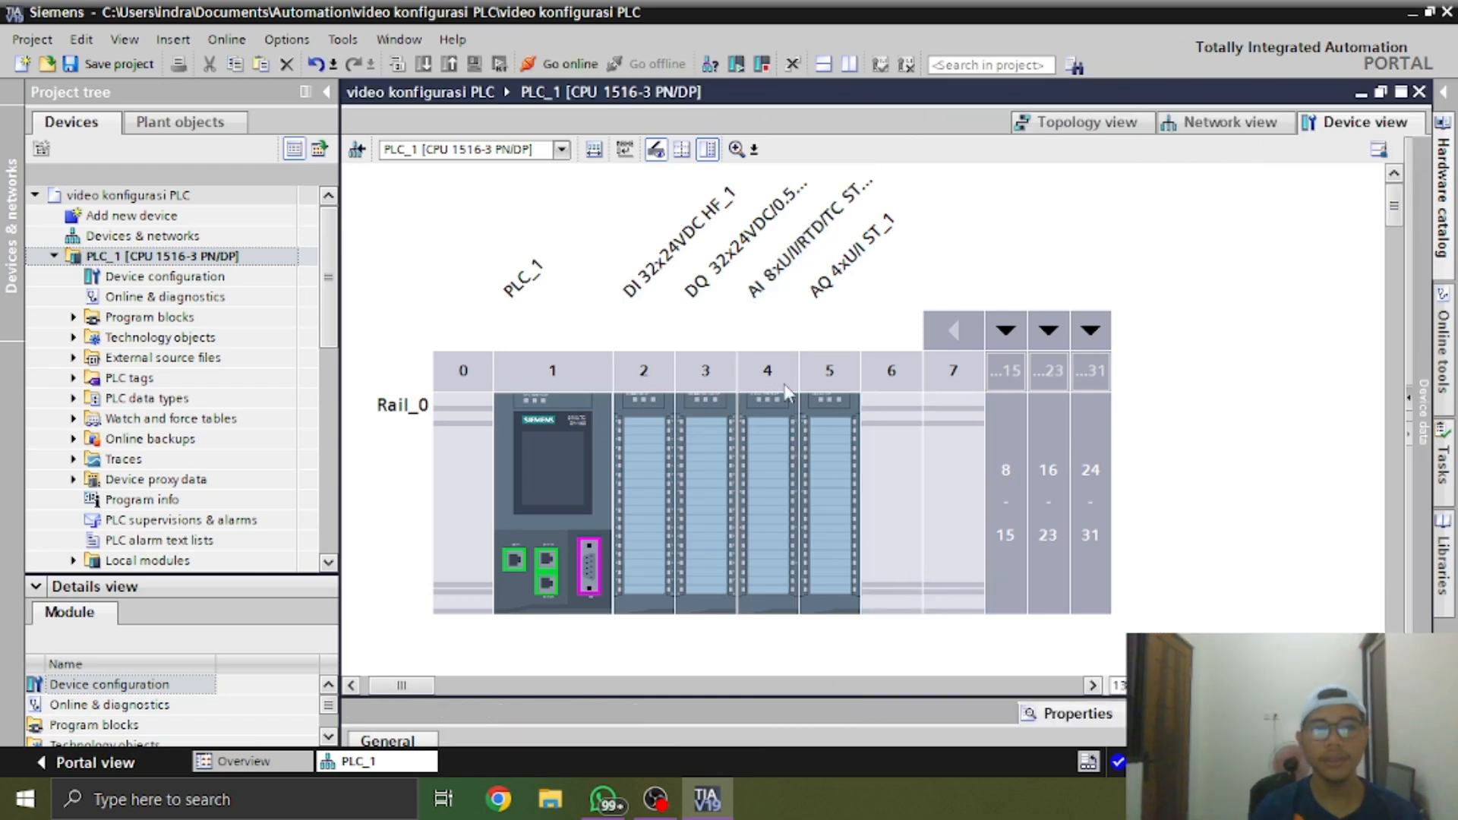
{"action": "left_click", "coordinate": [458, 507]}
{"action": "scroll", "coordinate": [994, 253], "scroll_direction": "down", "scroll_amount": 2}
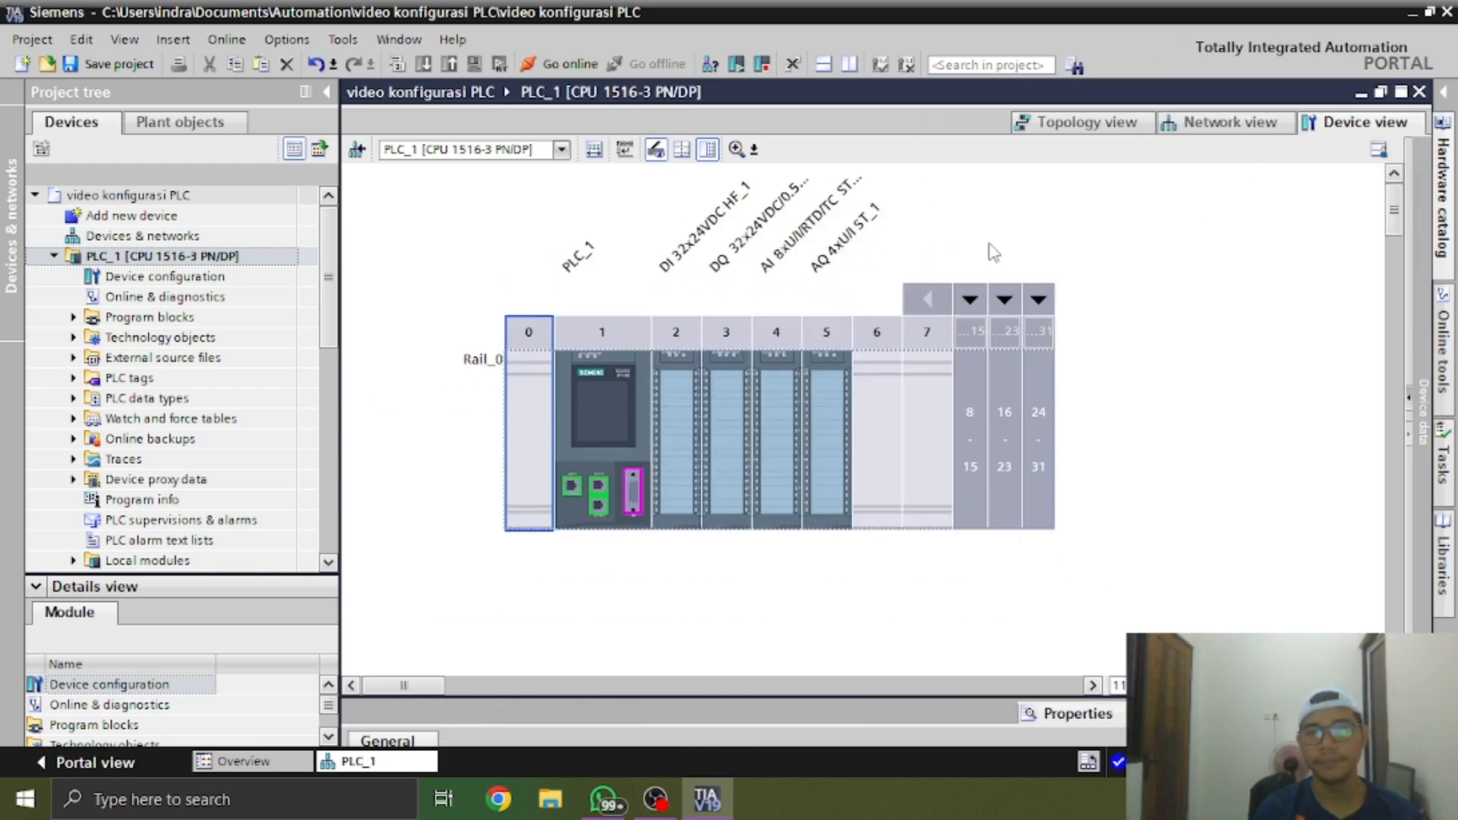
{"action": "left_click", "coordinate": [1219, 293]}
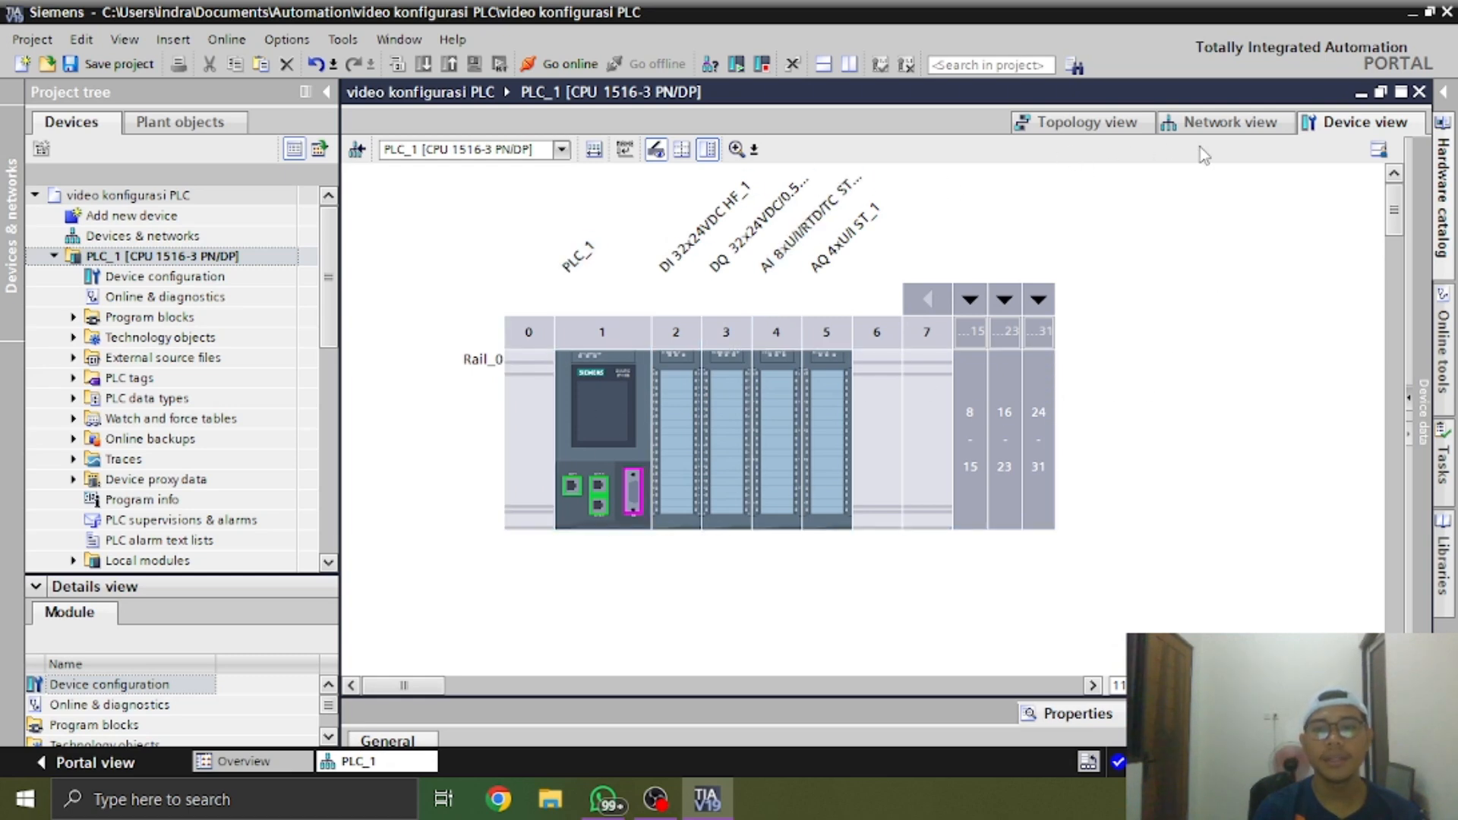
{"action": "double_click", "coordinate": [139, 237]}
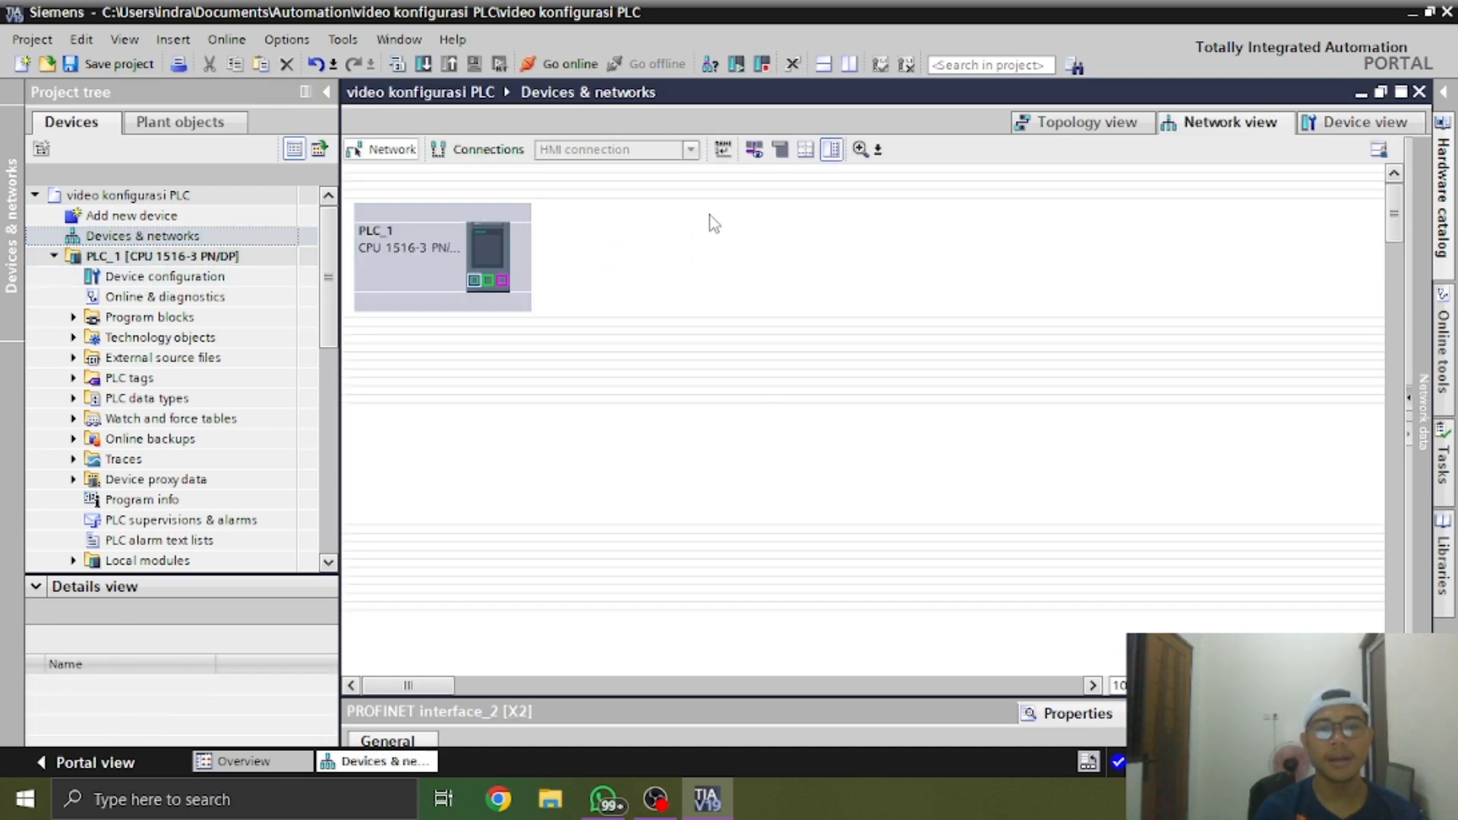
{"action": "left_click", "coordinate": [754, 149]}
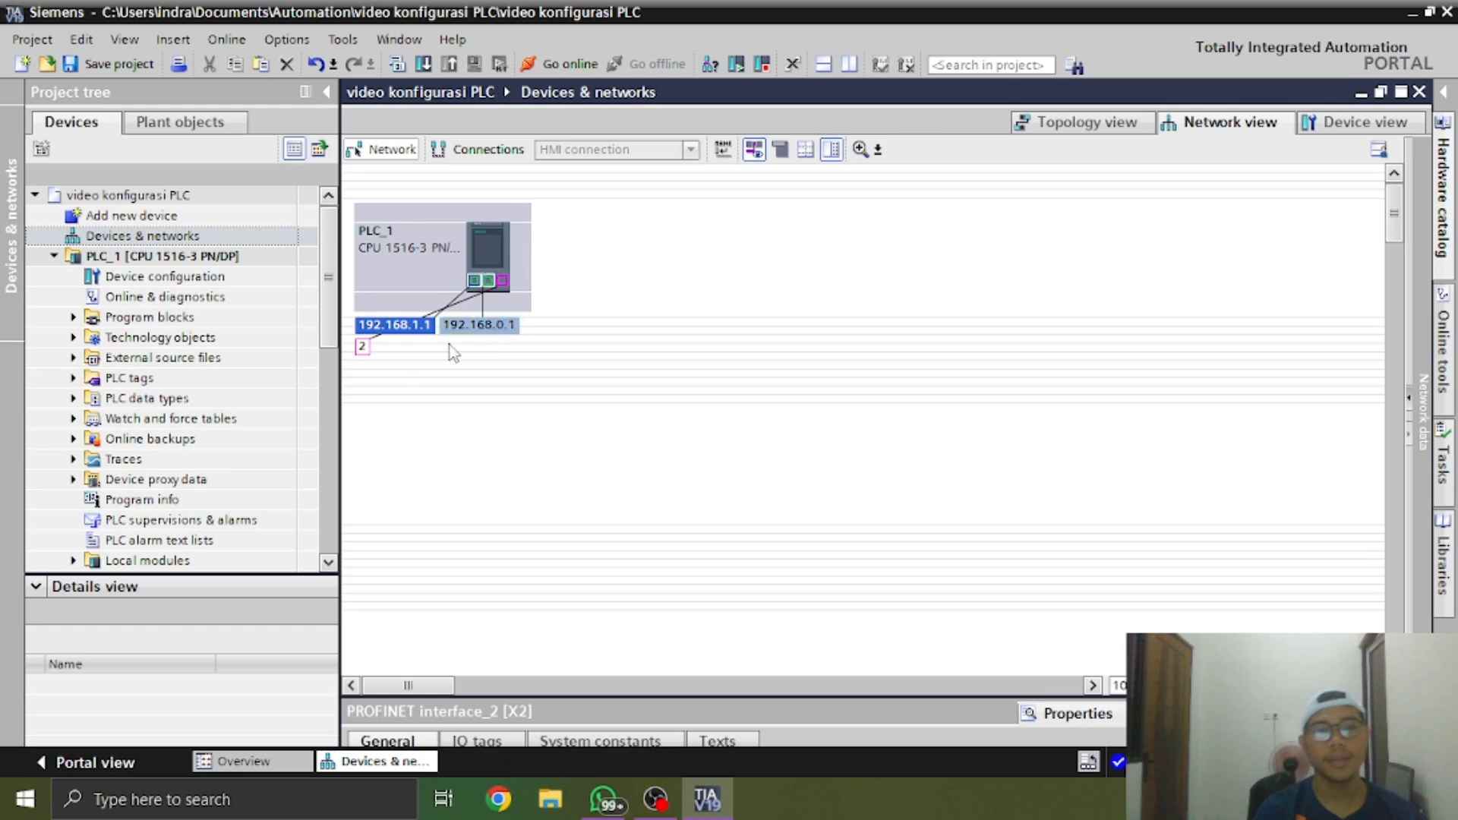
{"action": "scroll", "coordinate": [306, 377], "scroll_direction": "down", "scroll_amount": 5}
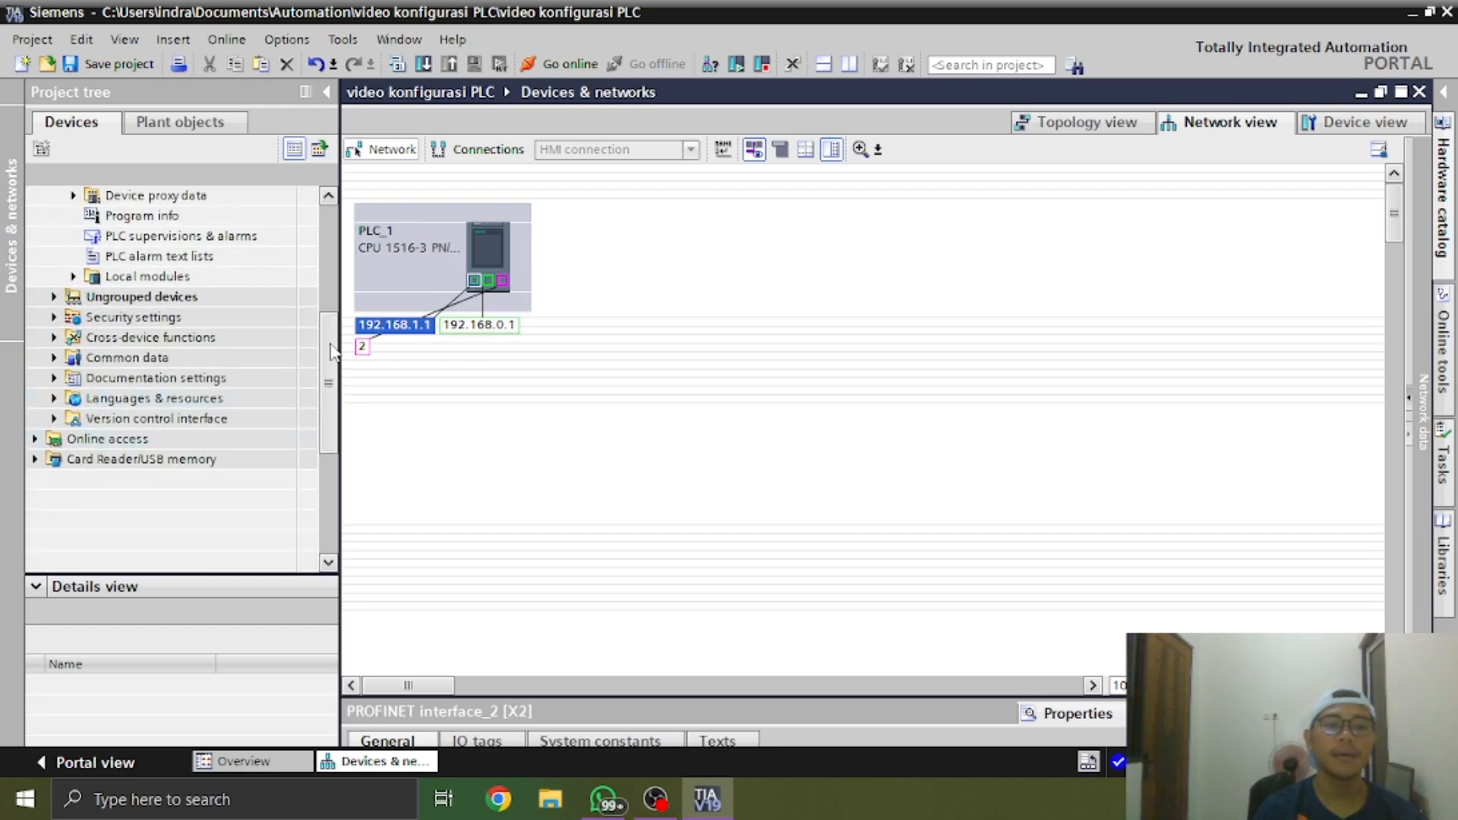
{"action": "left_click", "coordinate": [566, 296]}
{"action": "left_click", "coordinate": [527, 229]}
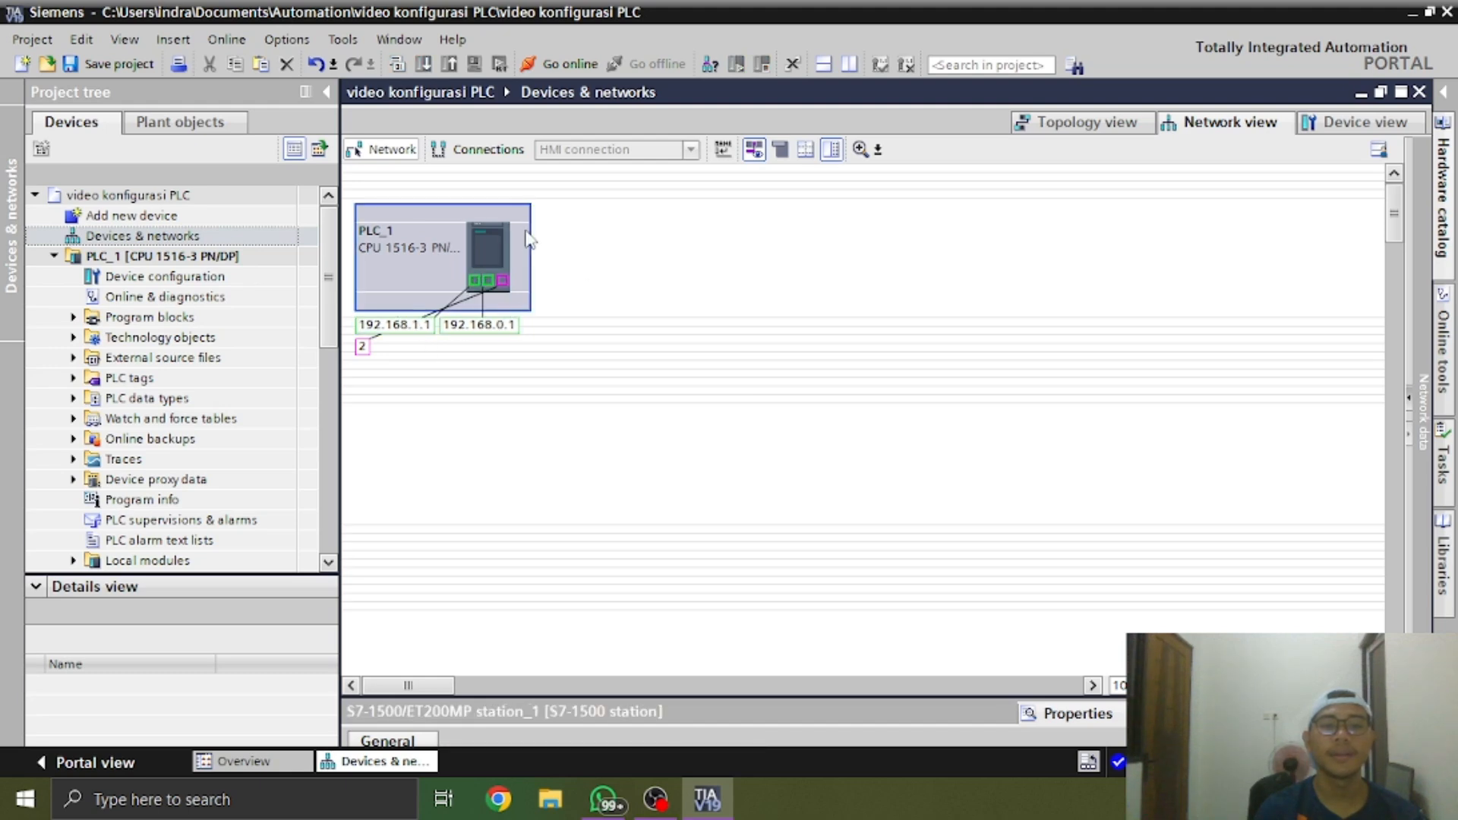
{"action": "left_click", "coordinate": [651, 239]}
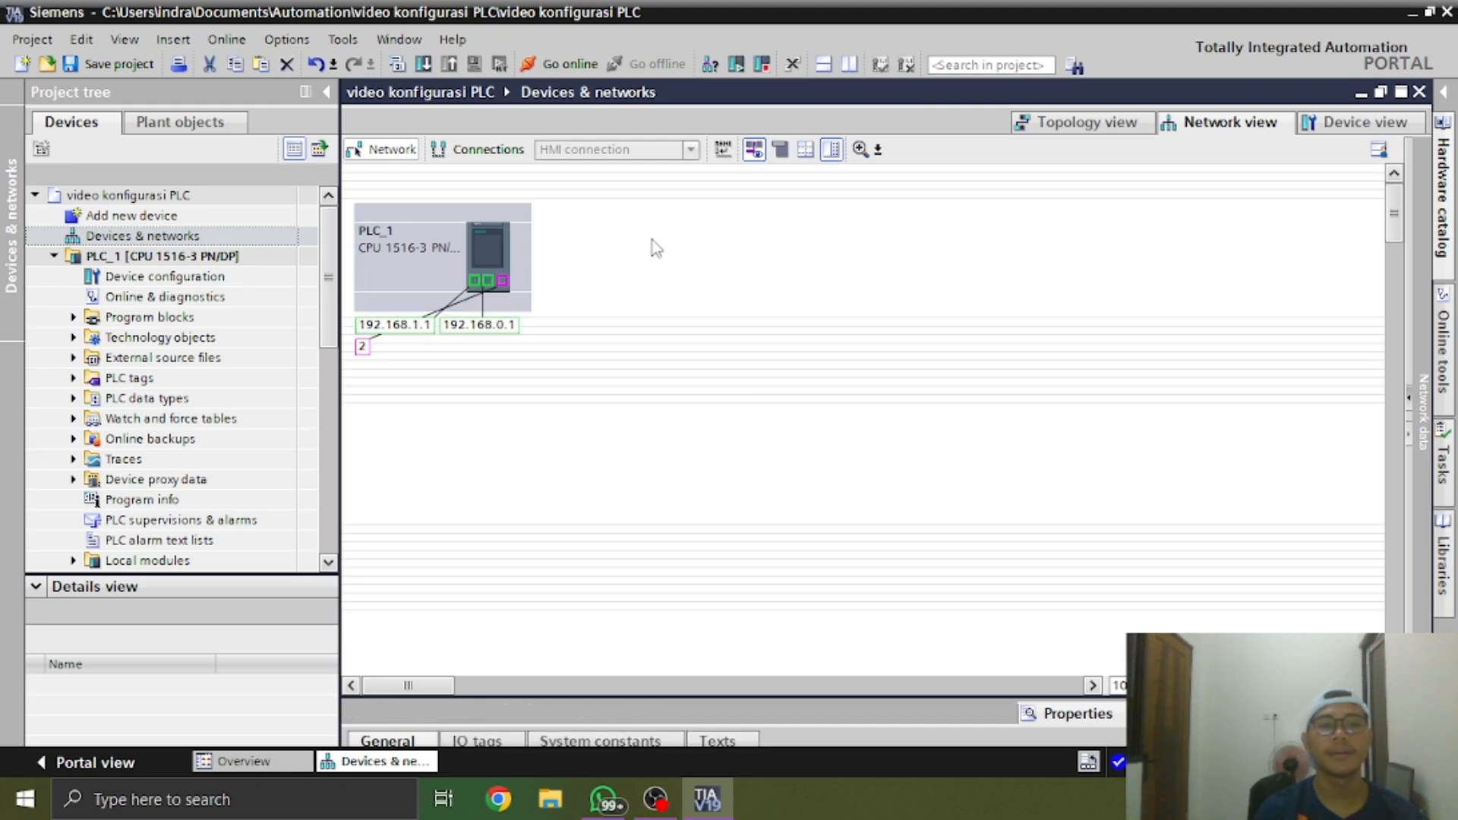
{"action": "left_click", "coordinate": [493, 243]}
{"action": "left_click", "coordinate": [604, 243]}
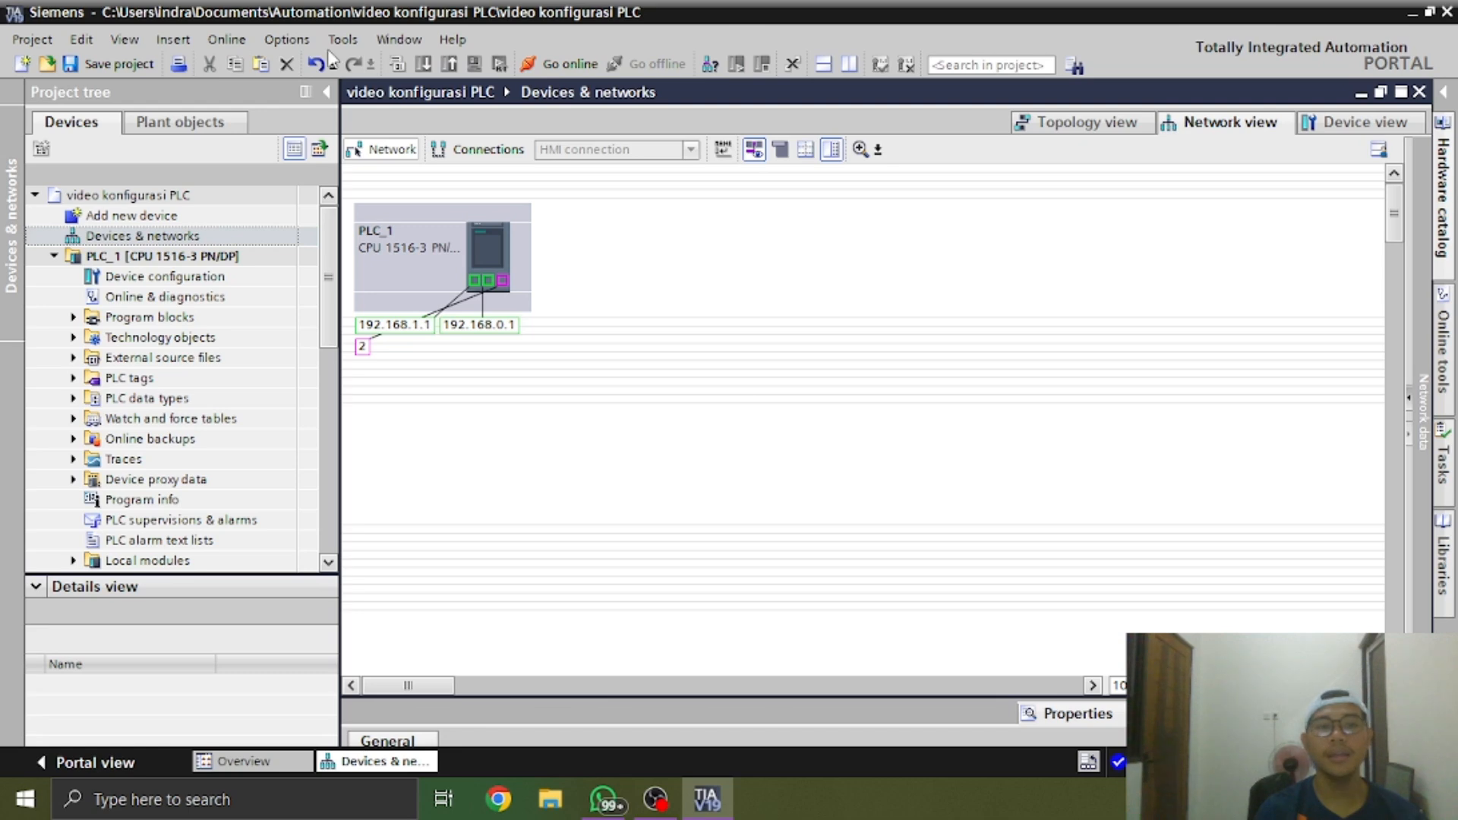
Look over the controller types for a new device and the Distributed I/O families in the hardware catalog
{"action": "double_click", "coordinate": [219, 218]}
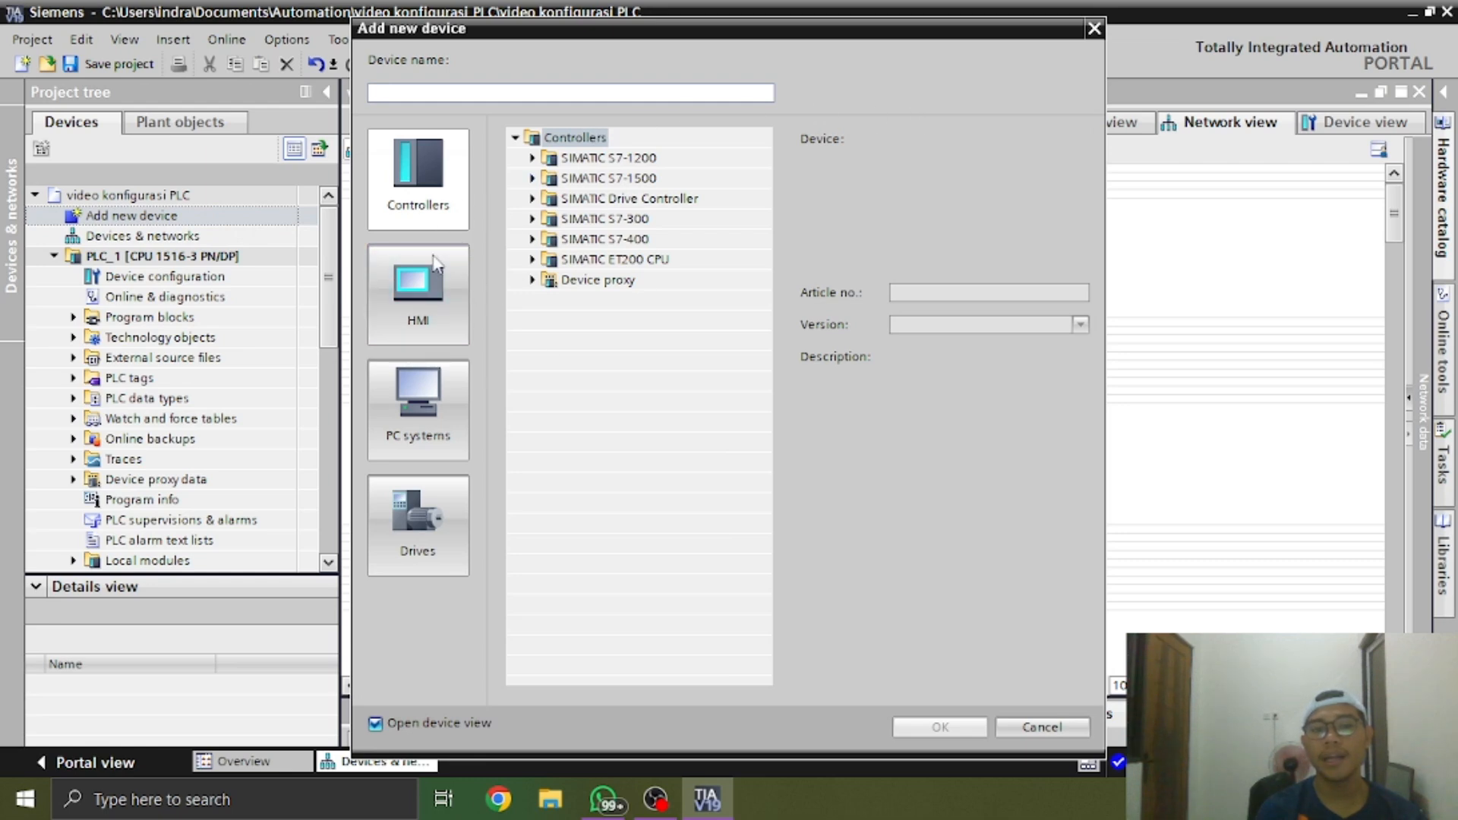
{"action": "left_click", "coordinate": [1094, 28]}
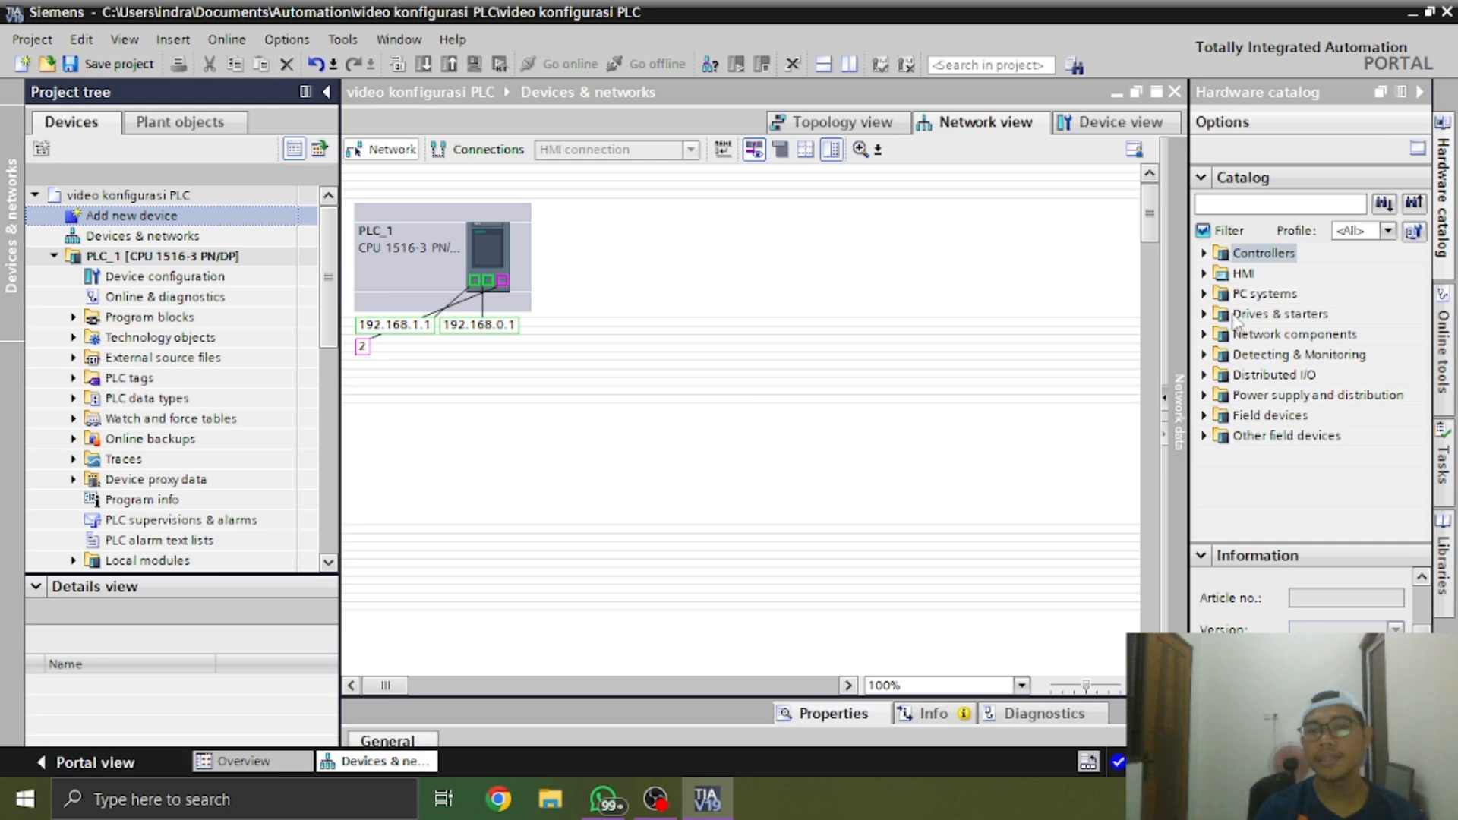
{"action": "double_click", "coordinate": [1215, 375]}
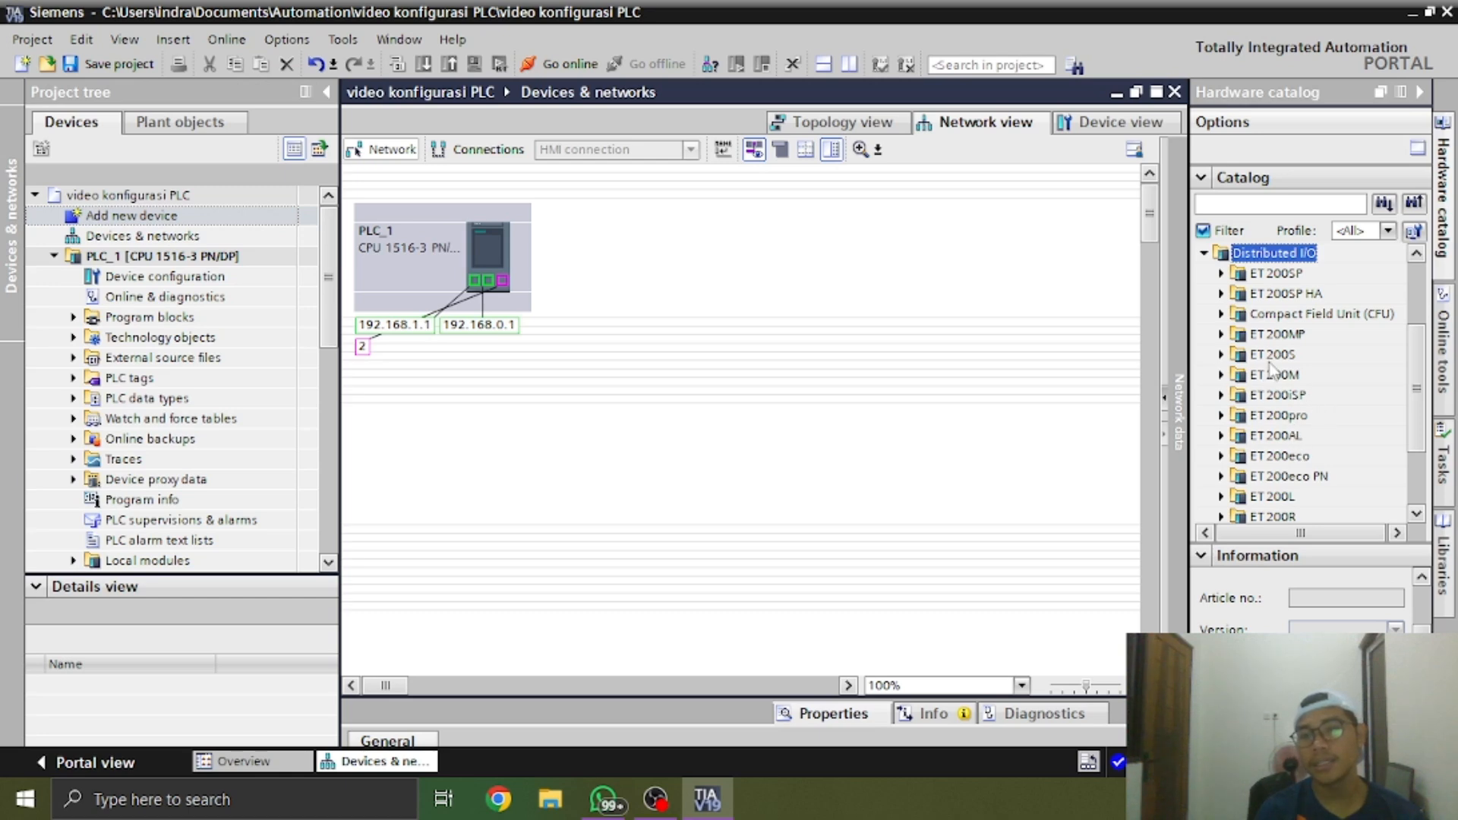
{"action": "left_click", "coordinate": [1308, 298]}
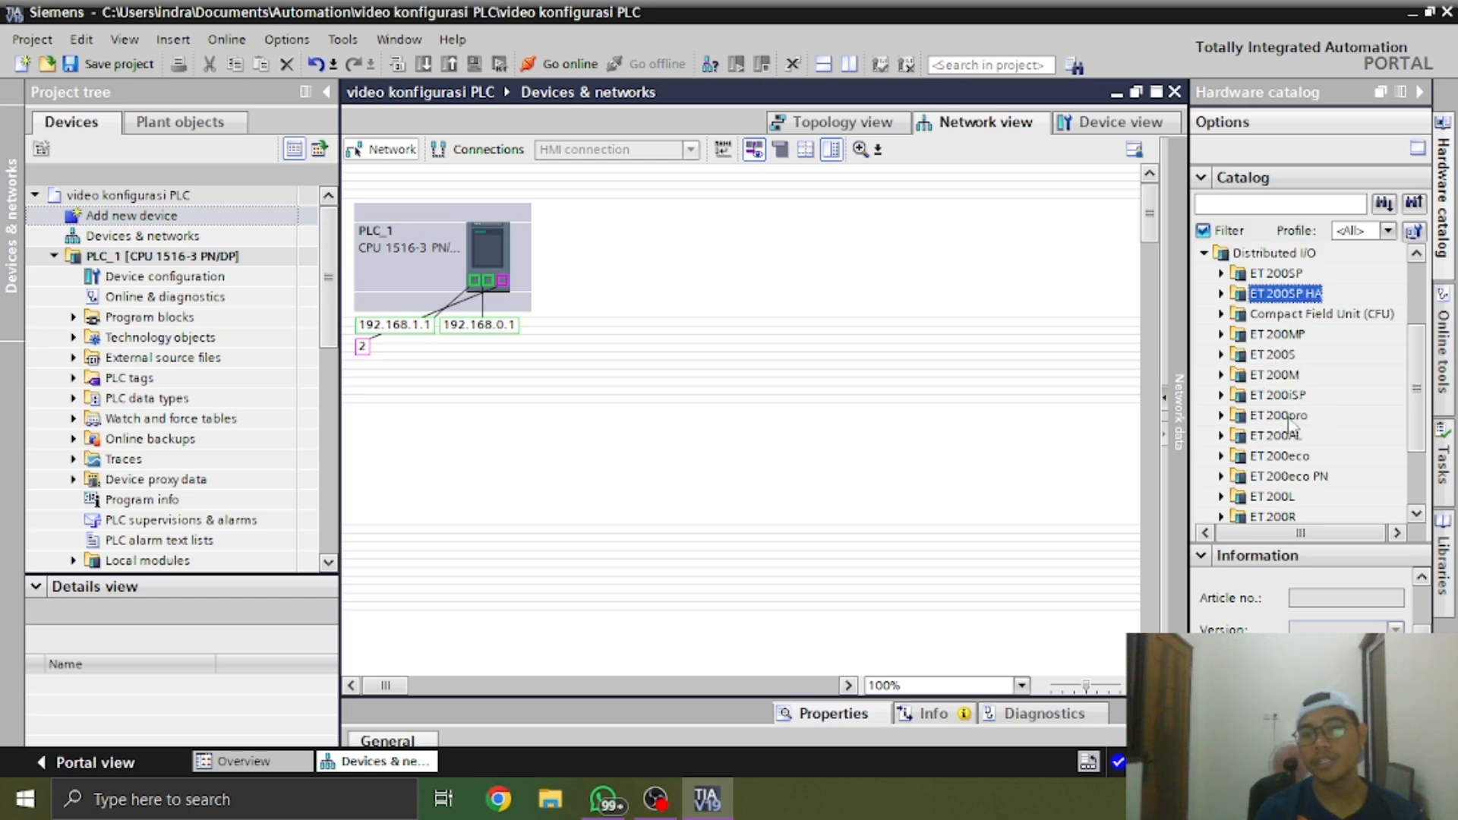
{"action": "left_click", "coordinate": [1419, 92]}
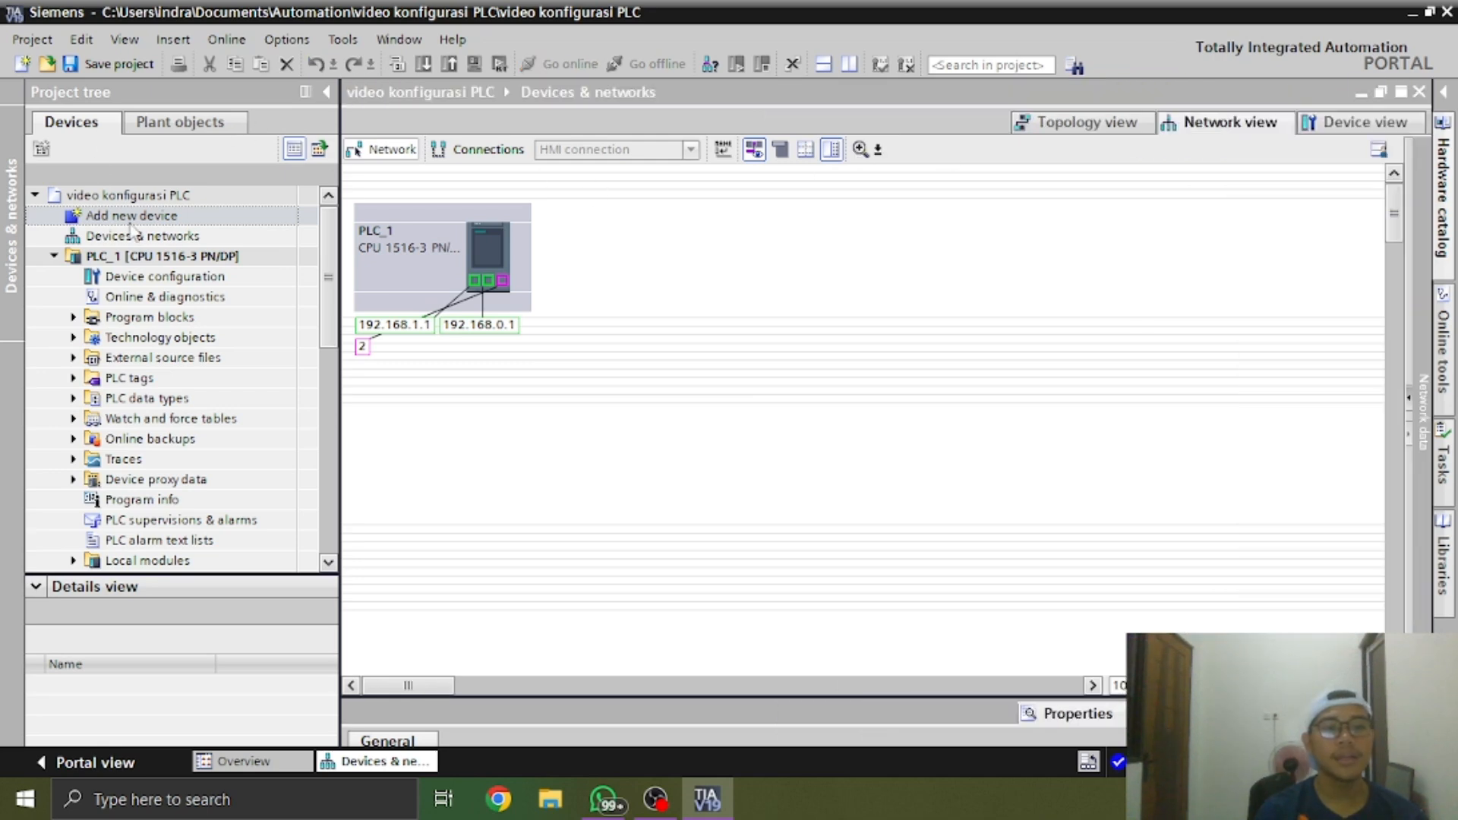
Start adding a new HMI device and list the display sizes of the SIMATIC Comfort Panel family
{"action": "double_click", "coordinate": [131, 217]}
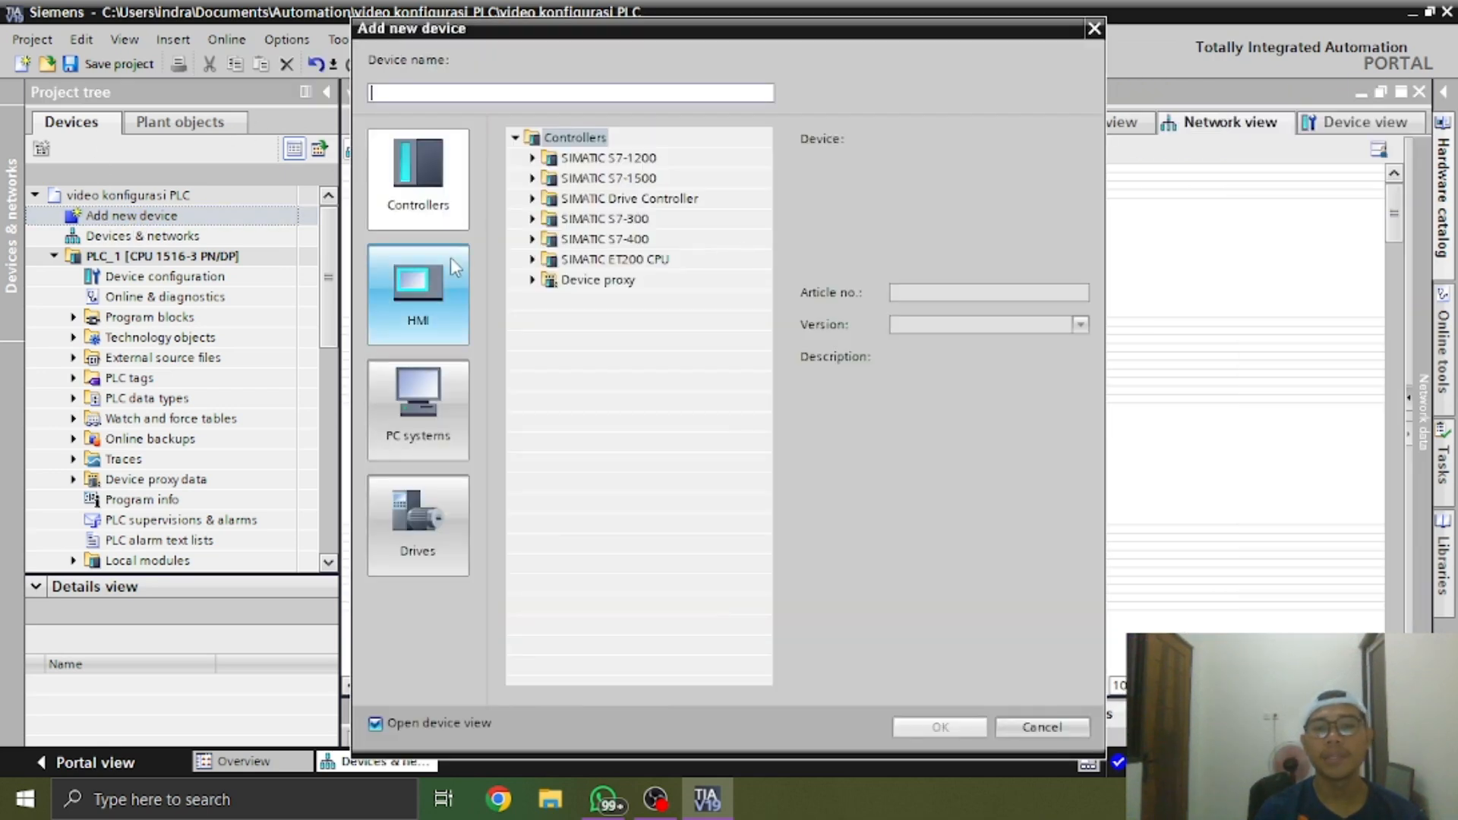
{"action": "left_click", "coordinate": [453, 266]}
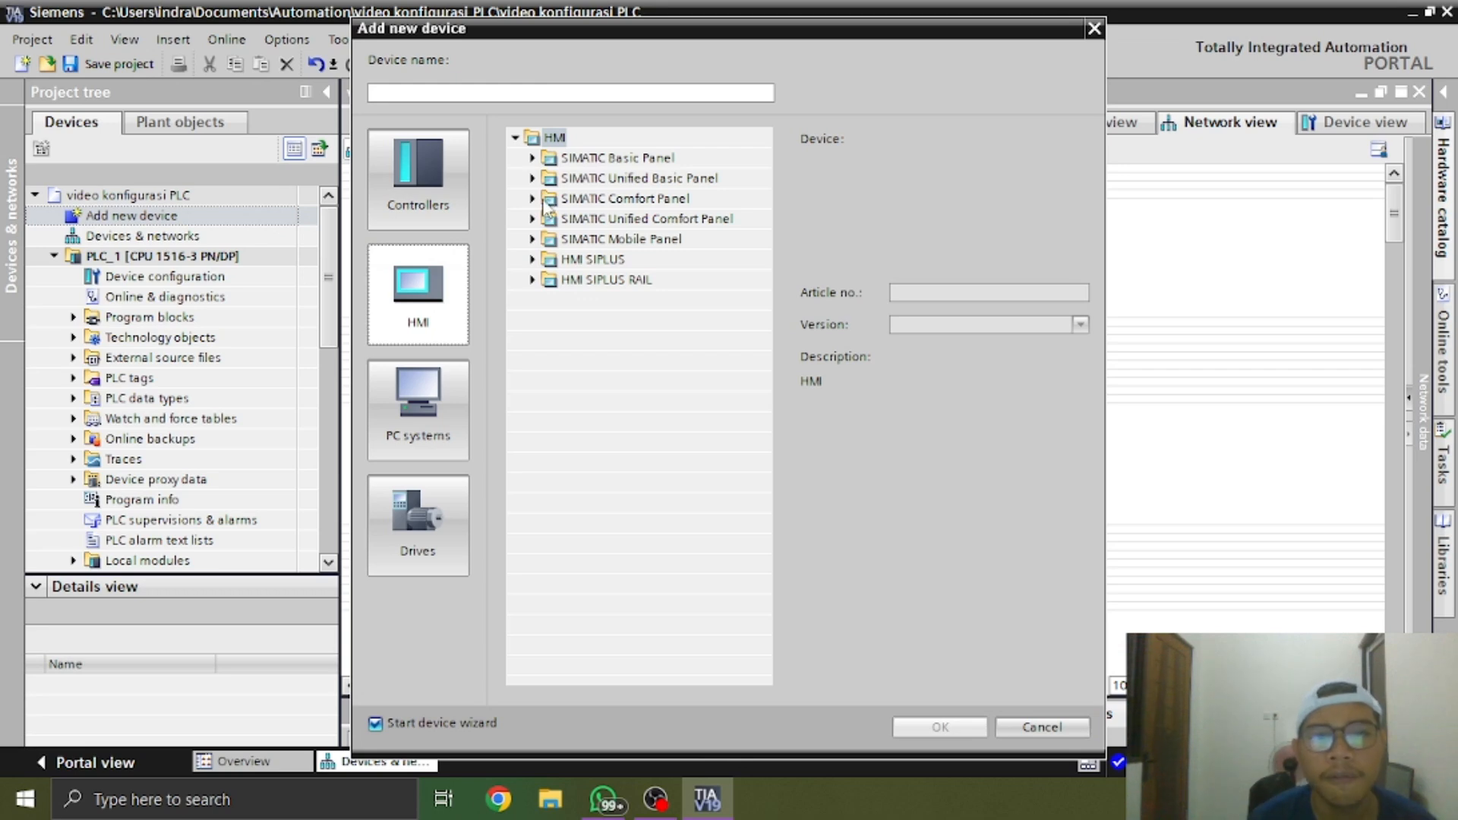
{"action": "left_click", "coordinate": [544, 201]}
{"action": "left_click", "coordinate": [532, 199]}
Switch to the WhatsApp photos and examine the real HMI panel's device type, article number and firmware version
{"action": "key", "text": "alt+Tab"}
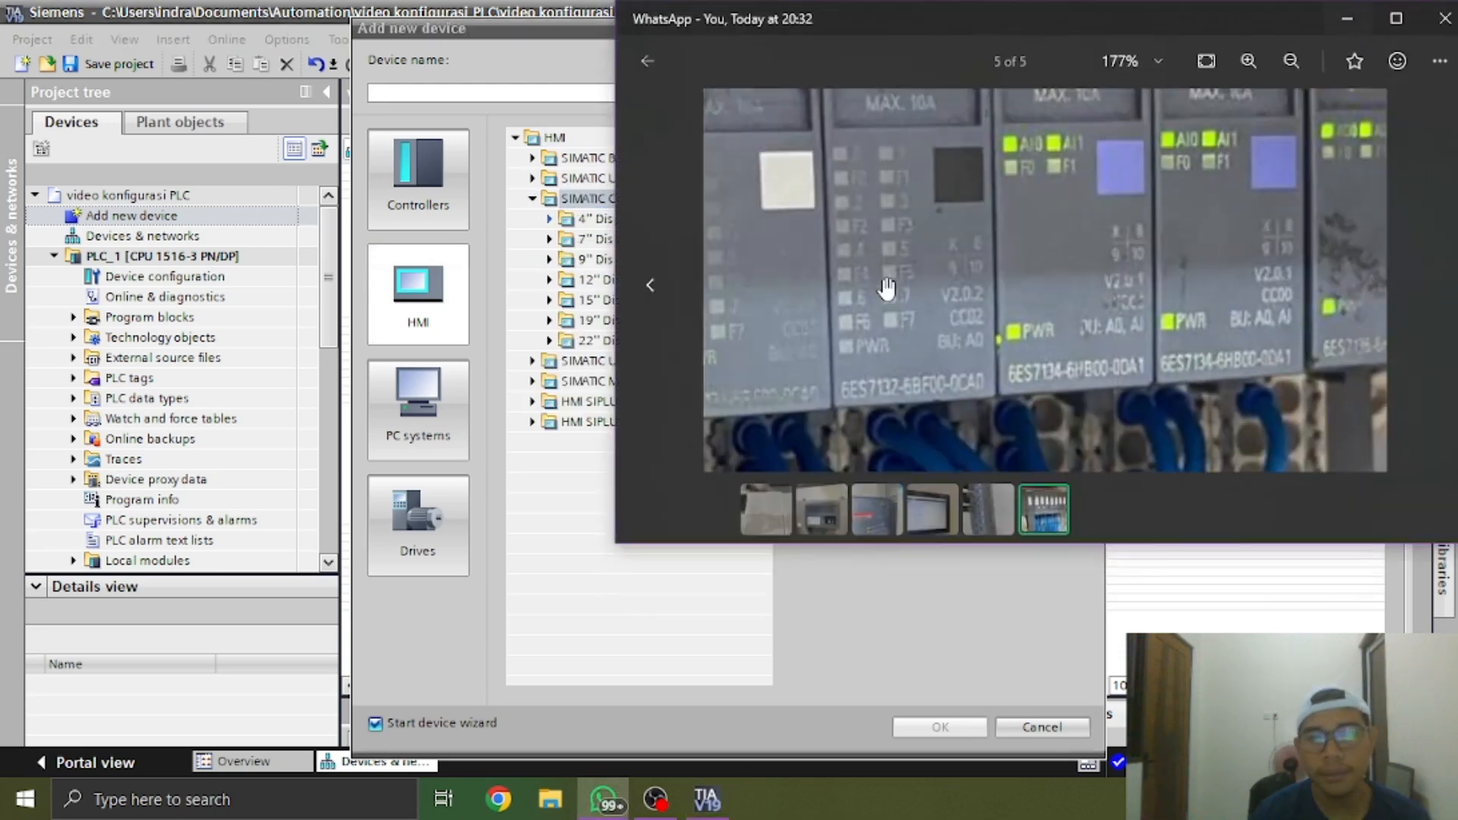
{"action": "left_click_drag", "start_coordinate": [1109, 325], "coordinate": [1204, 374]}
{"action": "left_click", "coordinate": [946, 502]}
{"action": "left_click", "coordinate": [915, 508]}
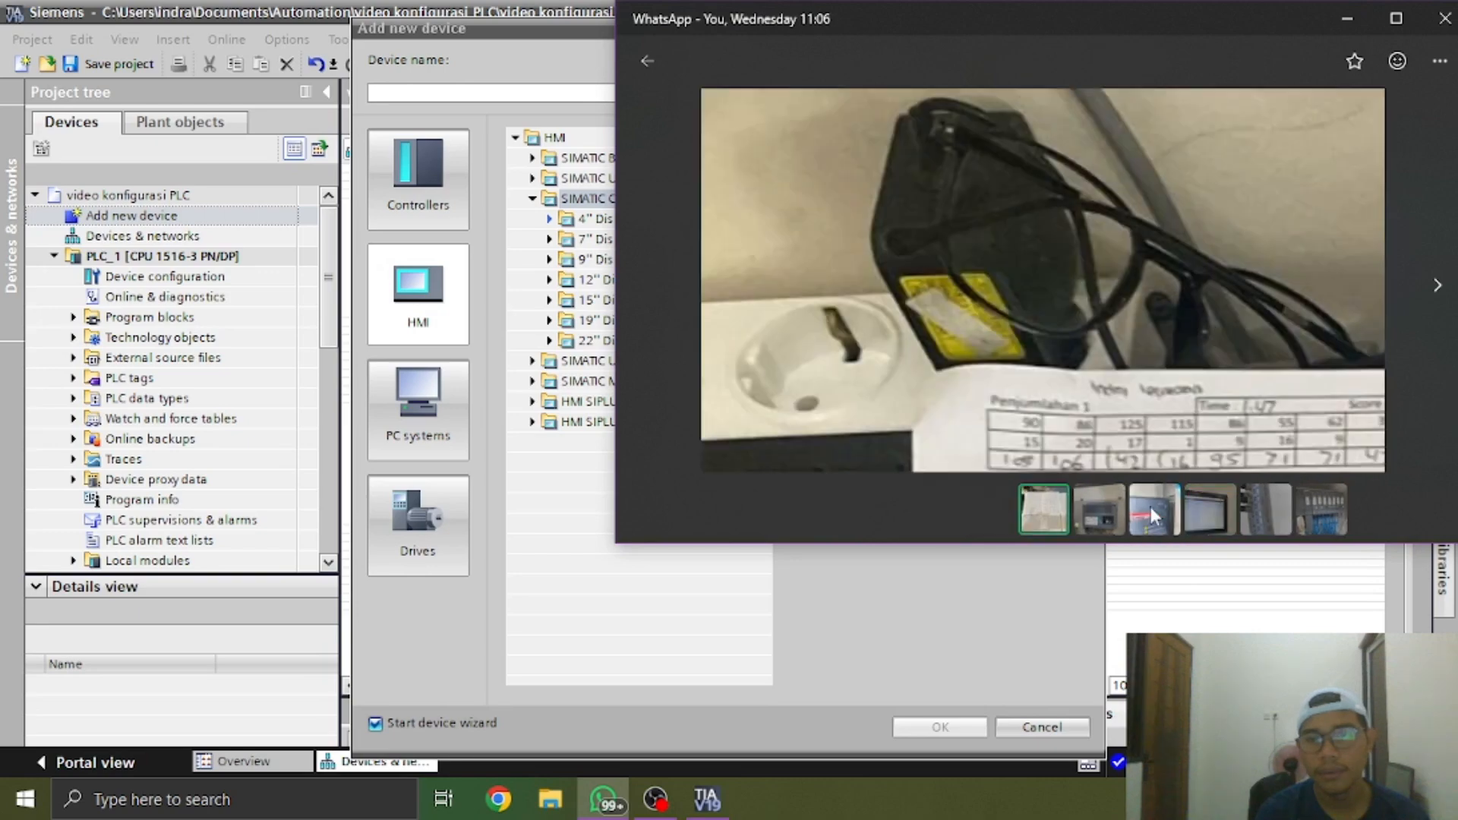
{"action": "left_click", "coordinate": [1209, 511]}
{"action": "scroll", "coordinate": [954, 332], "scroll_direction": "down", "scroll_amount": 5}
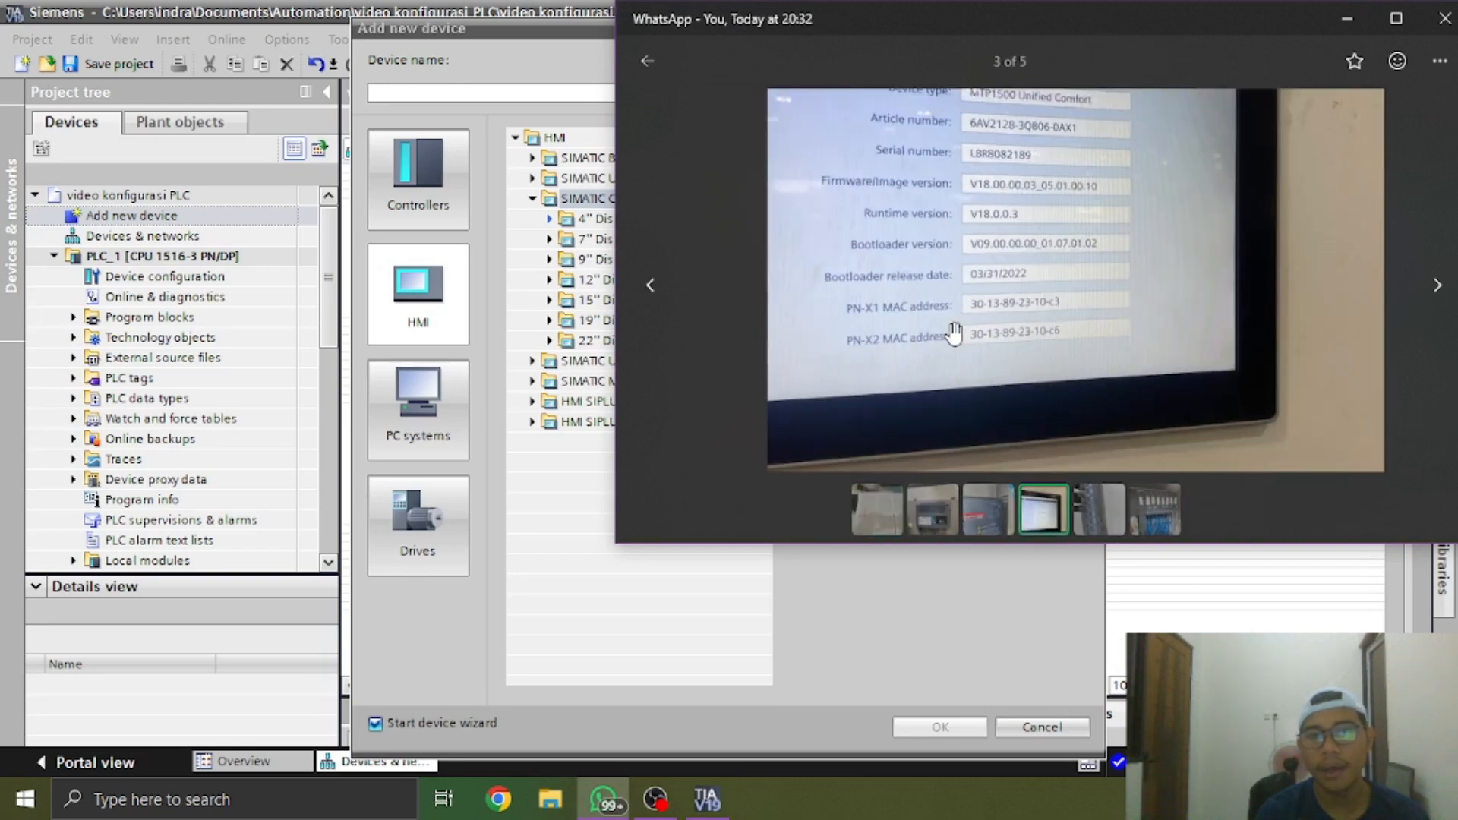
{"action": "left_click_drag", "start_coordinate": [1002, 236], "coordinate": [1044, 317]}
{"action": "left_click", "coordinate": [1106, 510]}
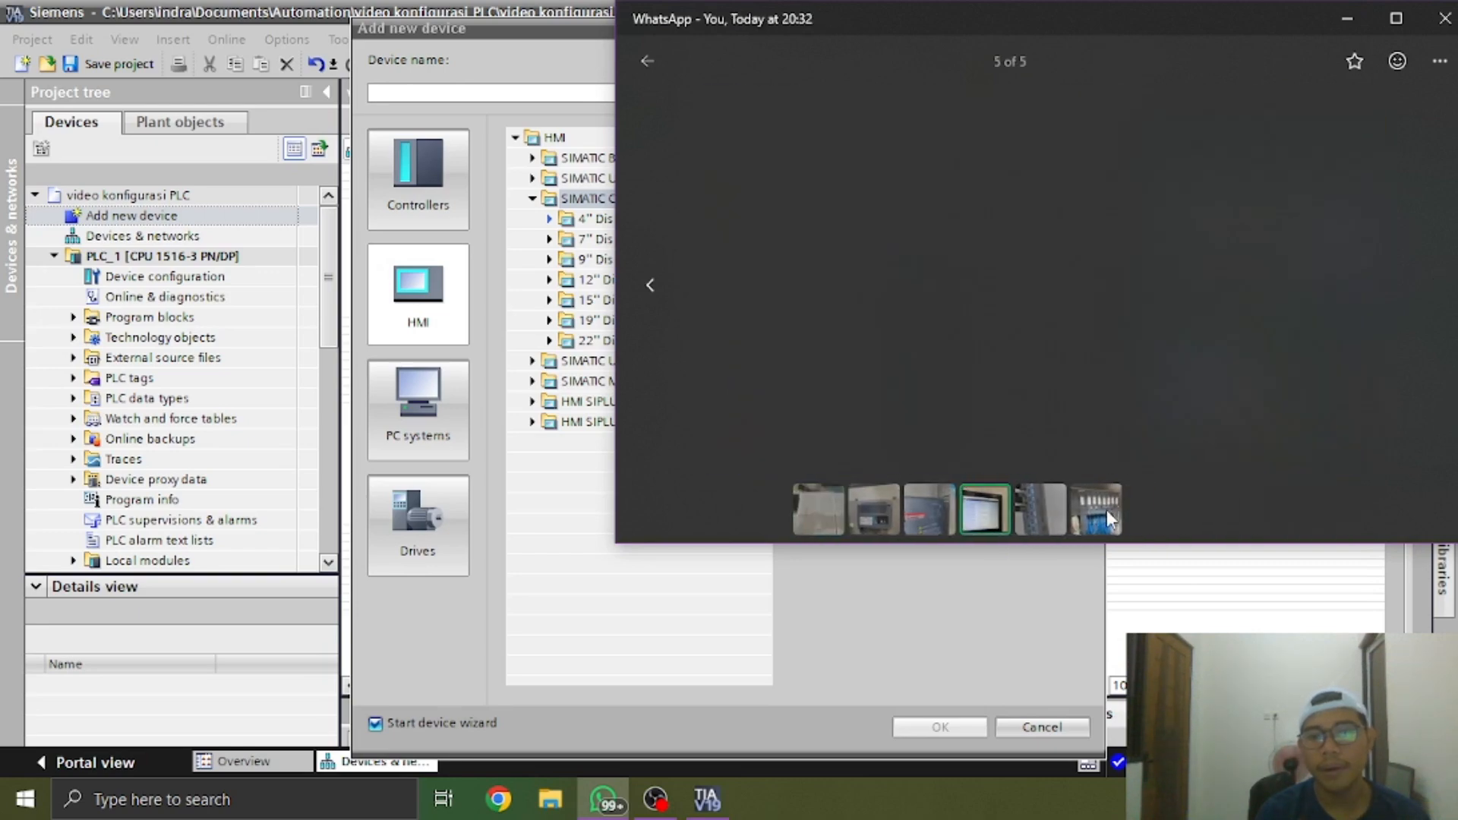
{"action": "left_click", "coordinate": [863, 522]}
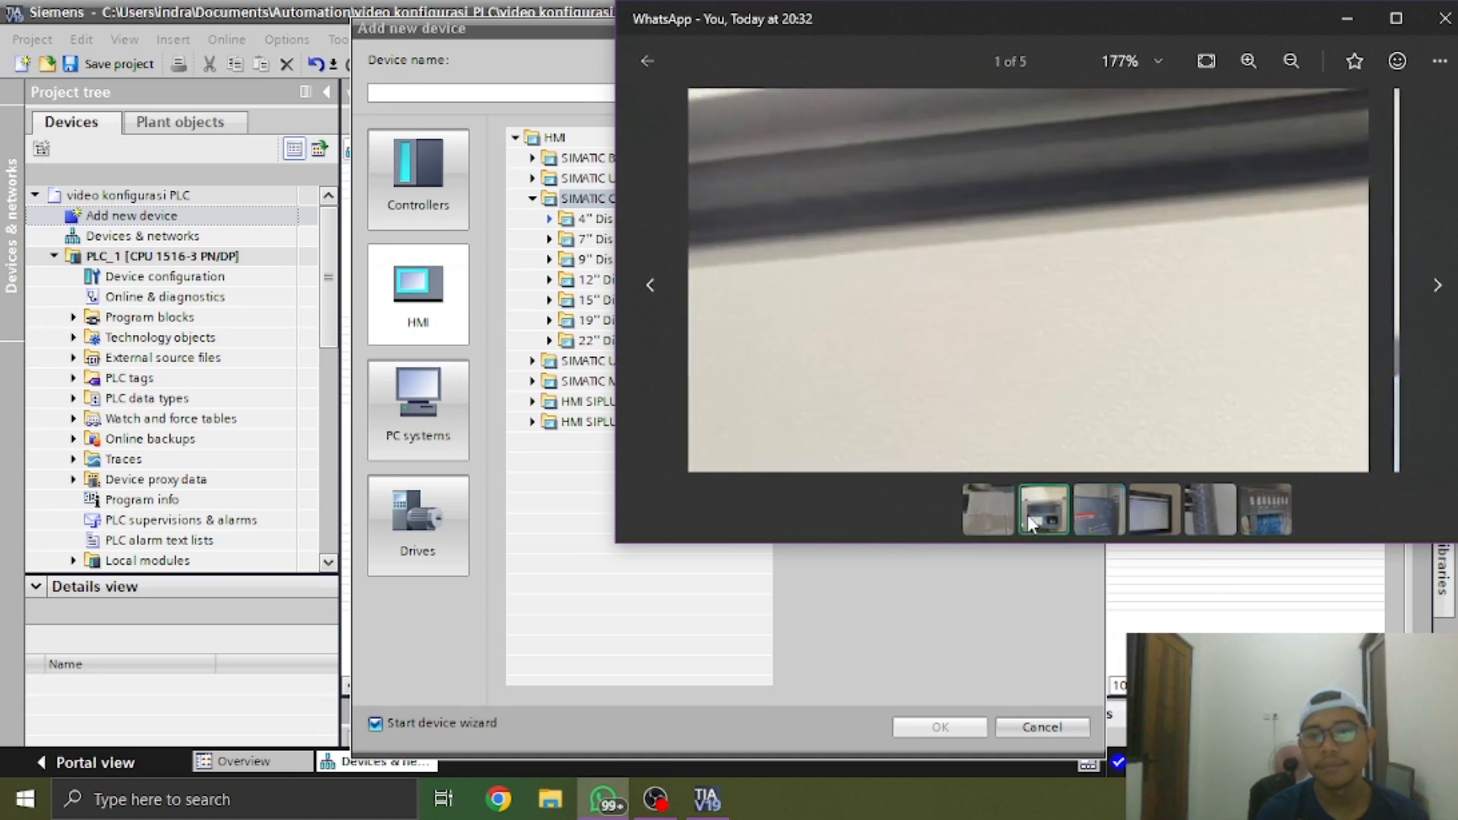
{"action": "left_click", "coordinate": [1355, 23]}
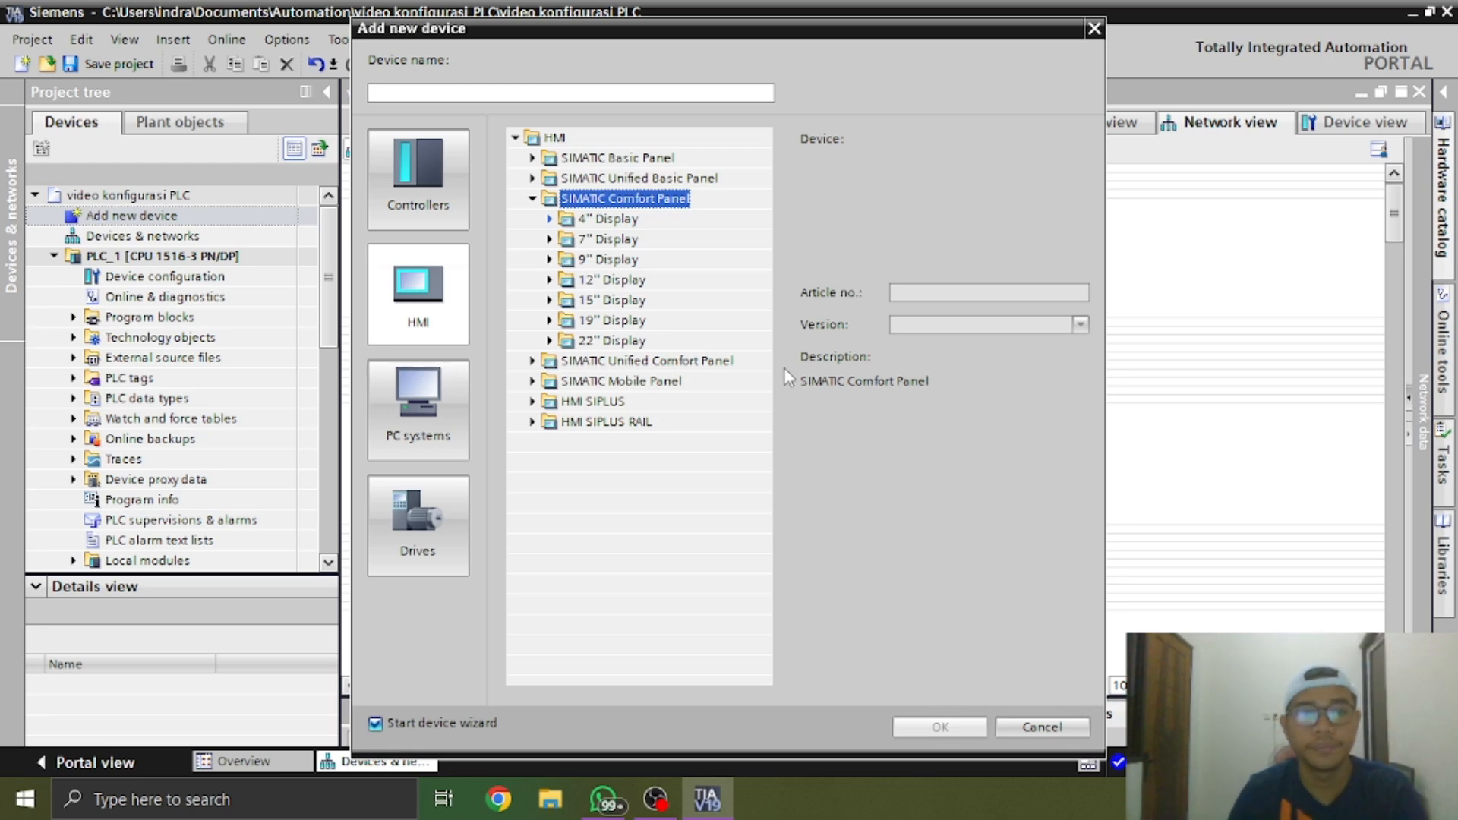
Add a 15" TP1500 Comfort panel with article number 6AV2 124-0QC02-0AX0, version 17.0.0.0, to the project
{"action": "left_click", "coordinate": [549, 300]}
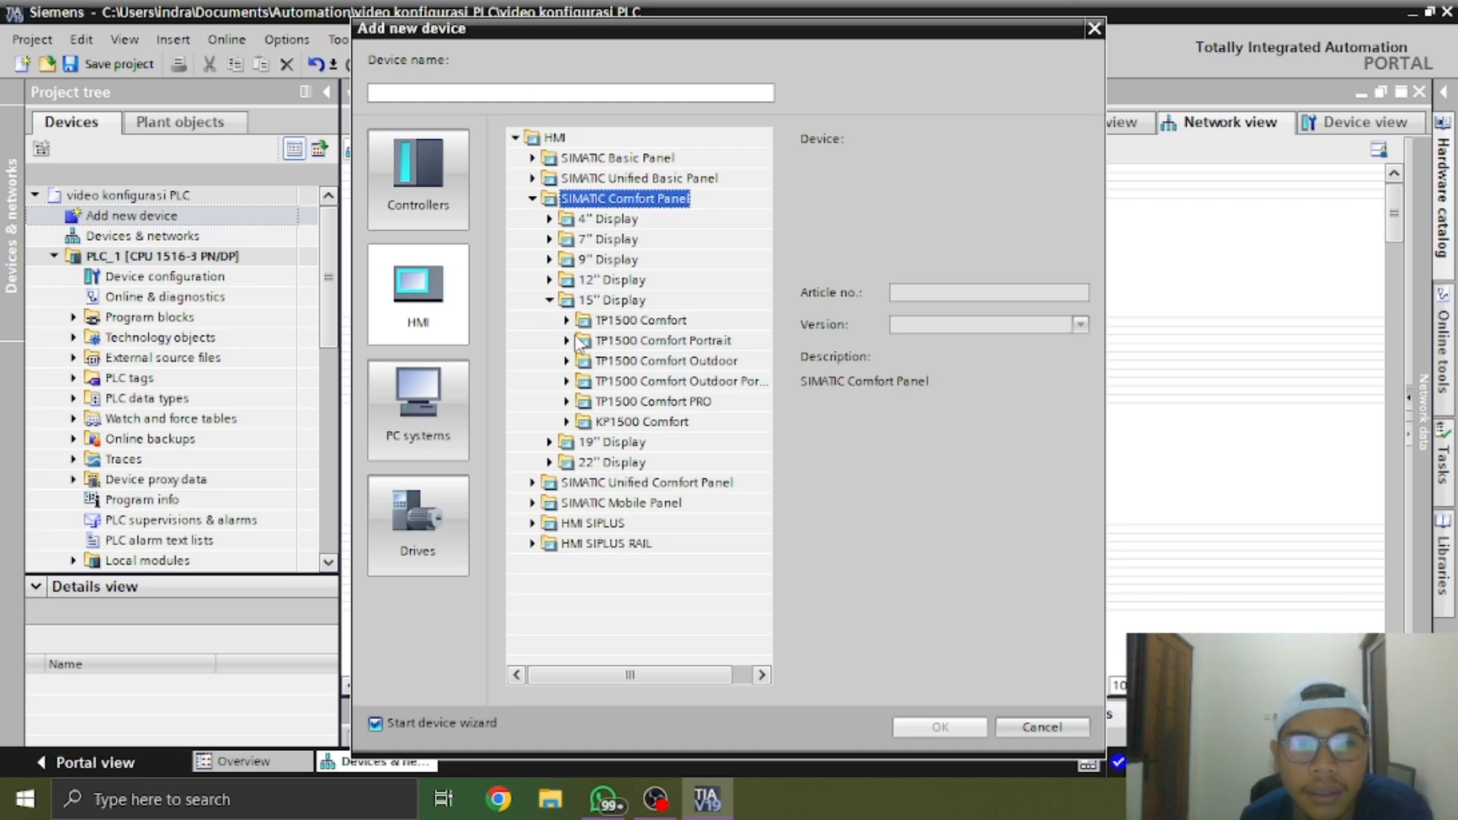
{"action": "left_click", "coordinate": [566, 320]}
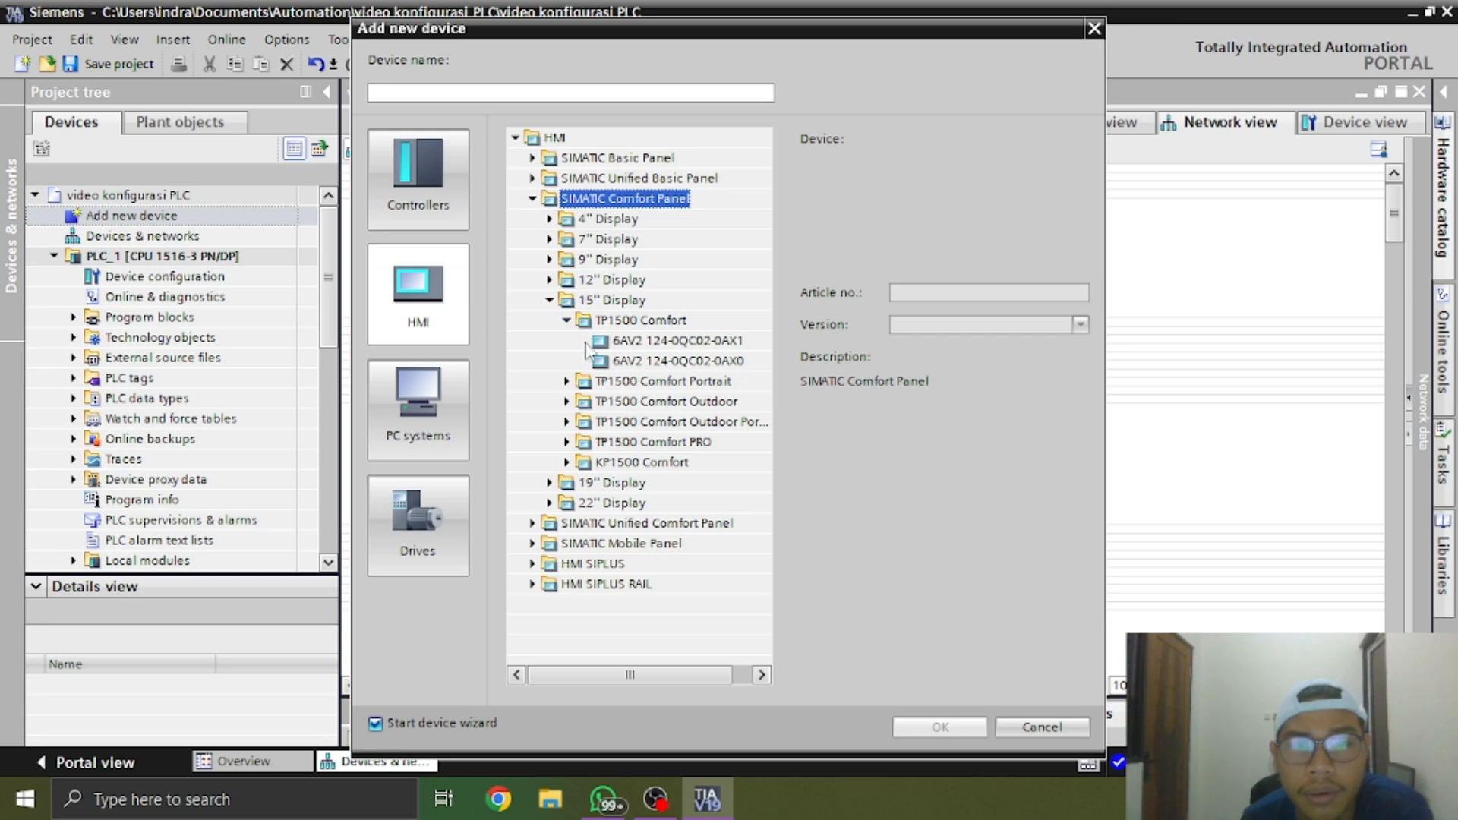
{"action": "left_click", "coordinate": [621, 363]}
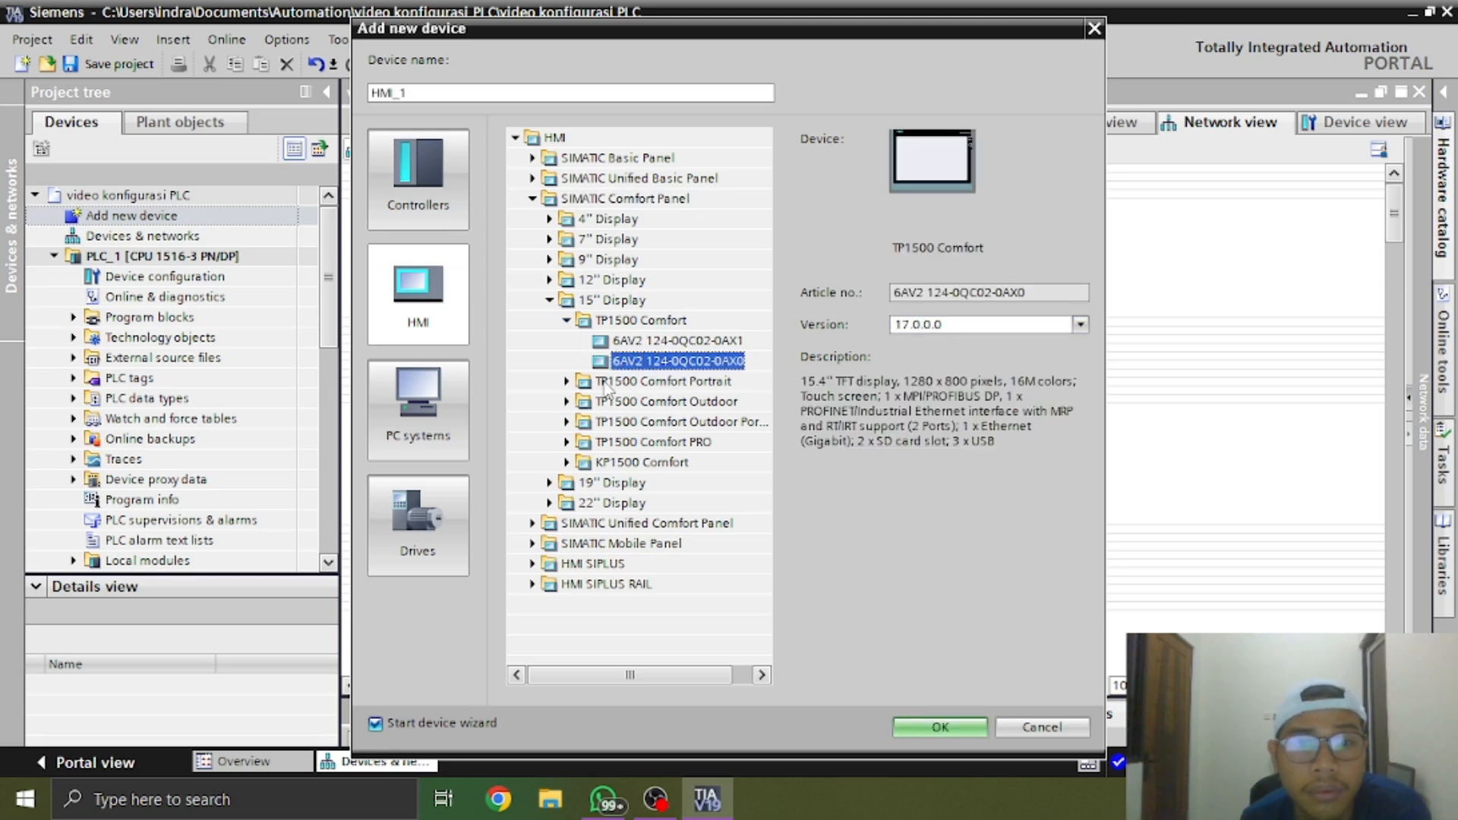
{"action": "left_click", "coordinate": [567, 381]}
{"action": "left_click", "coordinate": [615, 422]}
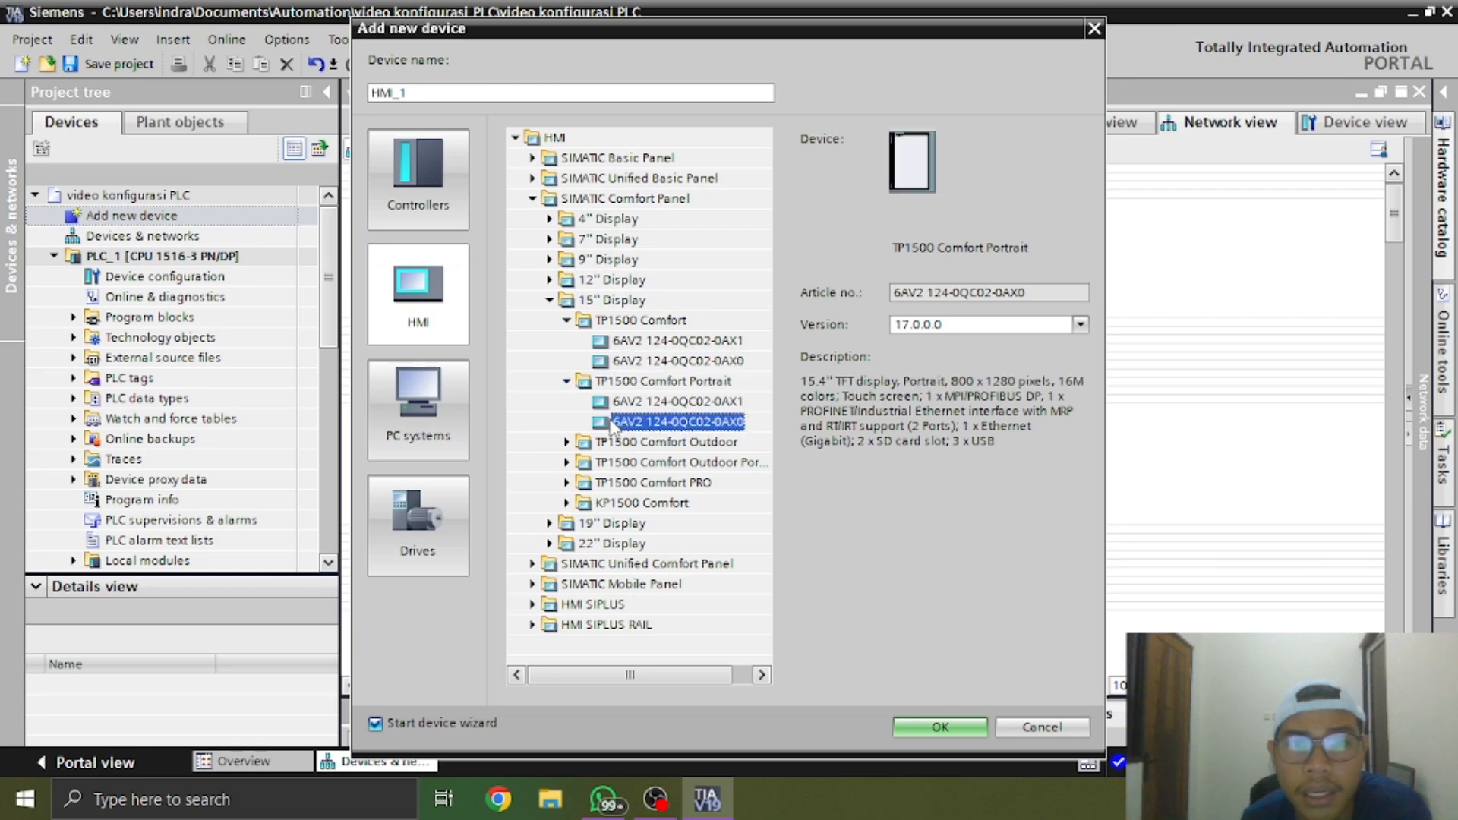
{"action": "left_click", "coordinate": [636, 363]}
{"action": "left_click", "coordinate": [567, 382]}
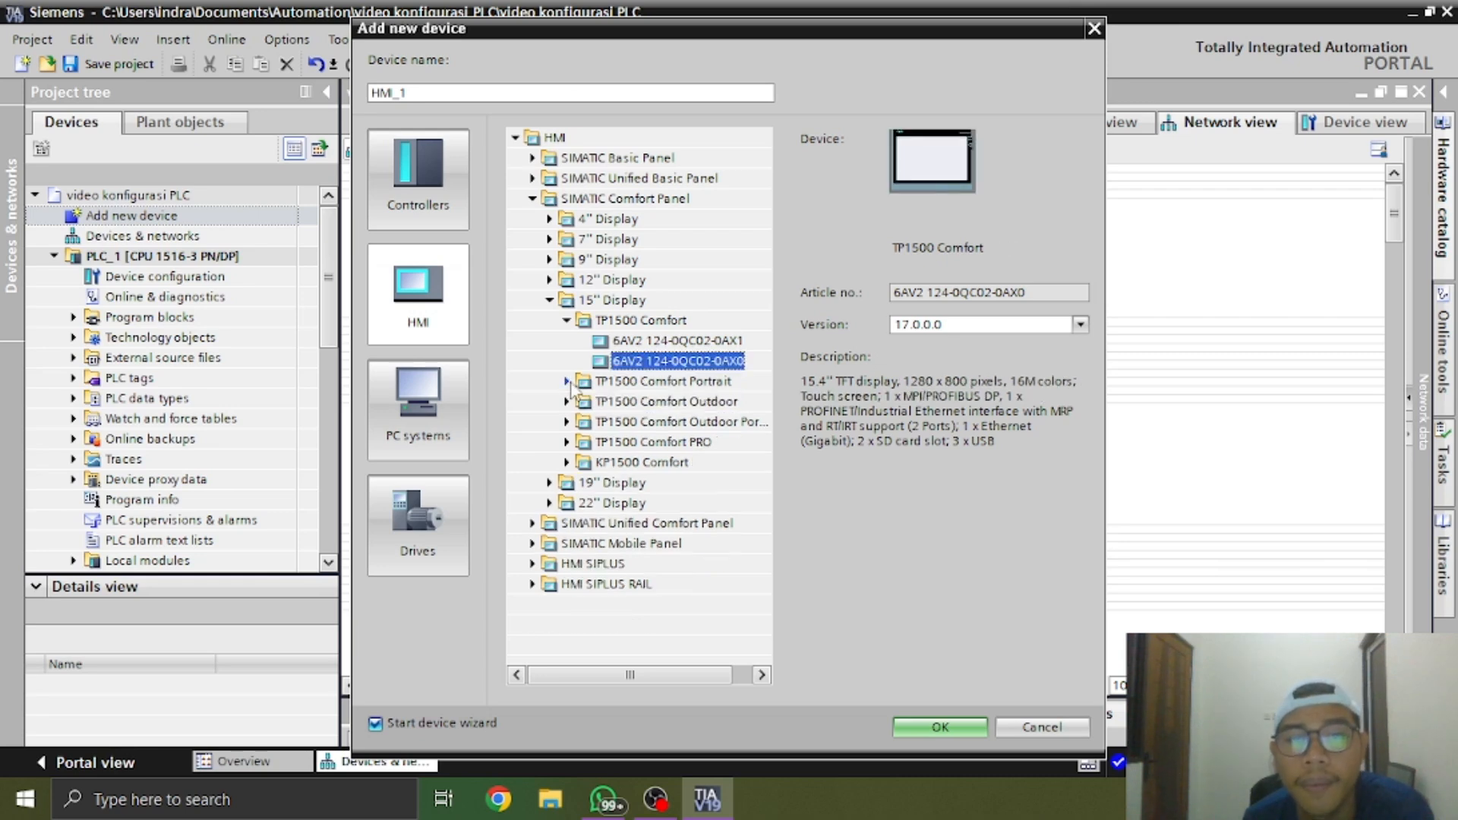
{"action": "left_click", "coordinate": [945, 727]}
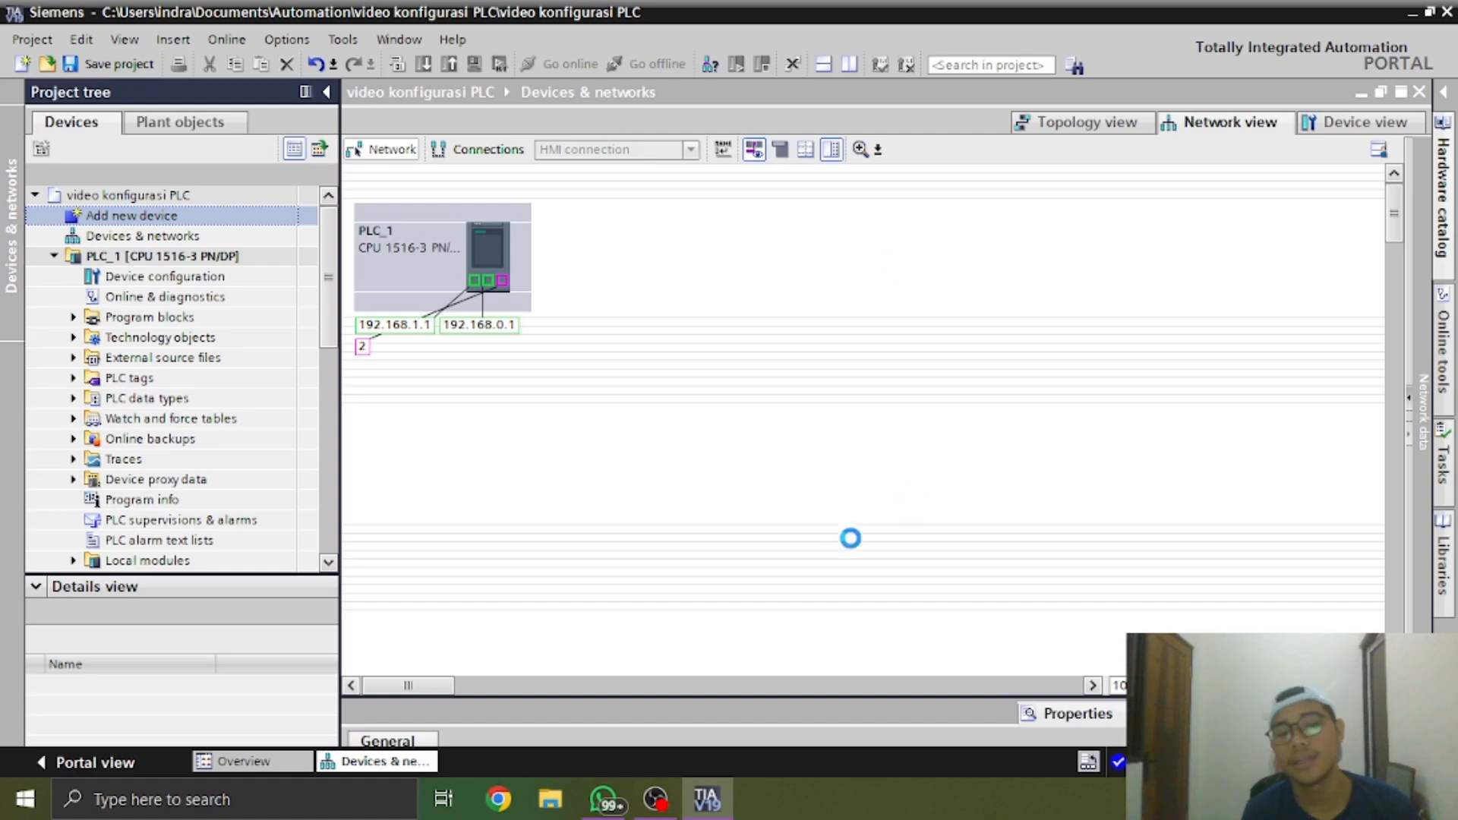
{"action": "left_click", "coordinate": [655, 799]}
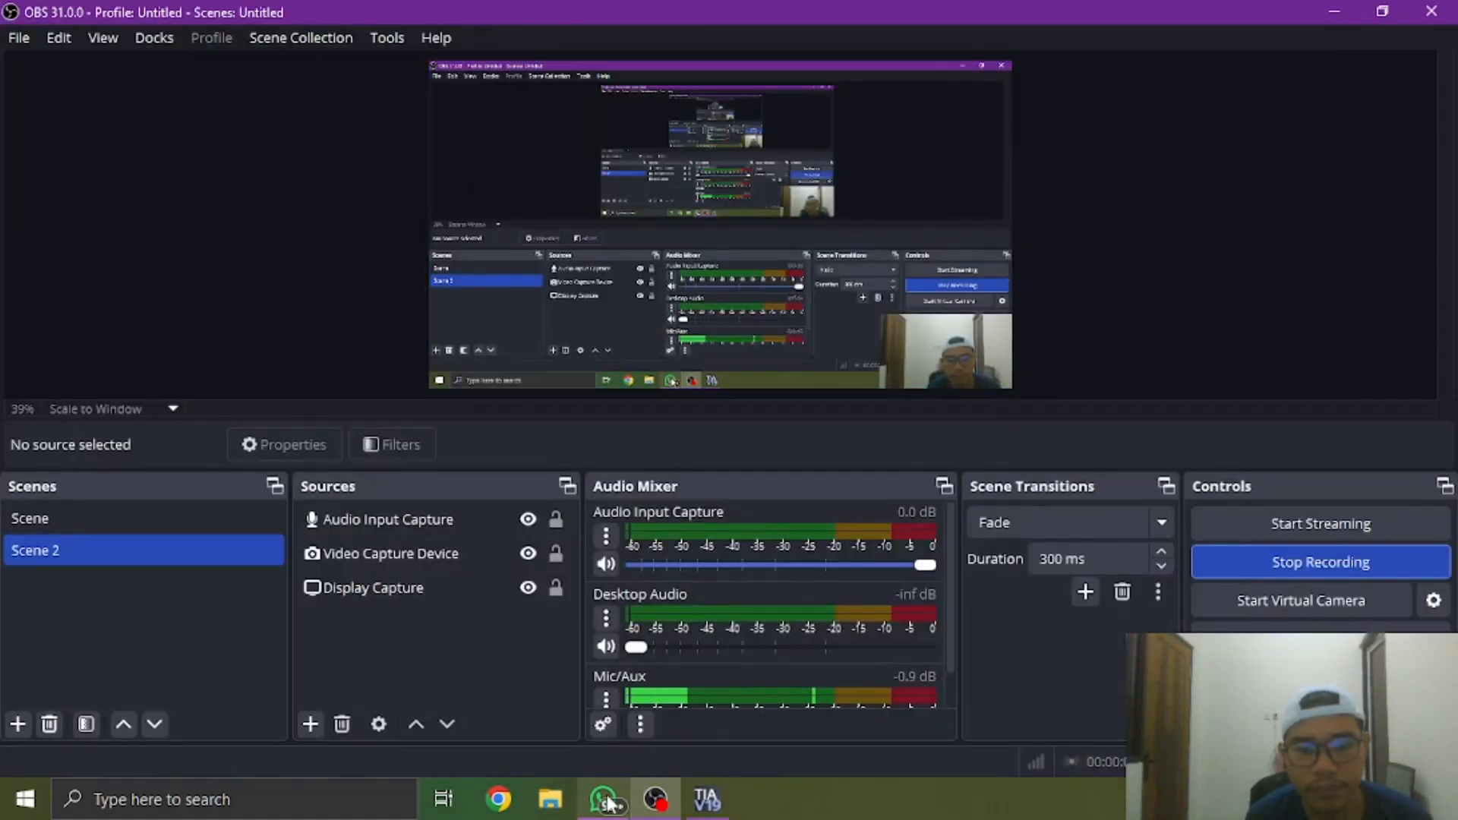
{"action": "left_click", "coordinate": [725, 809]}
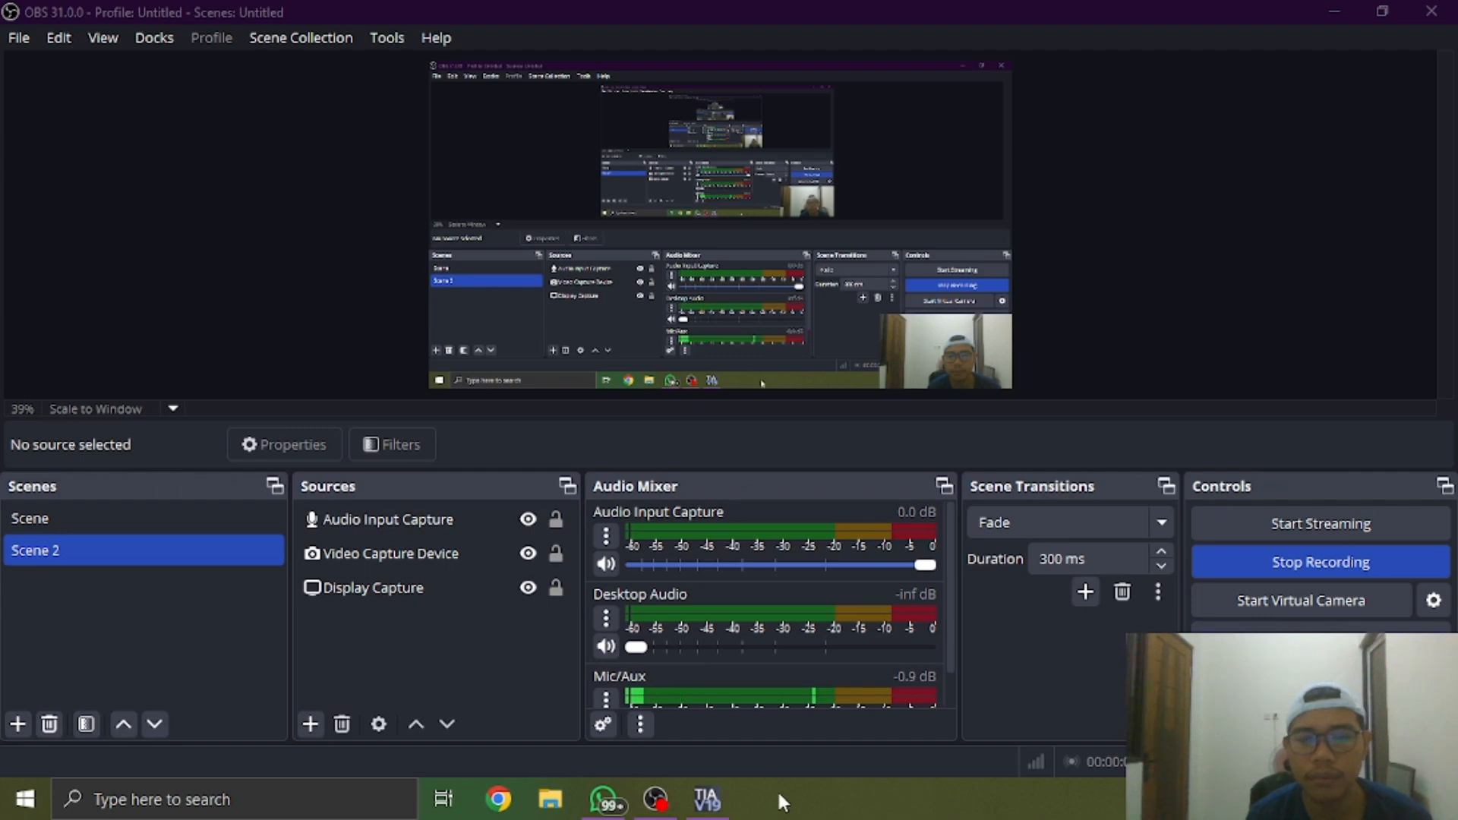
Return to TIA Portal and skip the device wizard for the TP1500 Comfort panel, adding it without a PLC connection
{"action": "left_click", "coordinate": [722, 794]}
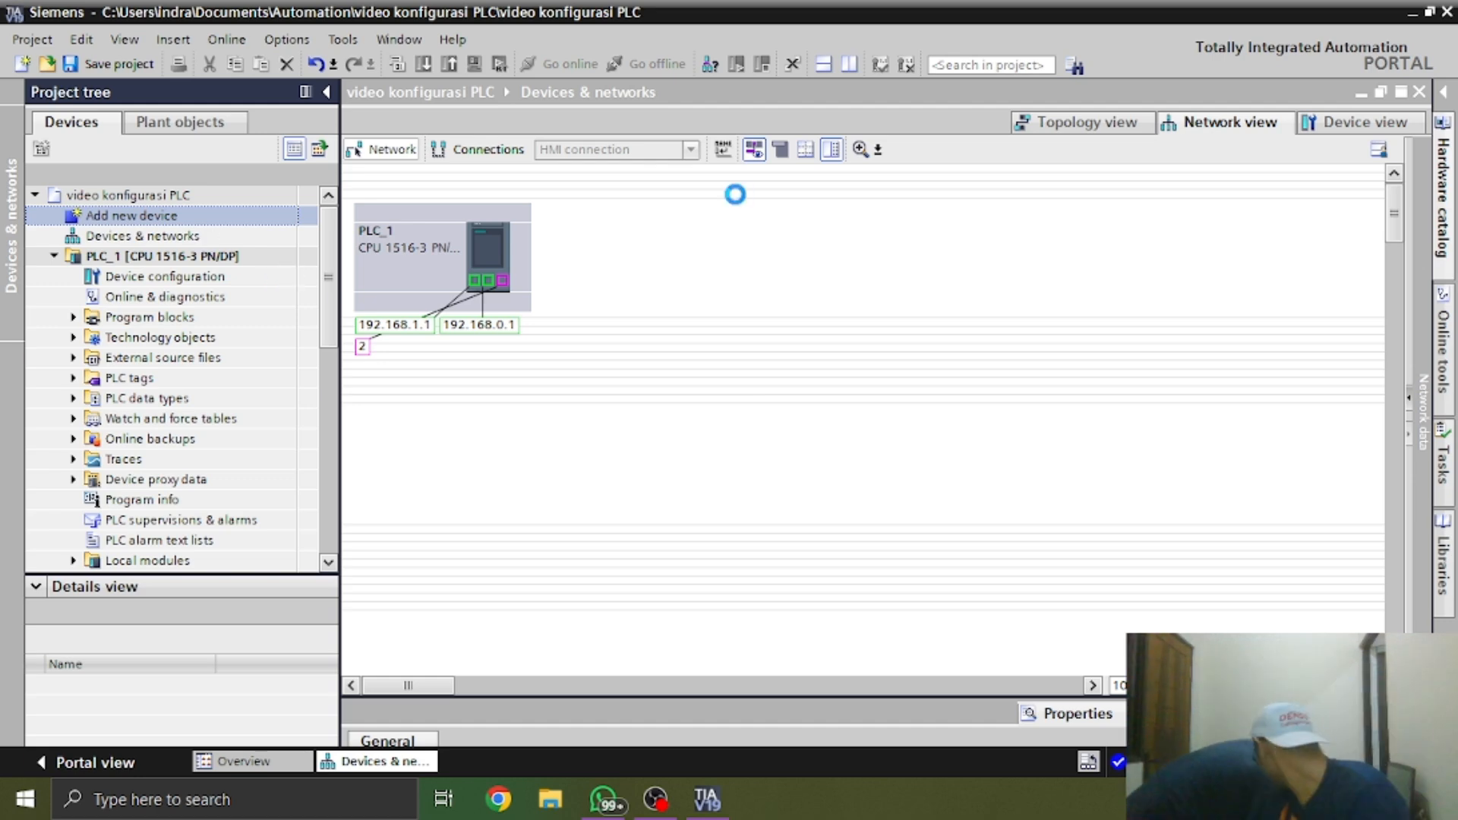
{"action": "key", "text": "super+d"}
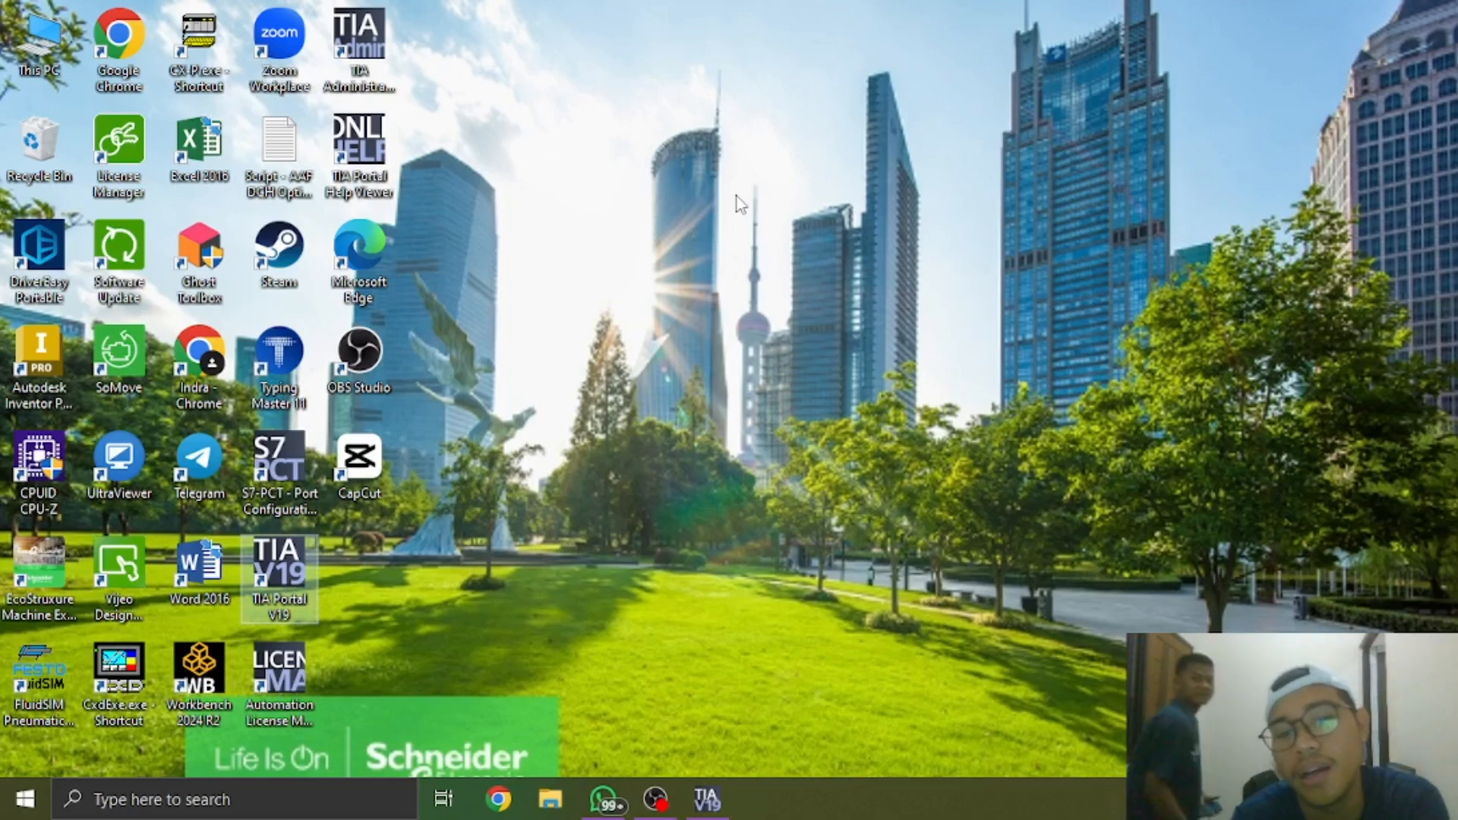
{"action": "left_click", "coordinate": [727, 797]}
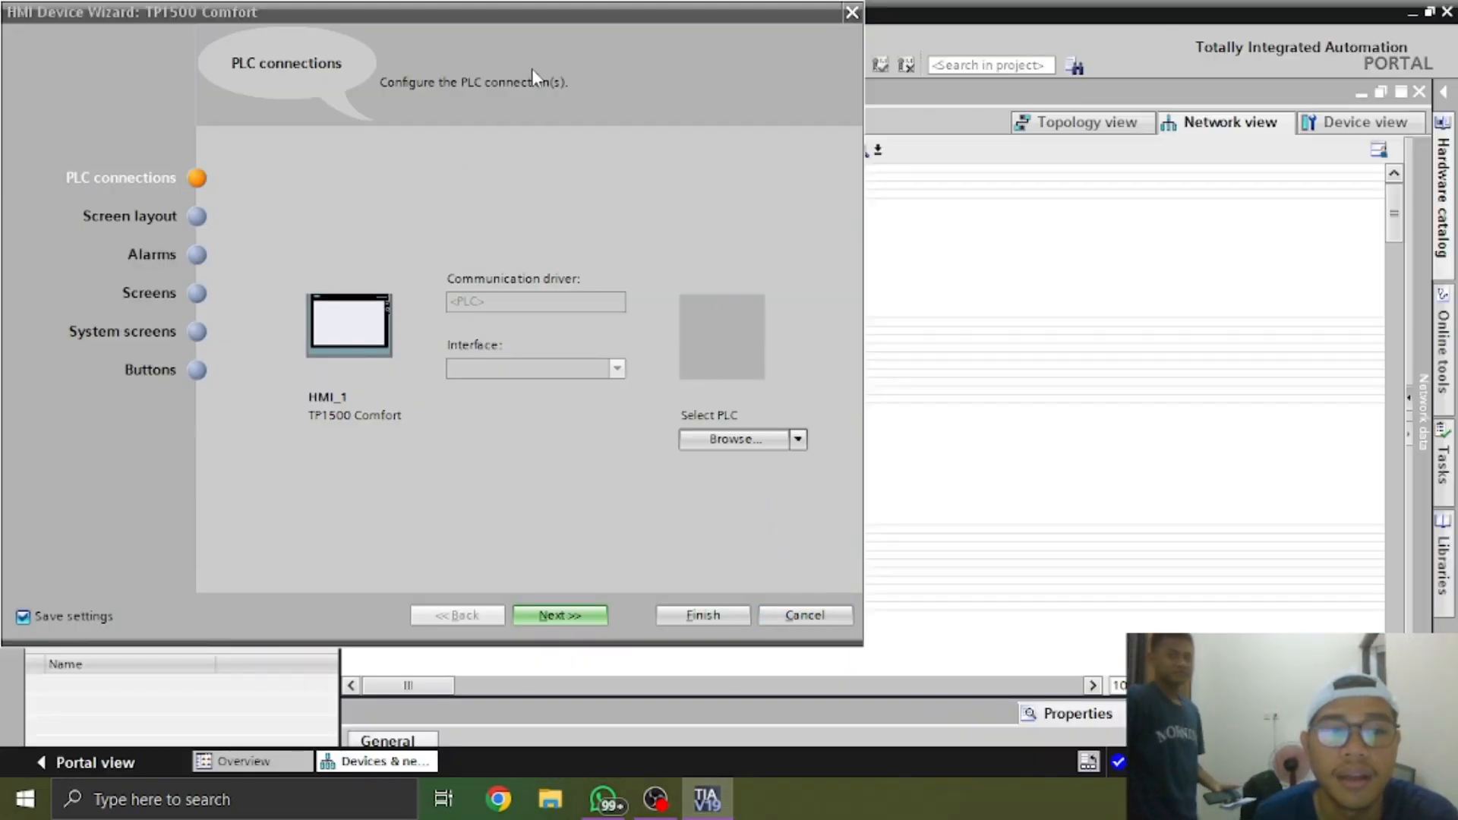
{"action": "left_click_drag", "start_coordinate": [561, 20], "coordinate": [811, 62]}
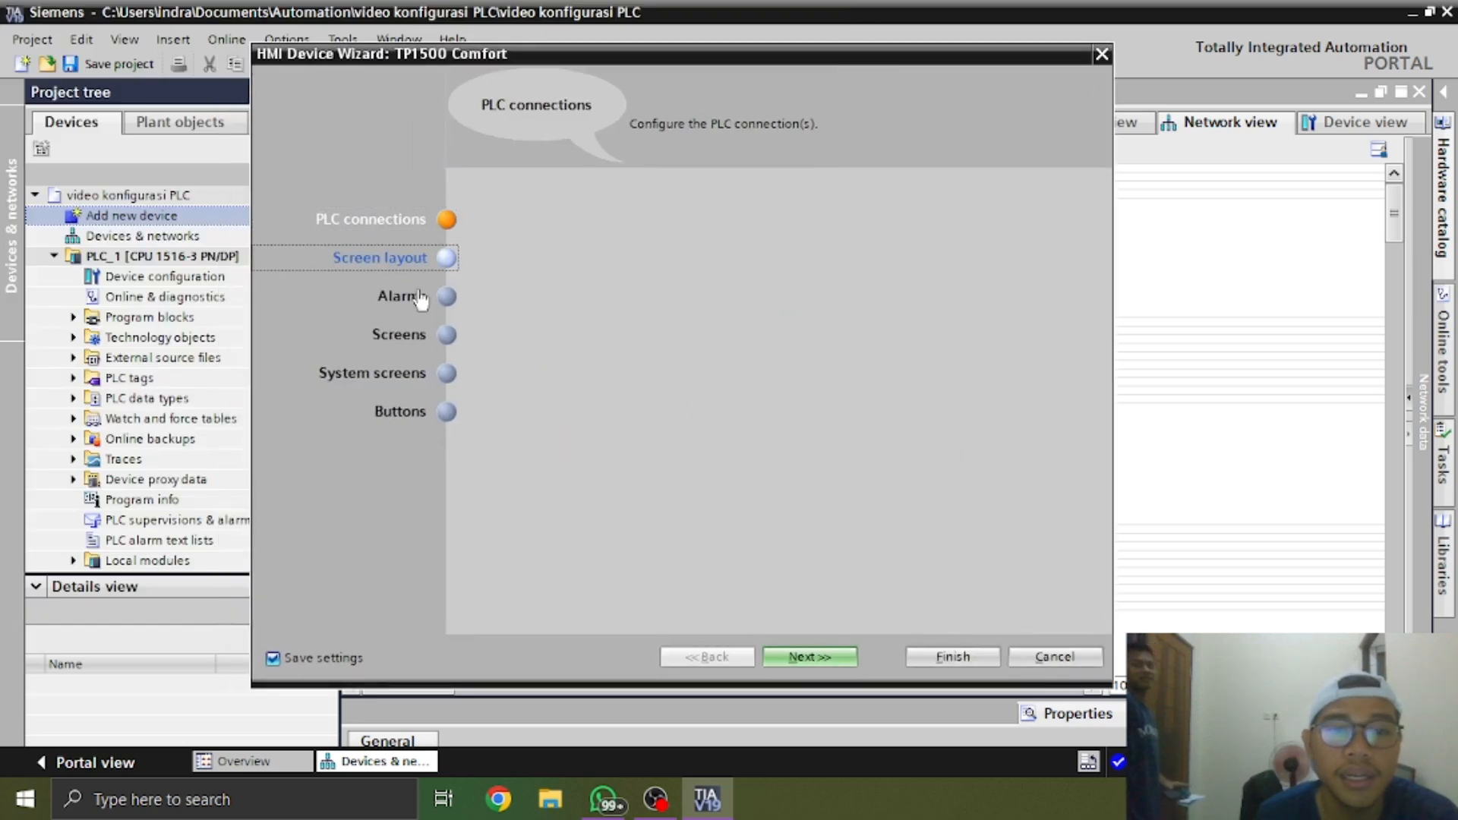
{"action": "left_click", "coordinate": [417, 262]}
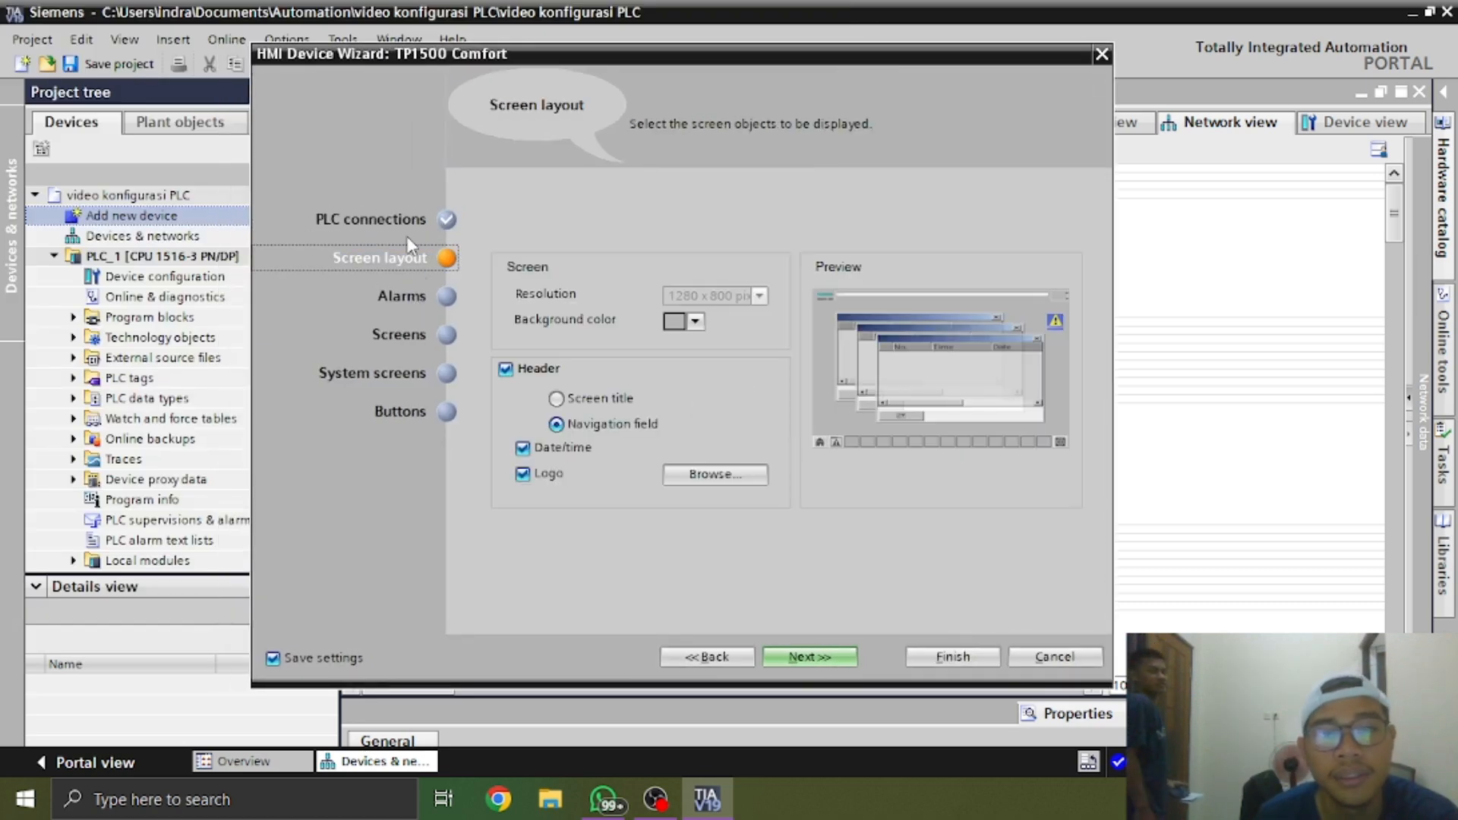
{"action": "left_click", "coordinate": [372, 219]}
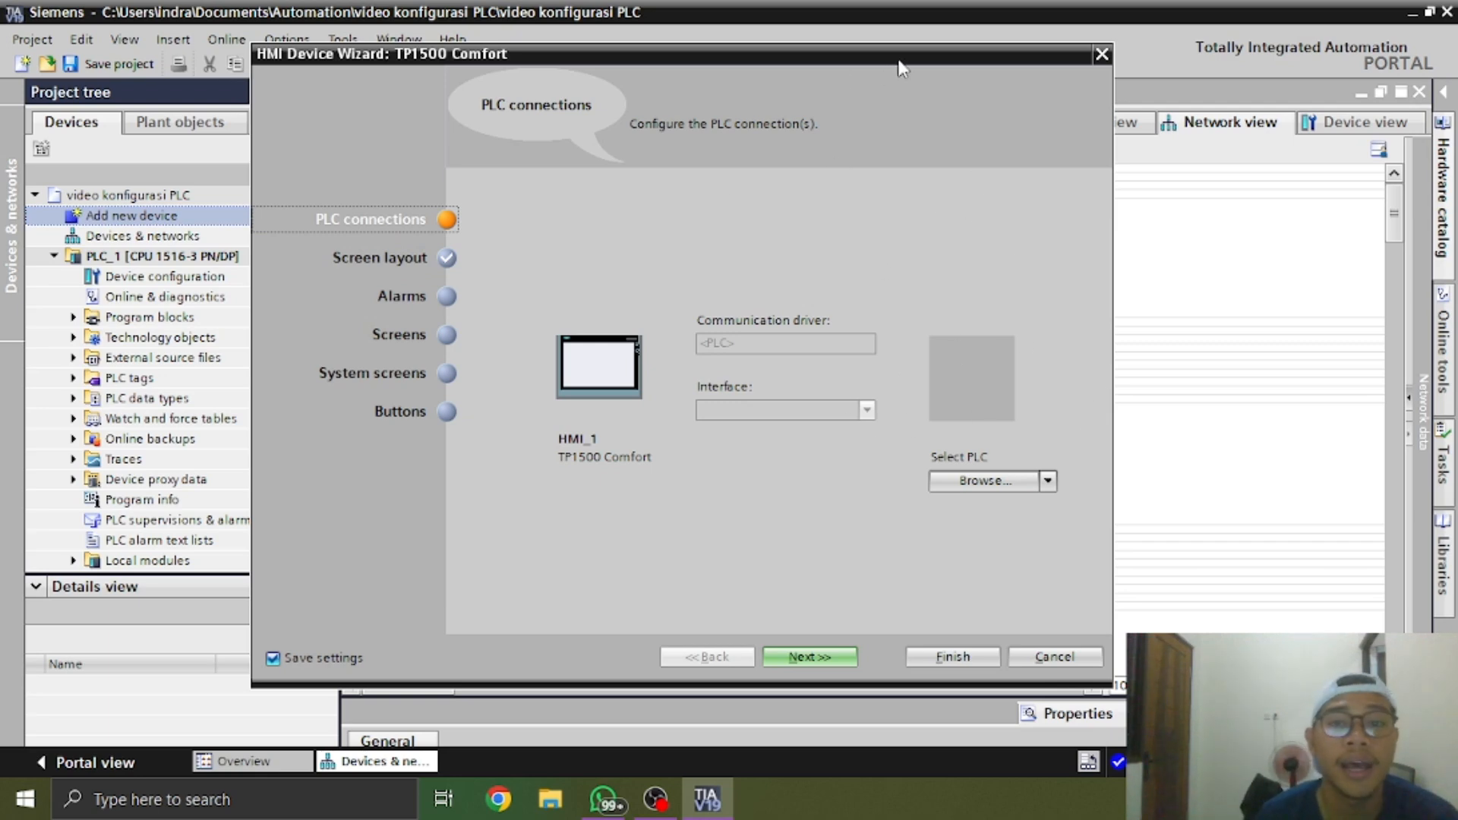
{"action": "left_click_drag", "start_coordinate": [901, 68], "coordinate": [777, 81]}
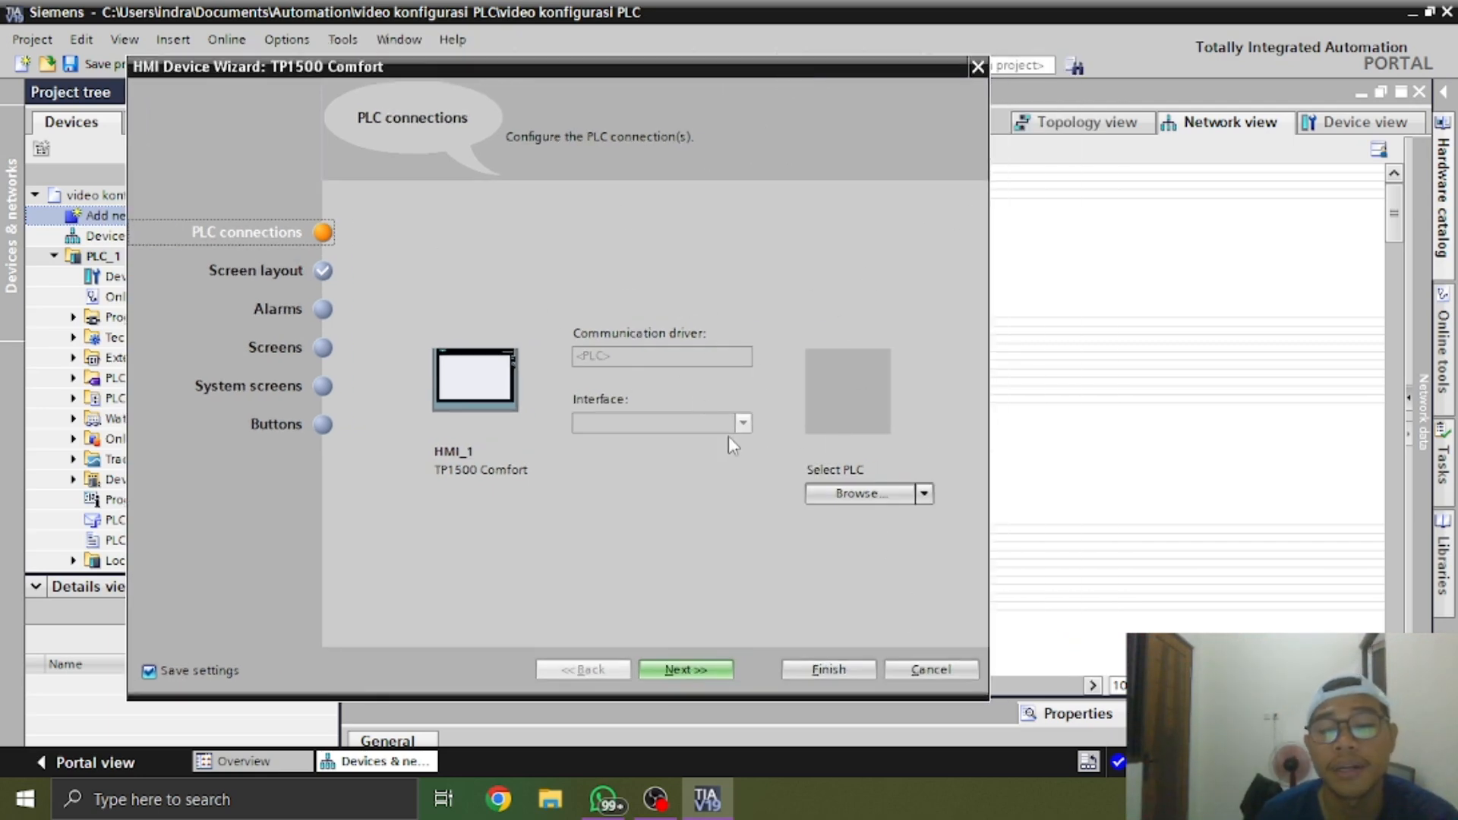
{"action": "left_click", "coordinate": [944, 665]}
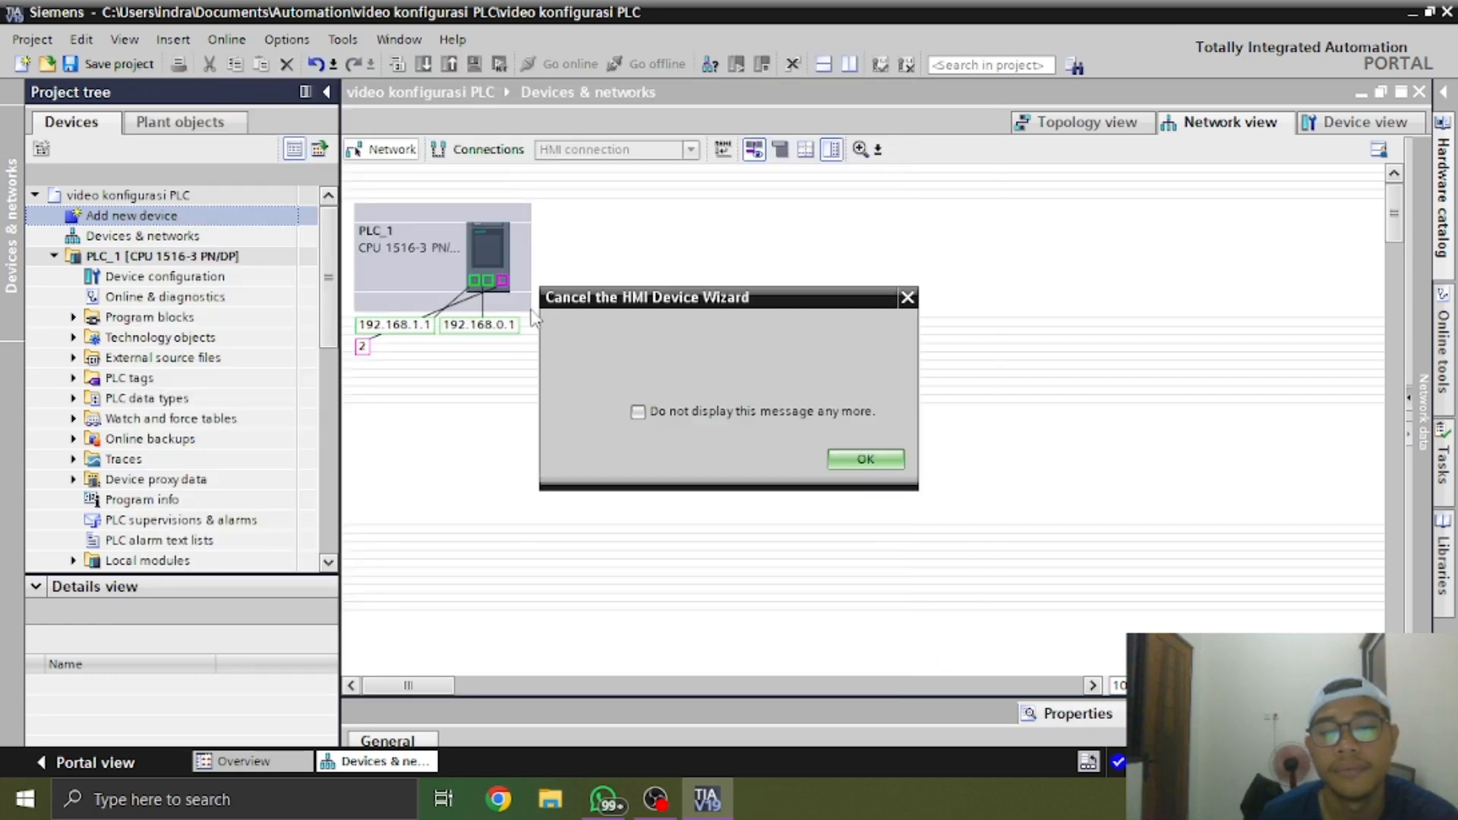
{"action": "left_click", "coordinate": [831, 453]}
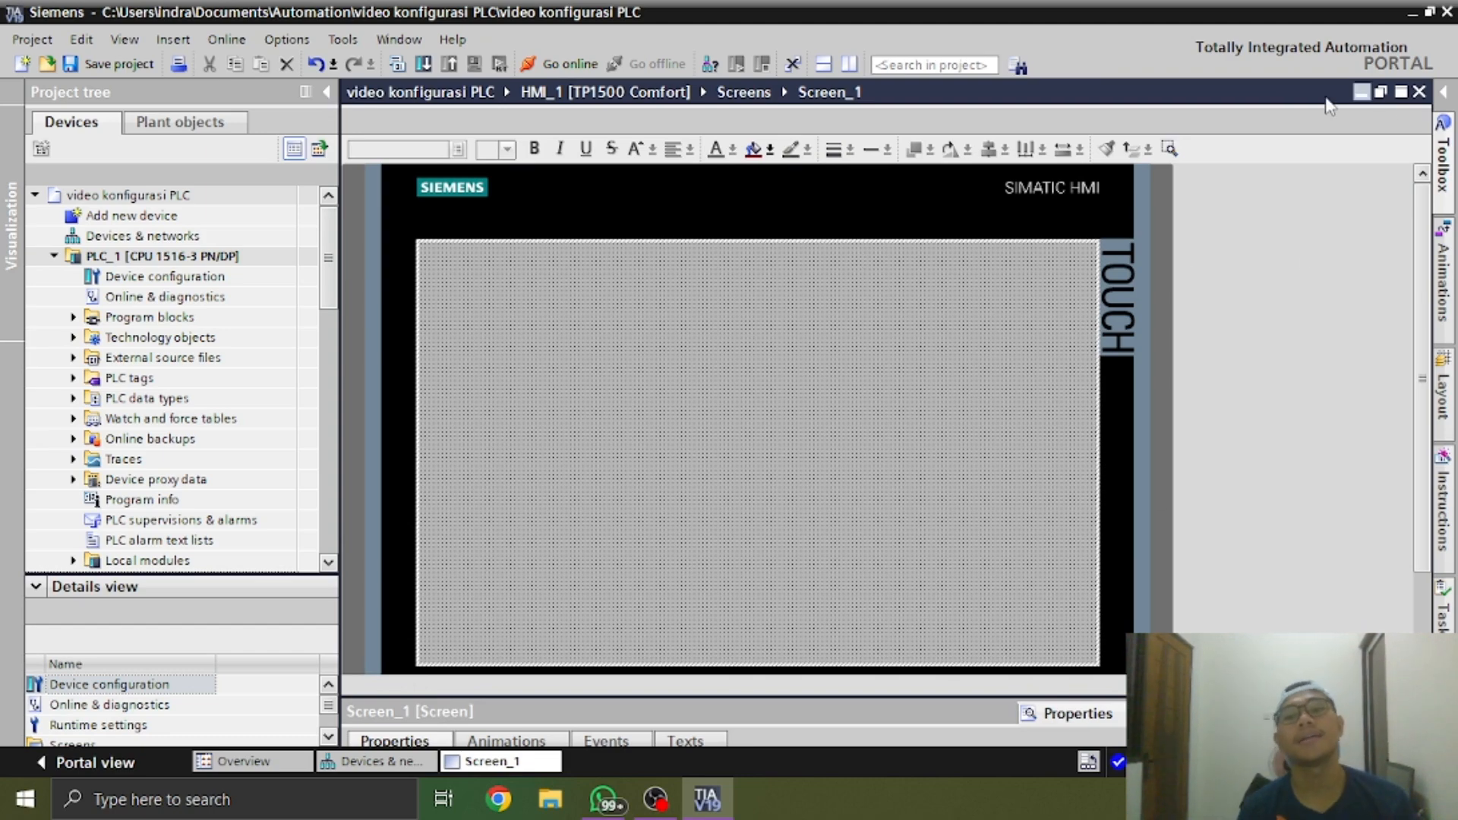
In the network view, connect HMI_1's 192.168.0.2 PROFINET port to PLC_1's 192.168.0.1 port
{"action": "scroll", "coordinate": [565, 424], "scroll_direction": "down", "scroll_amount": 1}
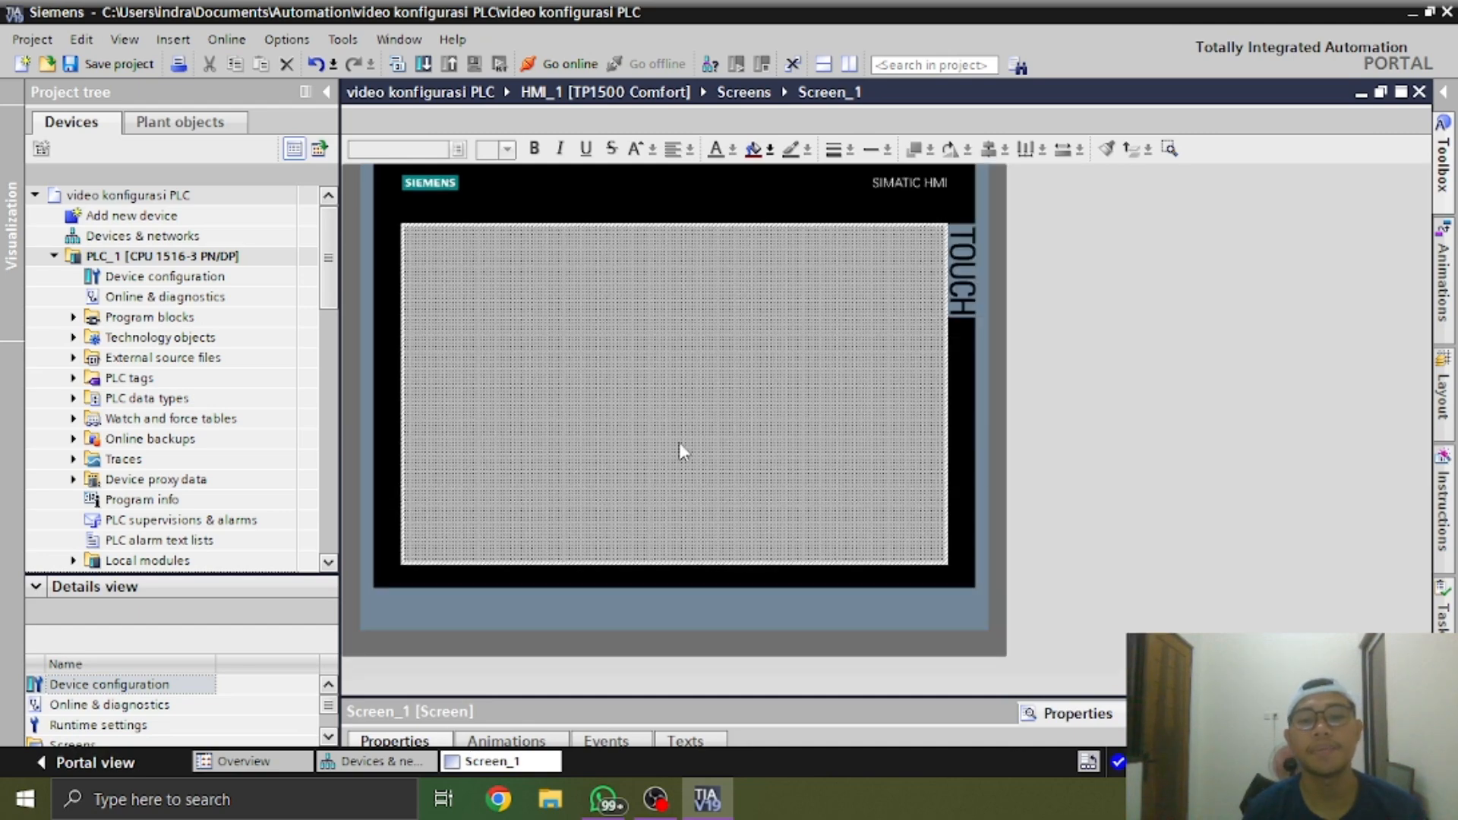
{"action": "left_click", "coordinate": [376, 761]}
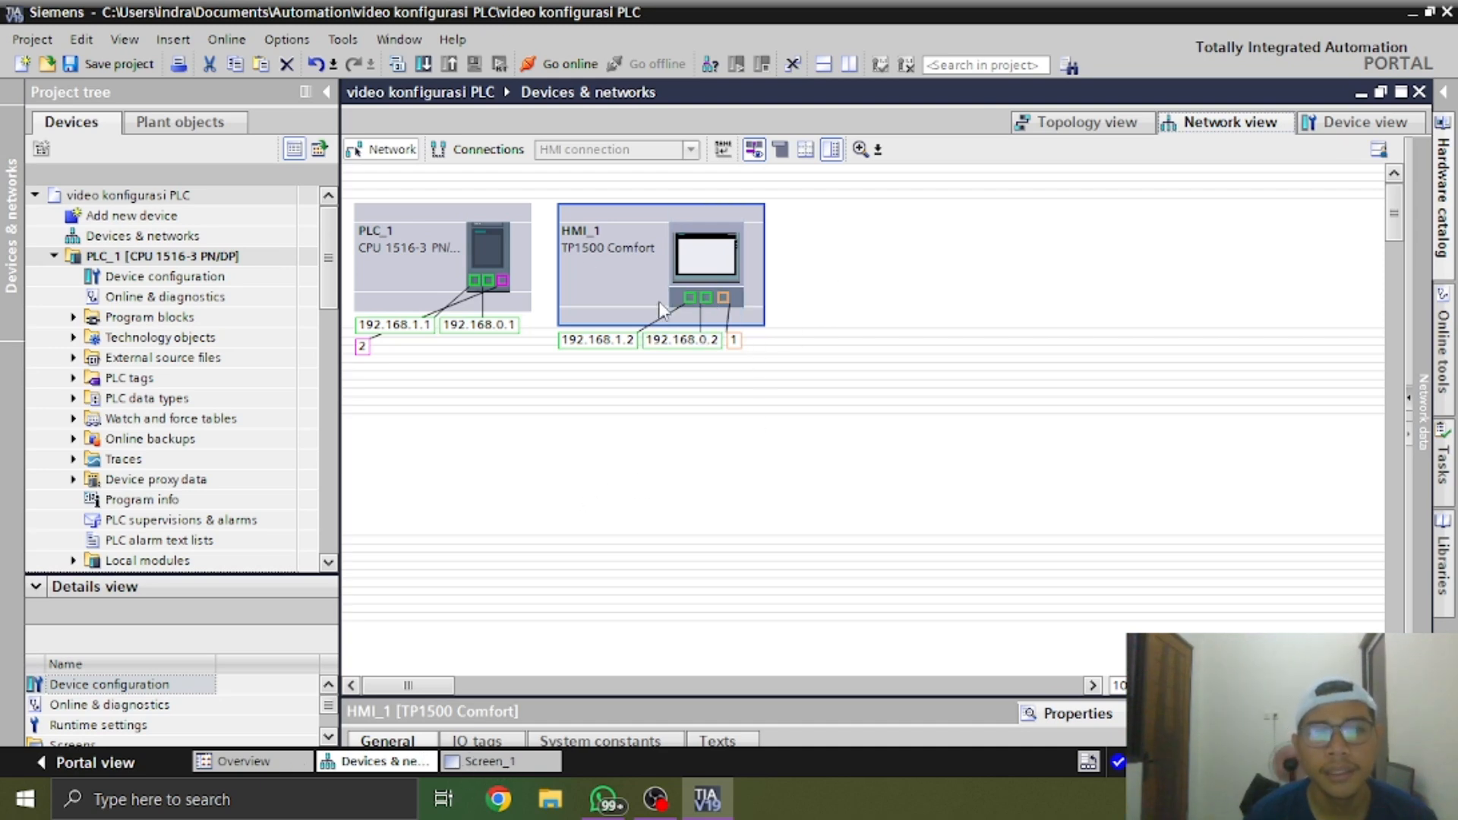
{"action": "left_click", "coordinate": [707, 299]}
{"action": "left_click_drag", "start_coordinate": [708, 298], "coordinate": [490, 287]}
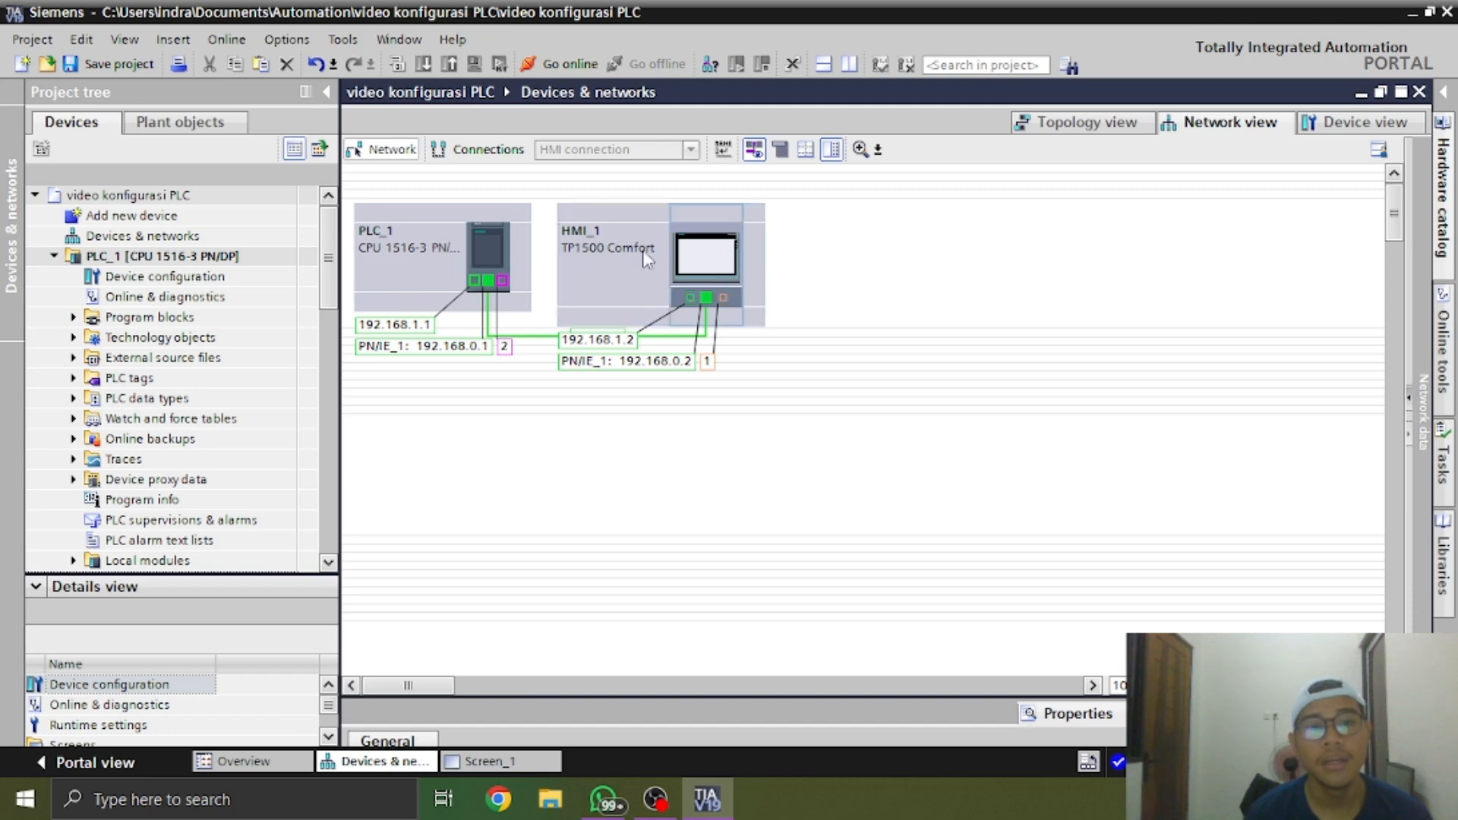
Add a 7" TP700 Comfort panel with article number 6AV2 124-0GC01-0AX0, version 14.0.1.0, skipping its device wizard
{"action": "left_click", "coordinate": [204, 220]}
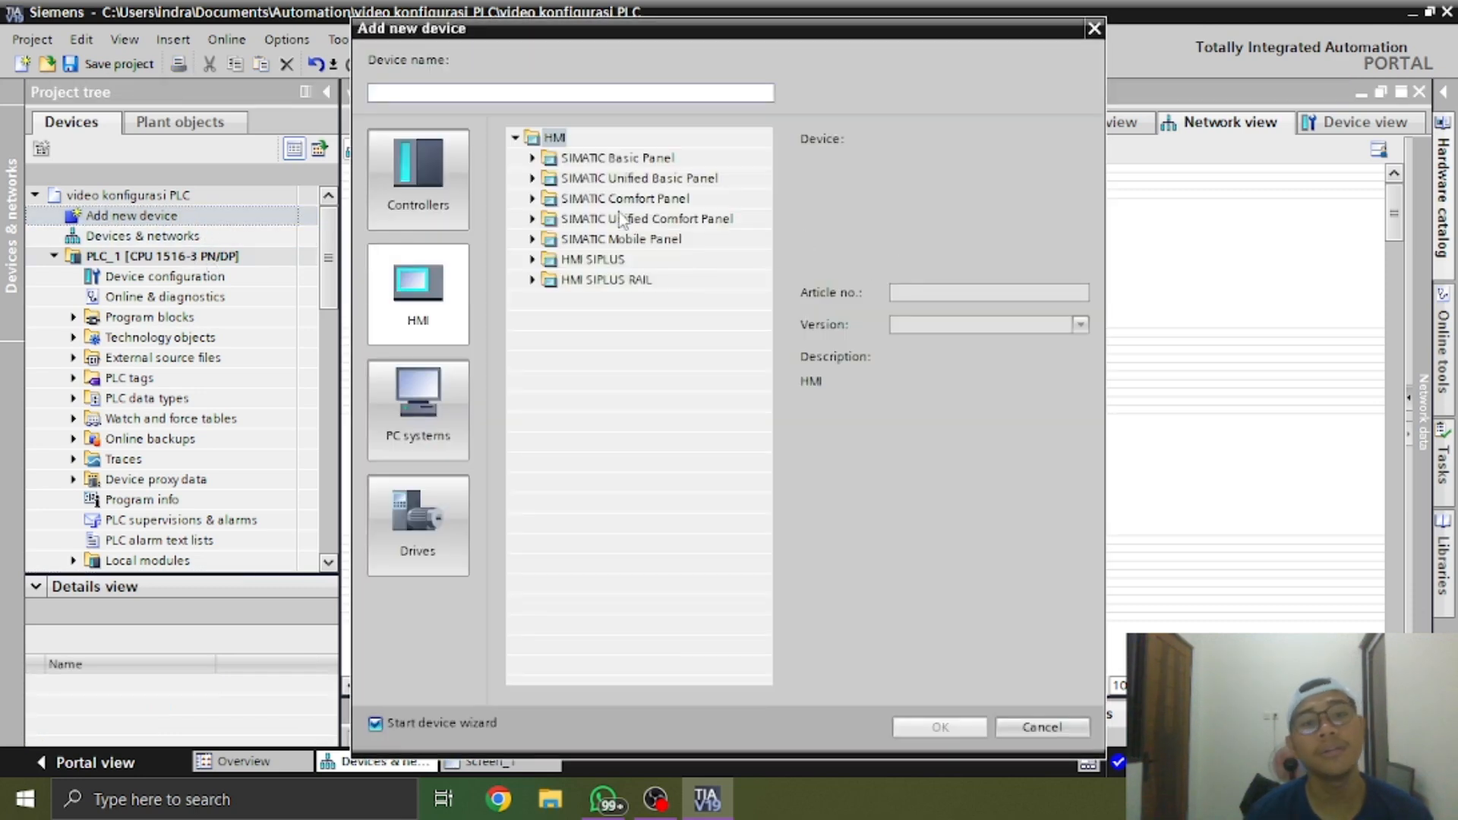
{"action": "left_click", "coordinate": [455, 313]}
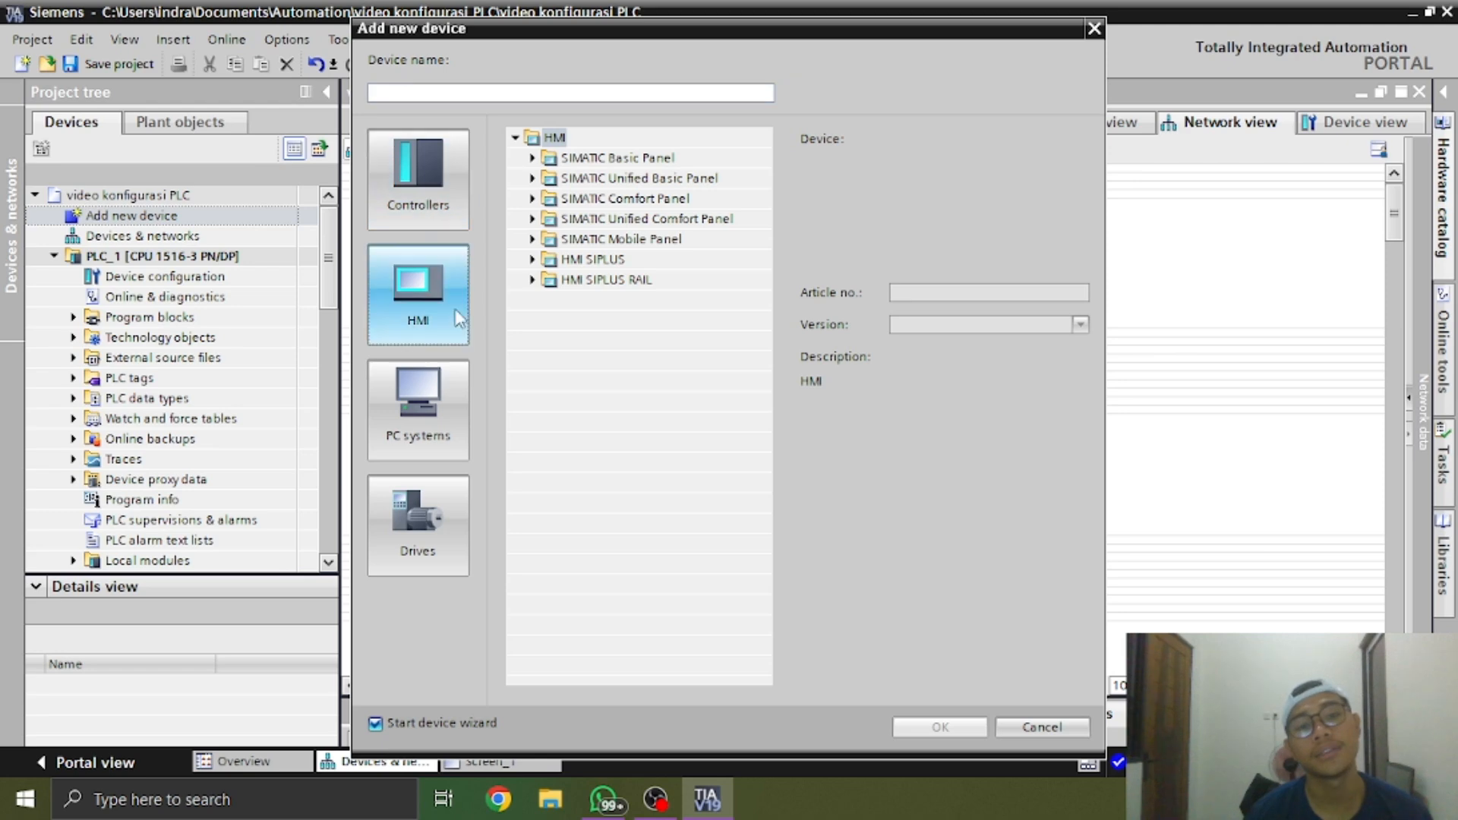
{"action": "left_click", "coordinate": [532, 198]}
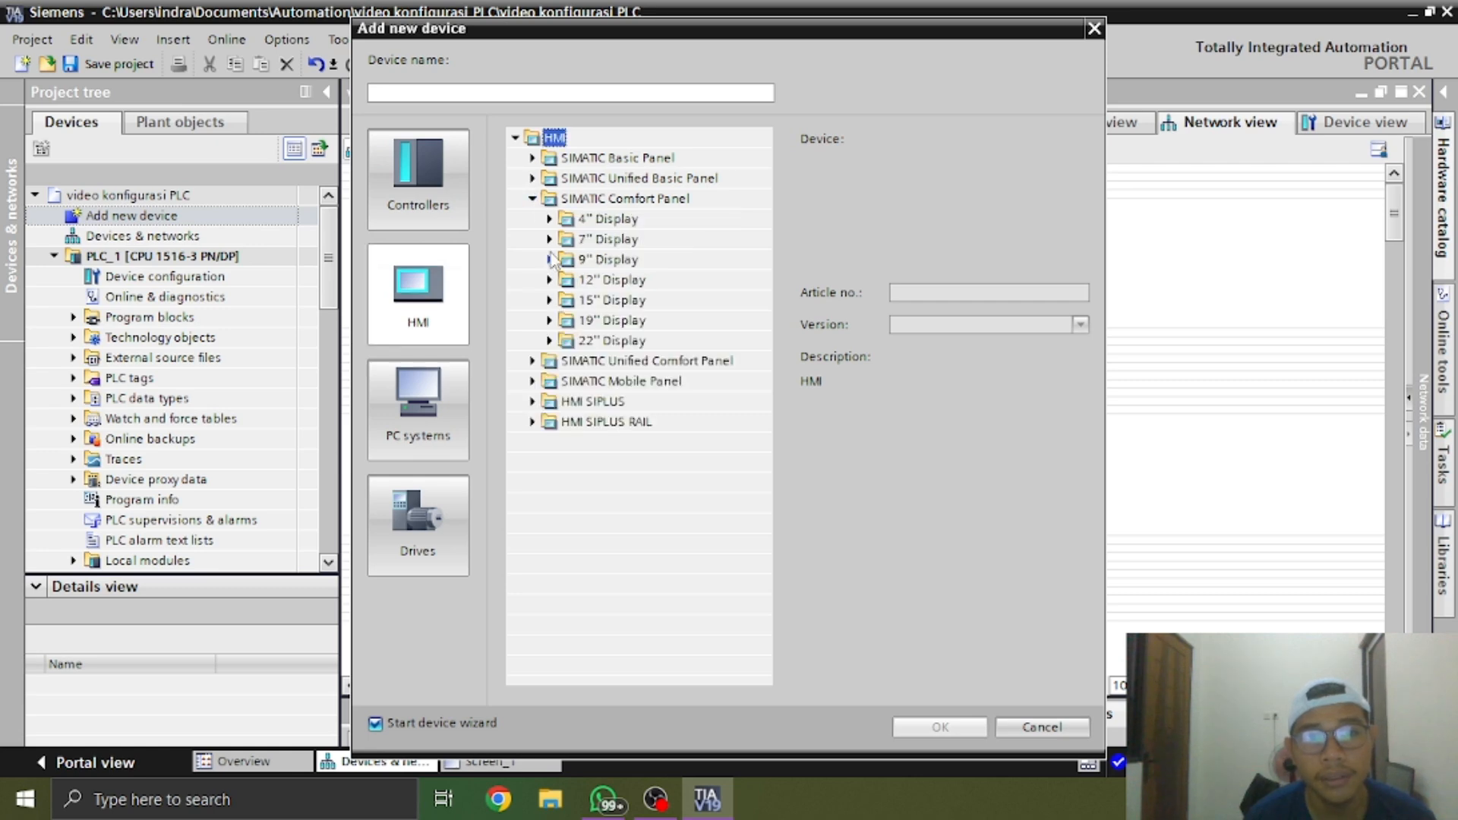
{"action": "left_click", "coordinate": [548, 239]}
{"action": "left_click", "coordinate": [567, 260]}
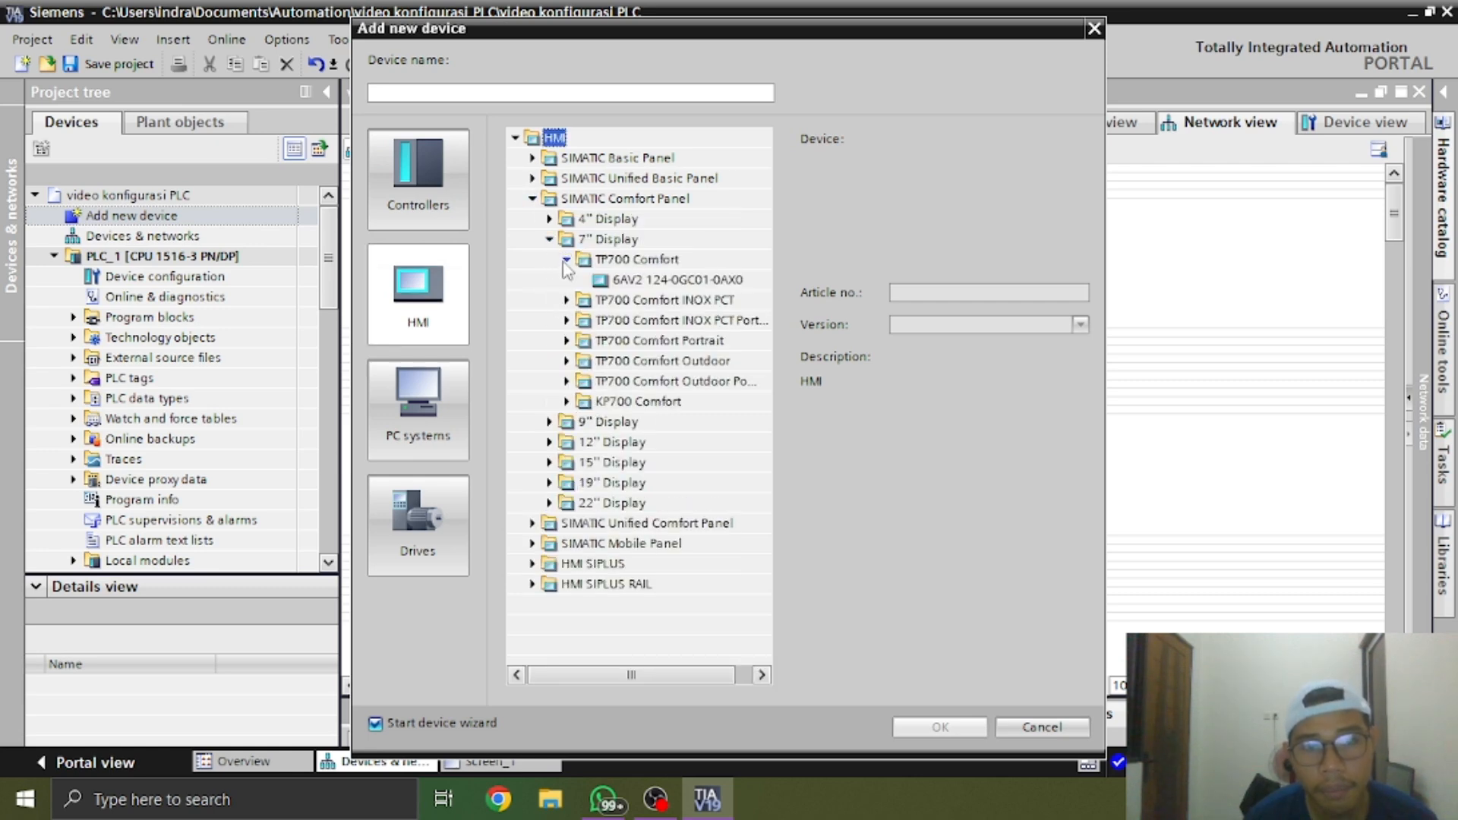
{"action": "left_click", "coordinate": [596, 280]}
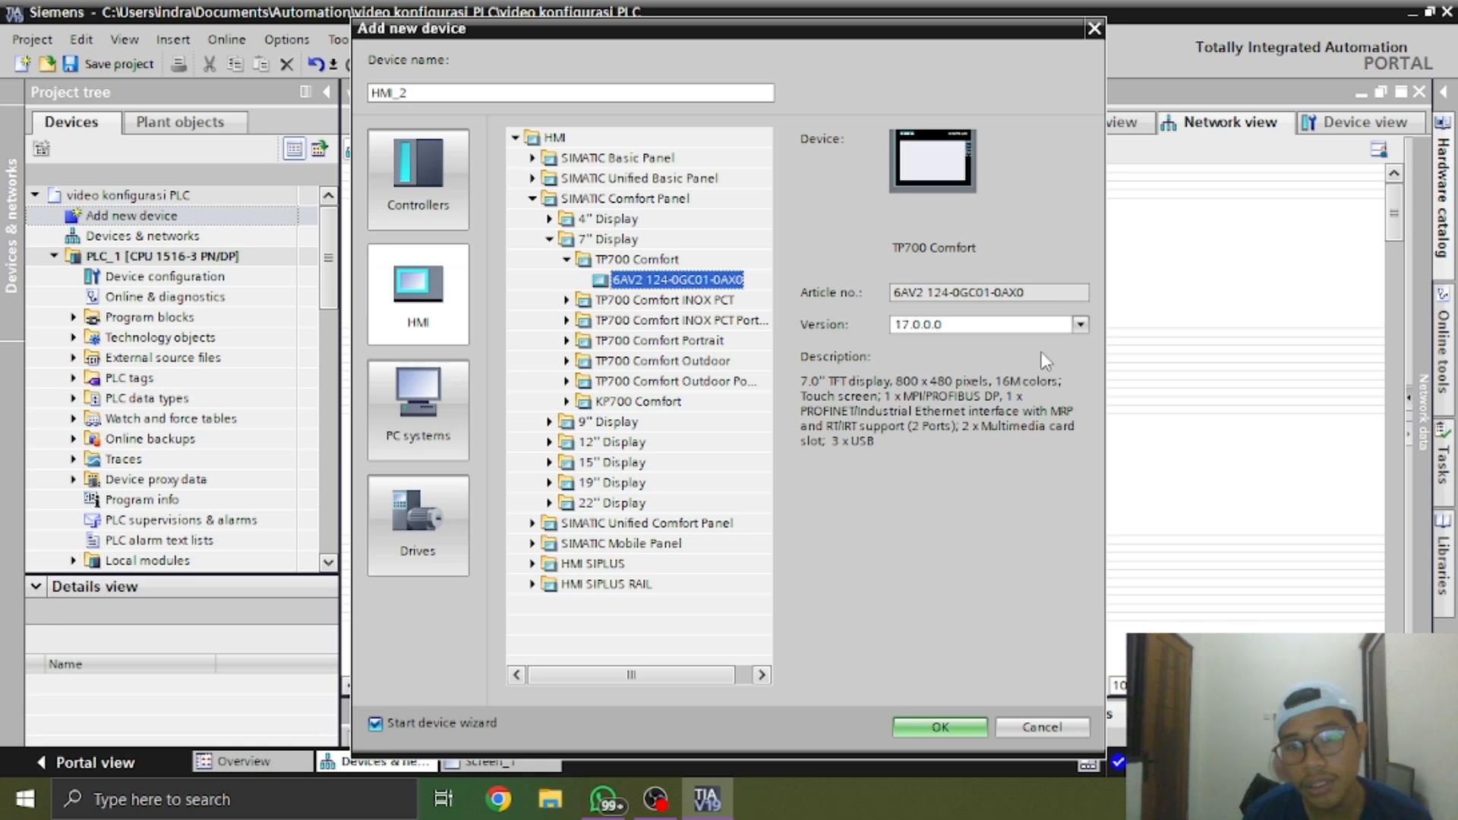
{"action": "left_click", "coordinate": [1049, 331]}
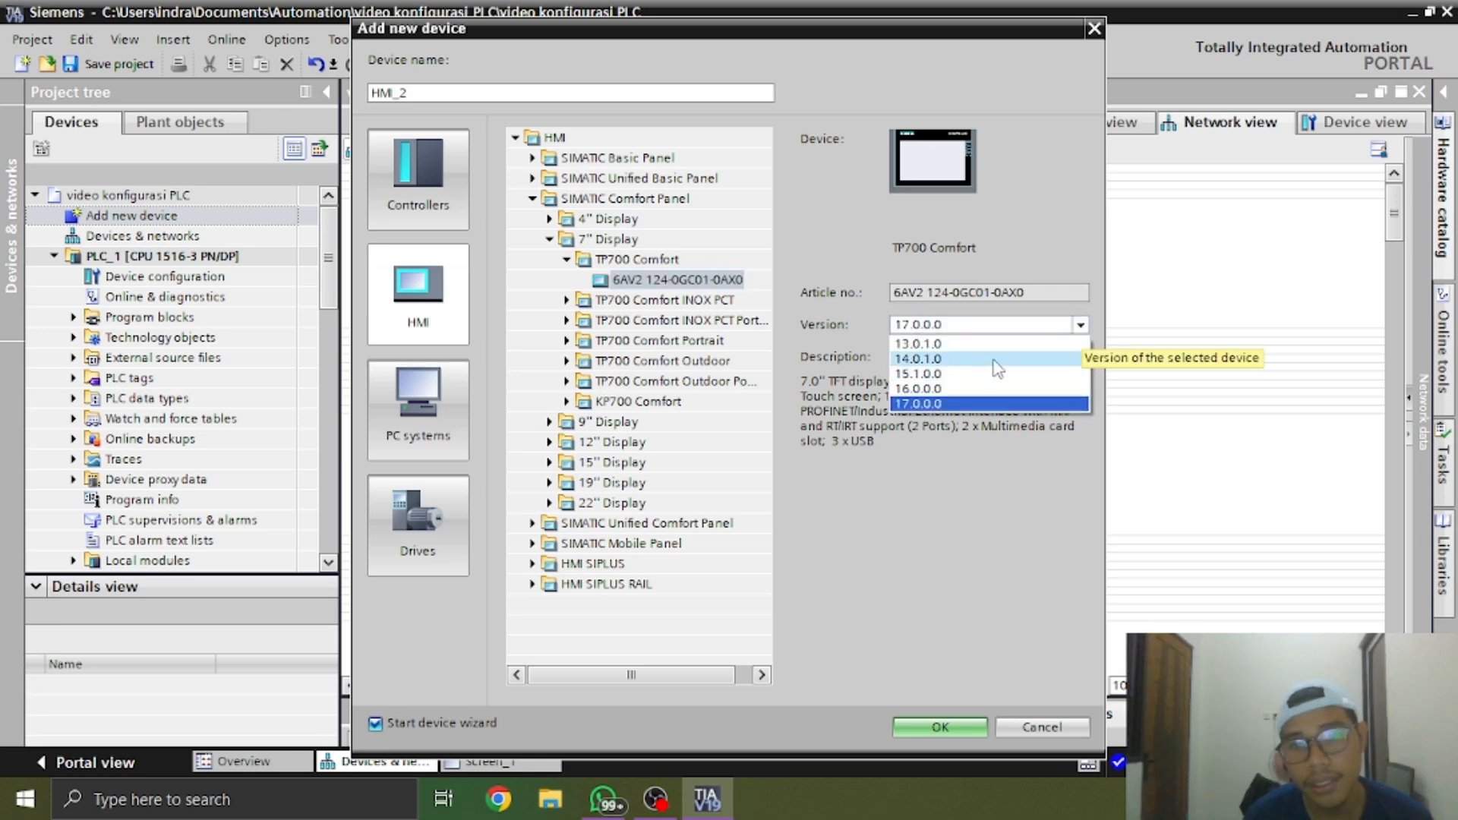
{"action": "left_click", "coordinate": [919, 358]}
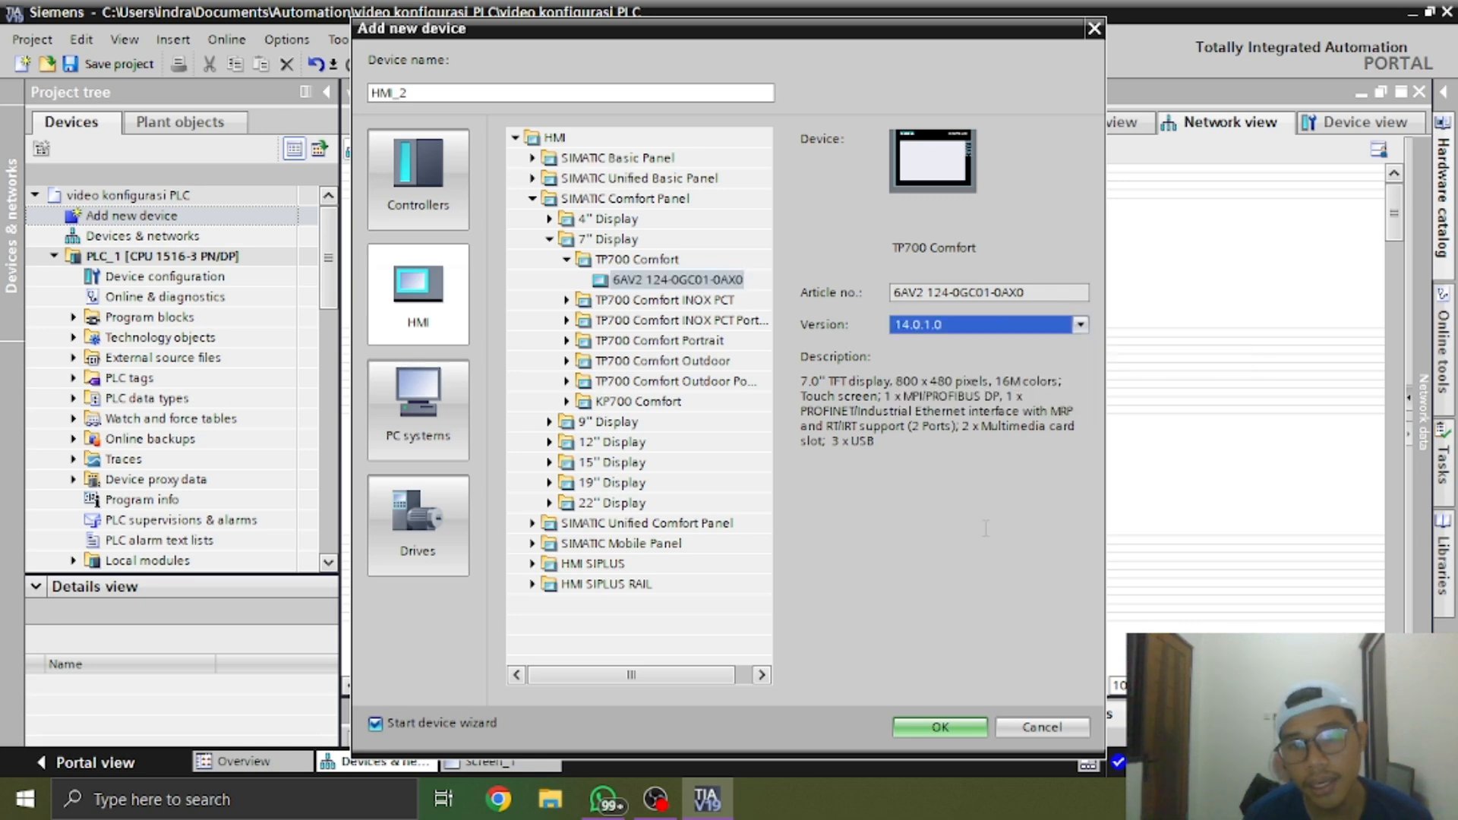
{"action": "left_click", "coordinate": [940, 728]}
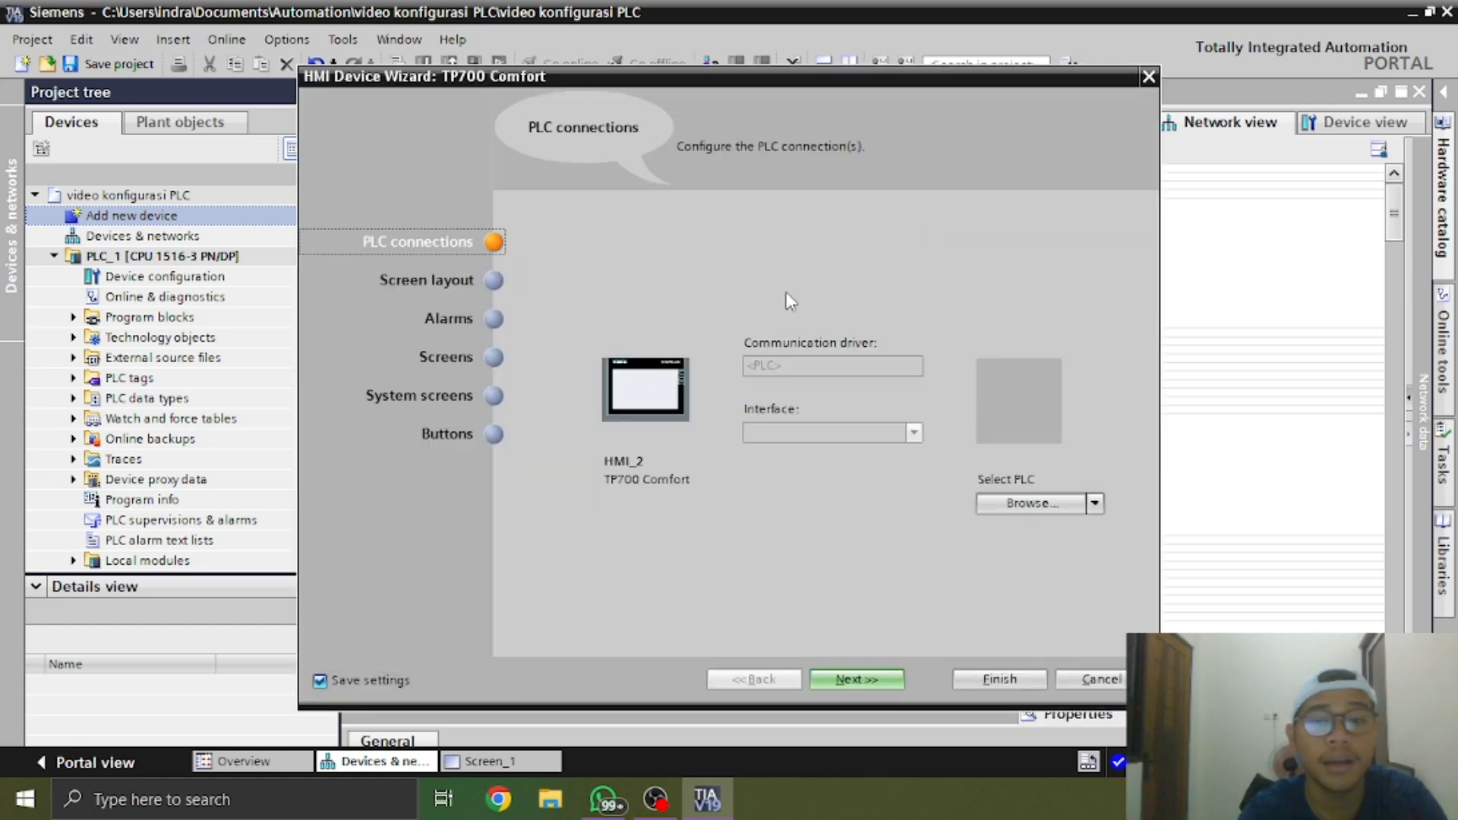
{"action": "left_click", "coordinate": [1097, 678]}
{"action": "left_click", "coordinate": [885, 460]}
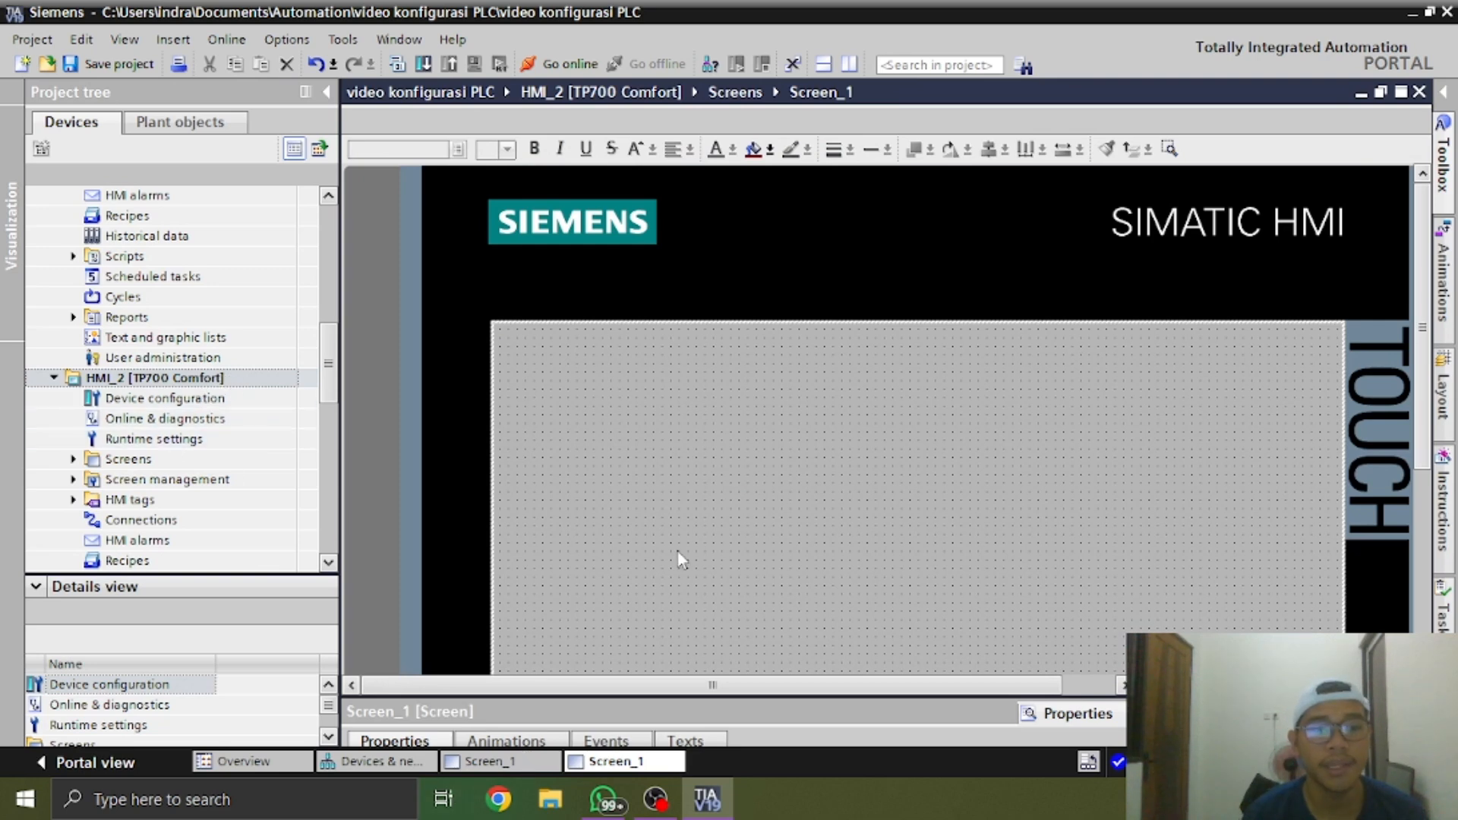
In the network view, connect HMI_2's PROFINET port to PLC_1's port on the PN/IE_1 subnet
{"action": "left_click", "coordinate": [377, 761]}
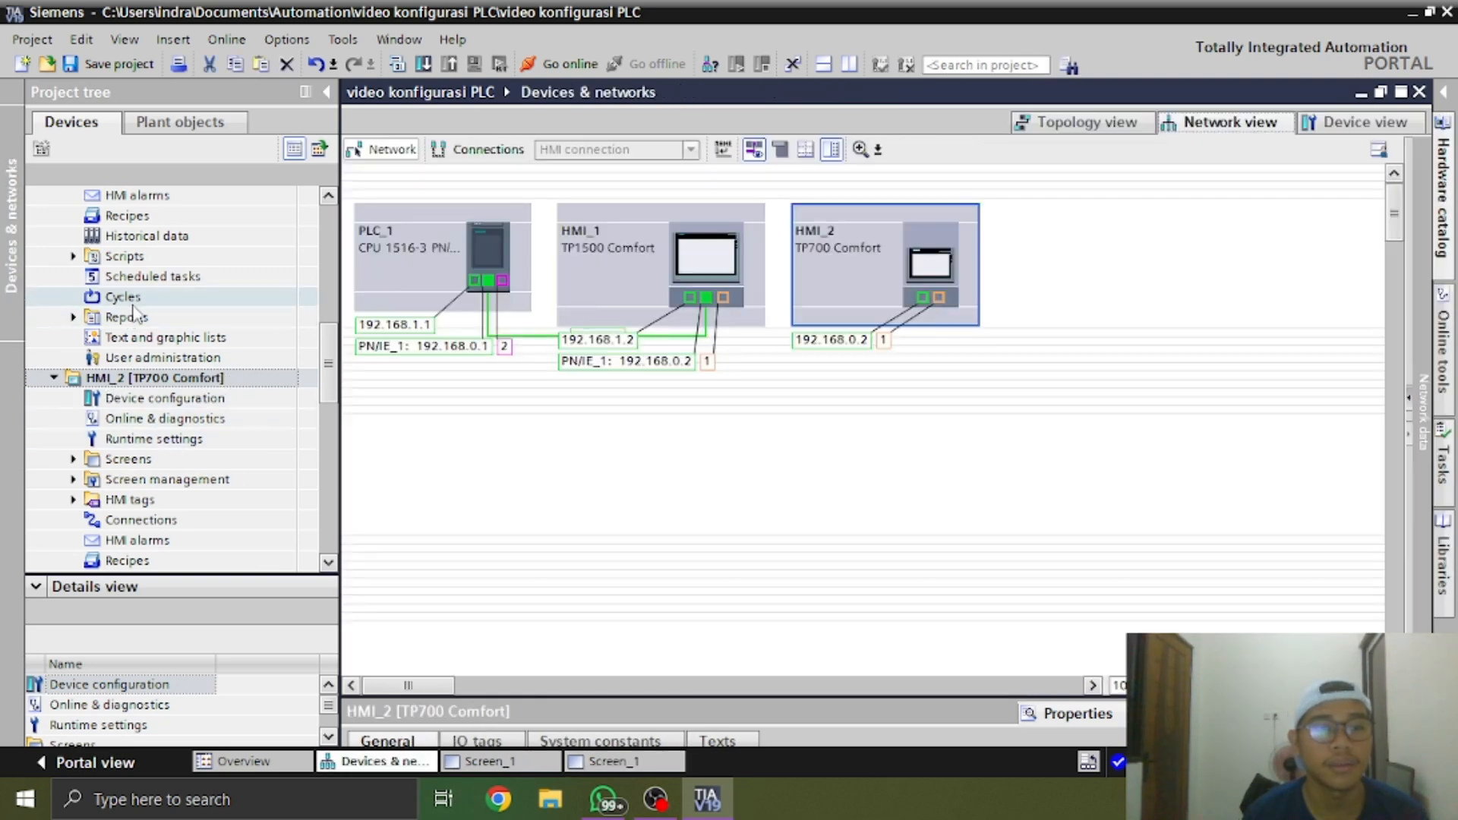
{"action": "scroll", "coordinate": [330, 326], "scroll_direction": "up", "scroll_amount": 4}
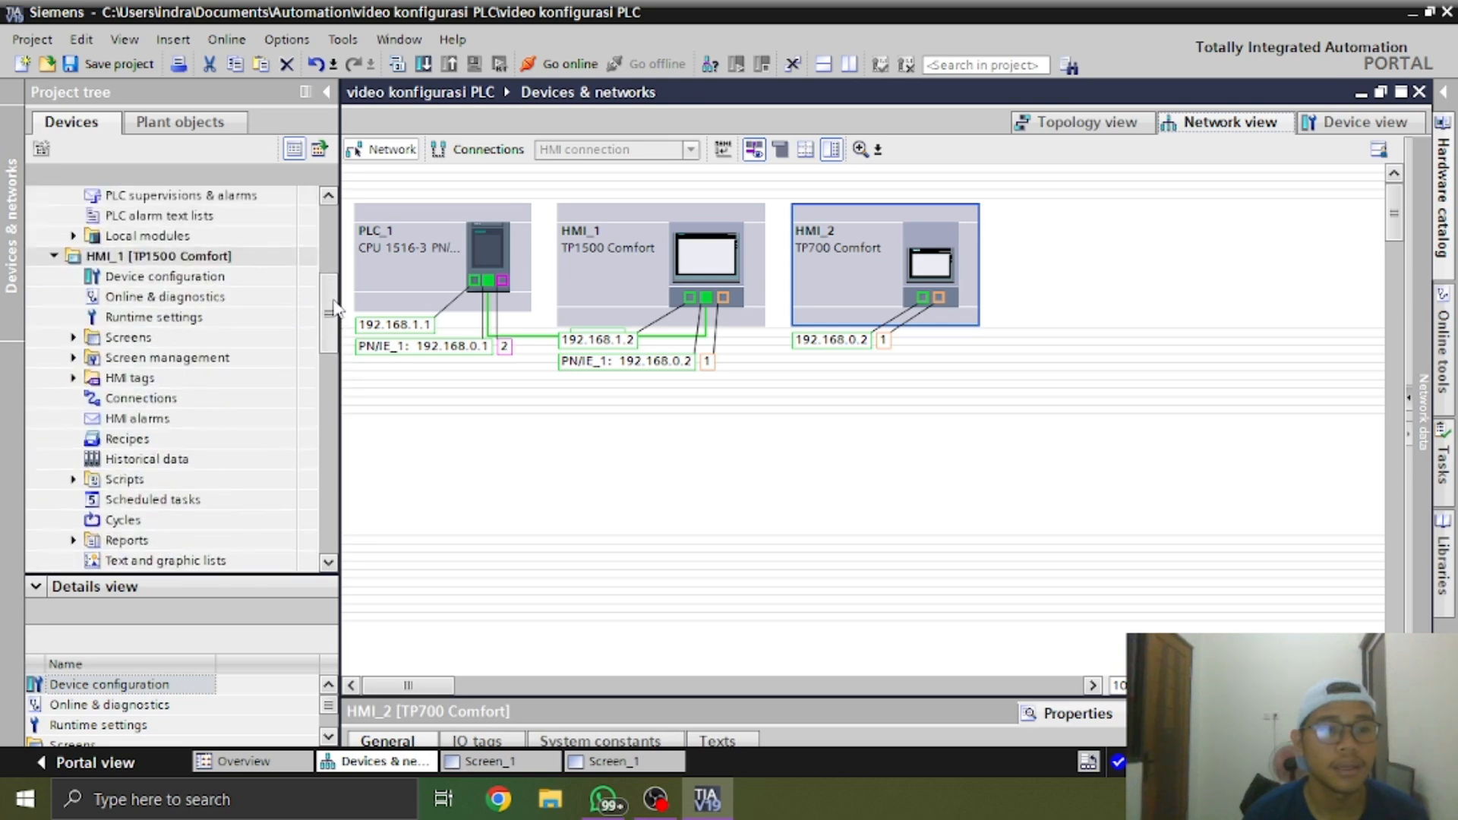
{"action": "scroll", "coordinate": [278, 368], "scroll_direction": "down", "scroll_amount": 4}
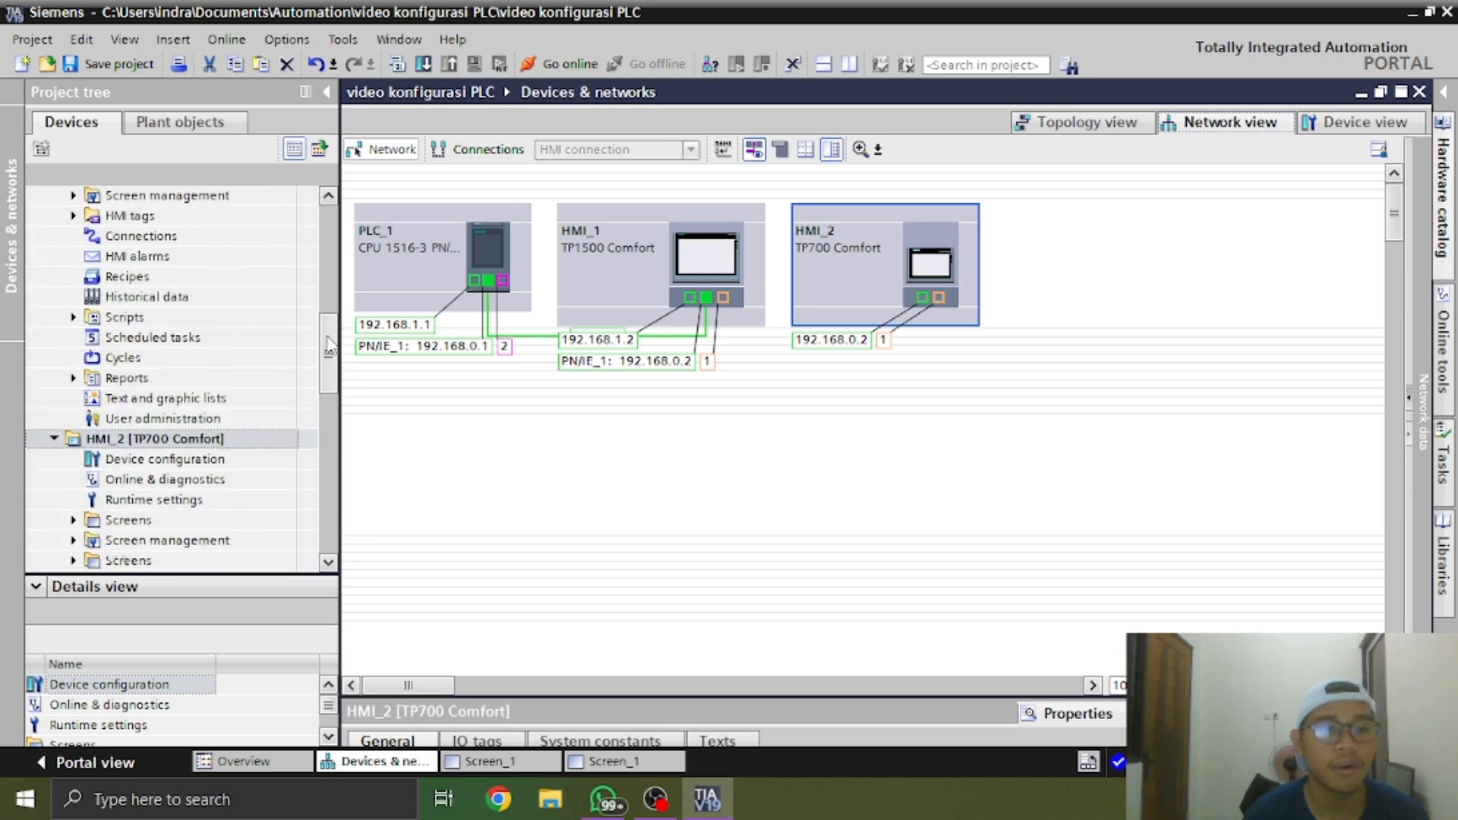
{"action": "scroll", "coordinate": [278, 368], "scroll_direction": "up", "scroll_amount": 10}
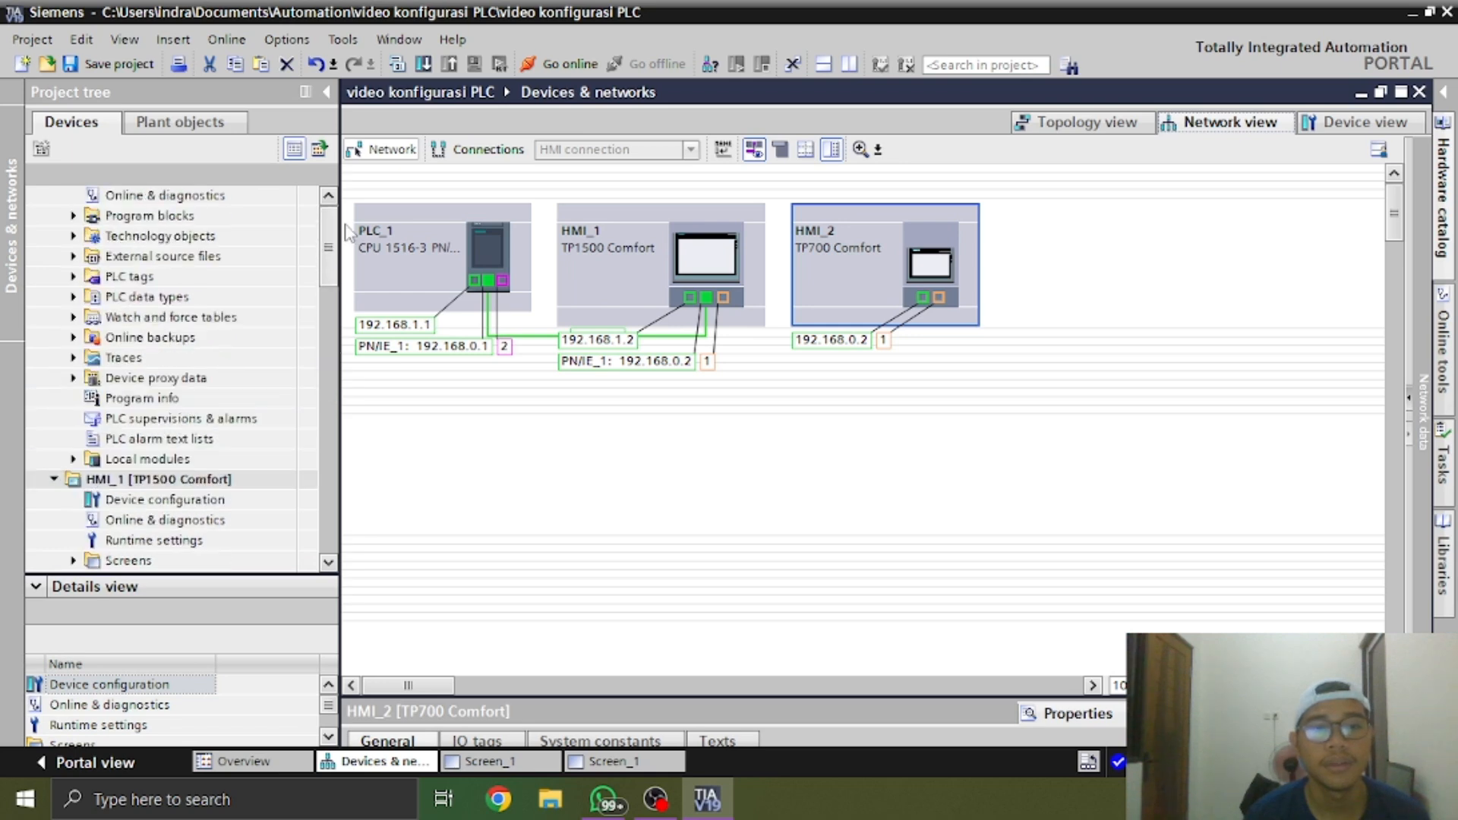
{"action": "left_click_drag", "start_coordinate": [919, 307], "coordinate": [495, 292]}
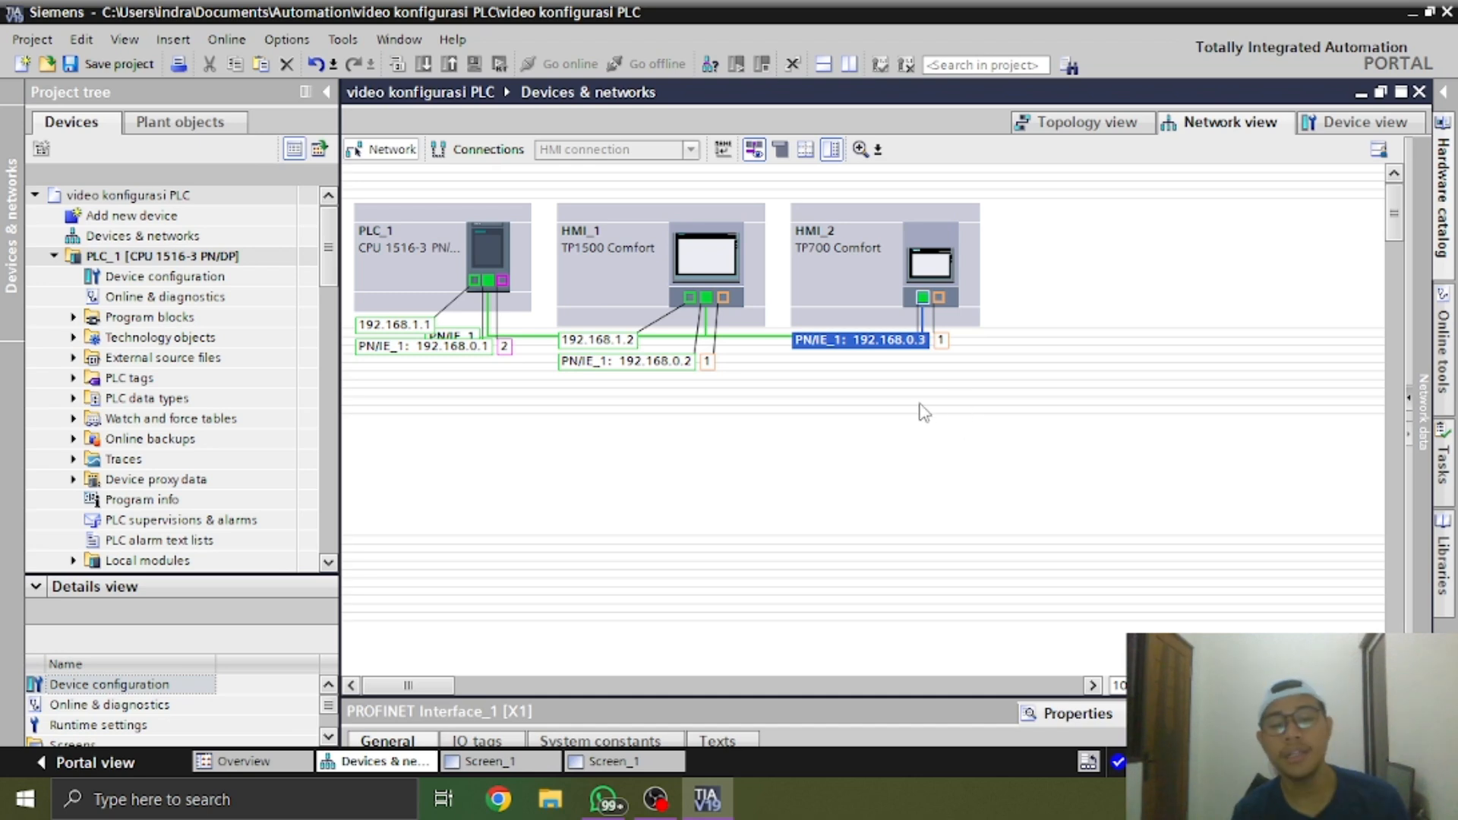
{"action": "left_click", "coordinate": [1081, 290]}
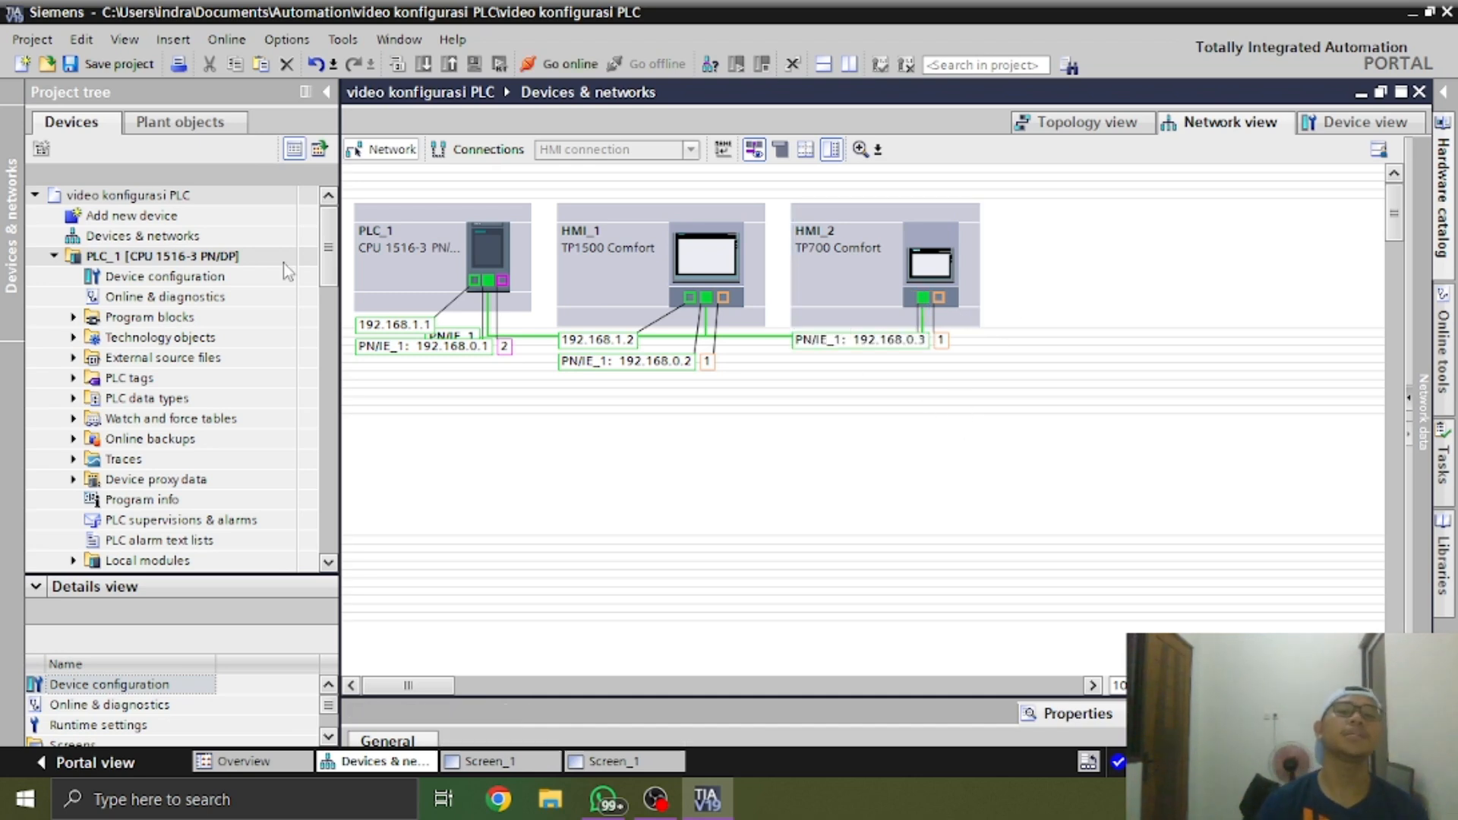
Add a SINAMICS G120 CU250S-2 PN Vector control unit, article number 6SL3246-0BA22-1FA0, firmware version 4.7.10, to the project
{"action": "double_click", "coordinate": [169, 217]}
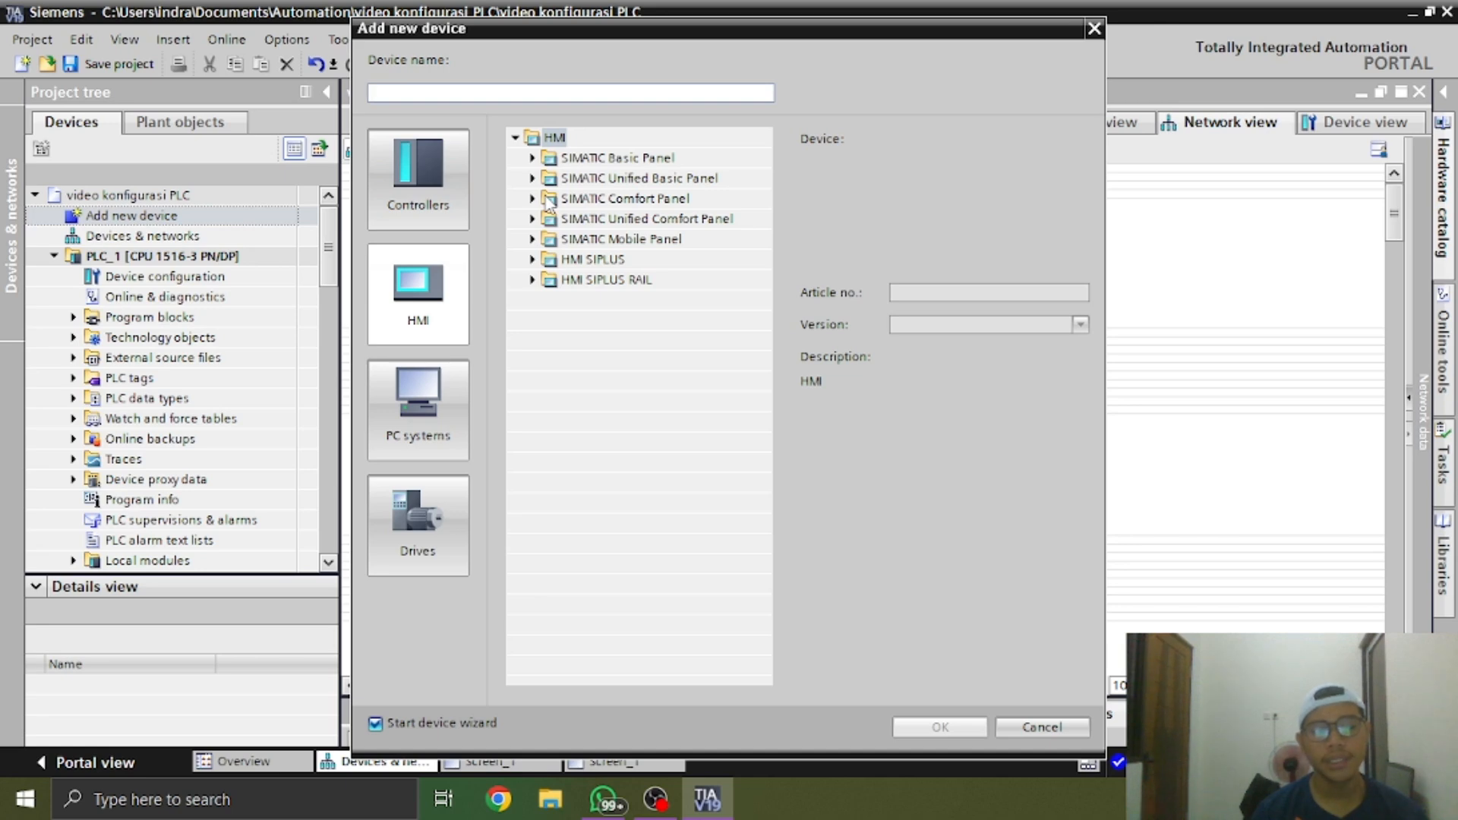
{"action": "left_click", "coordinate": [445, 513]}
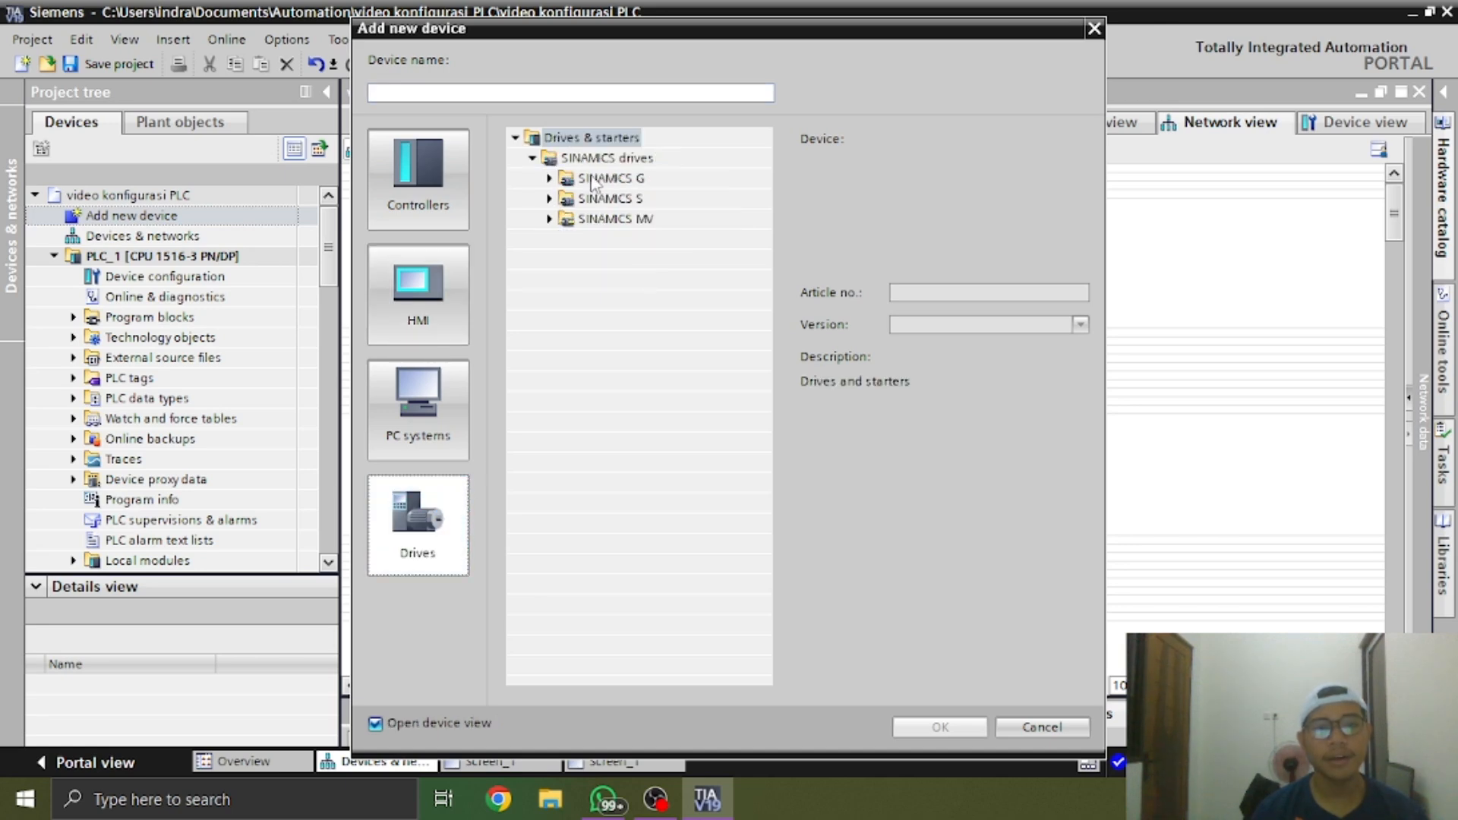
{"action": "left_click", "coordinate": [549, 180]}
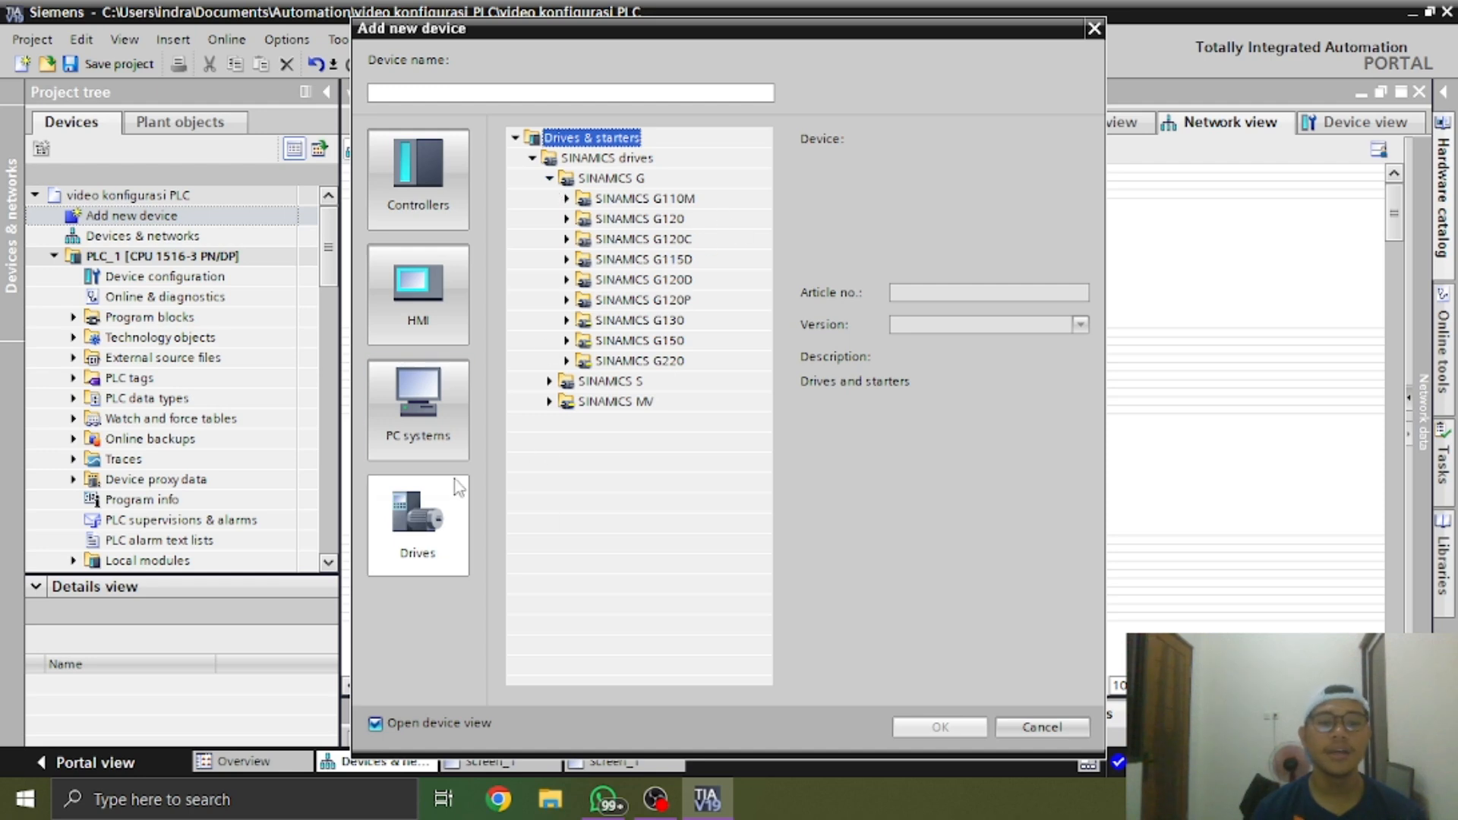
{"action": "left_click", "coordinate": [567, 220]}
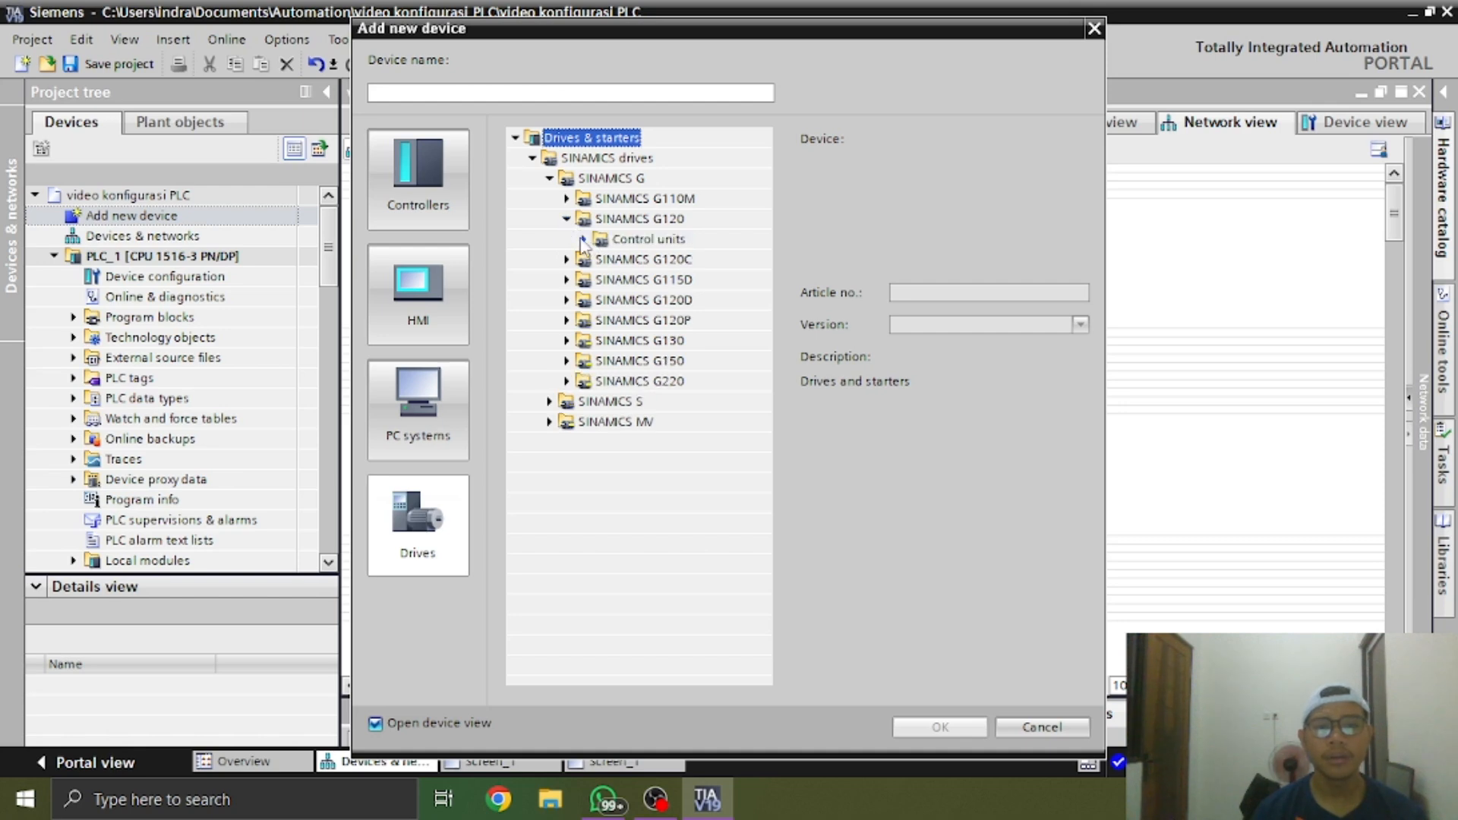
{"action": "left_click", "coordinate": [584, 239]}
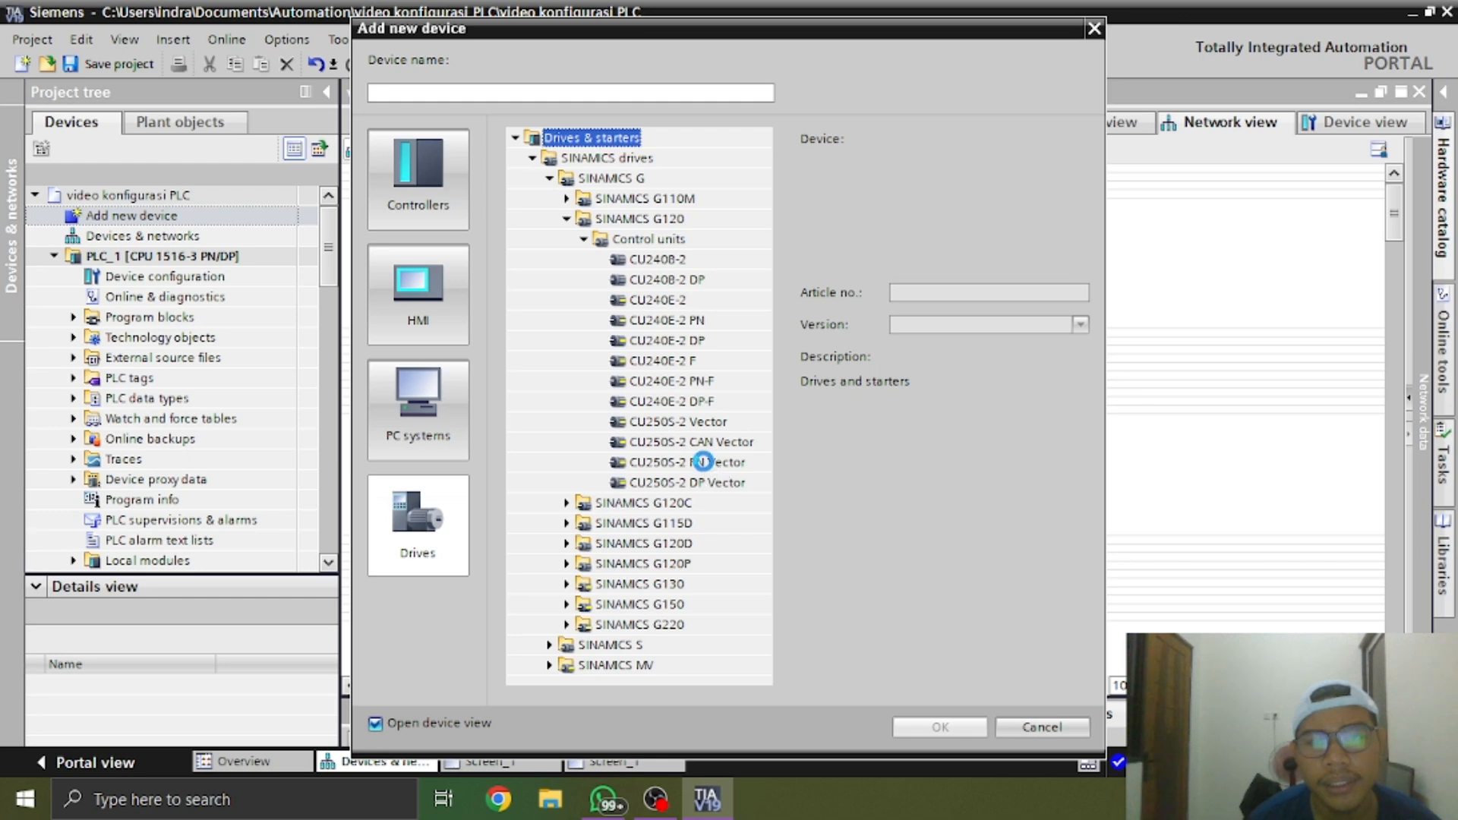
{"action": "left_click", "coordinate": [702, 462]}
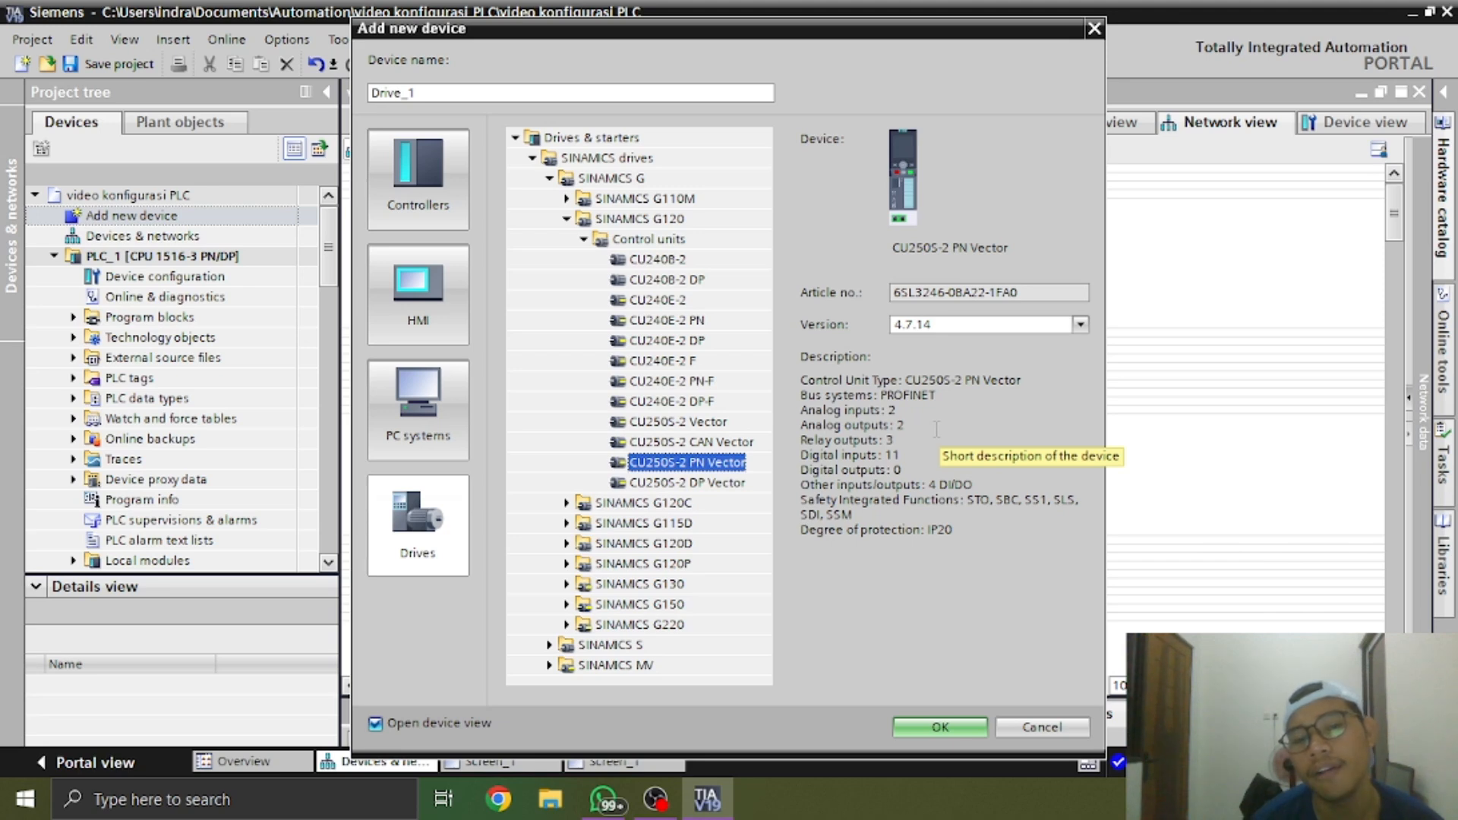
{"action": "left_click", "coordinate": [1077, 325]}
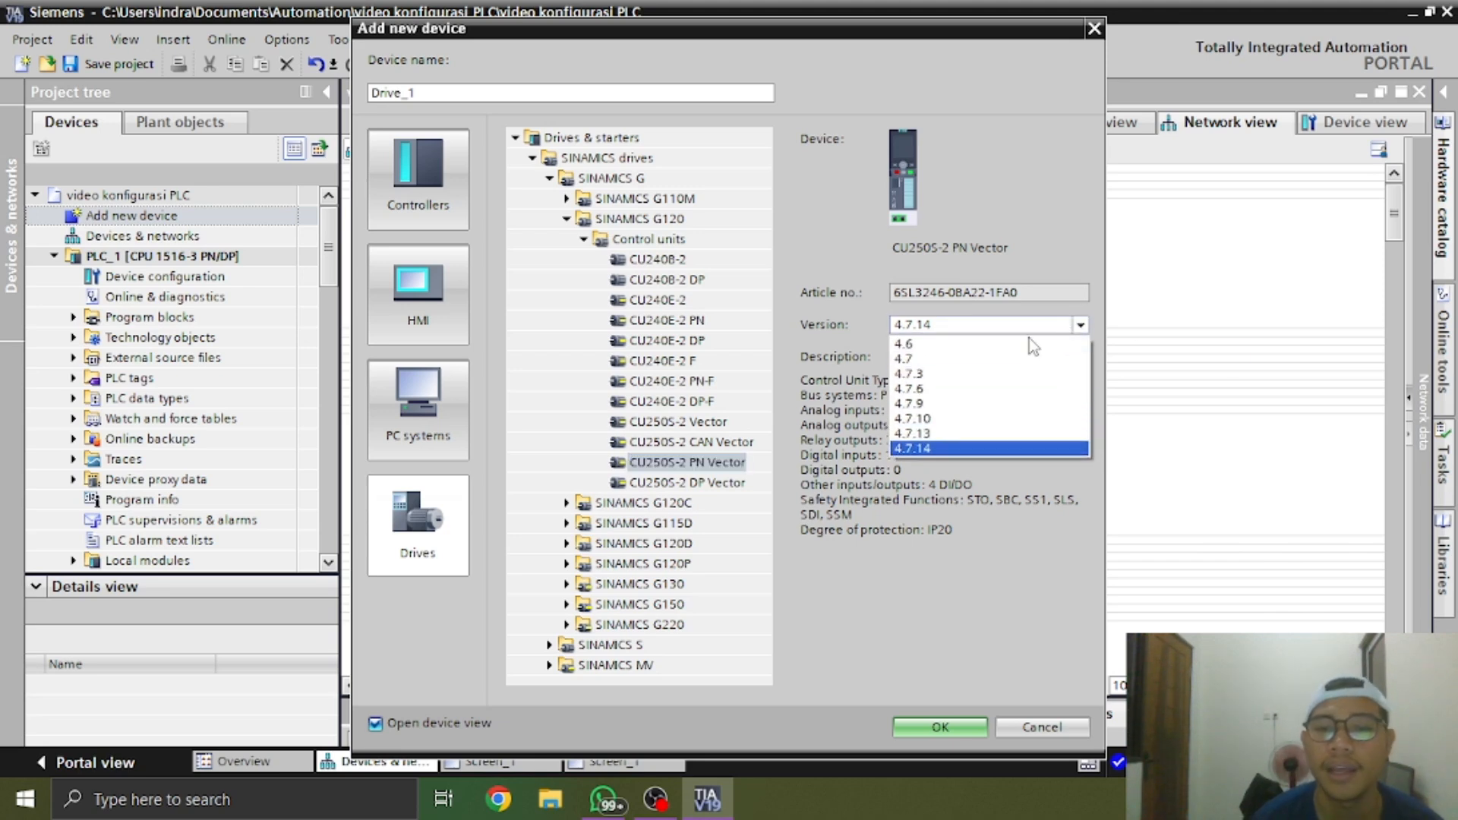
{"action": "left_click", "coordinate": [949, 420]}
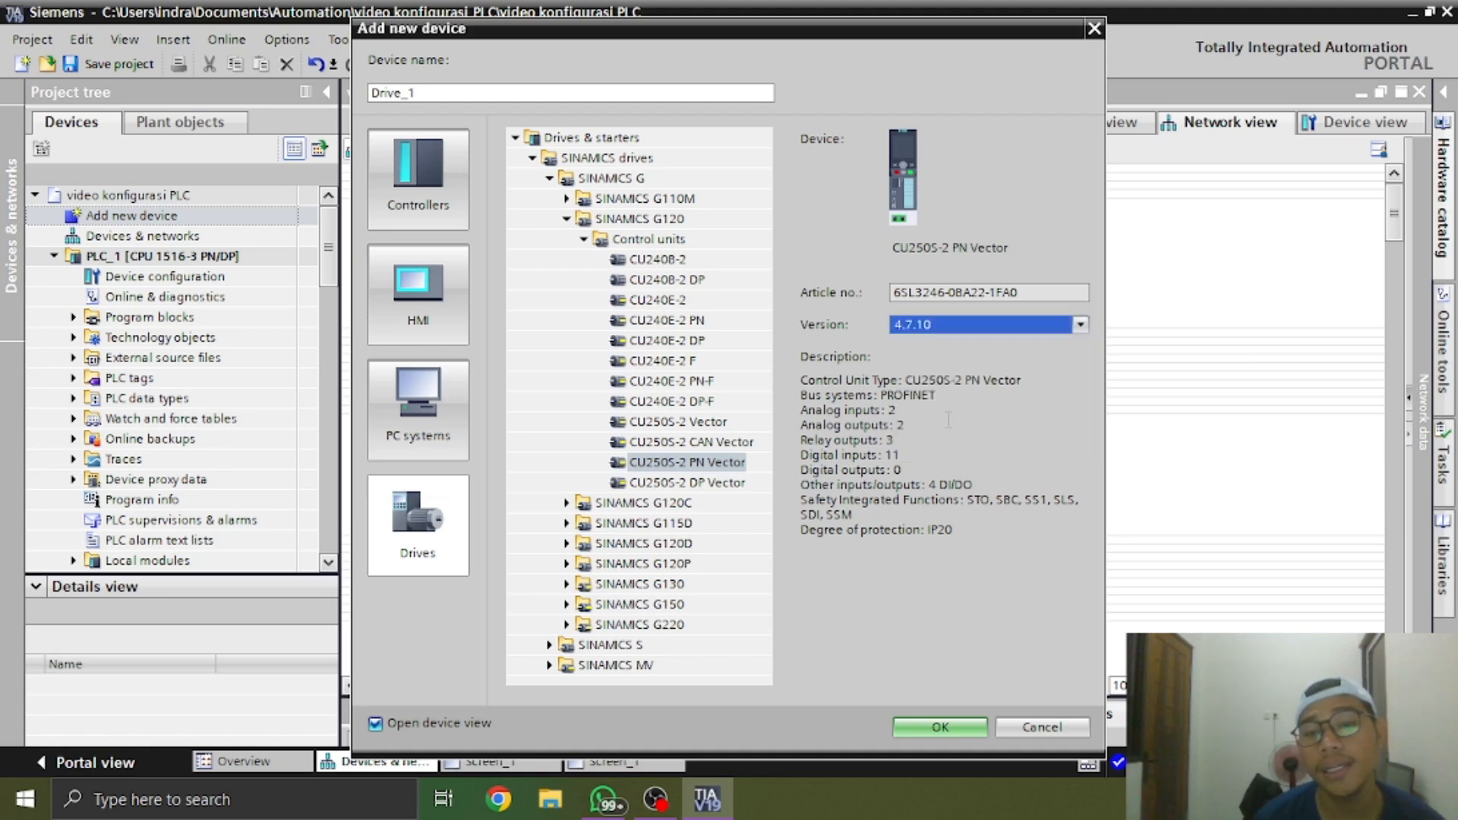
{"action": "left_click", "coordinate": [978, 721]}
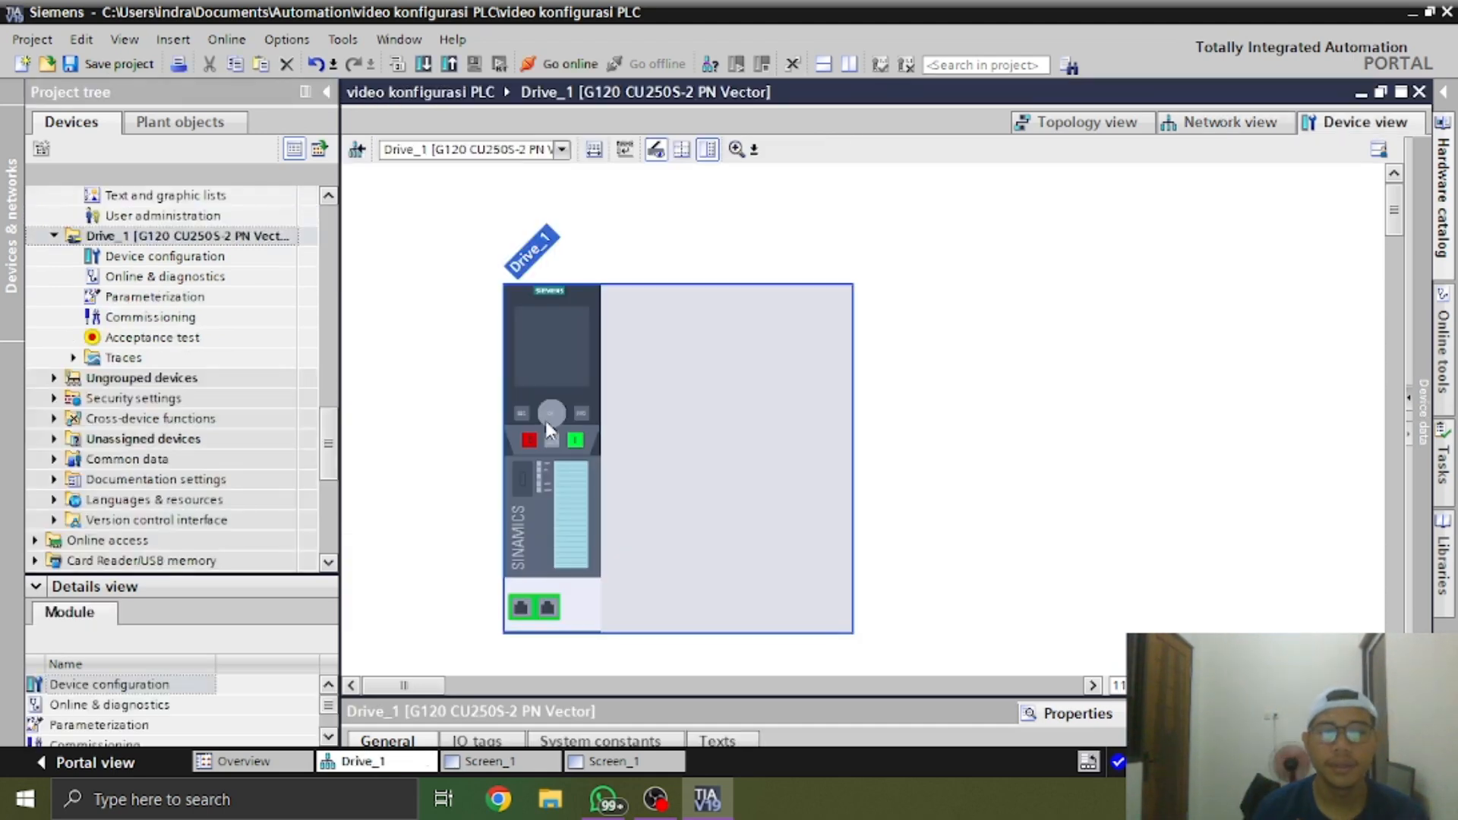
Review Drive_1's module parameters and catalog information in its properties, including article number and firmware version
{"action": "left_click", "coordinate": [1122, 714]}
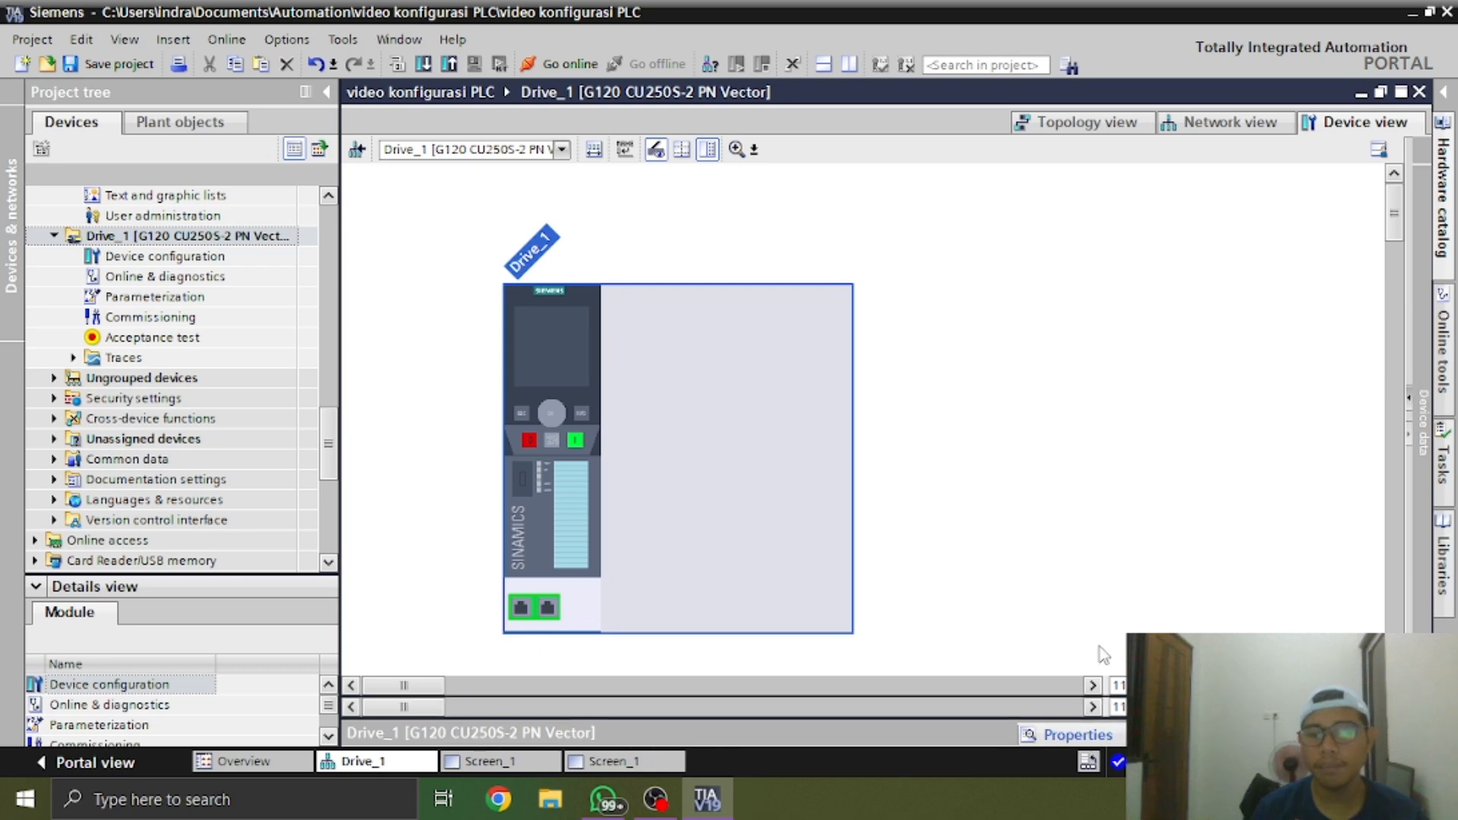
{"action": "left_click", "coordinate": [1117, 741]}
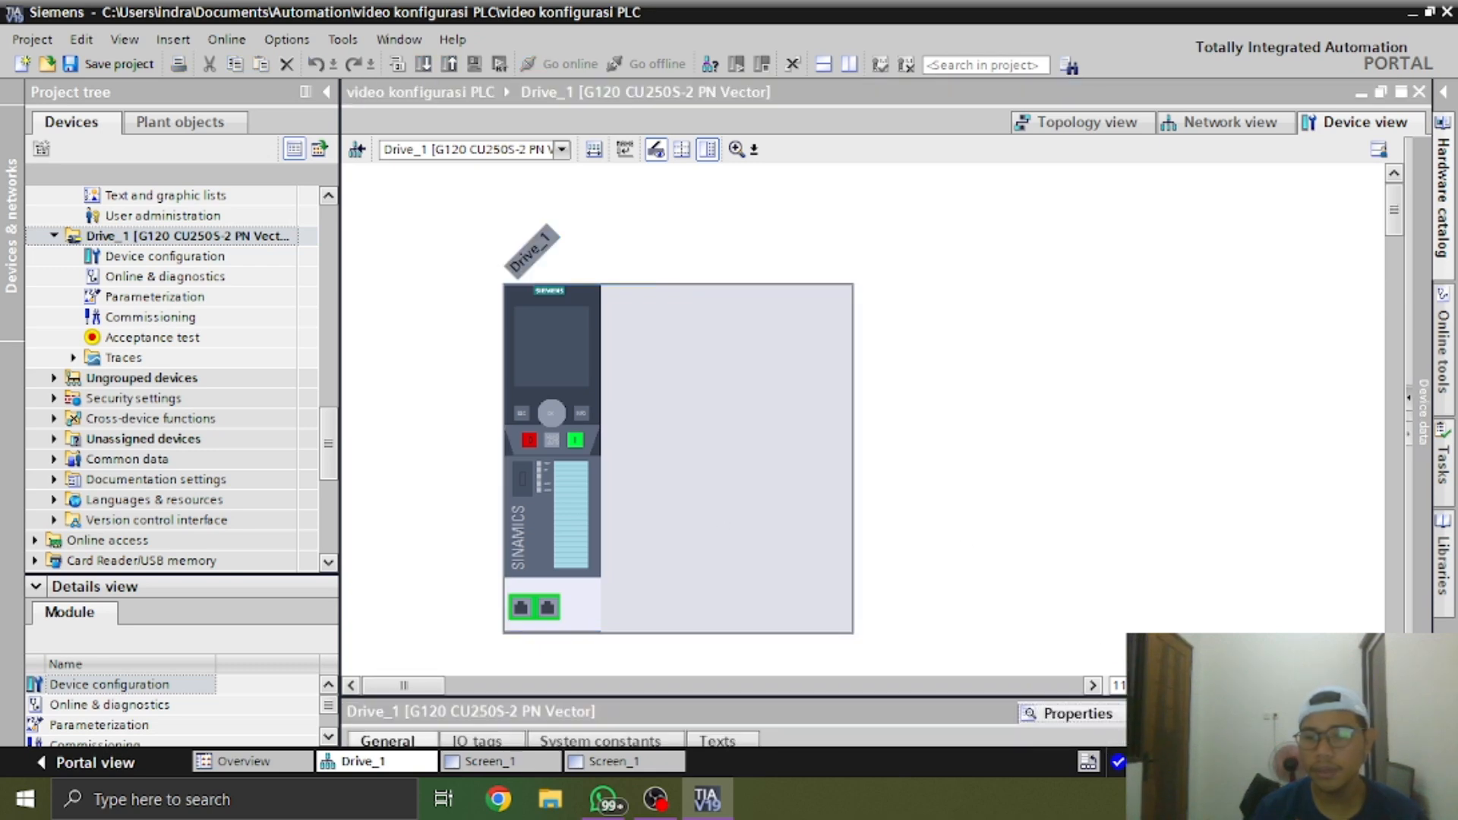
{"action": "left_click_drag", "start_coordinate": [942, 695], "coordinate": [934, 456]}
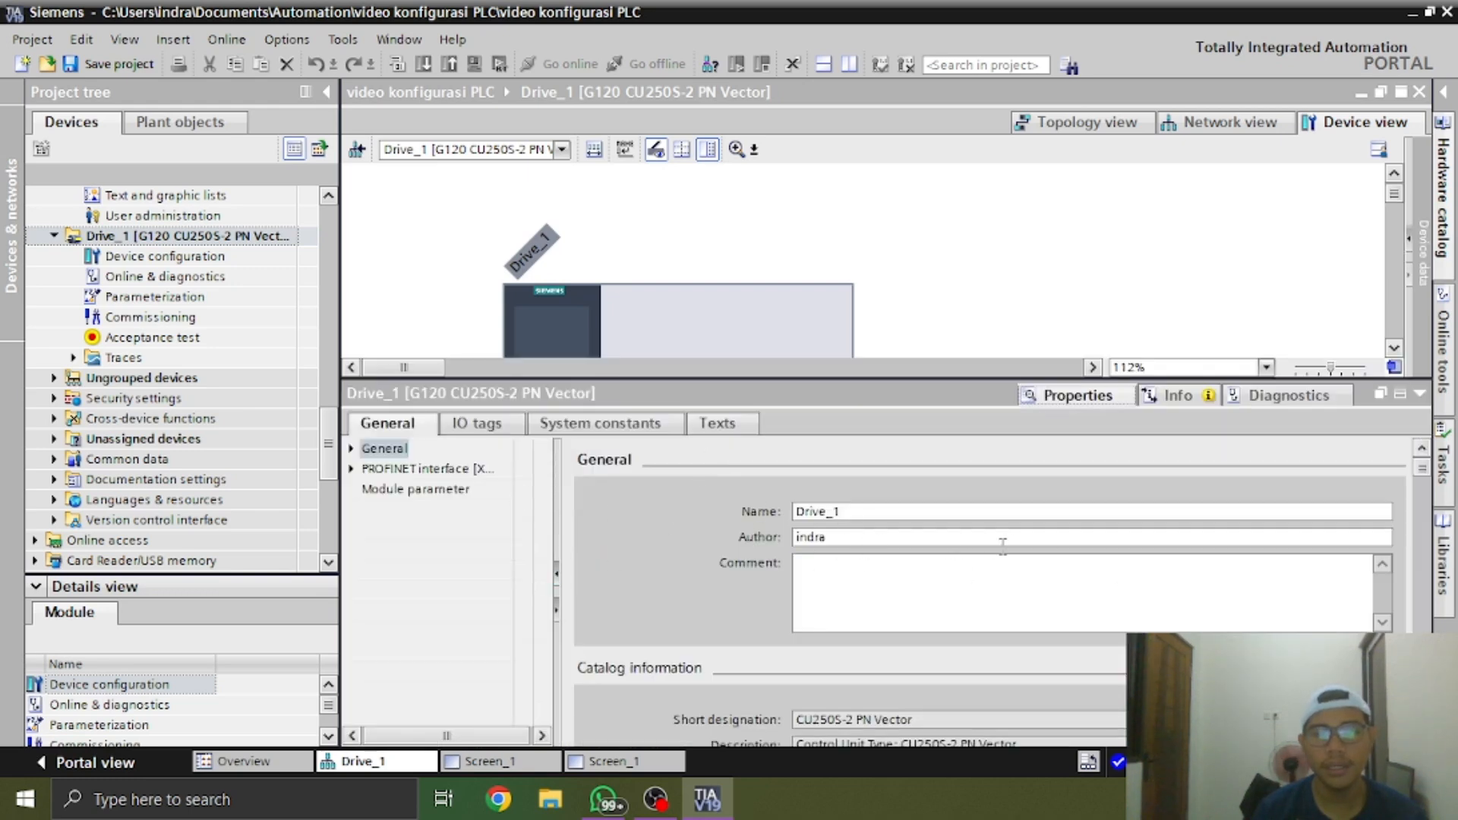
{"action": "left_click", "coordinate": [391, 488]}
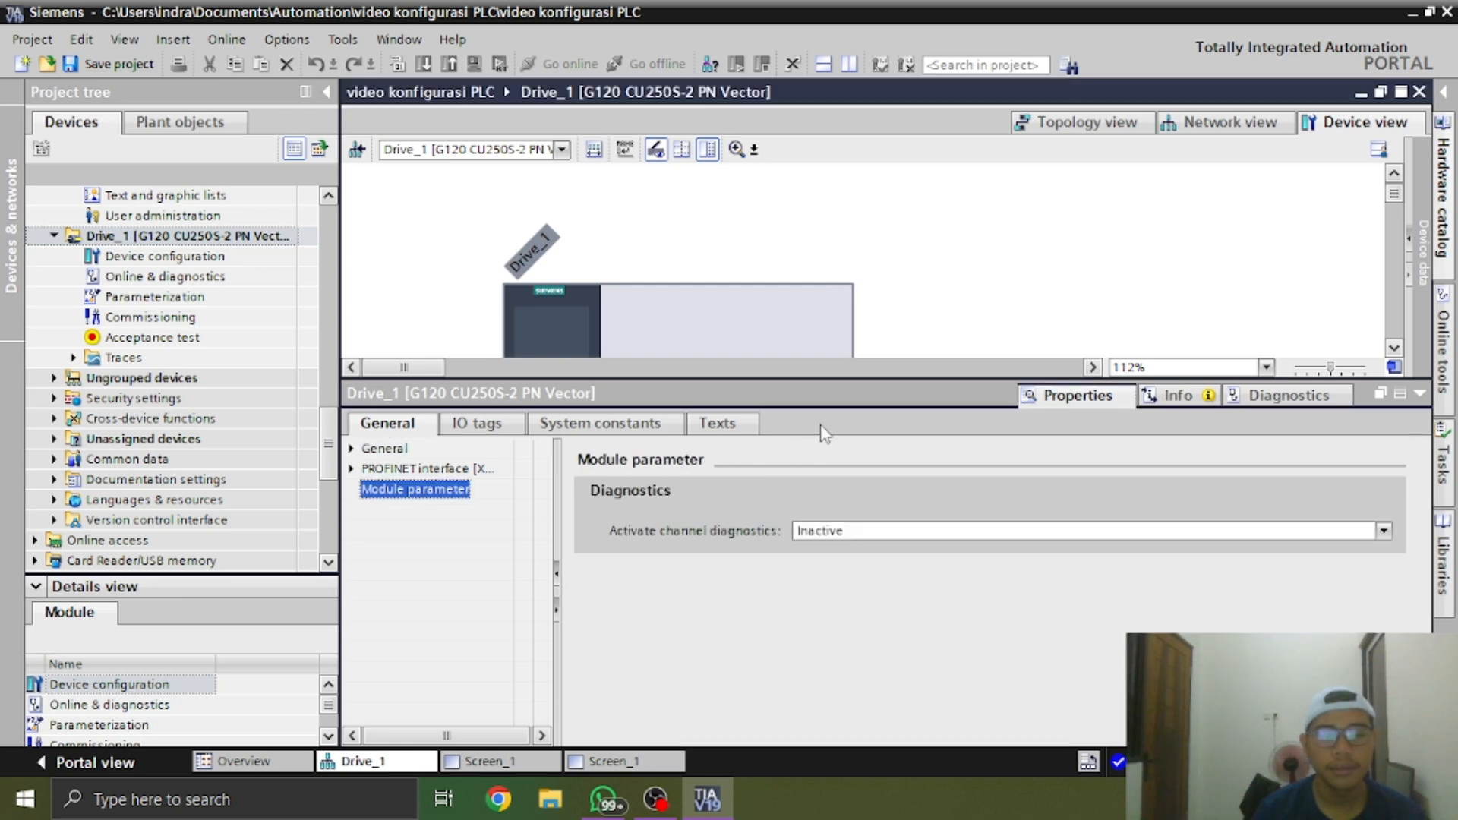
{"action": "left_click", "coordinate": [352, 449]}
{"action": "left_click", "coordinate": [425, 468]}
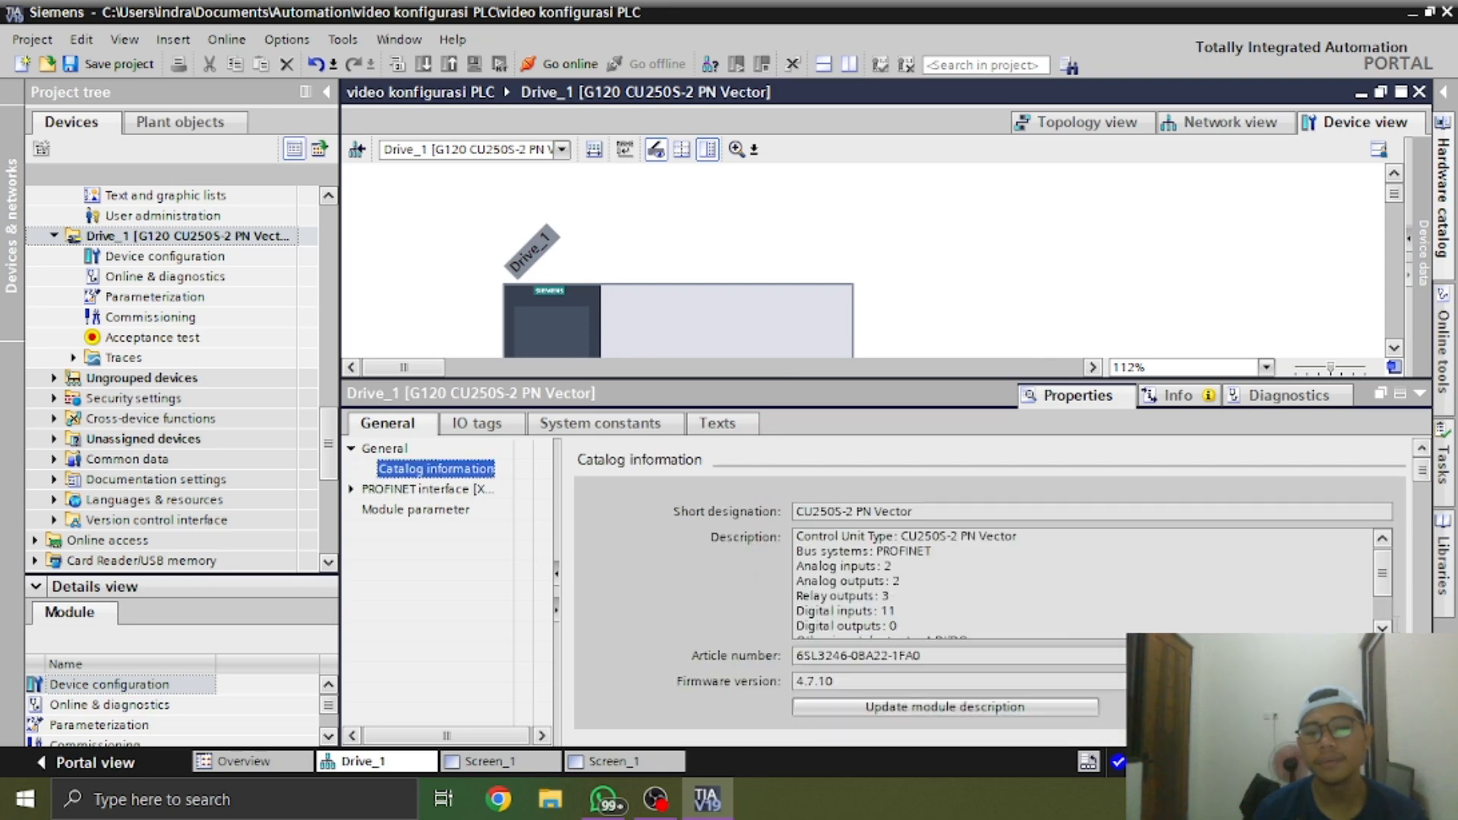
{"action": "left_click", "coordinate": [1419, 394]}
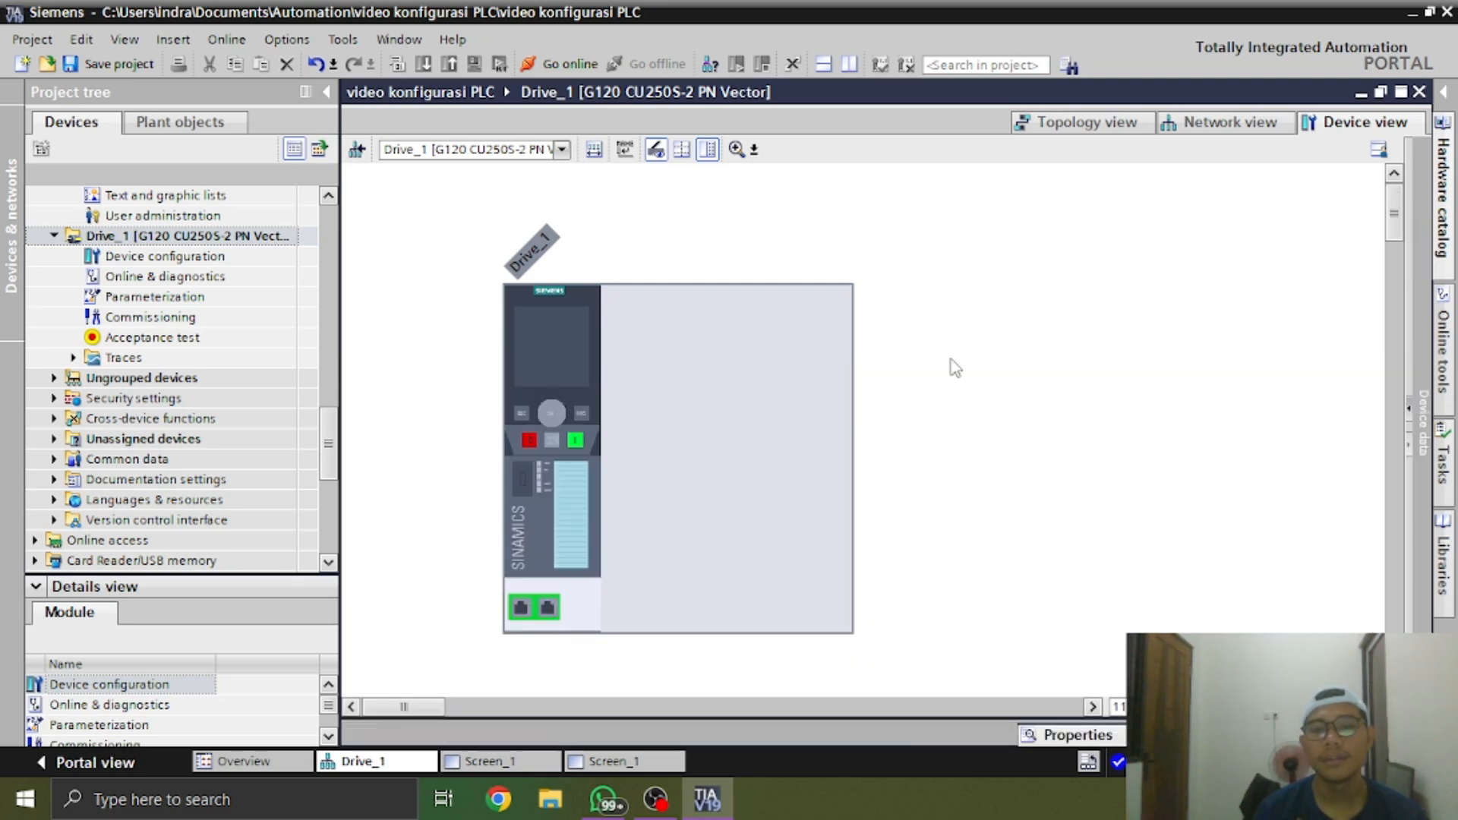
Select the empty power unit slot beside Drive_1's control unit and display the hardware catalog for it
{"action": "left_click", "coordinate": [757, 390]}
{"action": "left_click", "coordinate": [1442, 194]}
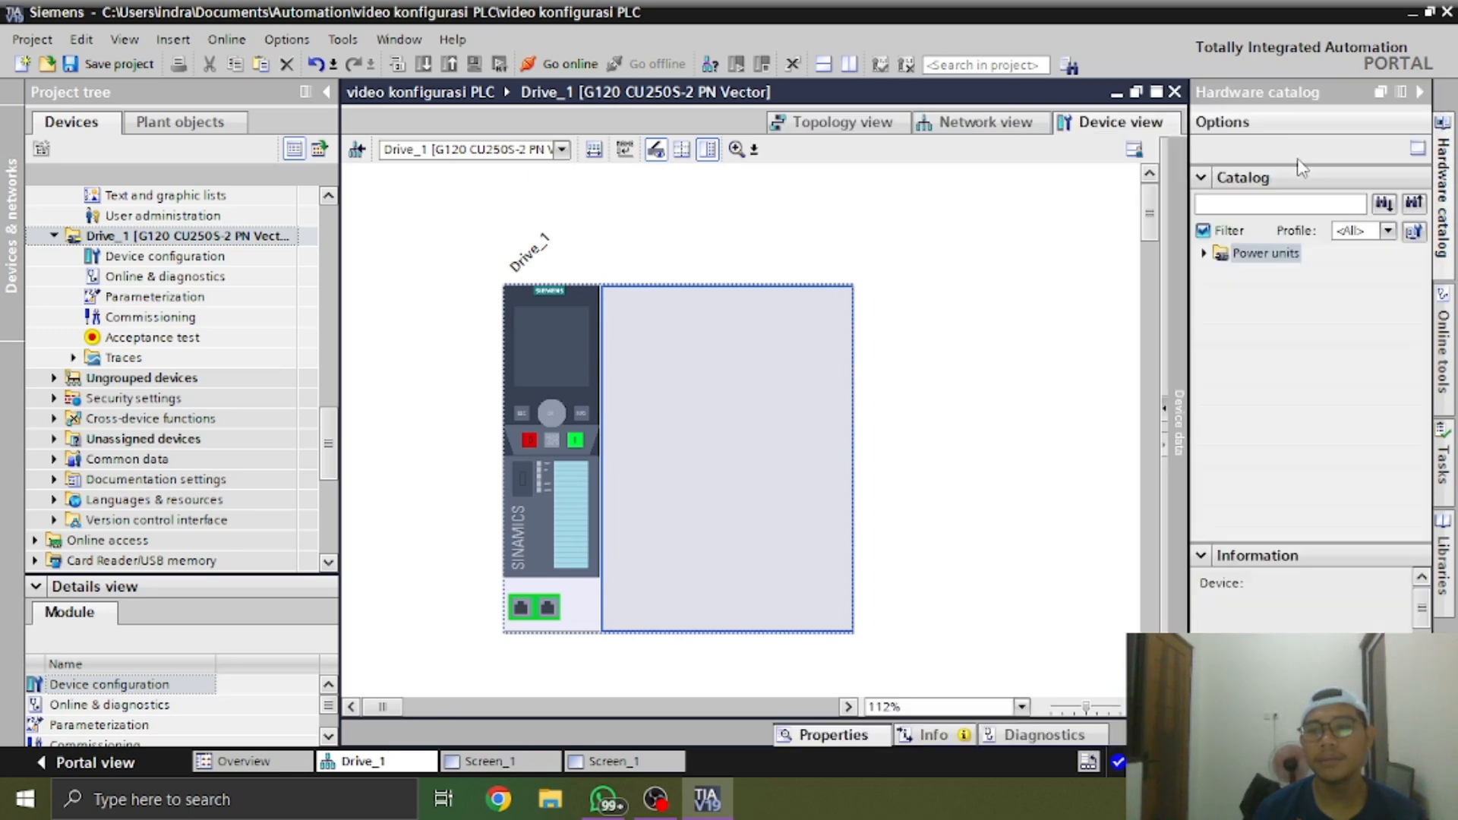
{"action": "left_click", "coordinate": [1421, 92]}
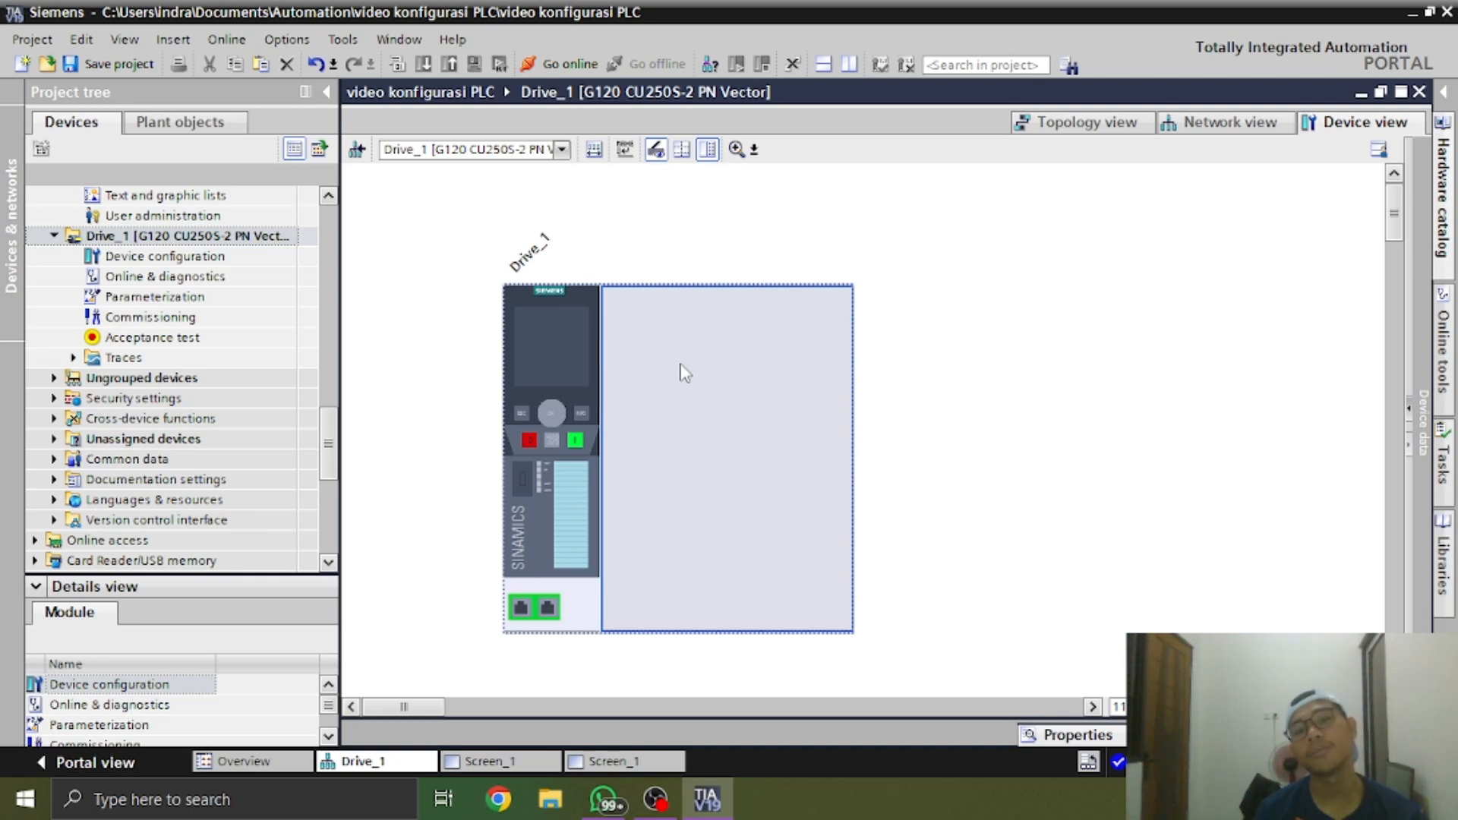
{"action": "left_click", "coordinate": [1443, 94]}
{"action": "left_click", "coordinate": [1444, 182]}
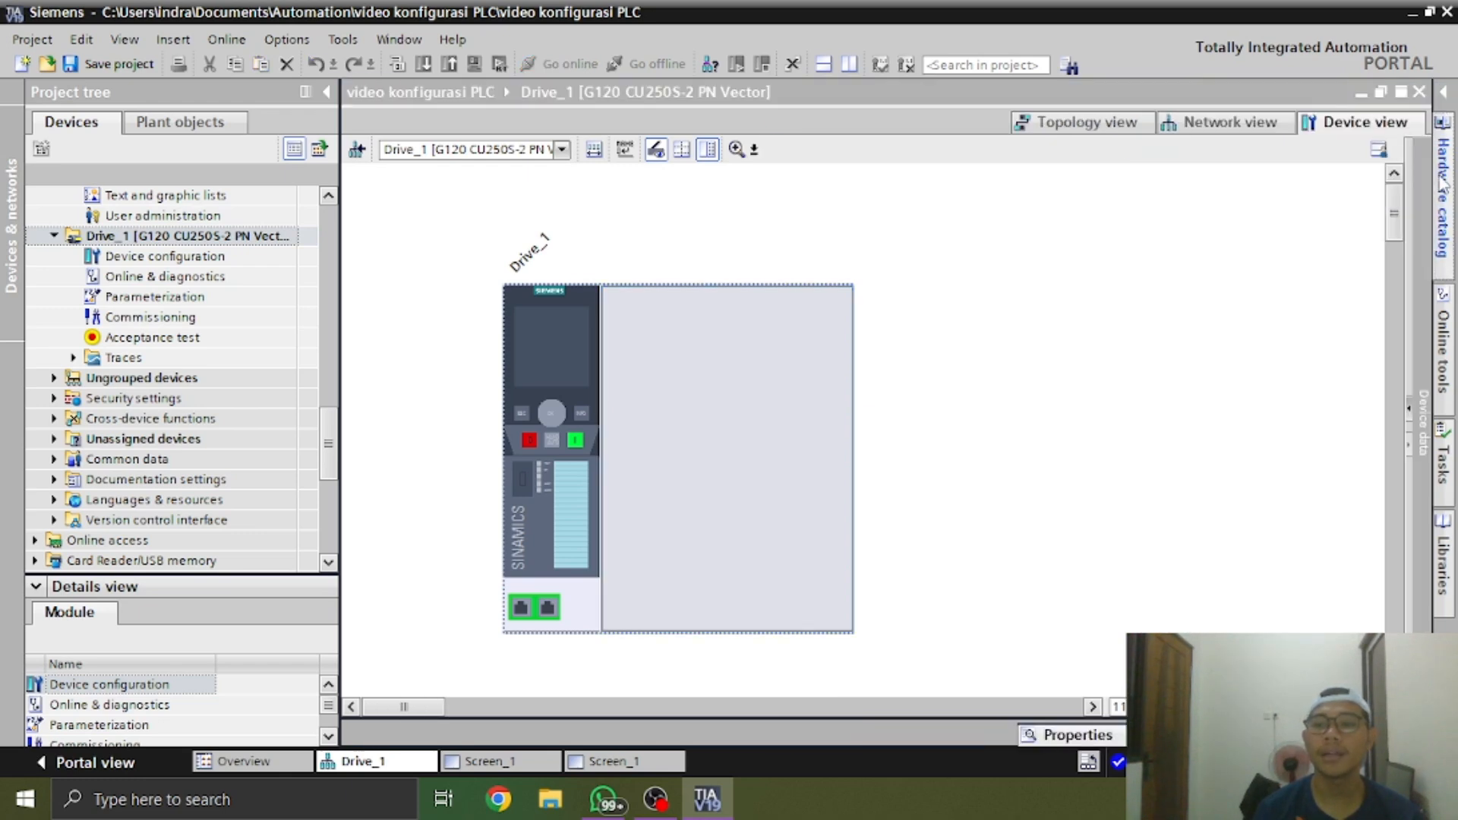
{"action": "left_click", "coordinate": [1443, 182]}
Examine the PM240-2 power units of frame size FSA in the 1AC/3AC 200-240V range
{"action": "left_click", "coordinate": [1204, 253]}
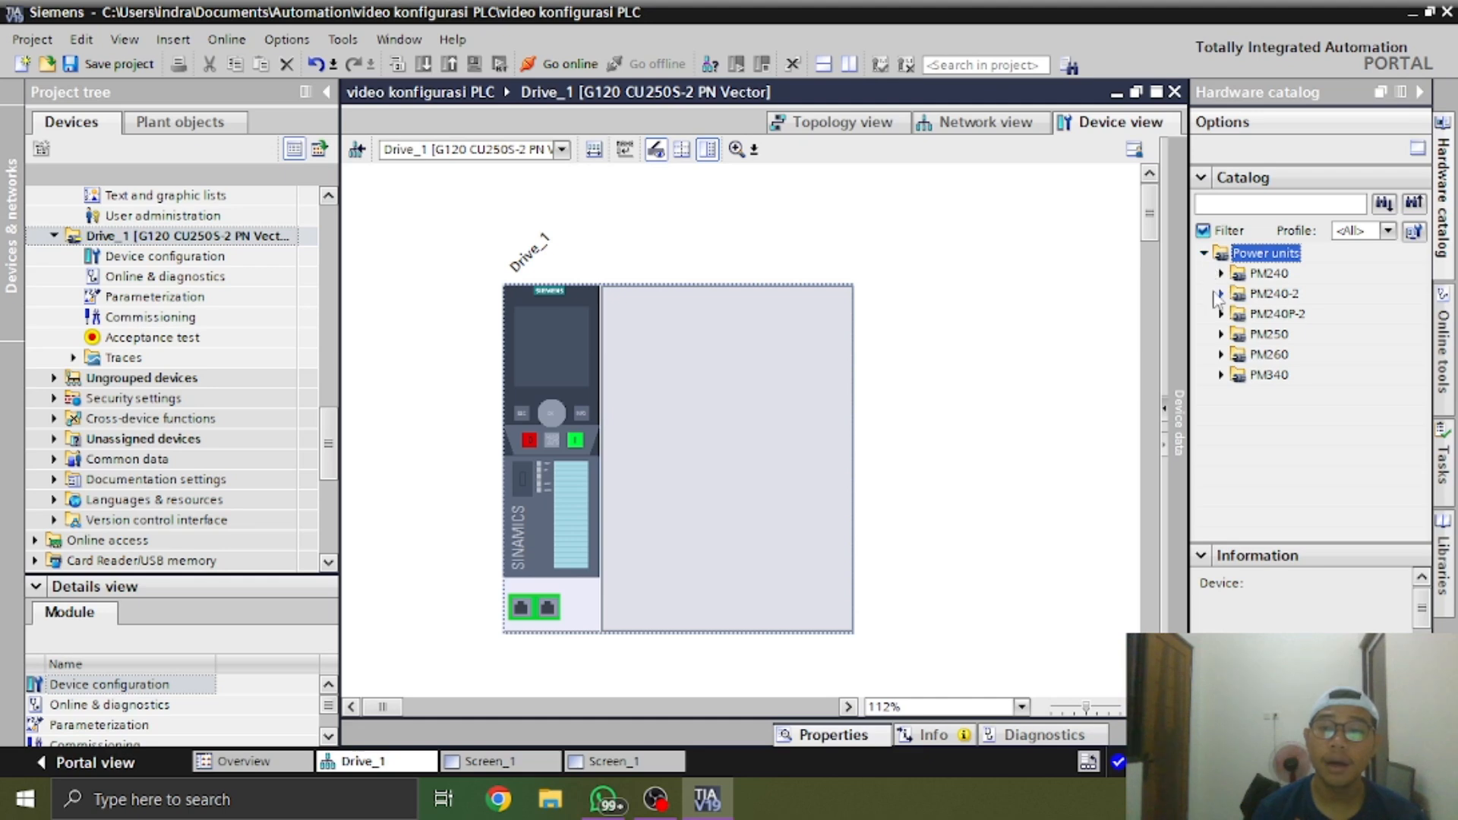
{"action": "left_click", "coordinate": [1220, 293]}
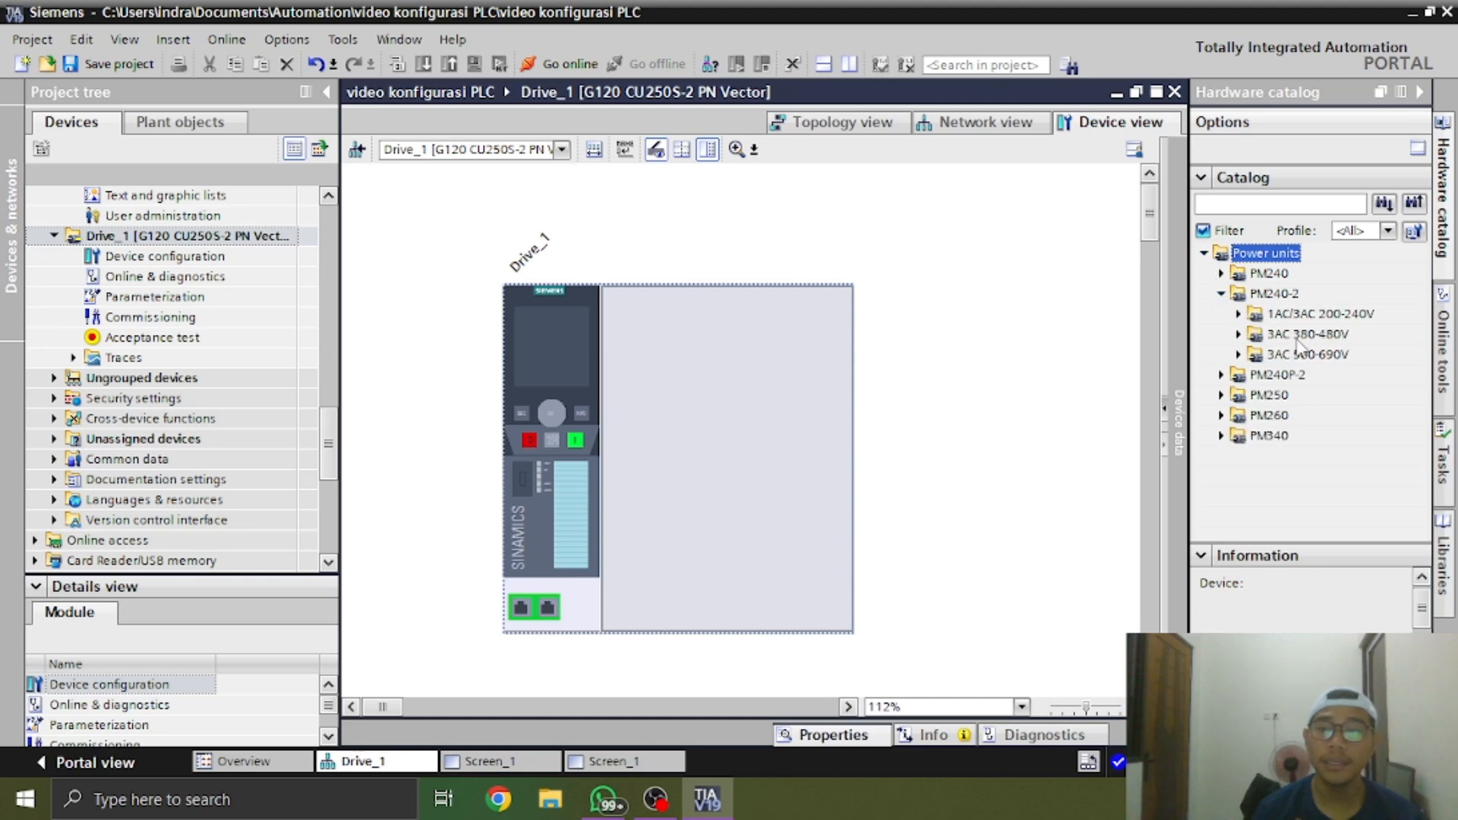
{"action": "left_click", "coordinate": [1238, 314]}
{"action": "left_click", "coordinate": [1256, 335]}
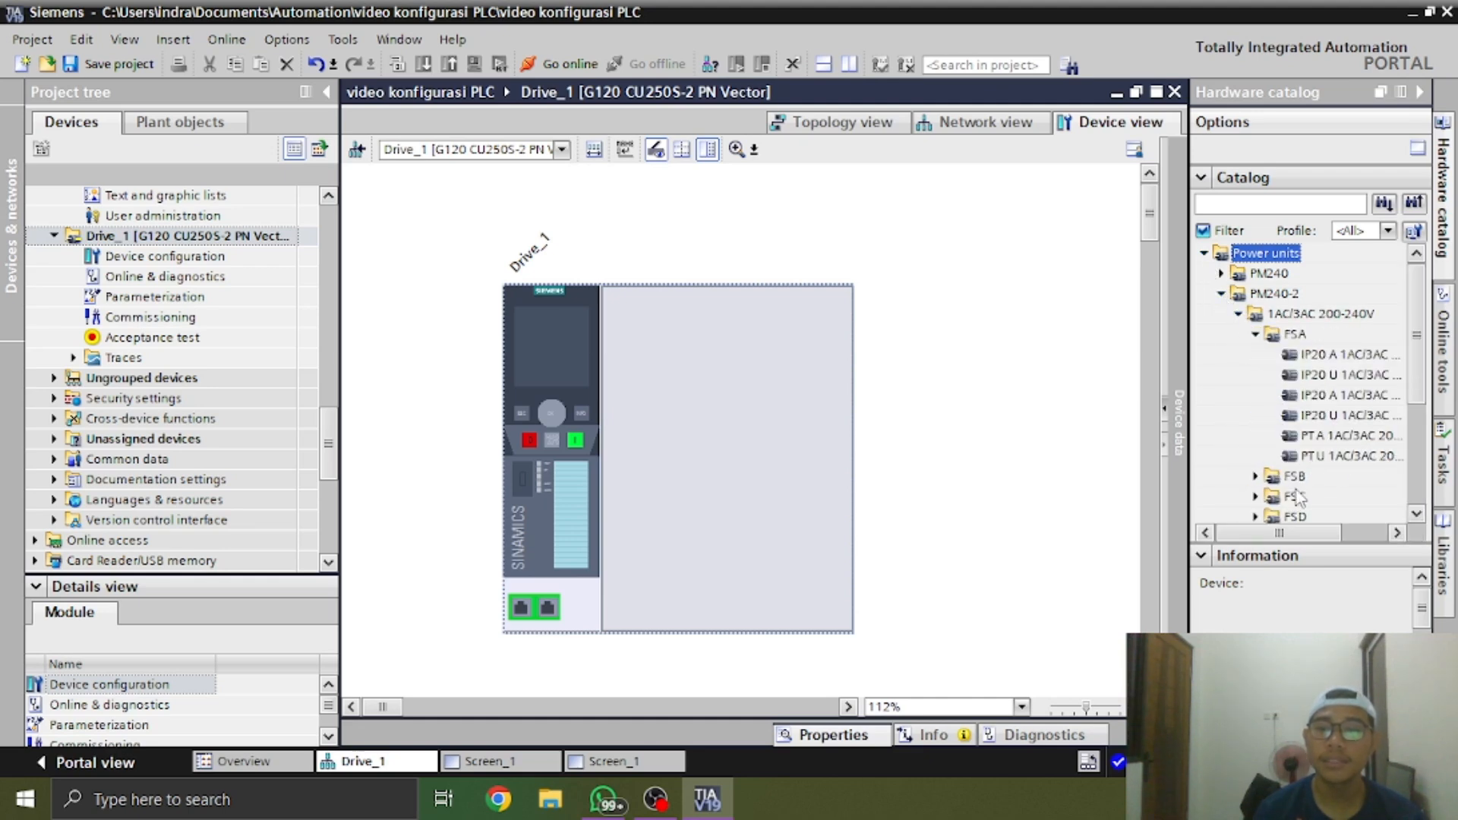
{"action": "left_click", "coordinate": [1345, 416]}
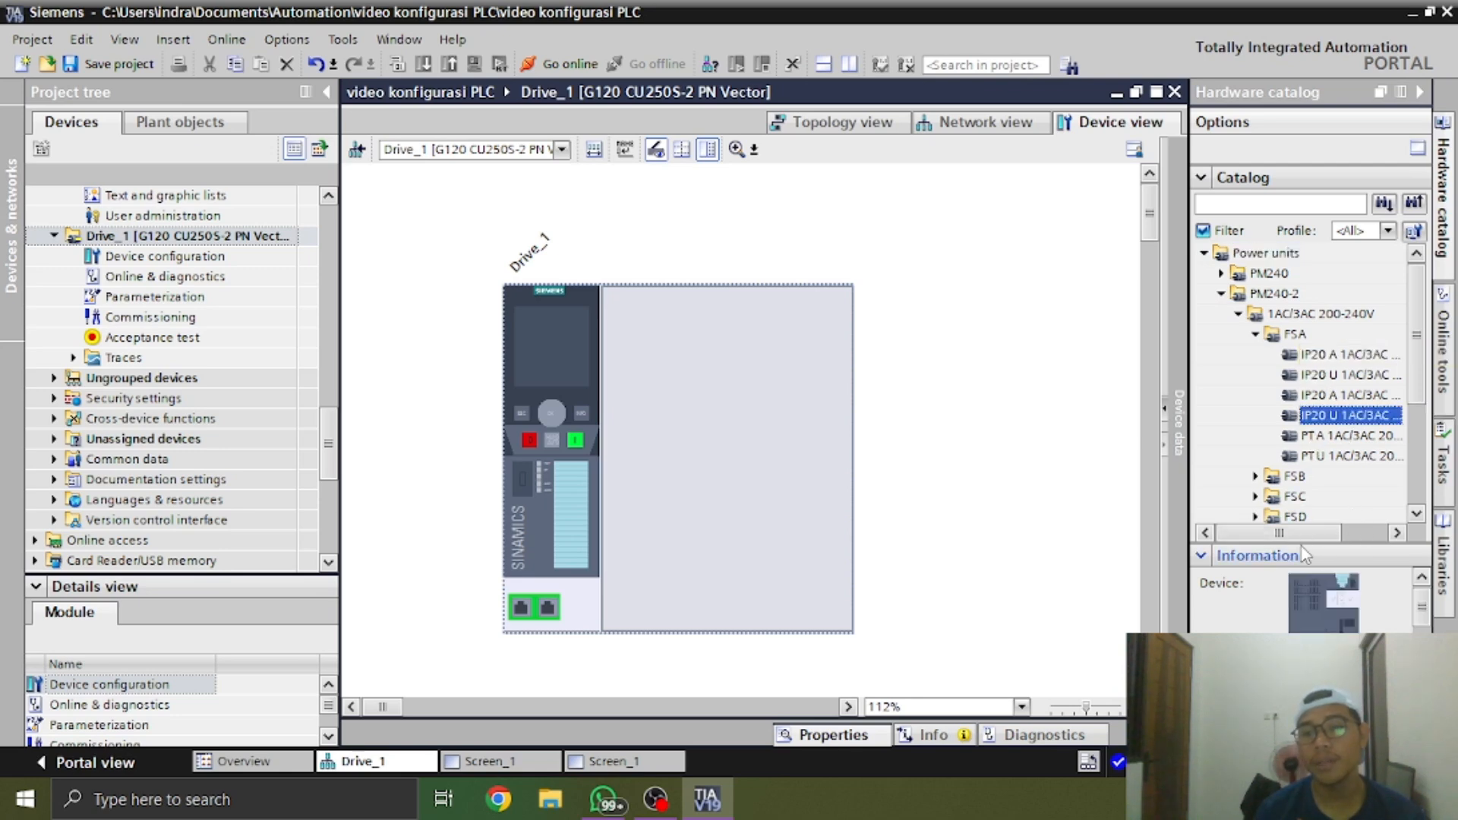
{"action": "left_click_drag", "start_coordinate": [1307, 534], "coordinate": [1361, 535]}
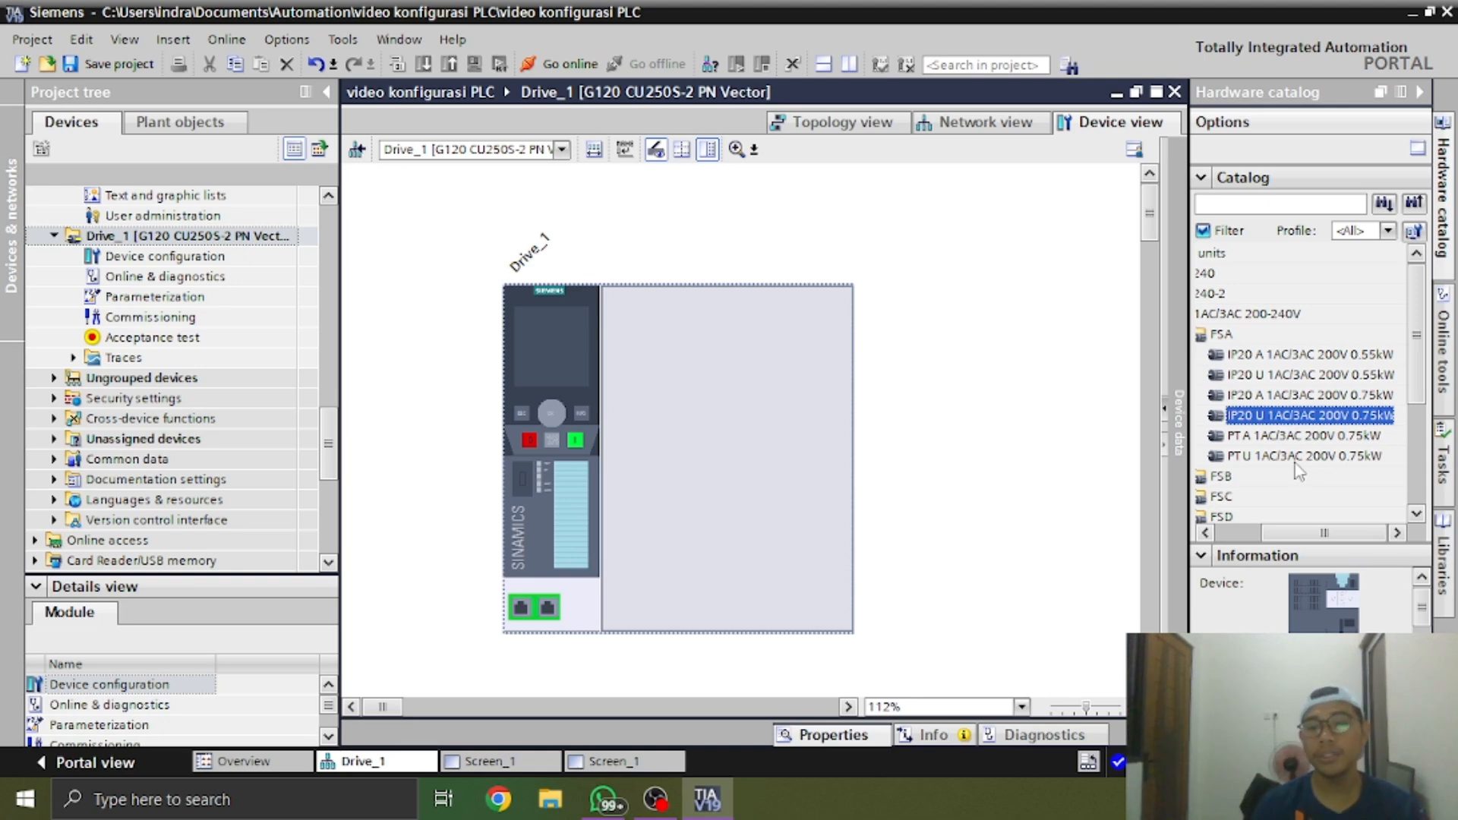
{"action": "left_click_drag", "start_coordinate": [1350, 533], "coordinate": [1259, 549]}
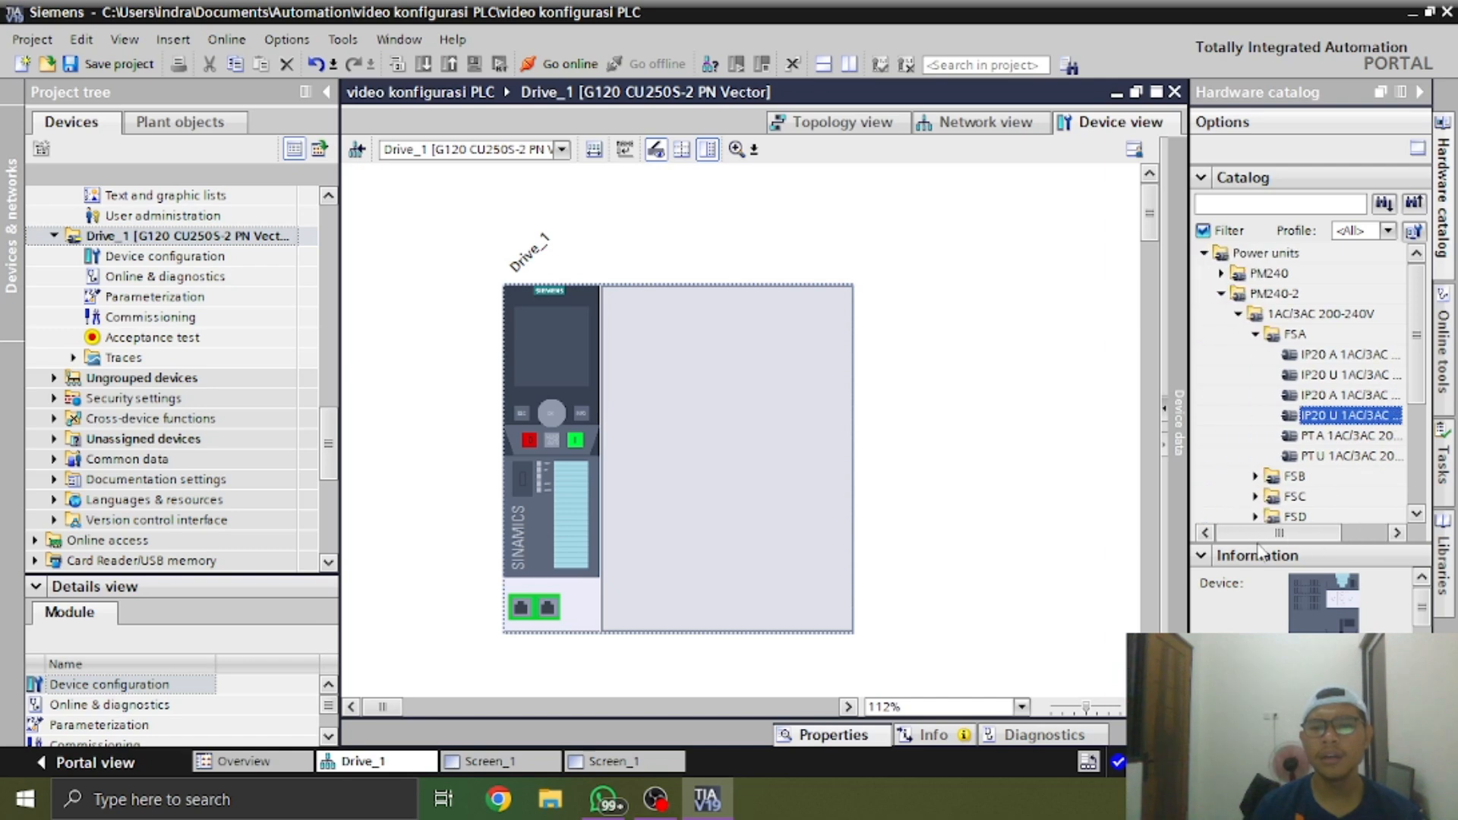
Compare the power ratings of the PM240-2 3AC 380-480V power units in frame size FSA
{"action": "left_click", "coordinate": [1255, 334]}
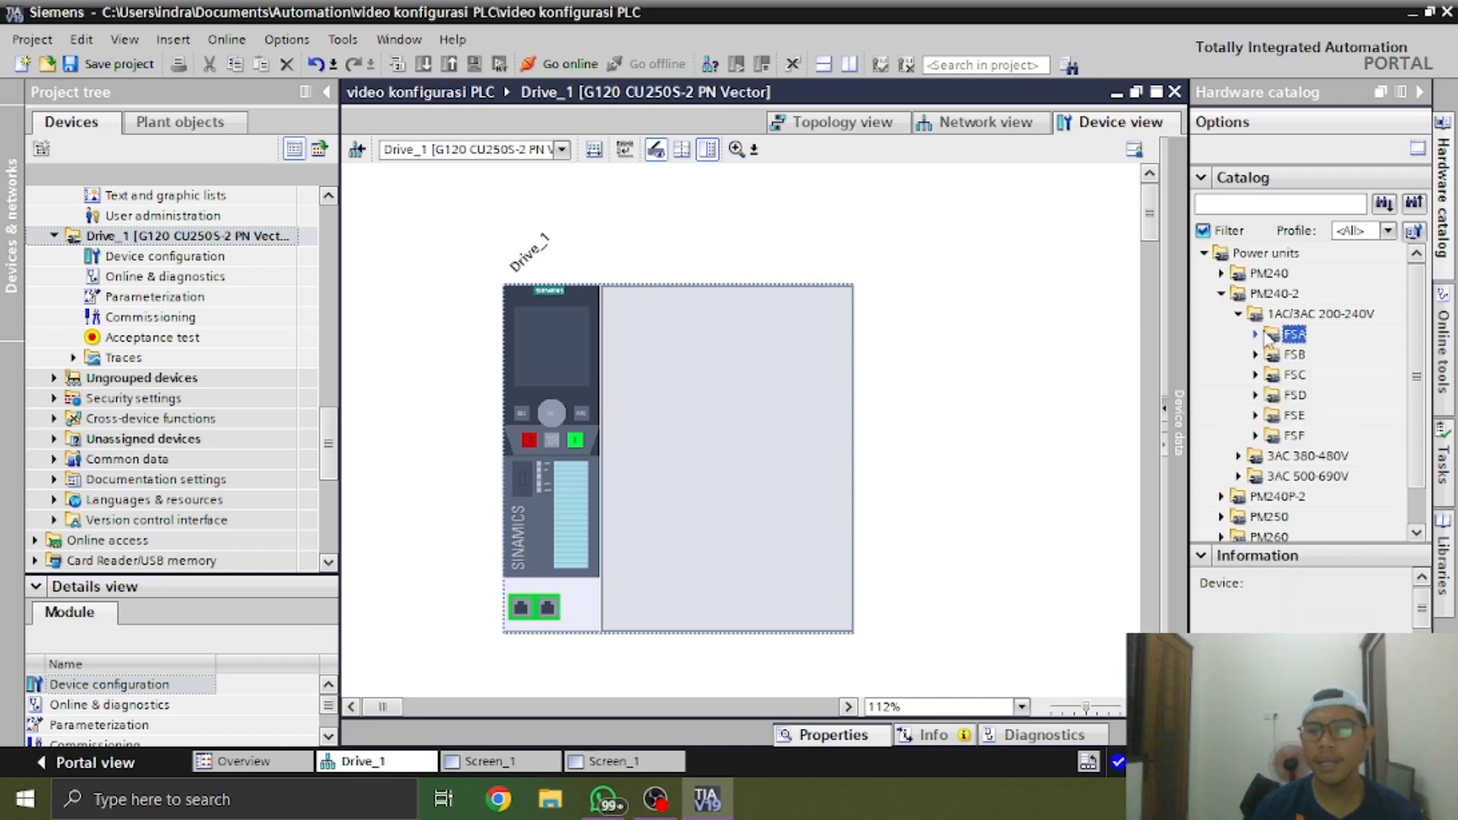
{"action": "left_click", "coordinate": [1238, 455]}
{"action": "left_click", "coordinate": [1262, 396]}
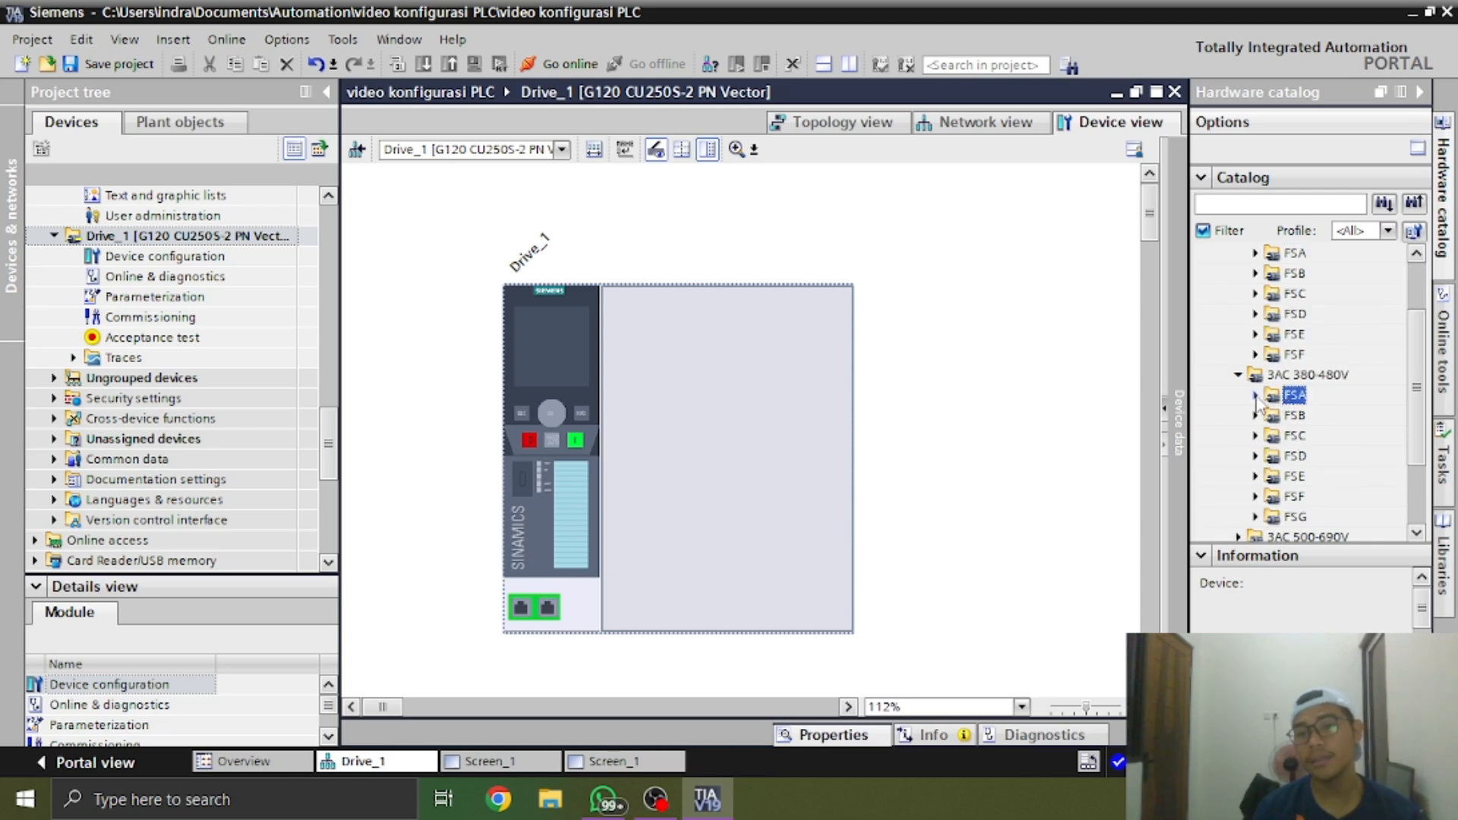
{"action": "left_click", "coordinate": [1255, 395]}
{"action": "left_click", "coordinate": [1340, 395]}
{"action": "left_click", "coordinate": [1337, 435]}
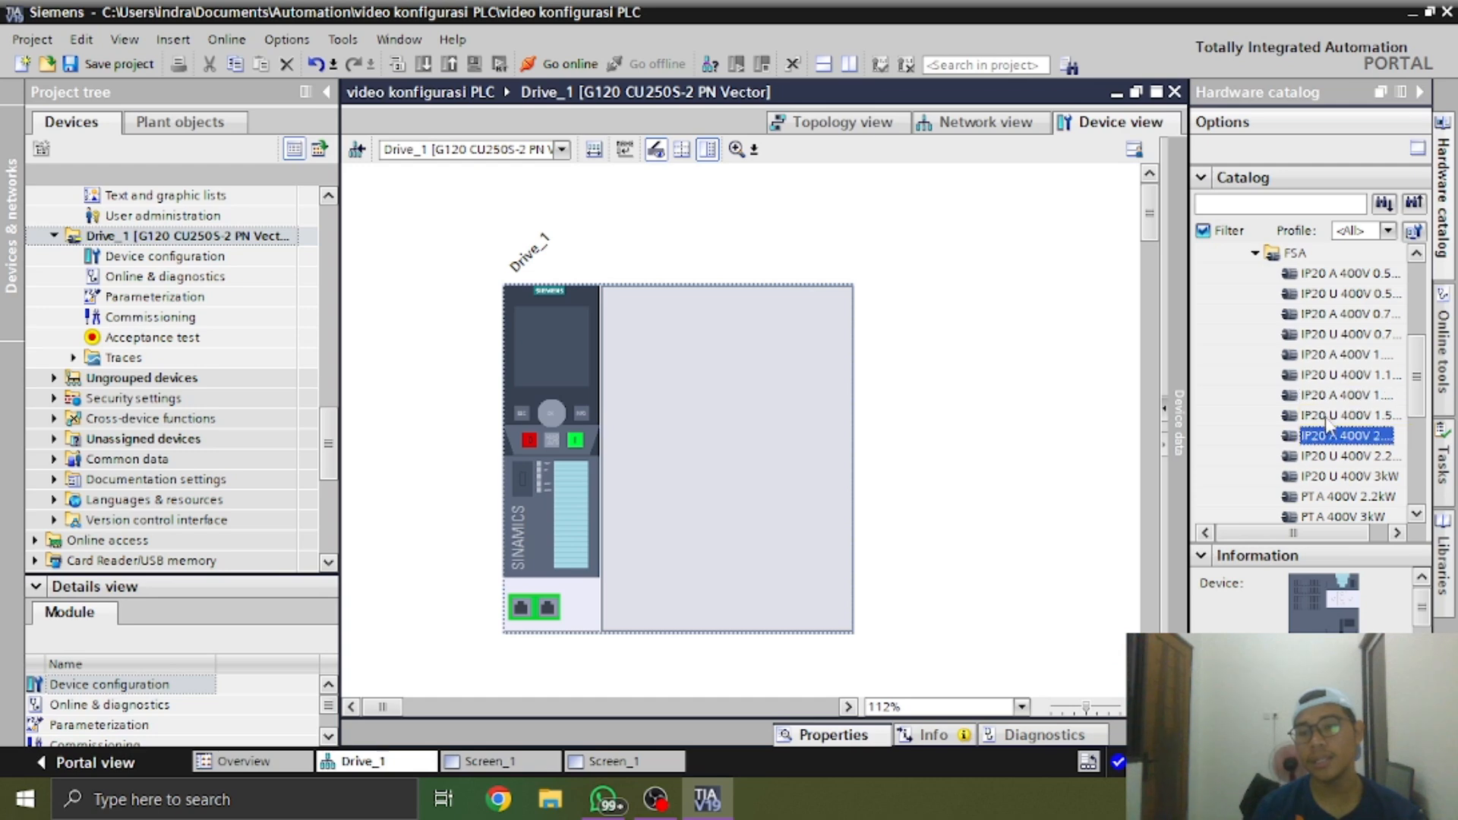
{"action": "left_click", "coordinate": [1334, 396]}
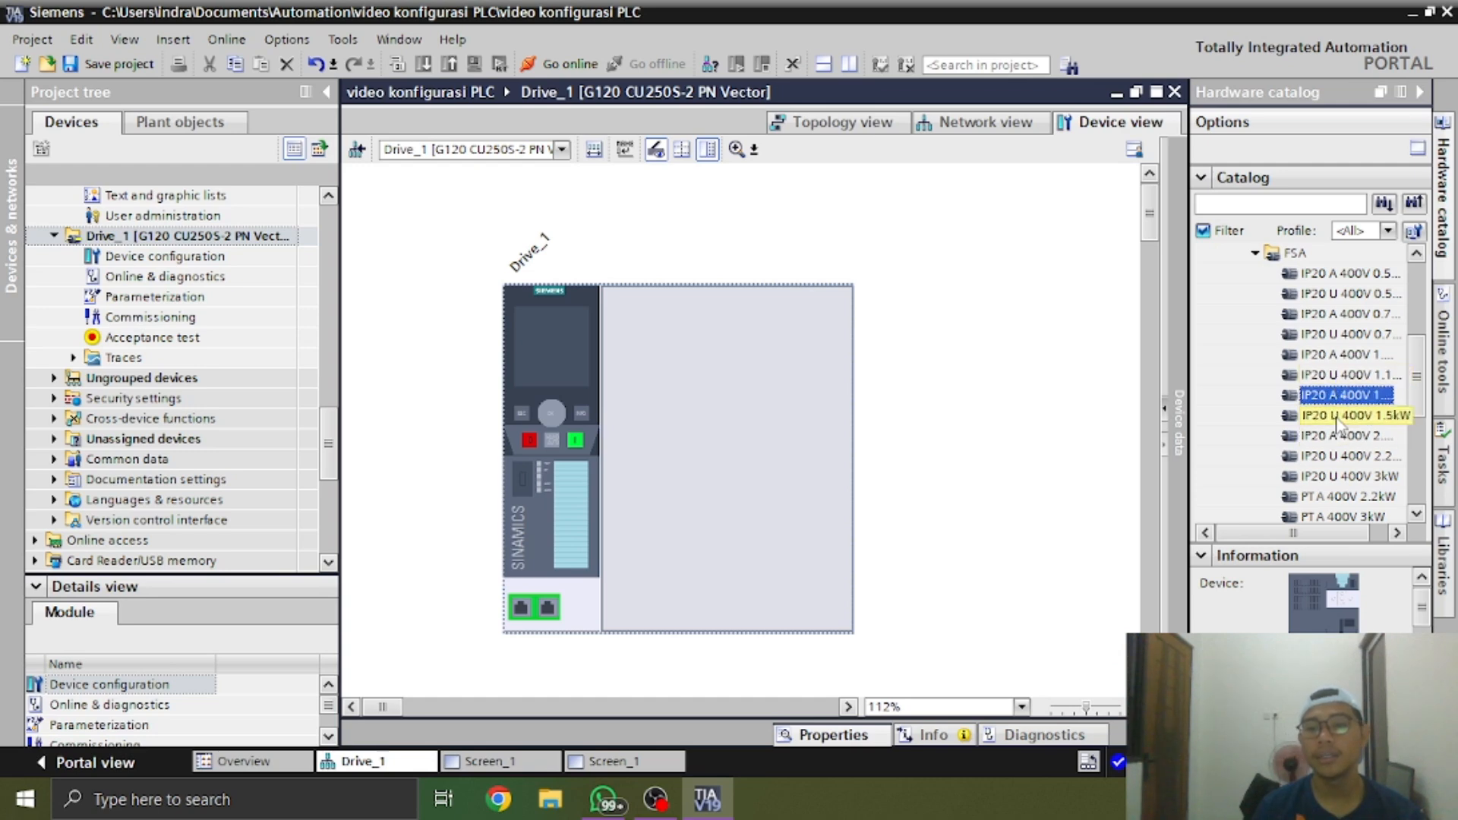
{"action": "left_click", "coordinate": [1375, 376]}
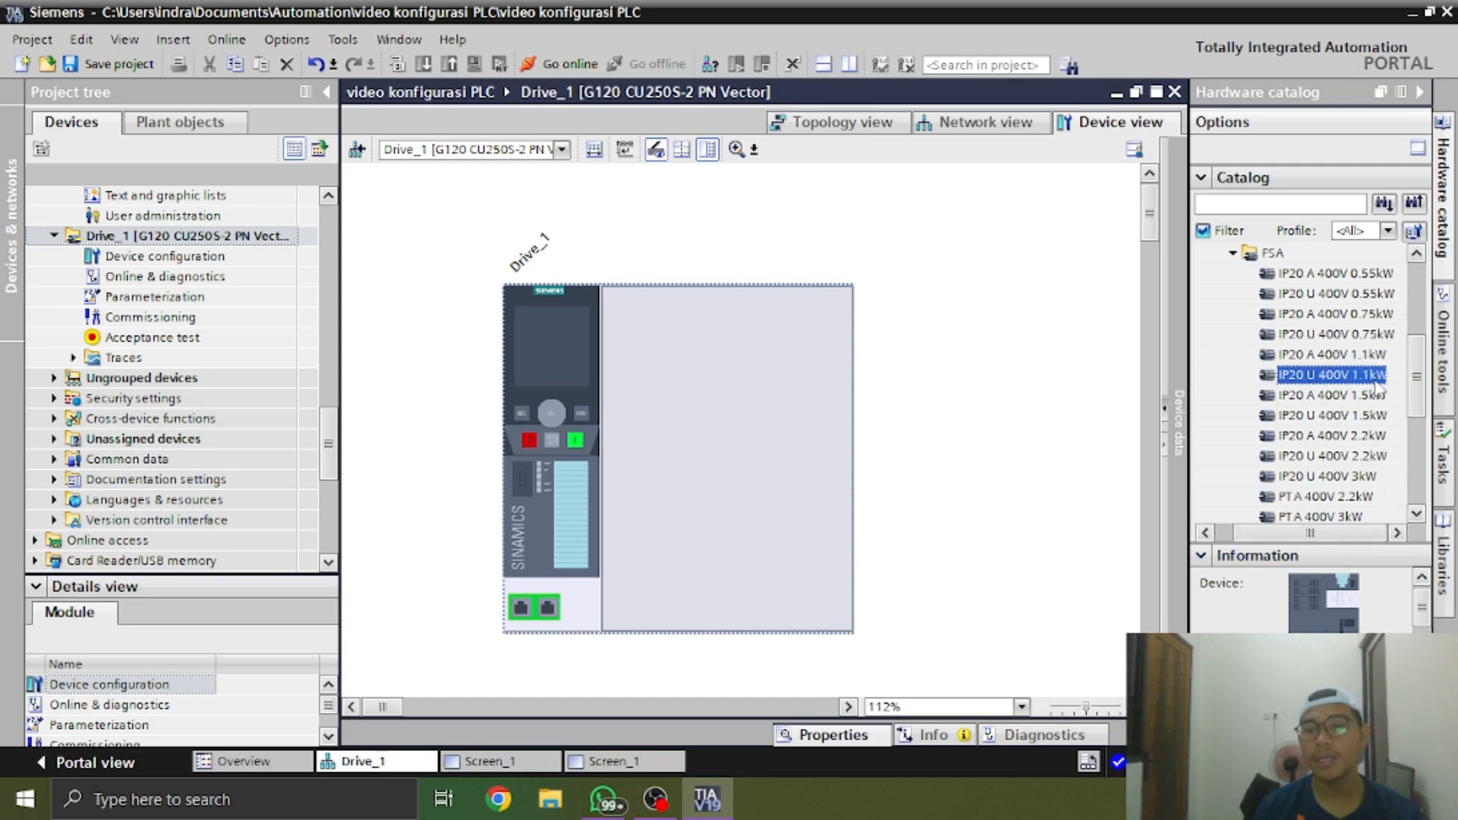
{"action": "left_click", "coordinate": [1370, 335]}
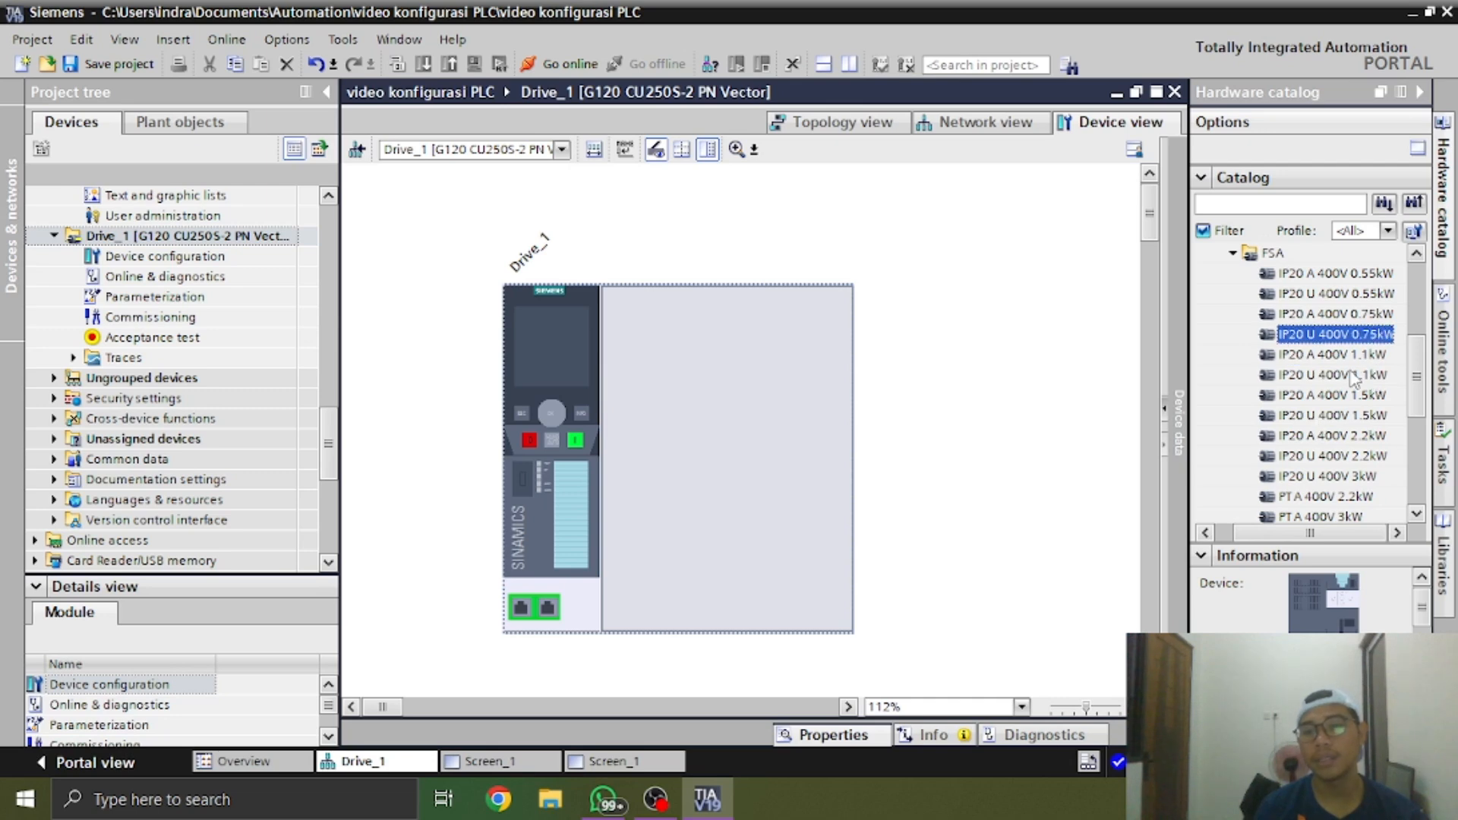
{"action": "left_click", "coordinate": [1255, 253]}
{"action": "scroll", "coordinate": [1256, 293], "scroll_direction": "up", "scroll_amount": 1}
{"action": "left_click", "coordinate": [1238, 335]}
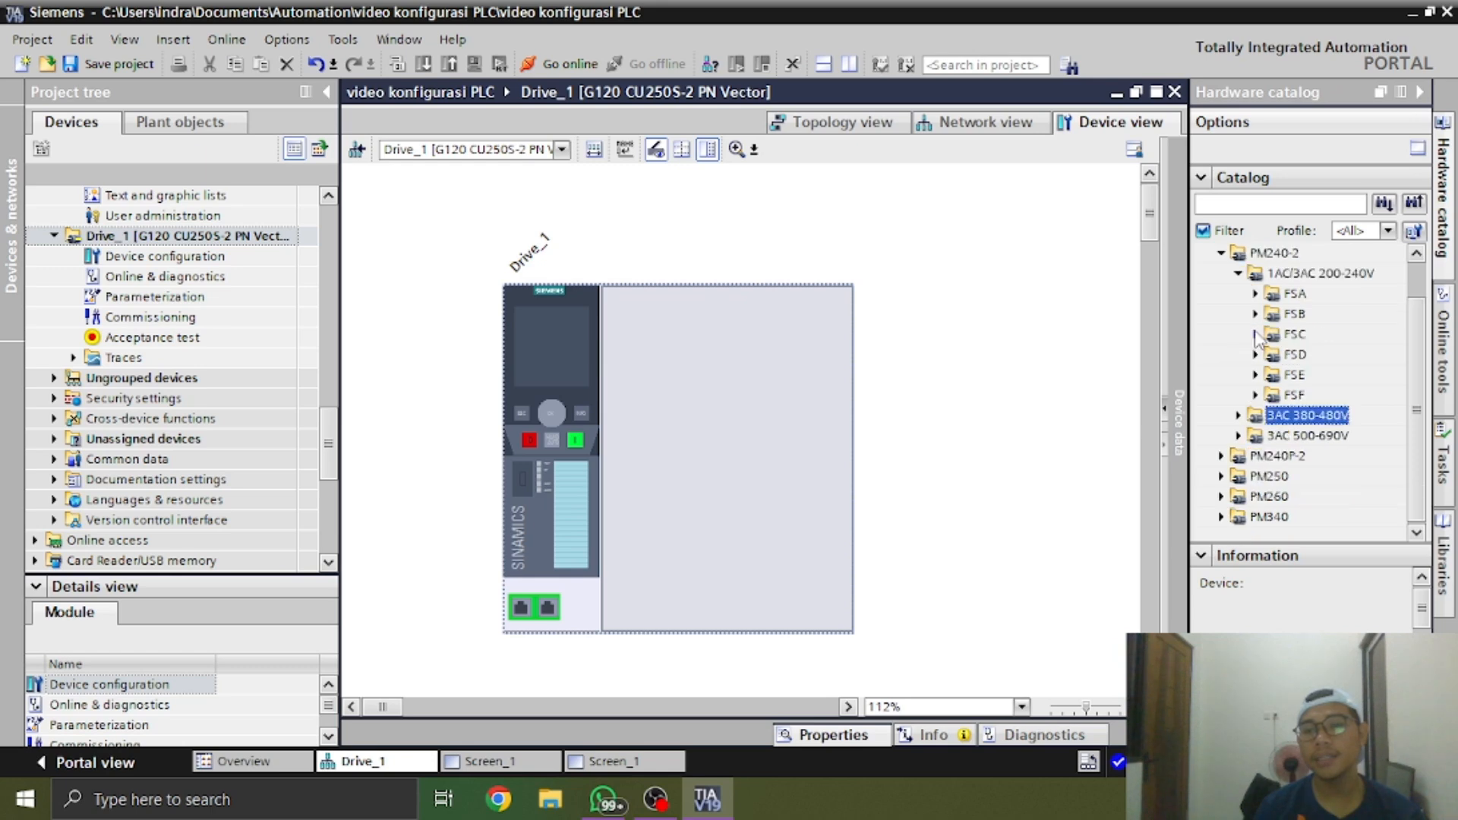
Add the PM240-2 FSA power unit IP20 U 1AC/3AC 200V 0.75kW to Drive_1's empty slot
{"action": "scroll", "coordinate": [1255, 339], "scroll_direction": "up", "scroll_amount": 1}
{"action": "left_click", "coordinate": [1255, 334]}
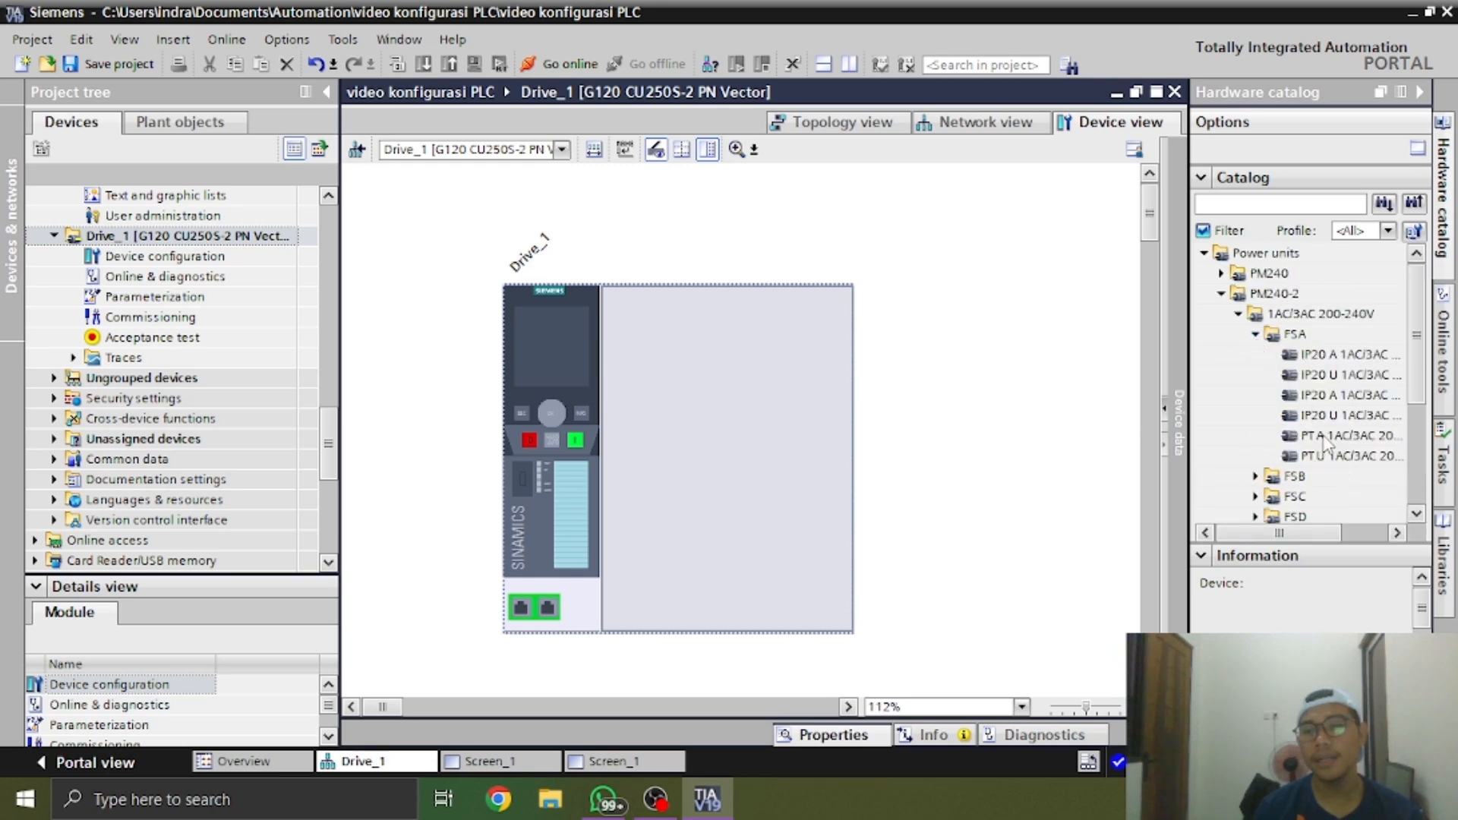
{"action": "left_click", "coordinate": [1341, 416]}
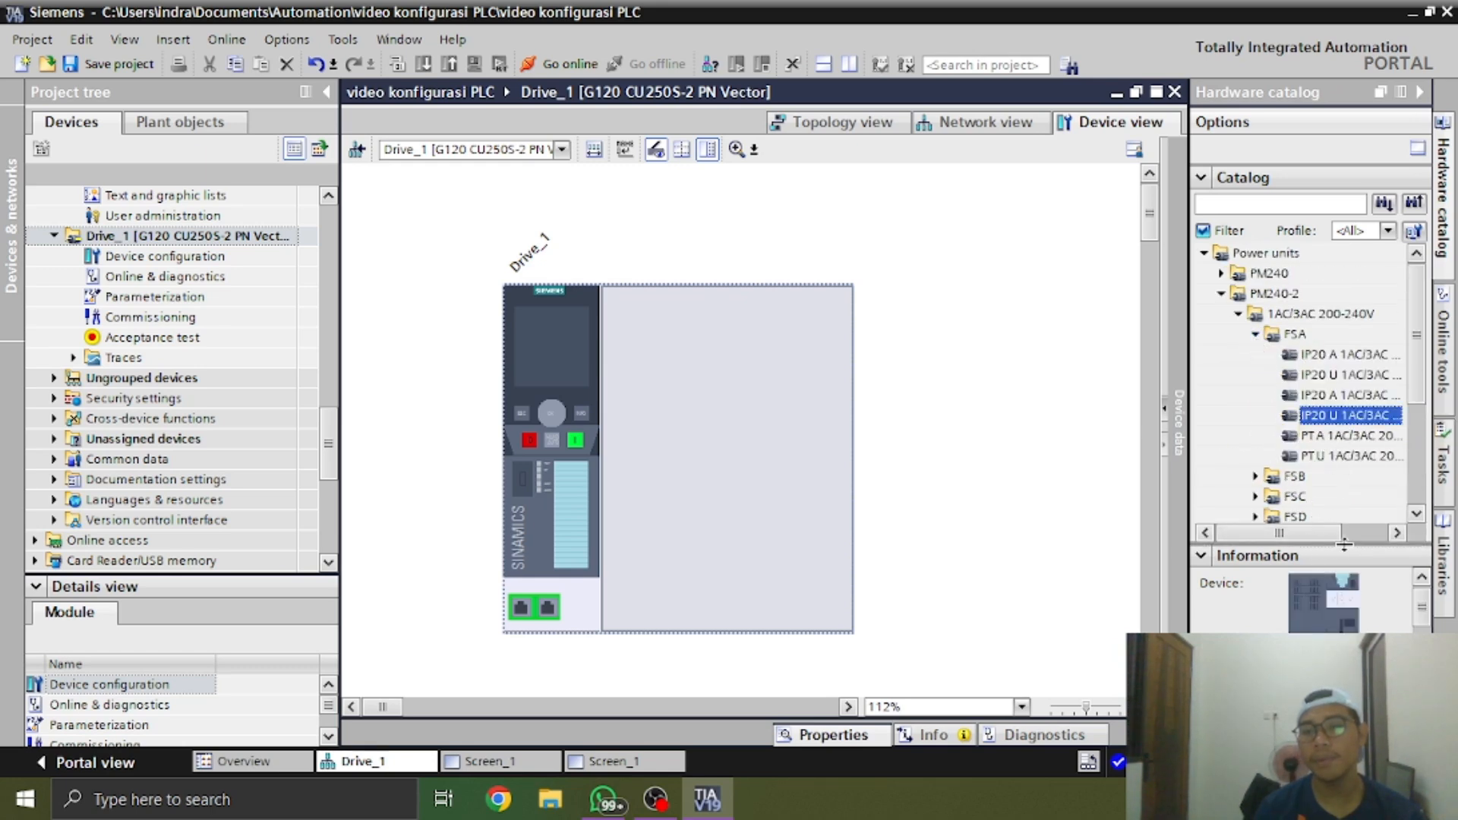
{"action": "left_click_drag", "start_coordinate": [1336, 534], "coordinate": [1382, 534]}
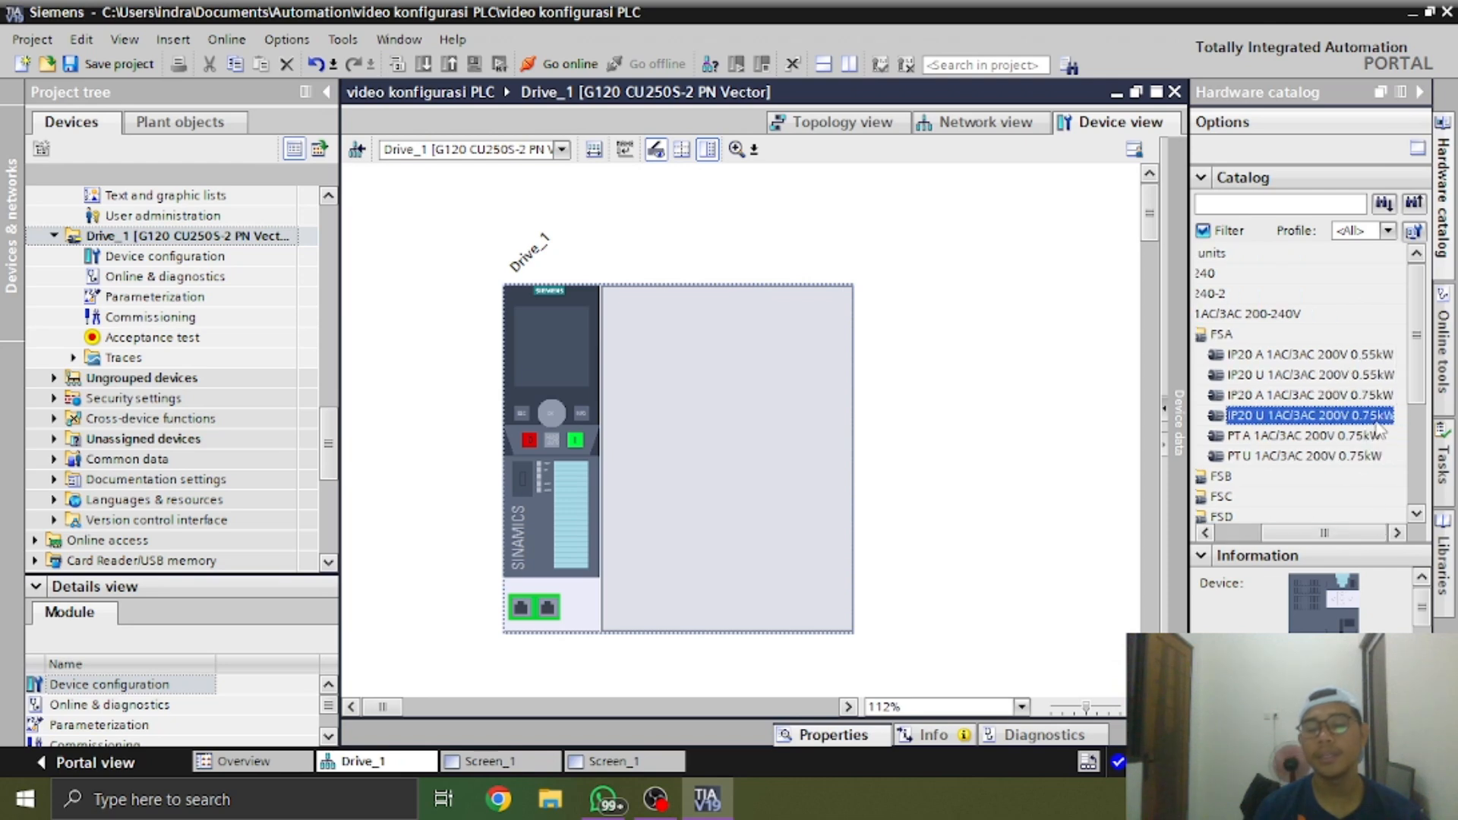
{"action": "double_click", "coordinate": [1363, 416]}
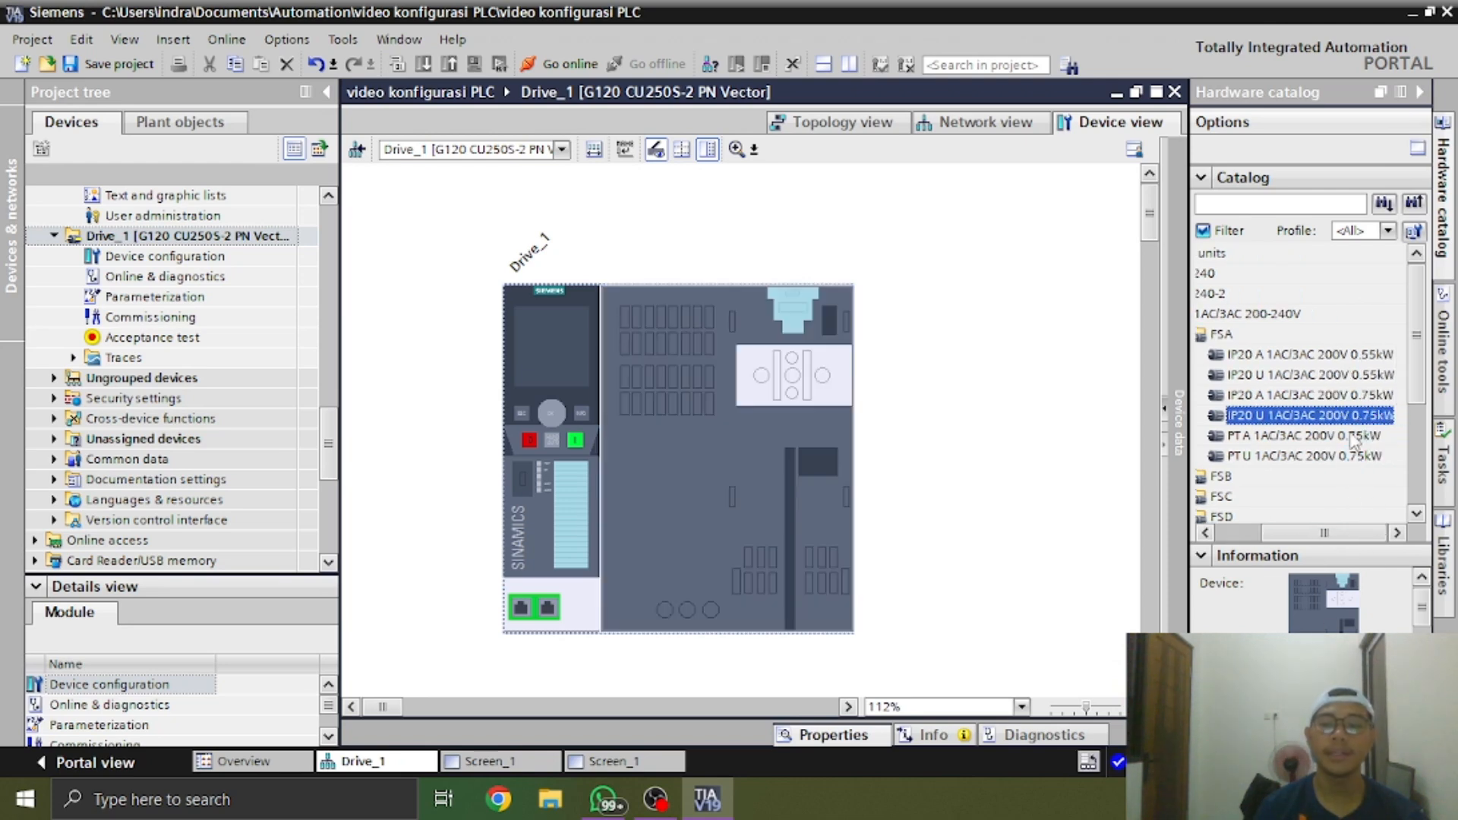
{"action": "left_click_drag", "start_coordinate": [1340, 418], "coordinate": [1091, 422]}
{"action": "left_click_drag", "start_coordinate": [772, 435], "coordinate": [763, 438]}
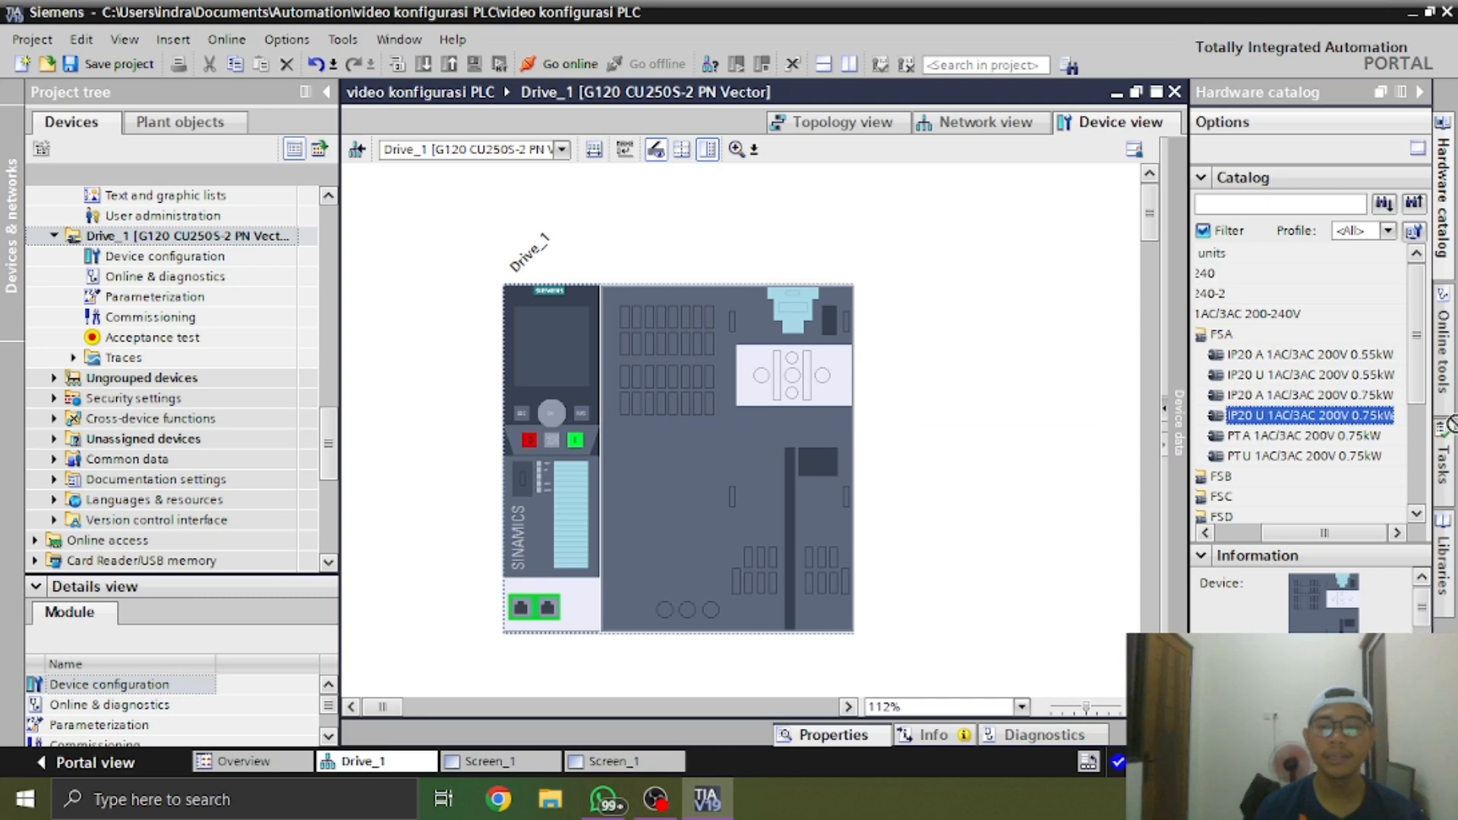
{"action": "left_click_drag", "start_coordinate": [1331, 416], "coordinate": [1317, 434]}
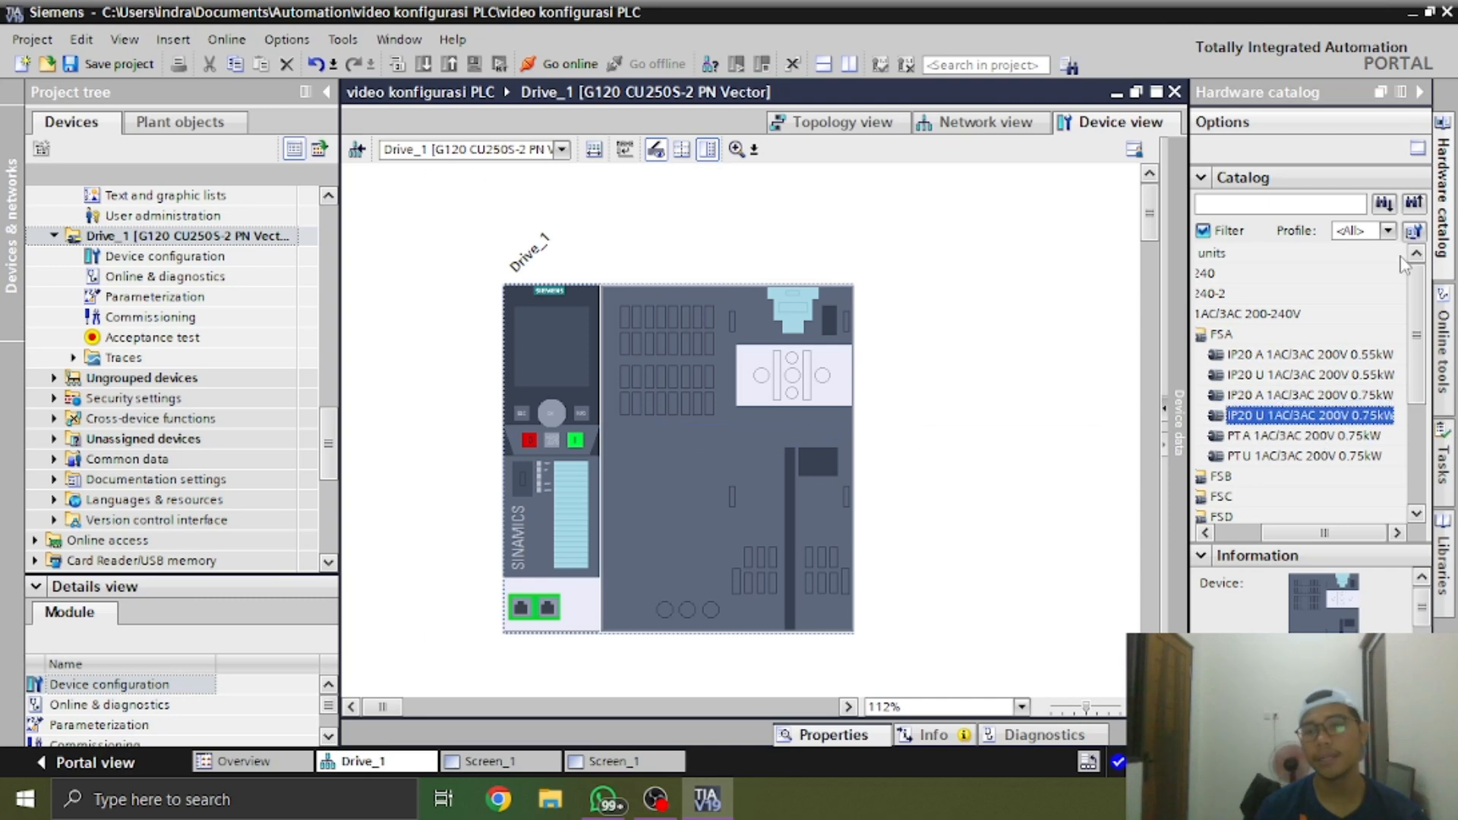
Set Drive_1's IP address to 192.168.0.78 in the network view
{"action": "left_click", "coordinate": [1420, 92]}
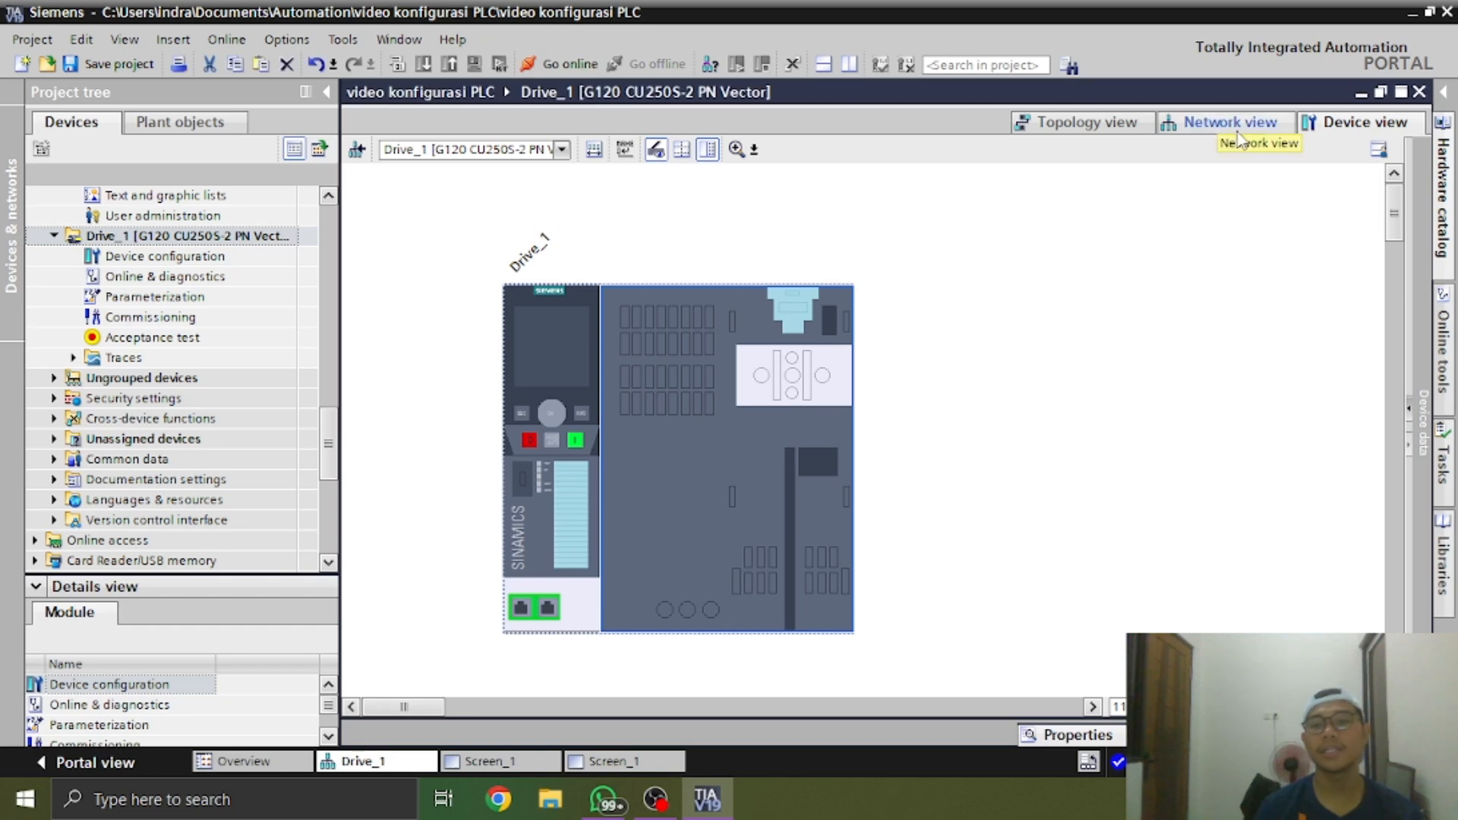
{"action": "left_click", "coordinate": [1238, 129]}
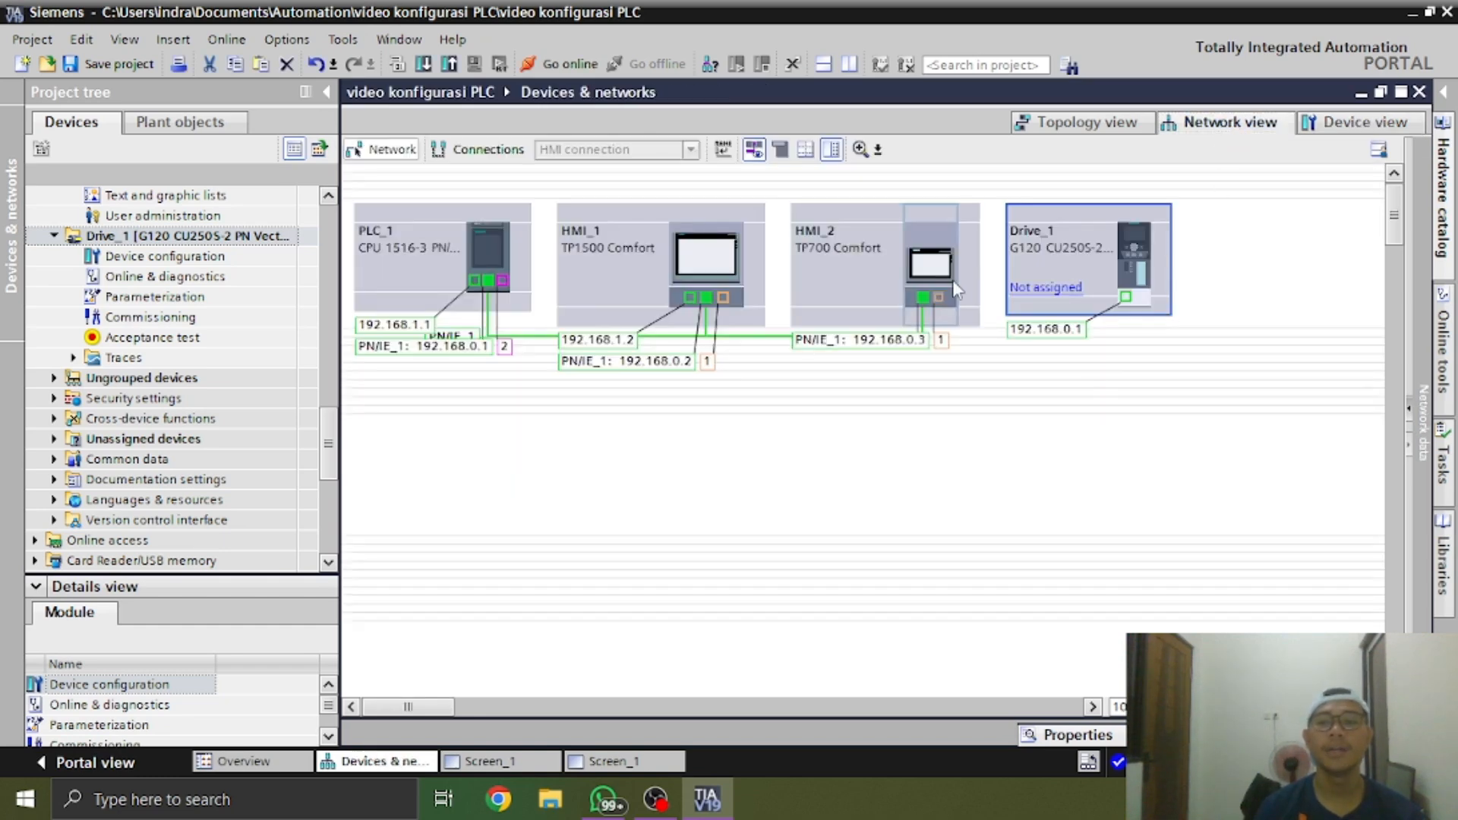
{"action": "left_click", "coordinate": [1075, 334]}
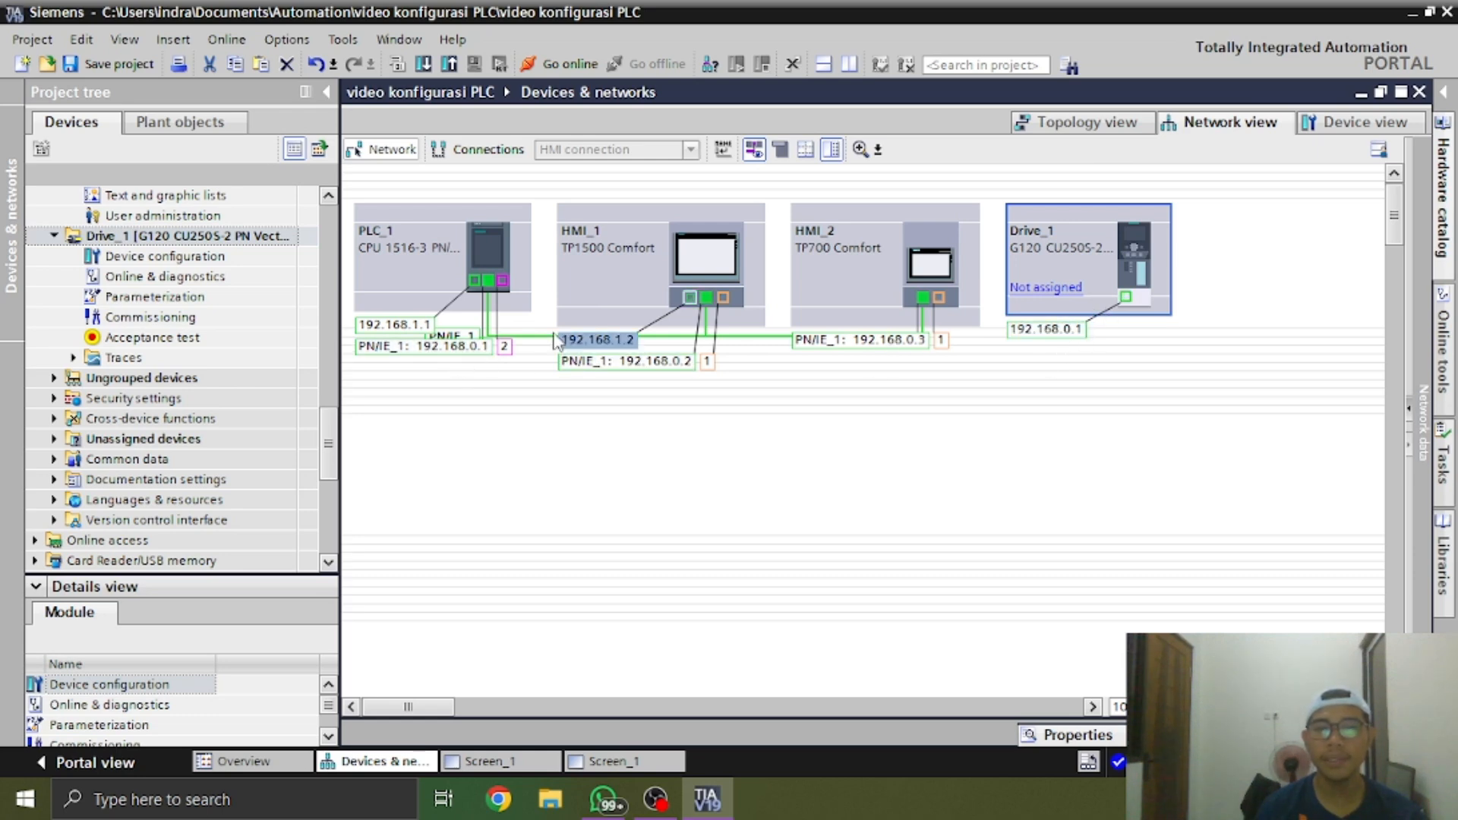
{"action": "double_click", "coordinate": [1044, 332]}
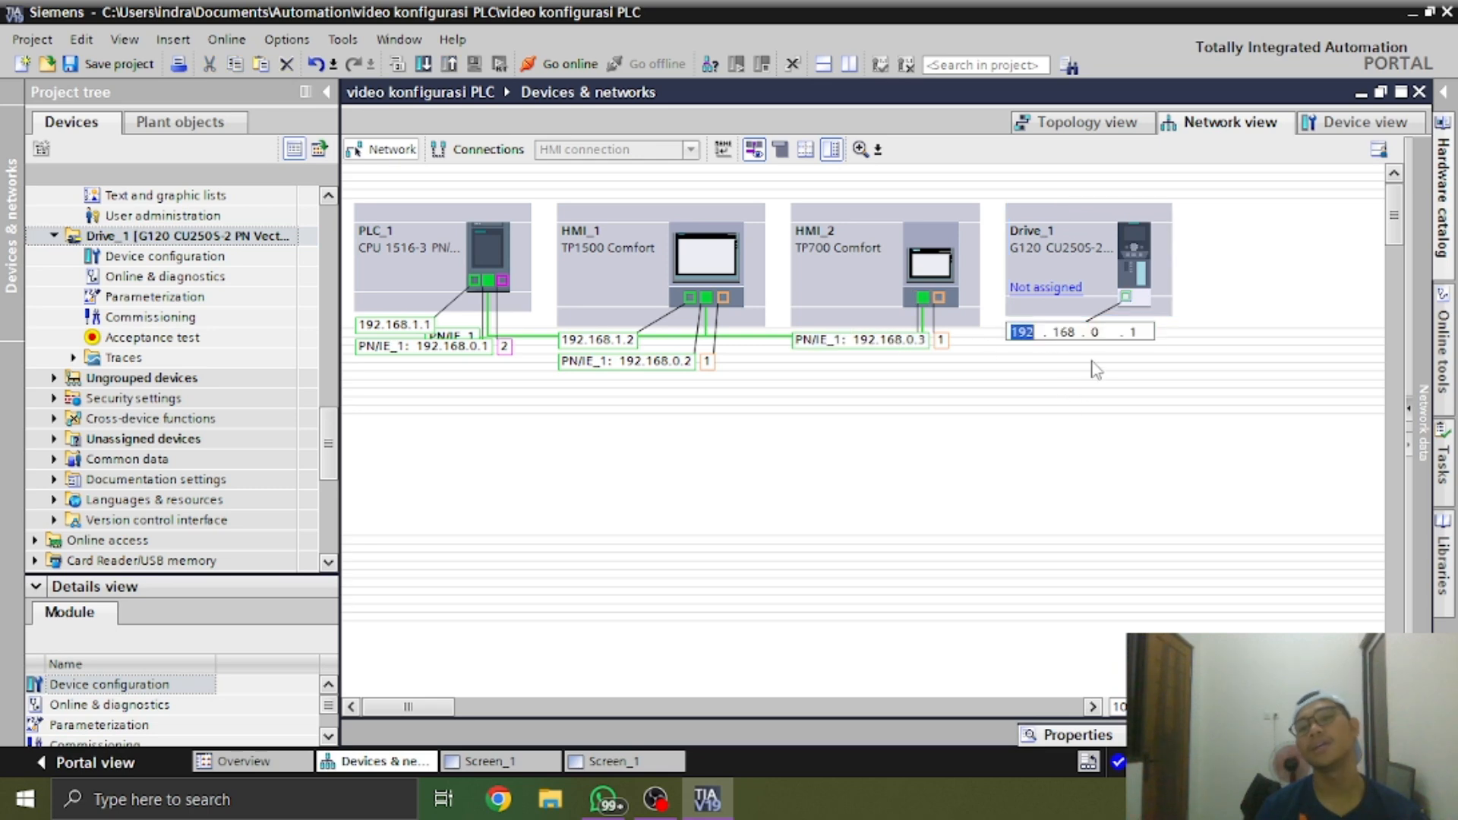
{"action": "left_click", "coordinate": [1132, 333]}
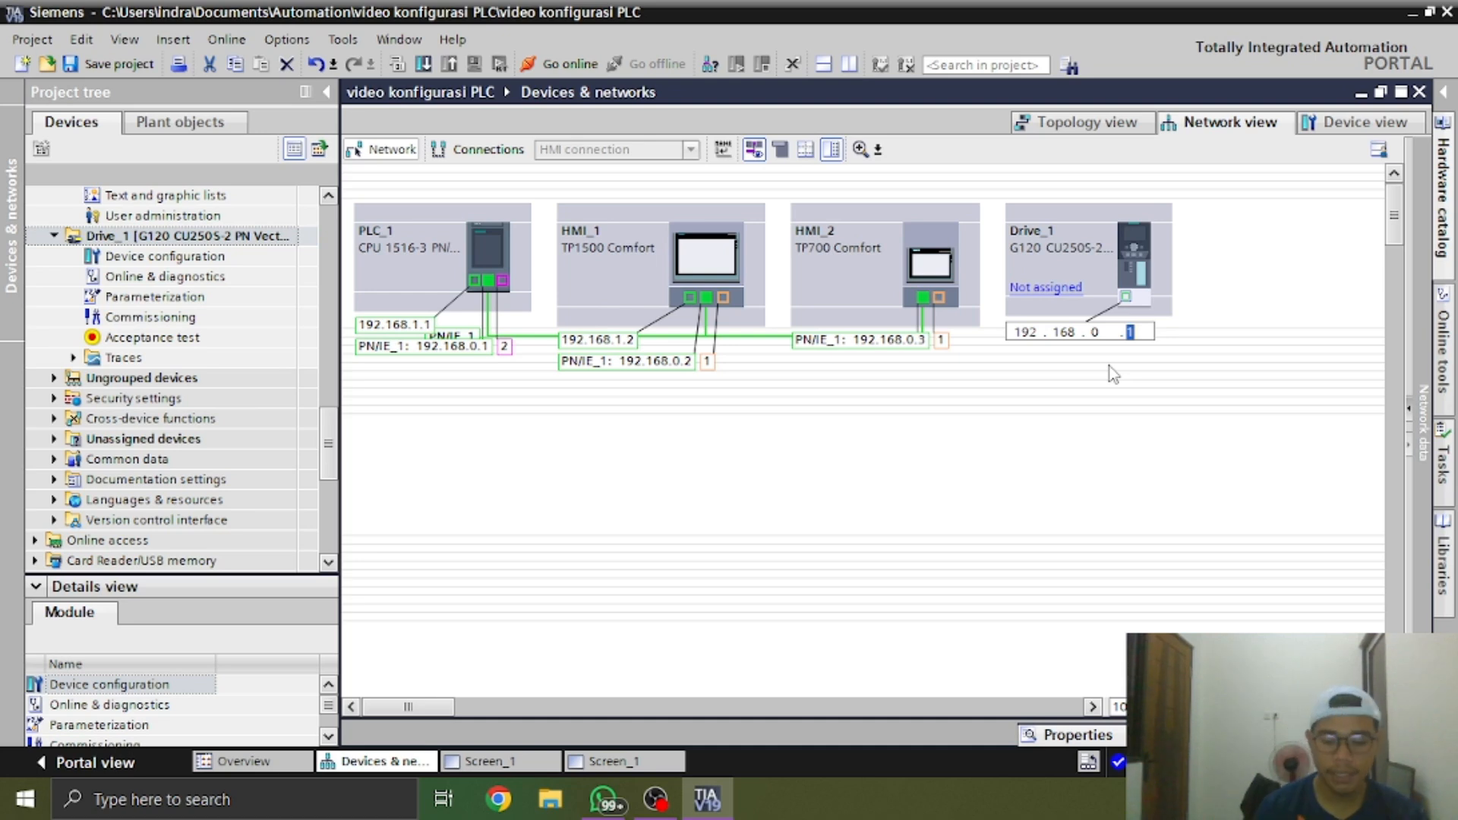
{"action": "type", "text": "78"}
{"action": "key", "text": "Return"}
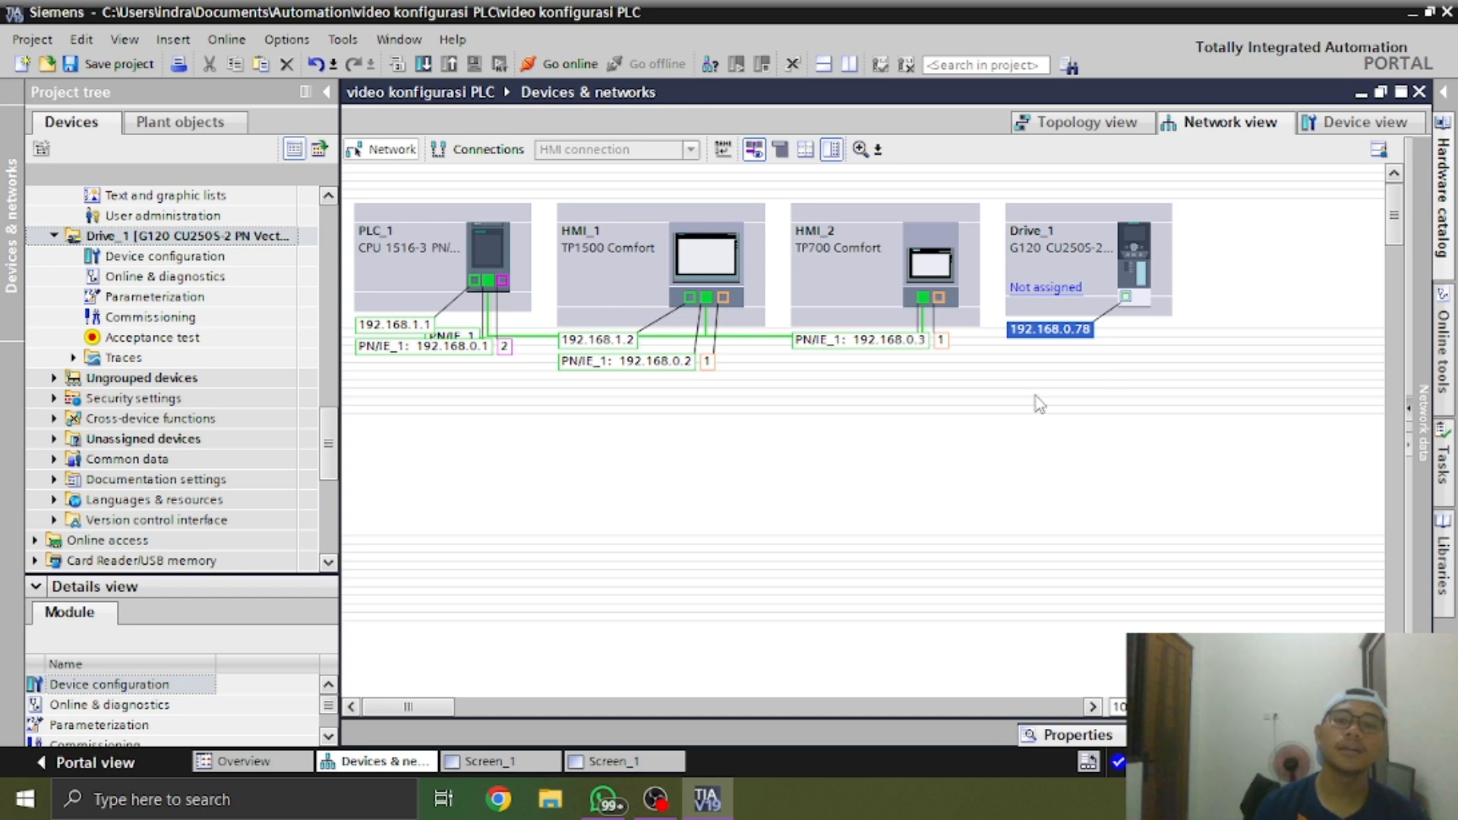
{"action": "left_click", "coordinate": [1243, 301]}
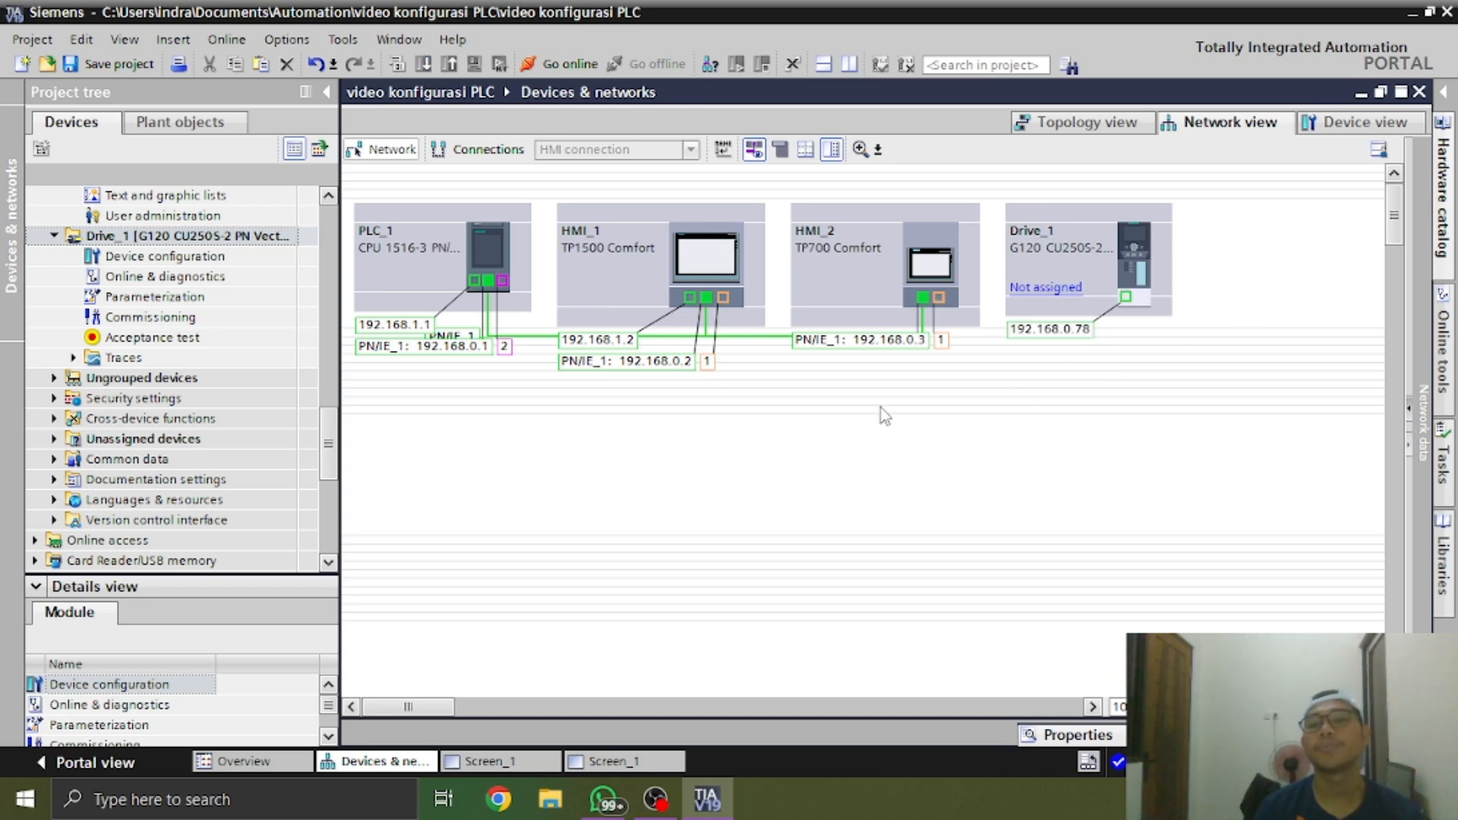
Rename the G120 drive Drive_1 as inv in the network view
{"action": "double_click", "coordinate": [1063, 251]}
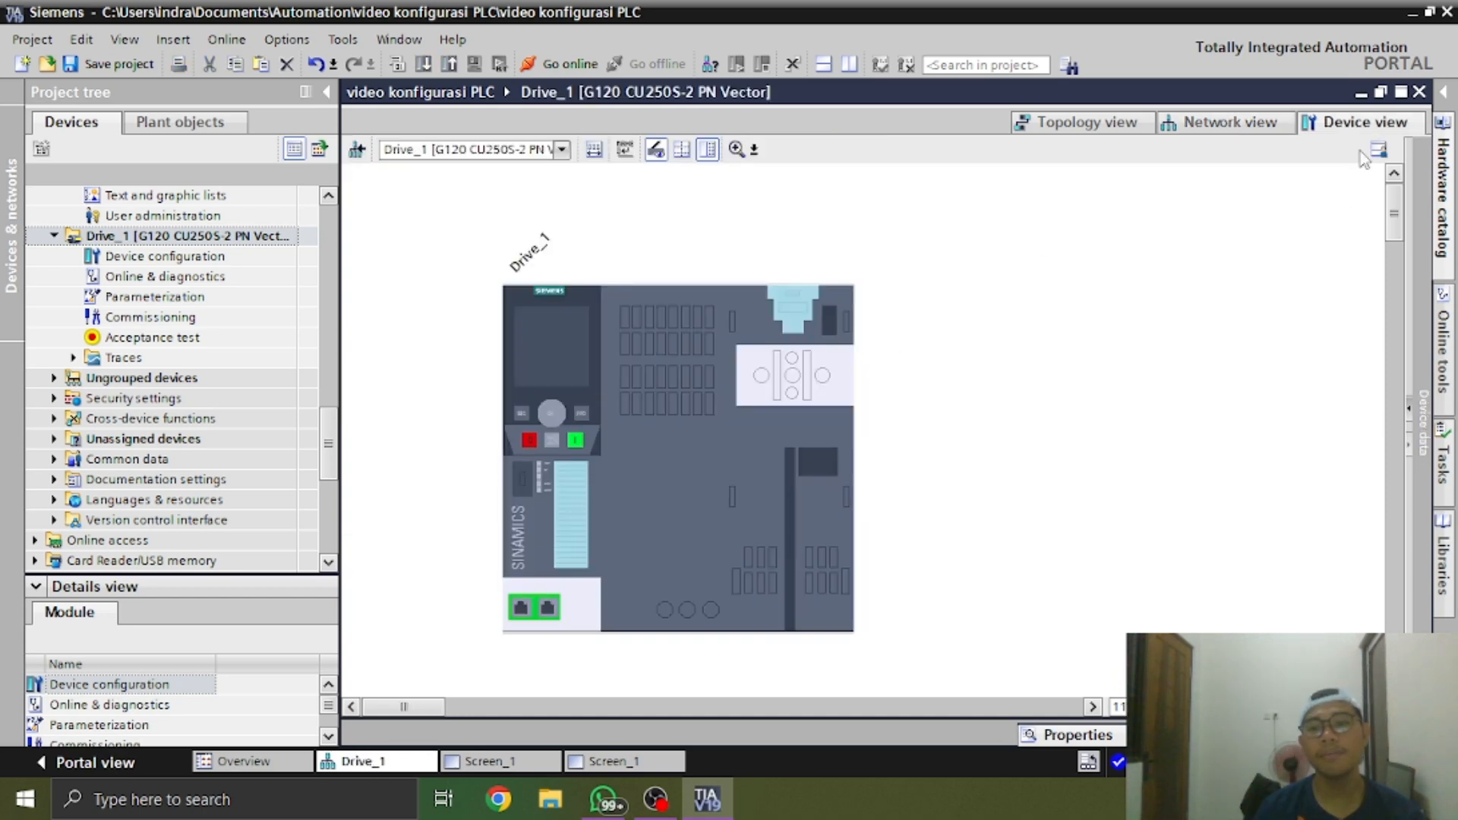
{"action": "left_click", "coordinate": [1230, 122]}
{"action": "left_click", "coordinate": [1021, 231]}
{"action": "right_click", "coordinate": [1037, 236]}
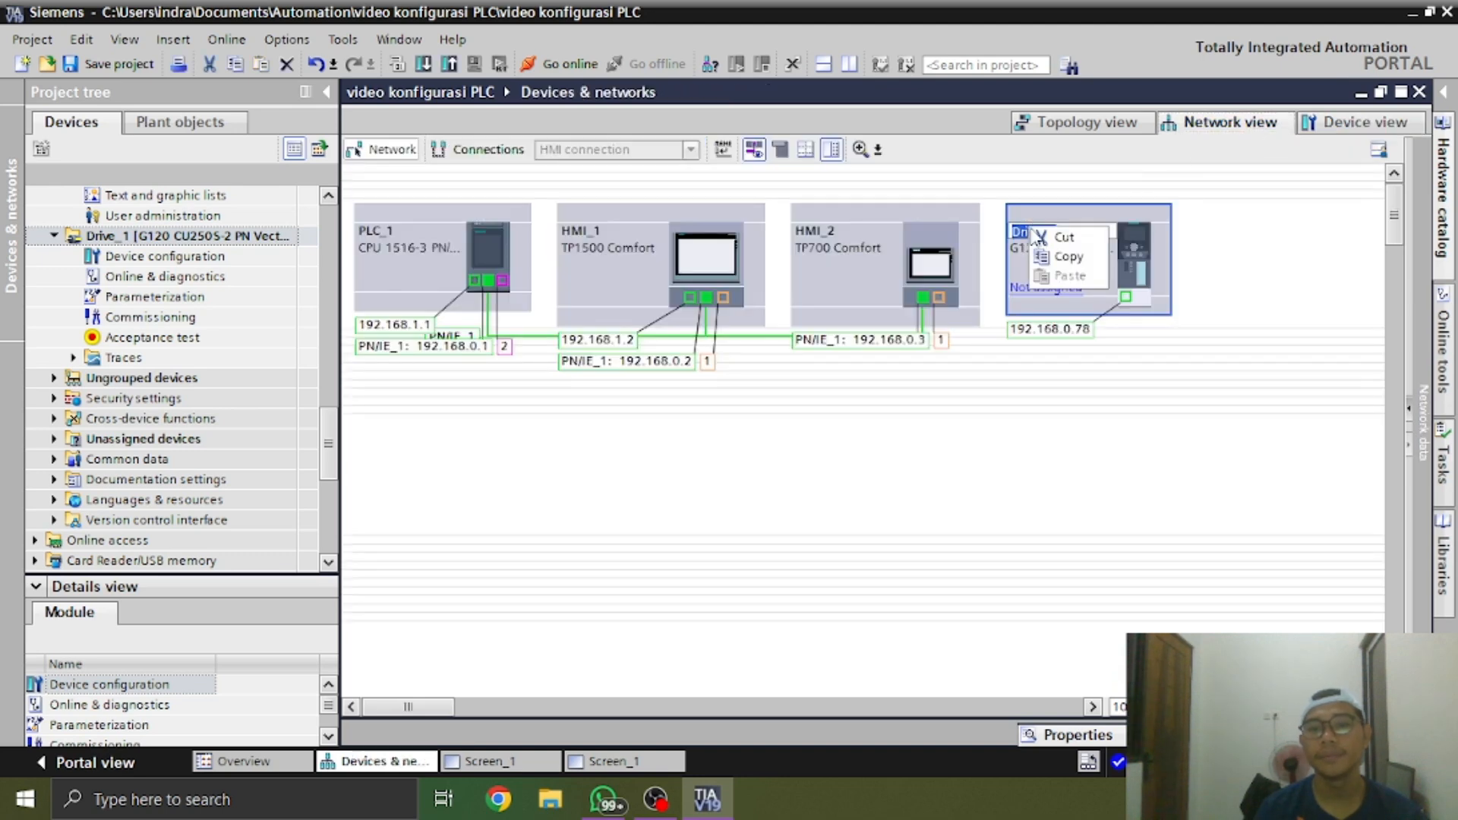
{"action": "left_click", "coordinate": [1251, 237]}
{"action": "left_click", "coordinate": [1056, 240]}
{"action": "left_click", "coordinate": [1070, 230]}
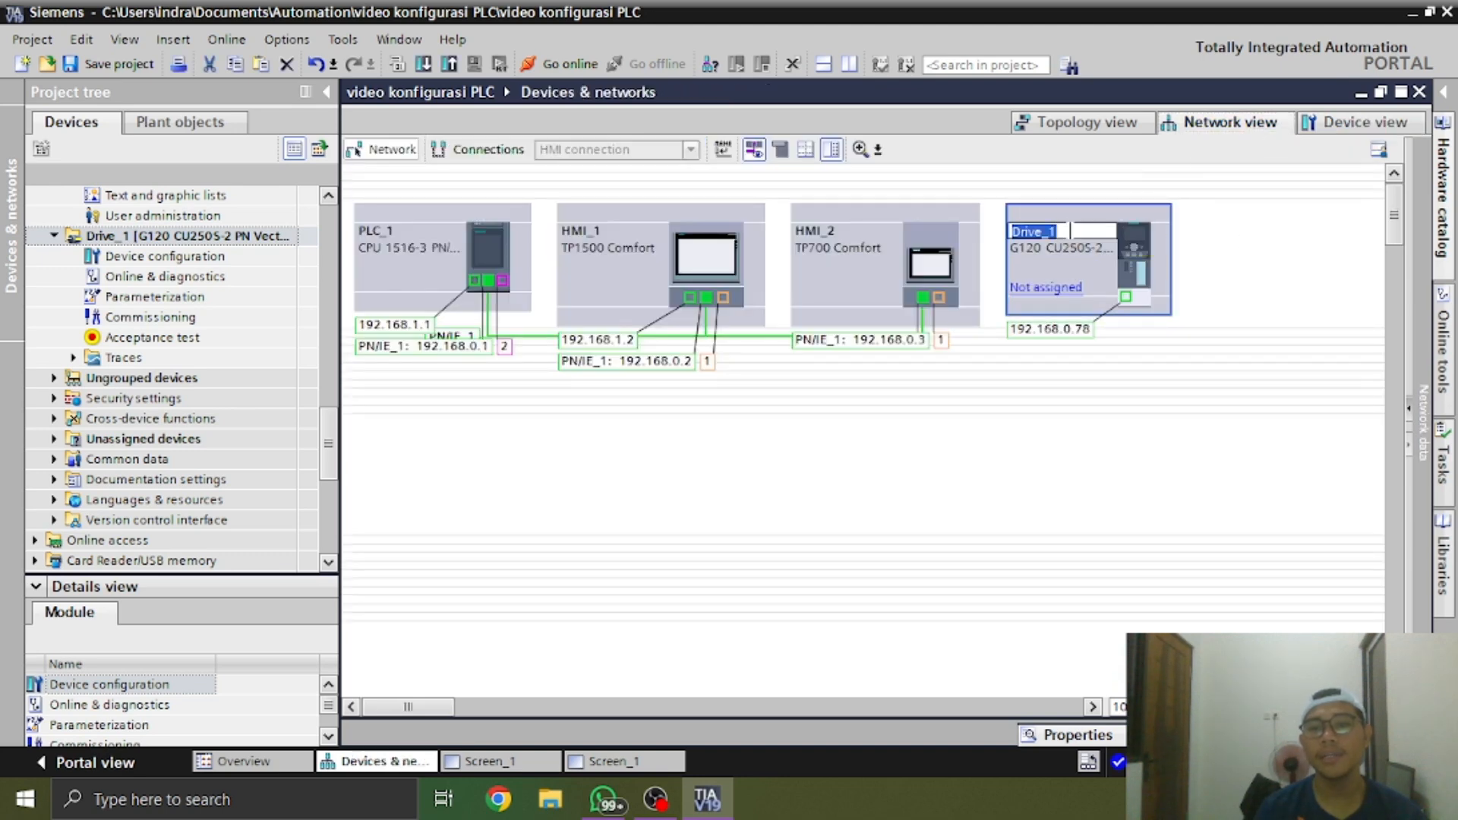
{"action": "type", "text": "inv"}
{"action": "key", "text": "Return"}
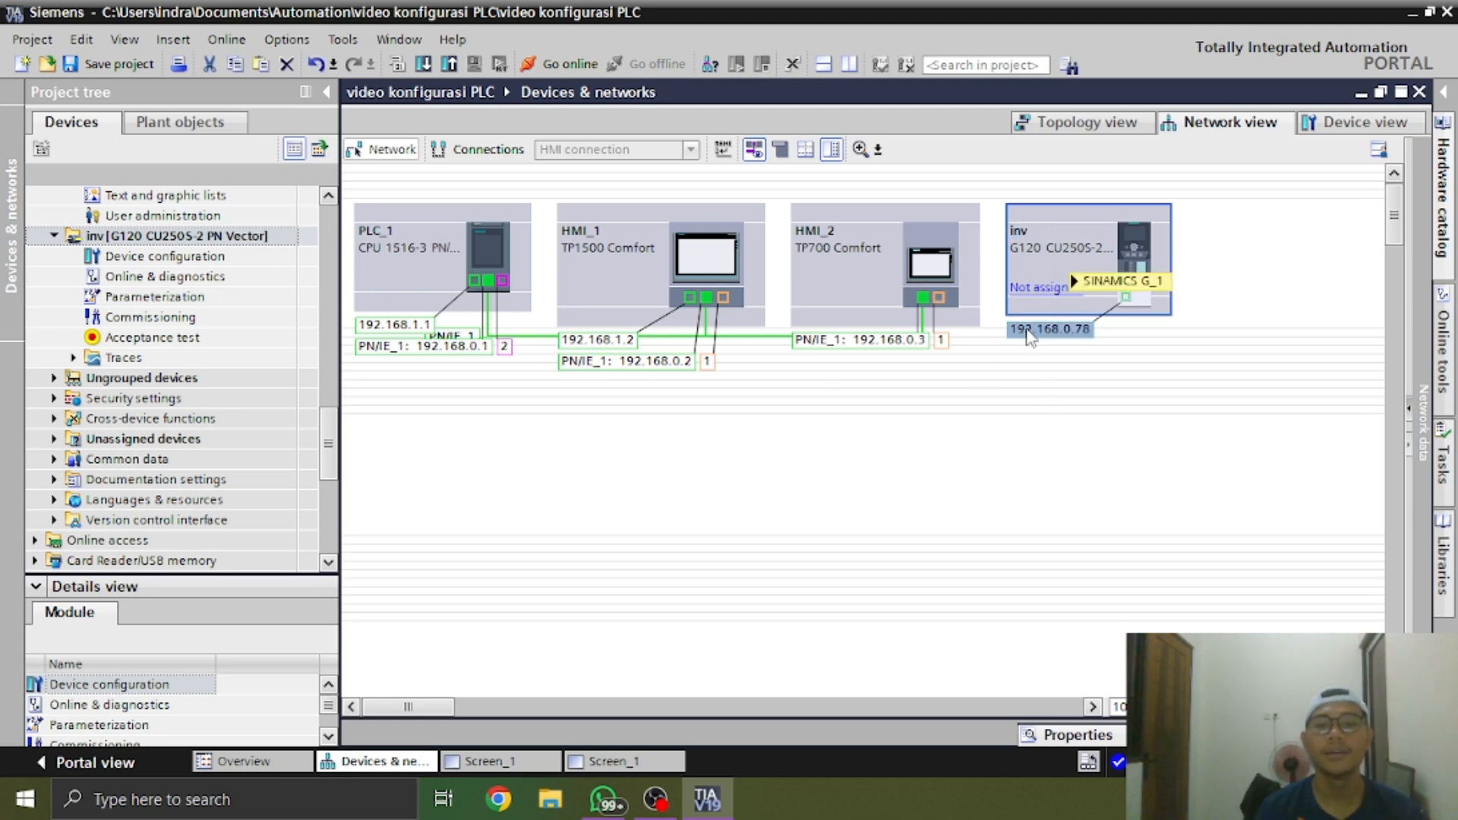
{"action": "left_click", "coordinate": [1123, 367]}
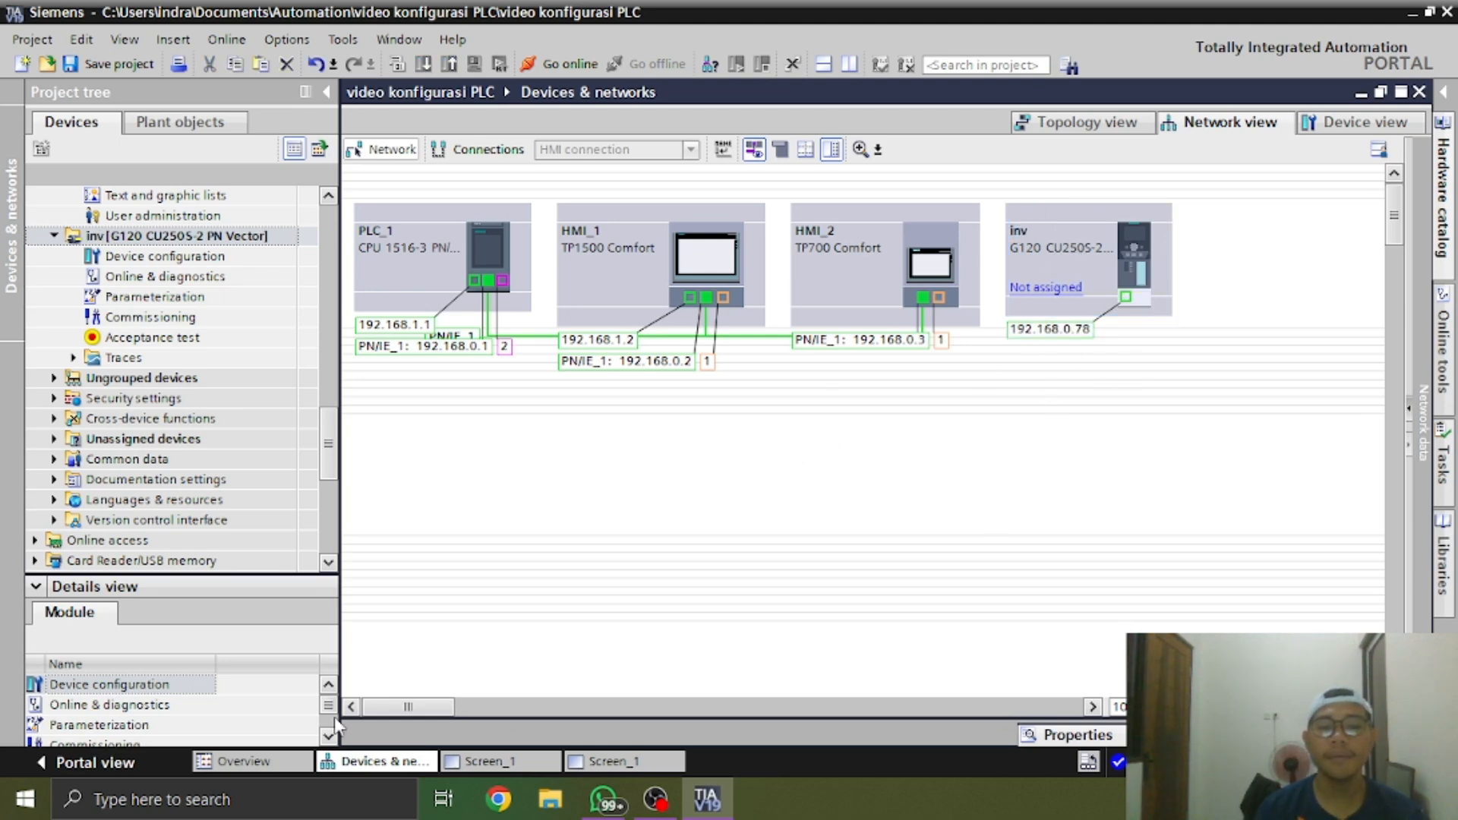
Assign the inv drive to the IO controller PLC_1.PROFINET interface_1
{"action": "left_click_drag", "start_coordinate": [706, 297], "coordinate": [923, 299]}
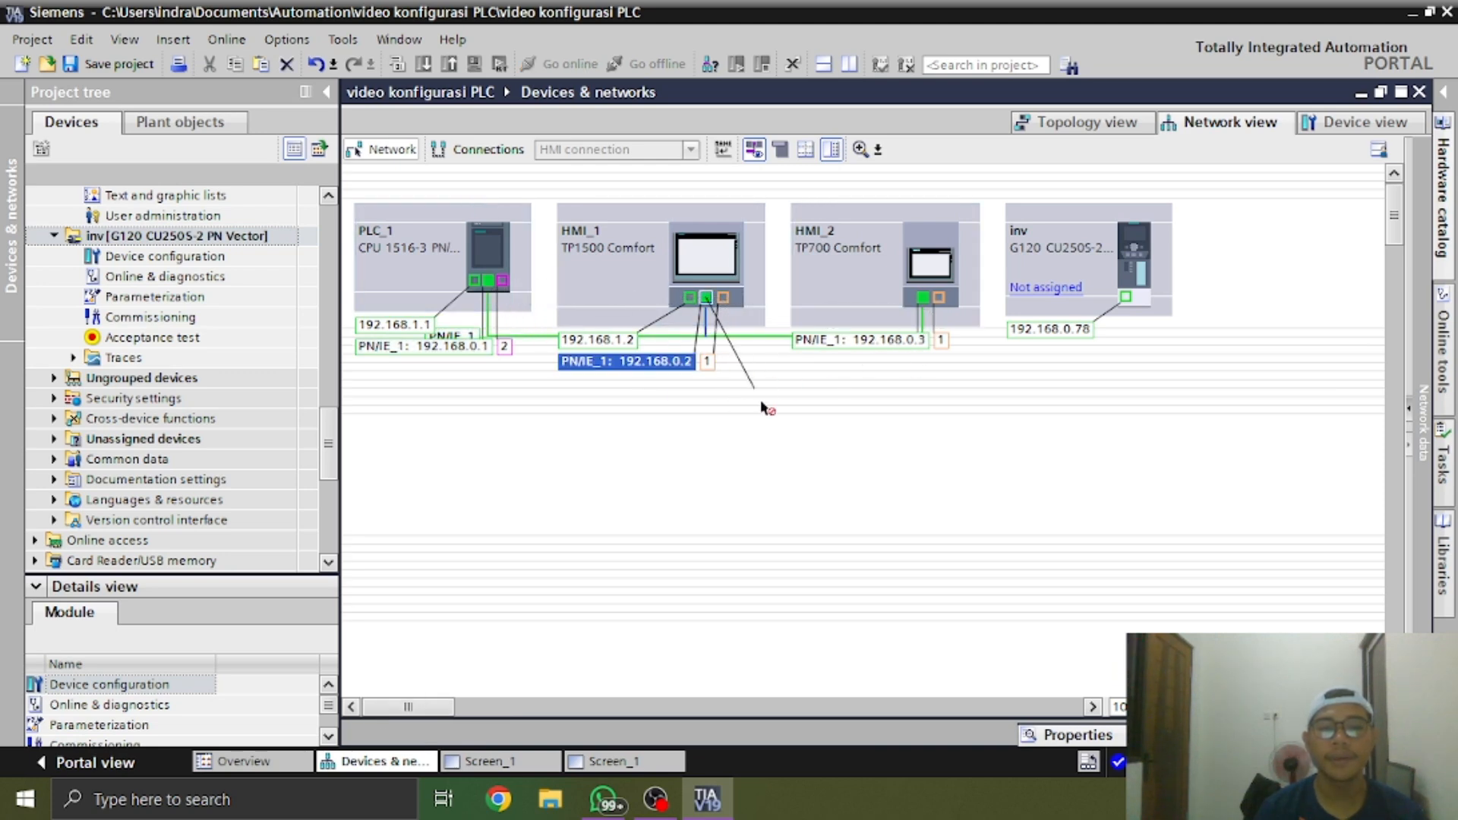
{"action": "left_click", "coordinate": [1063, 296]}
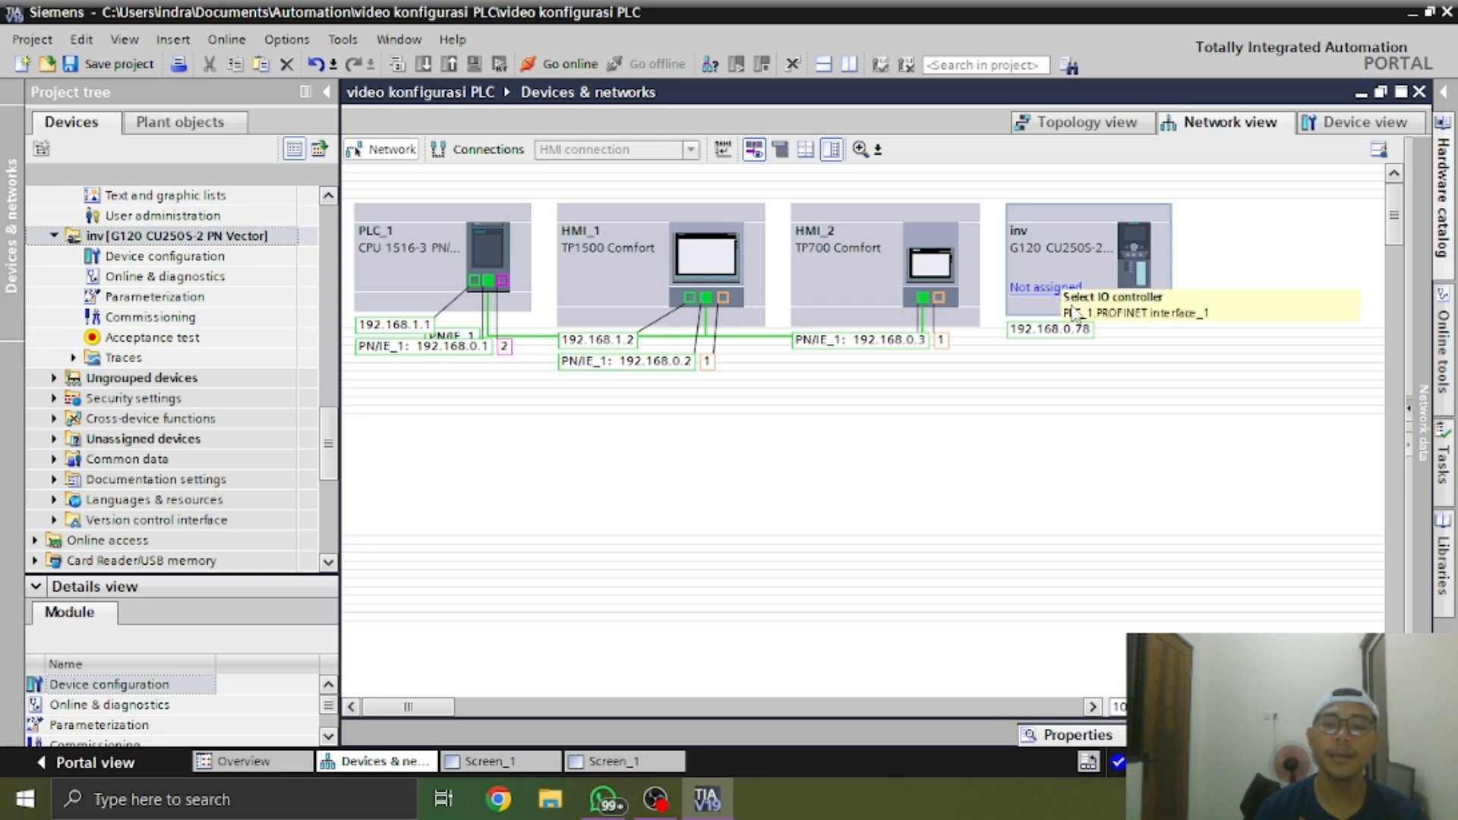
{"action": "left_click", "coordinate": [1047, 298]}
{"action": "left_click", "coordinate": [1050, 290]}
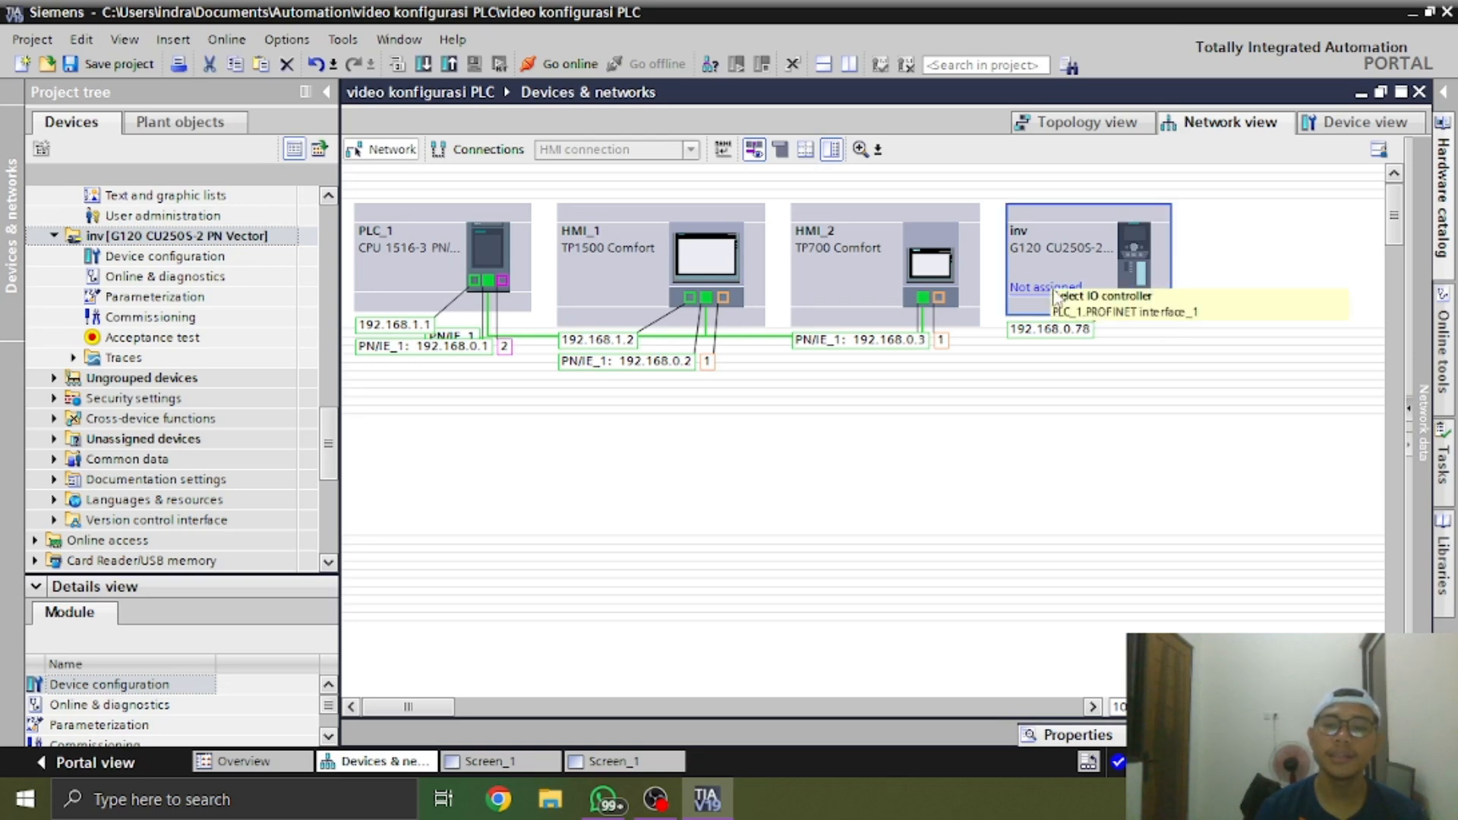
{"action": "left_click", "coordinate": [1110, 312]}
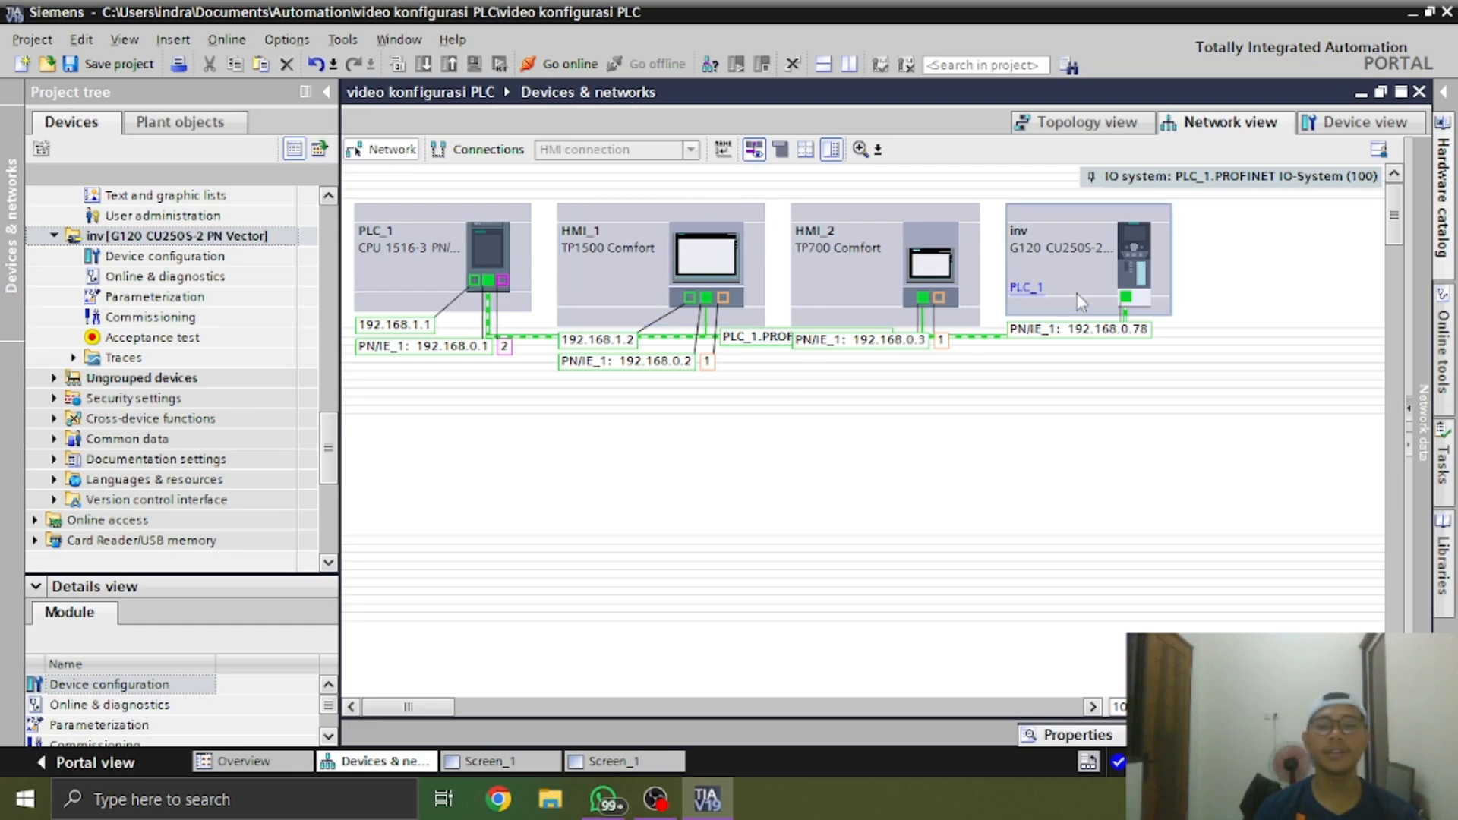
Switch to the WhatsApp photos, examine the real ET 200SP station's interface and I/O modules, and return to TIA Portal
{"action": "key", "text": "alt+Tab"}
{"action": "key", "text": "alt+Tab"}
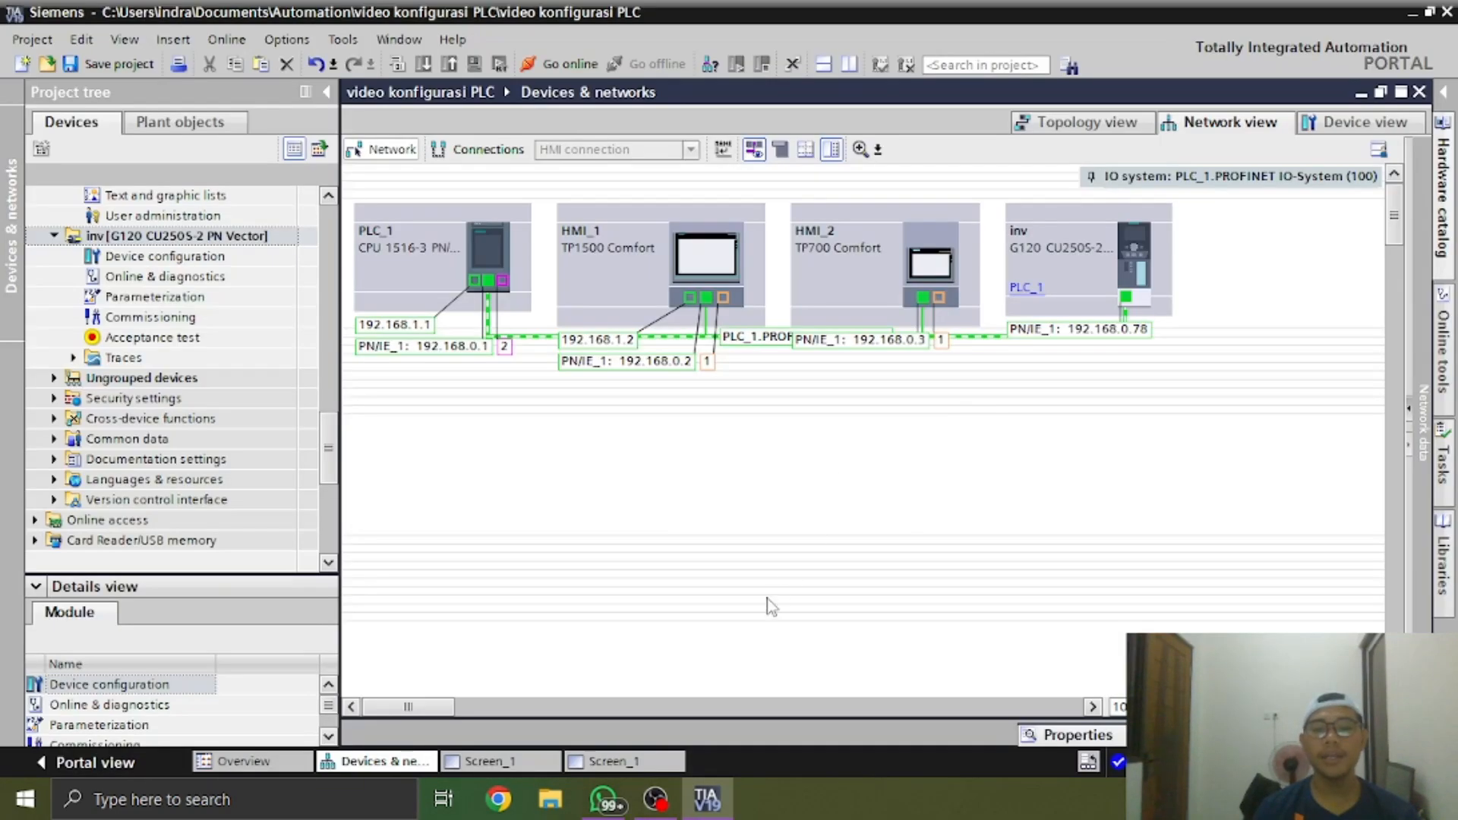
{"action": "left_click", "coordinate": [600, 801]}
{"action": "left_click", "coordinate": [1196, 515]}
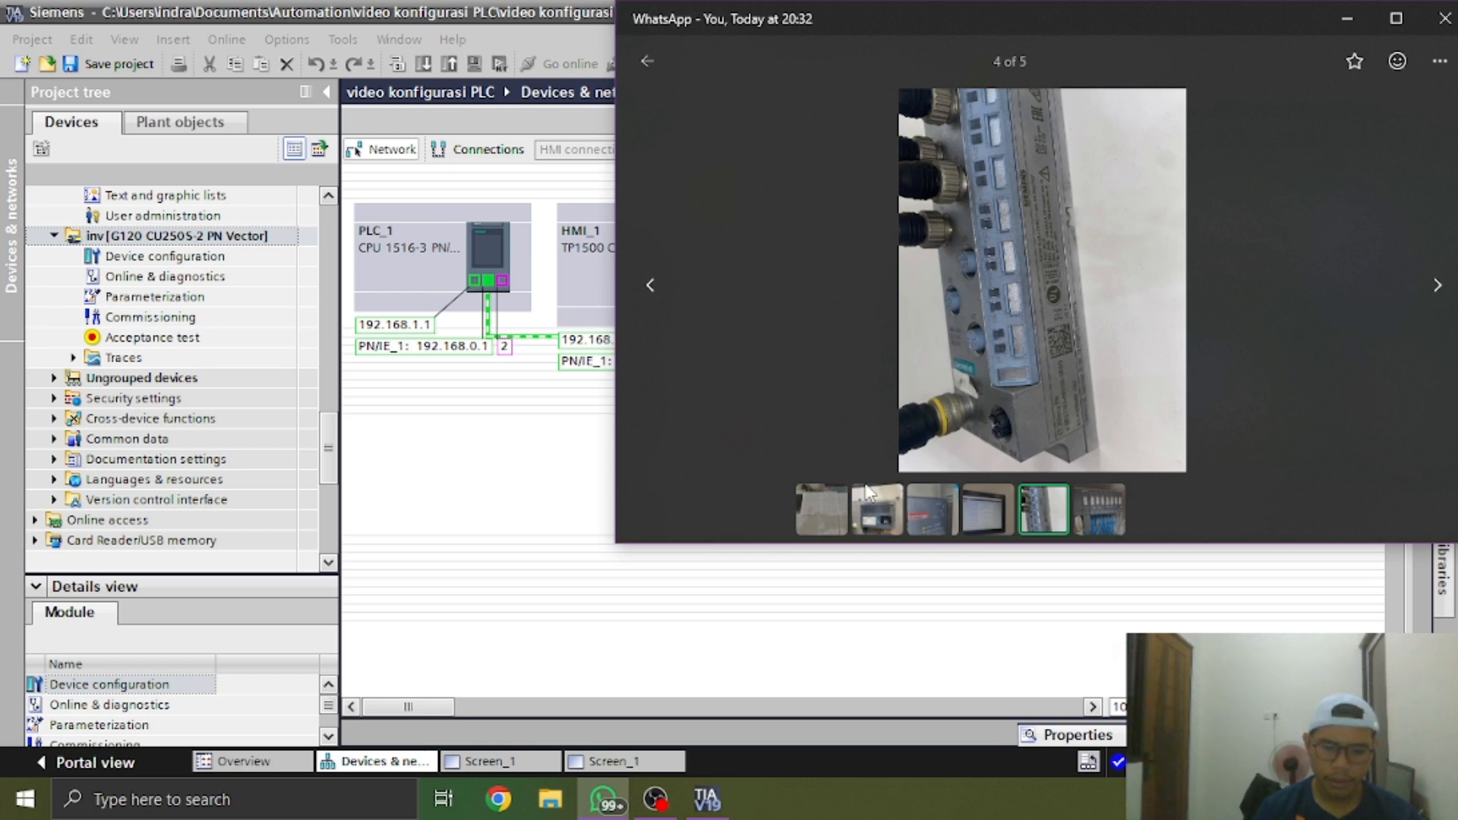
{"action": "left_click", "coordinate": [1093, 510]}
{"action": "scroll", "coordinate": [920, 305], "scroll_direction": "down", "scroll_amount": 3}
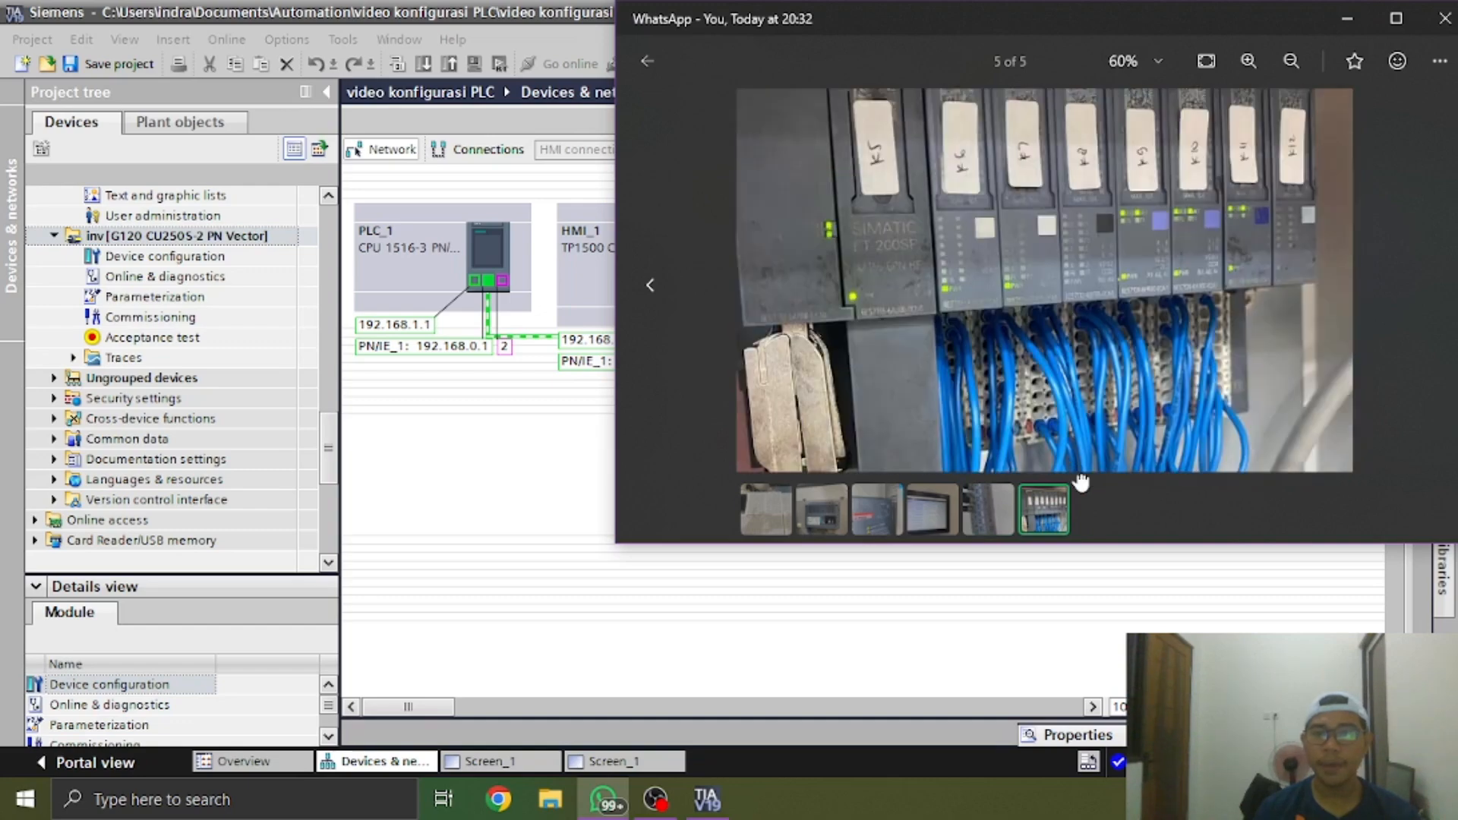
{"action": "scroll", "coordinate": [972, 301], "scroll_direction": "down", "scroll_amount": 1}
{"action": "left_click_drag", "start_coordinate": [973, 300], "coordinate": [983, 420]}
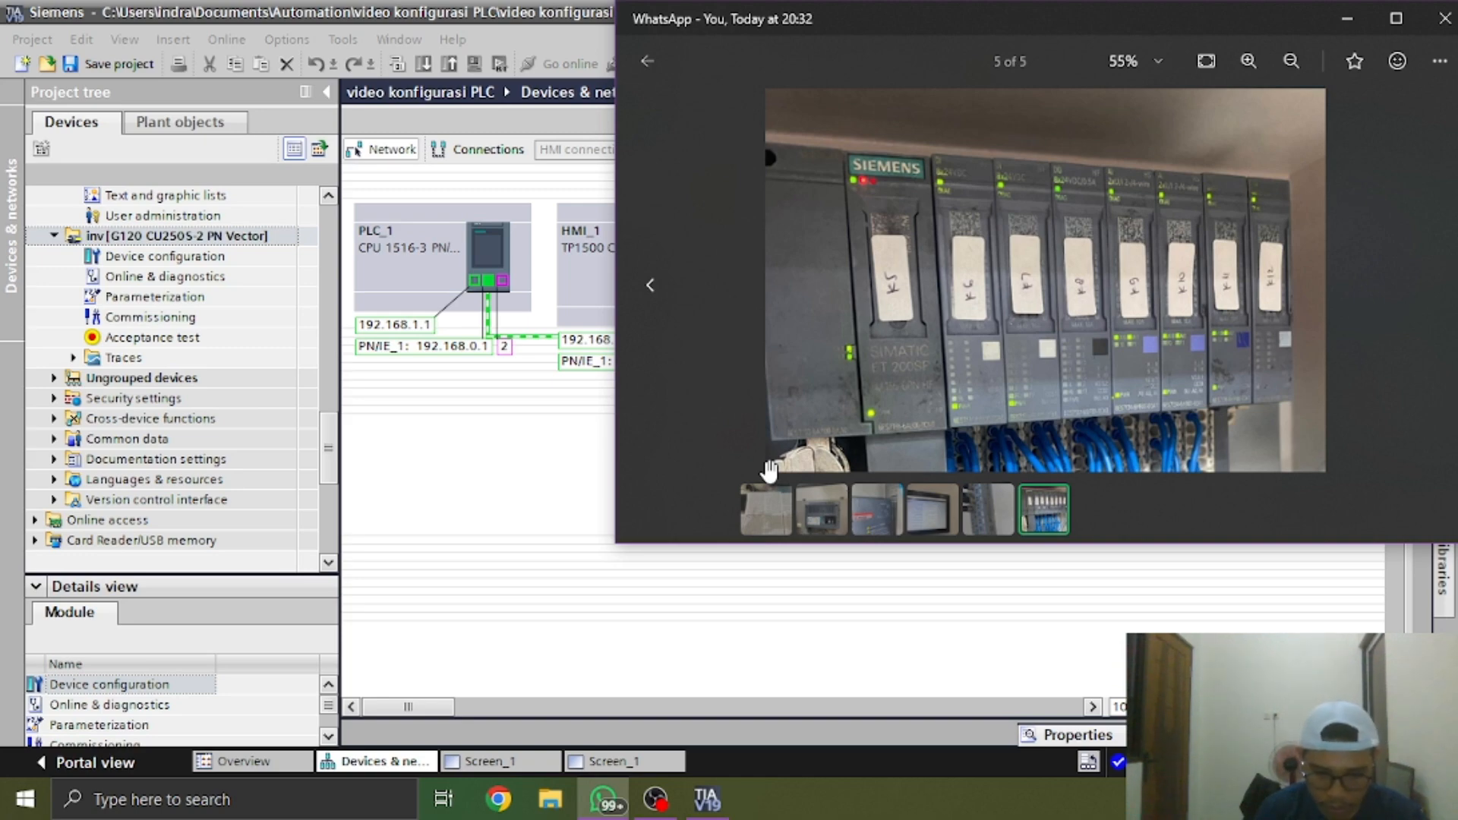
{"action": "left_click_drag", "start_coordinate": [1253, 465], "coordinate": [1186, 250]}
{"action": "scroll", "coordinate": [1186, 249], "scroll_direction": "up", "scroll_amount": 3}
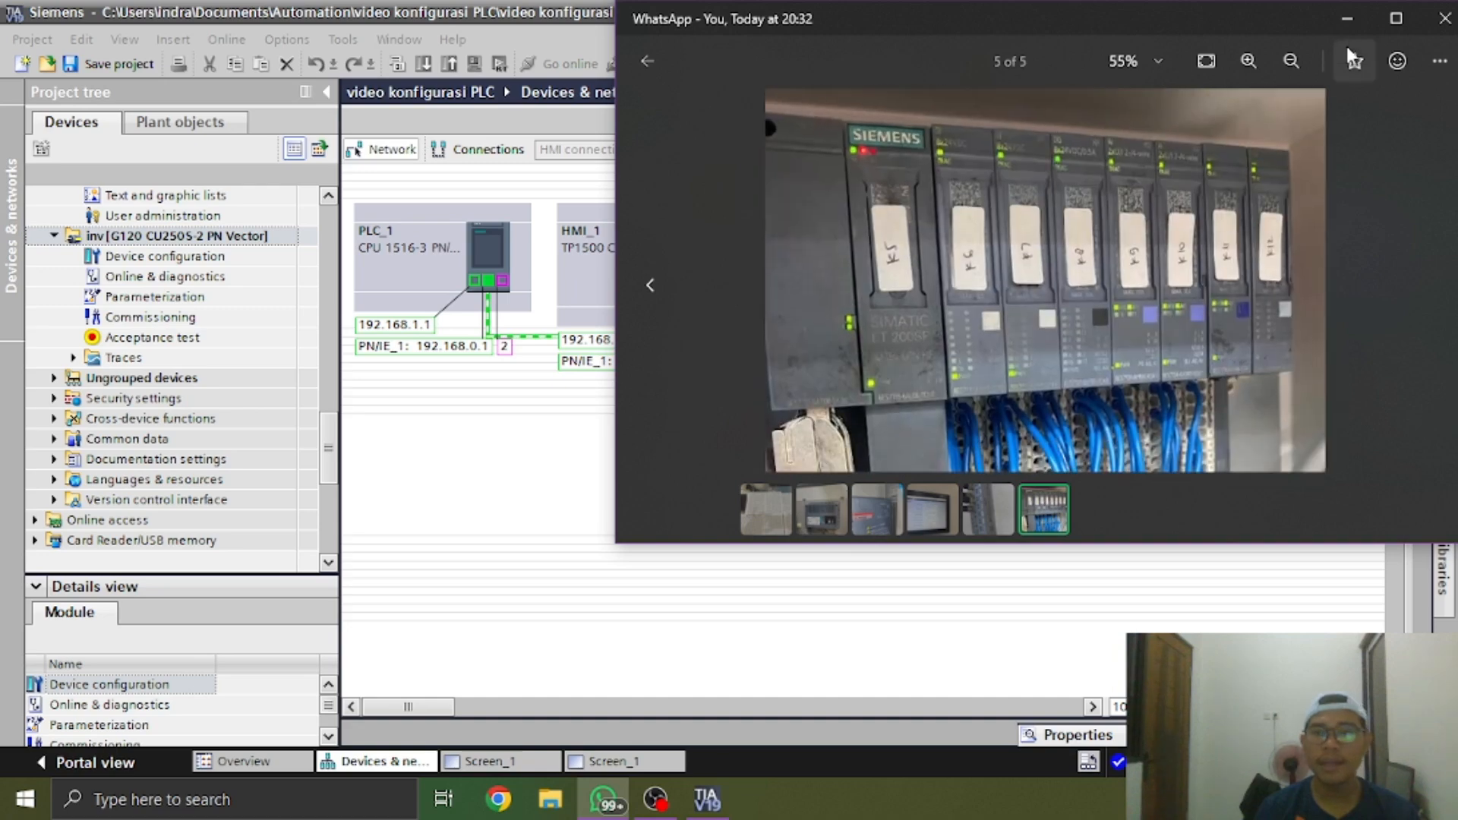
{"action": "left_click", "coordinate": [1347, 16]}
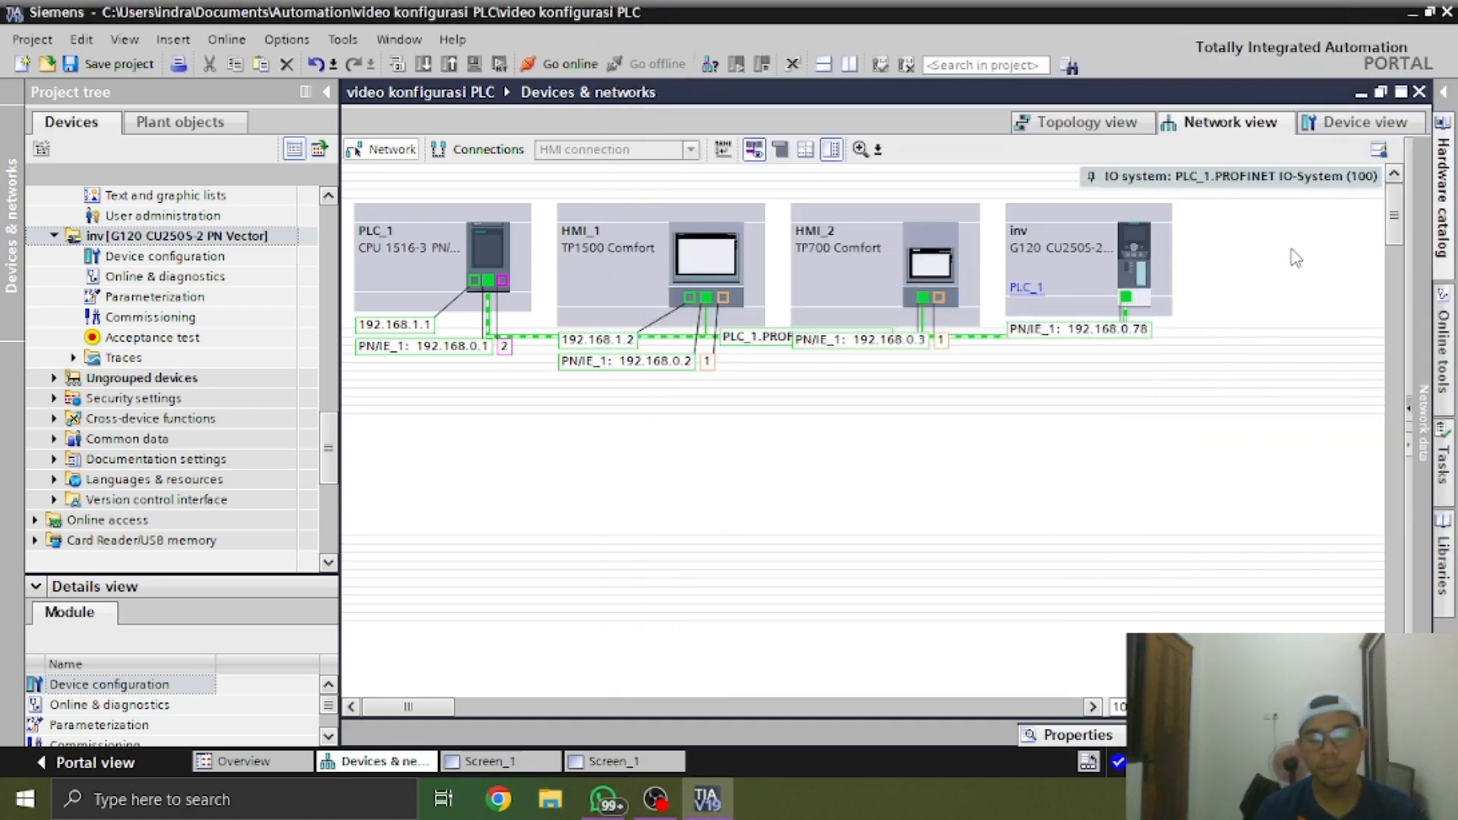
Search the hardware catalog for IM155-6PN ST and check the matching interface module's description
{"action": "left_click", "coordinate": [1444, 92]}
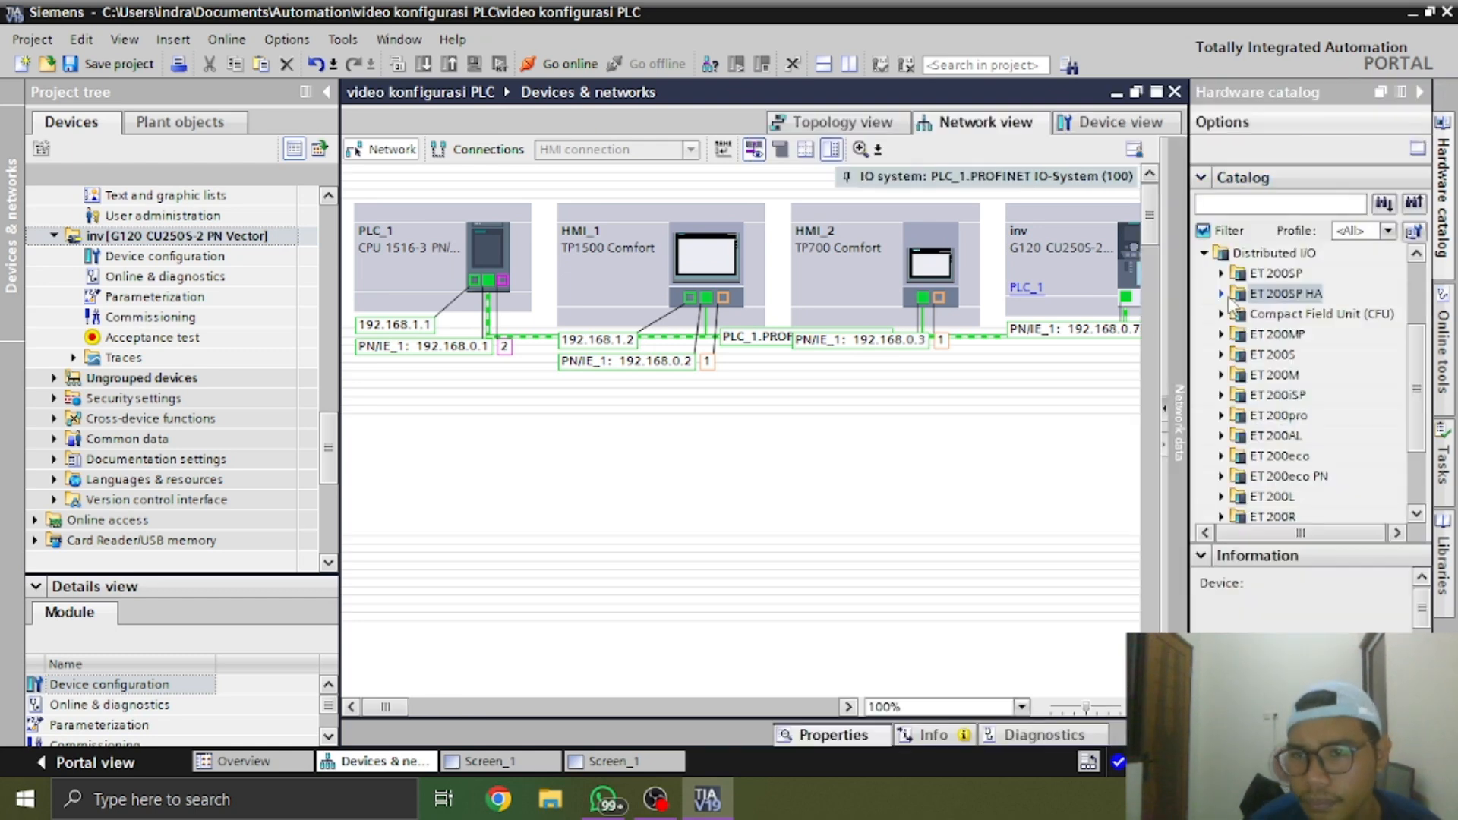
{"action": "left_click", "coordinate": [1229, 289]}
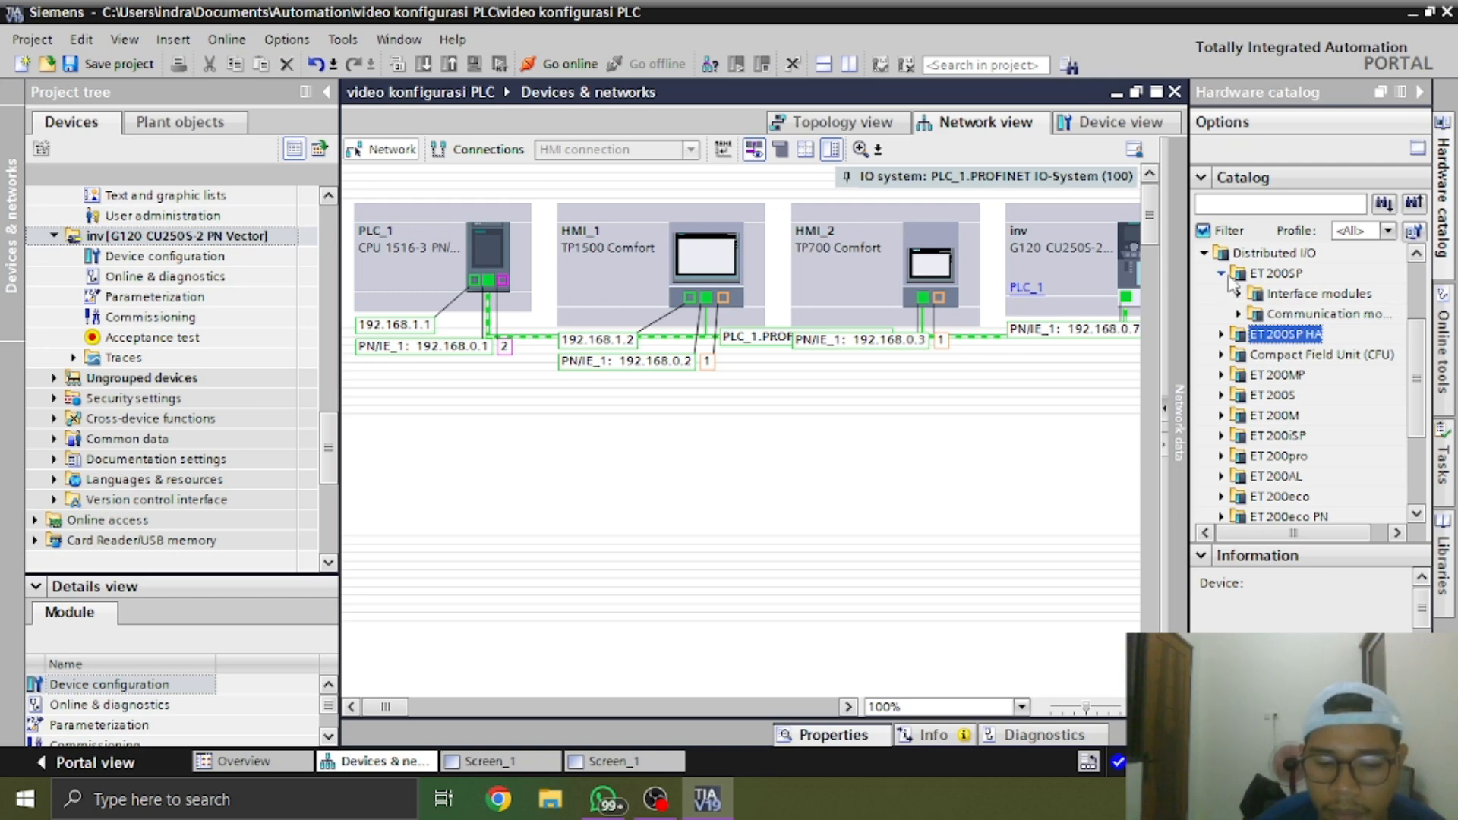
{"action": "left_click", "coordinate": [1300, 206]}
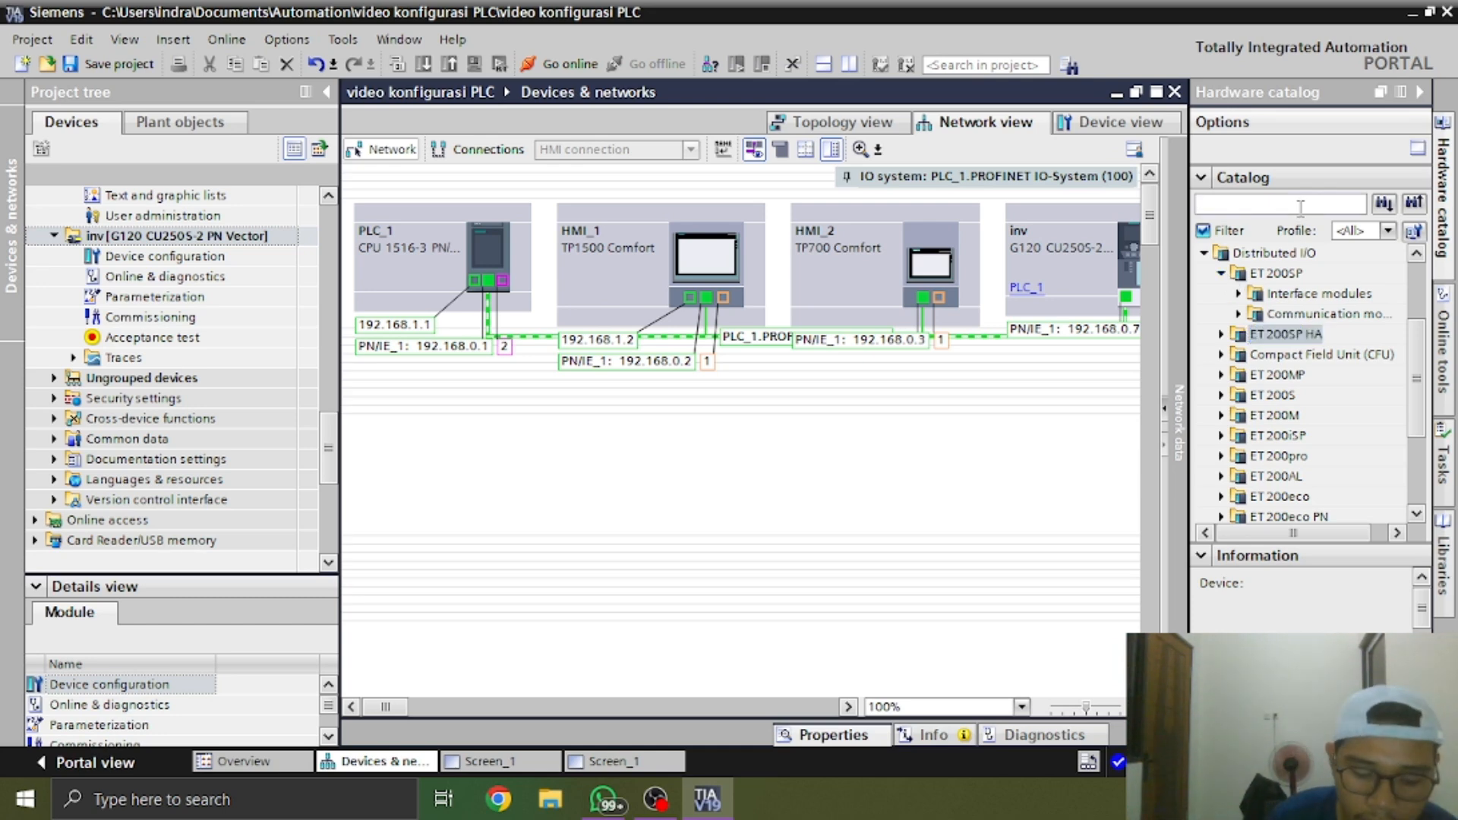
{"action": "type", "text": "IM"}
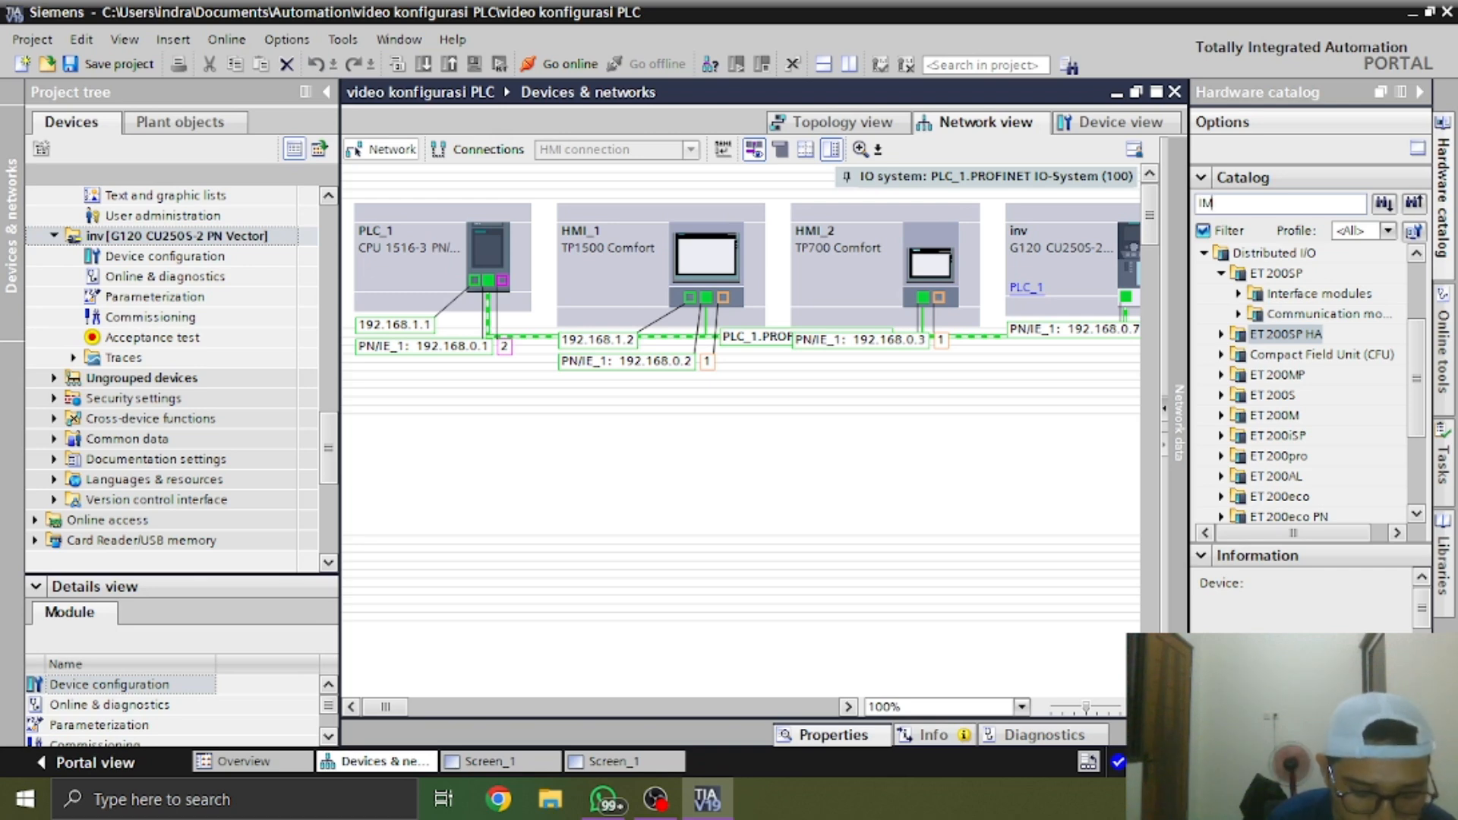
{"action": "type", "text": "155-6P"}
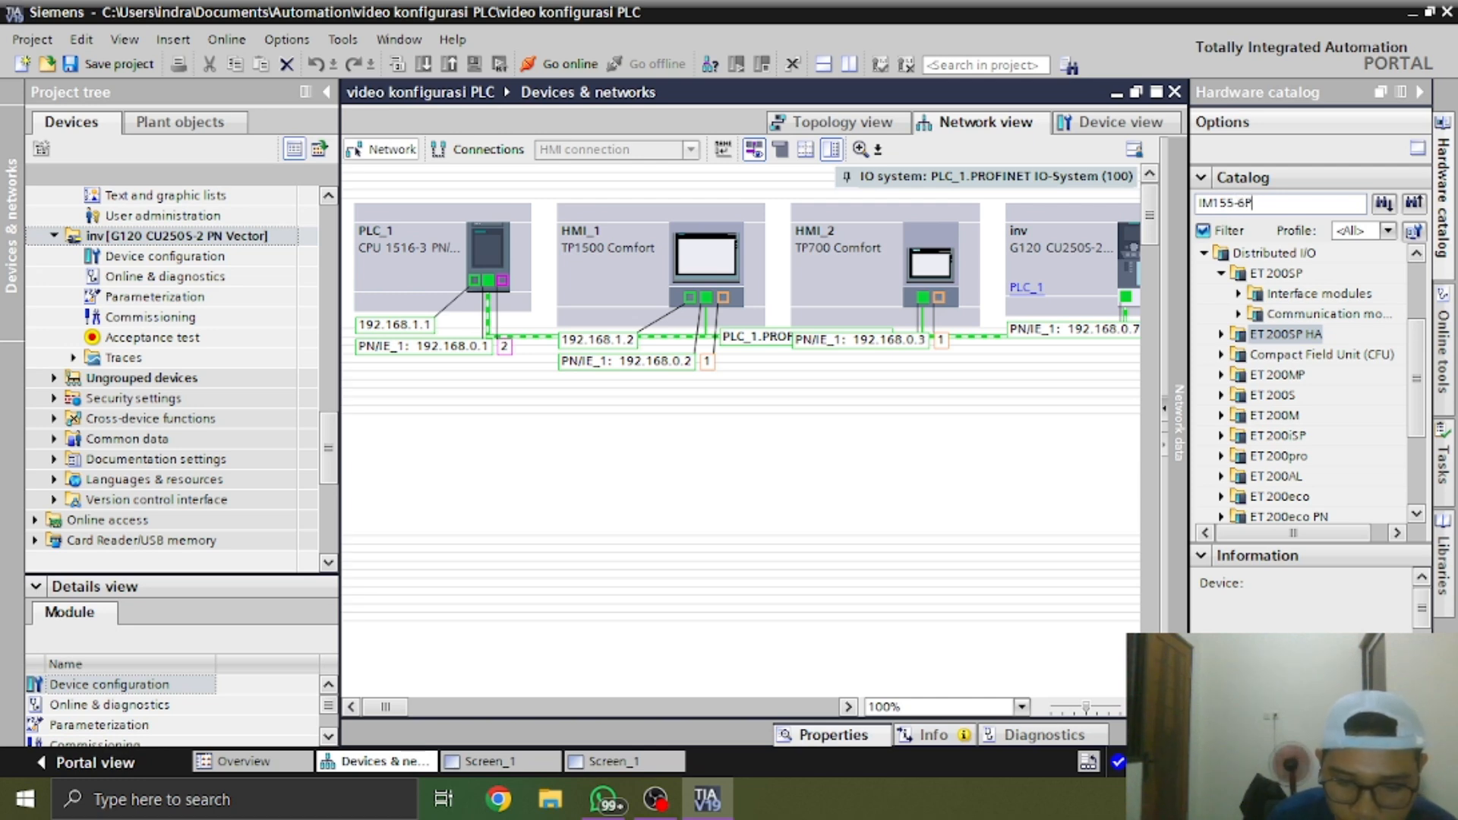
{"action": "type", "text": "N S"}
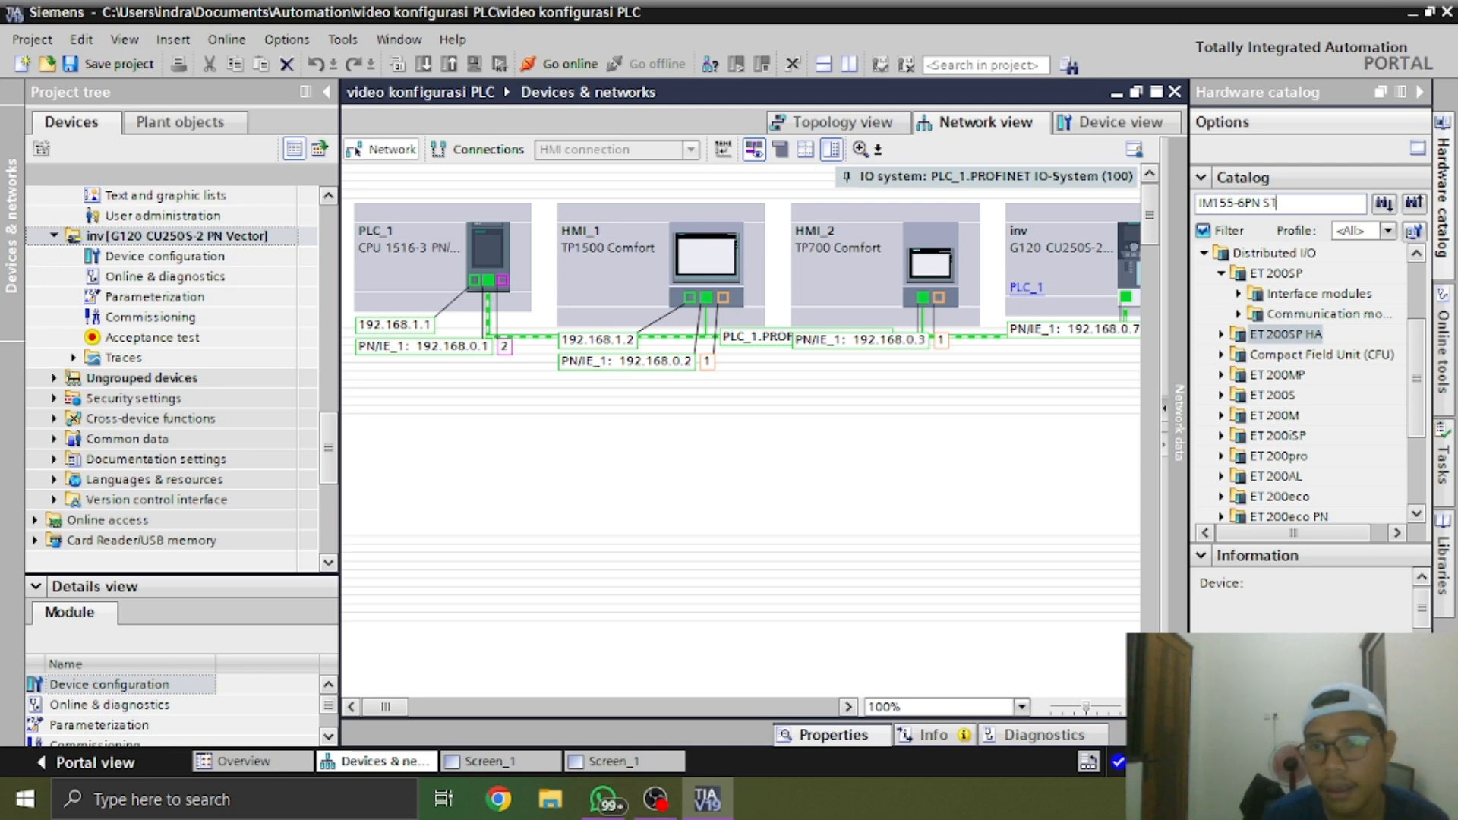
{"action": "type", "text": "T"}
{"action": "key", "text": "Return"}
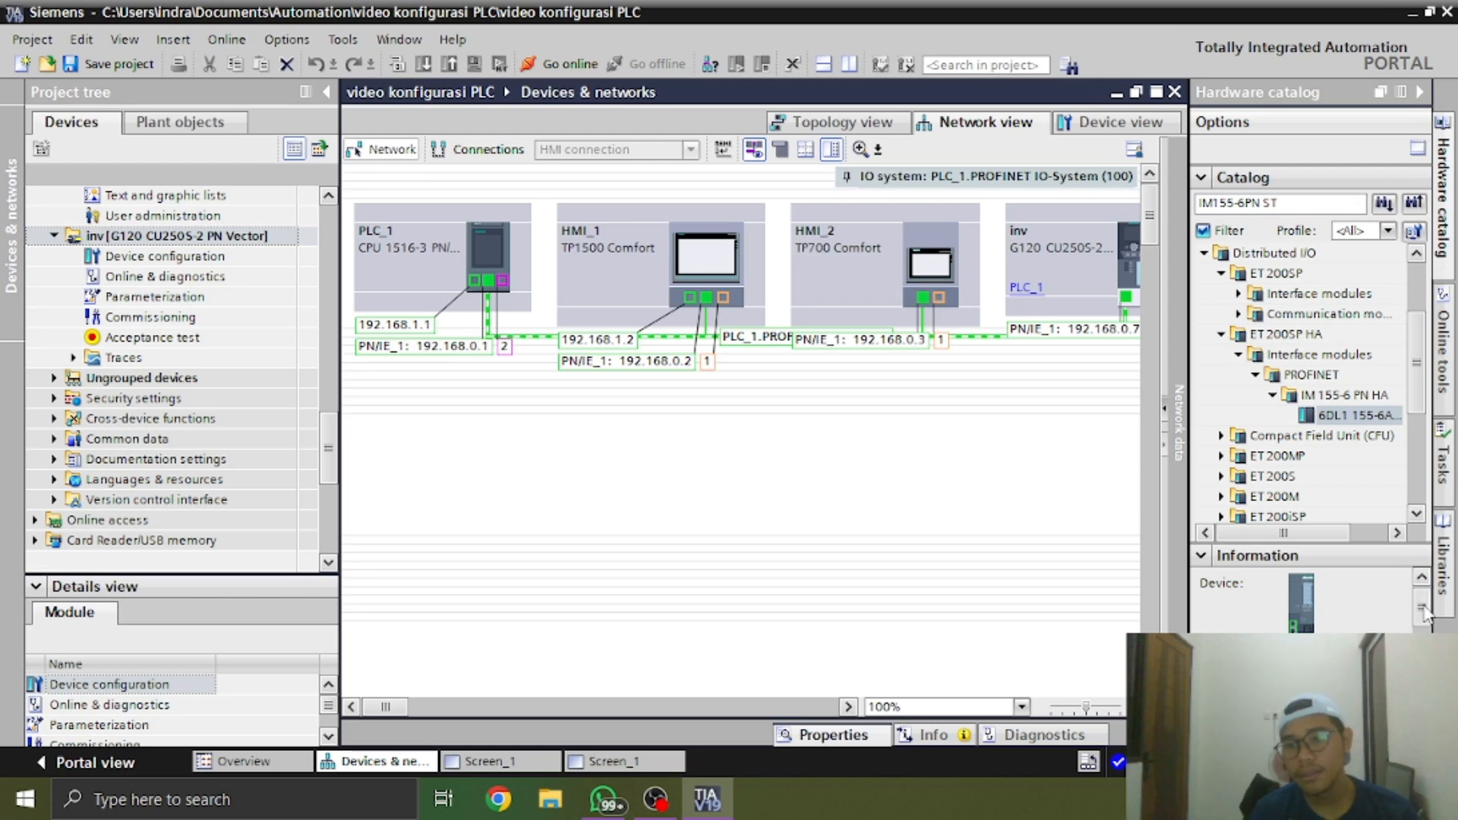
{"action": "scroll", "coordinate": [1416, 611], "scroll_direction": "down", "scroll_amount": 2}
{"action": "left_click_drag", "start_coordinate": [1422, 639], "coordinate": [1422, 641]}
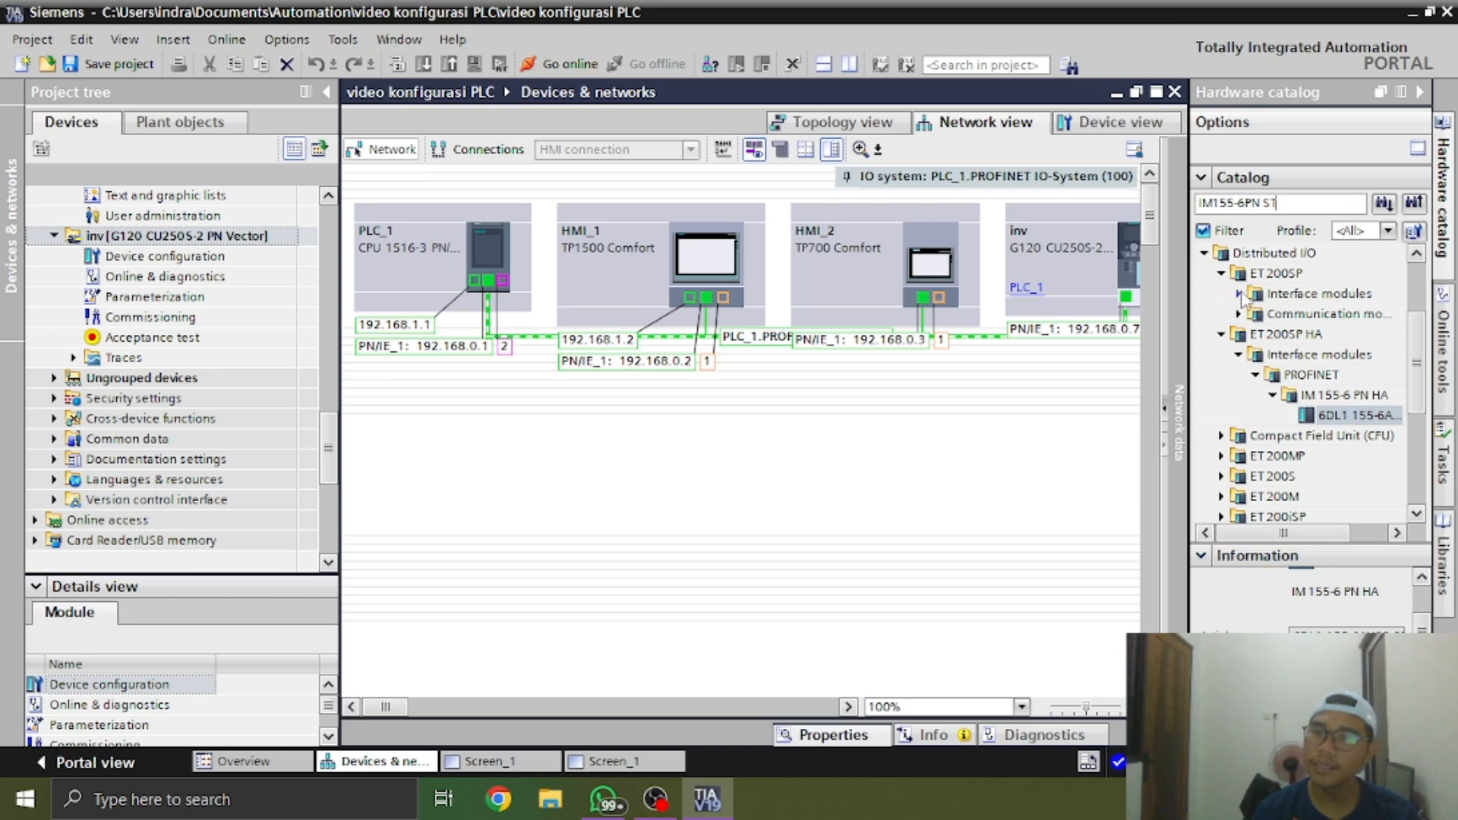
Browse the ET 200SP PROFINET interface modules in the hardware catalog and list the IM 155-6 PN ST article numbers
{"action": "left_click", "coordinate": [1221, 272]}
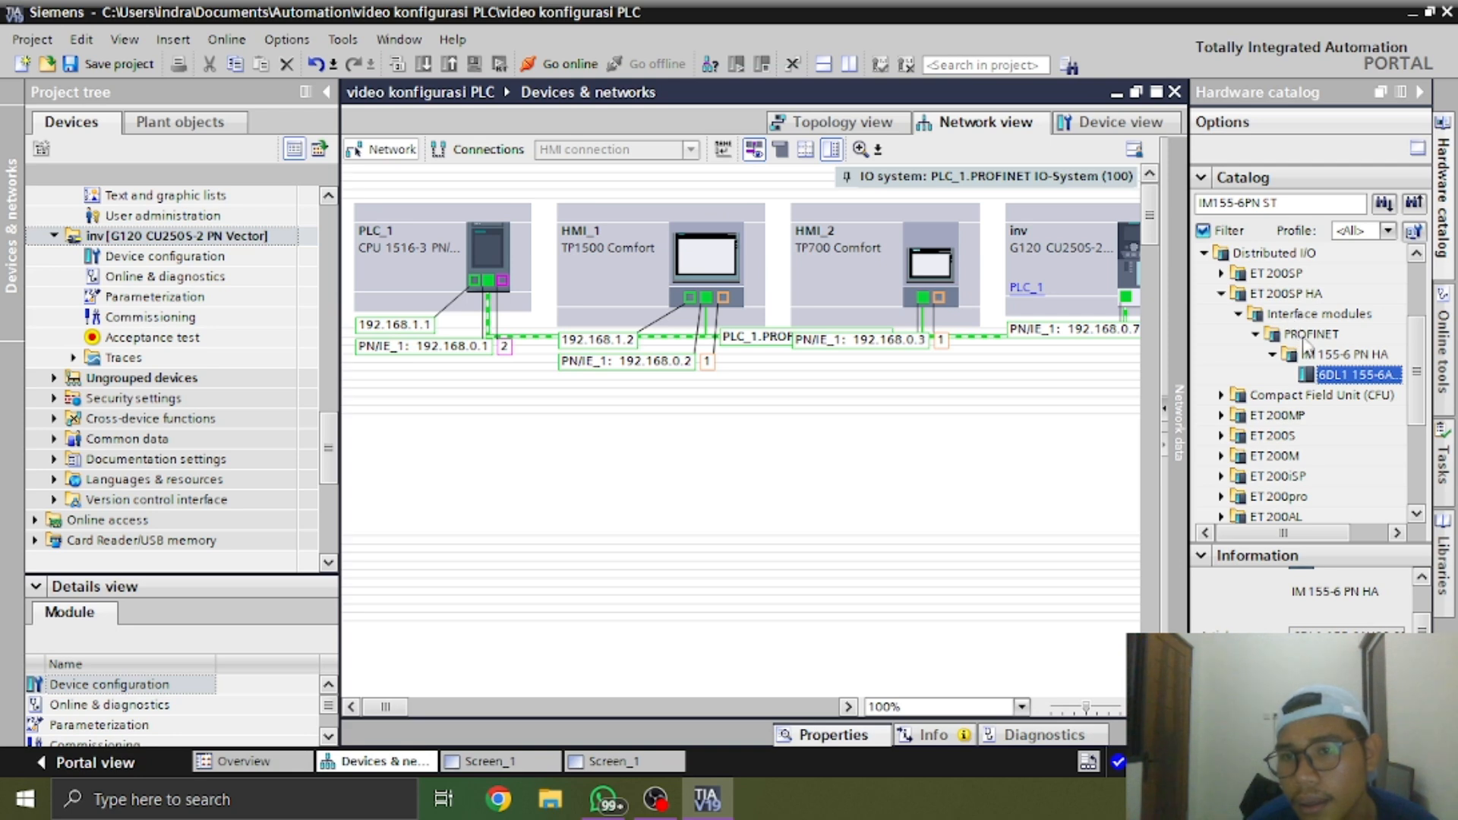
{"action": "mouse_move", "coordinate": [1327, 533]}
{"action": "left_mouse_down"}
{"action": "mouse_move", "coordinate": [1365, 523]}
{"action": "mouse_move", "coordinate": [1305, 526]}
{"action": "left_mouse_up"}
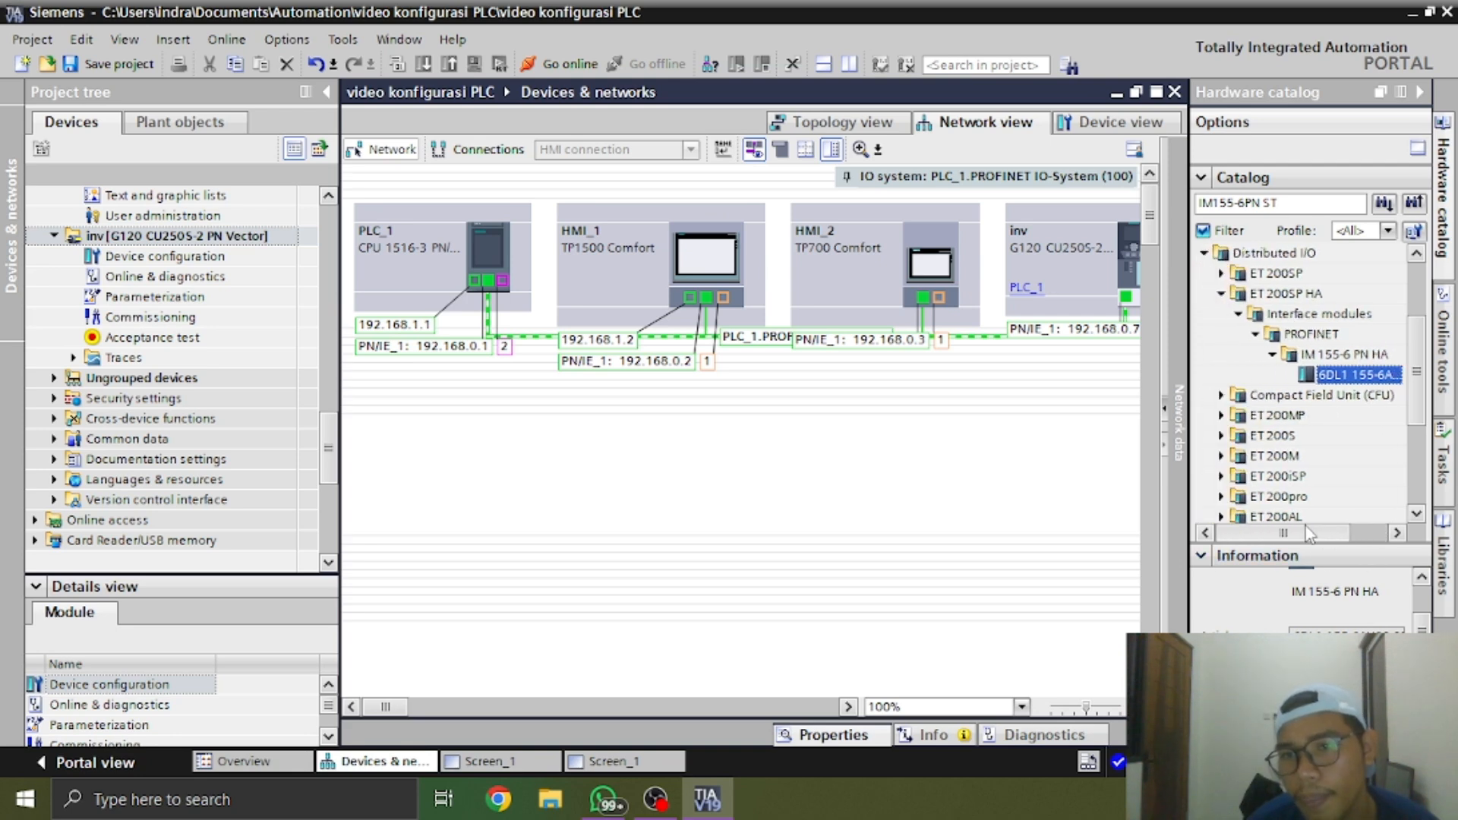
{"action": "left_click", "coordinate": [1222, 274]}
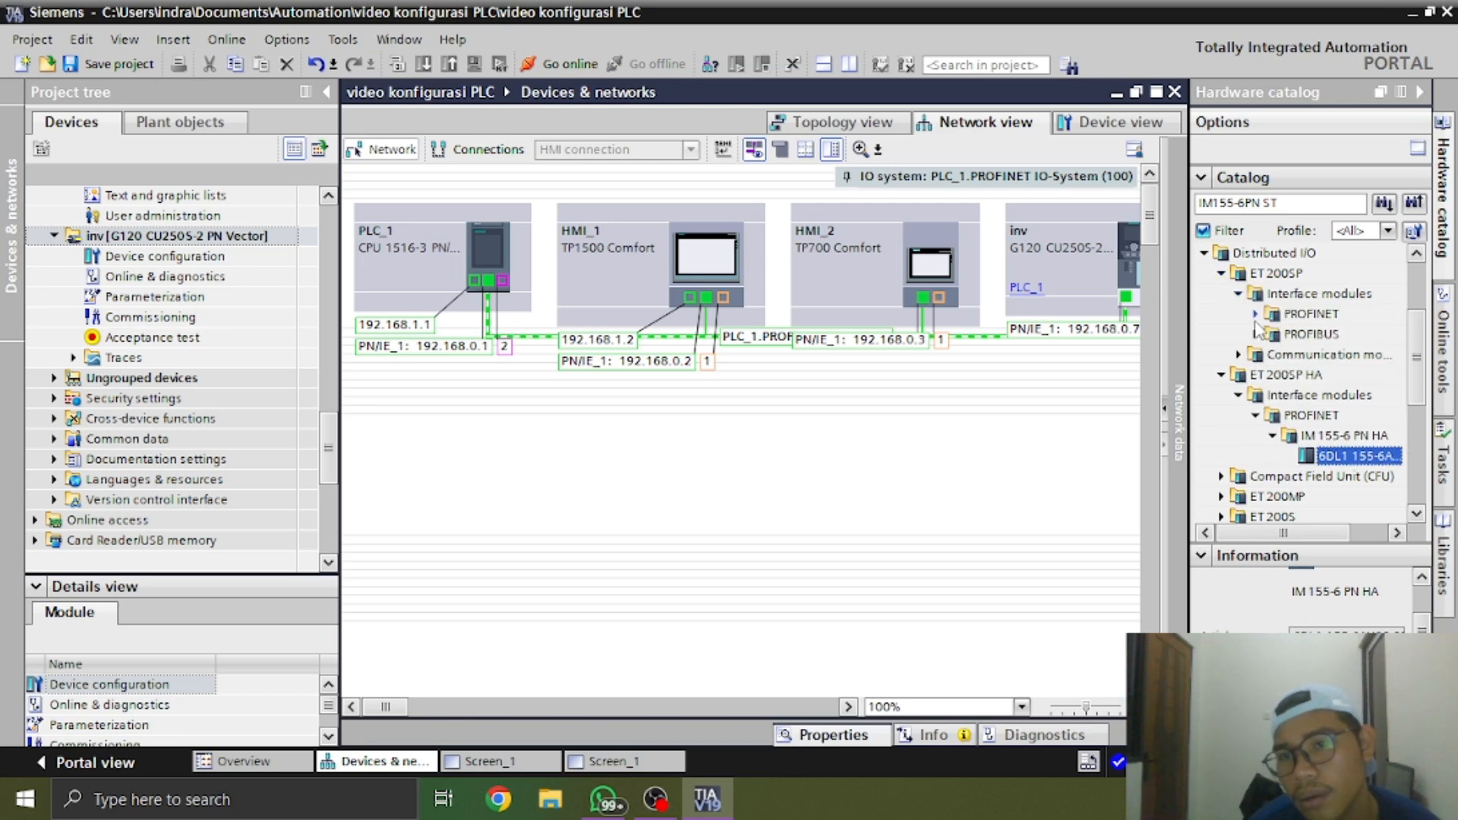
{"action": "left_click", "coordinate": [1250, 313]}
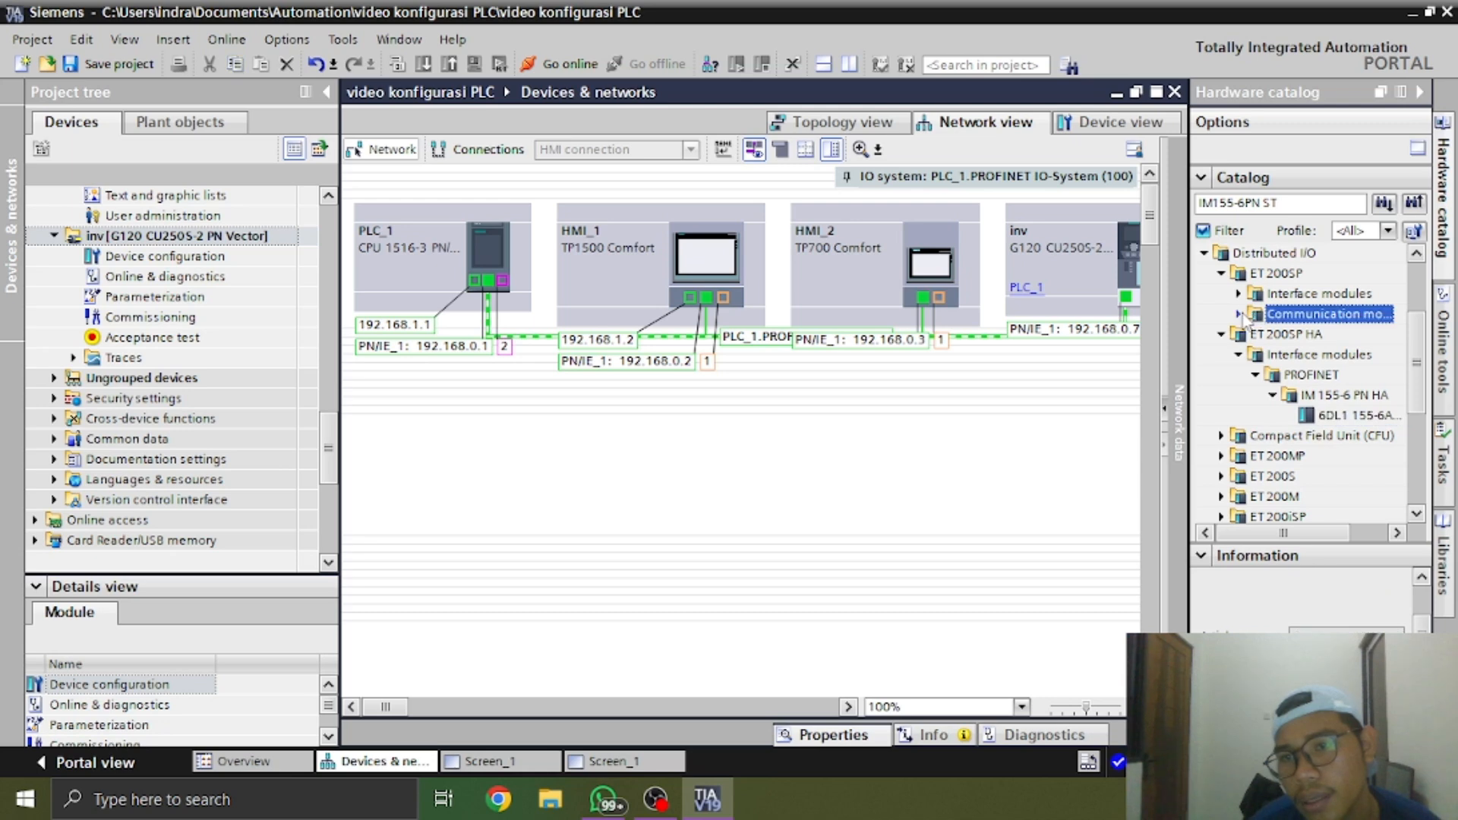
{"action": "left_click", "coordinate": [1239, 314]}
{"action": "left_click", "coordinate": [1238, 313]}
{"action": "left_click", "coordinate": [1238, 293]}
{"action": "left_click", "coordinate": [1255, 314]}
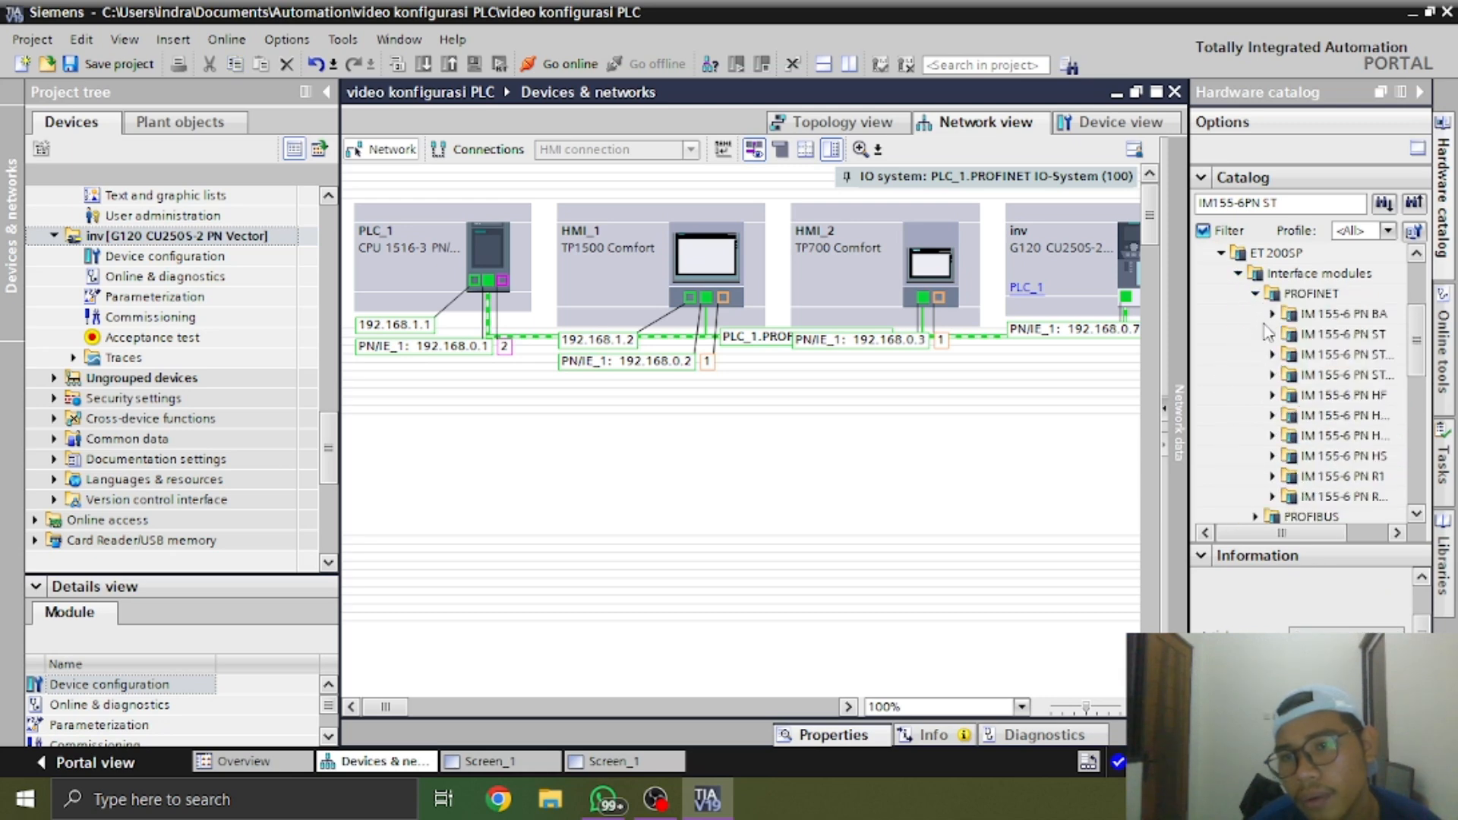
{"action": "left_click", "coordinate": [1370, 335]}
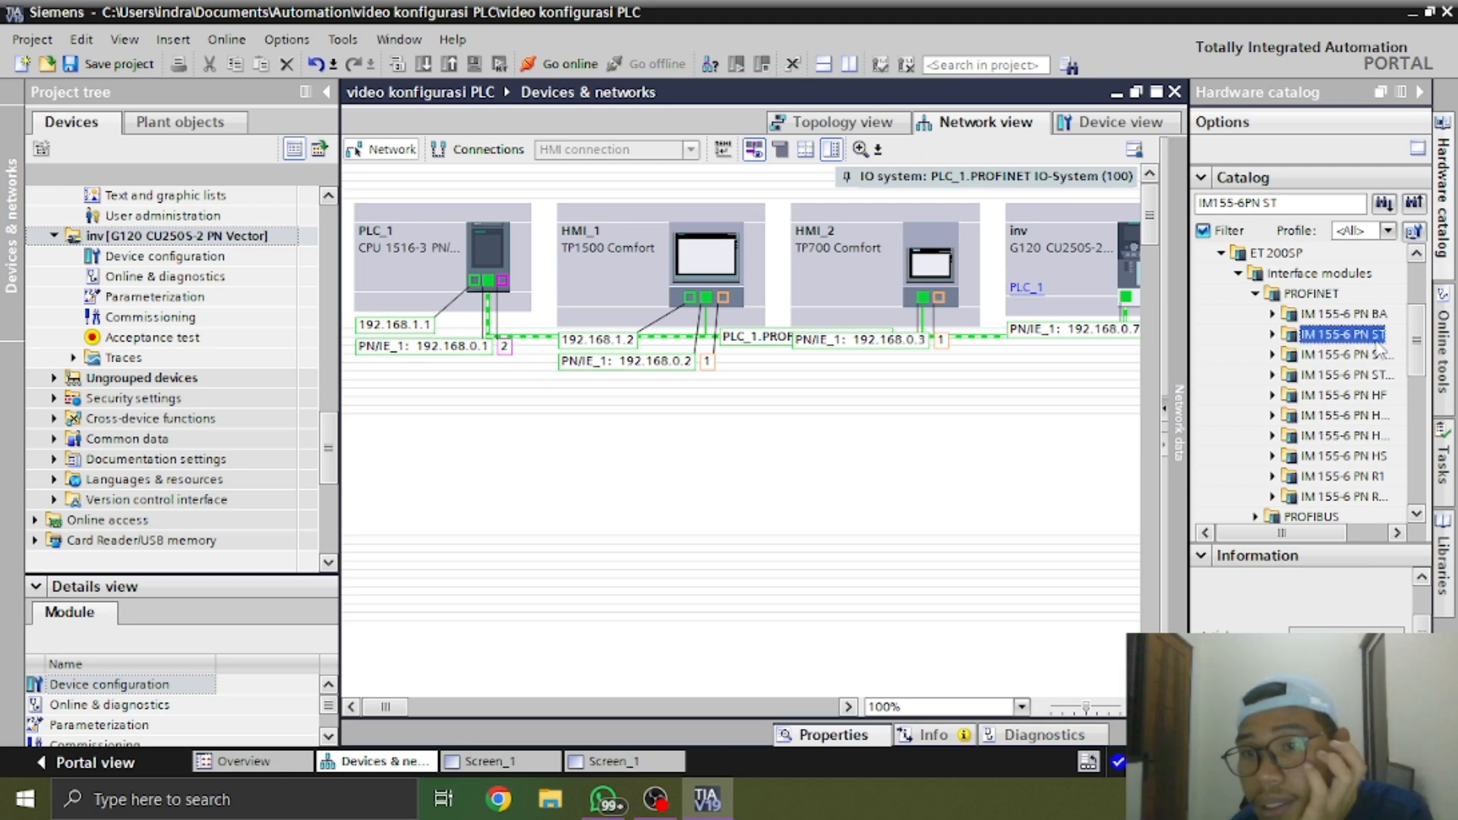
{"action": "scroll", "coordinate": [1353, 524], "scroll_direction": "right", "scroll_amount": 2}
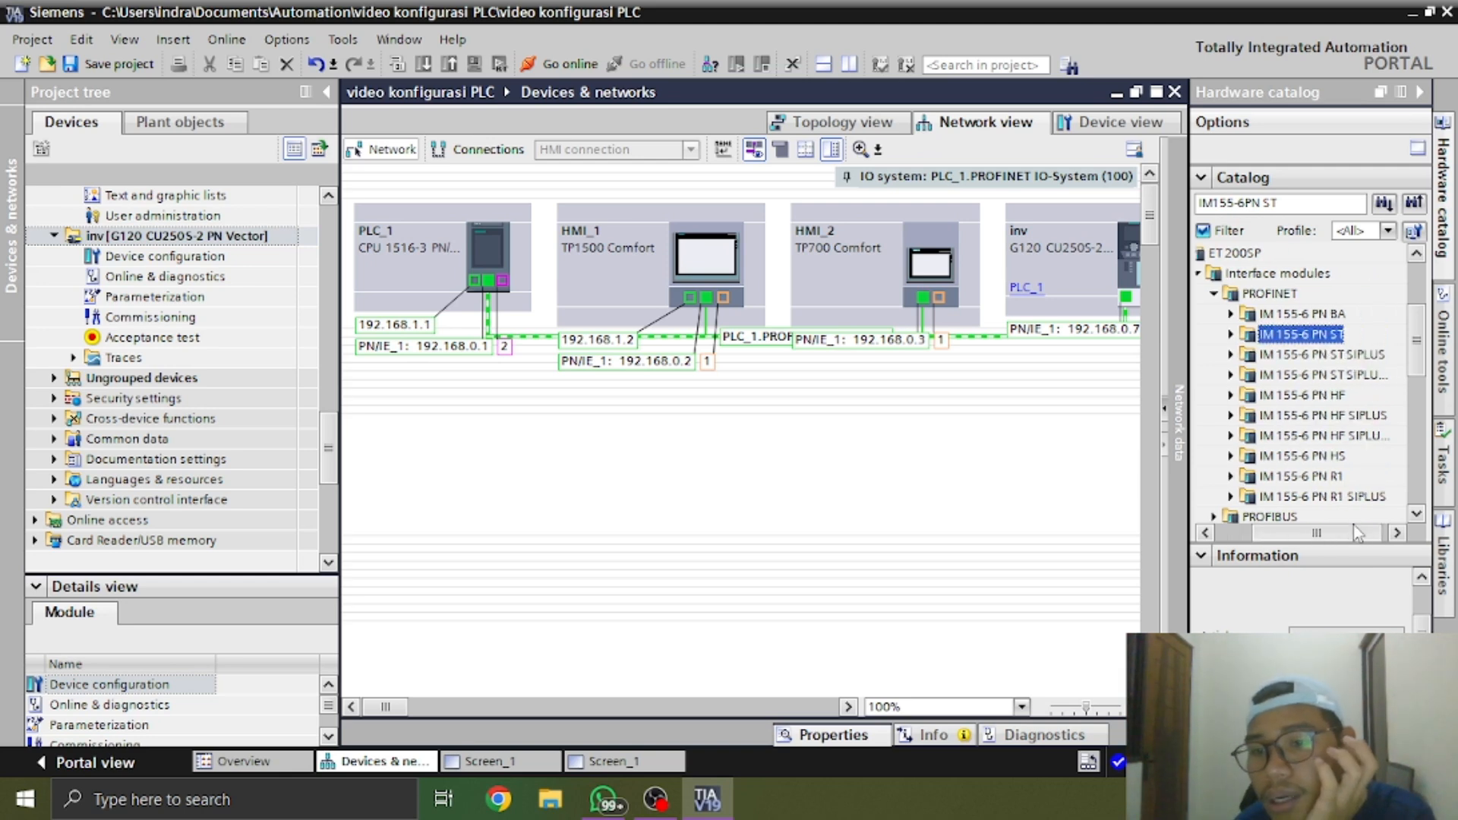
{"action": "left_click", "coordinate": [1208, 334]}
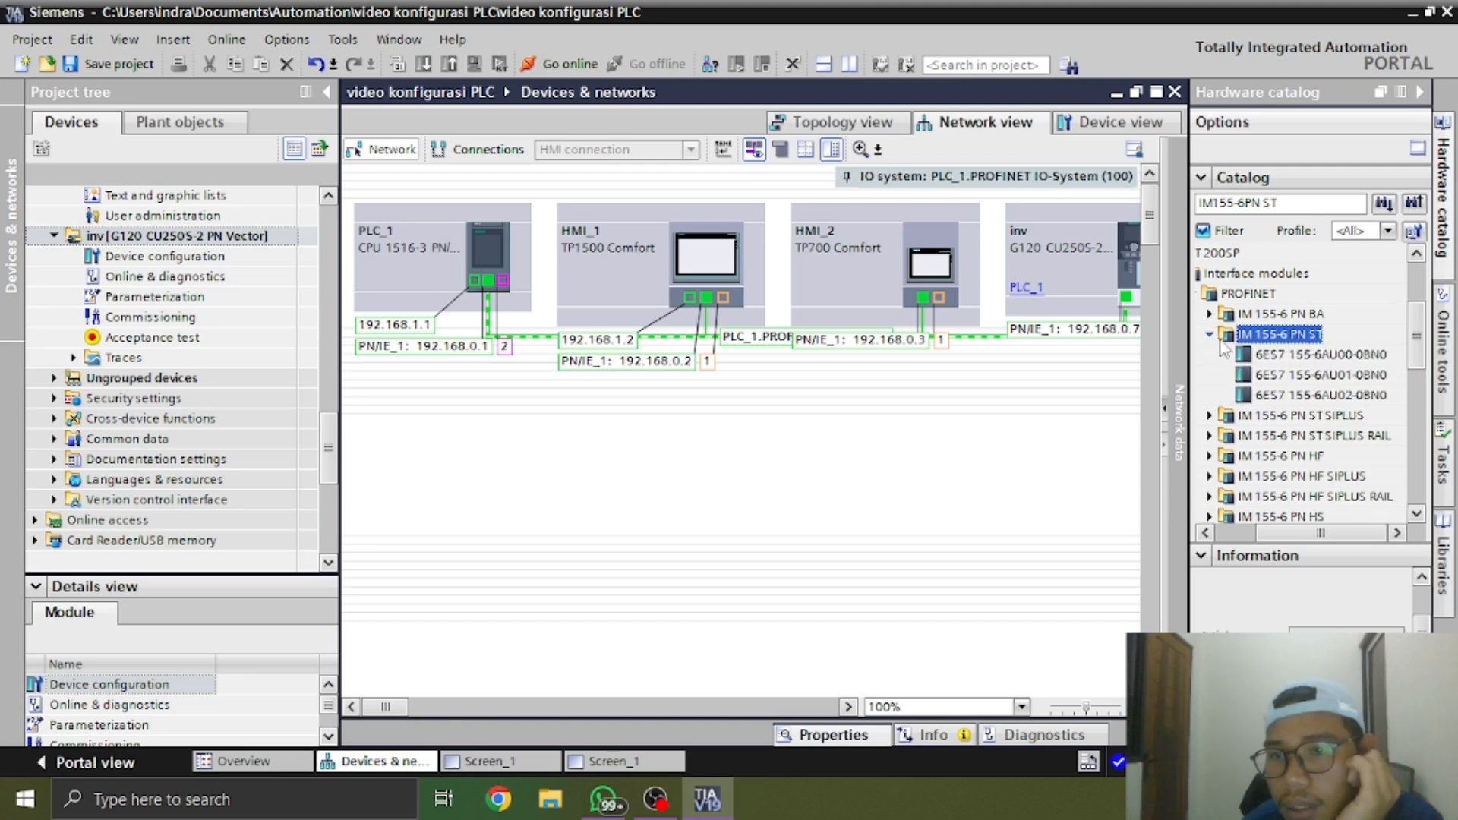
Compare the catalog entries of the IM 155-6 PN ST variants, including 6ES7 155-6AU00-0BN0 and 6ES7 155-6AU01-0BN0
{"action": "left_click", "coordinate": [1327, 374]}
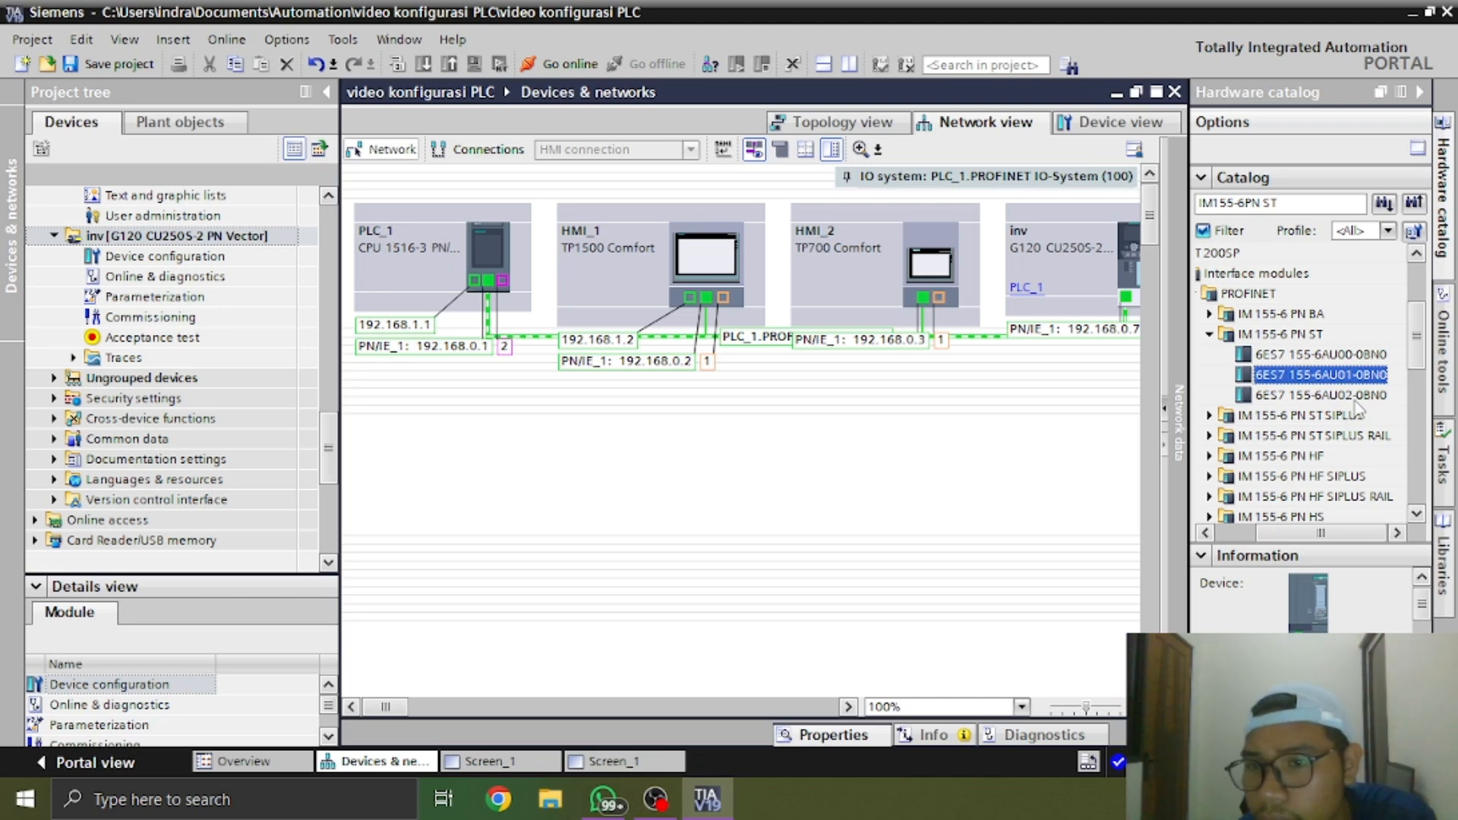
{"action": "key", "text": "Down"}
{"action": "left_click", "coordinate": [1373, 354]}
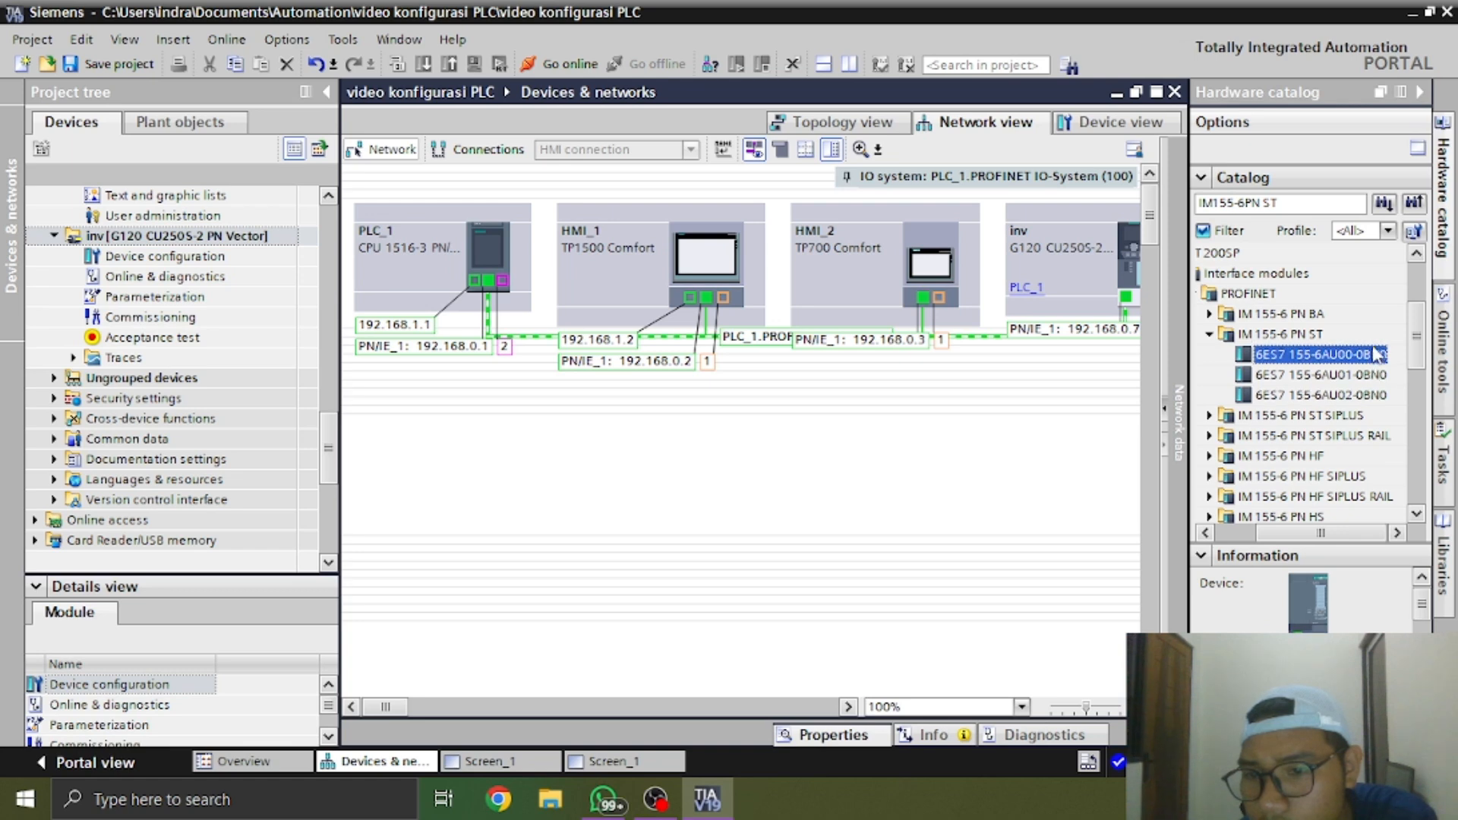
{"action": "left_click", "coordinate": [1373, 337]}
{"action": "left_click", "coordinate": [1367, 359]}
{"action": "left_click", "coordinate": [1366, 376]}
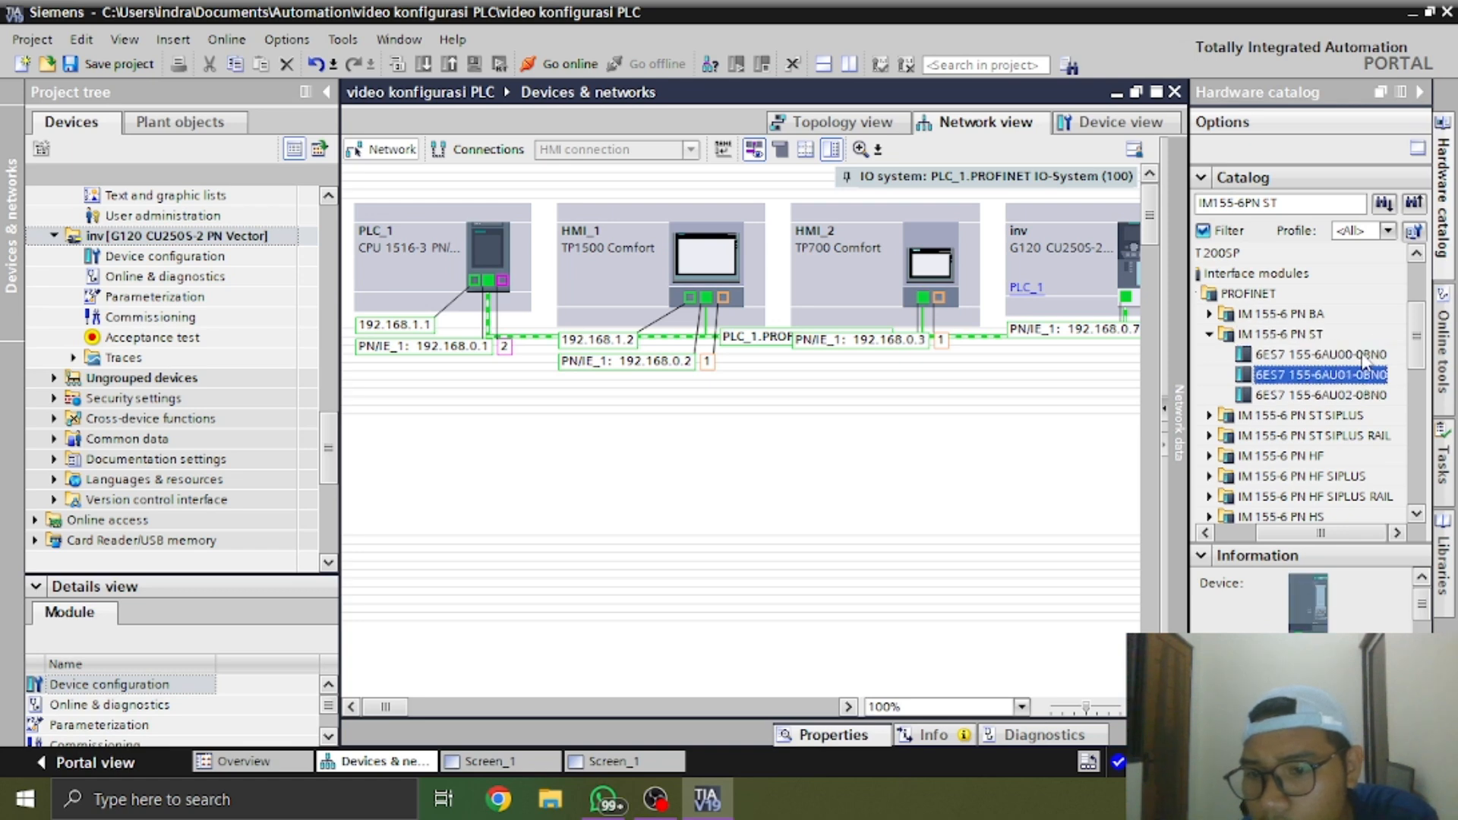
{"action": "left_click", "coordinate": [1364, 388]}
{"action": "left_click", "coordinate": [1366, 371]}
{"action": "left_click", "coordinate": [1366, 361]}
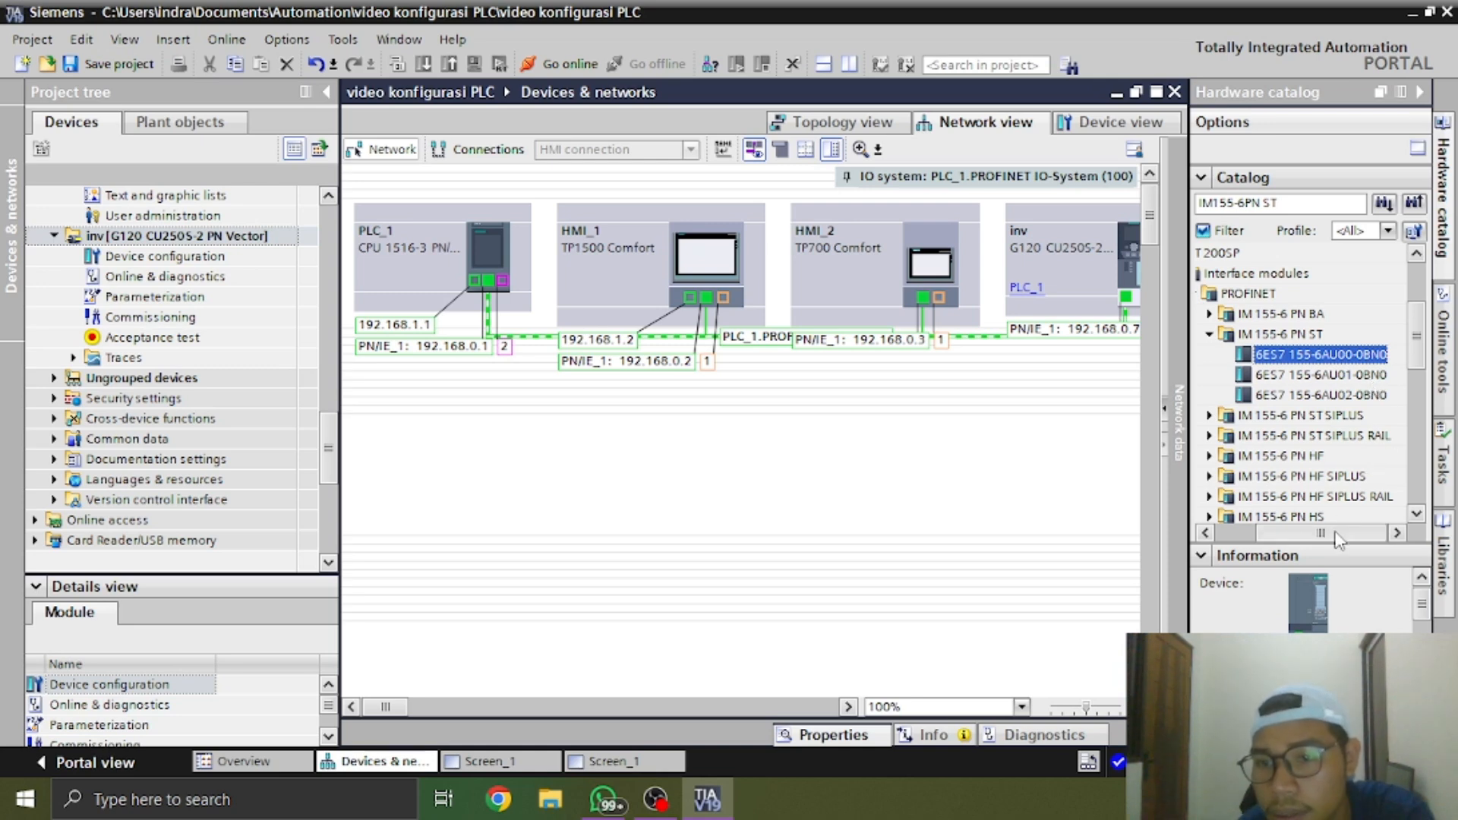
Check the article number of the IM 155-6 PN HA interface module under ET 200SP HA
{"action": "left_click_drag", "start_coordinate": [1339, 533], "coordinate": [1299, 533]}
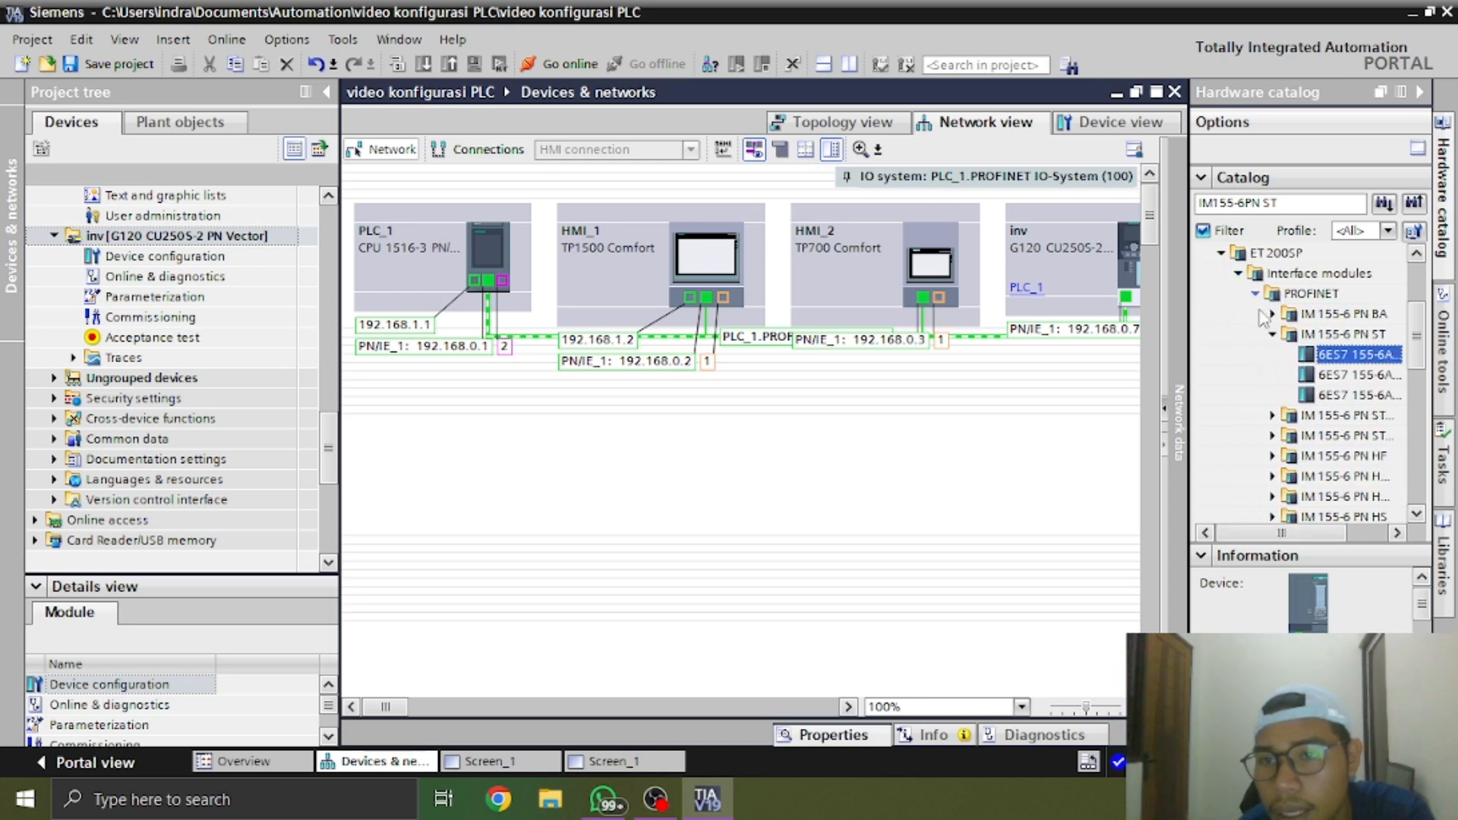
{"action": "scroll", "coordinate": [1301, 462], "scroll_direction": "down", "scroll_amount": 3}
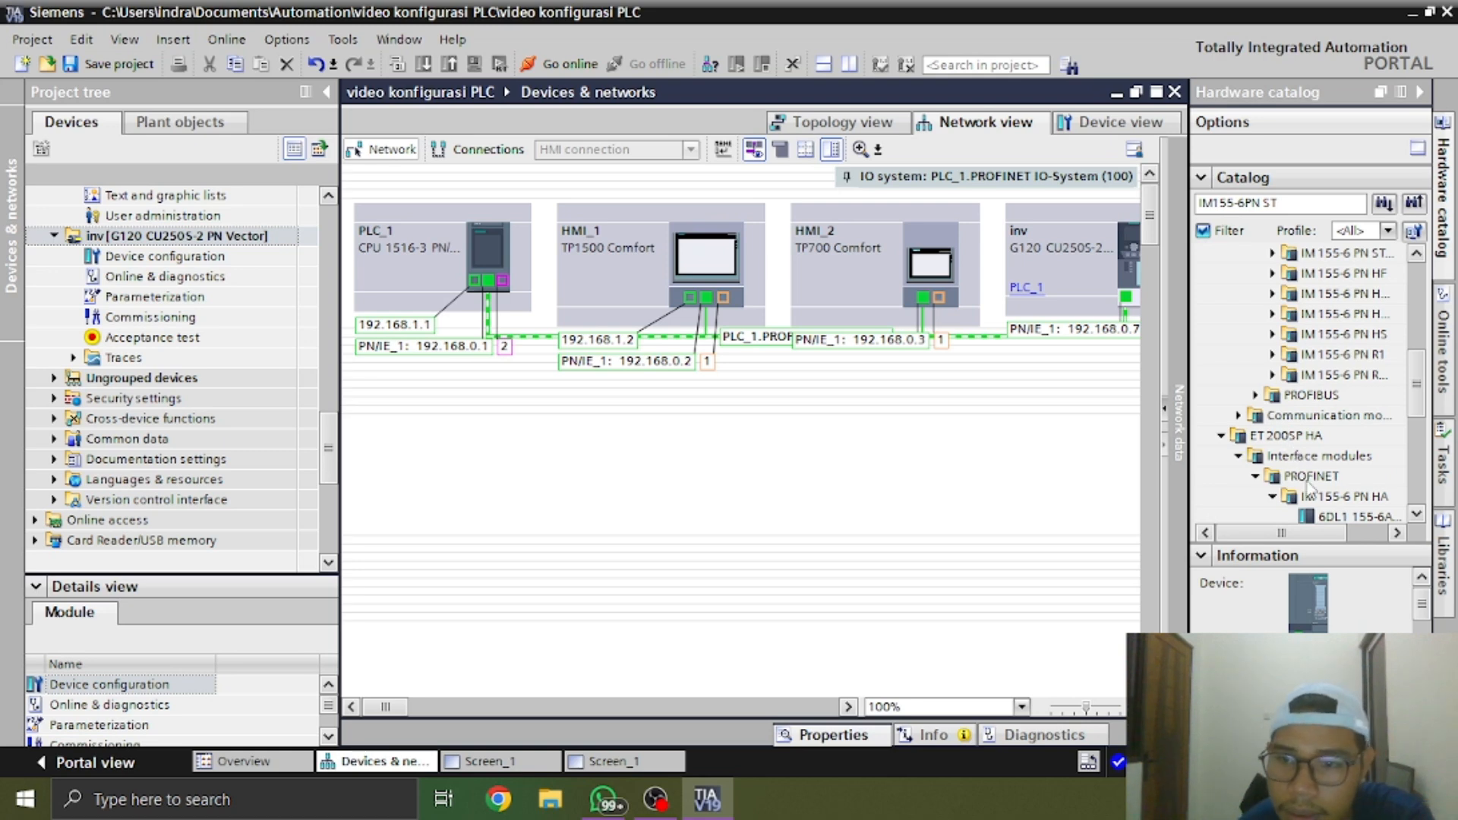
{"action": "scroll", "coordinate": [1310, 488], "scroll_direction": "down", "scroll_amount": 2}
{"action": "left_click", "coordinate": [1314, 396]}
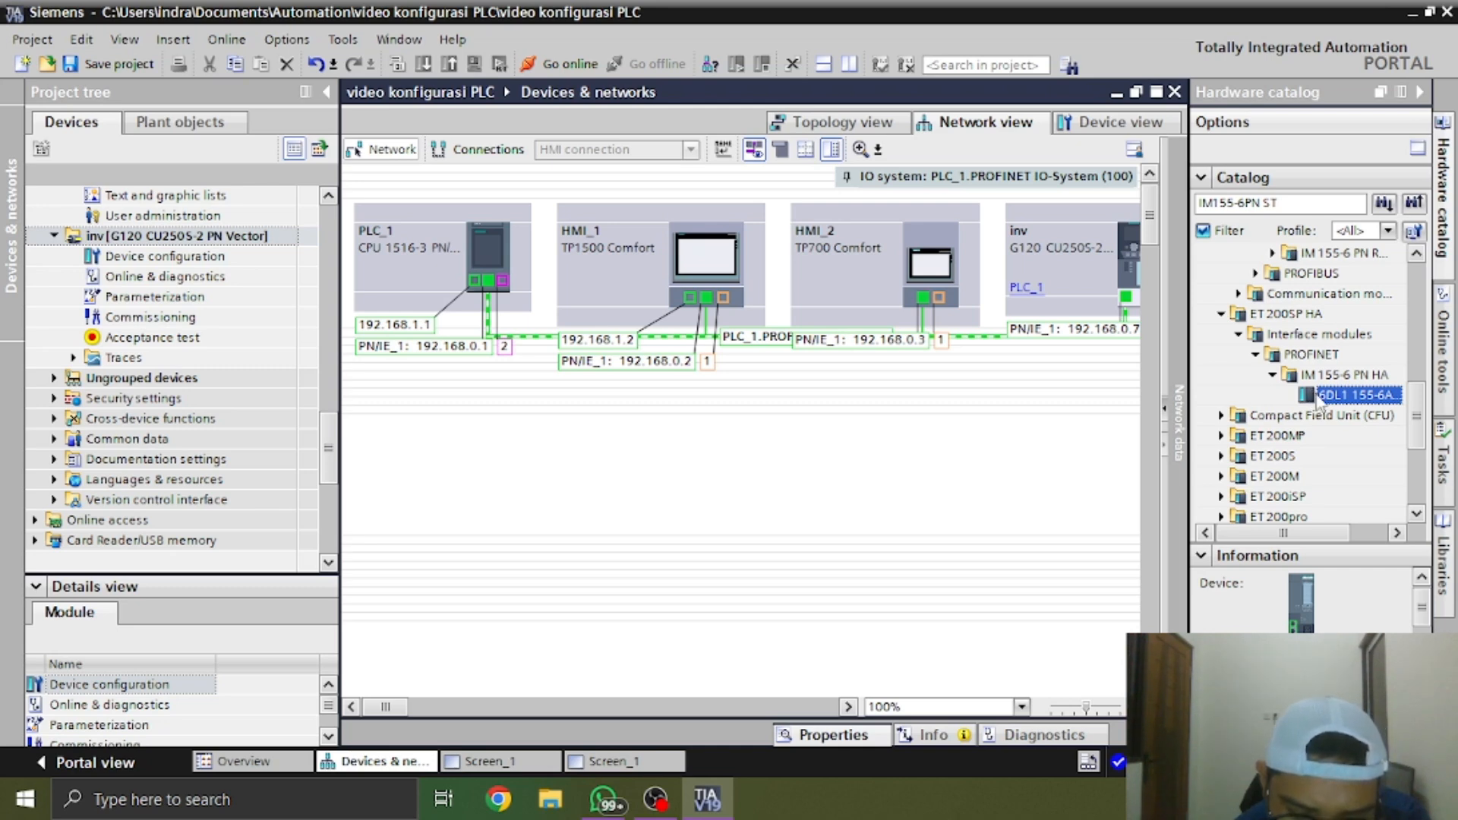
{"action": "mouse_move", "coordinate": [1302, 738]}
{"action": "left_mouse_down"}
{"action": "mouse_move", "coordinate": [1319, 738]}
{"action": "mouse_move", "coordinate": [1299, 738]}
{"action": "left_mouse_up"}
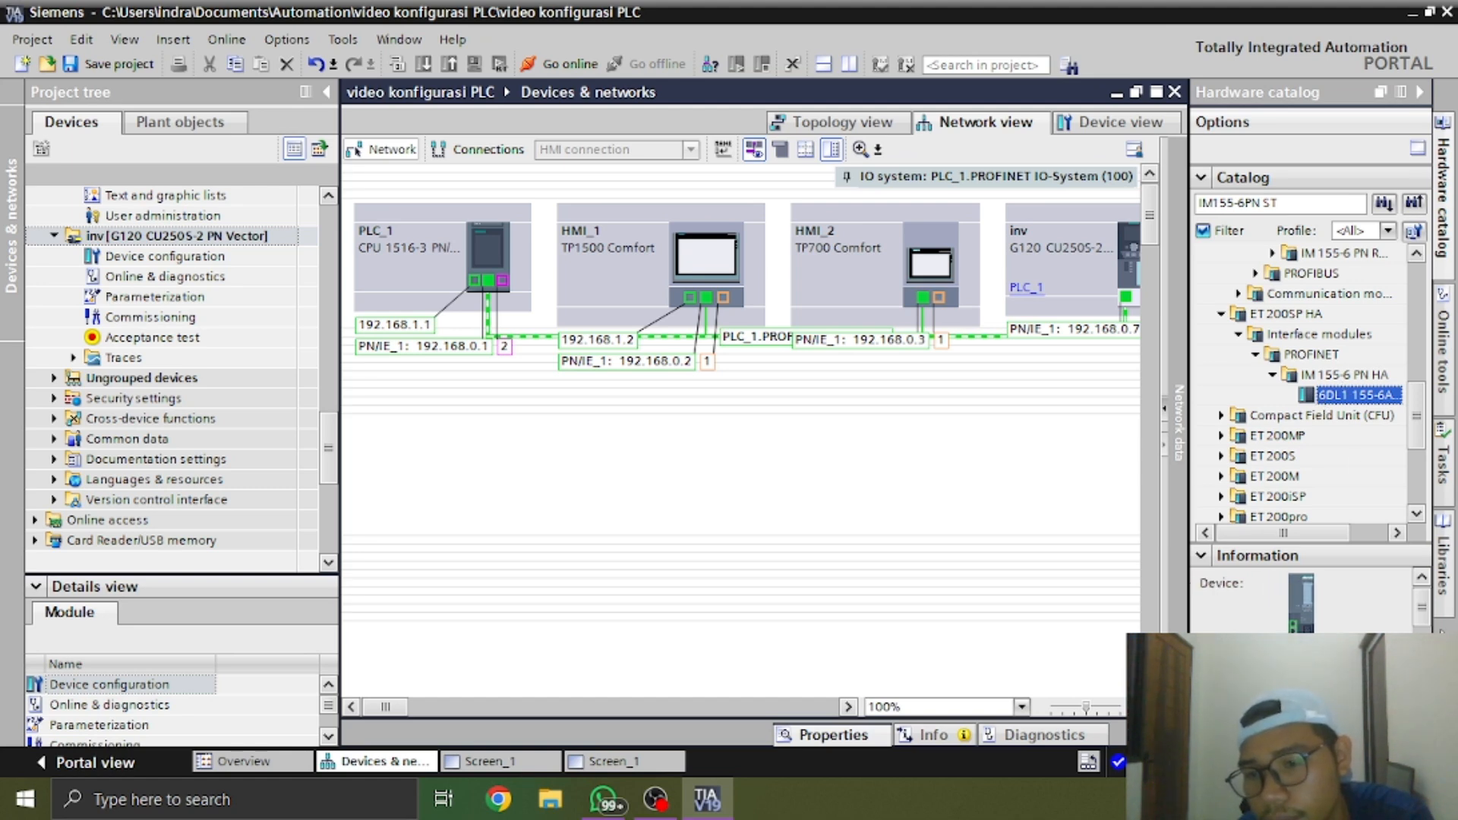
{"action": "left_click_drag", "start_coordinate": [1423, 608], "coordinate": [1422, 637]}
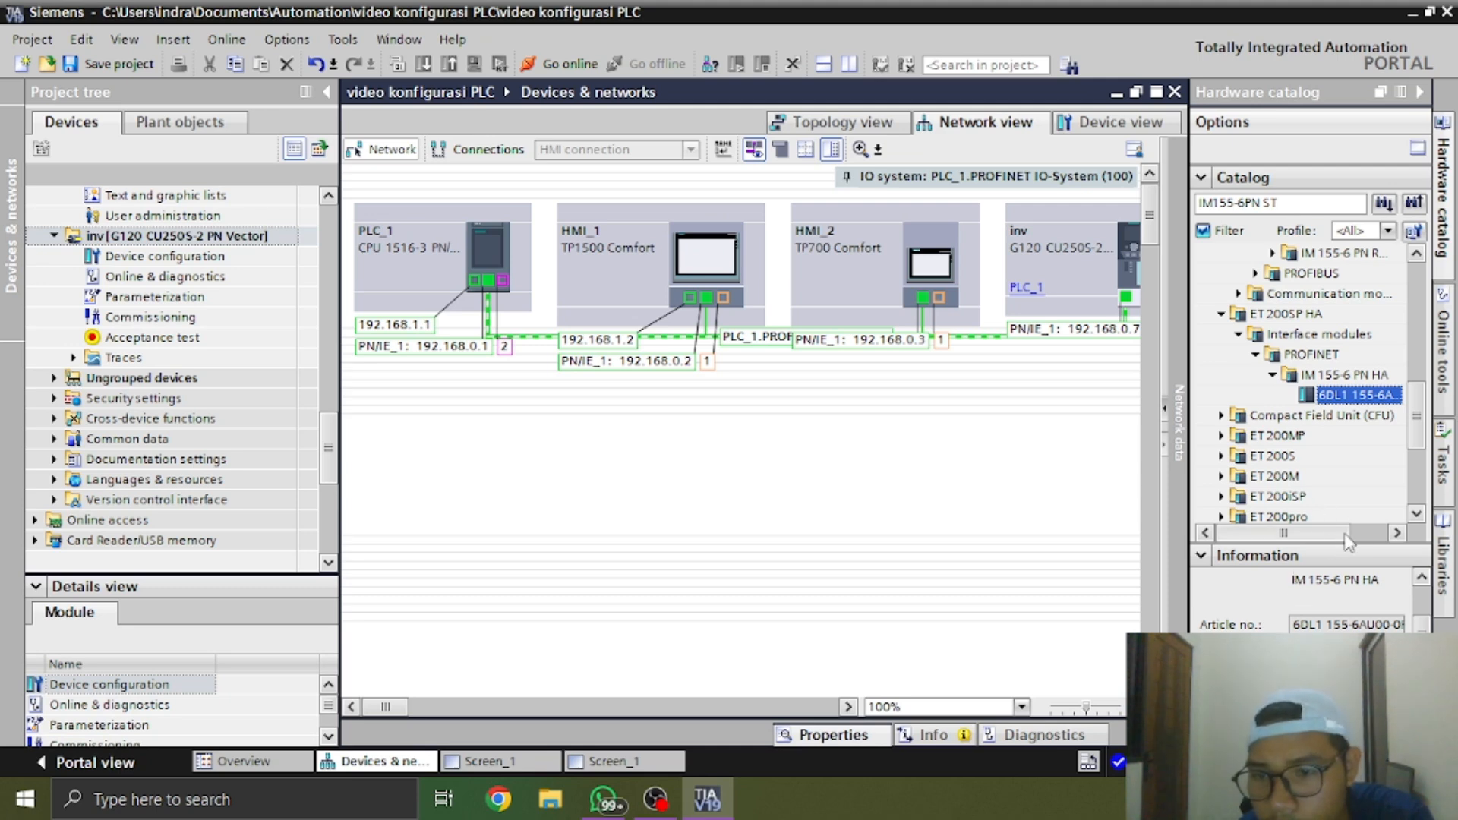
Switch to the WhatsApp photo, read the type and article number on the real ET 200SP interface module, and return to TIA Portal
{"action": "left_click", "coordinate": [606, 798]}
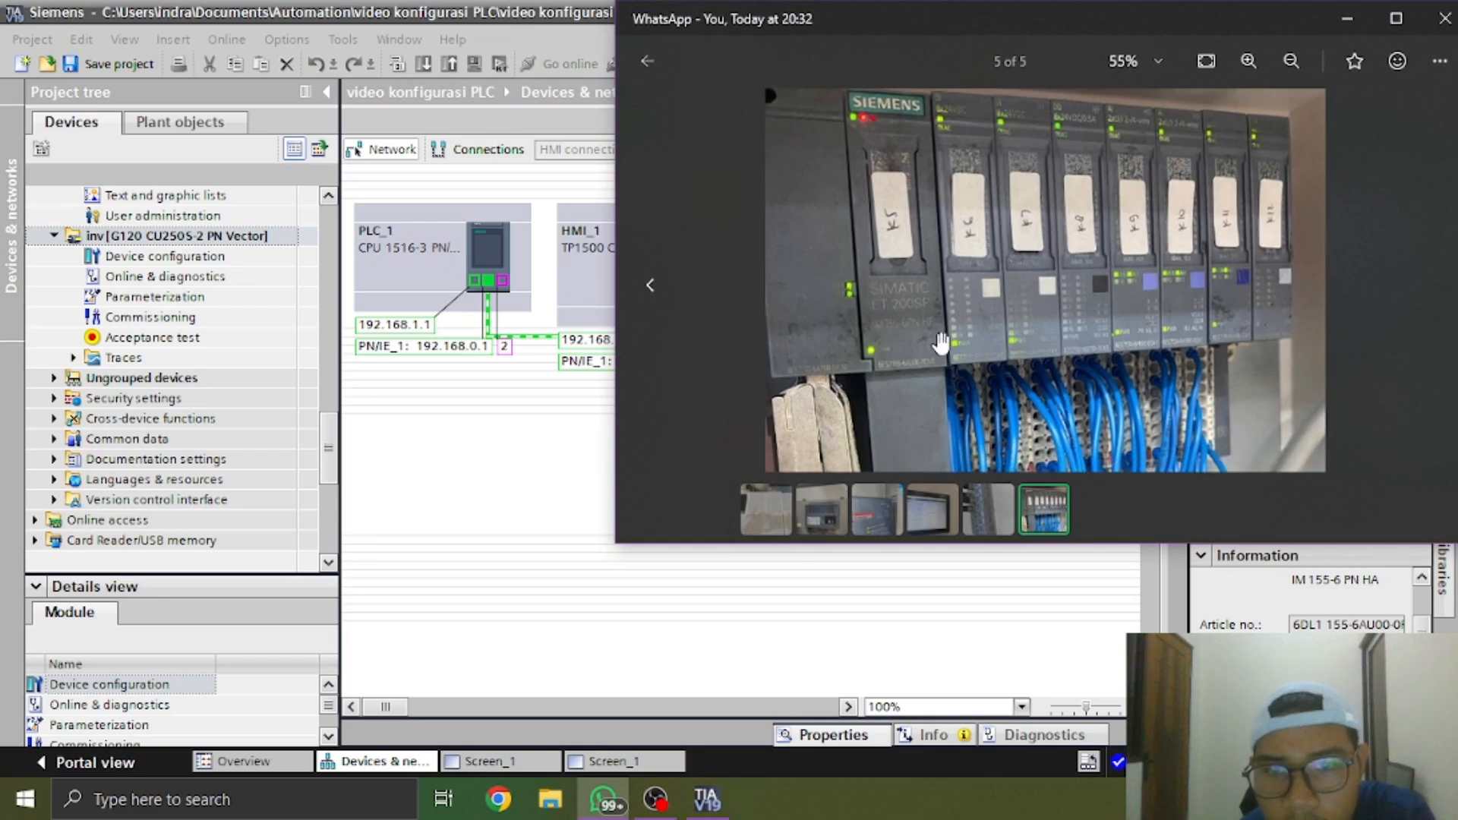
{"action": "scroll", "coordinate": [906, 347], "scroll_direction": "up", "scroll_amount": 4}
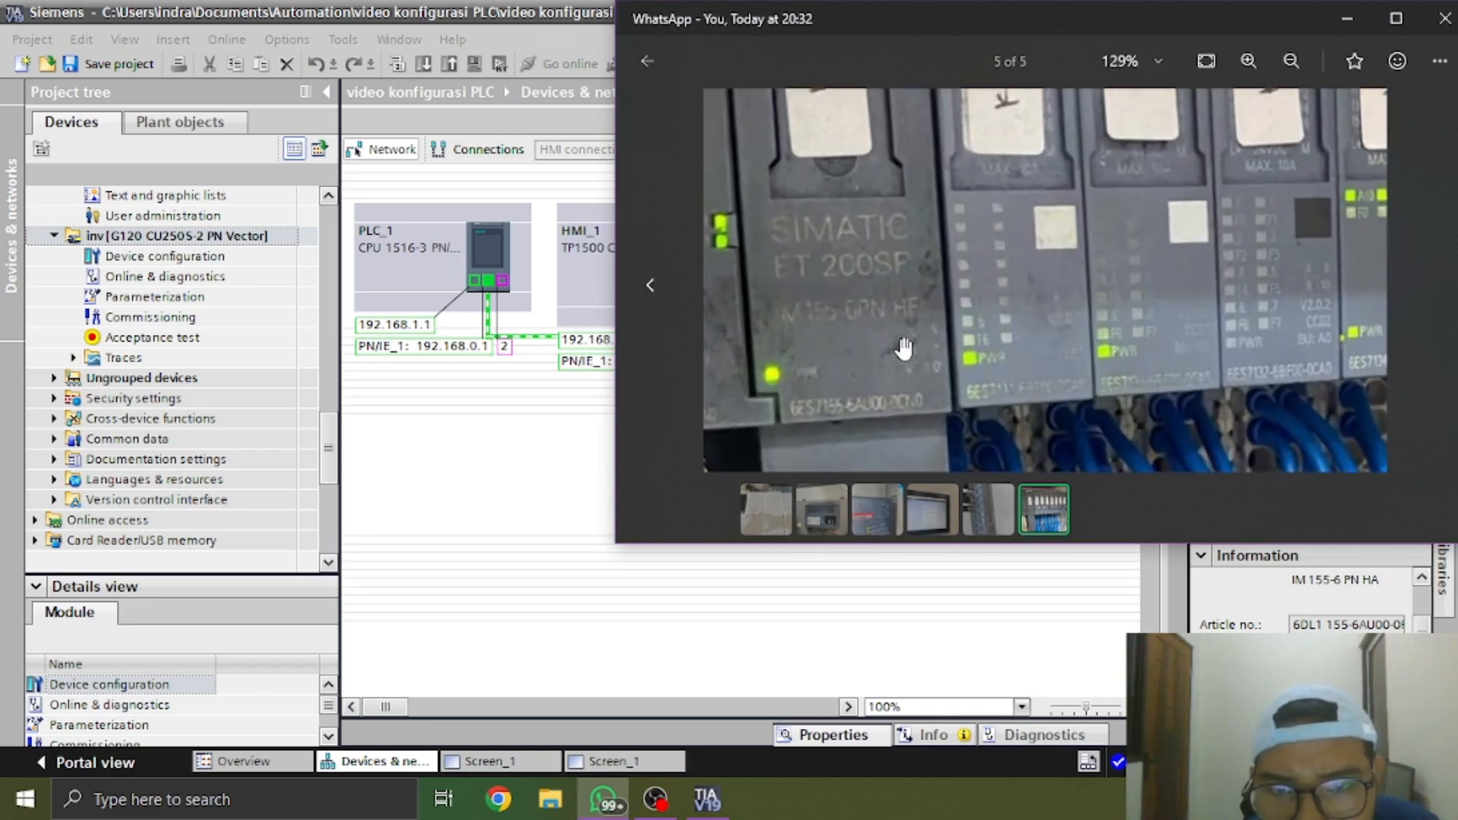
{"action": "left_click_drag", "start_coordinate": [942, 375], "coordinate": [955, 349]}
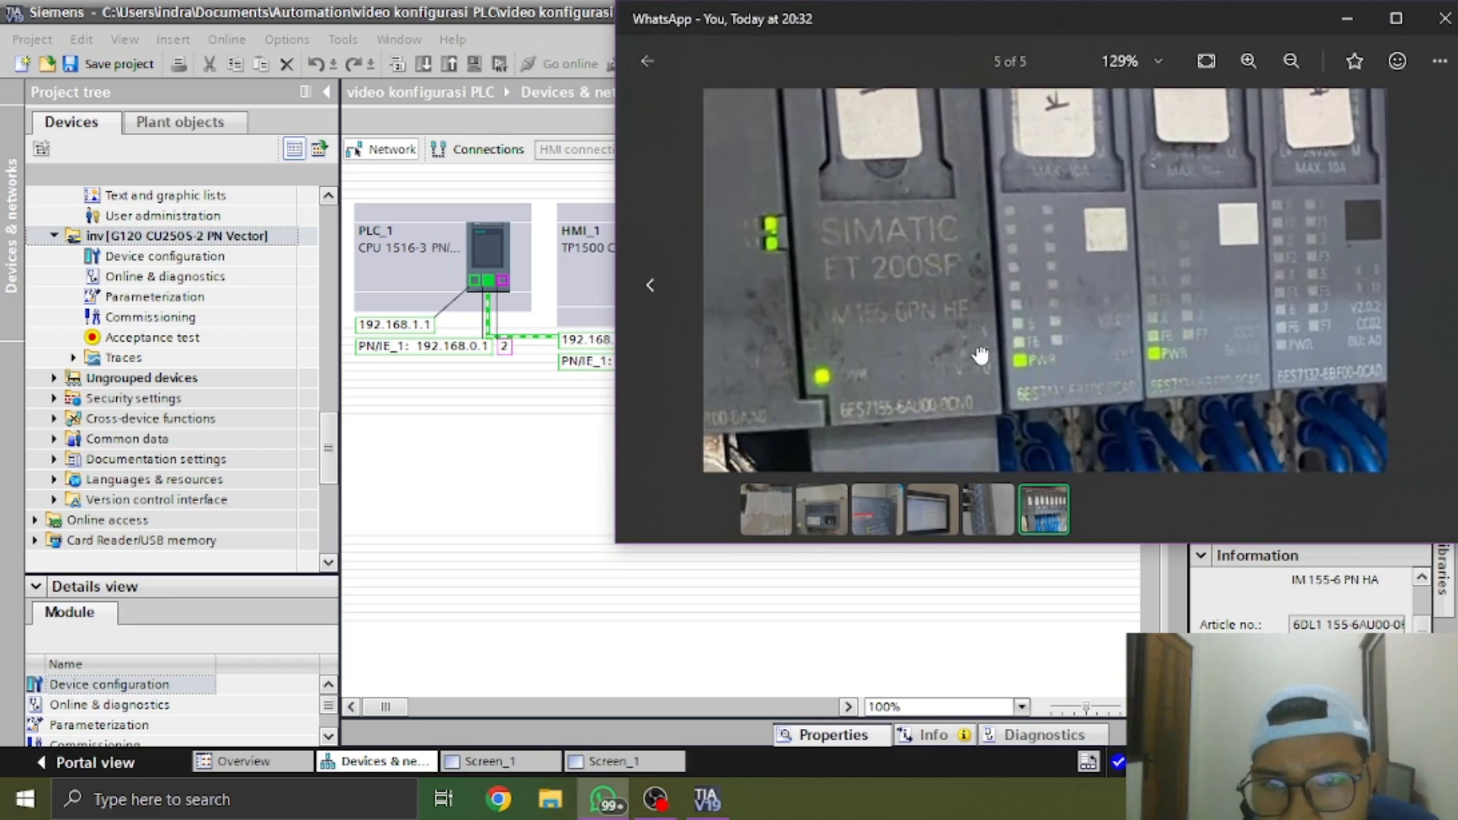
{"action": "left_click", "coordinate": [1347, 19]}
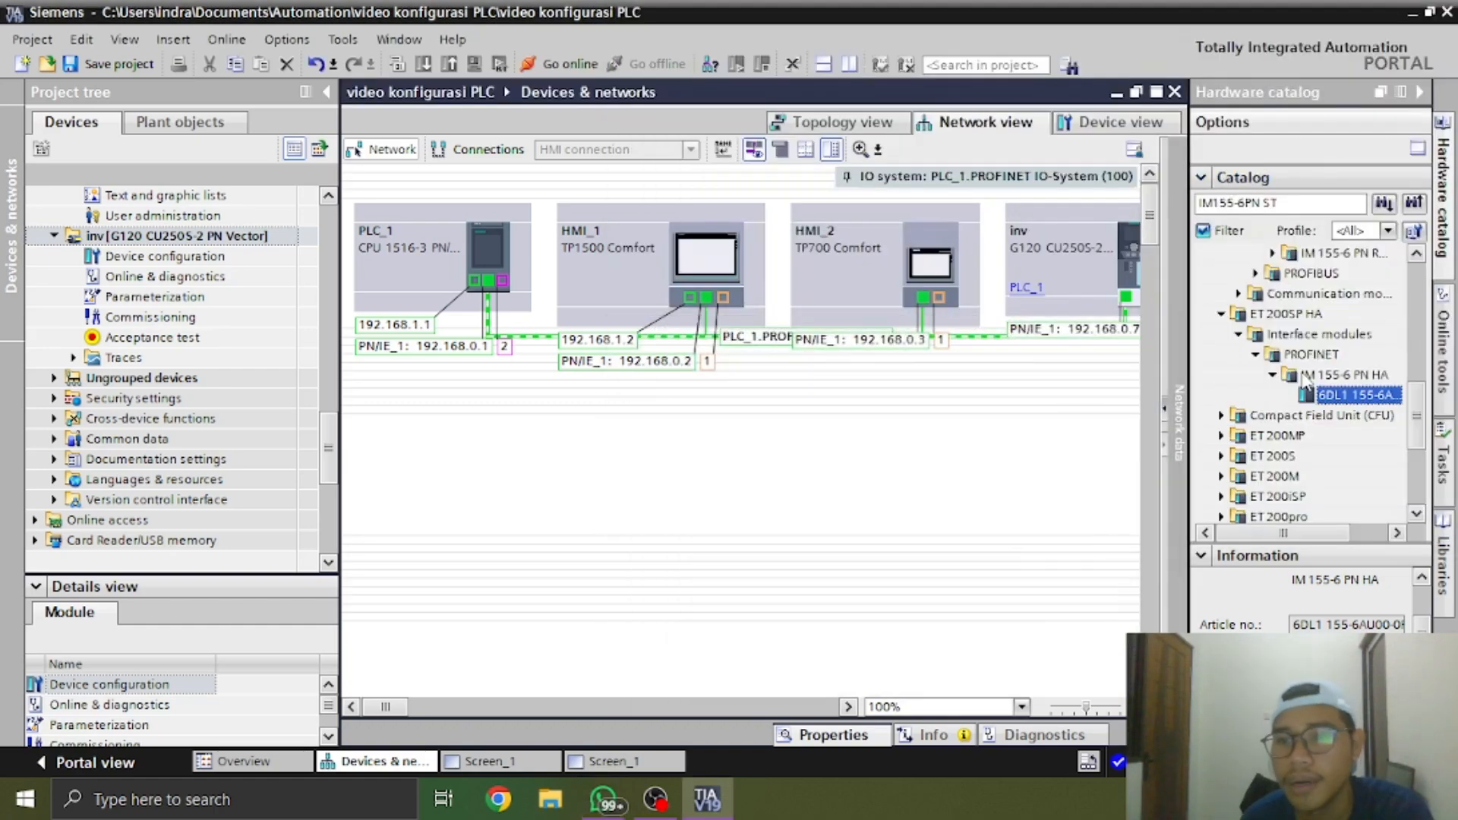
Compare the IM 155-6 PN HA catalog article number with the real module's label in the WhatsApp photo, ending back in TIA Portal
{"action": "scroll", "coordinate": [1289, 358], "scroll_direction": "up", "scroll_amount": 6}
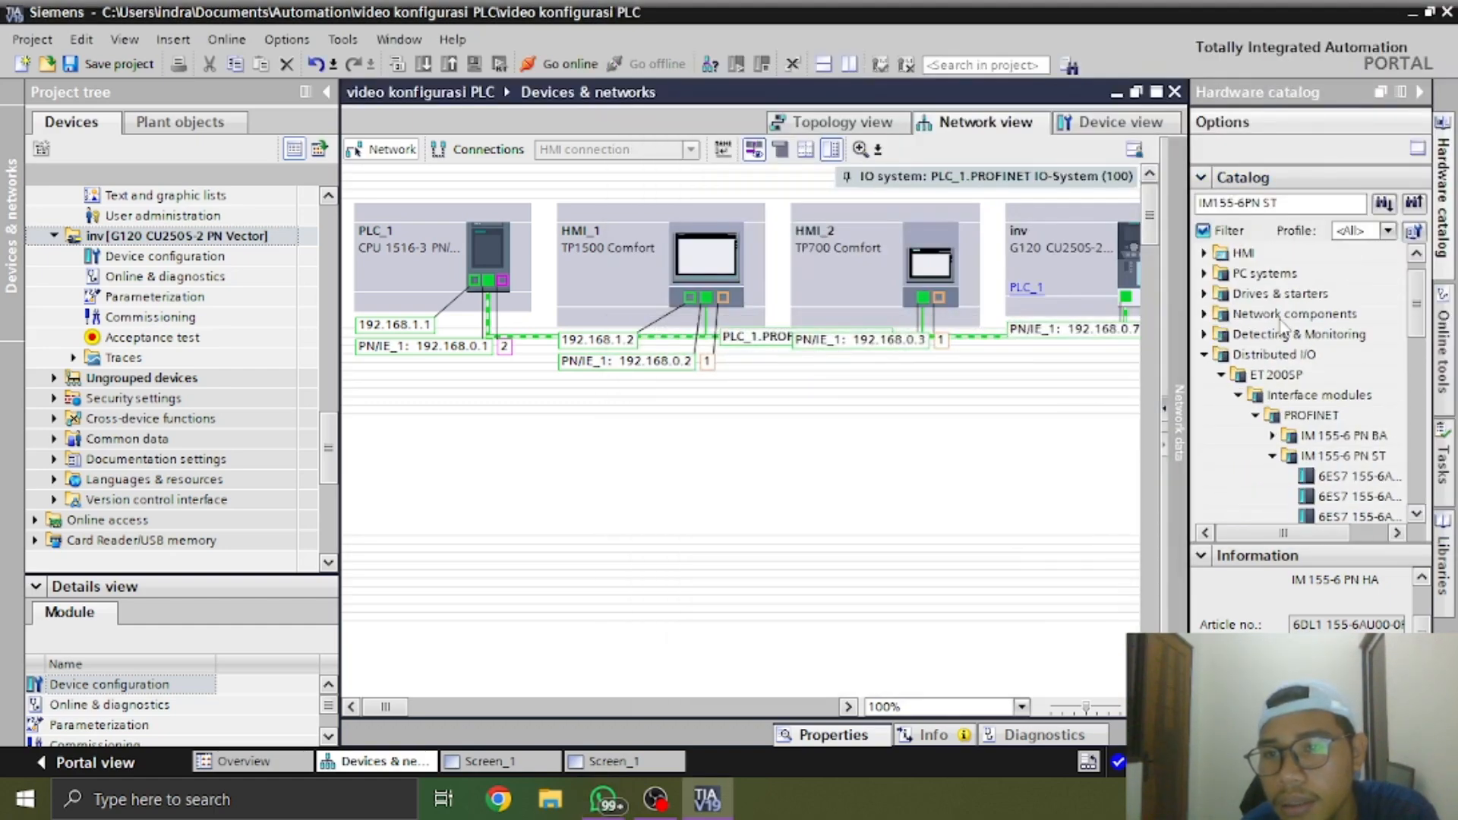
{"action": "left_click", "coordinate": [1222, 375]}
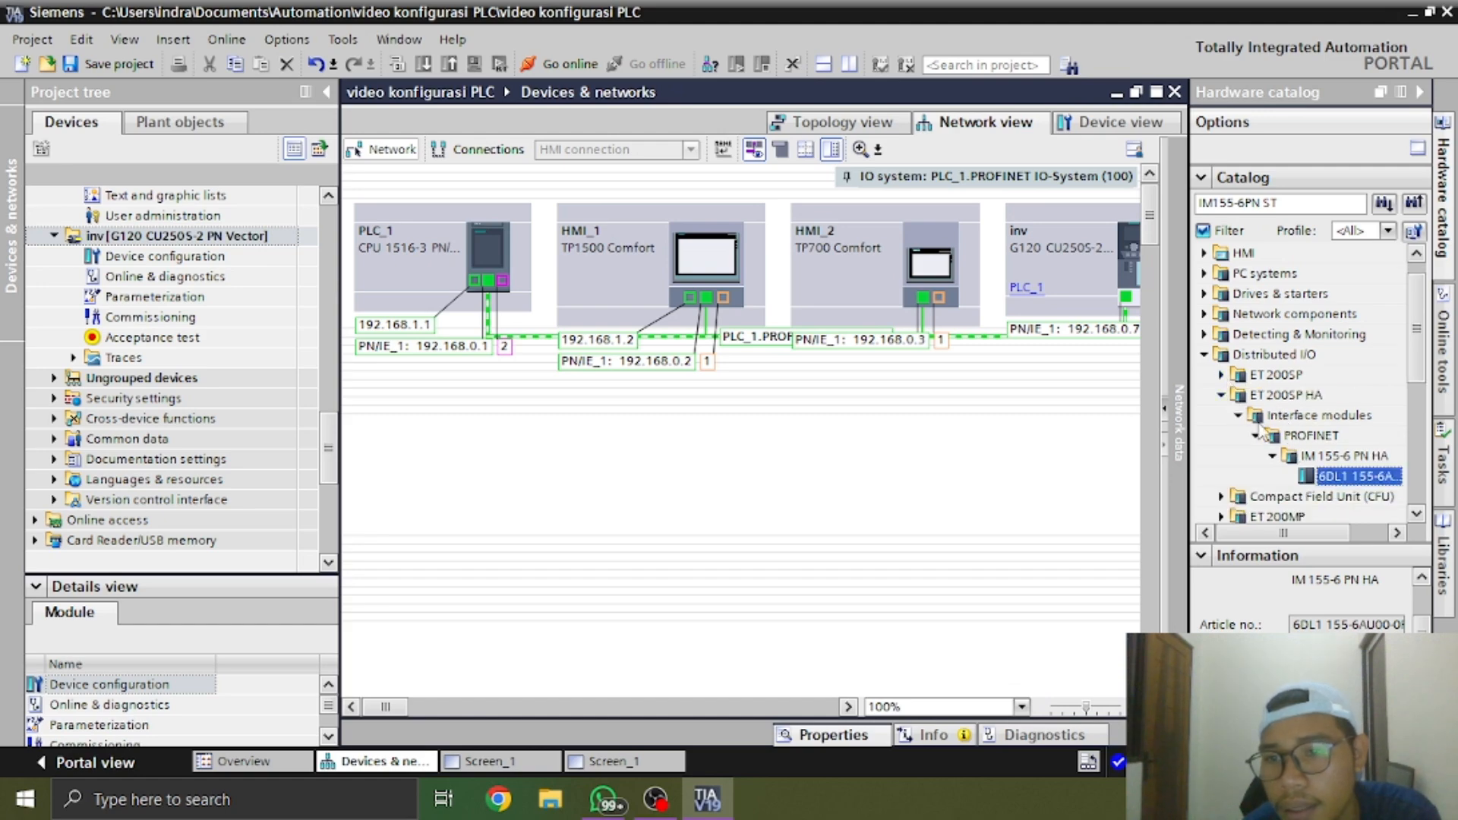
{"action": "triple_click", "coordinate": [1323, 624]}
{"action": "key", "text": "alt+Tab"}
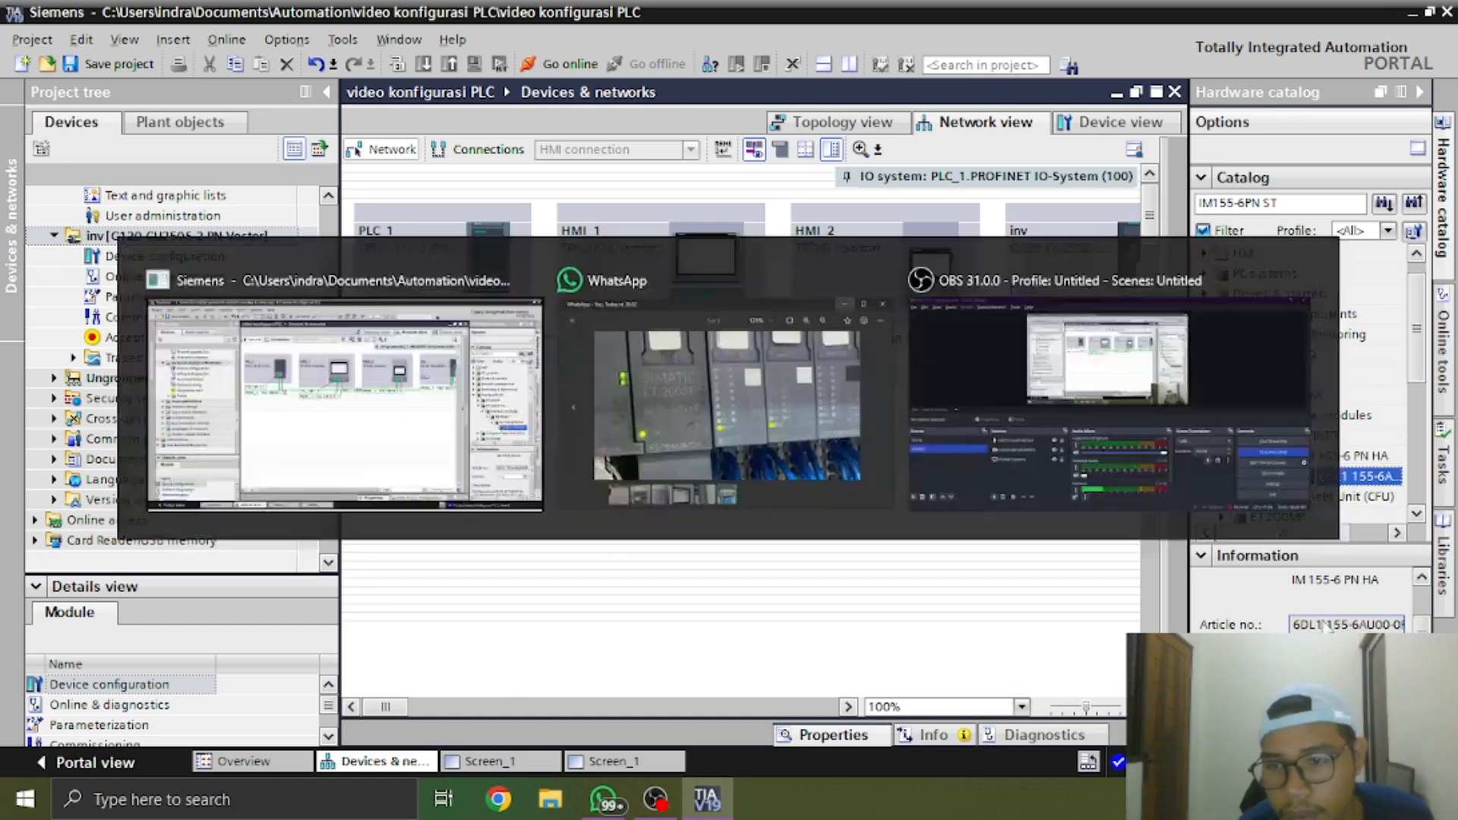
{"action": "left_click_drag", "start_coordinate": [1019, 301], "coordinate": [1059, 296]}
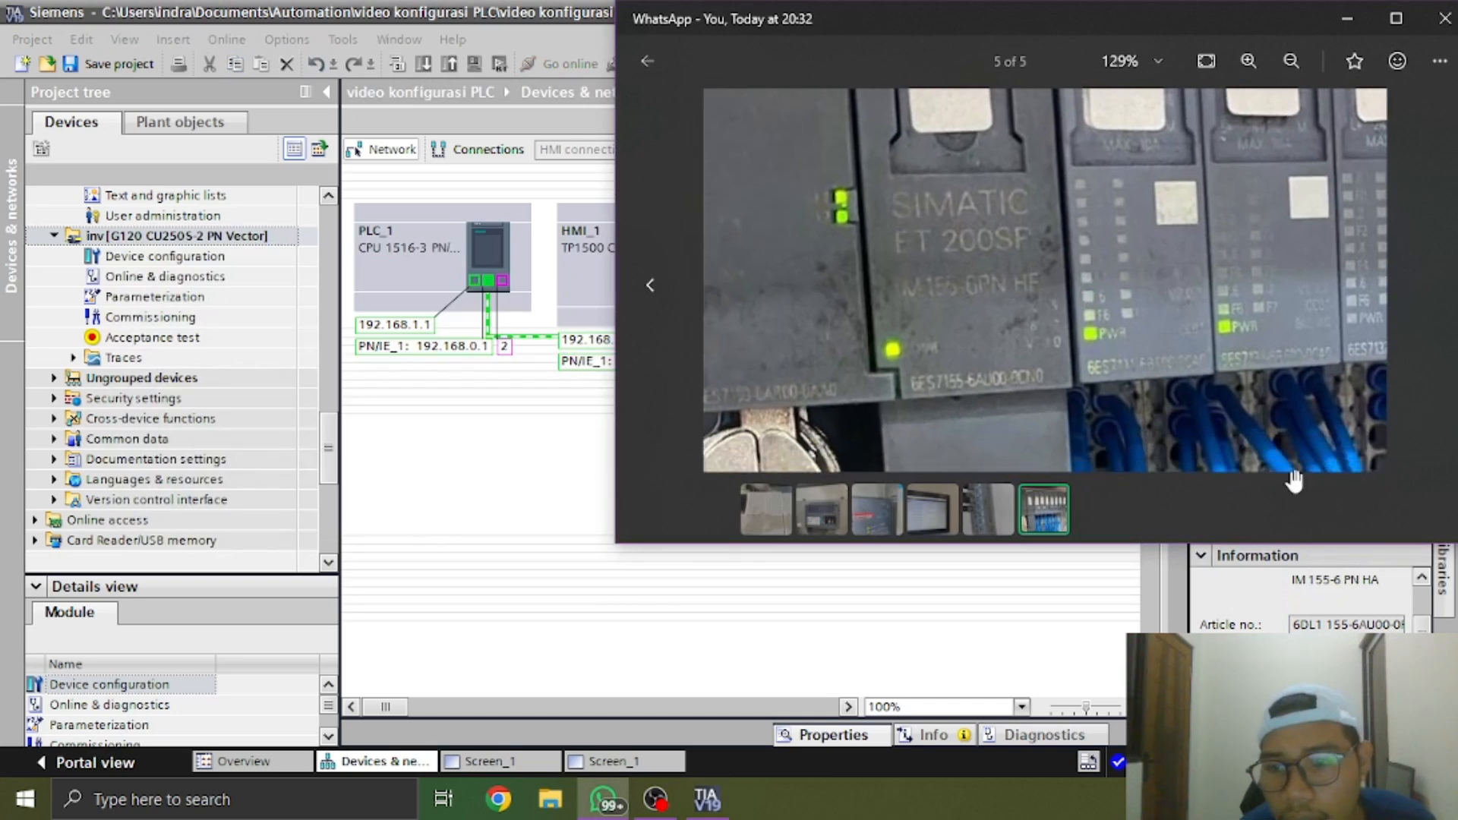
{"action": "key", "text": "alt+Tab"}
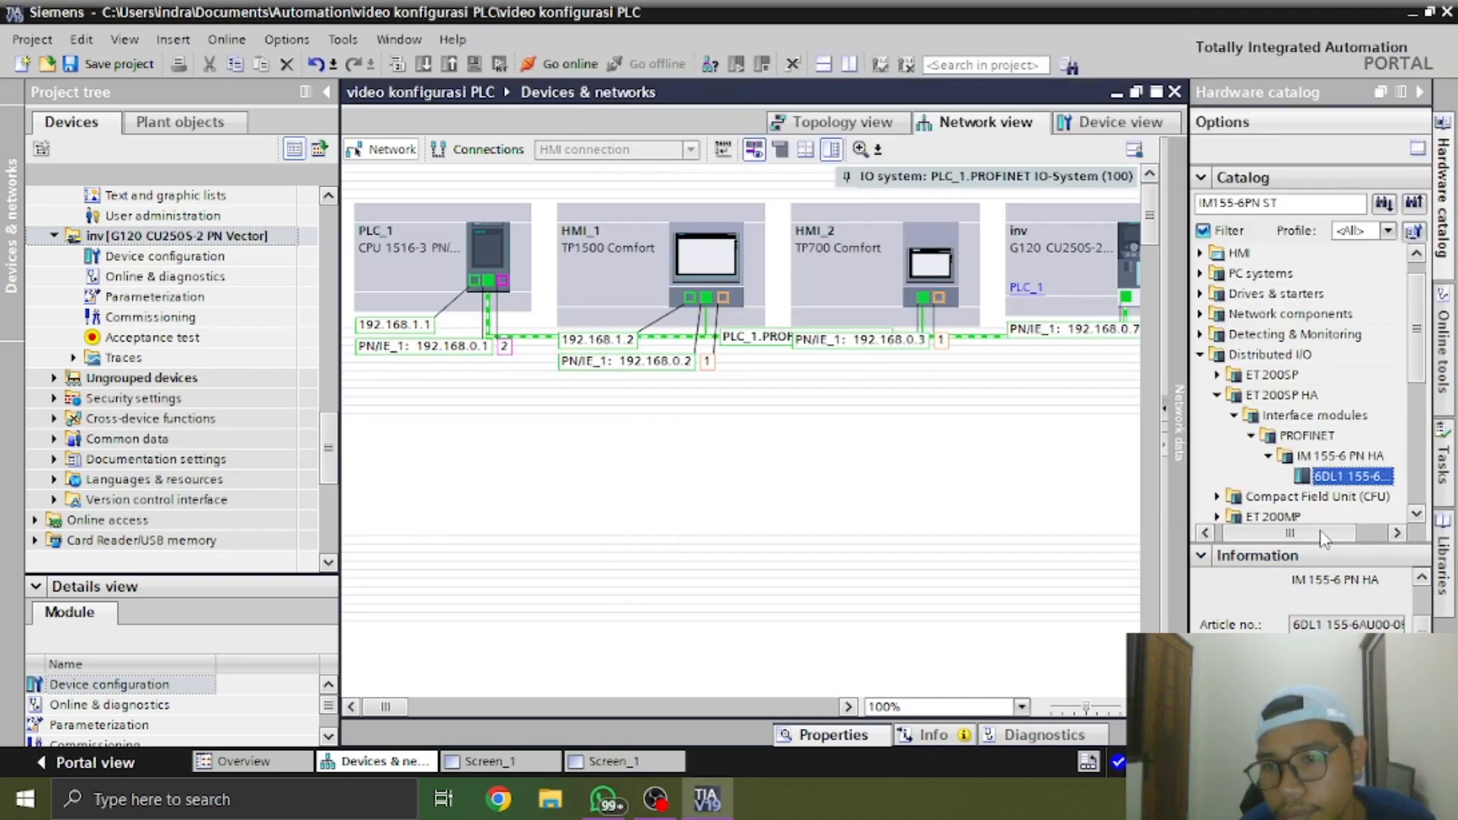
{"action": "scroll", "coordinate": [1323, 539], "scroll_direction": "down", "scroll_amount": 3}
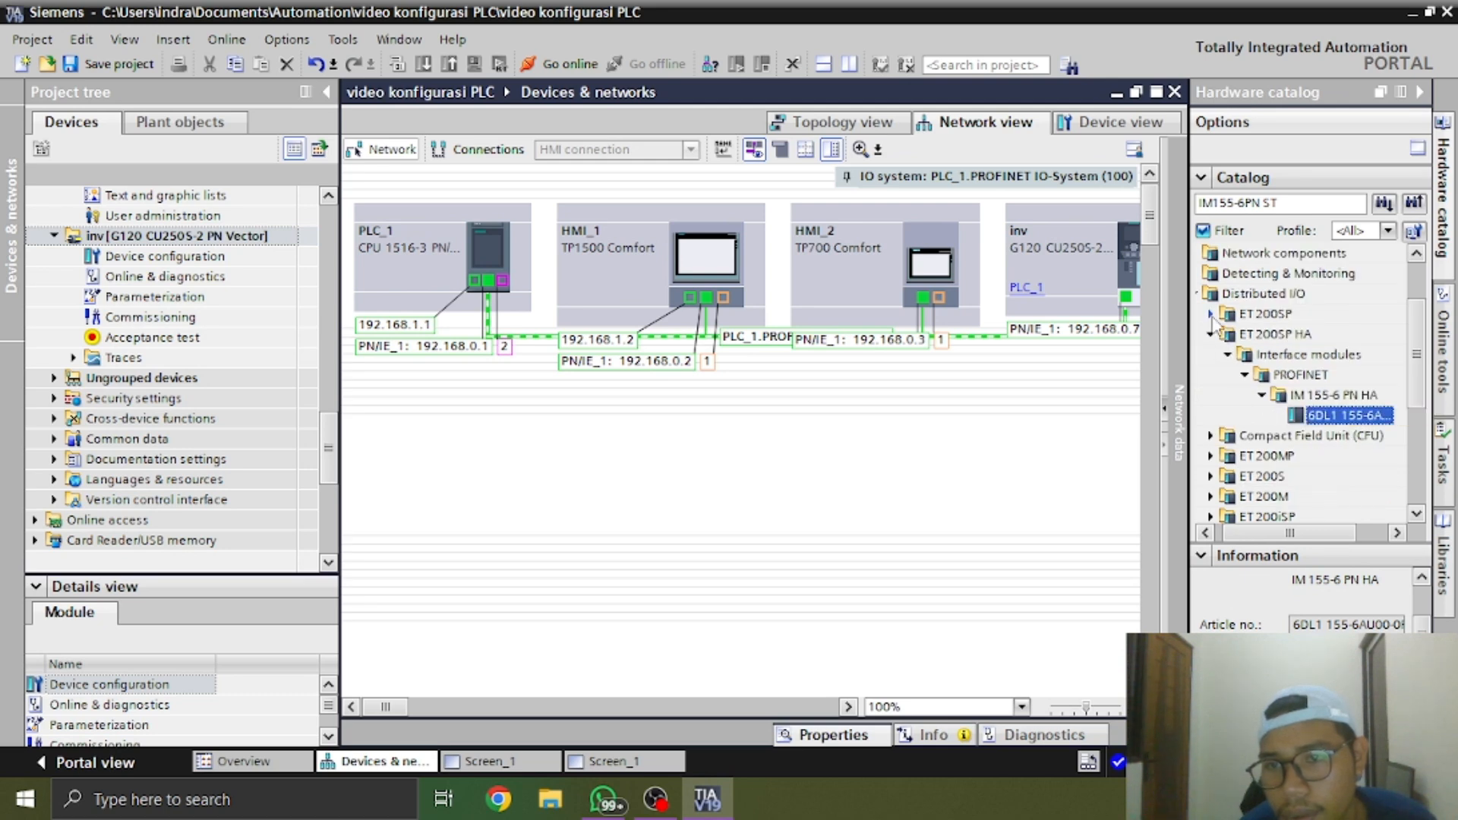
{"action": "key", "text": "alt+Tab"}
{"action": "left_click_drag", "start_coordinate": [1057, 355], "coordinate": [1177, 343]}
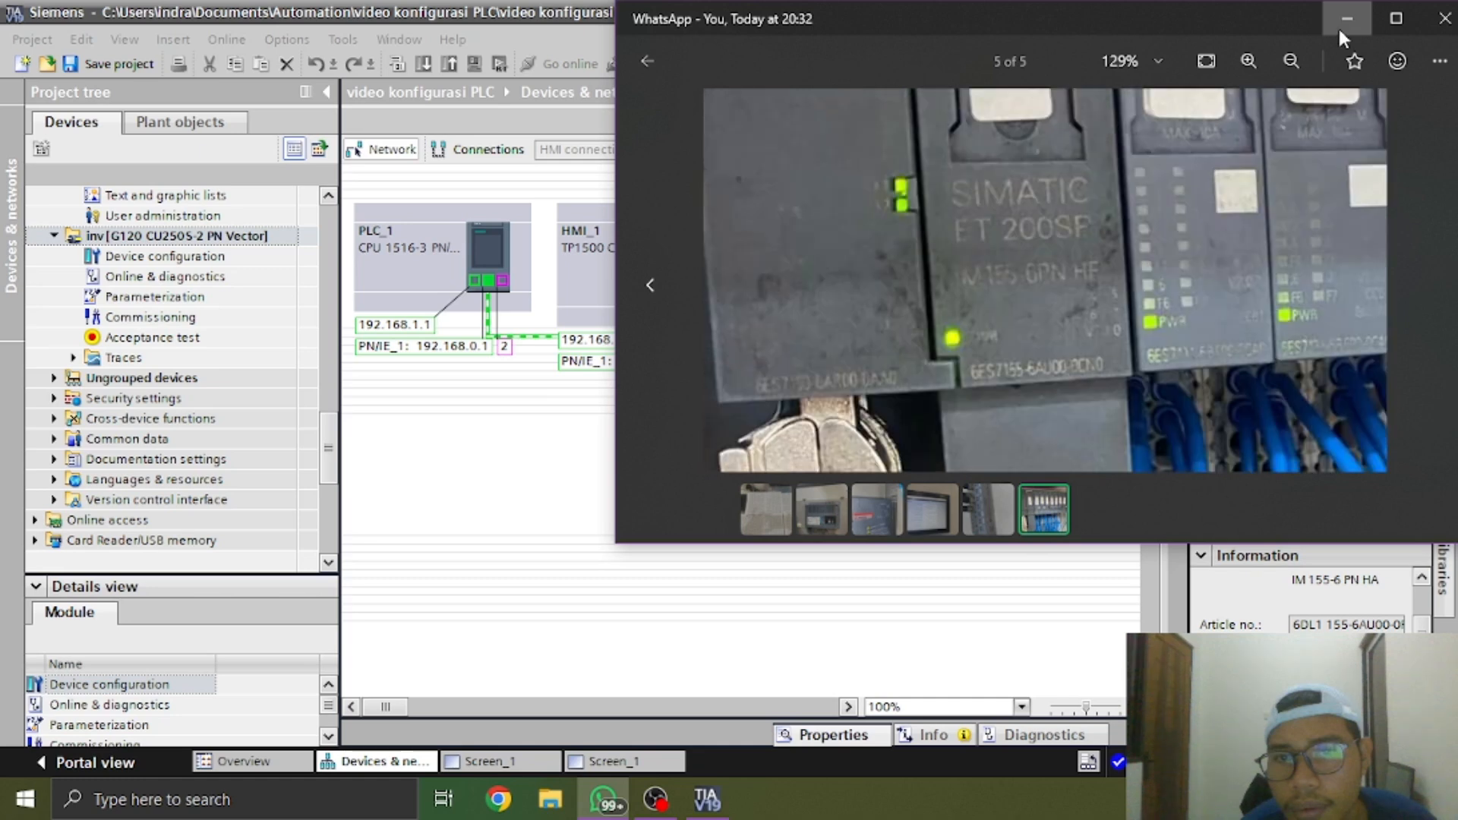
{"action": "left_click", "coordinate": [1338, 26]}
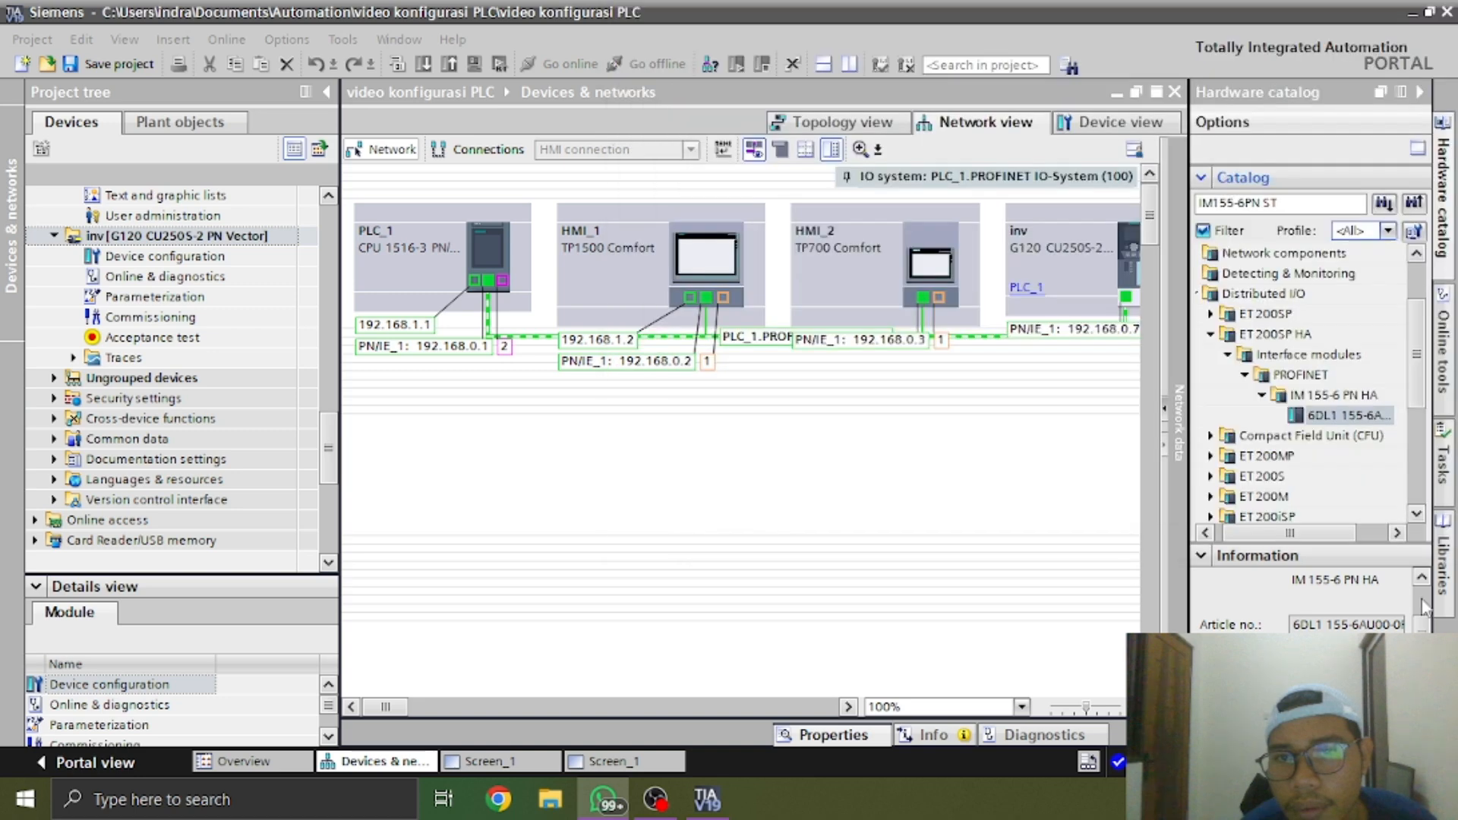
Locate IM 155-6 PN HF among the ET 200SP PROFINET interface modules and list its article numbers in full
{"action": "left_click", "coordinate": [1211, 314]}
{"action": "left_click", "coordinate": [1344, 355]}
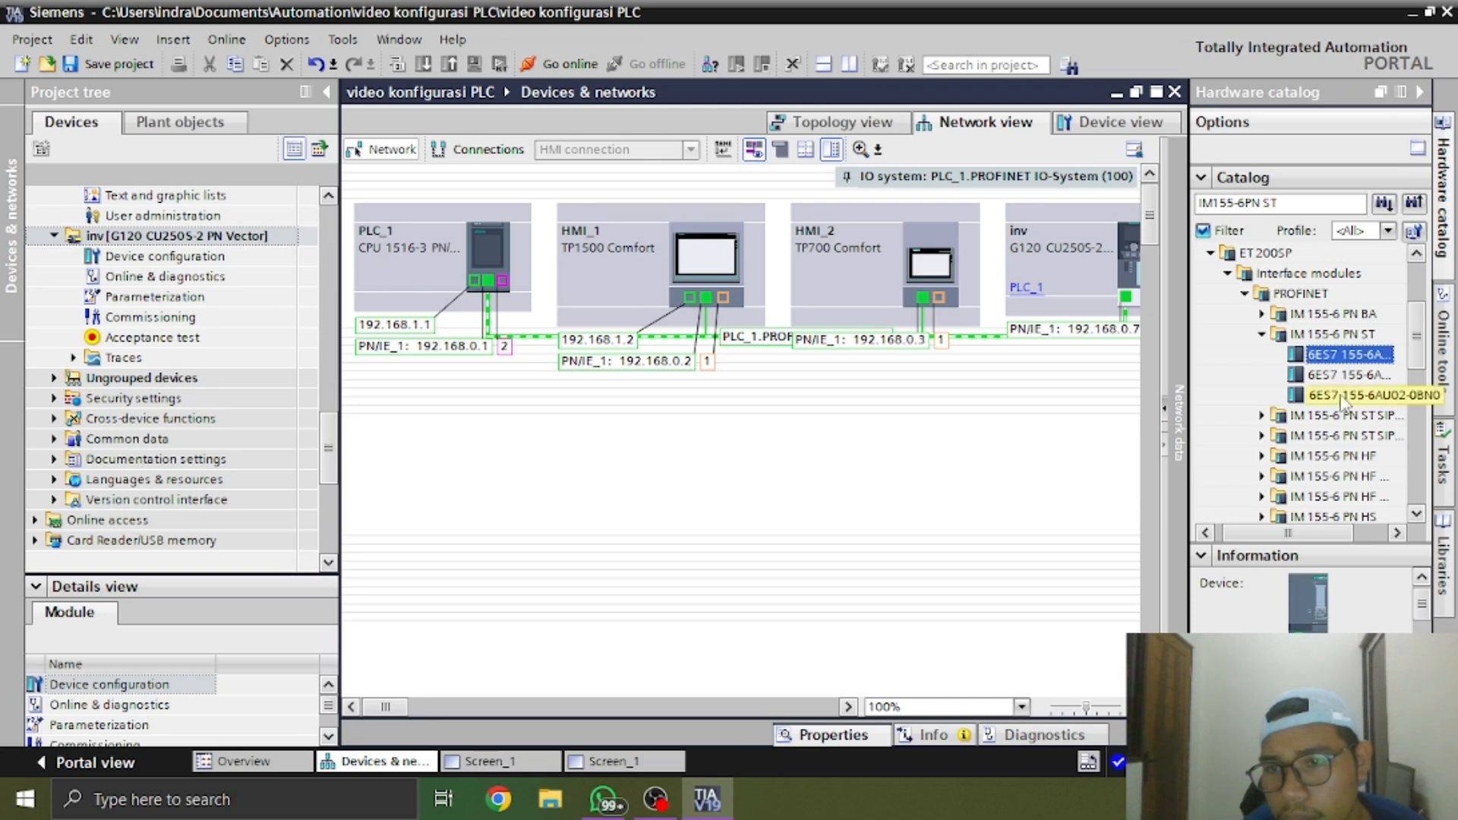
{"action": "left_click_drag", "start_coordinate": [1342, 532], "coordinate": [1361, 533]}
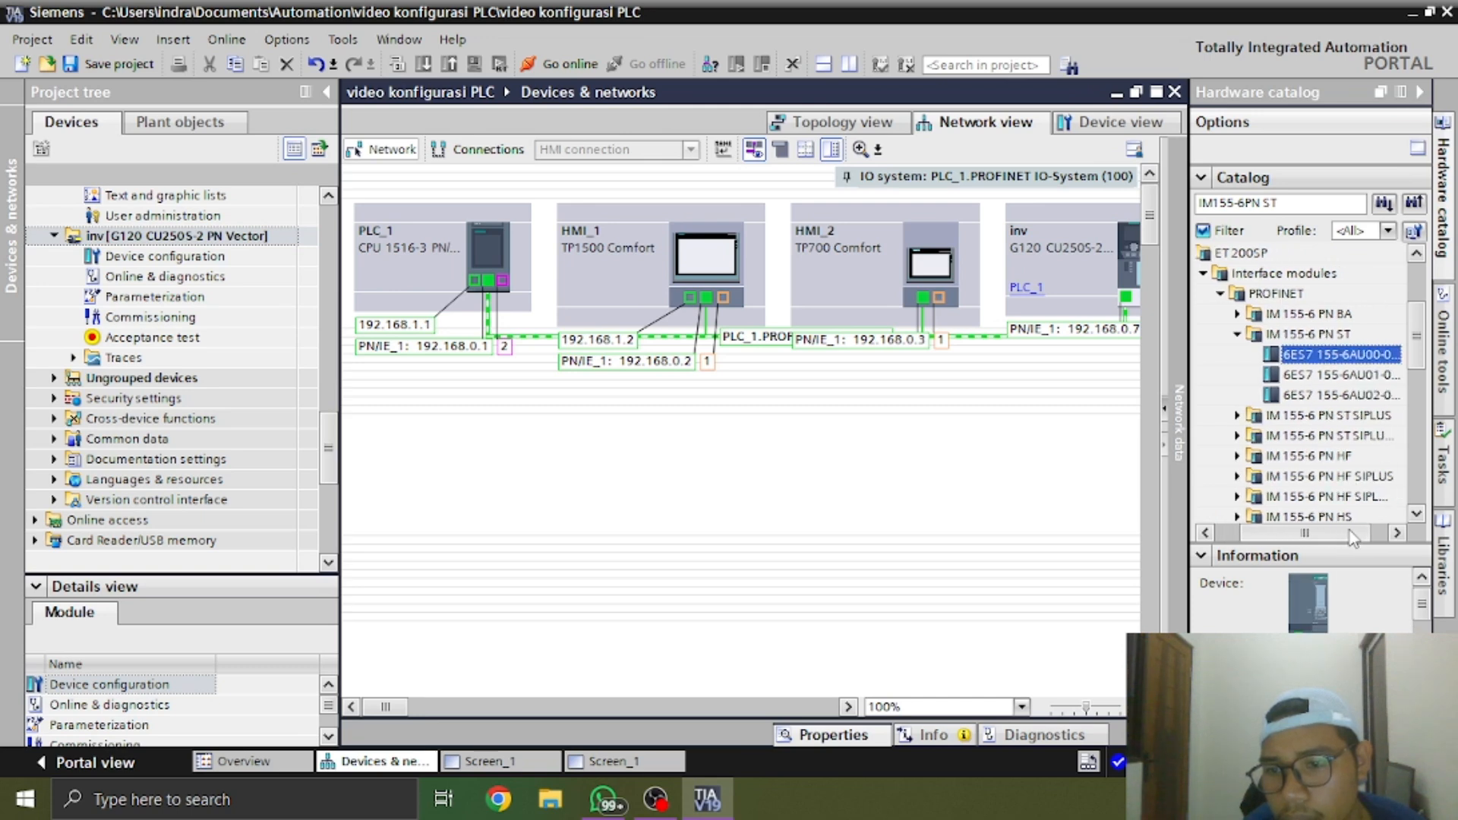
{"action": "left_click", "coordinate": [1321, 460]}
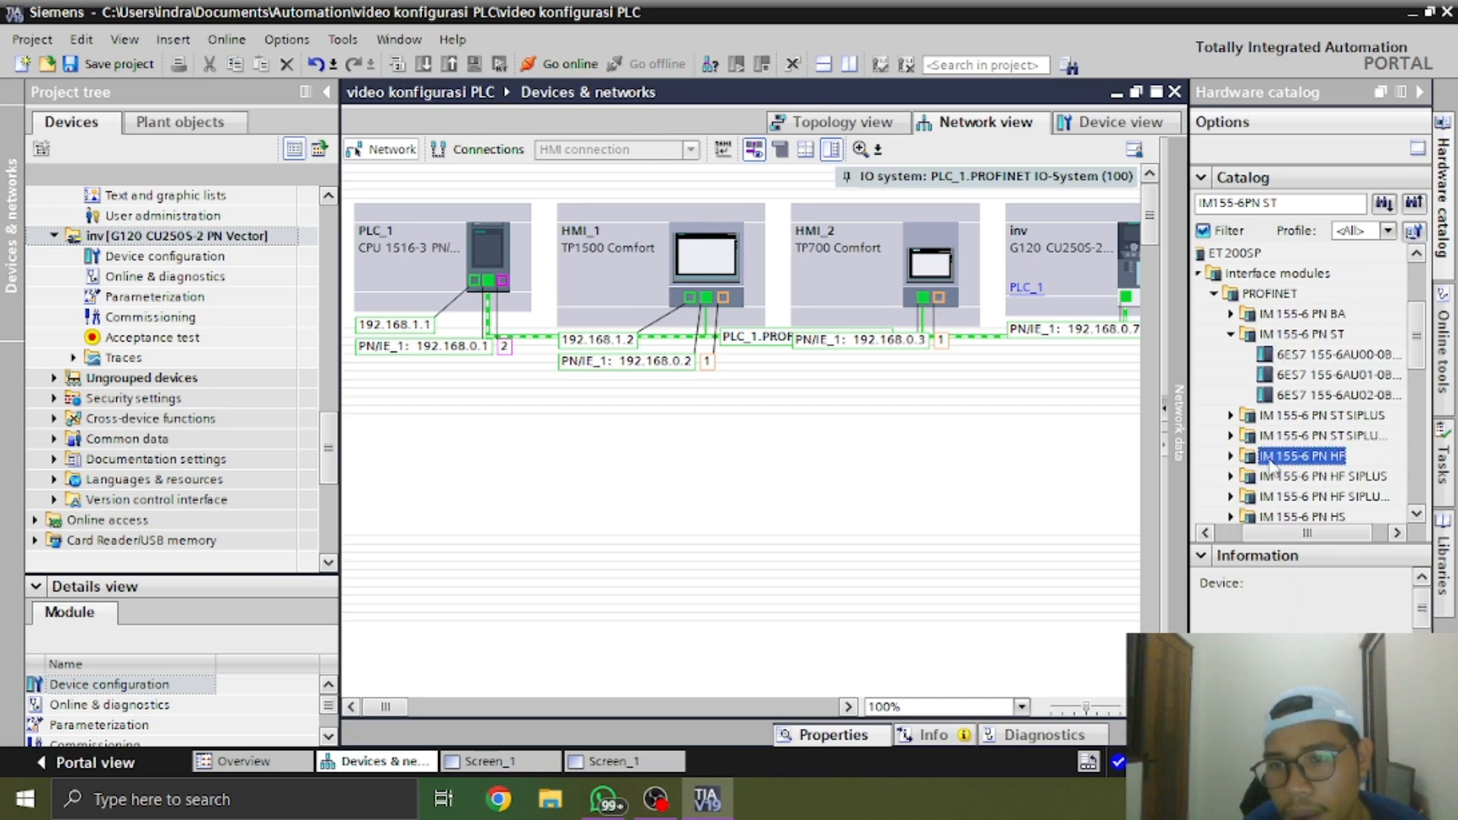
{"action": "left_click", "coordinate": [1231, 334]}
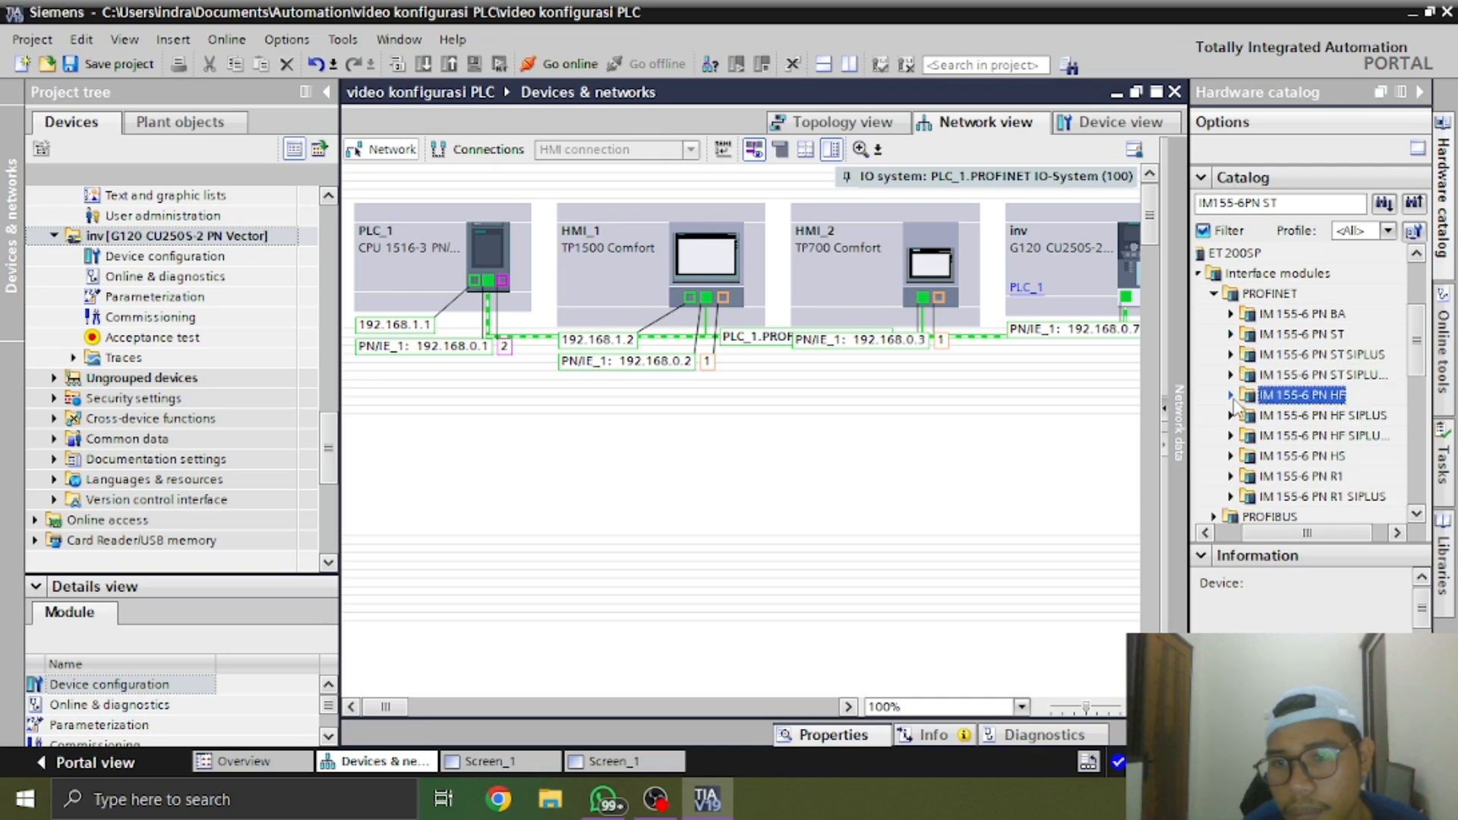
{"action": "left_click", "coordinate": [1231, 396]}
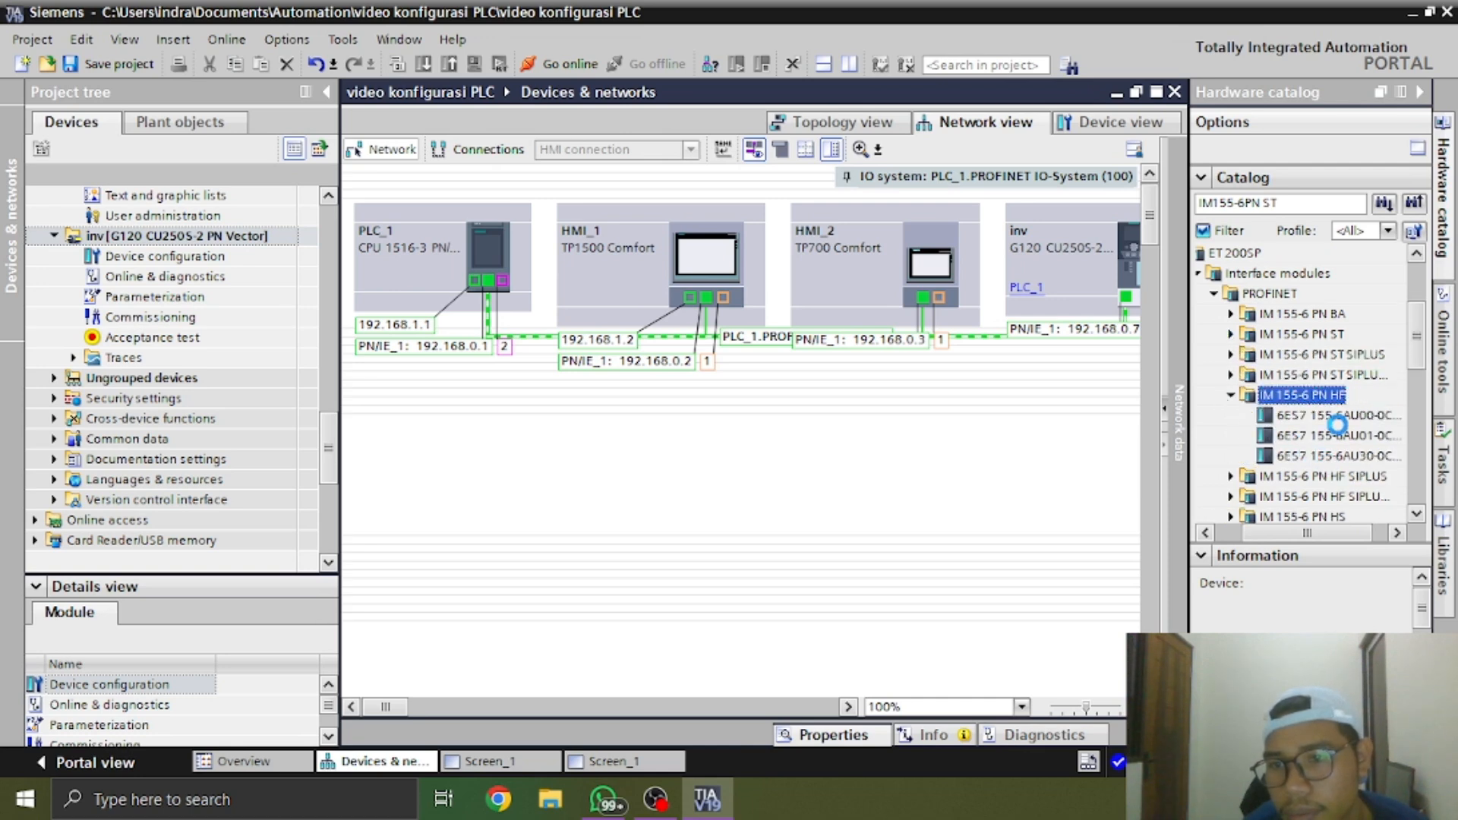
{"action": "scroll", "coordinate": [1348, 501], "scroll_direction": "right", "scroll_amount": 3}
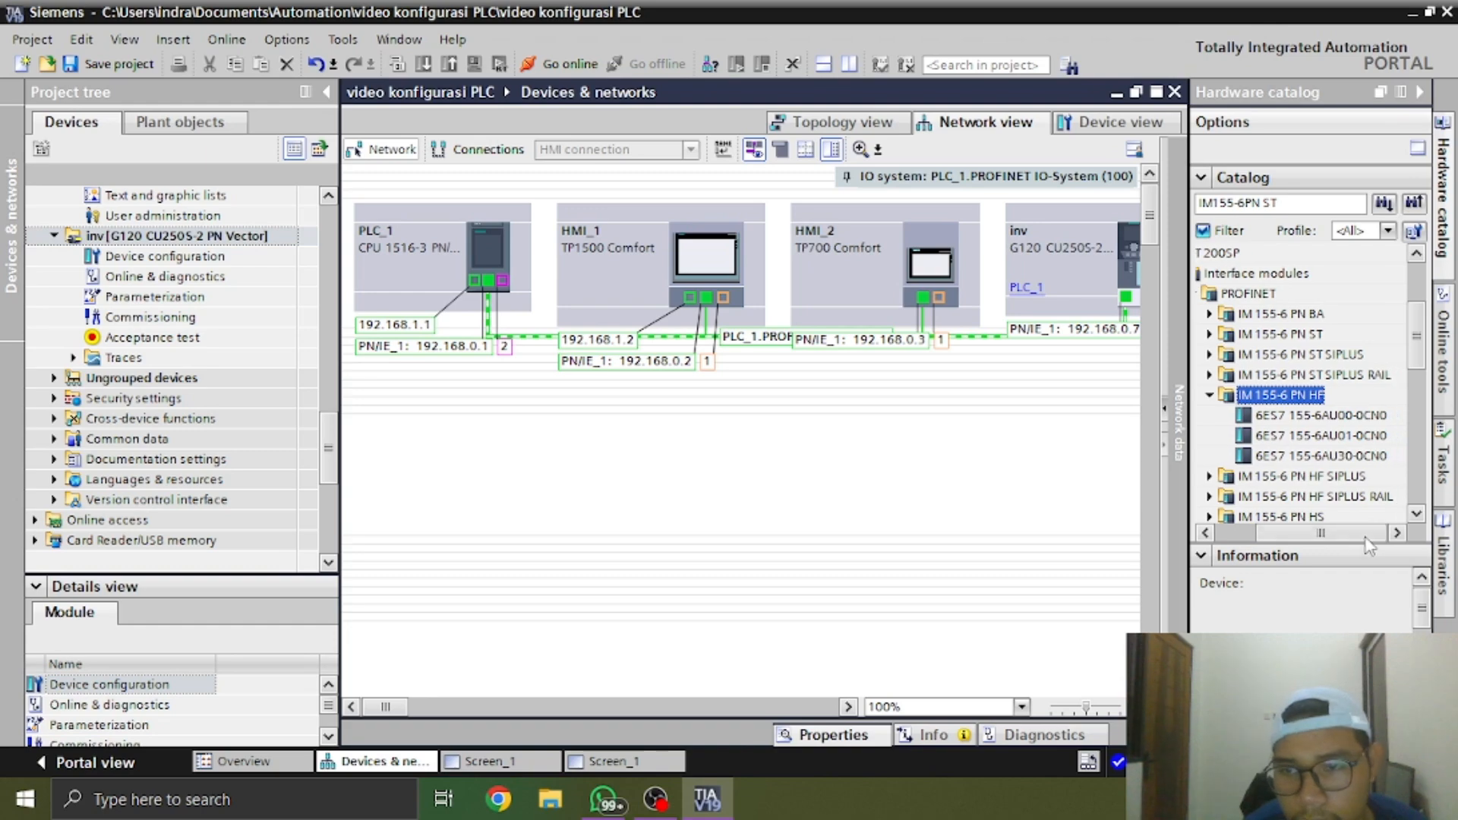
Compare the IM 155-6 PN HF catalog article numbers with the real module's label in the WhatsApp photo, ending back in TIA Portal
{"action": "left_click", "coordinate": [1356, 461]}
{"action": "key", "text": "Up"}
{"action": "key", "text": "Up"}
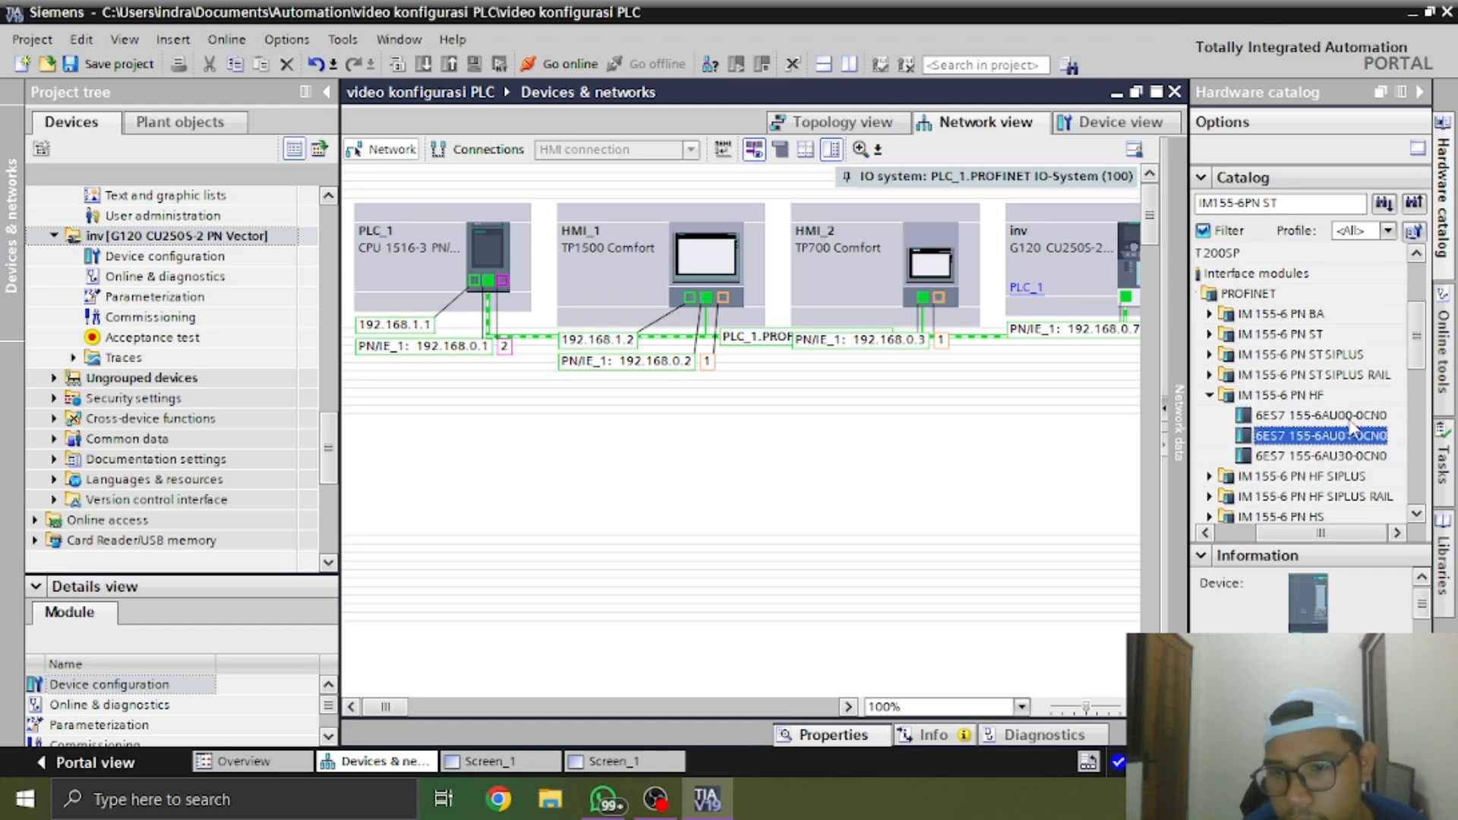
{"action": "key", "text": "alt+Tab"}
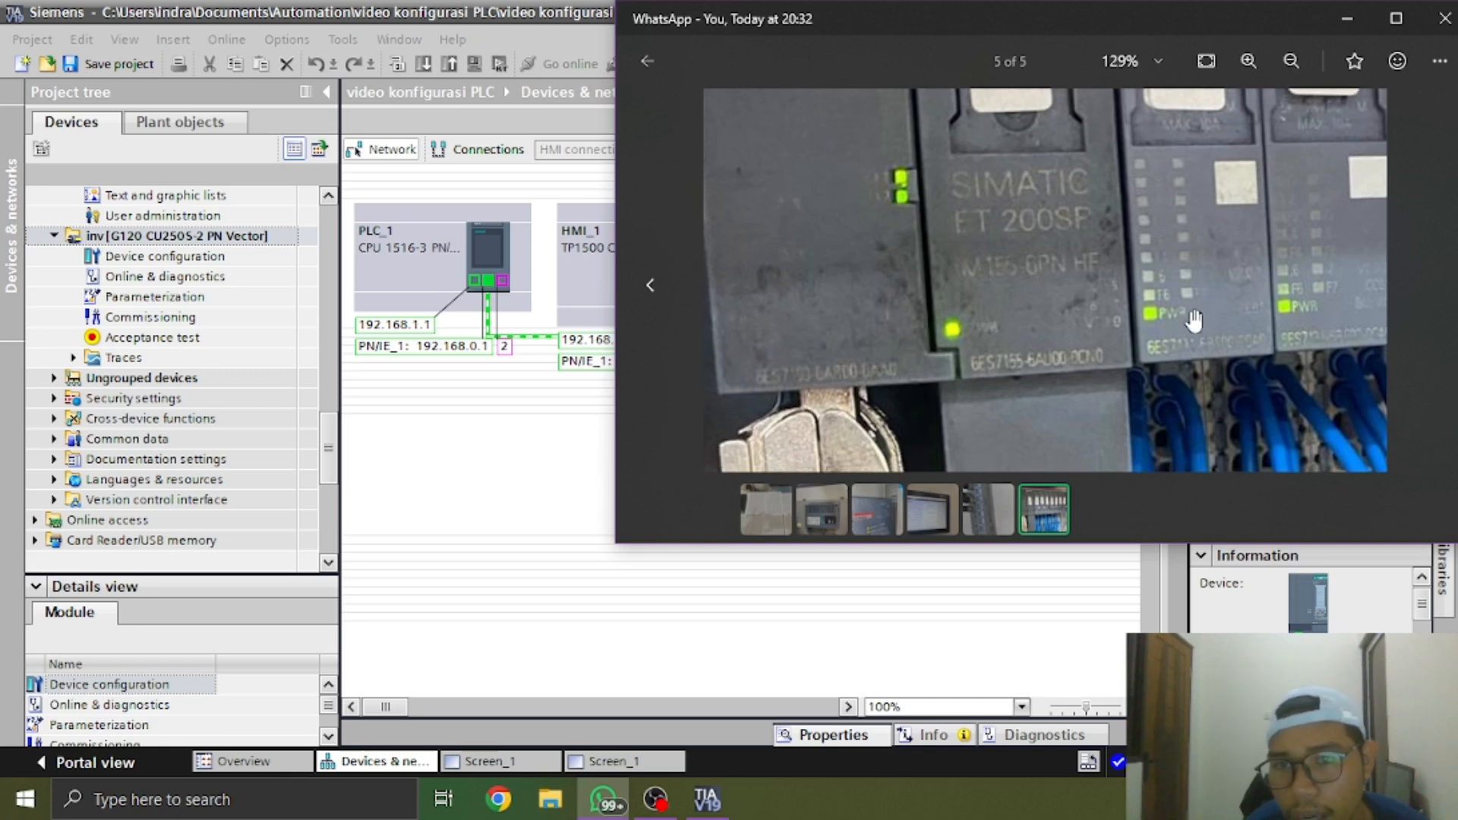
{"action": "key", "text": "alt+Tab"}
Add the IM 155-6 PN HF interface module with article number 6ES7 155-6AU00-0CN0 to the network and collapse the hardware catalog
{"action": "left_click", "coordinate": [1329, 435]}
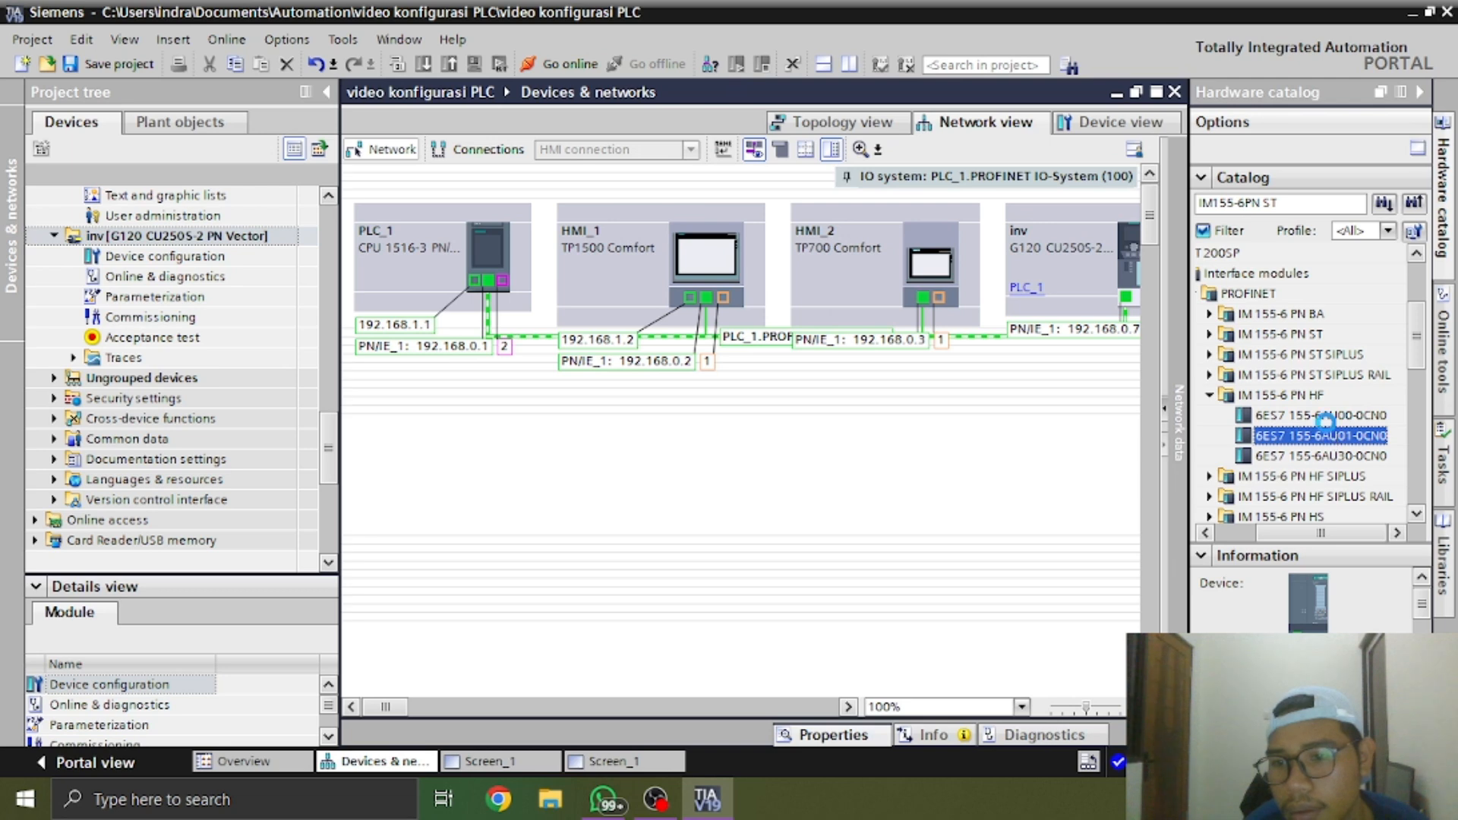
{"action": "left_click", "coordinate": [1325, 416]}
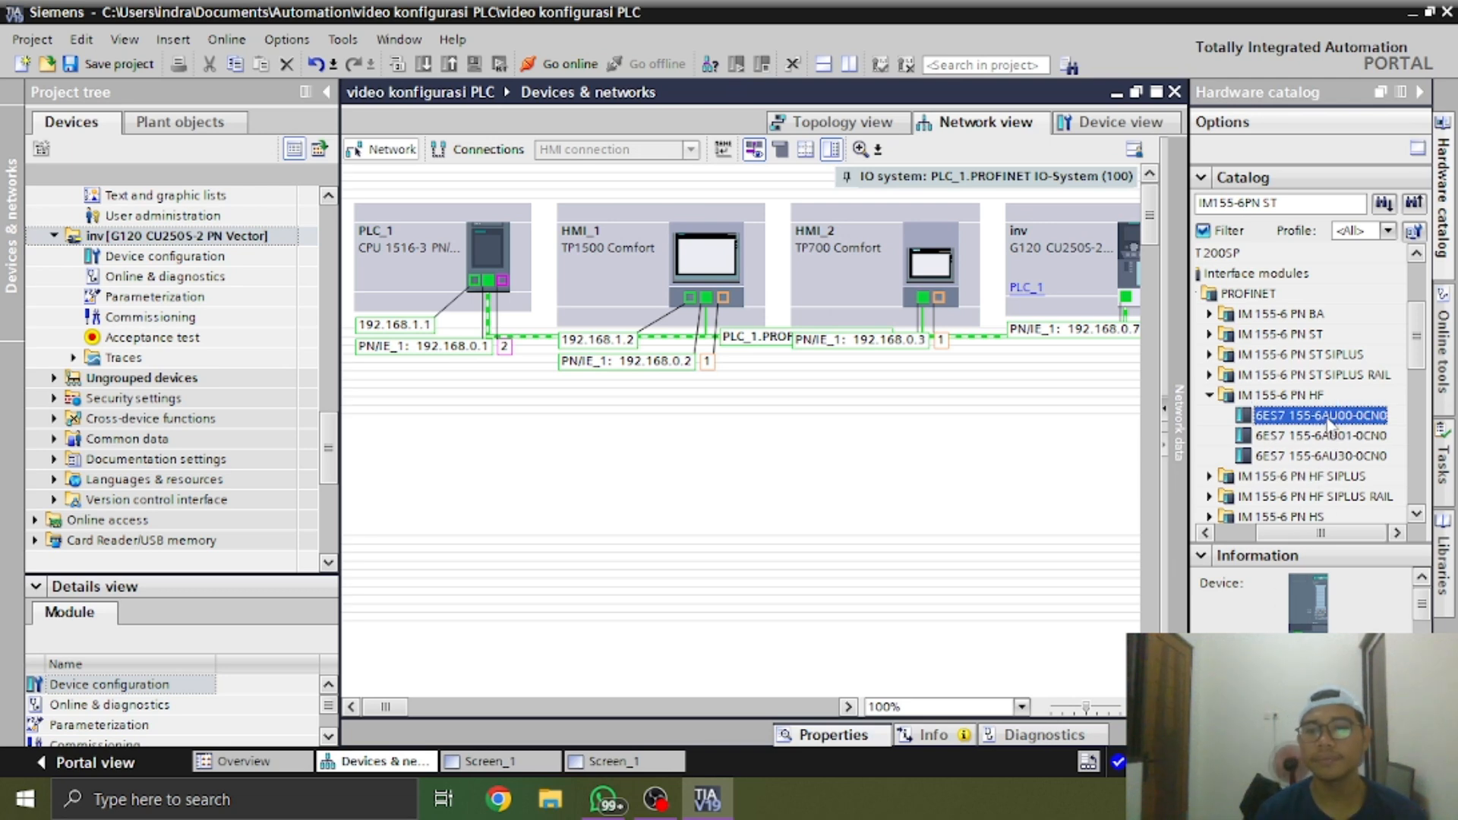
{"action": "double_click", "coordinate": [1321, 416]}
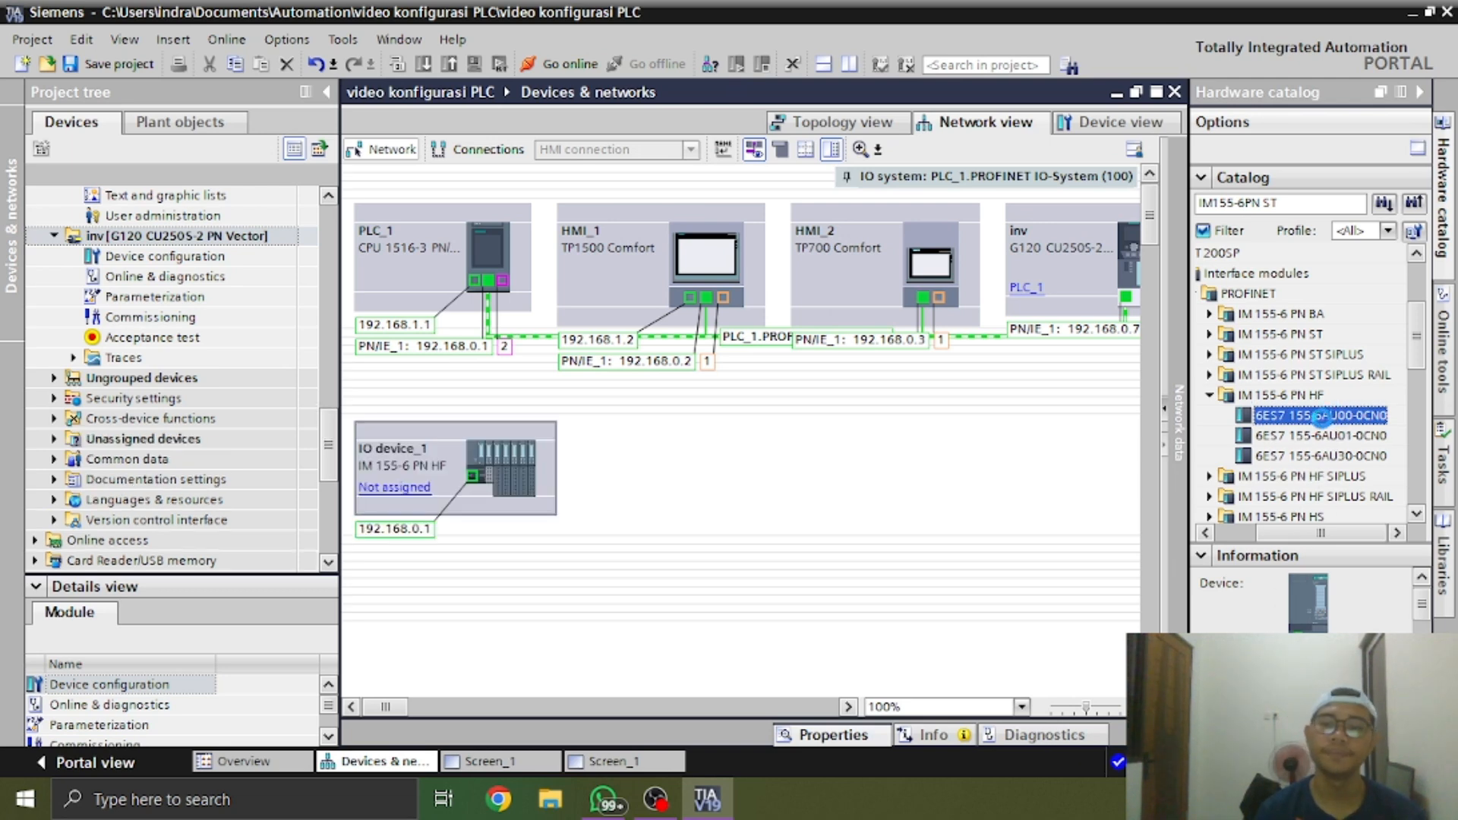
{"action": "left_click", "coordinate": [610, 492]}
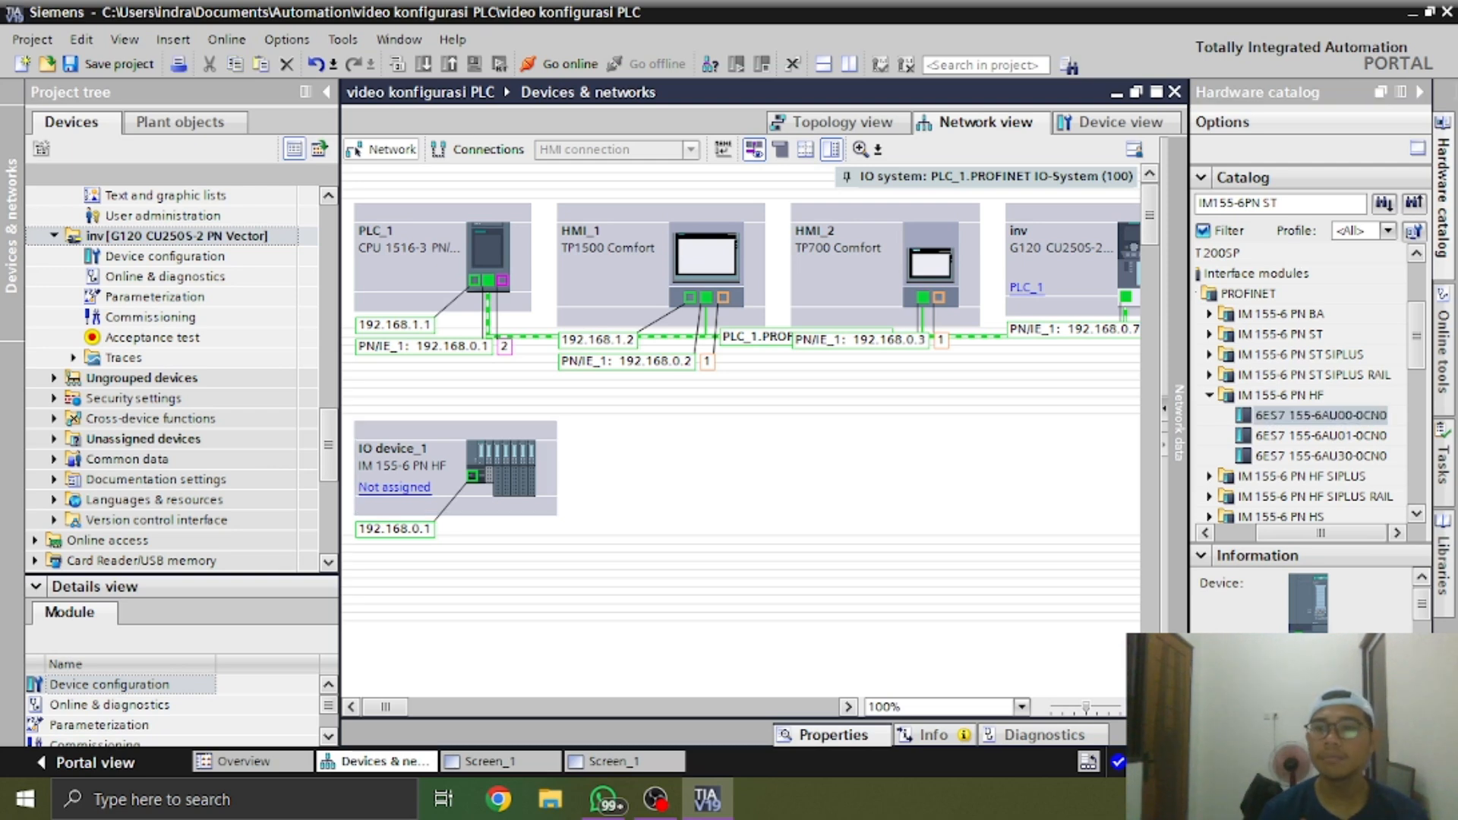
{"action": "left_click", "coordinate": [1419, 92]}
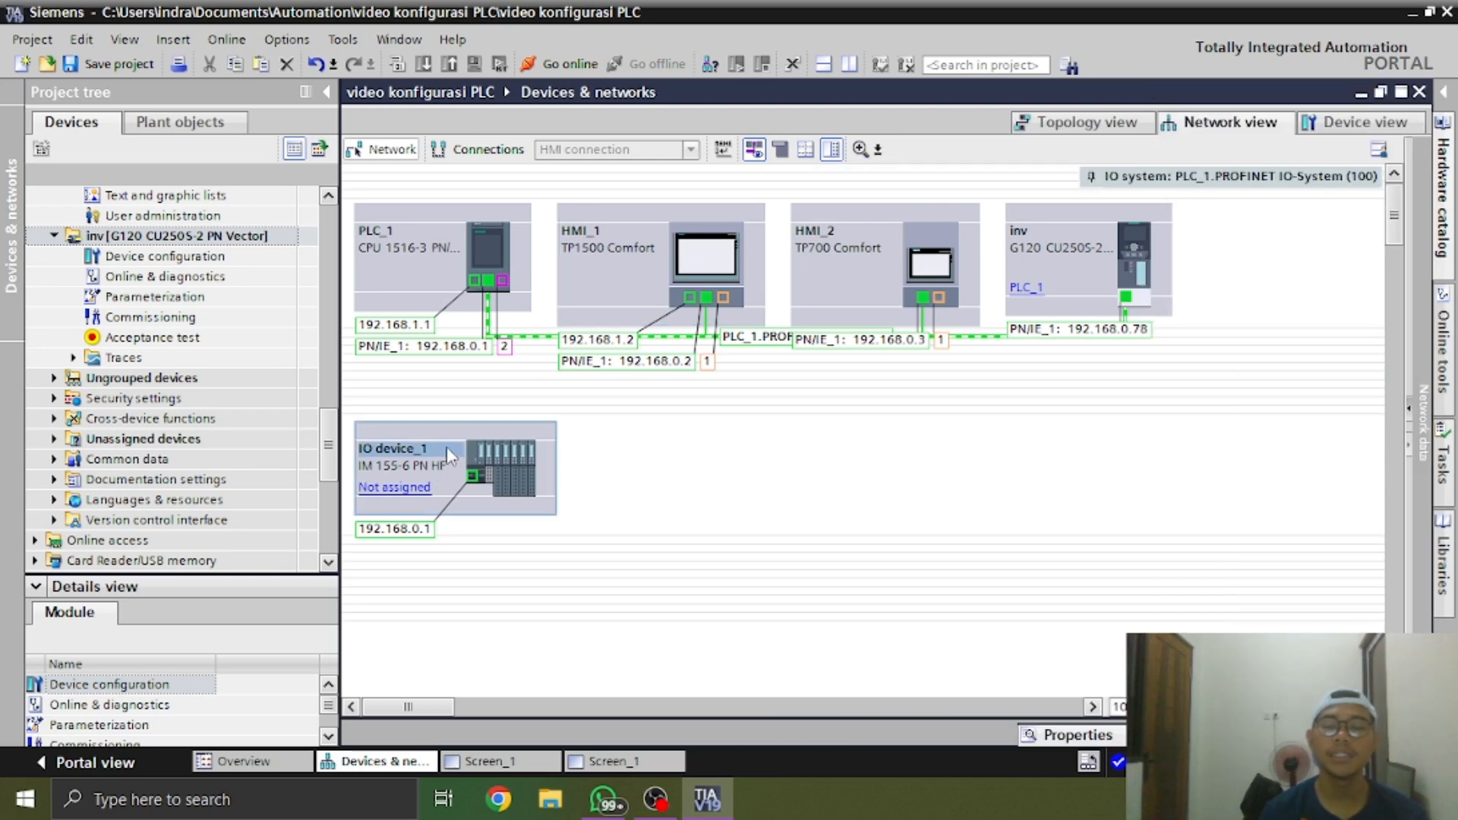
{"action": "key", "text": "alt+Tab"}
{"action": "mouse_move", "coordinate": [1118, 292]}
{"action": "left_mouse_down"}
{"action": "mouse_move", "coordinate": [1146, 444]}
{"action": "mouse_move", "coordinate": [1142, 279]}
{"action": "left_mouse_up"}
{"action": "left_click", "coordinate": [1346, 18]}
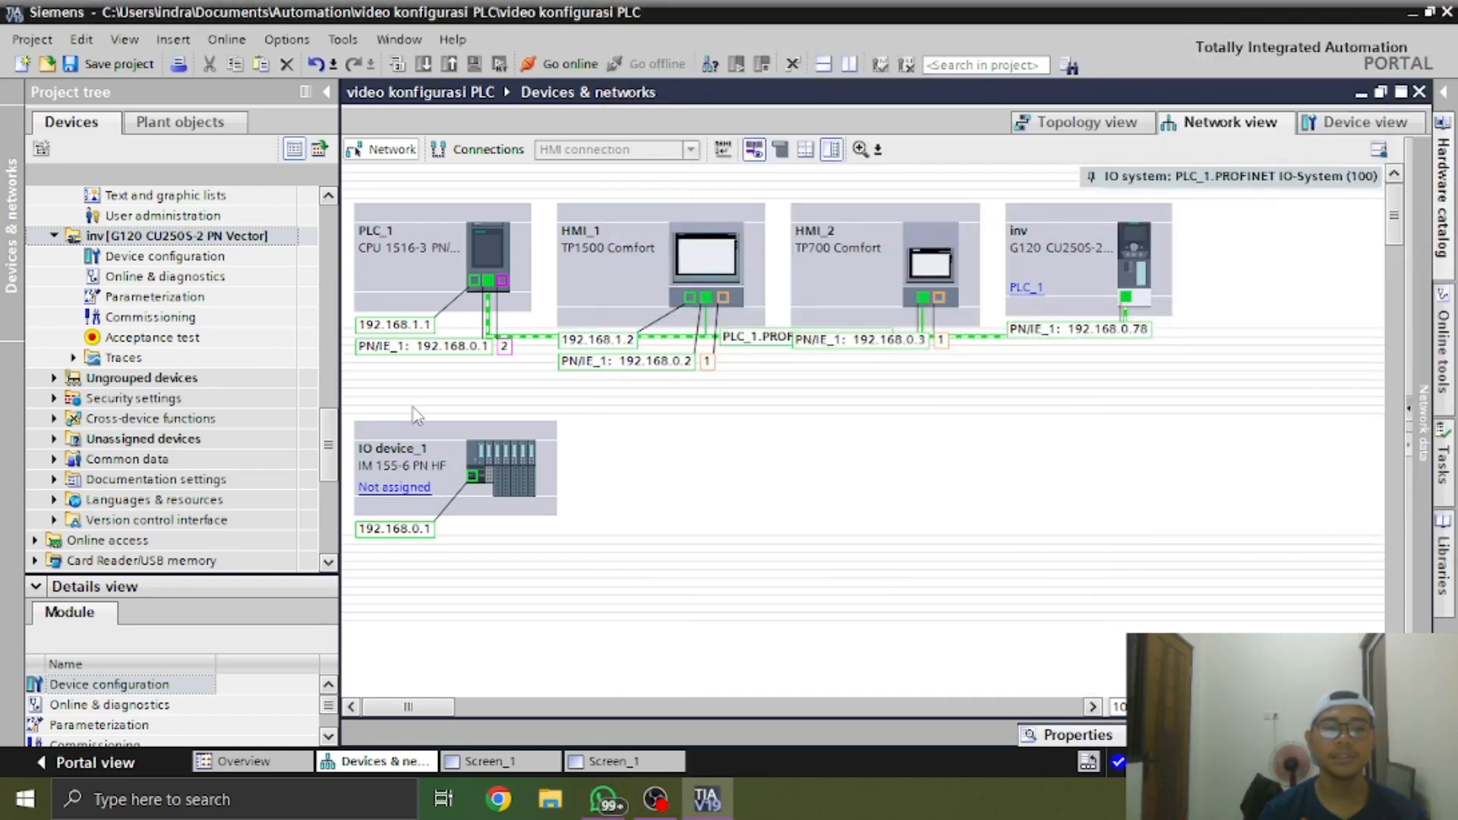
{"action": "left_click", "coordinate": [431, 454]}
{"action": "double_click", "coordinate": [431, 458]}
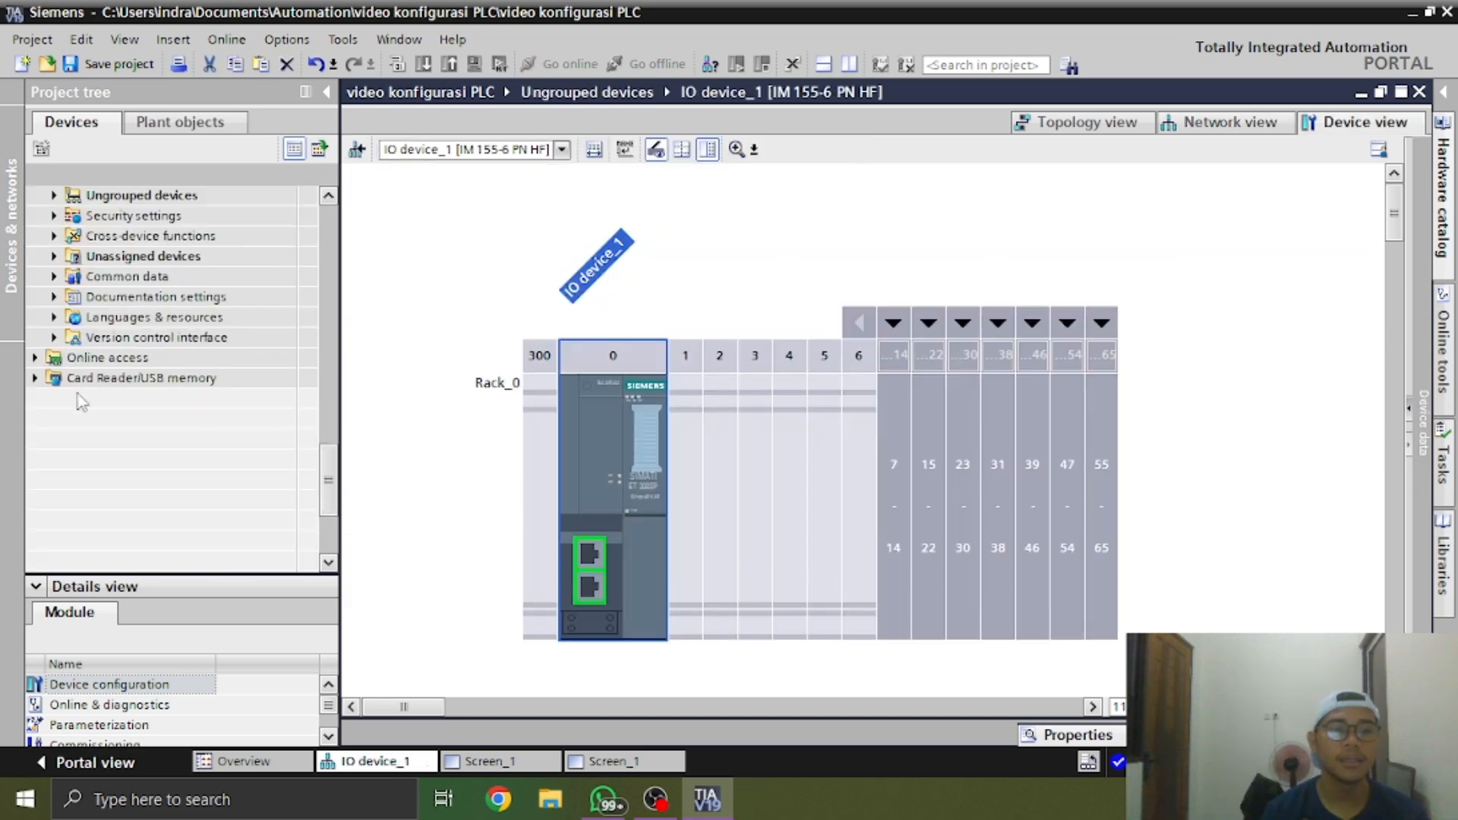
{"action": "left_click", "coordinate": [1249, 124]}
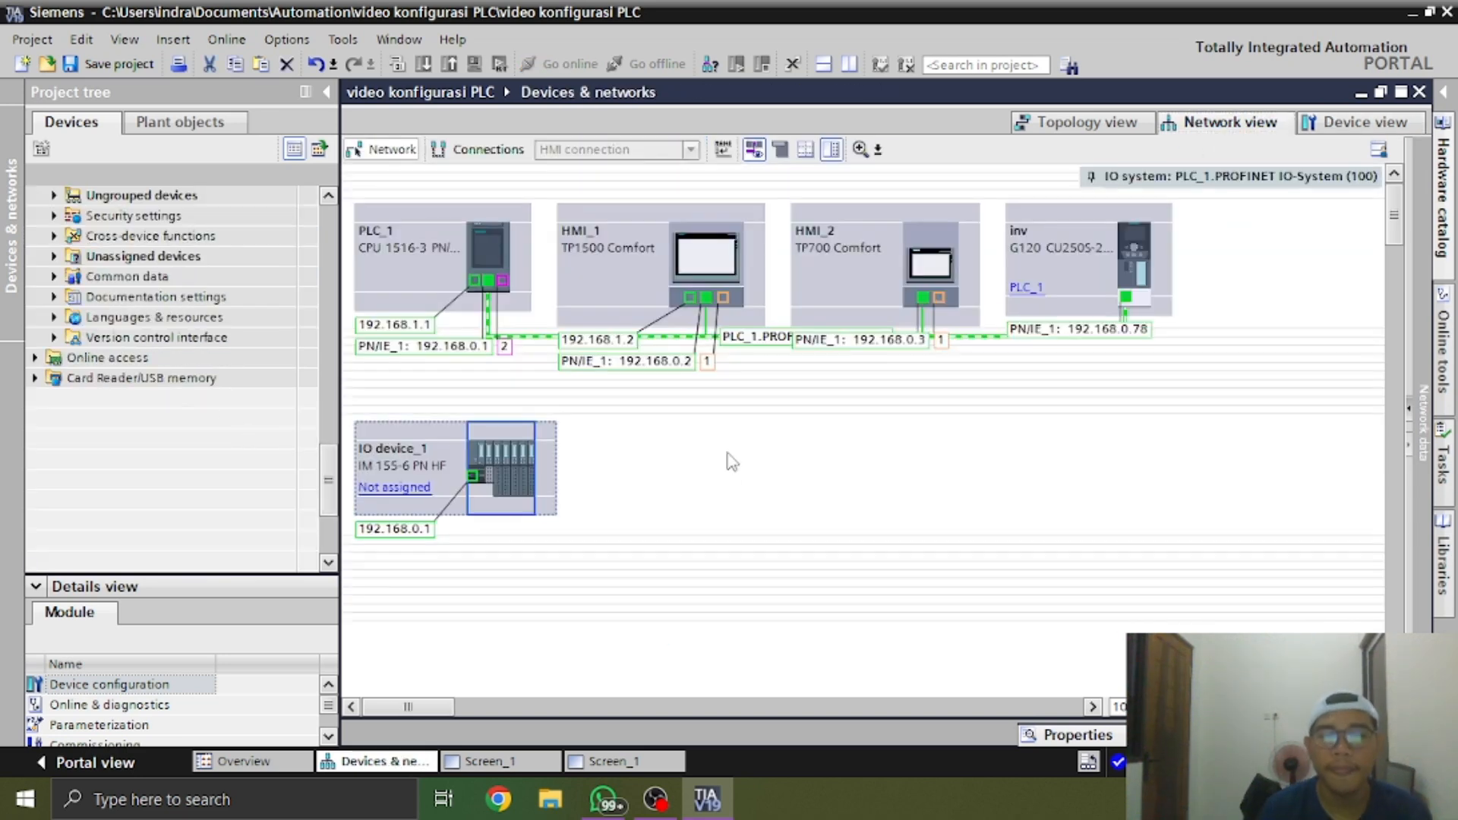
Set IO device_1's IP address to 192.168.0.20 and assign the device to the IO controller PLC_1.PROFINET interface_1
{"action": "left_click", "coordinate": [416, 529]}
{"action": "left_click", "coordinate": [425, 532]}
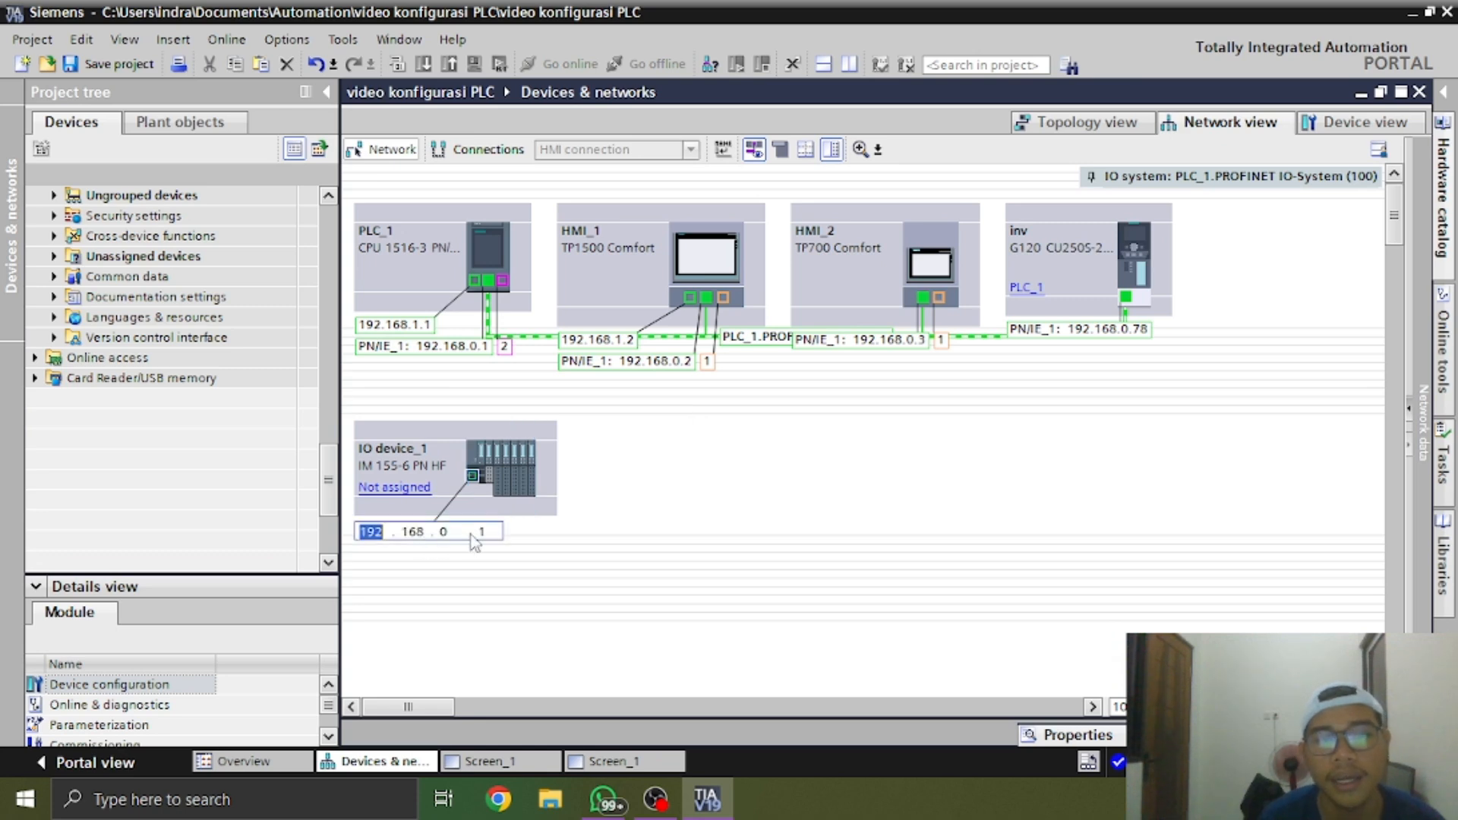
{"action": "left_click", "coordinate": [480, 532]}
{"action": "type", "text": "20"}
{"action": "key", "text": "Return"}
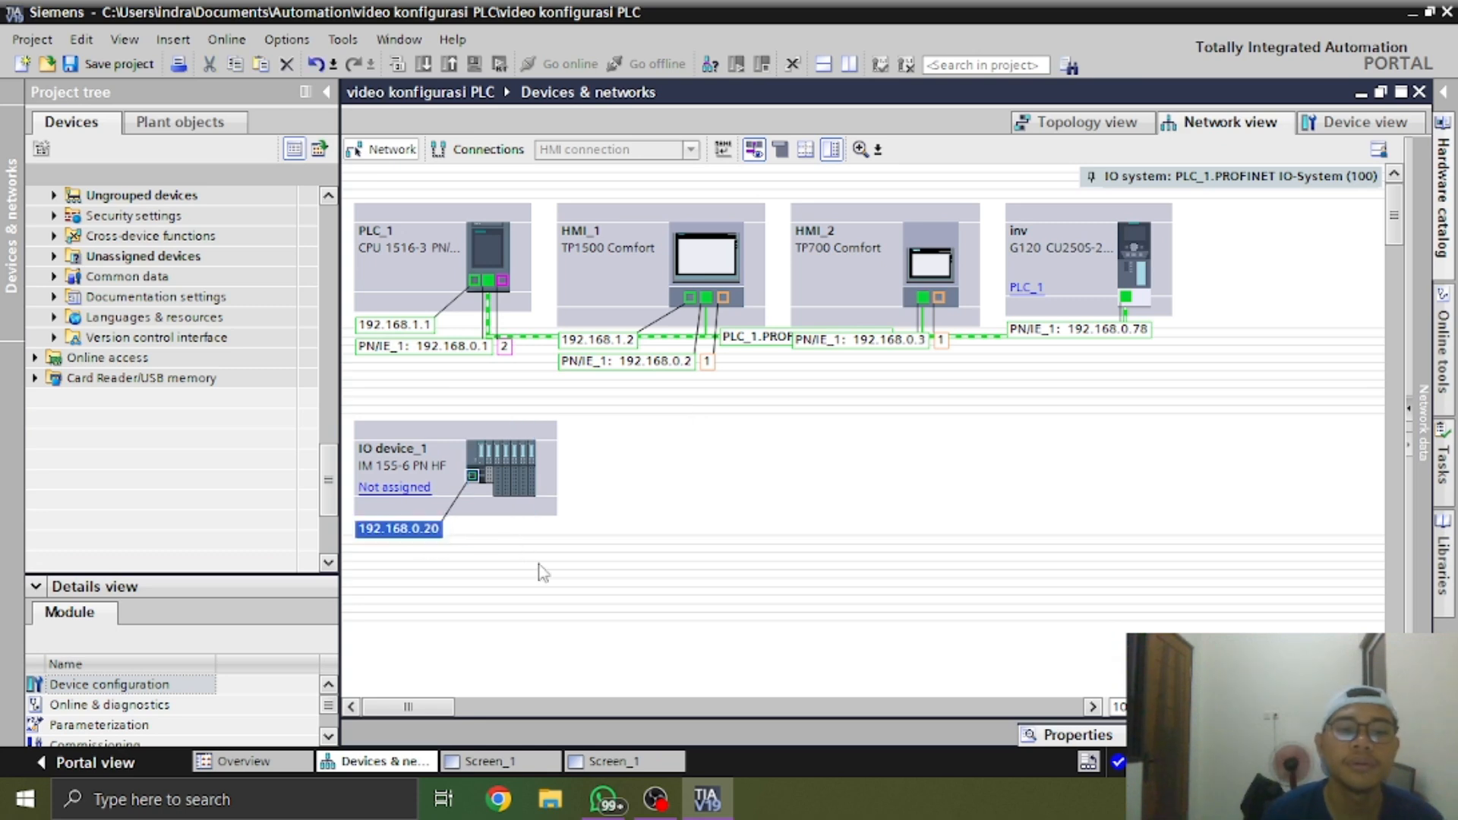
{"action": "left_click", "coordinate": [651, 594]}
{"action": "left_click", "coordinate": [413, 501]}
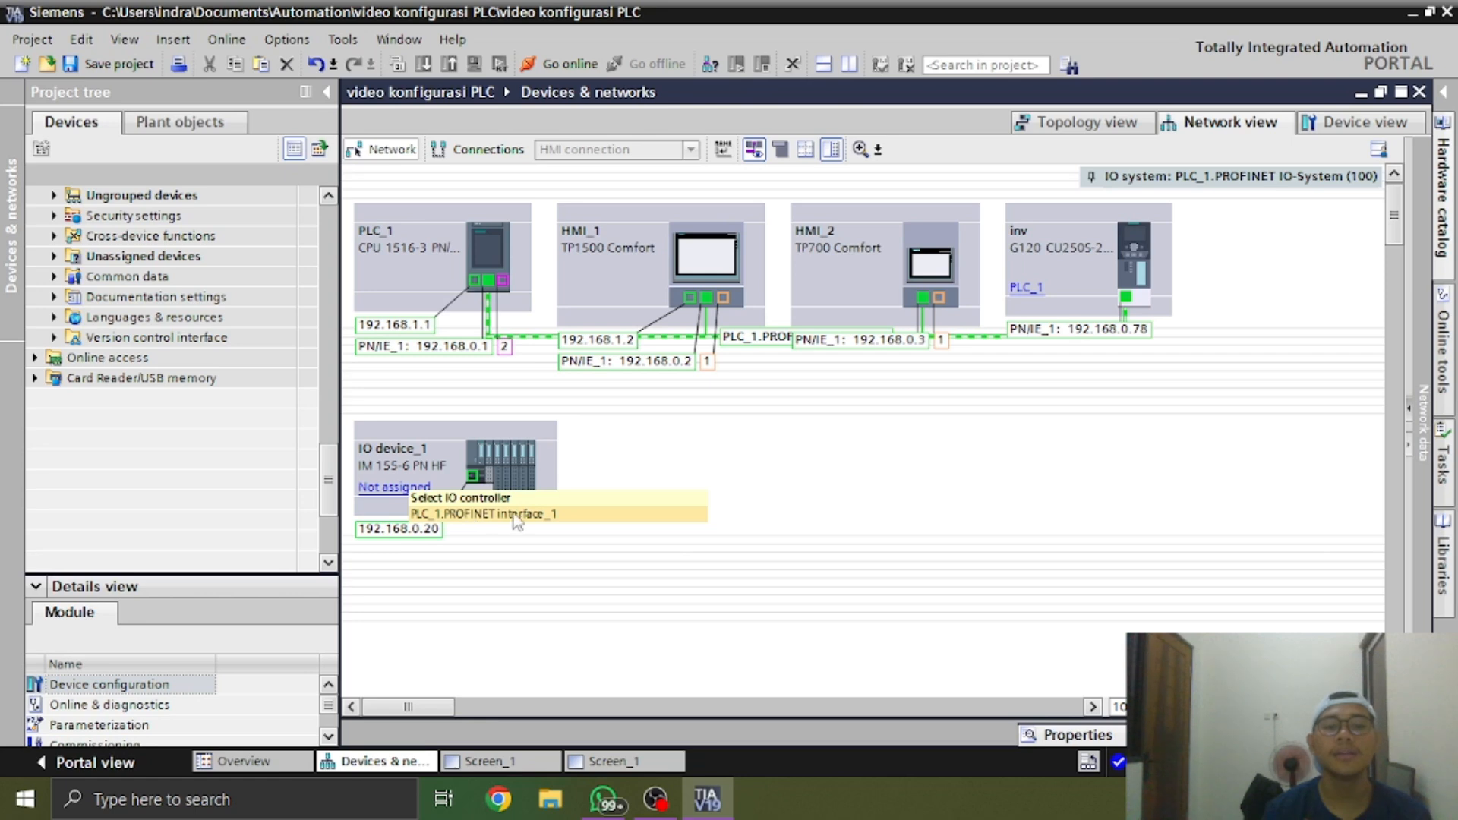
{"action": "left_click", "coordinate": [486, 511]}
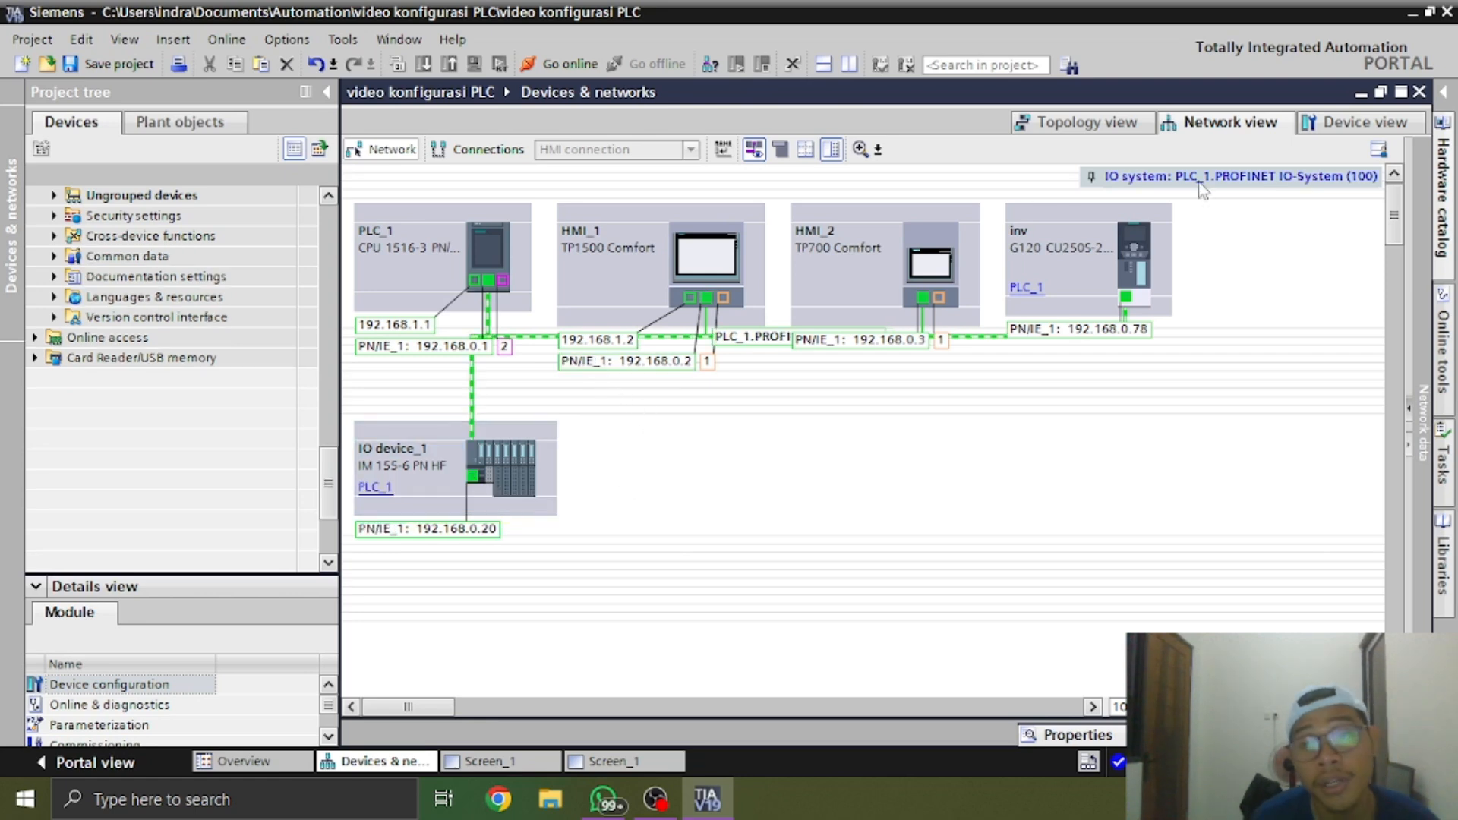
Reopen the hardware catalog and collapse its ET 200SP and Distributed I/O branches
{"action": "left_click", "coordinate": [1443, 152]}
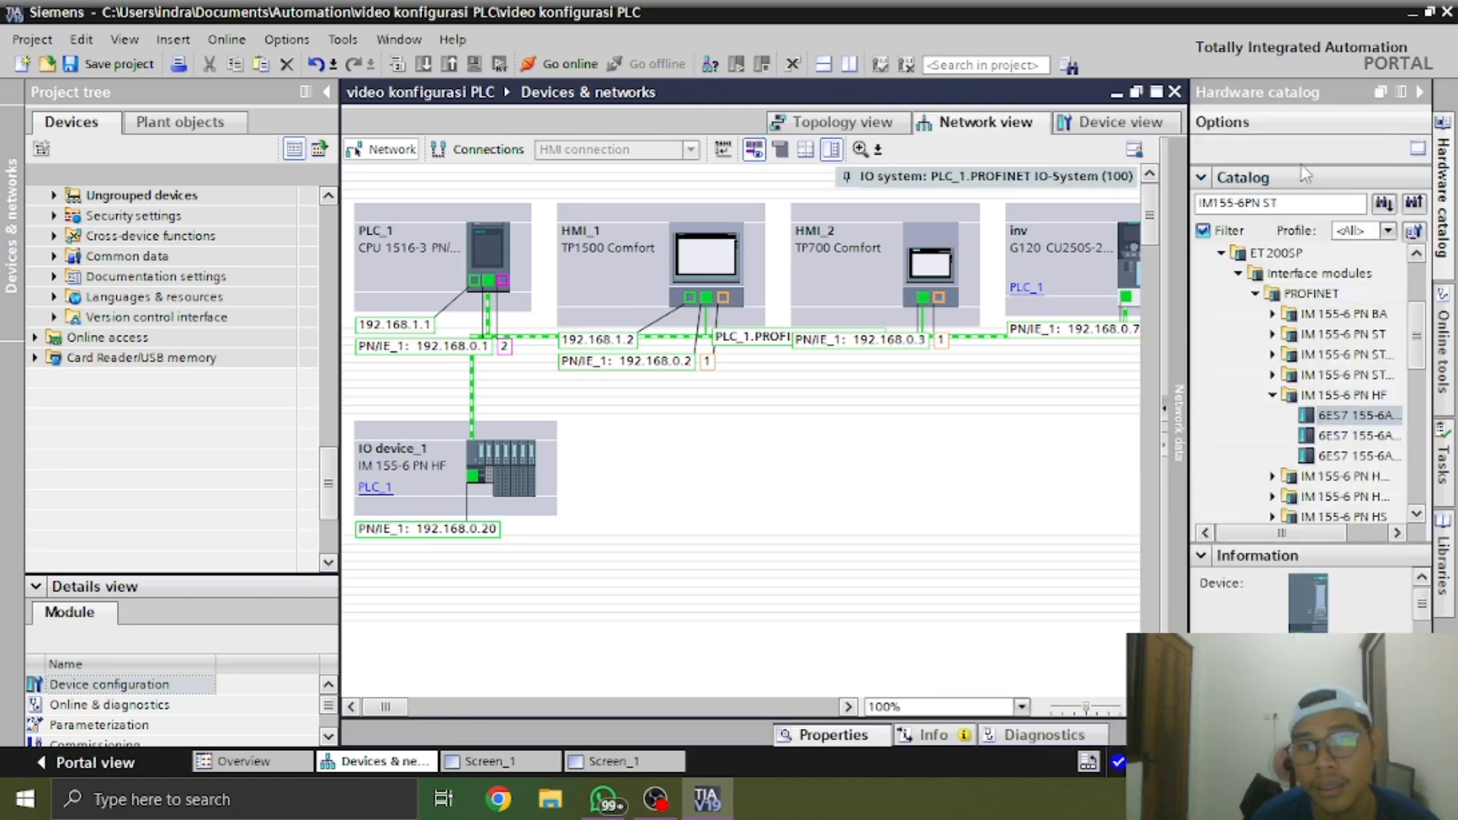
{"action": "left_click", "coordinate": [1306, 204]}
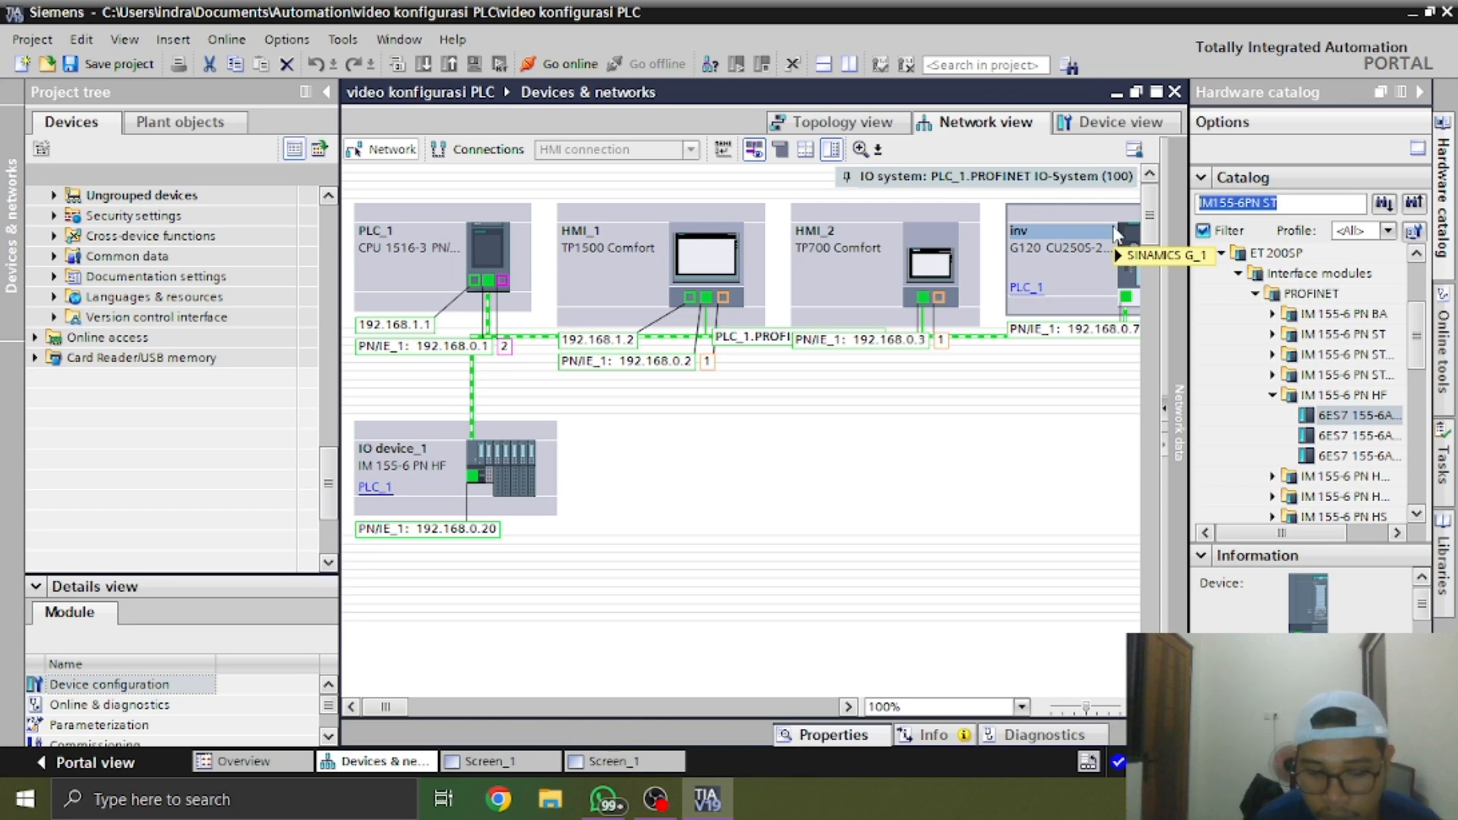
{"action": "left_click", "coordinate": [1253, 294]}
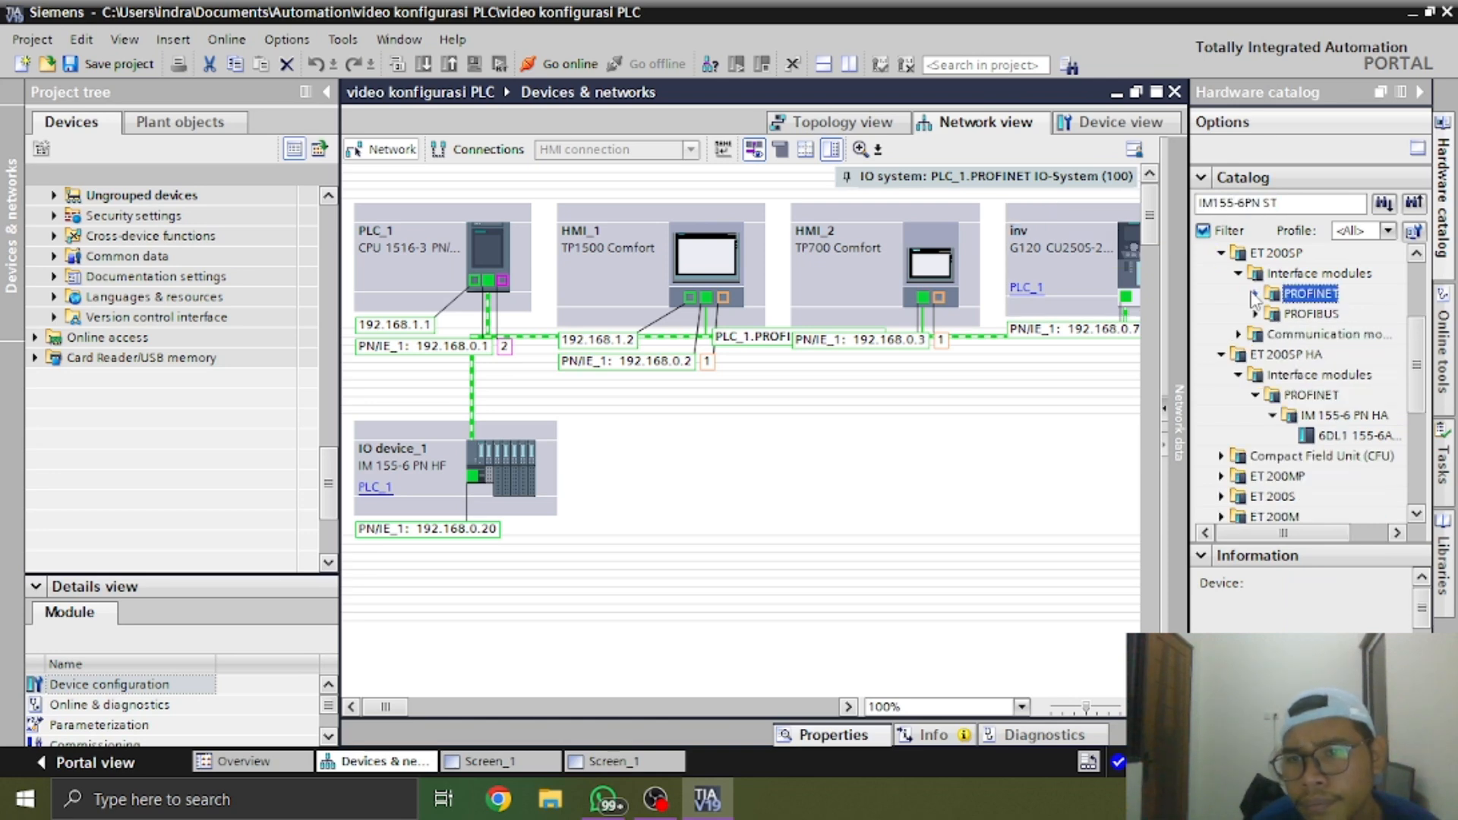
{"action": "left_click", "coordinate": [1239, 274]}
{"action": "left_click", "coordinate": [1221, 253]}
{"action": "scroll", "coordinate": [1227, 281], "scroll_direction": "up", "scroll_amount": 1}
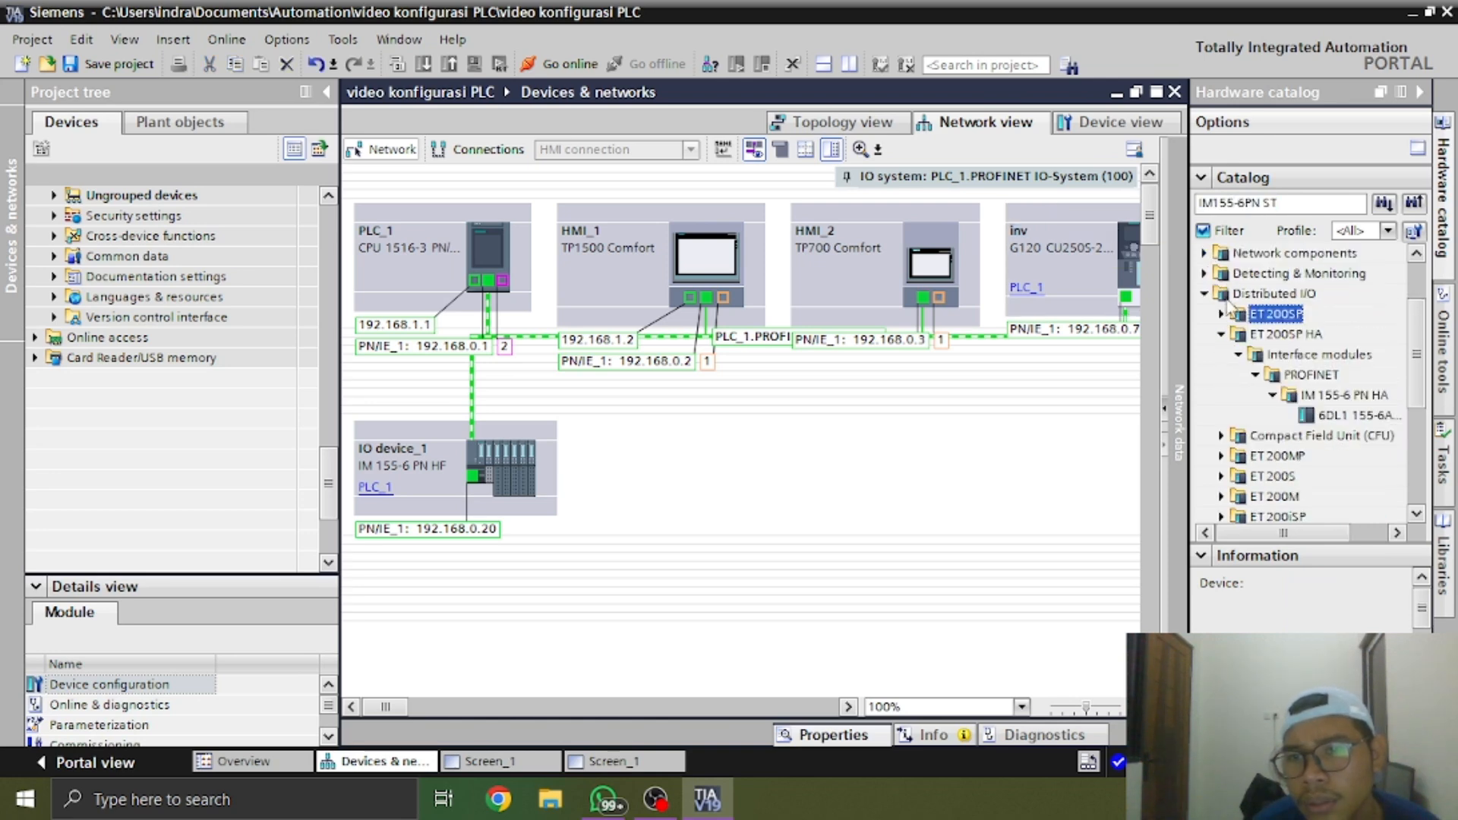
{"action": "left_click", "coordinate": [1206, 296]}
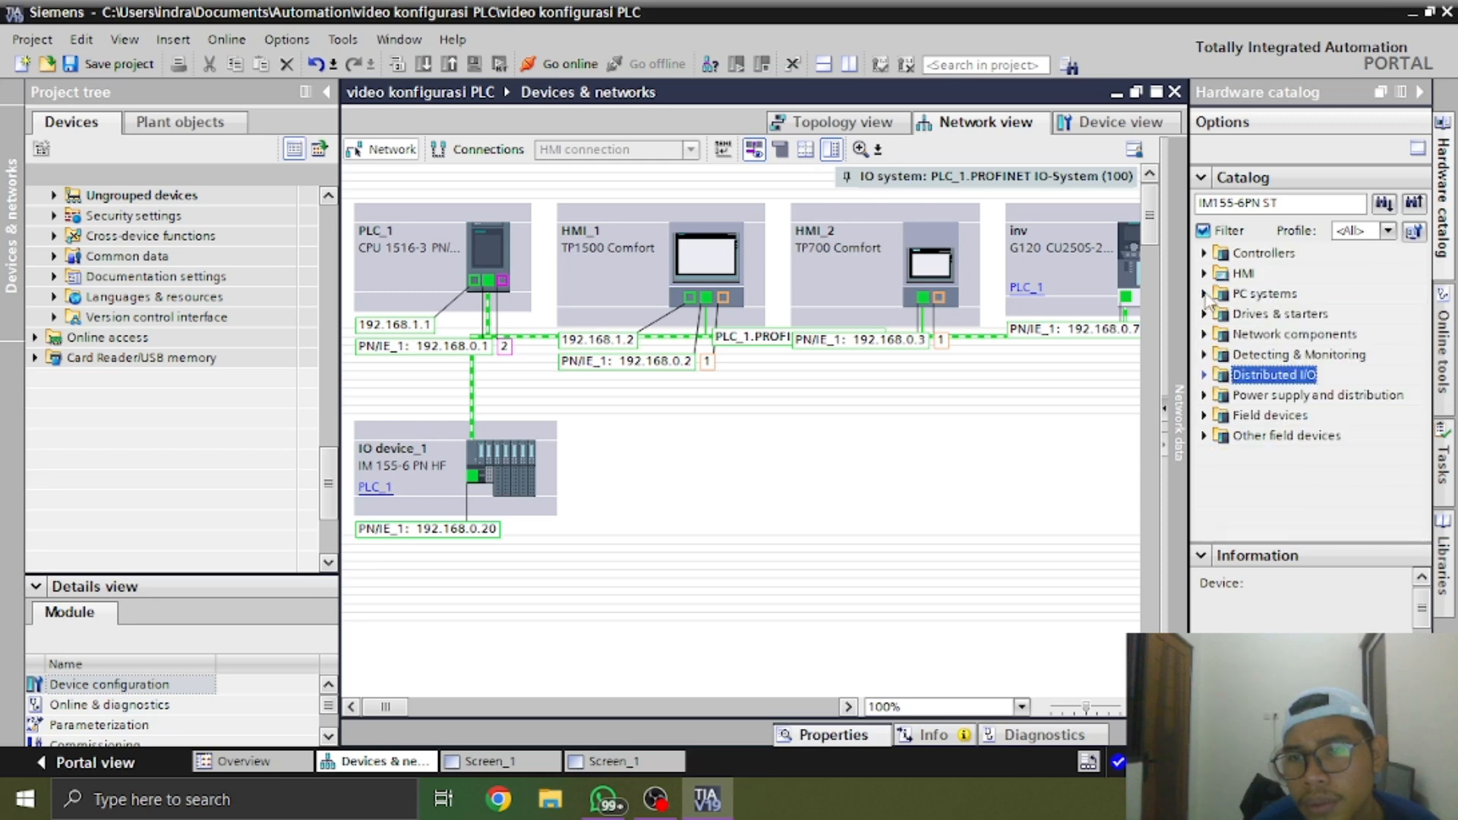
Browse Distributed I/O in the catalog down to the PROFINET interface modules of ET 200eco PN
{"action": "left_click", "coordinate": [1205, 374]}
{"action": "scroll", "coordinate": [1237, 417], "scroll_direction": "down", "scroll_amount": 1}
{"action": "scroll", "coordinate": [1230, 409], "scroll_direction": "down", "scroll_amount": 2}
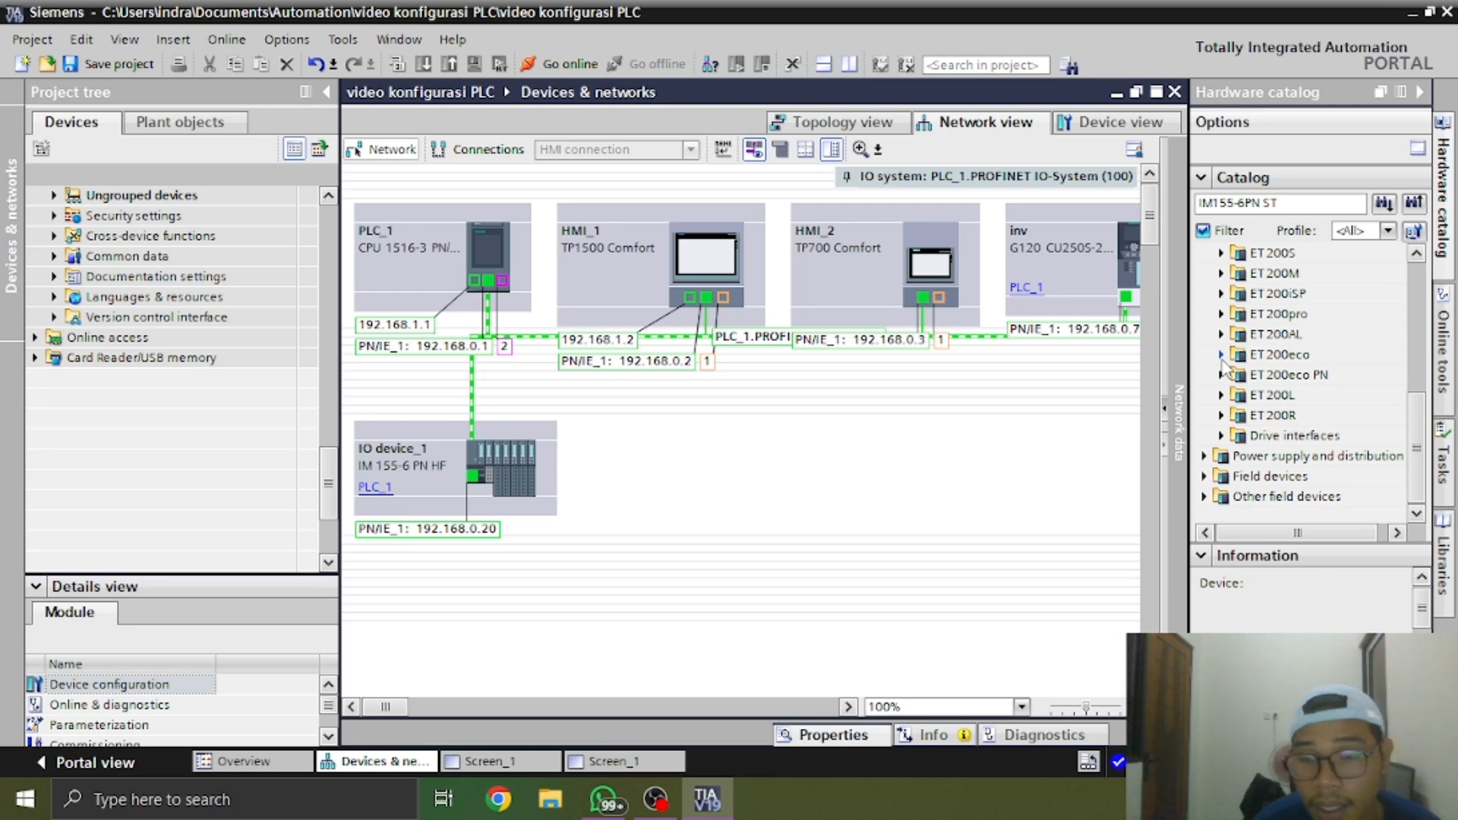
{"action": "left_click", "coordinate": [1222, 375]}
{"action": "left_click", "coordinate": [1259, 396]}
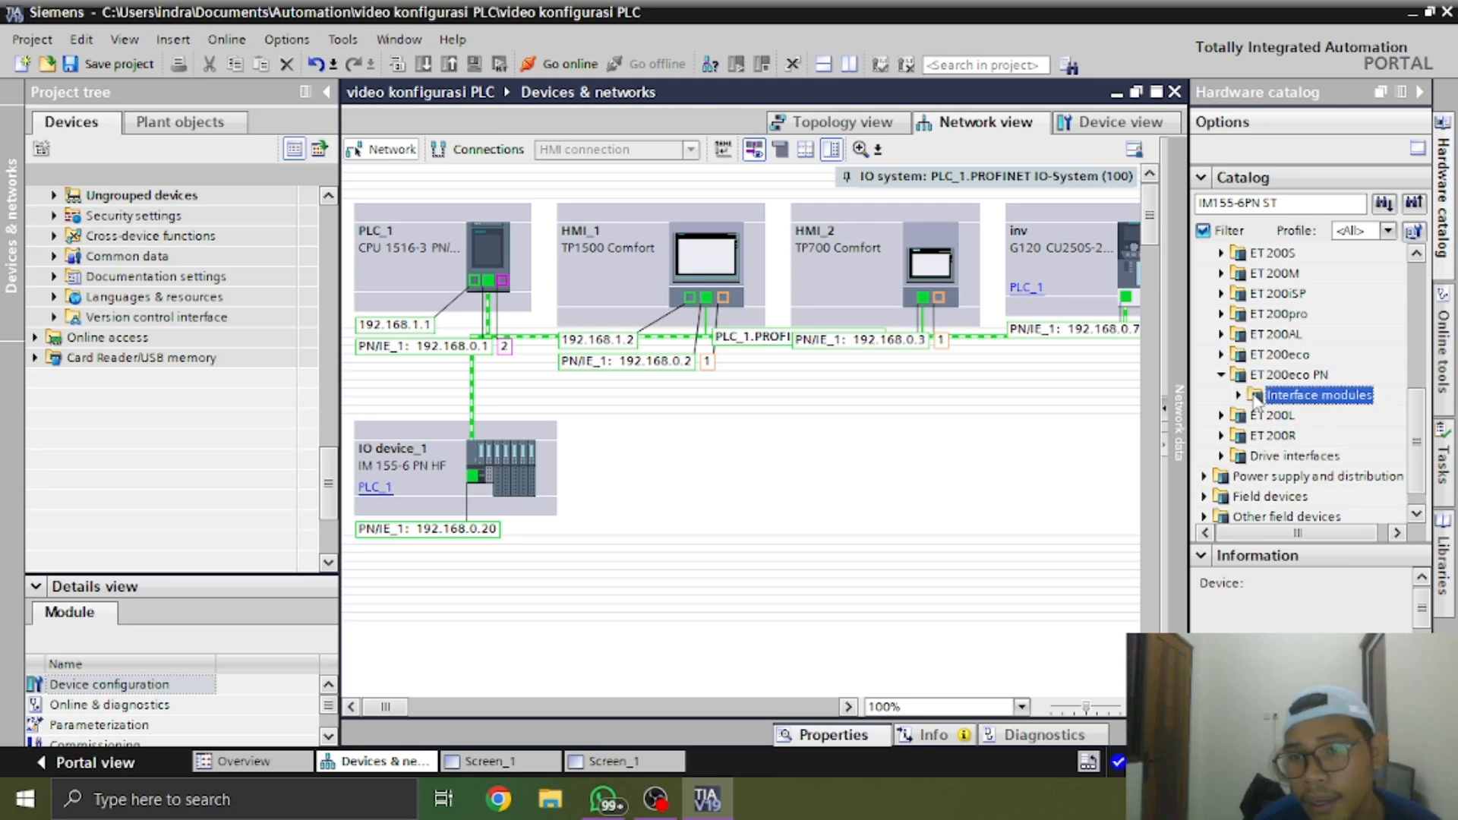
{"action": "left_click", "coordinate": [1238, 395]}
{"action": "double_click", "coordinate": [1271, 417]}
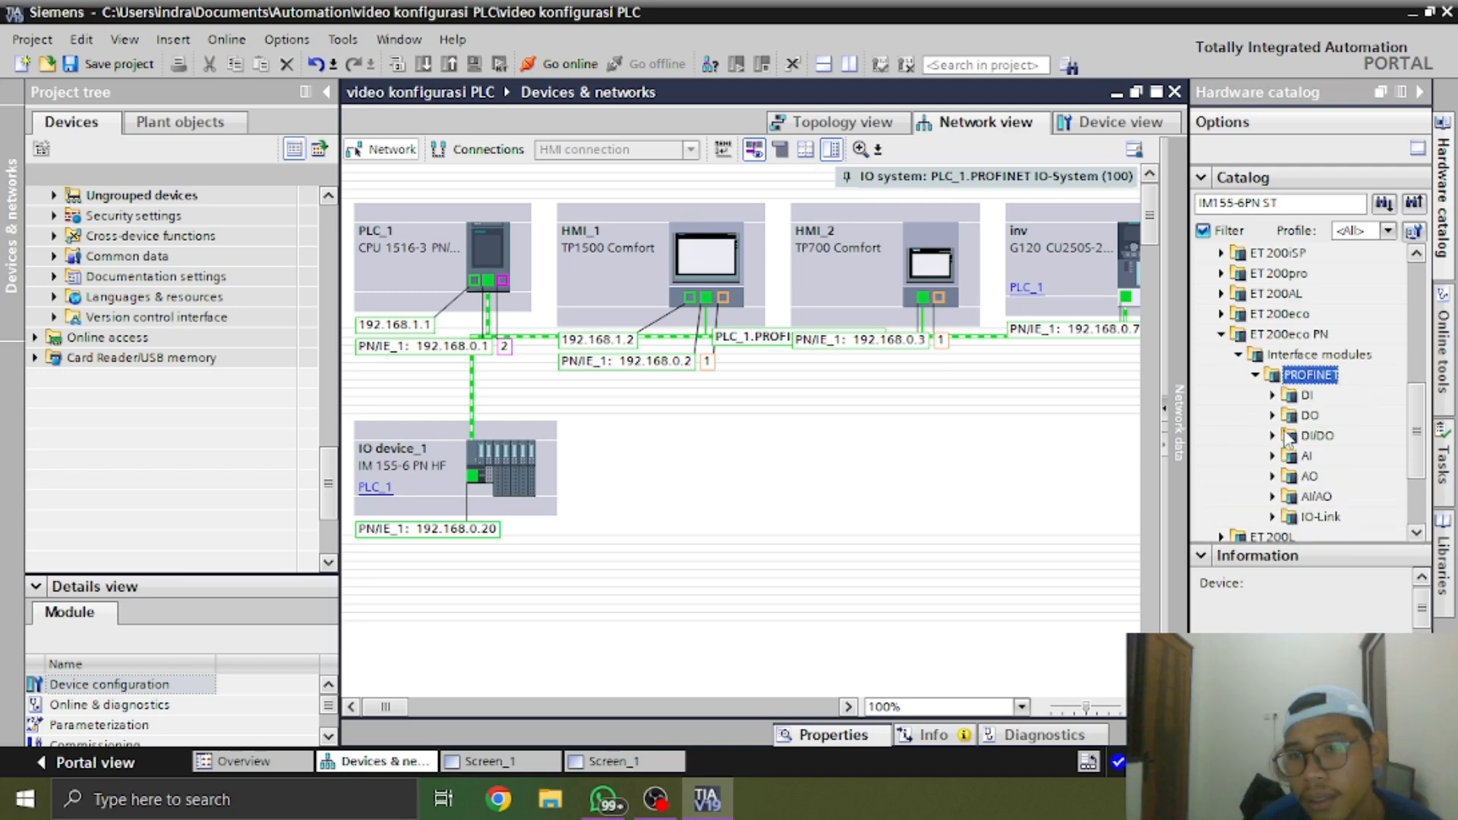
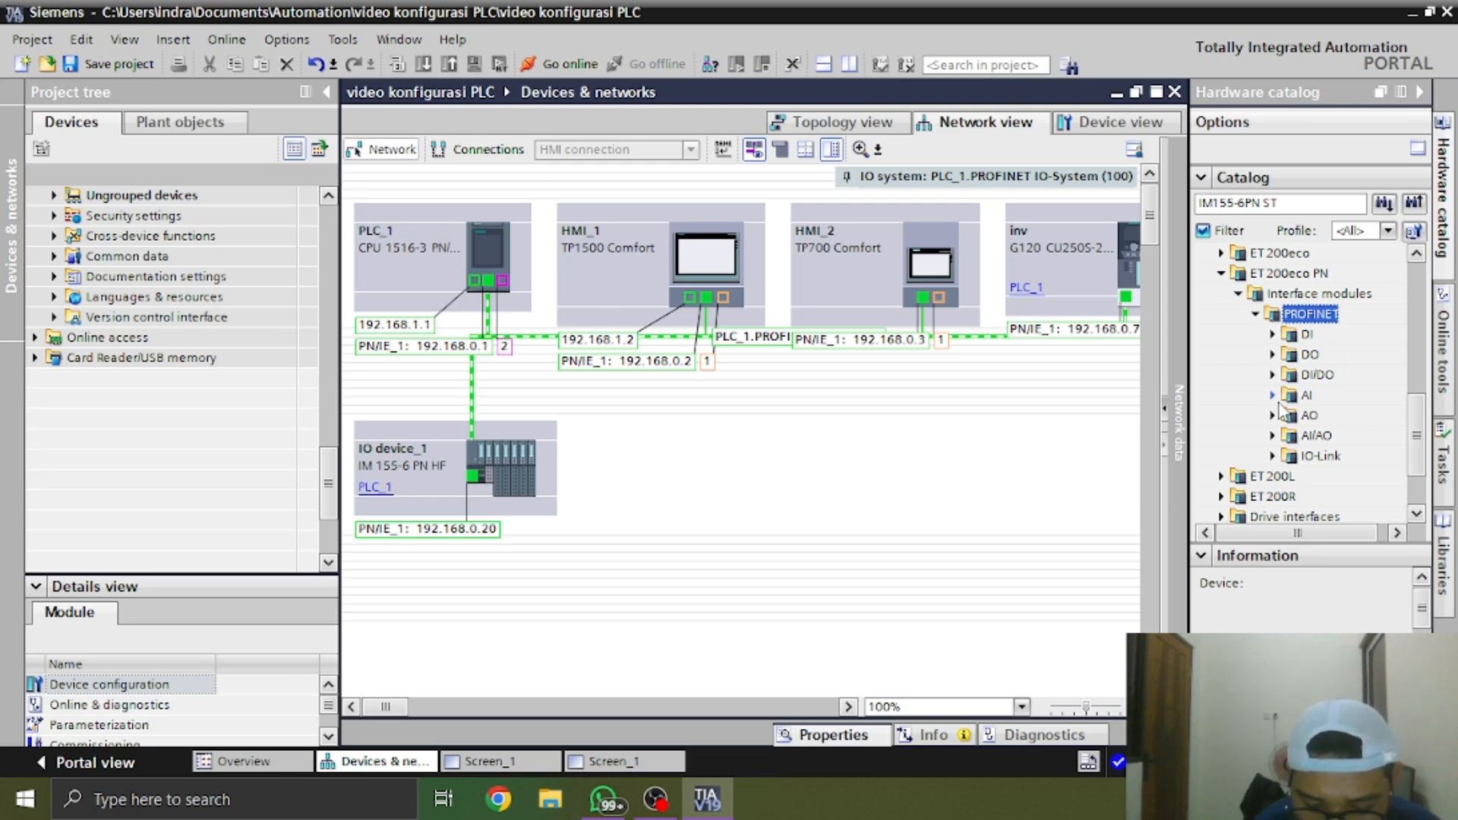
Examine the DI/DO group of the ET 200eco PN PROFINET modules in the catalog, including the 8DI/8DO x 24VDC order number
{"action": "left_click", "coordinate": [1273, 375]}
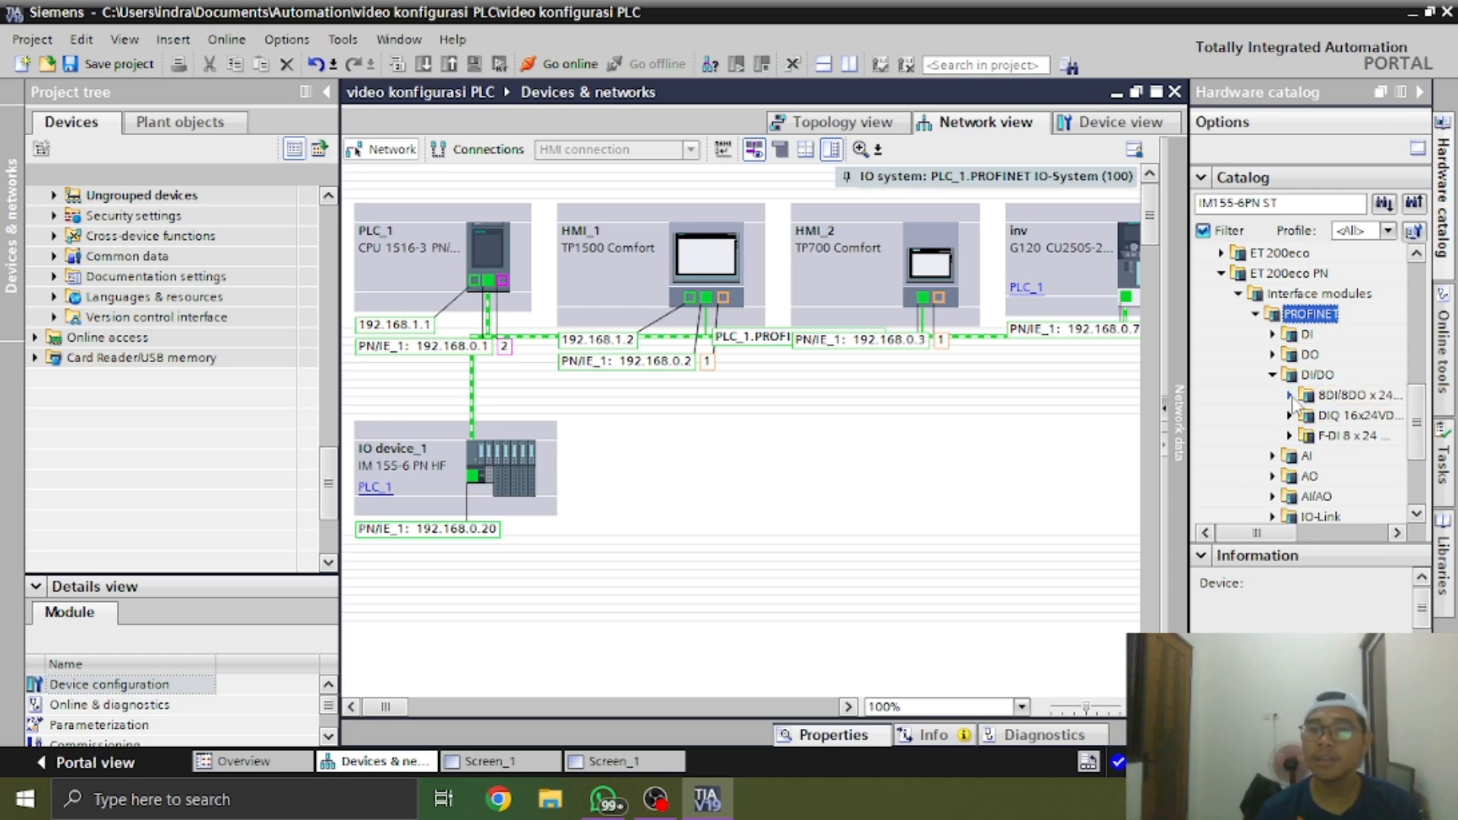
{"action": "left_click", "coordinate": [1289, 396]}
{"action": "left_click", "coordinate": [1359, 415]}
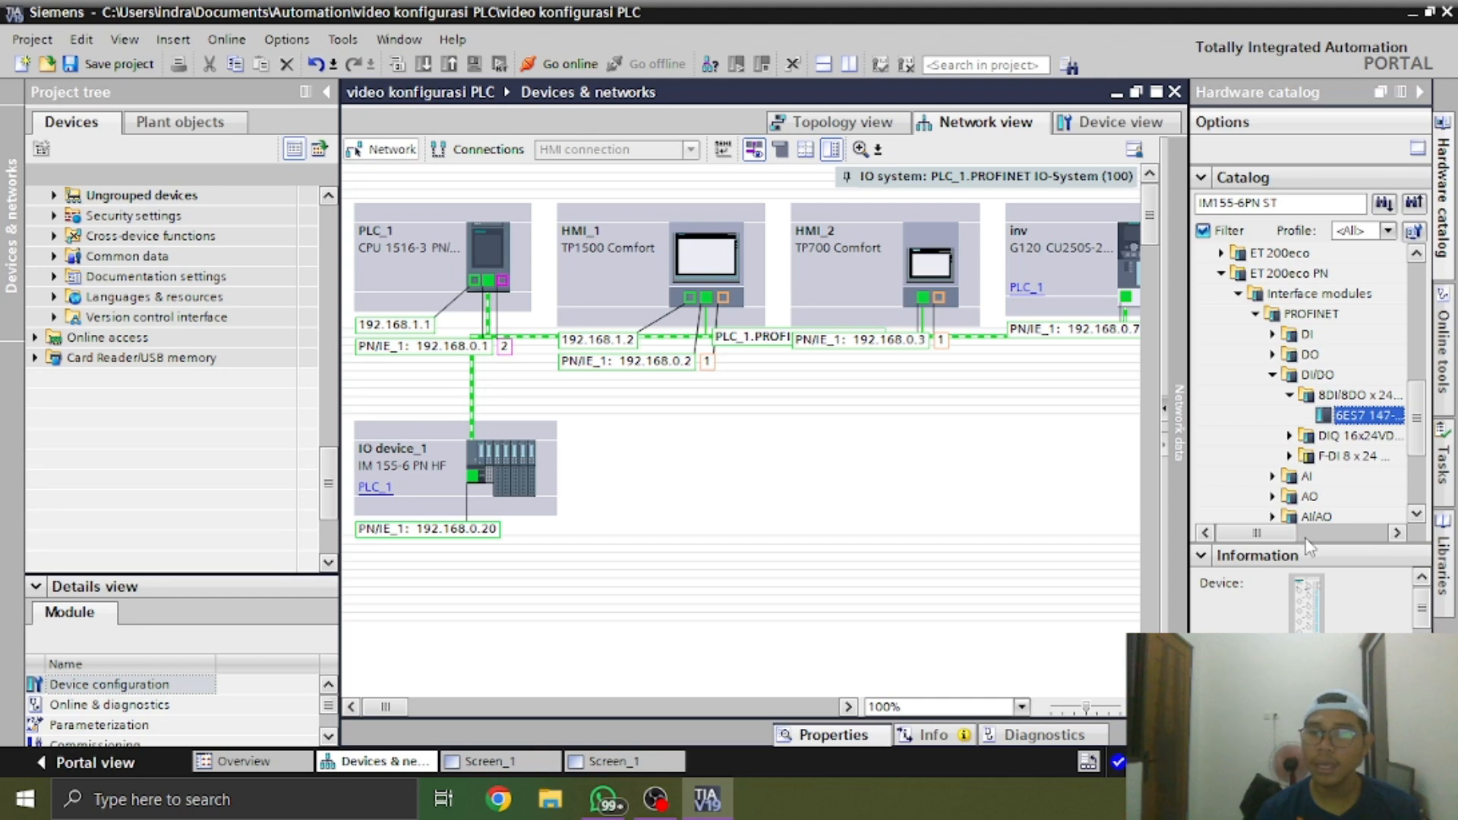
{"action": "left_click", "coordinate": [1304, 538]}
{"action": "left_click_drag", "start_coordinate": [1341, 535], "coordinate": [1276, 535]}
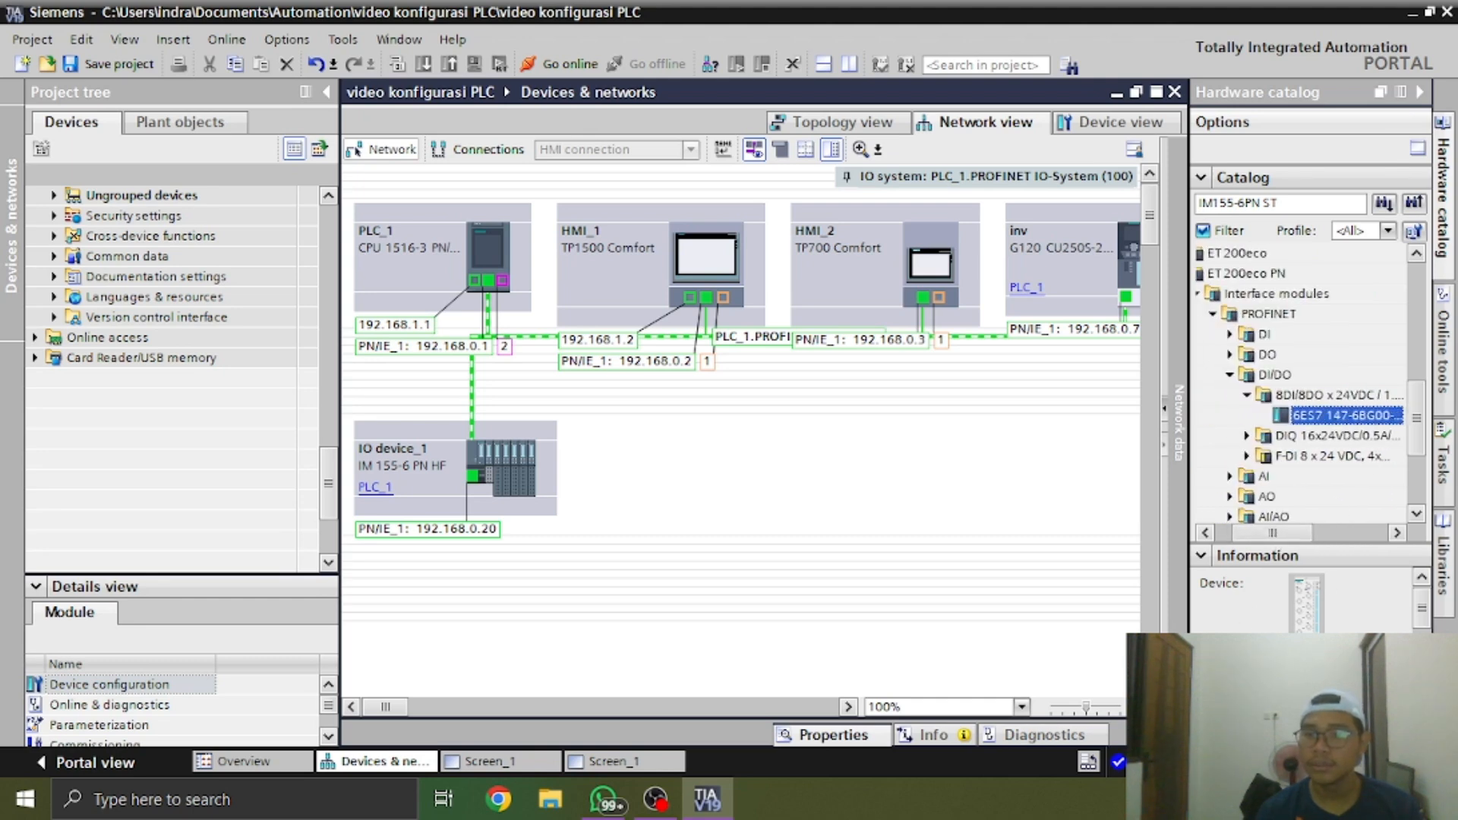
{"action": "left_click", "coordinate": [1246, 394]}
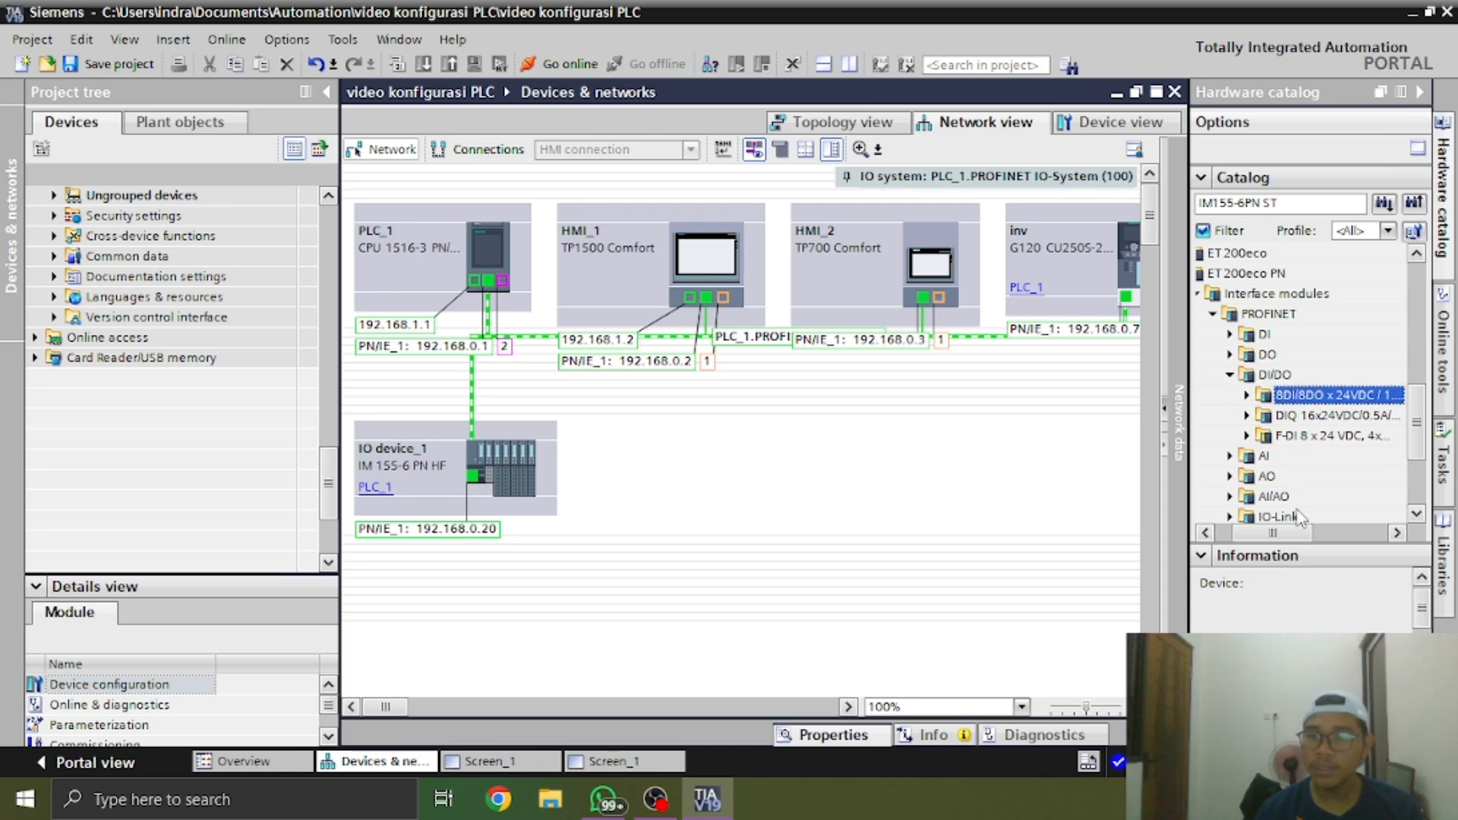
{"action": "scroll", "coordinate": [1300, 516], "scroll_direction": "down", "scroll_amount": 2}
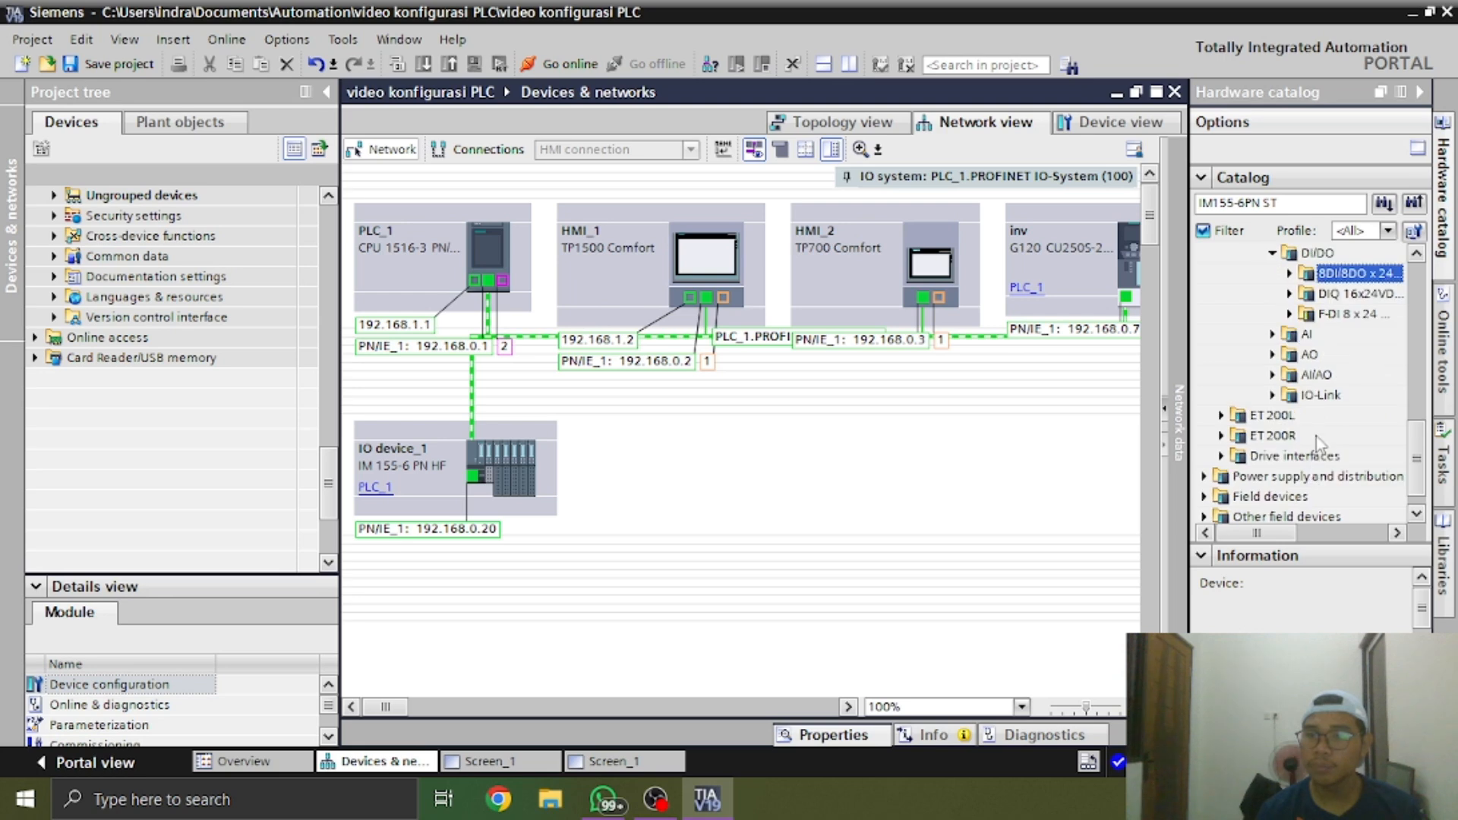
{"action": "scroll", "coordinate": [1319, 442], "scroll_direction": "up", "scroll_amount": 2}
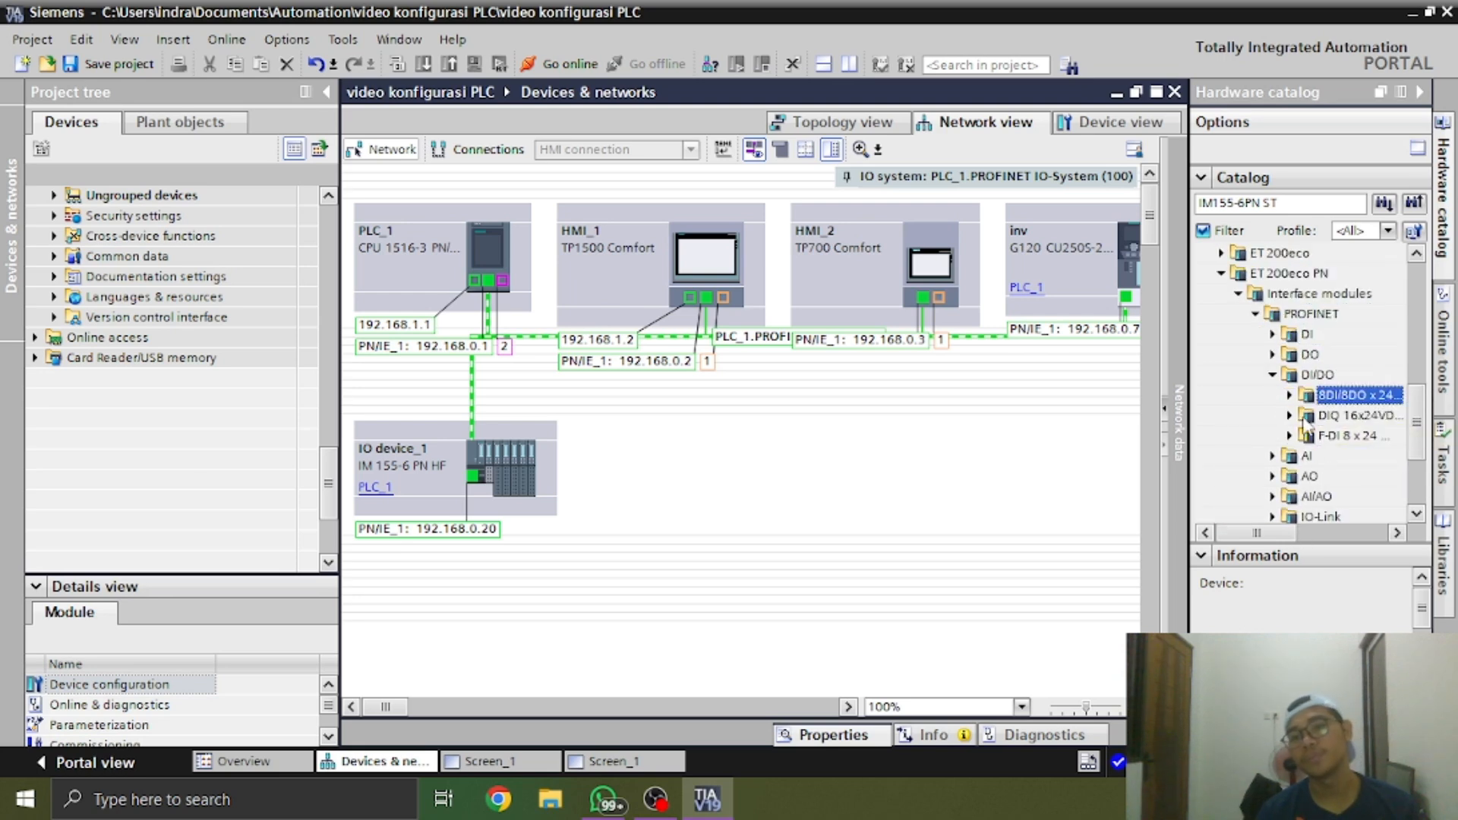
Add the ET 200eco PN 8DI/8DO x 24VDC module 6ES7 147-6BG00 to the network view beside IO device_1
{"action": "left_click", "coordinate": [1290, 396]}
{"action": "left_click_drag", "start_coordinate": [1269, 533], "coordinate": [1291, 537]}
{"action": "key", "text": "Down"}
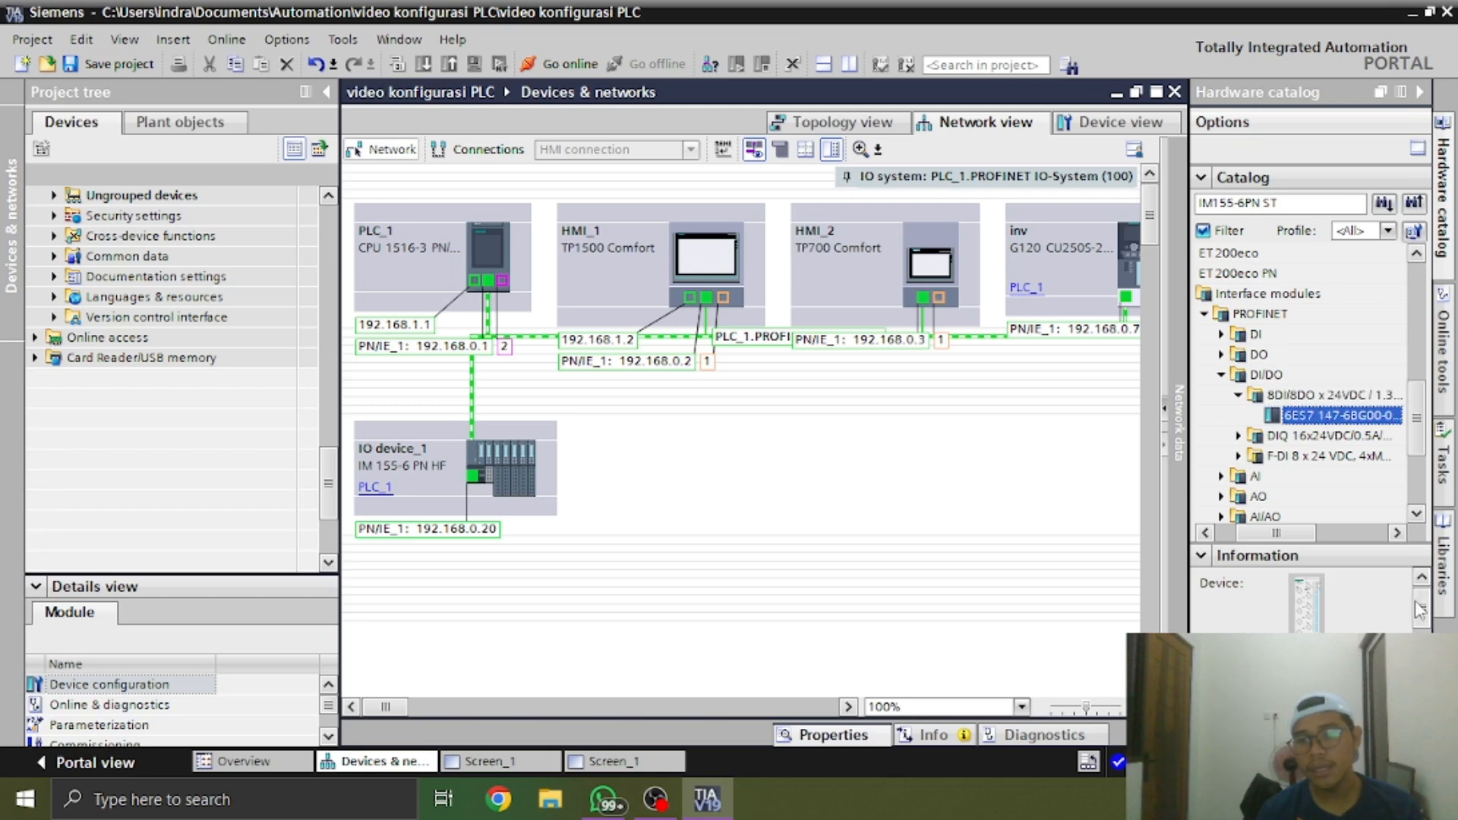
{"action": "left_click_drag", "start_coordinate": [1420, 609], "coordinate": [1421, 629]}
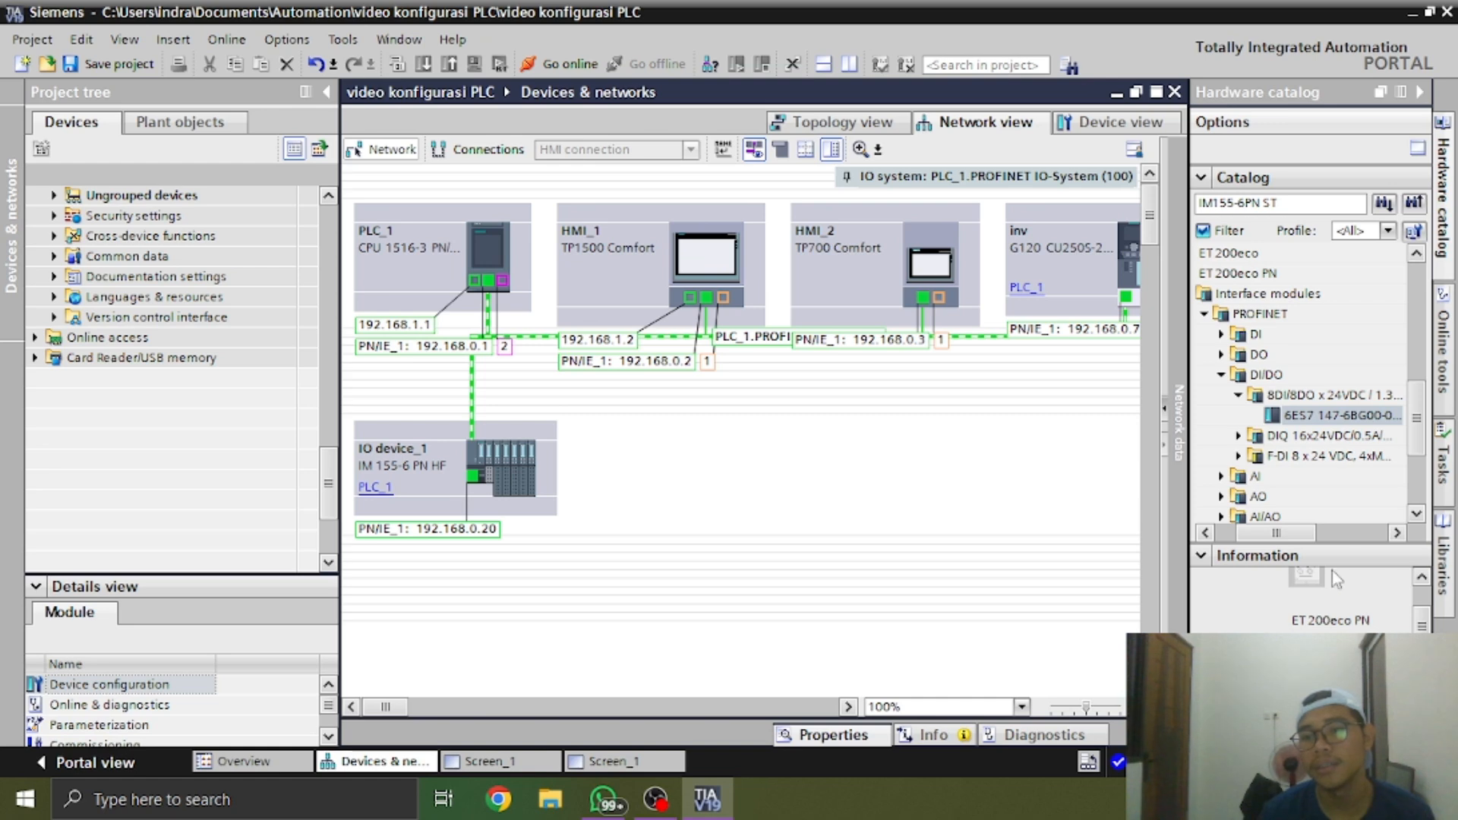
{"action": "left_click_drag", "start_coordinate": [1340, 414], "coordinate": [723, 499]}
{"action": "left_click_drag", "start_coordinate": [820, 483], "coordinate": [681, 481]}
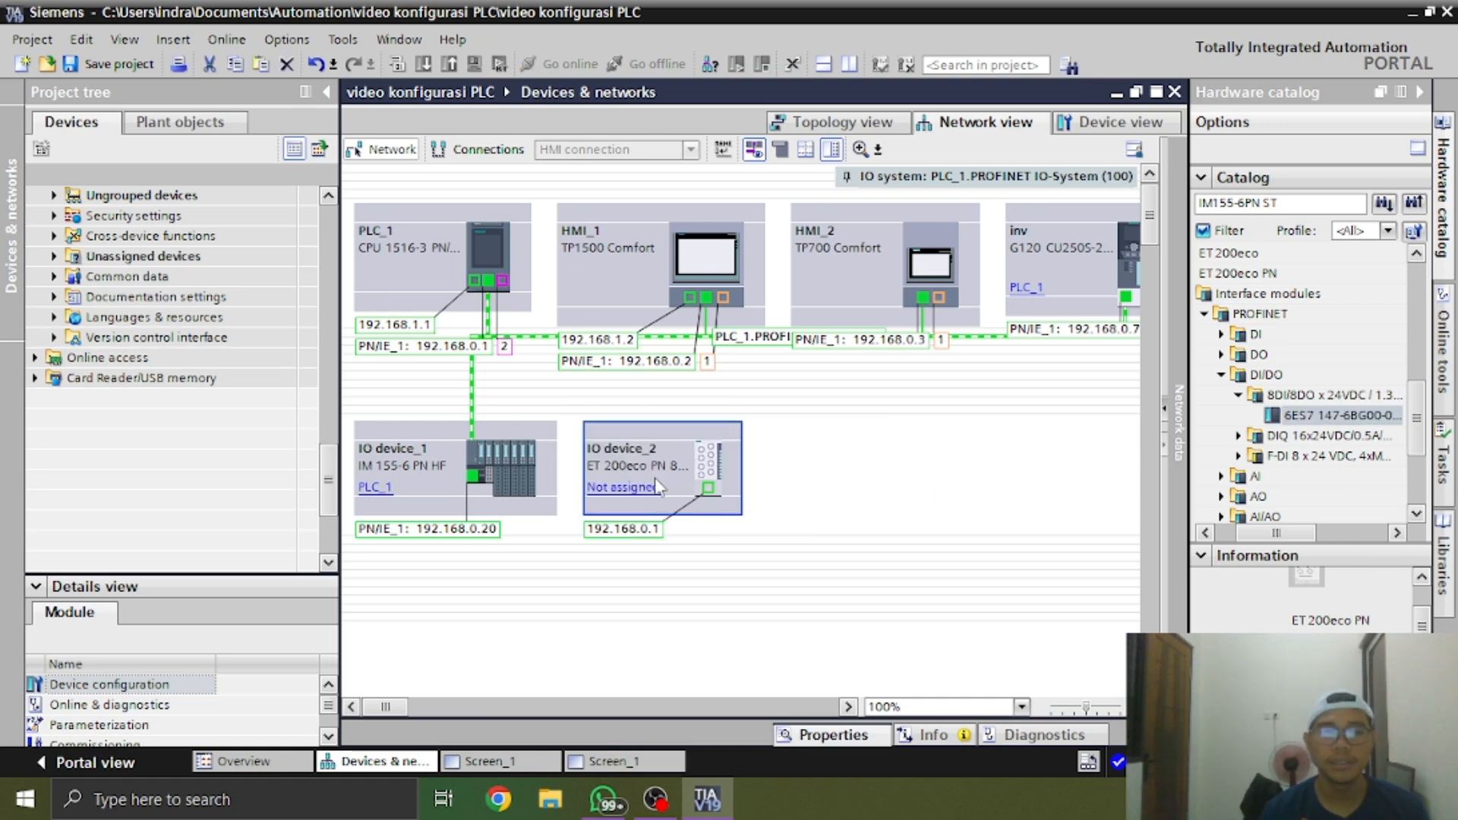
Rename the newly added ET 200eco PN device as et200 eco
{"action": "left_click", "coordinate": [640, 454]}
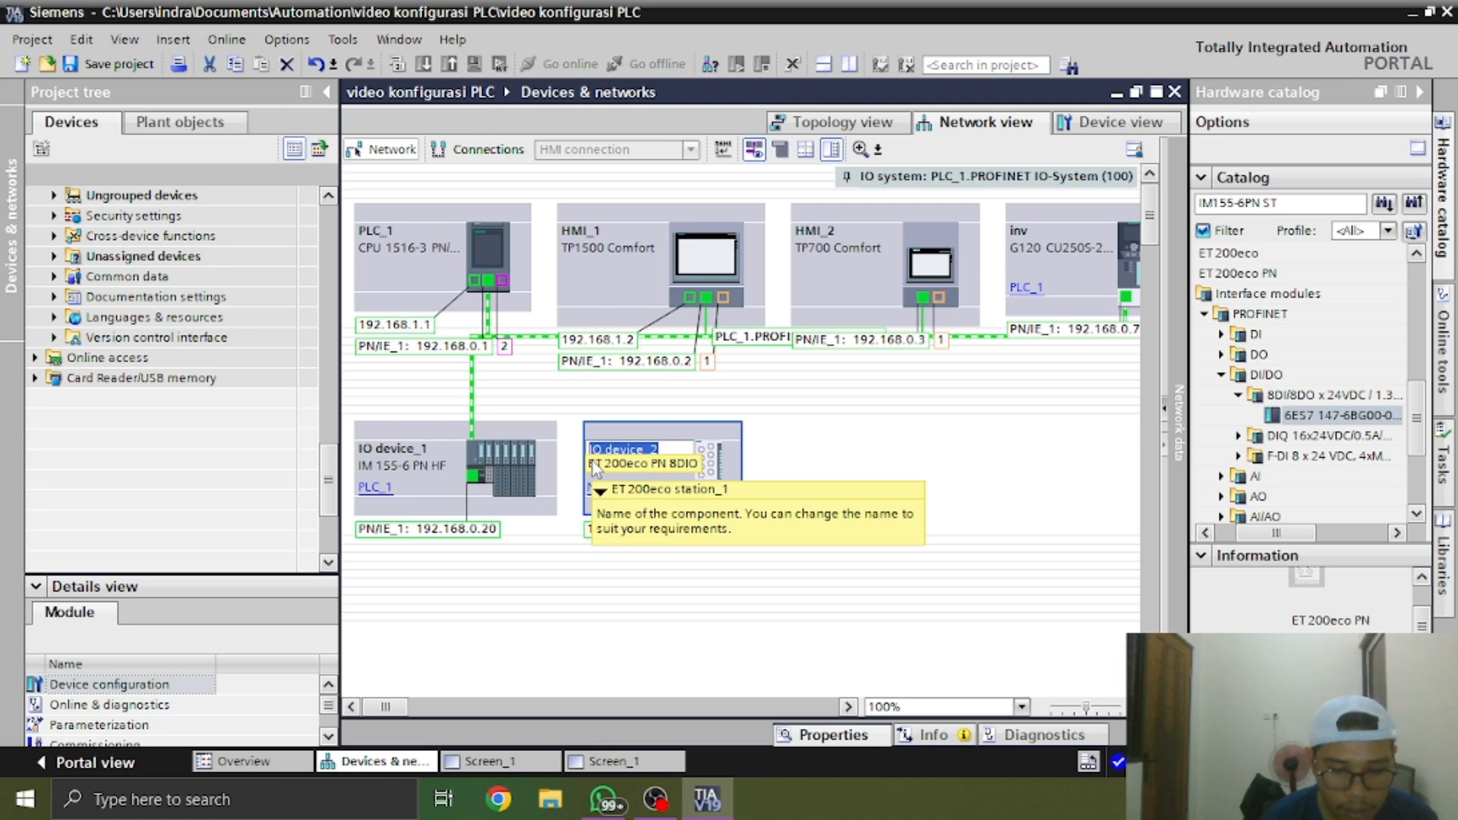
{"action": "type", "text": "et 200"}
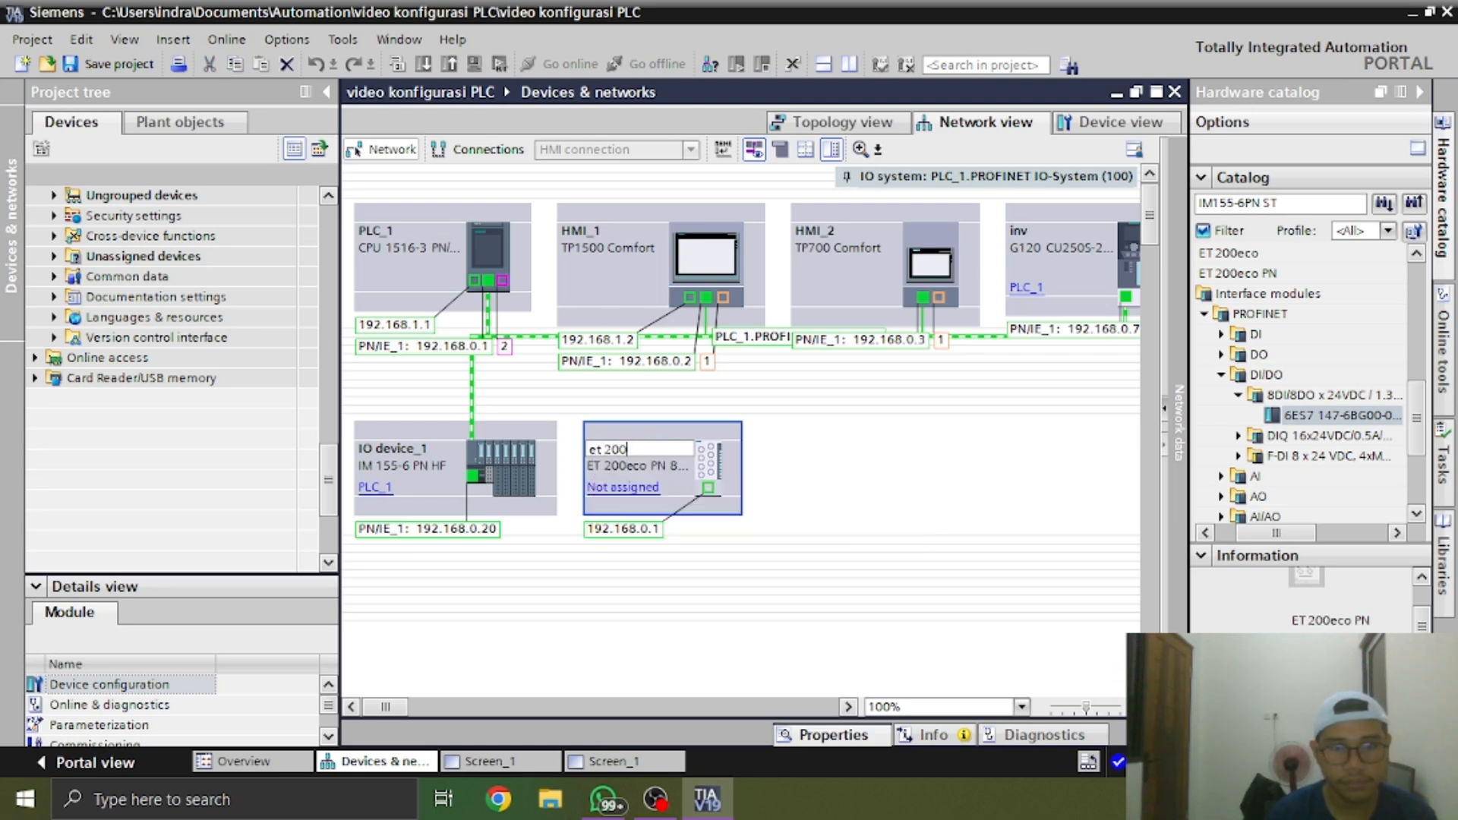
{"action": "key", "text": "BackSpace"}
{"action": "key", "text": "BackSpace"}
{"action": "key", "text": "BackSpace"}
{"action": "key", "text": "BackSpace"}
{"action": "type", "text": "200"}
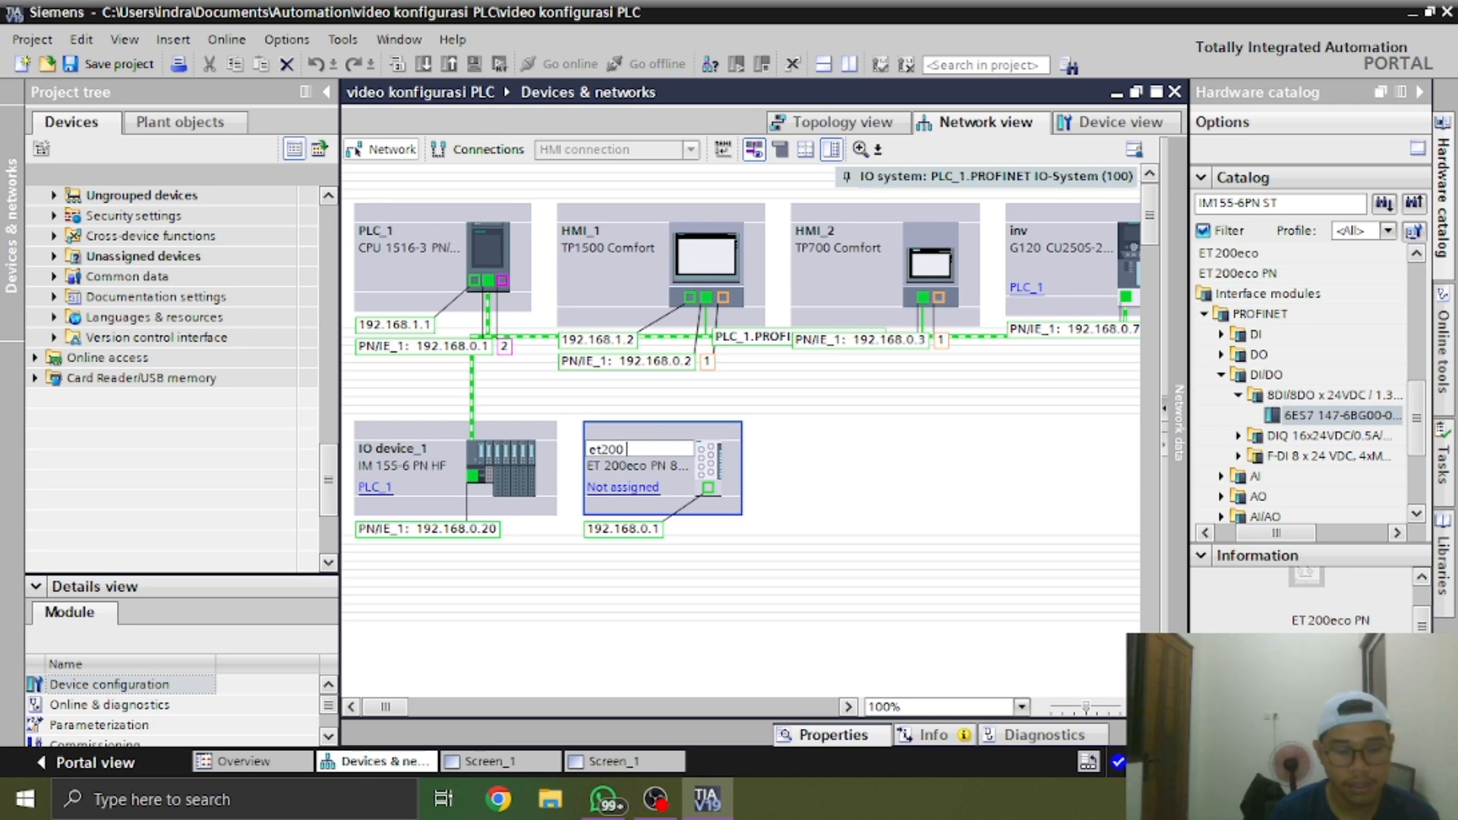
{"action": "type", "text": " eco"}
{"action": "key", "text": "Return"}
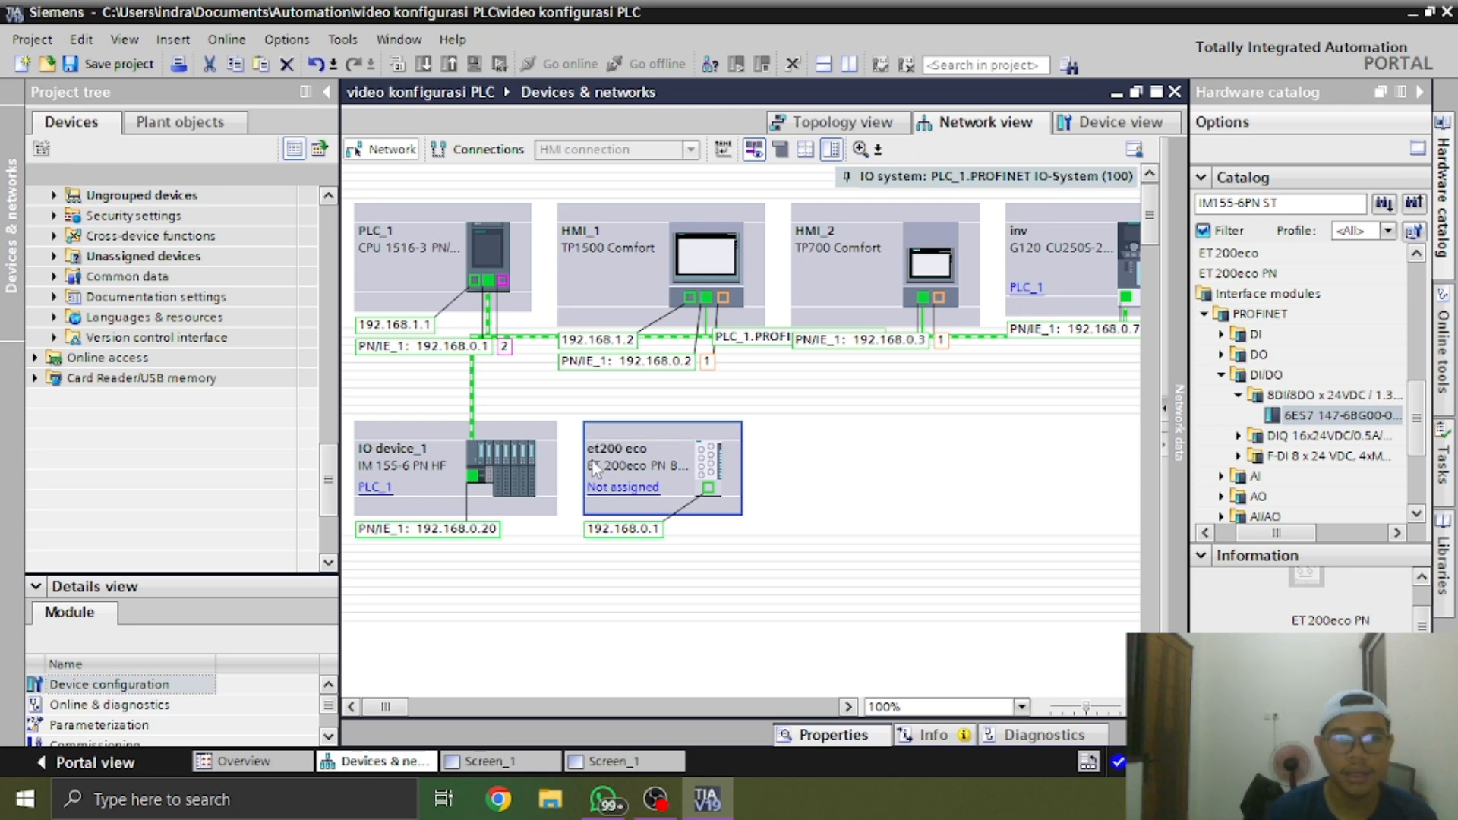
Rename IO device_1, the IM 155-6 PN HF station, as et200sp
{"action": "left_click", "coordinate": [391, 439]}
{"action": "left_click", "coordinate": [416, 448]}
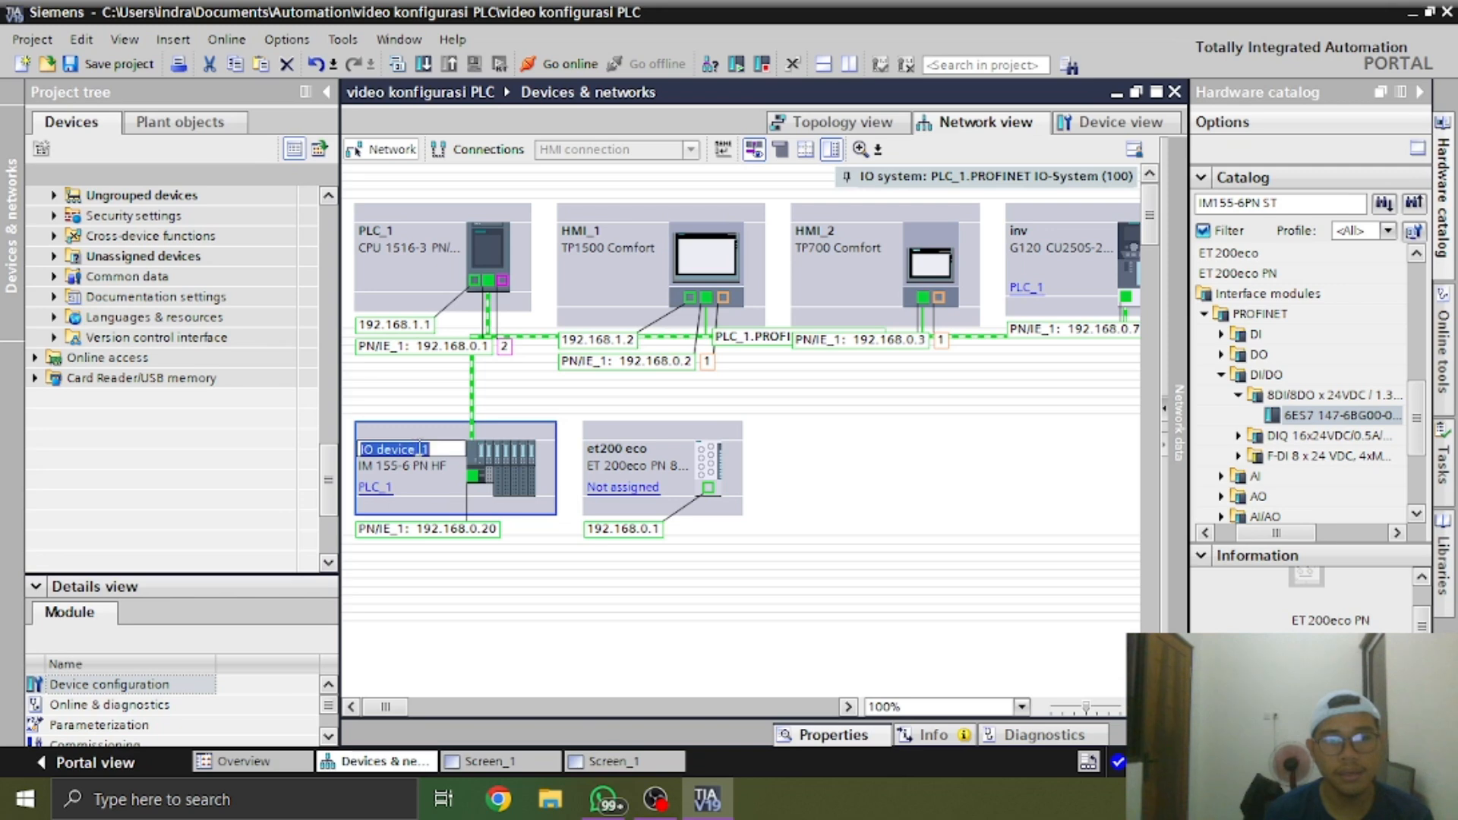
{"action": "type", "text": "et200sp"}
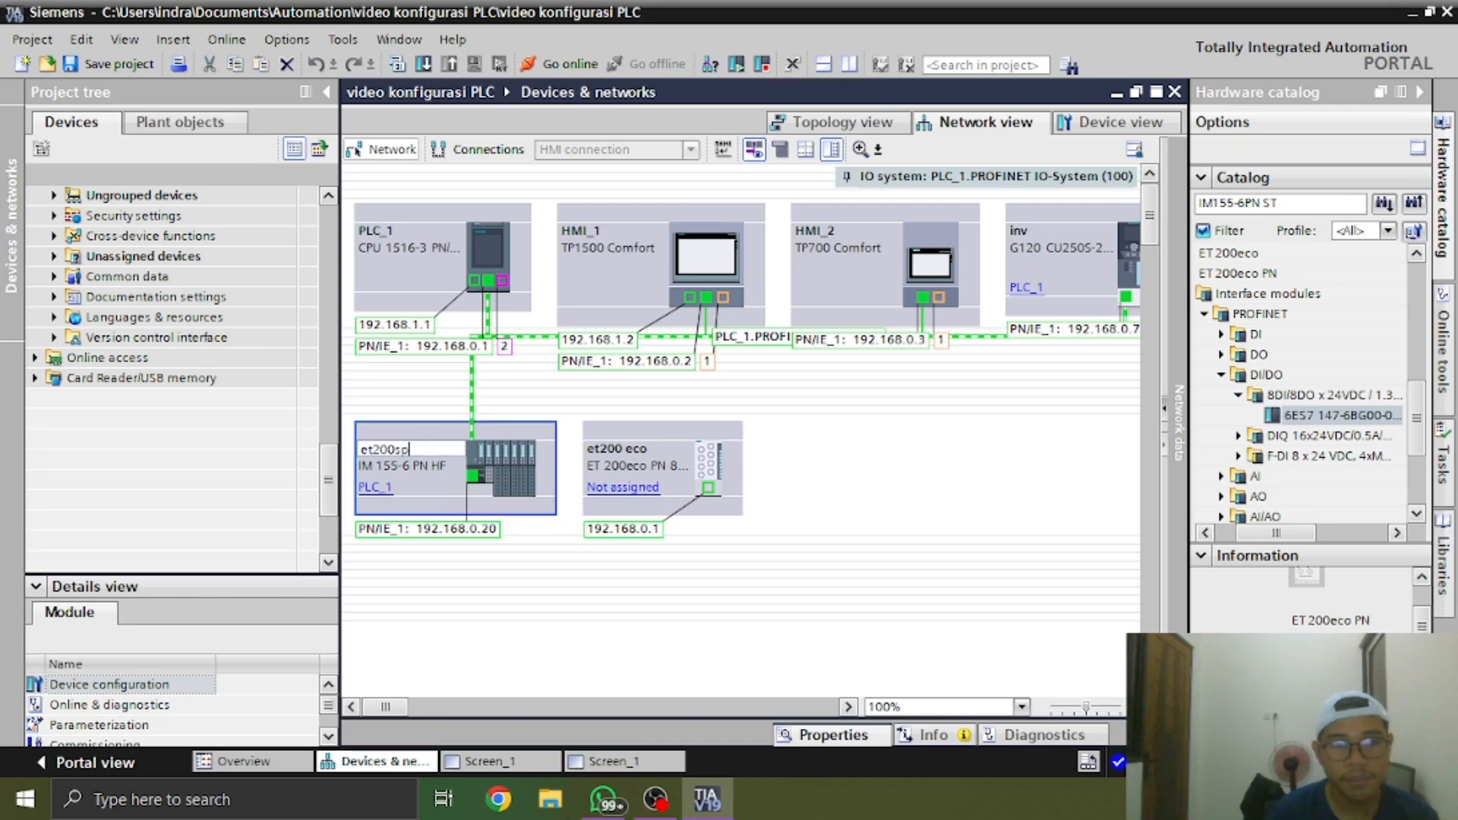
{"action": "key", "text": "Return"}
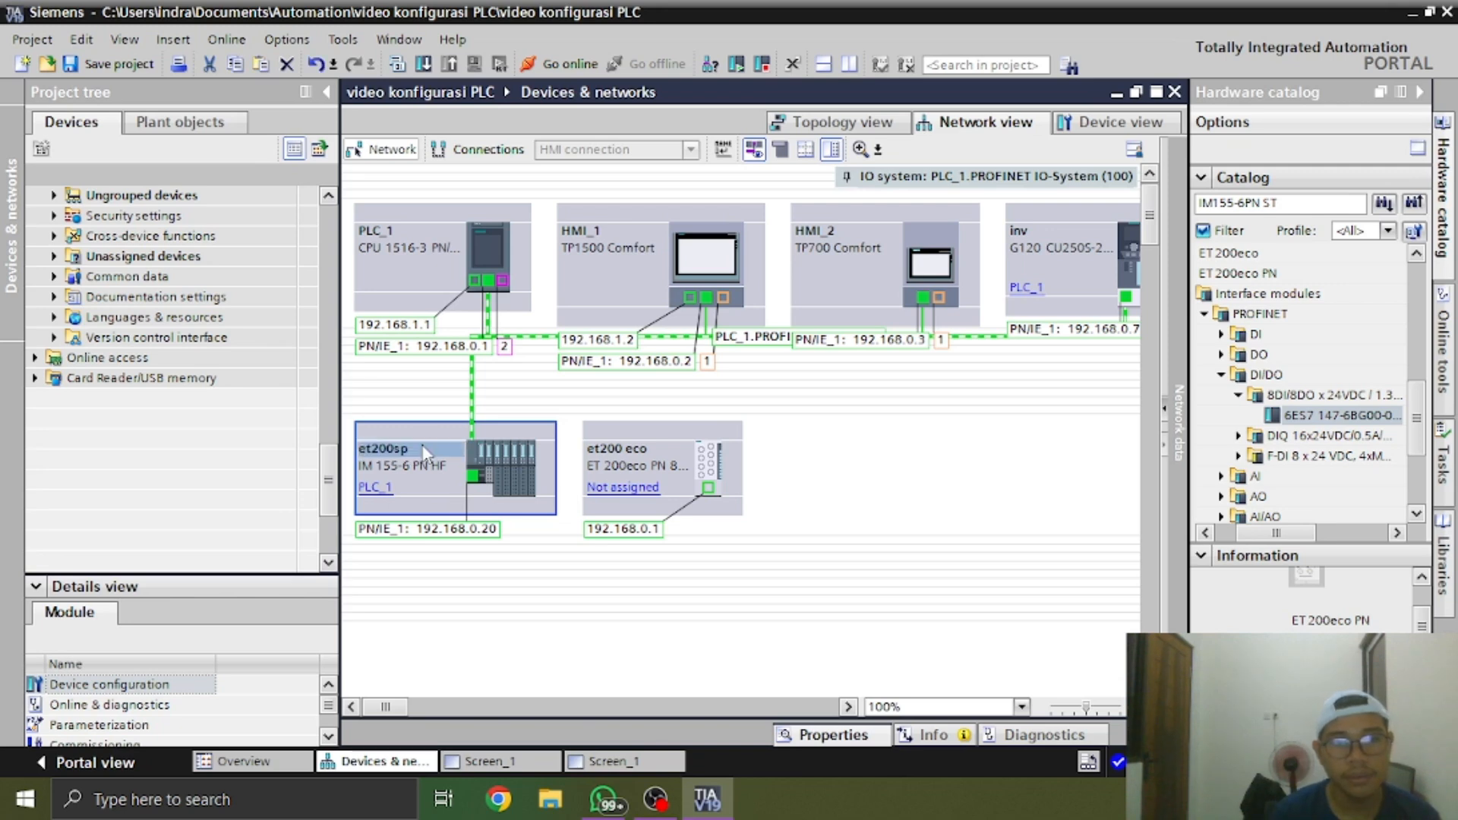
Rename the ET 200eco PN device as et200eco, without a space
{"action": "left_click", "coordinate": [651, 448]}
{"action": "type", "text": "et200eco"}
{"action": "key", "text": "Return"}
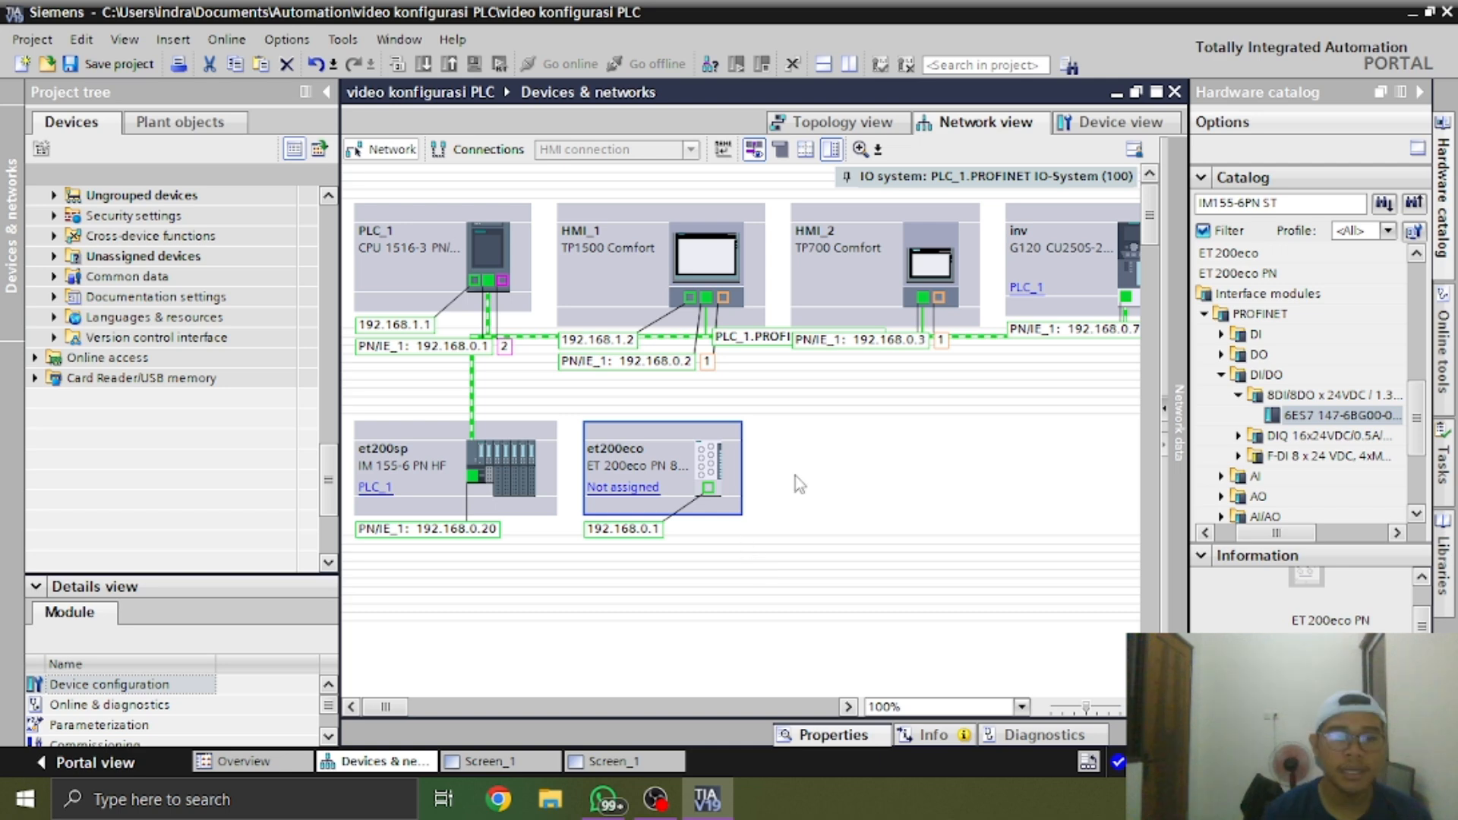
Assign et200eco to the IO controller PLC_1.PROFINET interface_1 and check the device's IP address
{"action": "left_click", "coordinate": [623, 487]}
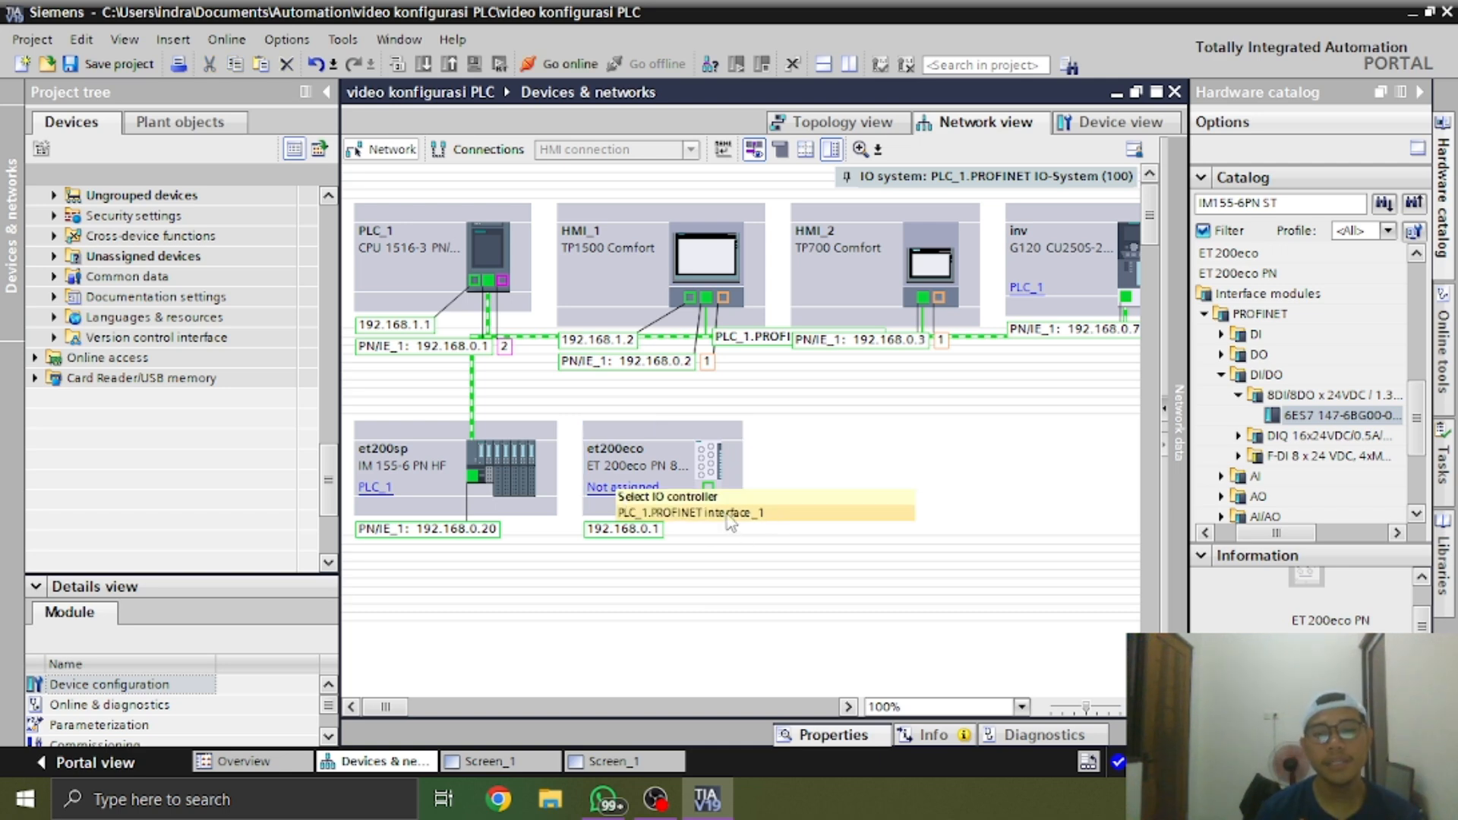
{"action": "left_click", "coordinate": [639, 514]}
{"action": "left_click", "coordinate": [714, 532]}
{"action": "left_click", "coordinate": [714, 532]}
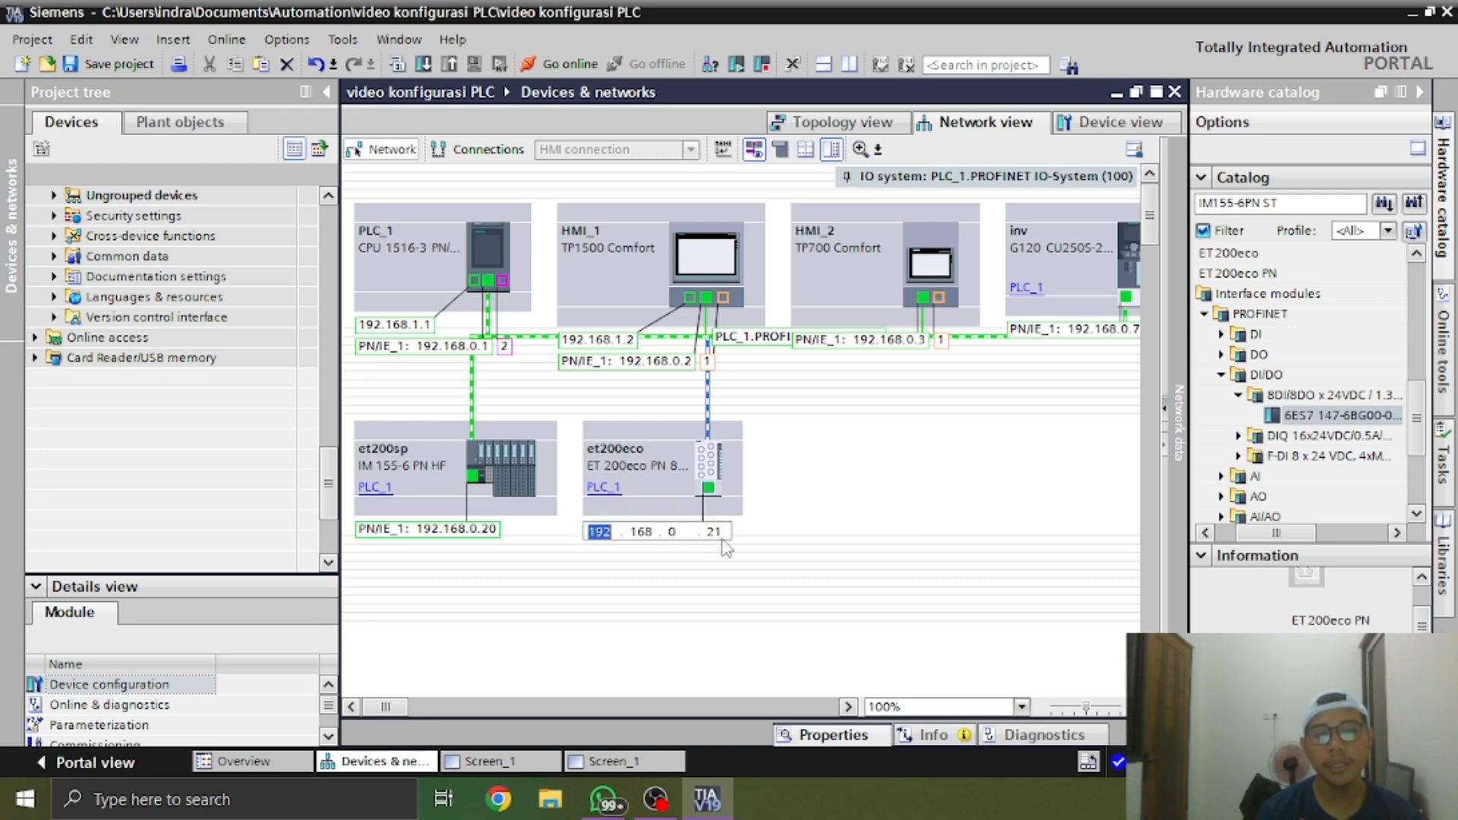
{"action": "left_click", "coordinate": [835, 497]}
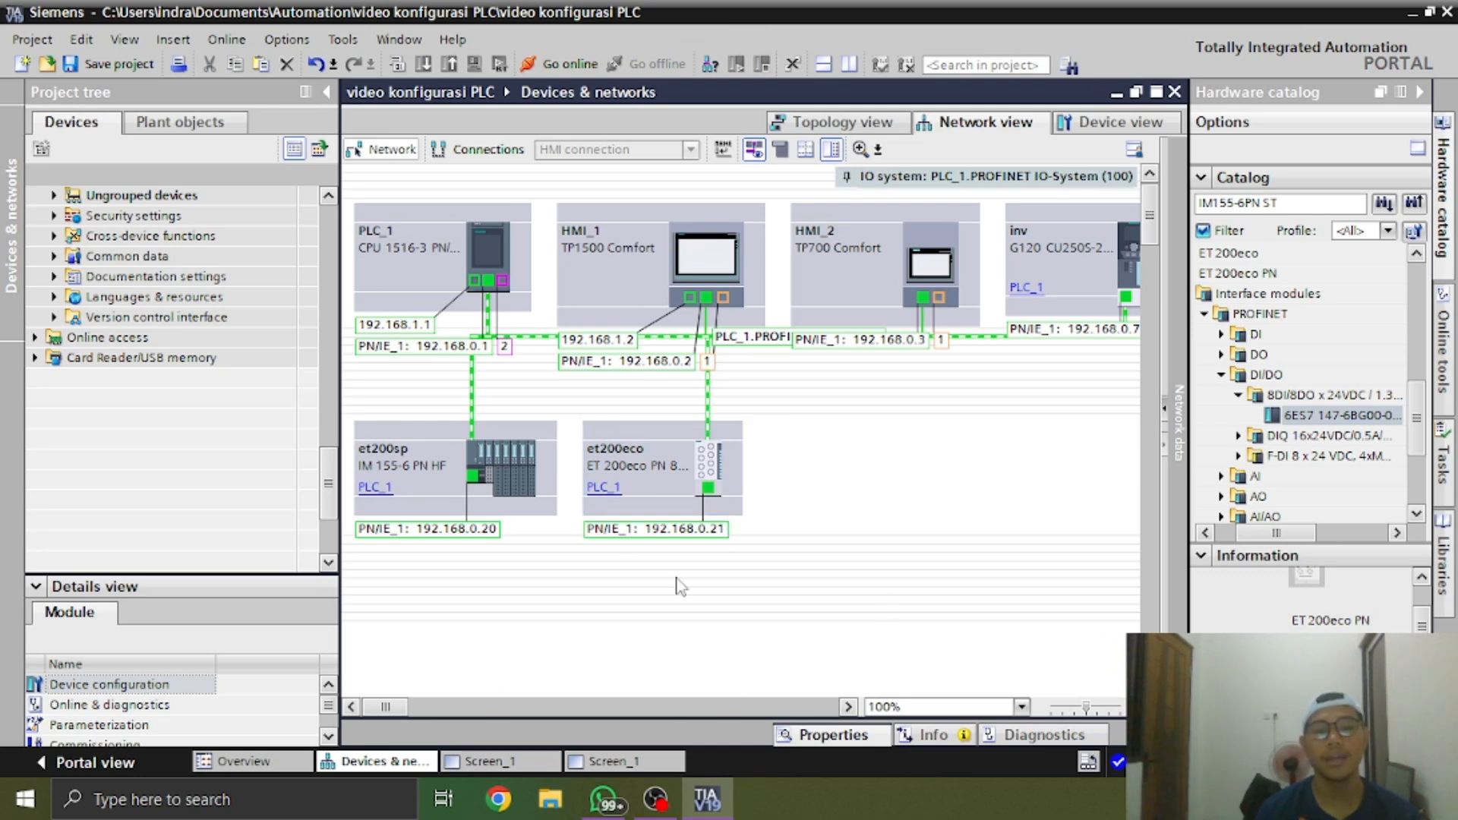
{"action": "left_click", "coordinate": [709, 530]}
Collapse the catalog's ET 200eco PN branch and search the hardware catalog for "35u 1400-2hl10"
{"action": "left_click", "coordinate": [1207, 318]}
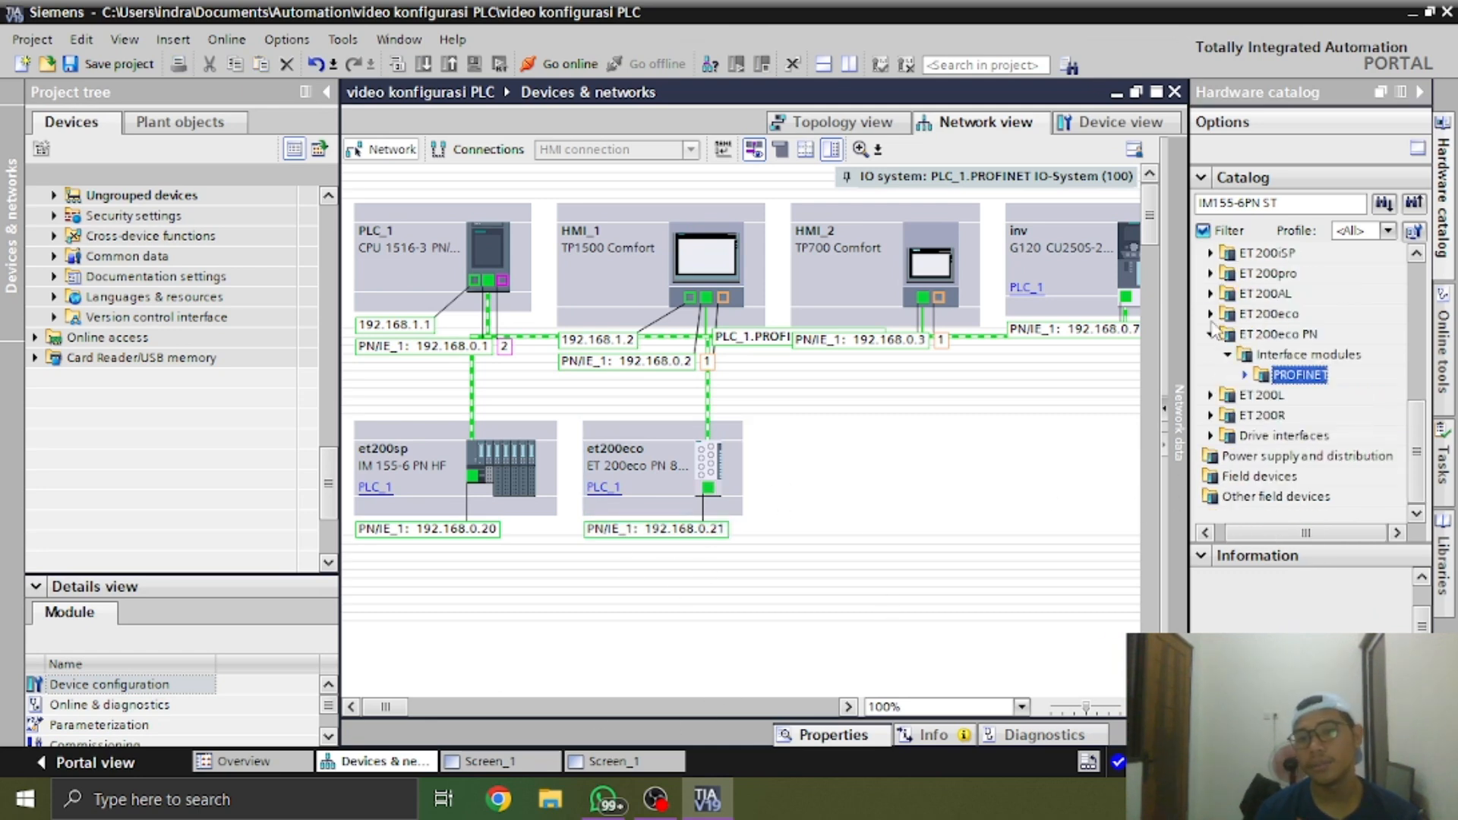
{"action": "left_click", "coordinate": [1211, 335]}
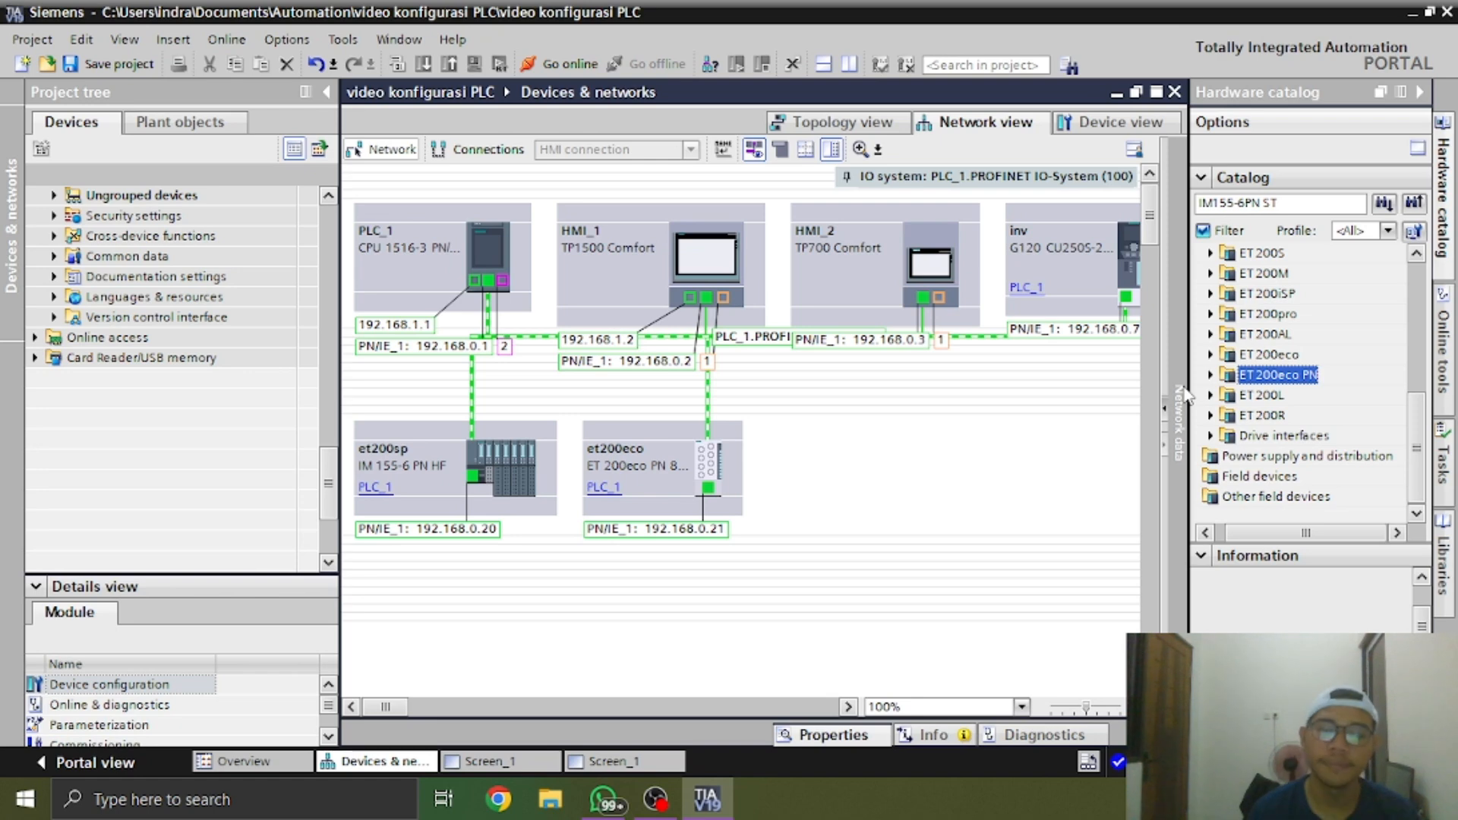
{"action": "left_click", "coordinate": [1276, 203]}
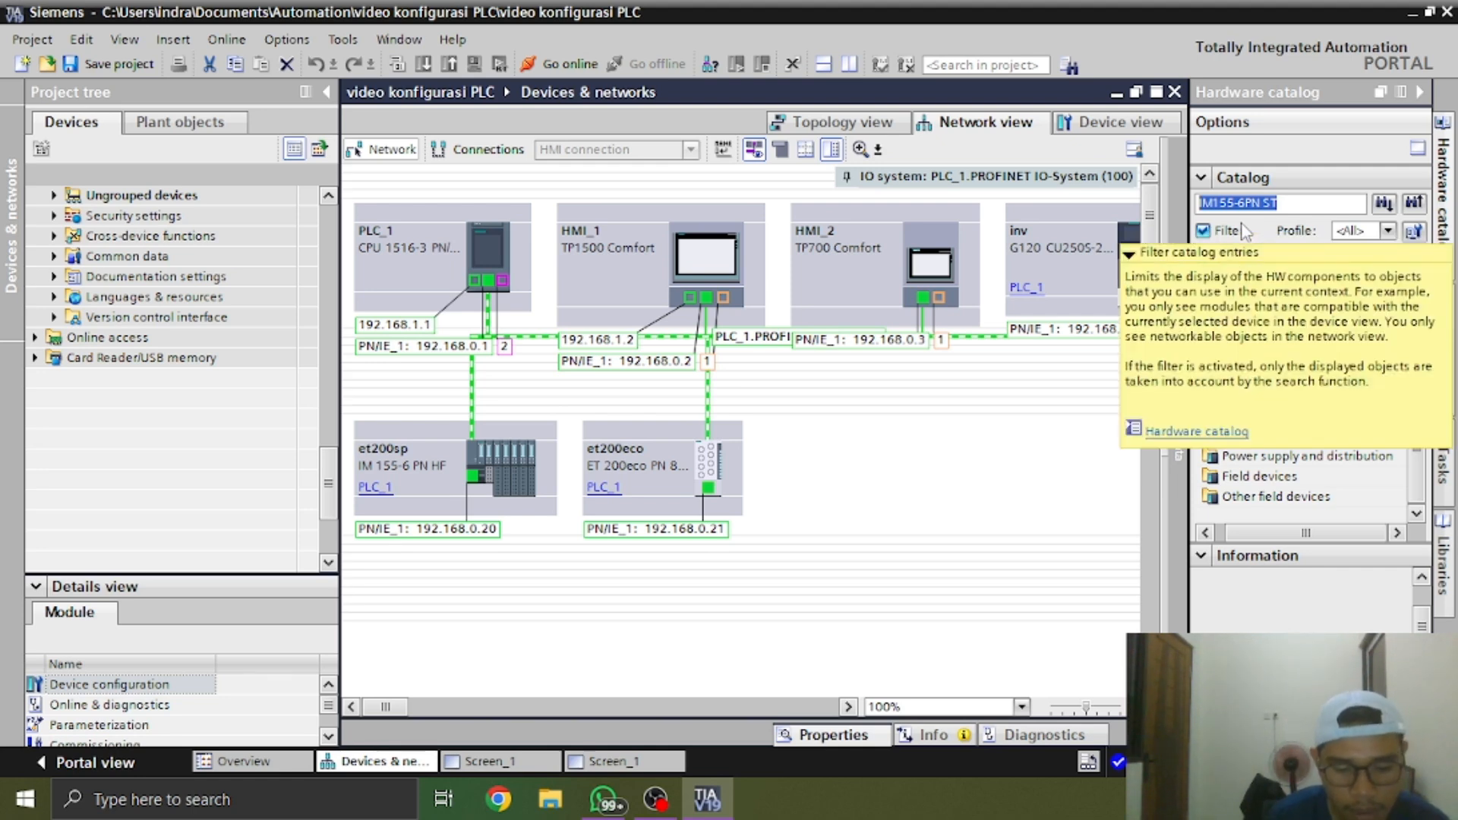
{"action": "type", "text": "35"}
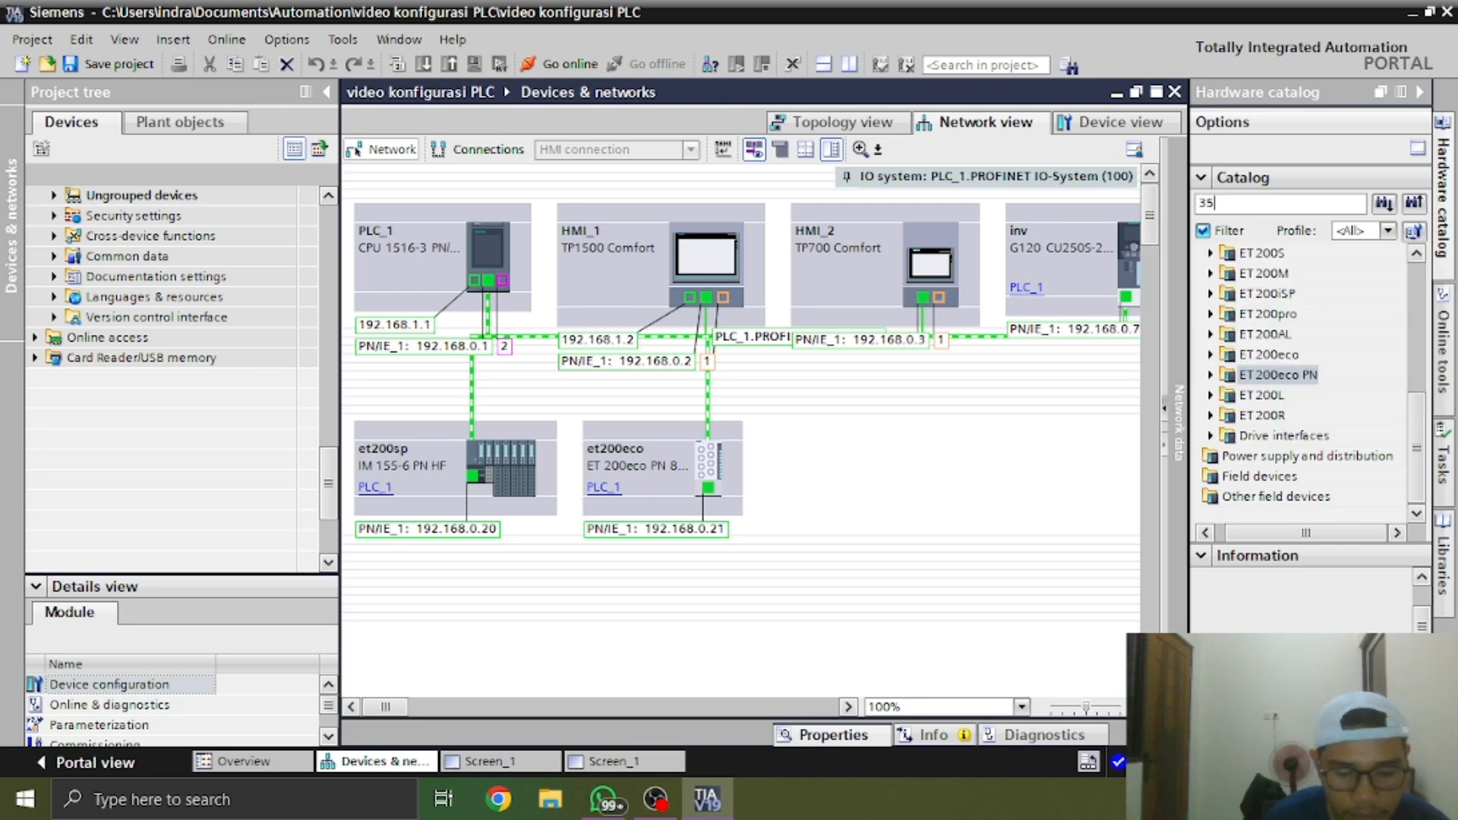
{"action": "type", "text": "u 1400"}
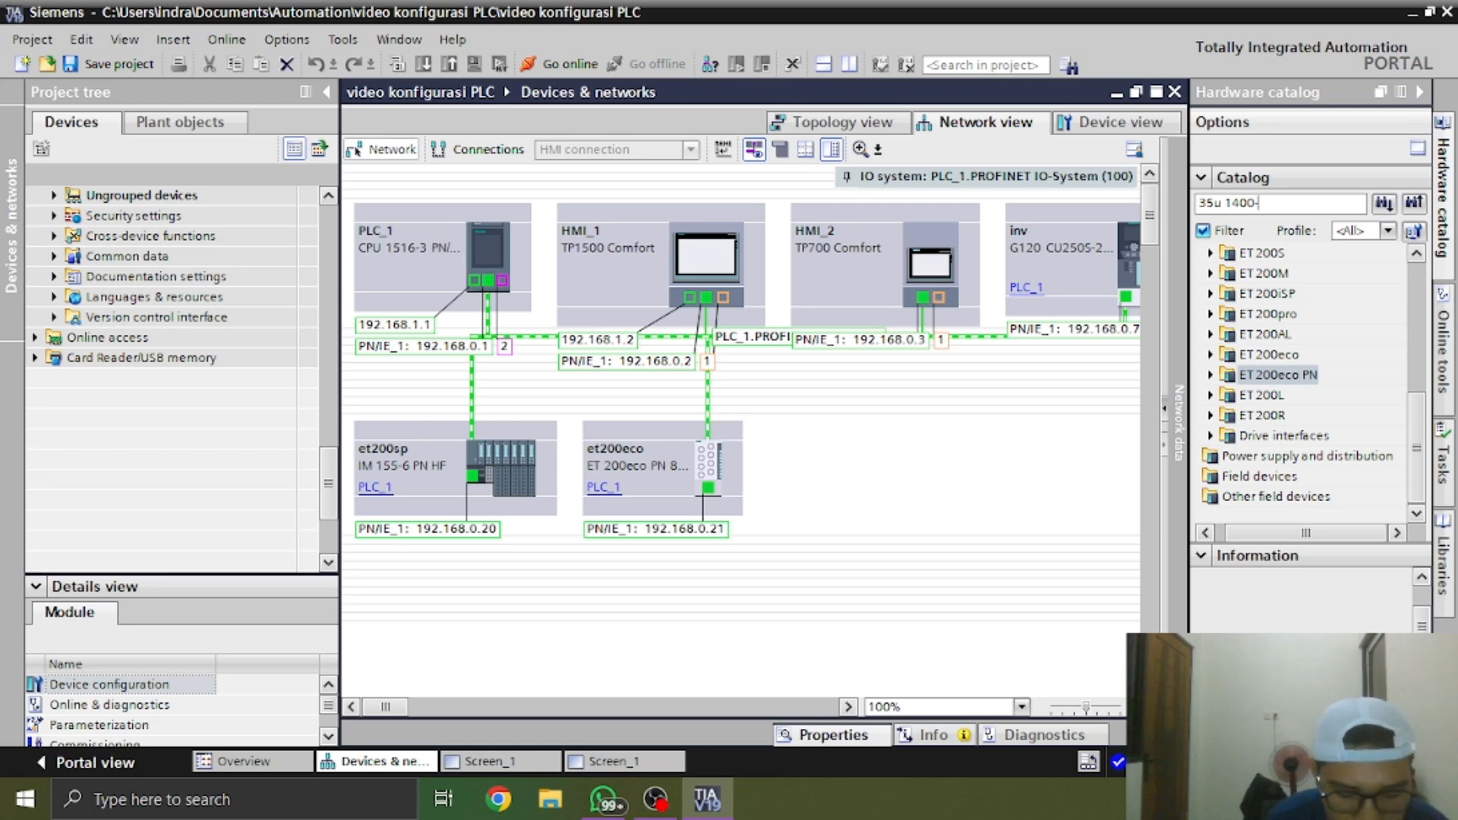
{"action": "type", "text": "-2h"}
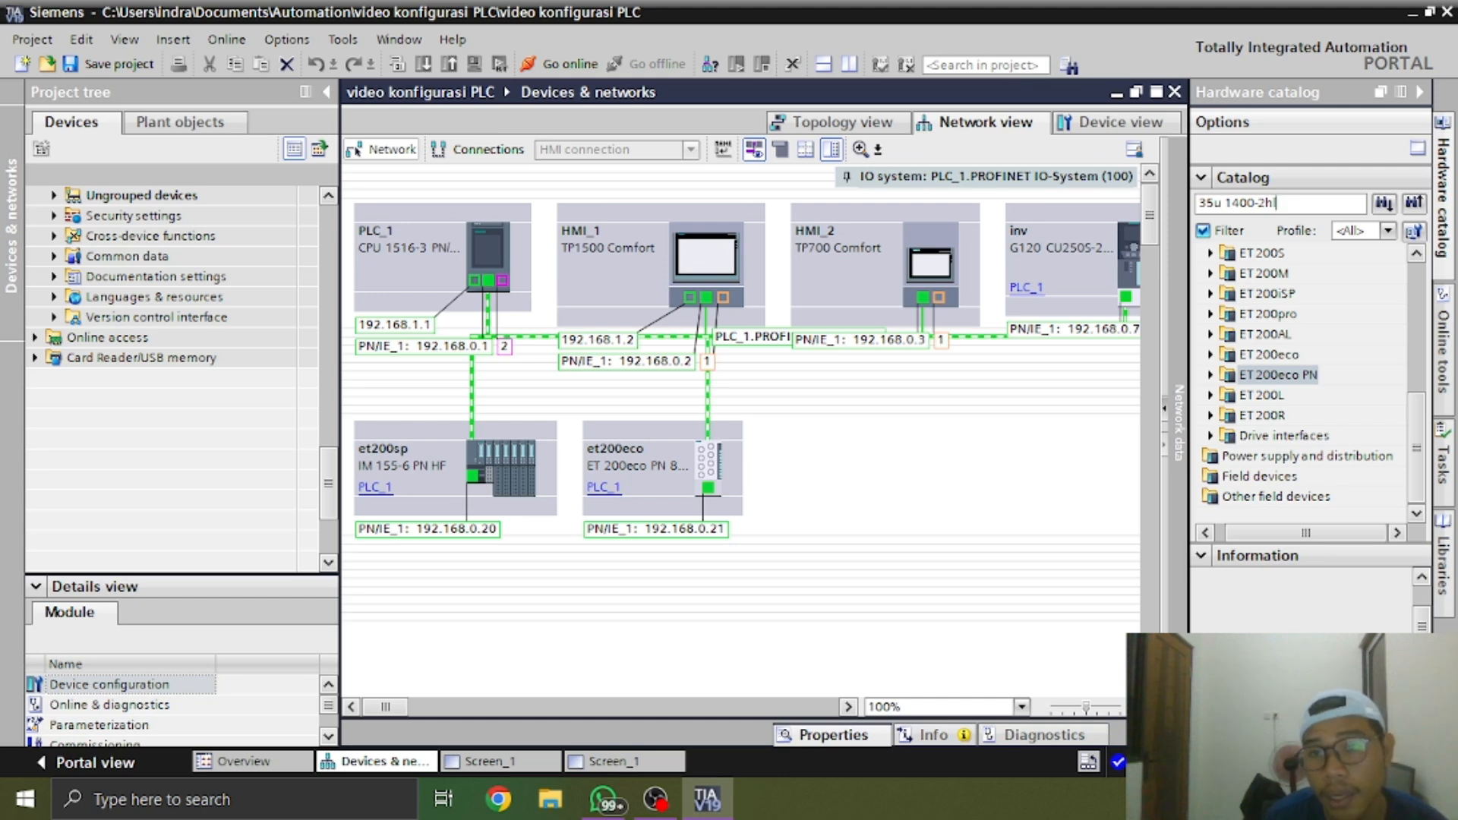
{"action": "type", "text": "l"}
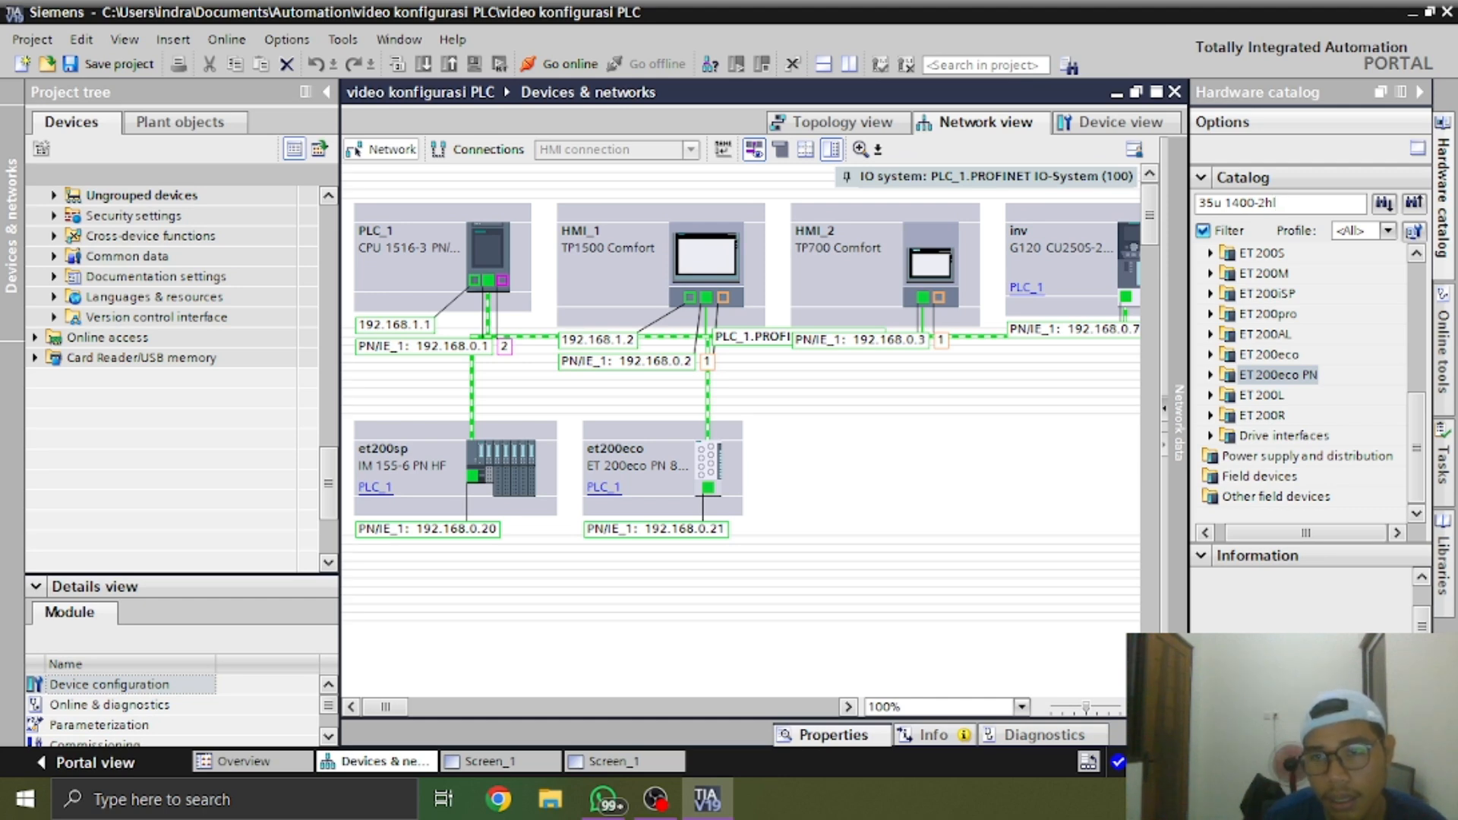
{"action": "type", "text": "10"}
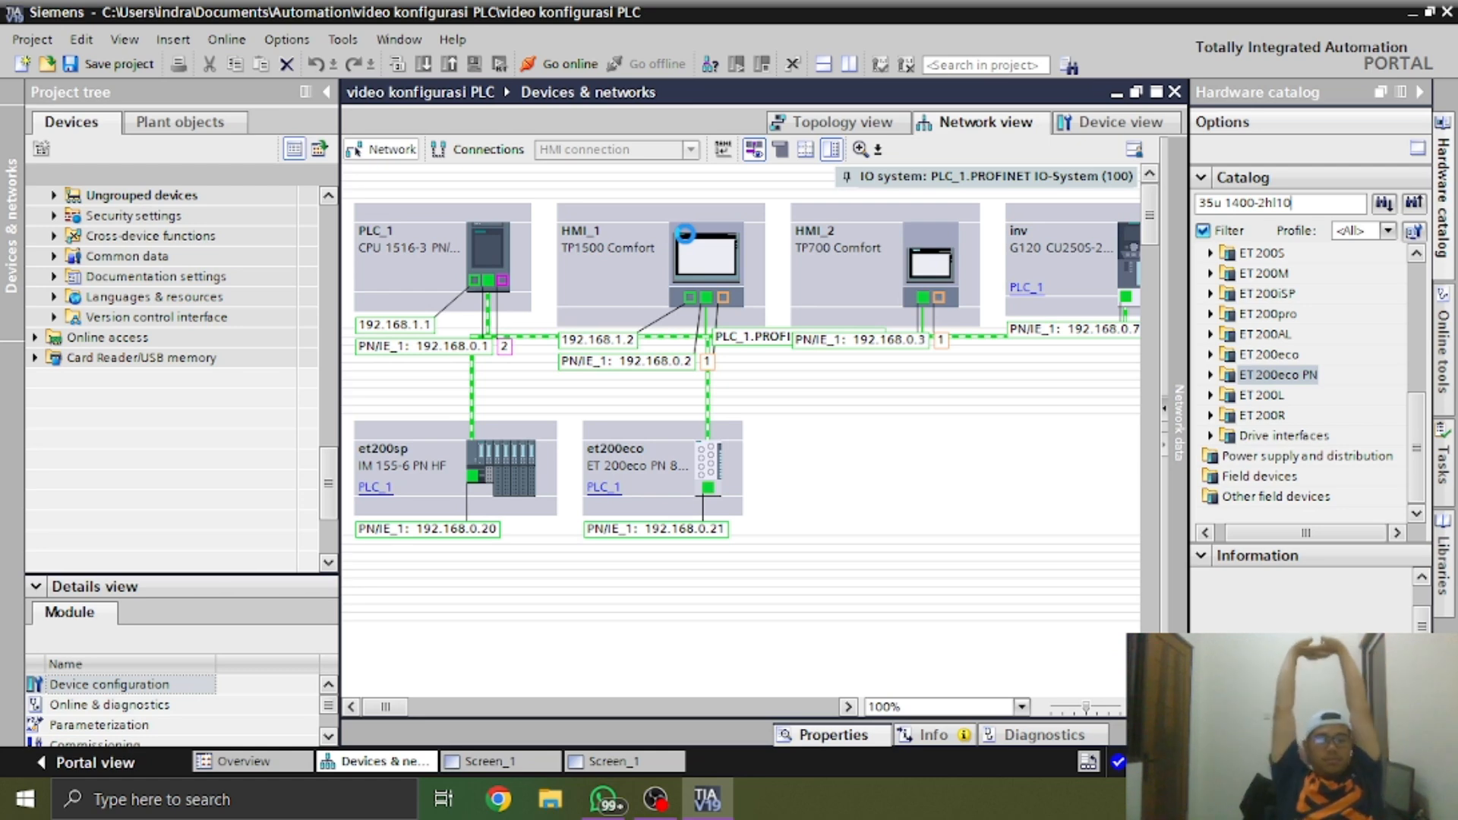
{"action": "key", "text": "Return"}
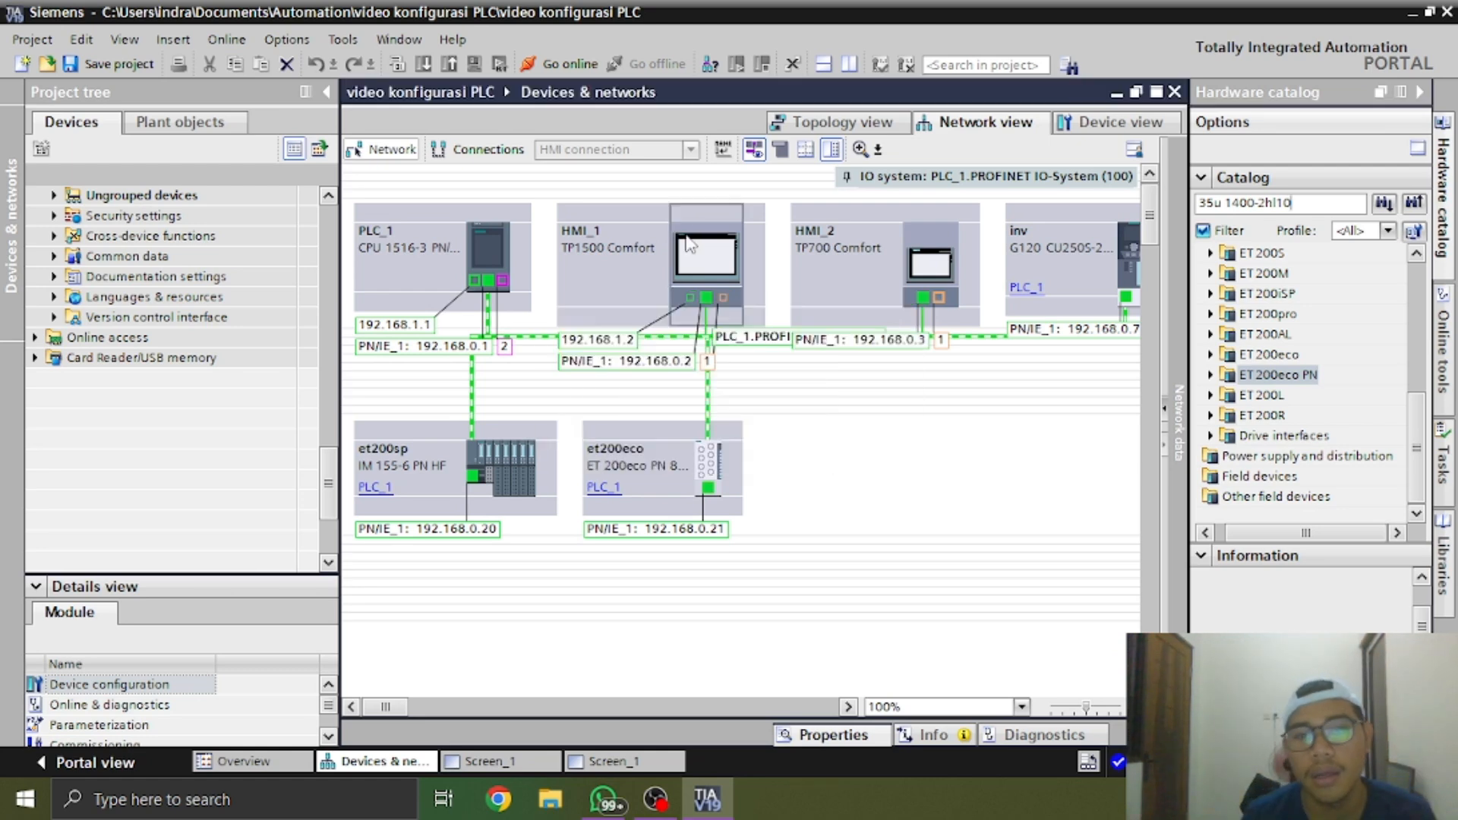
Replace the hardware catalog search term with "35u" and look through the catalog tree
{"action": "left_click_drag", "start_coordinate": [1341, 207], "coordinate": [955, 269]}
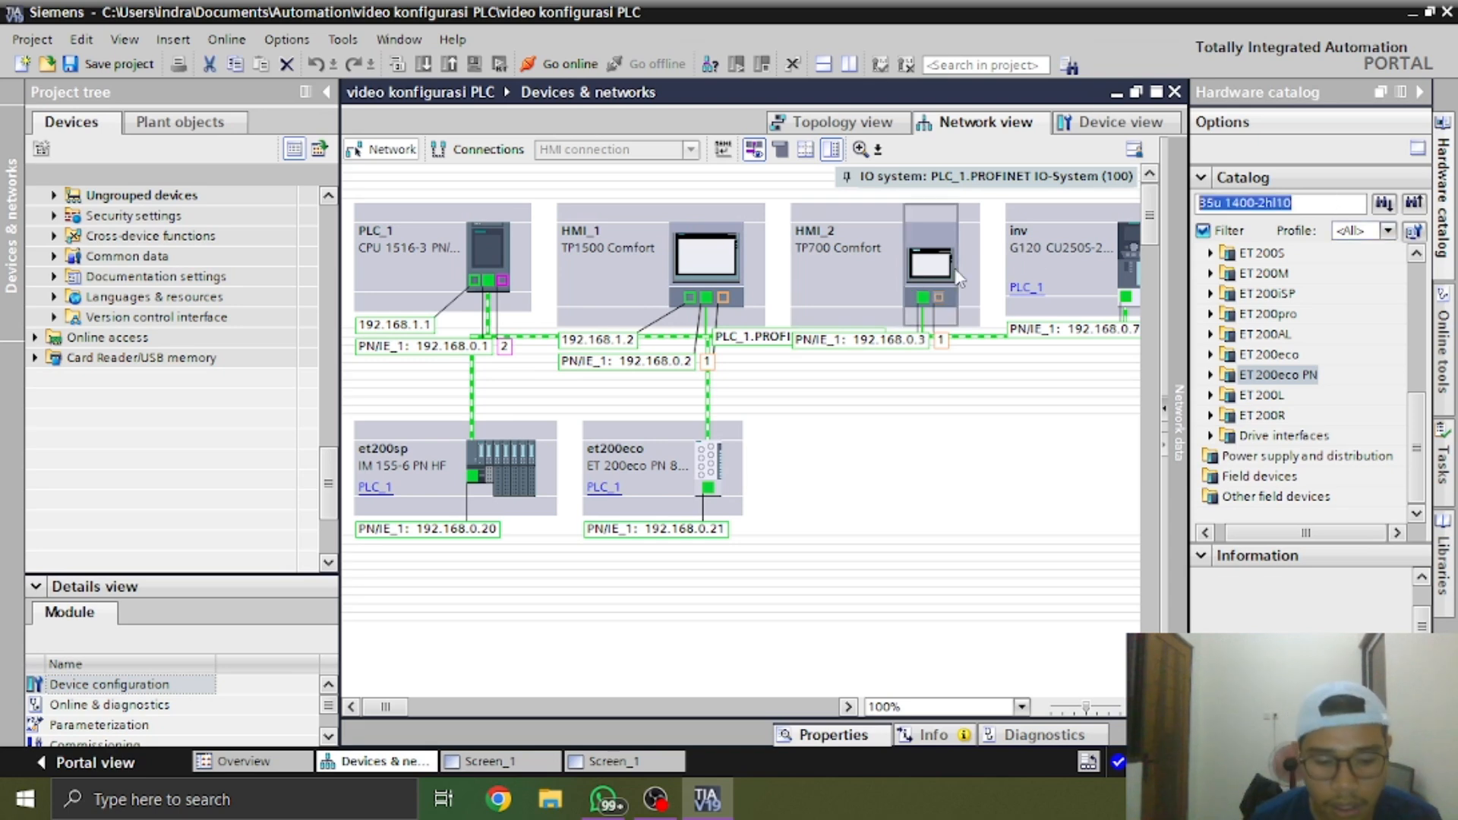
{"action": "type", "text": "ac"}
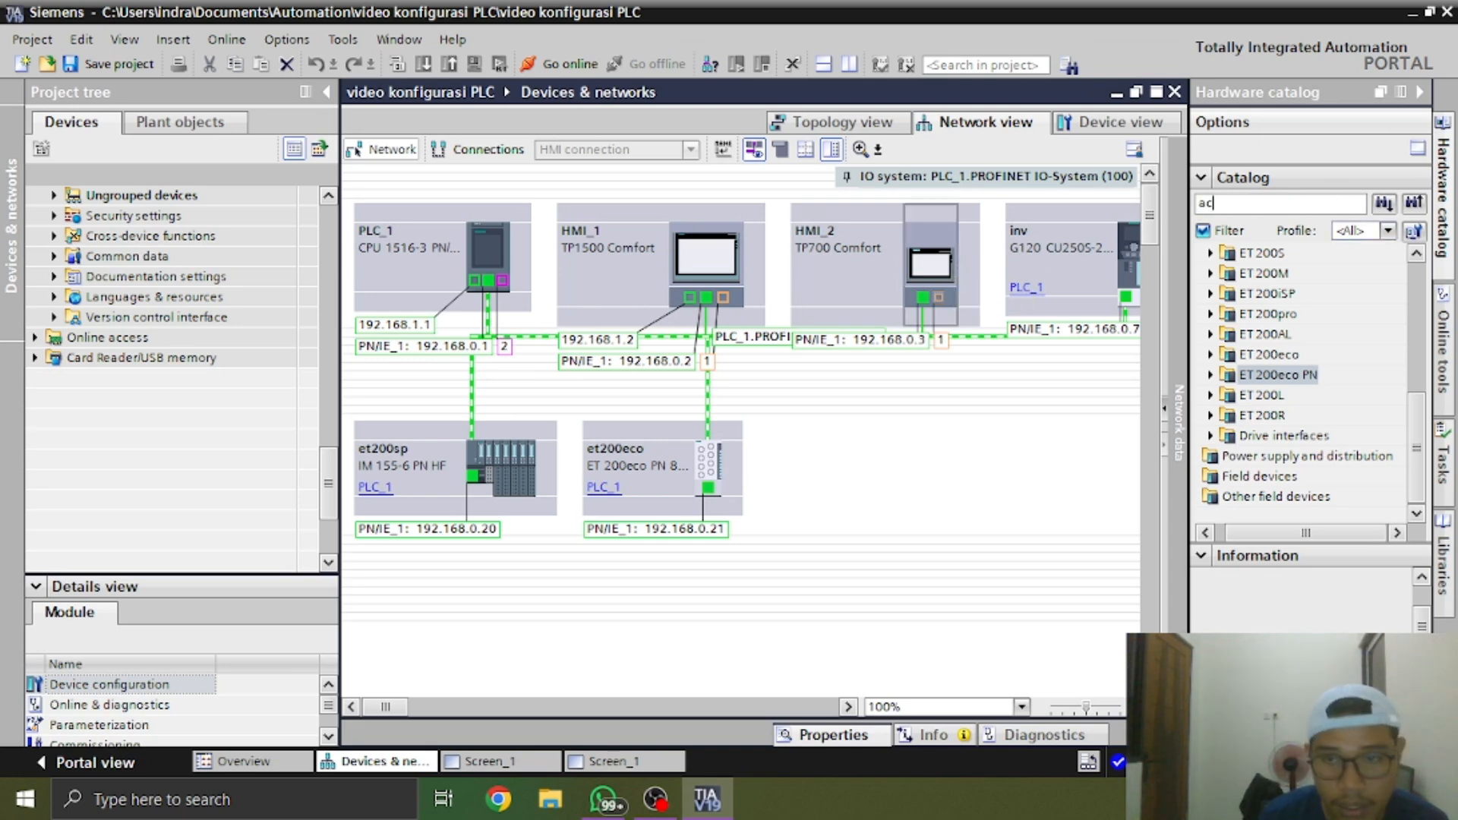
{"action": "type", "text": "t"}
{"action": "key", "text": "BackSpace"}
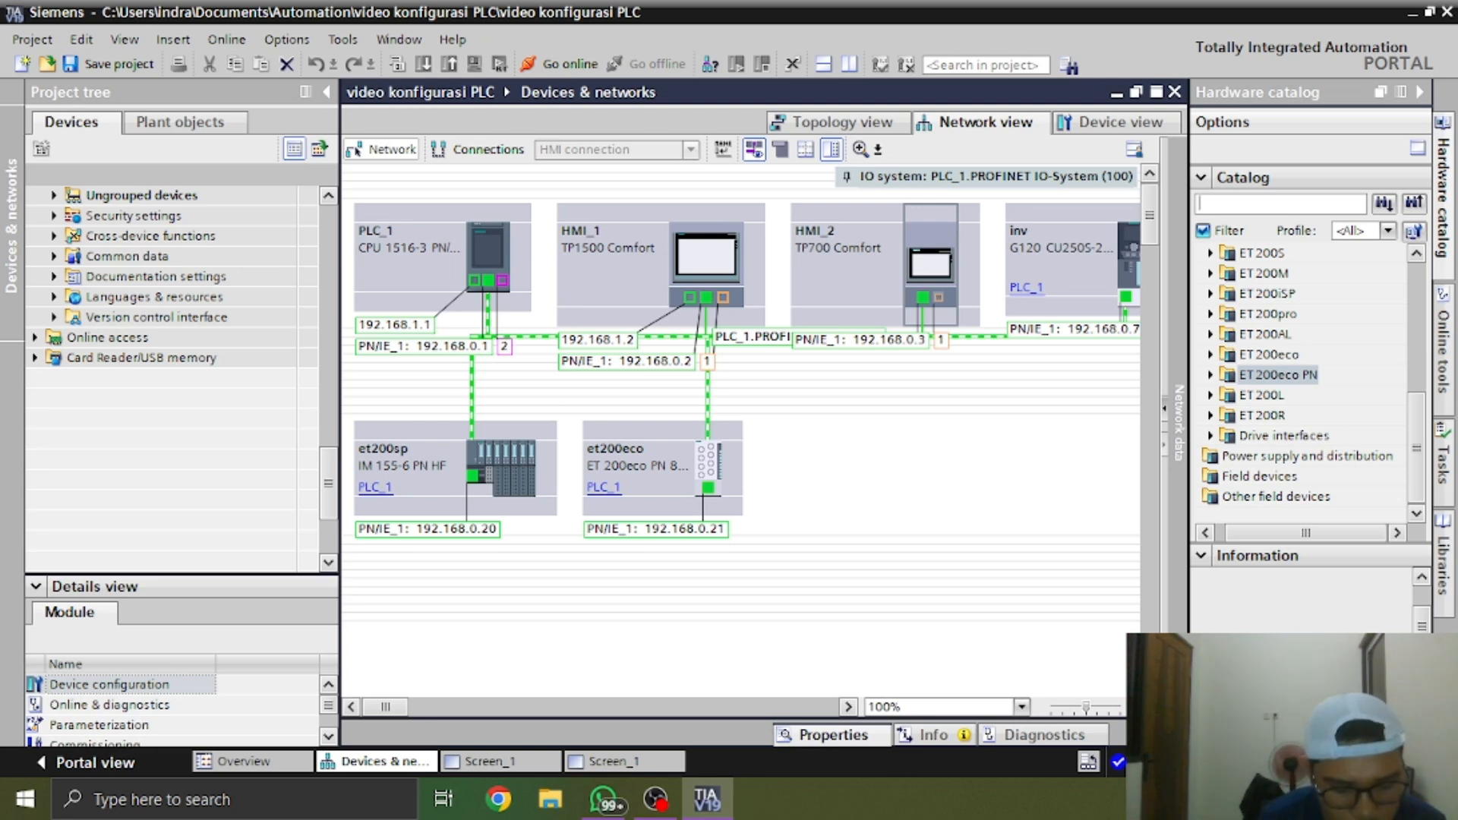
{"action": "type", "text": "35u"}
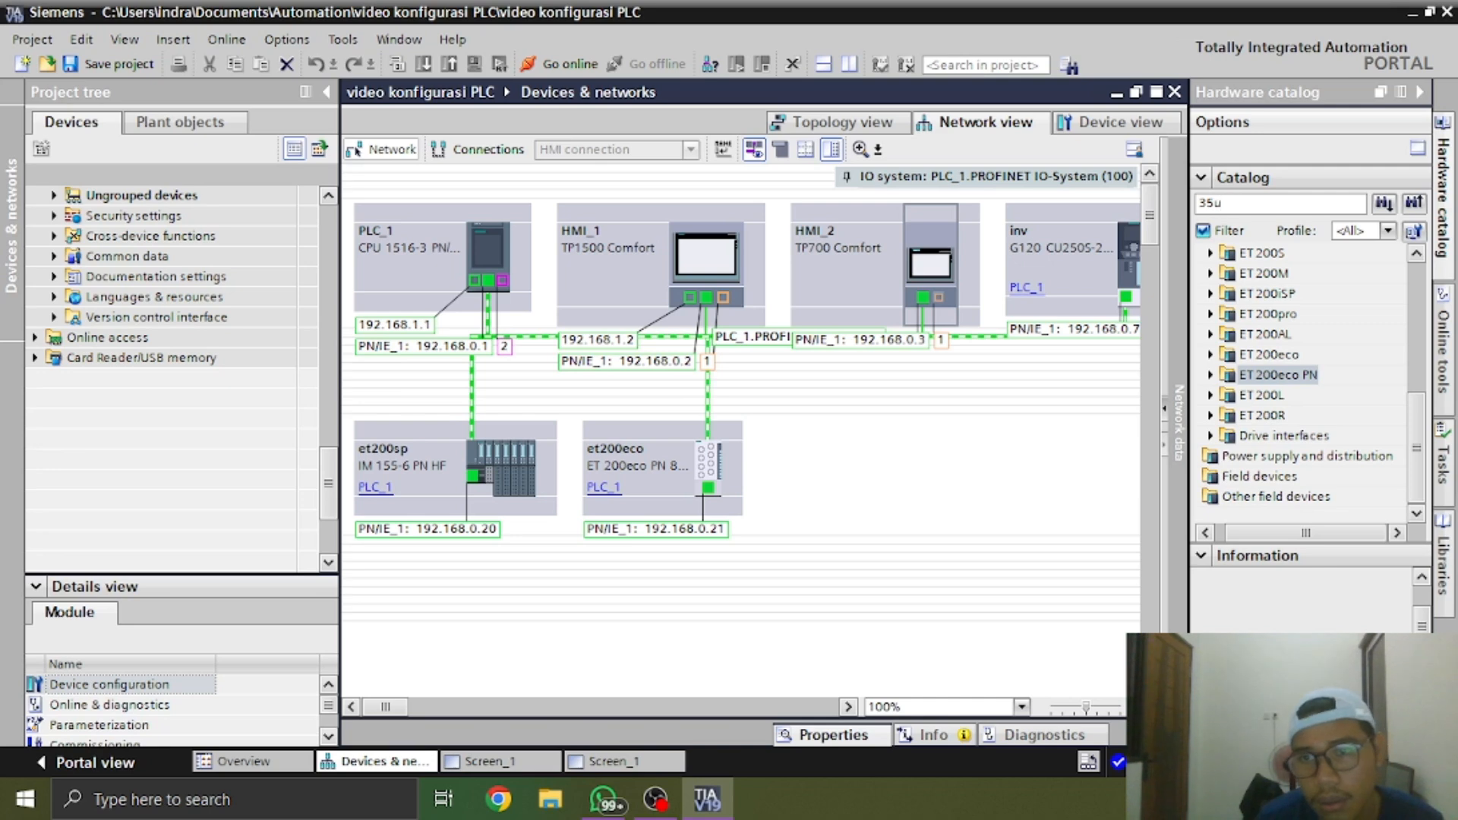
{"action": "key", "text": "Return"}
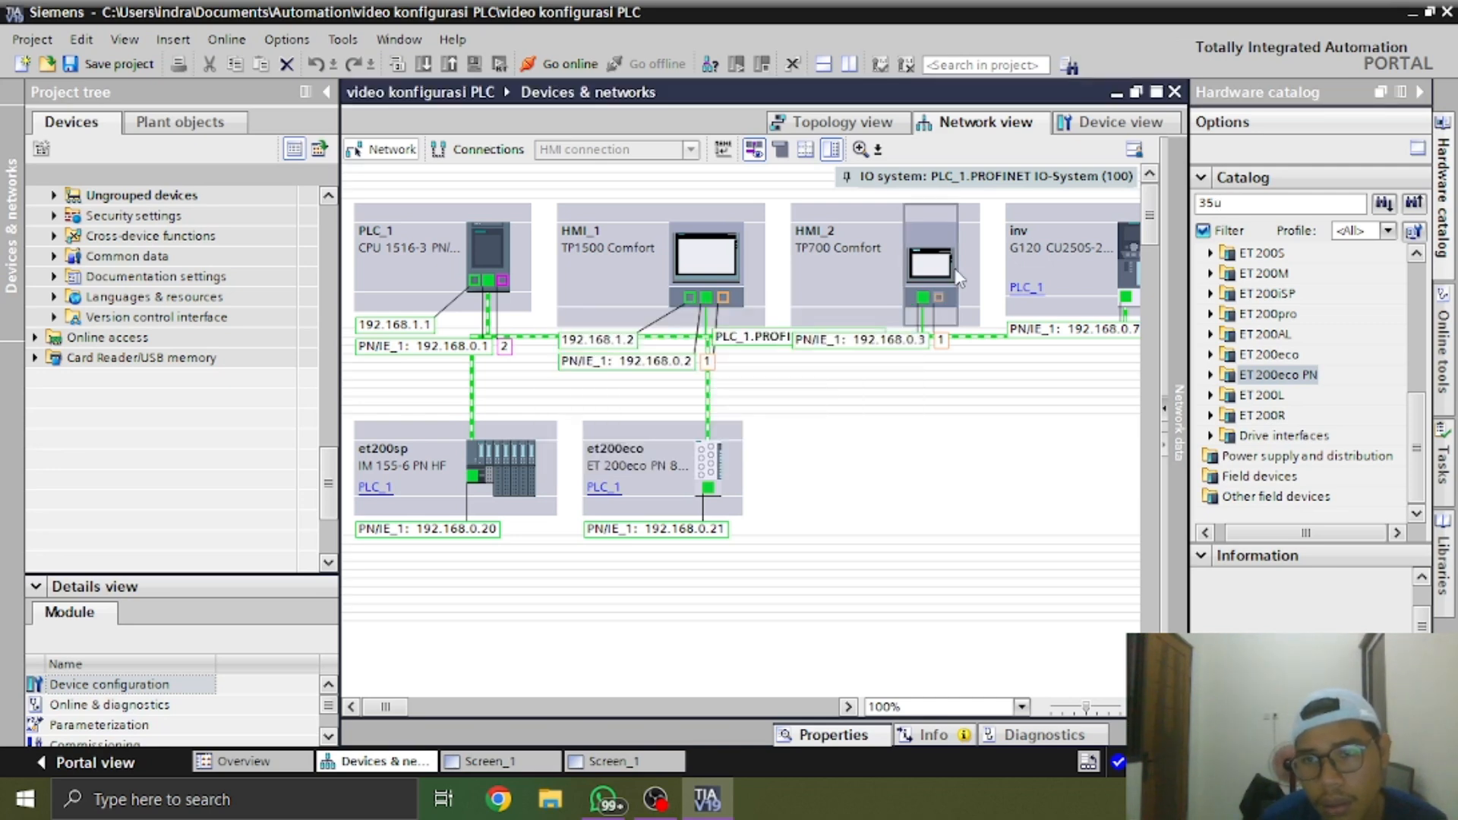
{"action": "scroll", "coordinate": [1401, 389], "scroll_direction": "up", "scroll_amount": 2}
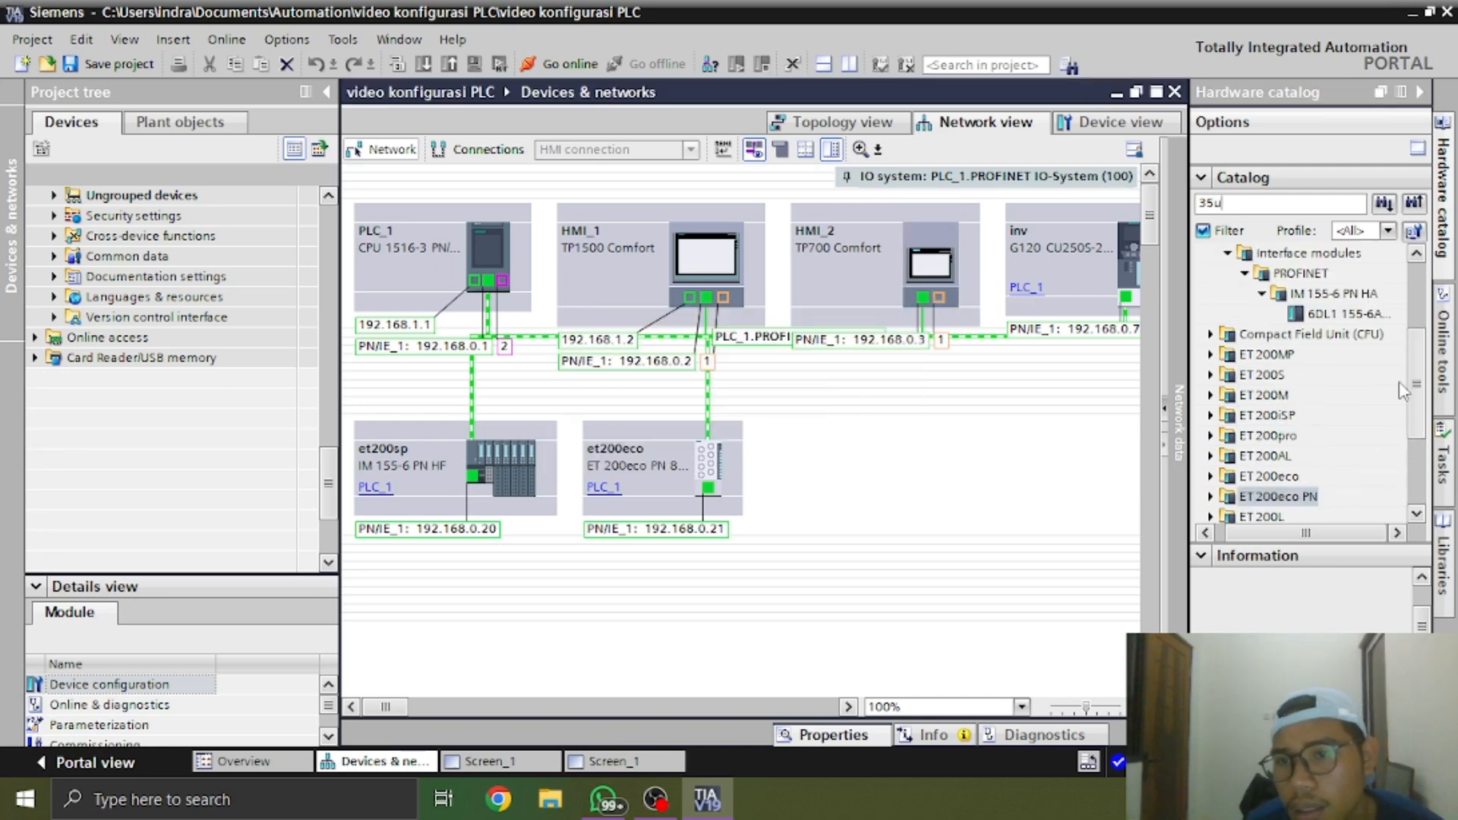
Collapse the hardware catalog's Distributed I/O branch and check the categories under Network components
{"action": "scroll", "coordinate": [1399, 381], "scroll_direction": "up", "scroll_amount": 3}
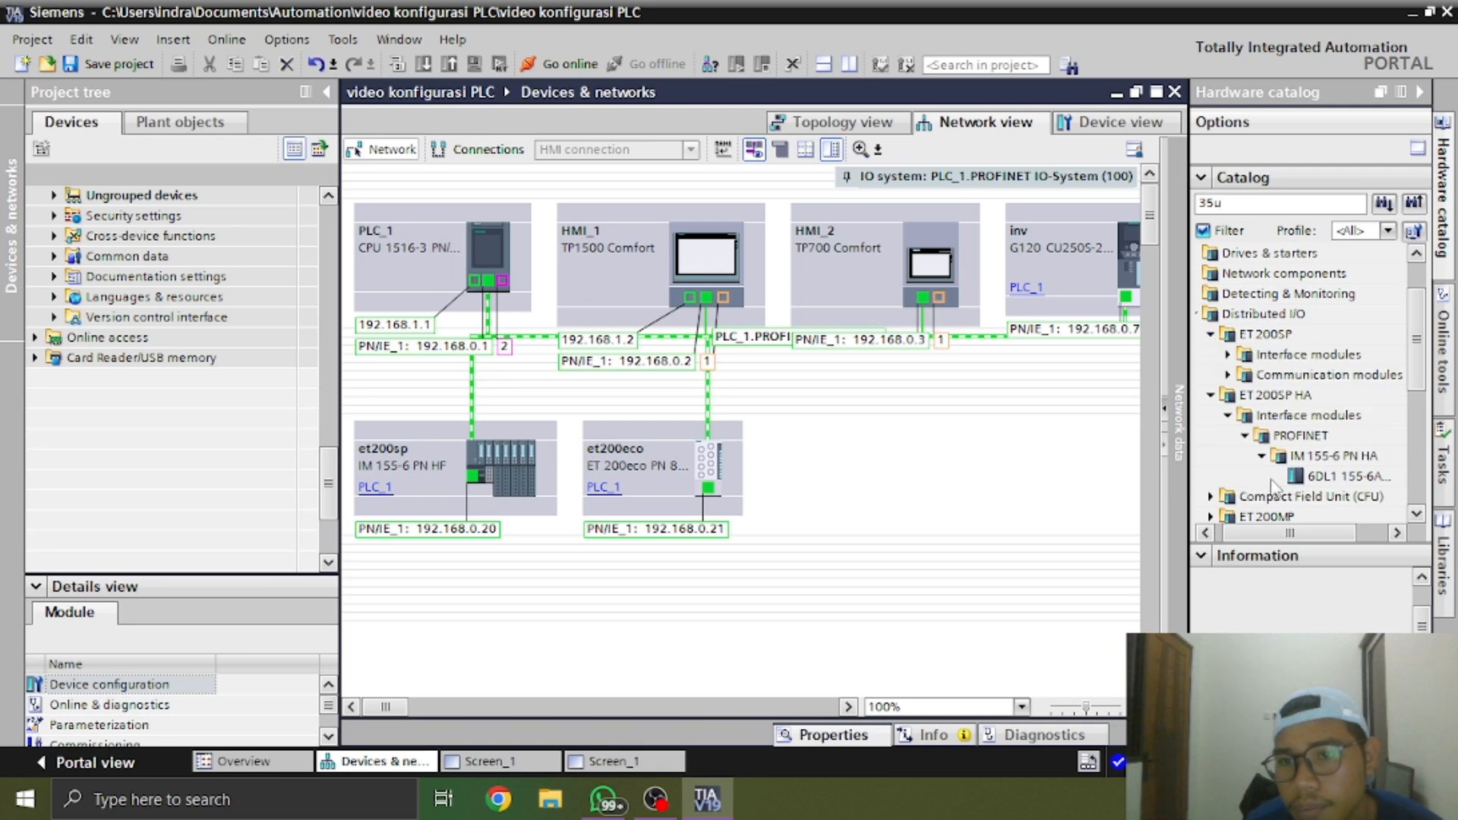
{"action": "left_click", "coordinate": [1206, 315]}
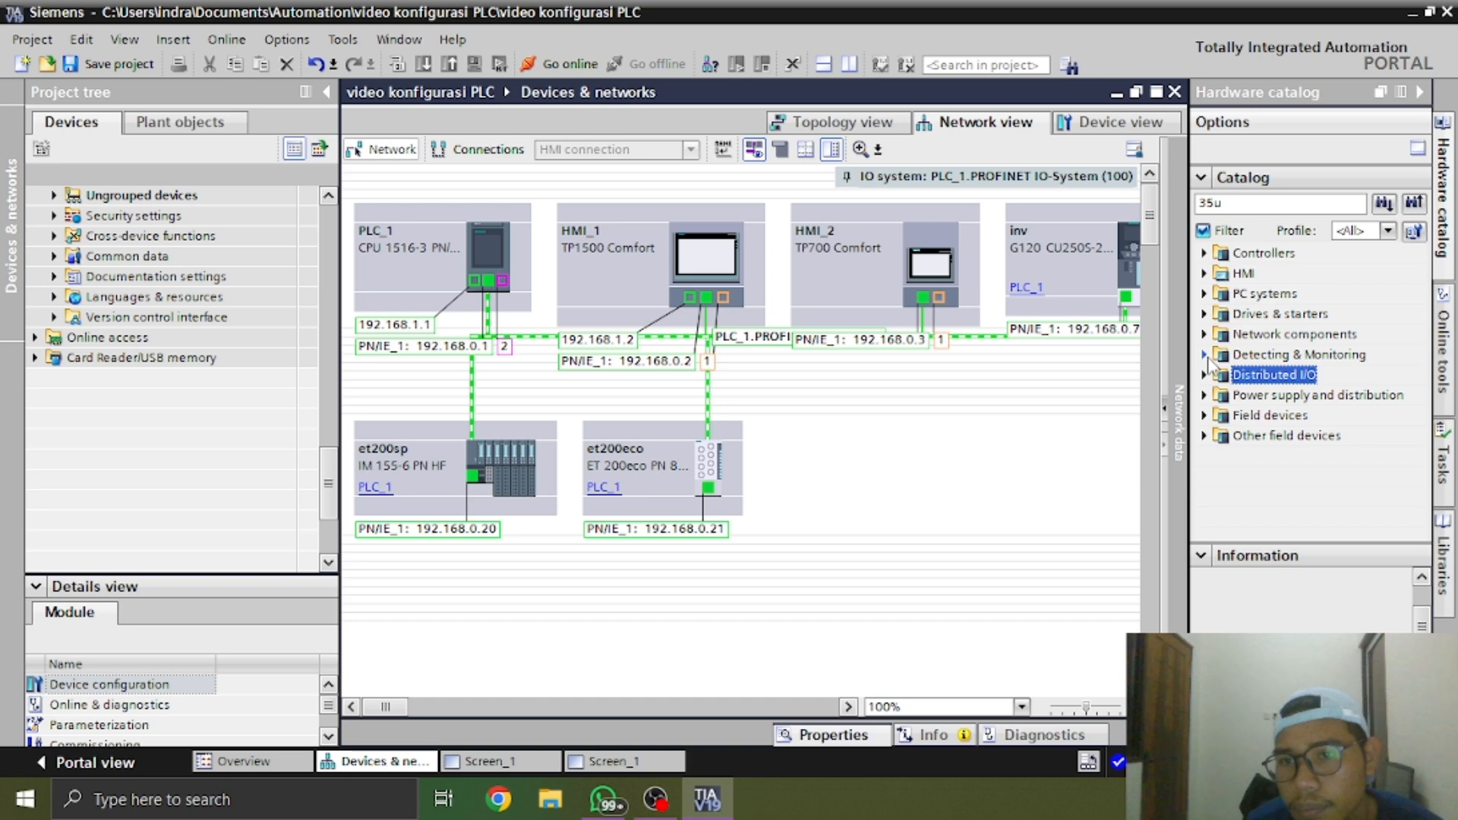
{"action": "left_click", "coordinate": [1206, 335]}
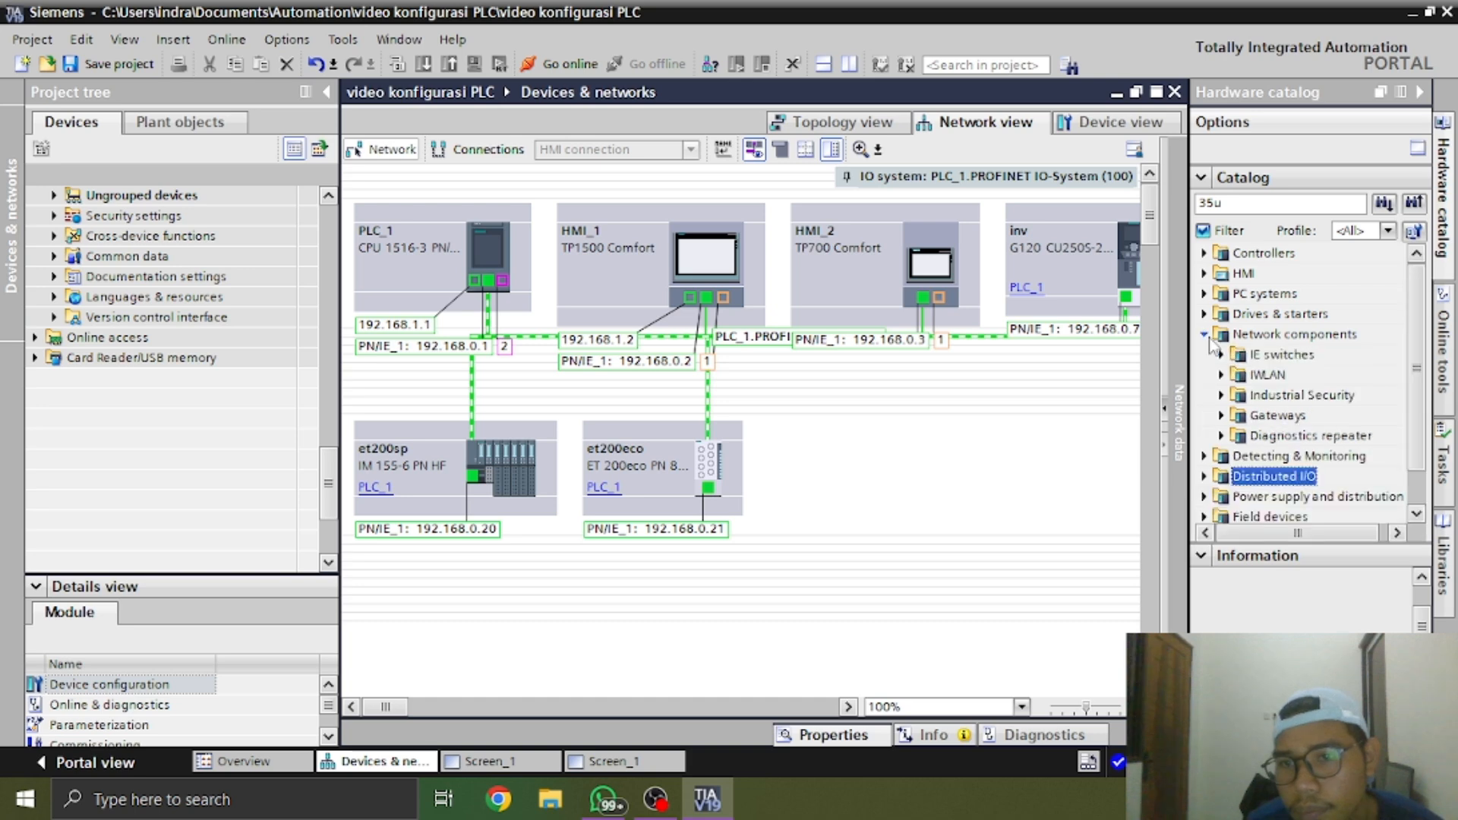
{"action": "left_click", "coordinate": [1206, 334]}
Search the hardware catalog for "scalance x208", continuing from the start of the catalog
{"action": "double_click", "coordinate": [1291, 203]}
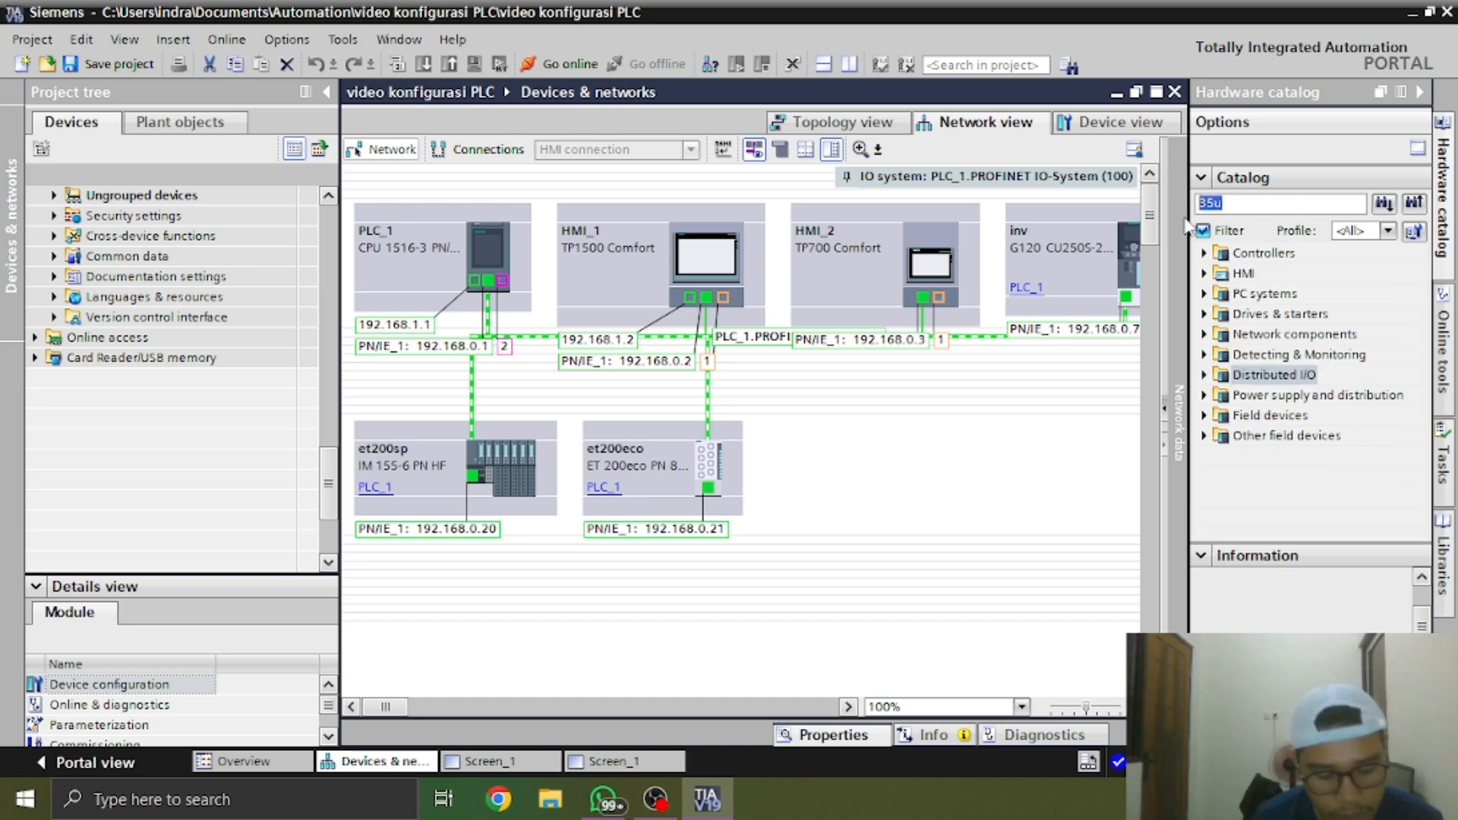
{"action": "type", "text": "scalan"}
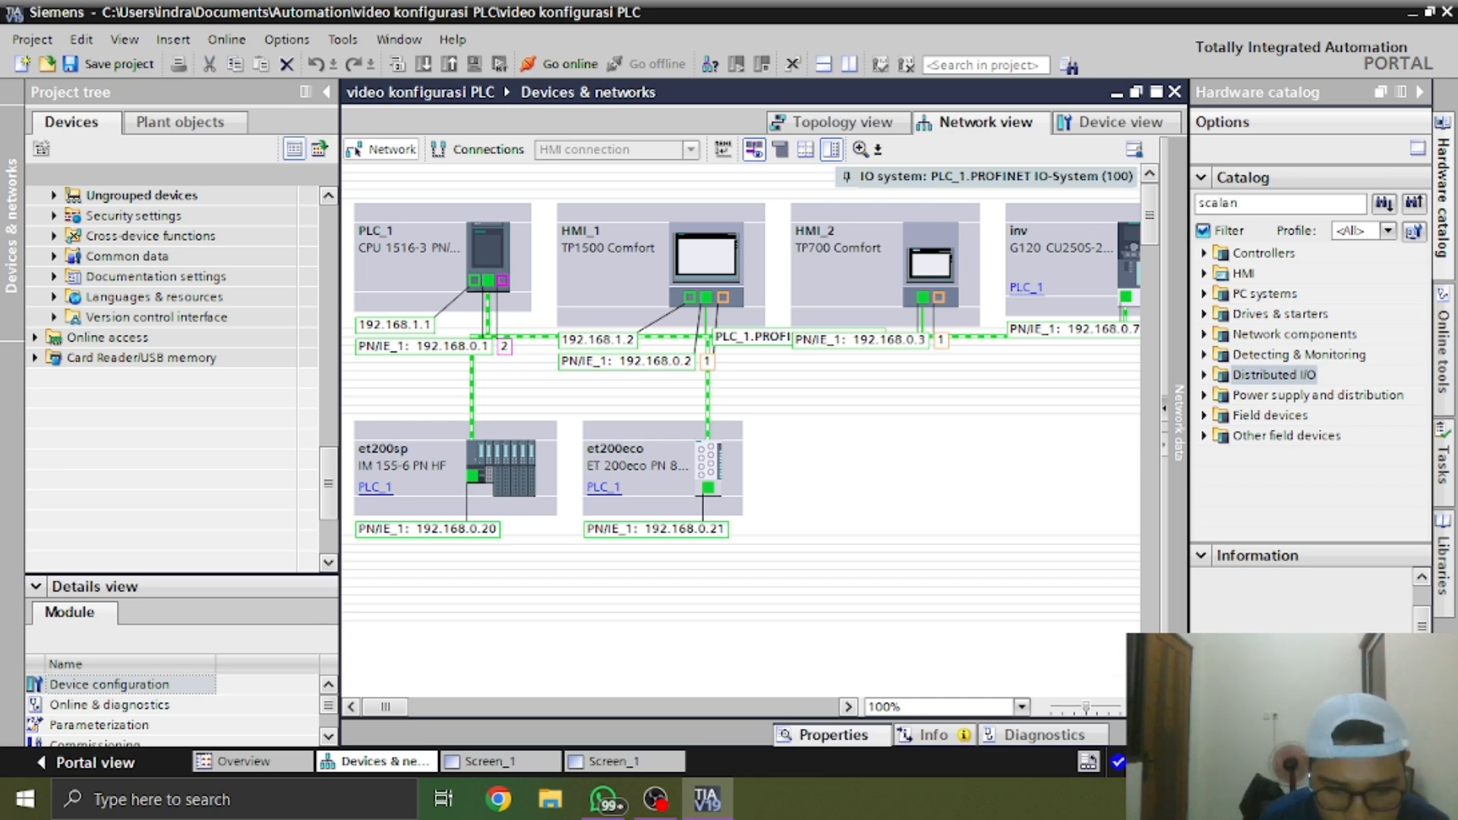
{"action": "type", "text": "ce x200"}
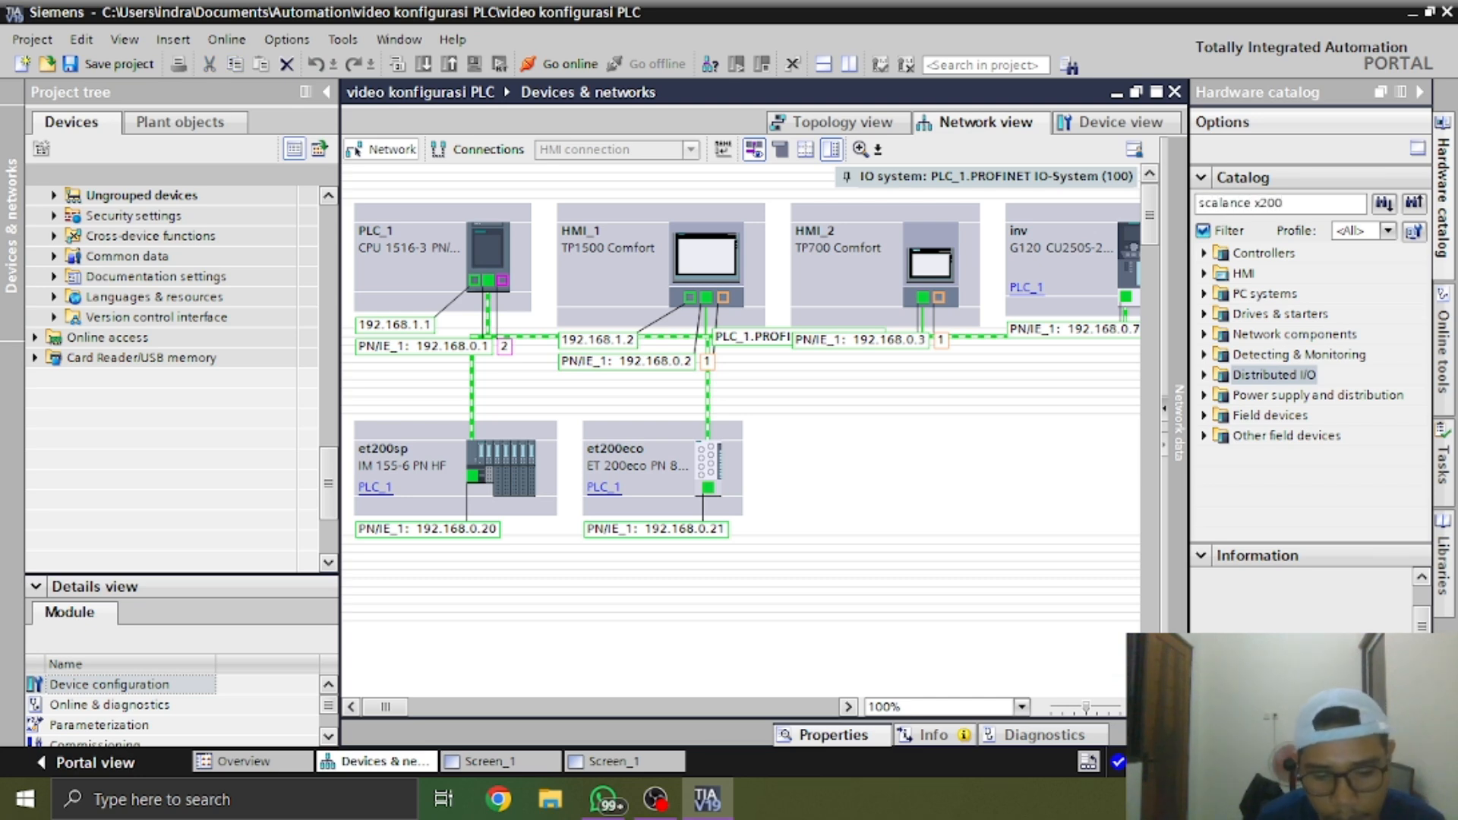
{"action": "key", "text": "BackSpace"}
{"action": "type", "text": "8"}
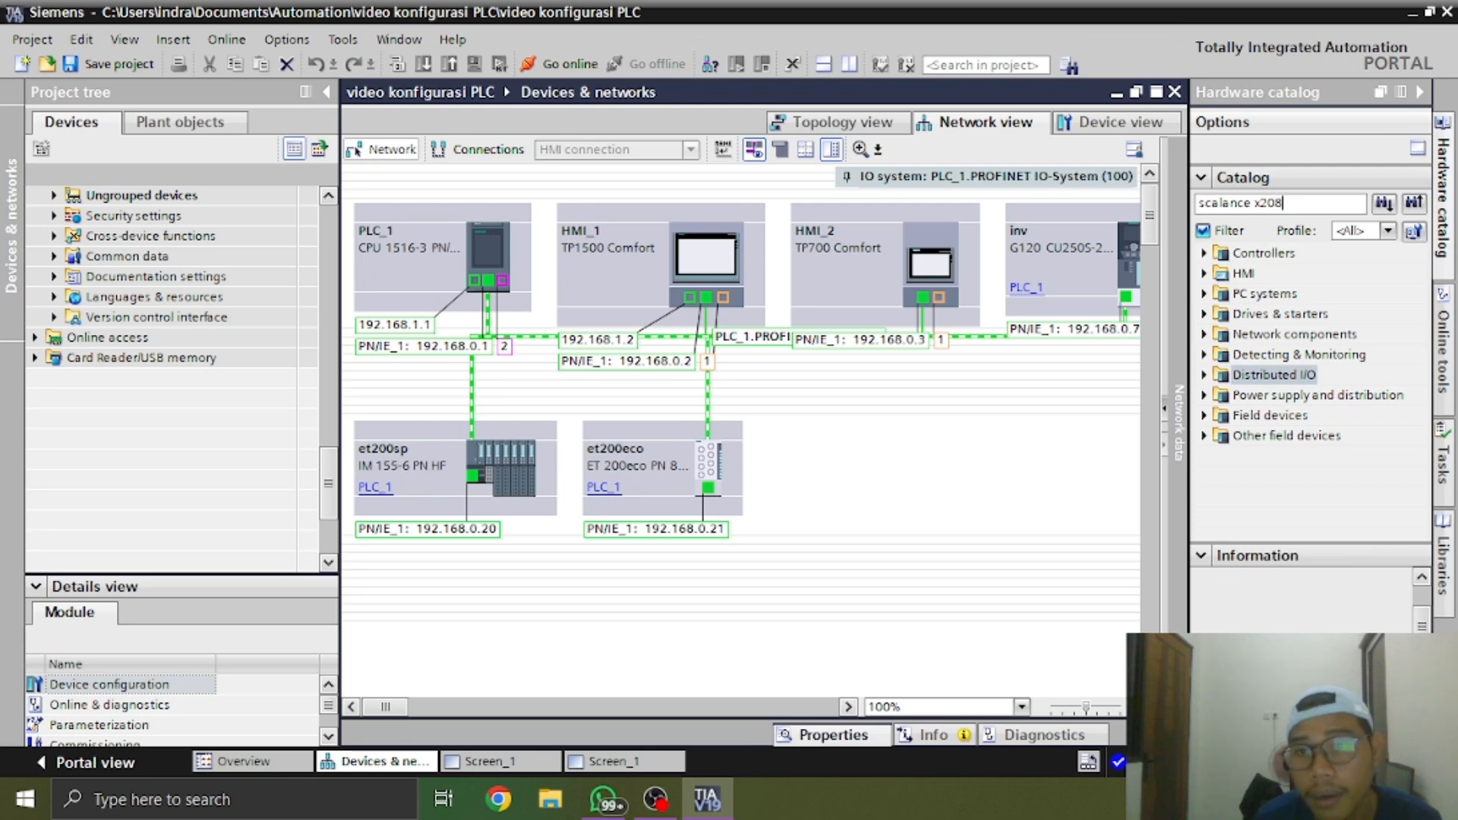
{"action": "key", "text": "Return"}
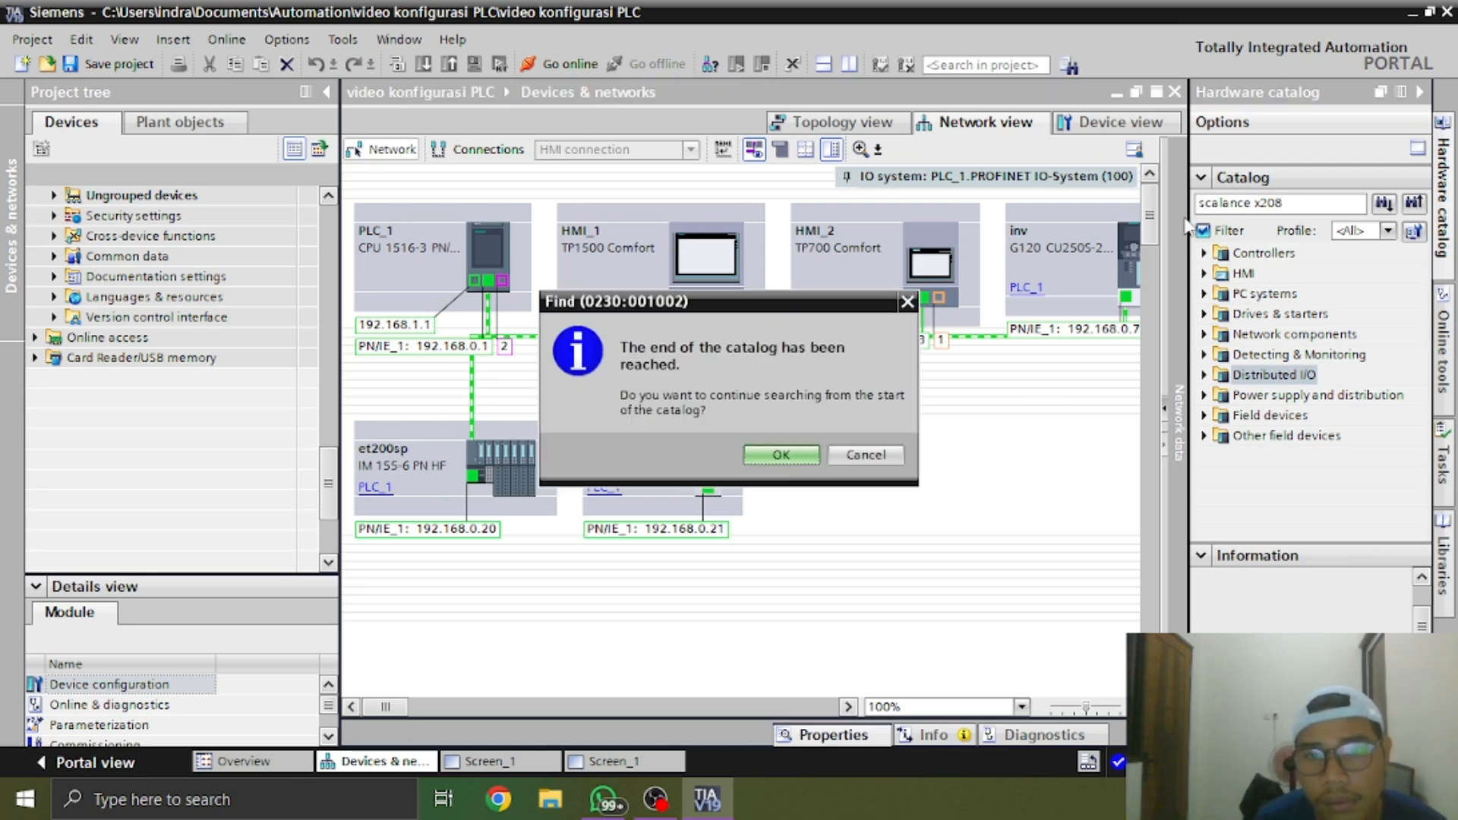
{"action": "key", "text": "Return"}
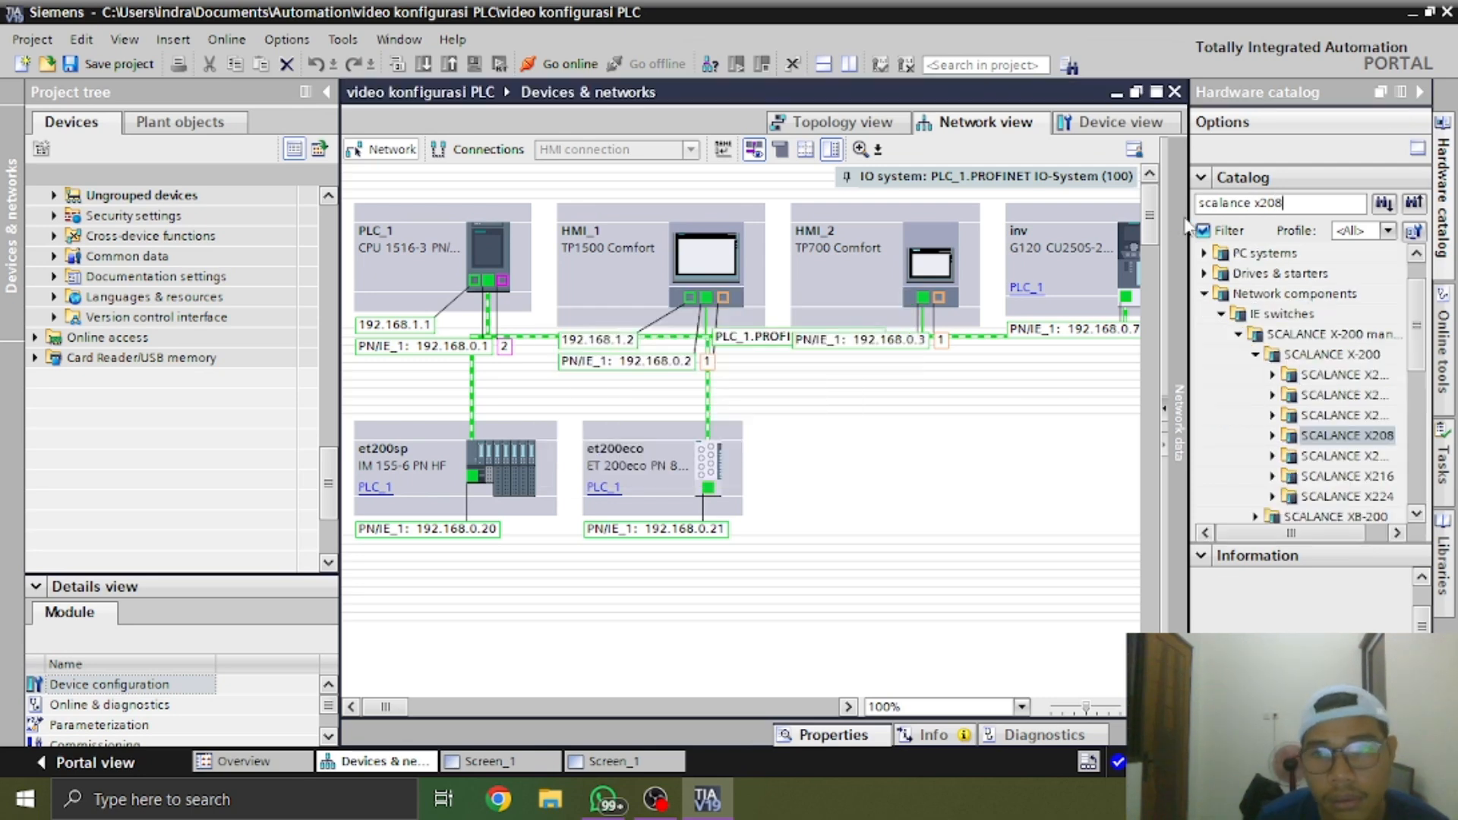
Expand SCALANCE X208 and compare the article numbers 6GK5 208-0BA00-2AA3 and 6GK5 208-0BA10-2AA3
{"action": "left_click", "coordinate": [1272, 435]}
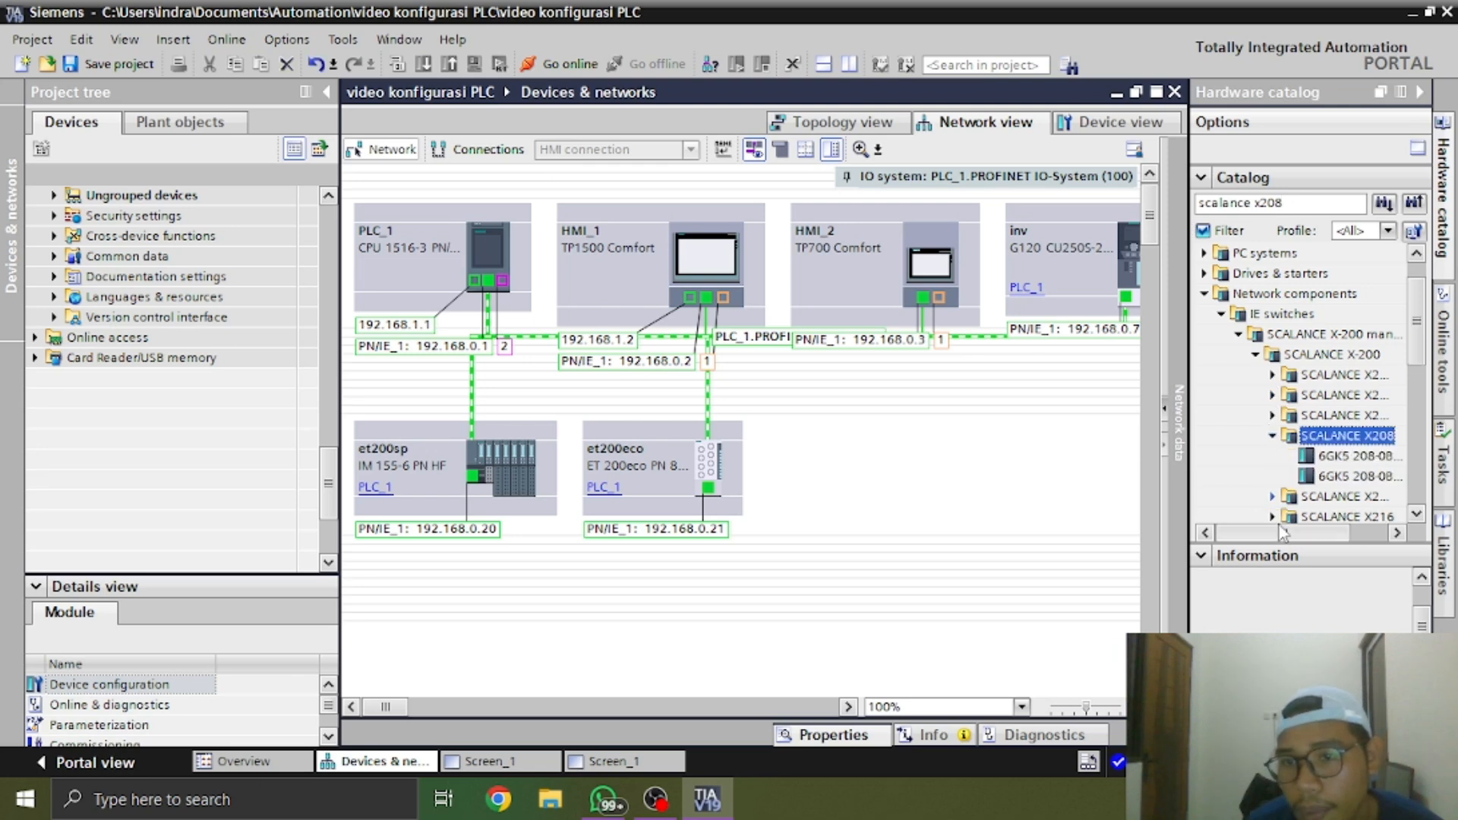
{"action": "left_click_drag", "start_coordinate": [1294, 535], "coordinate": [1376, 533]}
{"action": "left_click", "coordinate": [1366, 479]}
{"action": "left_click", "coordinate": [1359, 456]}
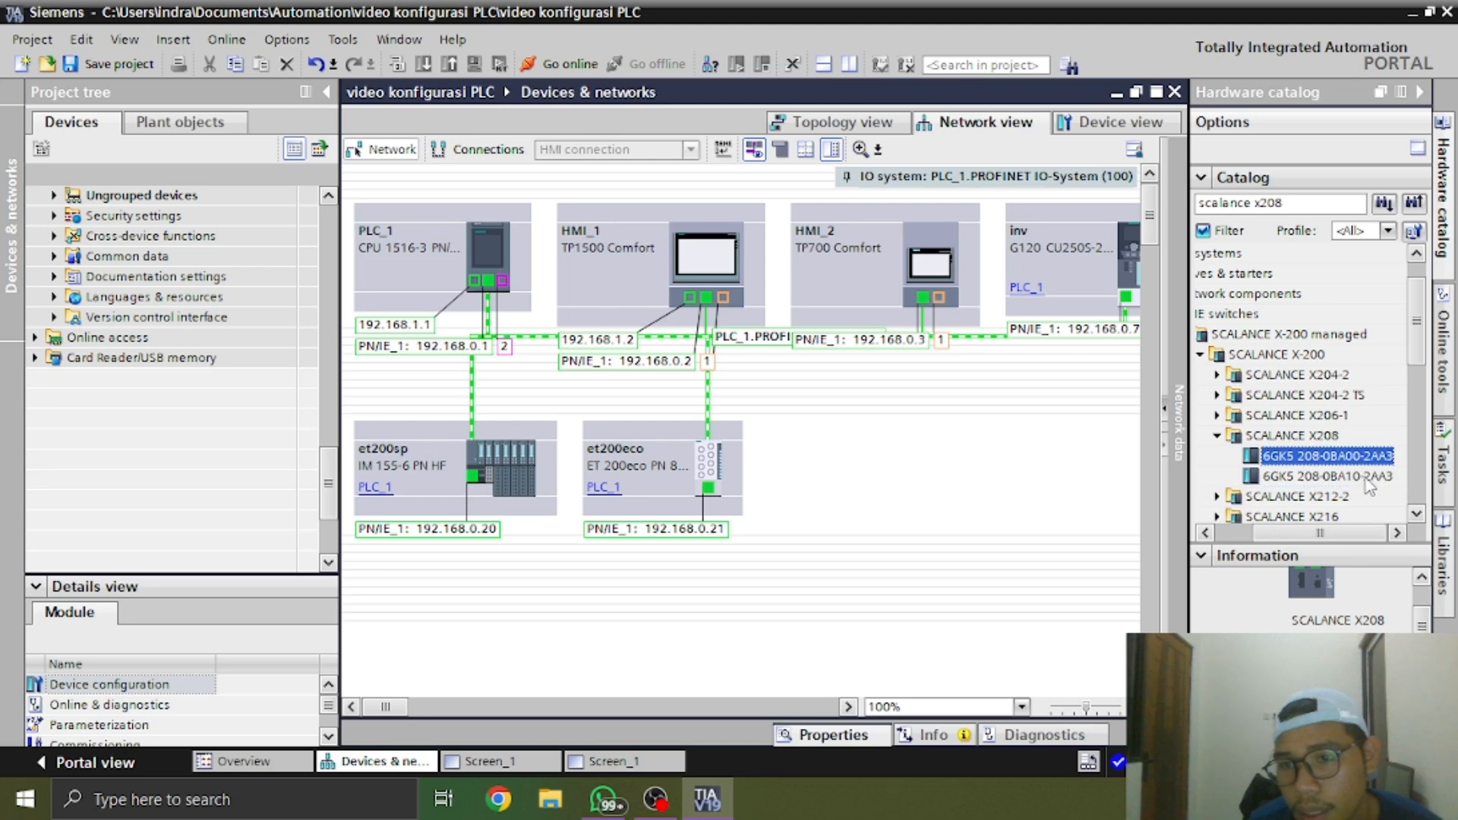
{"action": "left_click", "coordinate": [1376, 477]}
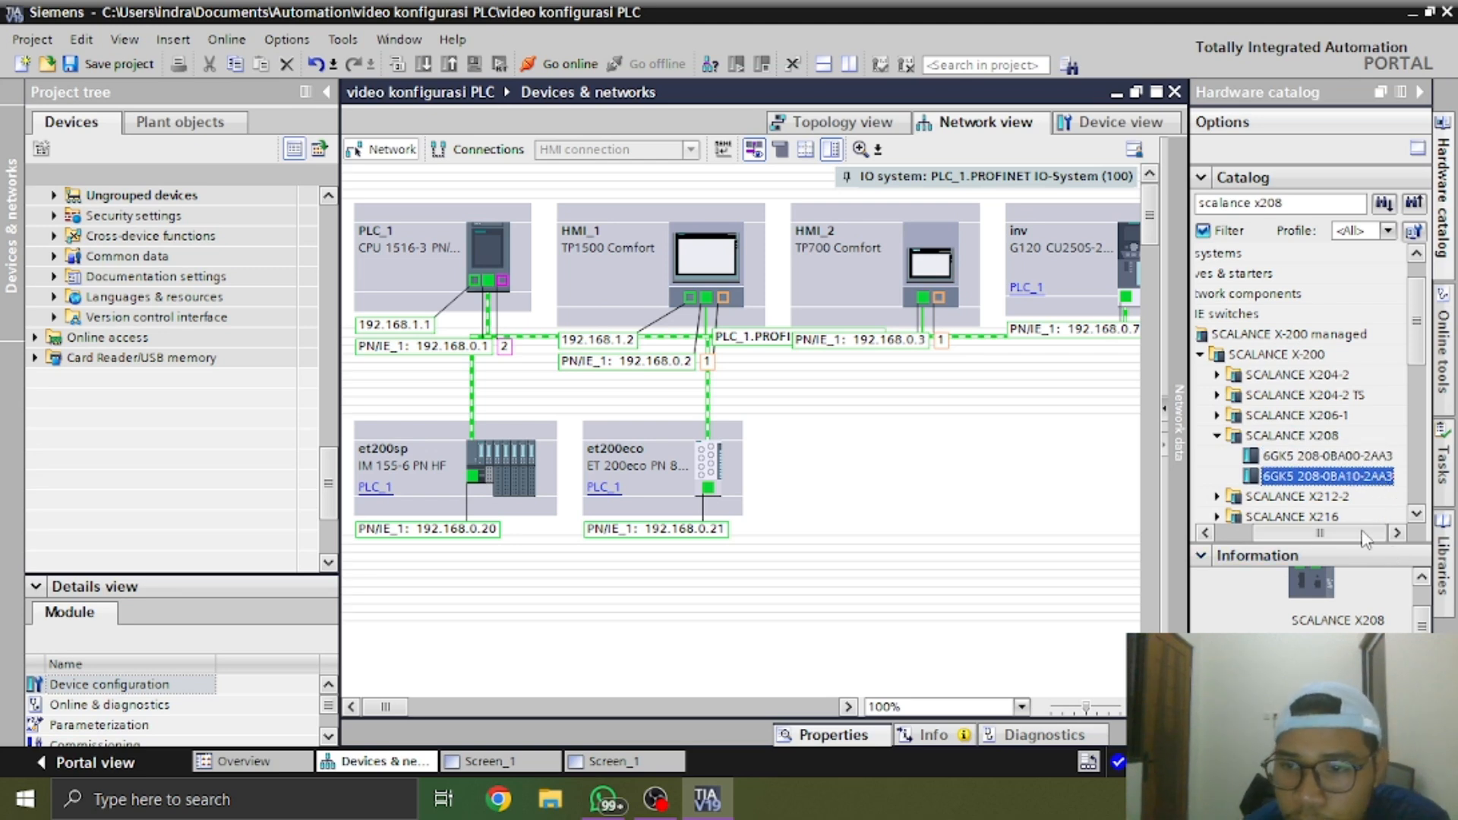
{"action": "left_click", "coordinate": [1362, 456]}
{"action": "left_click", "coordinate": [1364, 476]}
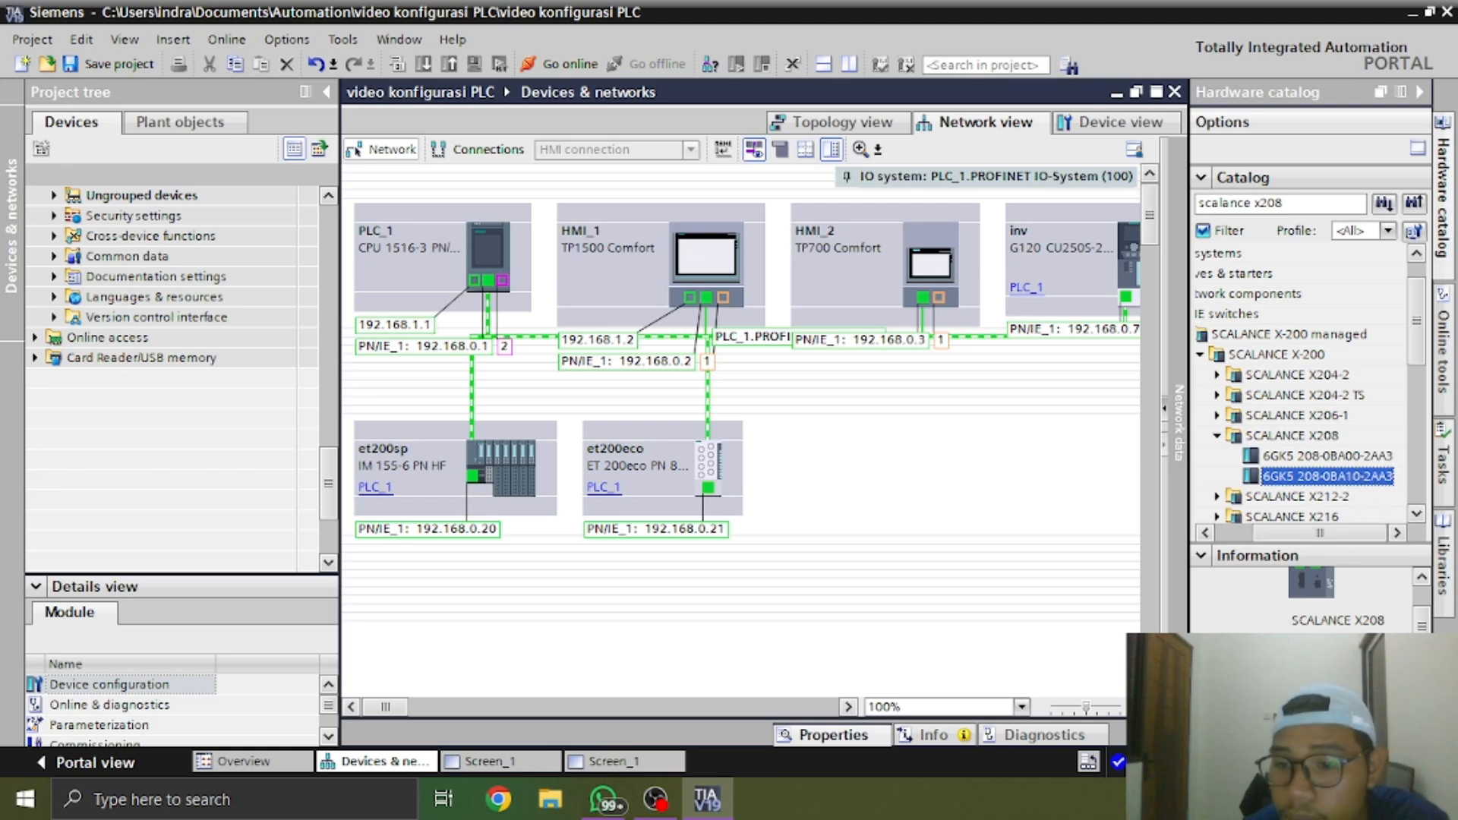
Add SCALANCE X208 switch 6GK5 208-0BA10-2AA3 beside et200eco in the network view and assign it to IO controller PLC_1
{"action": "double_click", "coordinate": [1328, 476]}
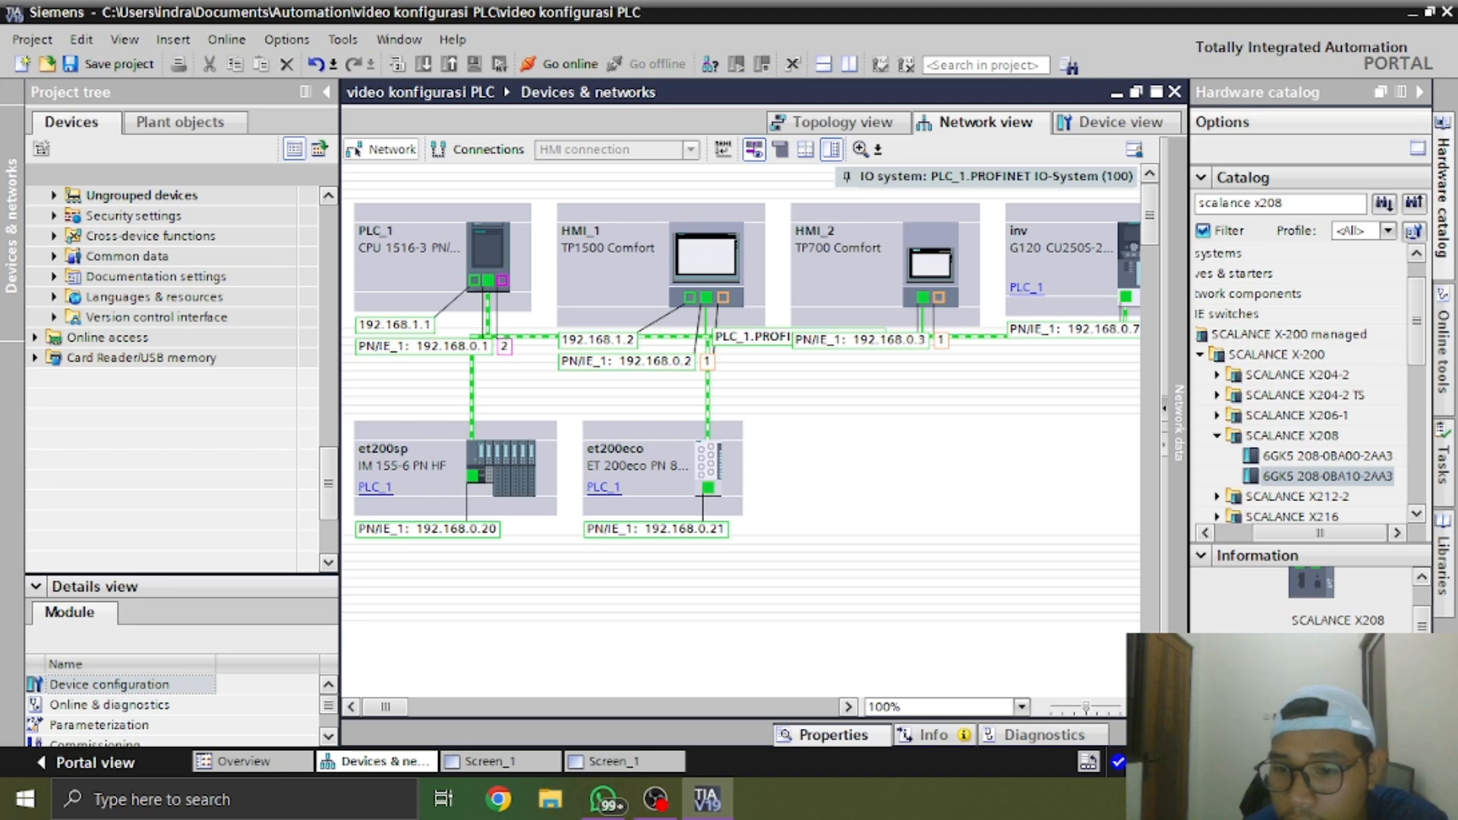
{"action": "left_click_drag", "start_coordinate": [1352, 478], "coordinate": [882, 495]}
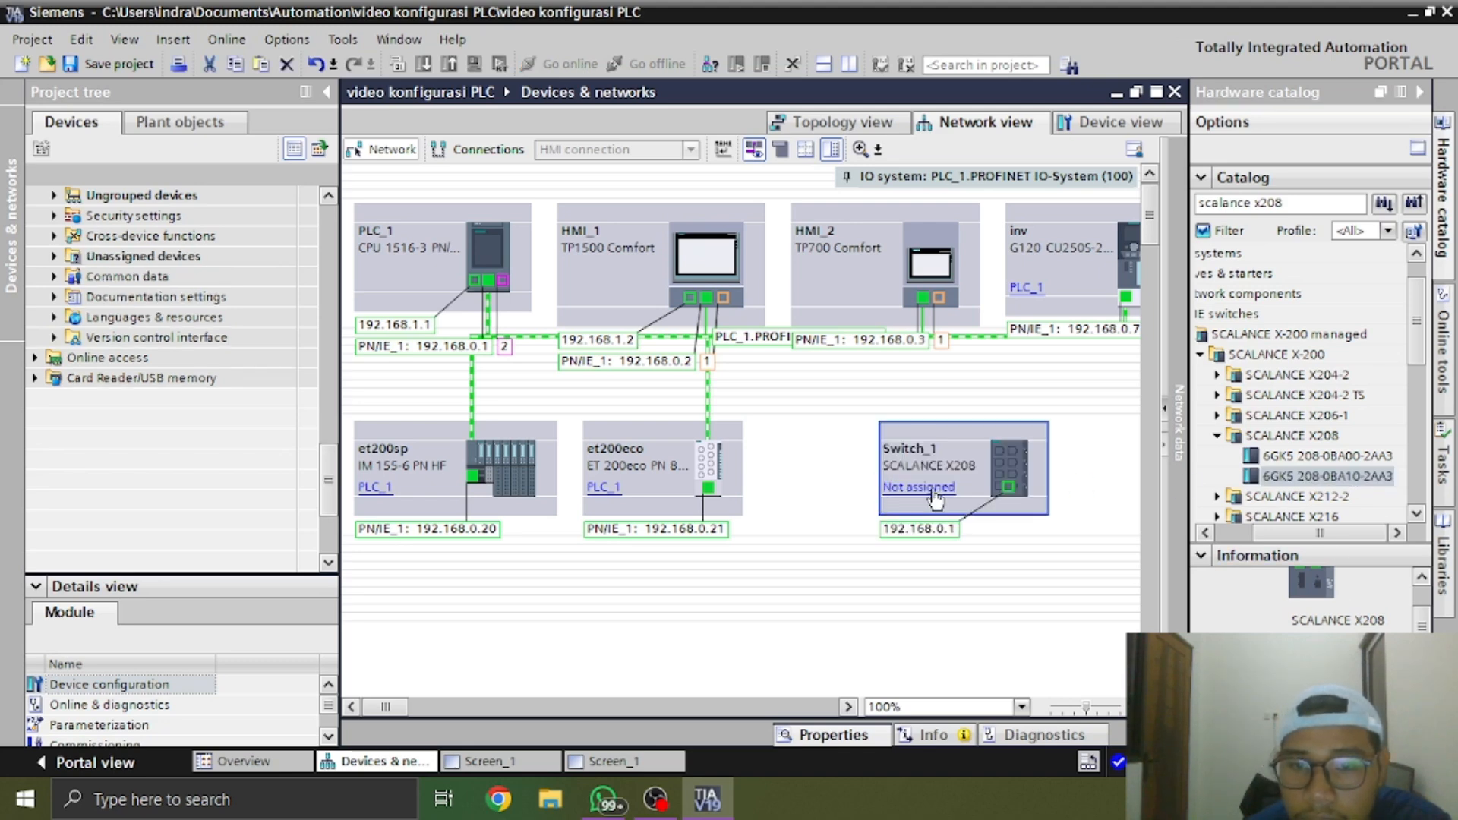
{"action": "left_click", "coordinate": [953, 510]}
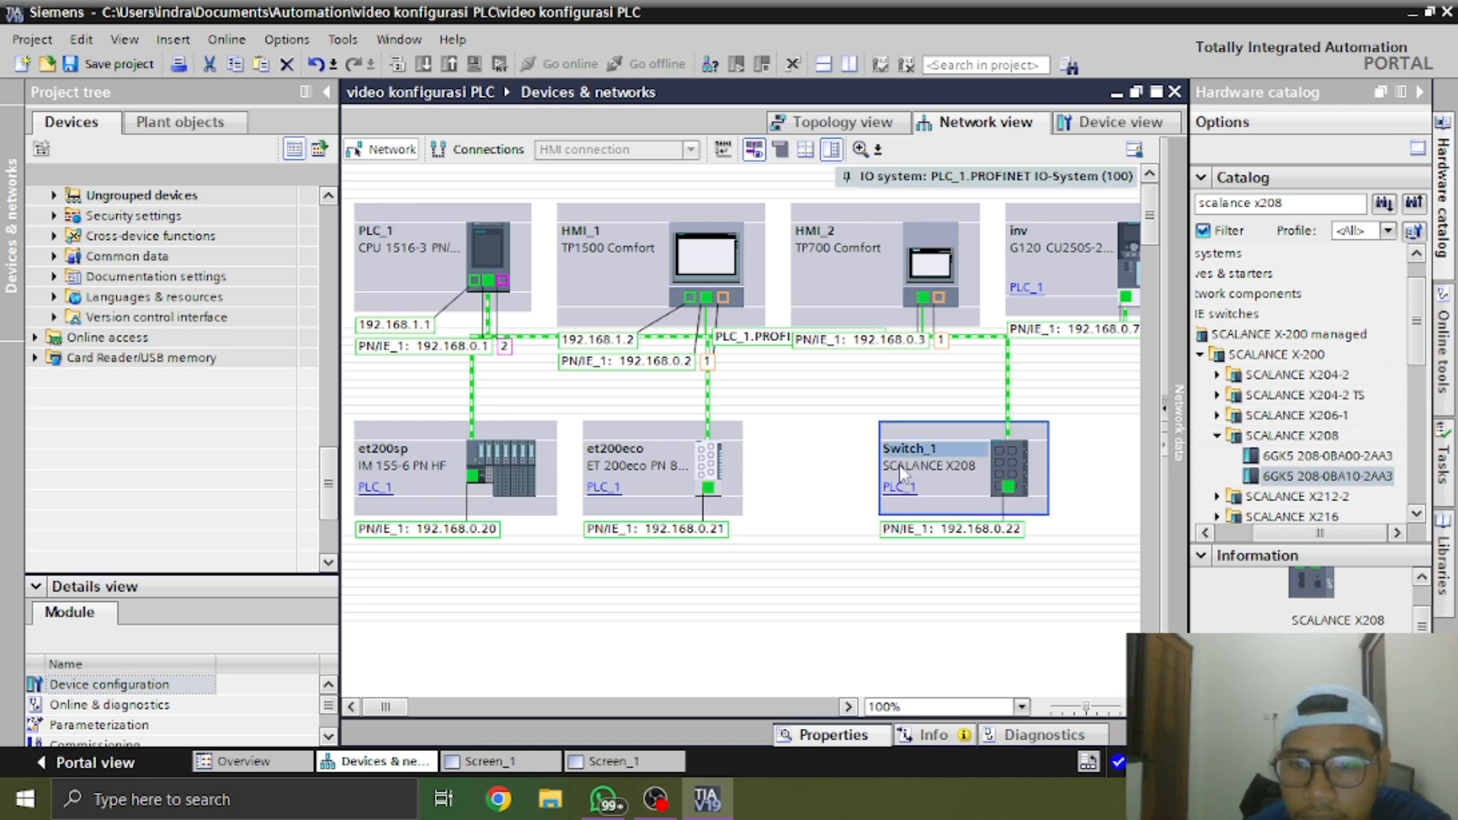
{"action": "left_click_drag", "start_coordinate": [999, 463], "coordinate": [889, 465]}
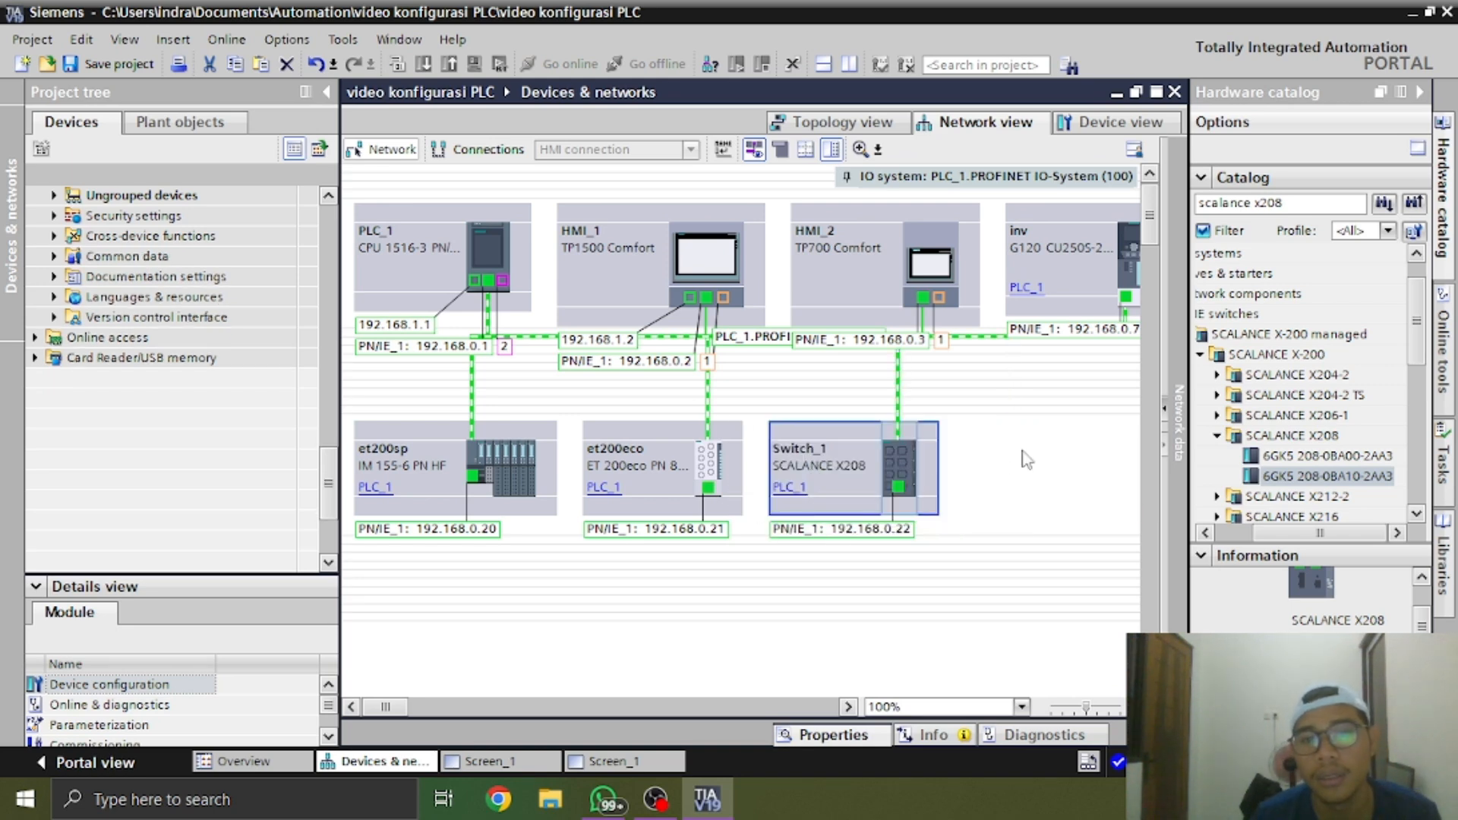
Rename the SCALANCE X208 device as switch
{"action": "left_click", "coordinate": [844, 465]}
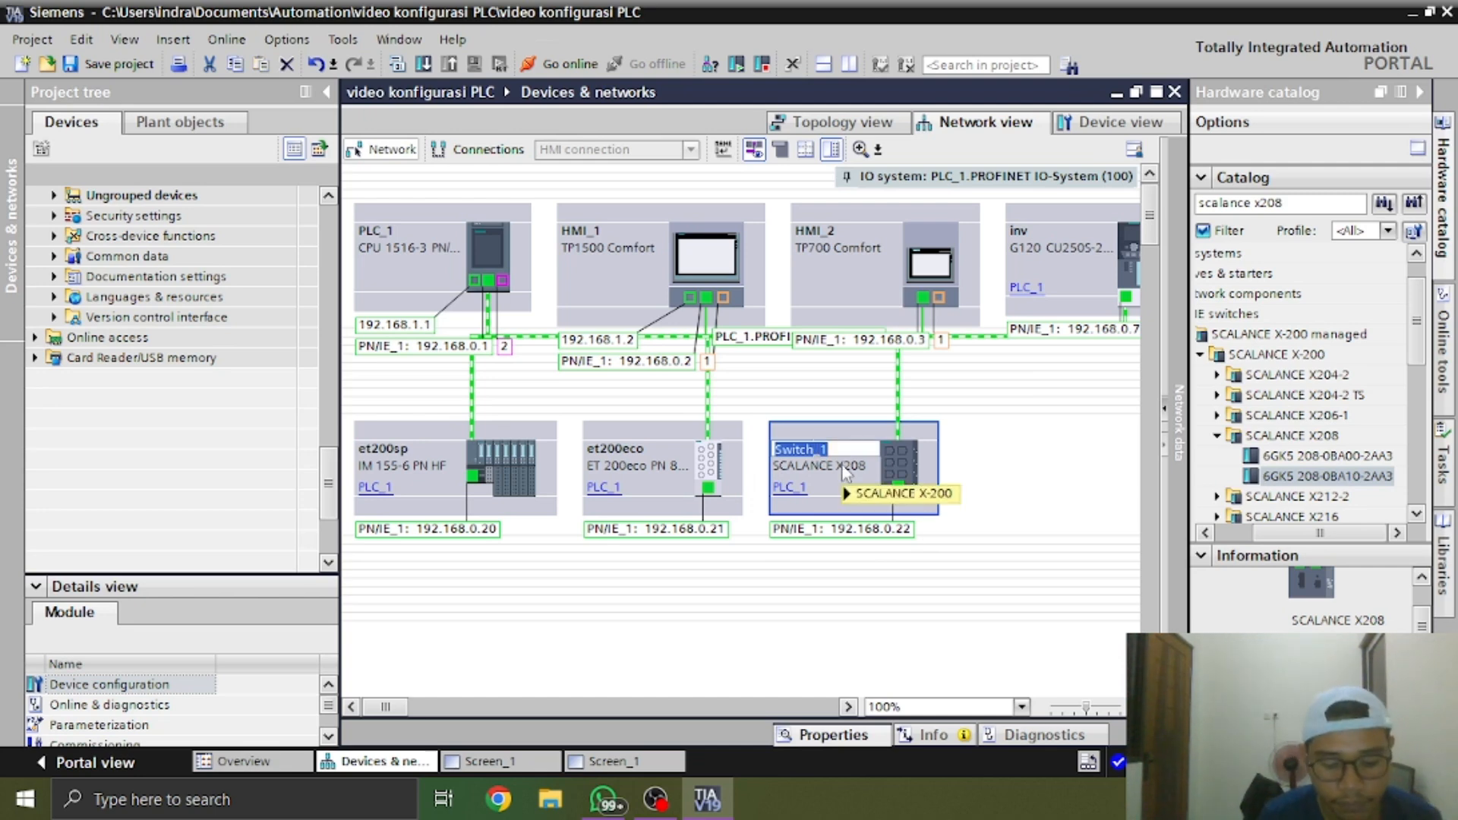
{"action": "type", "text": "swi"}
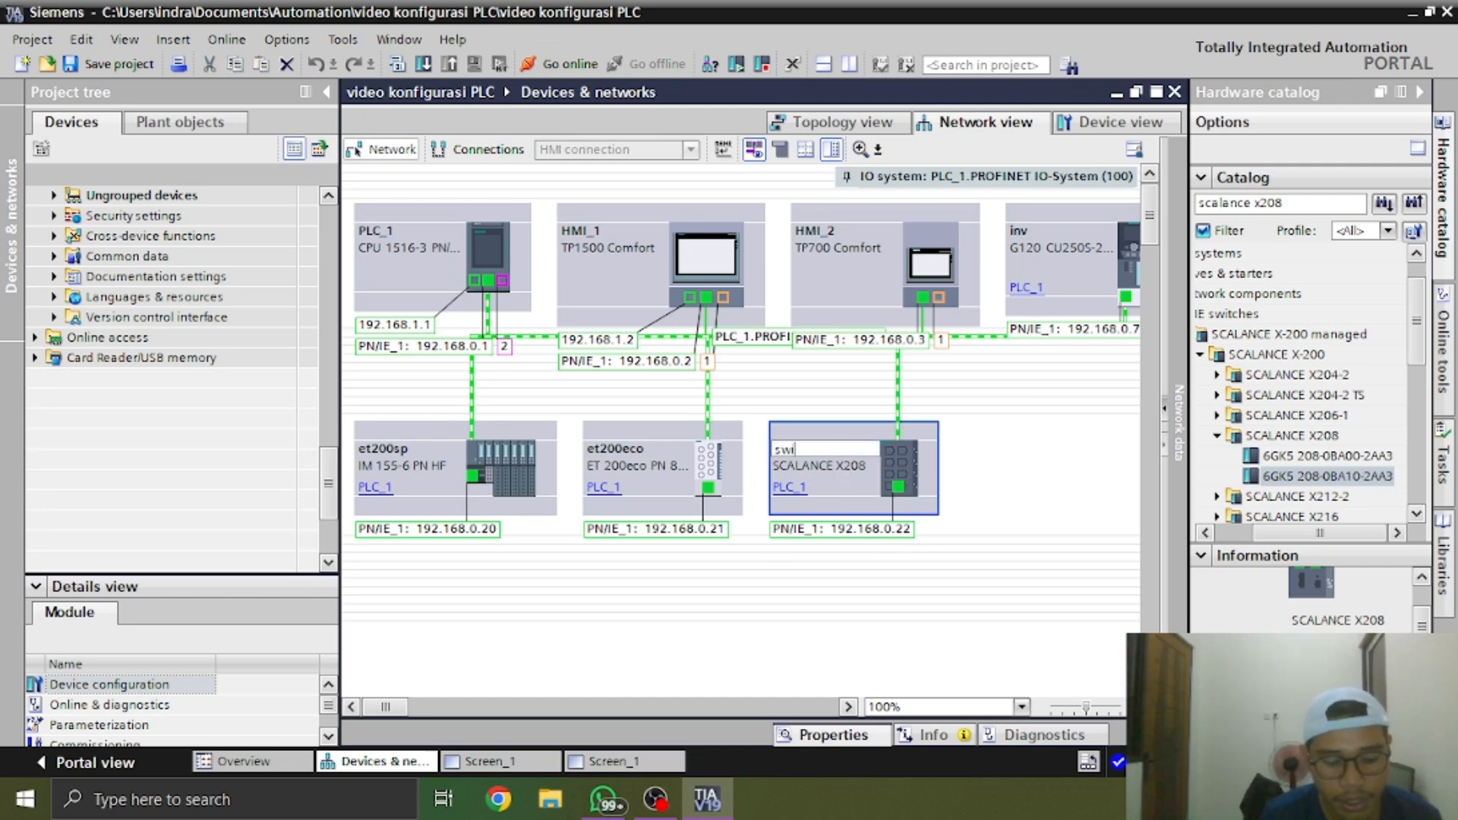
{"action": "type", "text": "tch"}
{"action": "key", "text": "Return"}
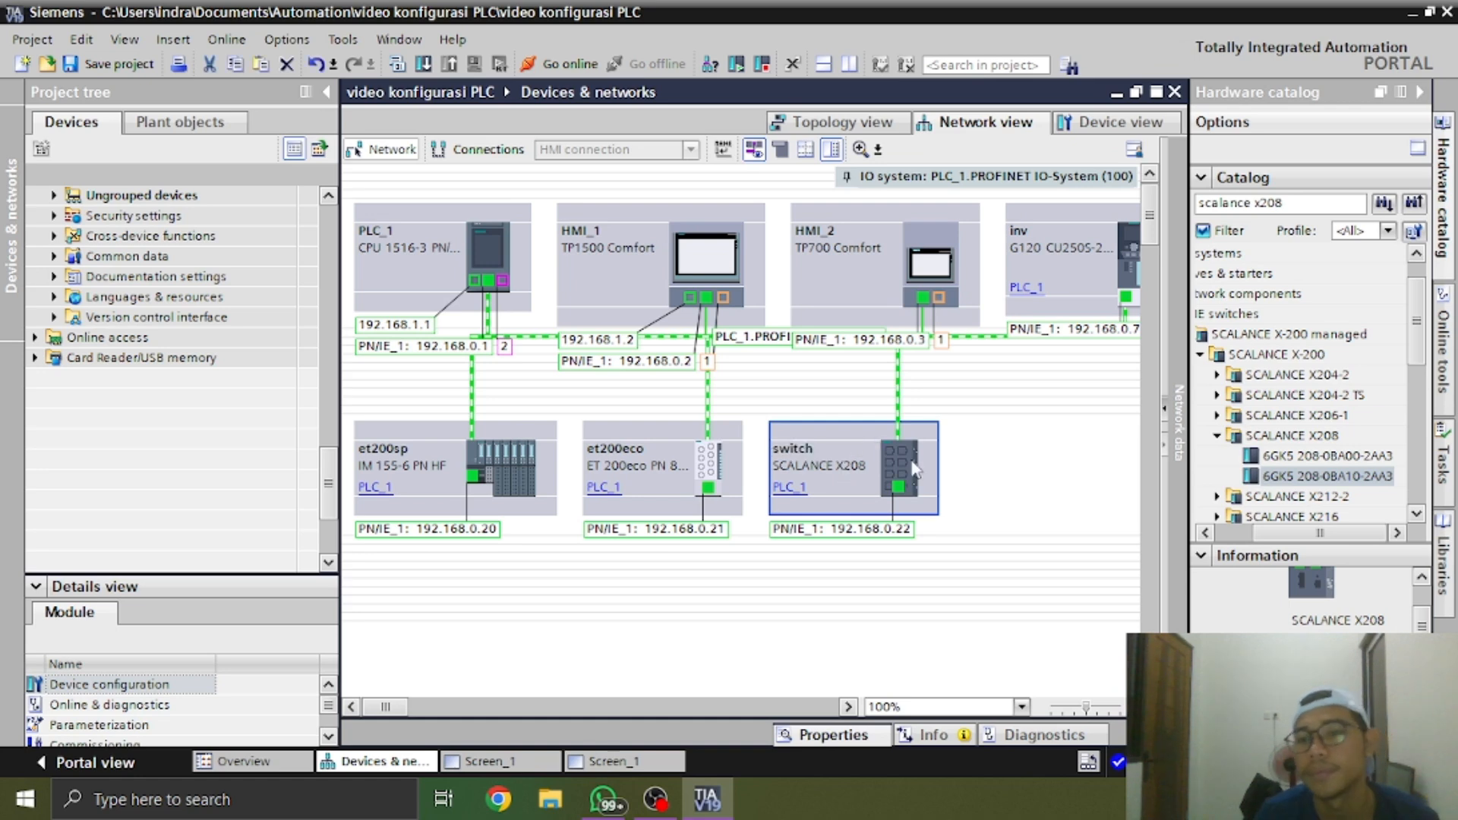
Collapse the catalog's SCALANCE X-200 managed branch, search the catalog for "act" and view the found device's information
{"action": "left_click", "coordinate": [1217, 436]}
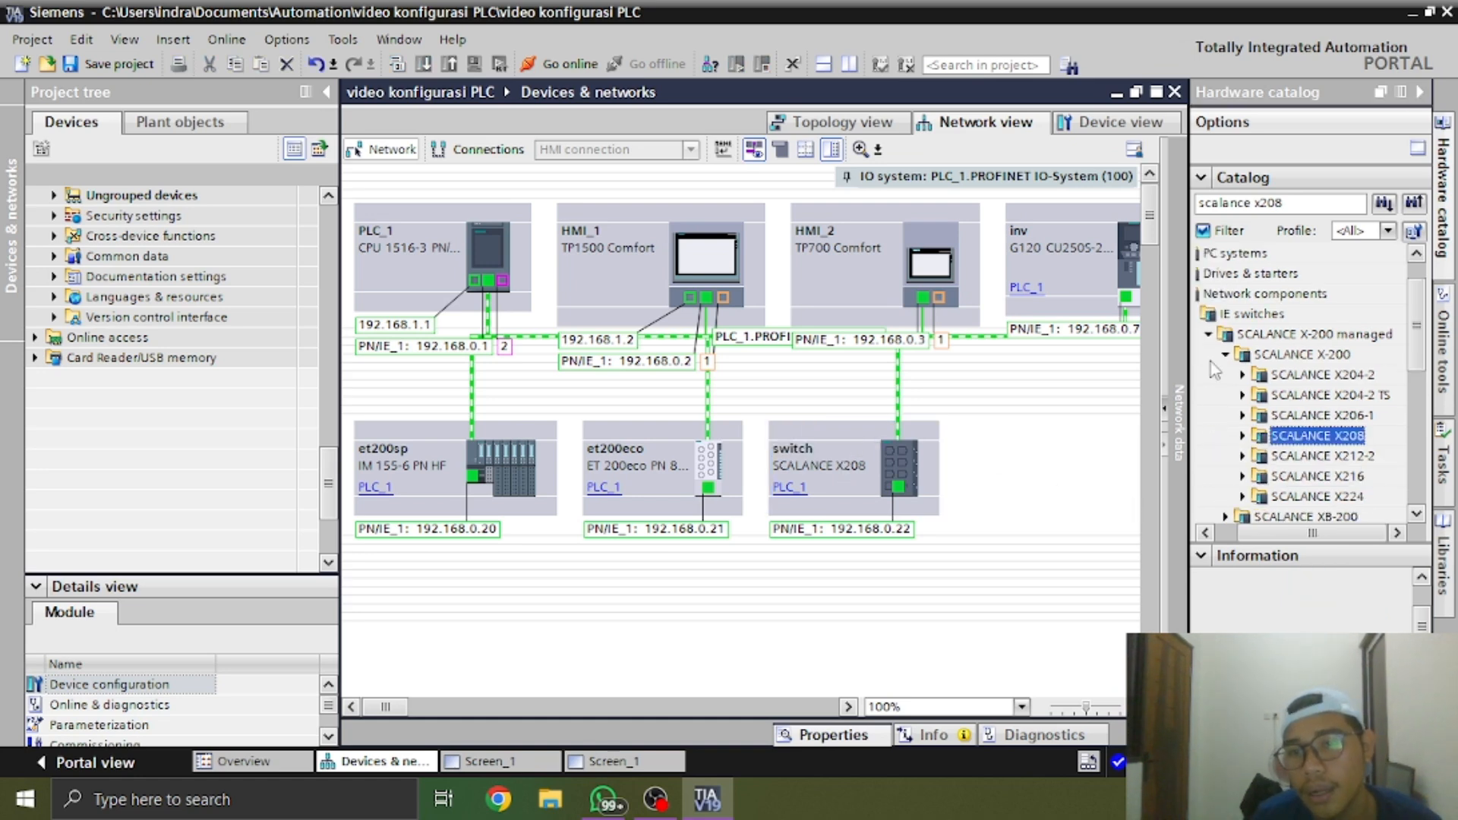
{"action": "left_click", "coordinate": [1210, 355]}
{"action": "left_click", "coordinate": [1208, 334]}
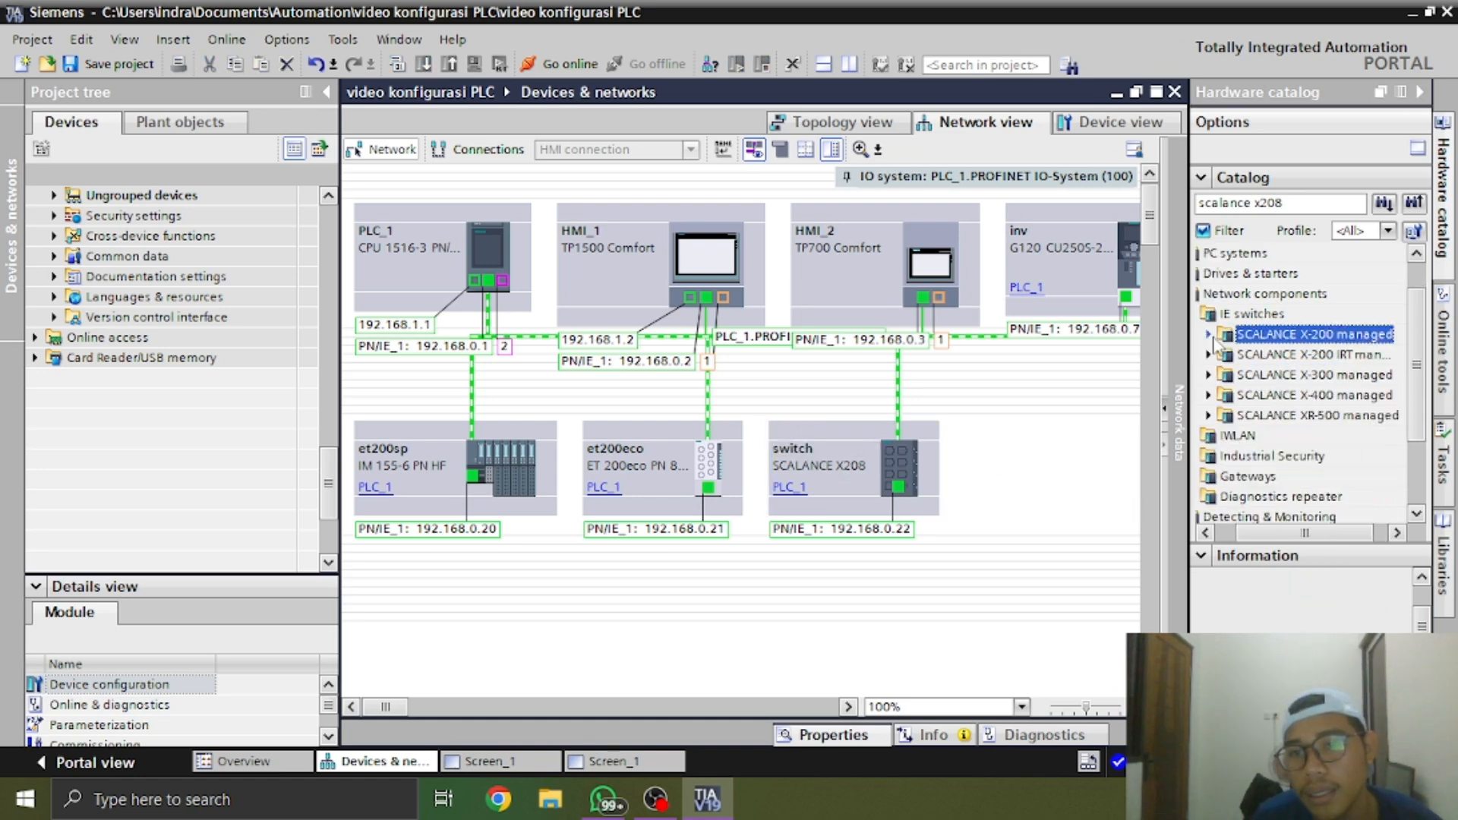
{"action": "left_click", "coordinate": [1295, 203]}
{"action": "type", "text": "act"}
{"action": "key", "text": "Return"}
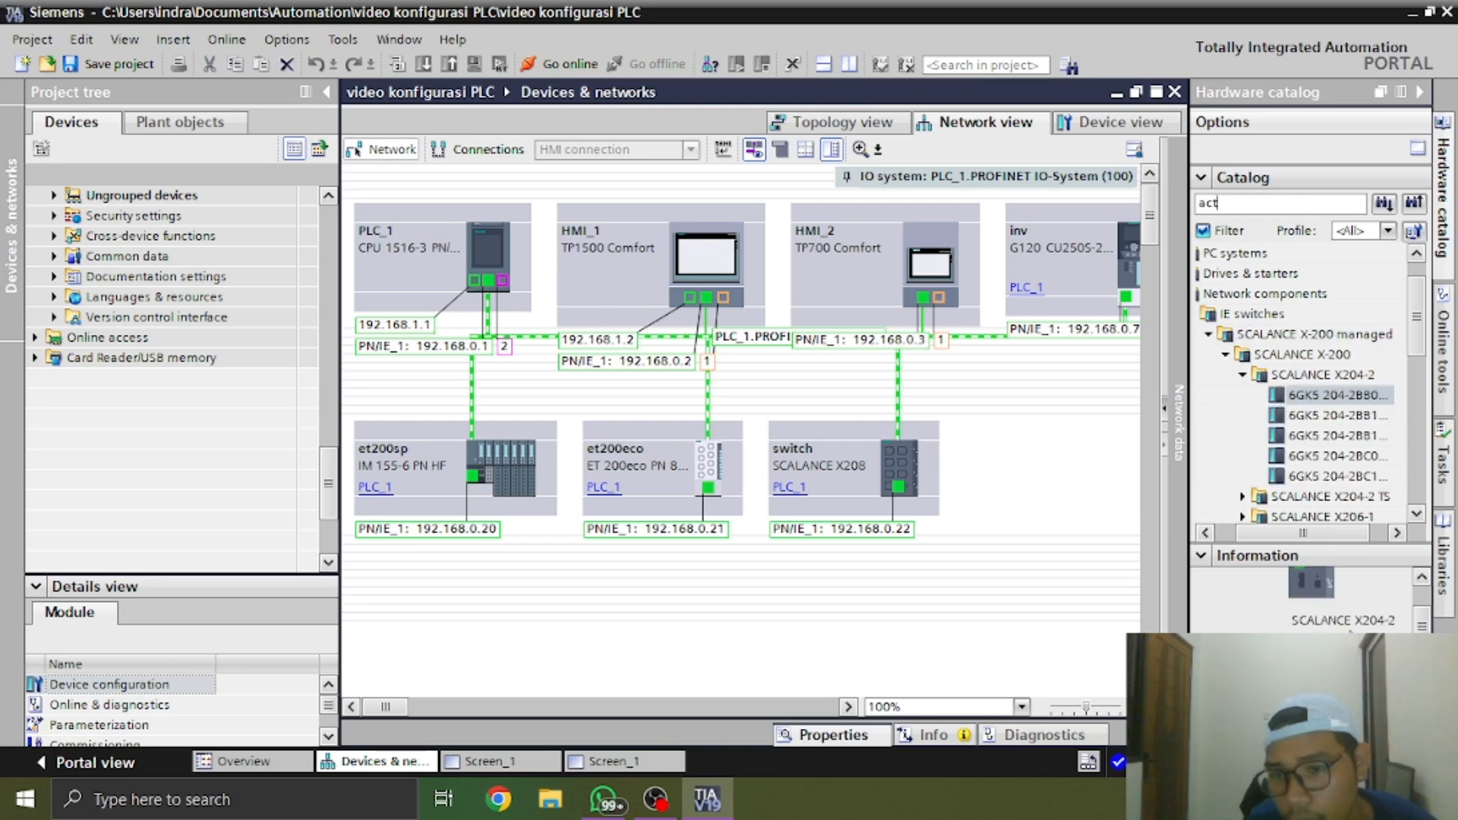
{"action": "left_click_drag", "start_coordinate": [1420, 621], "coordinate": [1418, 592]}
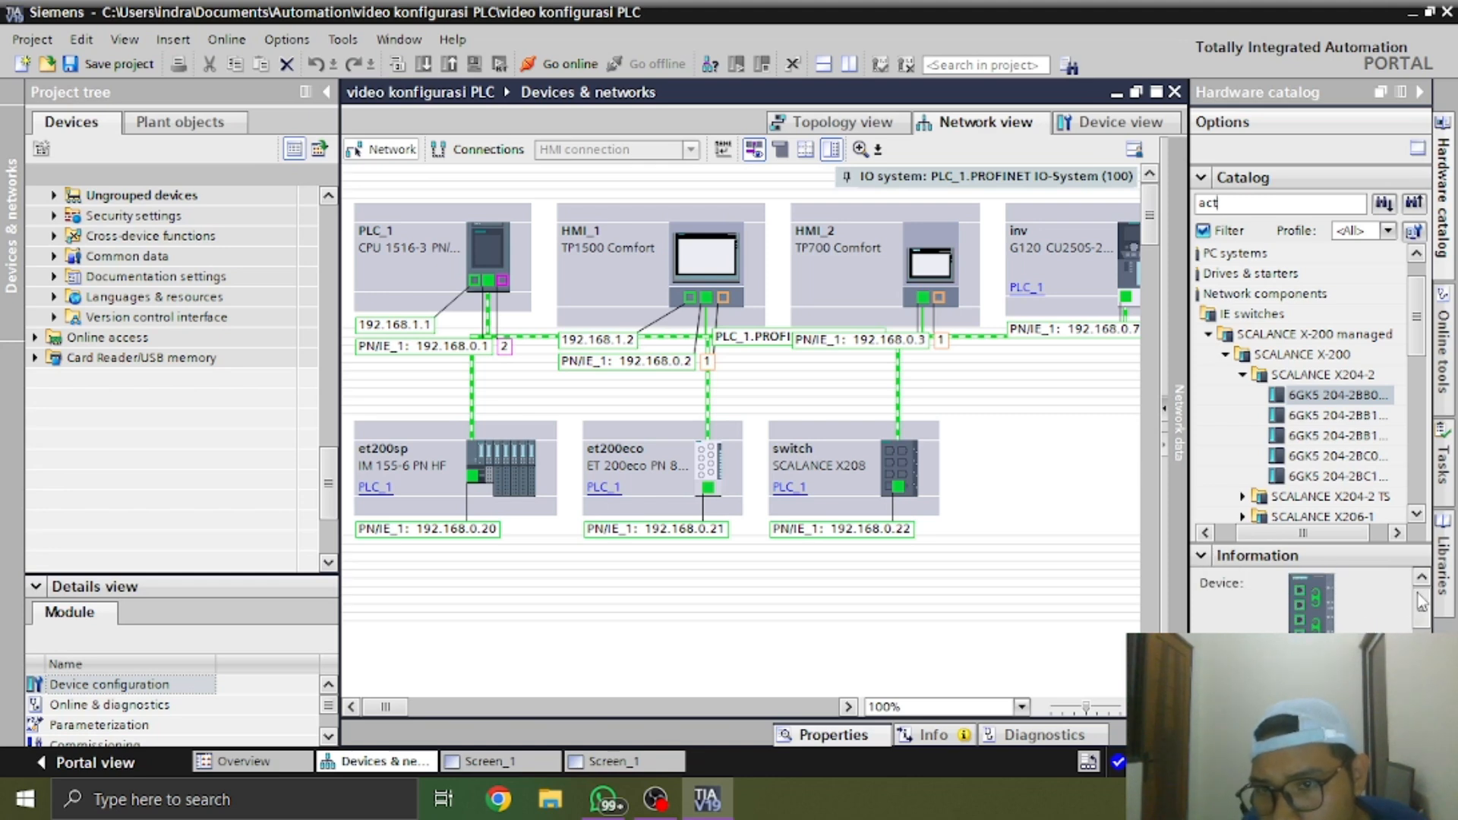
Search the hardware catalog for "act 354" and dismiss the search message
{"action": "double_click", "coordinate": [1312, 204]}
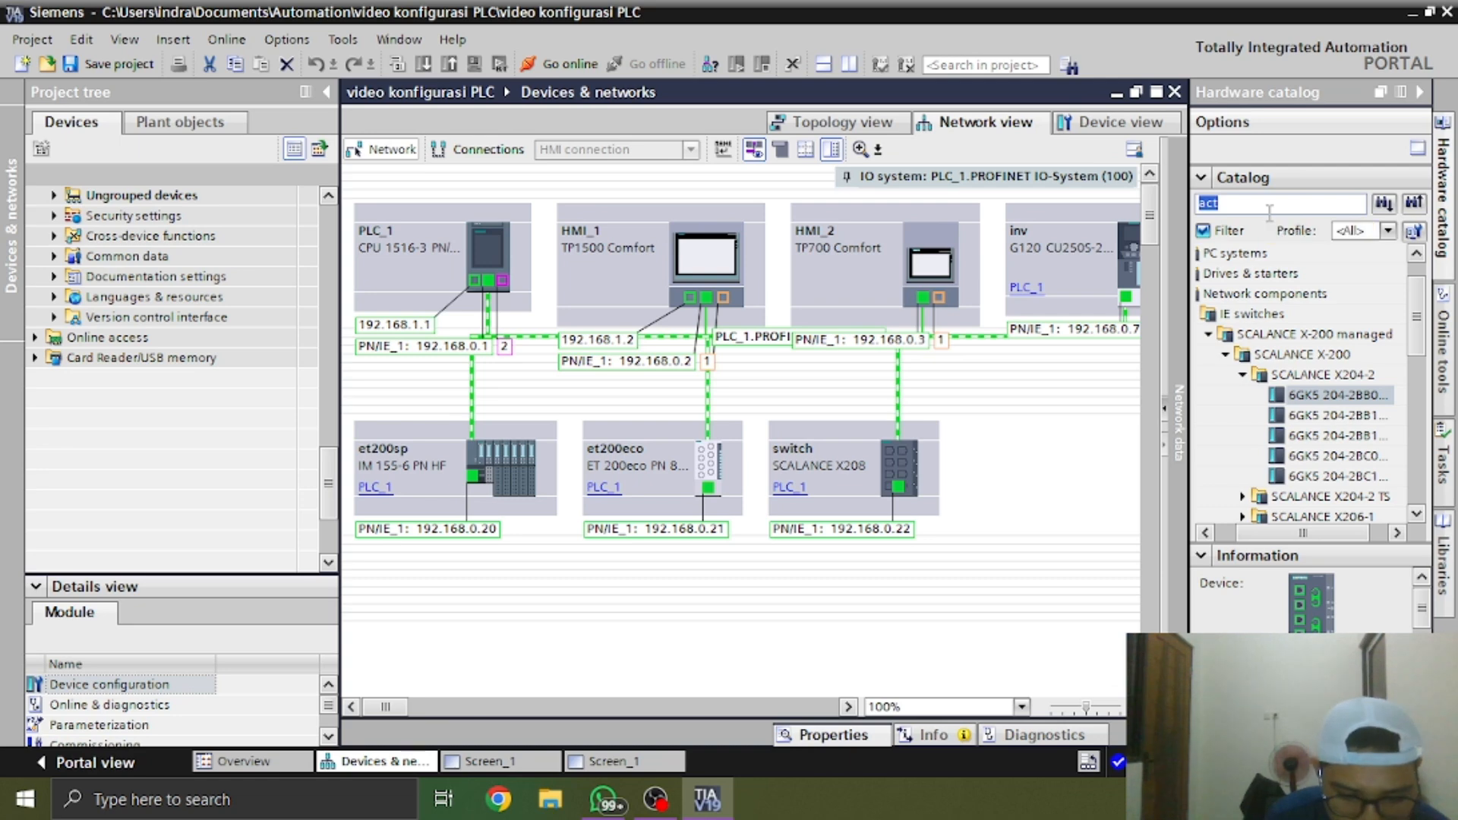
{"action": "type", "text": "a"}
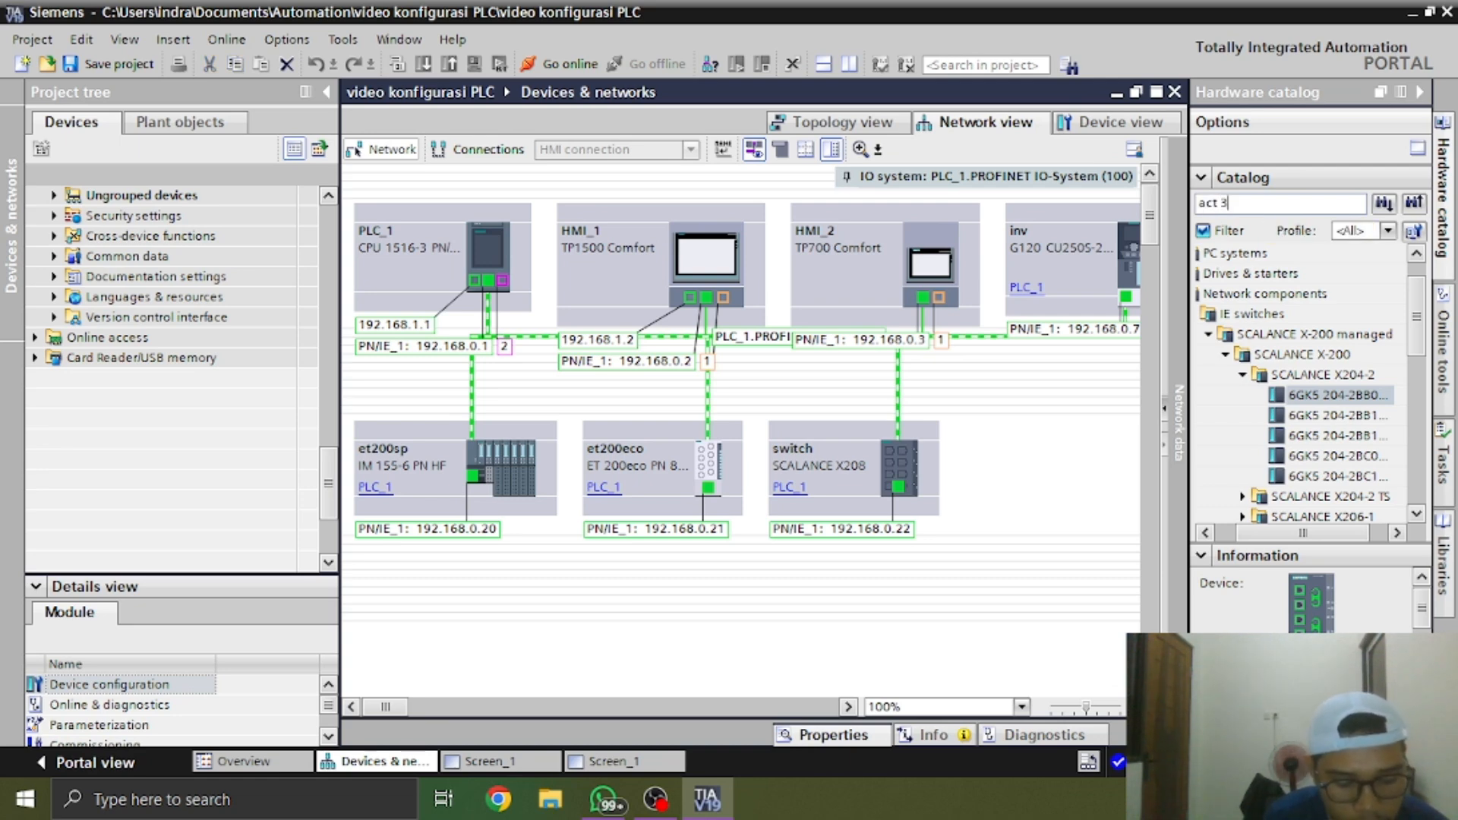
{"action": "key", "text": "Return"}
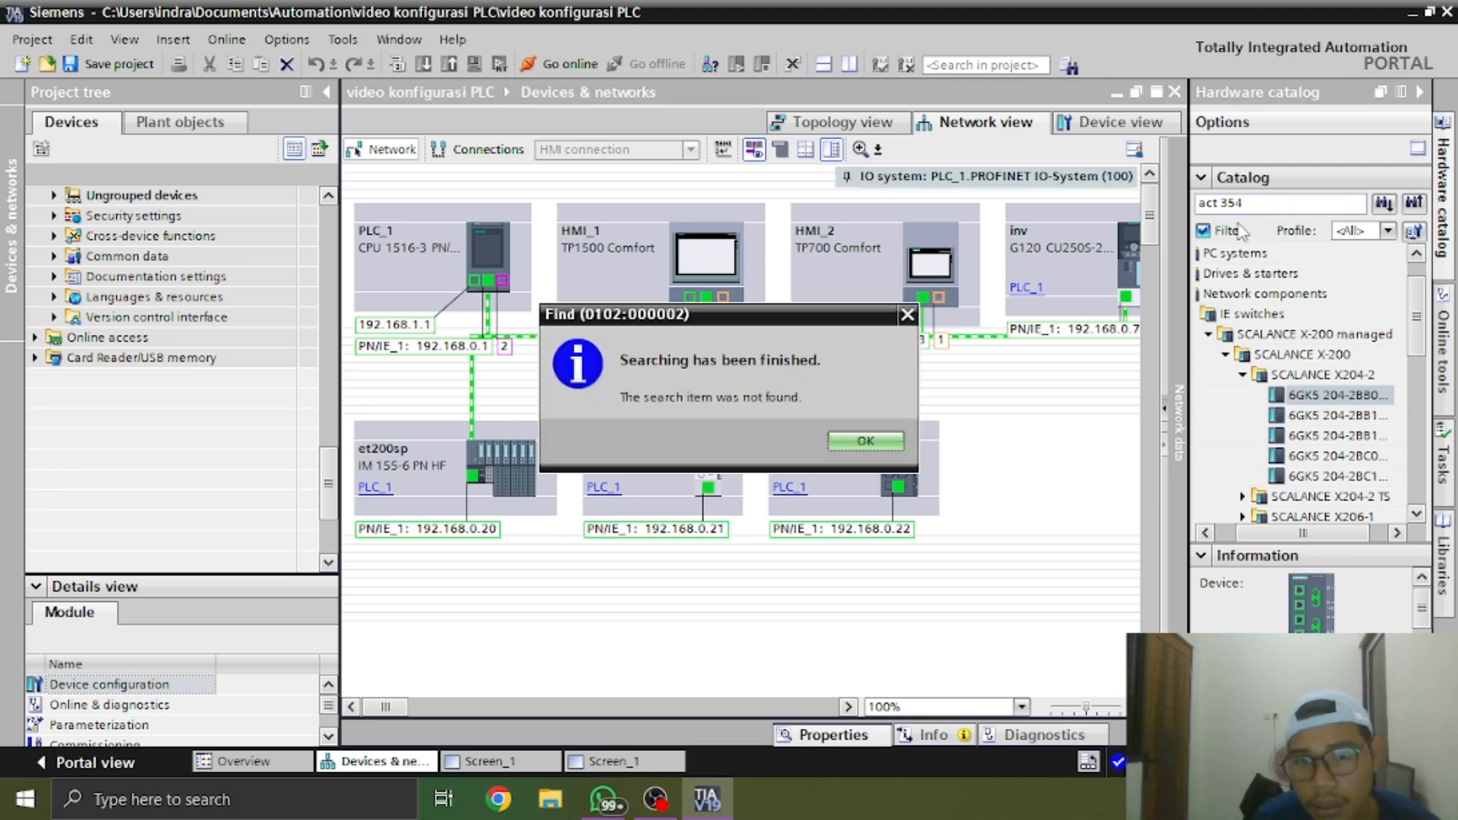
{"action": "left_click", "coordinate": [872, 436]}
Replace the catalog search term with "35u" and run the search
{"action": "left_click_drag", "start_coordinate": [1283, 210], "coordinate": [1108, 206]}
{"action": "type", "text": "354"}
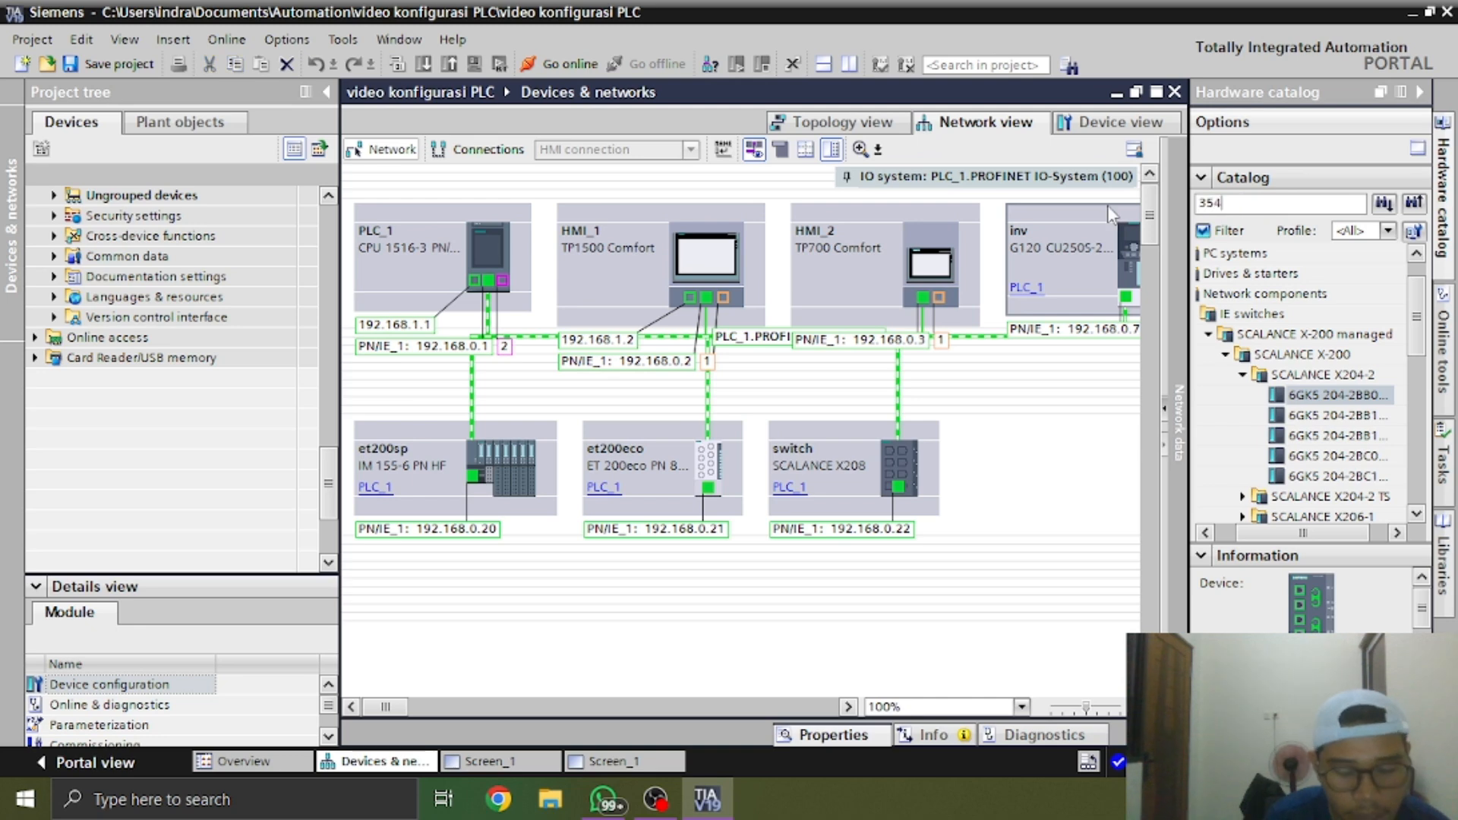
{"action": "type", "text": "u"}
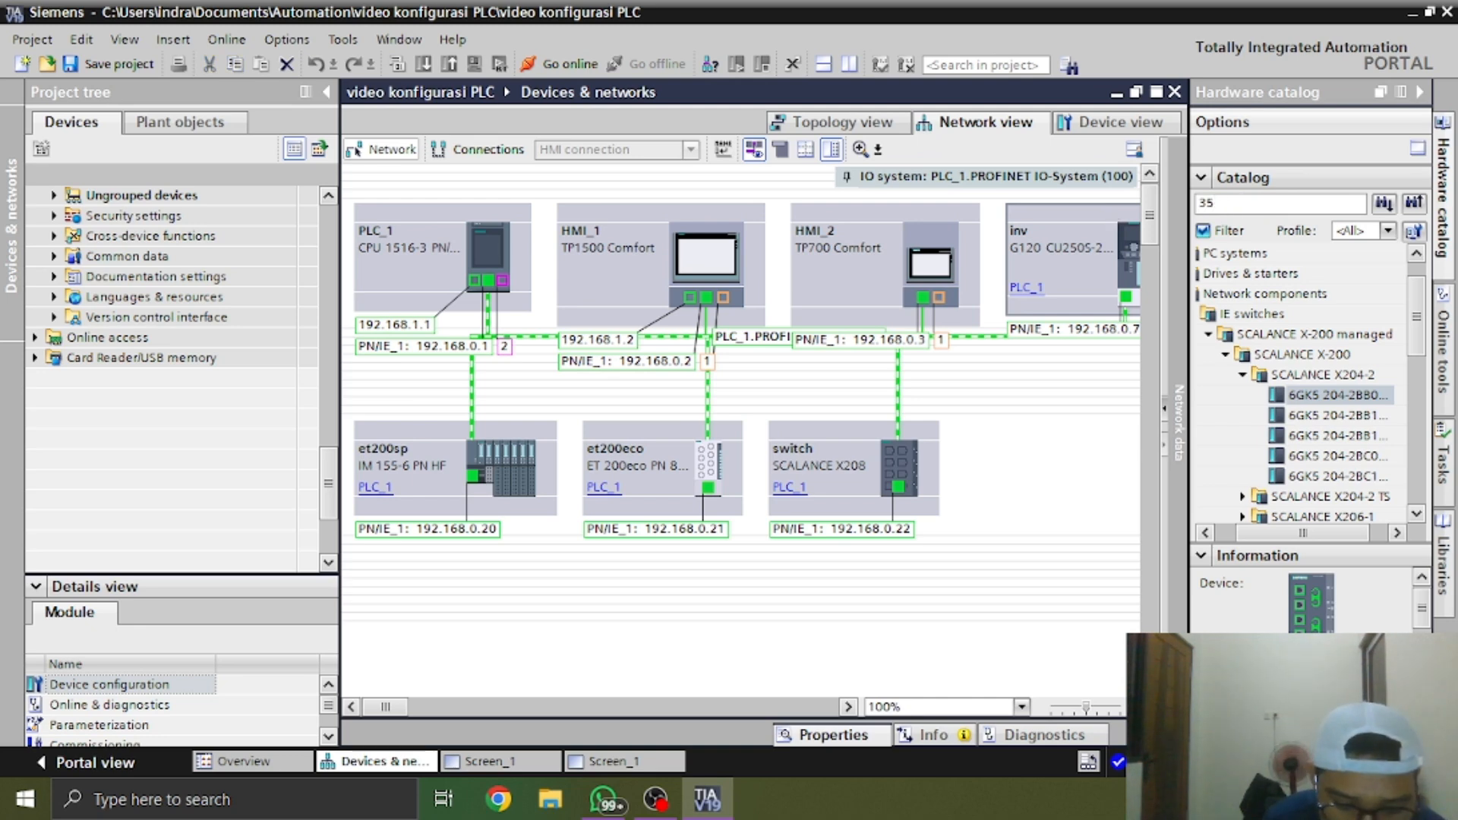
{"action": "type", "text": "u"}
{"action": "key", "text": "Return"}
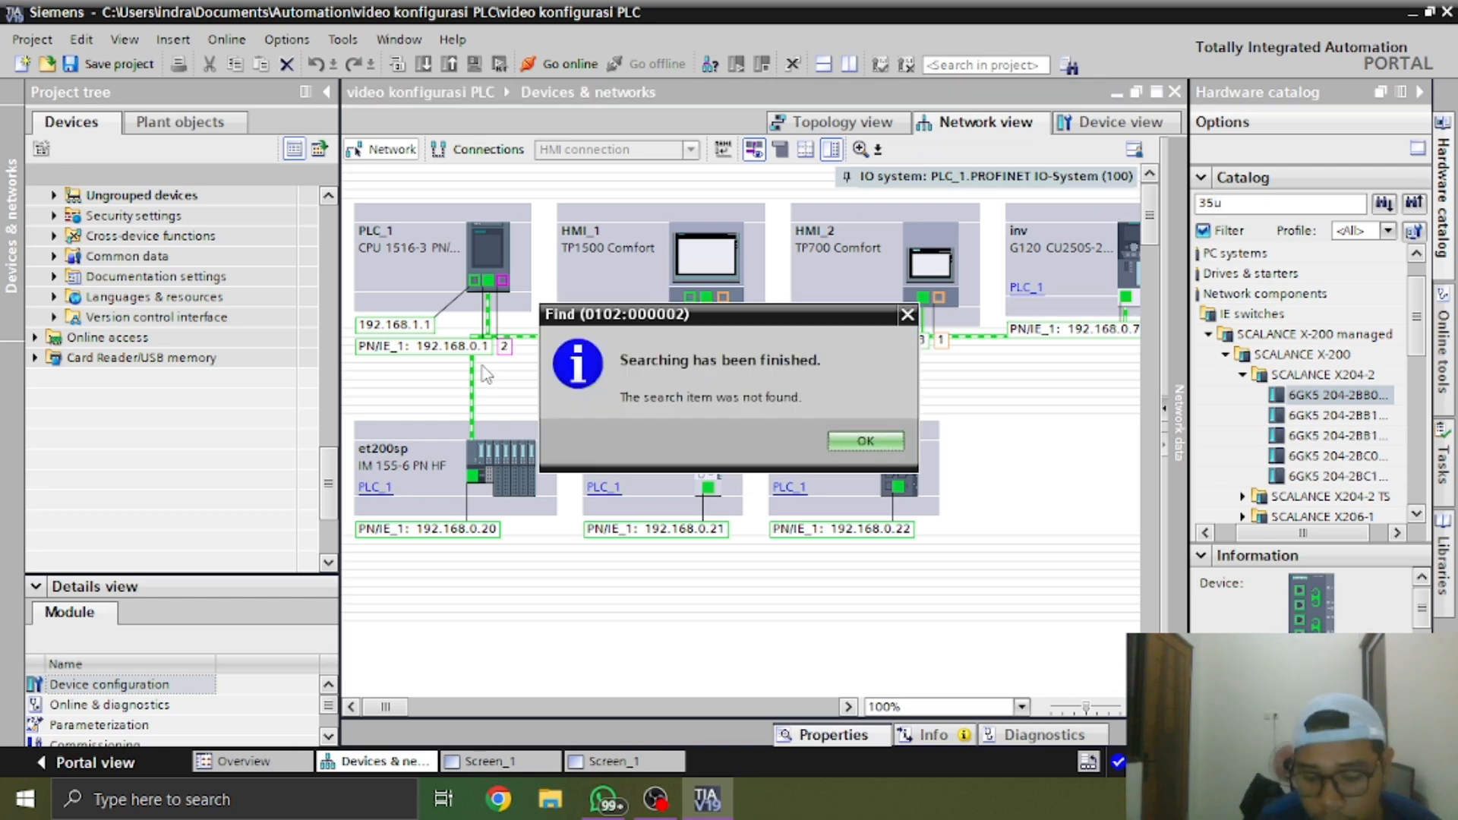
{"action": "left_click", "coordinate": [866, 441]}
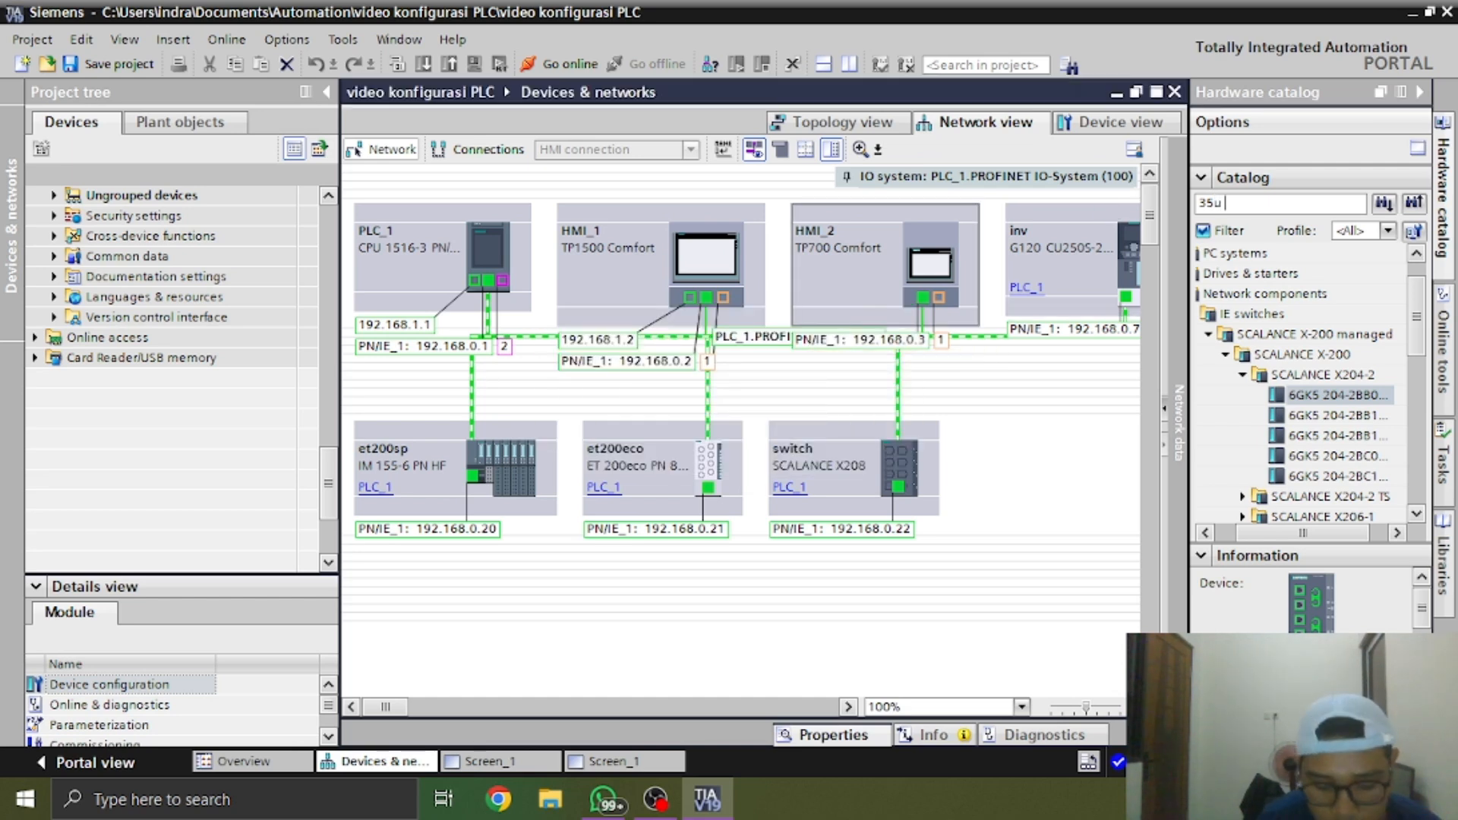
Search the hardware catalog for "35u 1400" and again without the space as "35u1400"
{"action": "type", "text": "1400"}
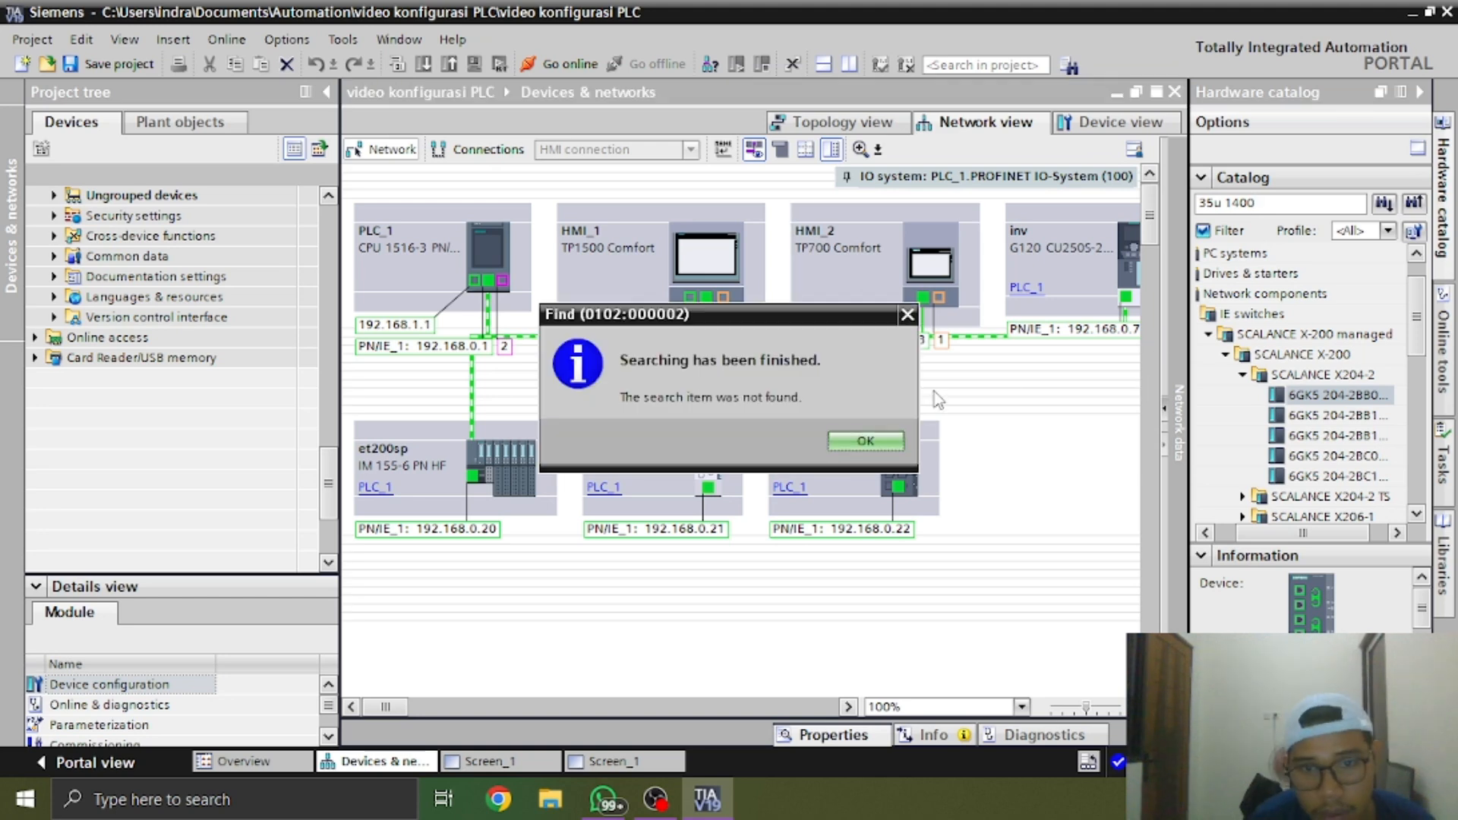
{"action": "key", "text": "Return"}
{"action": "left_click", "coordinate": [1226, 202]}
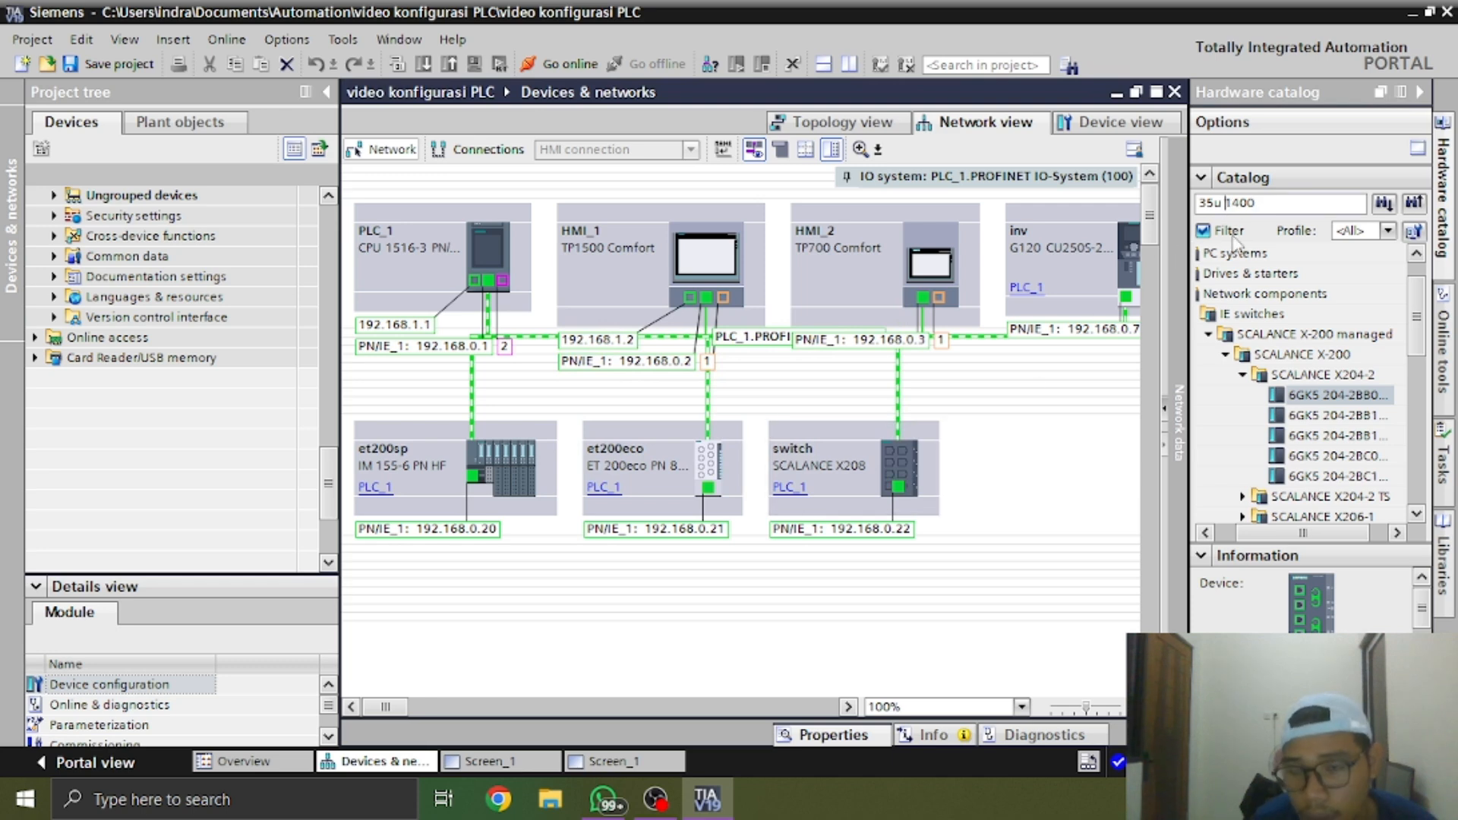
{"action": "key", "text": "BackSpace"}
{"action": "key", "text": "Return"}
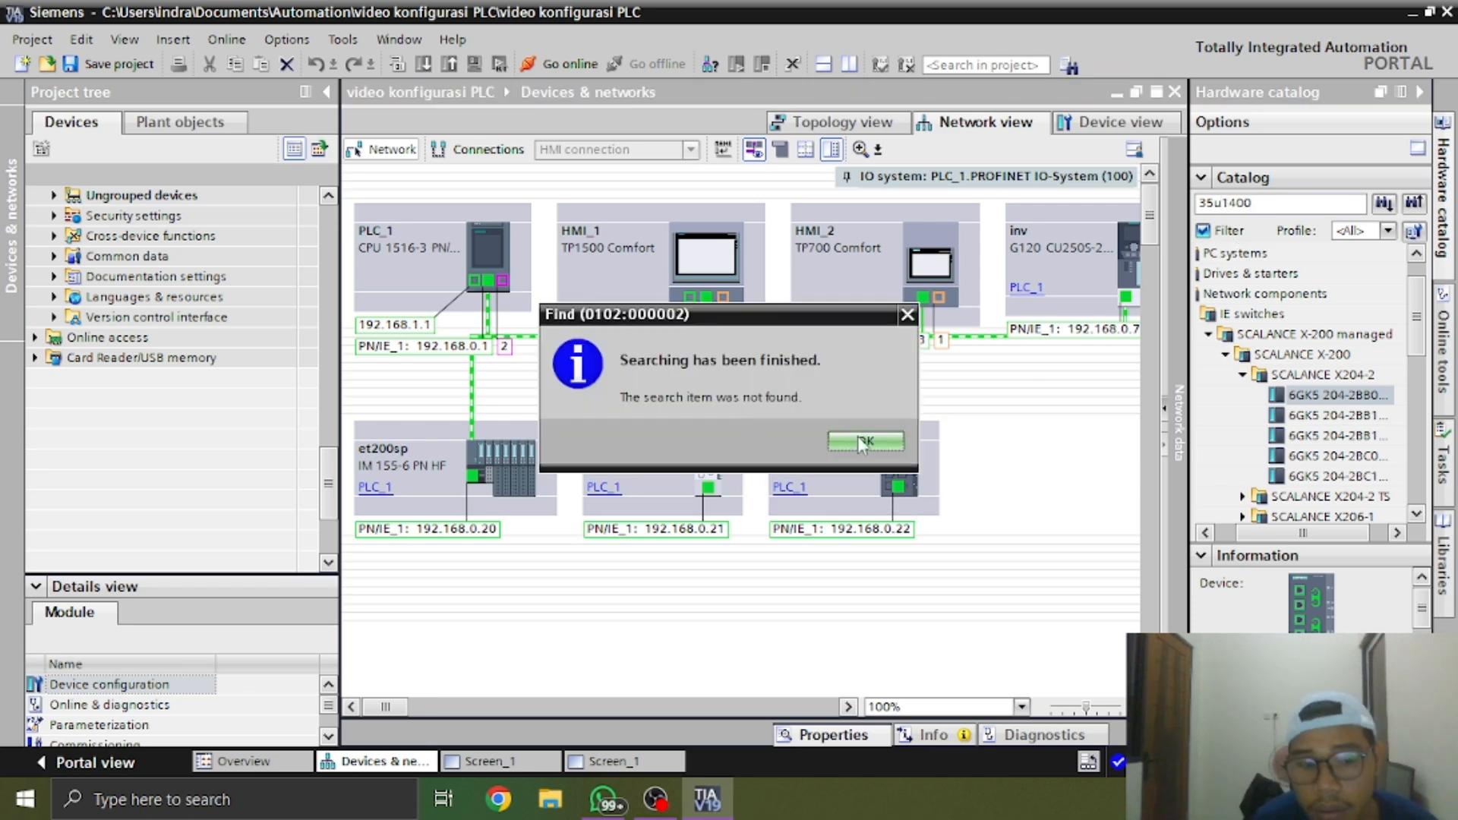
{"action": "left_click", "coordinate": [864, 442]}
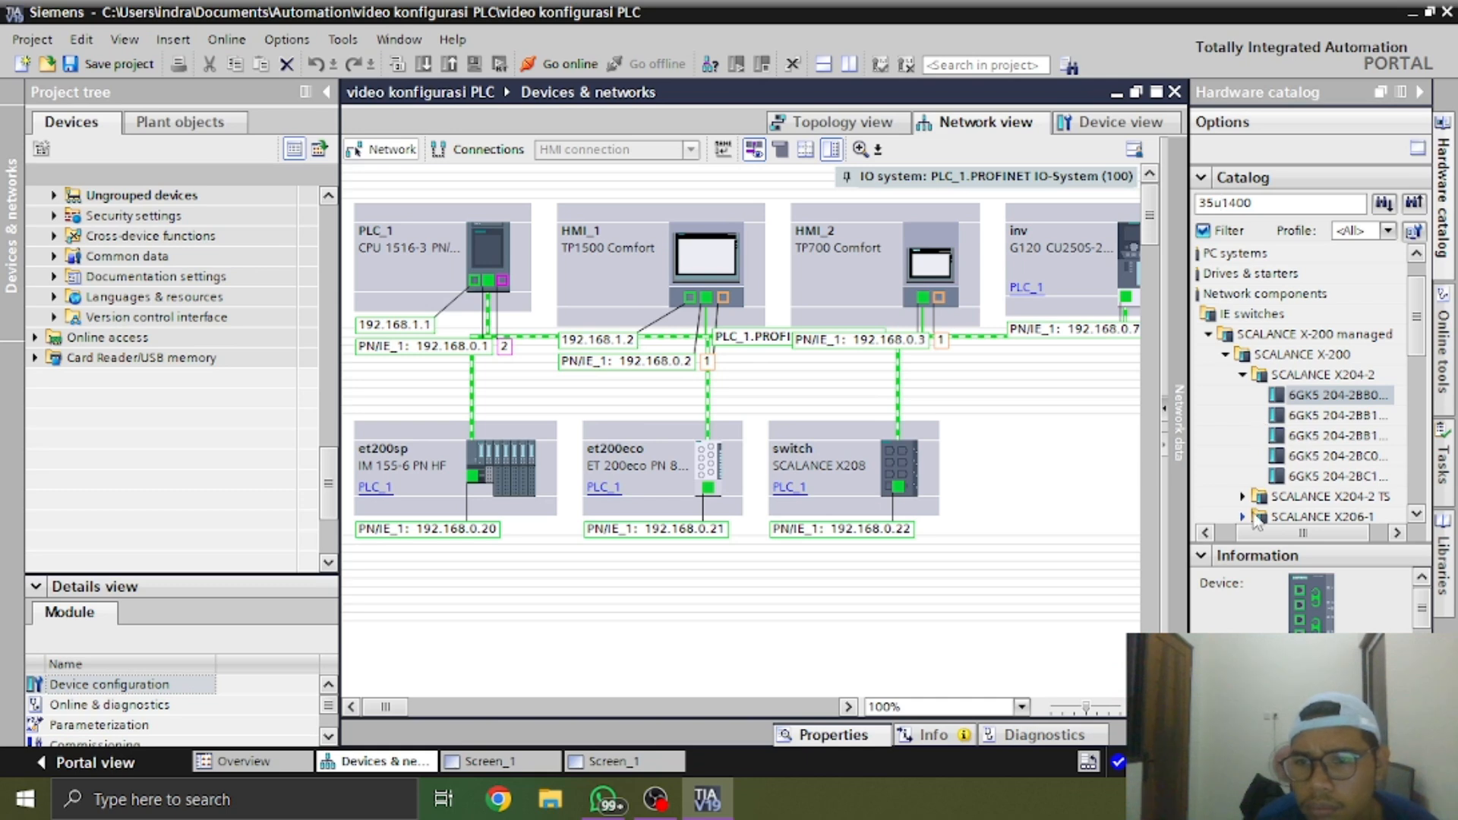
Search the hardware catalog for "2hl" and dismiss the search message
{"action": "left_click_drag", "start_coordinate": [1257, 530], "coordinate": [1227, 540]}
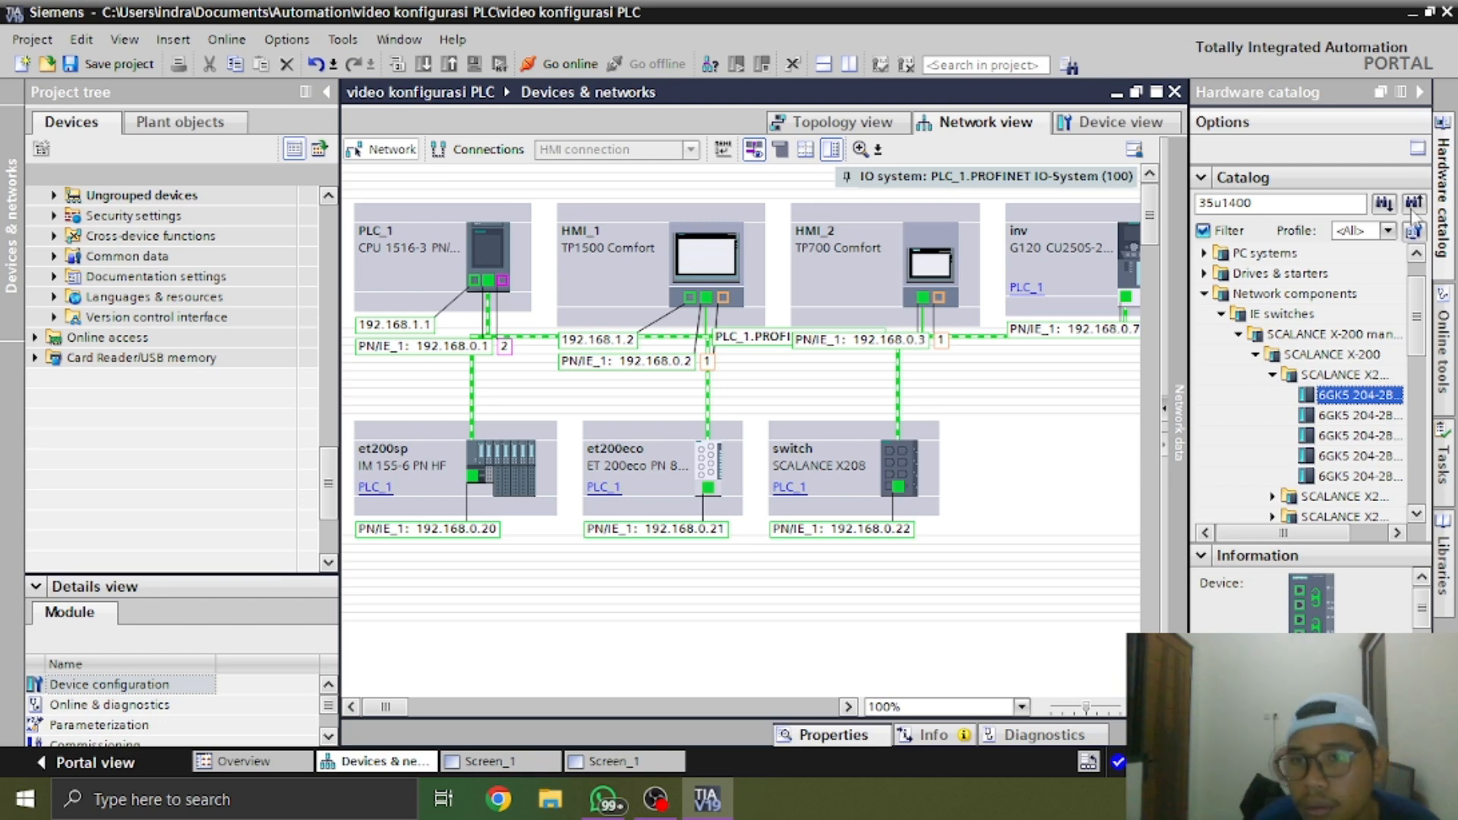
{"action": "double_click", "coordinate": [1355, 203]}
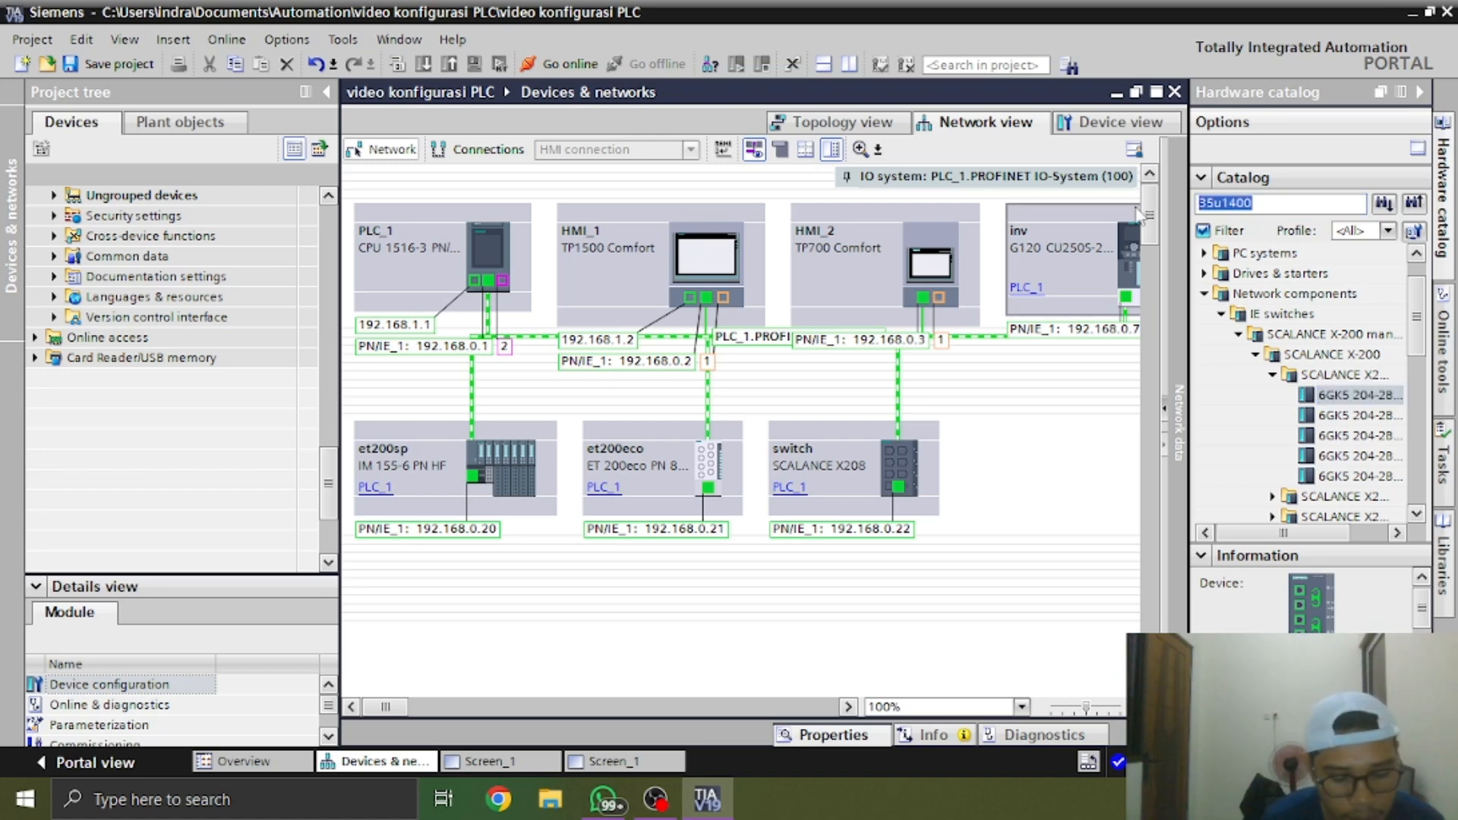
{"action": "type", "text": "2h"}
{"action": "key", "text": "Return"}
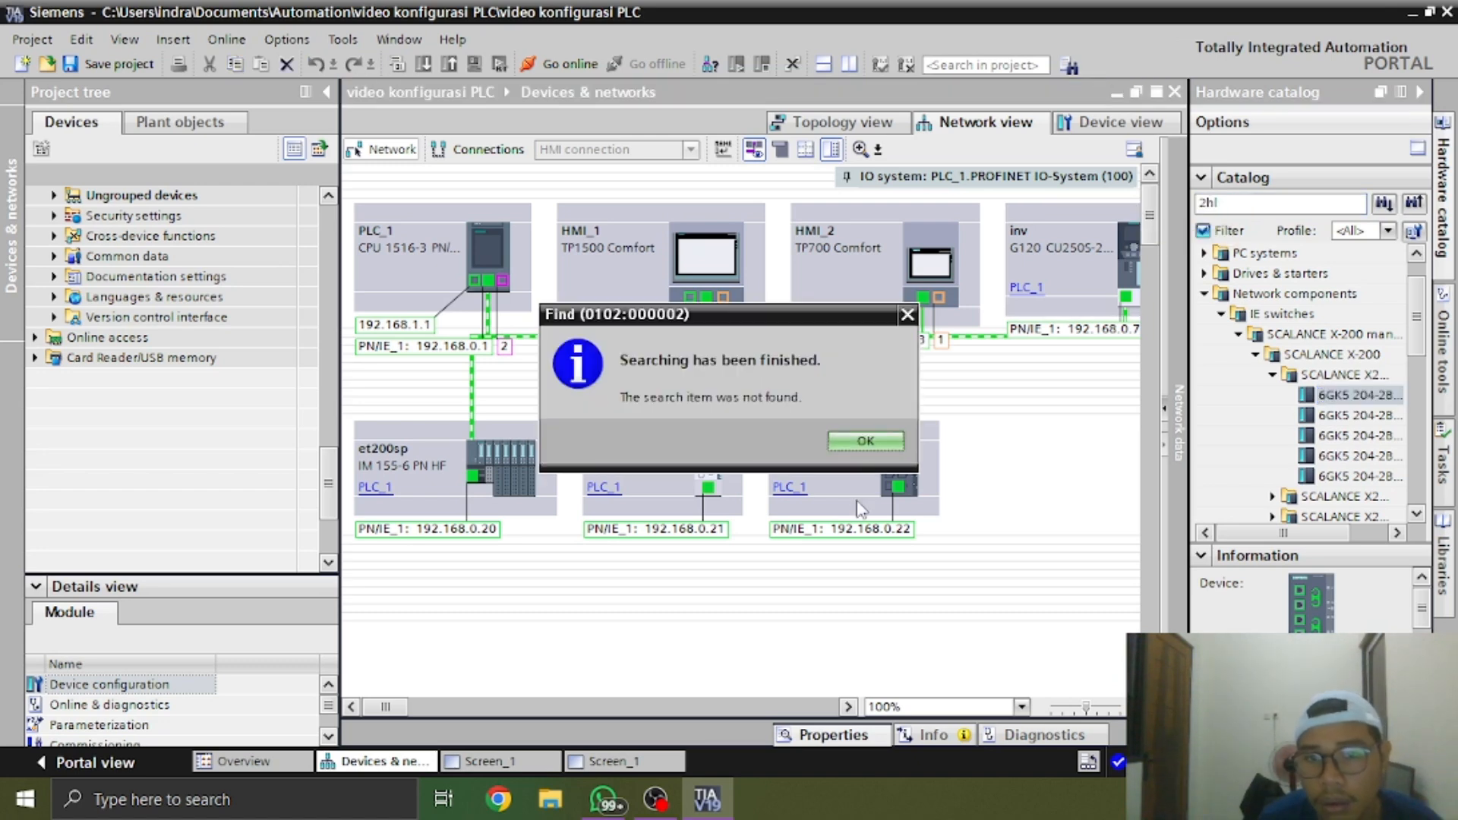
{"action": "left_click", "coordinate": [866, 441]}
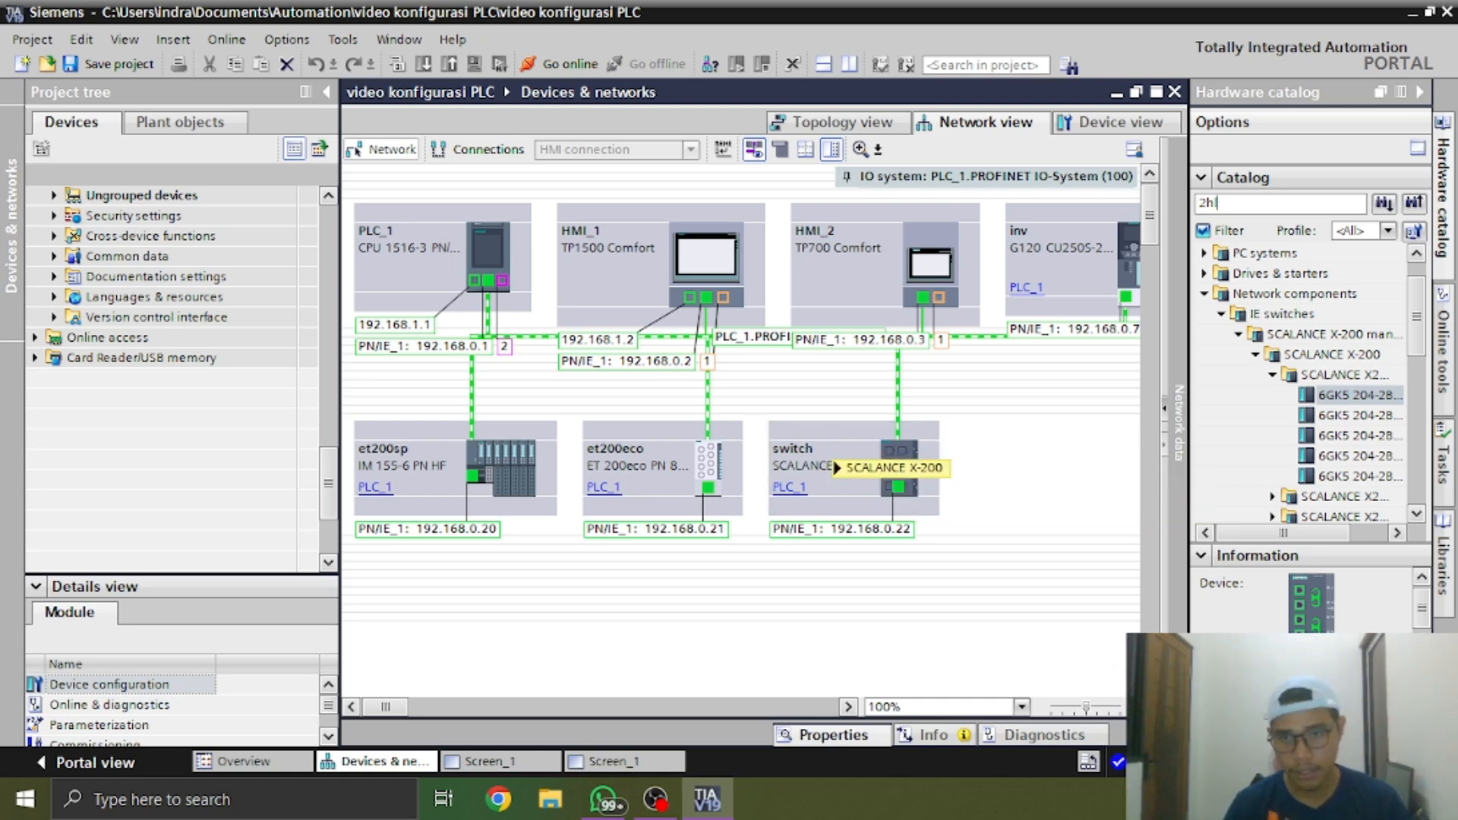
Replace the catalog search term with "im3su" and run the search
{"action": "double_click", "coordinate": [1283, 203]}
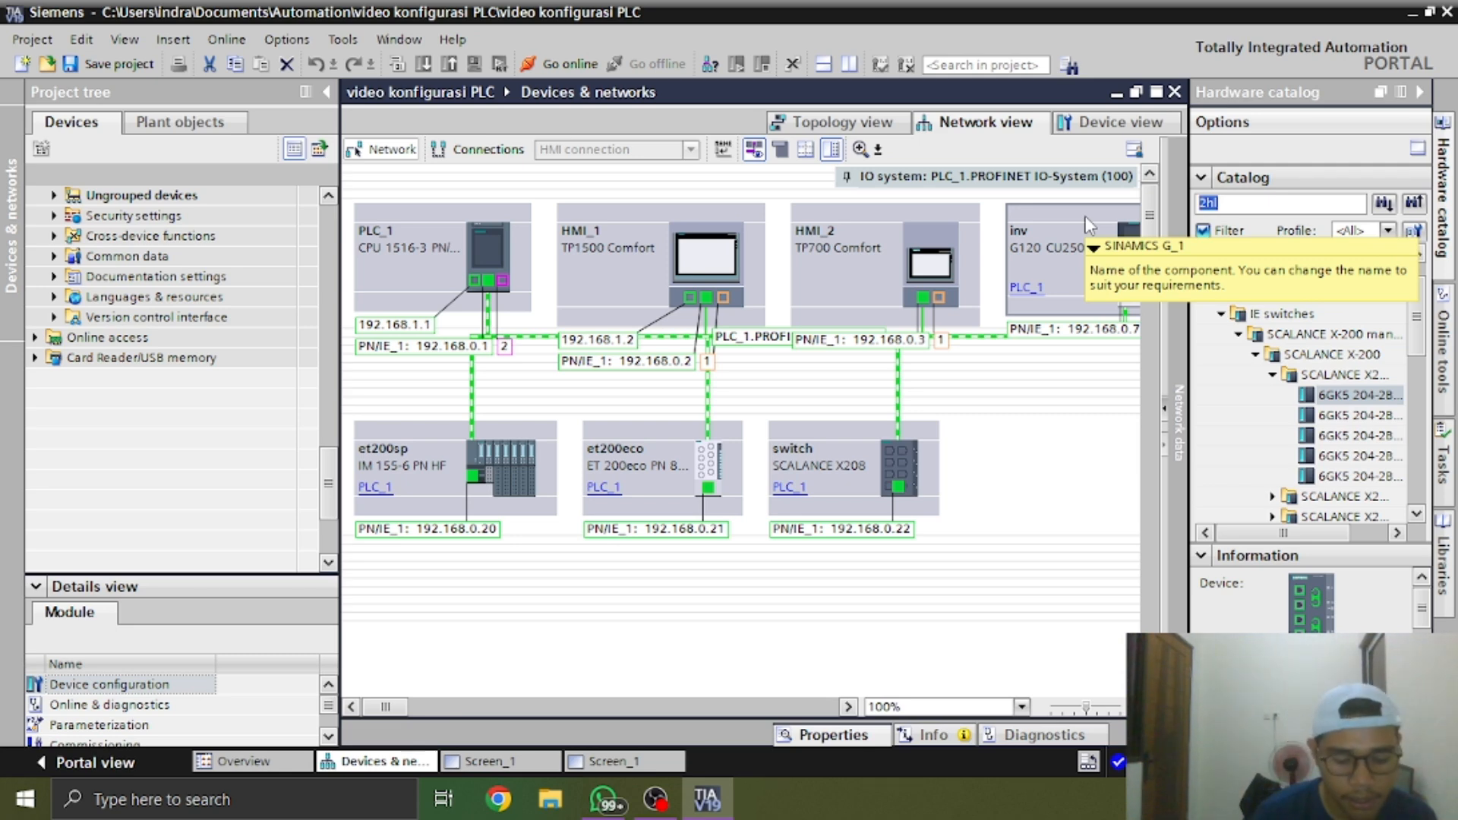
{"action": "type", "text": "im3"}
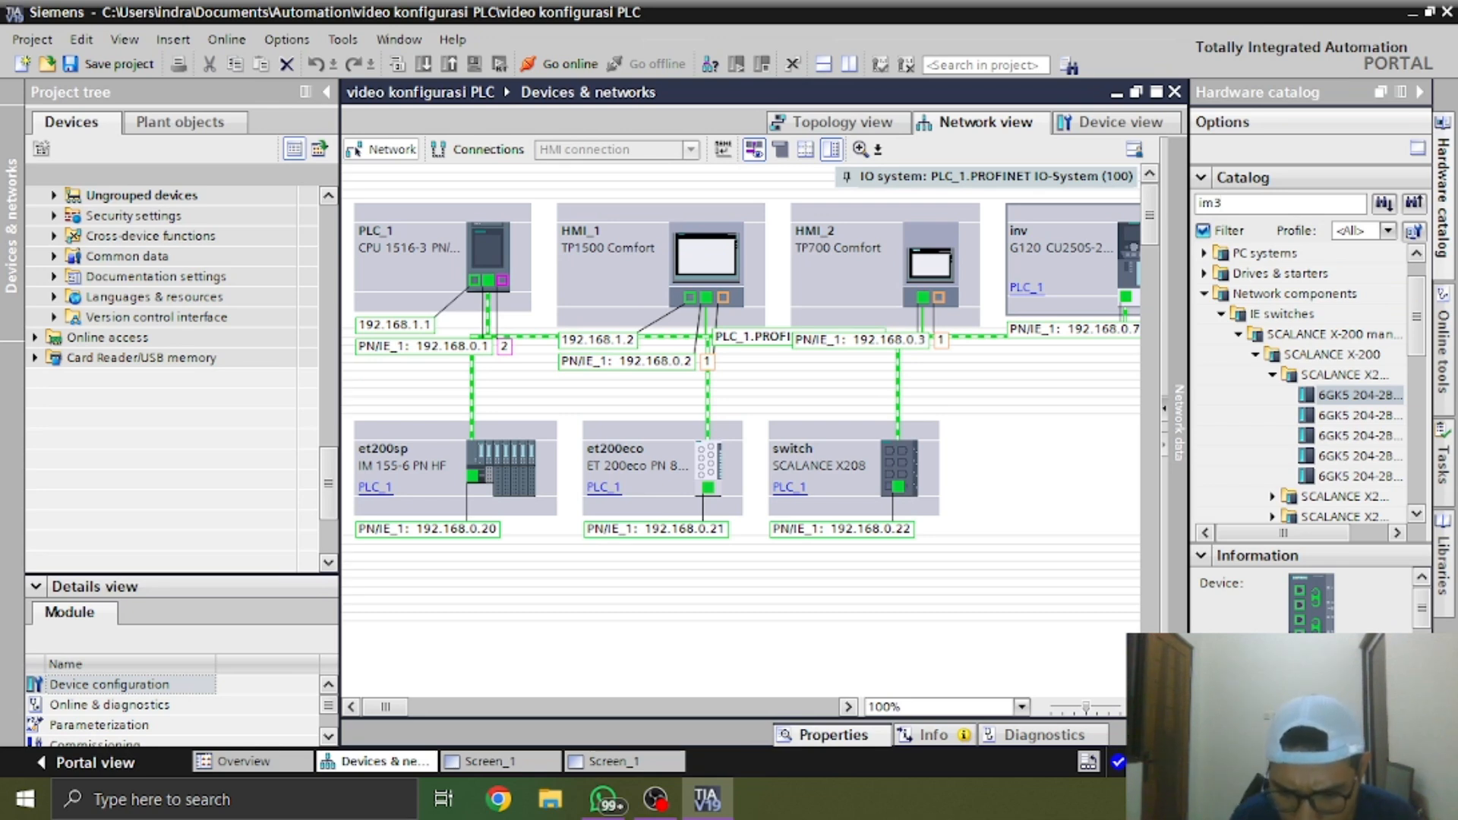
{"action": "type", "text": "su"}
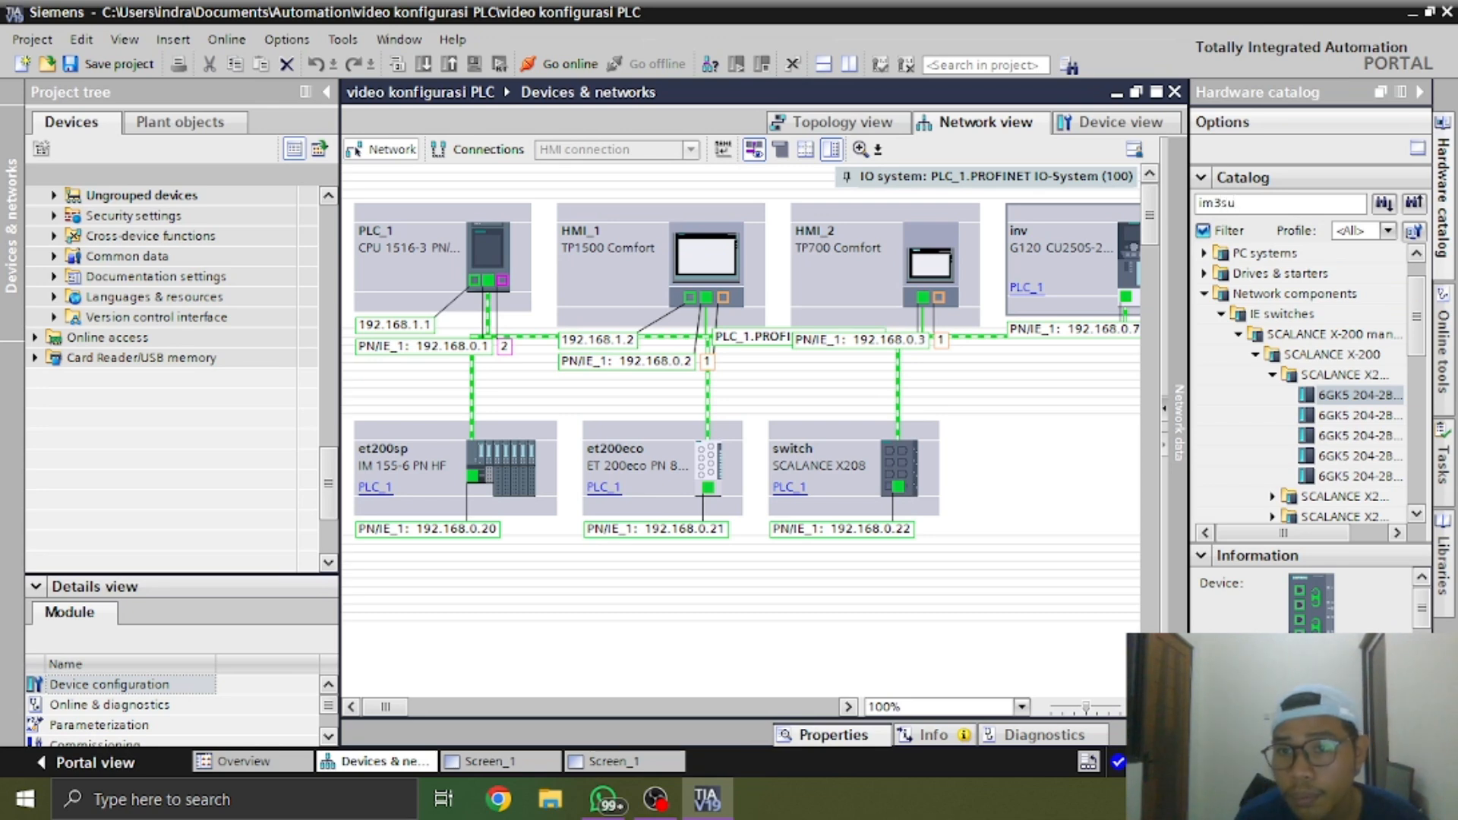
{"action": "key", "text": "Return"}
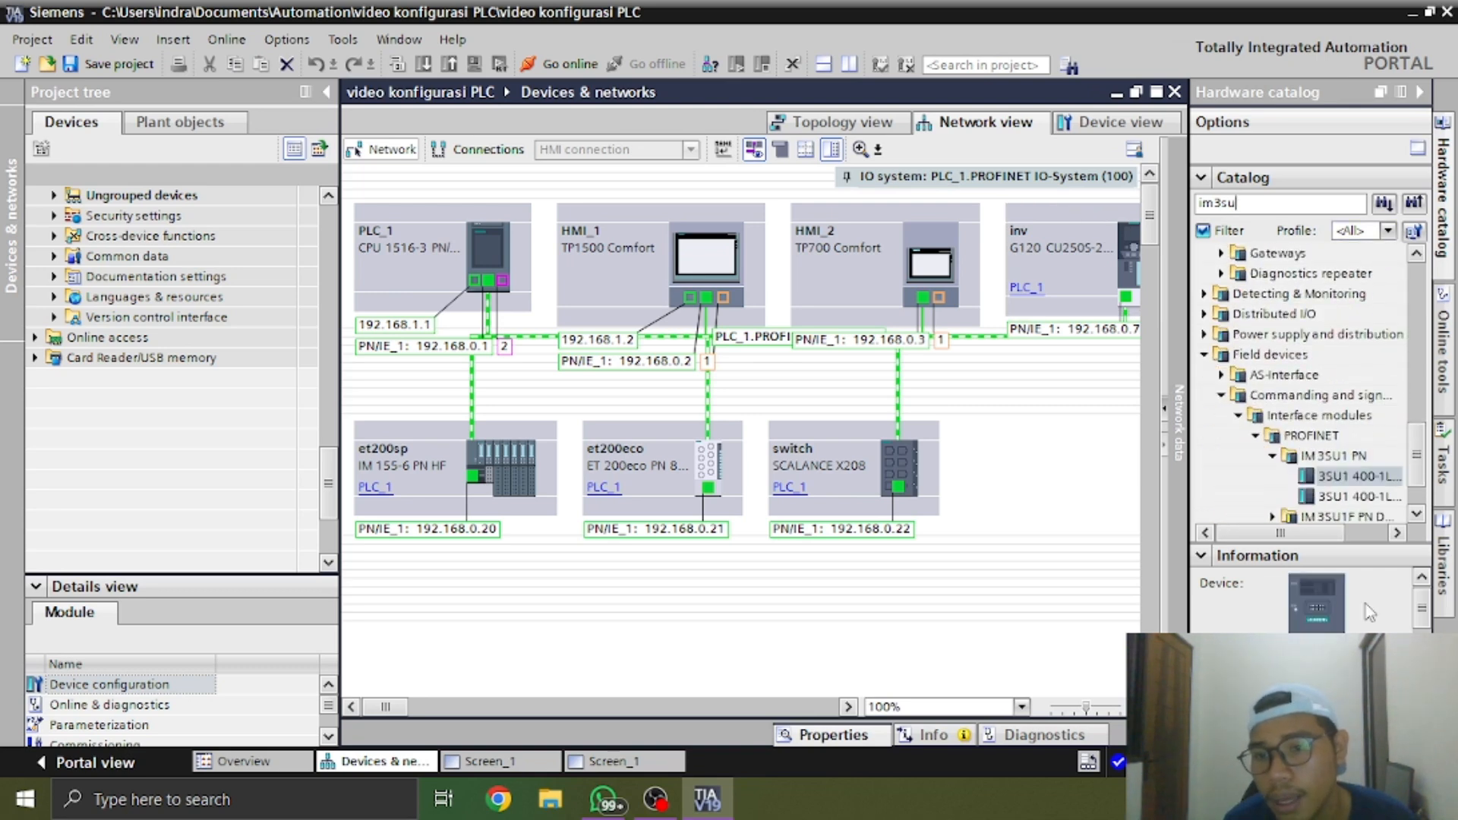
Compare the two IM 3SU1 PN variants, add 3SU1 400-1LK10-*AA1 to the network beside the switch, and collapse the hardware catalog
{"action": "left_click", "coordinate": [1363, 533]}
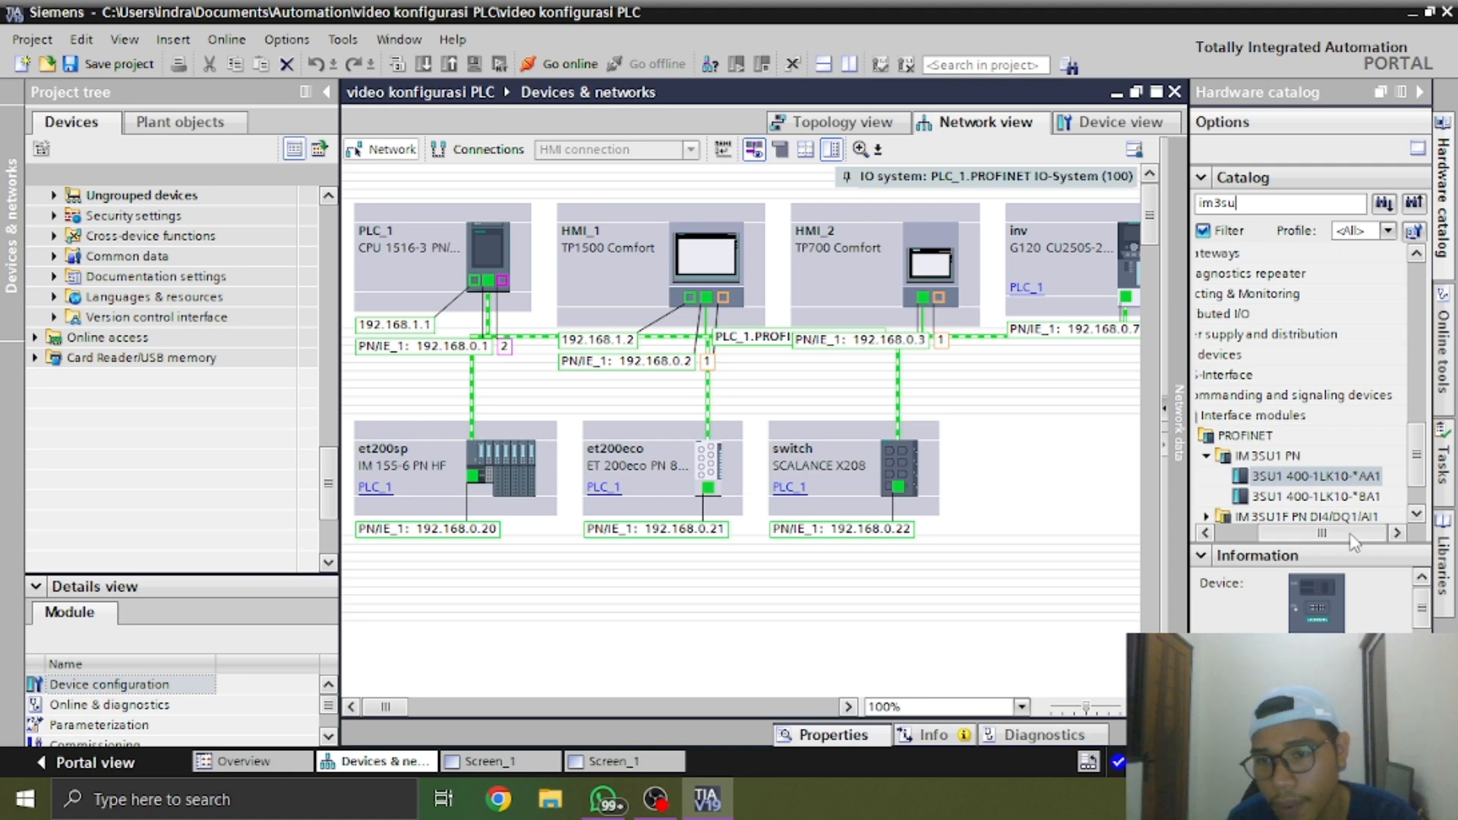
{"action": "left_click", "coordinate": [1333, 499]}
{"action": "left_click", "coordinate": [1372, 478]}
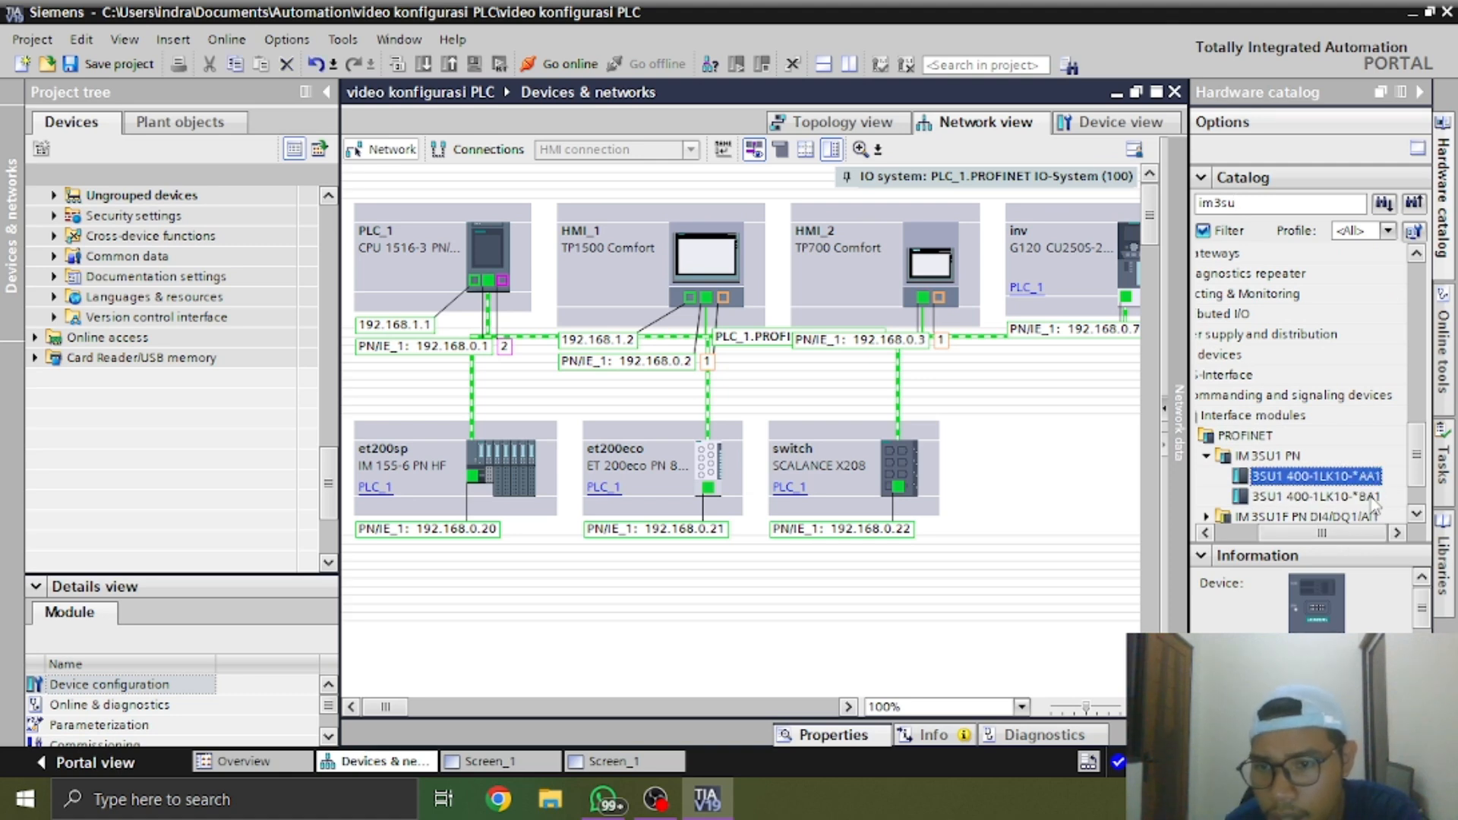
{"action": "left_click", "coordinate": [1374, 501]}
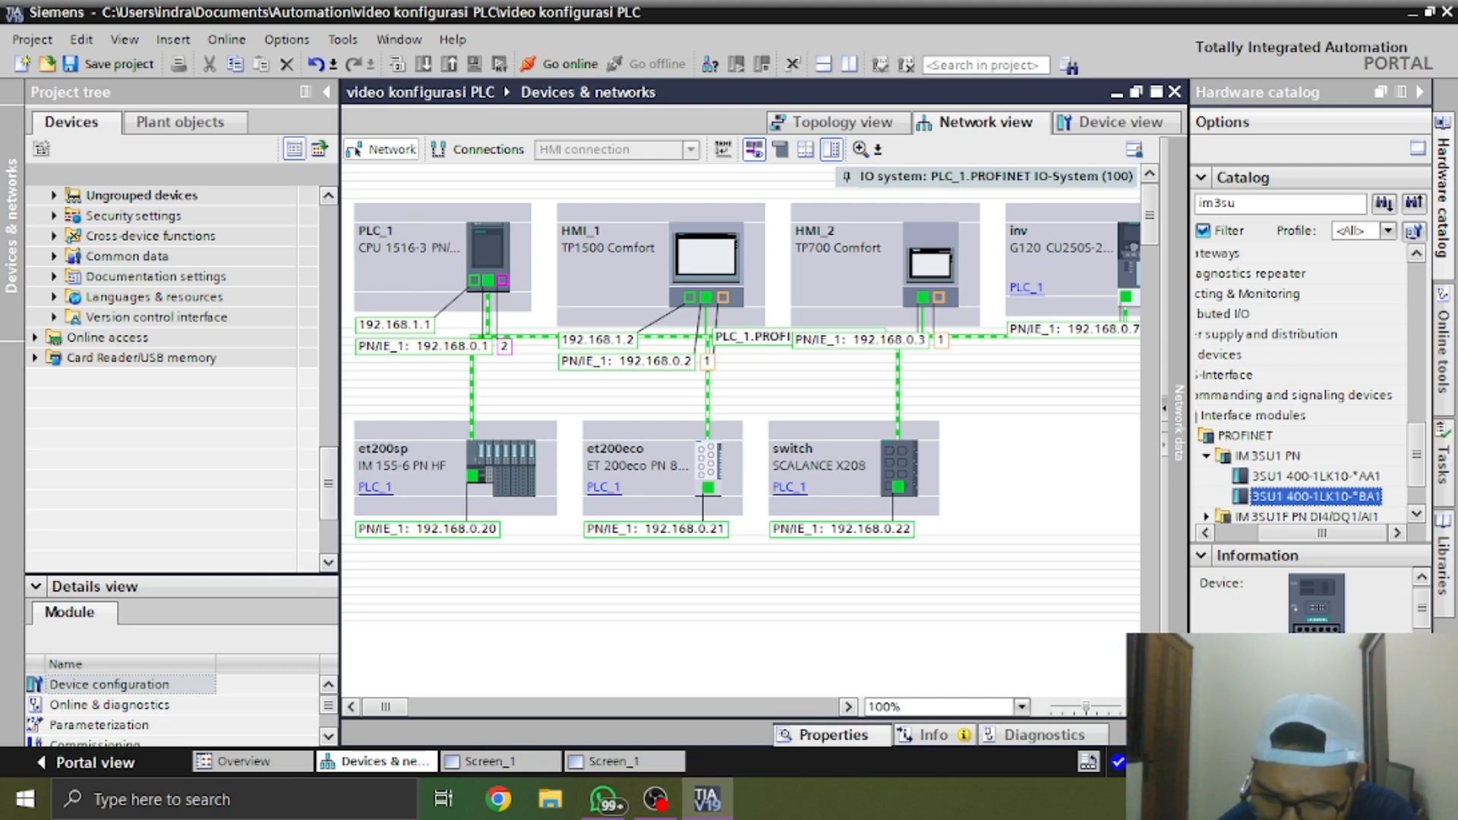
{"action": "left_click", "coordinate": [1374, 476]}
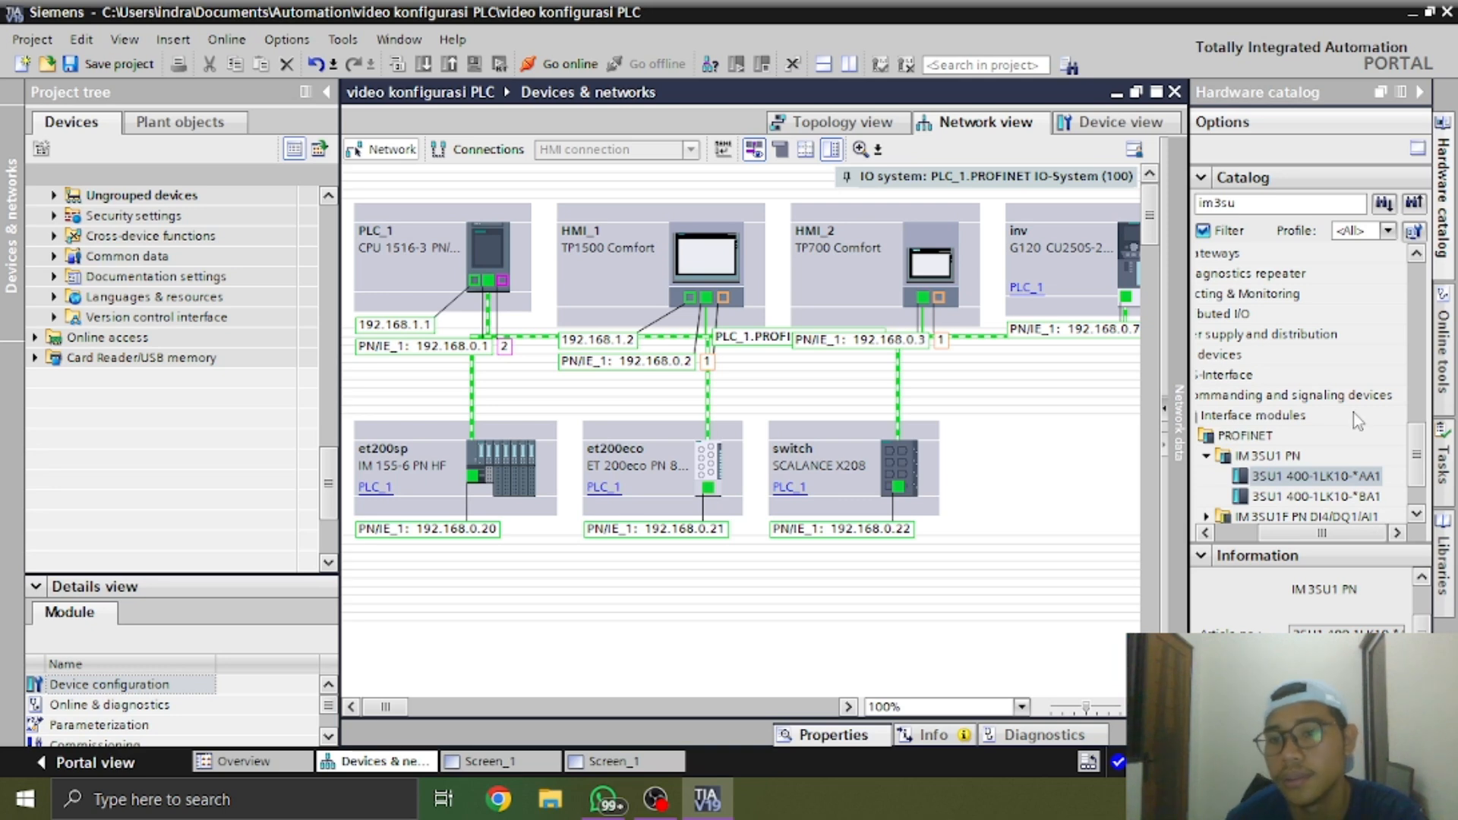
{"action": "left_click_drag", "start_coordinate": [1317, 476], "coordinate": [1103, 494]}
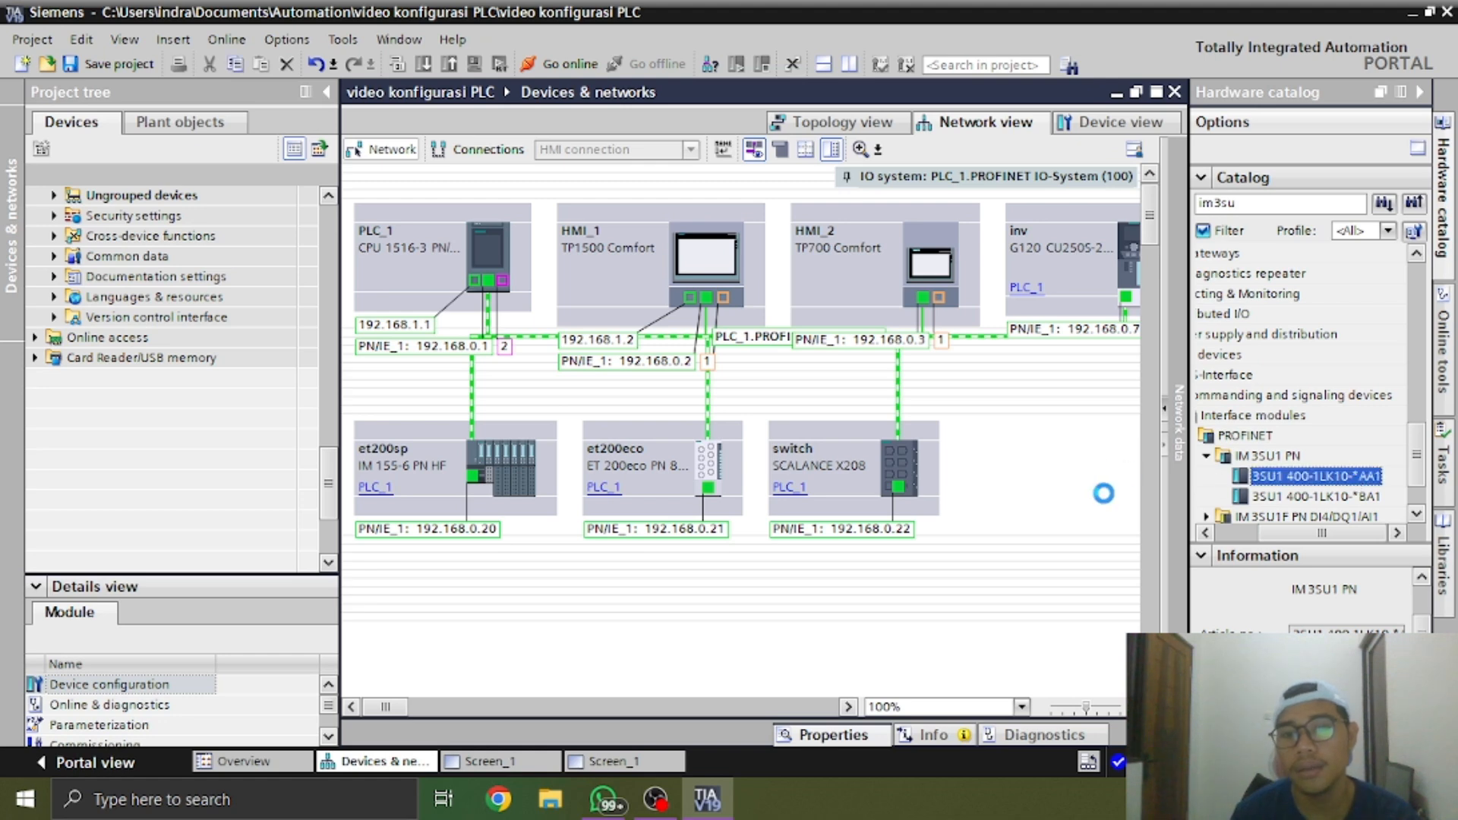
{"action": "left_click", "coordinate": [1420, 93]}
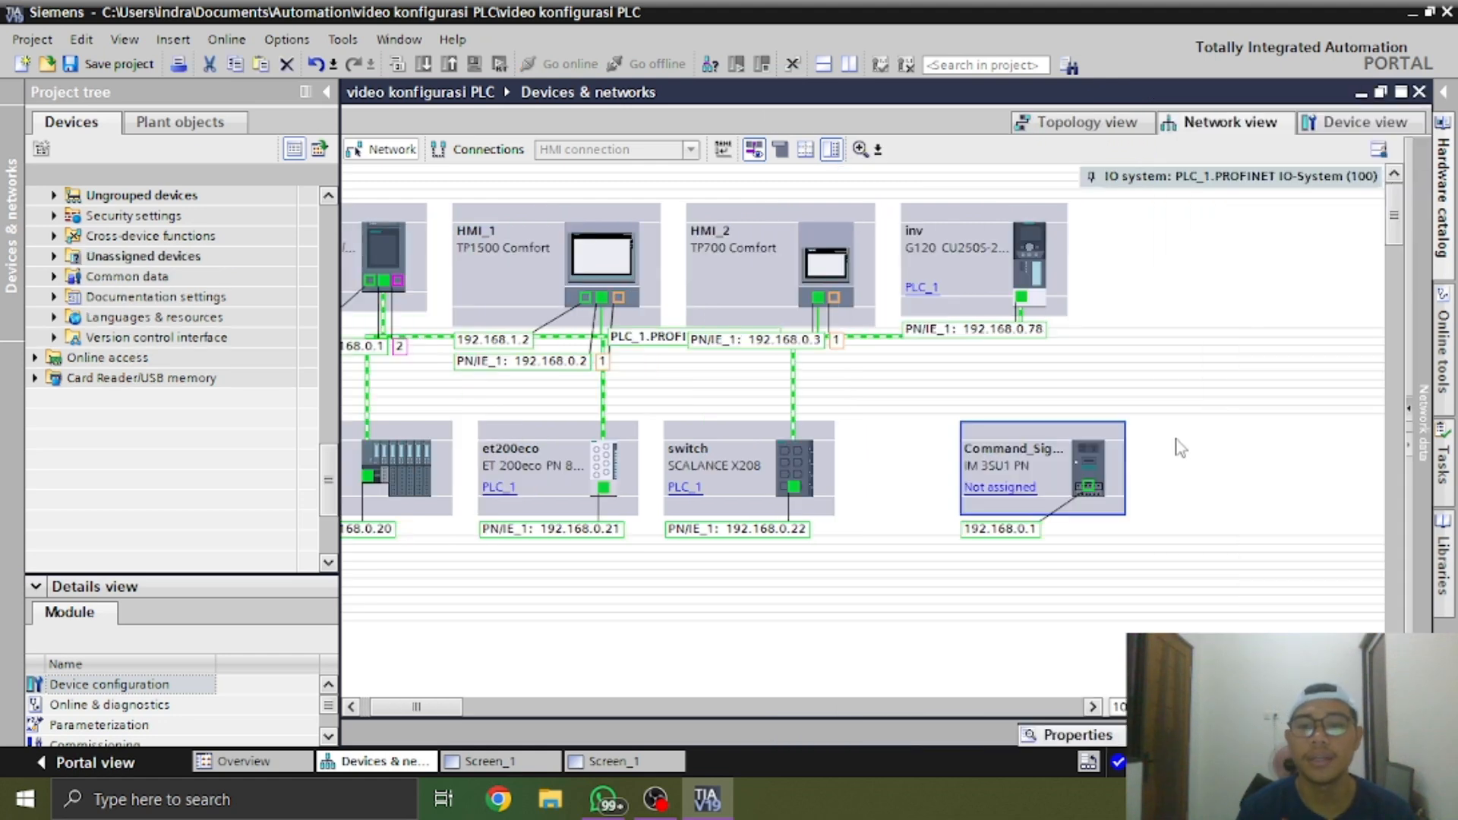
Assign the IM 3SU1 PN device to PLC_1 and move it directly below the inv drive
{"action": "left_click", "coordinate": [999, 486]}
{"action": "left_click", "coordinate": [1062, 501]}
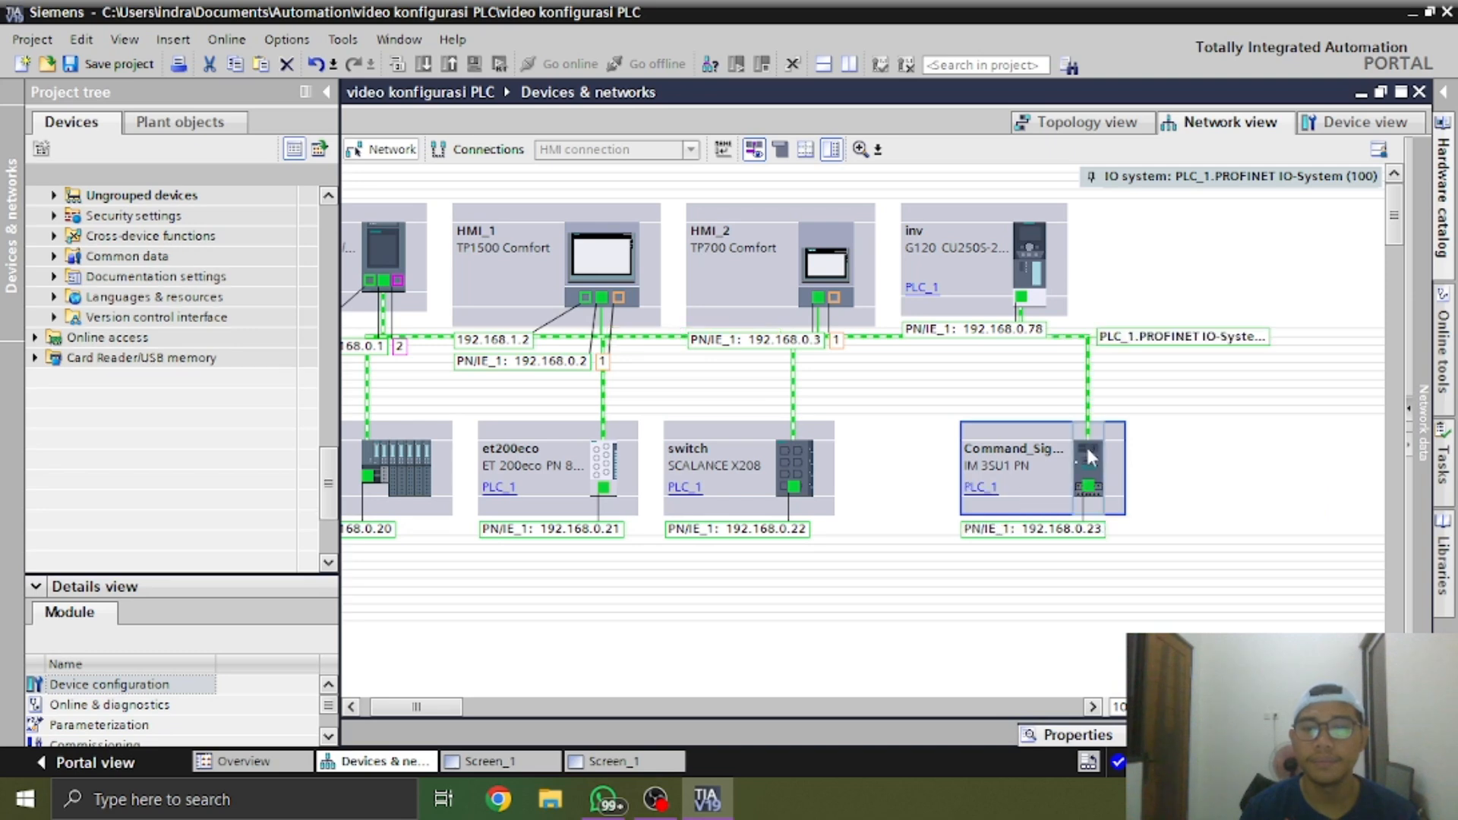
{"action": "left_click_drag", "start_coordinate": [1043, 448], "coordinate": [975, 459]}
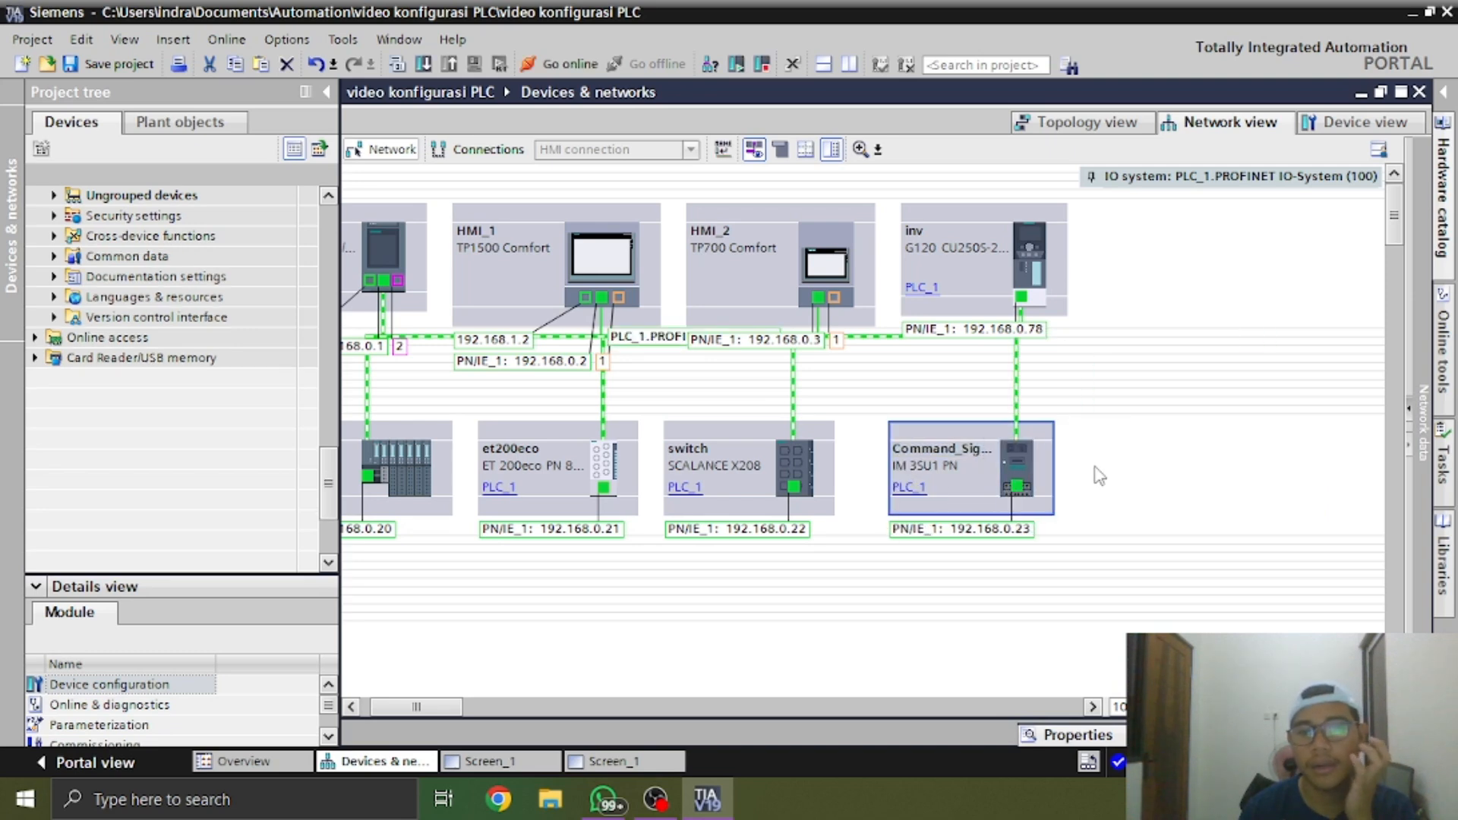
{"action": "left_click", "coordinate": [1094, 468]}
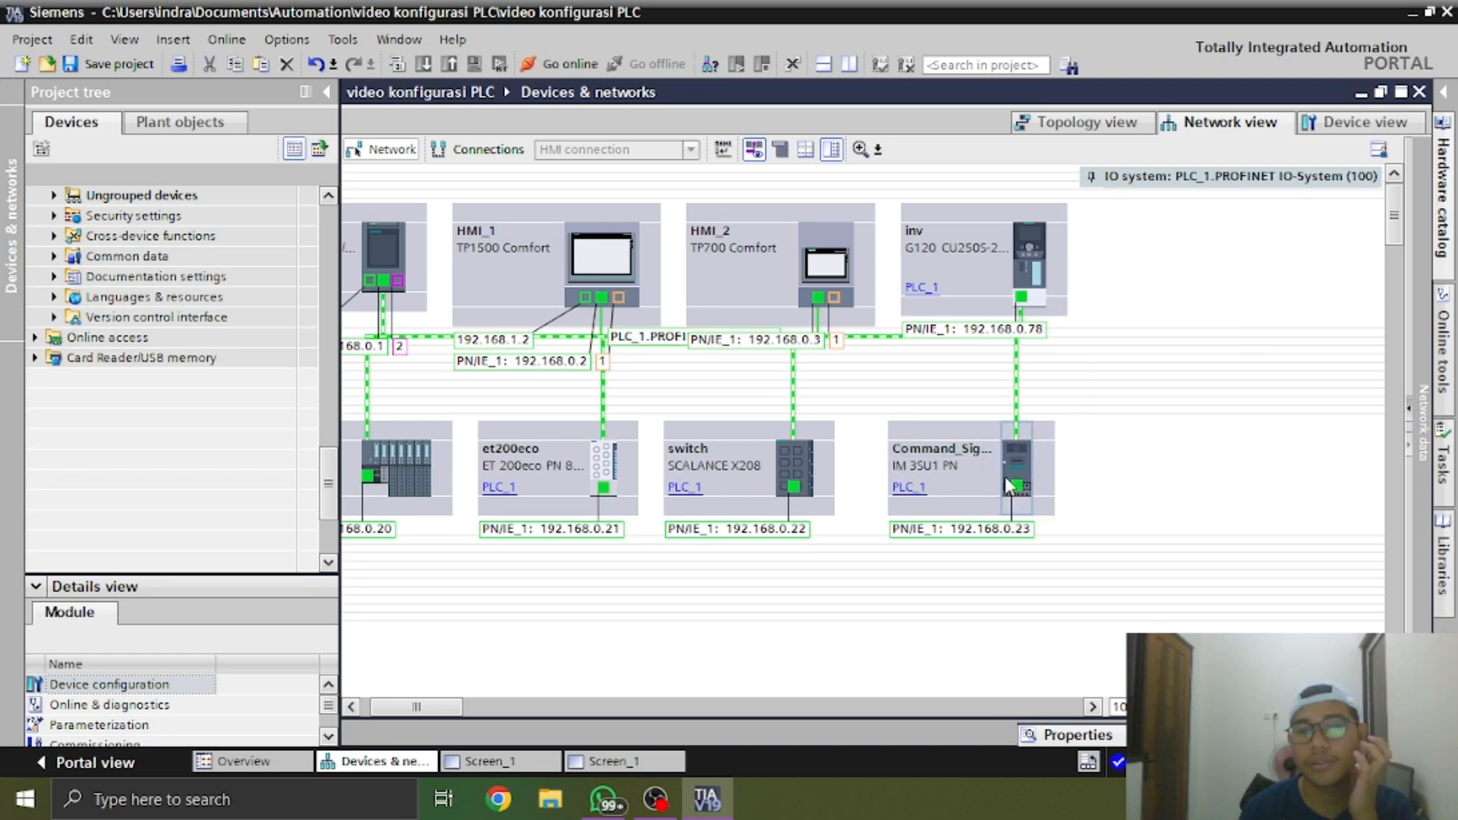
Rename the IM 3SU1 PN device as act
{"action": "left_click", "coordinate": [958, 456]}
{"action": "left_click", "coordinate": [957, 453]}
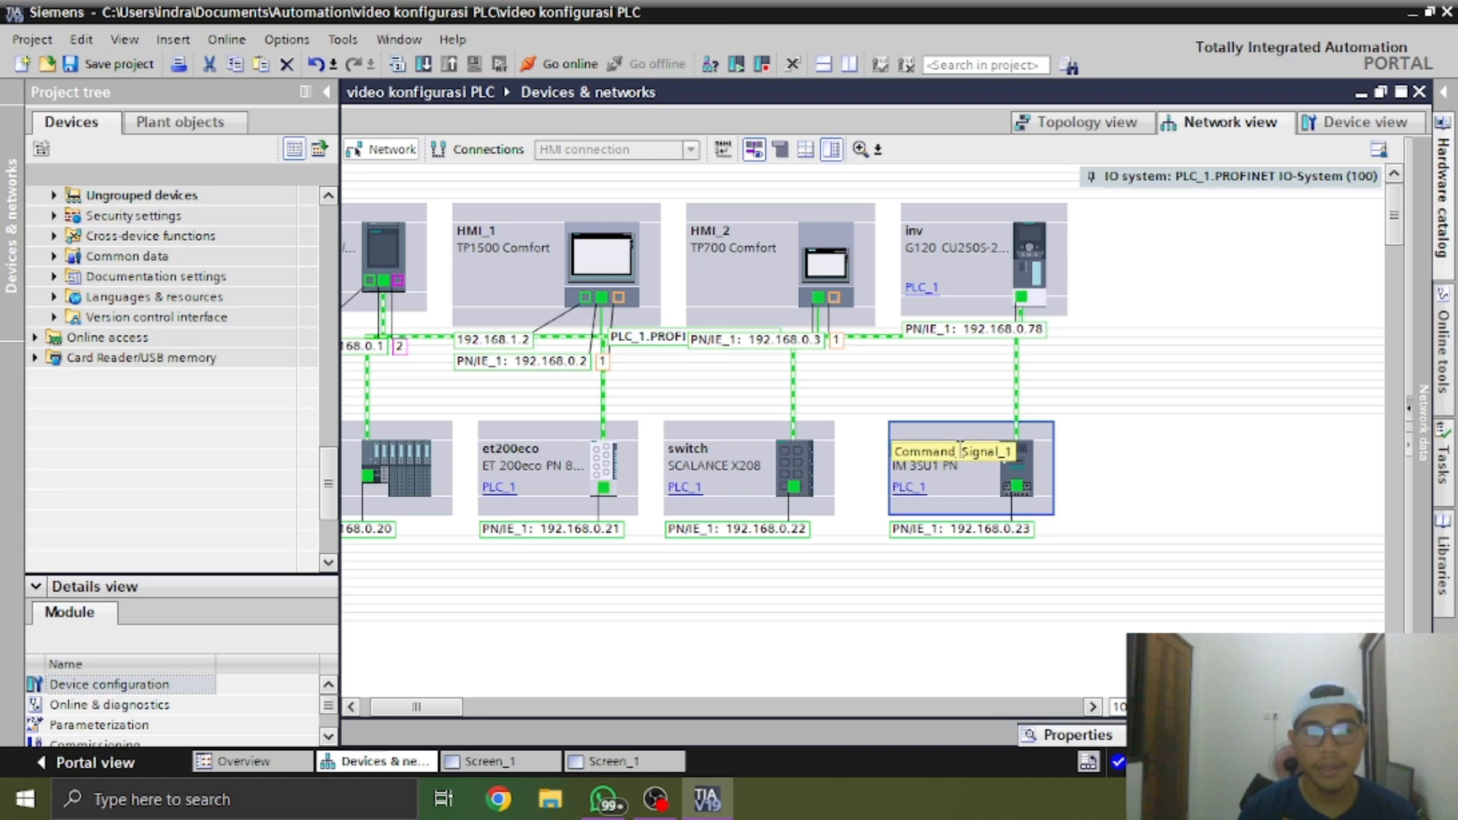
{"action": "type", "text": "act"}
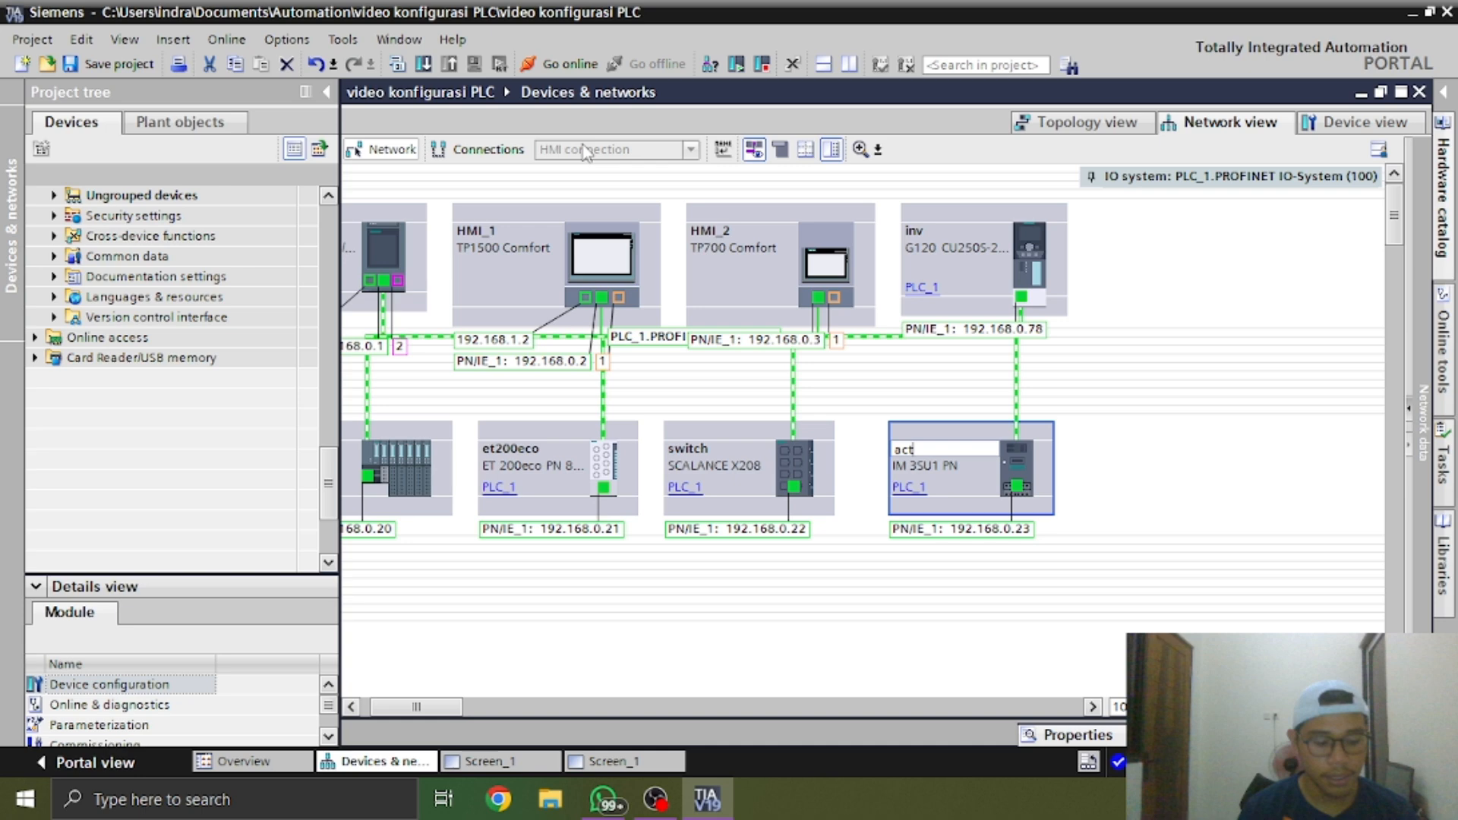
{"action": "key", "text": "Return"}
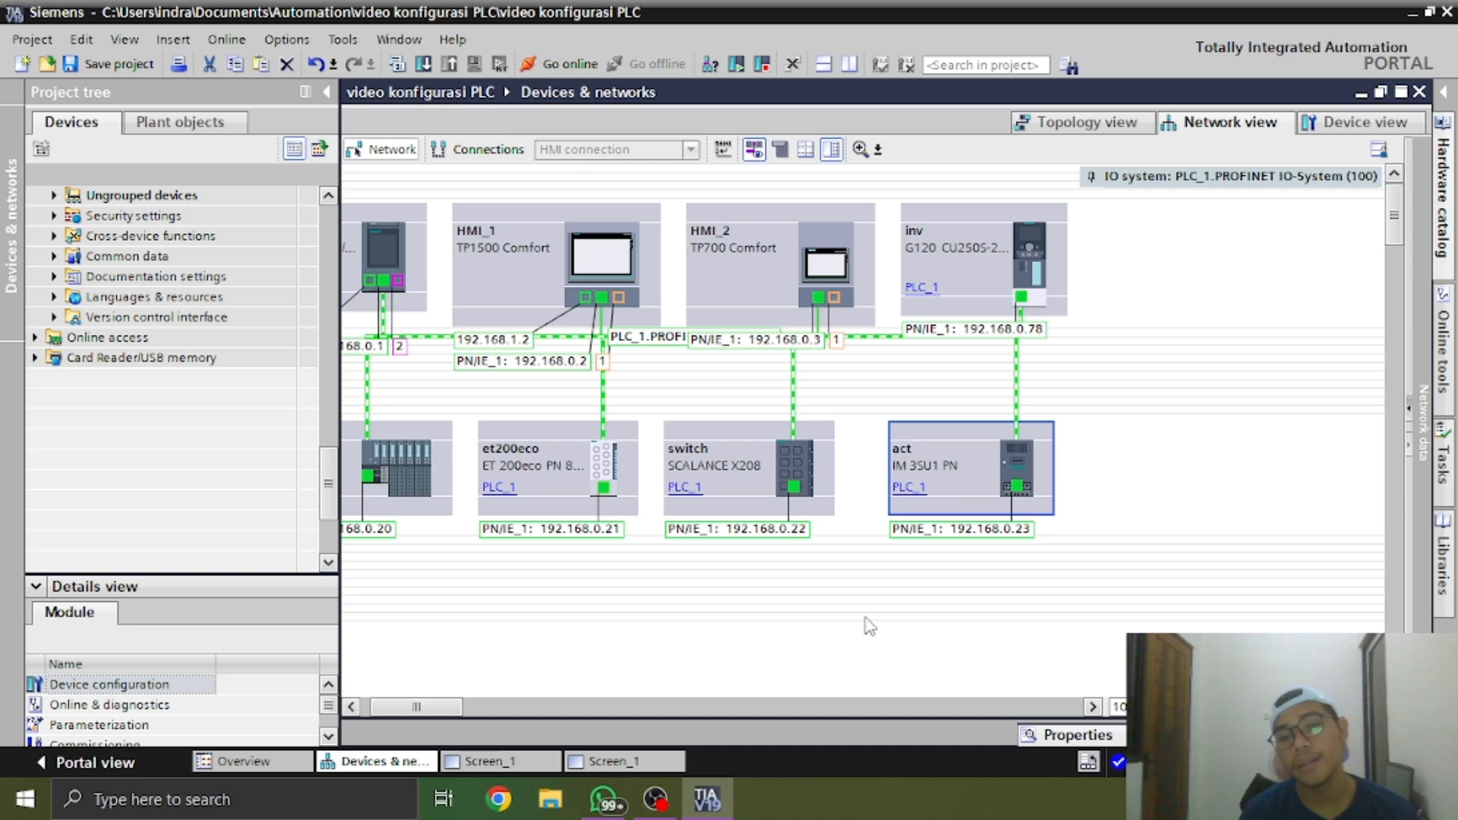
Open the et200eco module's properties in the device view and examine its input and output addresses
{"action": "left_click_drag", "start_coordinate": [437, 718], "coordinate": [428, 717]}
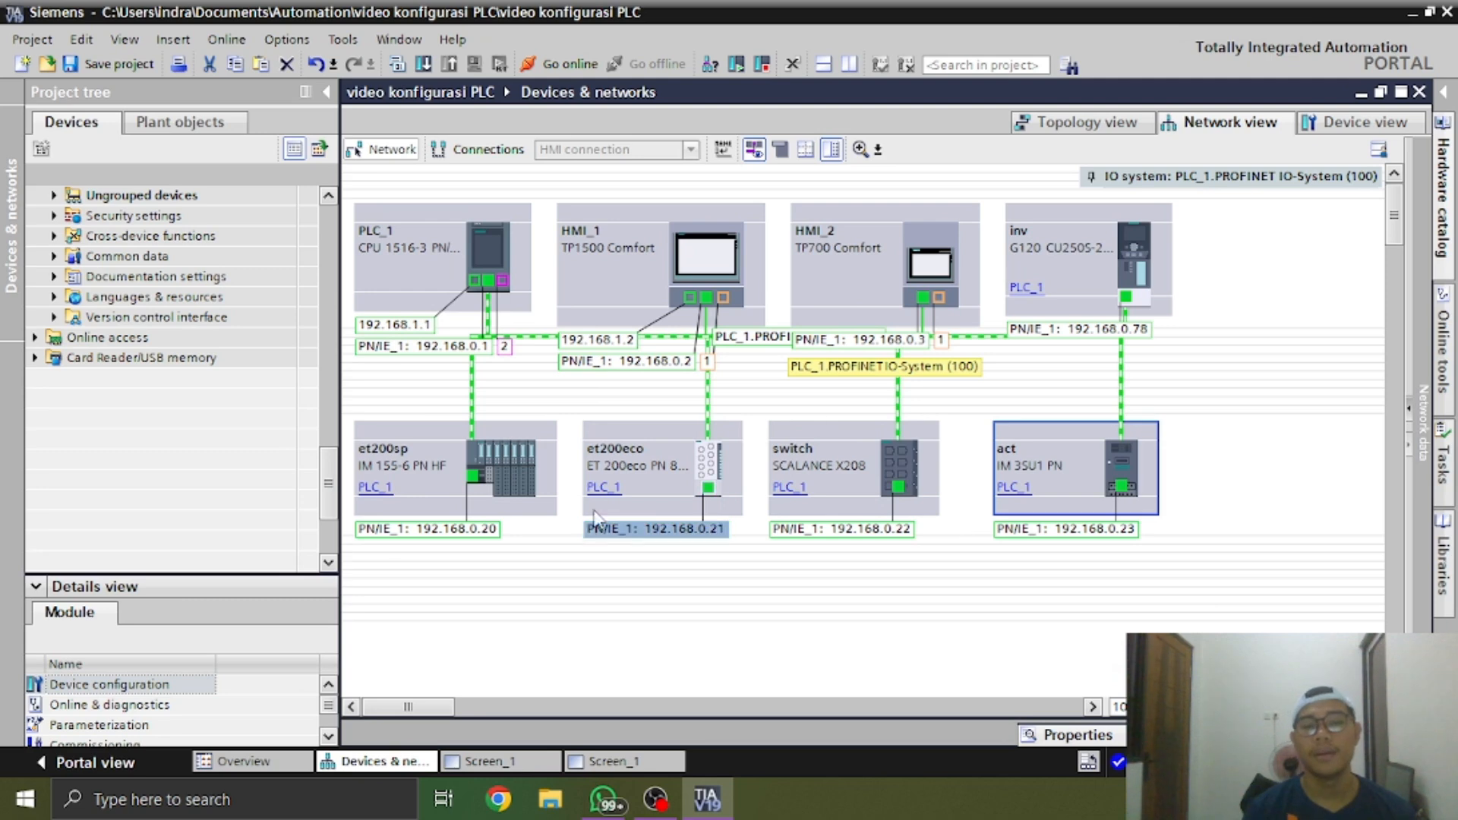
{"action": "double_click", "coordinate": [710, 471]}
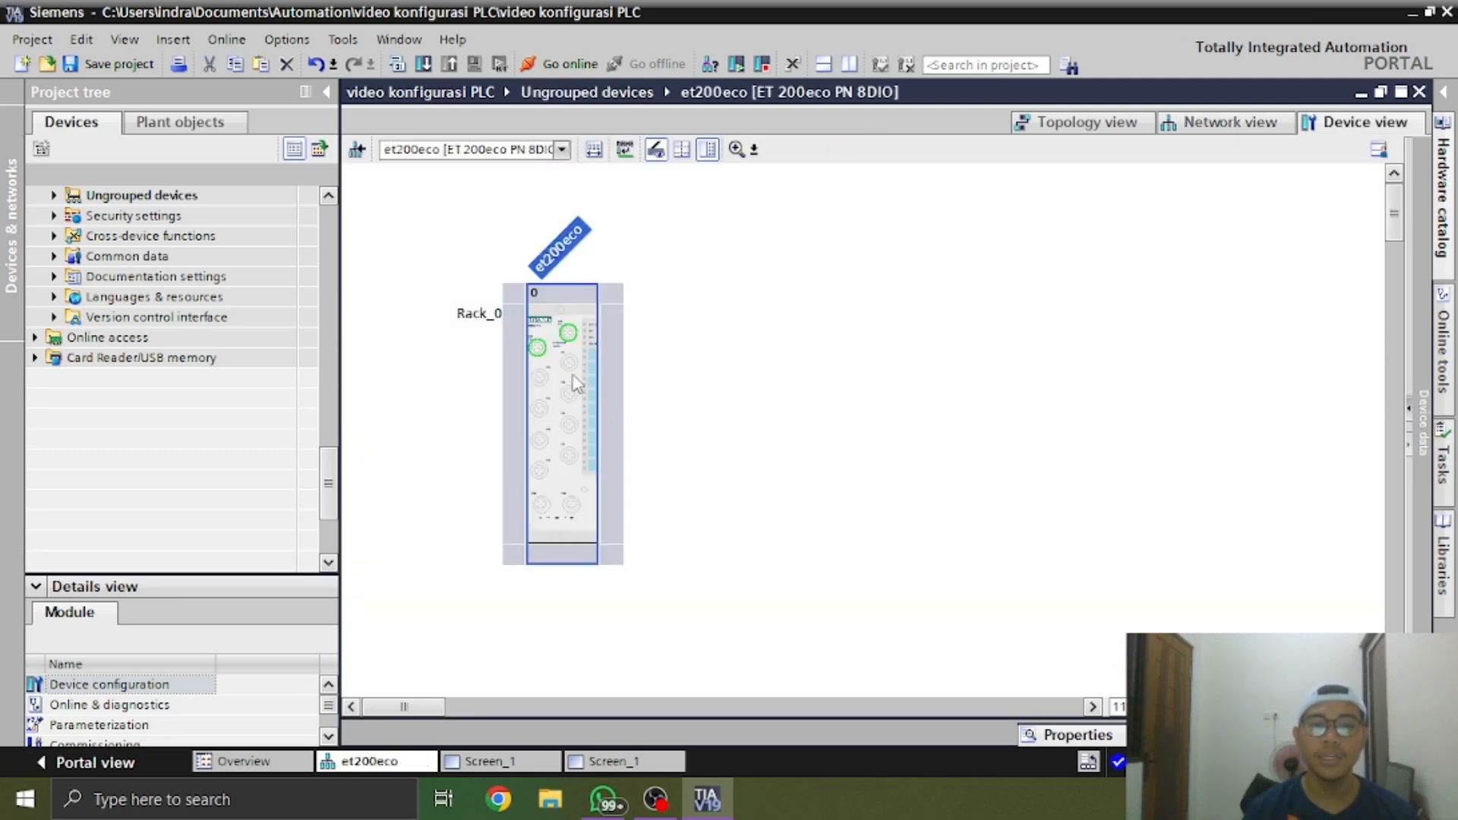
{"action": "double_click", "coordinate": [581, 391]}
{"action": "left_click", "coordinate": [519, 433]}
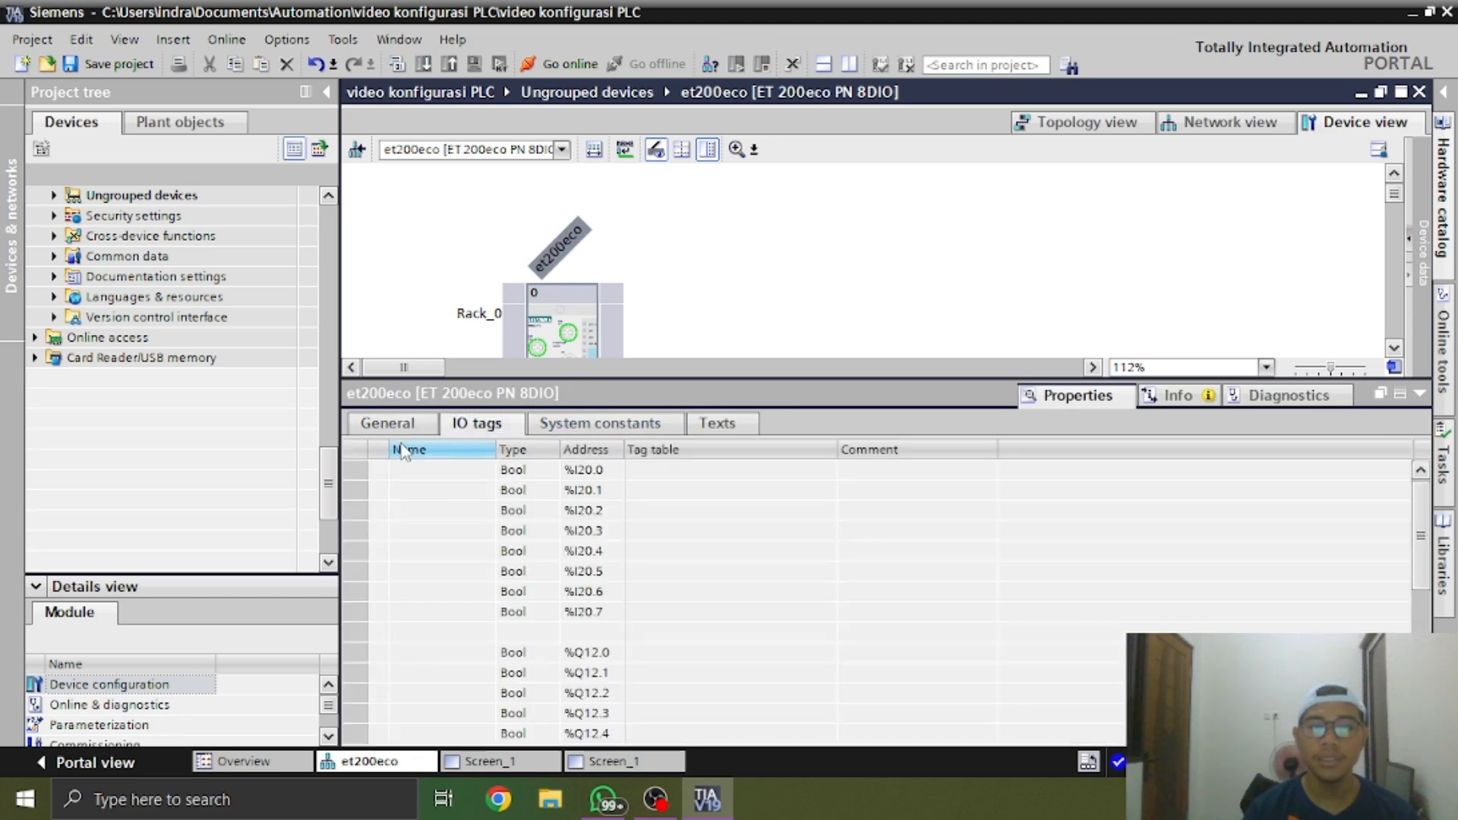
{"action": "left_click", "coordinate": [388, 424]}
{"action": "left_click", "coordinate": [388, 510]}
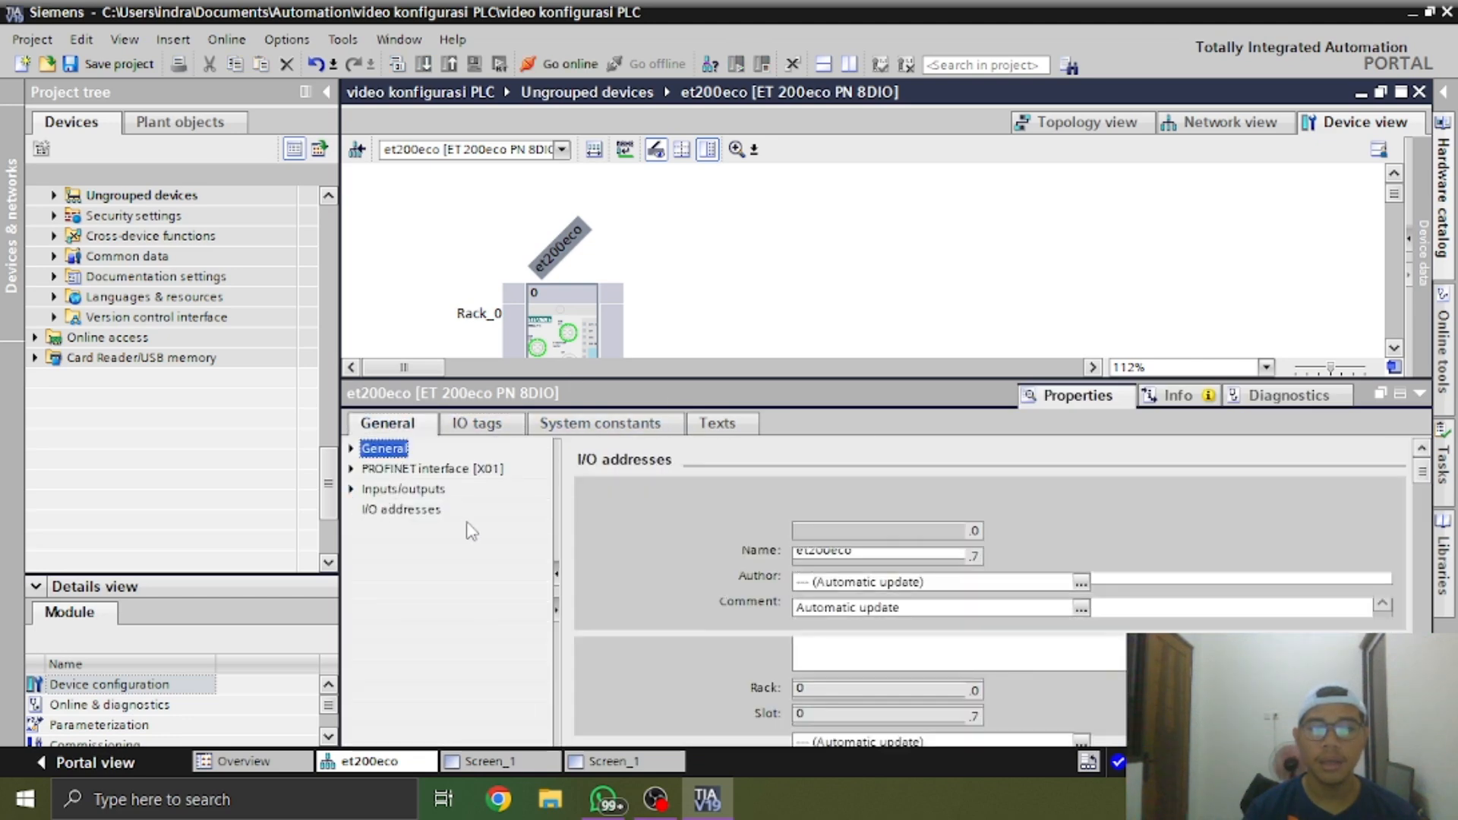
{"action": "scroll", "coordinate": [870, 582], "scroll_direction": "down", "scroll_amount": 2}
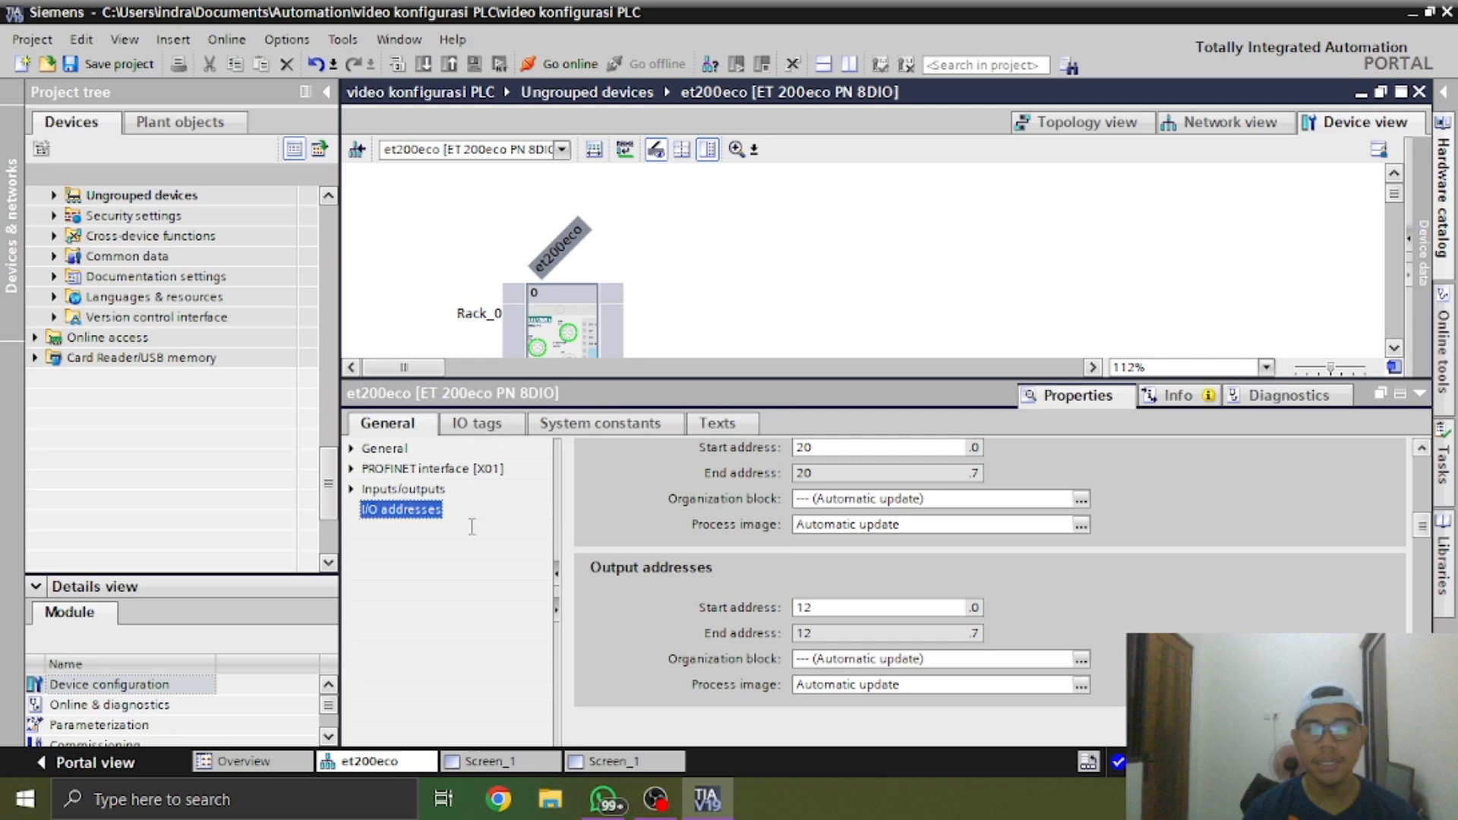
Review the et200eco's Channel 0 diagnostics and I/O channel type, then return to the network view
{"action": "left_click", "coordinate": [352, 489]}
{"action": "left_click", "coordinate": [403, 551]}
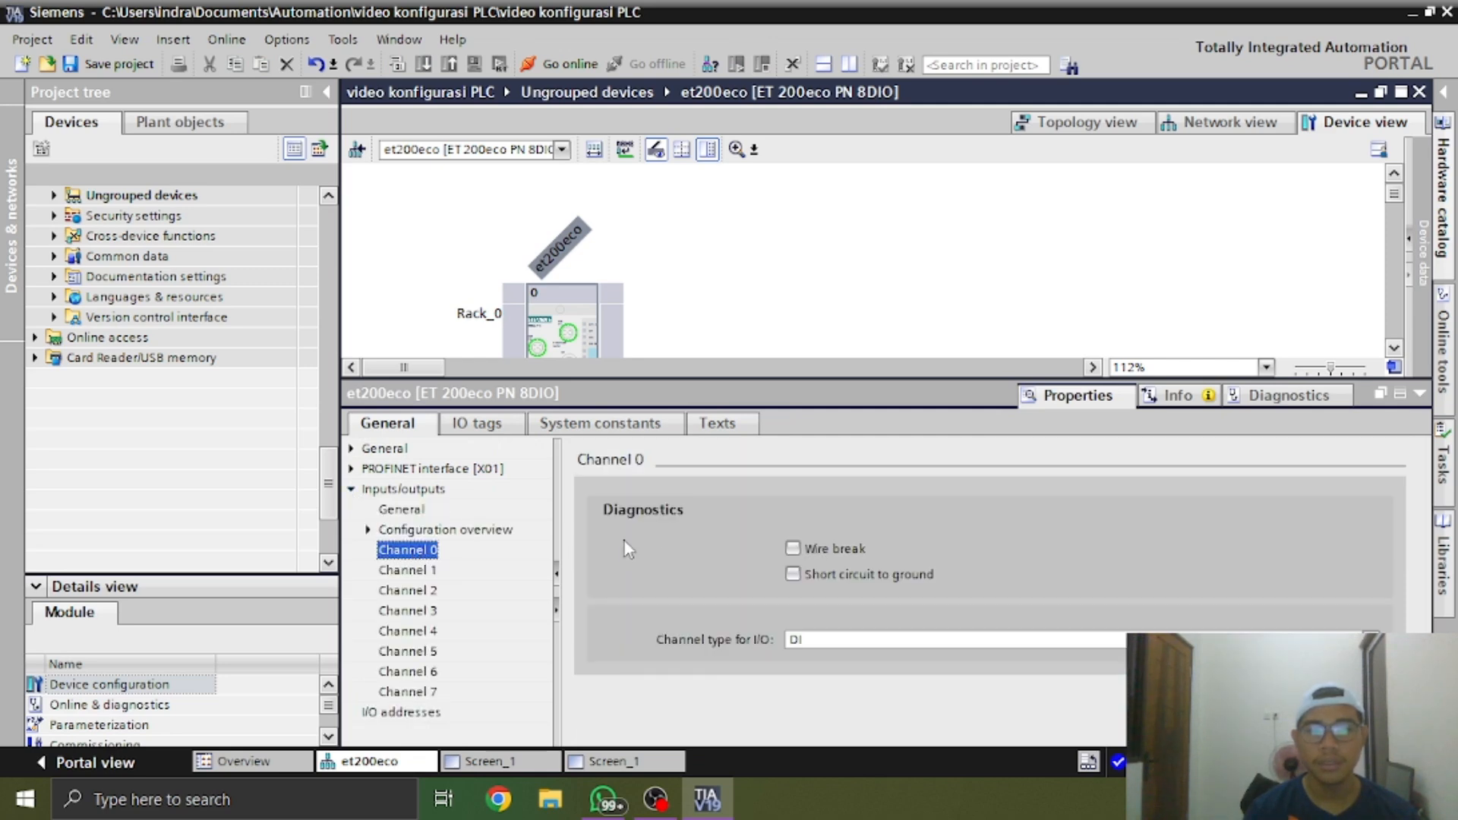
{"action": "left_click", "coordinate": [368, 531]}
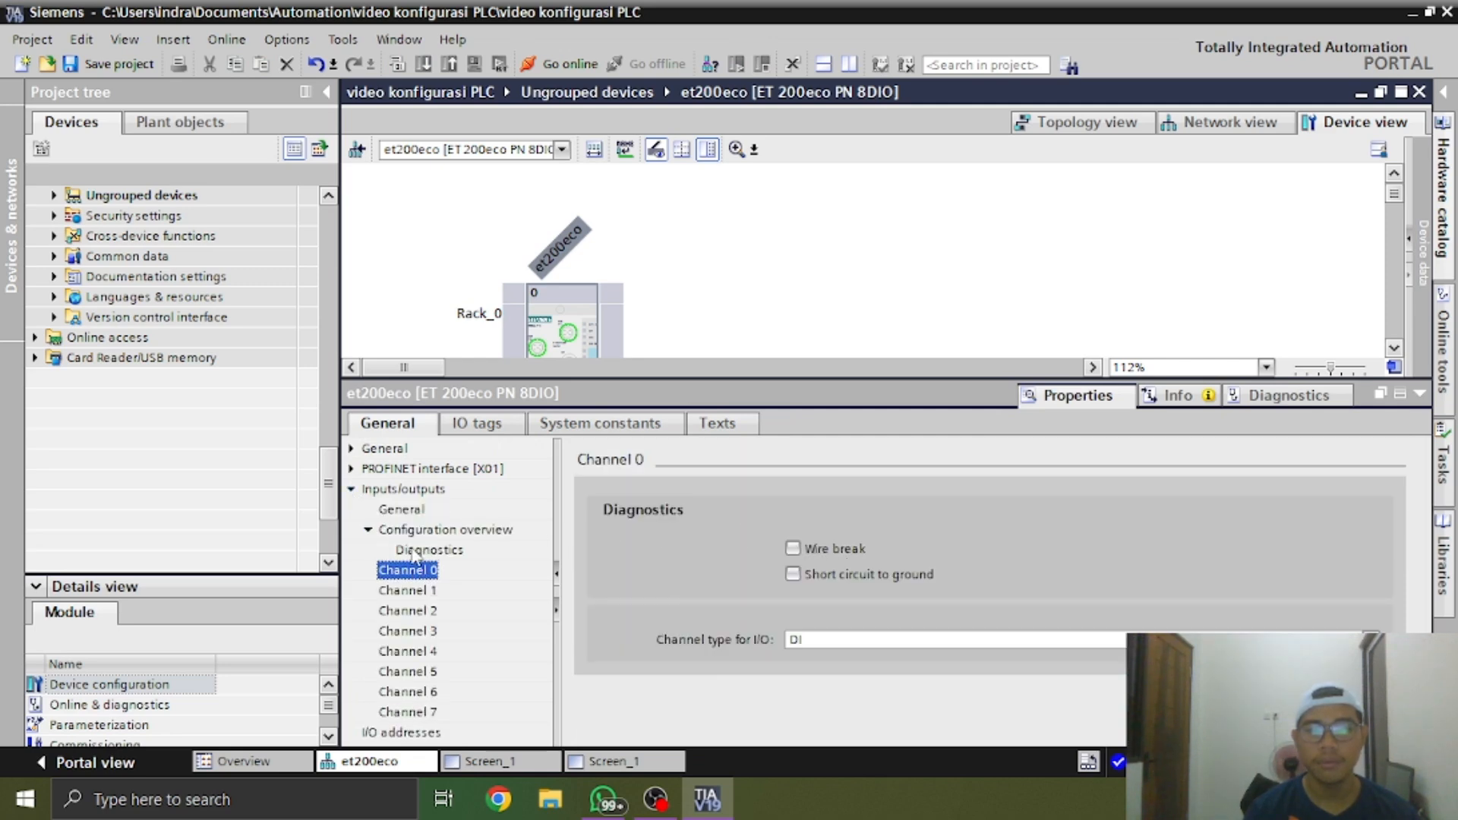
{"action": "left_click", "coordinate": [368, 531]}
{"action": "left_click", "coordinate": [1370, 639]}
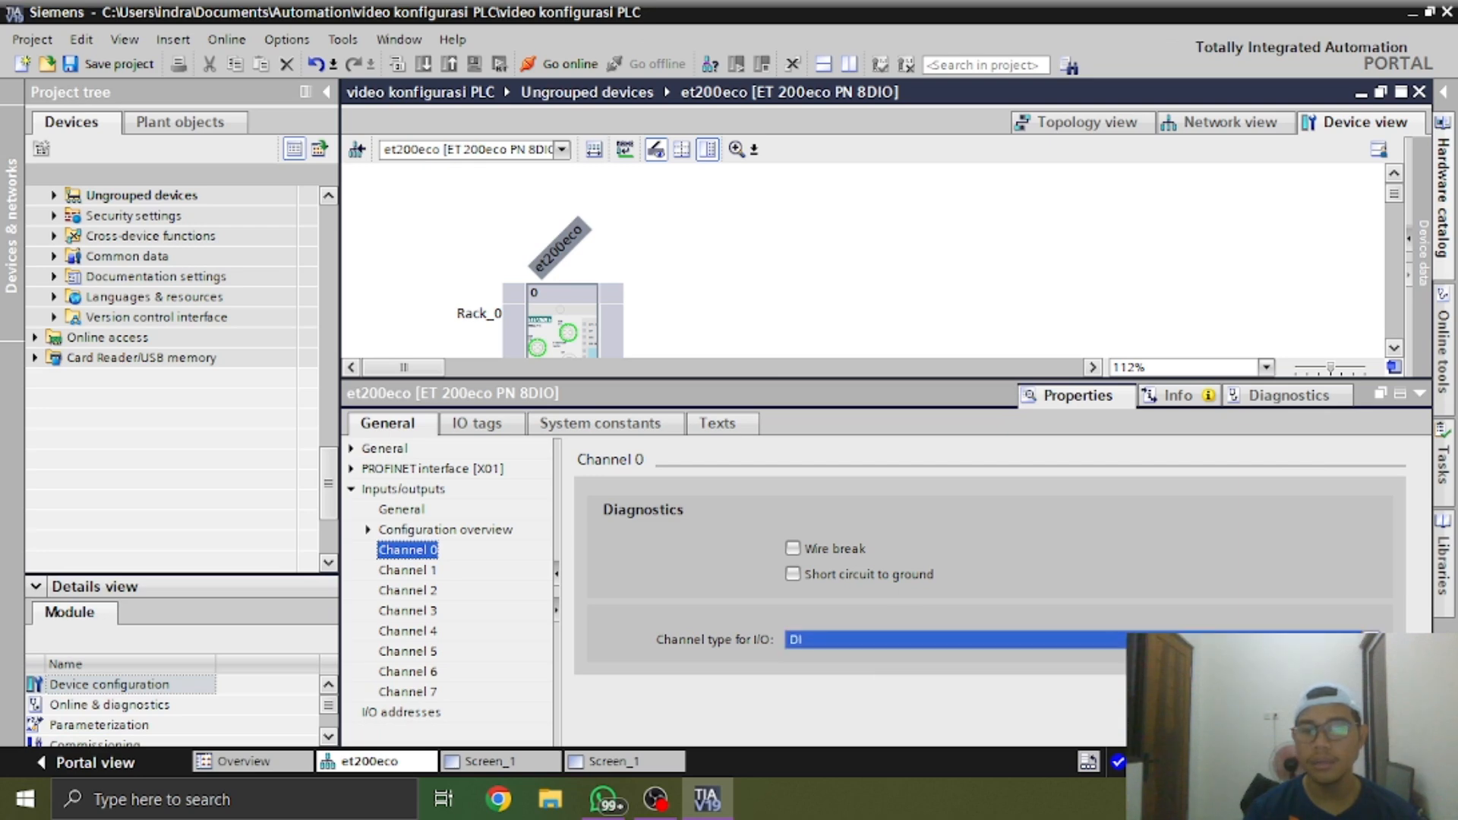
{"action": "left_click", "coordinate": [1371, 639]}
{"action": "left_click", "coordinate": [1413, 402]}
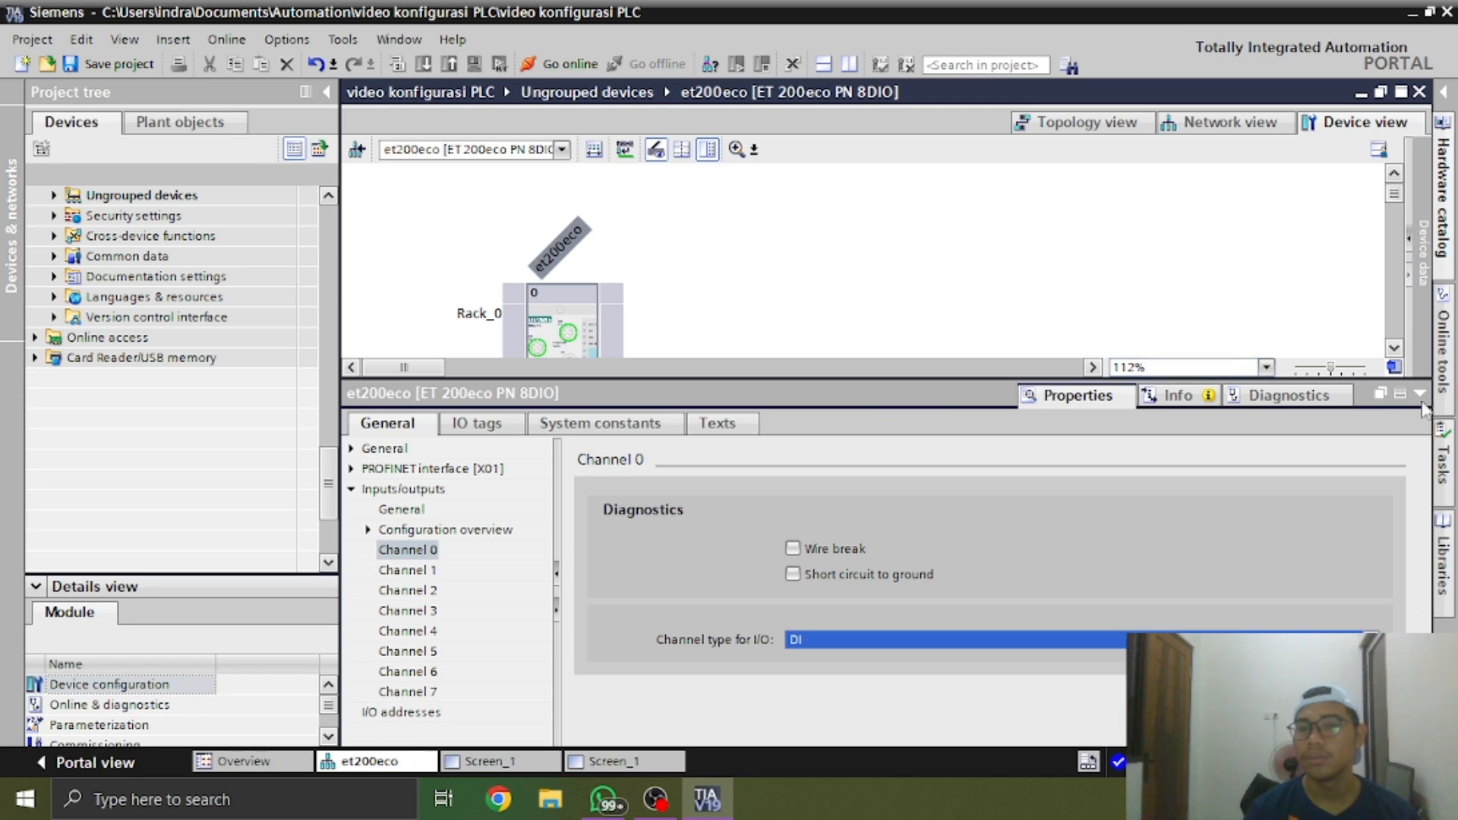
{"action": "left_click", "coordinate": [1420, 394]}
{"action": "left_click", "coordinate": [1264, 122]}
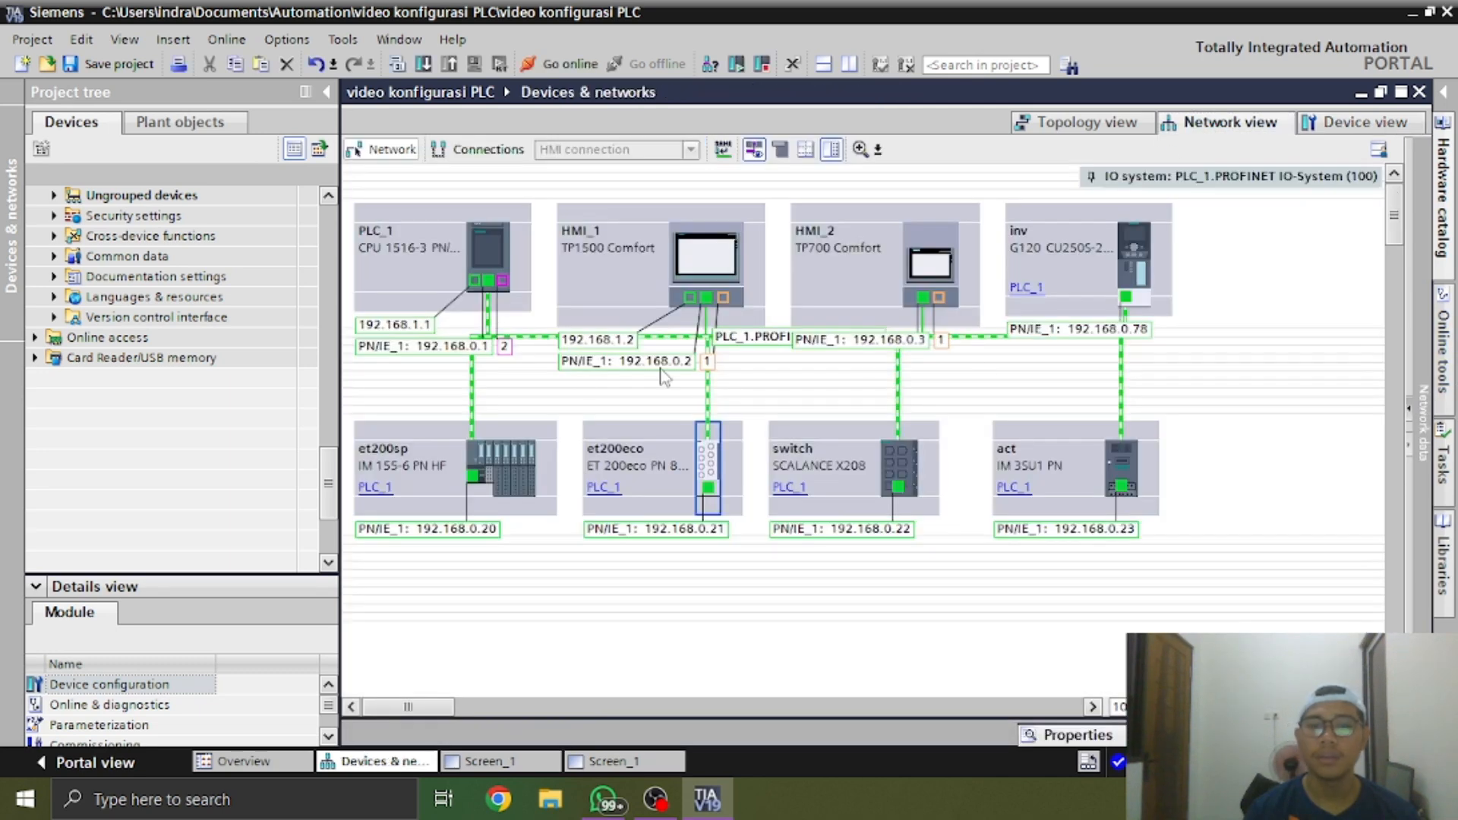
Open the et200sp station in the device view, select slot 1 of its rack, and show the hardware catalog
{"action": "double_click", "coordinate": [507, 471]}
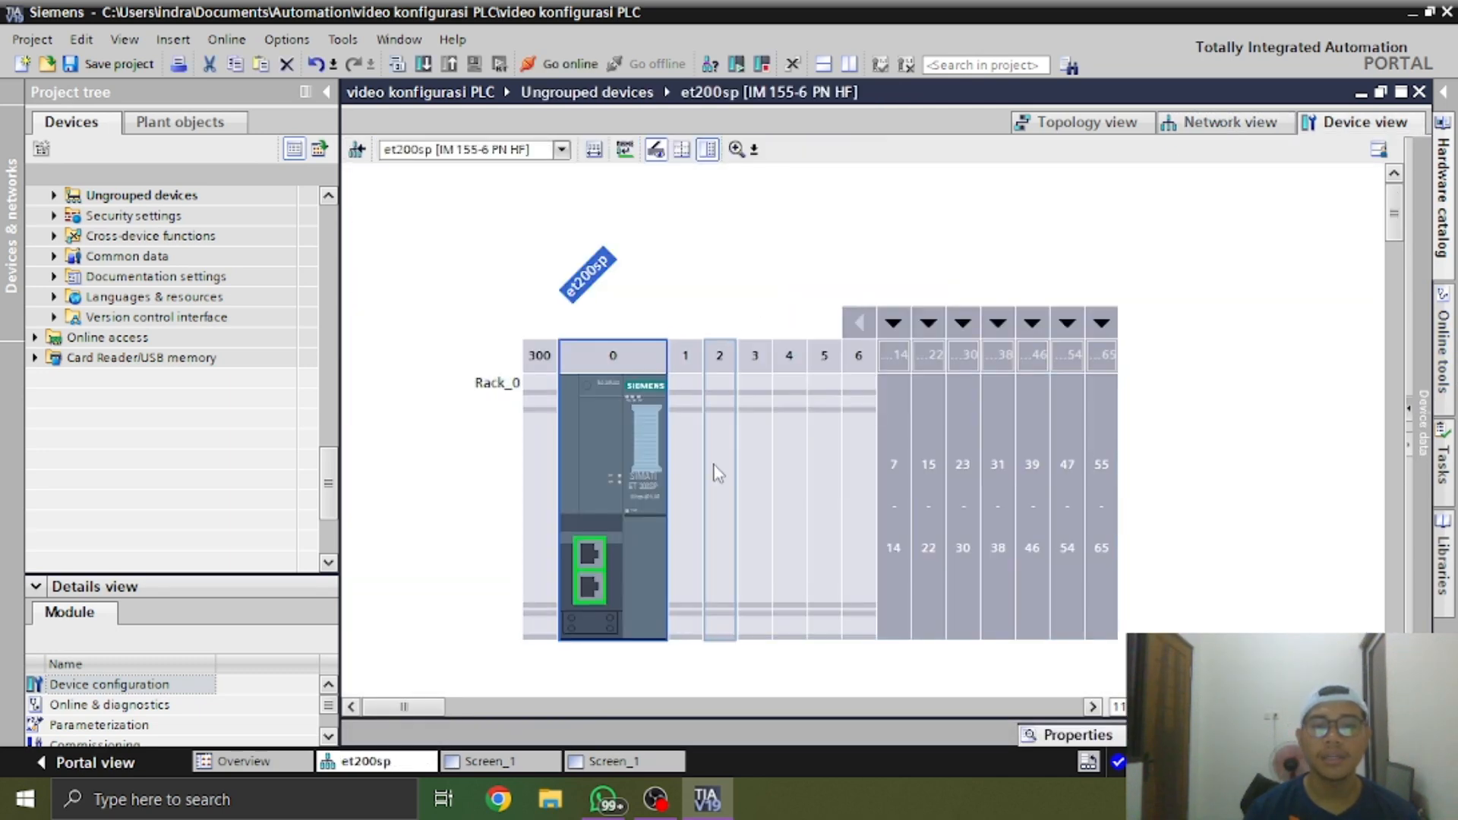
{"action": "left_click", "coordinate": [706, 486]}
{"action": "left_click", "coordinate": [695, 486]}
{"action": "left_click", "coordinate": [1440, 119]}
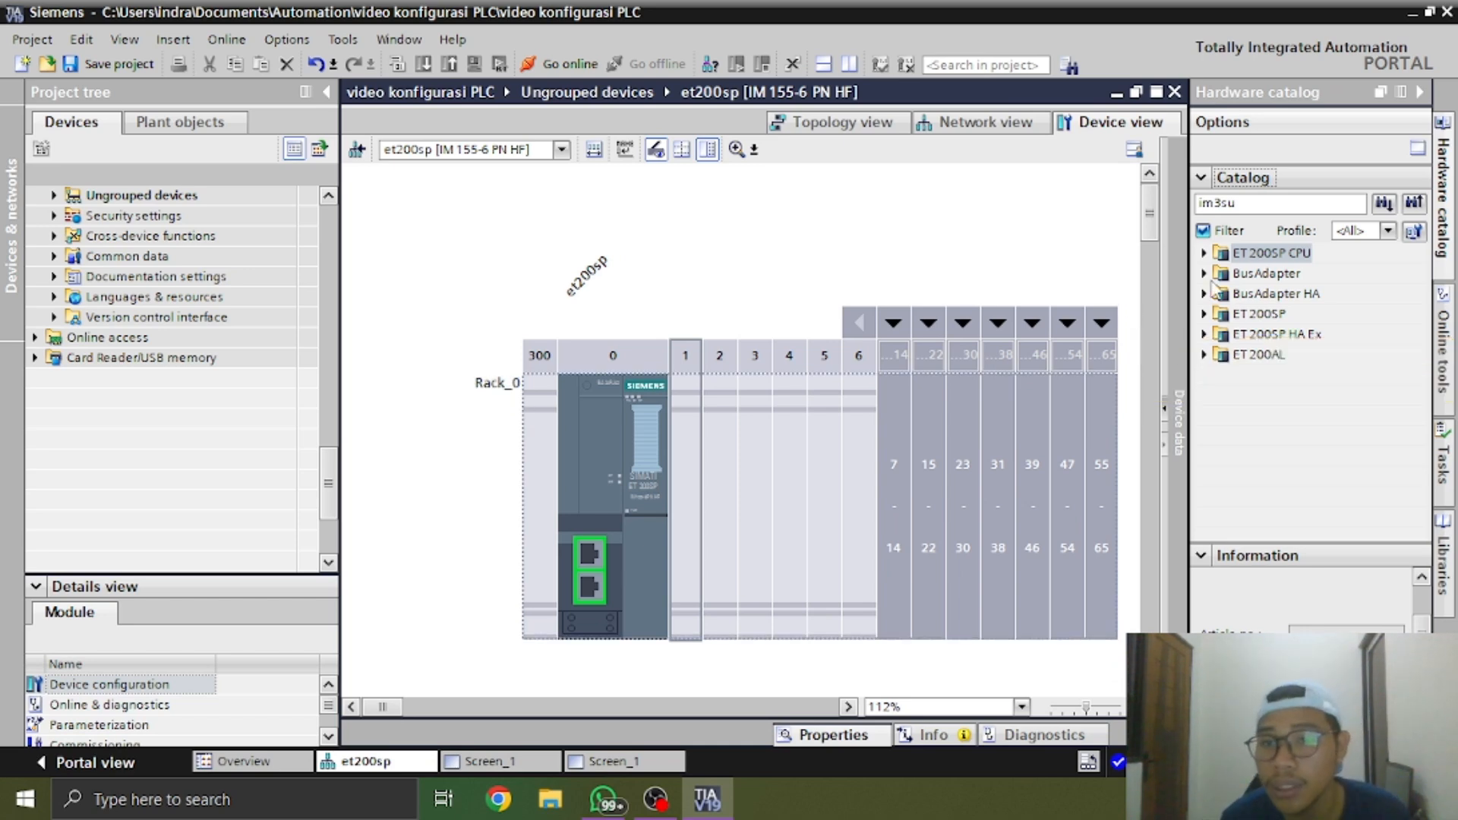
Collapse the ET 200SP CPU group in the hardware catalog and clear the im3su search term
{"action": "double_click", "coordinate": [1219, 255]}
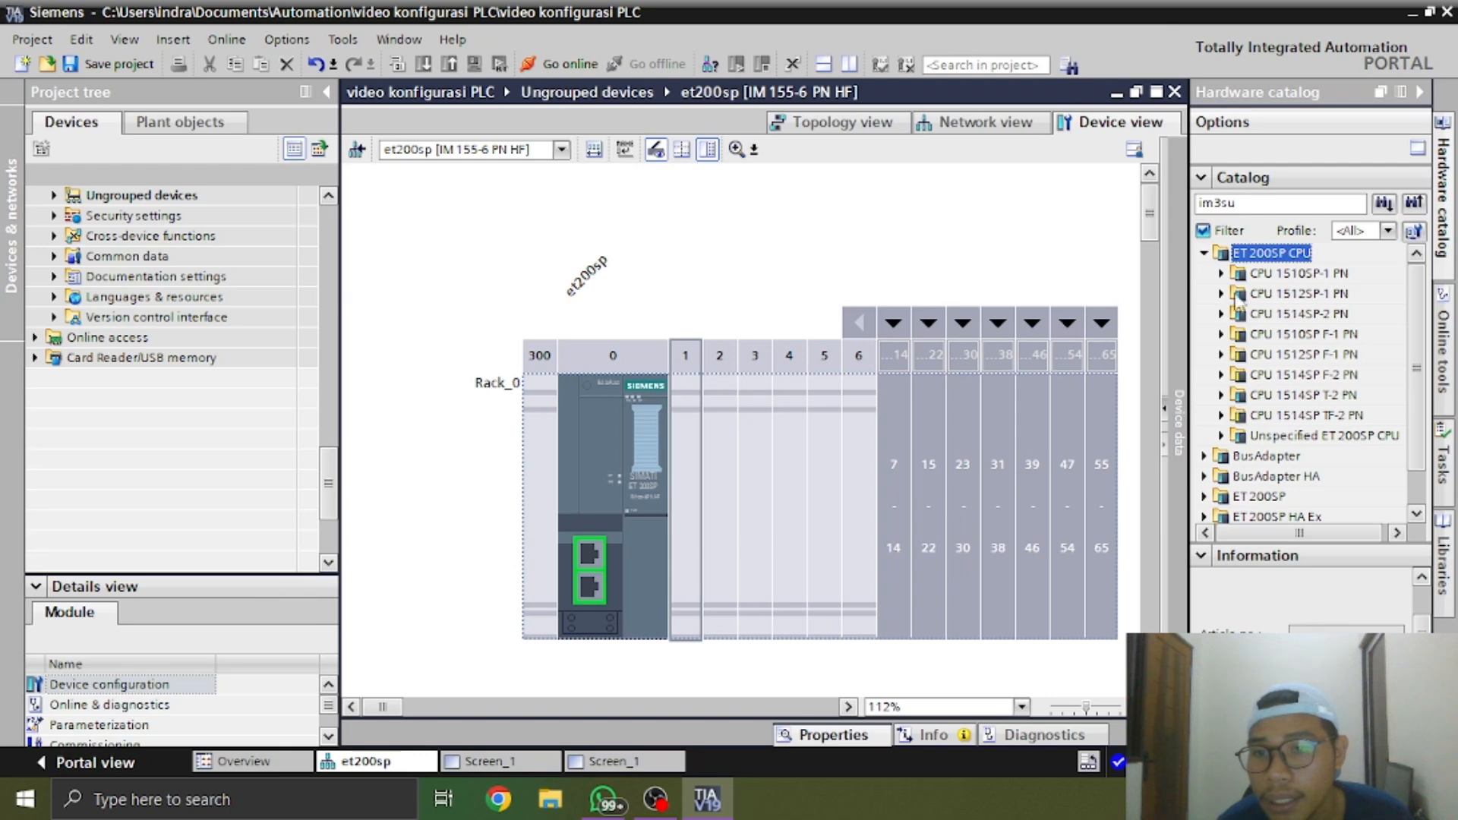
{"action": "left_click", "coordinate": [1204, 253]}
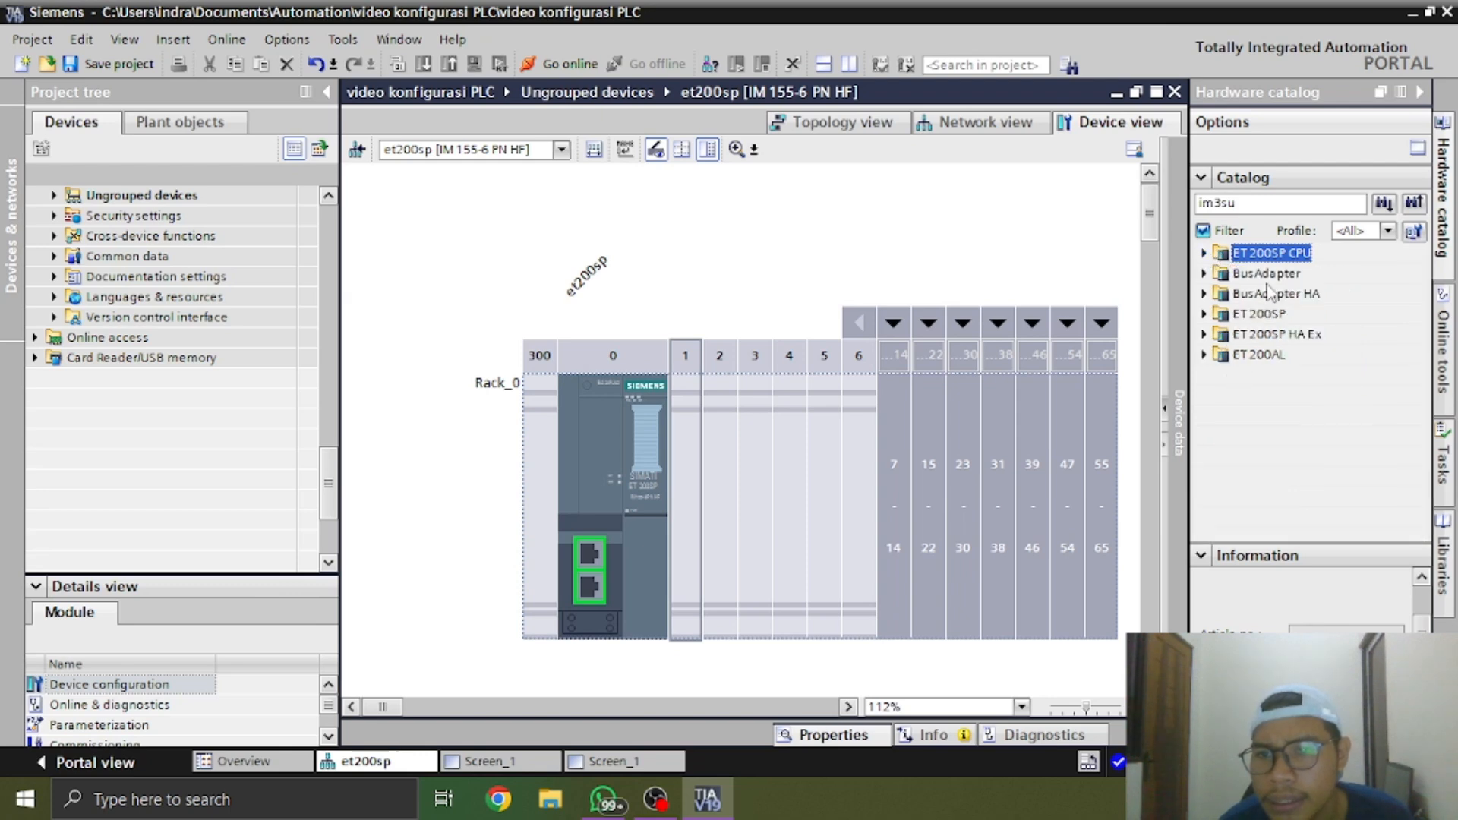
{"action": "double_click", "coordinate": [1321, 202]}
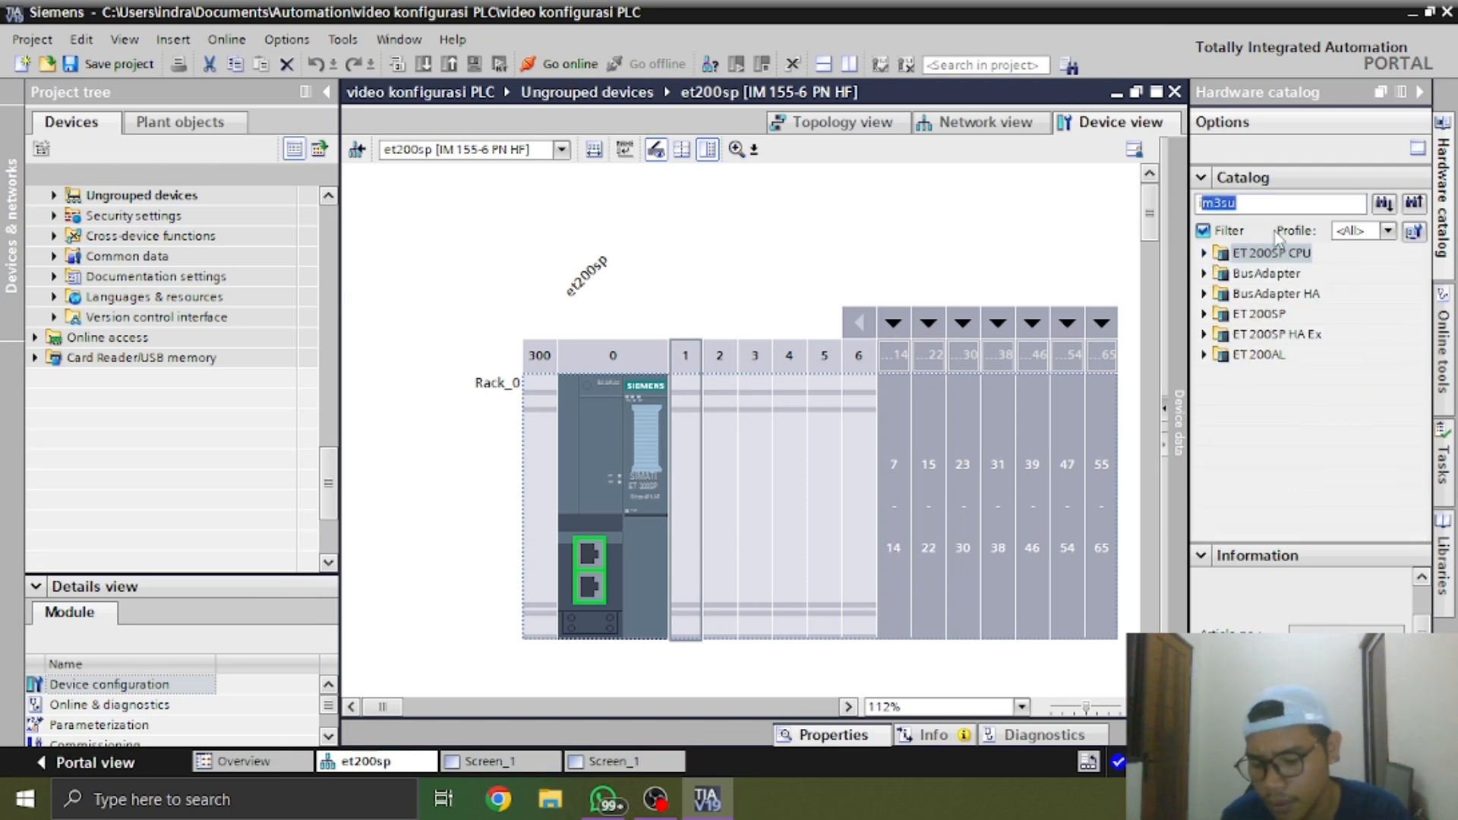
{"action": "key", "text": "BackSpace"}
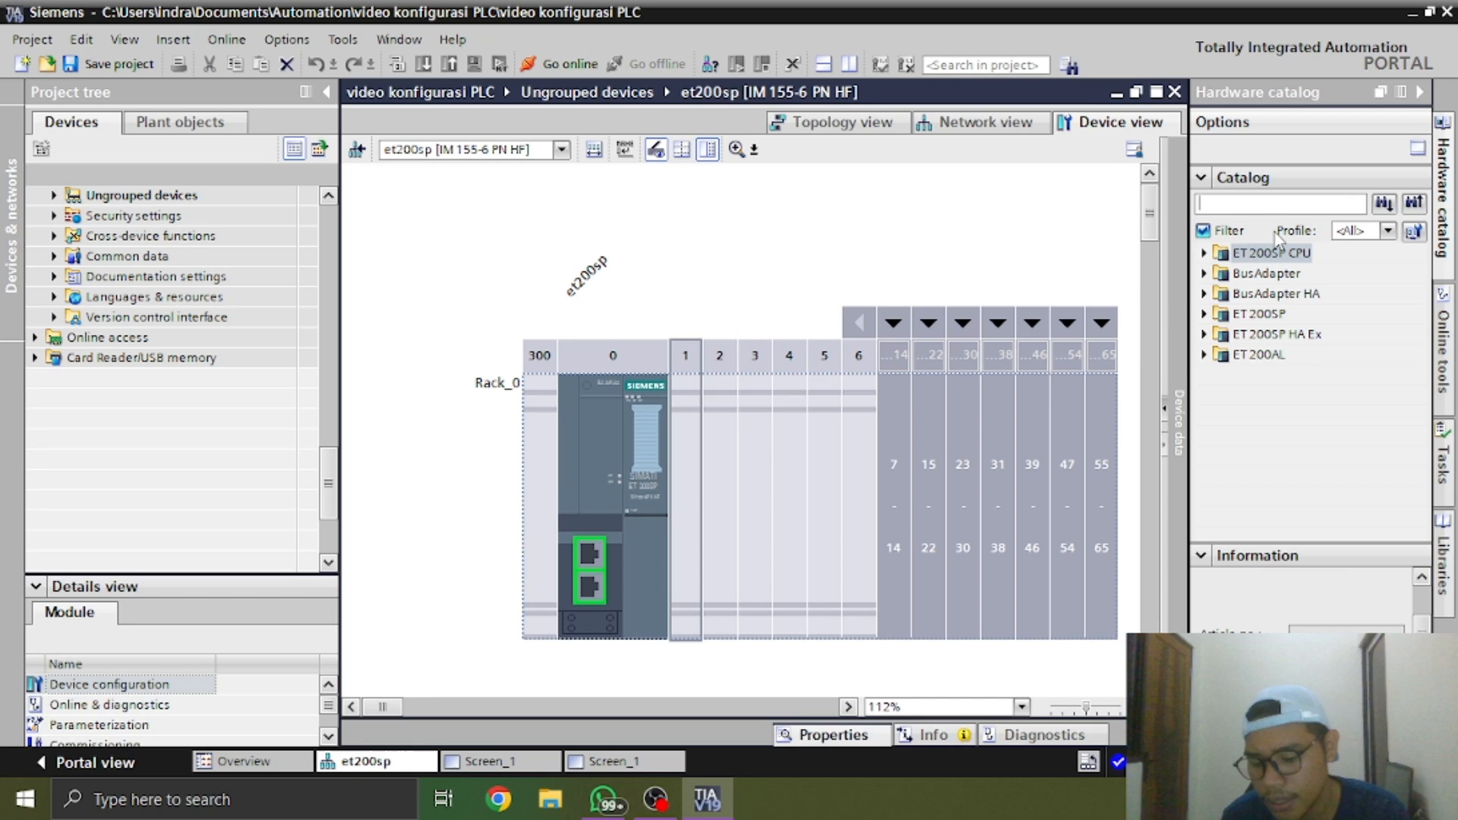
Browse the ET 200SP HA Ex and ET 200SP groups in the hardware catalog, including the ET 200SP communication modules
{"action": "left_click", "coordinate": [1204, 334]}
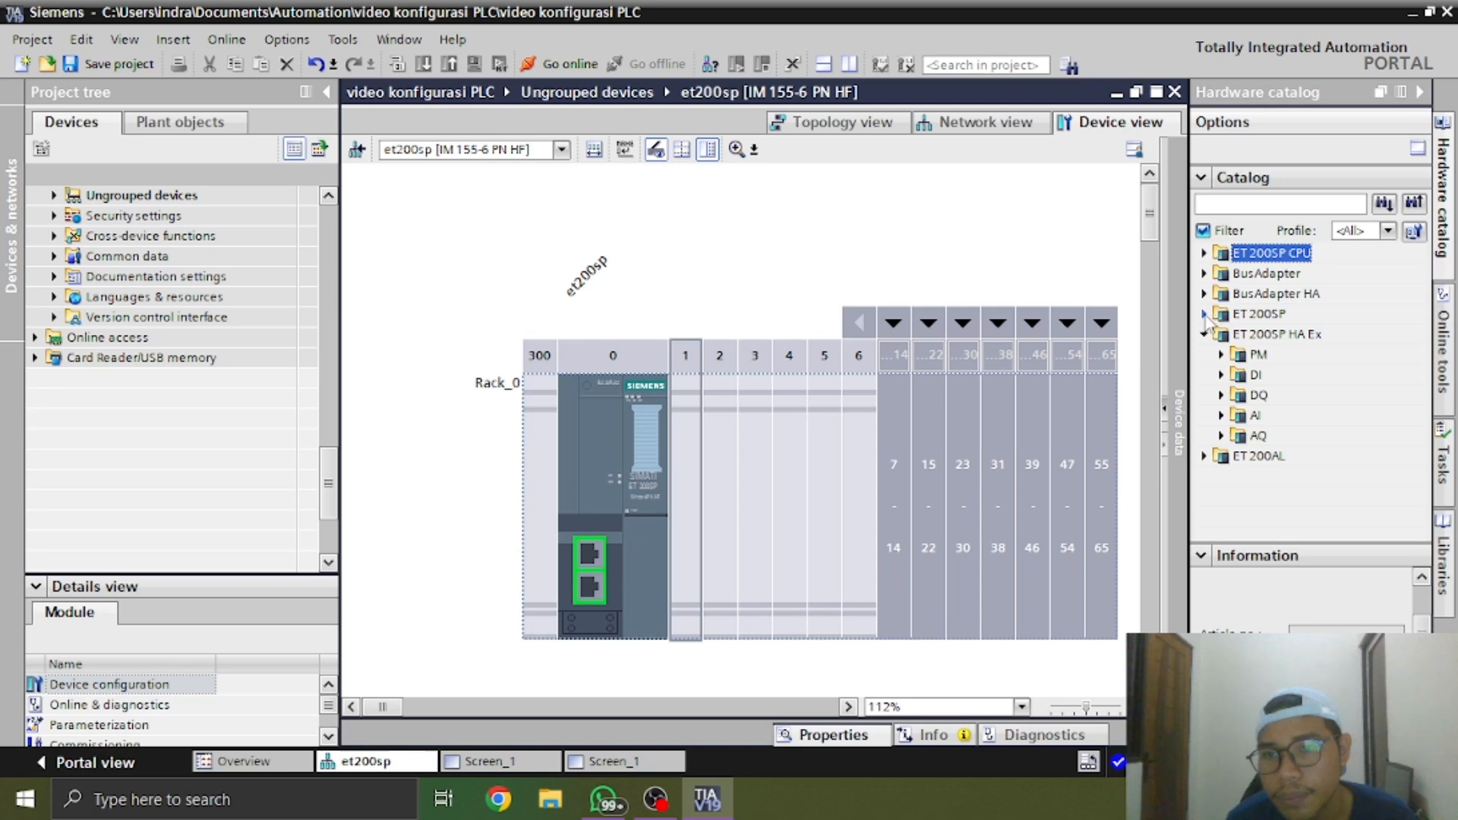
{"action": "left_click", "coordinate": [1204, 313]}
{"action": "scroll", "coordinate": [1259, 433], "scroll_direction": "down", "scroll_amount": 2}
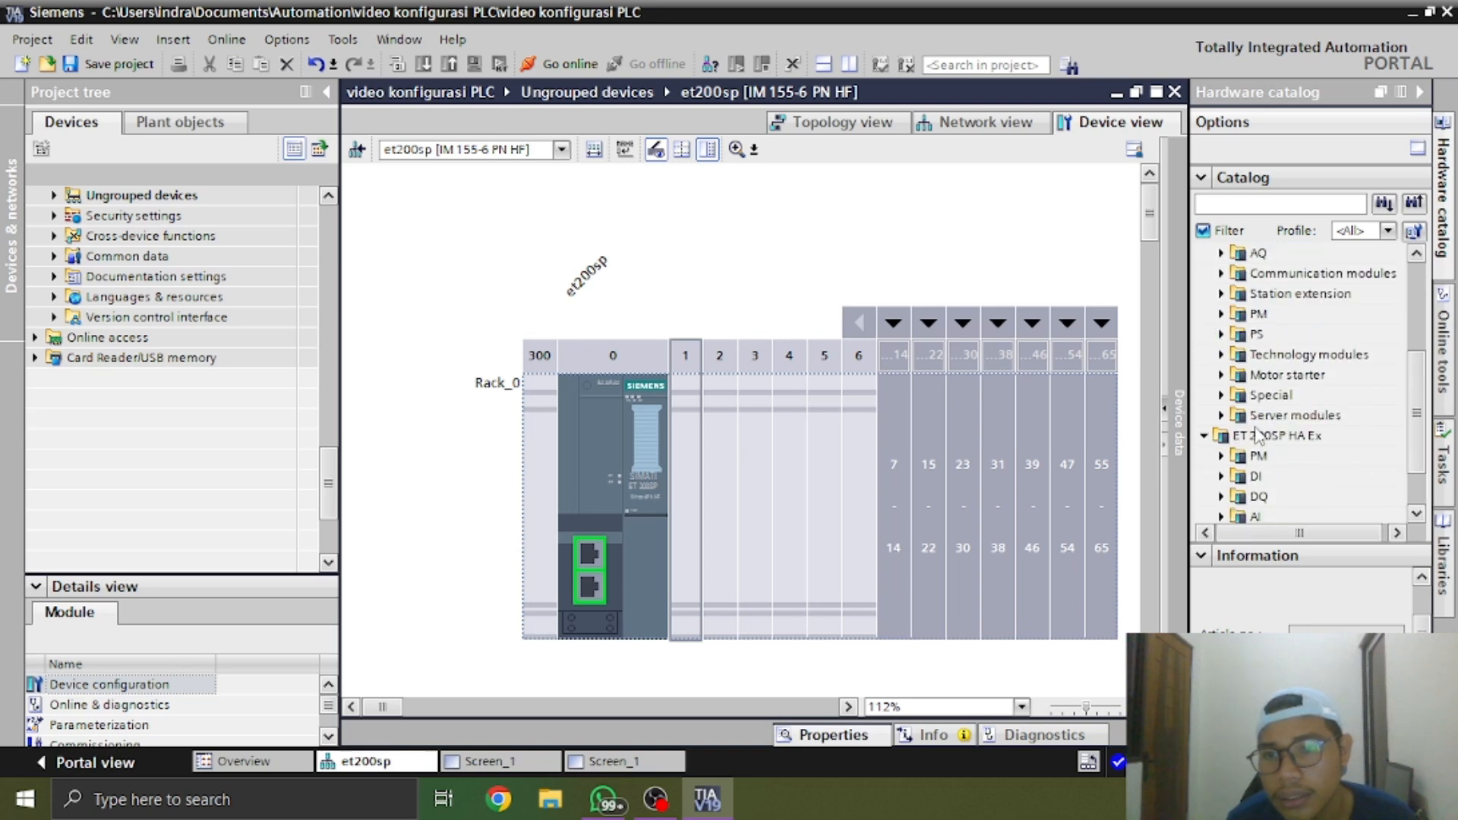
{"action": "scroll", "coordinate": [1259, 433], "scroll_direction": "up", "scroll_amount": 2}
{"action": "left_click", "coordinate": [1294, 395]}
{"action": "left_click", "coordinate": [1221, 395]}
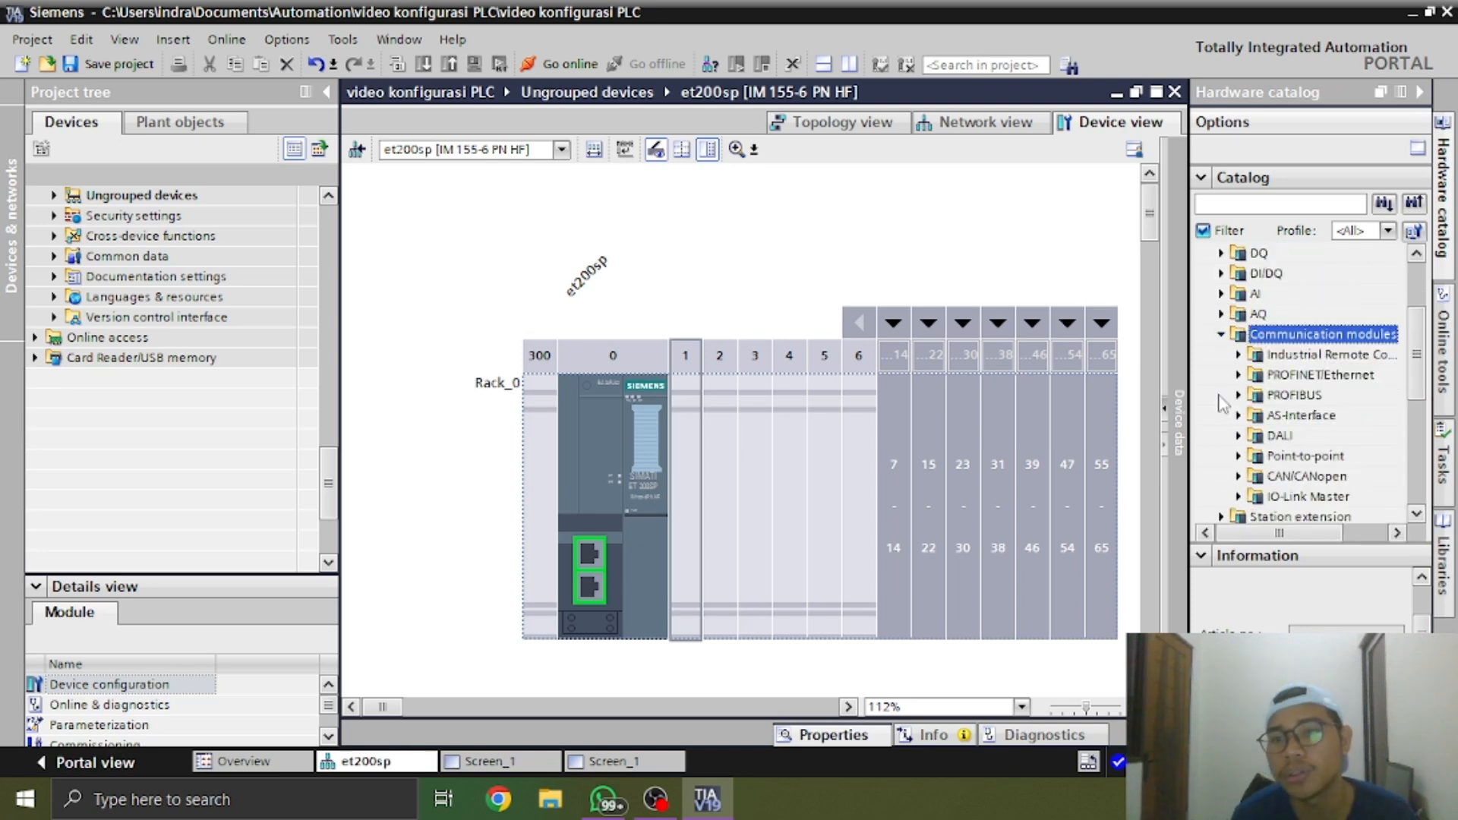
{"action": "left_click", "coordinate": [1221, 334]}
{"action": "scroll", "coordinate": [1223, 330], "scroll_direction": "up", "scroll_amount": 2}
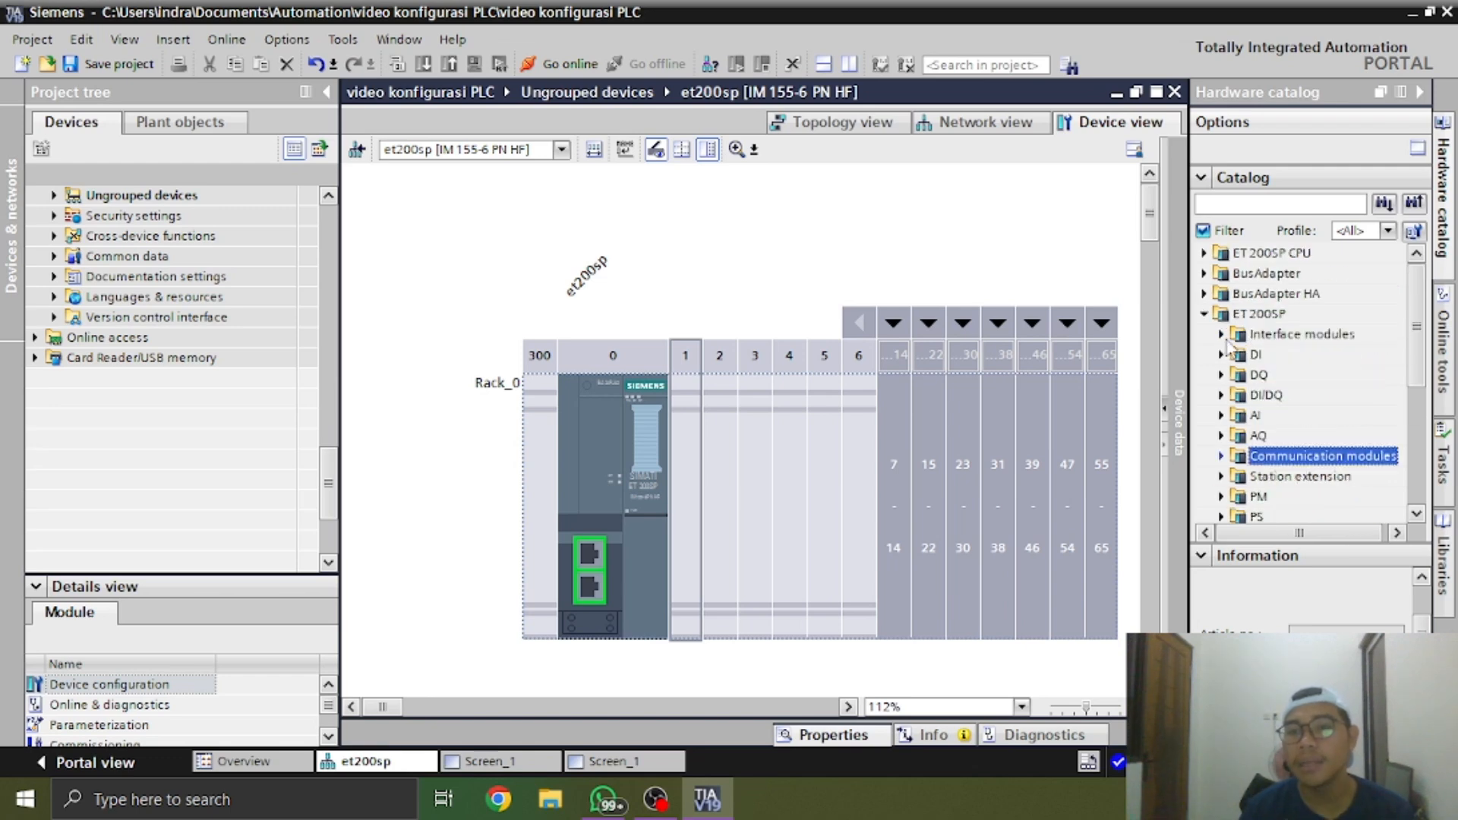
List the digital input (DI) modules of the ET 200SP group in the hardware catalog
{"action": "left_click", "coordinate": [1217, 319]}
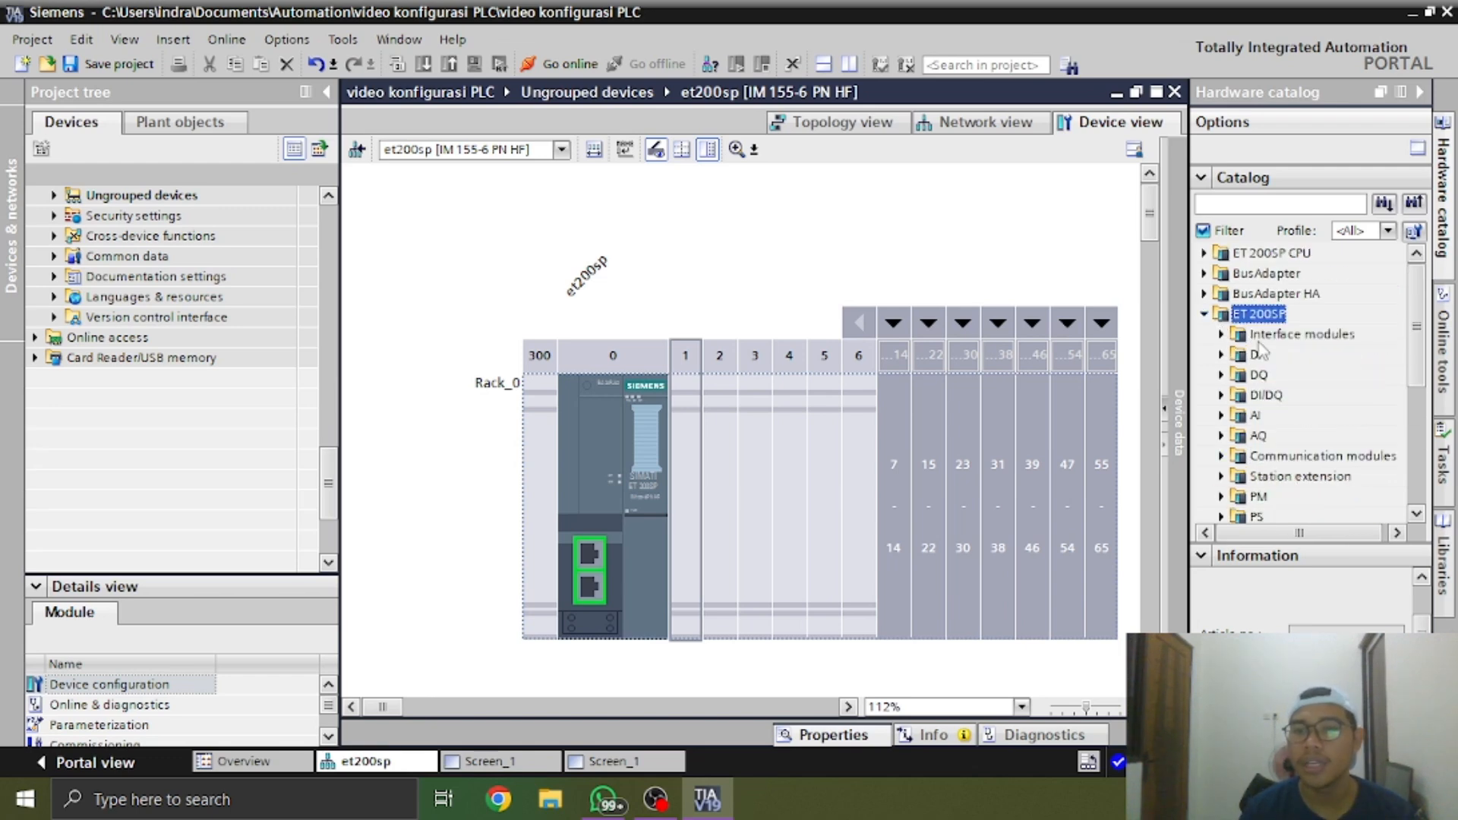
{"action": "scroll", "coordinate": [1293, 391], "scroll_direction": "down", "scroll_amount": 2}
{"action": "scroll", "coordinate": [1293, 391], "scroll_direction": "up", "scroll_amount": 2}
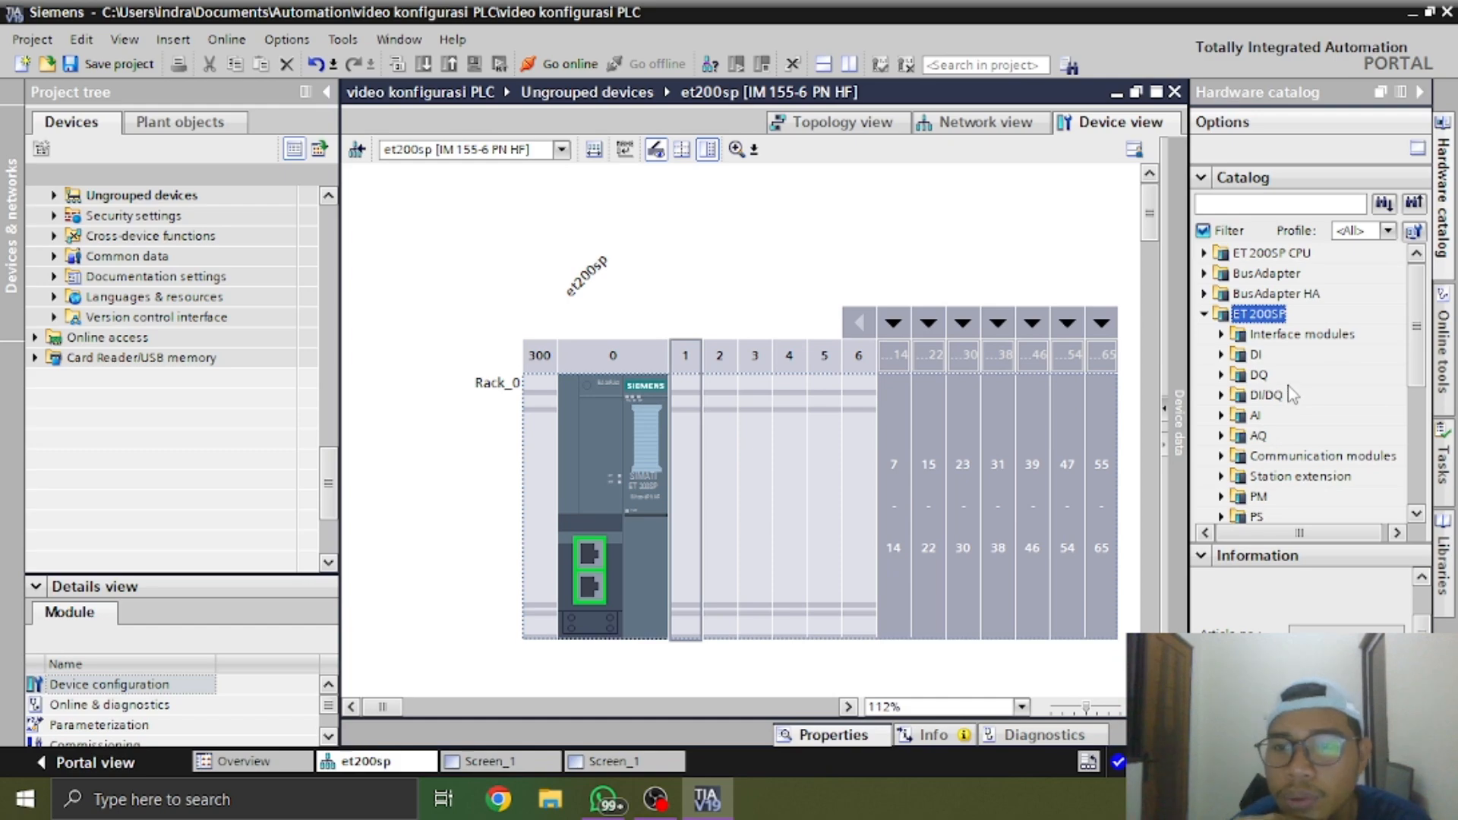
{"action": "left_click", "coordinate": [1222, 355]}
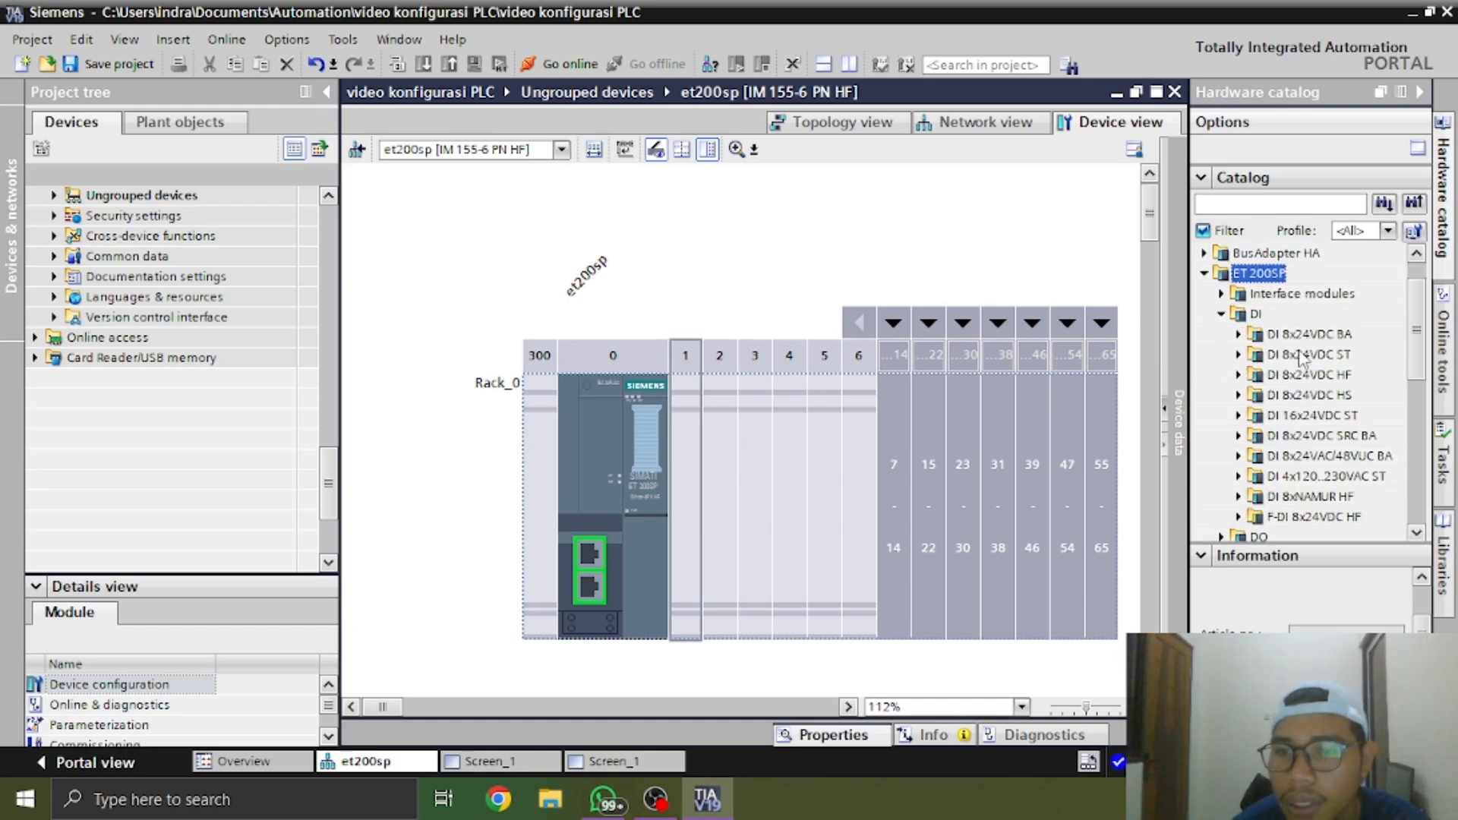
Switch to the WhatsApp photo of the real ET 200SP station and examine the type labels of its plugged modules
{"action": "key", "text": "alt+Tab"}
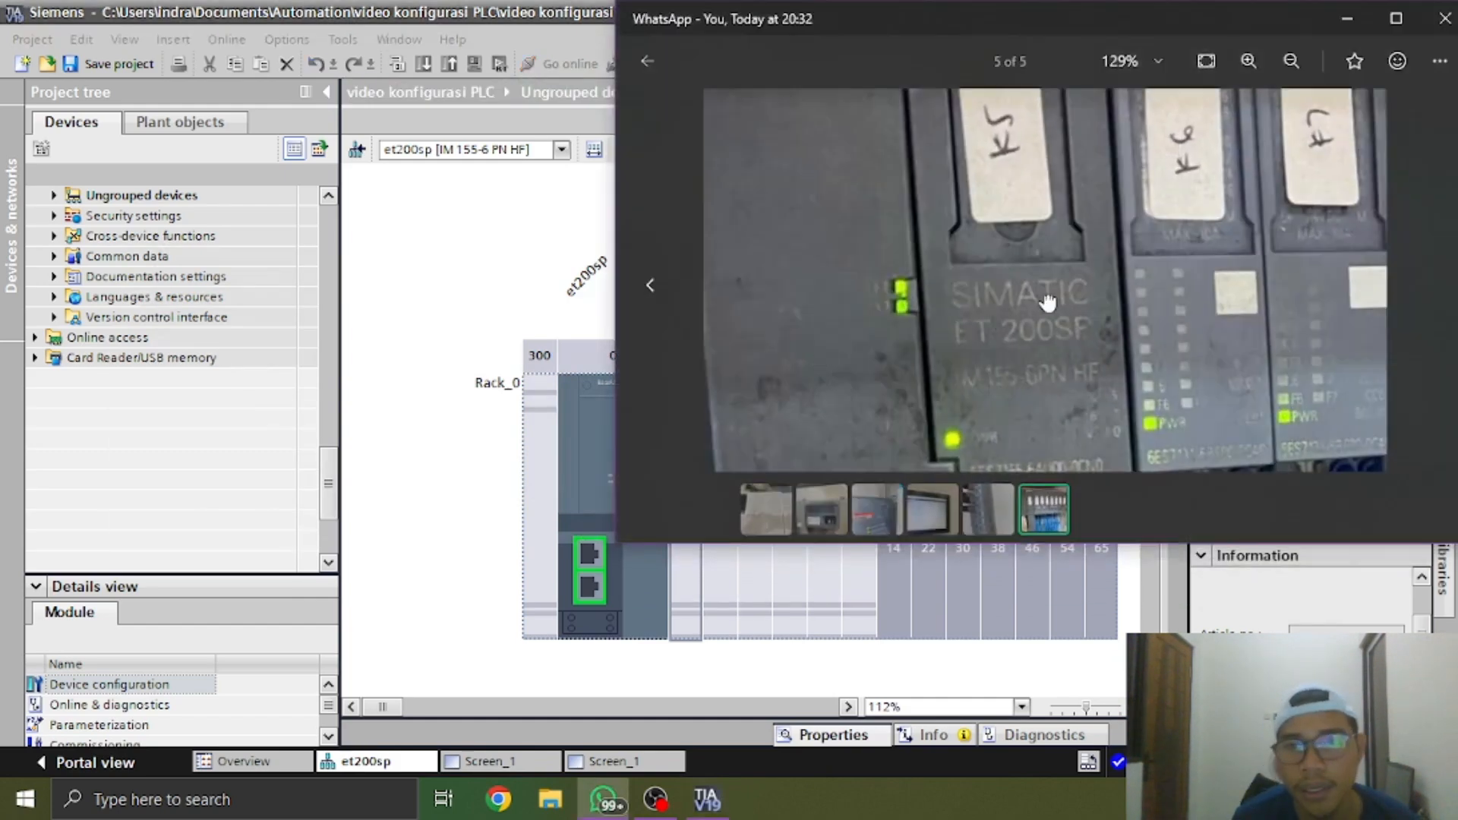
{"action": "left_click_drag", "start_coordinate": [1048, 302], "coordinate": [1120, 227]}
{"action": "left_click_drag", "start_coordinate": [1218, 202], "coordinate": [1022, 449]}
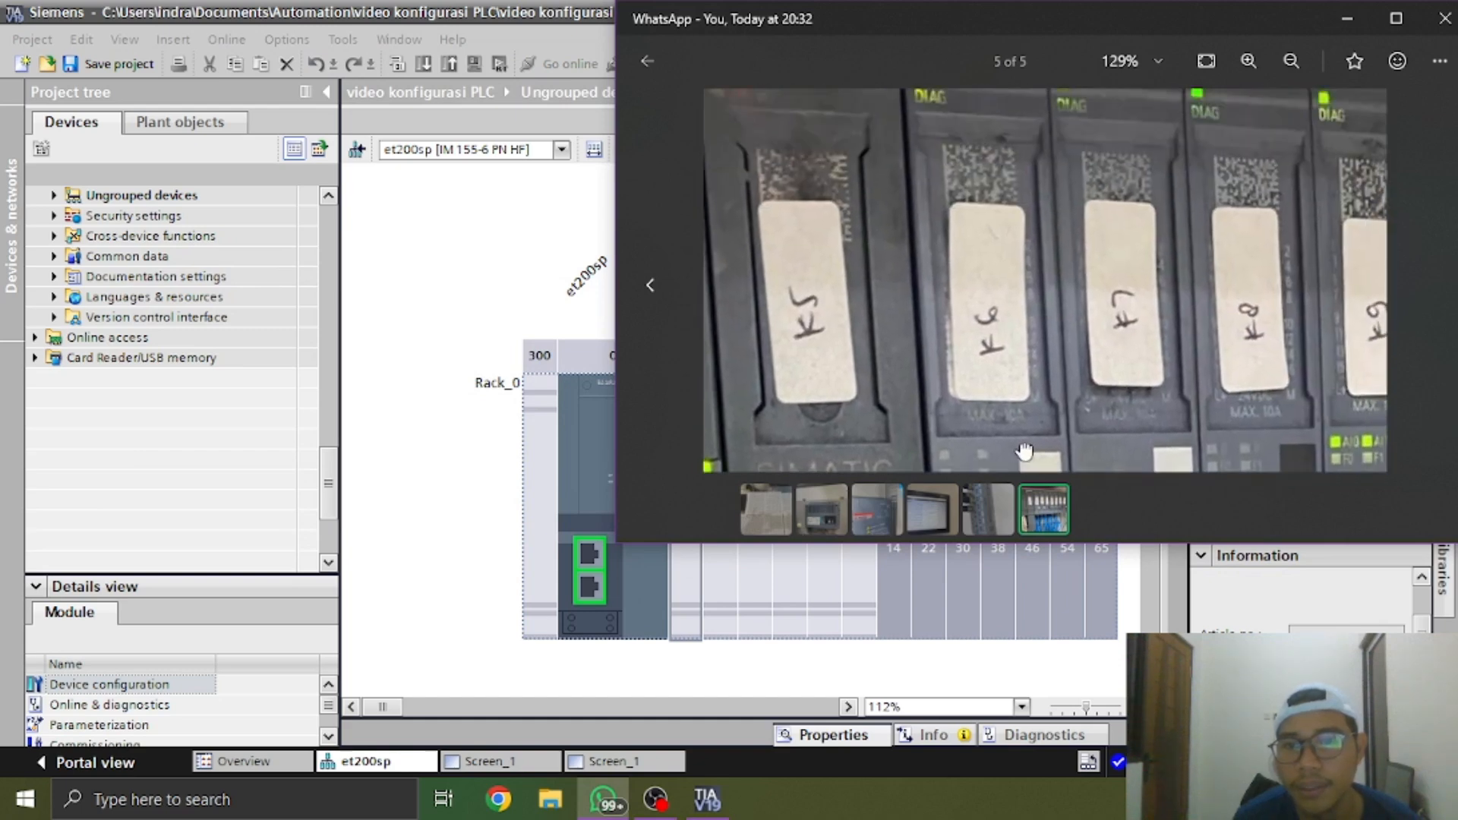
{"action": "left_click_drag", "start_coordinate": [1048, 381], "coordinate": [1024, 458]}
{"action": "left_click_drag", "start_coordinate": [961, 103], "coordinate": [957, 153]}
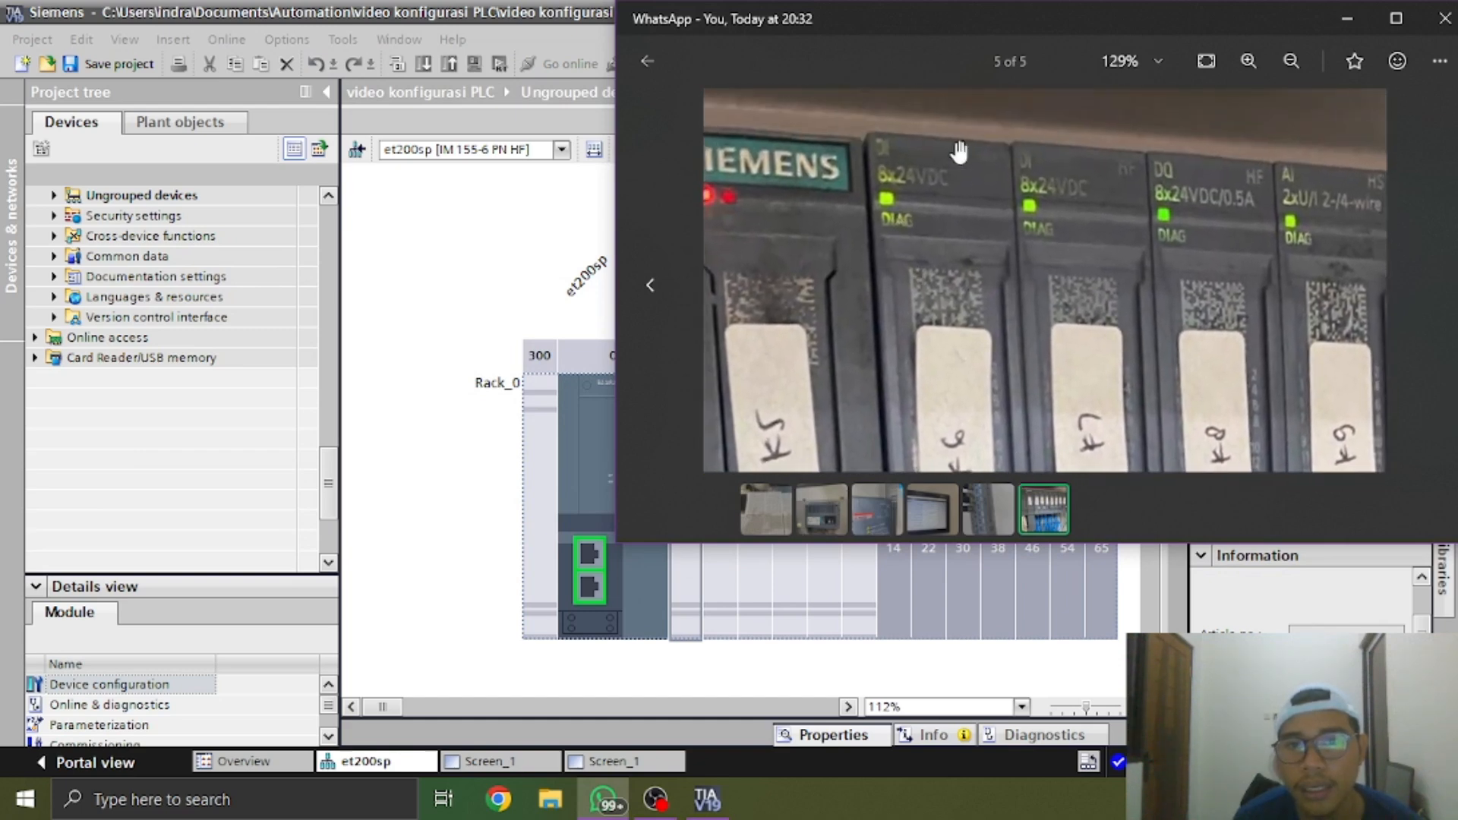
{"action": "scroll", "coordinate": [1026, 253], "scroll_direction": "down", "scroll_amount": 5}
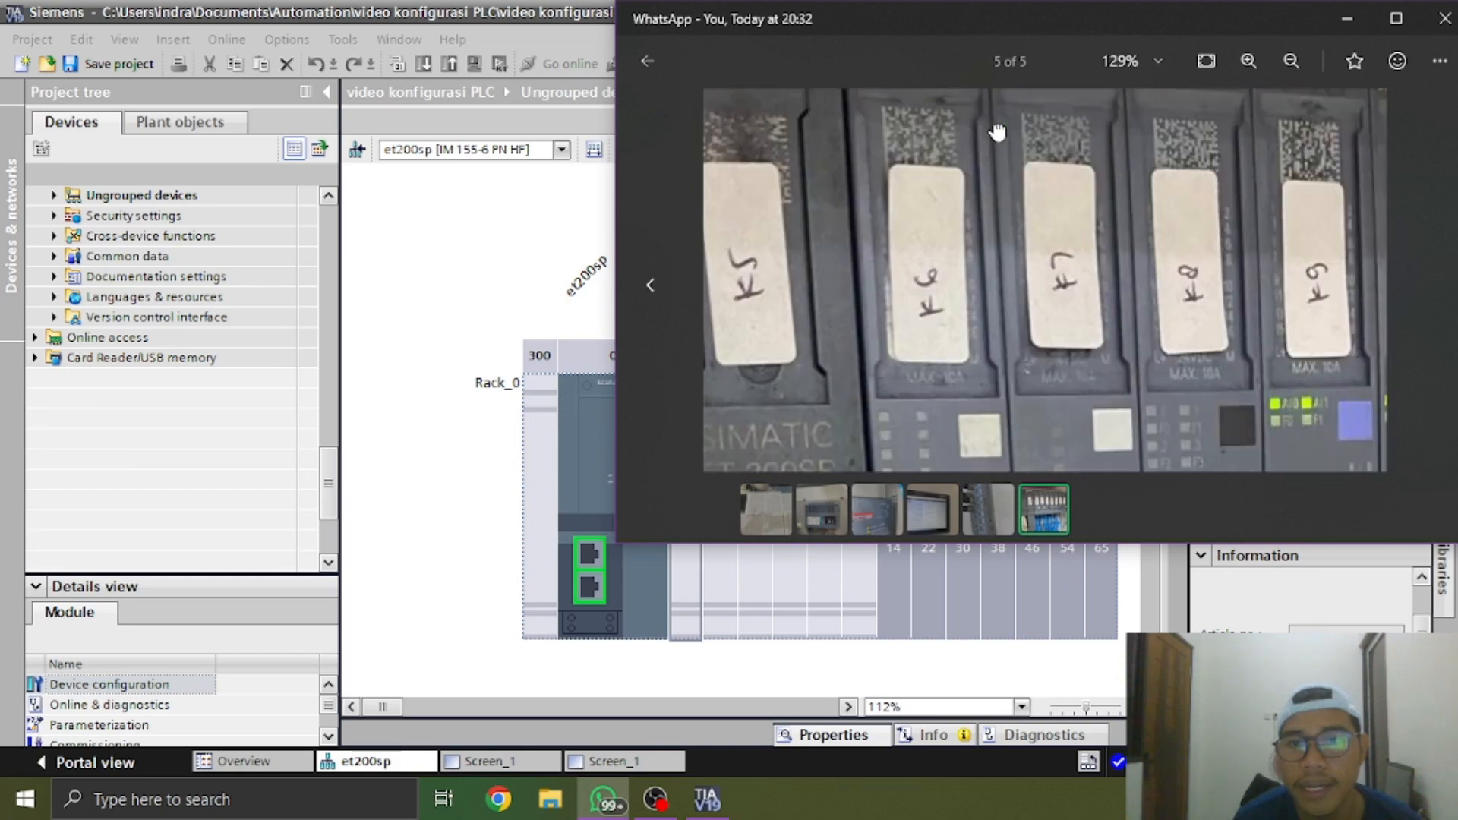
Examine the article numbers printed on the ET 200SP modules in the WhatsApp photo, then return to TIA Portal
{"action": "scroll", "coordinate": [961, 358], "scroll_direction": "up", "scroll_amount": 5}
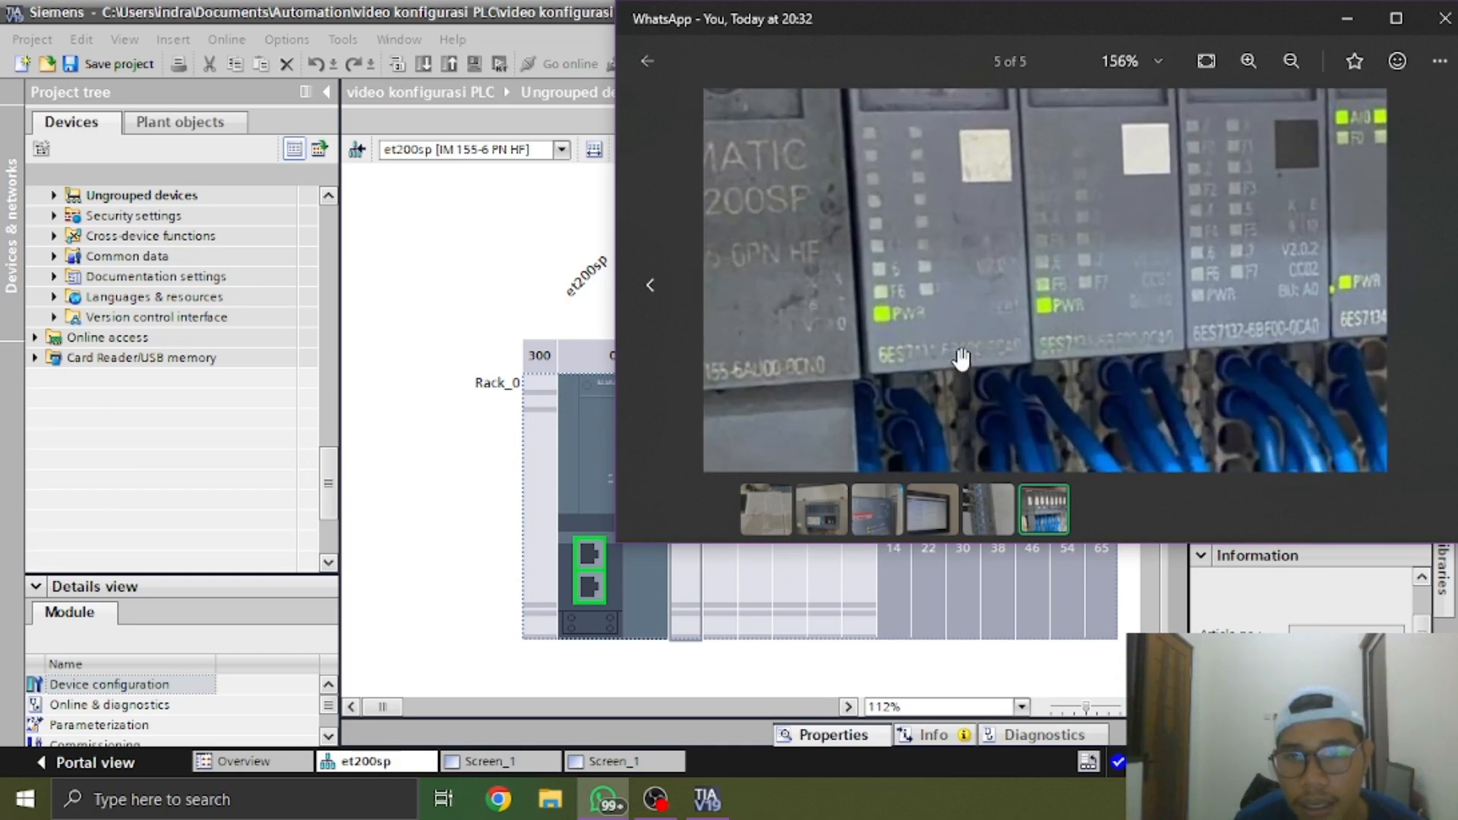
{"action": "left_click_drag", "start_coordinate": [1046, 259], "coordinate": [1030, 345]}
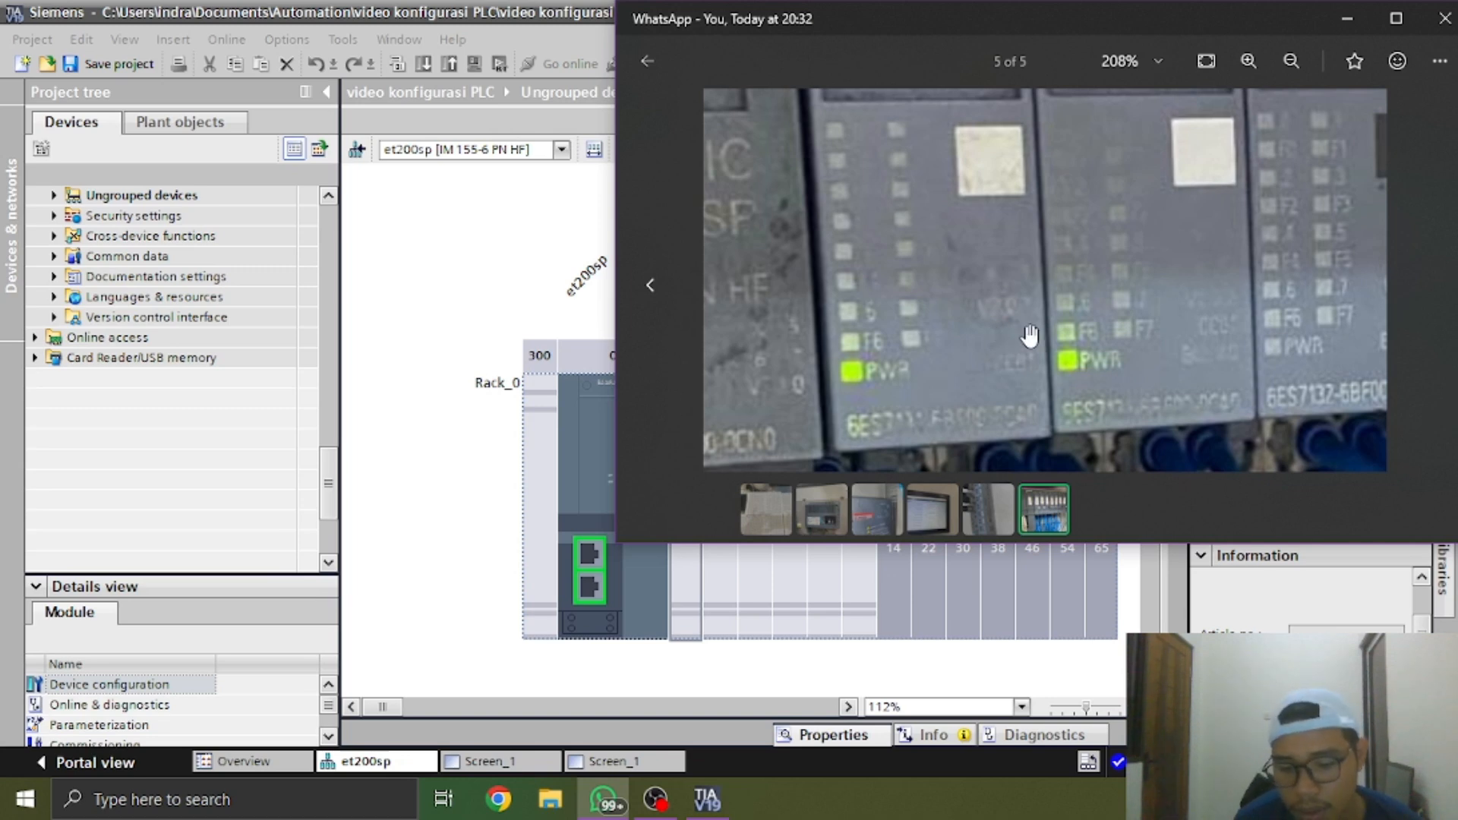
{"action": "left_click_drag", "start_coordinate": [1026, 332], "coordinate": [971, 310]}
{"action": "left_click_drag", "start_coordinate": [918, 268], "coordinate": [843, 317]}
{"action": "key", "text": "alt+Tab"}
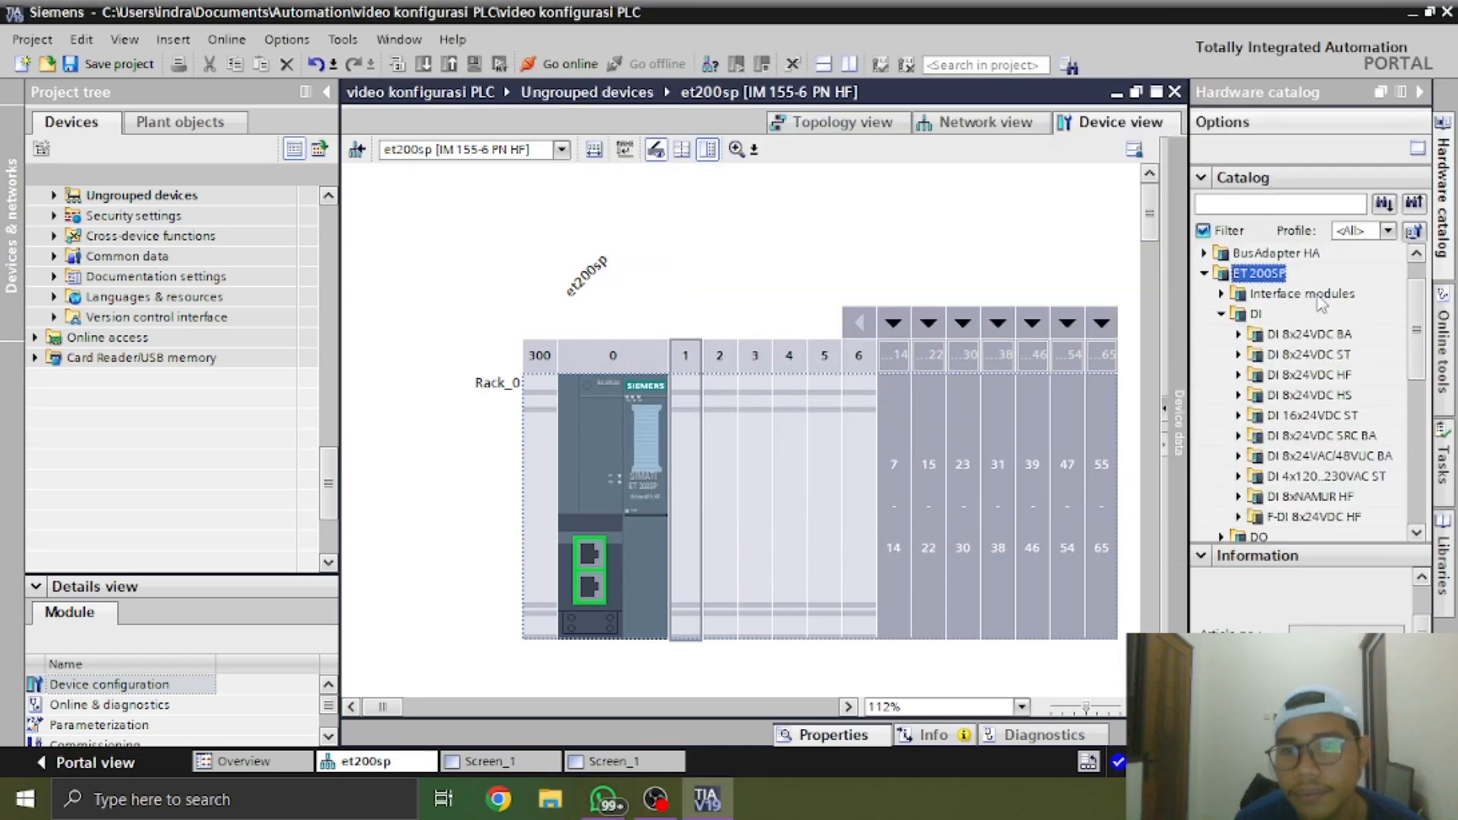
{"action": "key", "text": "alt+Tab"}
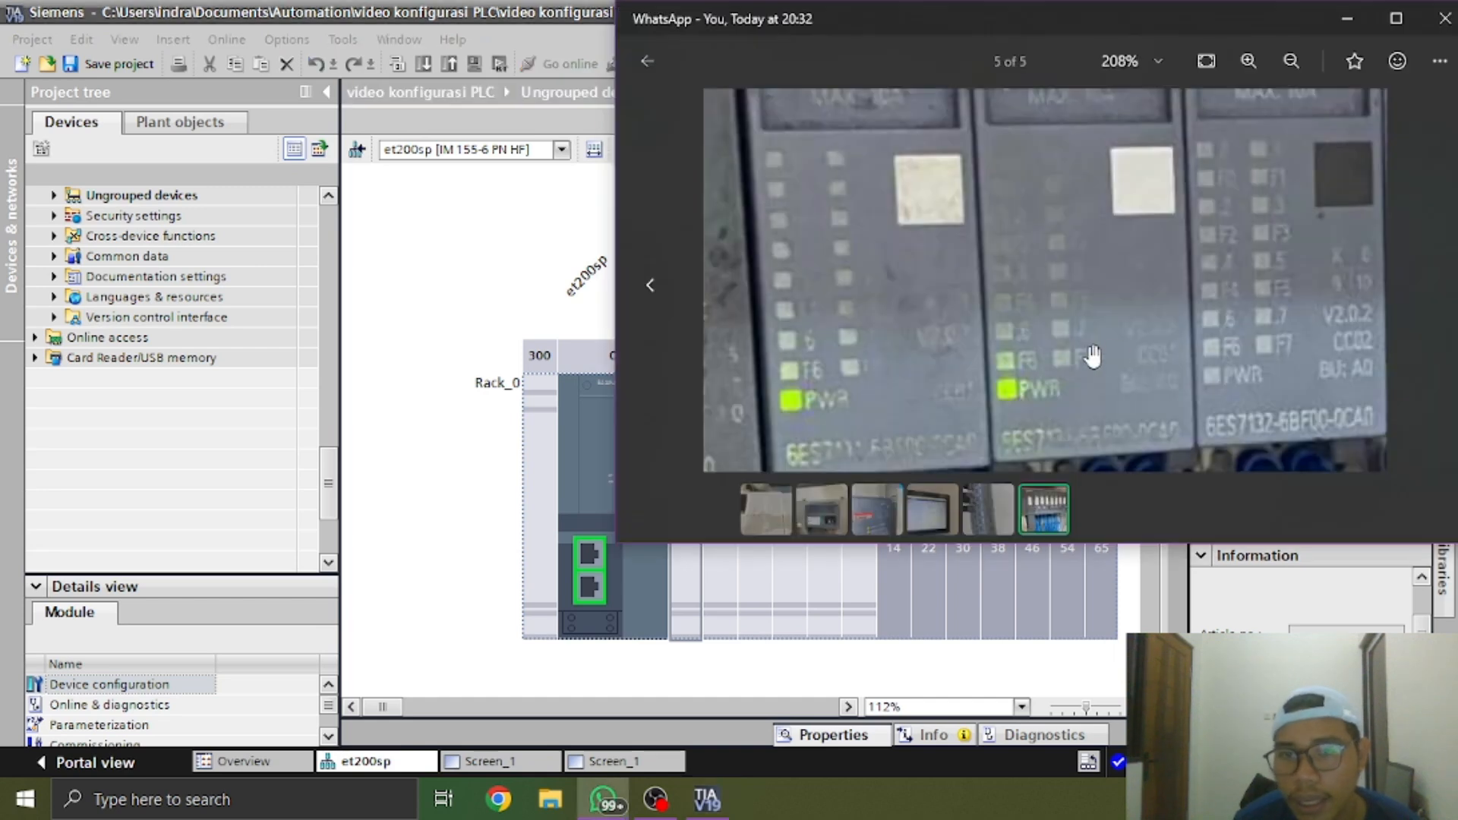
{"action": "left_click_drag", "start_coordinate": [1077, 357], "coordinate": [1201, 297]}
{"action": "key", "text": "alt+Tab"}
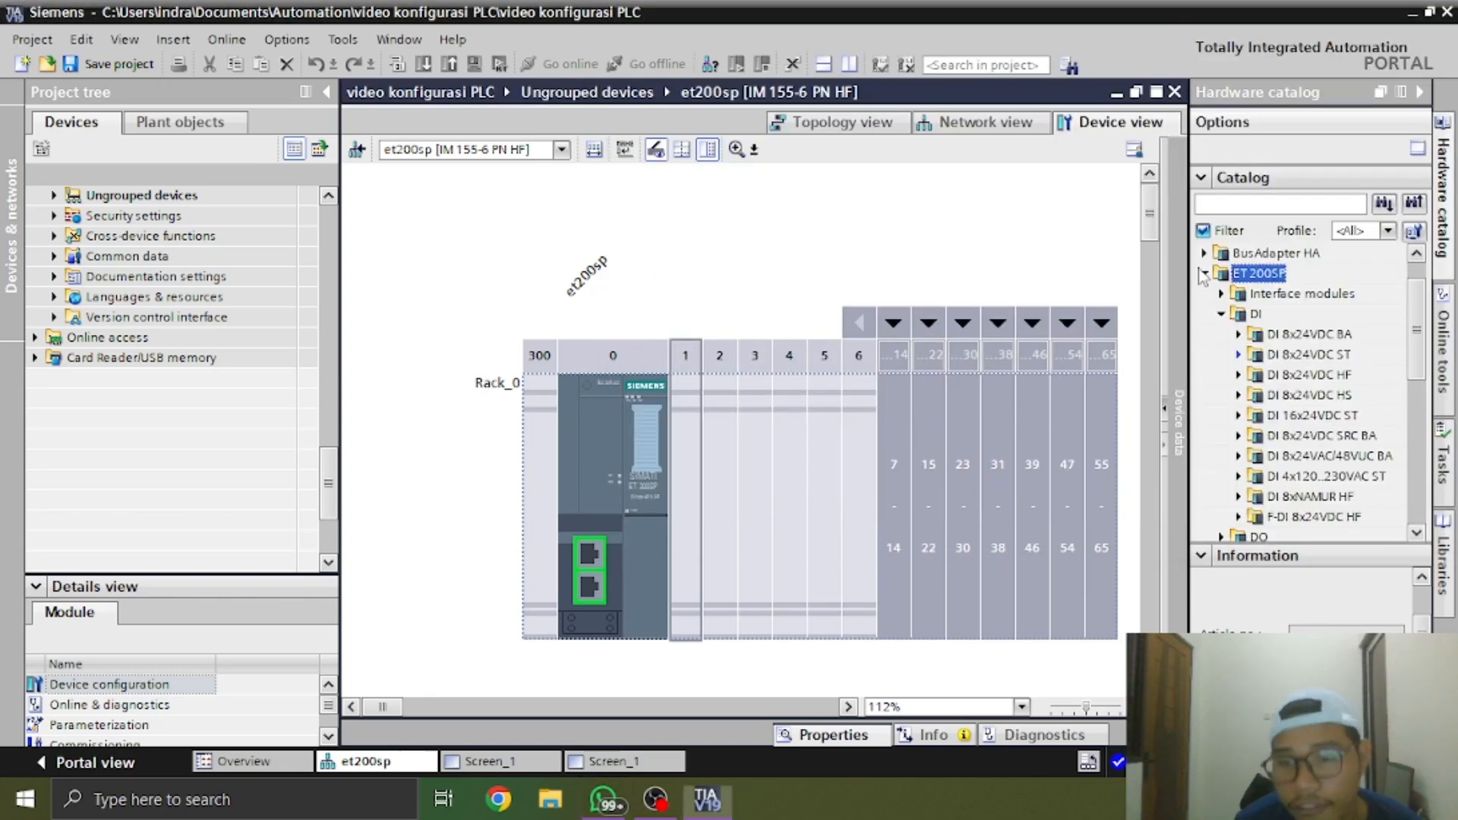
Compare the DI 8x24VDC HF module 6ES7 131-6BF00 with the hardware photo and insert it into slot 1 of the et200sp rack
{"action": "left_click", "coordinate": [1238, 375]}
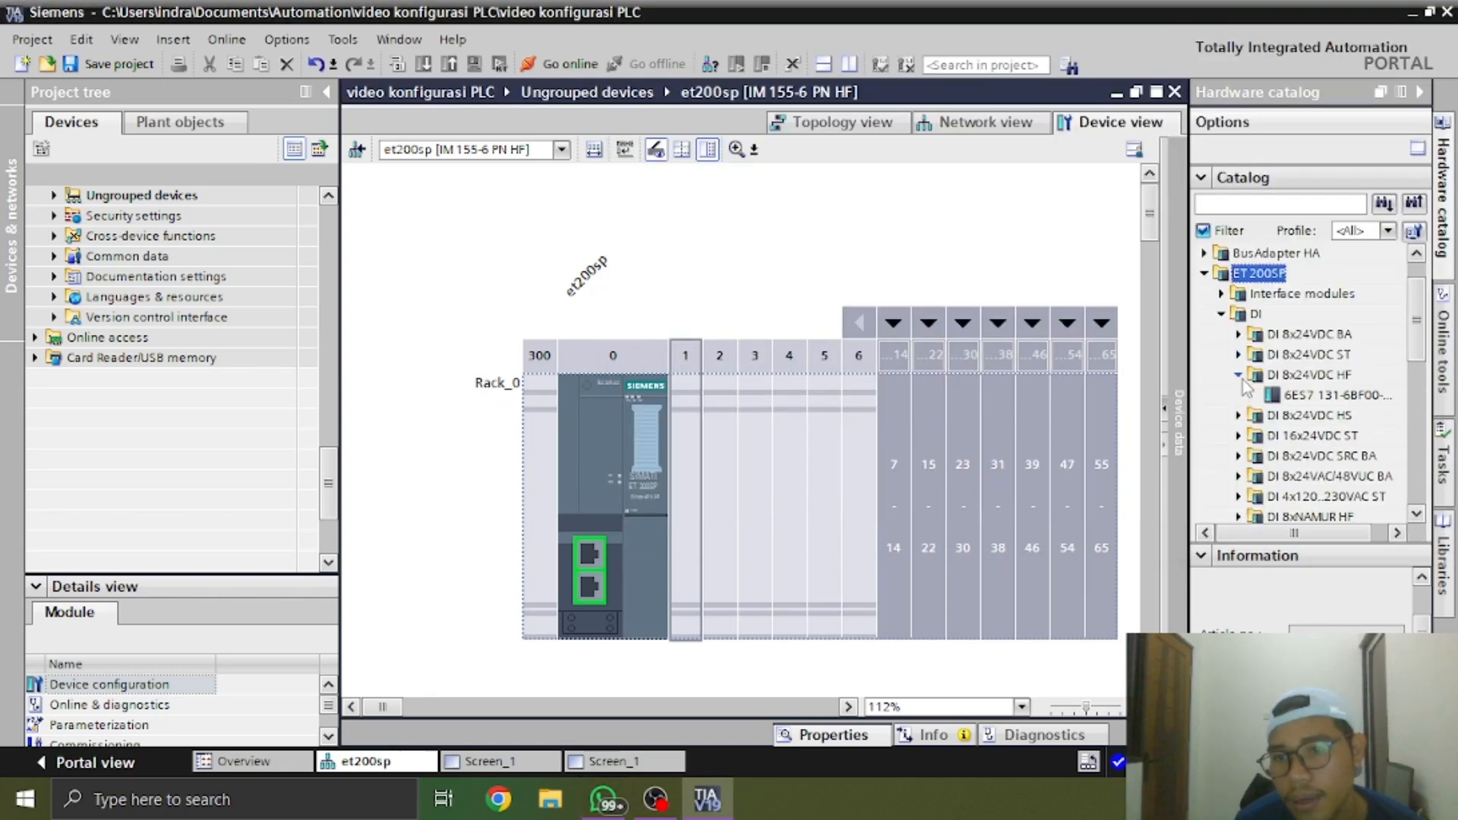
{"action": "left_click", "coordinate": [1284, 396]}
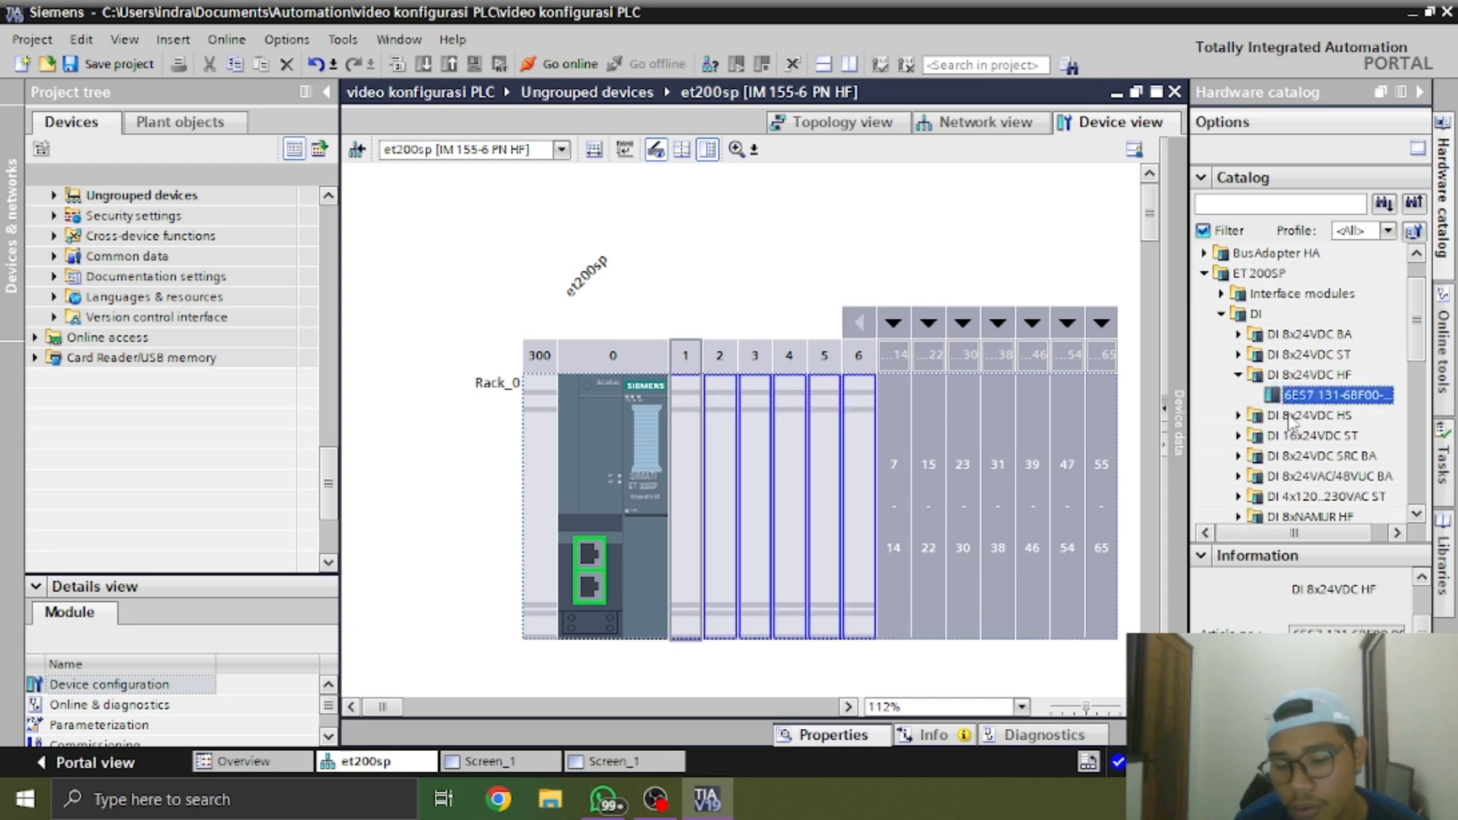
{"action": "key", "text": "alt+Tab"}
{"action": "scroll", "coordinate": [1064, 244], "scroll_direction": "up", "scroll_amount": 2}
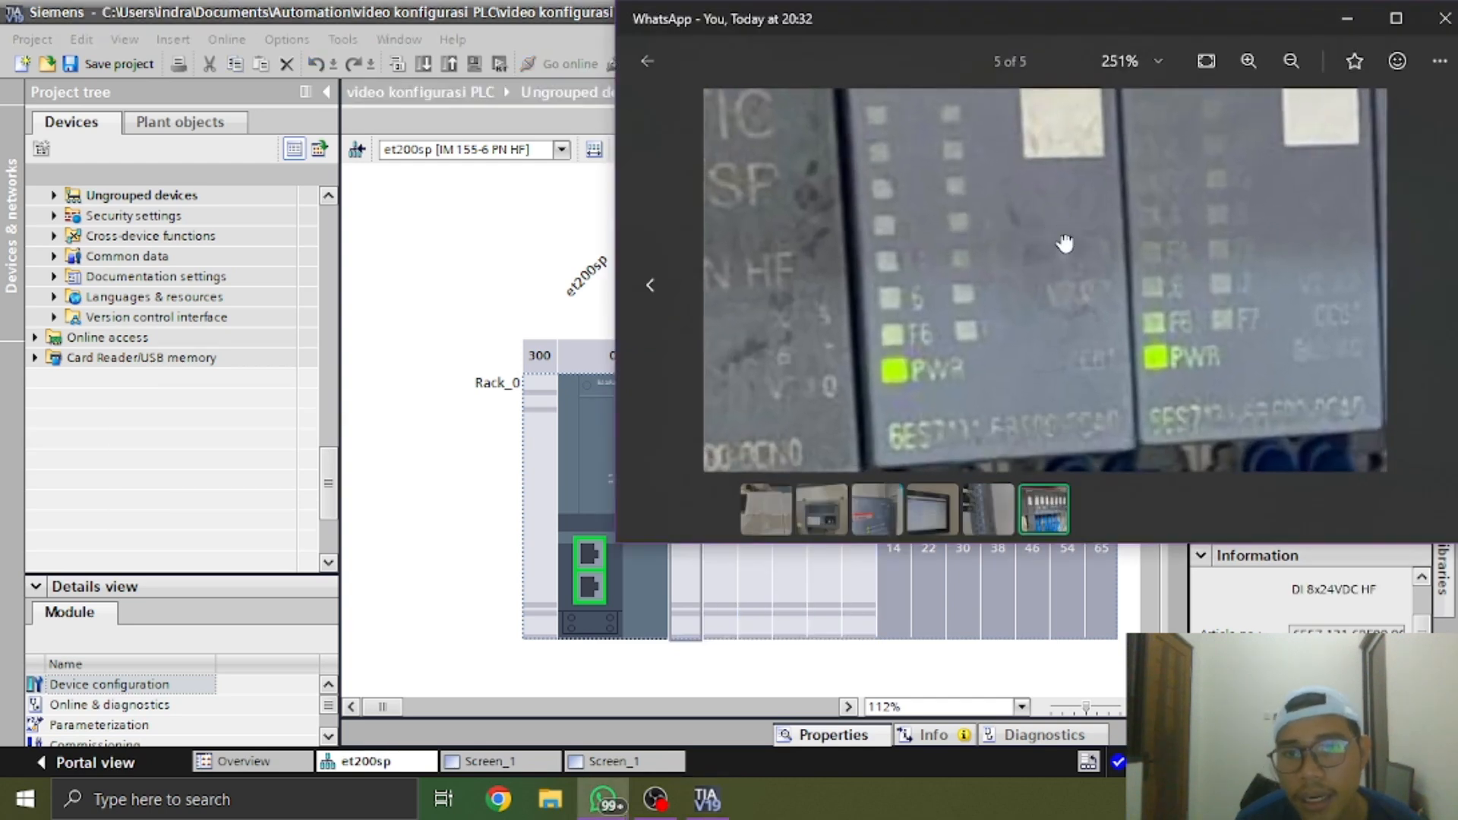
{"action": "left_click_drag", "start_coordinate": [1064, 244], "coordinate": [1064, 322]}
{"action": "scroll", "coordinate": [1048, 251], "scroll_direction": "down", "scroll_amount": 3}
{"action": "left_click_drag", "start_coordinate": [1045, 221], "coordinate": [1025, 309]}
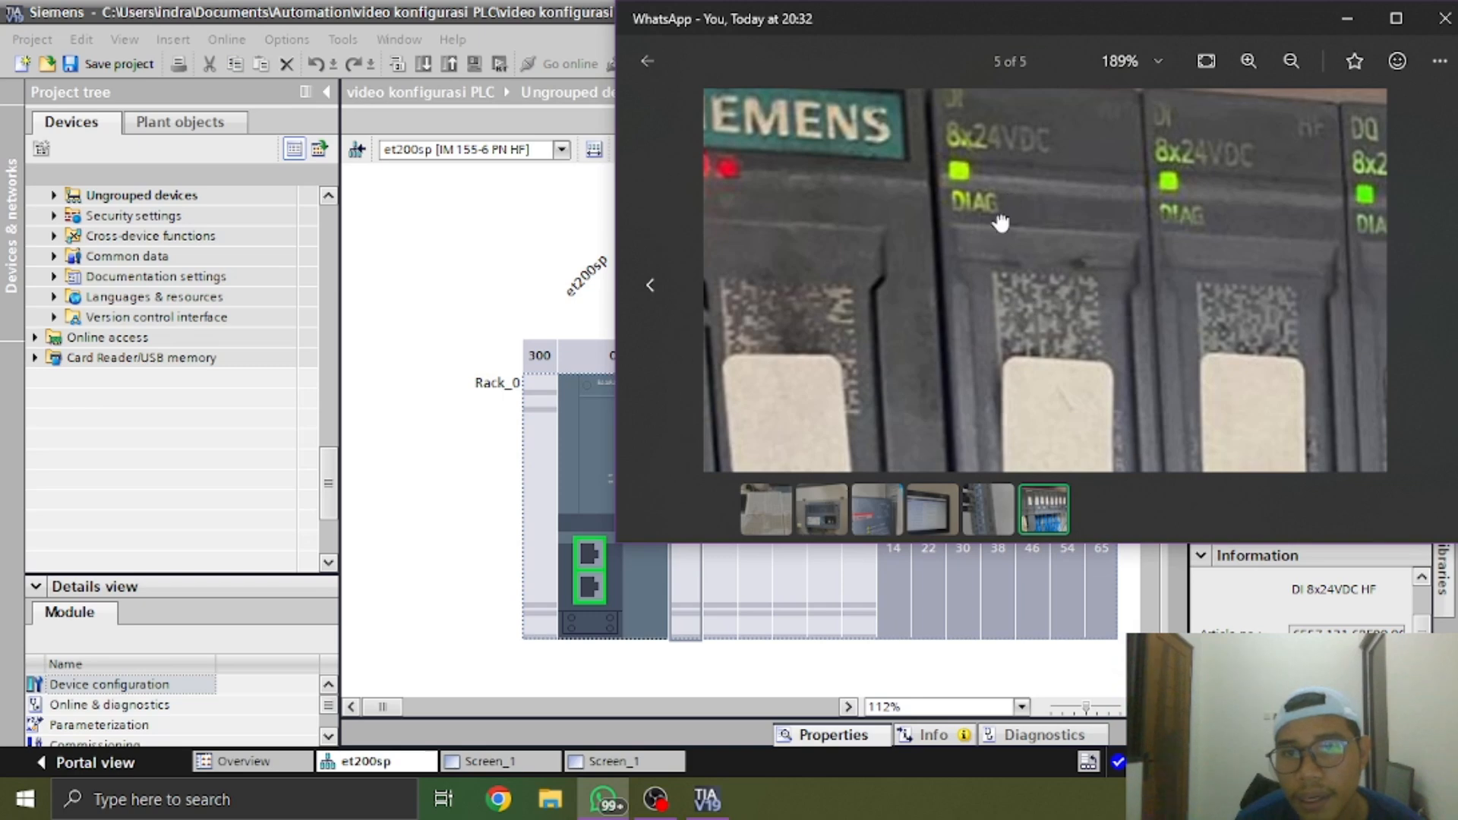
{"action": "left_click_drag", "start_coordinate": [999, 222], "coordinate": [999, 259]}
{"action": "key", "text": "alt+Tab"}
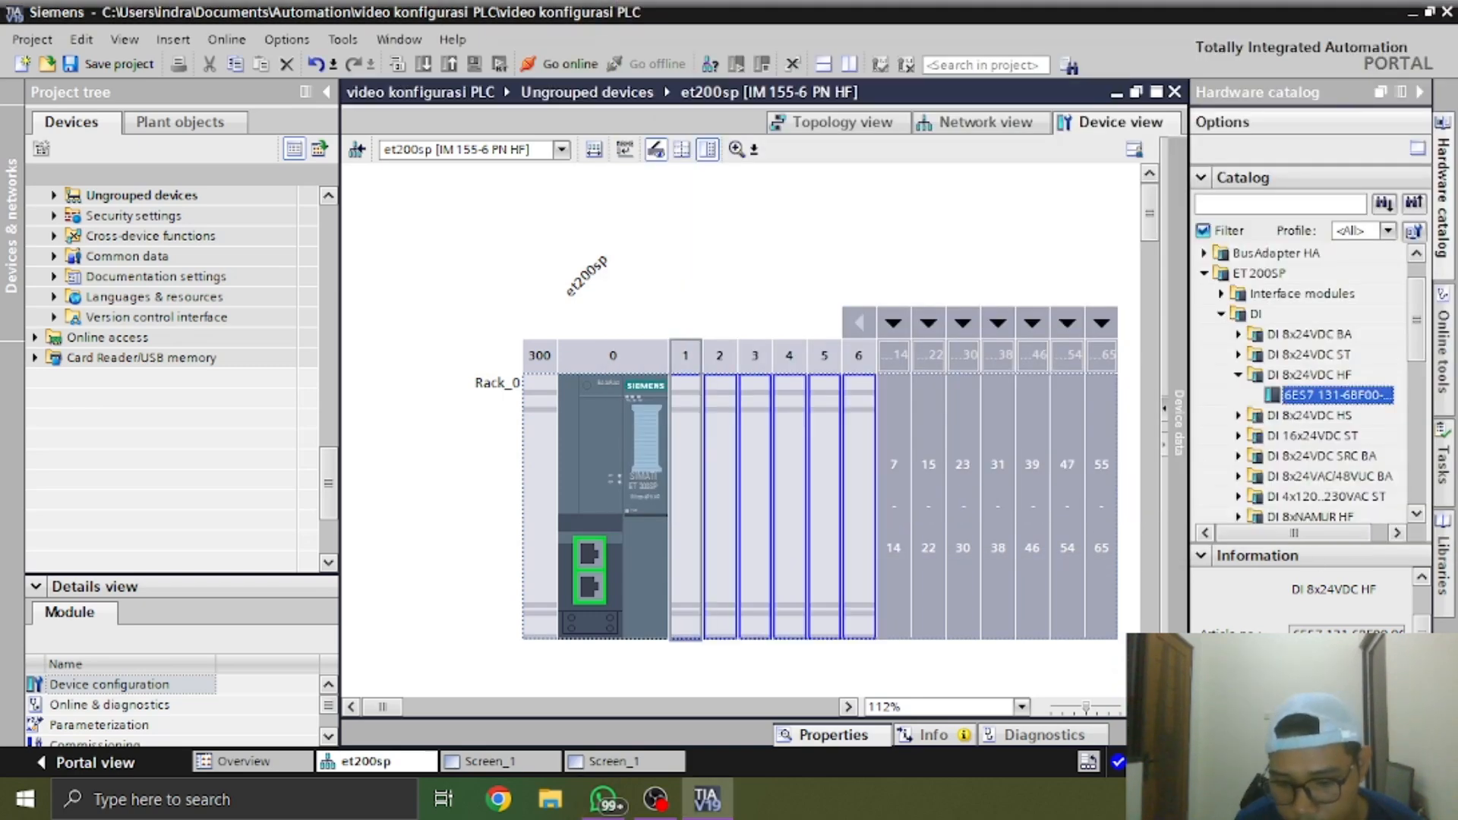
{"action": "key", "text": "alt+Tab"}
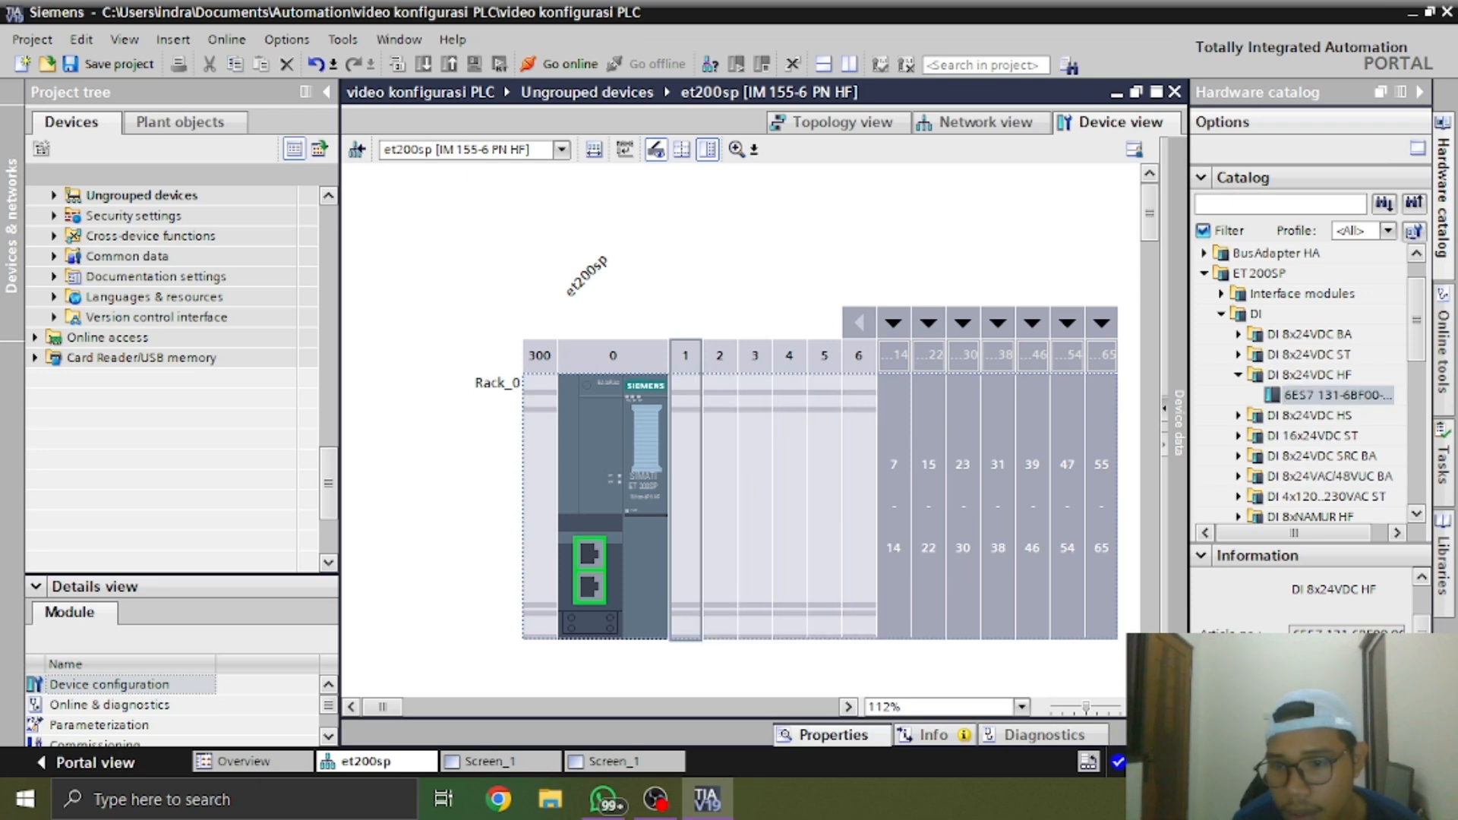
{"action": "left_click_drag", "start_coordinate": [1336, 395], "coordinate": [688, 479]}
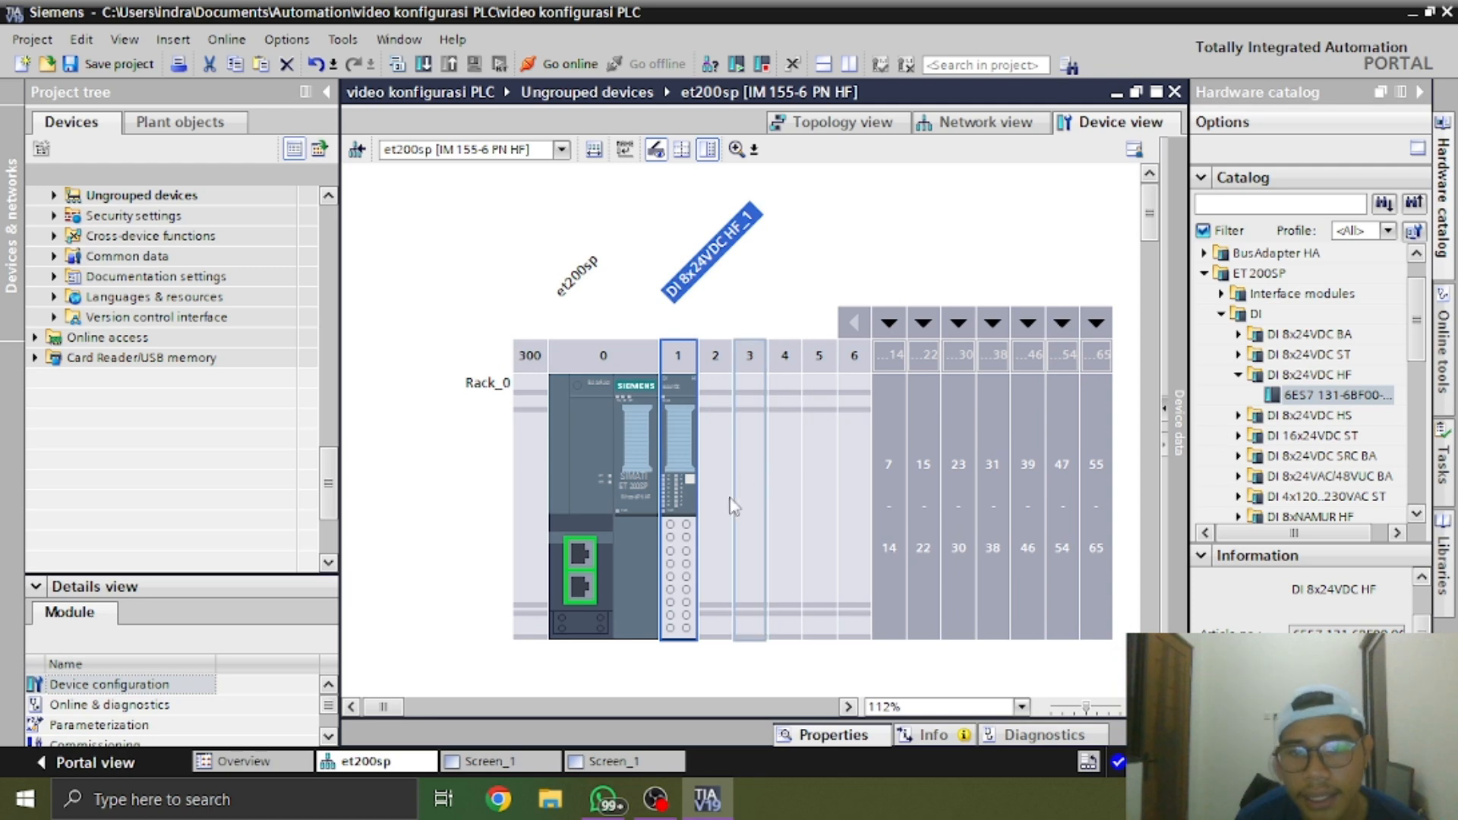
Select slot 2 of the et200sp rack and list the ET 200SP digital output (DQ) modules instead of the DI modules
{"action": "left_click", "coordinate": [716, 538]}
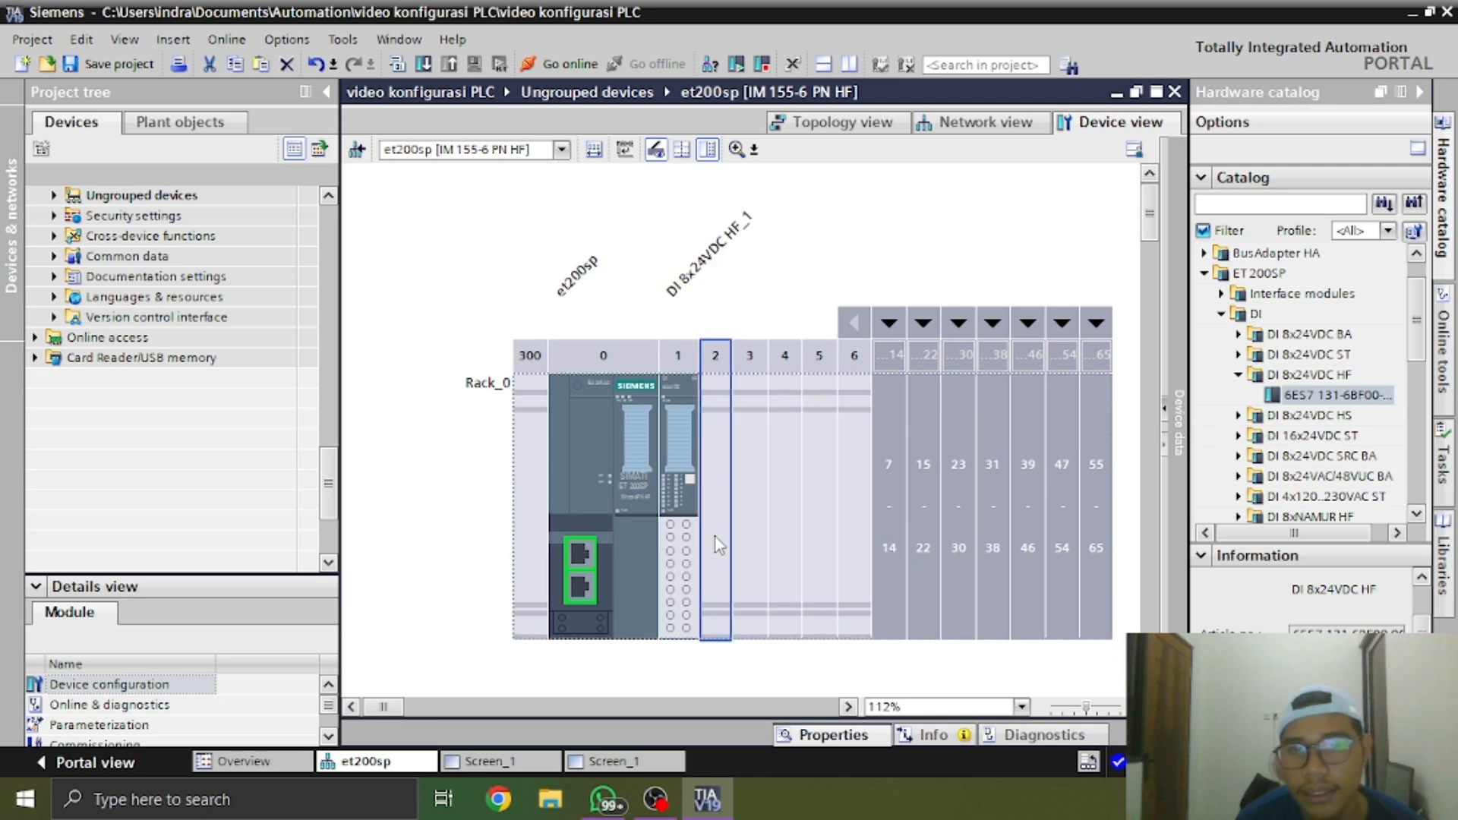
{"action": "left_click", "coordinate": [1237, 377]}
{"action": "left_click", "coordinate": [1237, 395]}
{"action": "left_click", "coordinate": [1237, 396]}
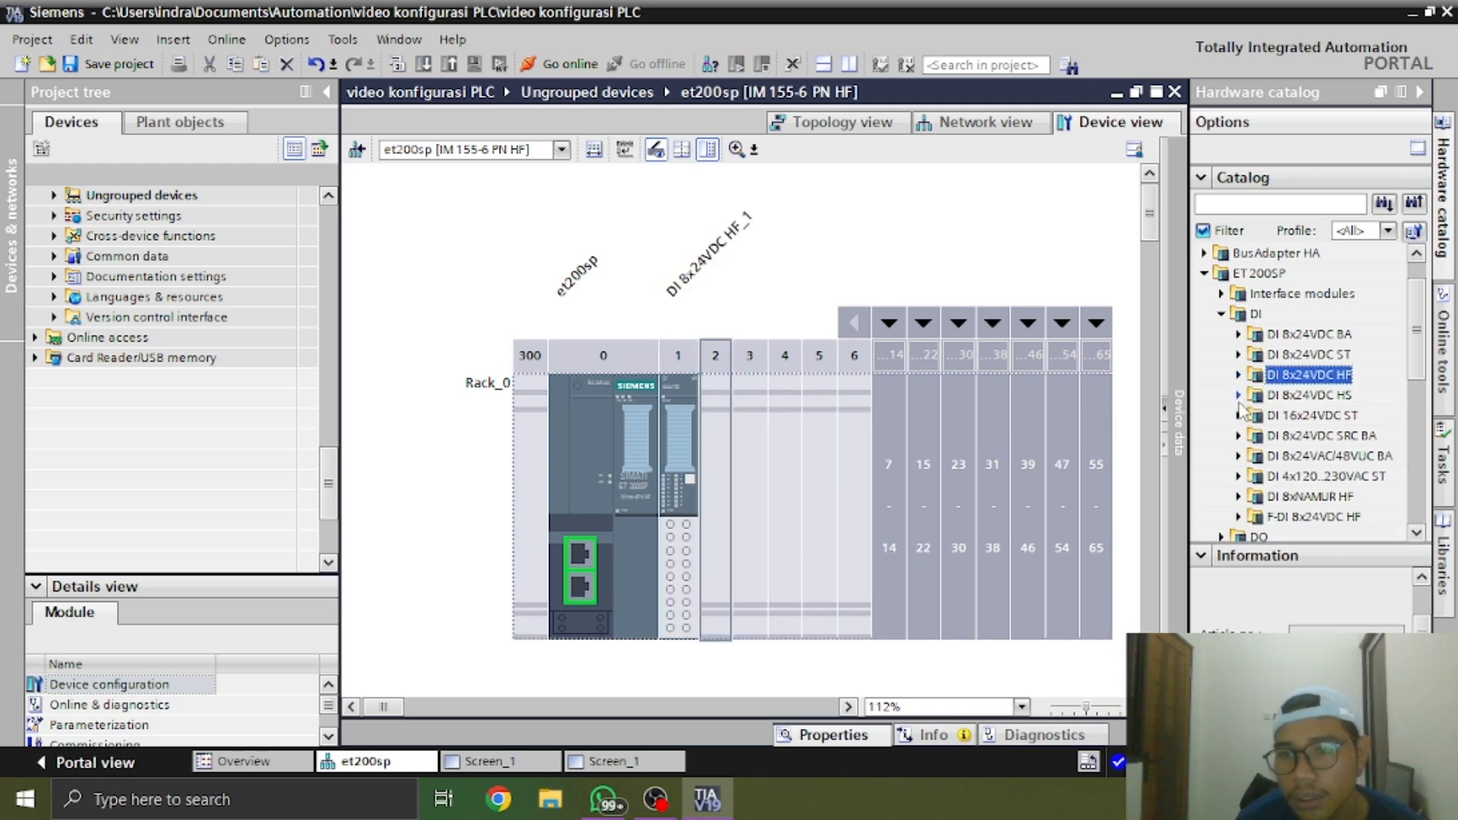
{"action": "left_click", "coordinate": [1245, 334]}
{"action": "left_click", "coordinate": [1221, 313]}
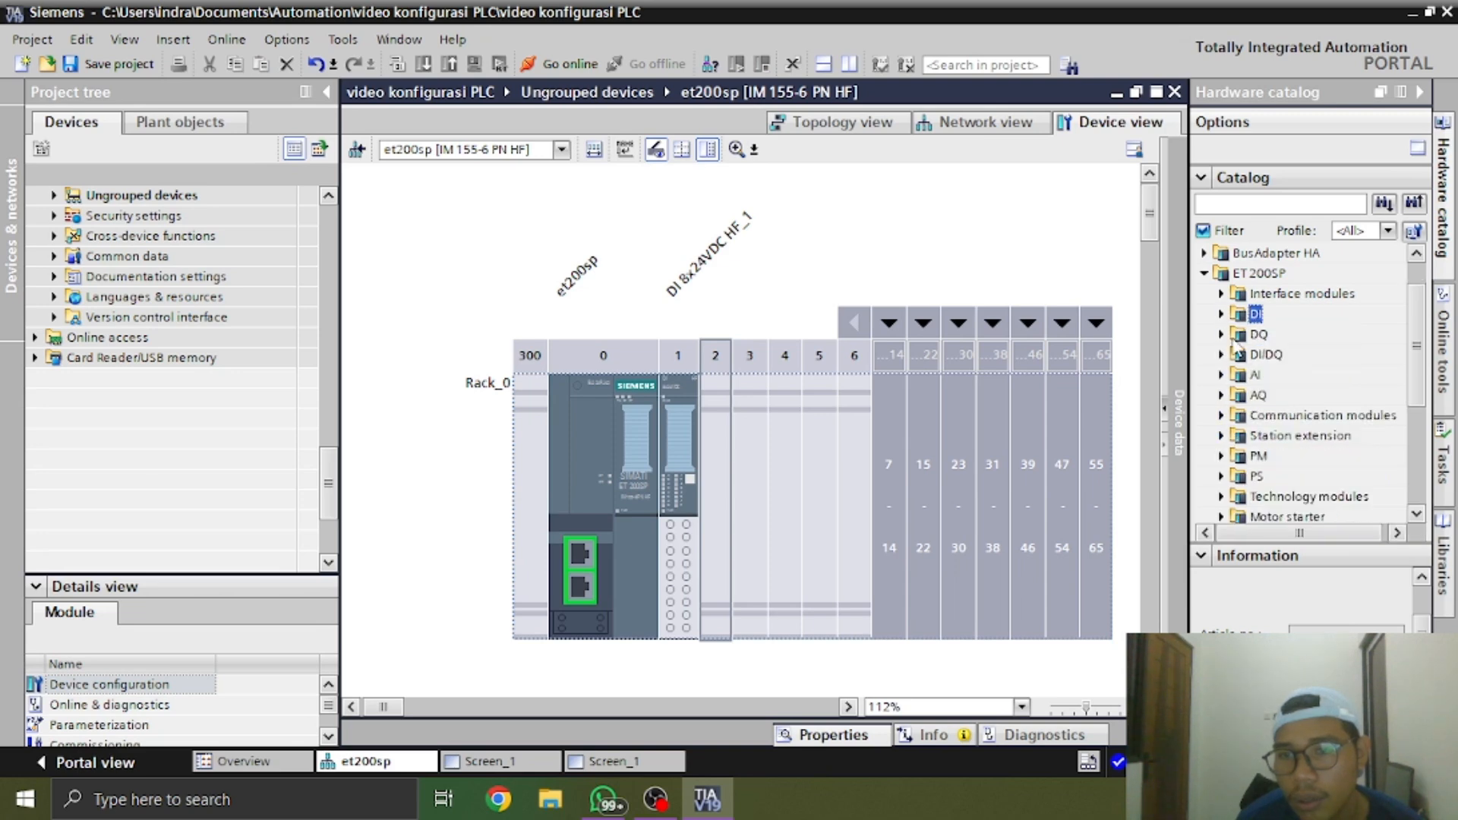
{"action": "left_click", "coordinate": [1221, 334]}
{"action": "scroll", "coordinate": [1276, 380], "scroll_direction": "down", "scroll_amount": 1}
Switch to the WhatsApp photo, examine the type labels of the DI and DQ modules, and return to TIA Portal
{"action": "key", "text": "alt+Tab"}
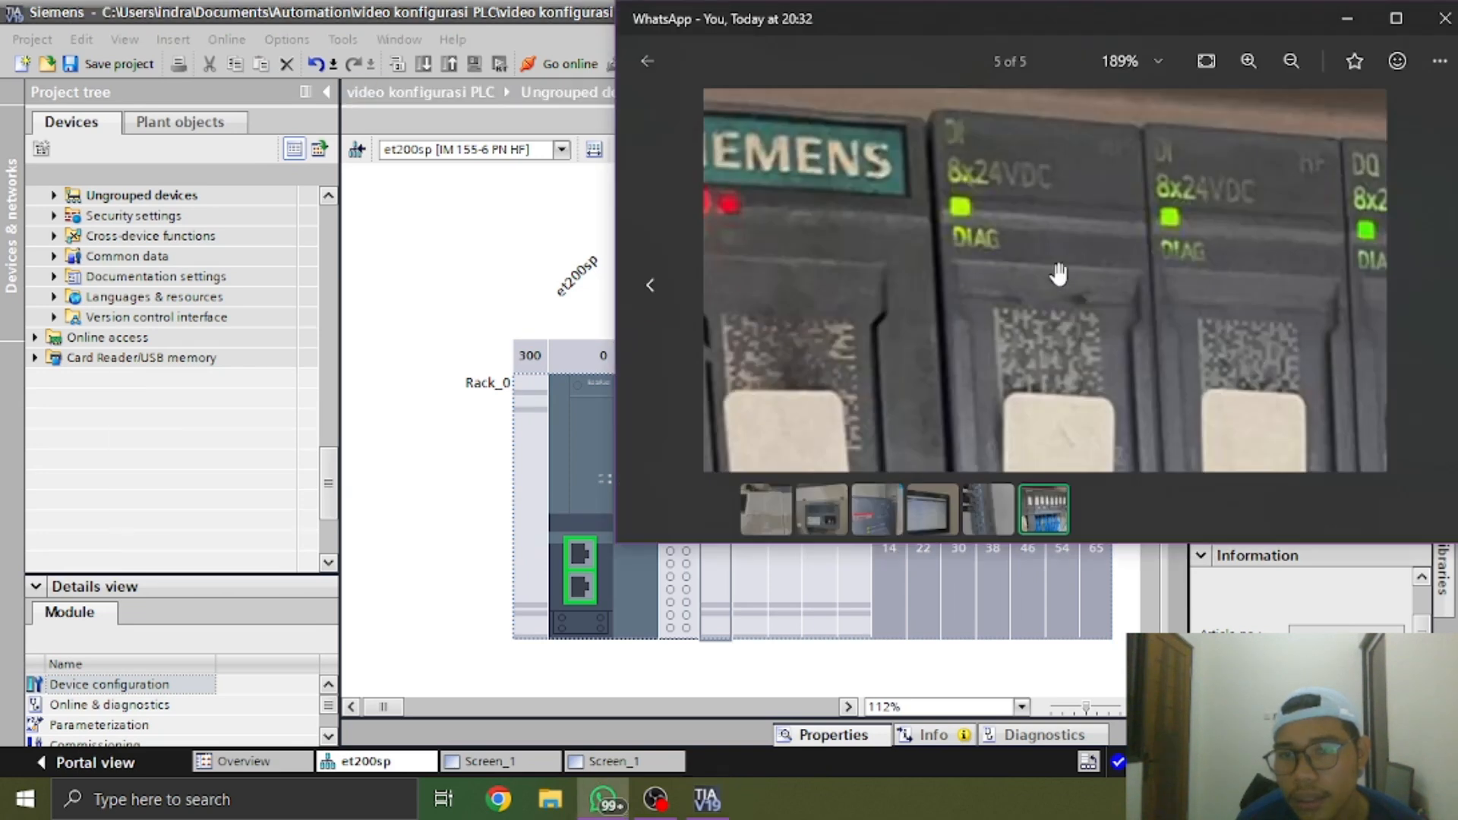
{"action": "left_click_drag", "start_coordinate": [1113, 303], "coordinate": [1006, 342]}
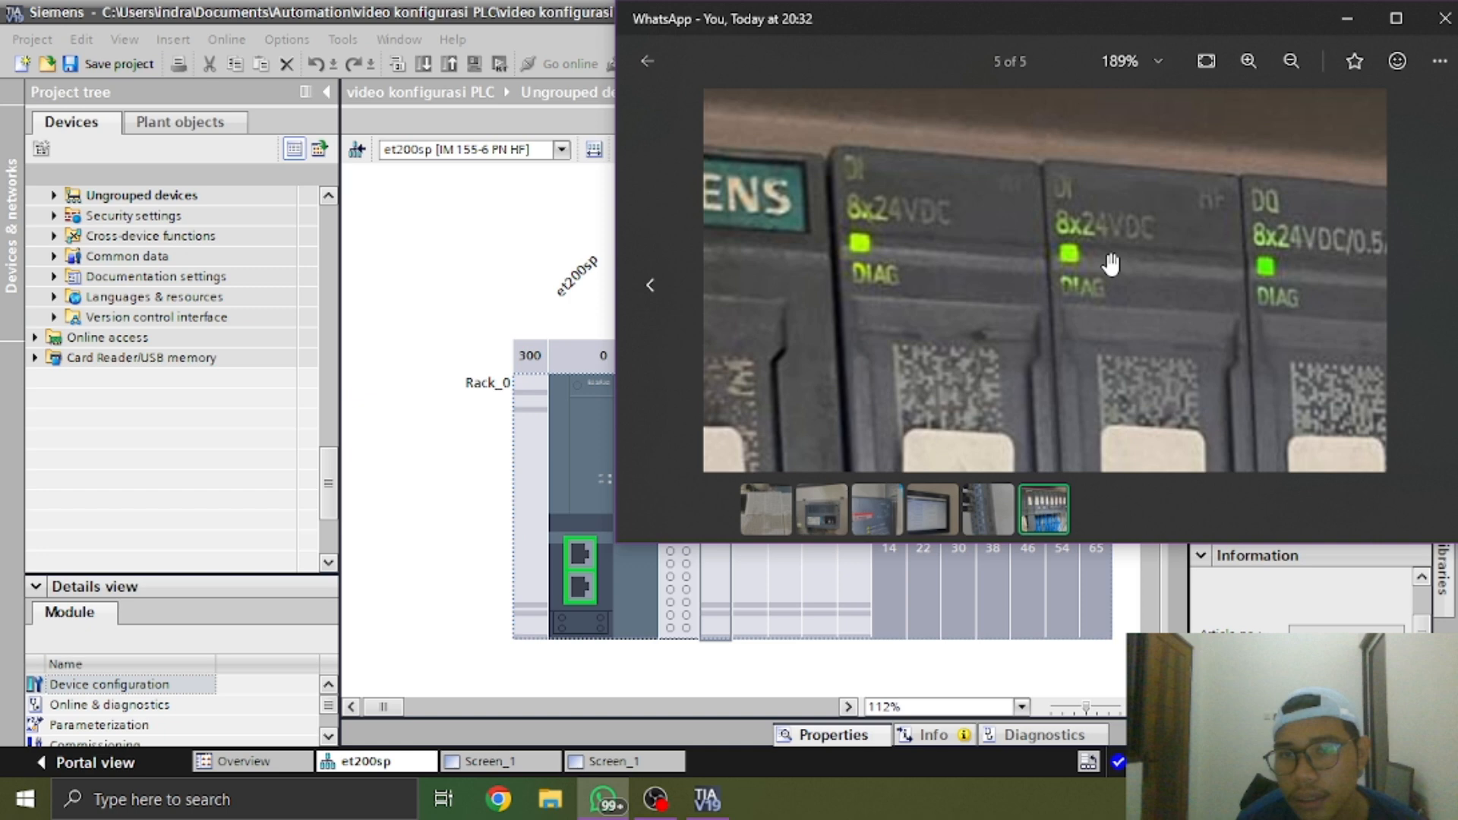
{"action": "left_click_drag", "start_coordinate": [1110, 264], "coordinate": [987, 273]}
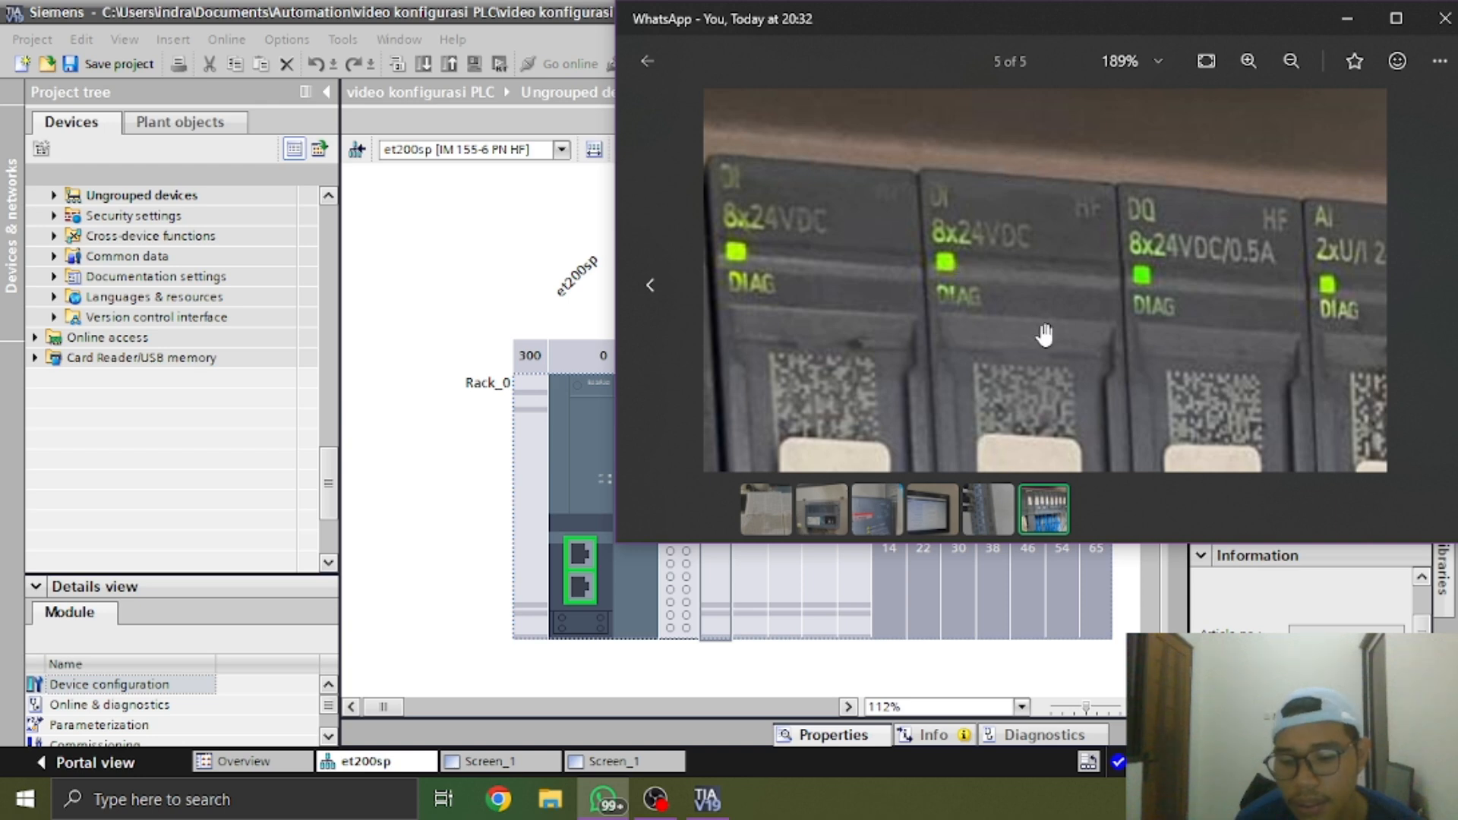
{"action": "key", "text": "alt+Tab"}
Insert the DQ 8x24VDC/0.5A HF module 6ES7 132-6BF00-0CA0 into slot 2 of the et200sp rack
{"action": "left_click", "coordinate": [1136, 462]}
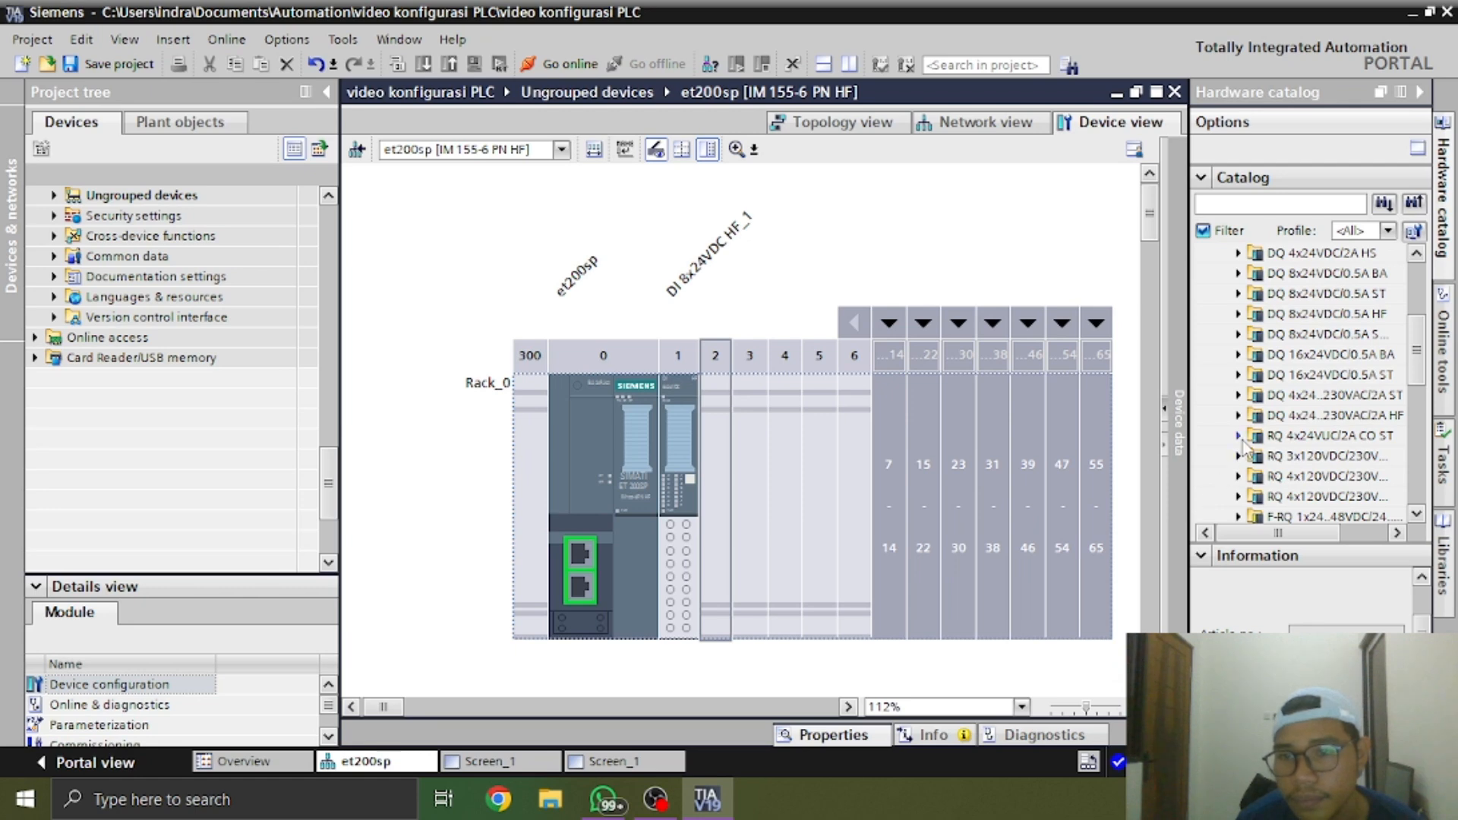
{"action": "left_click", "coordinate": [1369, 315]}
{"action": "left_click", "coordinate": [1239, 315]}
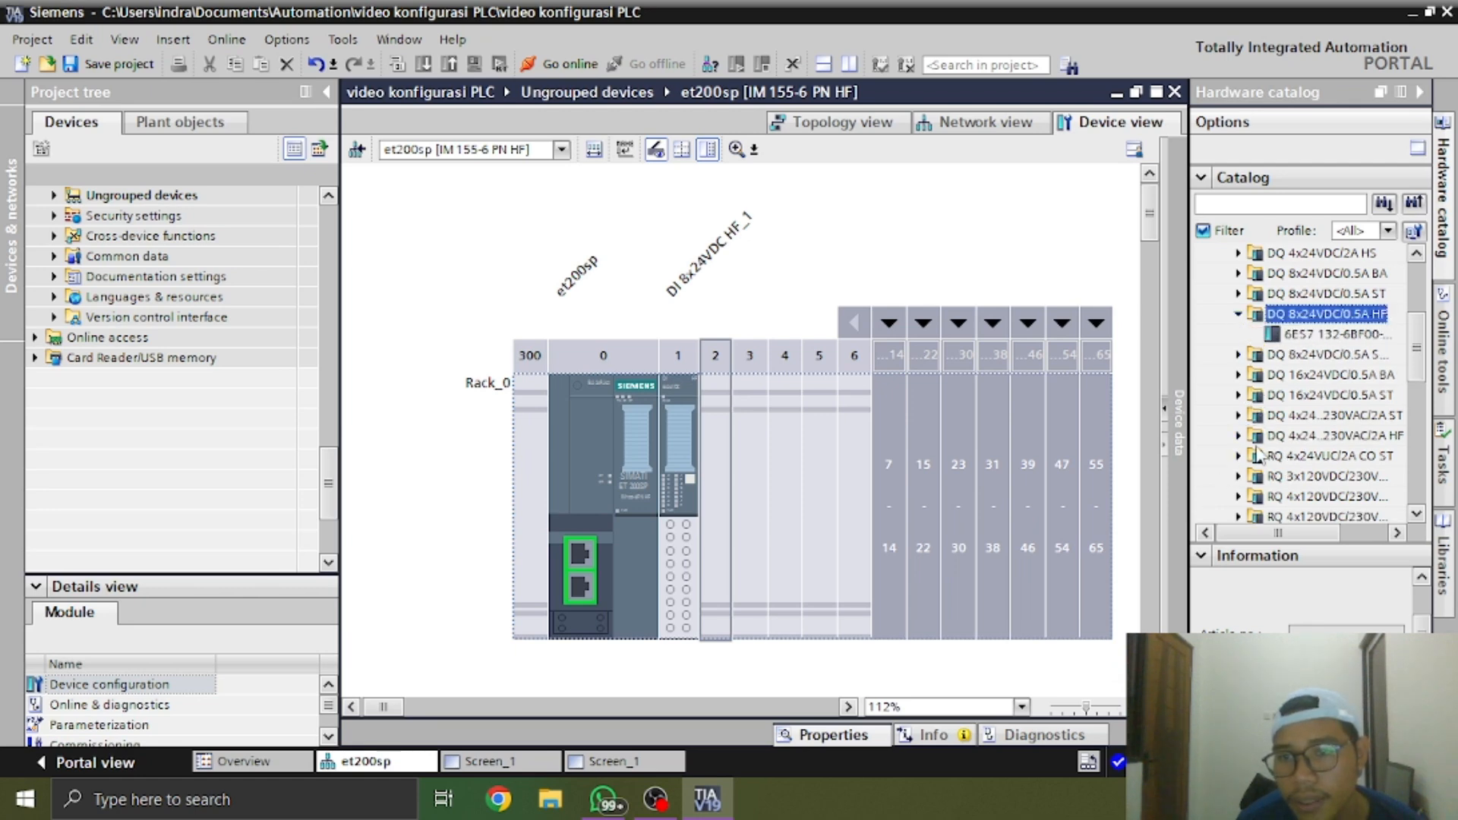
{"action": "left_click", "coordinate": [1334, 334]}
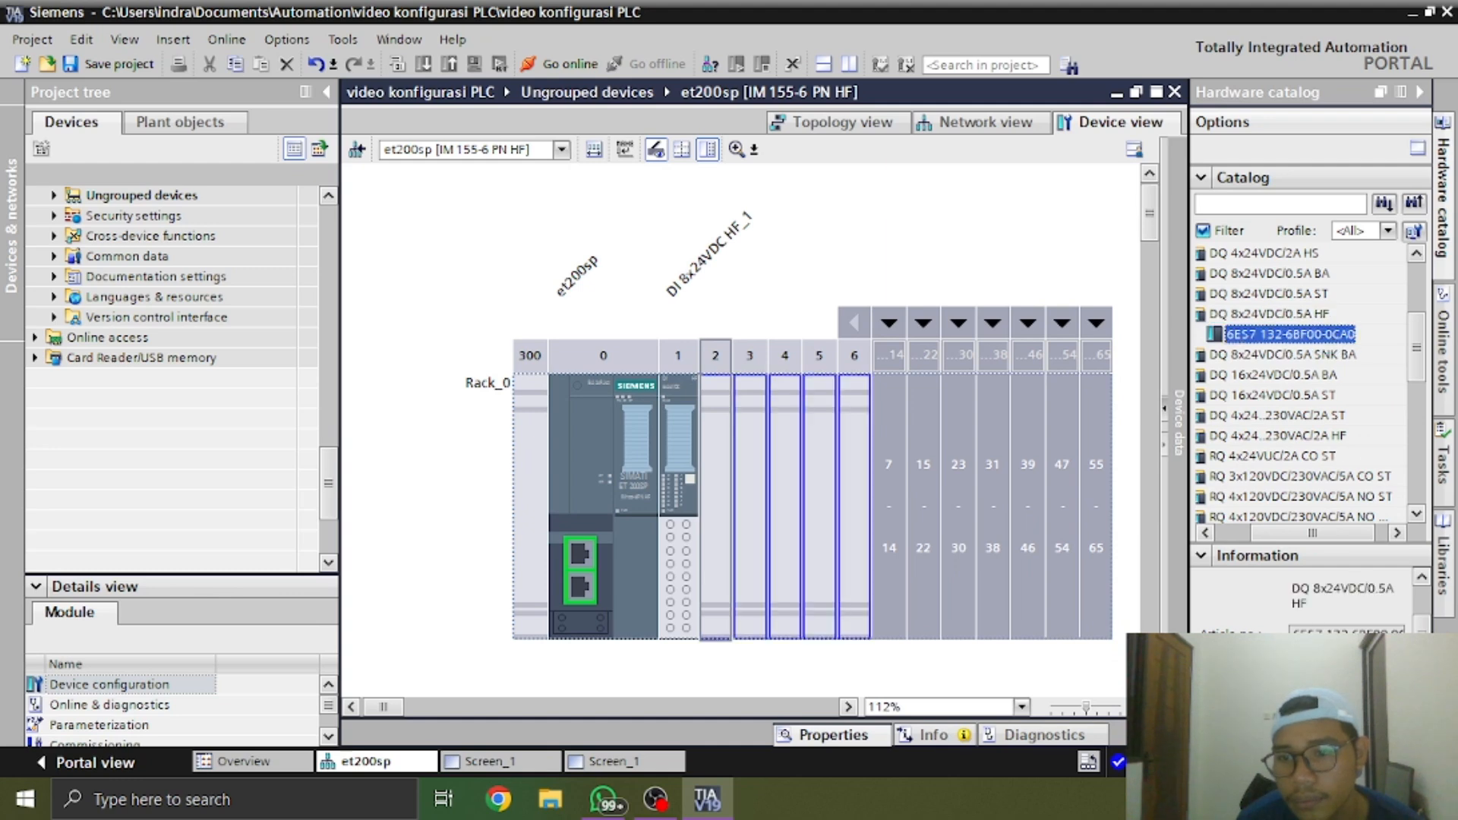
{"action": "left_click_drag", "start_coordinate": [1334, 334], "coordinate": [715, 502]}
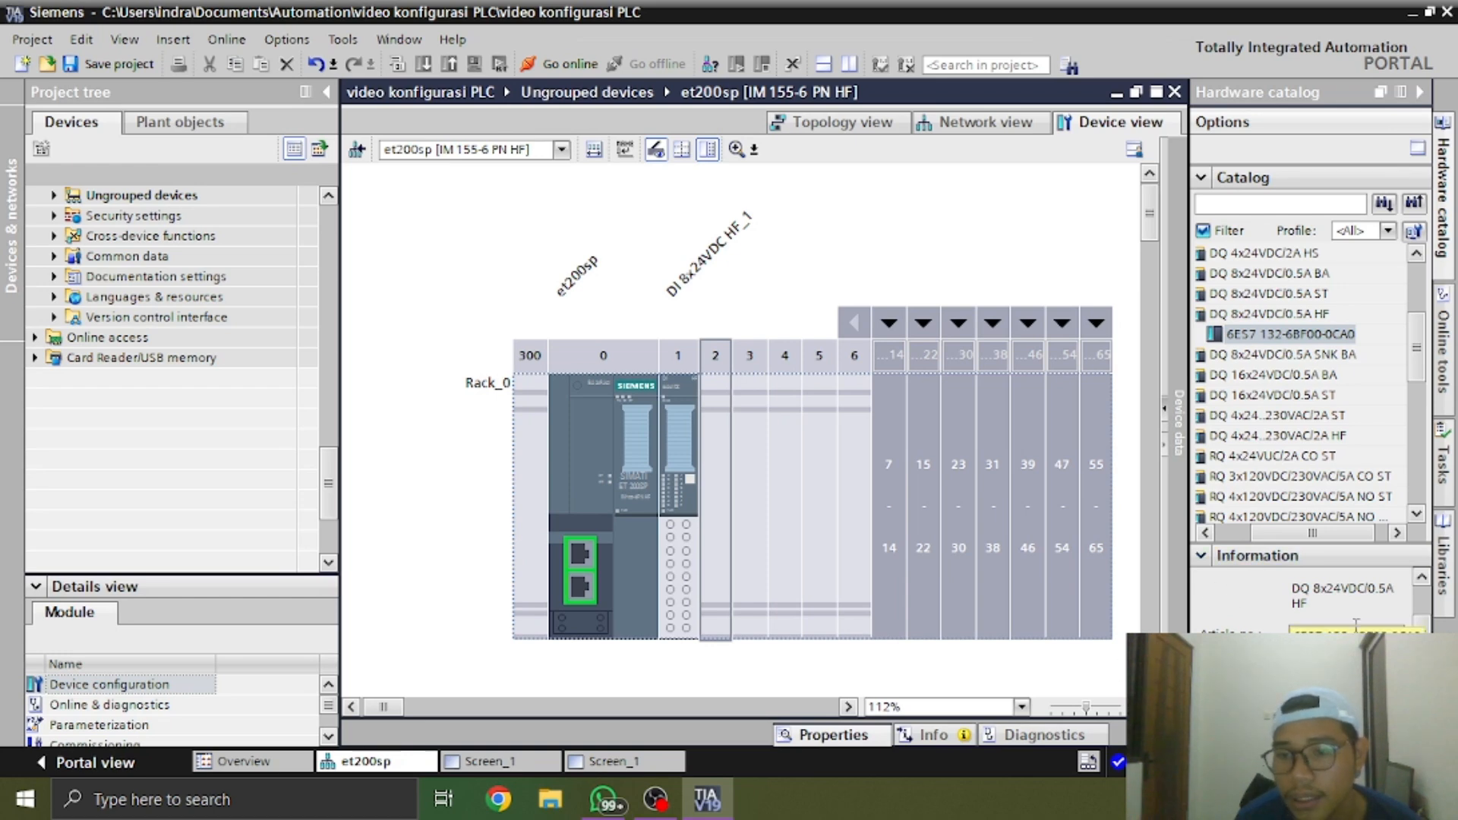
{"action": "left_click_drag", "start_coordinate": [1334, 339], "coordinate": [715, 475]}
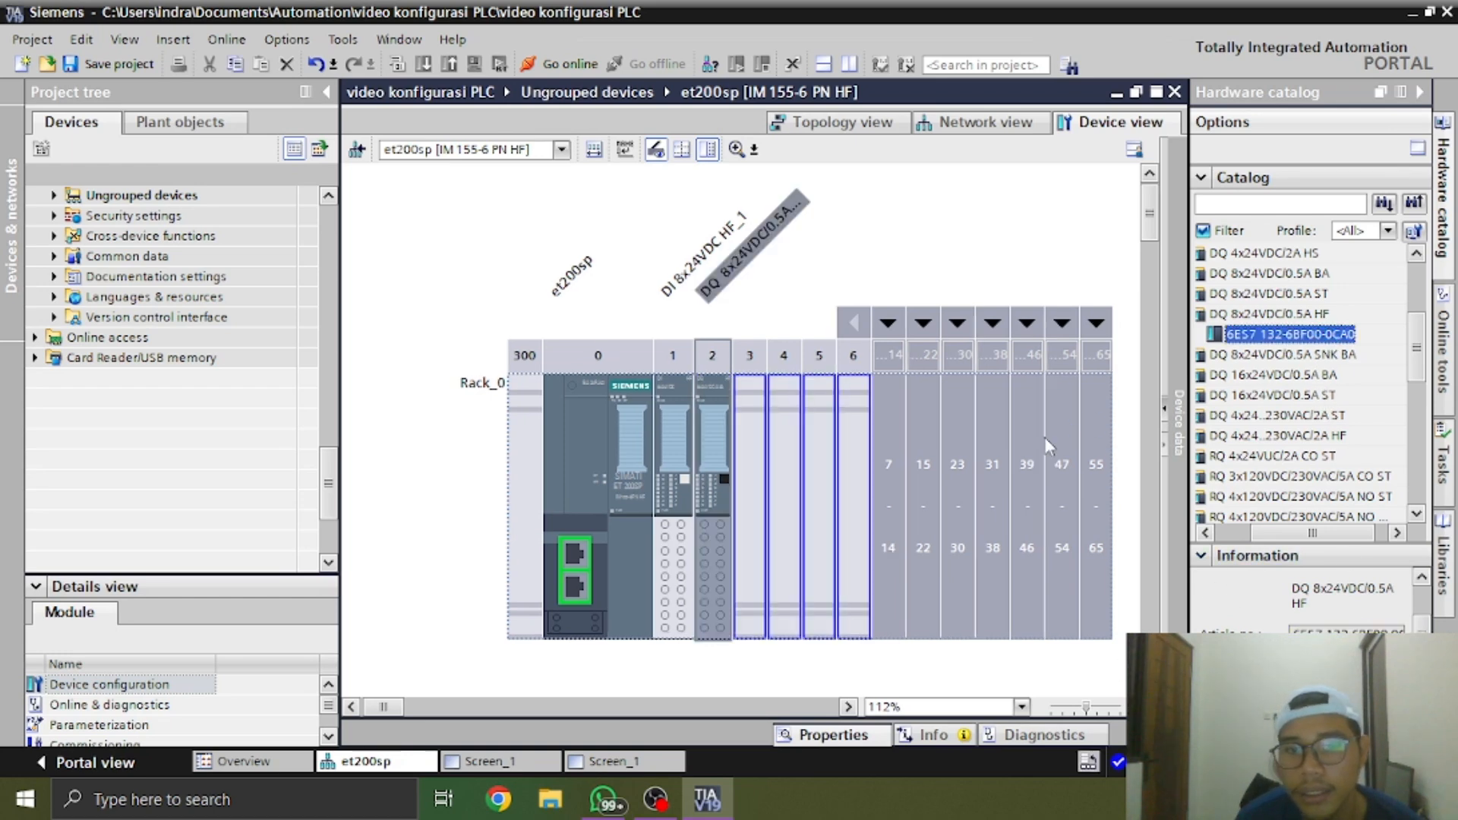
Select slot 3 of the et200sp rack and list the ET 200SP analog input (AI) modules instead of the DQ modules
{"action": "left_click", "coordinate": [751, 492]}
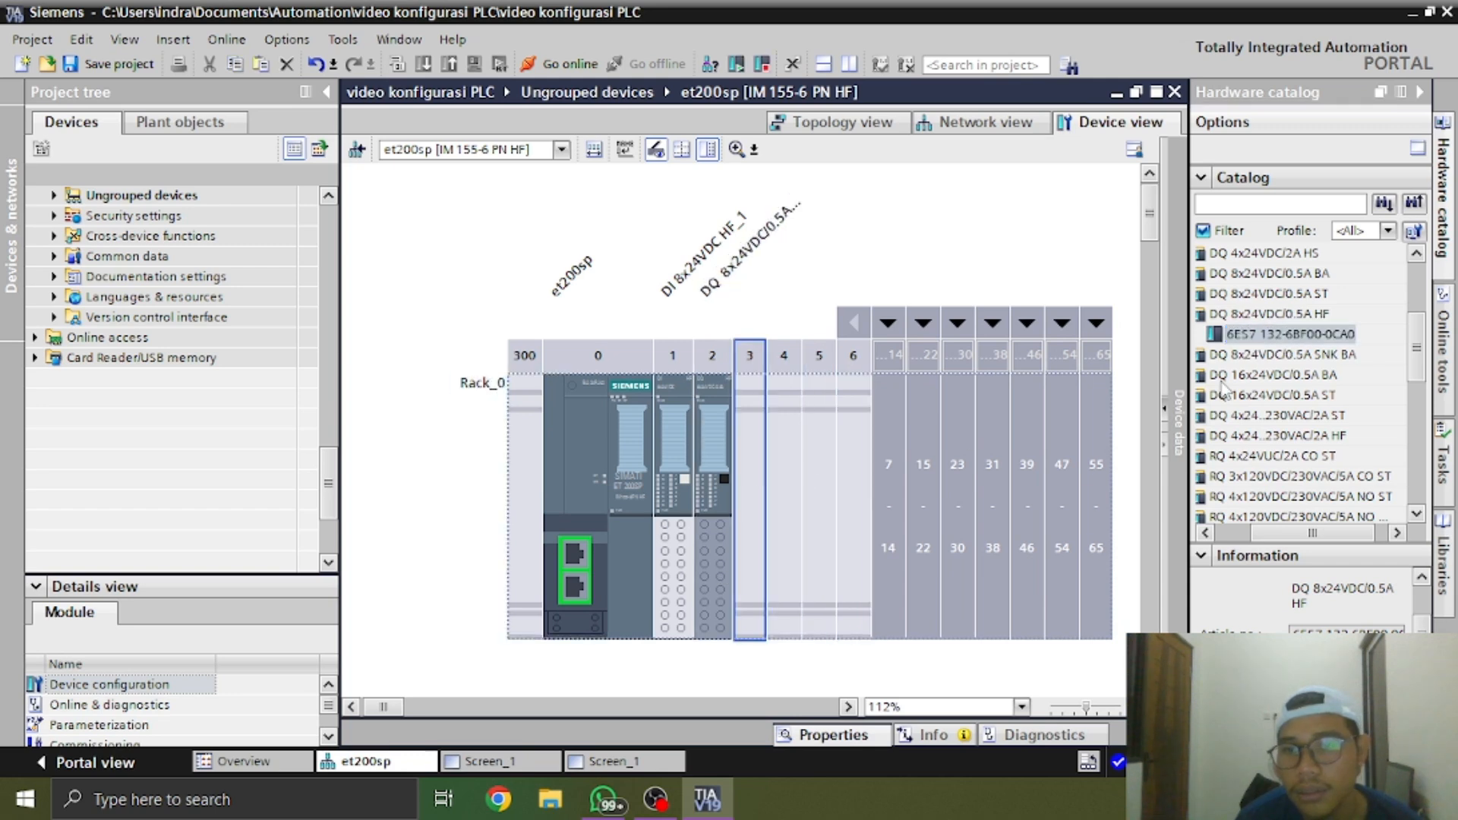
{"action": "left_click_drag", "start_coordinate": [1316, 534], "coordinate": [1251, 519]}
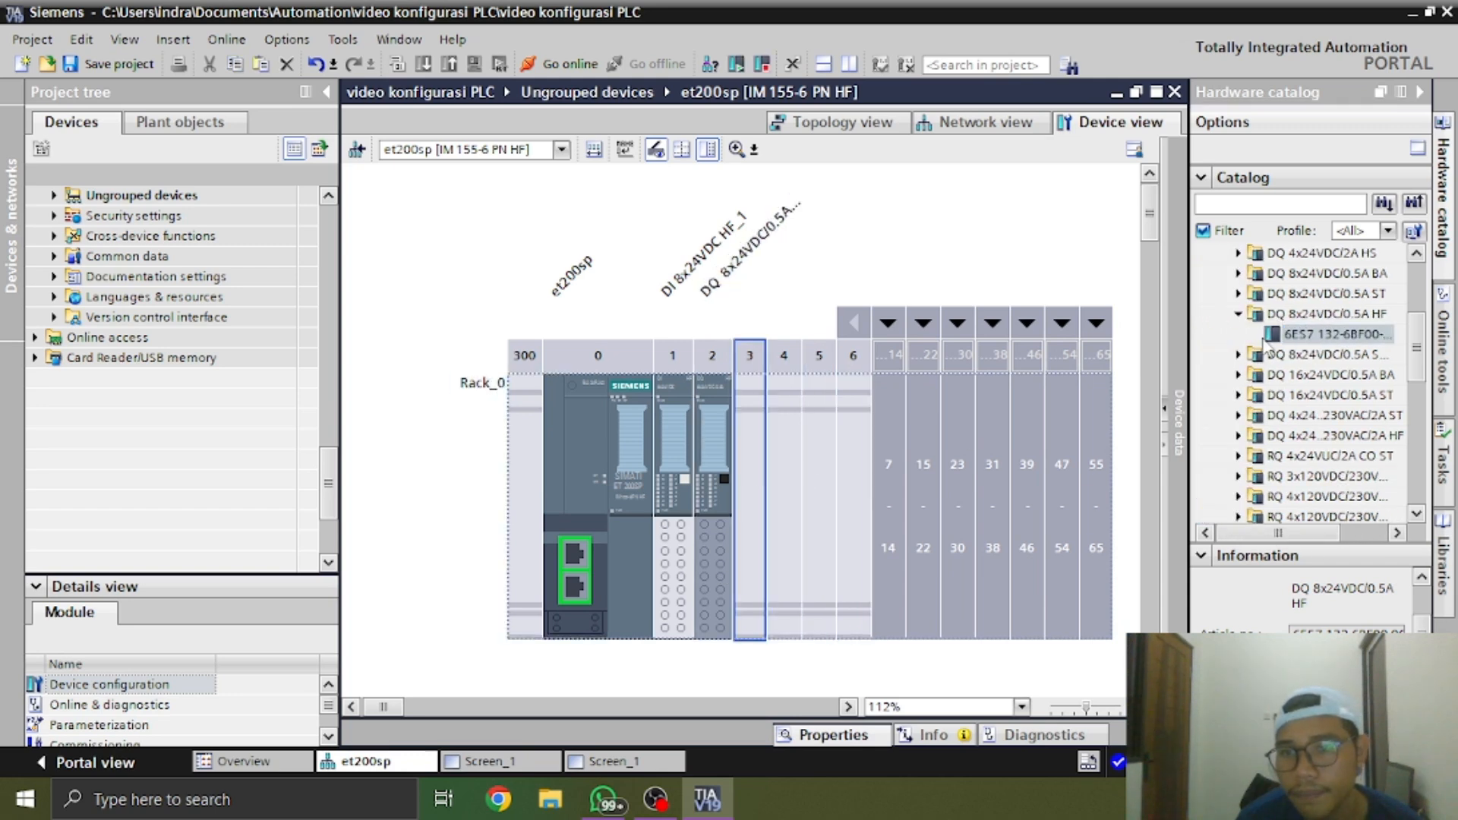
{"action": "left_click", "coordinate": [1238, 315]}
{"action": "scroll", "coordinate": [1253, 396], "scroll_direction": "up", "scroll_amount": 2}
{"action": "left_click", "coordinate": [1221, 314]}
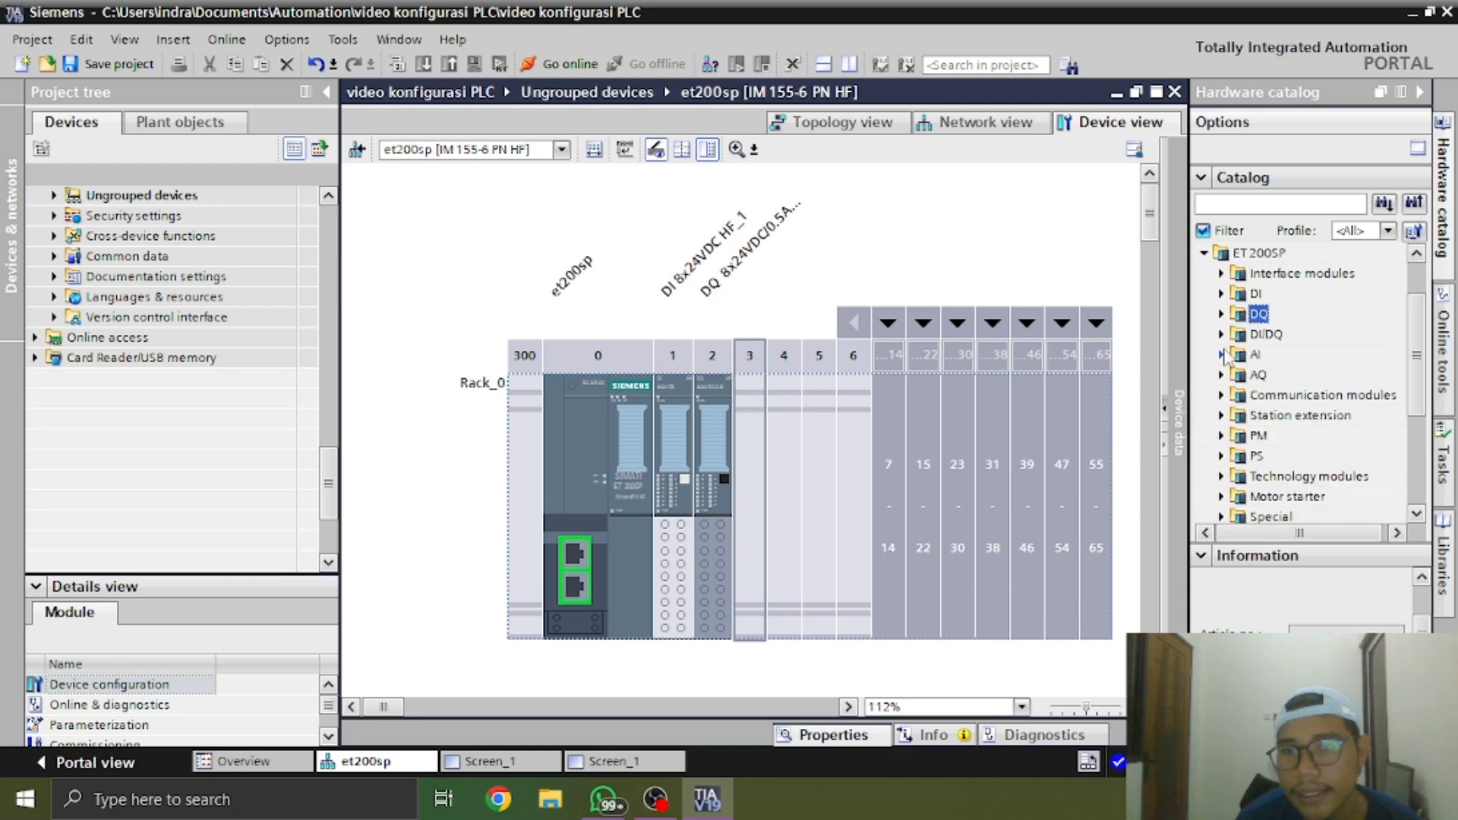
{"action": "left_click", "coordinate": [1222, 354]}
Examine the ET 200SP modules following the DQ module in the WhatsApp photo, up close and as a whole station, then return to TIA Portal
{"action": "key", "text": "alt+Tab"}
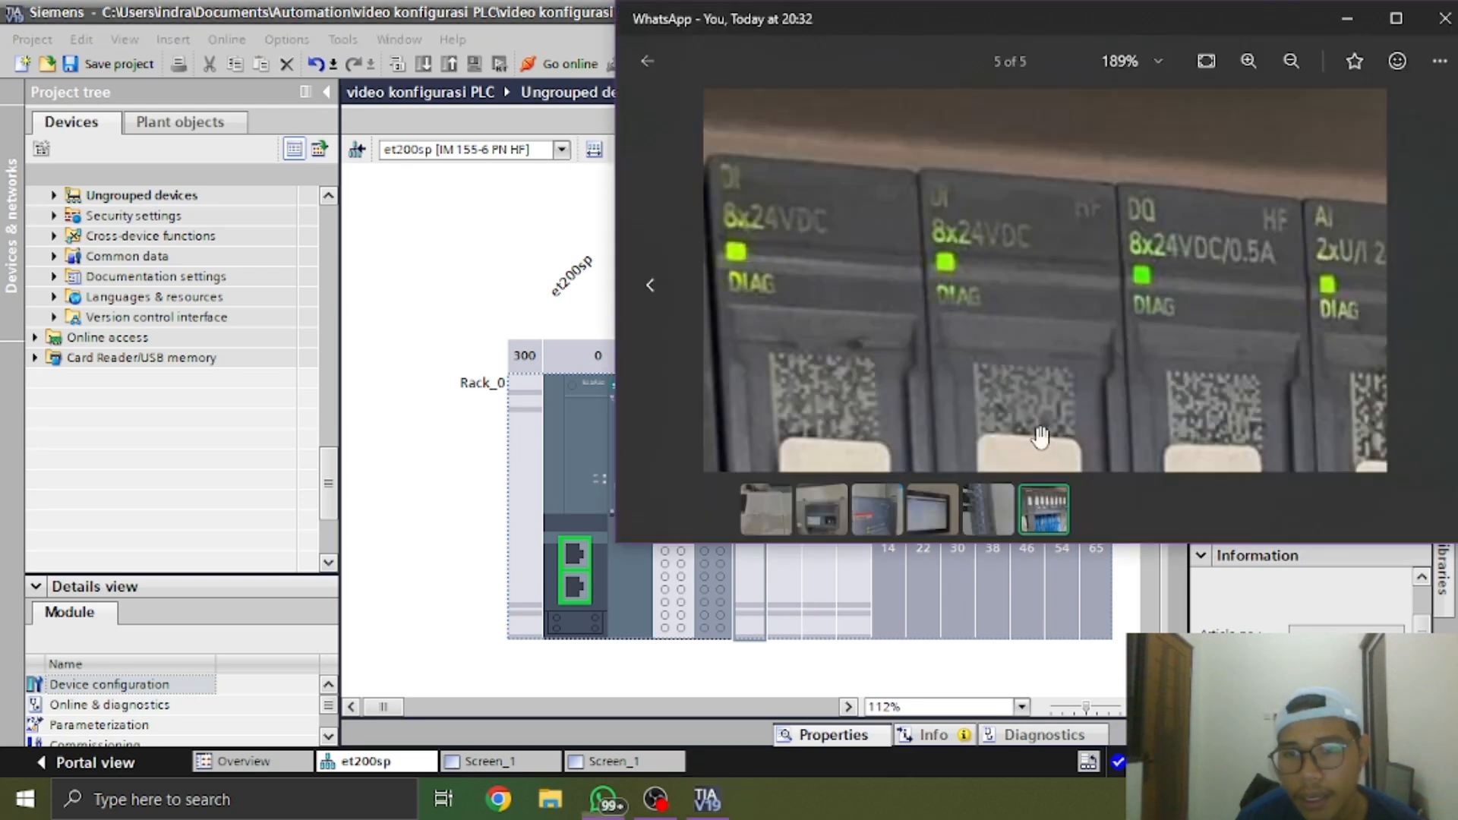
{"action": "left_click_drag", "start_coordinate": [1041, 343], "coordinate": [957, 339]}
{"action": "left_click_drag", "start_coordinate": [1145, 338], "coordinate": [1107, 340]}
{"action": "mouse_move", "coordinate": [1053, 265]}
{"action": "left_mouse_down"}
{"action": "mouse_move", "coordinate": [1025, 276]}
{"action": "mouse_move", "coordinate": [999, 322]}
{"action": "mouse_move", "coordinate": [1019, 322]}
{"action": "mouse_move", "coordinate": [873, 318]}
{"action": "left_mouse_up"}
{"action": "left_click_drag", "start_coordinate": [1007, 310], "coordinate": [889, 350]}
{"action": "left_click_drag", "start_coordinate": [1082, 342], "coordinate": [1225, 234]}
{"action": "left_click_drag", "start_coordinate": [1087, 252], "coordinate": [1075, 148]}
{"action": "scroll", "coordinate": [1094, 298], "scroll_direction": "down", "scroll_amount": 1}
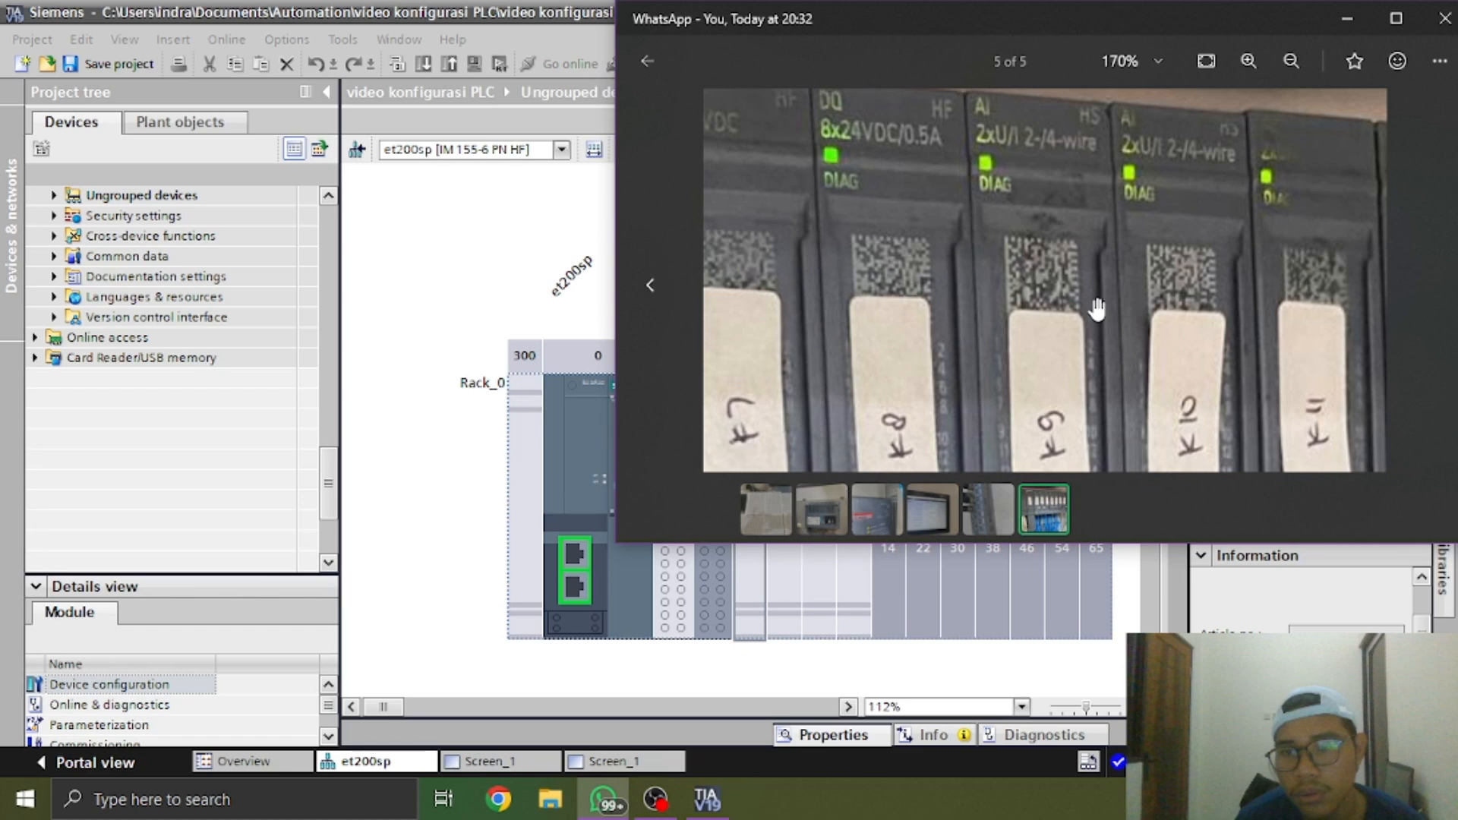
{"action": "scroll", "coordinate": [1006, 368], "scroll_direction": "down", "scroll_amount": 3}
{"action": "scroll", "coordinate": [1006, 368], "scroll_direction": "down", "scroll_amount": 1}
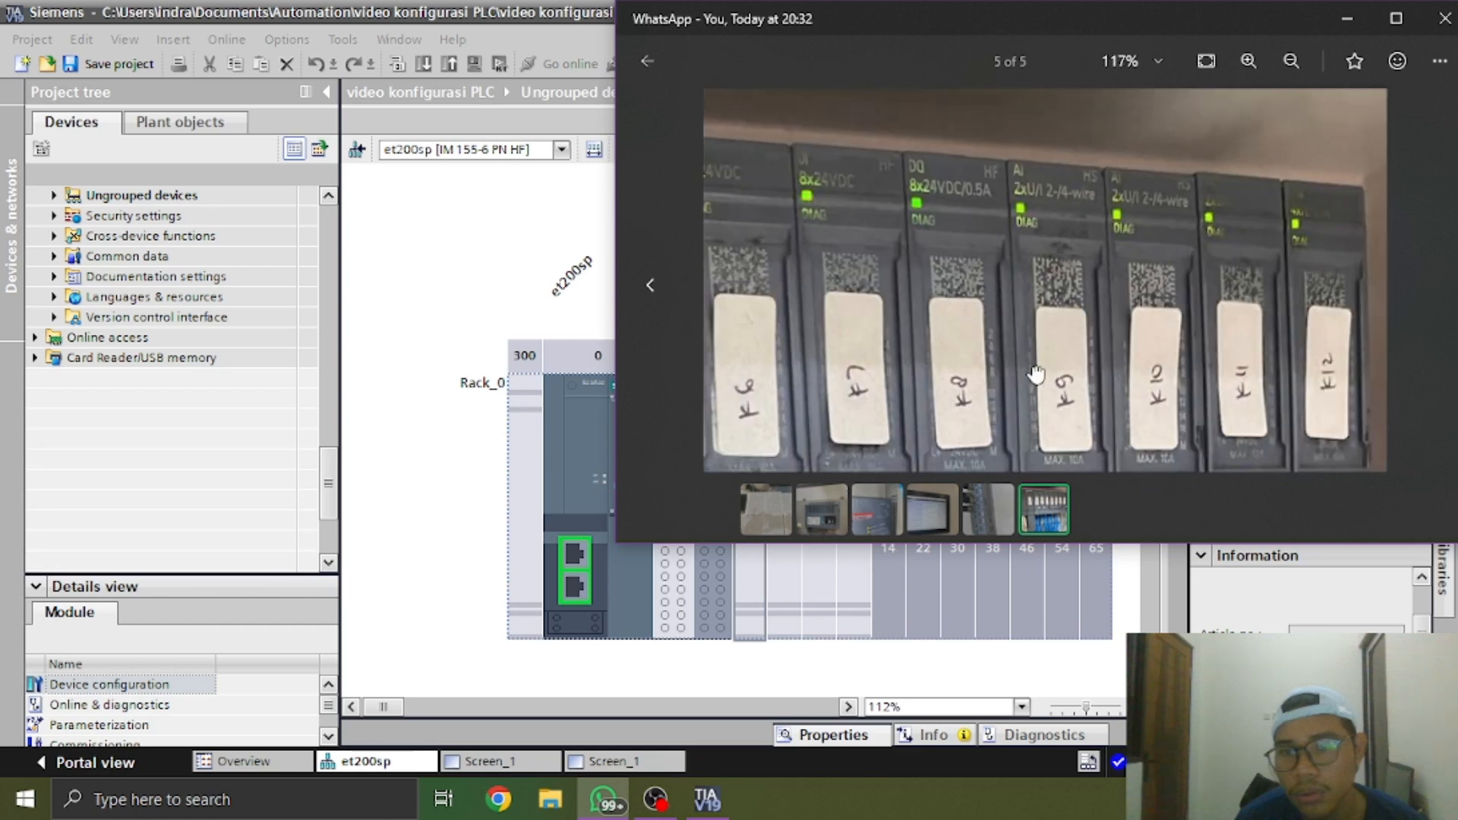
{"action": "scroll", "coordinate": [1036, 375], "scroll_direction": "down", "scroll_amount": 3}
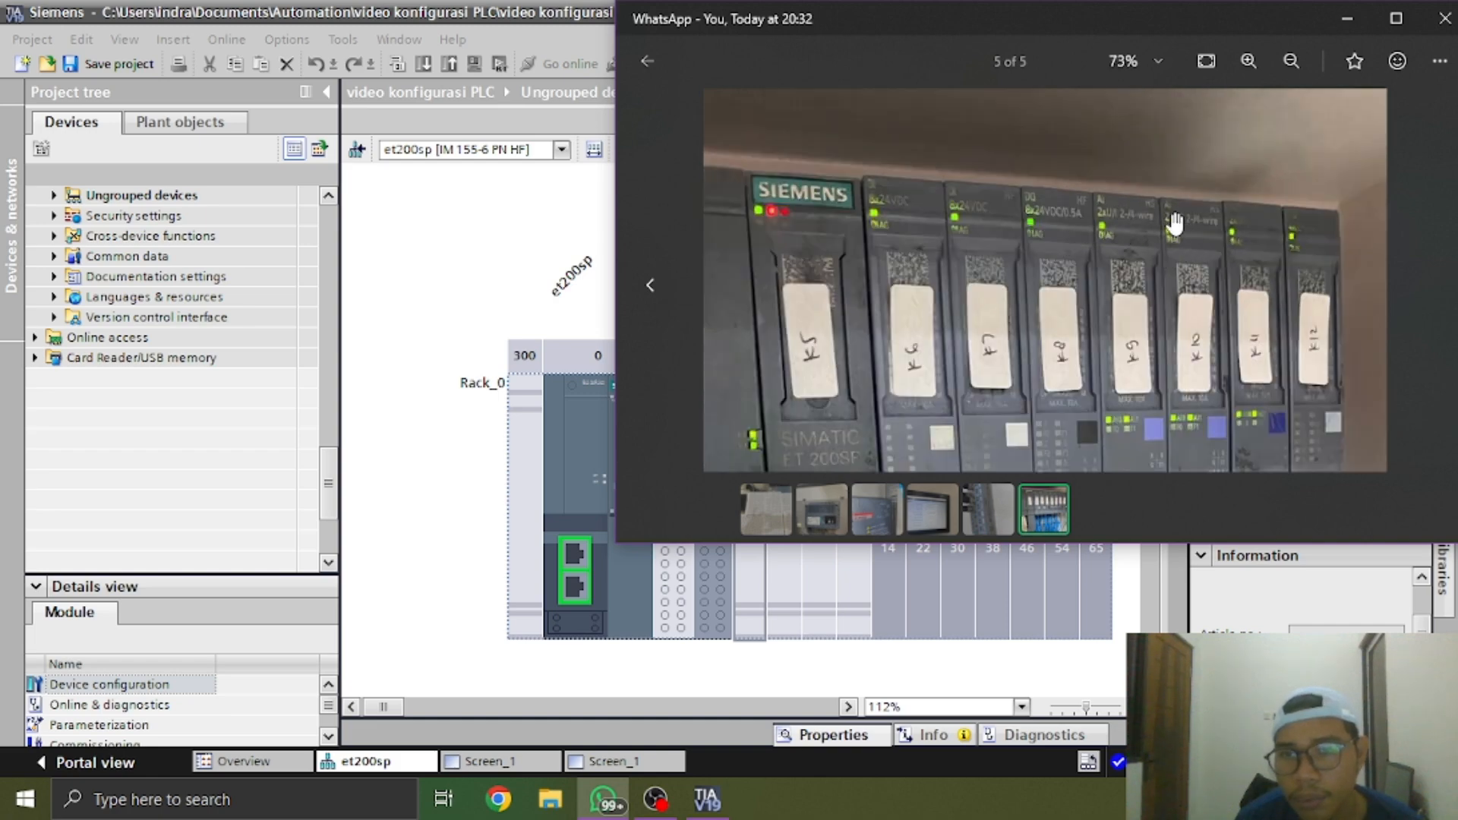
{"action": "key", "text": "alt+Tab"}
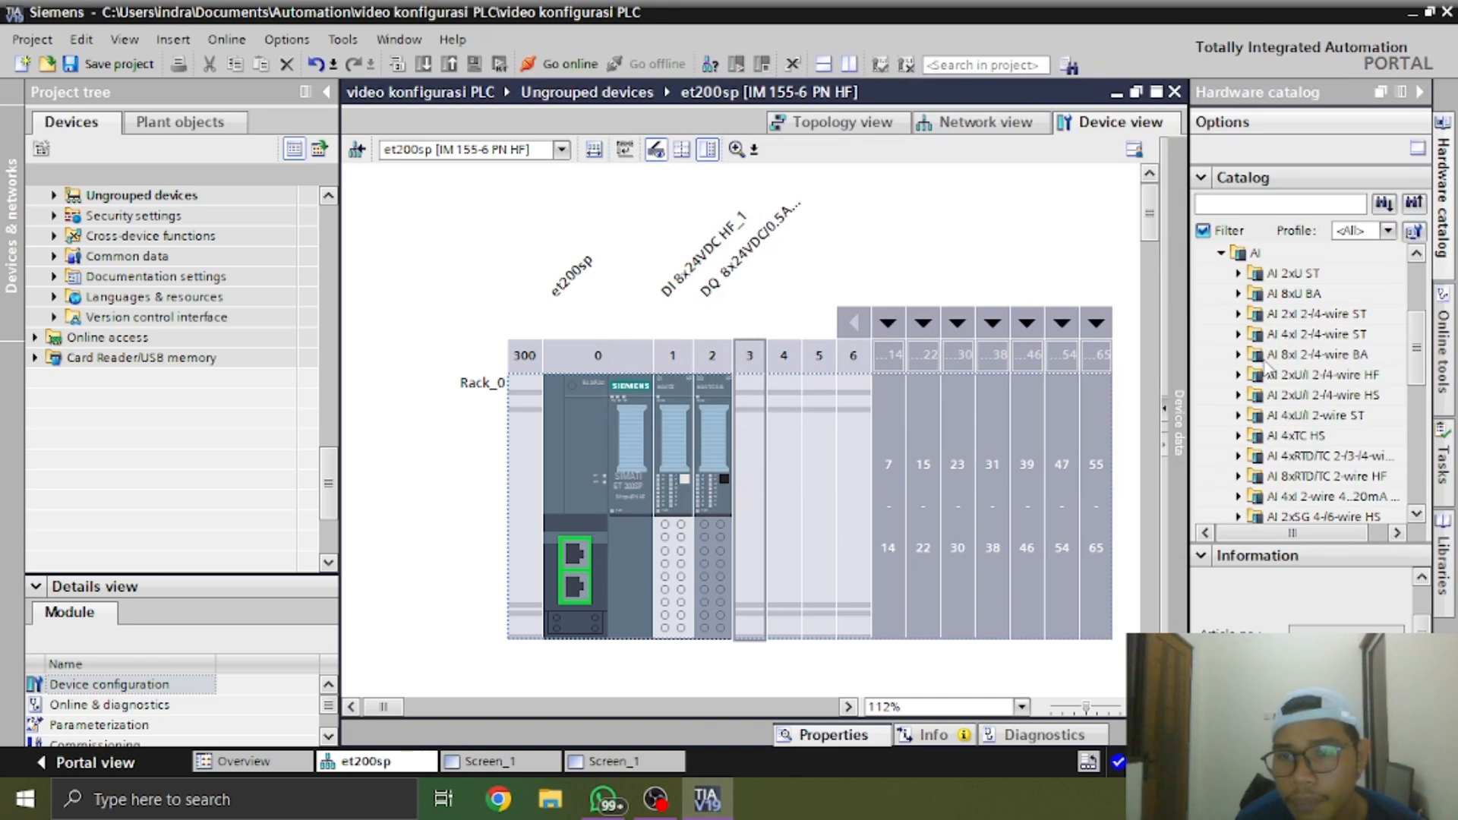
Check the type labels of the two AI modules K9 and K10 in the WhatsApp photo against the AI modules in the catalog
{"action": "scroll", "coordinate": [1270, 372], "scroll_direction": "up", "scroll_amount": 2}
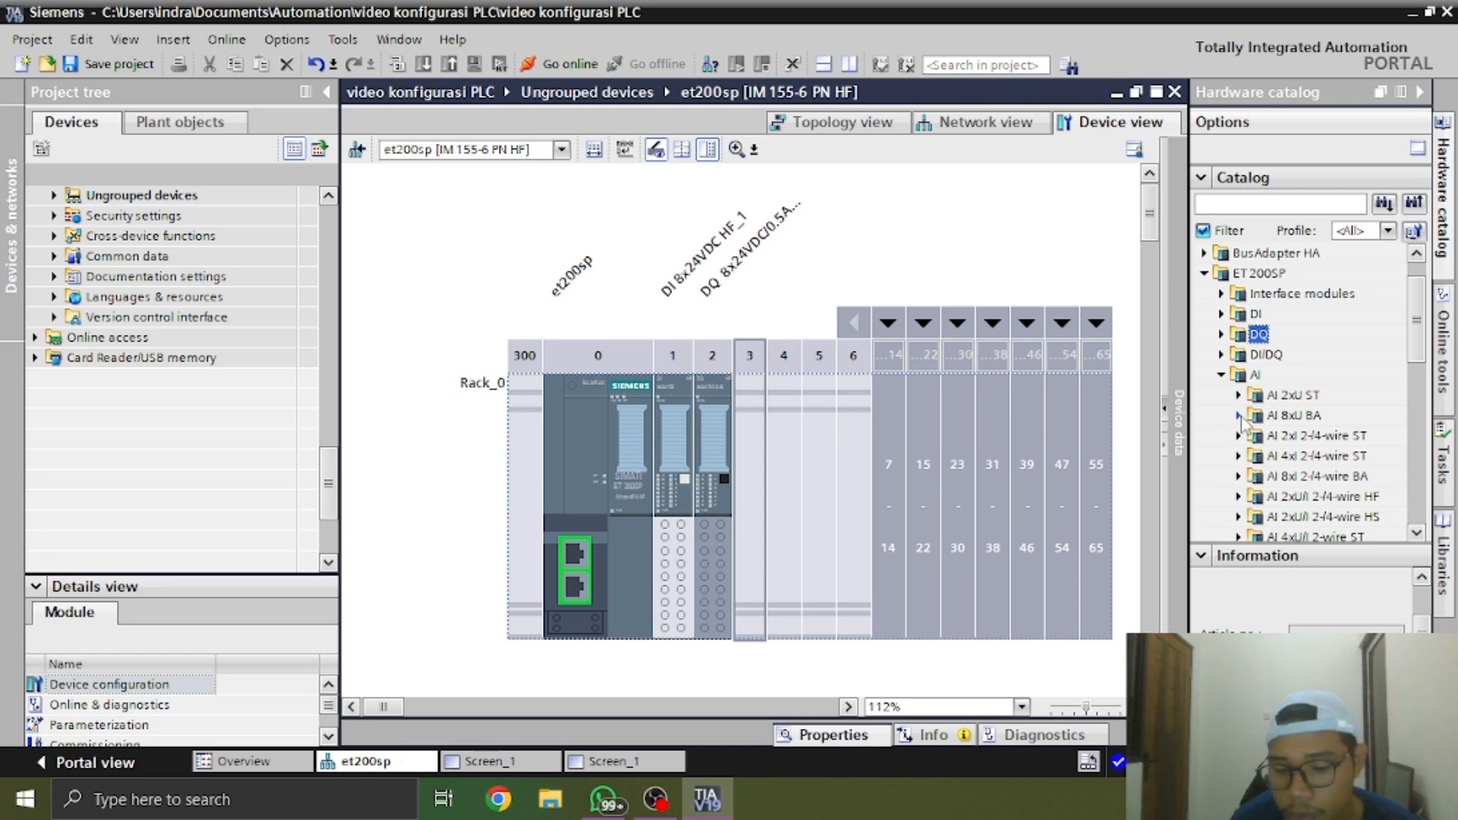
{"action": "key", "text": "alt+Tab"}
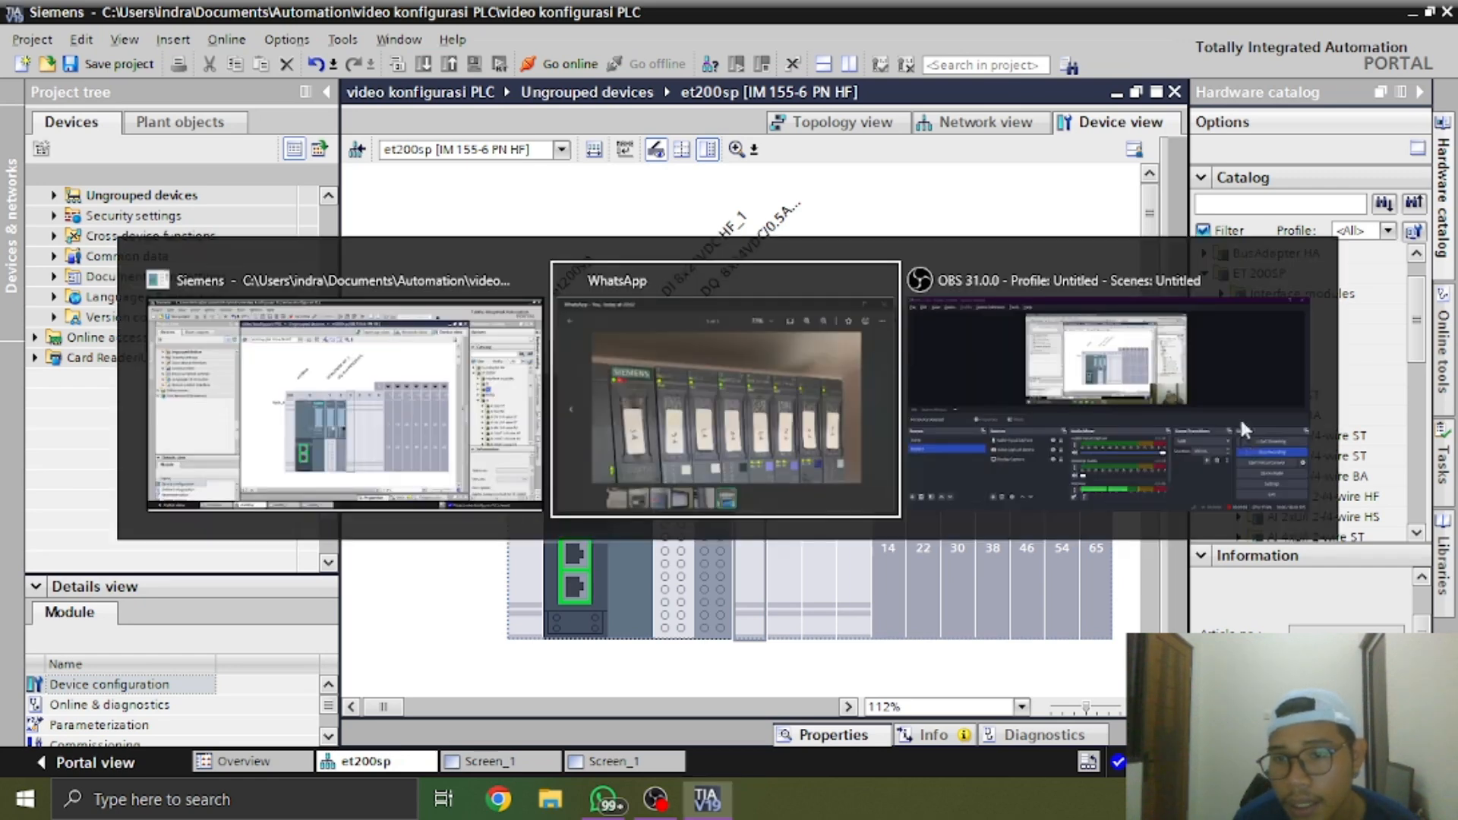
{"action": "scroll", "coordinate": [1130, 242], "scroll_direction": "up", "scroll_amount": 3}
{"action": "scroll", "coordinate": [1130, 242], "scroll_direction": "up", "scroll_amount": 4}
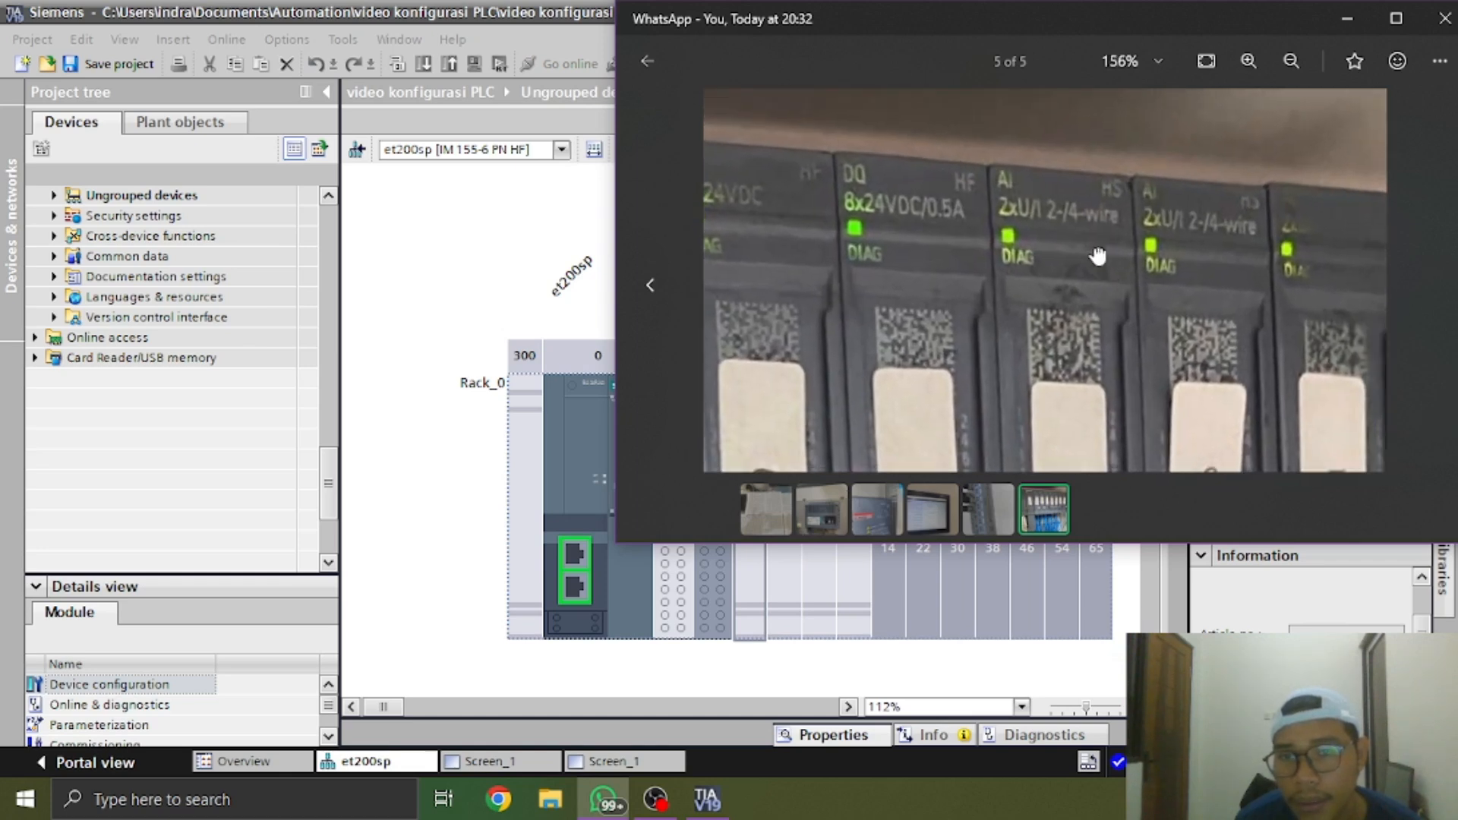
{"action": "left_click_drag", "start_coordinate": [1116, 285], "coordinate": [1093, 248]}
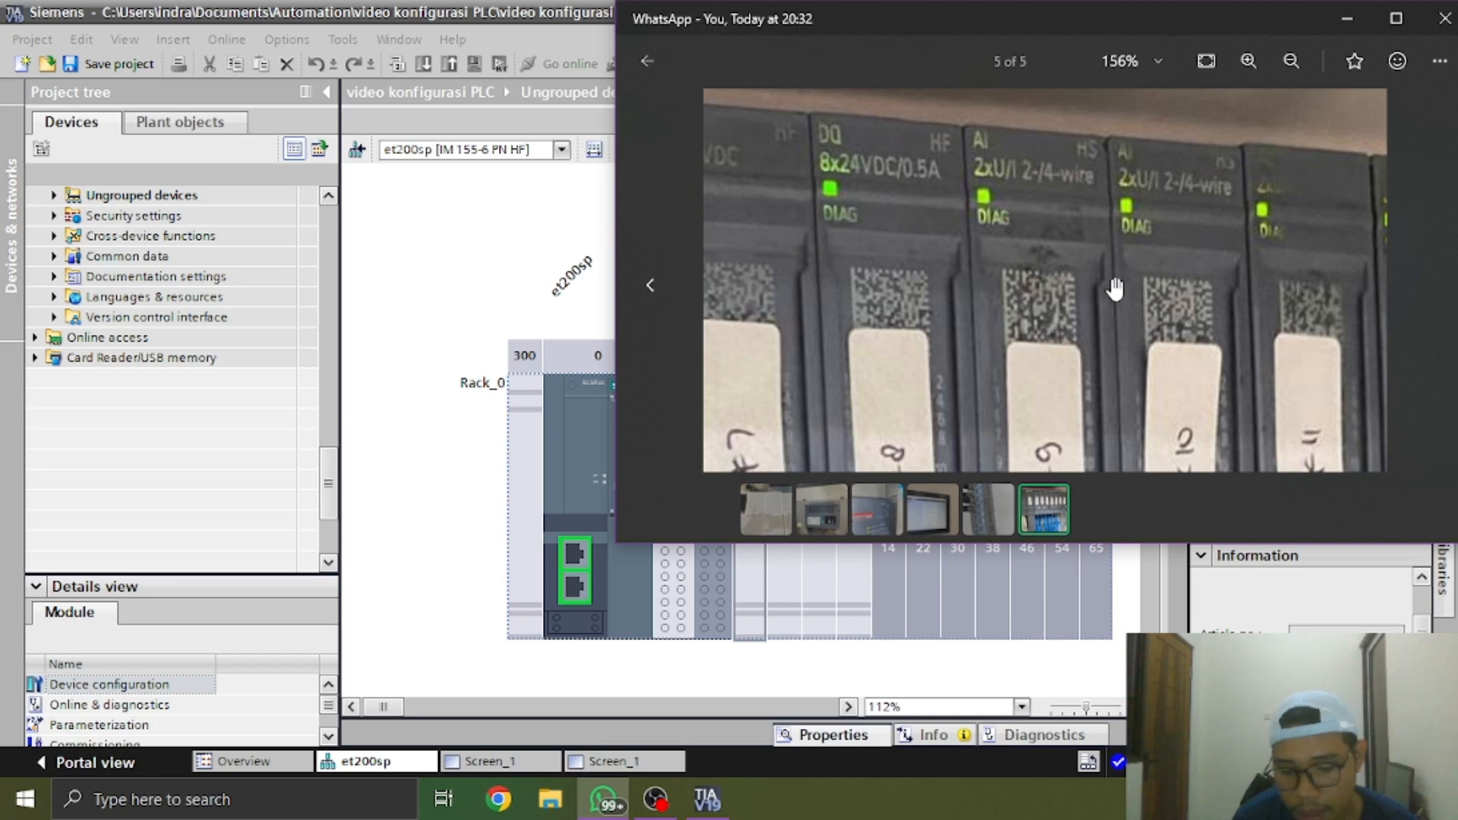
{"action": "left_click_drag", "start_coordinate": [1113, 286], "coordinate": [1088, 257]}
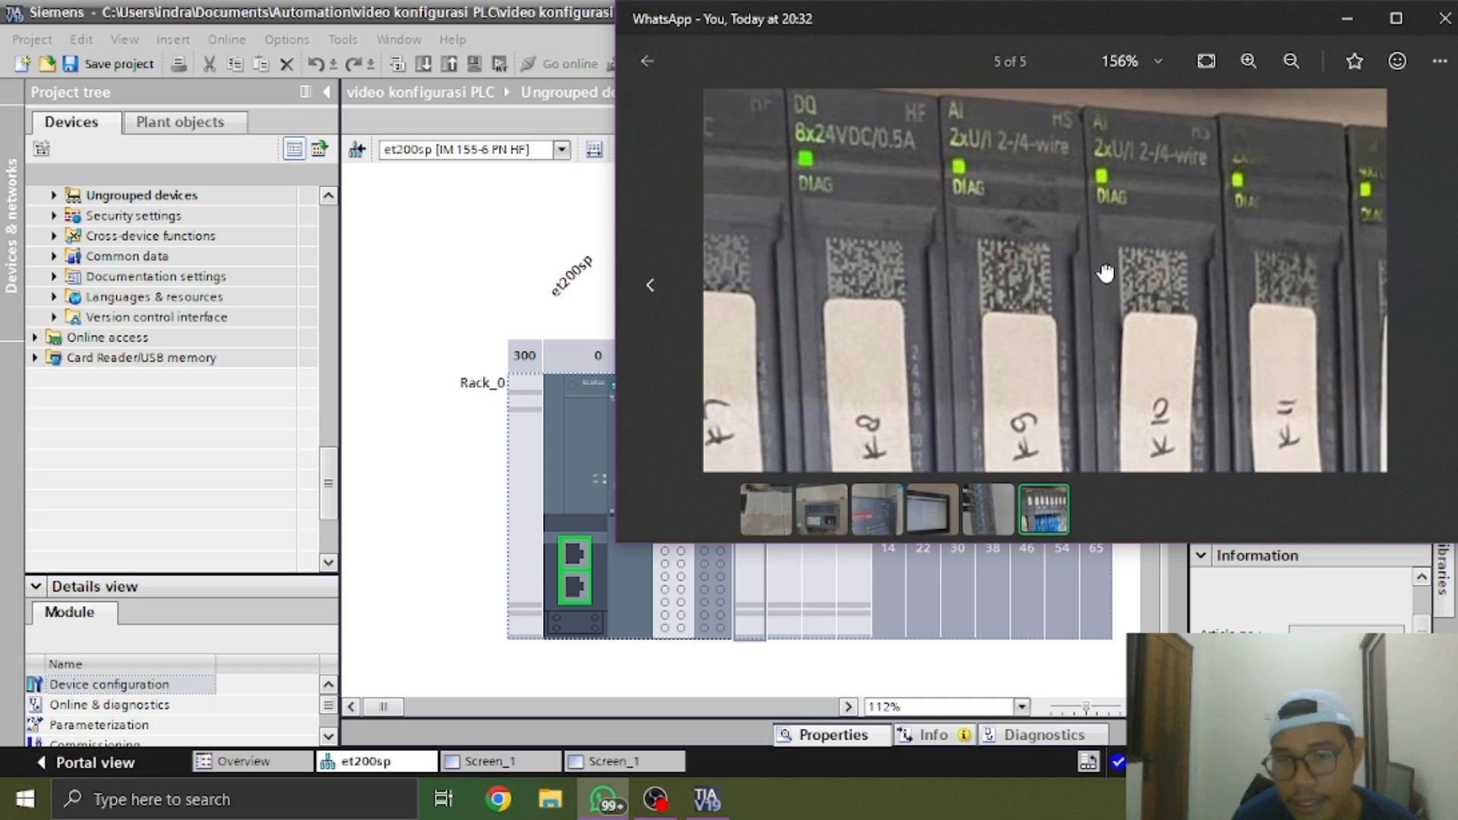
{"action": "key", "text": "alt+Tab"}
Insert the AI 2xU/I 2-/4-wire HS module 6ES7 134-6HB00-0DA1 into slot 3 of the et200sp rack
{"action": "scroll", "coordinate": [1336, 395], "scroll_direction": "down", "scroll_amount": 2}
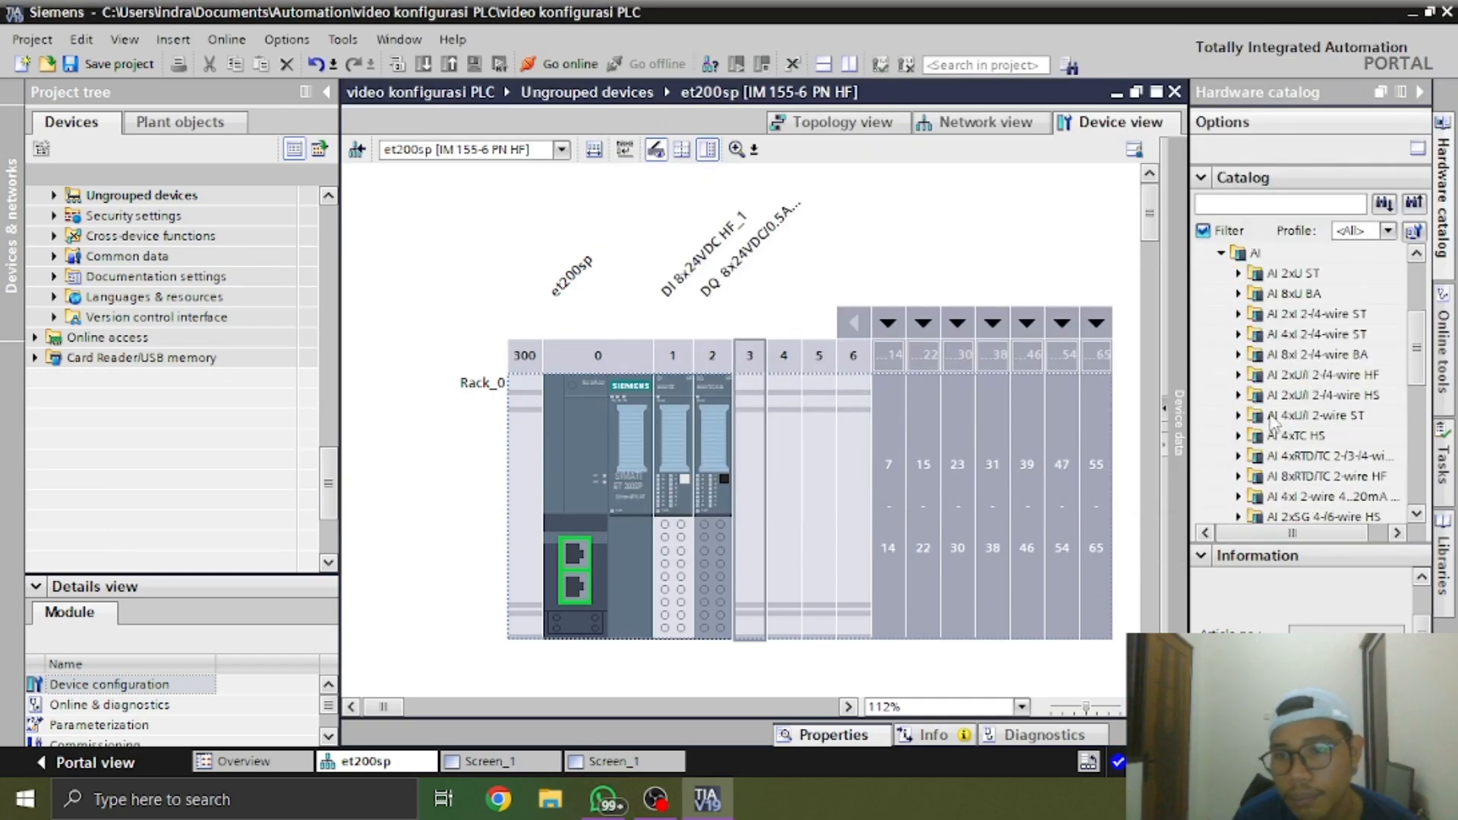
{"action": "left_click", "coordinate": [1238, 395]}
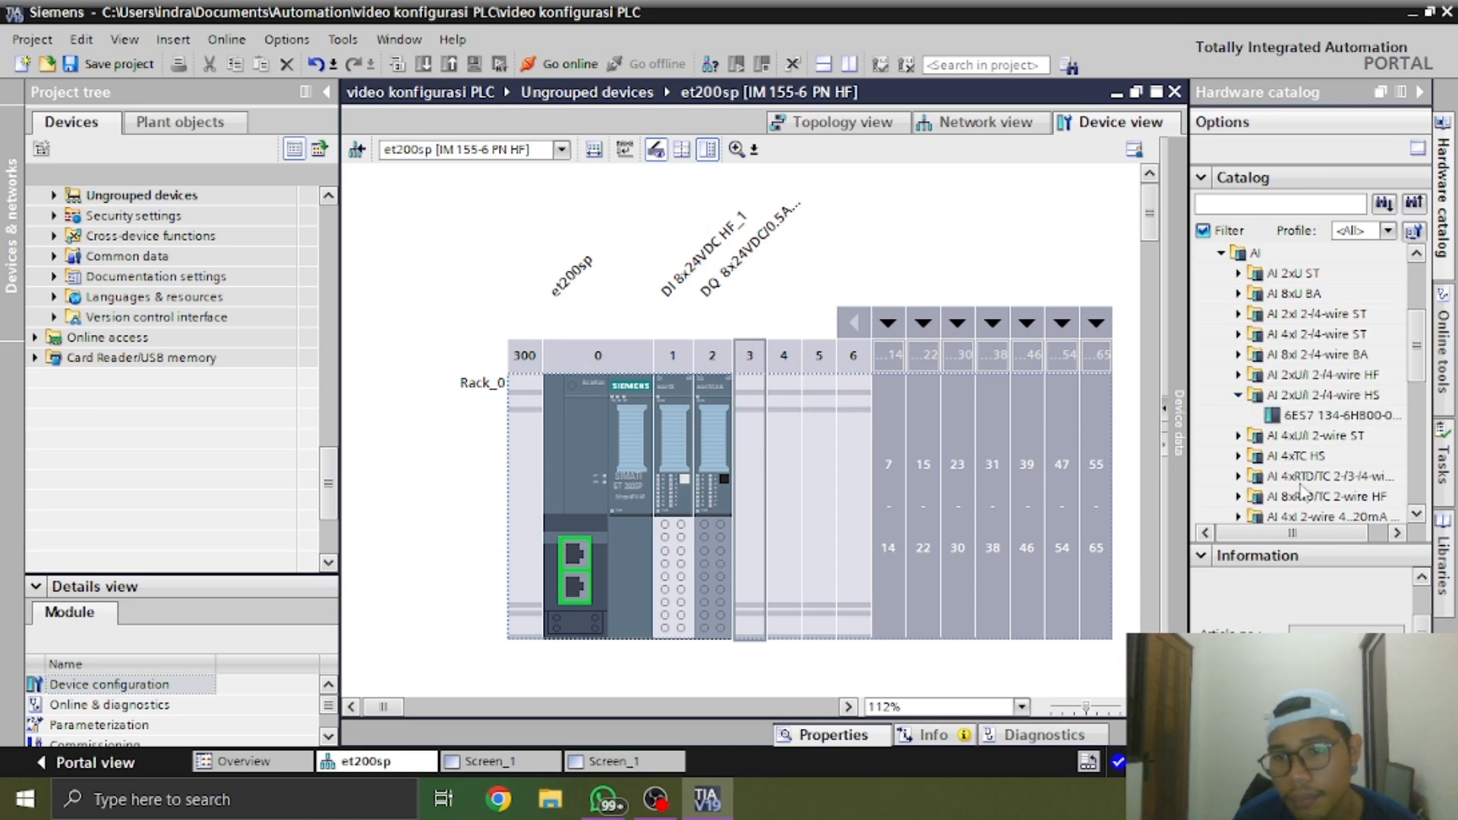
{"action": "left_click", "coordinate": [1308, 416]}
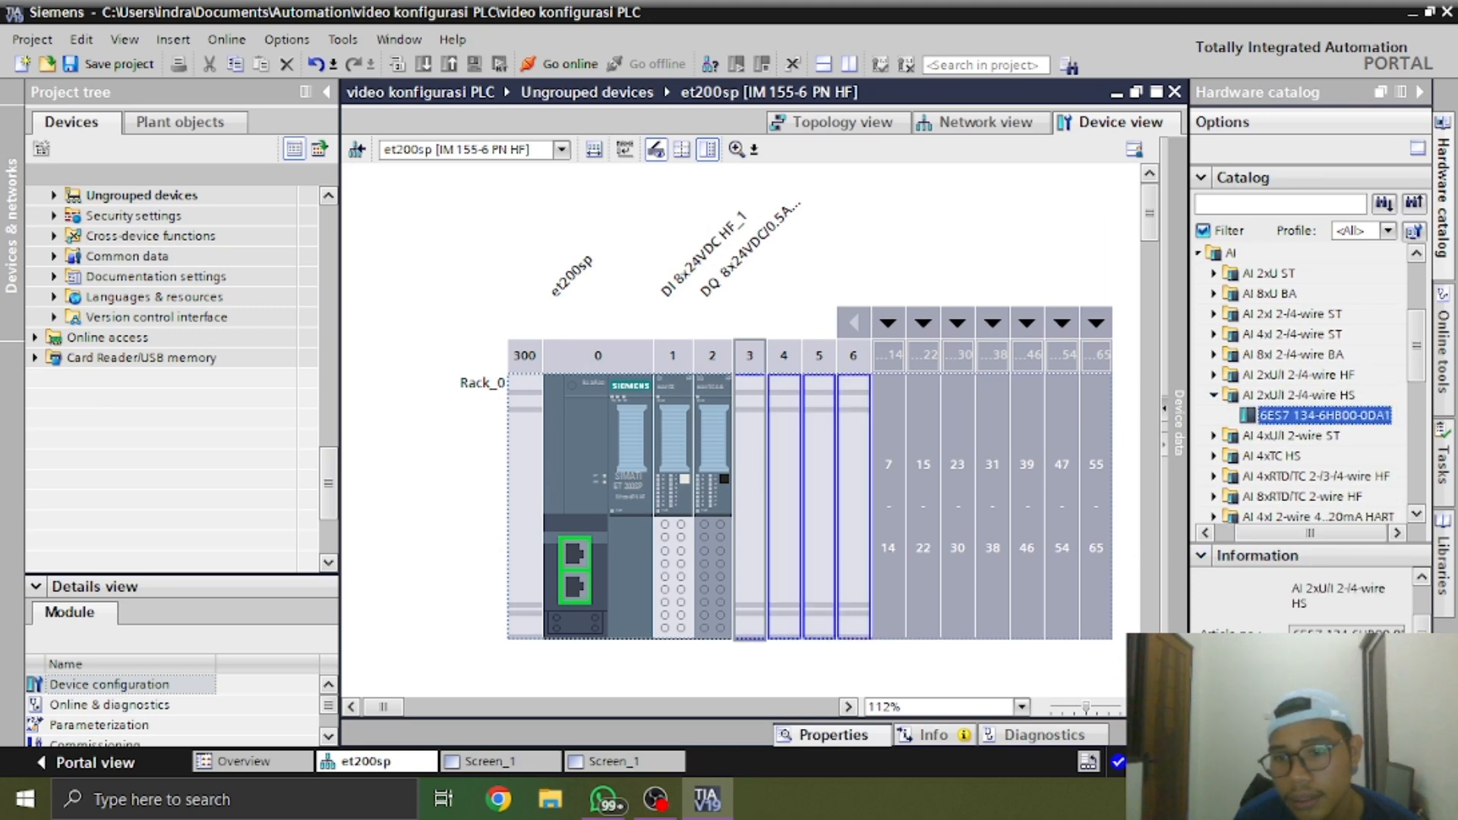
{"action": "left_click_drag", "start_coordinate": [1308, 415], "coordinate": [749, 502]}
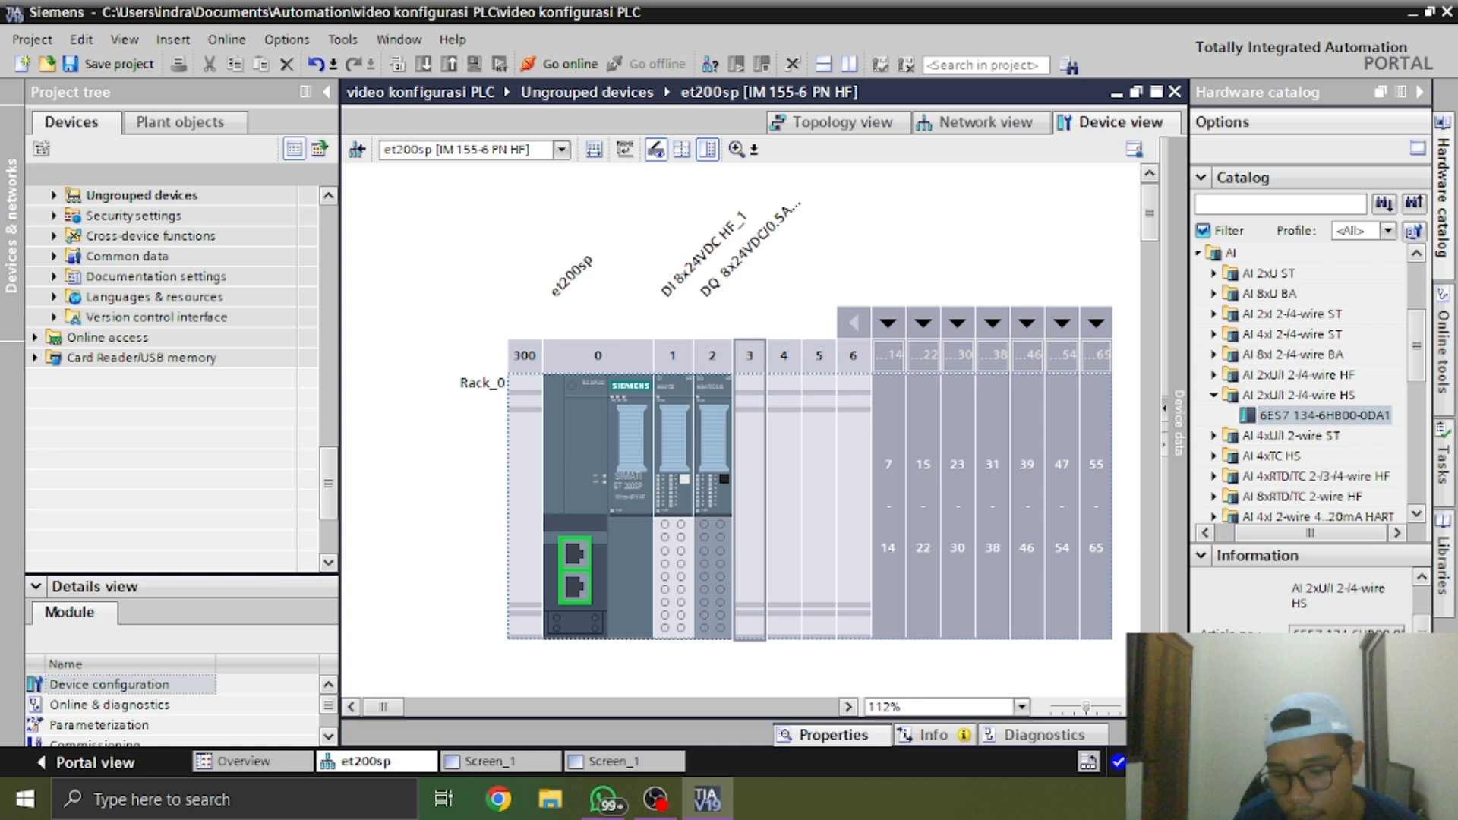
{"action": "left_click_drag", "start_coordinate": [1337, 415], "coordinate": [750, 509]}
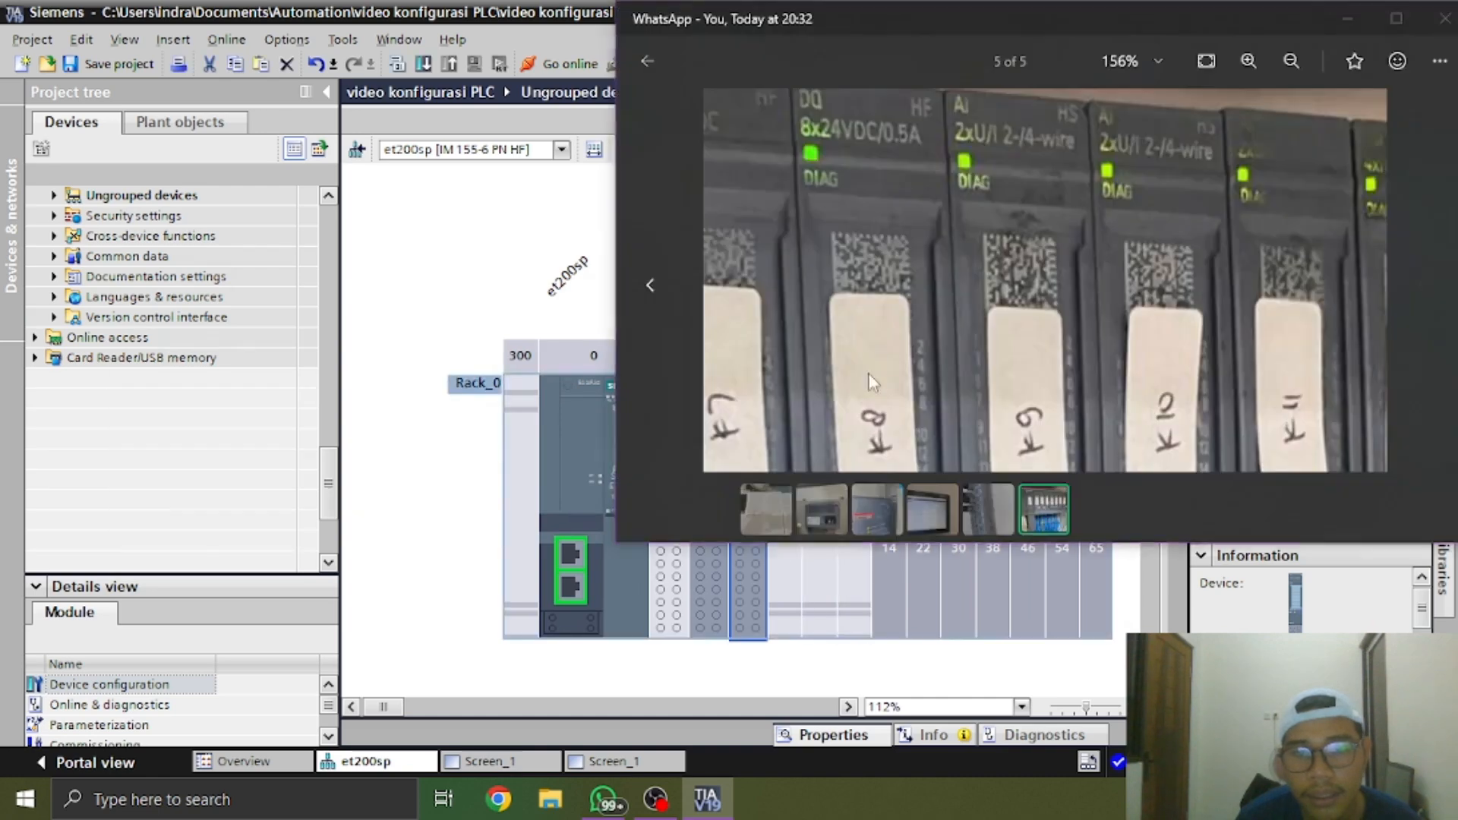
Compare the AI module in slot 3 with the AI modules in the WhatsApp photo, including their color codes and article numbers
{"action": "key", "text": "alt+Tab"}
{"action": "left_click_drag", "start_coordinate": [1120, 231], "coordinate": [1116, 275]}
{"action": "key", "text": "alt+Tab"}
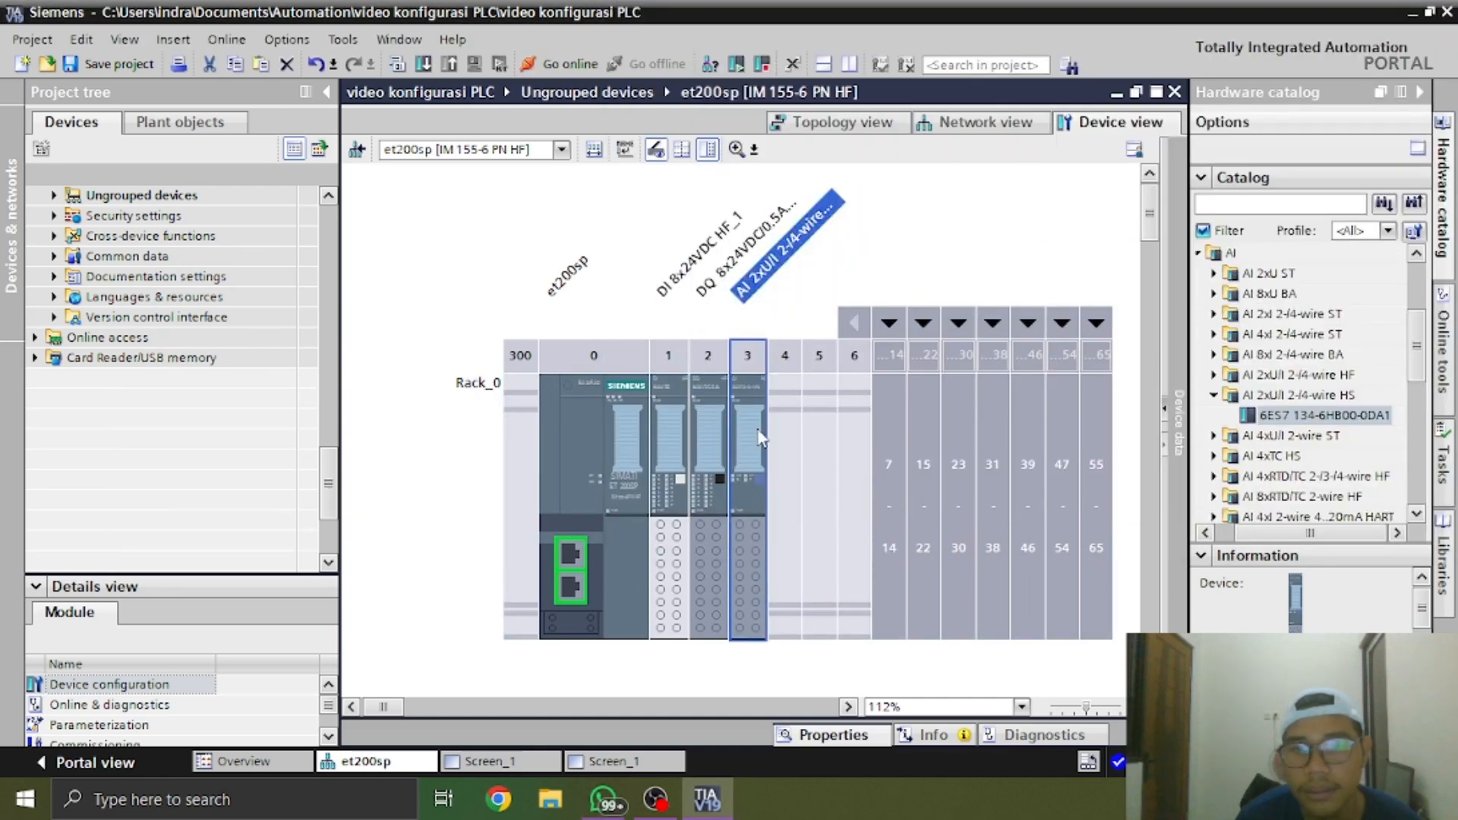
{"action": "key", "text": "alt+Tab"}
{"action": "left_click_drag", "start_coordinate": [1014, 298], "coordinate": [1019, 382]}
{"action": "key", "text": "alt+Tab"}
{"action": "key", "text": "alt+Tab"}
{"action": "key", "text": "alt+Tab"}
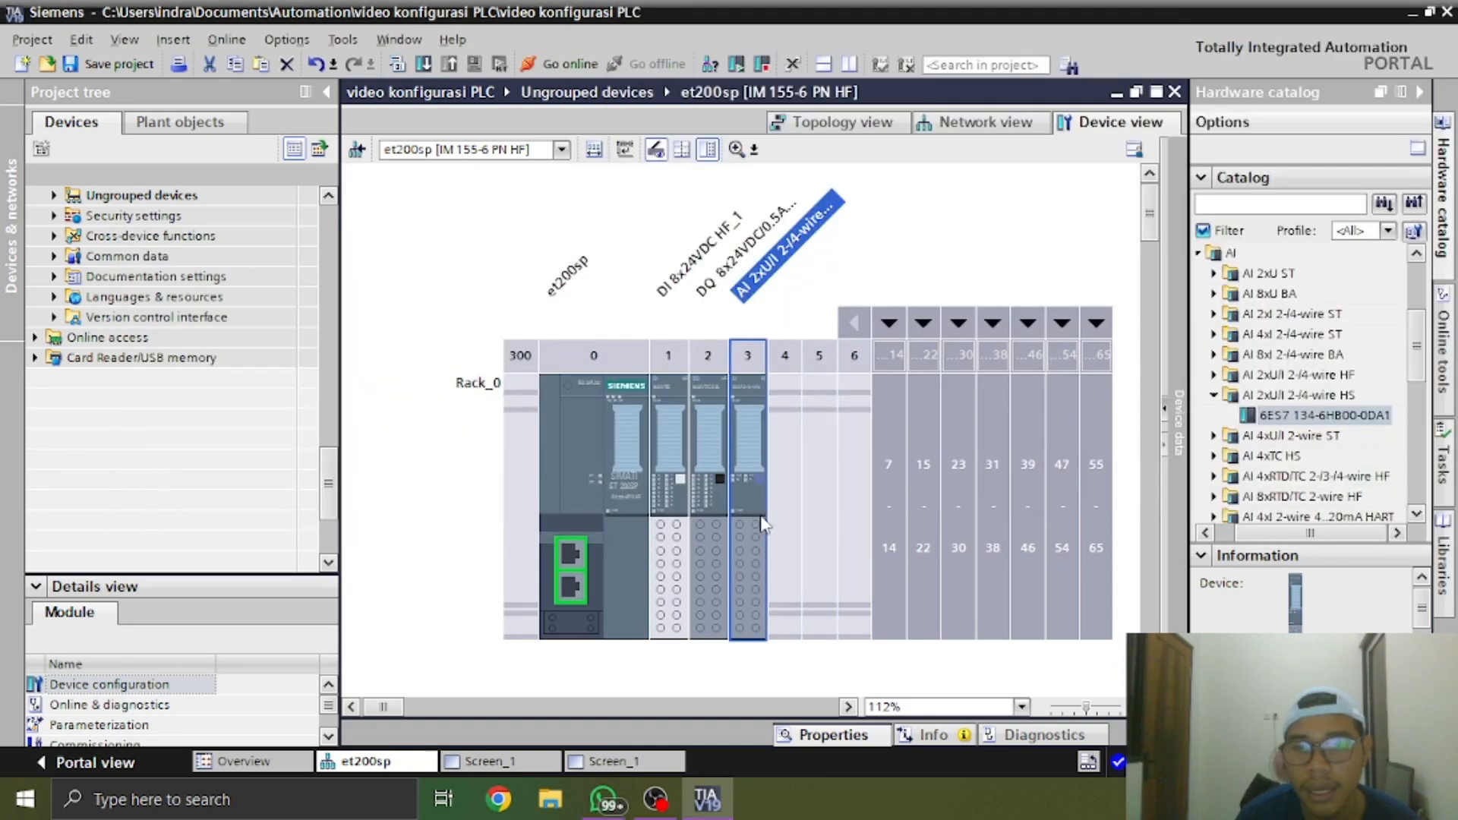
{"action": "key", "text": "alt+Tab"}
{"action": "left_click_drag", "start_coordinate": [1069, 309], "coordinate": [1052, 334]}
{"action": "key", "text": "alt+Tab"}
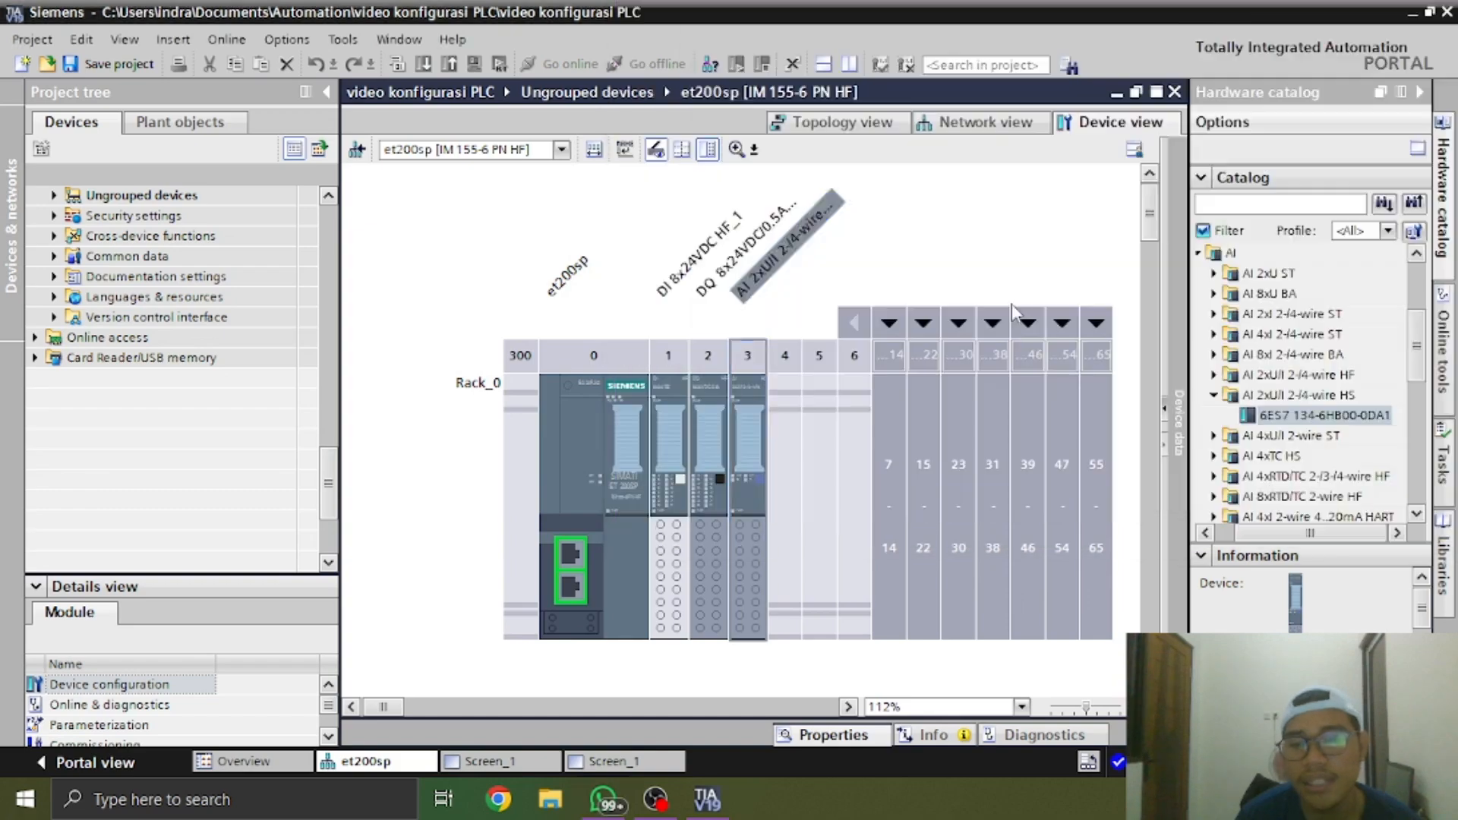
{"action": "key", "text": "alt+Tab"}
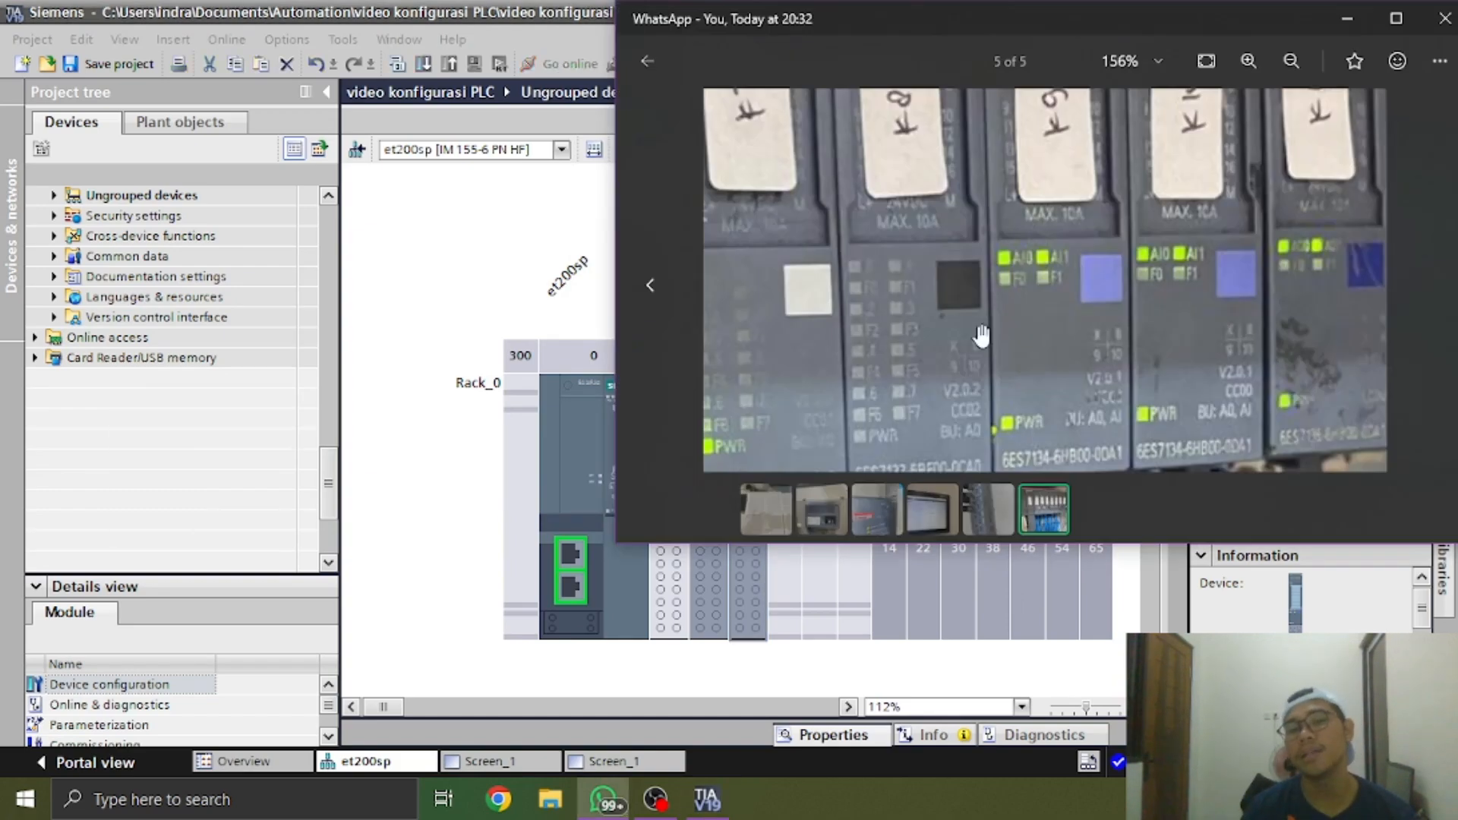
{"action": "left_click_drag", "start_coordinate": [1116, 323], "coordinate": [1008, 351]}
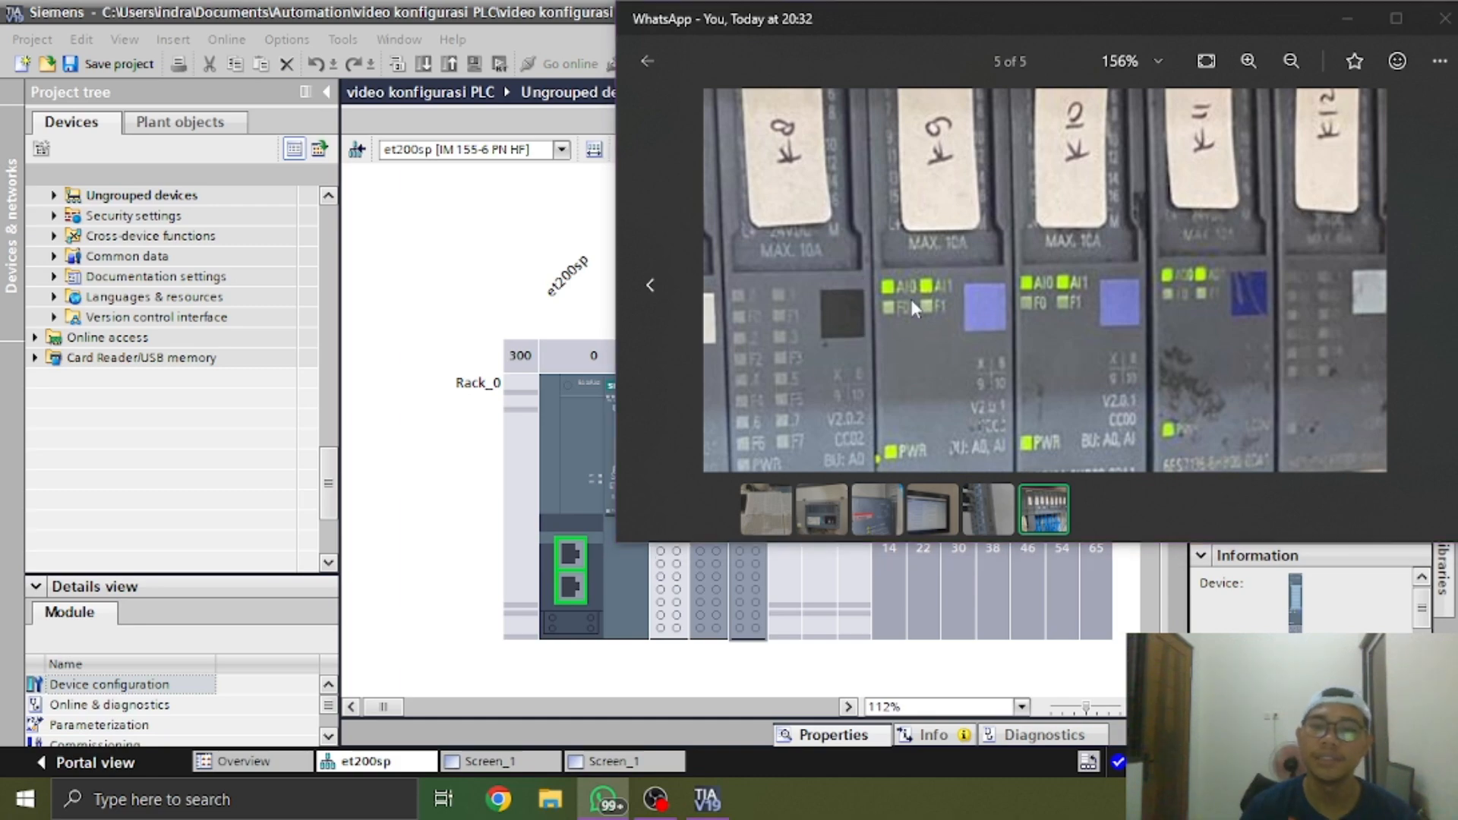
{"action": "key", "text": "alt+Tab"}
{"action": "key", "text": "alt+Tab"}
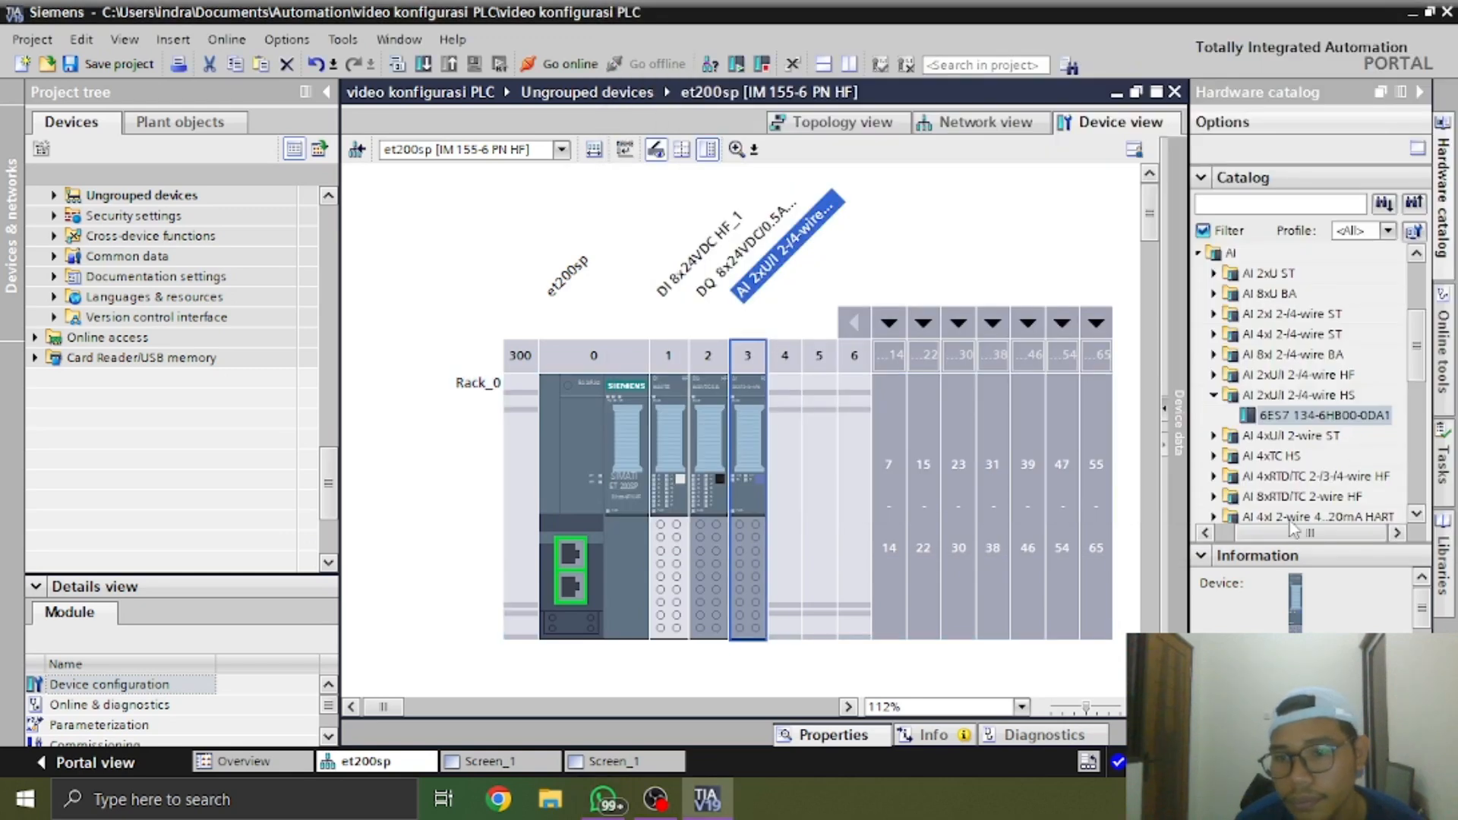
List the ET 200SP analog output (AQ) modules in the hardware catalog instead of the AI modules
{"action": "left_click_drag", "start_coordinate": [1295, 529], "coordinate": [1271, 526]}
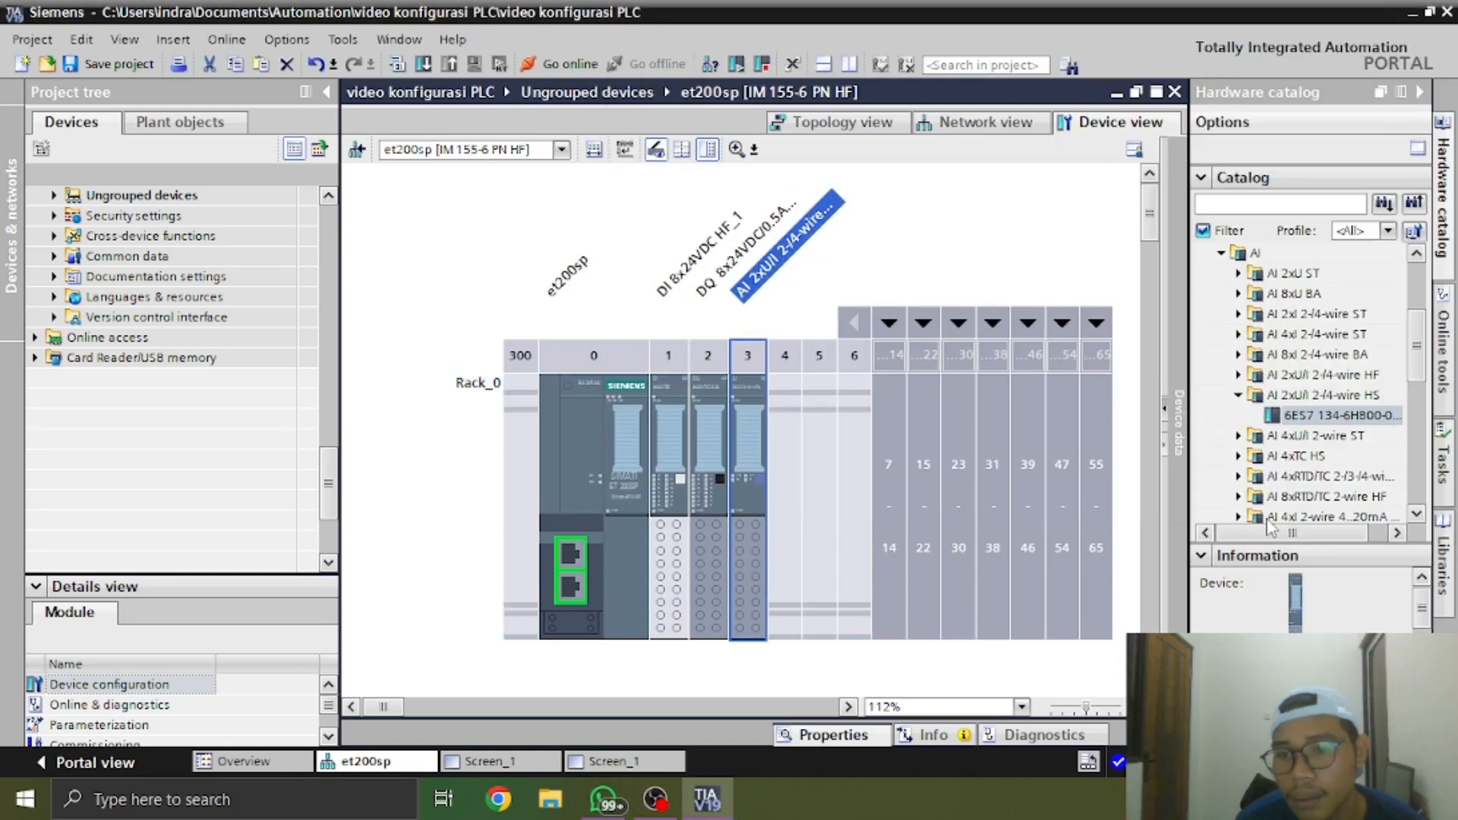
{"action": "left_click", "coordinate": [1221, 253]}
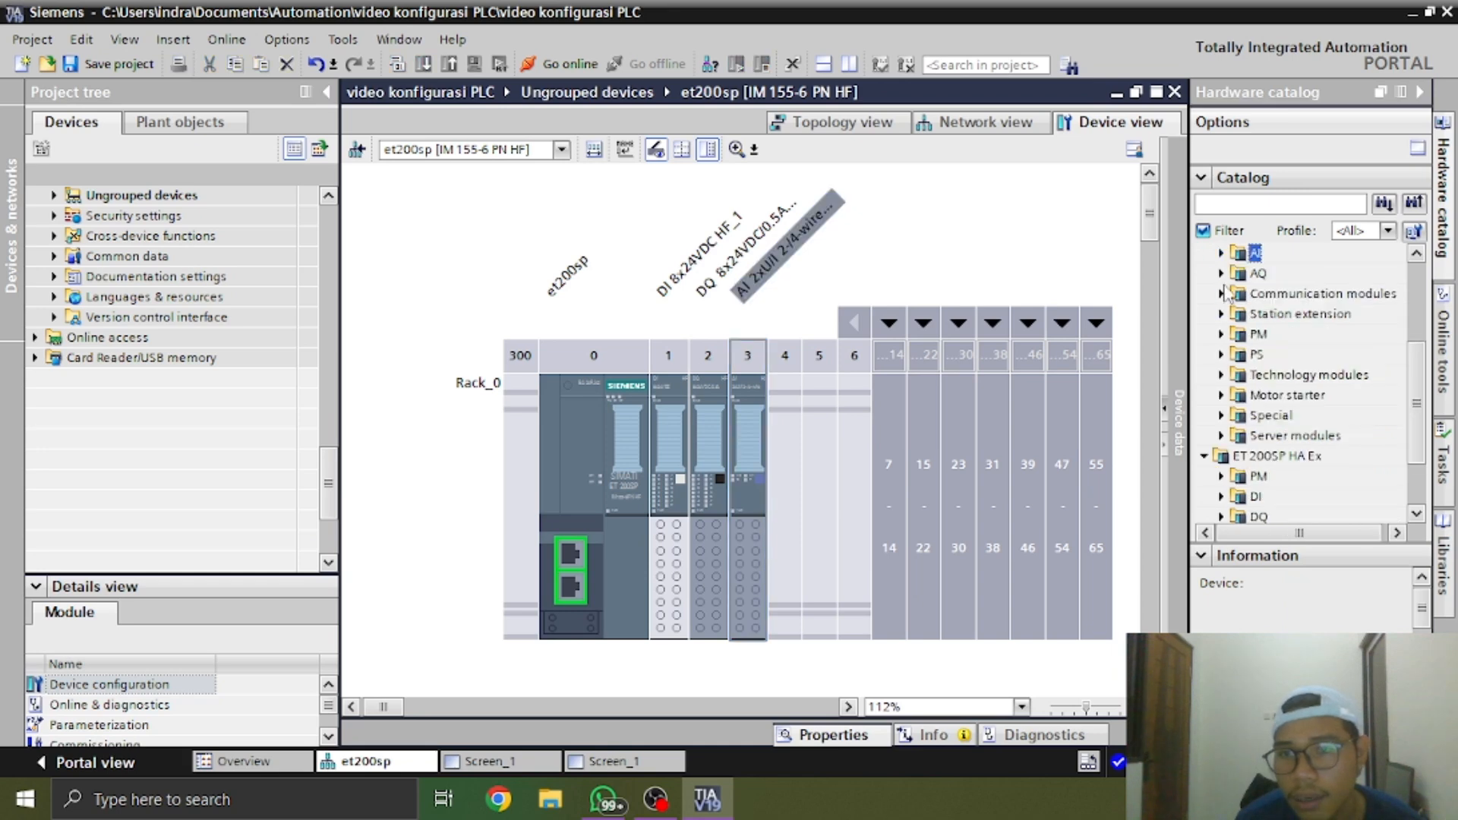
{"action": "left_click", "coordinate": [1221, 275]}
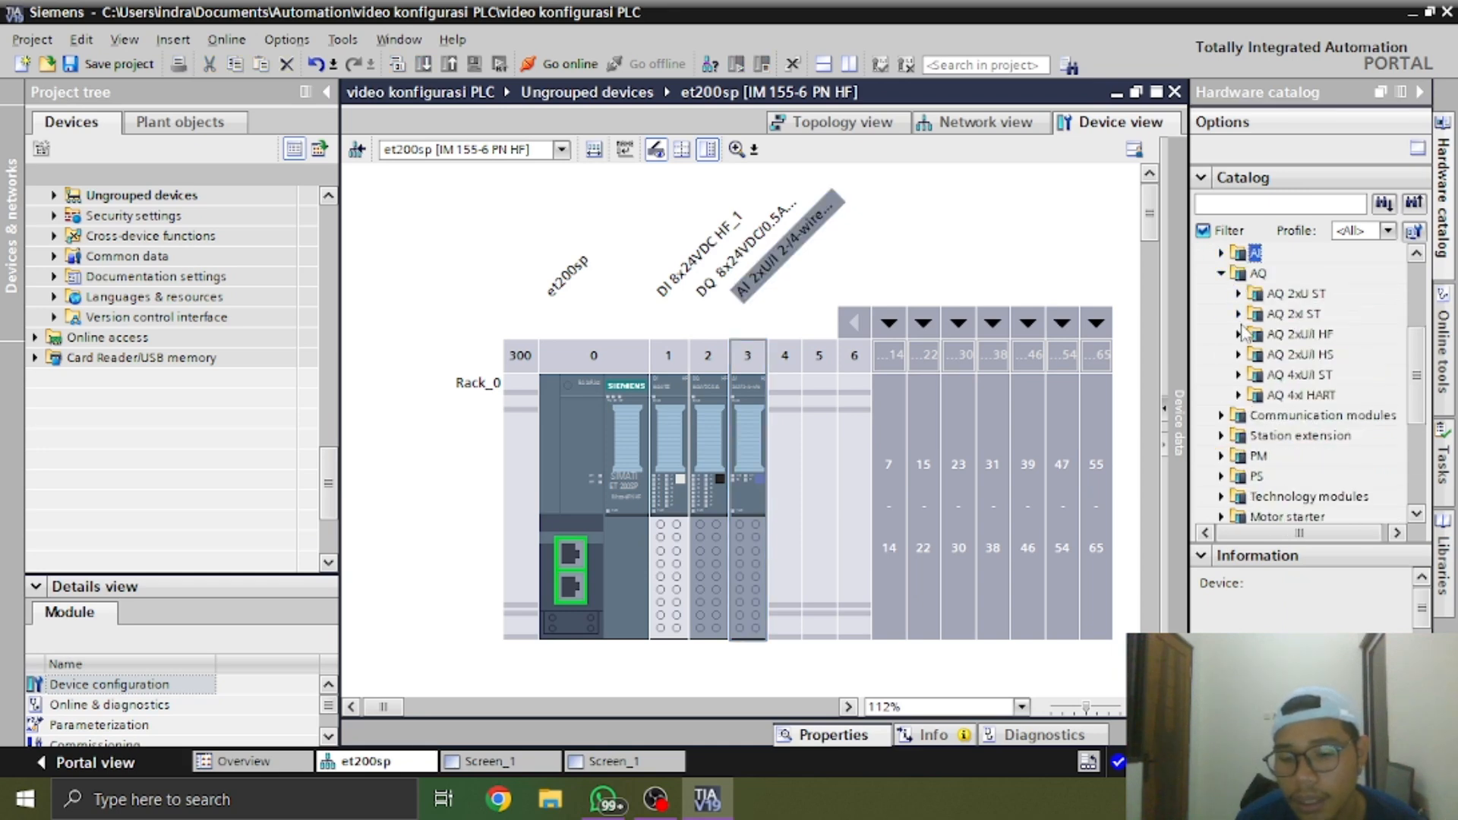
Check module K11 in the WhatsApp photo, and insert the matching AQ 2xU/I HS module 6ES7 135-6HB00 into slot 4 of the et200sp rack
{"action": "key", "text": "alt+Tab"}
{"action": "left_click_drag", "start_coordinate": [987, 148], "coordinate": [888, 462]}
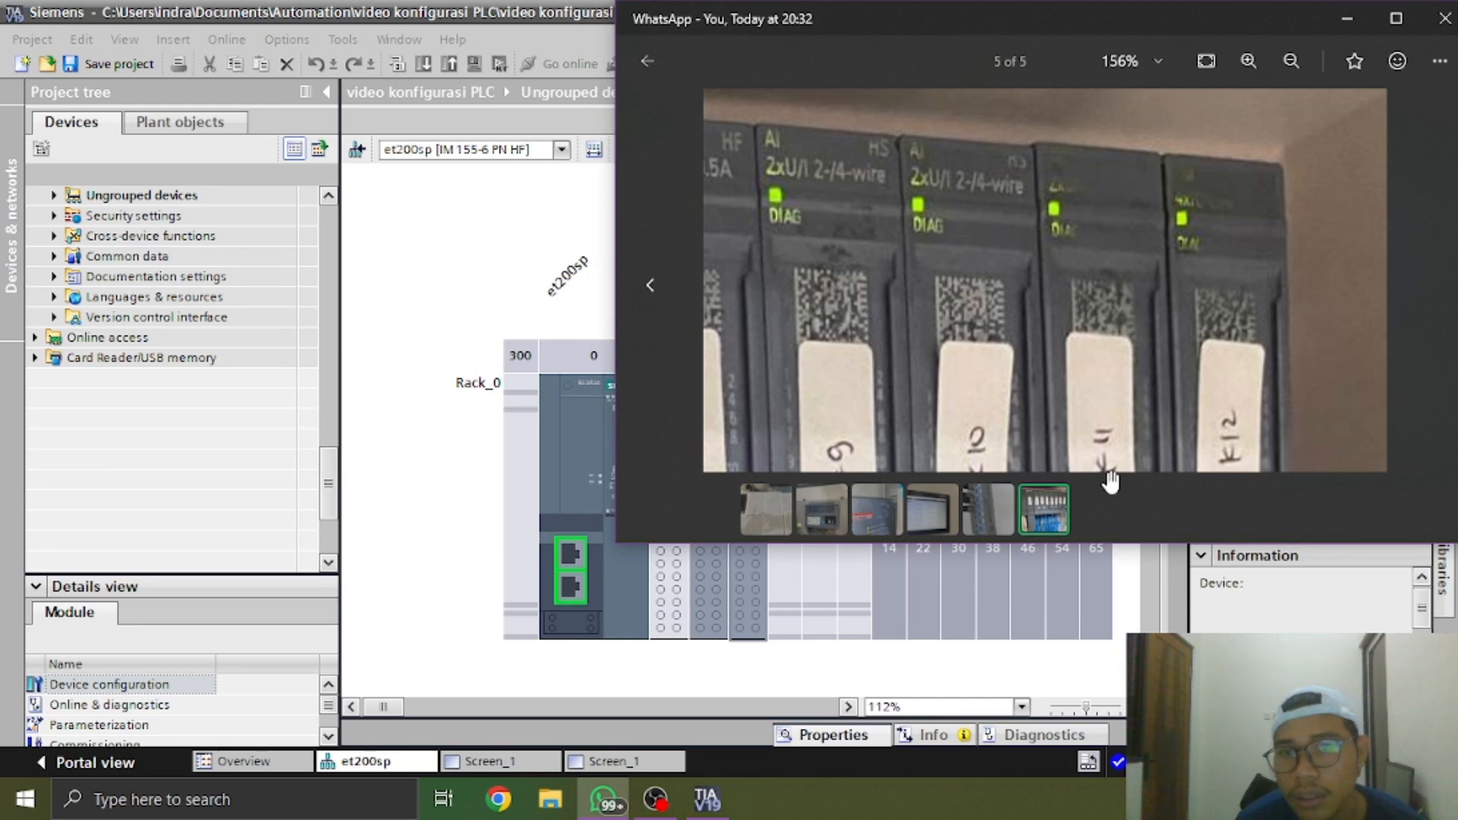
{"action": "left_click", "coordinate": [403, 574]}
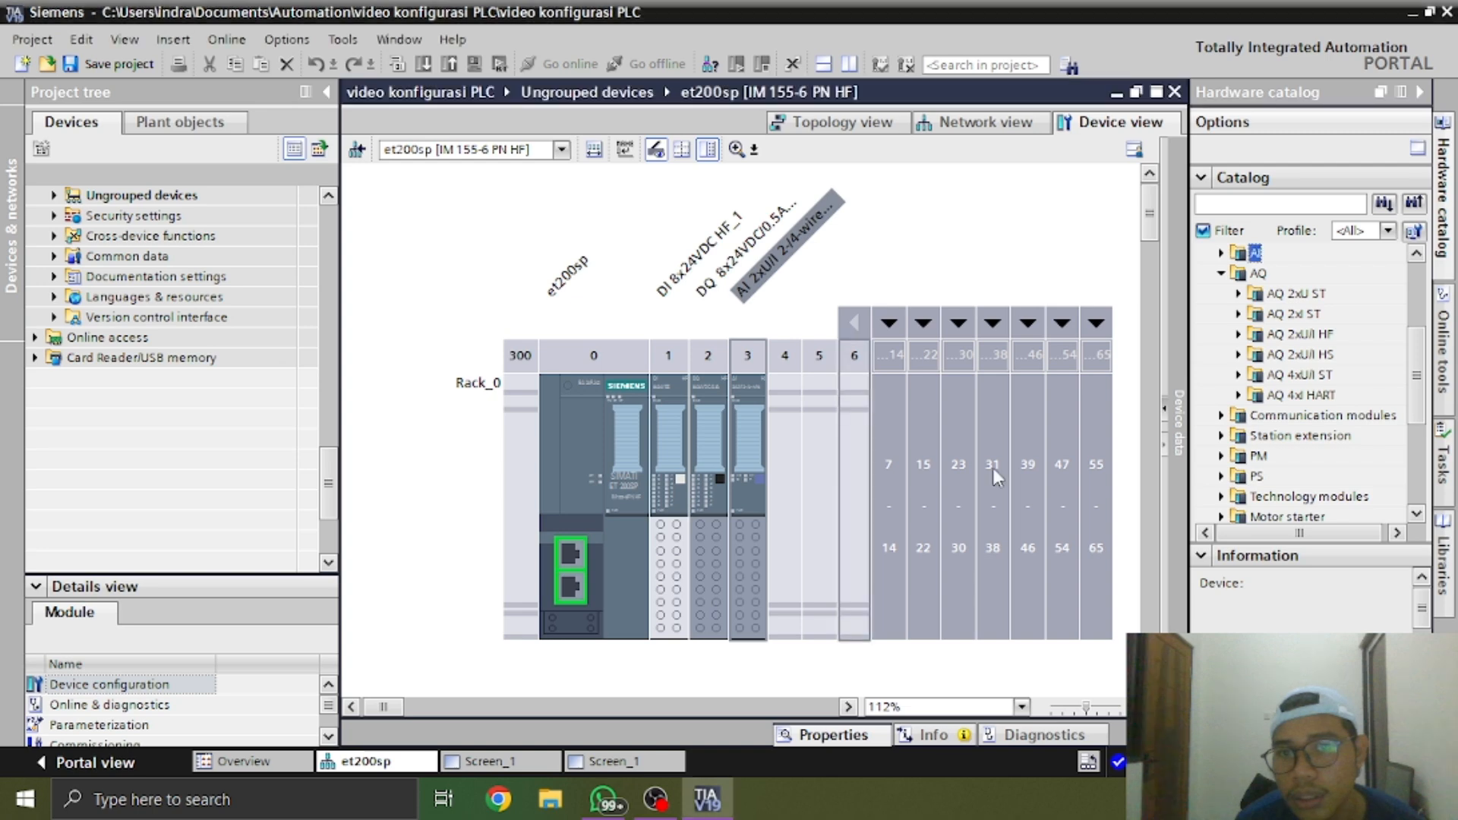
{"action": "left_click", "coordinate": [1257, 355]}
{"action": "left_click", "coordinate": [1241, 355]}
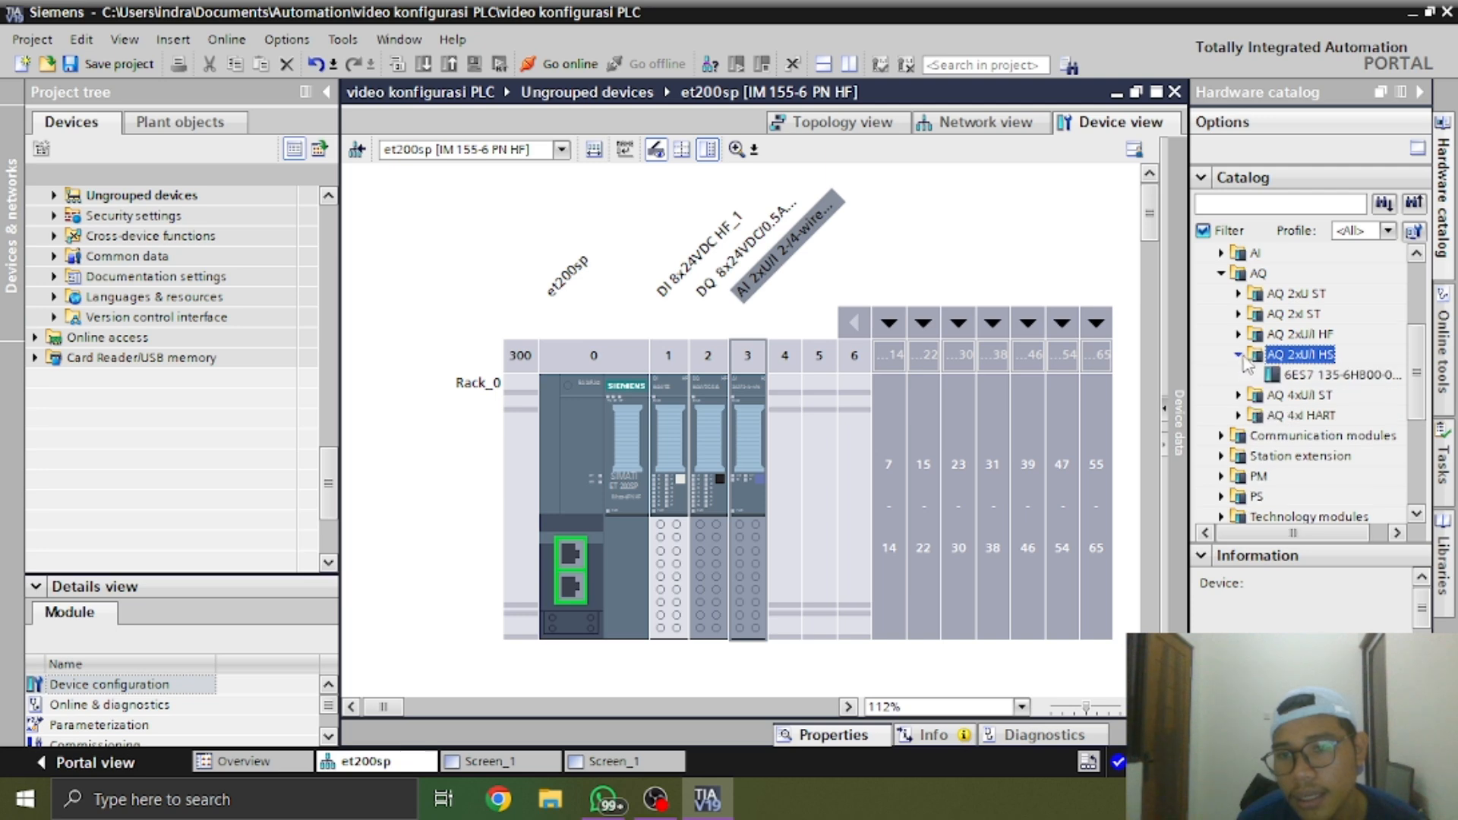
{"action": "left_click", "coordinate": [1329, 380]}
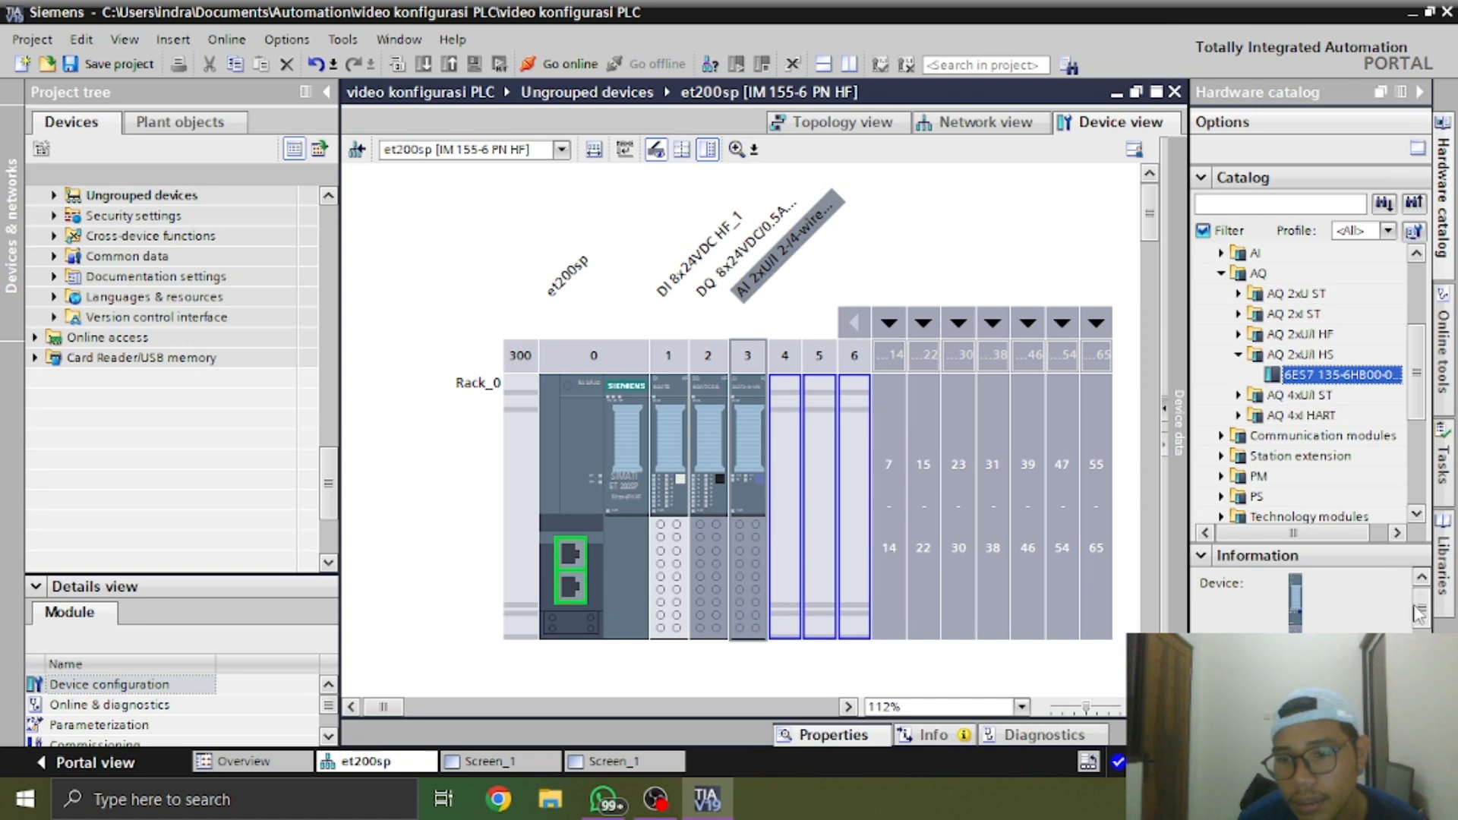
{"action": "left_click_drag", "start_coordinate": [1419, 614], "coordinate": [1418, 643]}
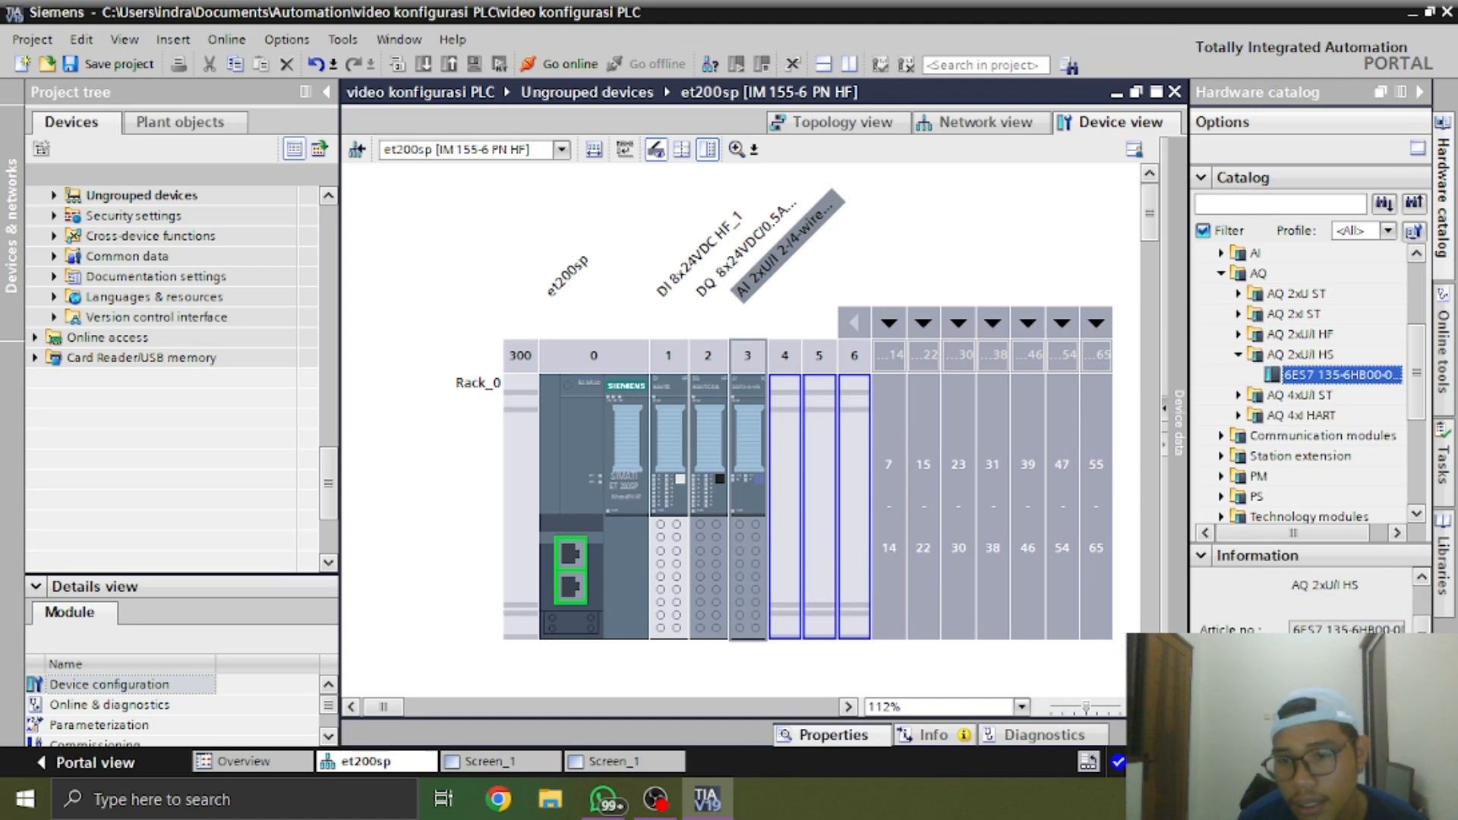
{"action": "left_click", "coordinate": [1346, 684]}
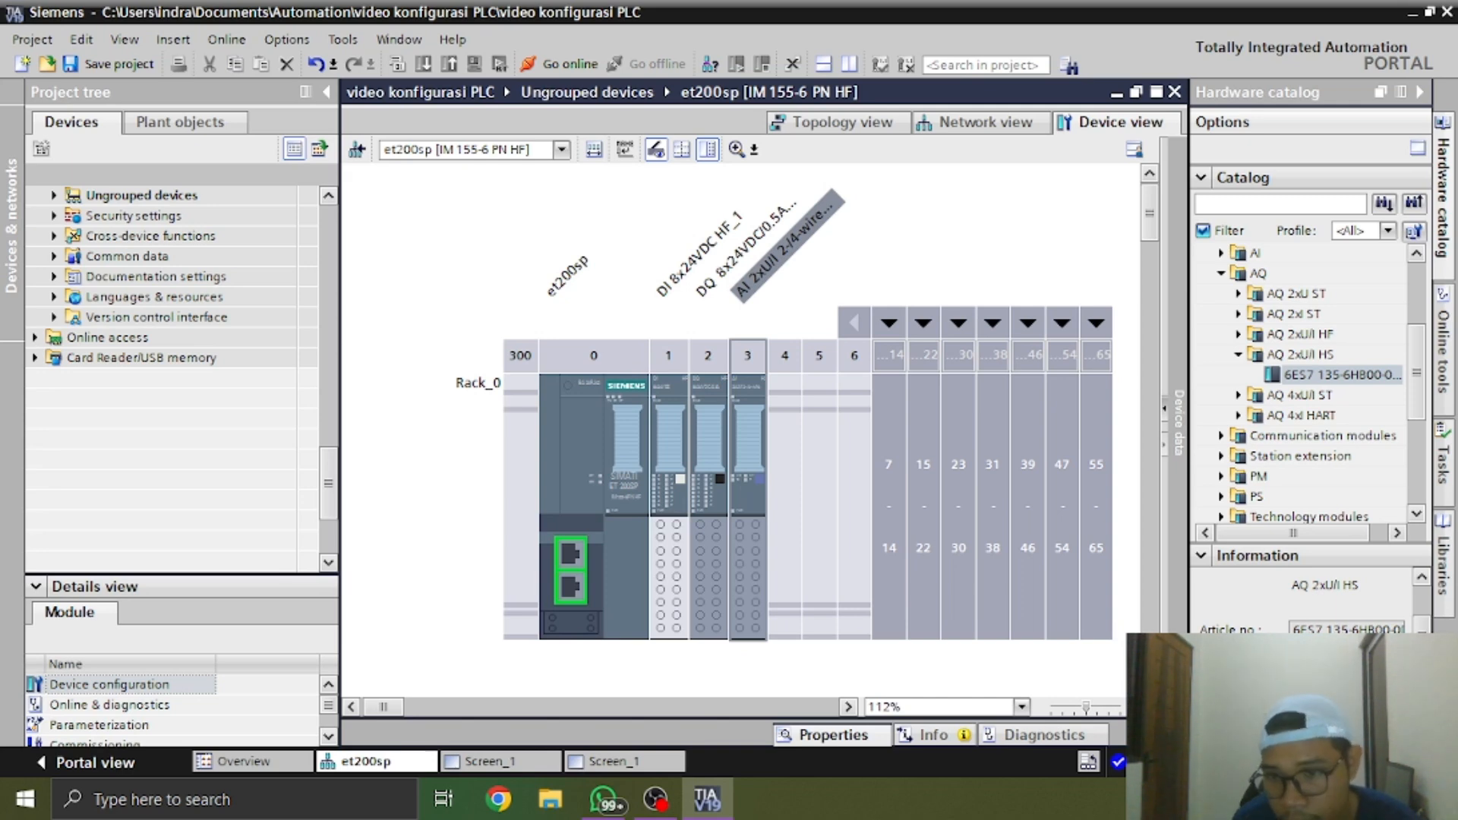
{"action": "double_click", "coordinate": [1345, 382]}
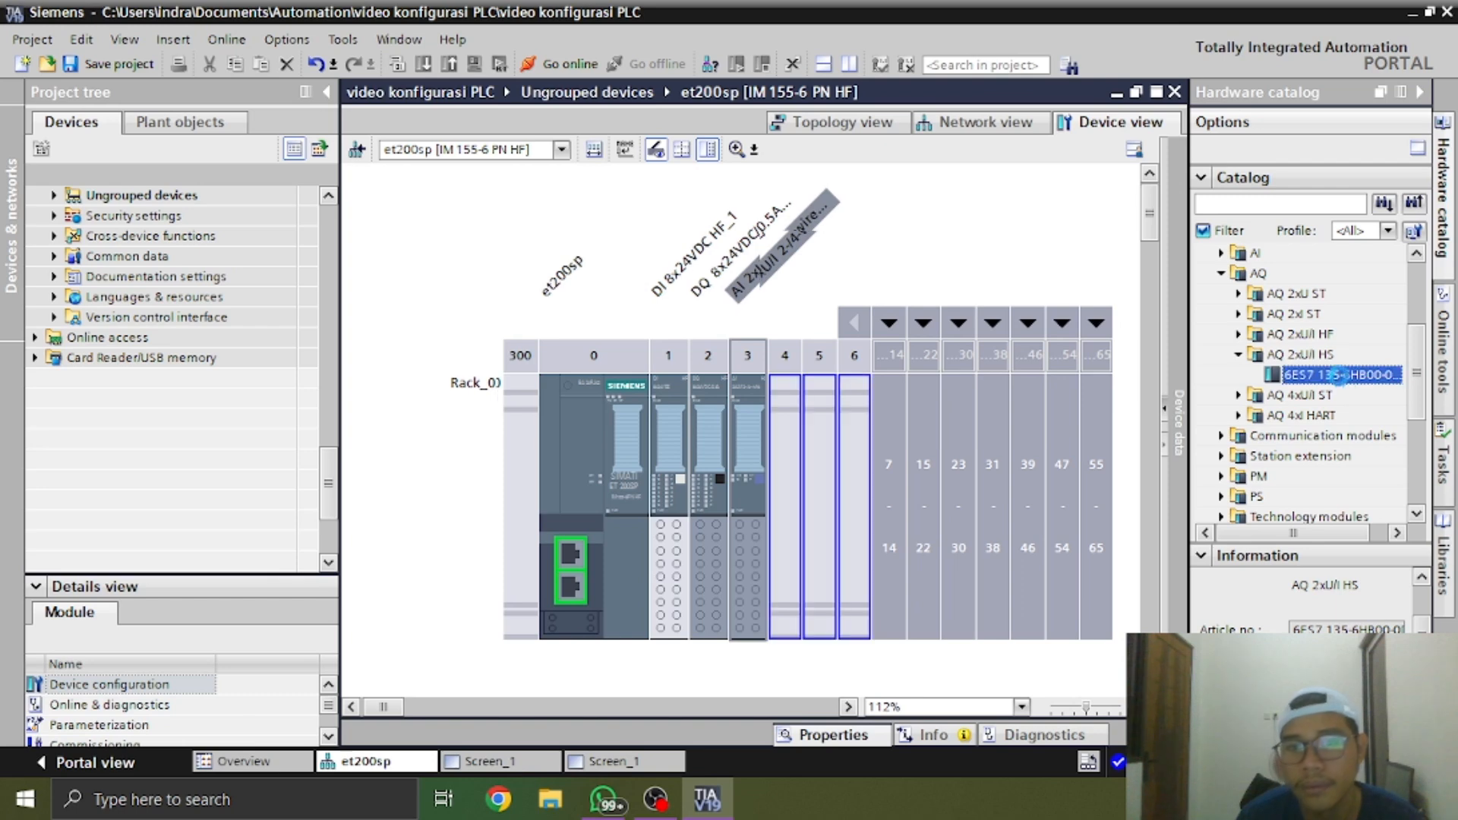
Select empty slot 5 and locate the CM 4xIO-Link module 6ES7 137-6BD00-0BA0 among the IO-Link Master communication modules in the catalog
{"action": "left_click", "coordinate": [818, 471]}
{"action": "scroll", "coordinate": [1417, 374], "scroll_direction": "down", "scroll_amount": 1}
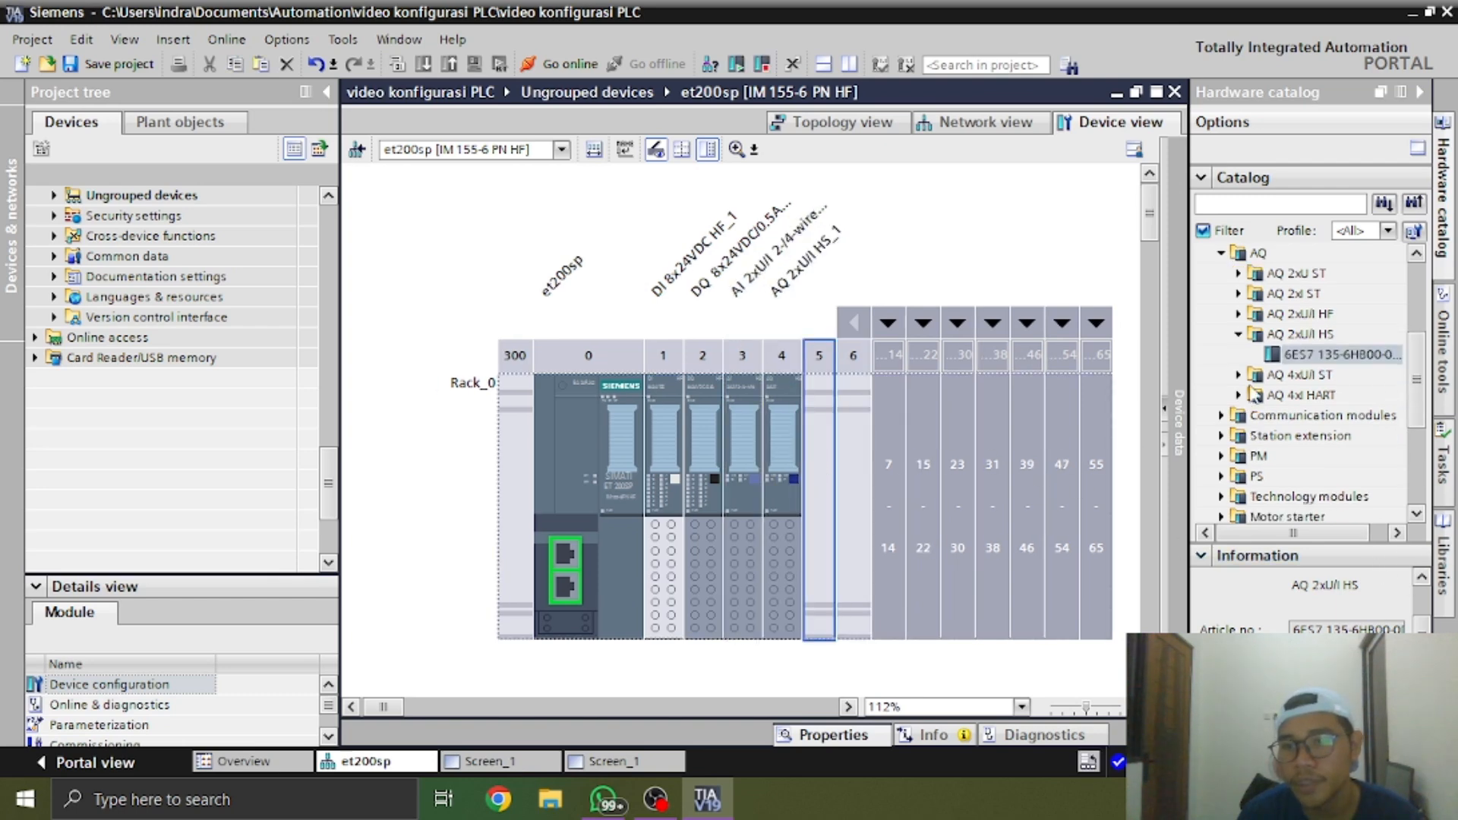
{"action": "left_click", "coordinate": [1220, 414]}
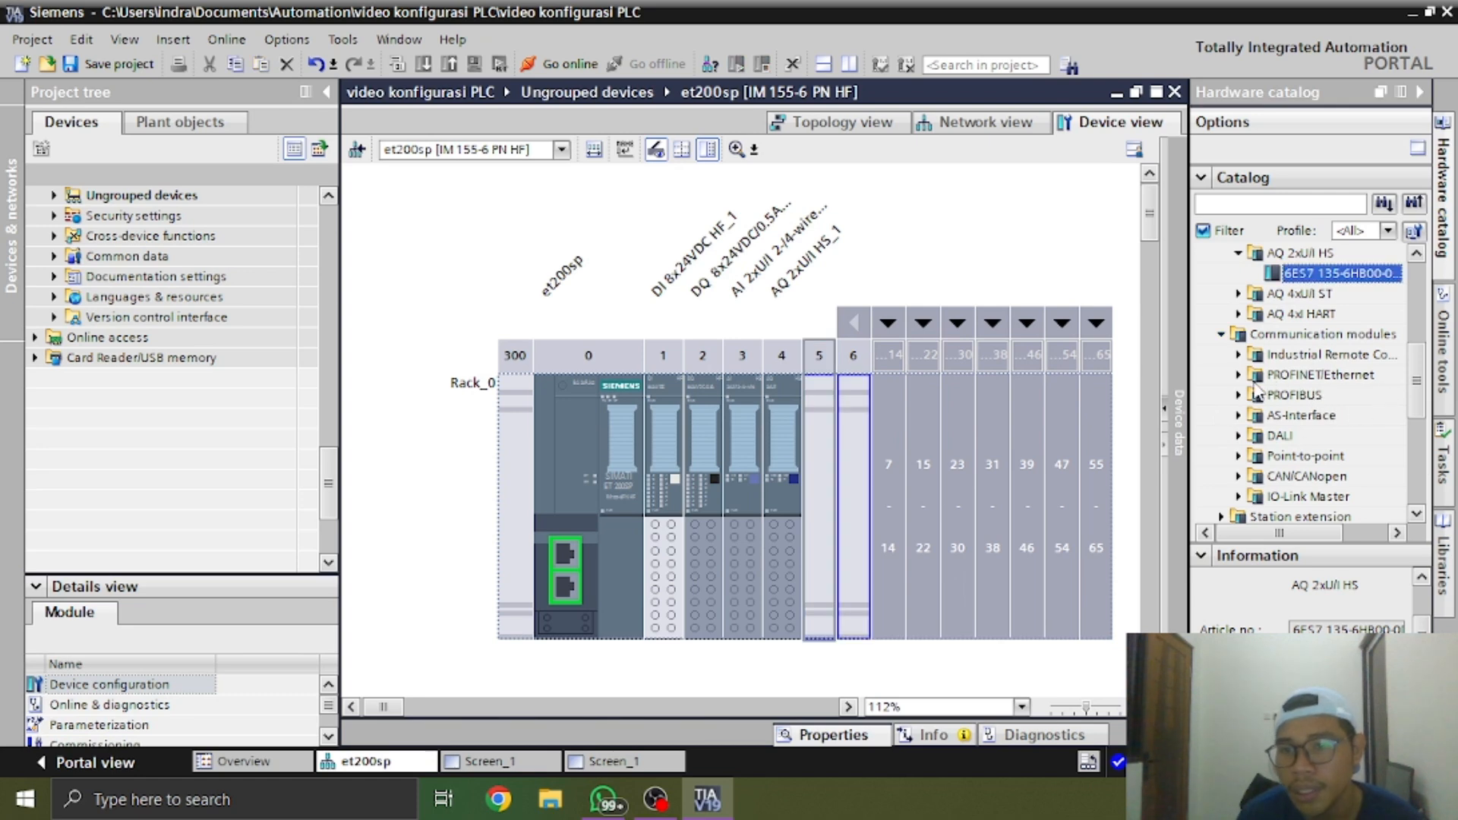
{"action": "left_click", "coordinate": [1240, 496]}
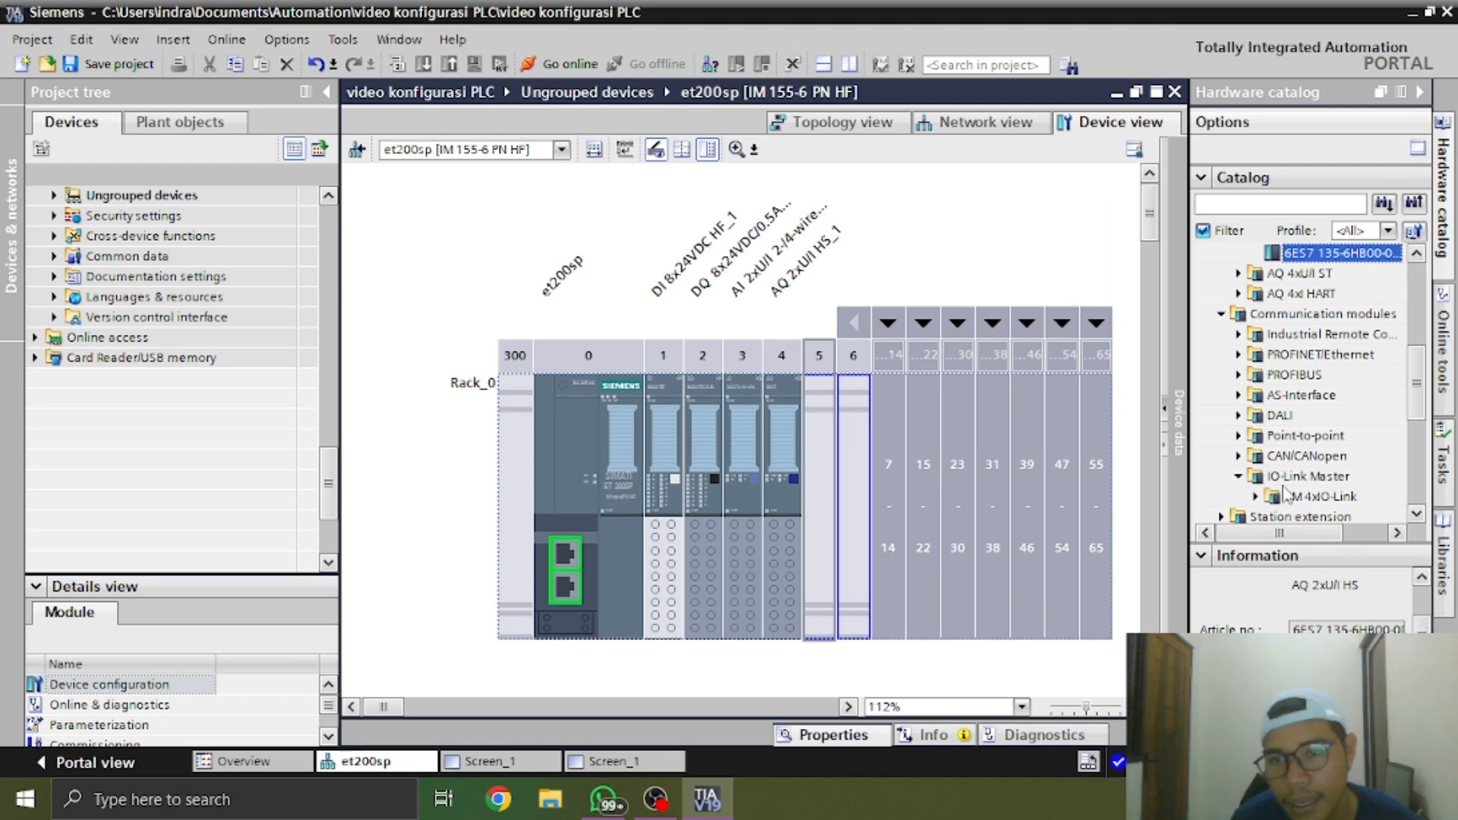
{"action": "double_click", "coordinate": [1268, 498]}
{"action": "scroll", "coordinate": [1417, 402], "scroll_direction": "down", "scroll_amount": 1}
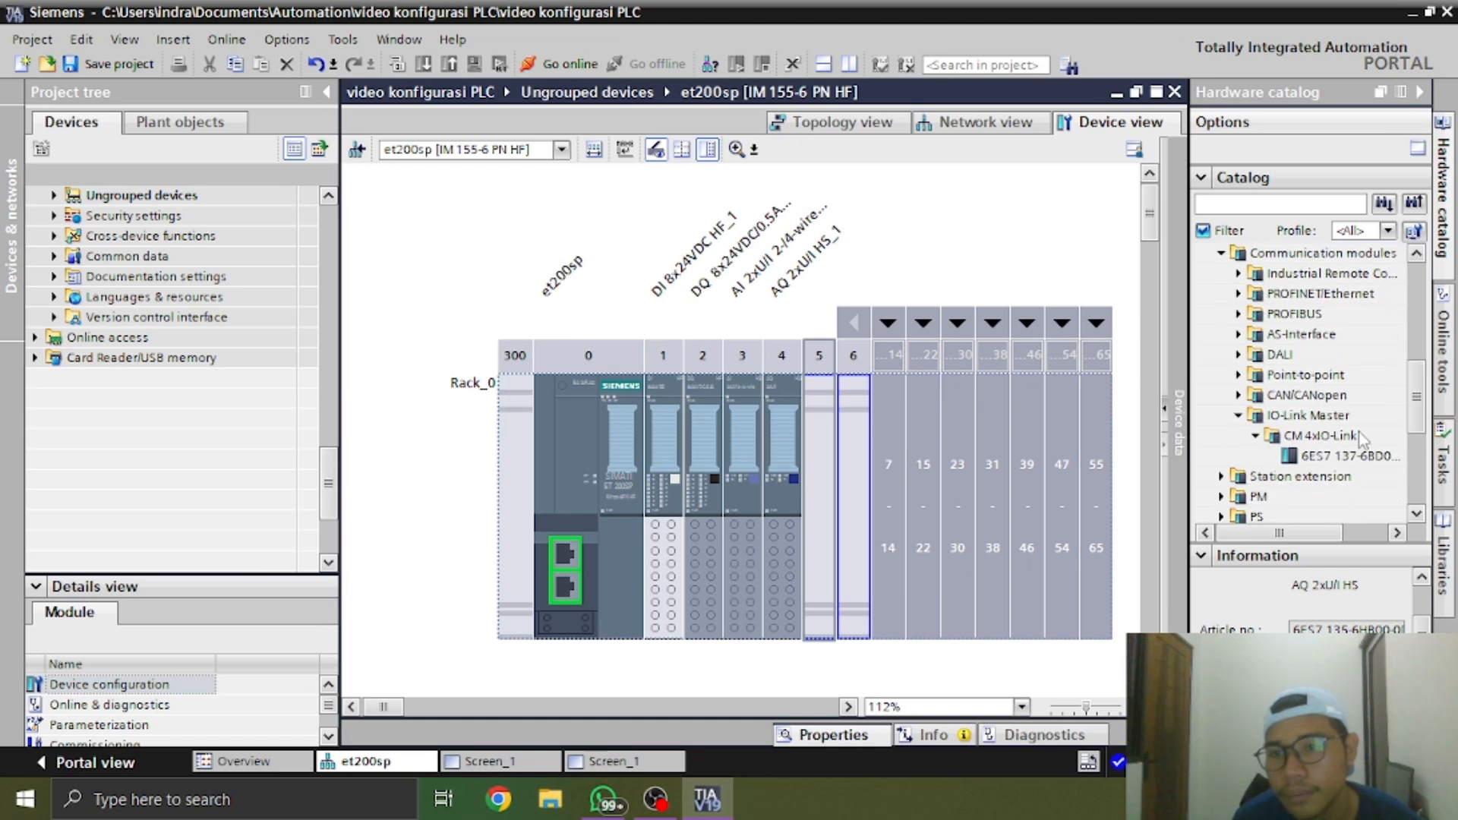
{"action": "left_click", "coordinate": [1328, 456]}
{"action": "left_click", "coordinate": [1344, 534]}
{"action": "left_click_drag", "start_coordinate": [1344, 529], "coordinate": [1347, 530]}
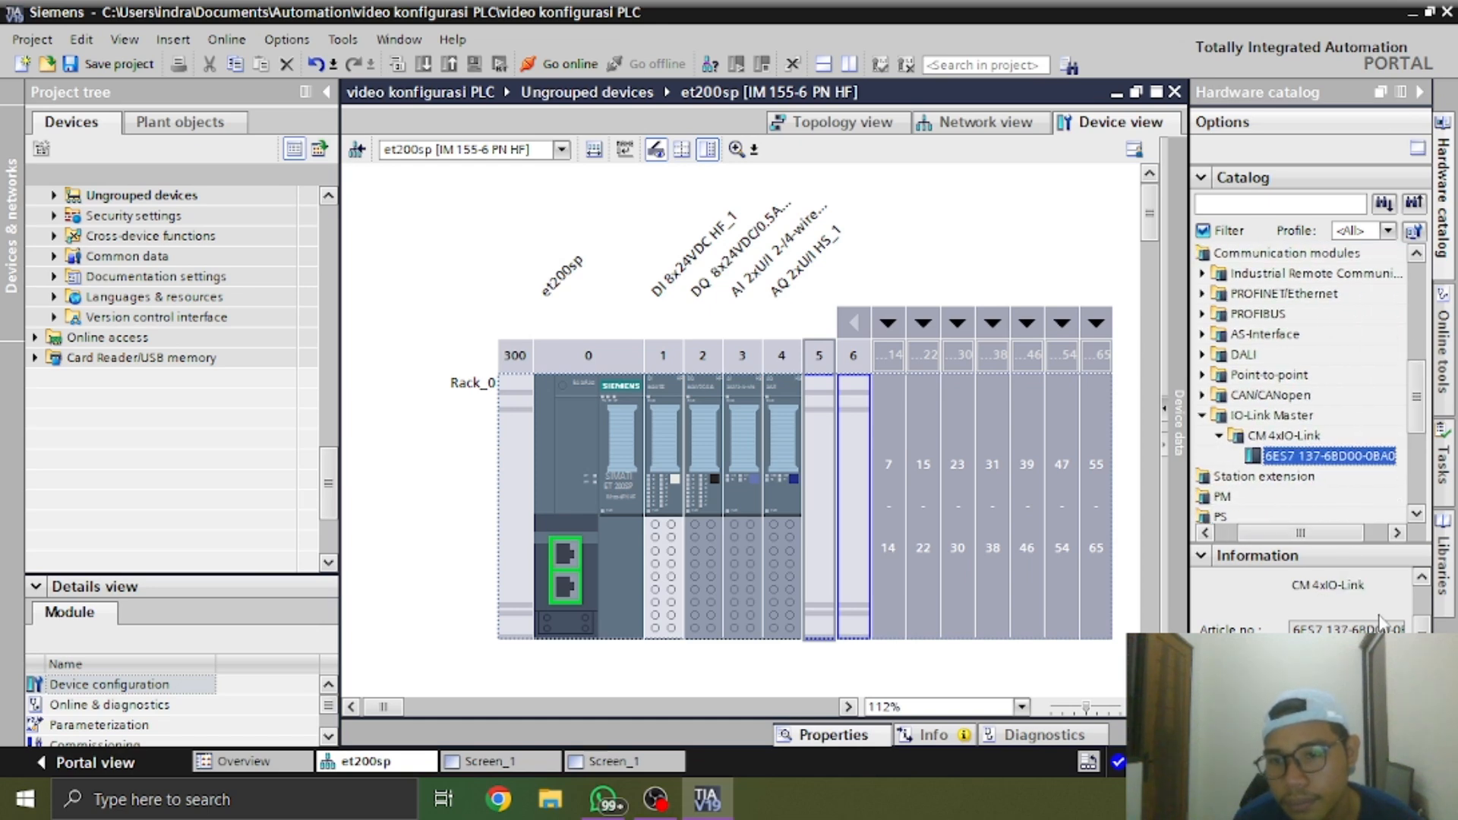
Check the CM 4xIO-Link module's article number and version, insert it into slot 5 of the rack, and collapse the hardware catalog
{"action": "mouse_move", "coordinate": [1419, 622]}
{"action": "left_mouse_down"}
{"action": "mouse_move", "coordinate": [1420, 589]}
{"action": "mouse_move", "coordinate": [1420, 642]}
{"action": "left_mouse_up"}
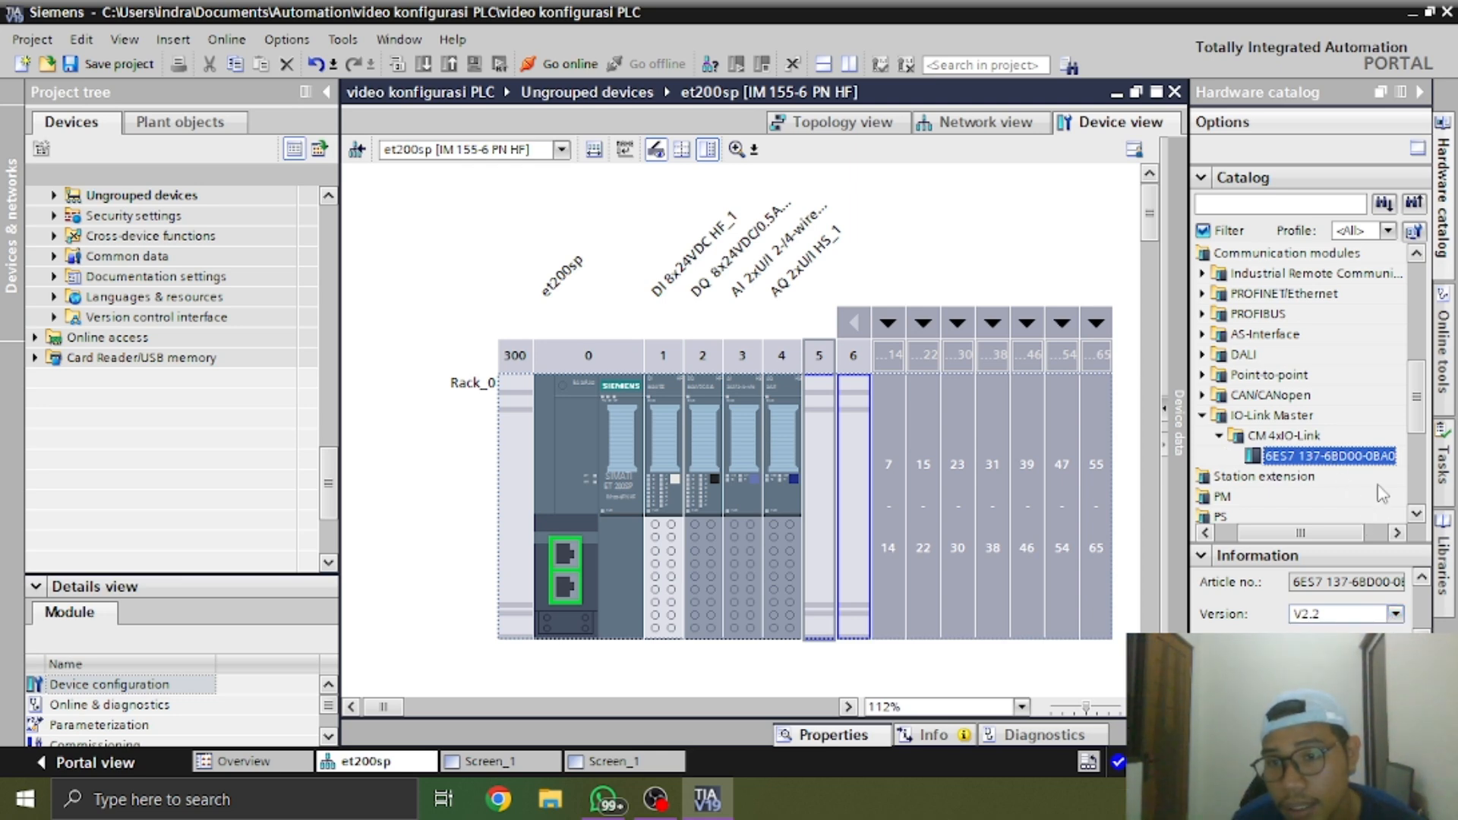
{"action": "scroll", "coordinate": [1300, 600], "scroll_direction": "right", "scroll_amount": 1}
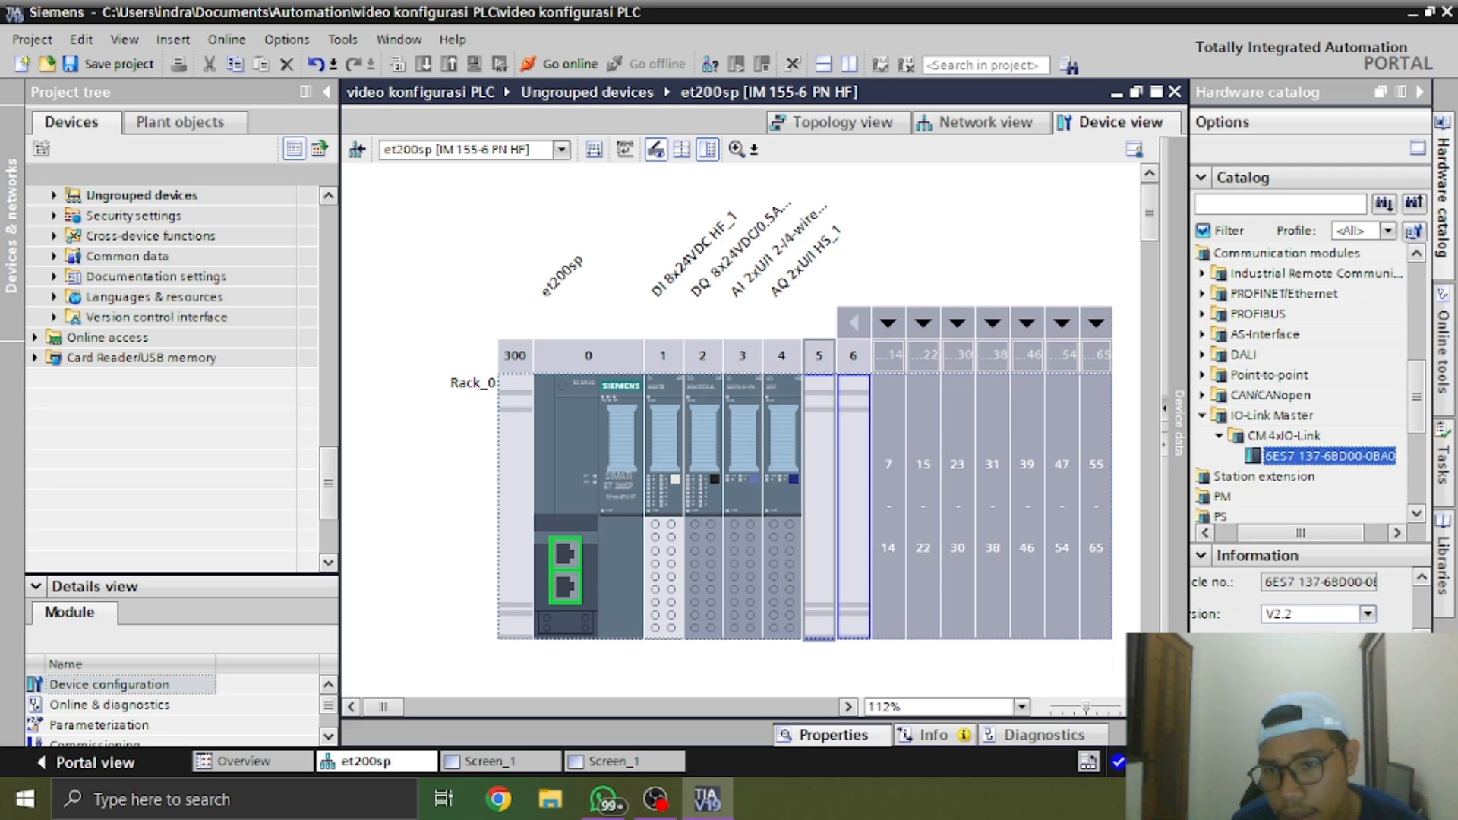
{"action": "scroll", "coordinate": [1381, 590], "scroll_direction": "up", "scroll_amount": 2}
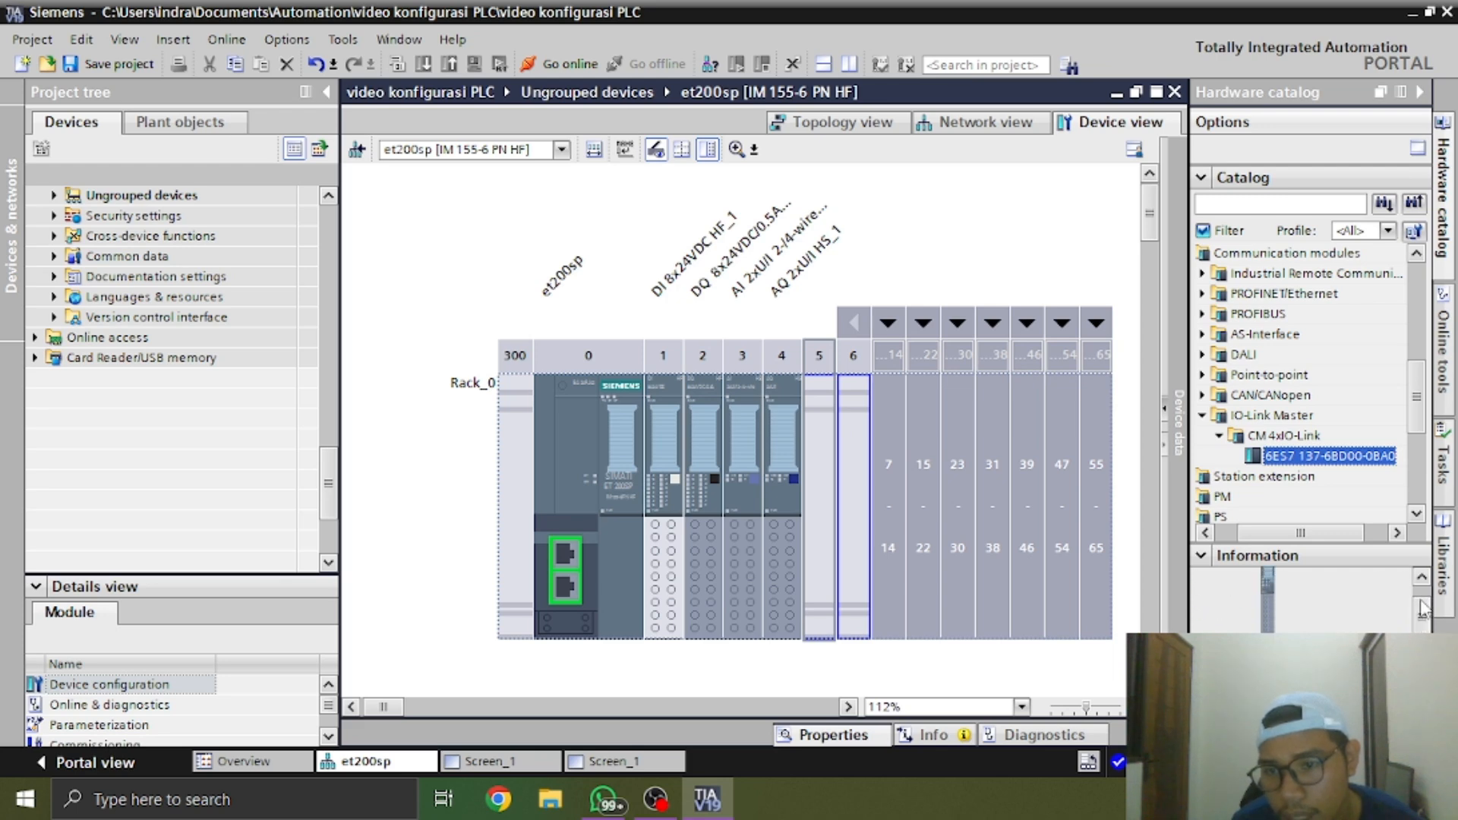
{"action": "scroll", "coordinate": [1321, 535], "scroll_direction": "left", "scroll_amount": 1}
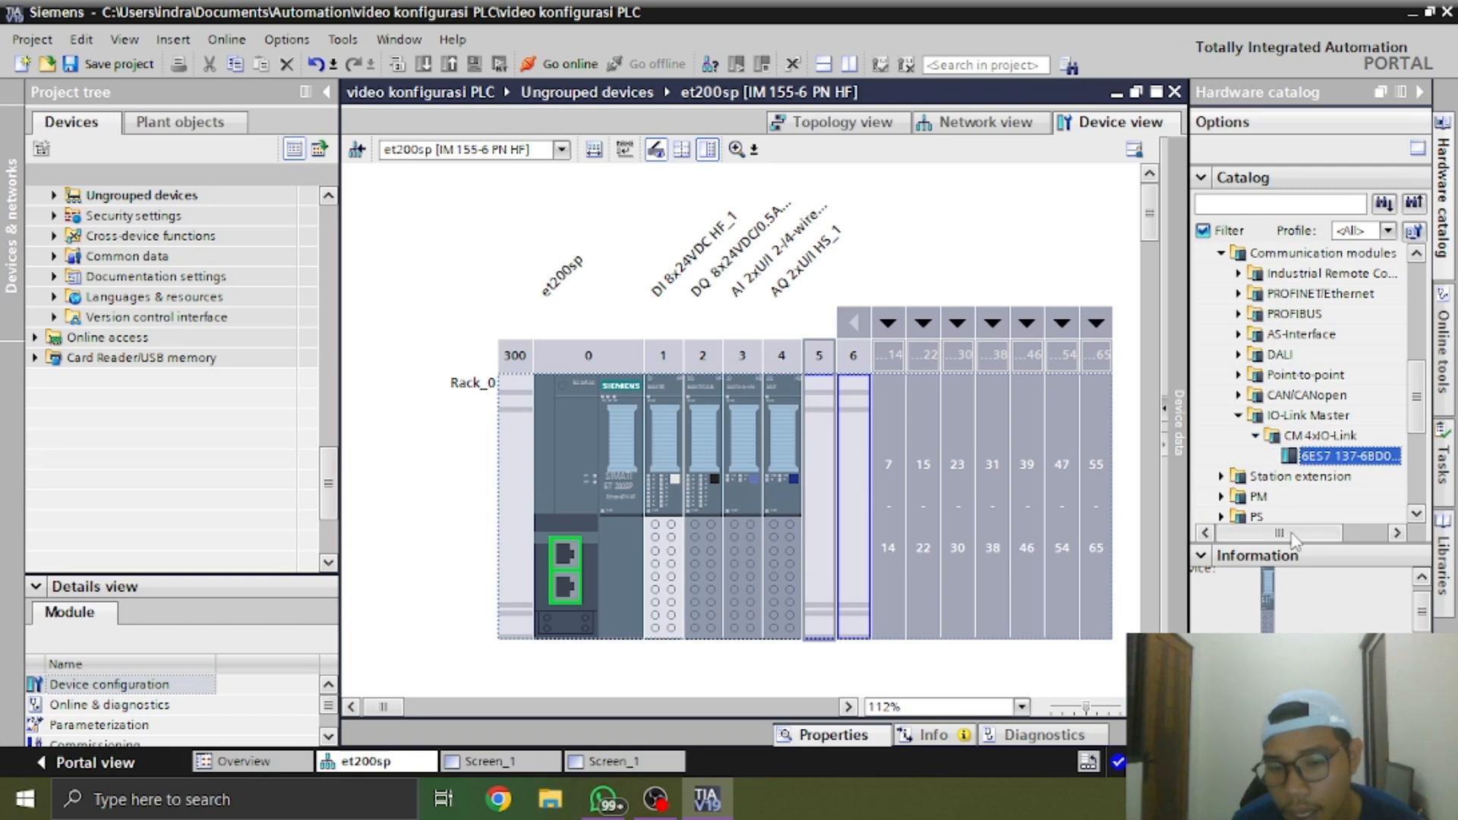
{"action": "left_click_drag", "start_coordinate": [1294, 538], "coordinate": [1315, 537]}
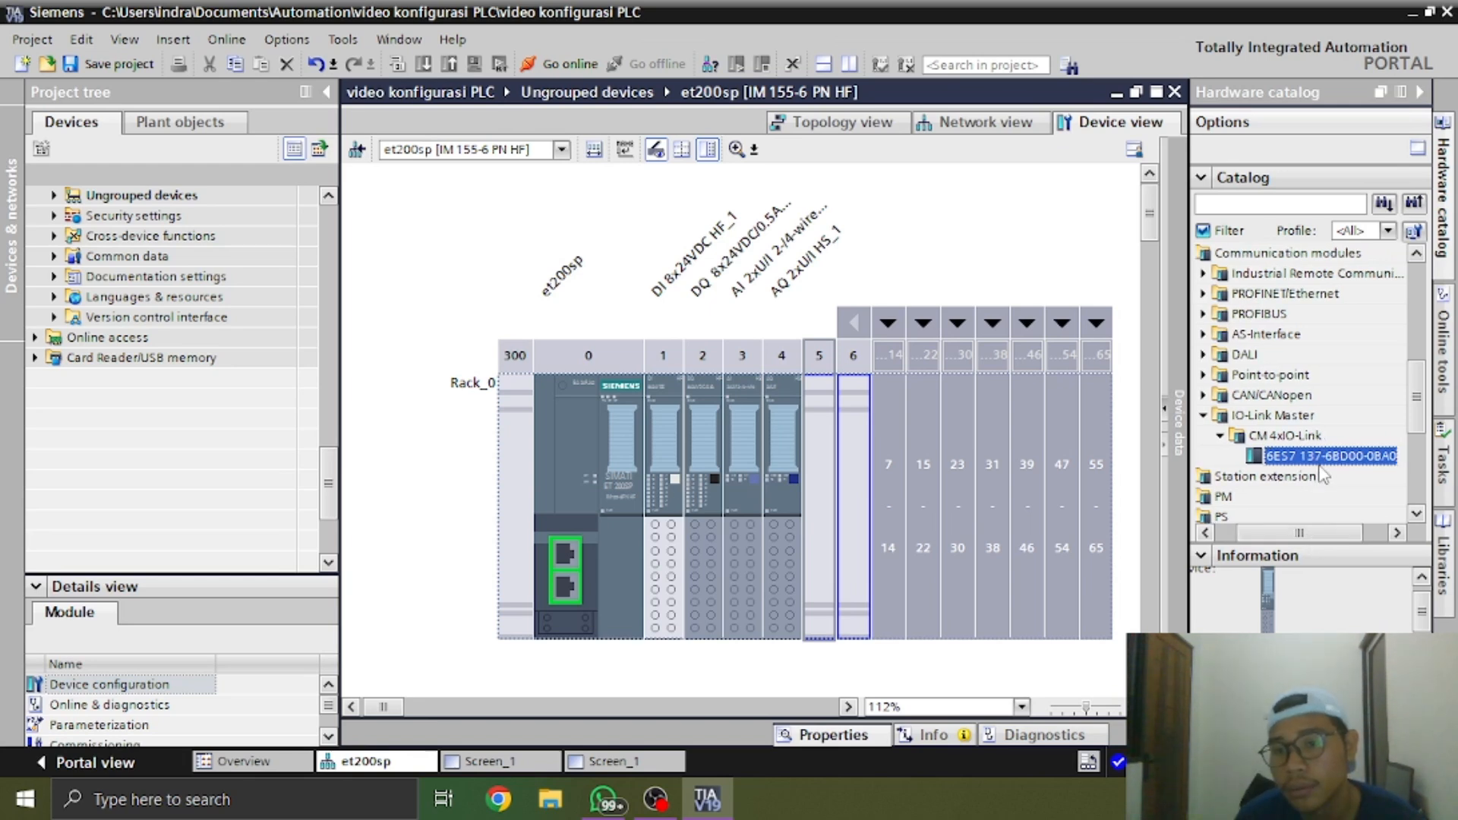
{"action": "scroll", "coordinate": [1300, 608], "scroll_direction": "down", "scroll_amount": 1}
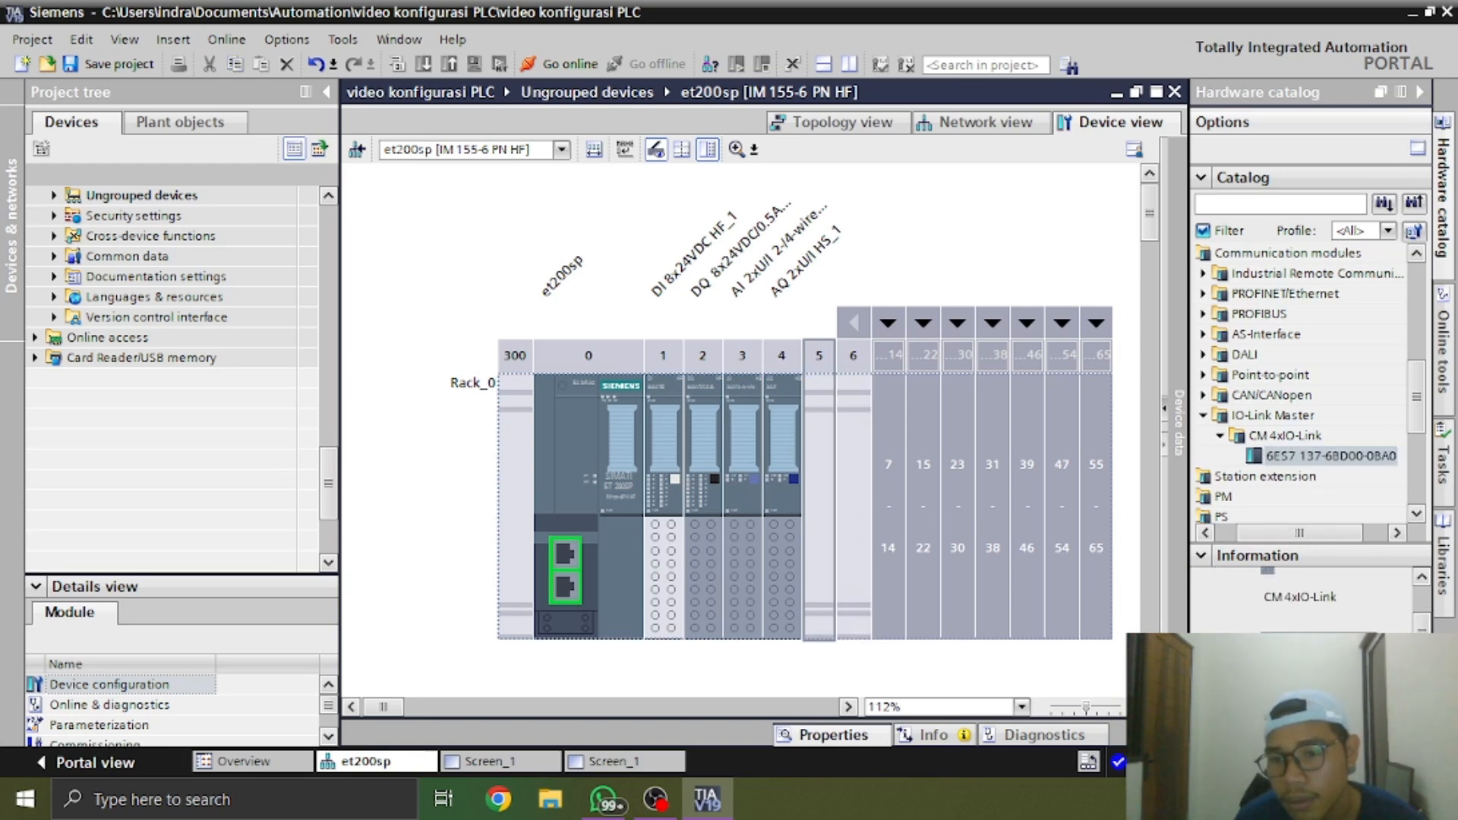
{"action": "double_click", "coordinate": [1320, 456]}
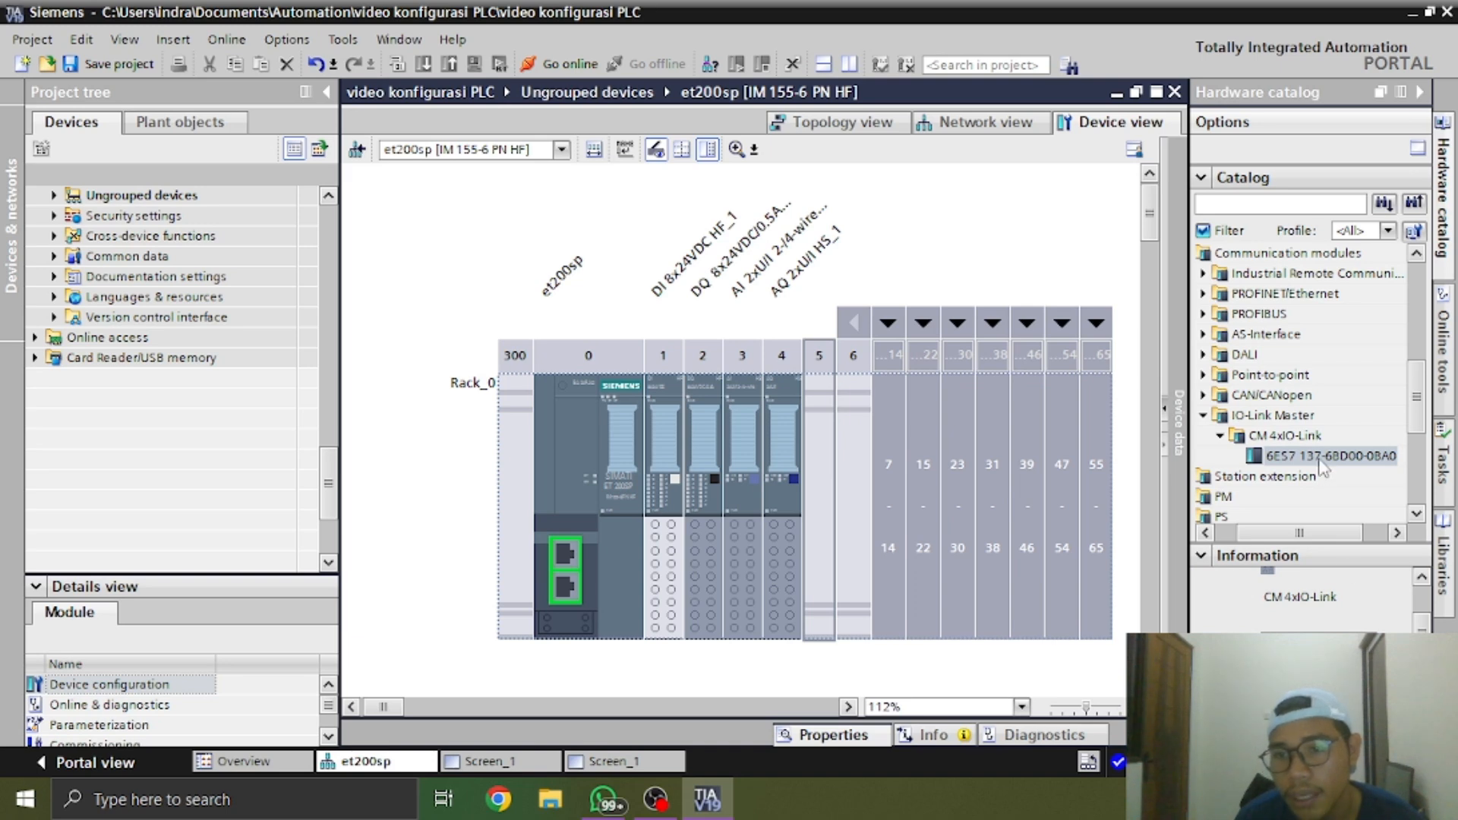
{"action": "left_click", "coordinate": [1419, 92]}
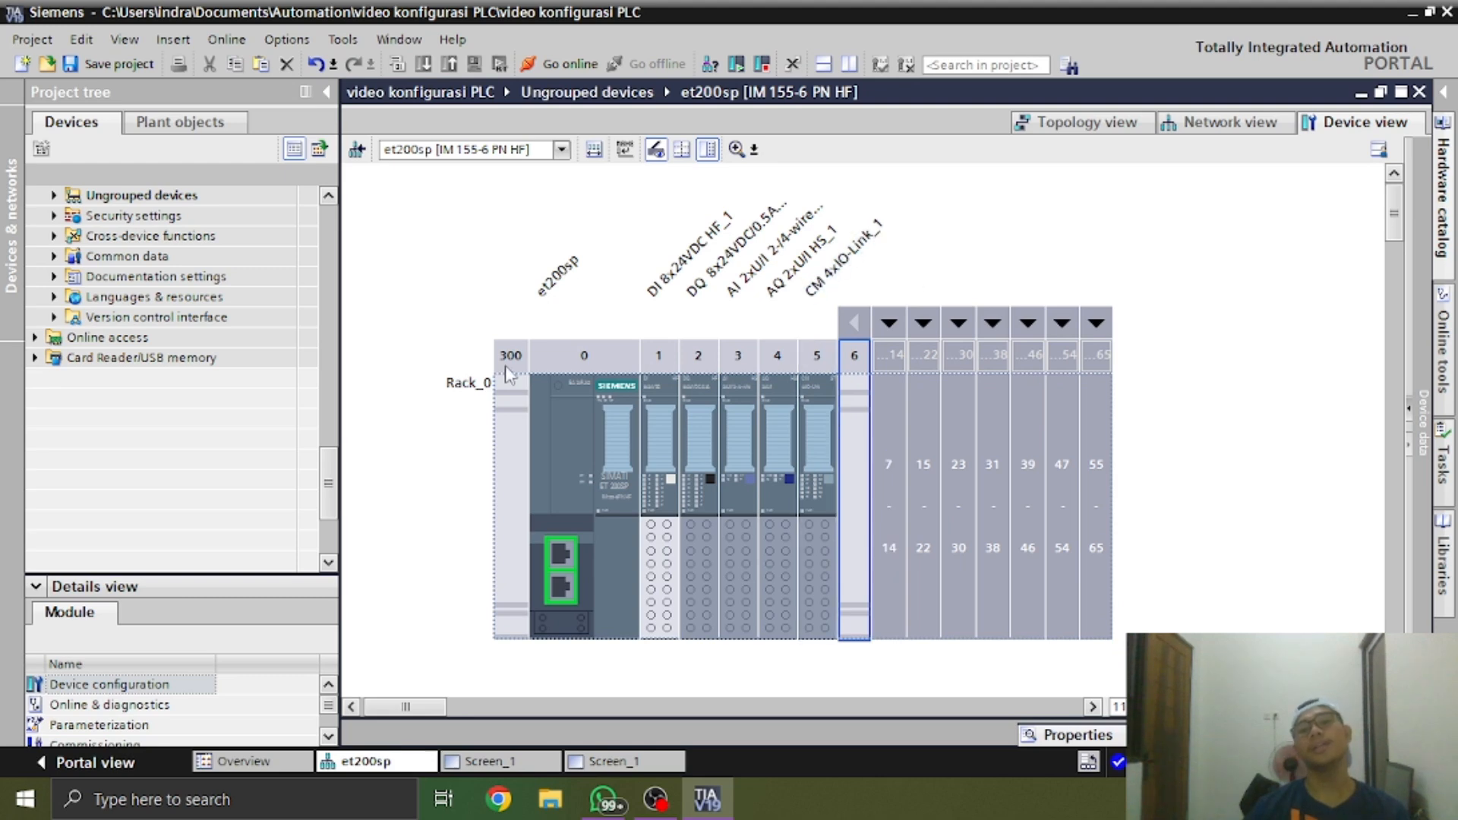
Compare the configured et200sp rack with the WhatsApp photo, examining the terminating module at the far end of the real station
{"action": "left_click", "coordinate": [545, 463]}
{"action": "left_click", "coordinate": [705, 382]}
{"action": "scroll", "coordinate": [705, 381], "scroll_direction": "down", "scroll_amount": 1}
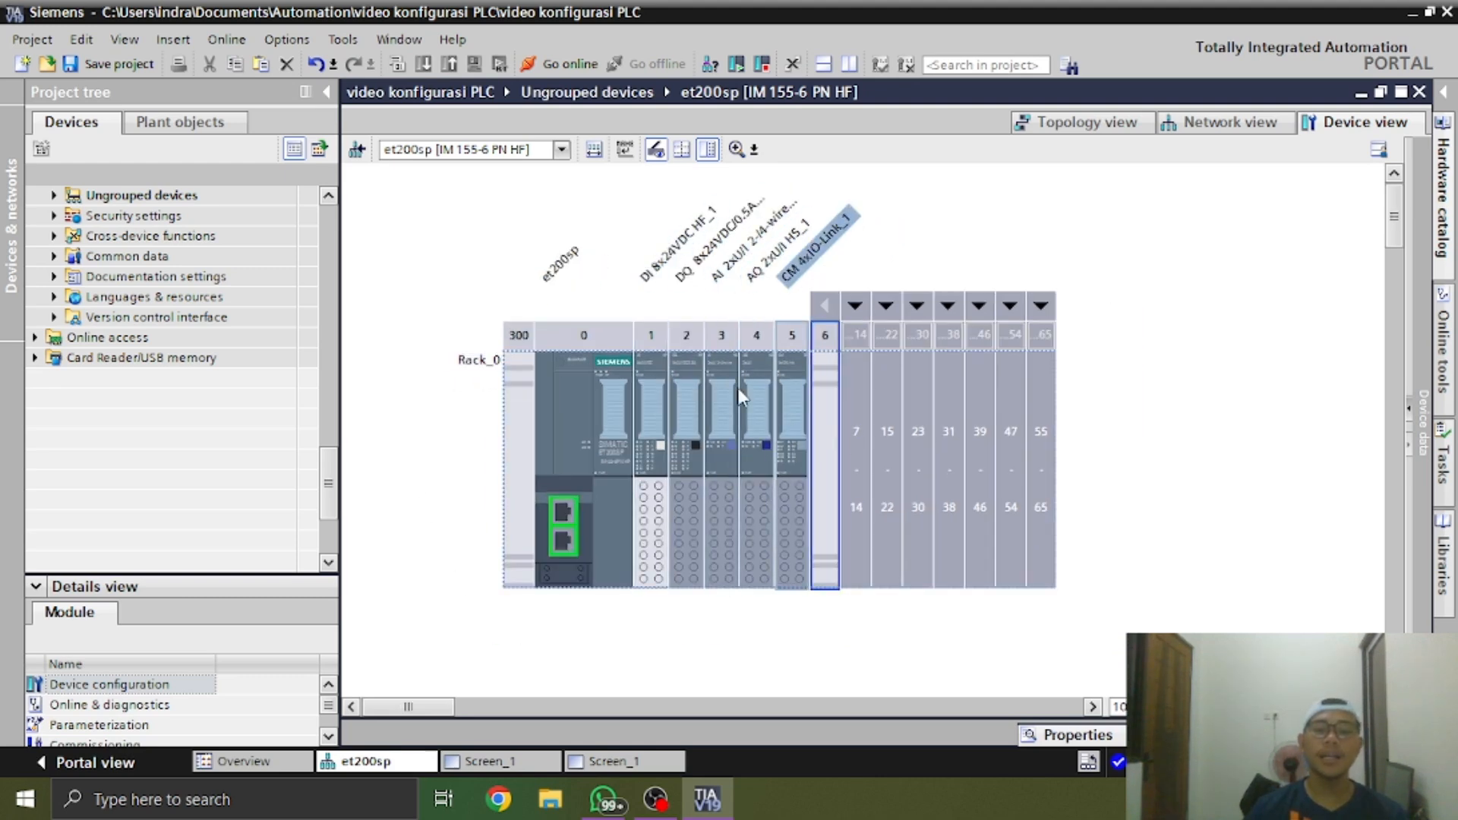
{"action": "key", "text": "alt+Tab"}
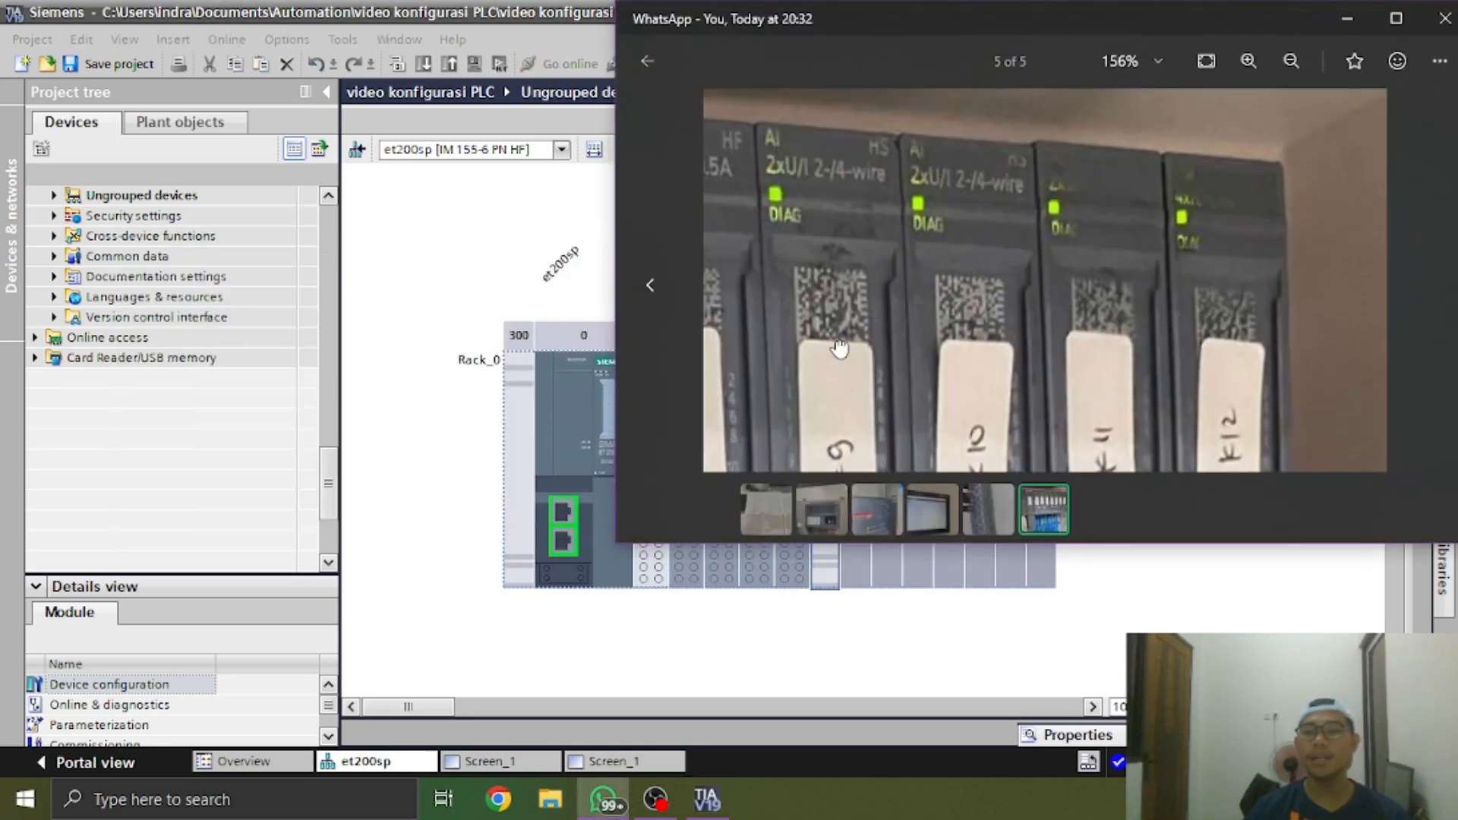
{"action": "left_click_drag", "start_coordinate": [1161, 425], "coordinate": [1132, 212]}
{"action": "left_click_drag", "start_coordinate": [1266, 351], "coordinate": [1180, 207]}
{"action": "scroll", "coordinate": [1181, 207], "scroll_direction": "down", "scroll_amount": 4}
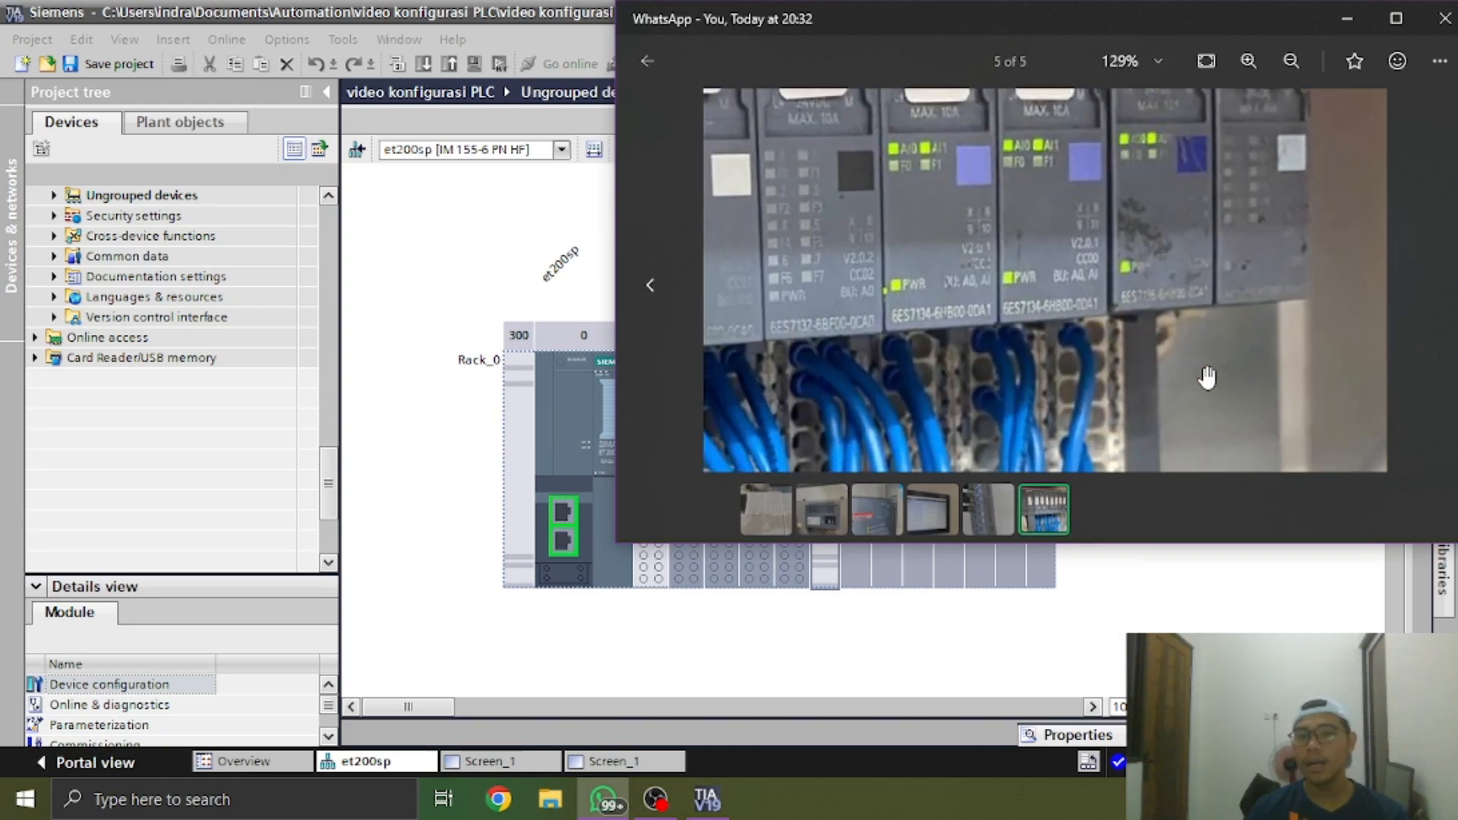
{"action": "scroll", "coordinate": [1211, 372], "scroll_direction": "up", "scroll_amount": 5}
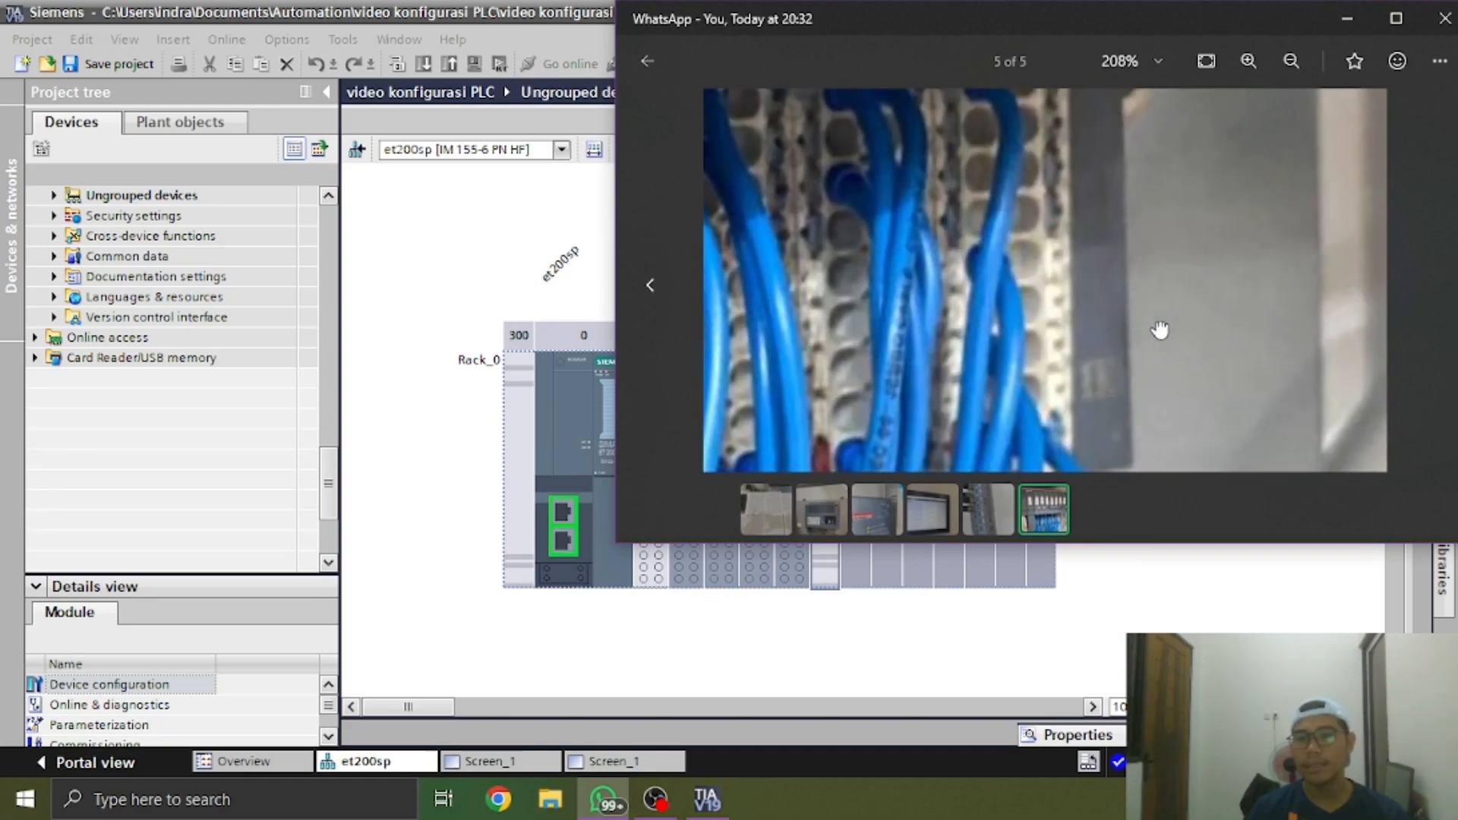
{"action": "left_click_drag", "start_coordinate": [1129, 344], "coordinate": [1133, 389]}
{"action": "scroll", "coordinate": [1028, 335], "scroll_direction": "up", "scroll_amount": 4}
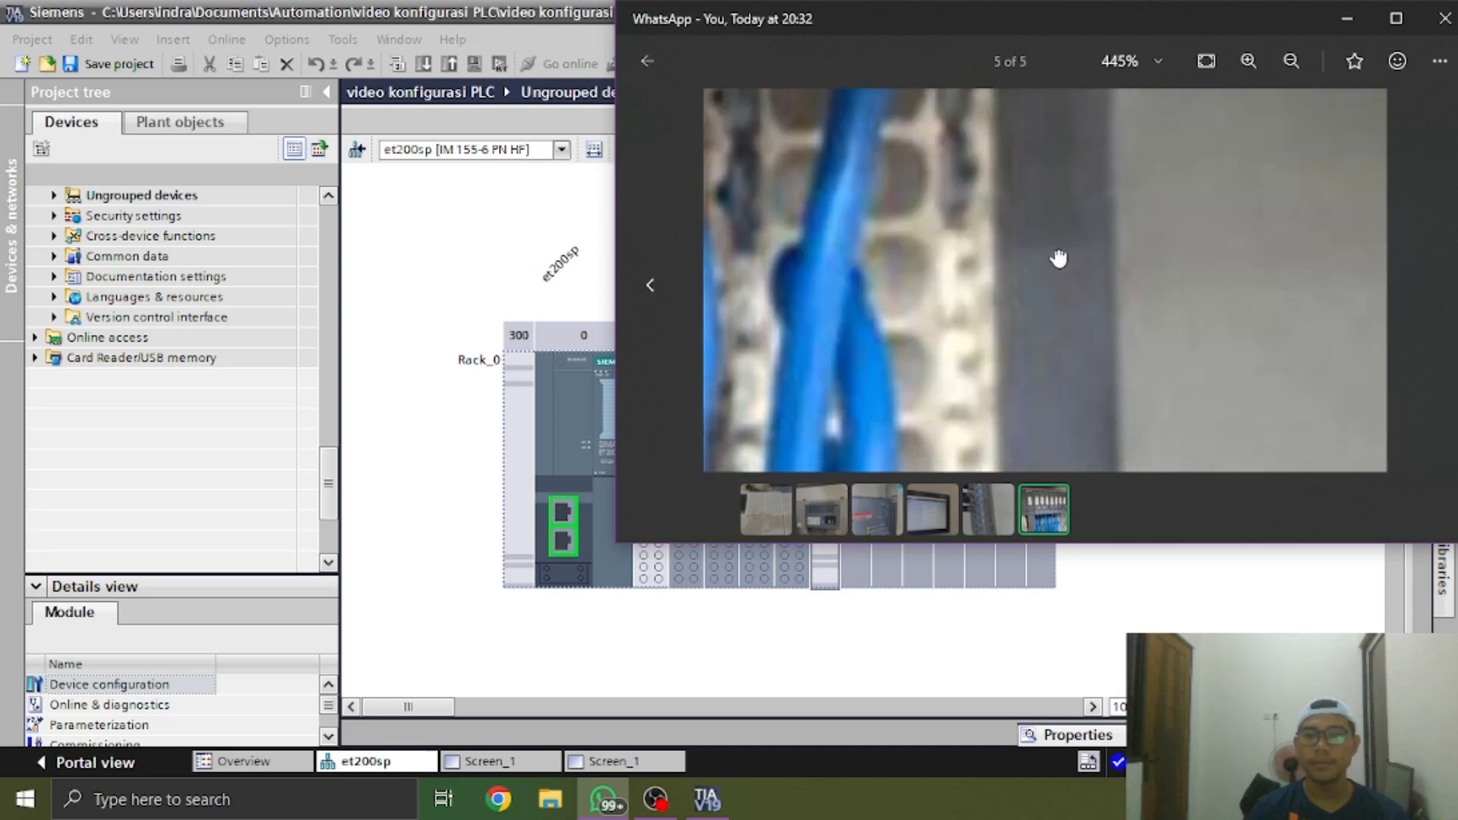
{"action": "scroll", "coordinate": [1033, 288], "scroll_direction": "down", "scroll_amount": 4}
{"action": "scroll", "coordinate": [1014, 291], "scroll_direction": "down", "scroll_amount": 2}
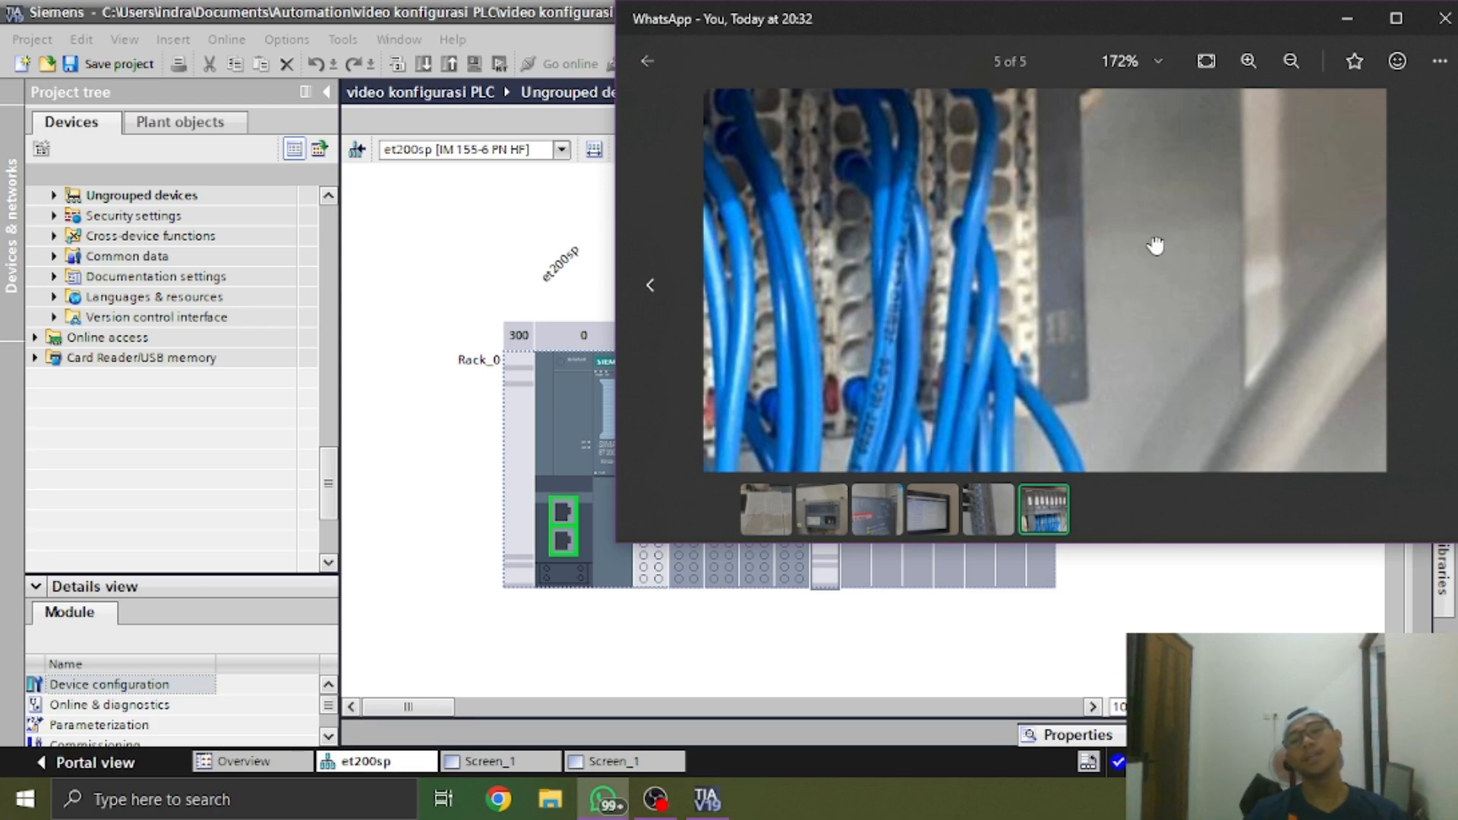
{"action": "left_click_drag", "start_coordinate": [1155, 241], "coordinate": [1096, 299]}
{"action": "scroll", "coordinate": [1088, 281], "scroll_direction": "up", "scroll_amount": 1}
{"action": "scroll", "coordinate": [1088, 296], "scroll_direction": "down", "scroll_amount": 3}
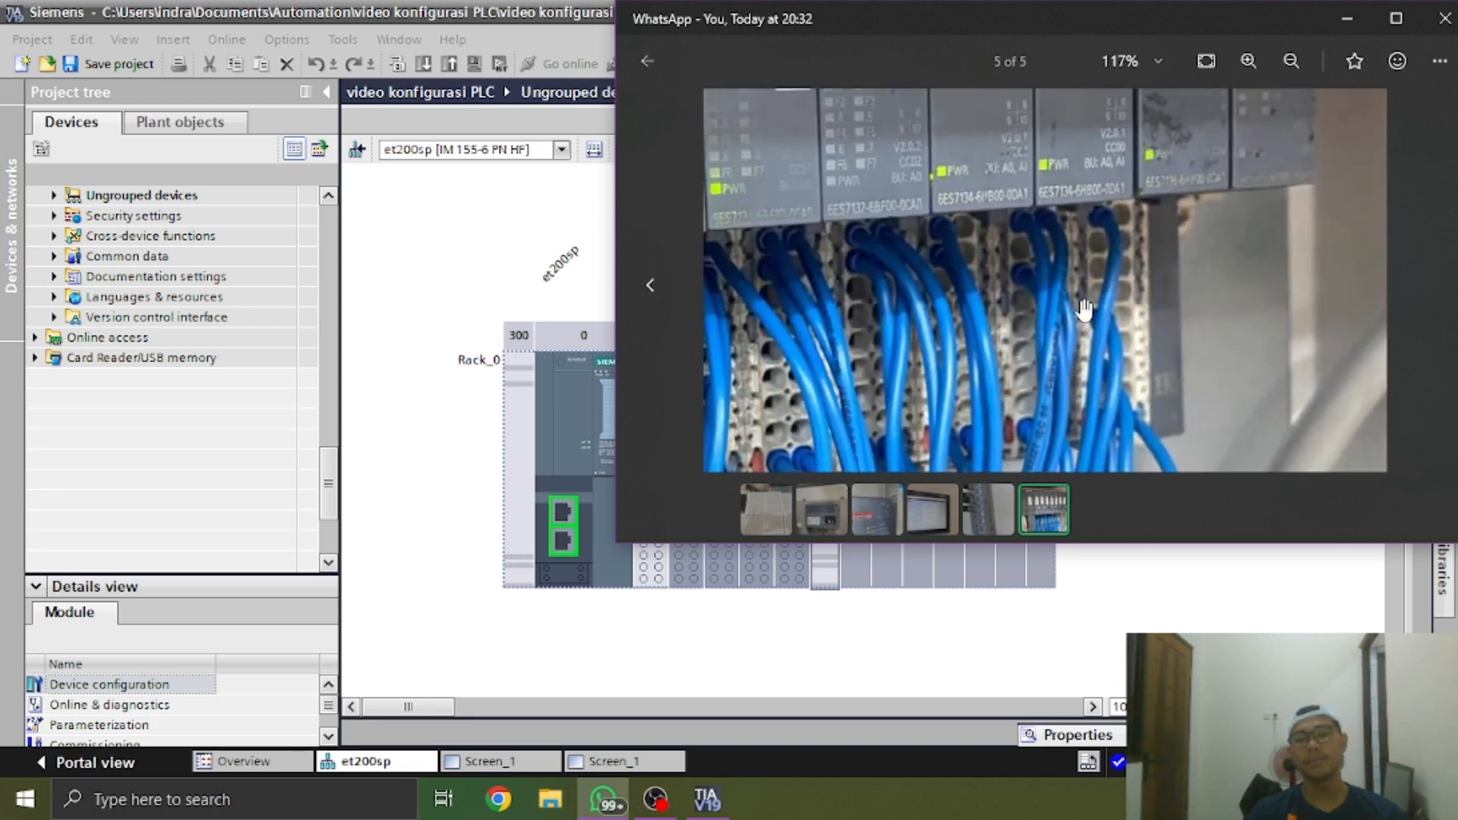
{"action": "key", "text": "alt+Tab"}
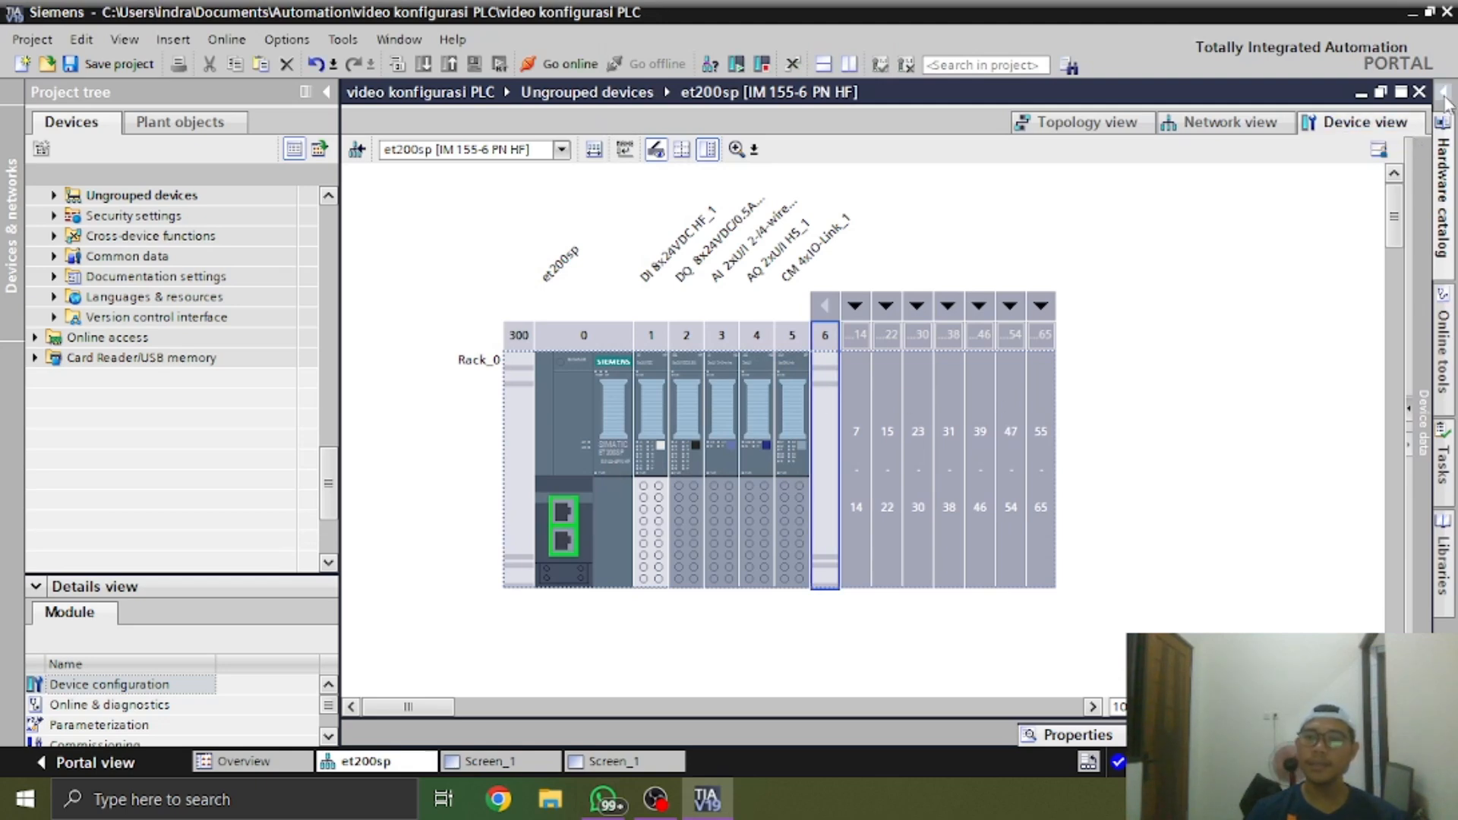
Insert the server module 6ES7 193-6PA00-0AA0 into slot 6 to terminate the et200sp rack, and collapse the hardware catalog
{"action": "left_click", "coordinate": [1442, 190]}
{"action": "left_click", "coordinate": [1203, 415]}
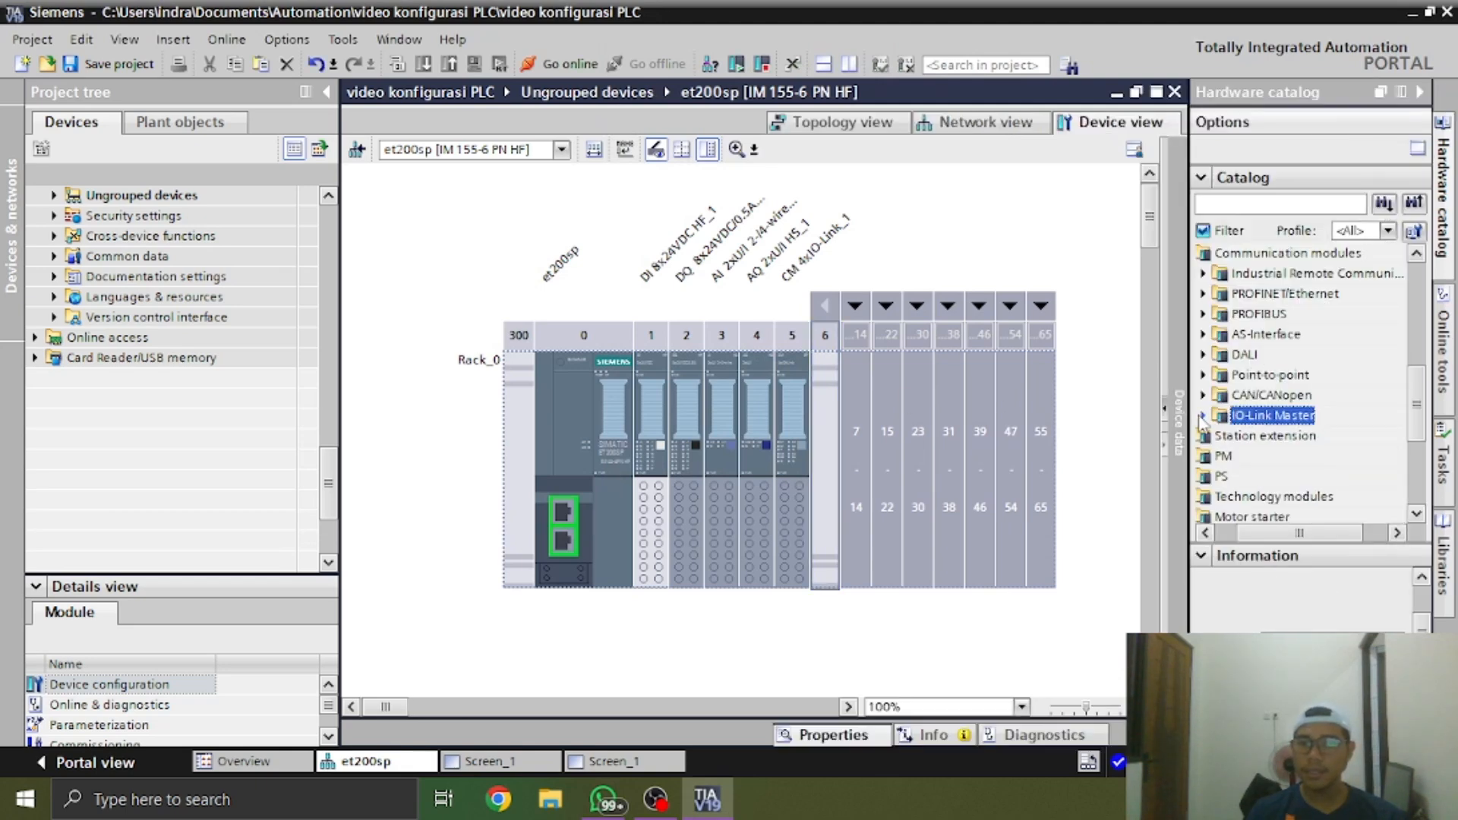
{"action": "scroll", "coordinate": [1220, 461], "scroll_direction": "down", "scroll_amount": 1}
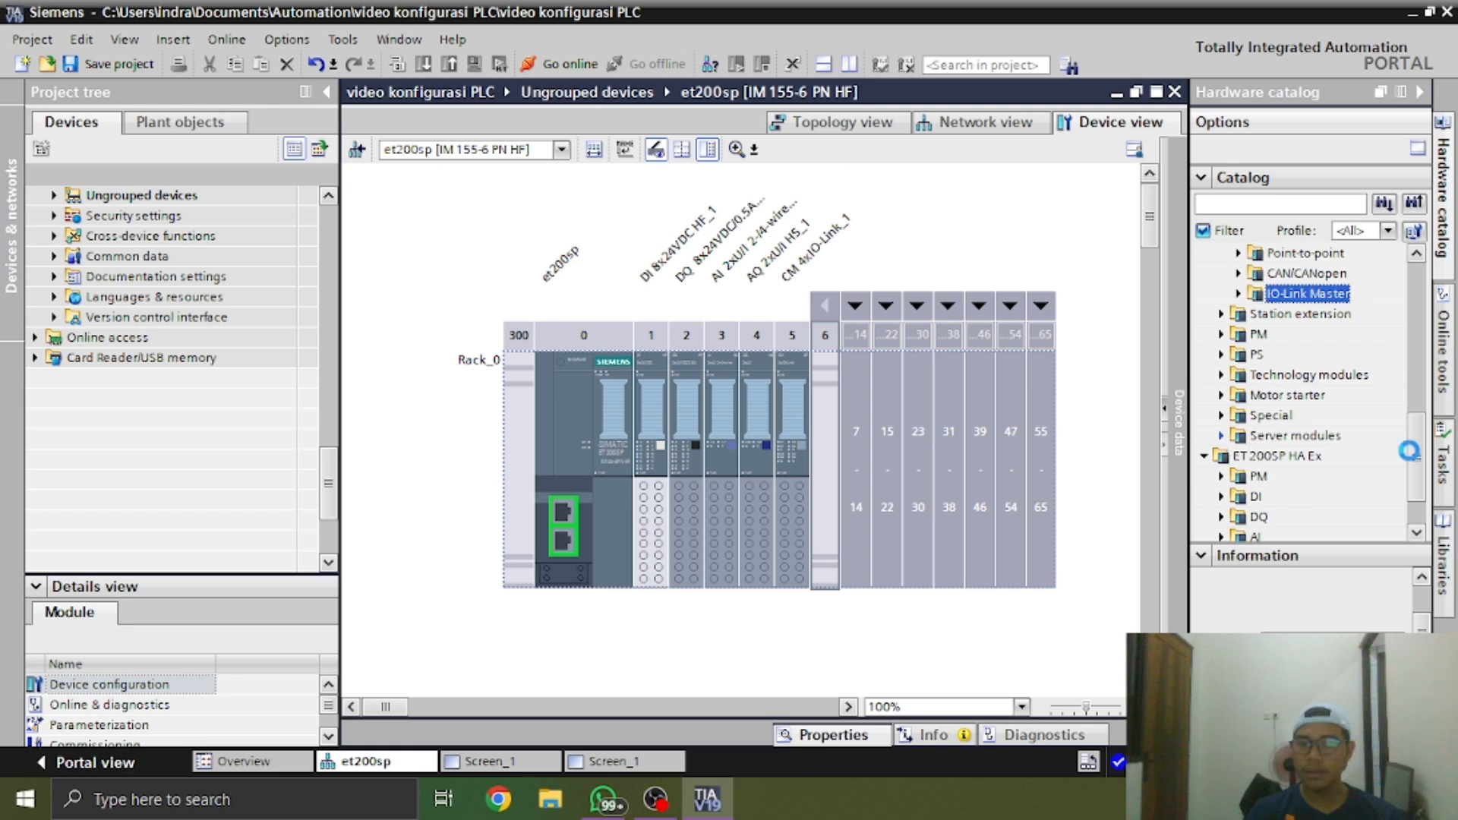
{"action": "left_click", "coordinate": [1367, 457]}
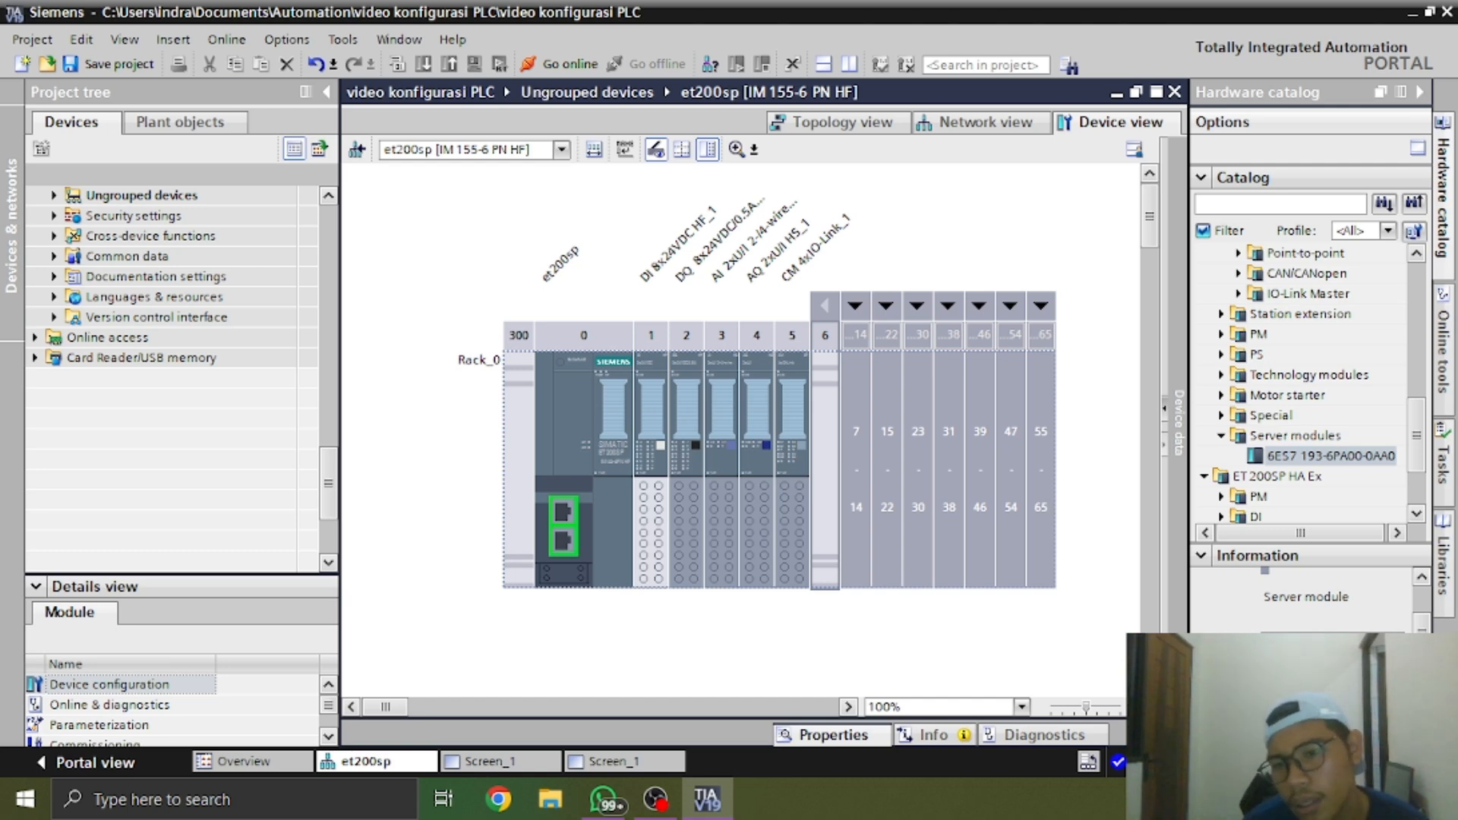
{"action": "left_click_drag", "start_coordinate": [1329, 455], "coordinate": [827, 467]}
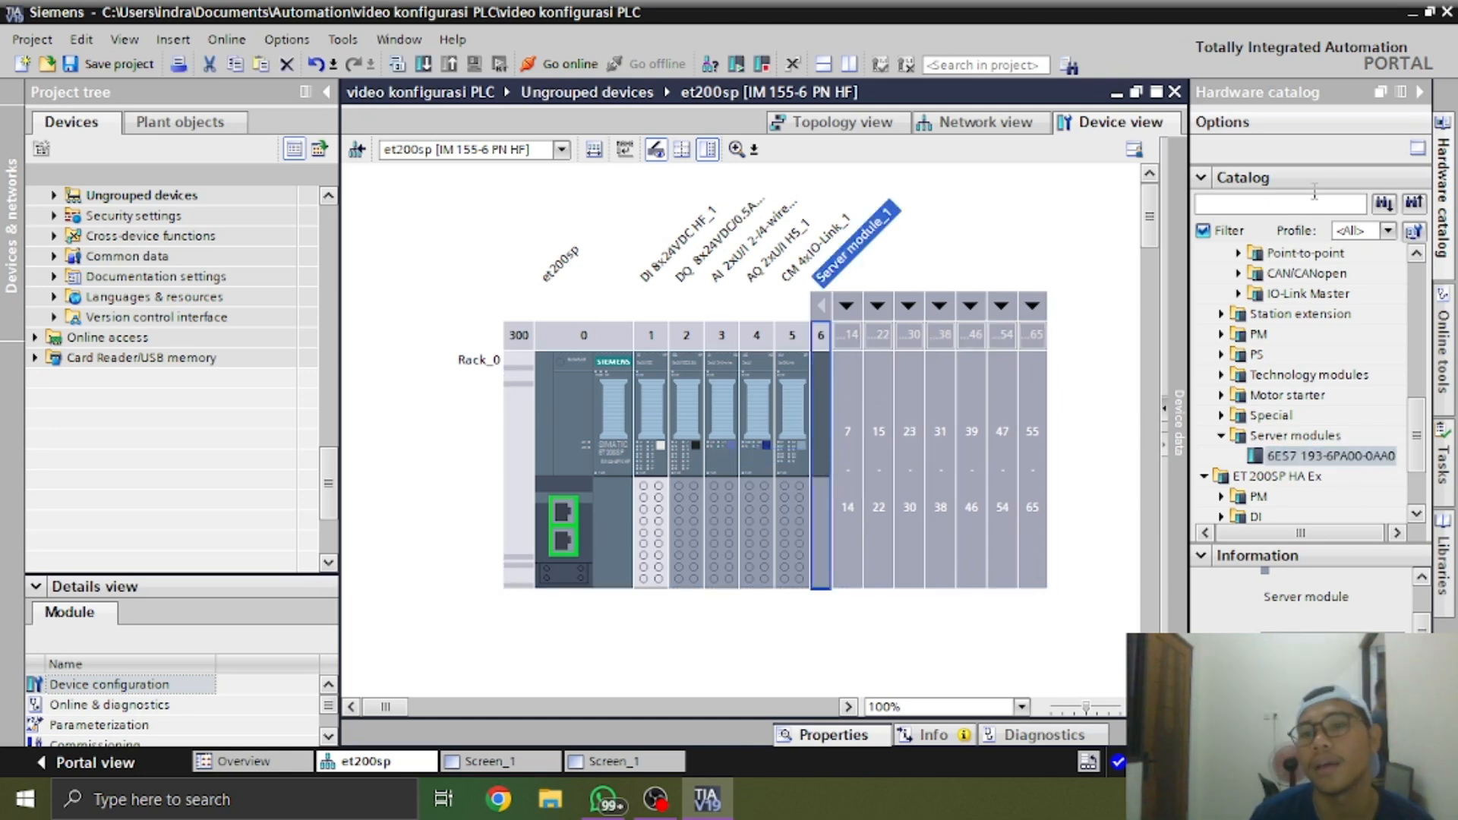
{"action": "left_click", "coordinate": [1417, 92]}
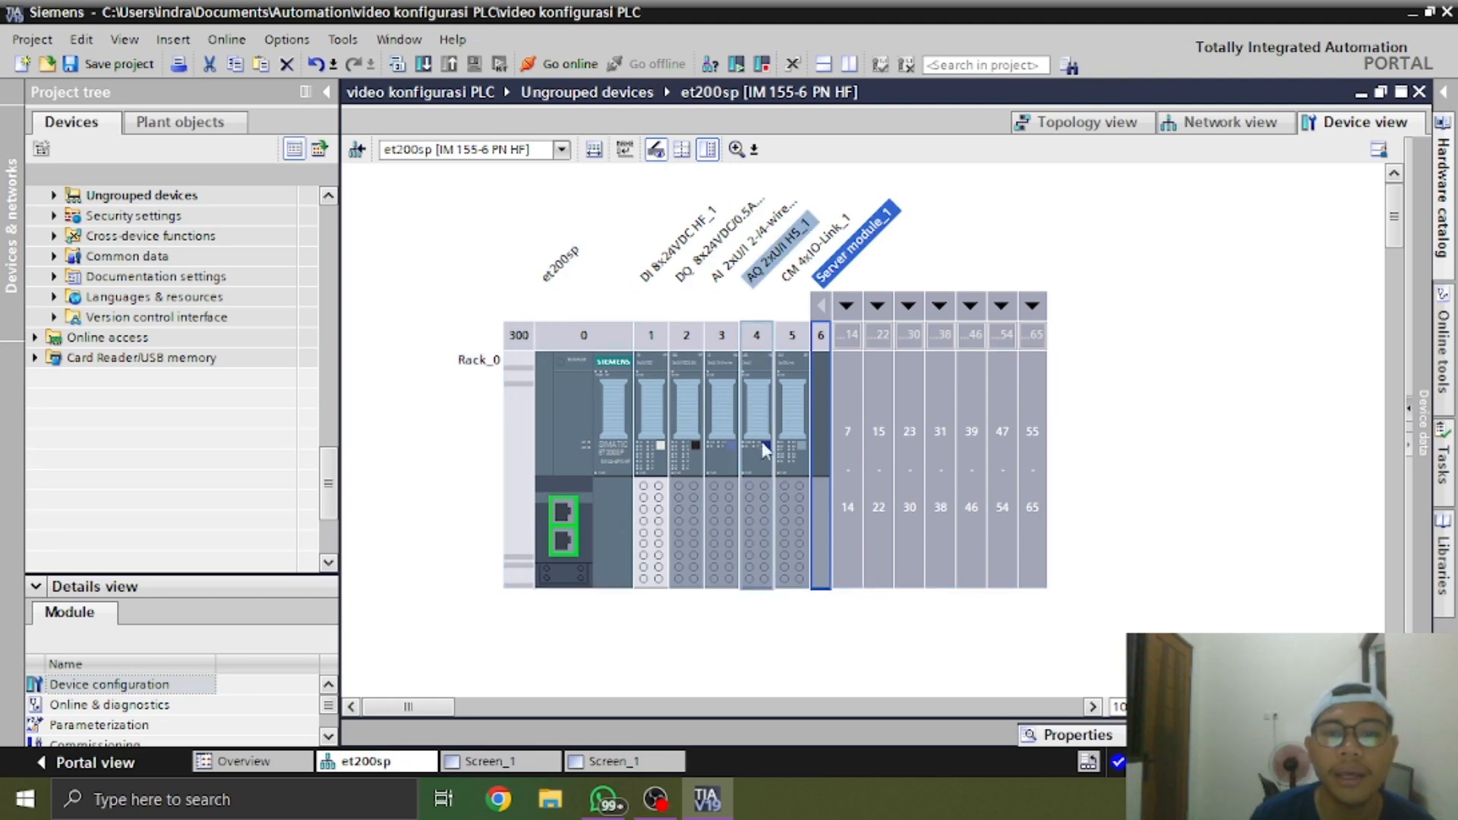
{"action": "left_click", "coordinate": [727, 410]}
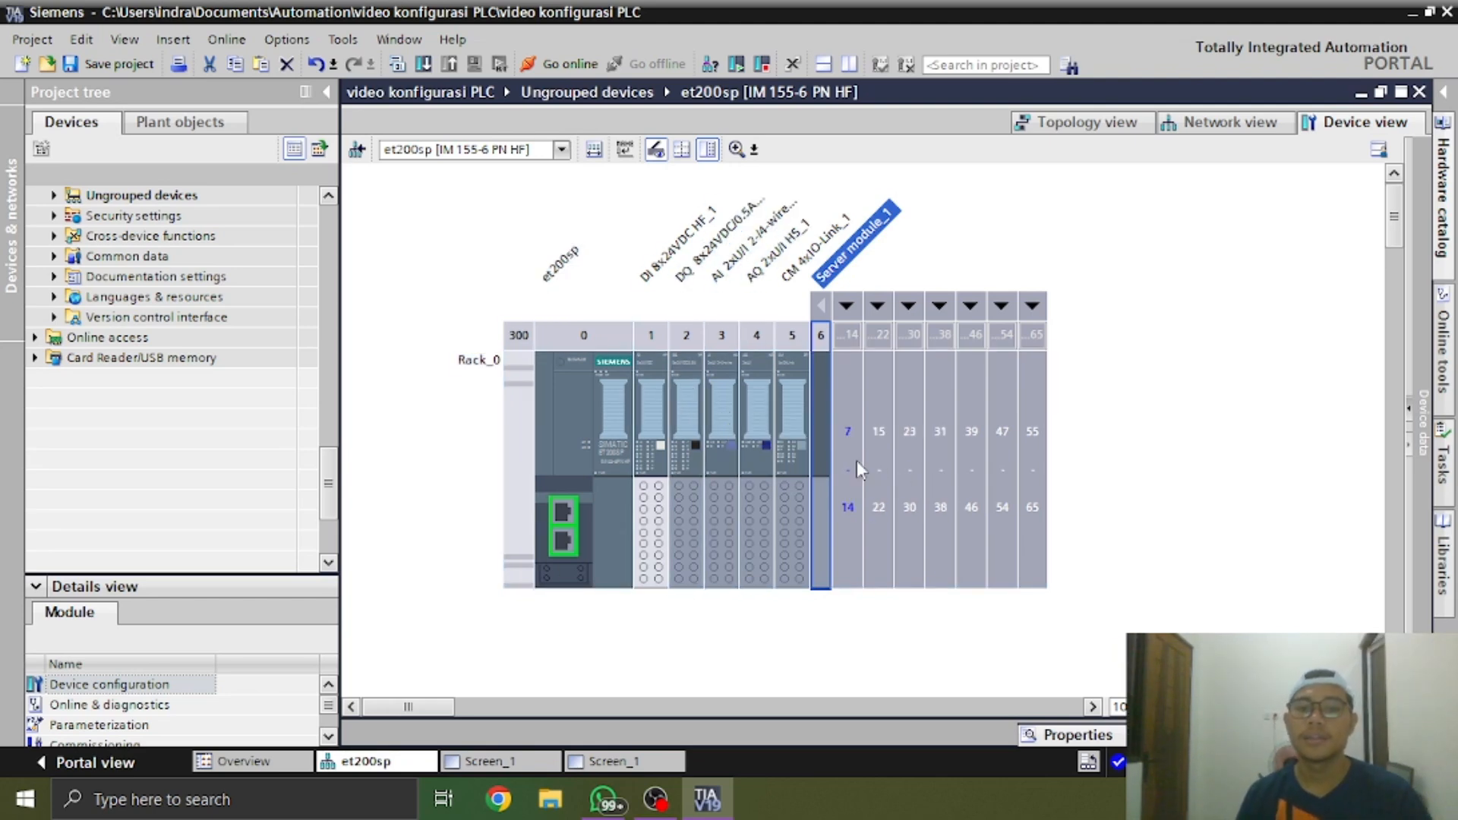
{"action": "left_click", "coordinate": [835, 353]}
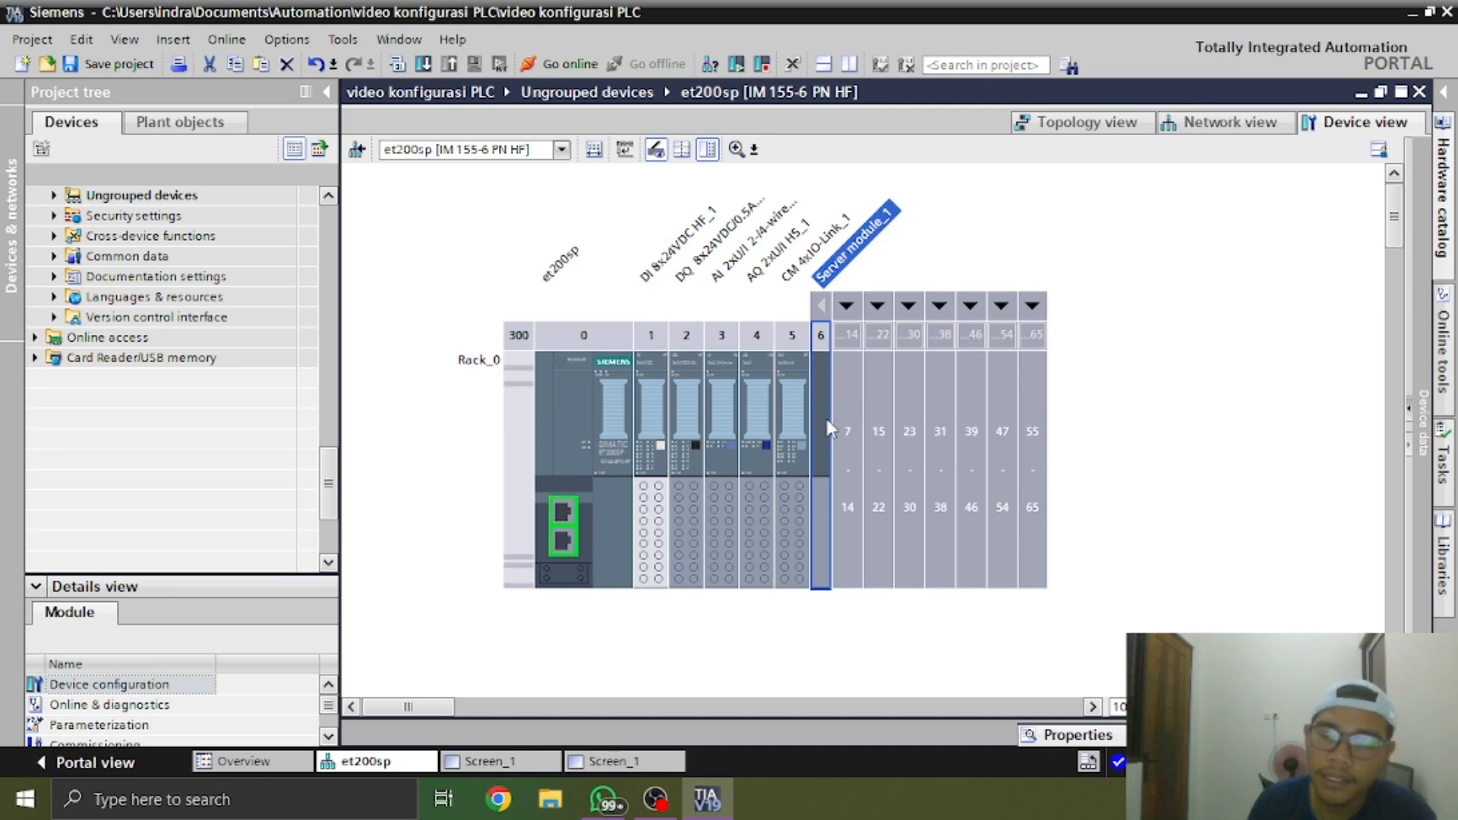
Open the module properties and review the general settings of the CM 4xIO-Link, DI 8x24VDC HF and DQ 8x24VDC/0.5A HF modules
{"action": "left_click", "coordinate": [803, 531]}
{"action": "left_click", "coordinate": [790, 539]}
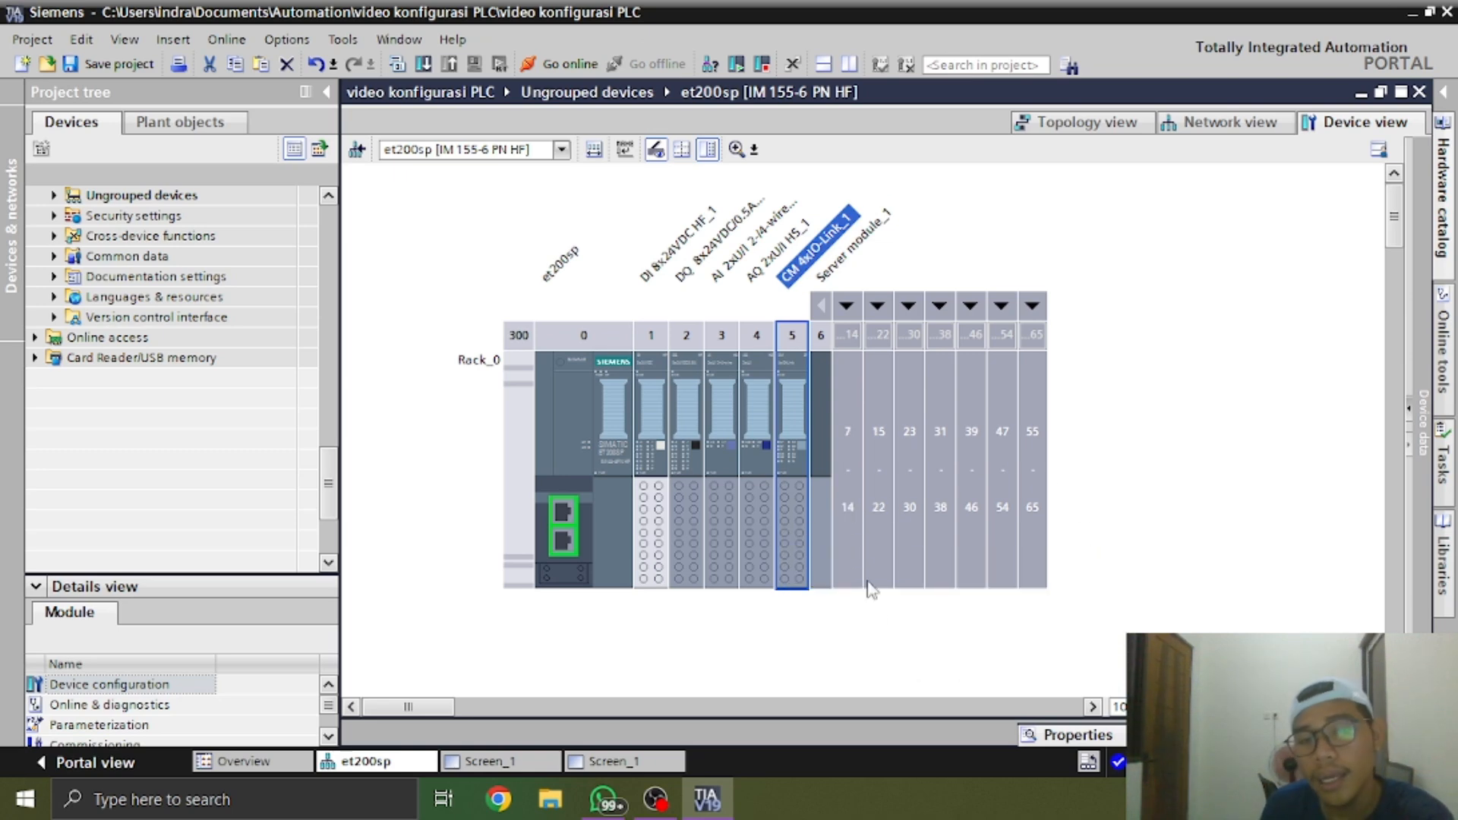
{"action": "double_click", "coordinate": [789, 508]}
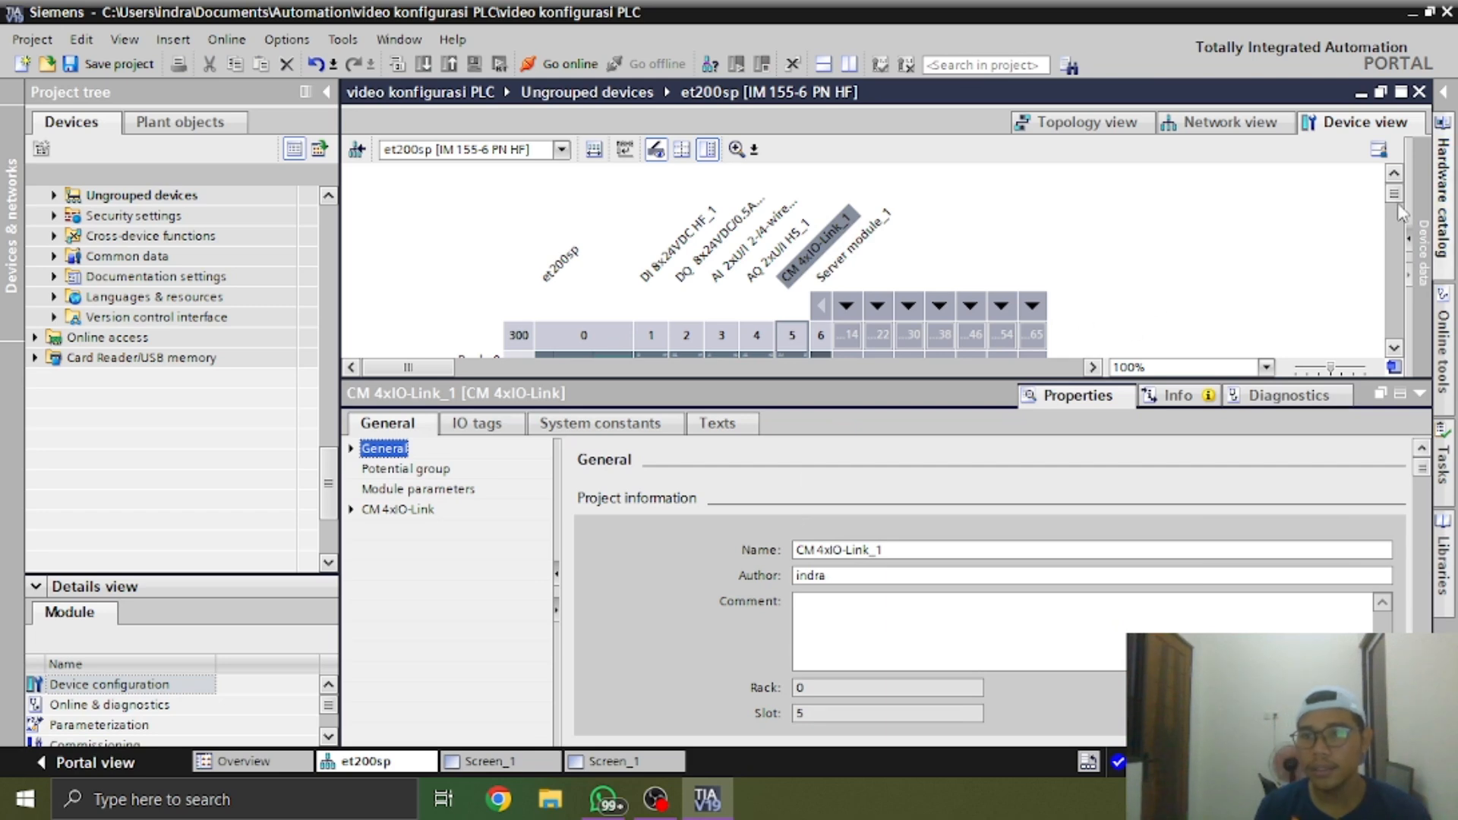
{"action": "mouse_move", "coordinate": [1394, 195]}
{"action": "left_mouse_down"}
{"action": "mouse_move", "coordinate": [1396, 231]}
{"action": "mouse_move", "coordinate": [1394, 199]}
{"action": "left_mouse_up"}
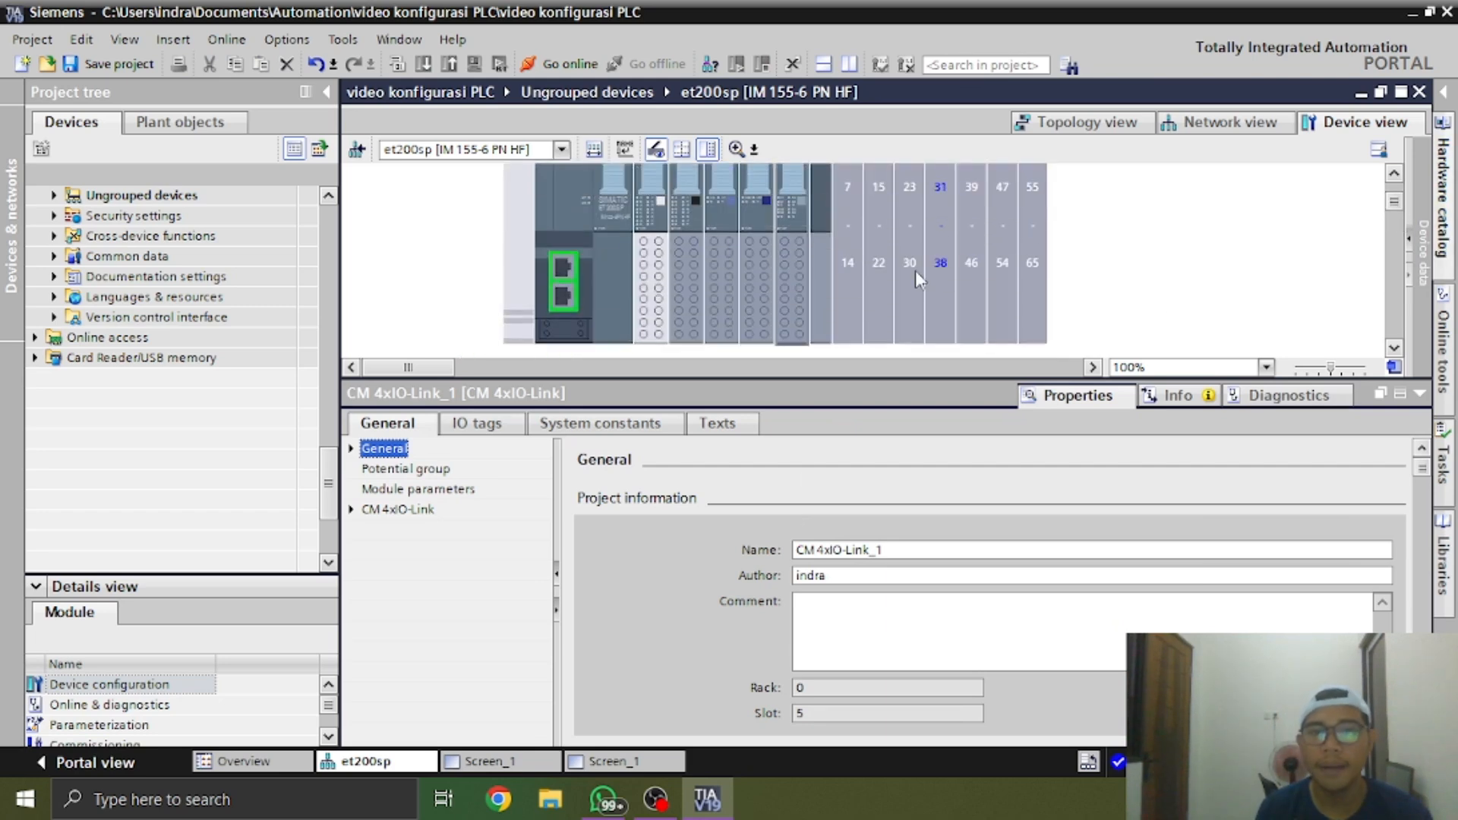
{"action": "left_click", "coordinate": [657, 280]}
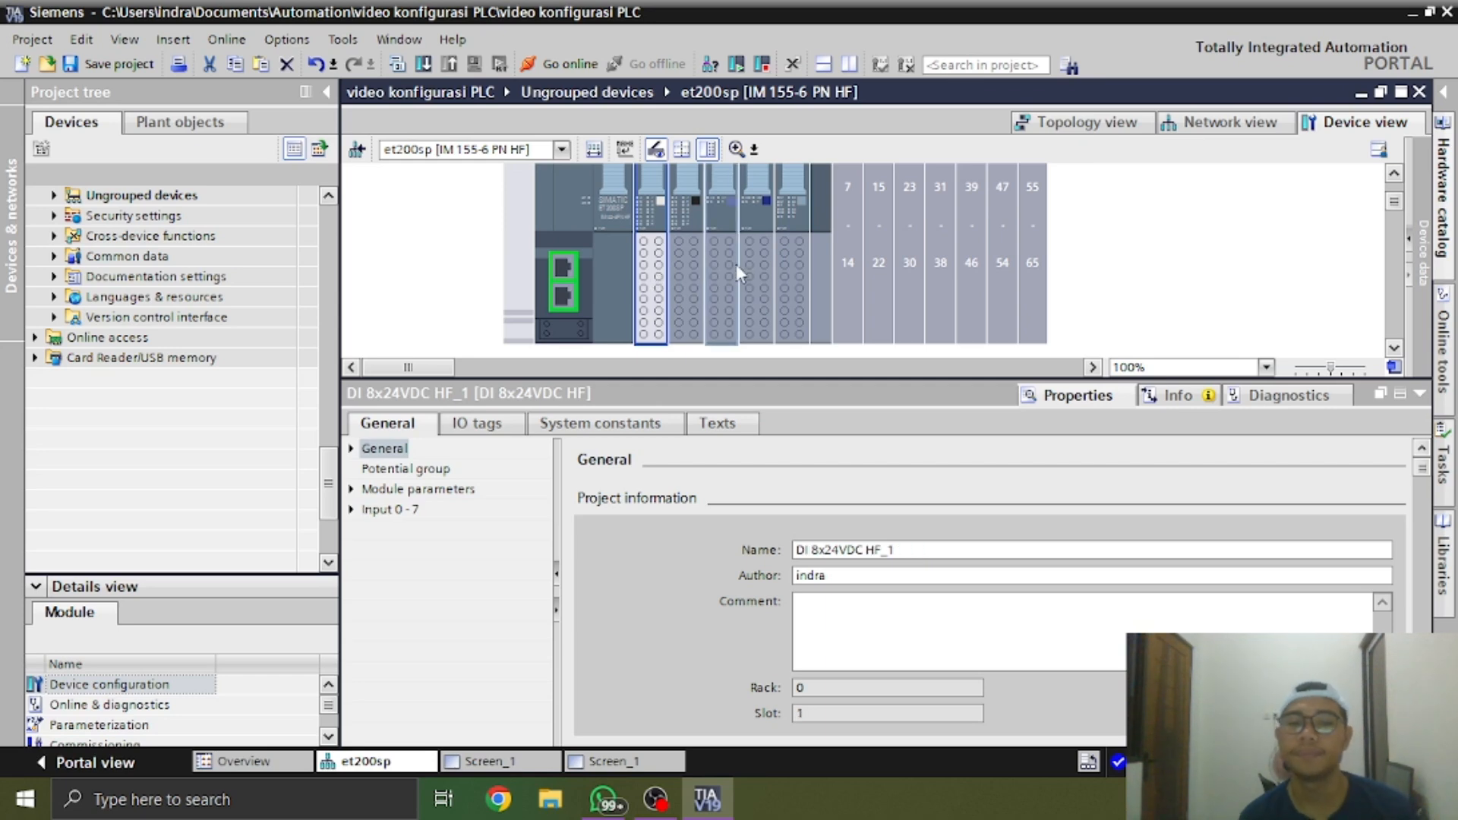
{"action": "left_click", "coordinate": [700, 275]}
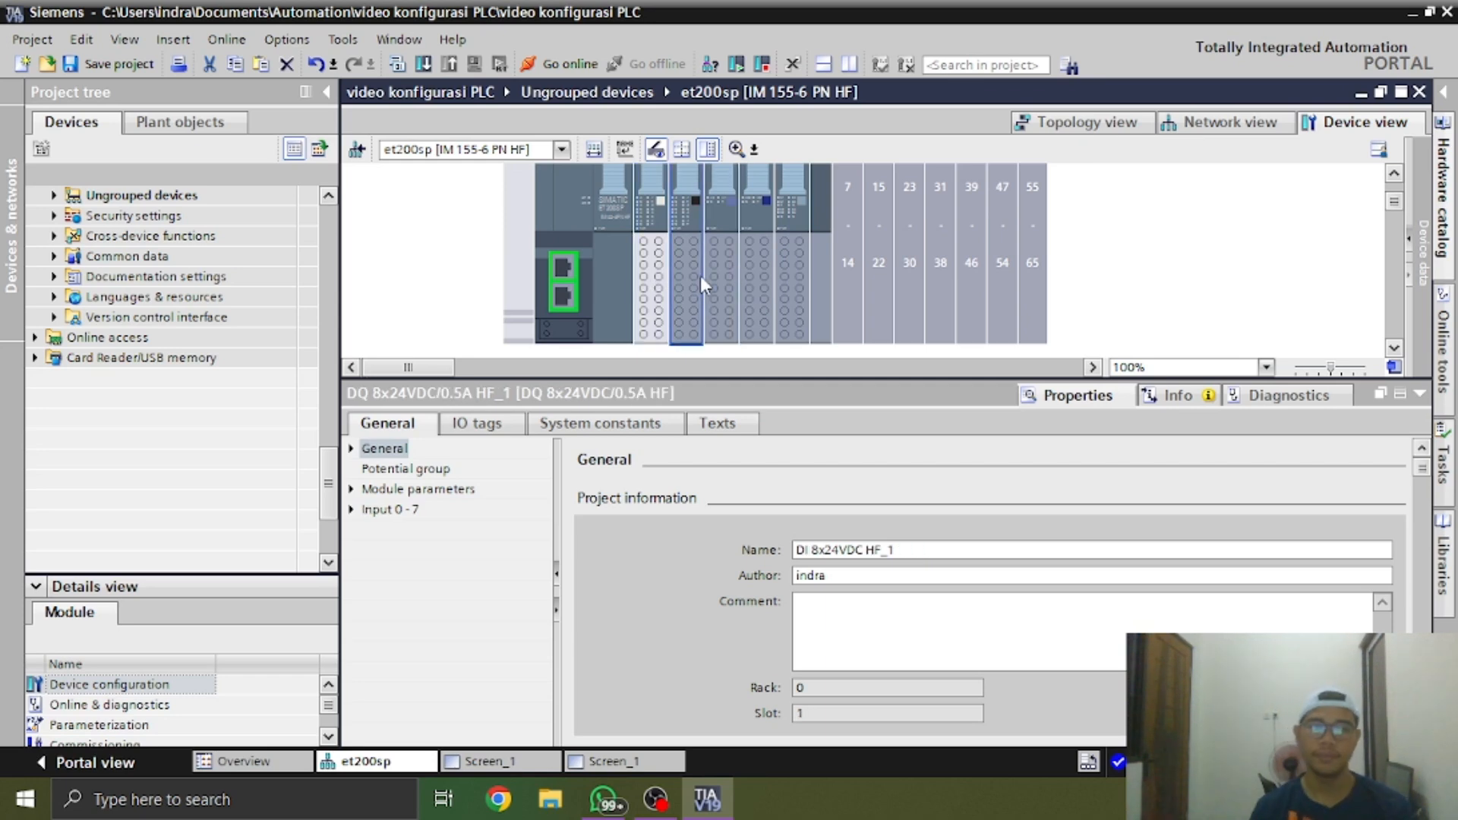
{"action": "left_click", "coordinate": [650, 277]}
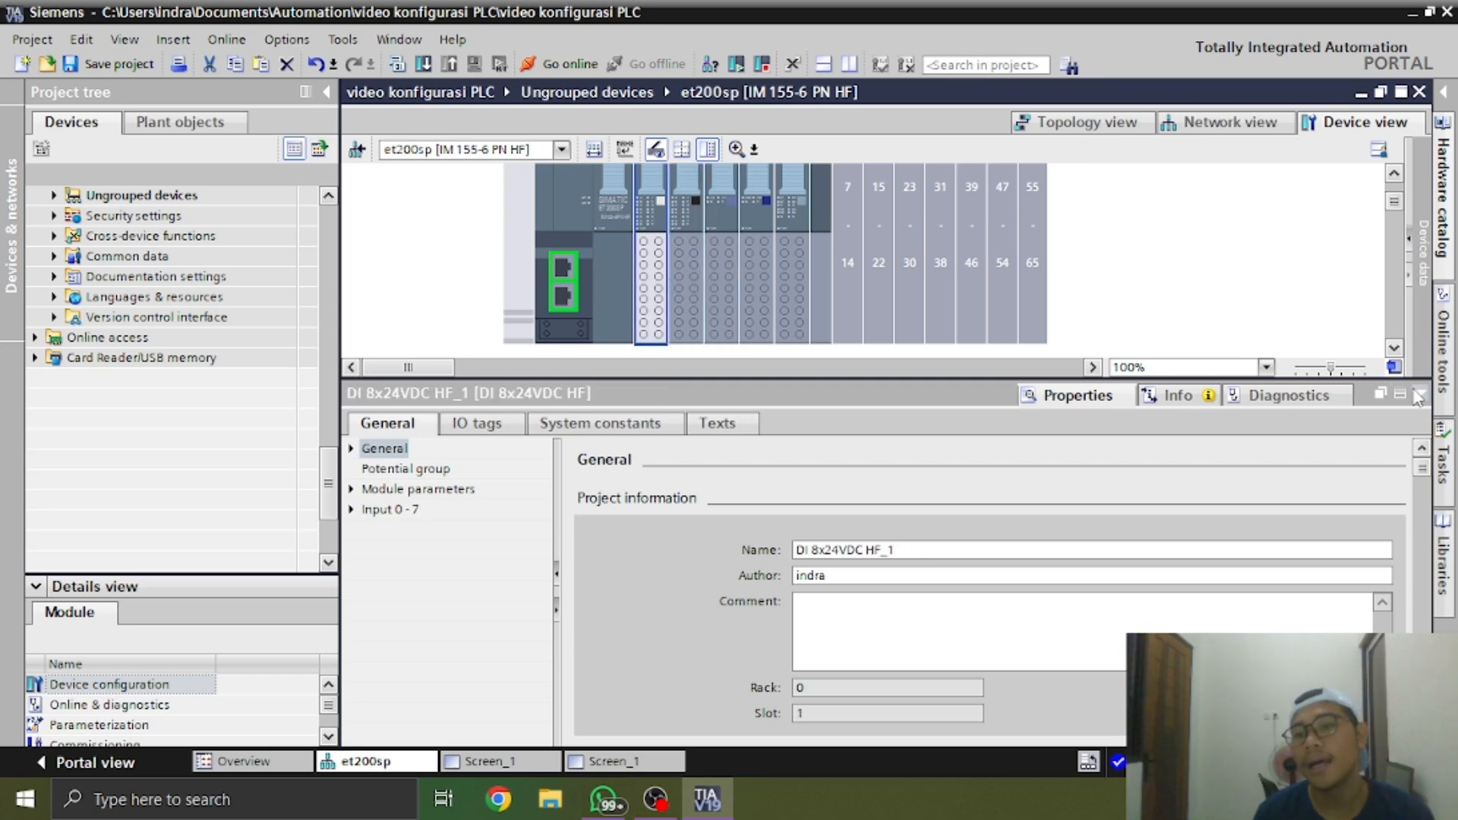
{"action": "left_click_drag", "start_coordinate": [1369, 377], "coordinate": [1369, 469]}
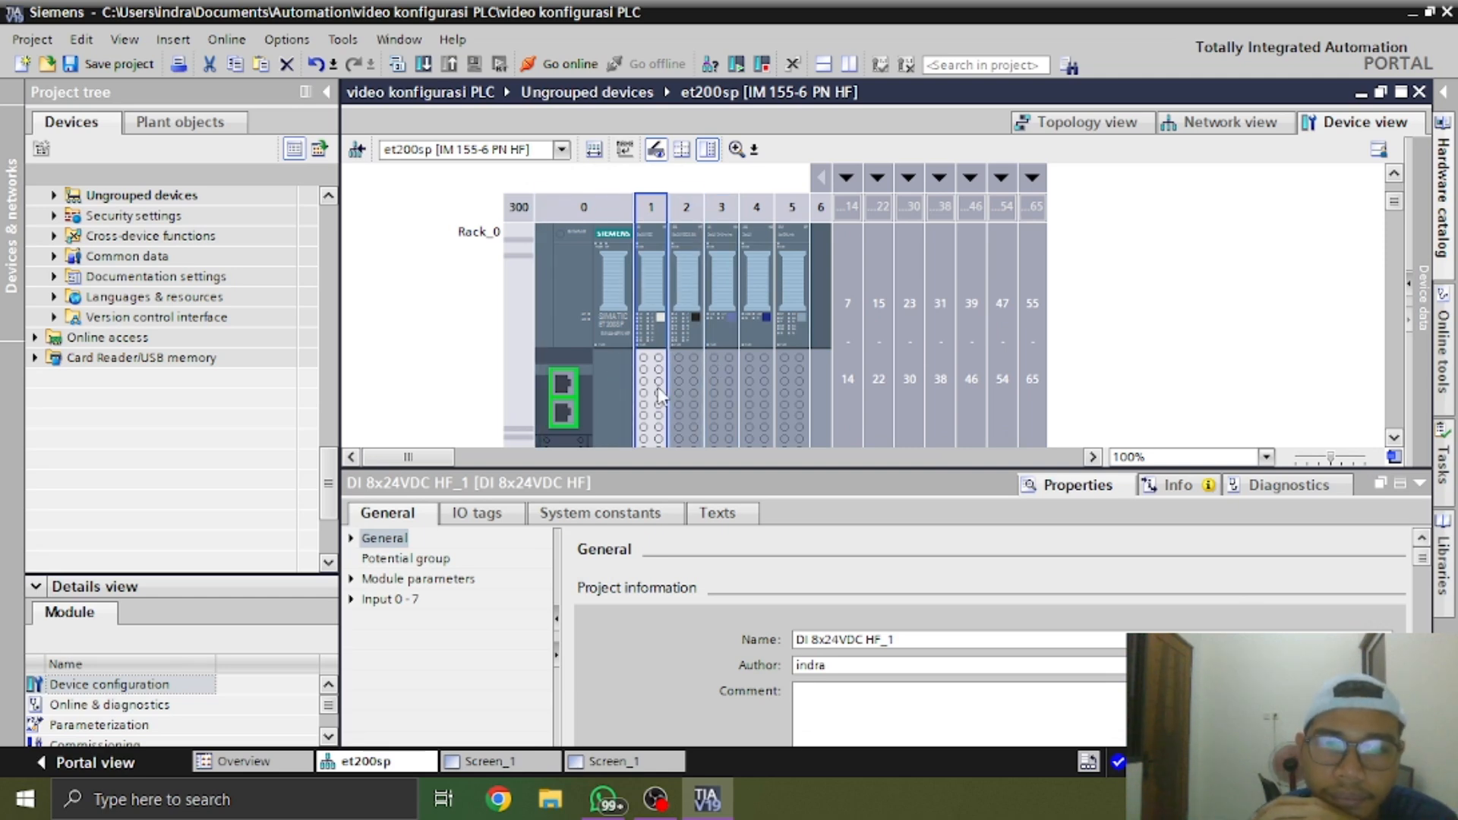
{"action": "scroll", "coordinate": [637, 376], "scroll_direction": "down", "scroll_amount": 3}
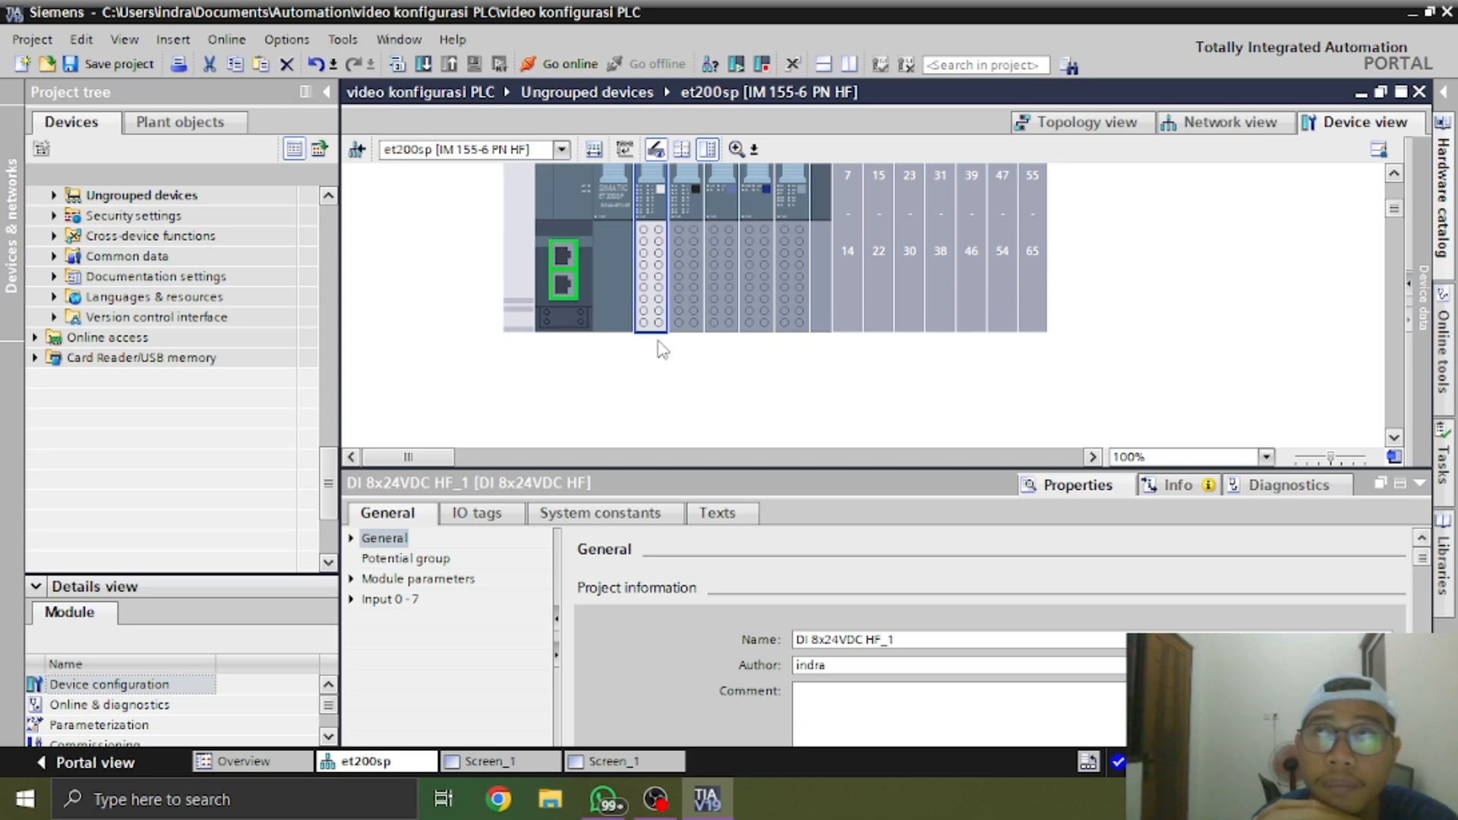
Select the DQ module in slot 2 and examine the BaseUnits of the real ET 200SP station in the WhatsApp photo
{"action": "left_click", "coordinate": [694, 282]}
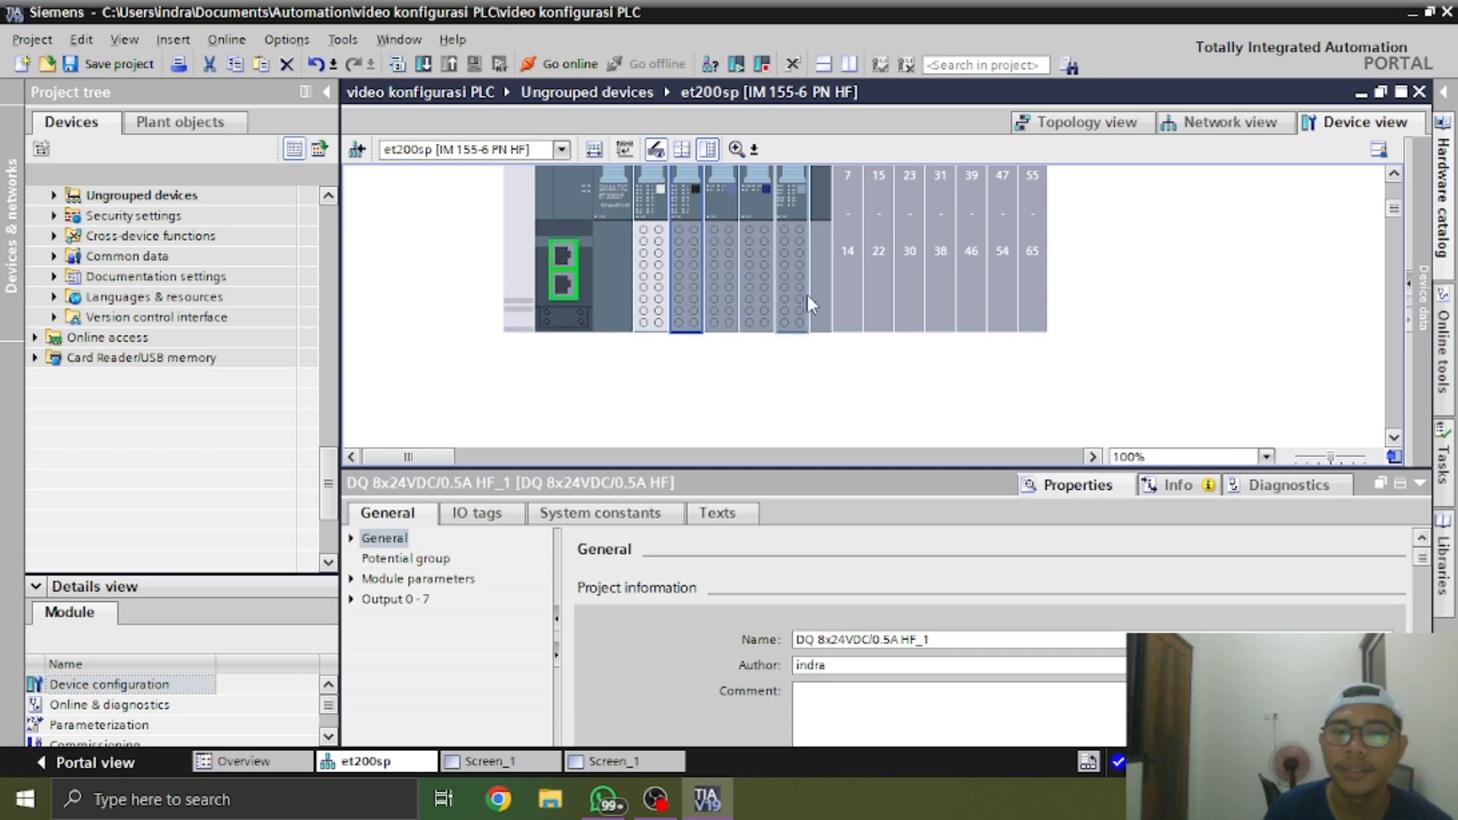
{"action": "key", "text": "alt+Tab"}
{"action": "scroll", "coordinate": [1084, 386], "scroll_direction": "down", "scroll_amount": 3}
{"action": "scroll", "coordinate": [1083, 370], "scroll_direction": "down", "scroll_amount": 2}
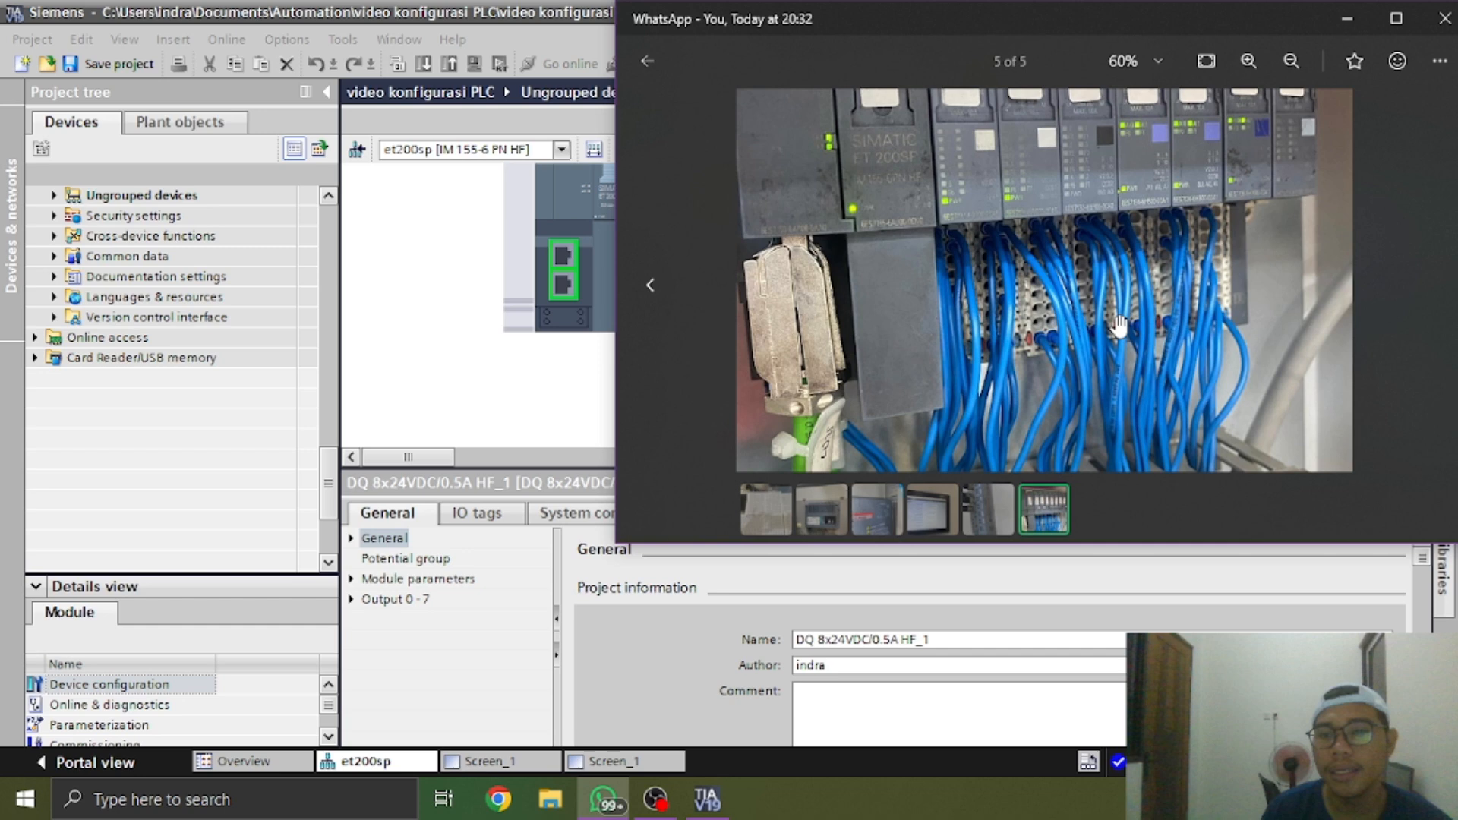
{"action": "scroll", "coordinate": [1119, 327], "scroll_direction": "up", "scroll_amount": 3}
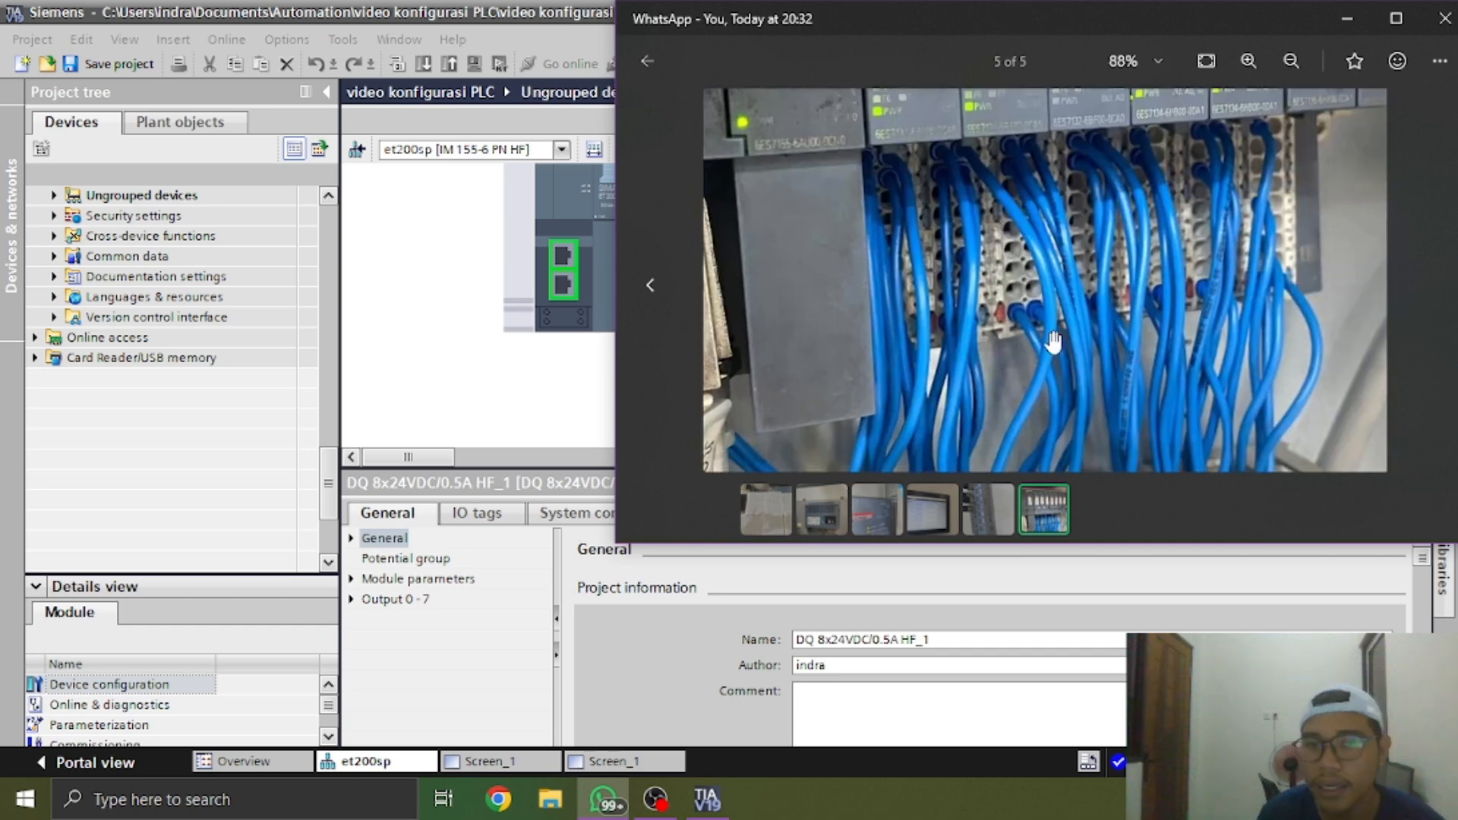
{"action": "scroll", "coordinate": [1070, 334], "scroll_direction": "down", "scroll_amount": 1}
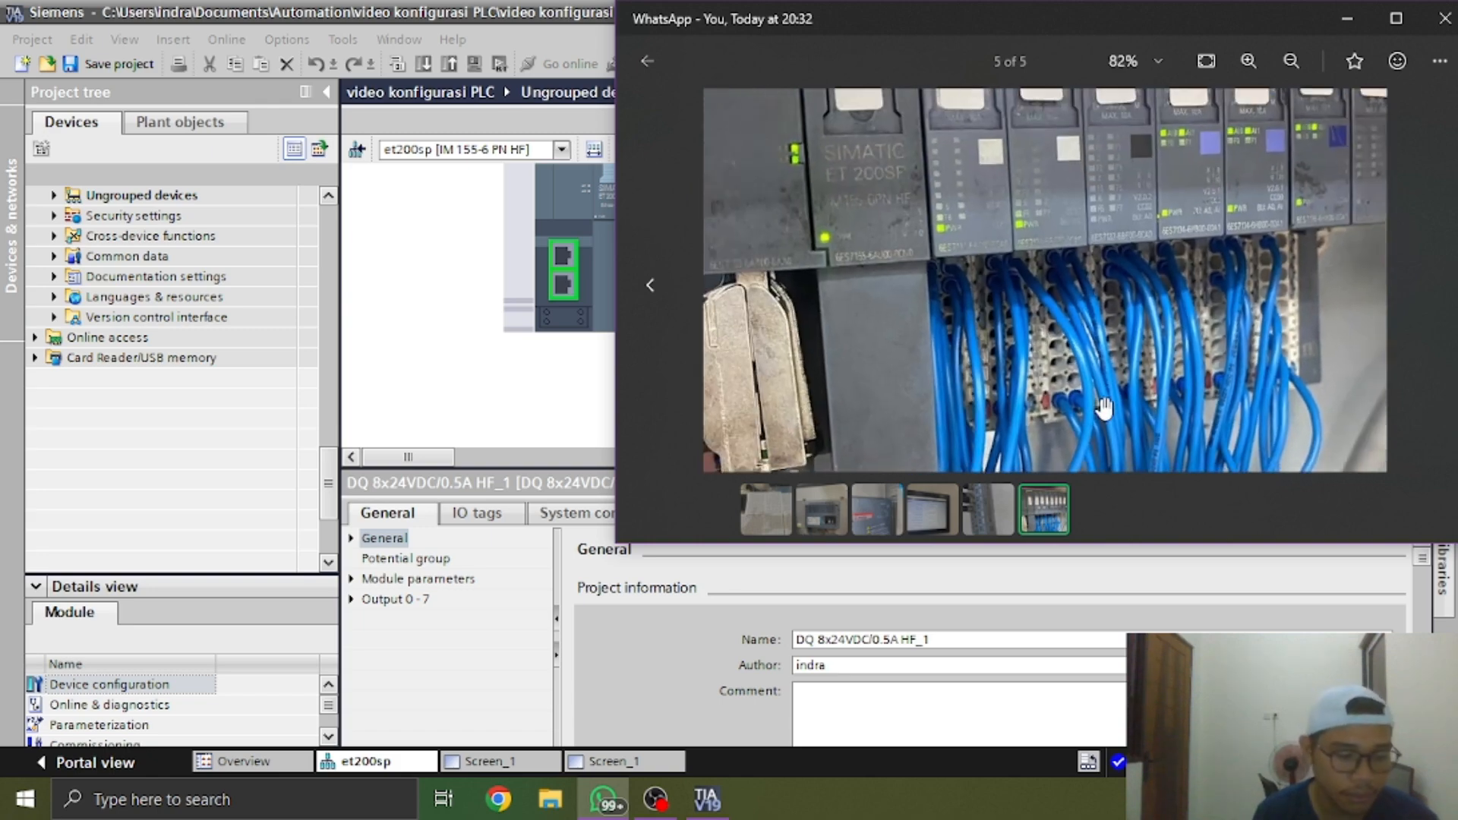
{"action": "scroll", "coordinate": [1105, 409], "scroll_direction": "down", "scroll_amount": 1}
{"action": "key", "text": "alt+Tab"}
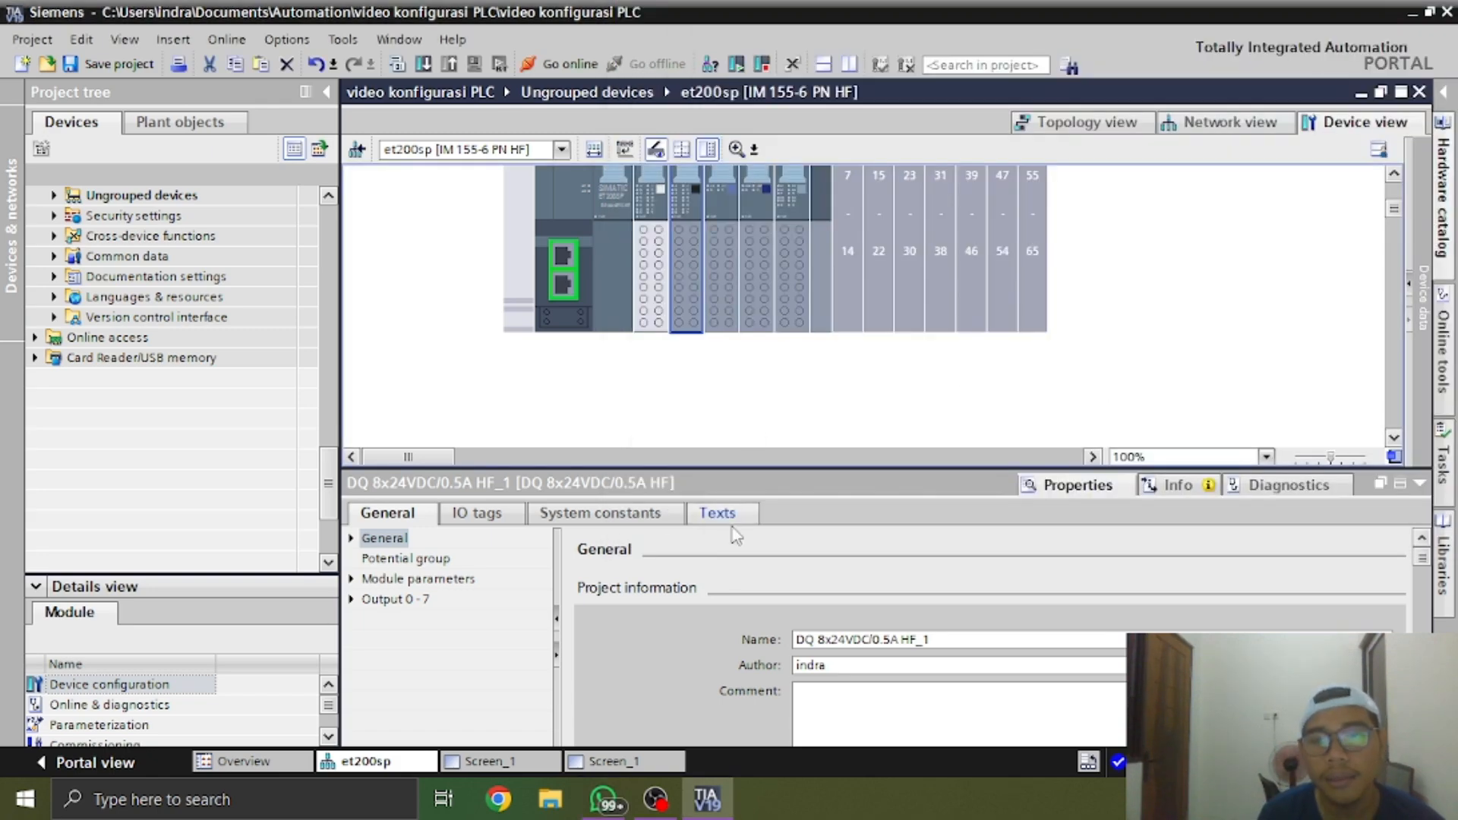
Enable a new potential group (light BaseUnit) for the DQ module in slot 2 and the AI module in slot 3
{"action": "left_click", "coordinate": [410, 559]}
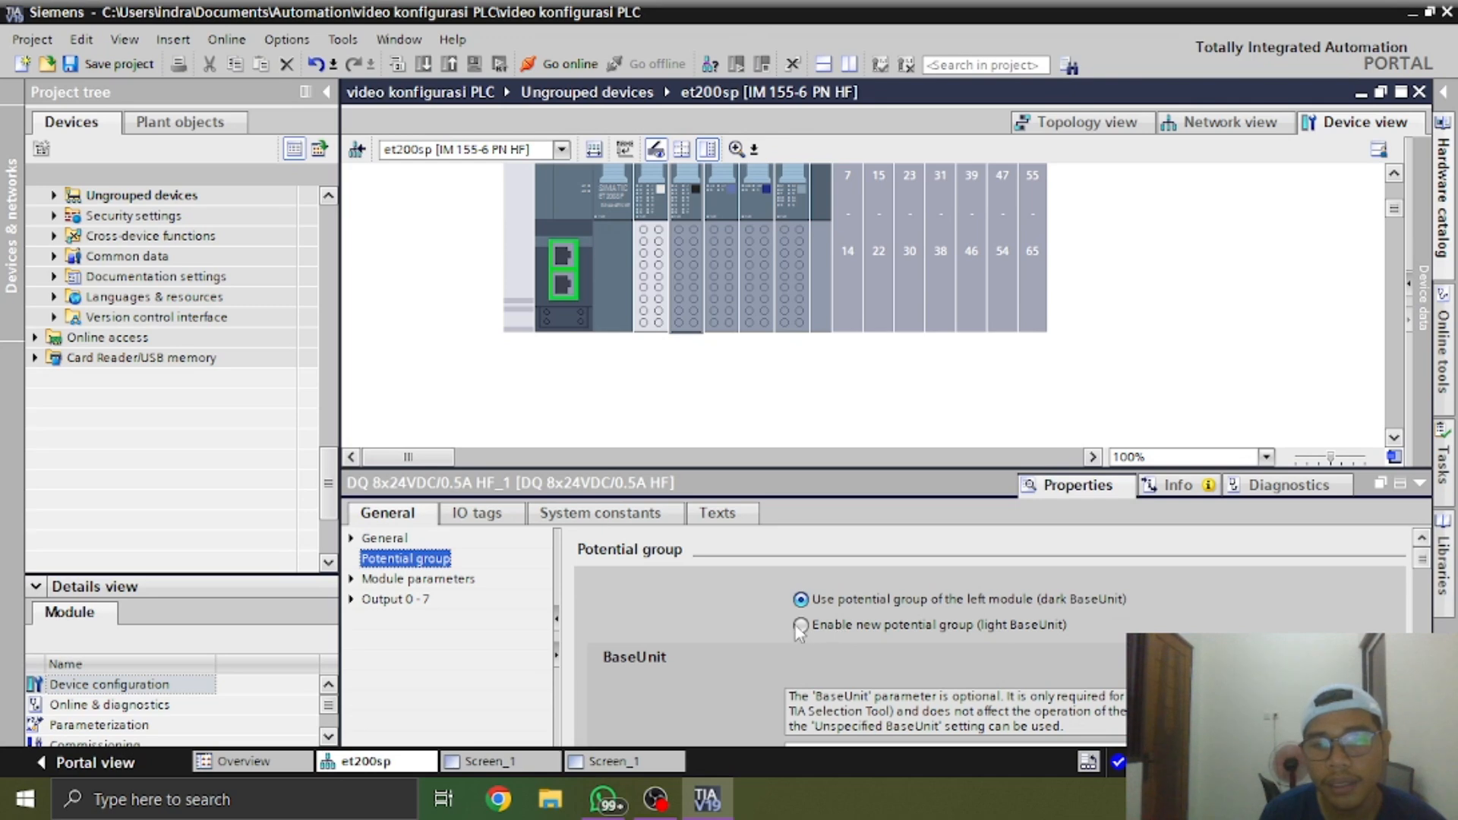
{"action": "left_click", "coordinate": [800, 625]}
{"action": "left_click", "coordinate": [729, 384]}
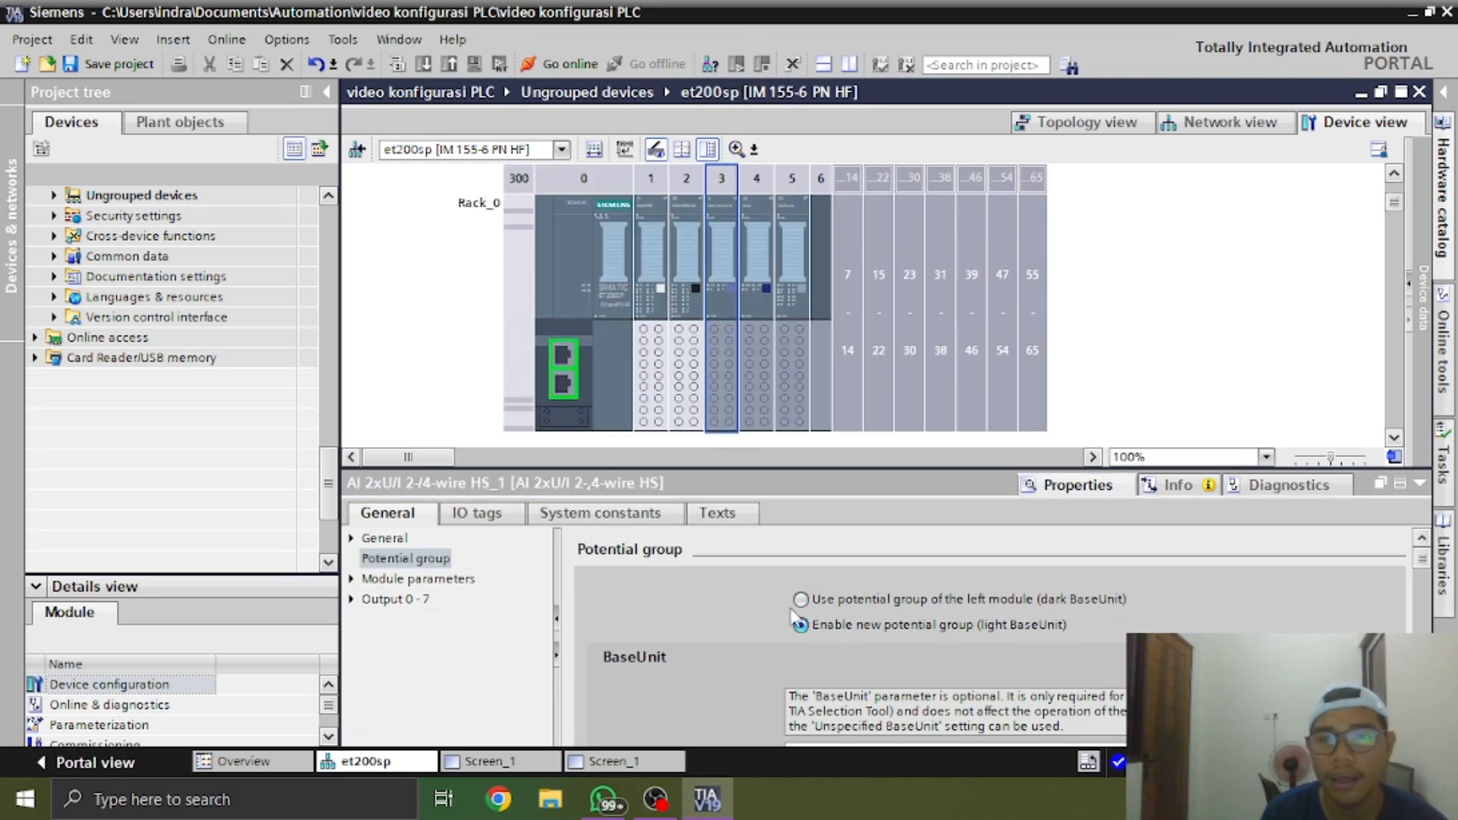
{"action": "left_click", "coordinate": [413, 560]}
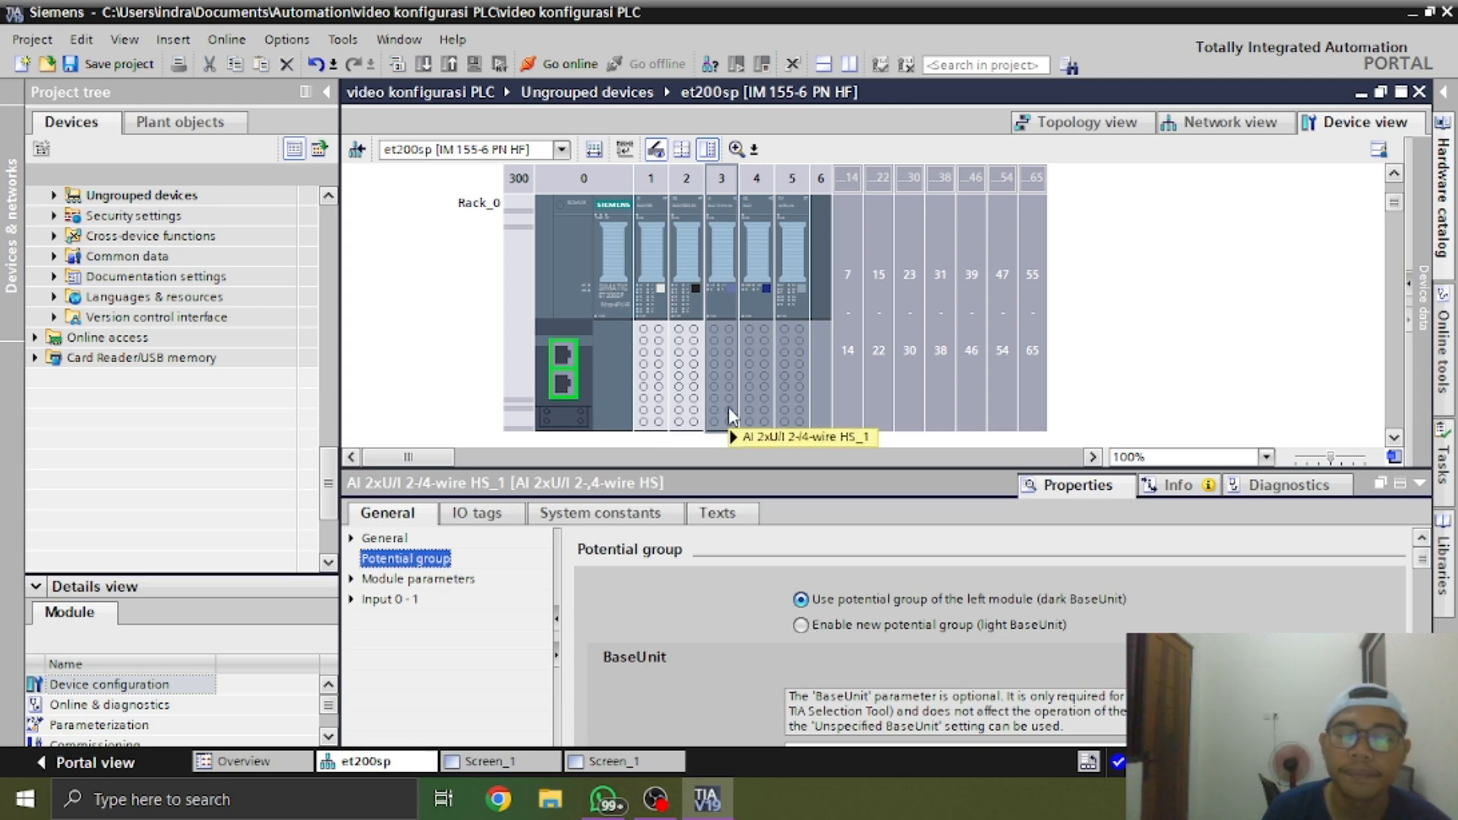
{"action": "left_click", "coordinate": [802, 626]}
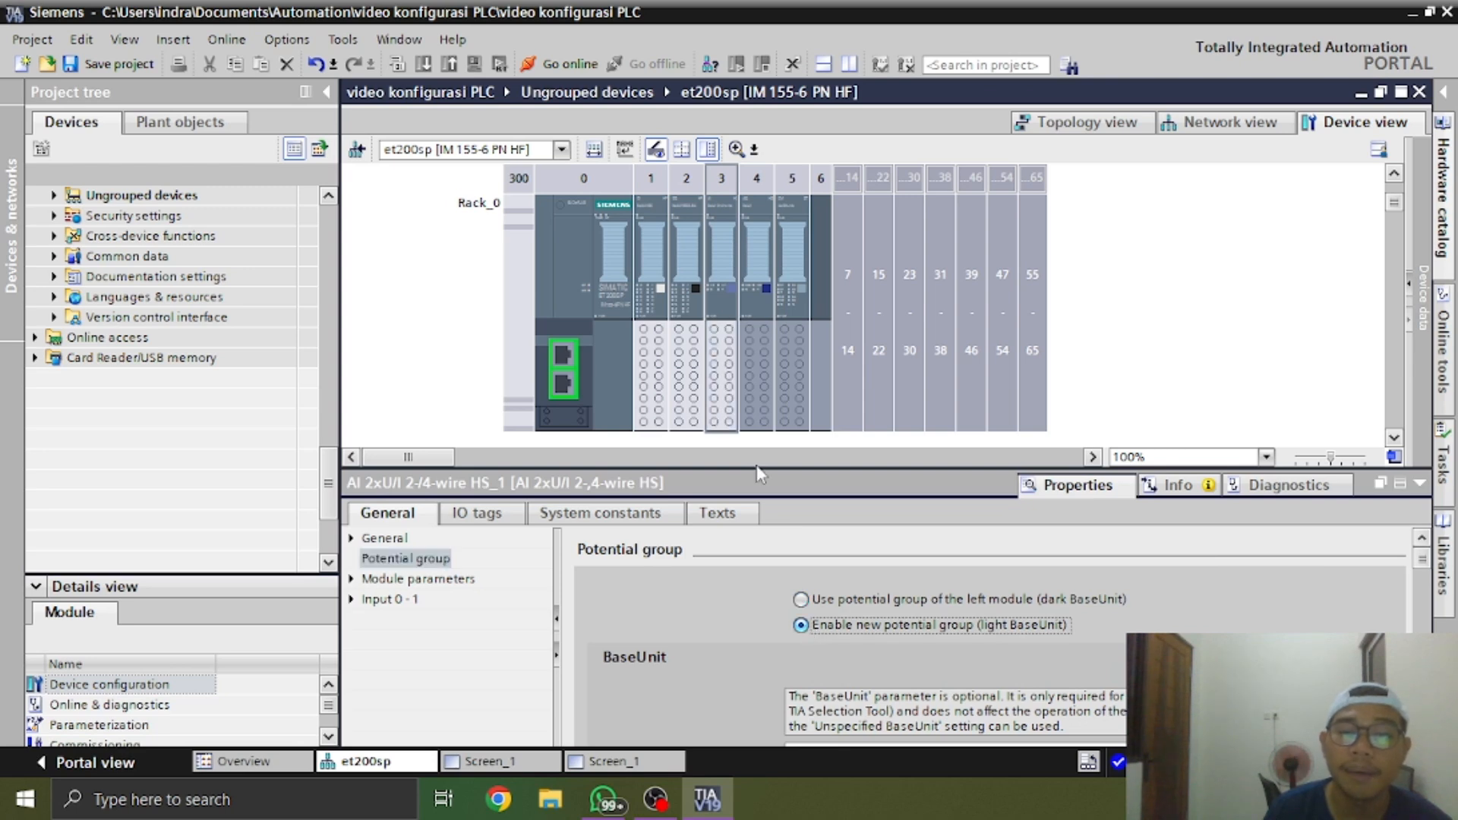
Enable a new potential group (light BaseUnit) for the AQ module in slot 4 and the CM 4xIO-Link in slot 5, and collapse the properties
{"action": "left_click", "coordinate": [759, 397]}
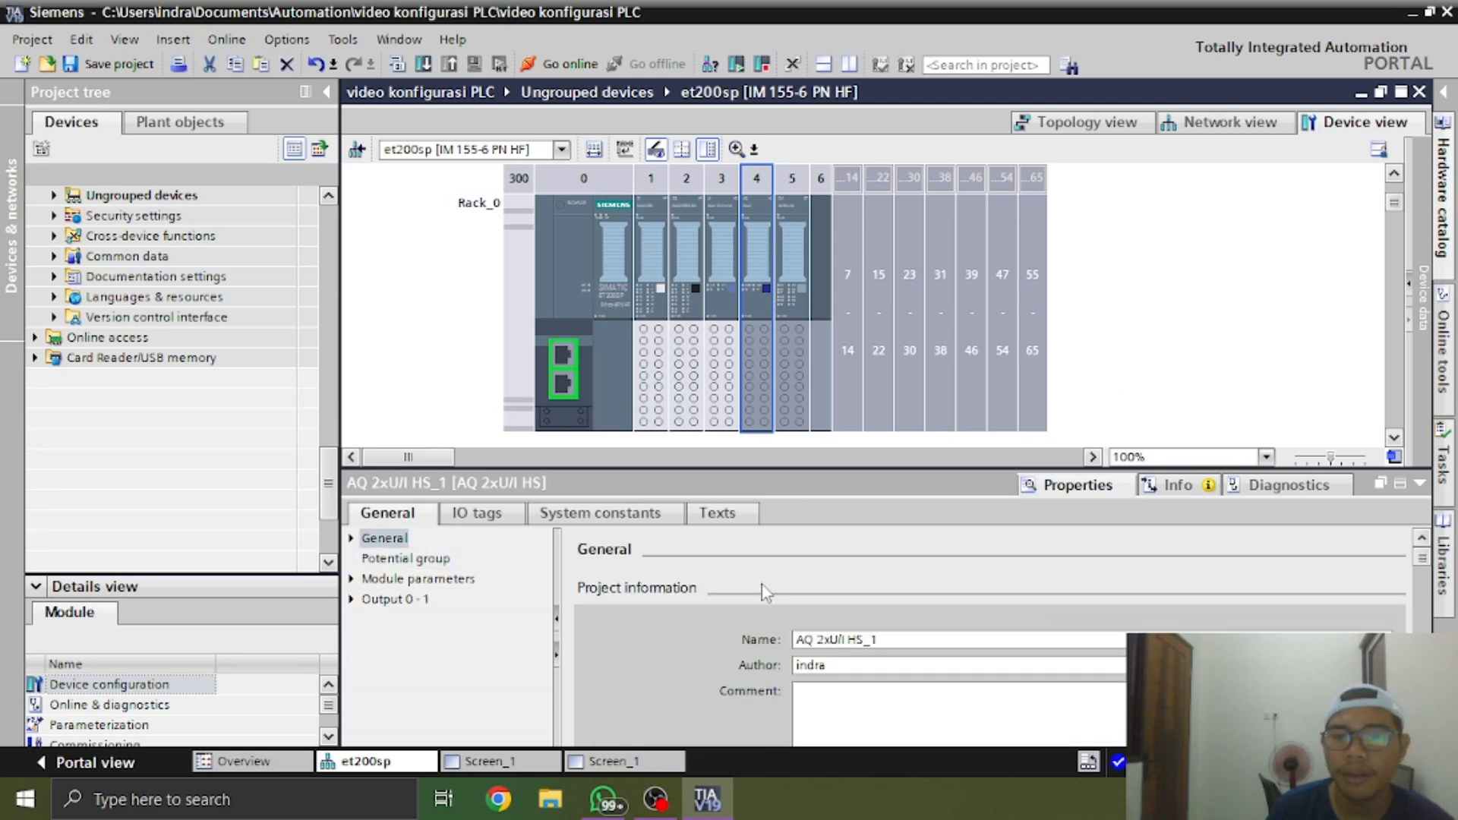
{"action": "left_click", "coordinate": [427, 562]}
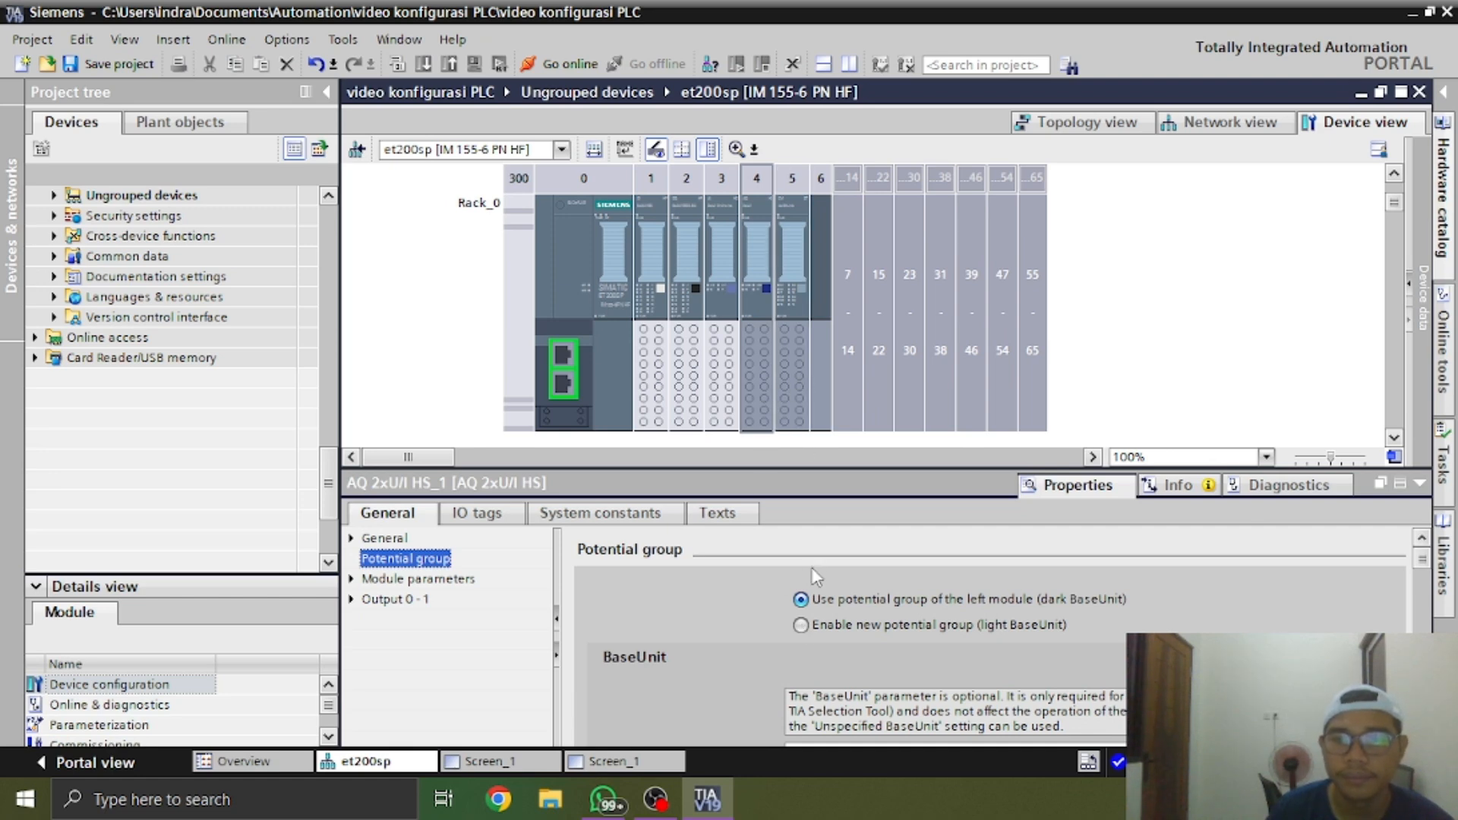
{"action": "left_click", "coordinate": [802, 626]}
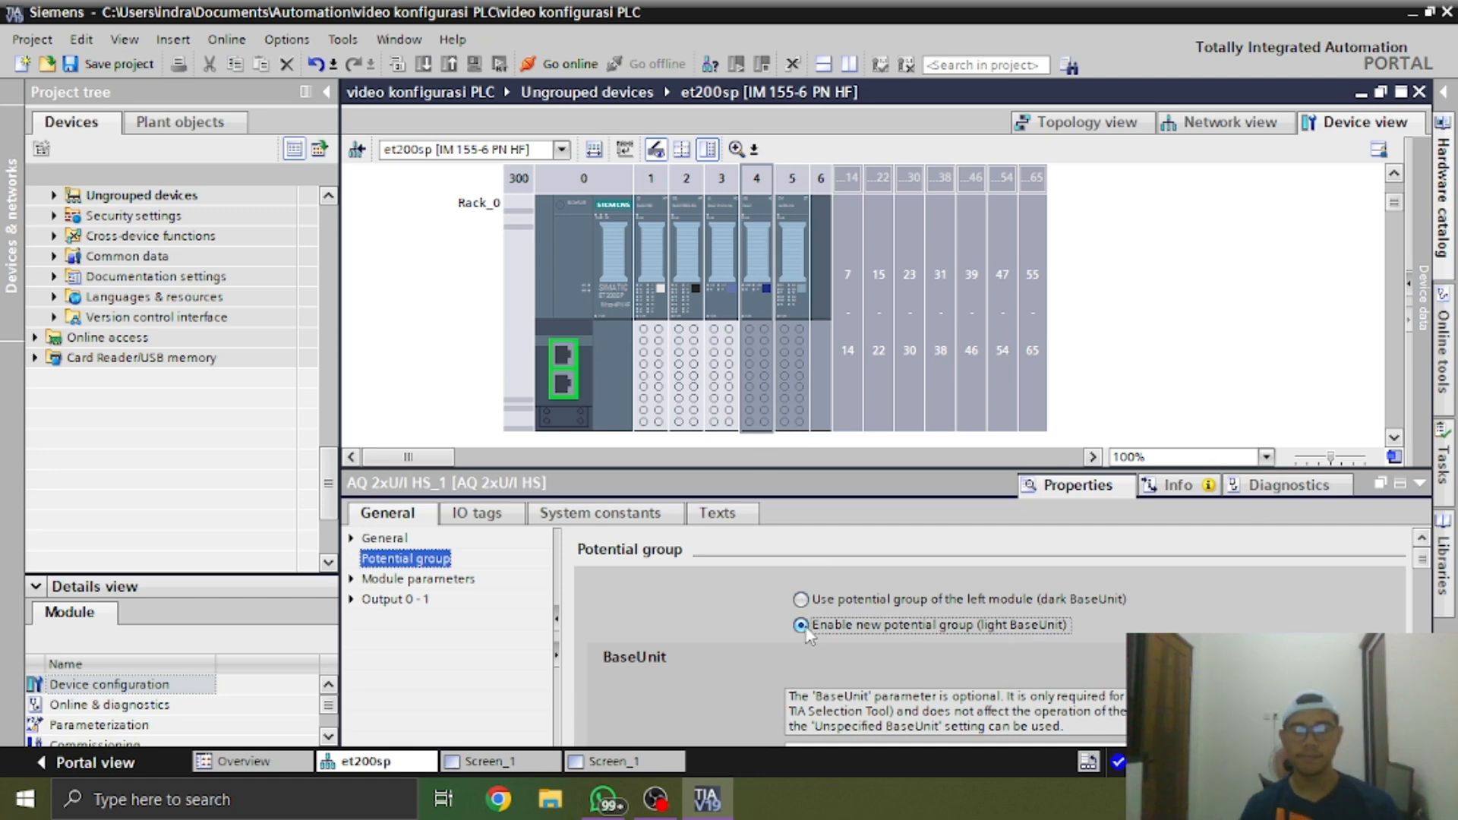
{"action": "left_click", "coordinate": [800, 392]}
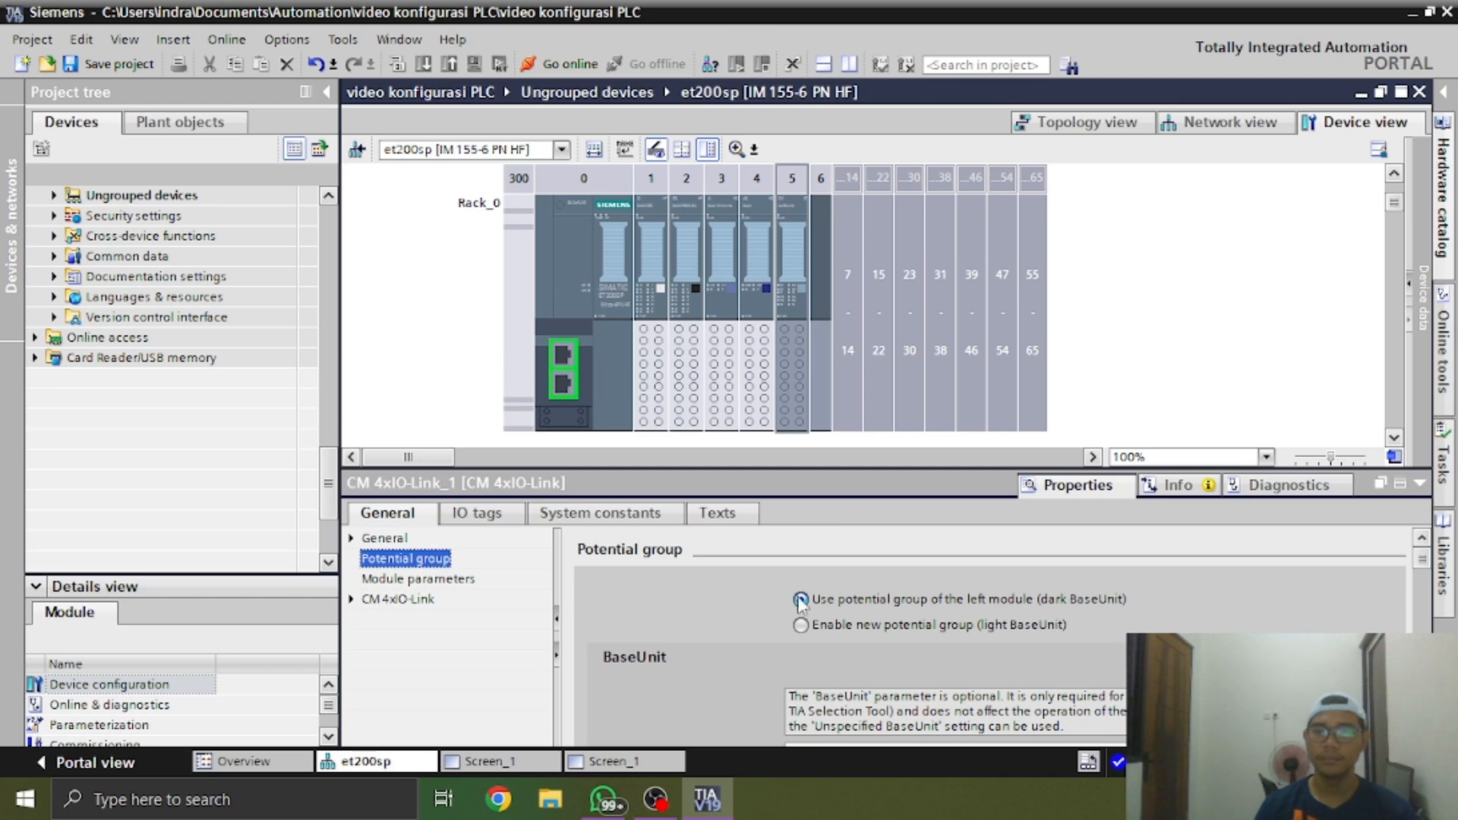
{"action": "left_click", "coordinate": [801, 624]}
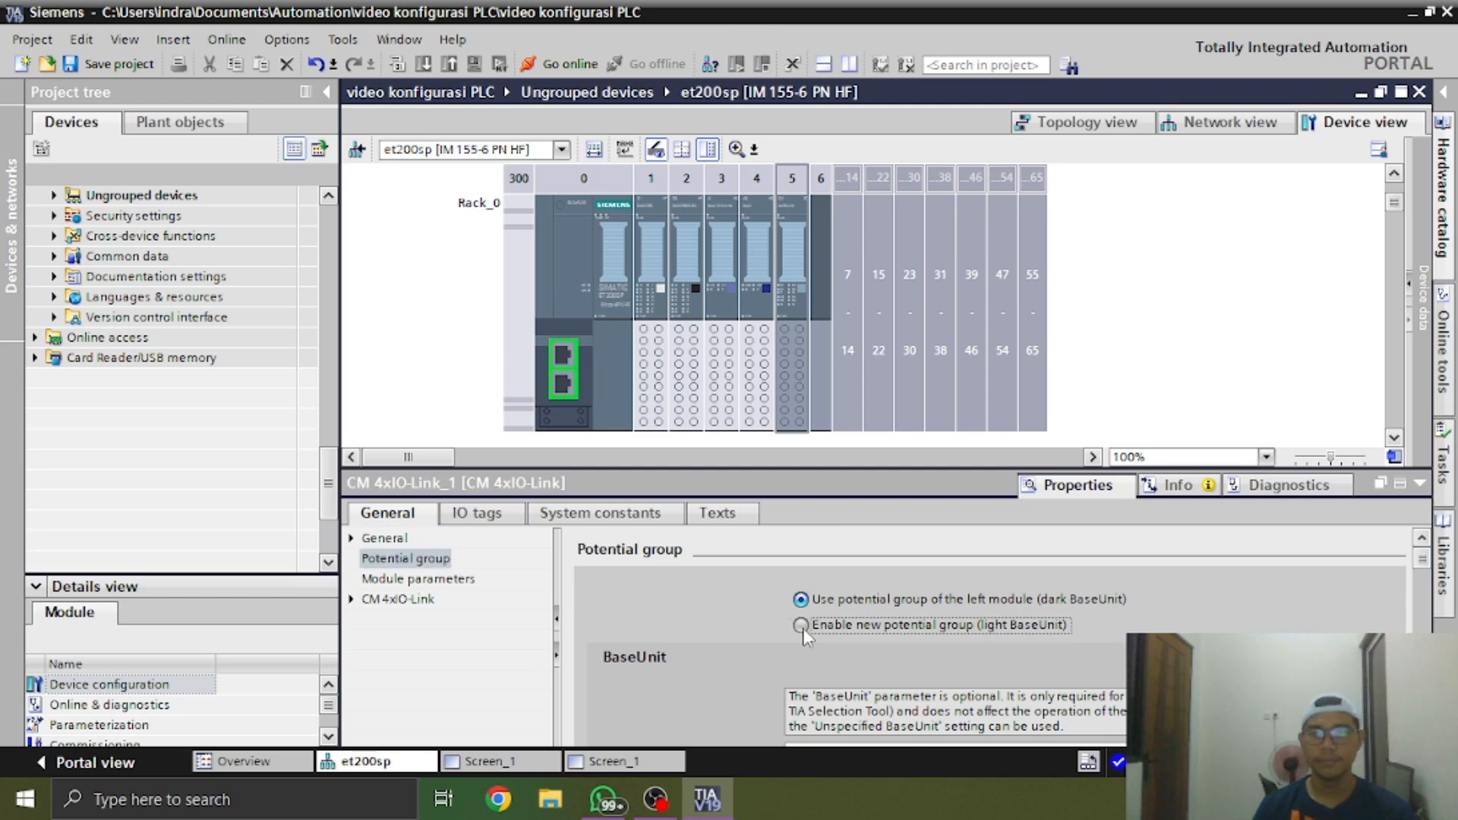
{"action": "left_click", "coordinate": [1413, 486]}
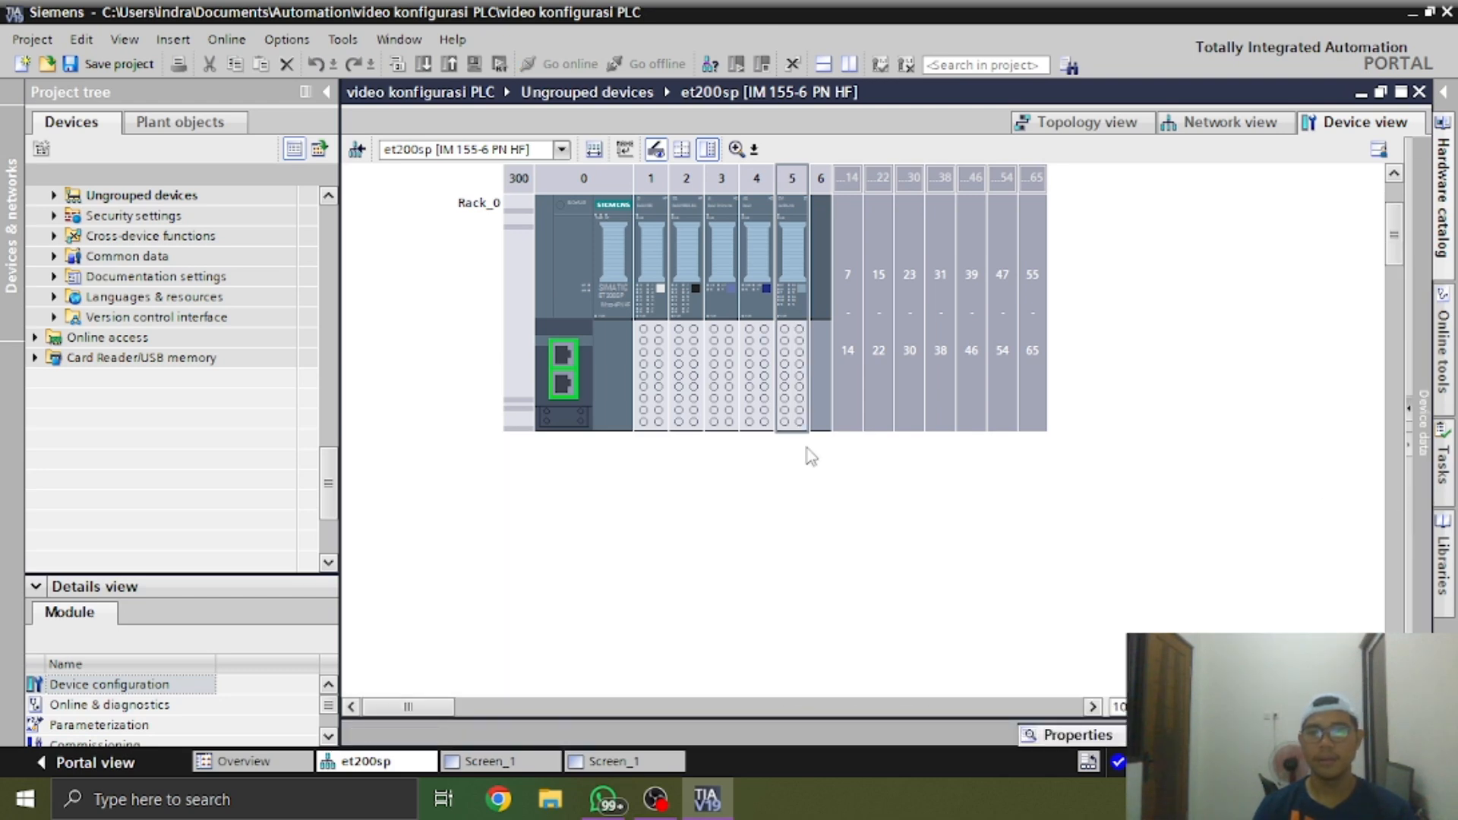
Start the S7-PCT device tool for the CM 4xIO-Link module in slot 5 of the et200sp rack
{"action": "left_click", "coordinate": [790, 431]}
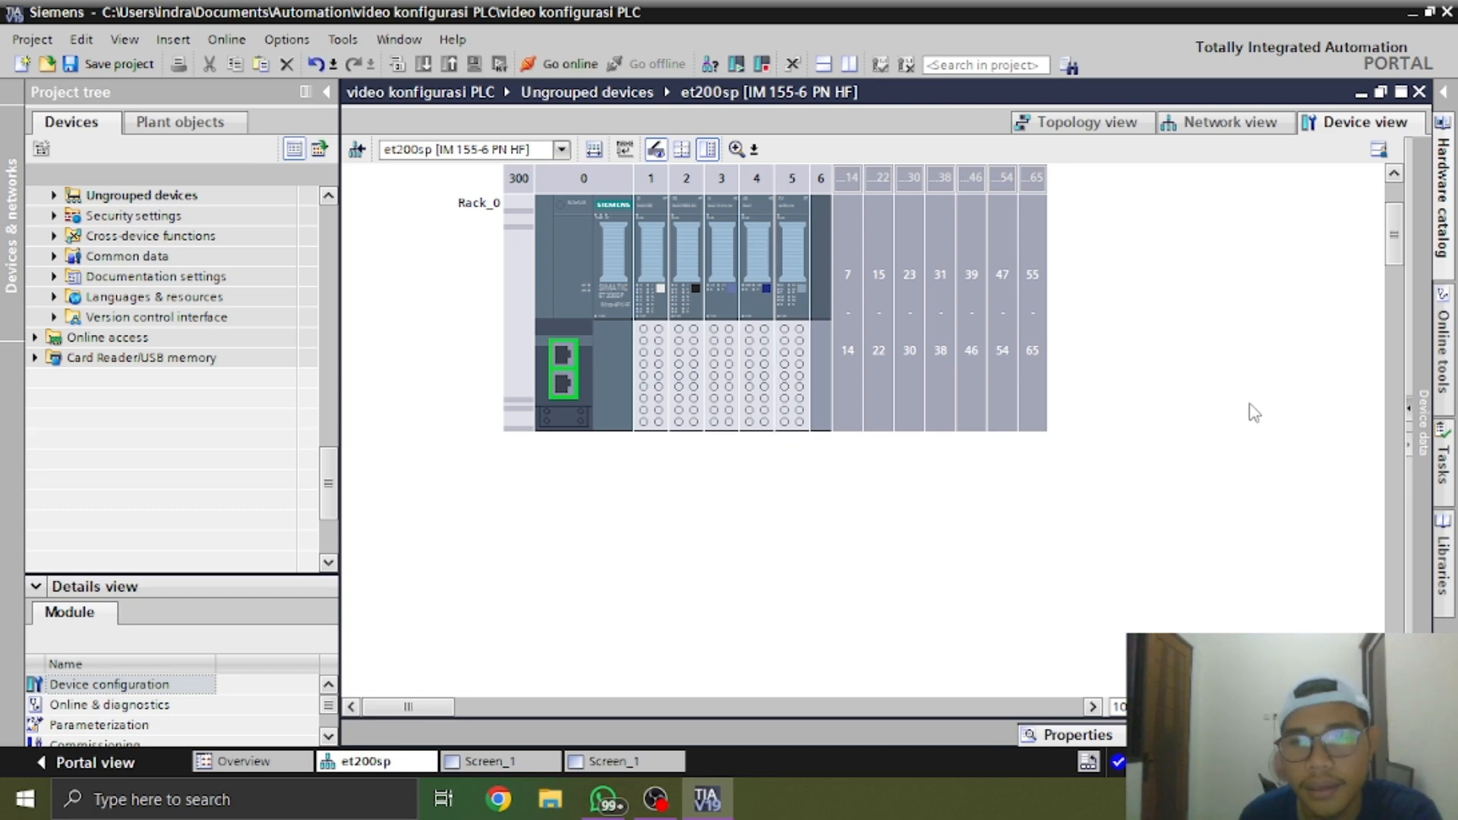
{"action": "left_click_drag", "start_coordinate": [1394, 251], "coordinate": [1395, 232]}
{"action": "left_click", "coordinate": [756, 406]}
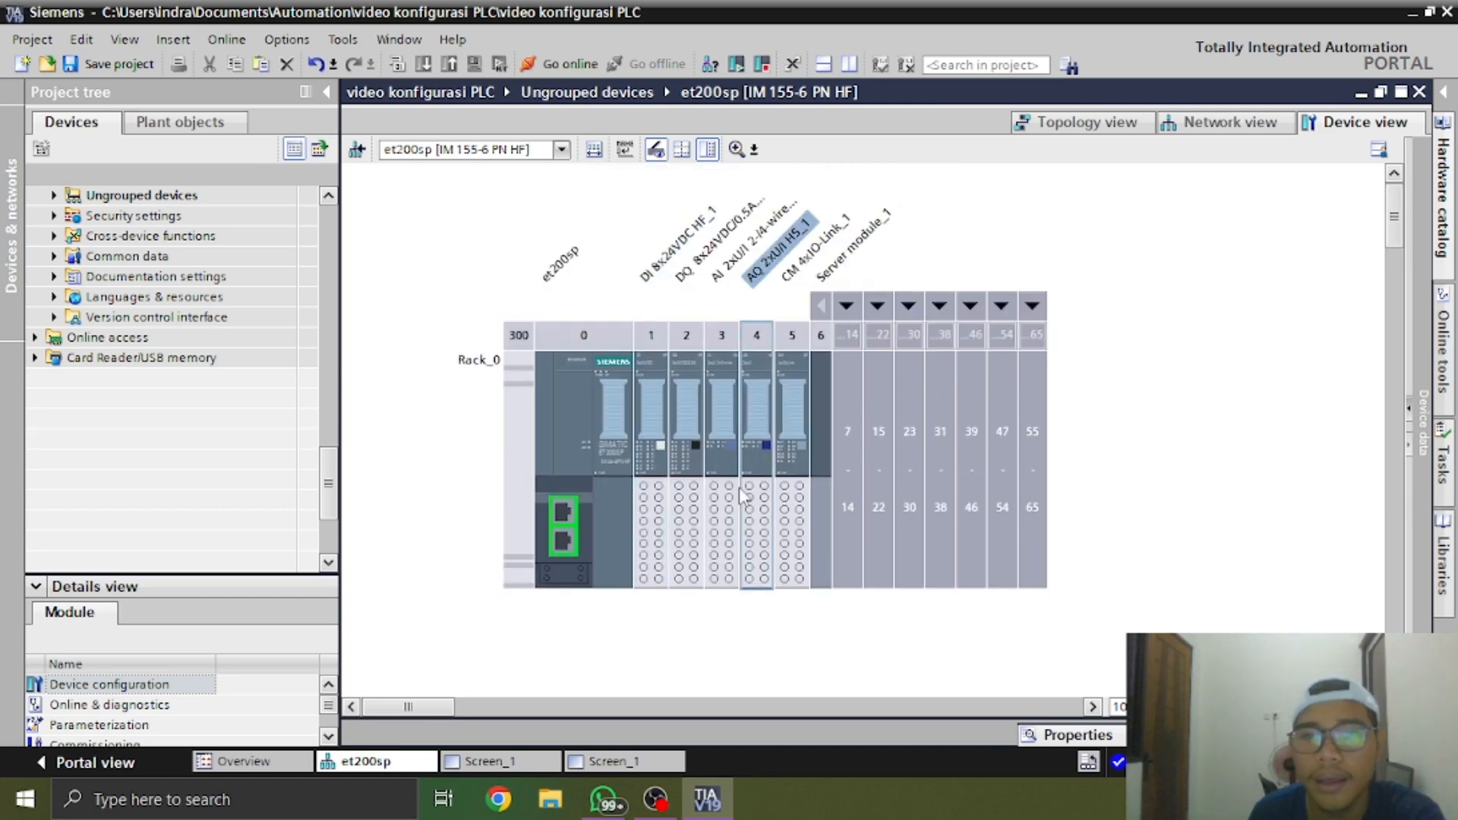
{"action": "left_click", "coordinate": [782, 410]}
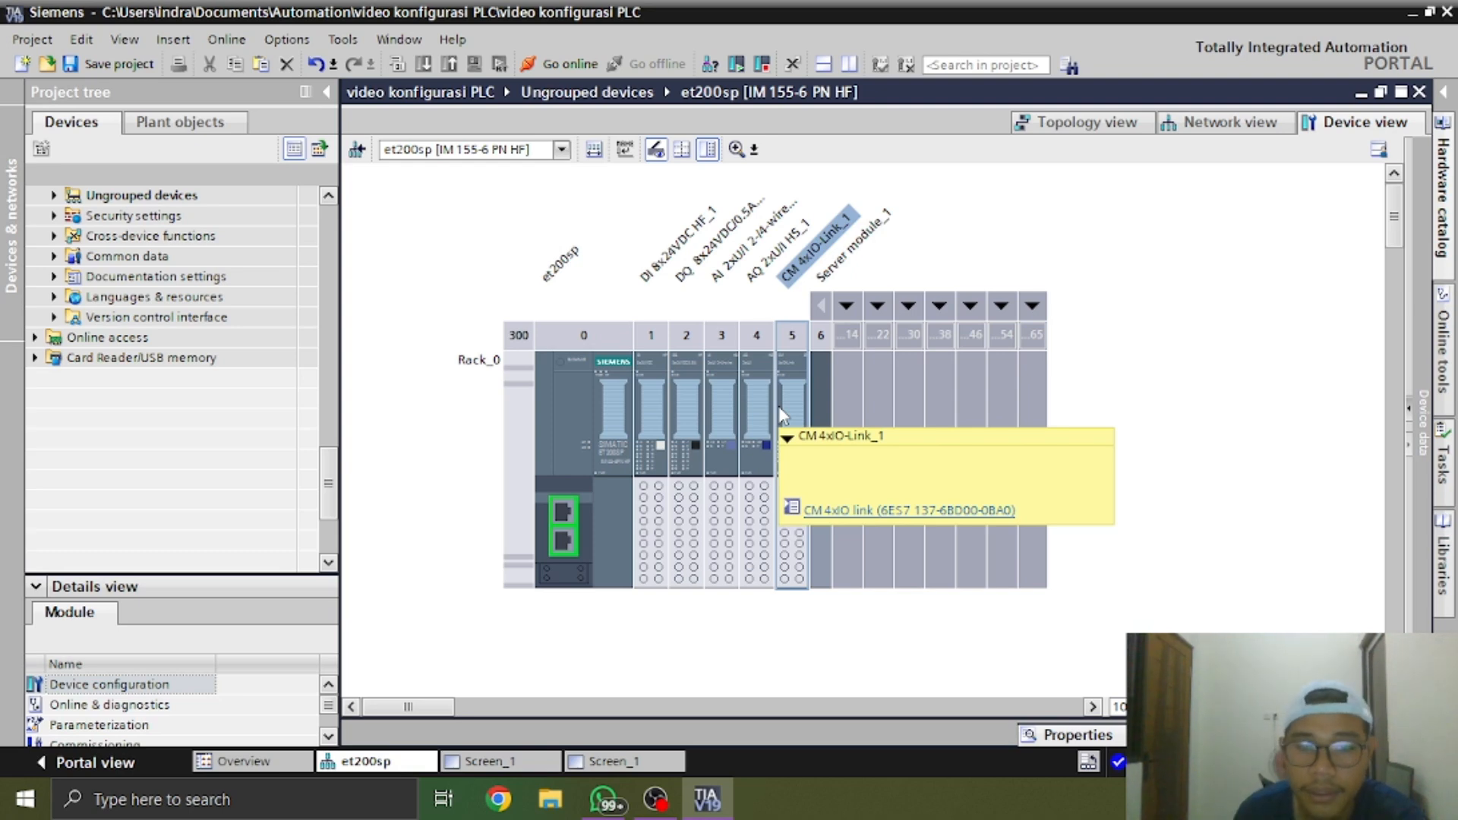
{"action": "left_click", "coordinate": [788, 414]}
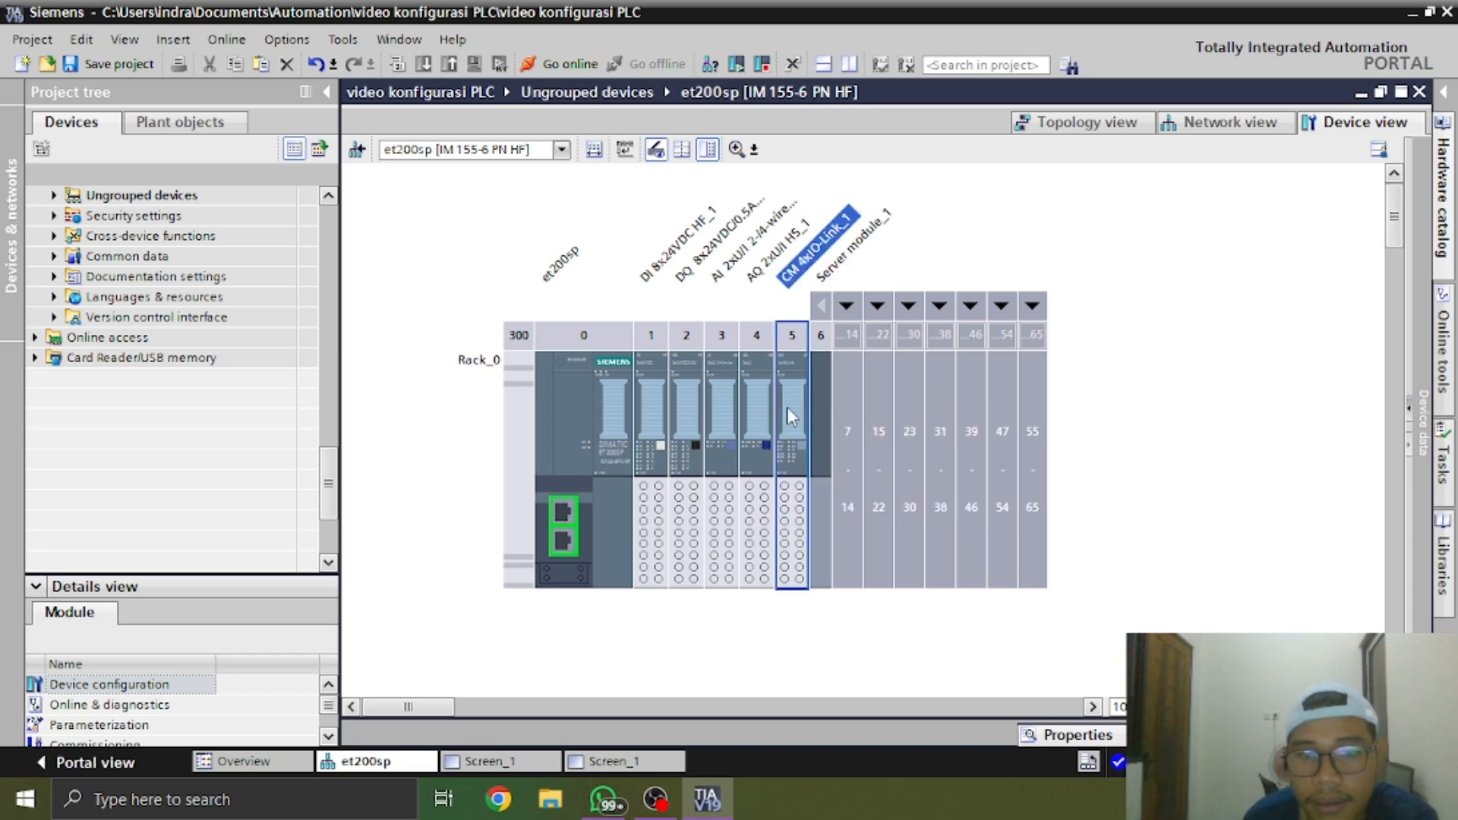
{"action": "right_click", "coordinate": [790, 415]}
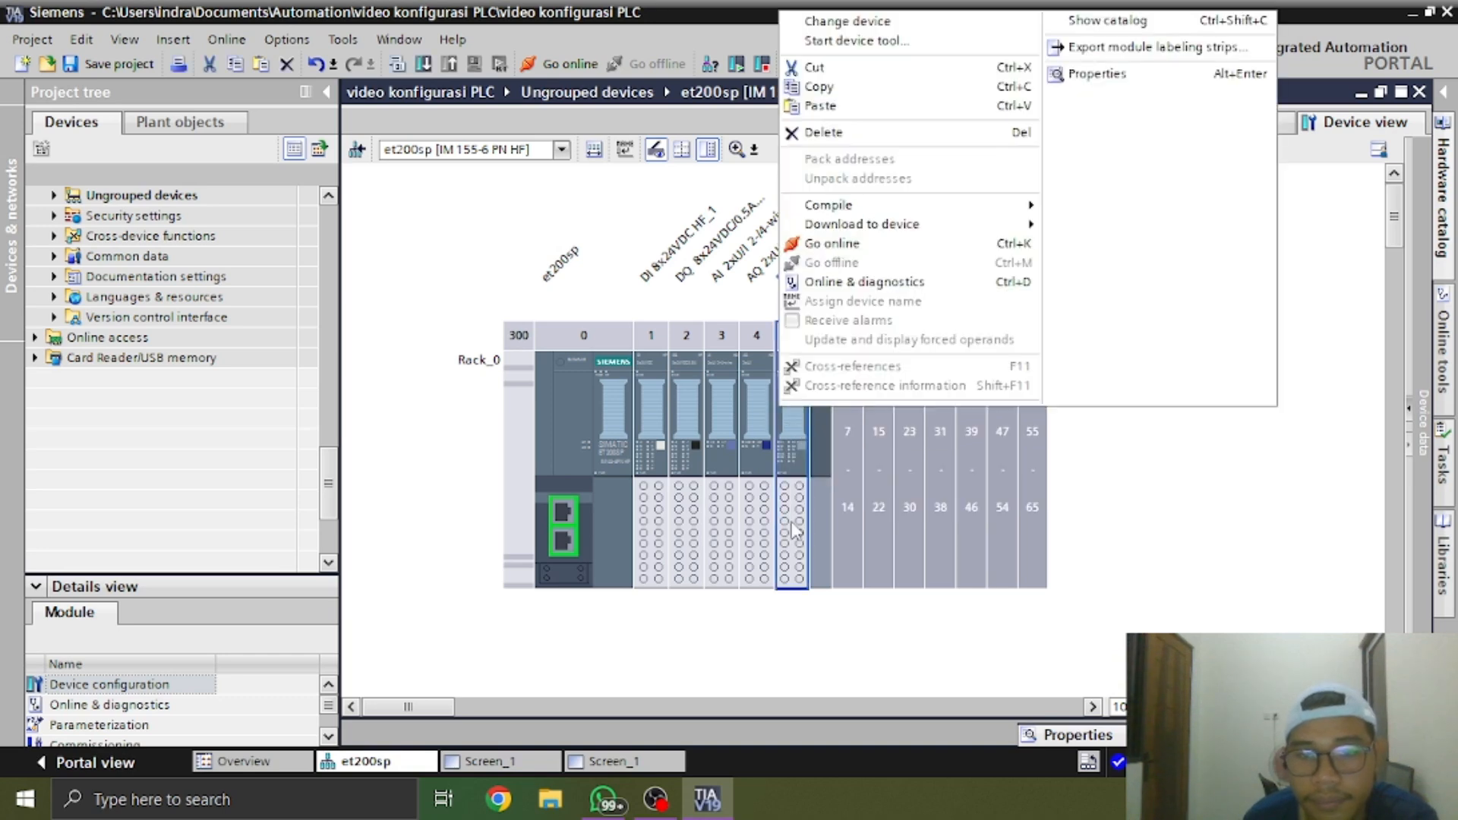
{"action": "left_click", "coordinate": [865, 45]}
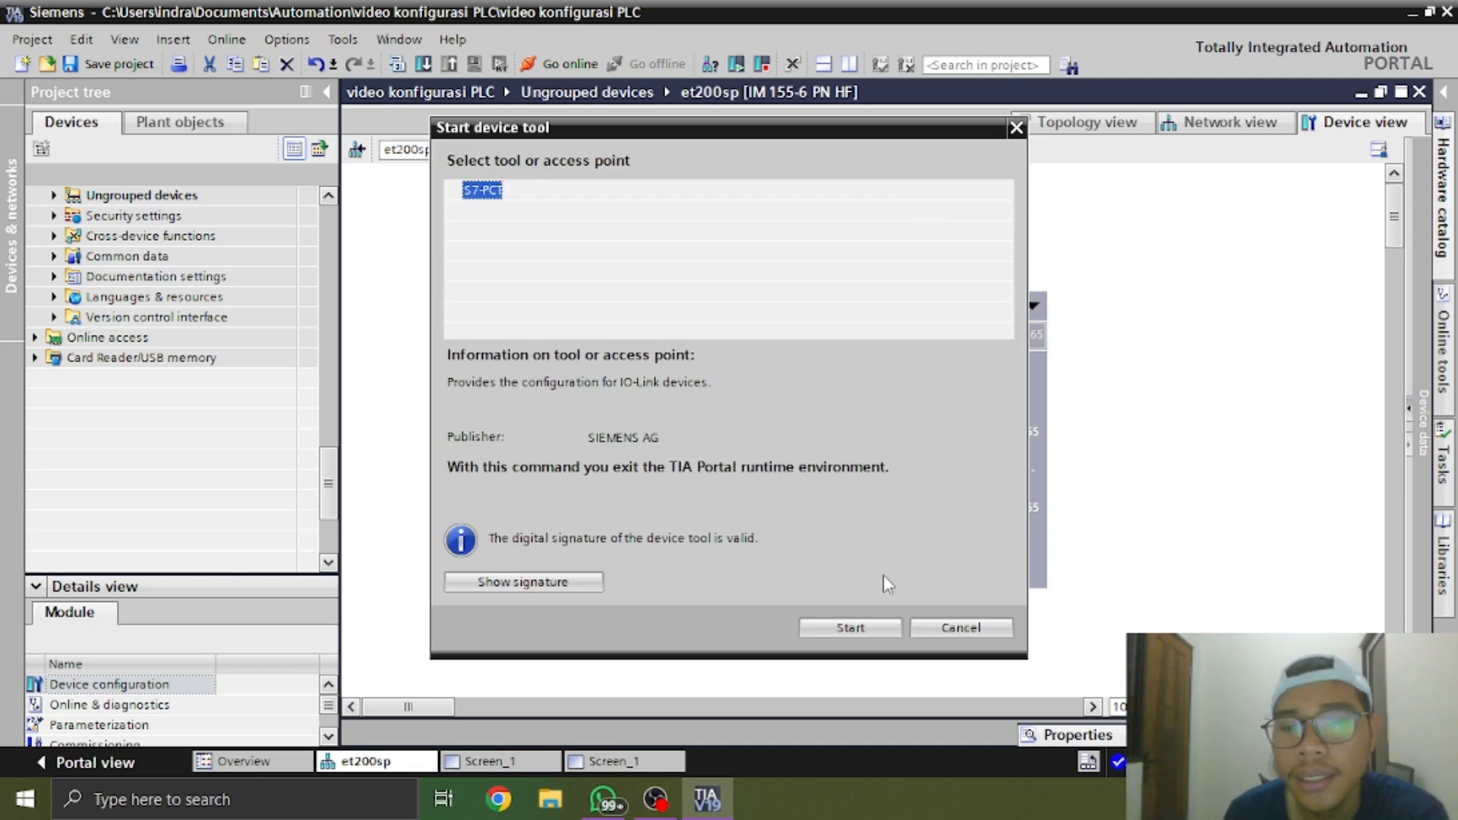
{"action": "left_click", "coordinate": [877, 631]}
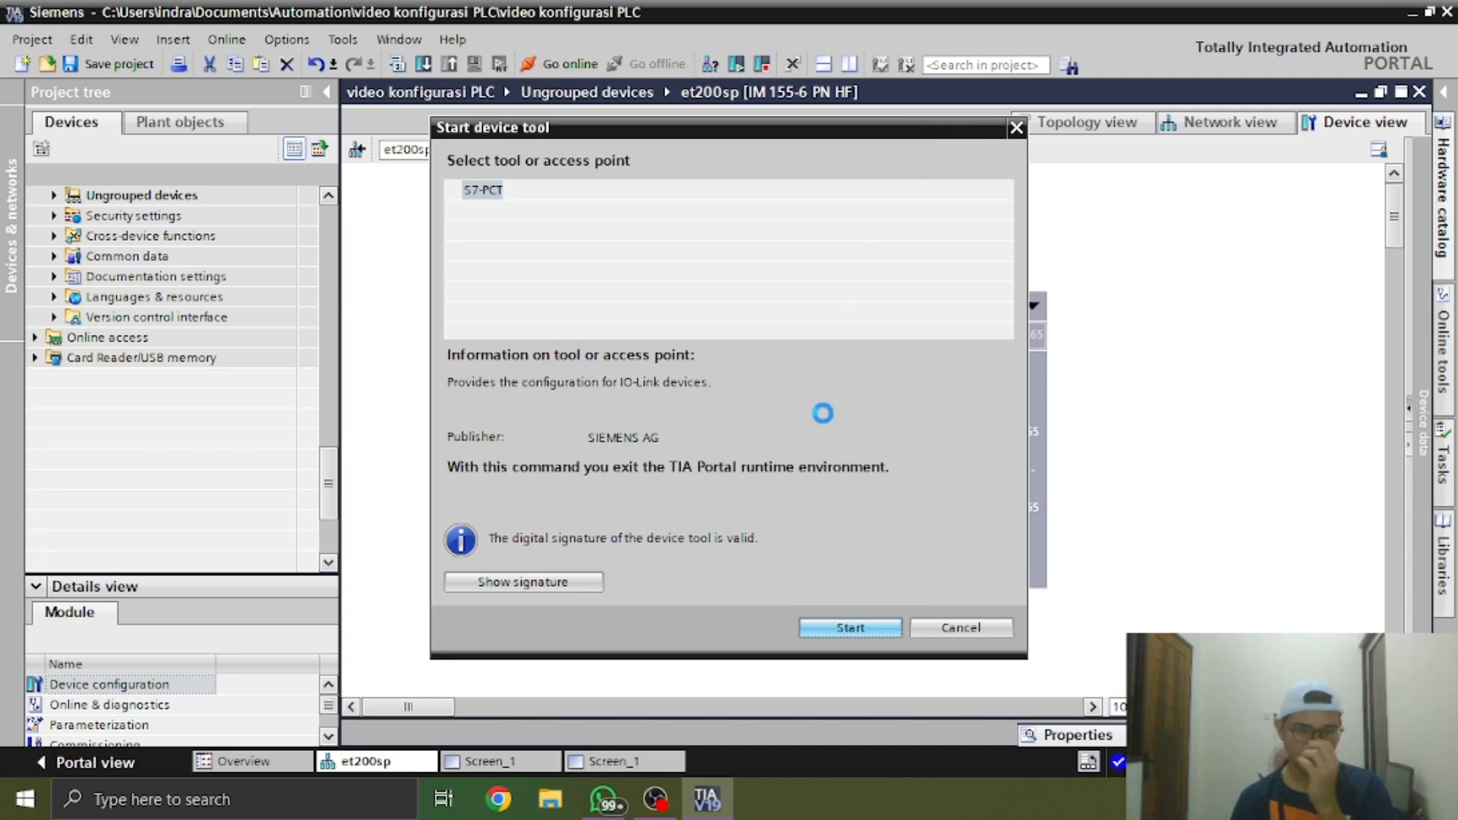
Switch to WhatsApp, browse the photos of the real hardware through to the ET 200SP station, and minimize the photo viewer
{"action": "left_click", "coordinate": [605, 799]}
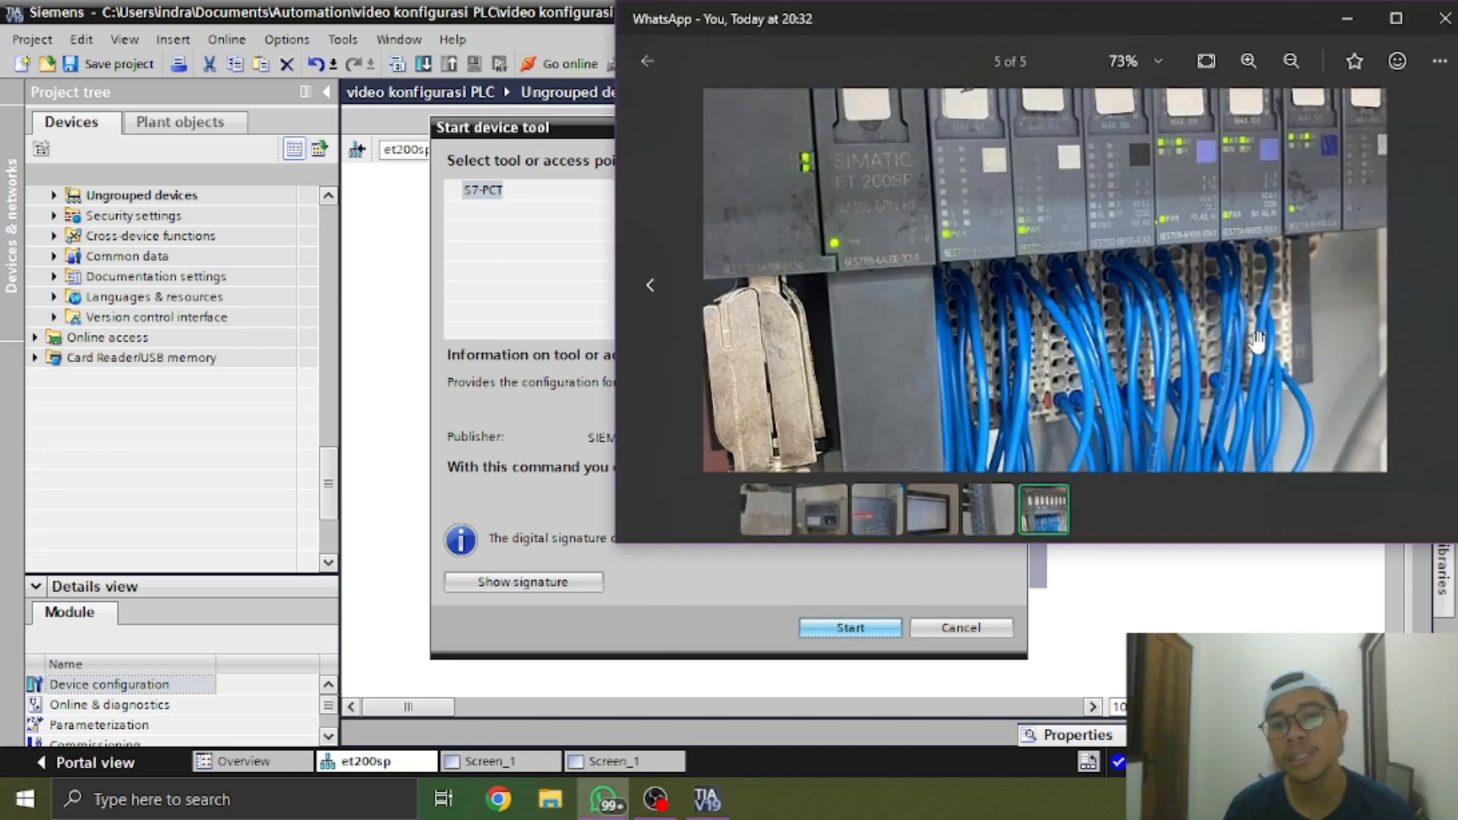
{"action": "left_click", "coordinate": [986, 507]}
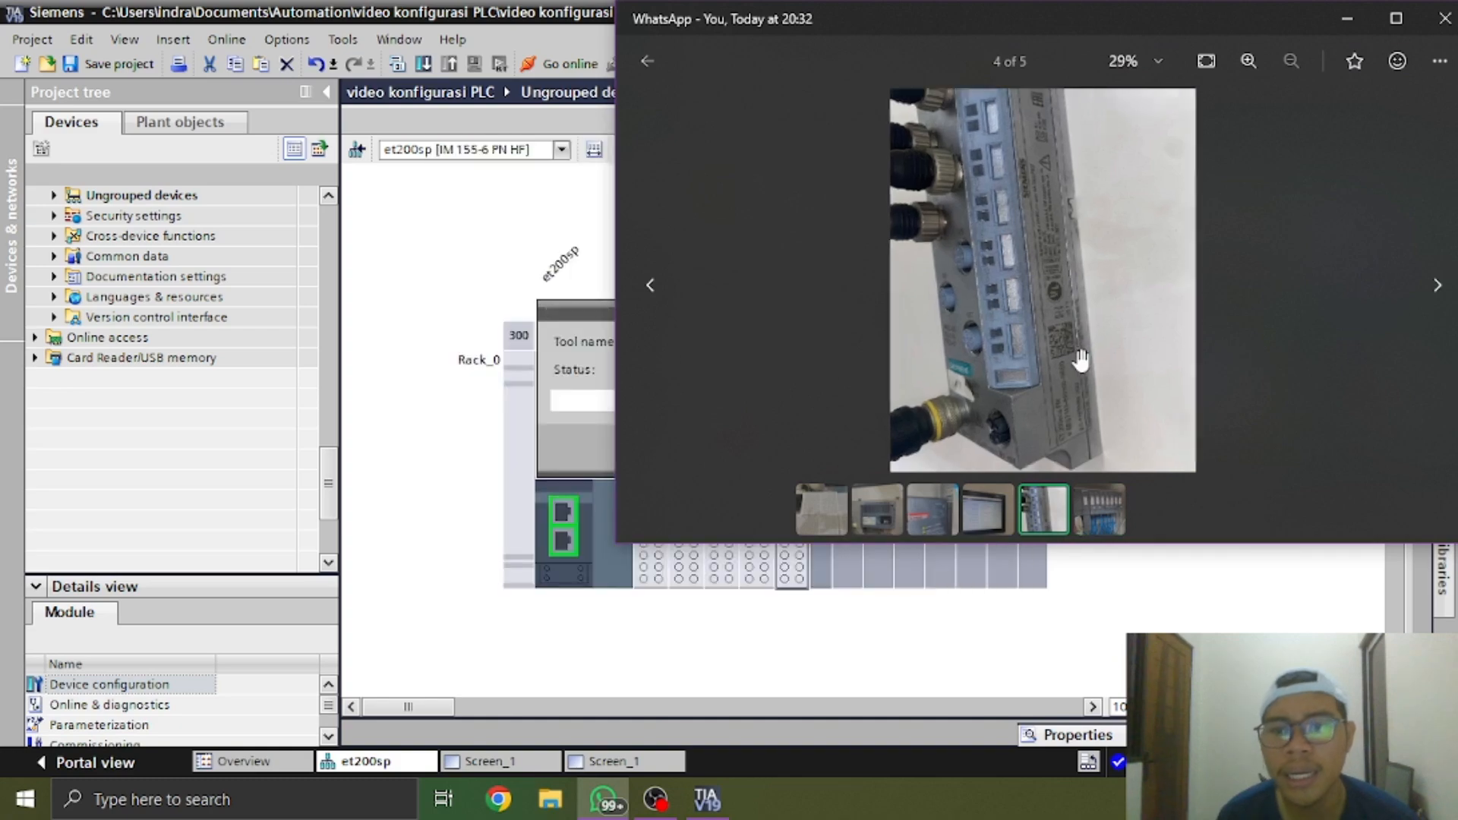
{"action": "left_click", "coordinate": [902, 521]}
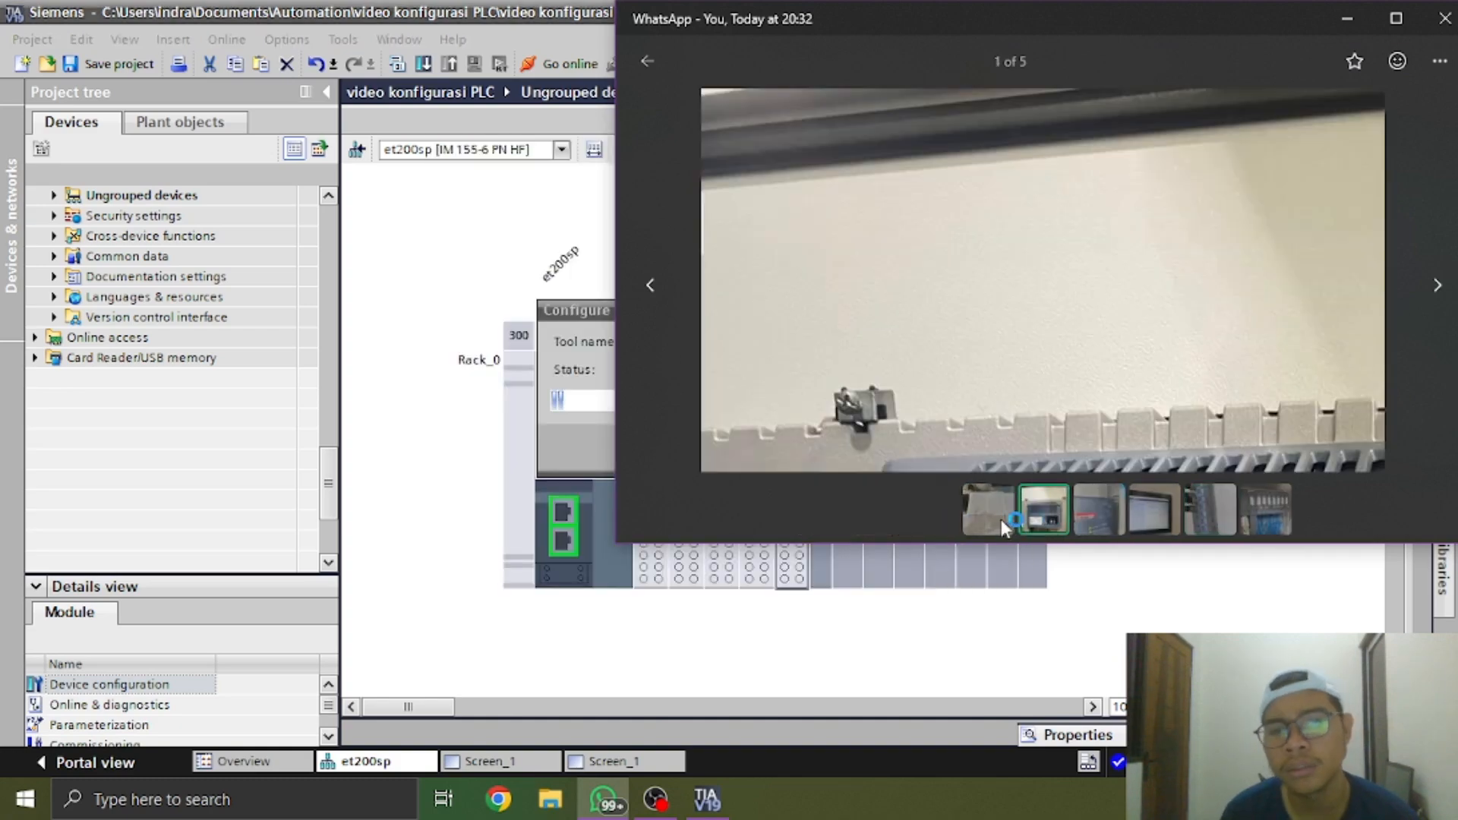
{"action": "left_click", "coordinate": [1002, 521]}
{"action": "left_click", "coordinate": [1106, 509]}
{"action": "left_click", "coordinate": [1160, 510]}
{"action": "left_click", "coordinate": [1122, 521]}
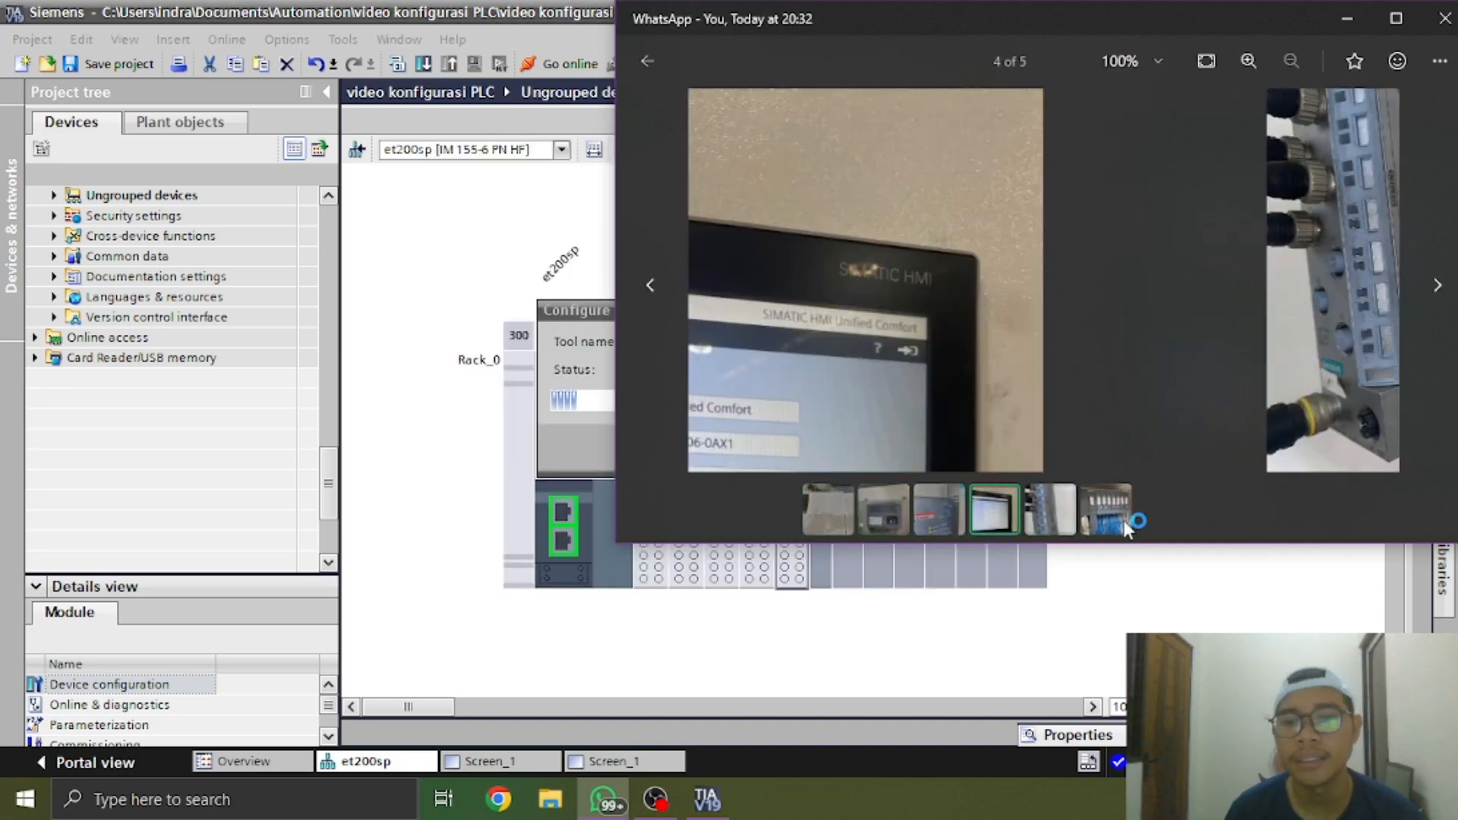
{"action": "left_click", "coordinate": [1084, 519]}
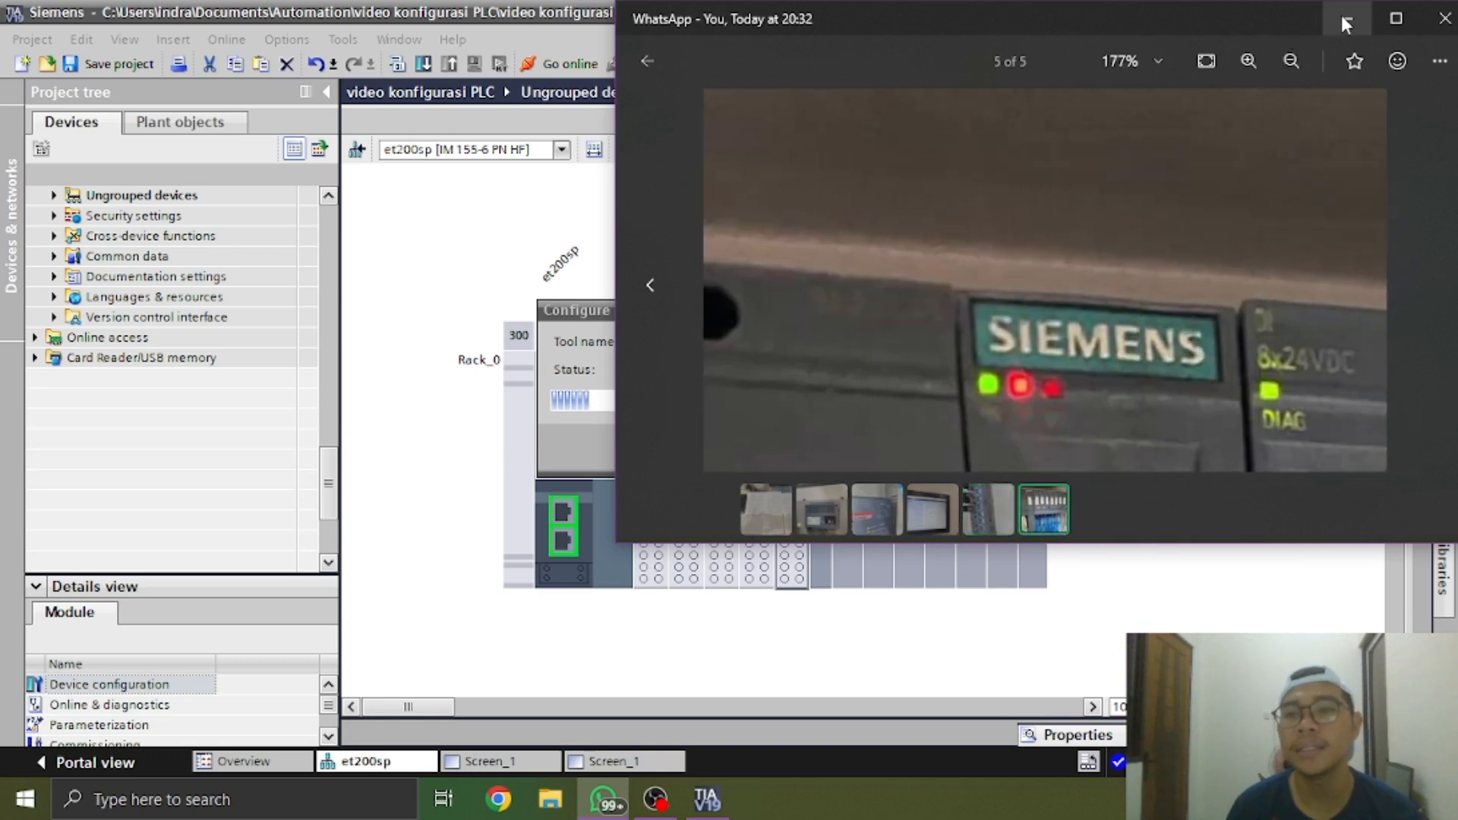
{"action": "left_click", "coordinate": [1345, 24]}
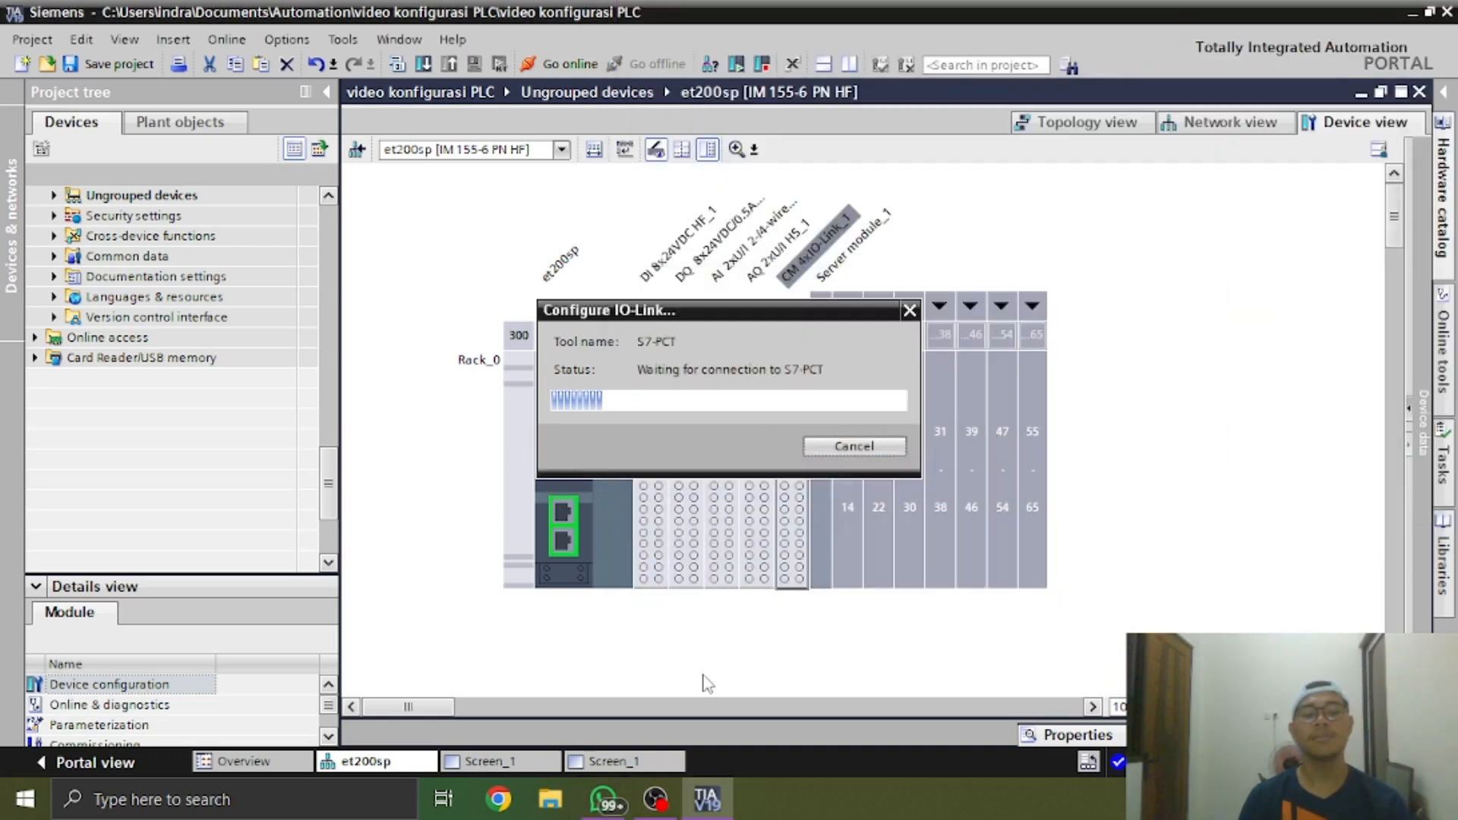
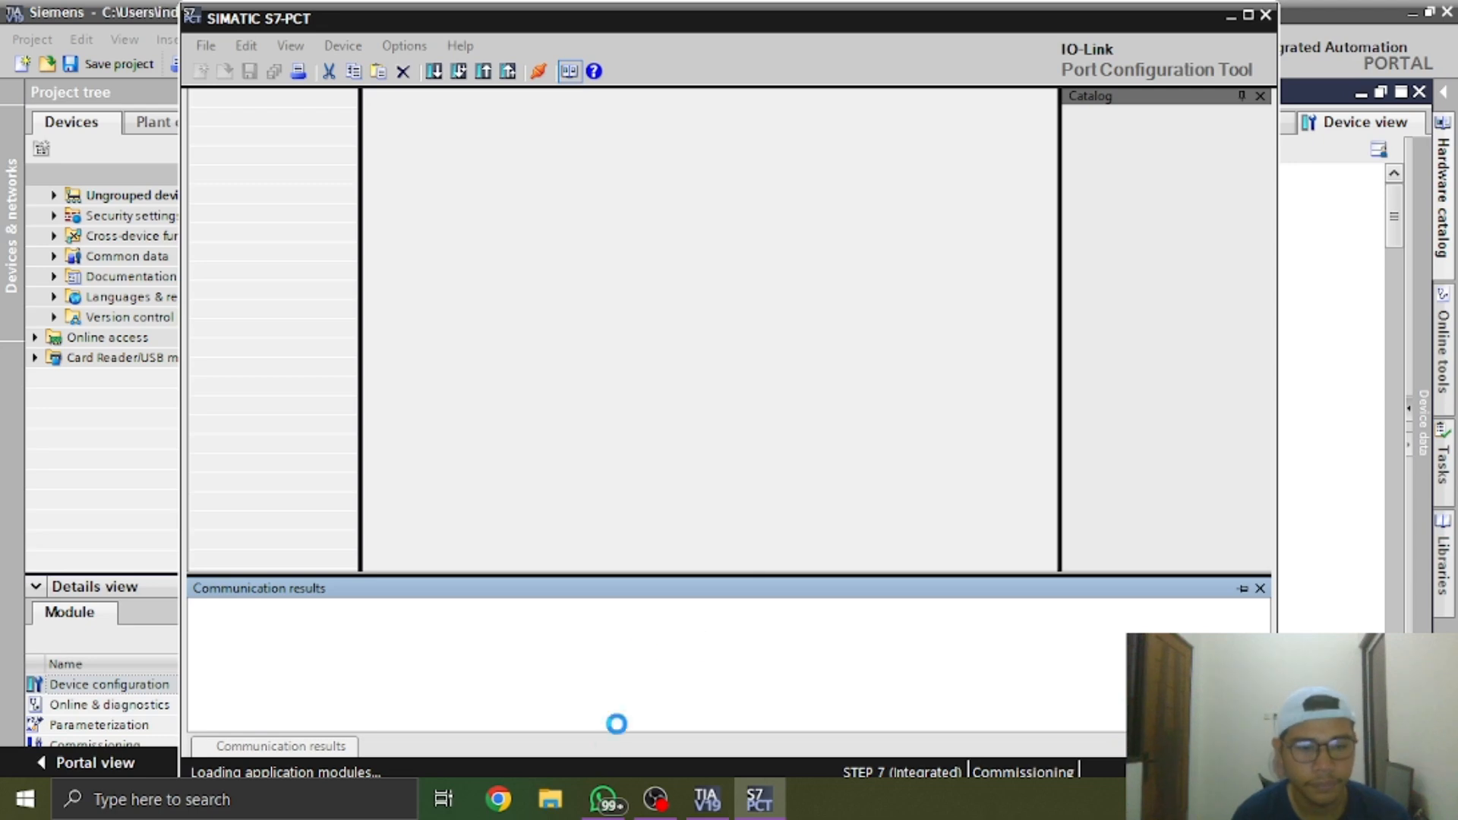
Switch to WhatsApp, open the photo of the Siemens SIRIUS contactor module, and examine its LEDs and part number label up close
{"action": "left_click", "coordinate": [602, 800]}
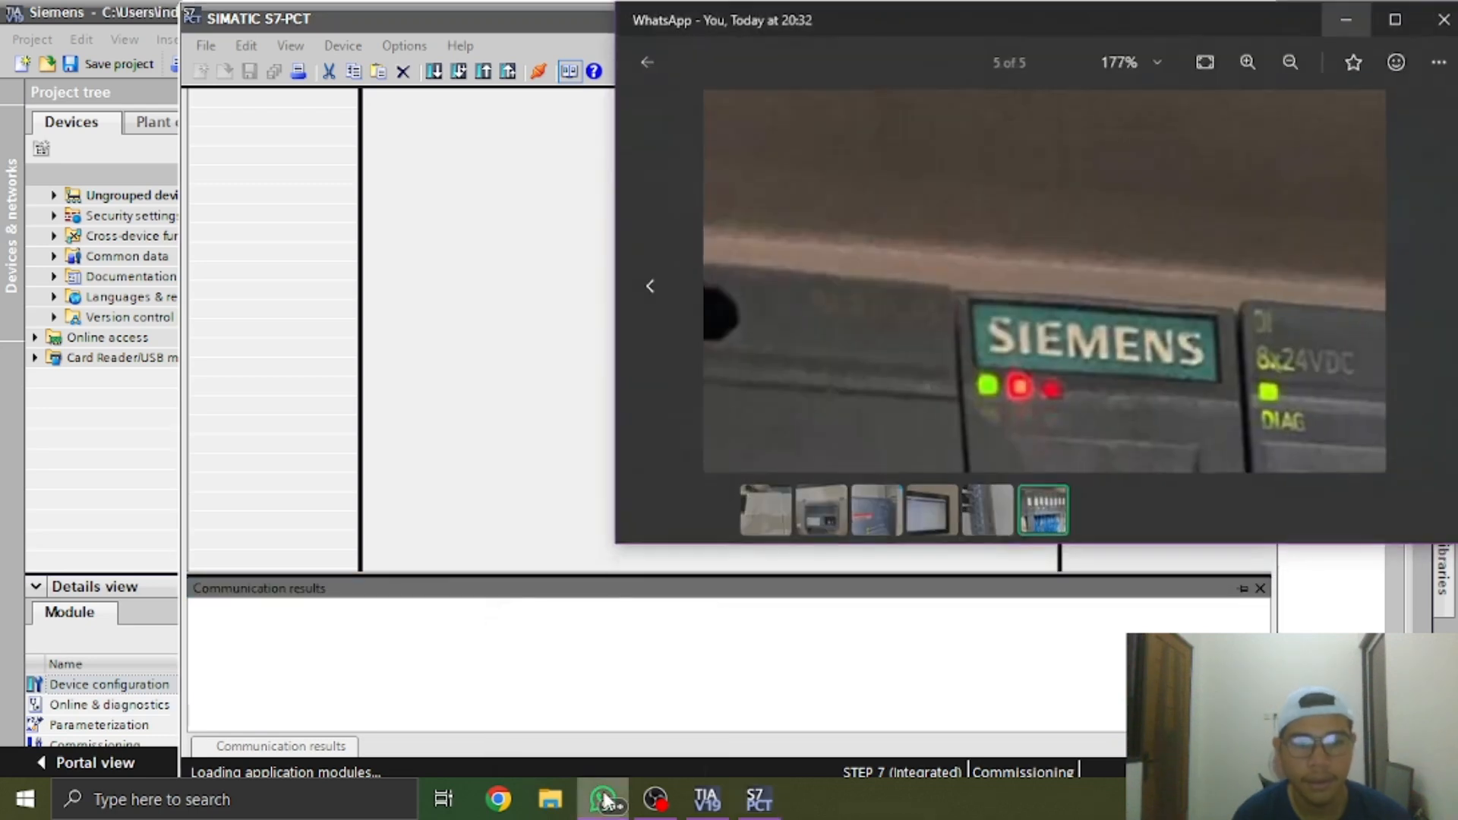
{"action": "left_click", "coordinate": [1107, 520]}
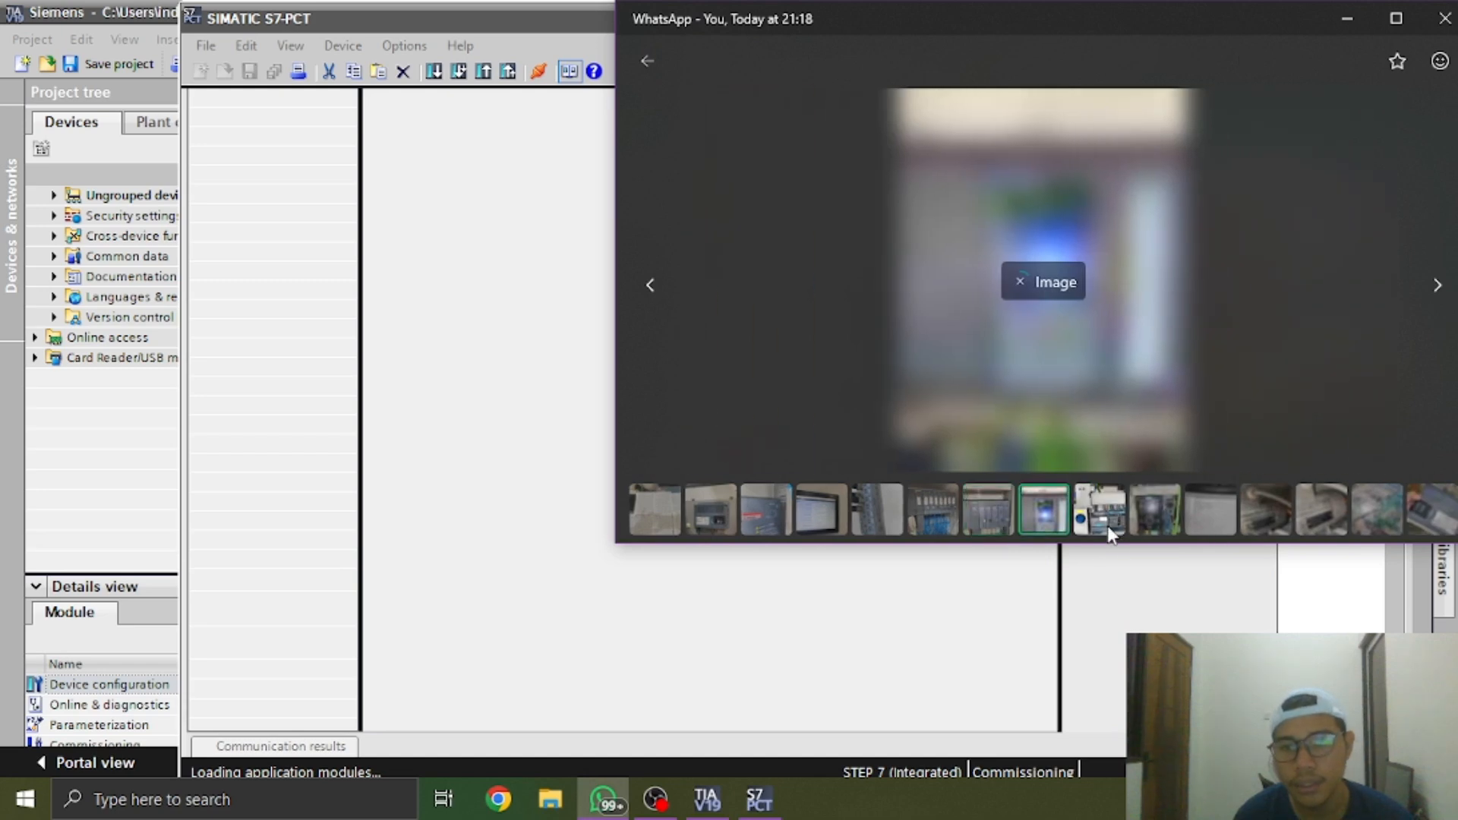
{"action": "left_click", "coordinate": [1103, 507]}
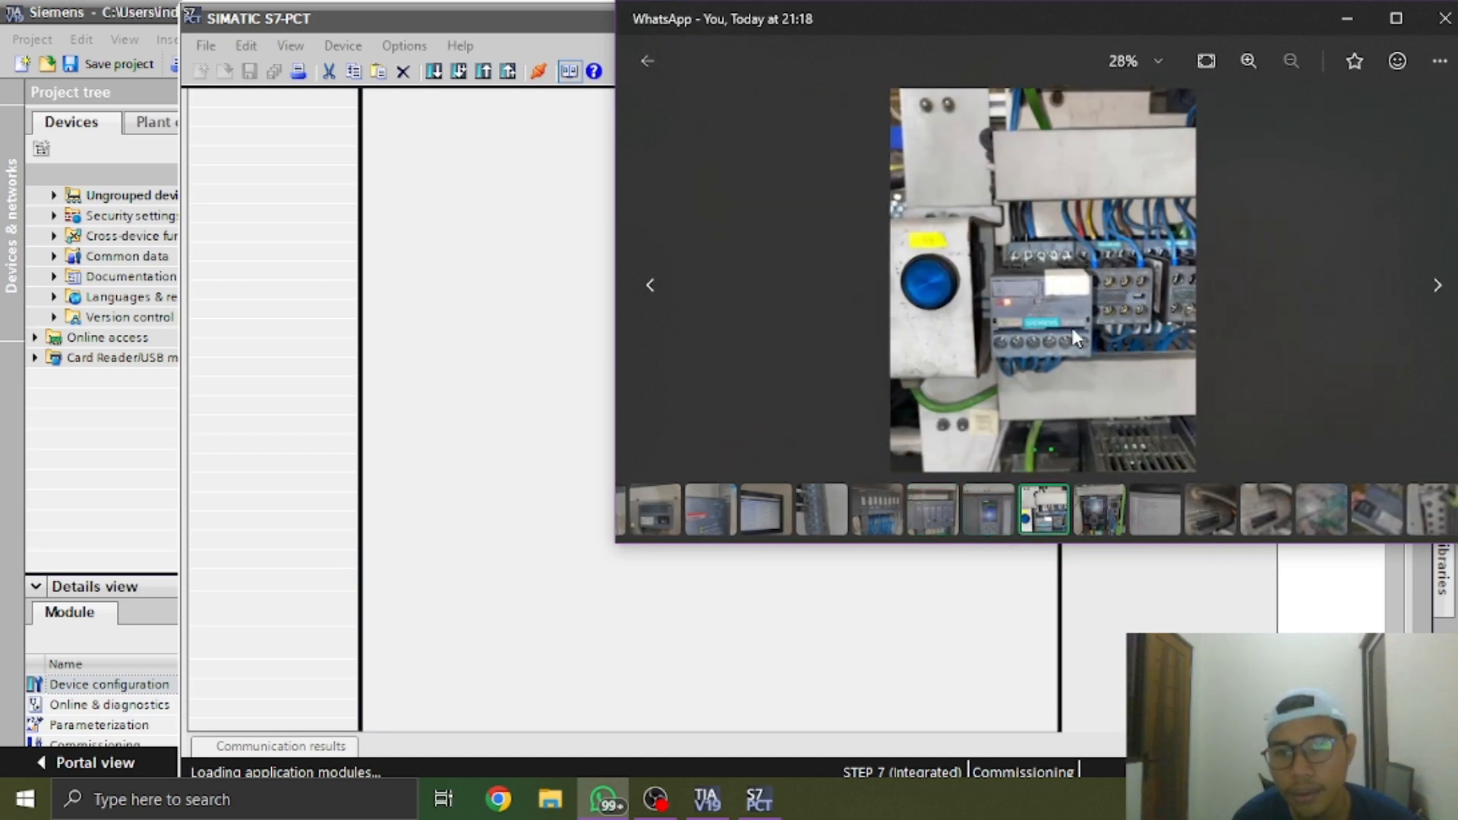
{"action": "scroll", "coordinate": [1073, 340], "scroll_direction": "up", "scroll_amount": 5}
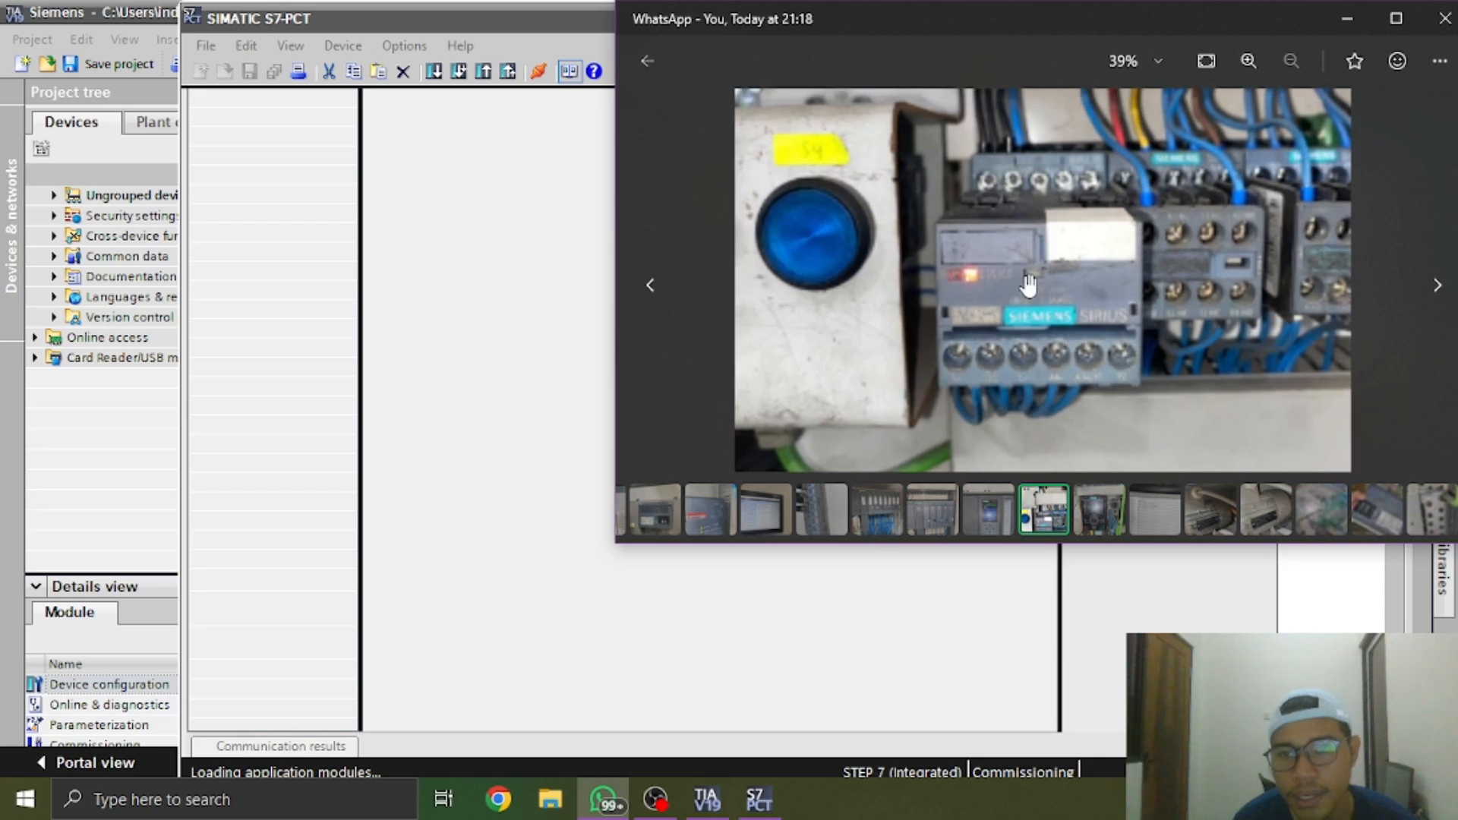
{"action": "left_click_drag", "start_coordinate": [1121, 322], "coordinate": [1101, 347]}
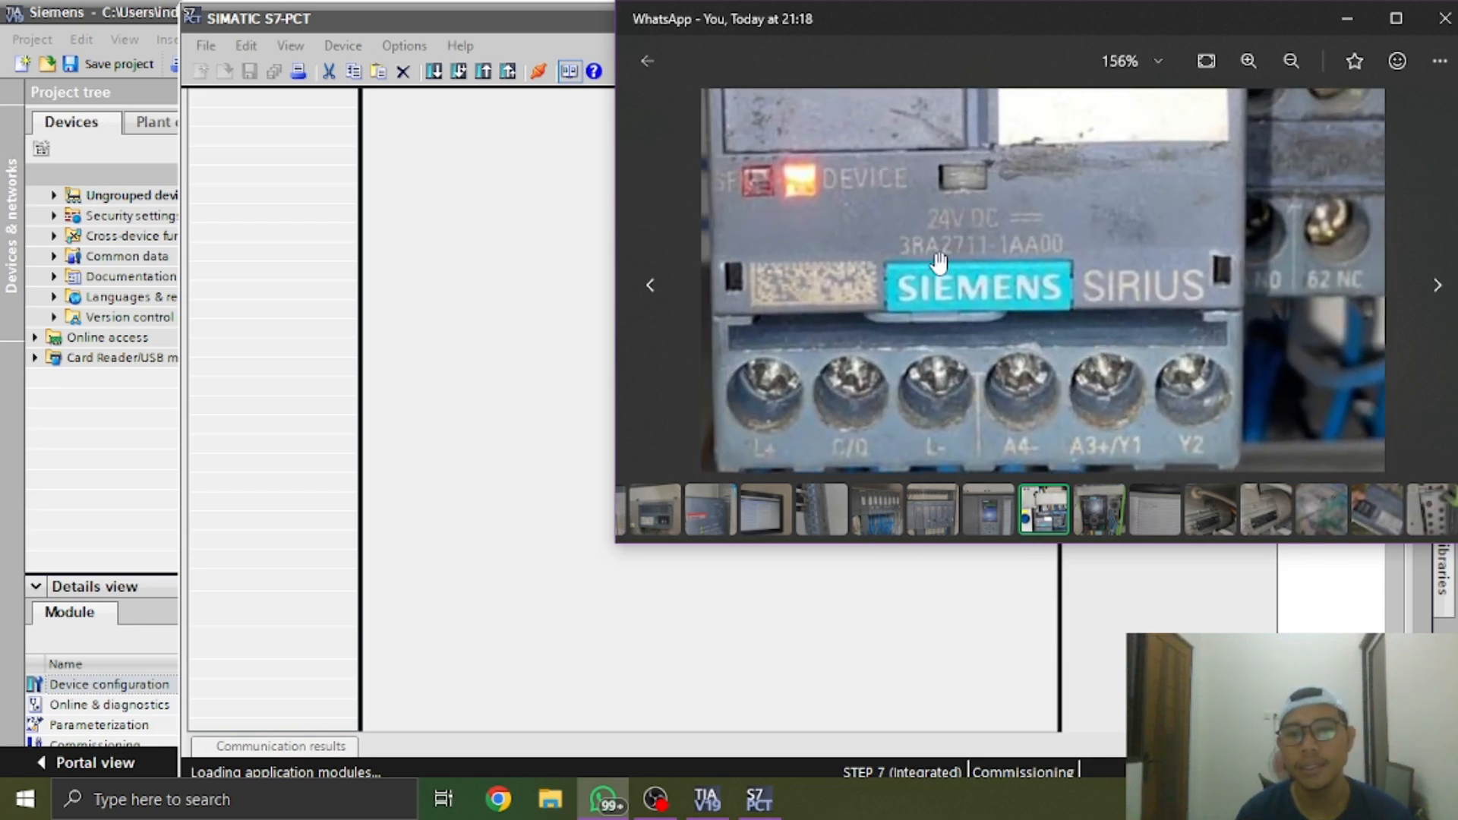
{"action": "left_click_drag", "start_coordinate": [992, 316], "coordinate": [1073, 335]}
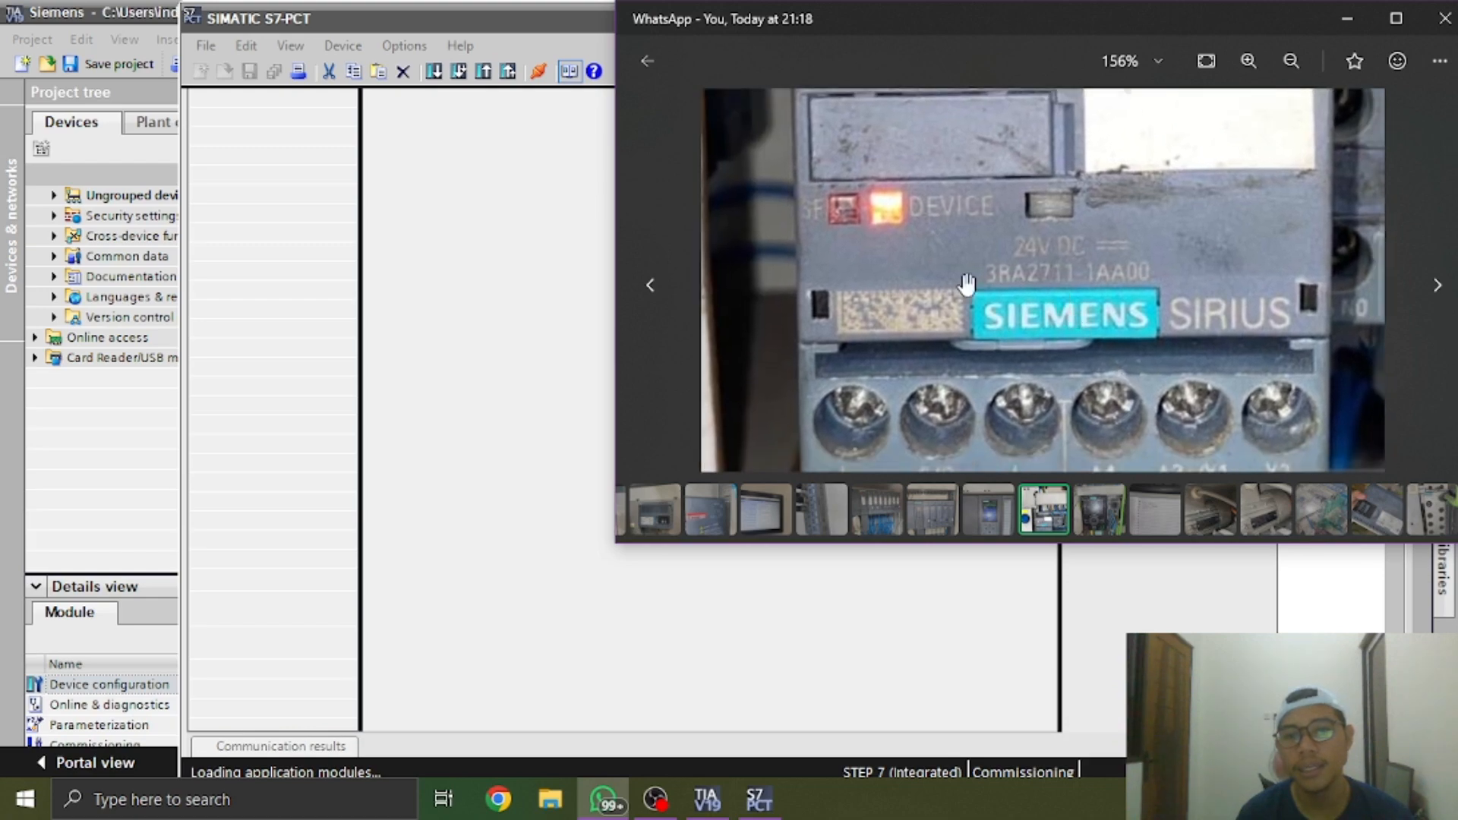
{"action": "left_click_drag", "start_coordinate": [966, 287], "coordinate": [1149, 325]}
{"action": "scroll", "coordinate": [1150, 325], "scroll_direction": "down", "scroll_amount": 6}
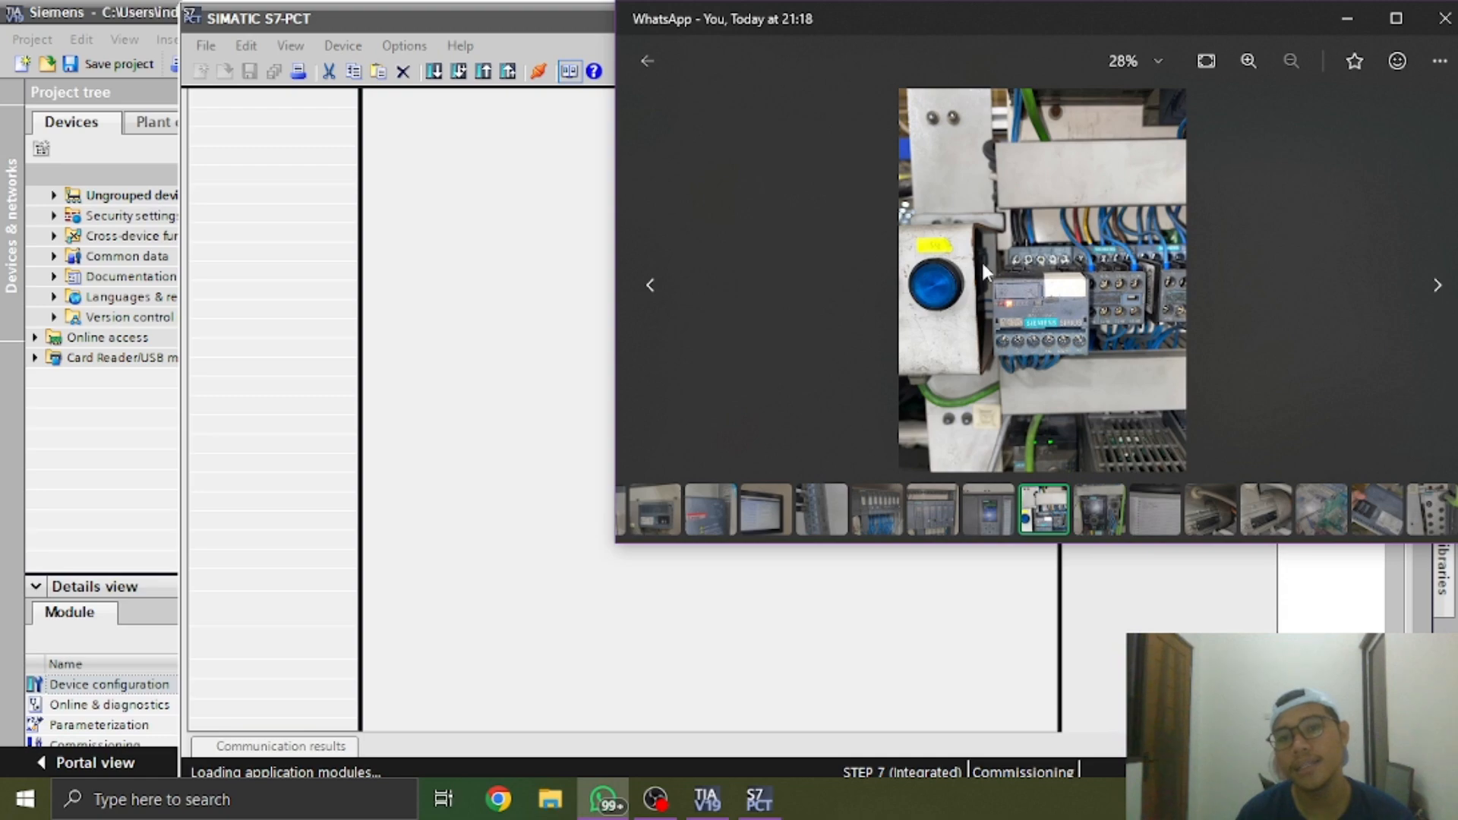
Open the photo of the Siemens drive and examine its operator panel and the wired control unit beside it
{"action": "left_click", "coordinate": [1105, 510]}
{"action": "scroll", "coordinate": [1071, 400], "scroll_direction": "down", "scroll_amount": 5}
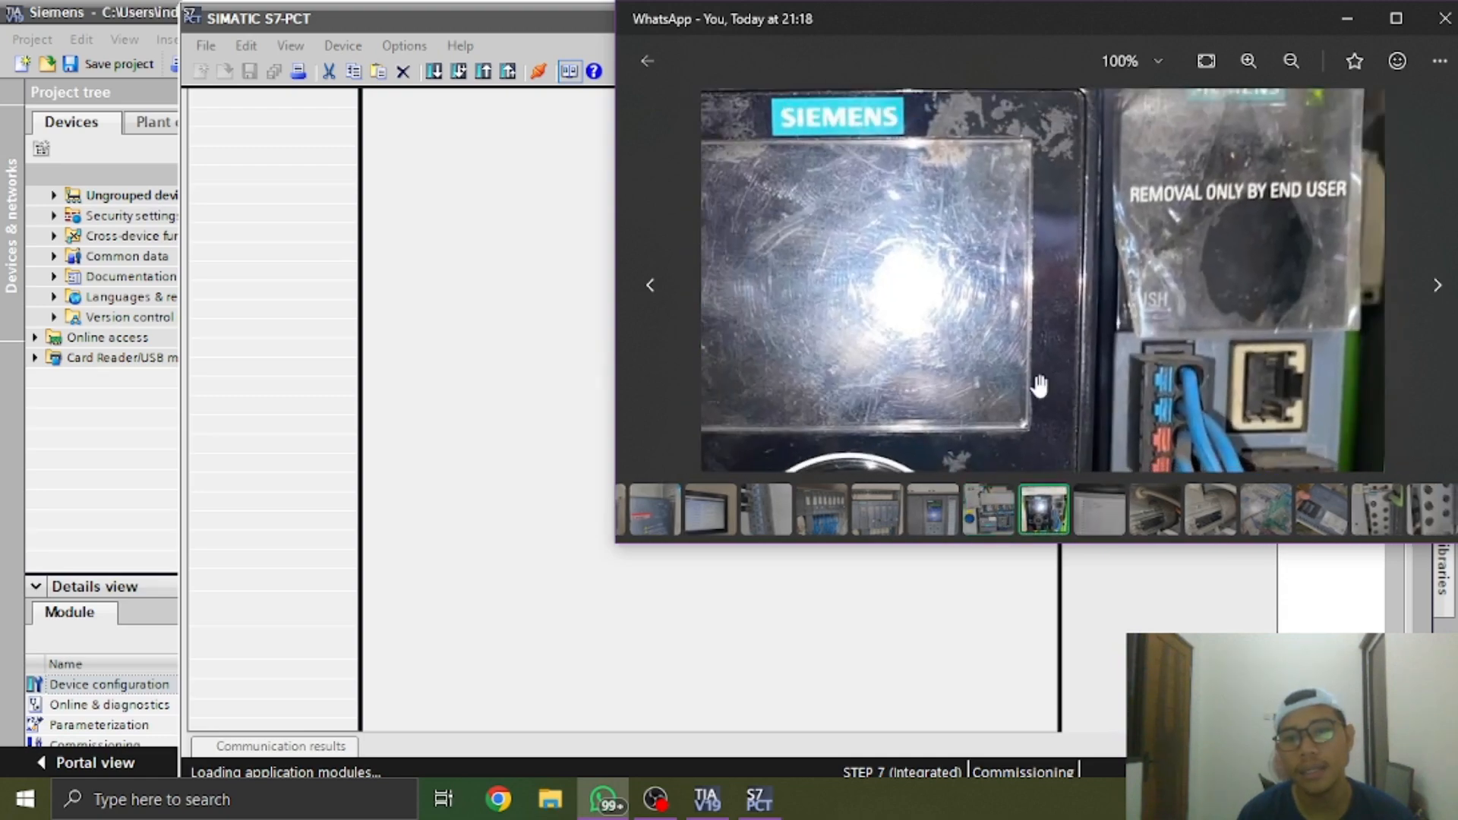
{"action": "left_click_drag", "start_coordinate": [981, 400], "coordinate": [957, 237]}
{"action": "left_click_drag", "start_coordinate": [1078, 410], "coordinate": [1025, 383]}
{"action": "scroll", "coordinate": [1051, 343], "scroll_direction": "down", "scroll_amount": 1}
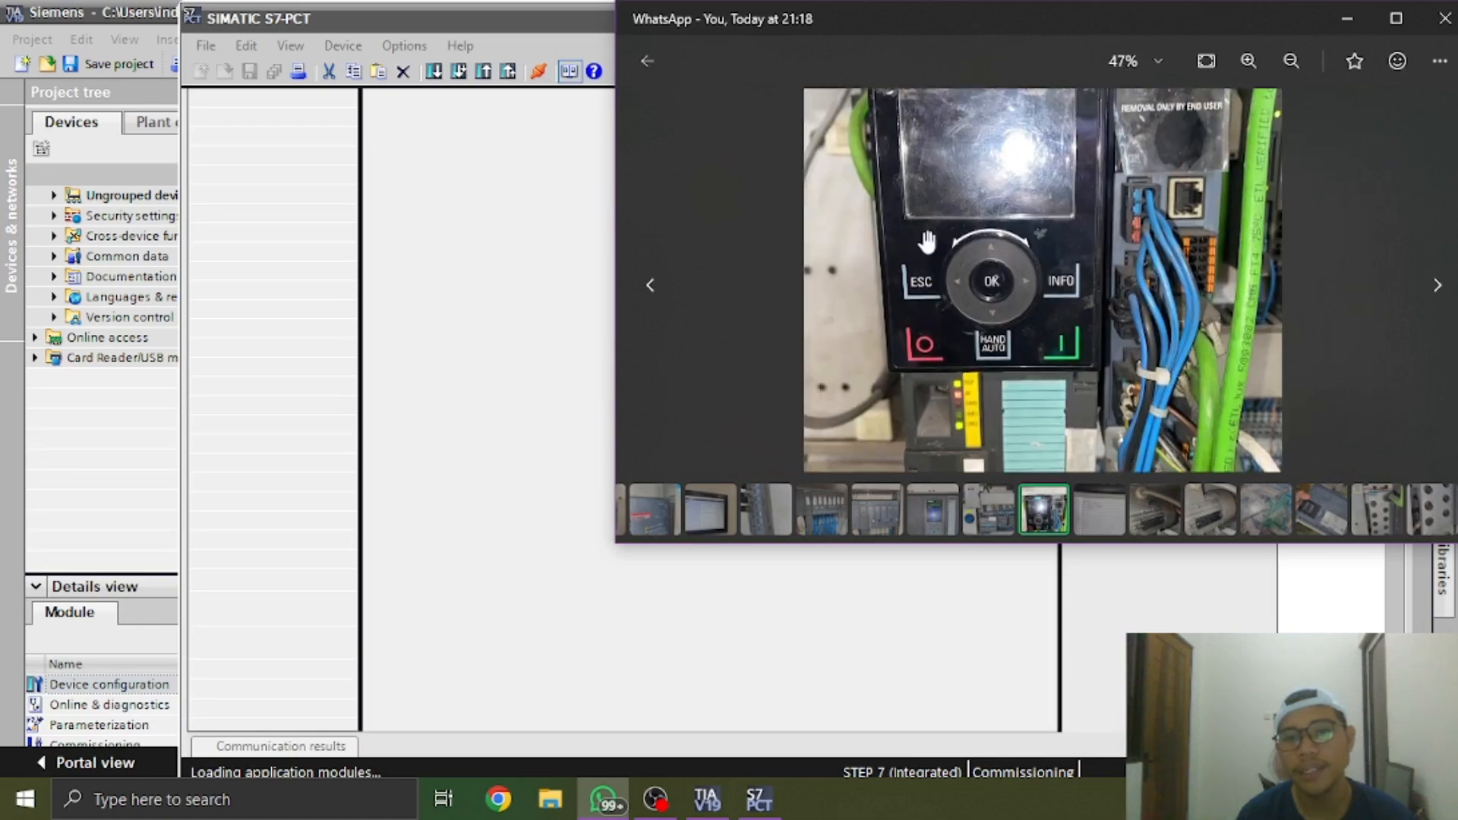
{"action": "left_click_drag", "start_coordinate": [1155, 248], "coordinate": [962, 388]}
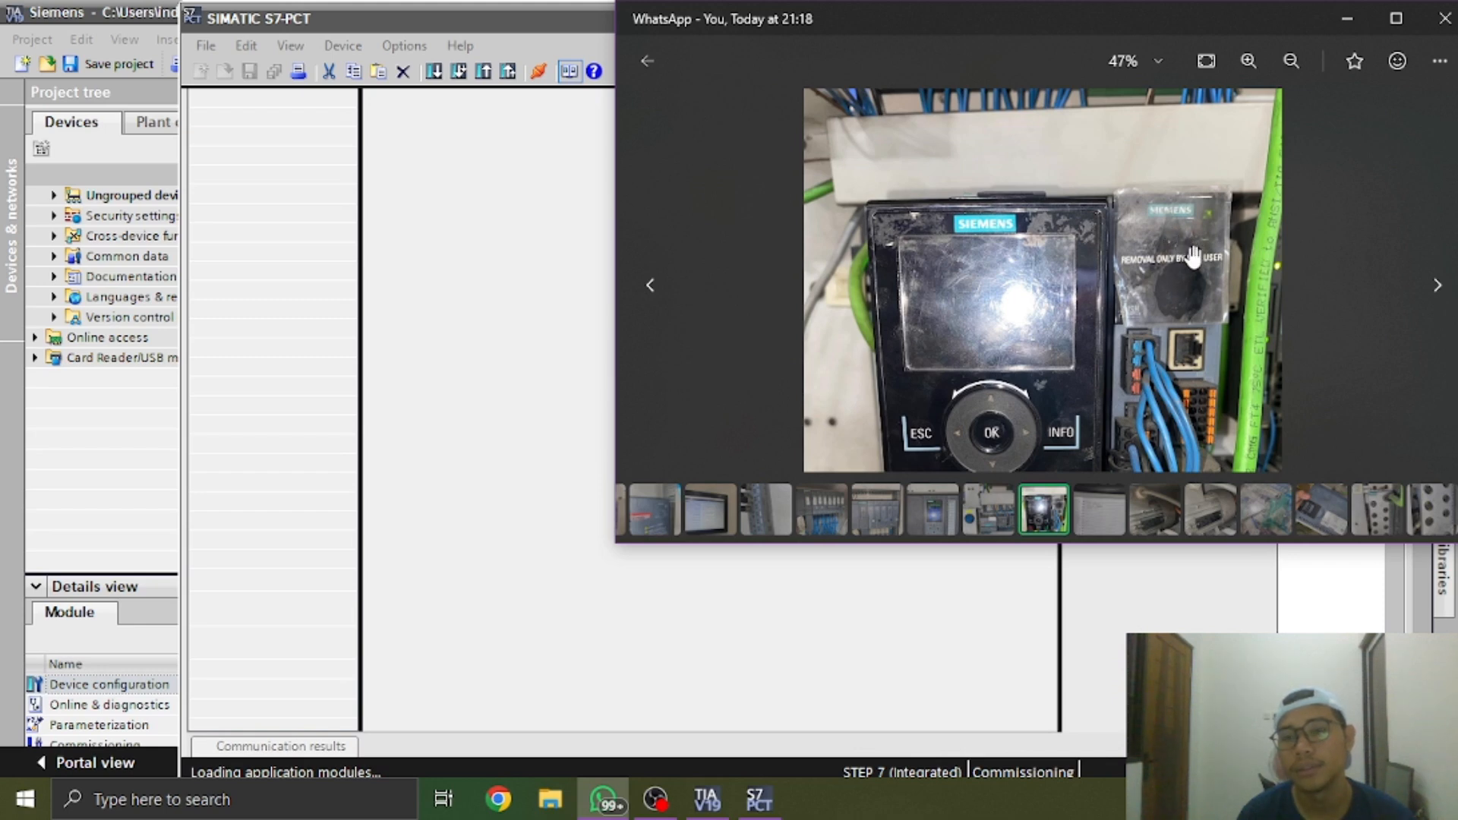
{"action": "left_click_drag", "start_coordinate": [1194, 302], "coordinate": [1183, 269]}
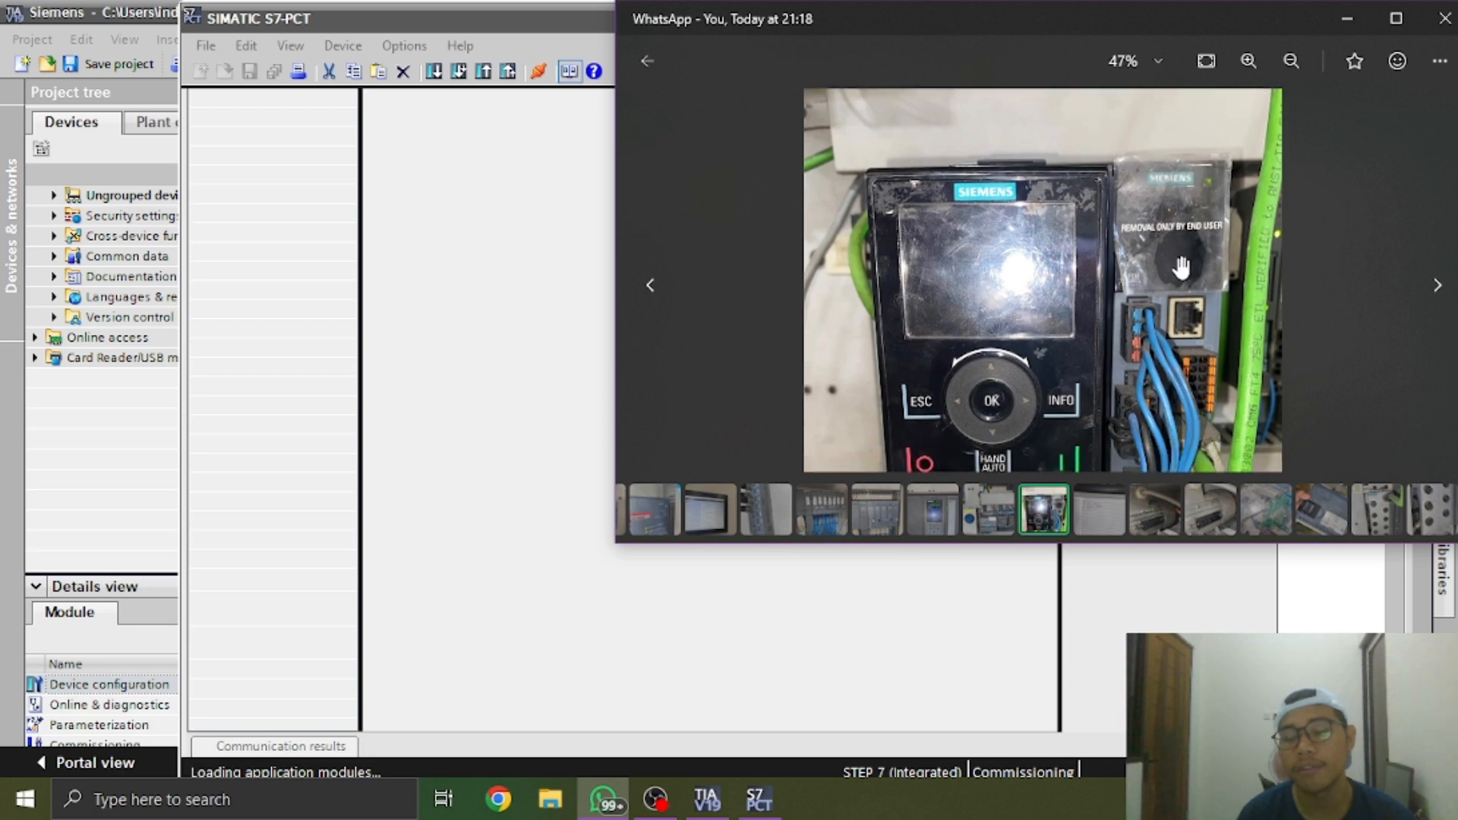
Open the SIMATIC S7-1500 photo and examine the CPU type, addresses and article number on its display
{"action": "left_click", "coordinate": [942, 512]}
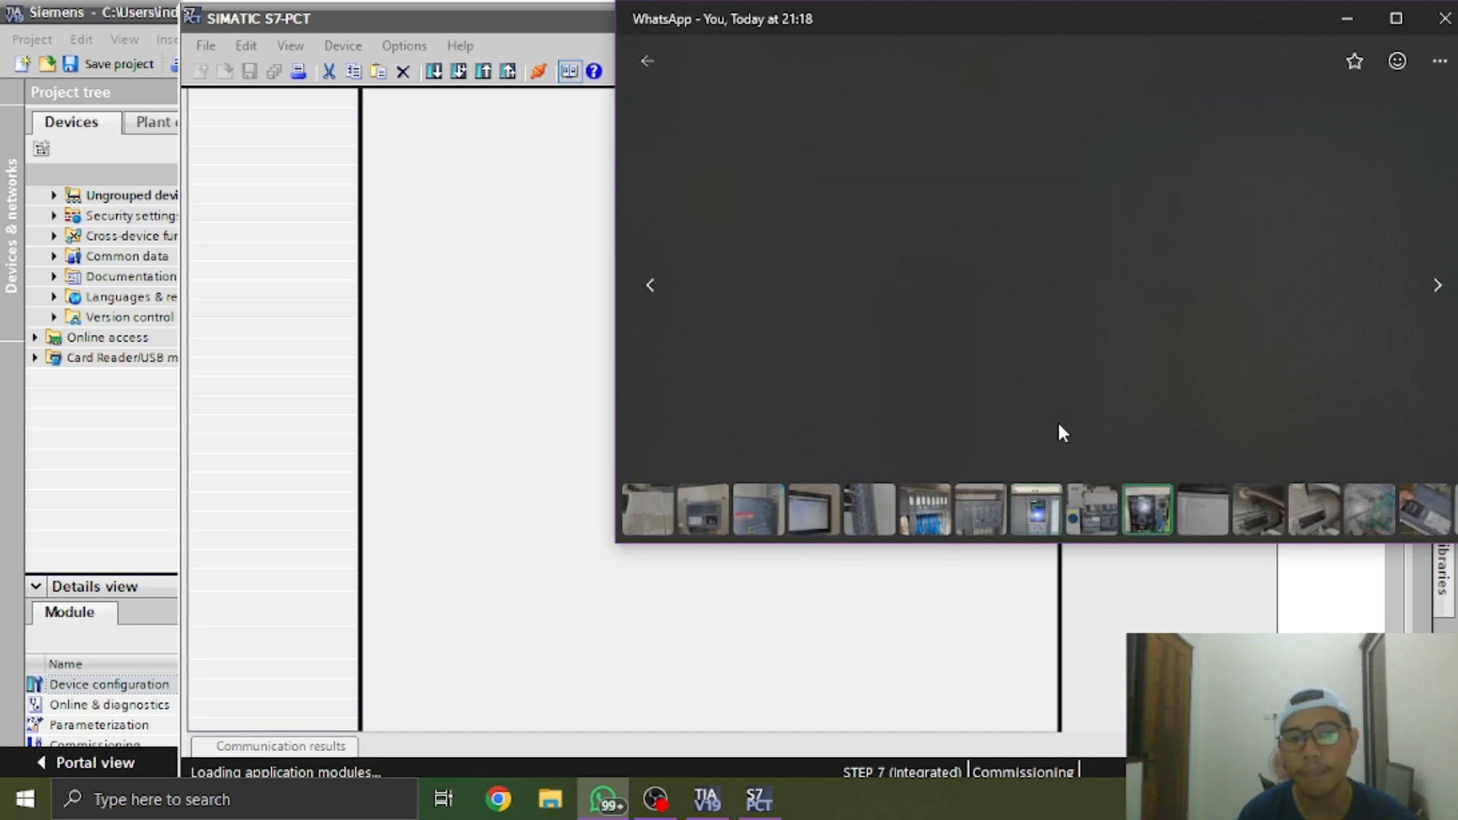
{"action": "scroll", "coordinate": [1129, 389], "scroll_direction": "down", "scroll_amount": 5}
{"action": "left_click_drag", "start_coordinate": [1149, 375], "coordinate": [1046, 328]}
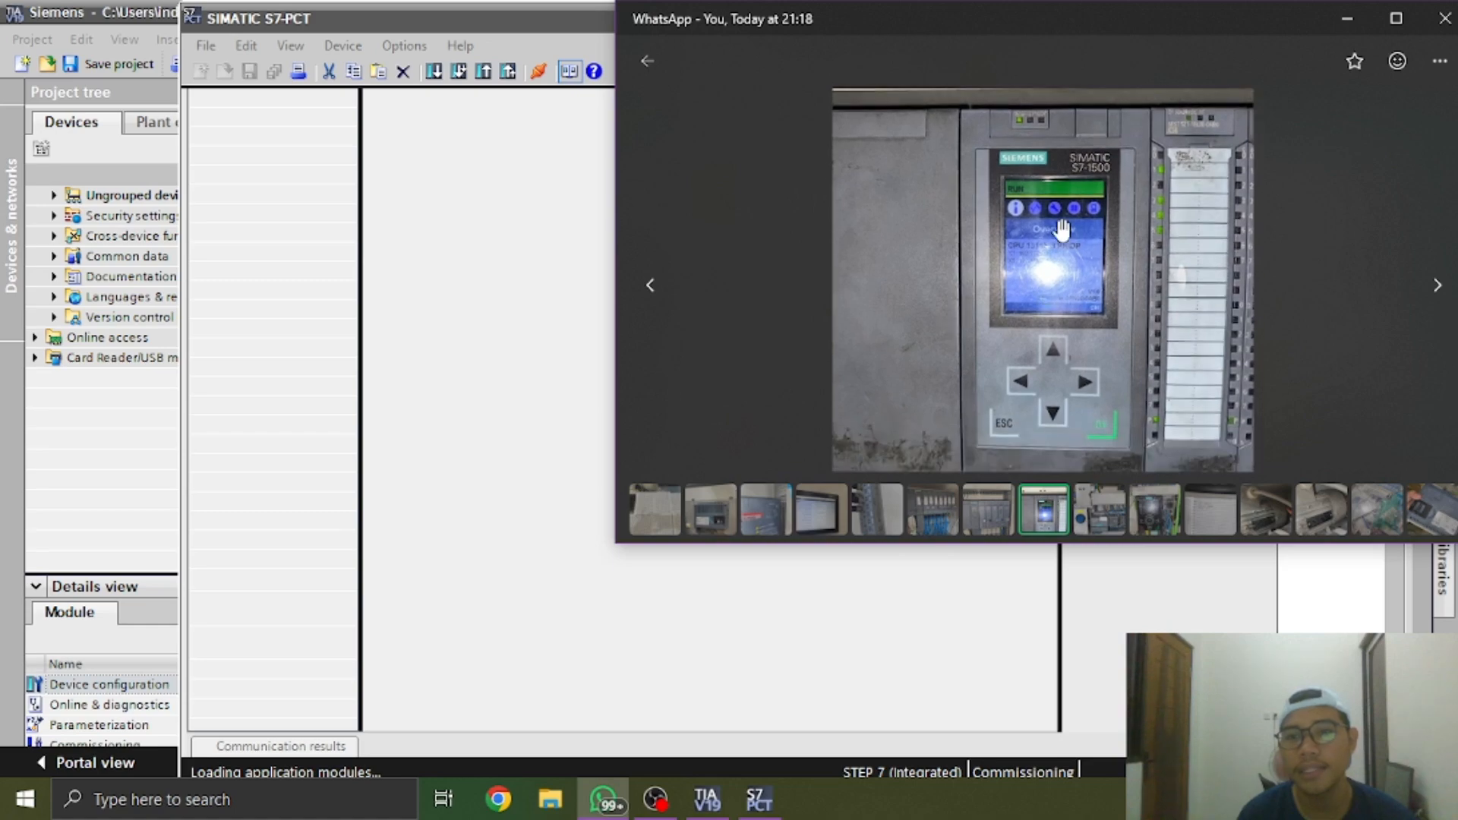
{"action": "scroll", "coordinate": [1062, 228], "scroll_direction": "up", "scroll_amount": 5}
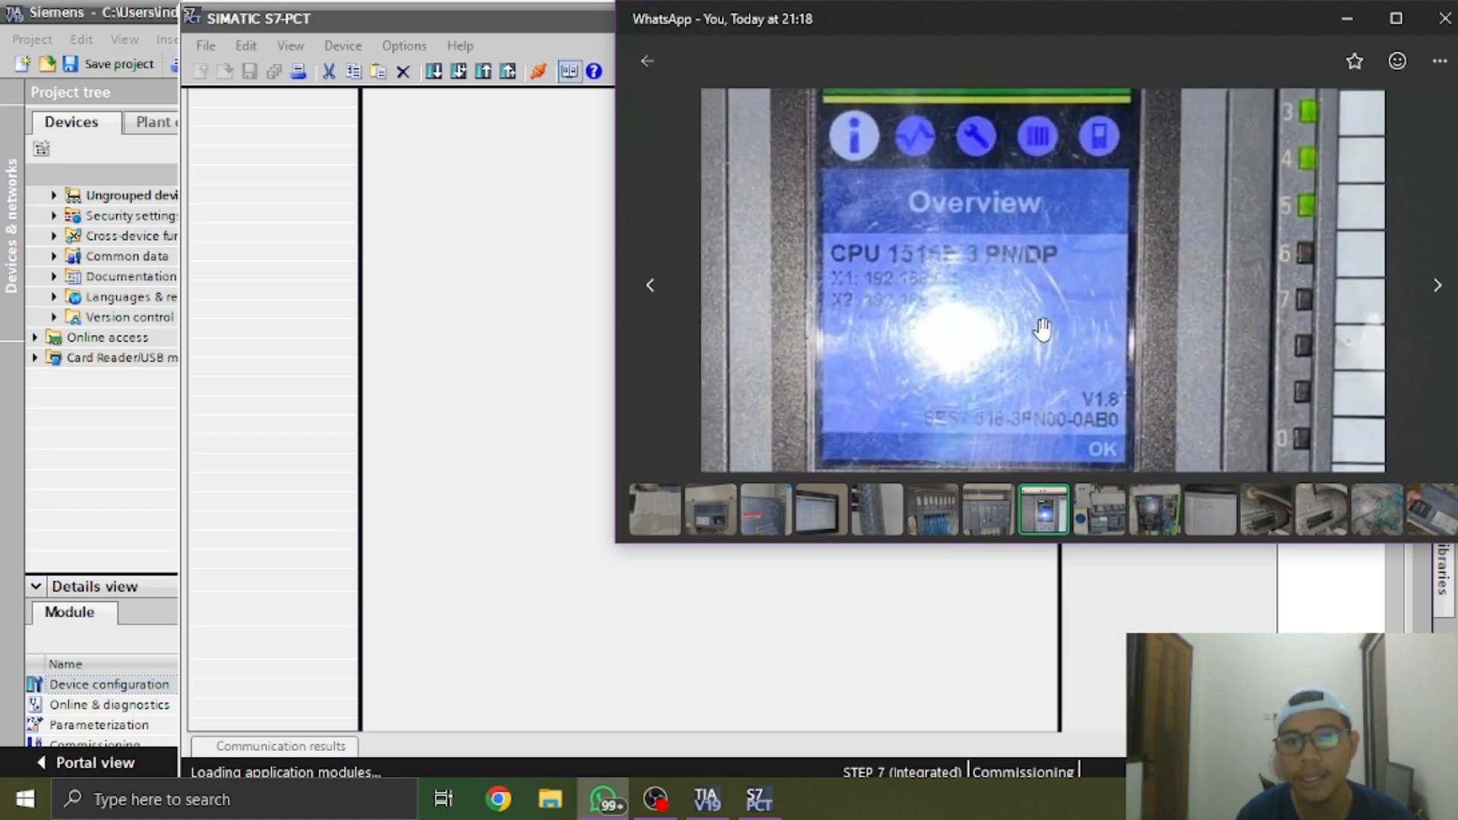
{"action": "scroll", "coordinate": [971, 297], "scroll_direction": "up", "scroll_amount": 4}
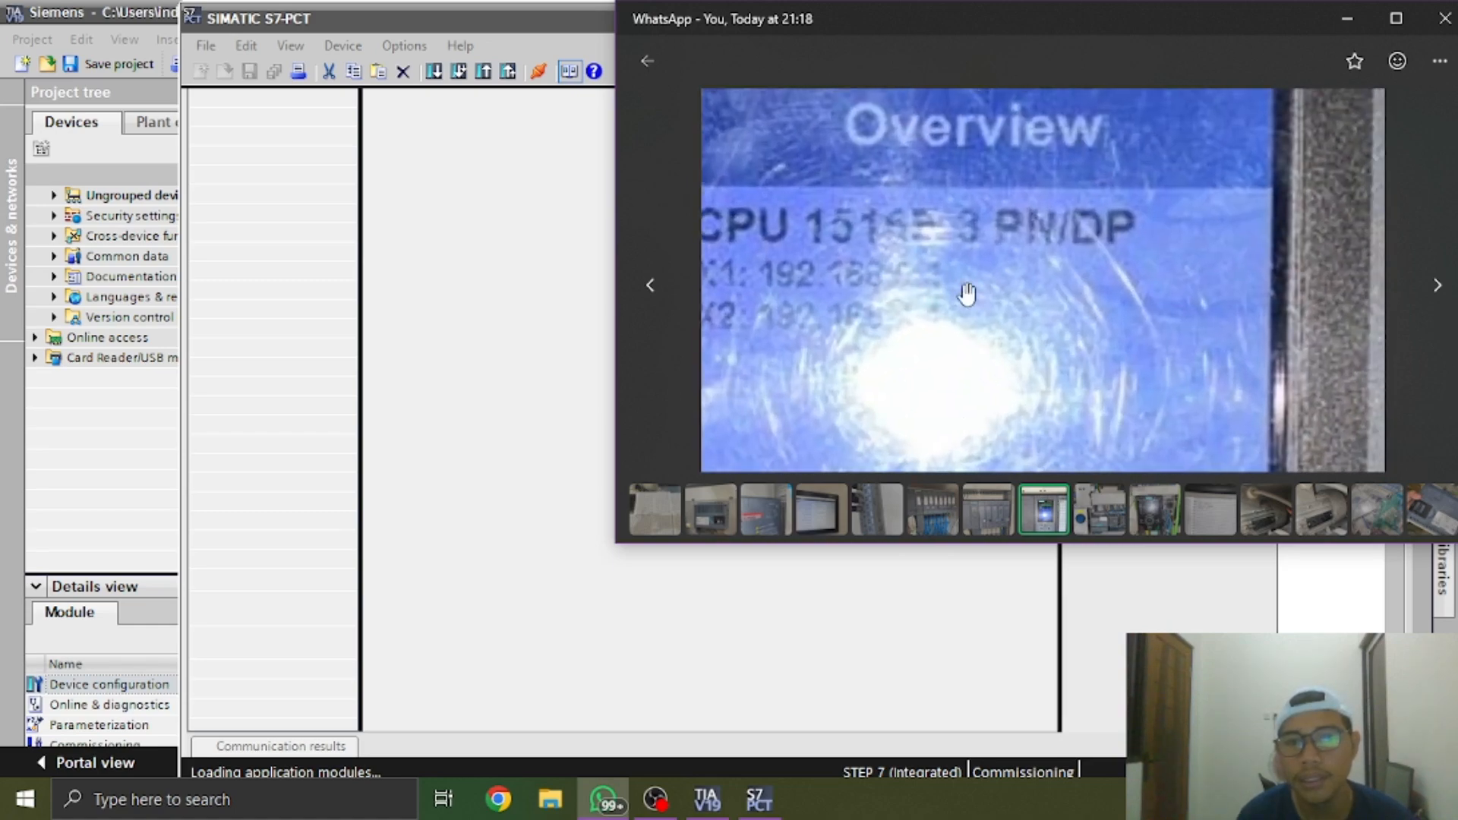
{"action": "scroll", "coordinate": [968, 294], "scroll_direction": "down", "scroll_amount": 9}
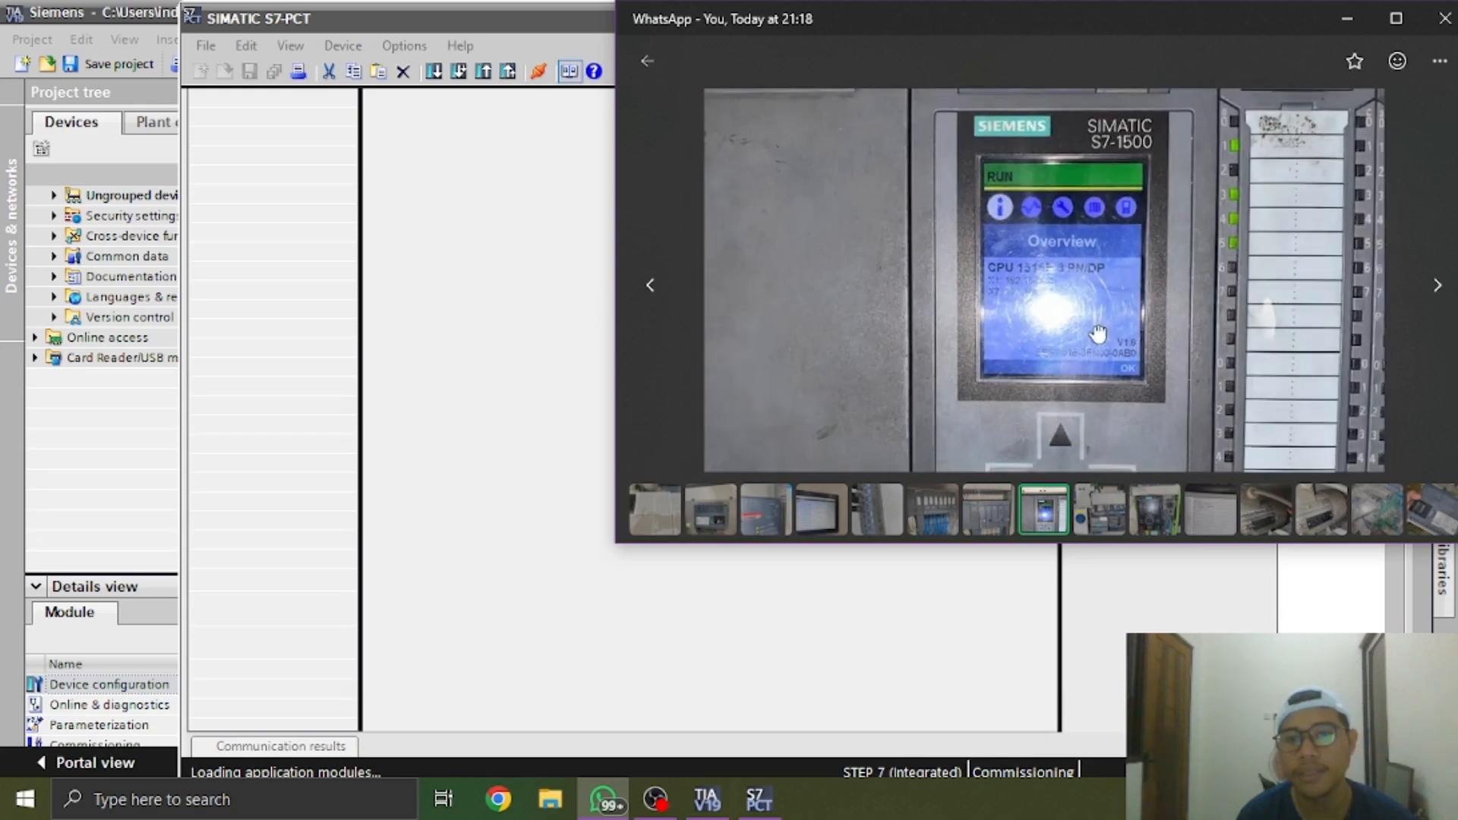
{"action": "scroll", "coordinate": [1098, 333], "scroll_direction": "down", "scroll_amount": 4}
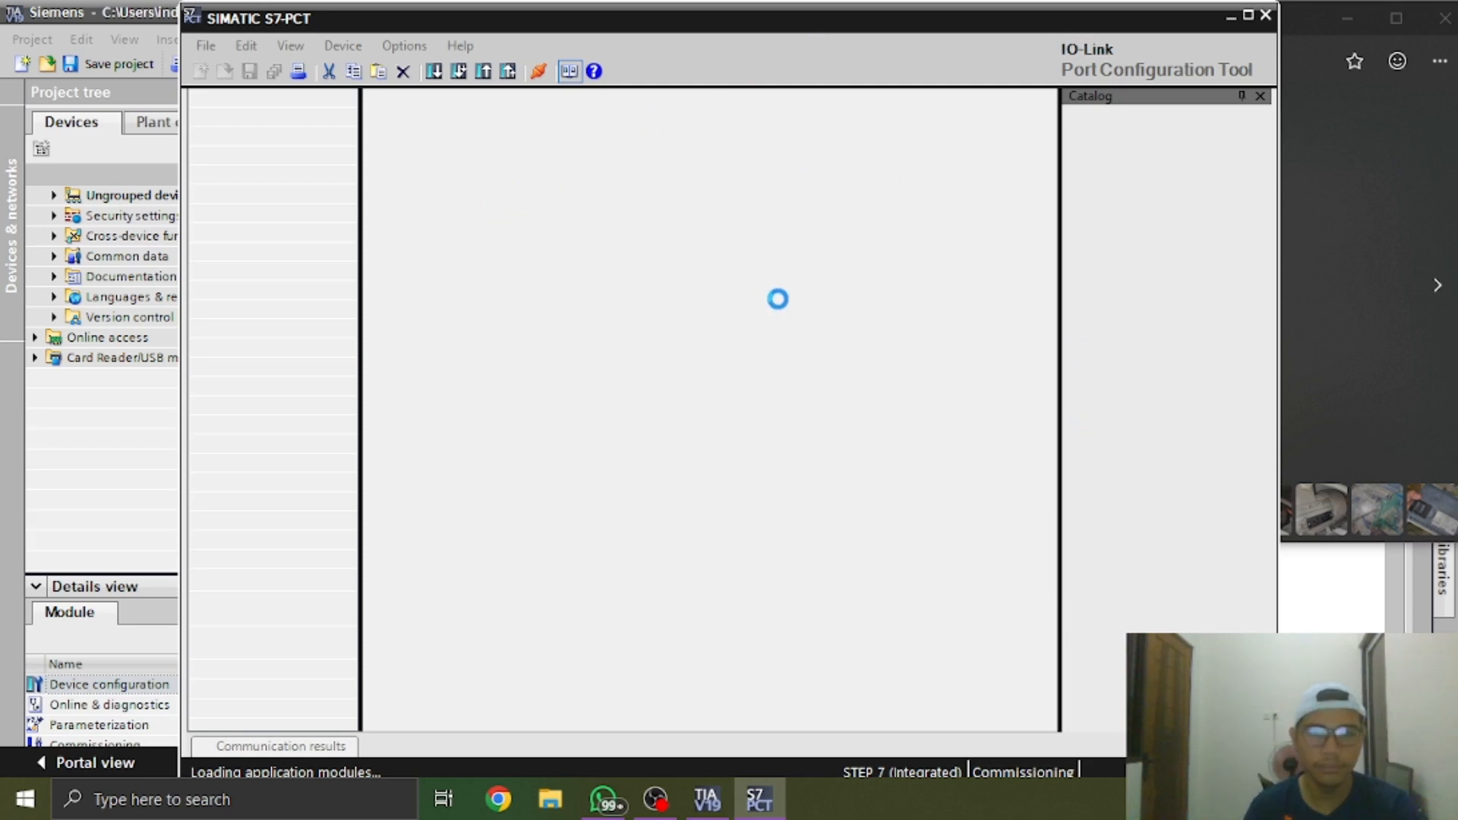
Return to the WhatsApp photos and examine the handwritten device notes and the Siemens motor nameplate, continuing to the spare parts photo
{"action": "left_click", "coordinate": [606, 799]}
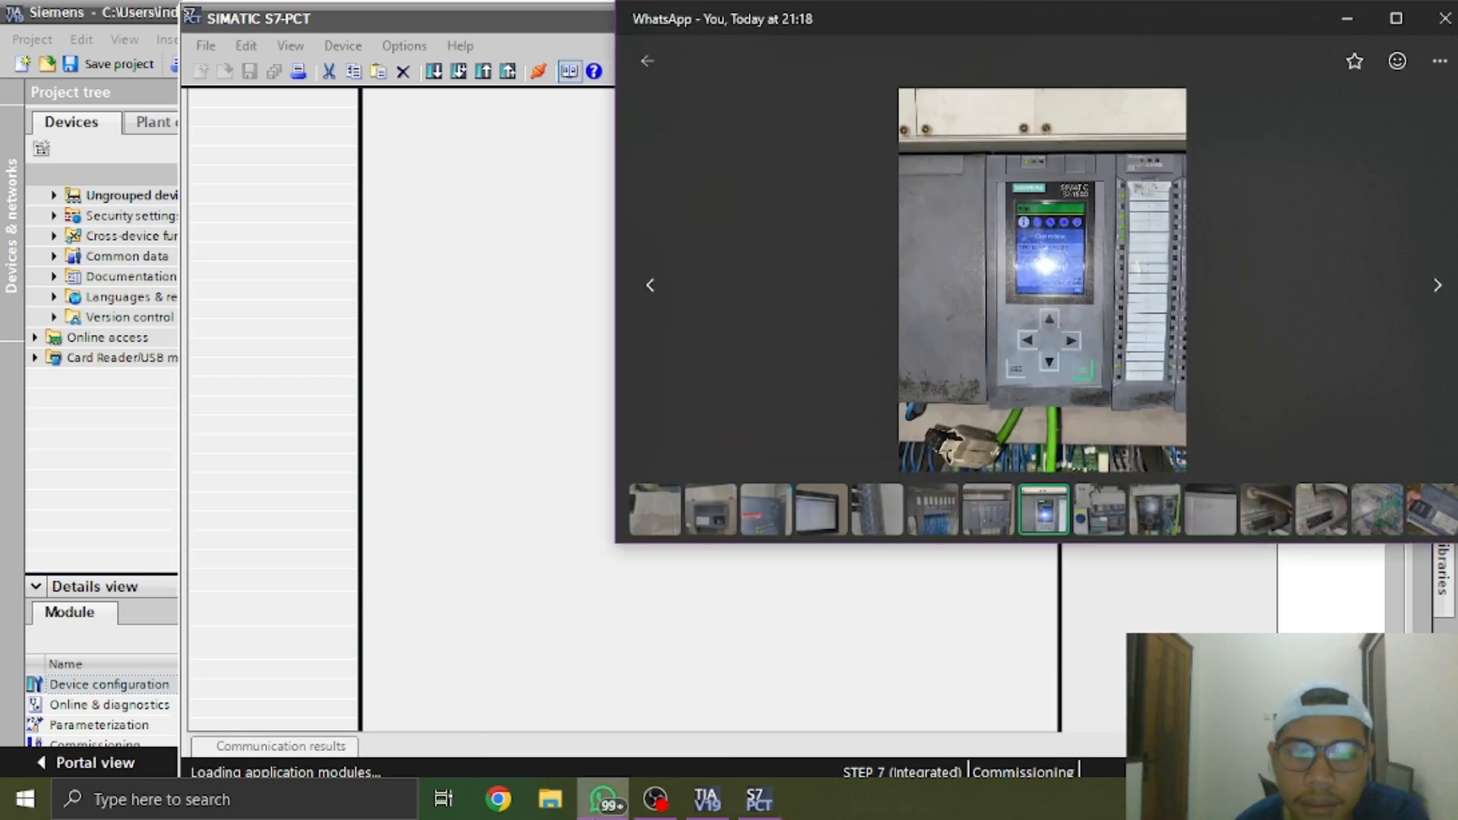
{"action": "left_click", "coordinate": [1101, 511]}
{"action": "left_click", "coordinate": [1101, 514]}
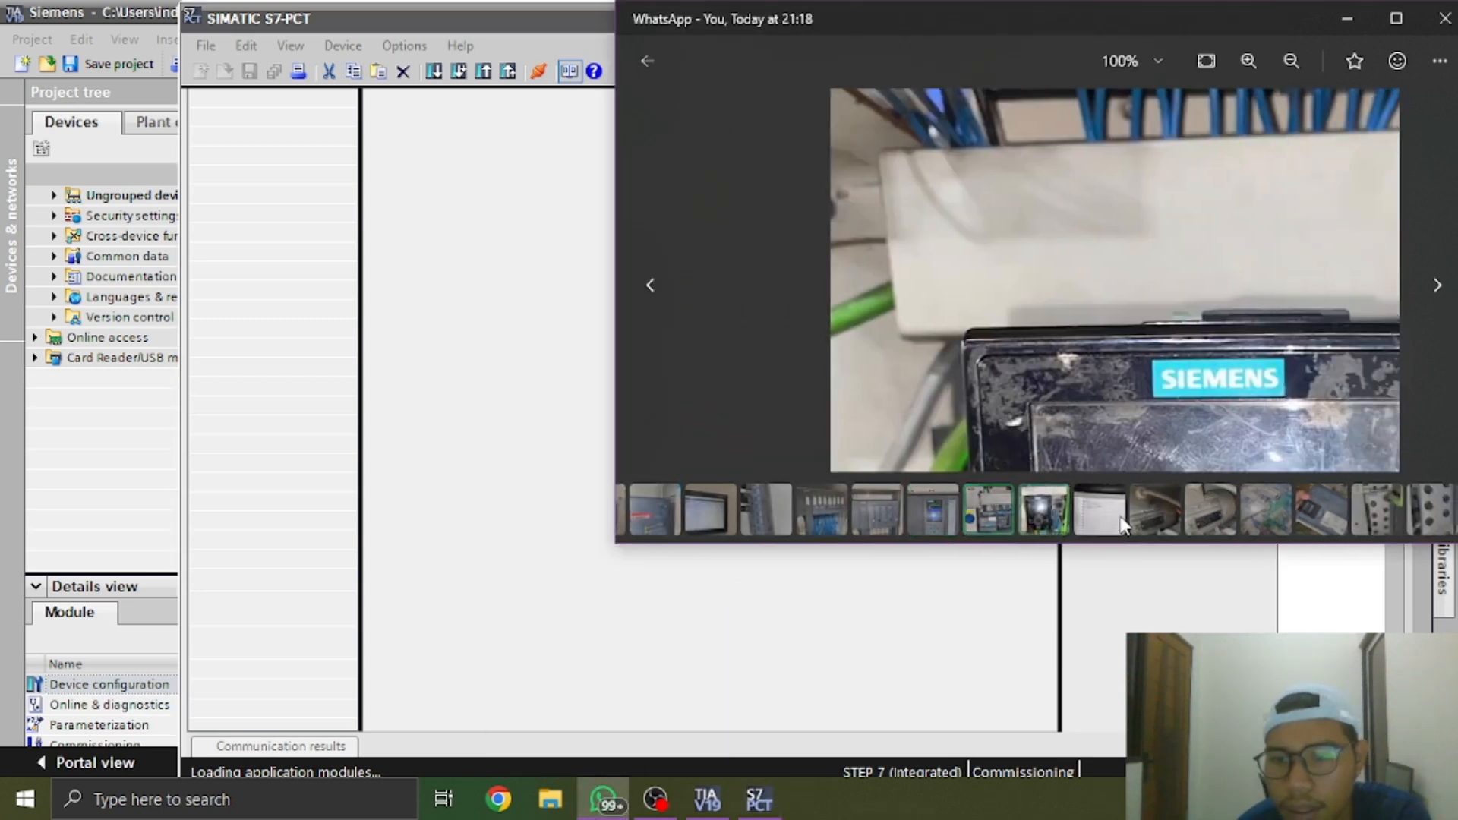
{"action": "left_click", "coordinate": [1093, 515]}
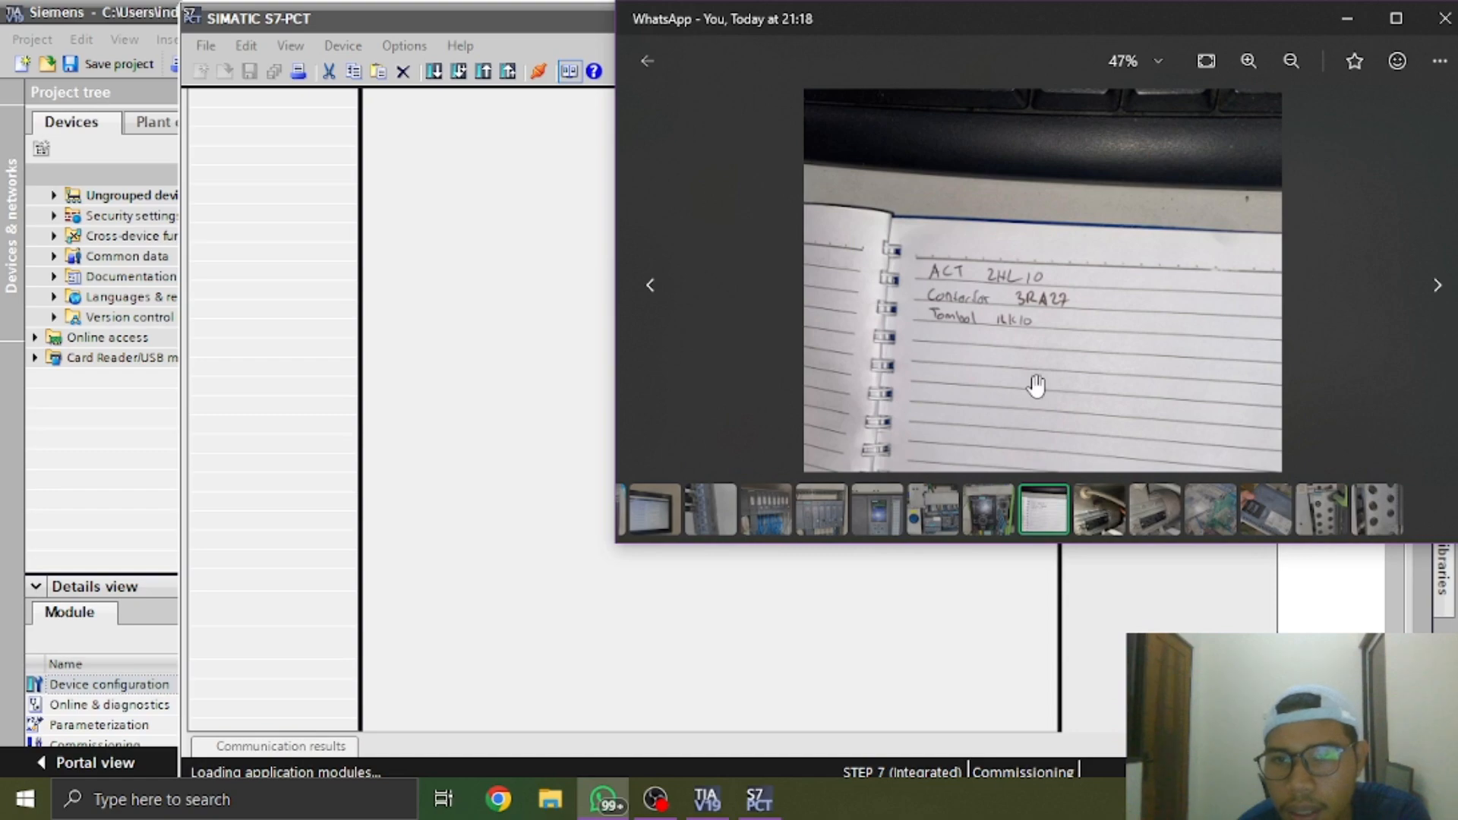
{"action": "left_click", "coordinate": [1111, 504]}
{"action": "scroll", "coordinate": [1016, 344], "scroll_direction": "up", "scroll_amount": 5}
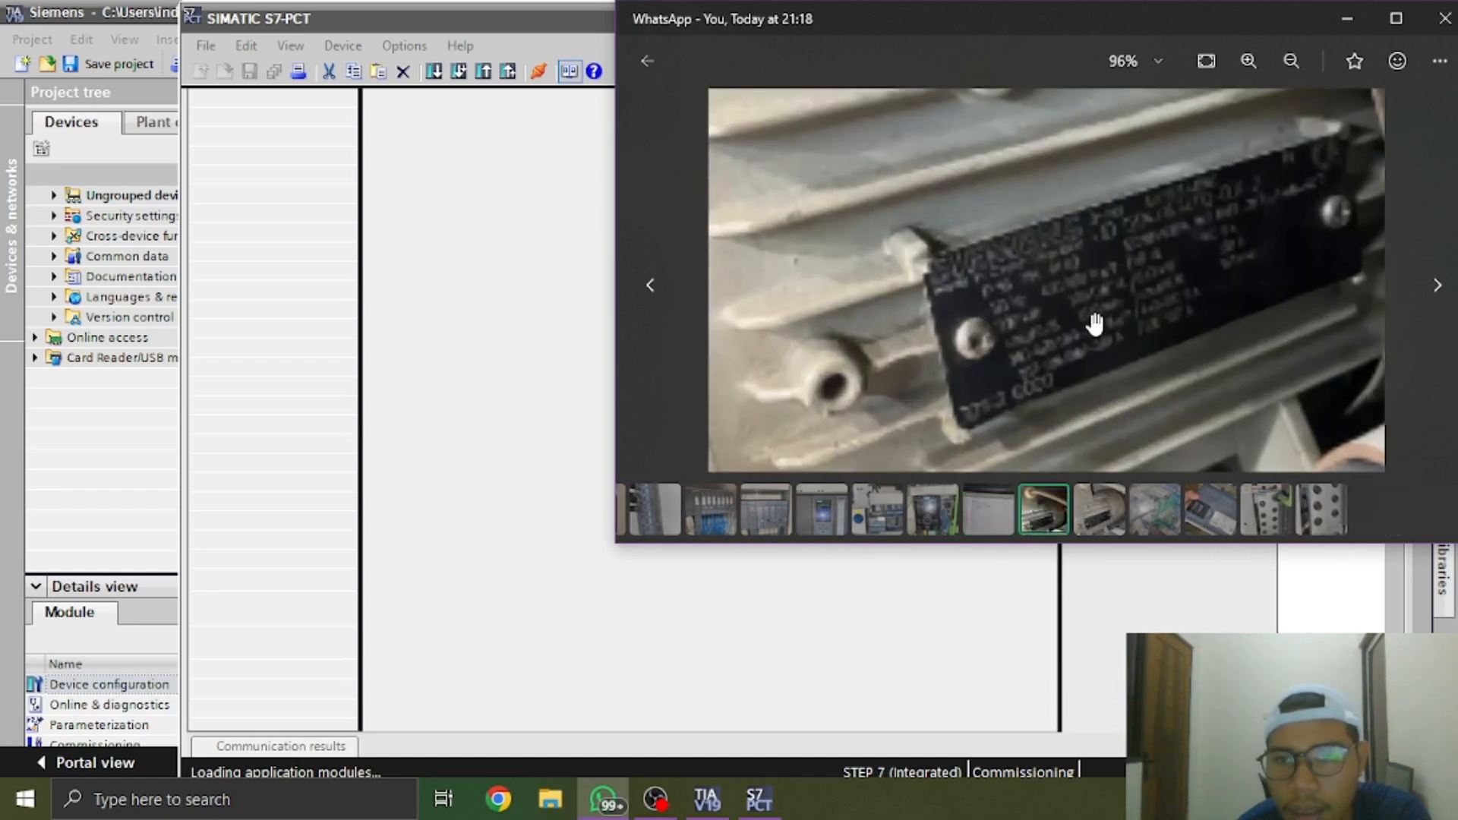
{"action": "scroll", "coordinate": [1017, 285], "scroll_direction": "up", "scroll_amount": 3}
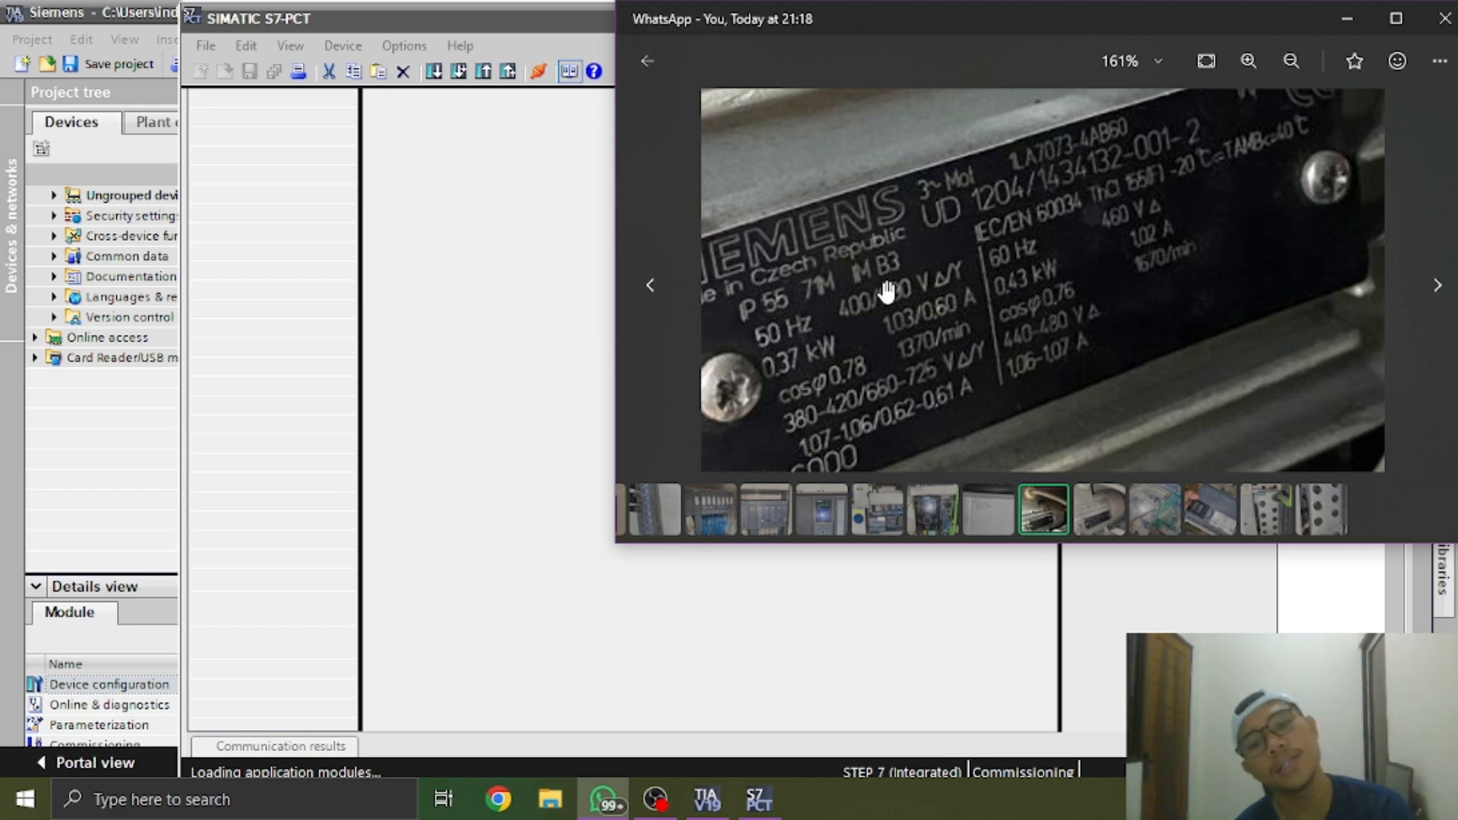
{"action": "left_click", "coordinate": [1096, 503]}
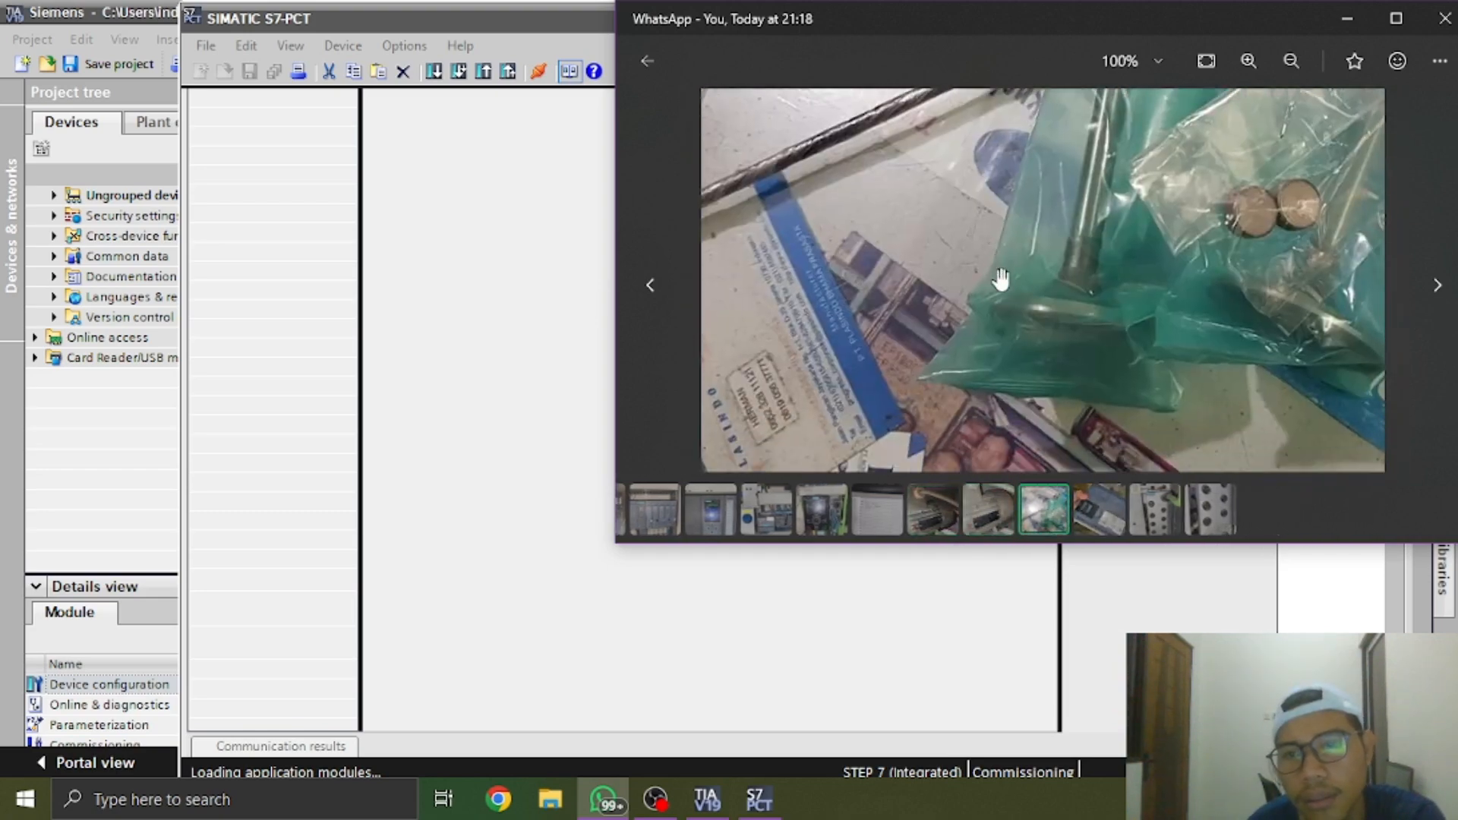
{"action": "scroll", "coordinate": [1001, 278], "scroll_direction": "down", "scroll_amount": 1}
Go through the newest photos in the chat to the full ET 200eco PN module and examine its ports and markings
{"action": "key", "text": "Escape"}
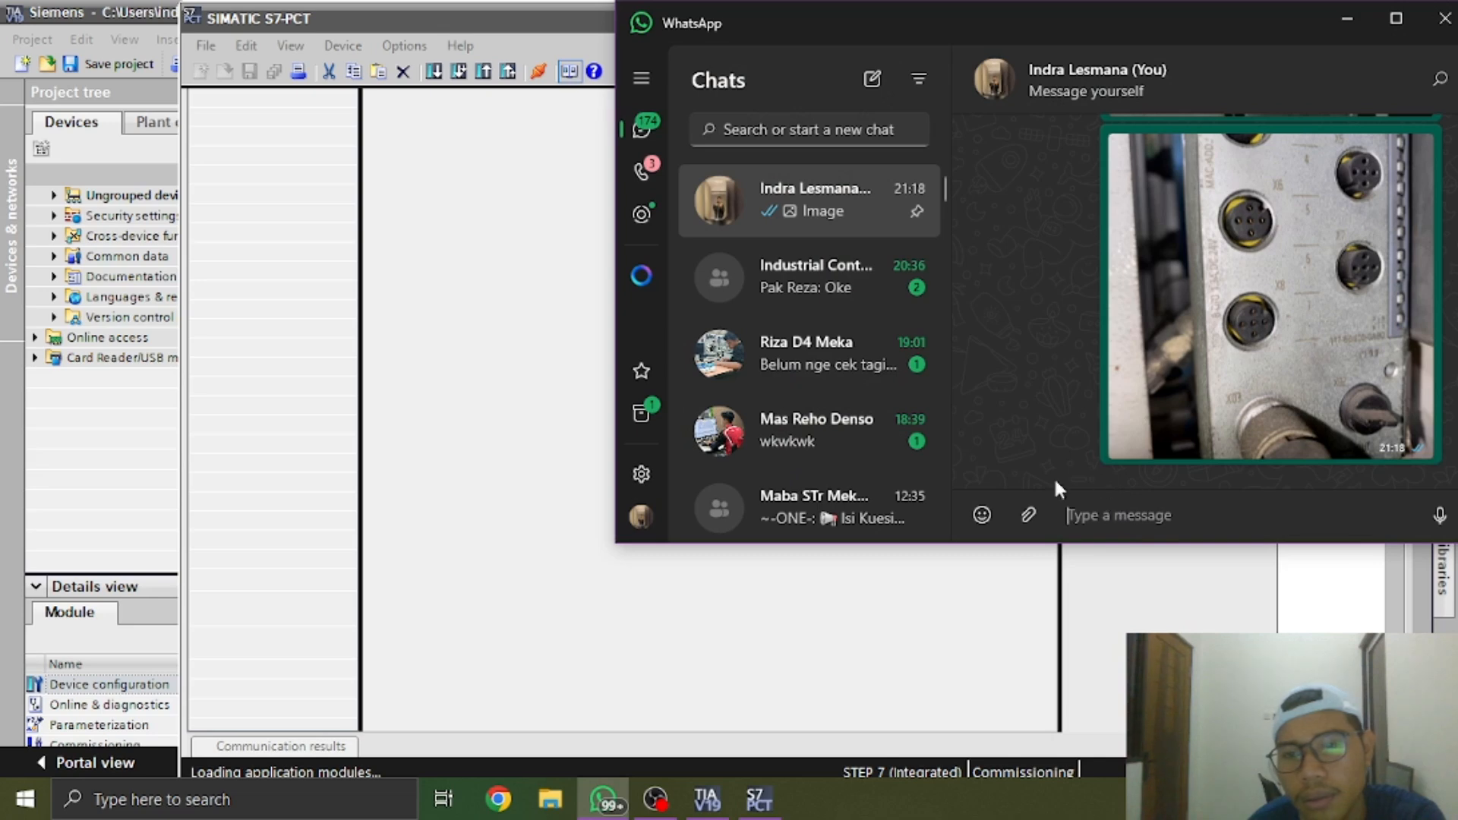
{"action": "left_click", "coordinate": [1192, 389]}
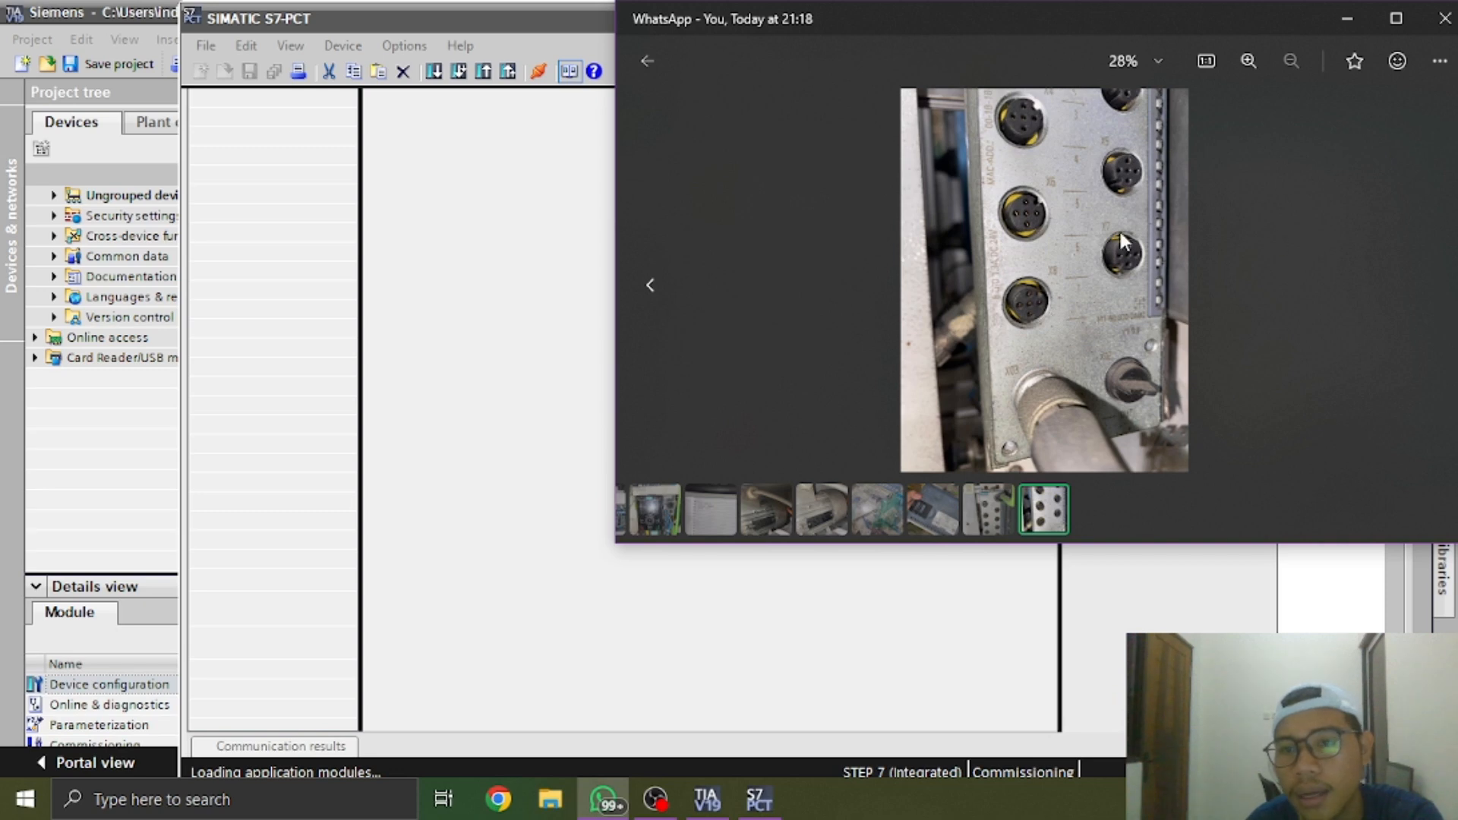
{"action": "key", "text": "Left"}
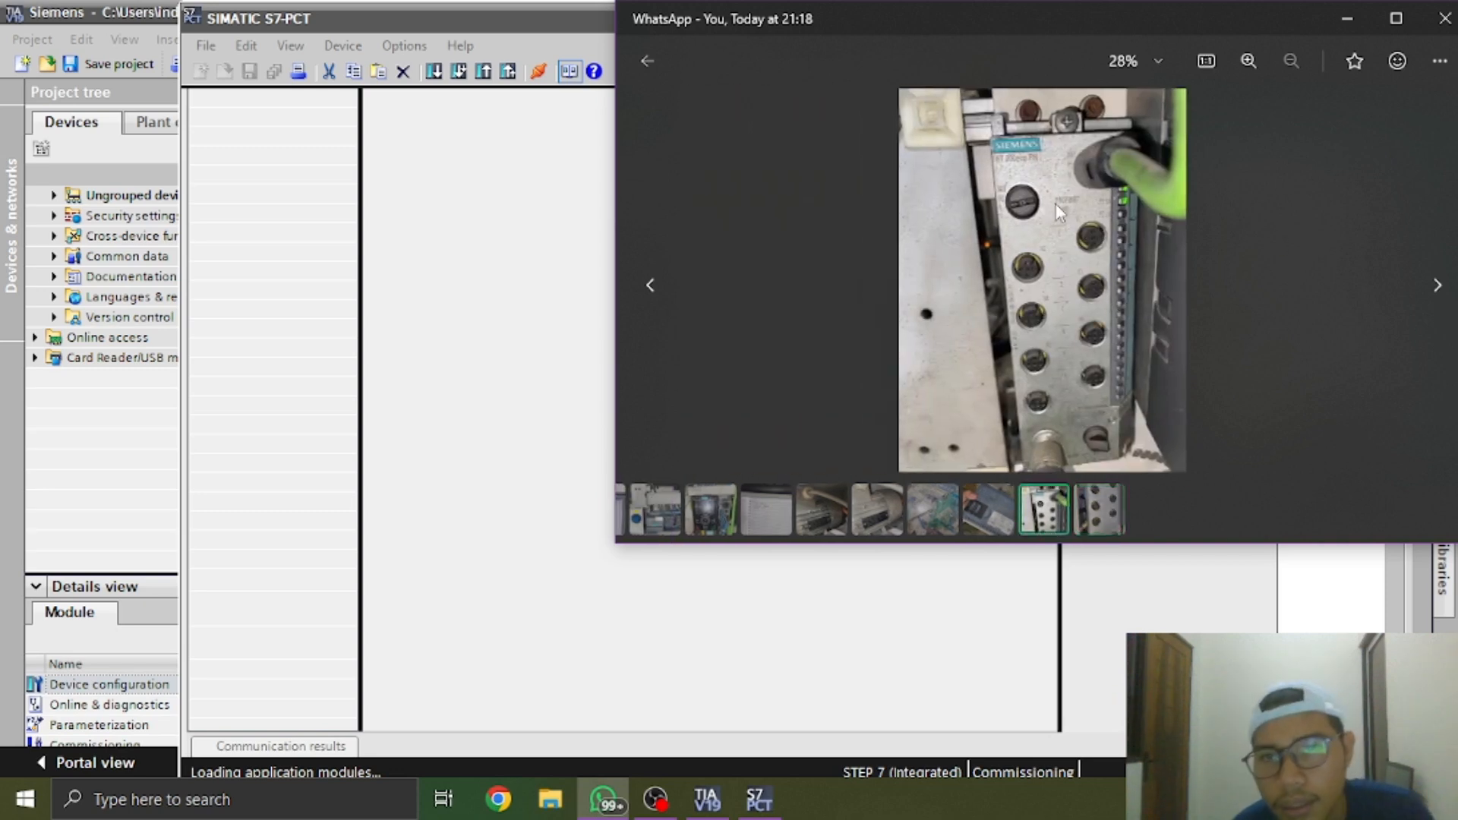
{"action": "scroll", "coordinate": [1055, 204], "scroll_direction": "up", "scroll_amount": 4}
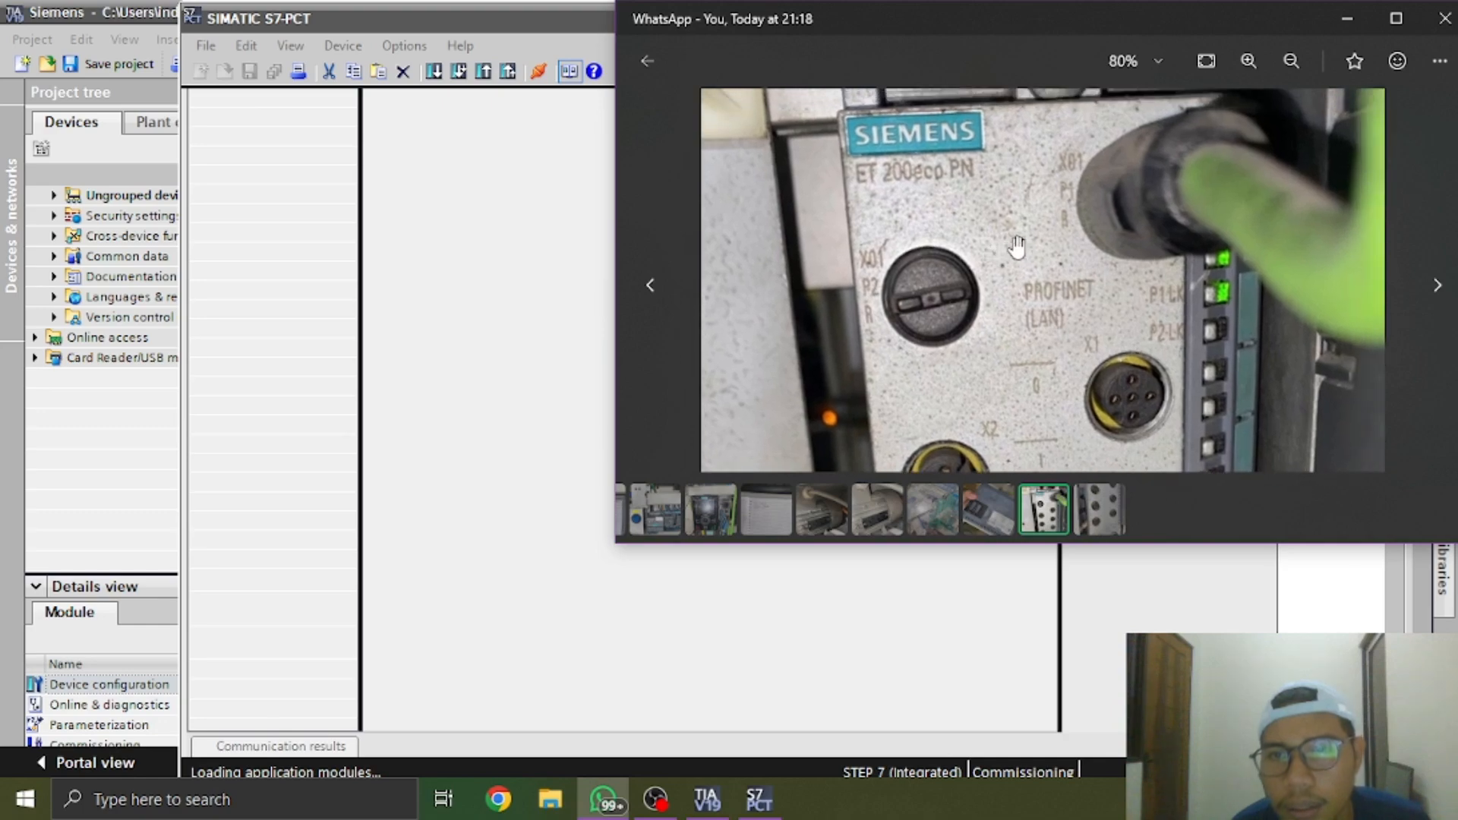
{"action": "scroll", "coordinate": [1012, 220], "scroll_direction": "up", "scroll_amount": 5}
{"action": "scroll", "coordinate": [995, 308], "scroll_direction": "down", "scroll_amount": 4}
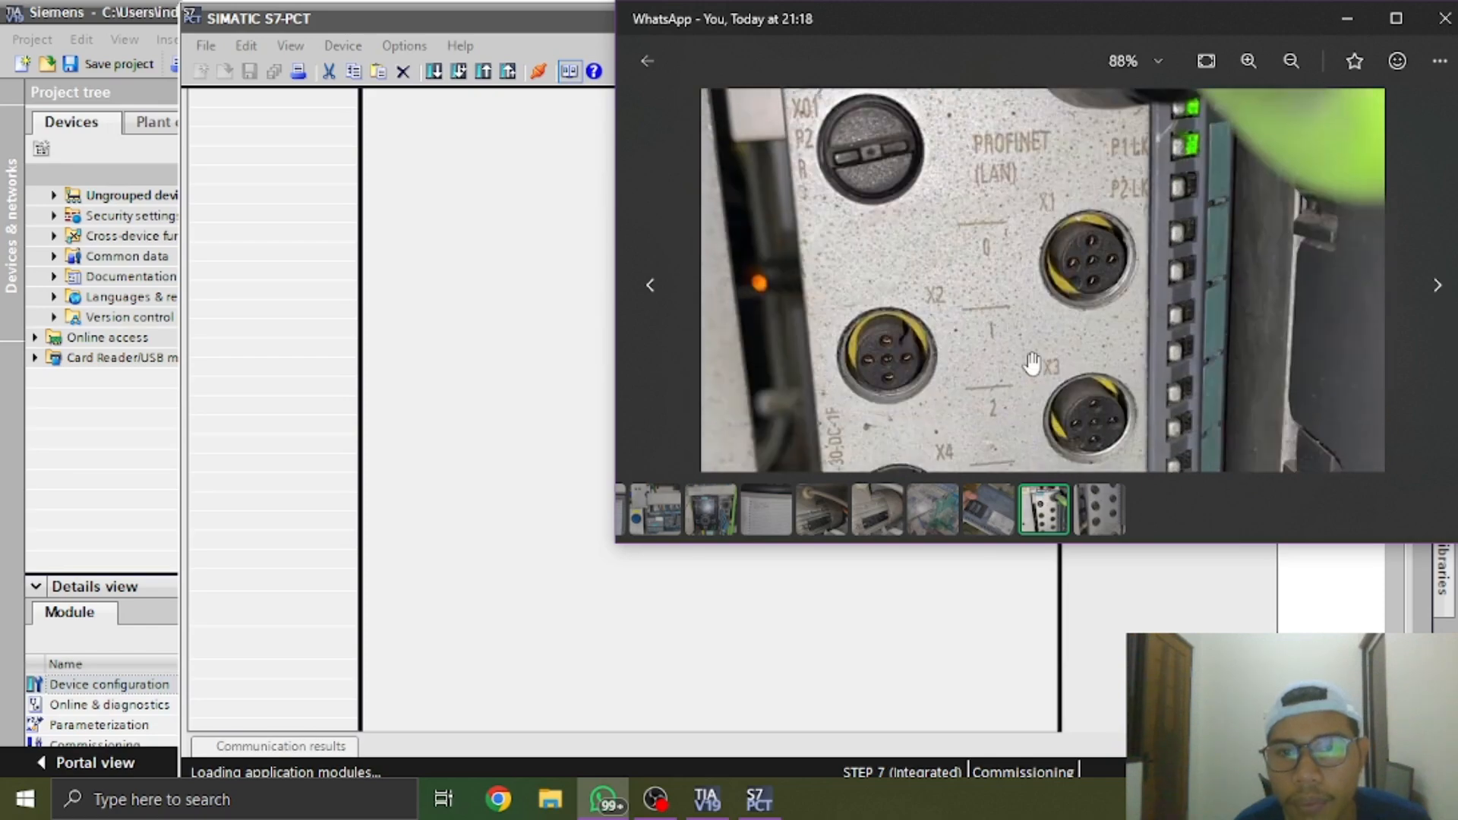
{"action": "scroll", "coordinate": [1114, 326], "scroll_direction": "up", "scroll_amount": 4}
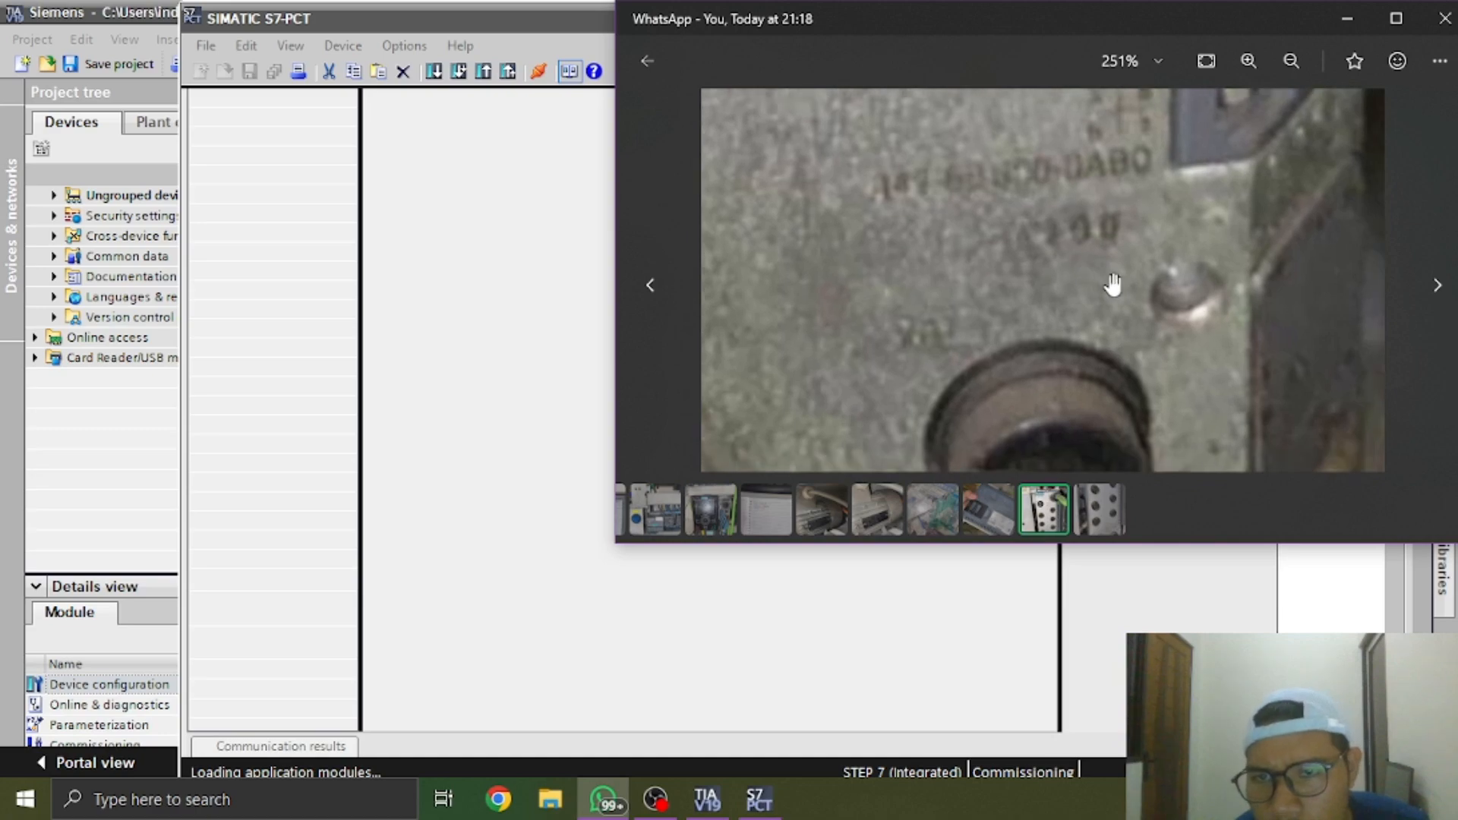
{"action": "scroll", "coordinate": [1108, 272], "scroll_direction": "down", "scroll_amount": 2}
{"action": "scroll", "coordinate": [1107, 273], "scroll_direction": "down", "scroll_amount": 5}
Read the article number and version on the close-up photo of the ET 200eco PN module, and minimize the photo viewer
{"action": "left_click", "coordinate": [1119, 498]}
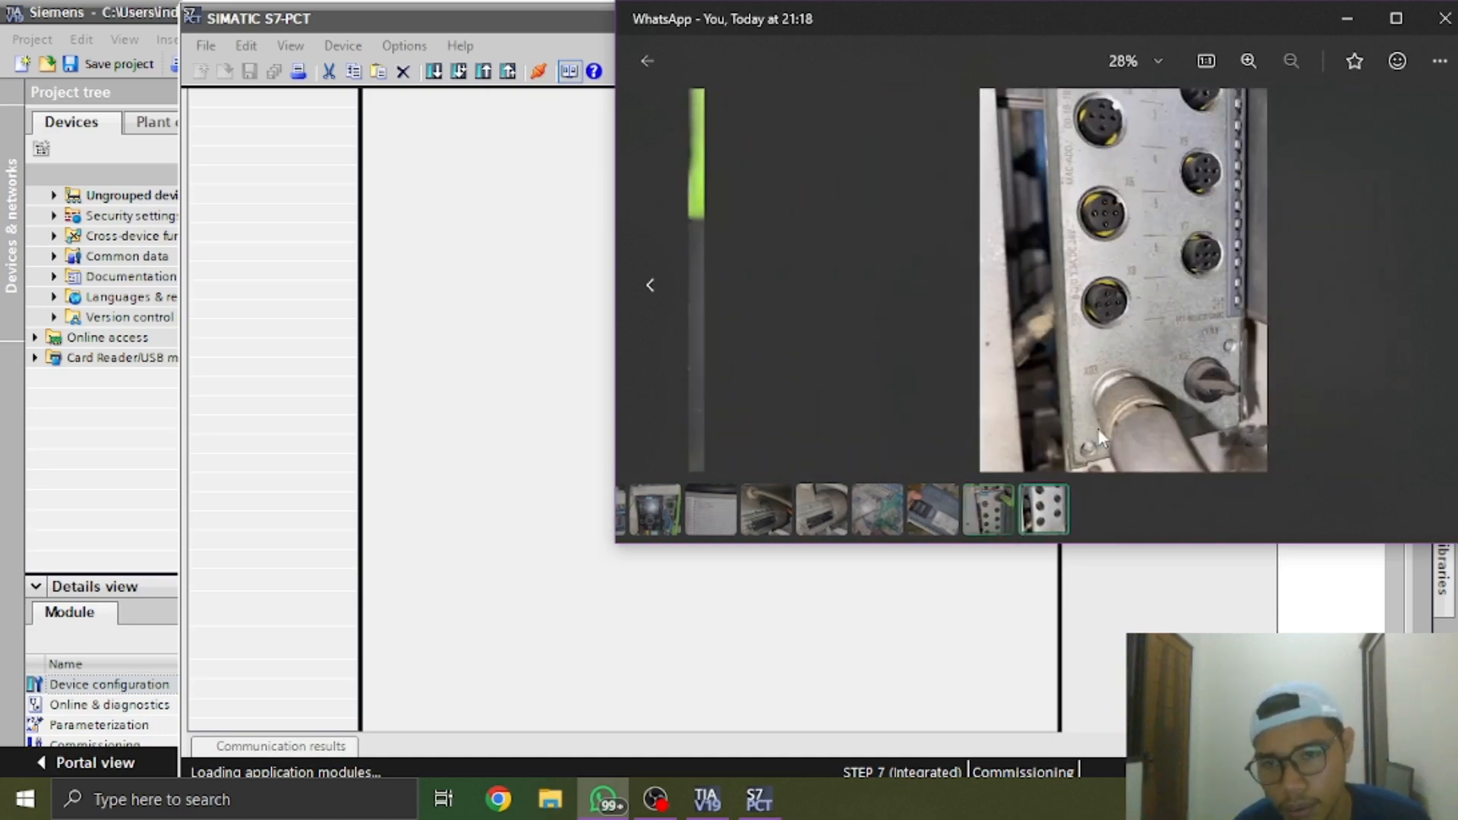
{"action": "scroll", "coordinate": [1092, 391], "scroll_direction": "up", "scroll_amount": 4}
{"action": "scroll", "coordinate": [1092, 391], "scroll_direction": "up", "scroll_amount": 1}
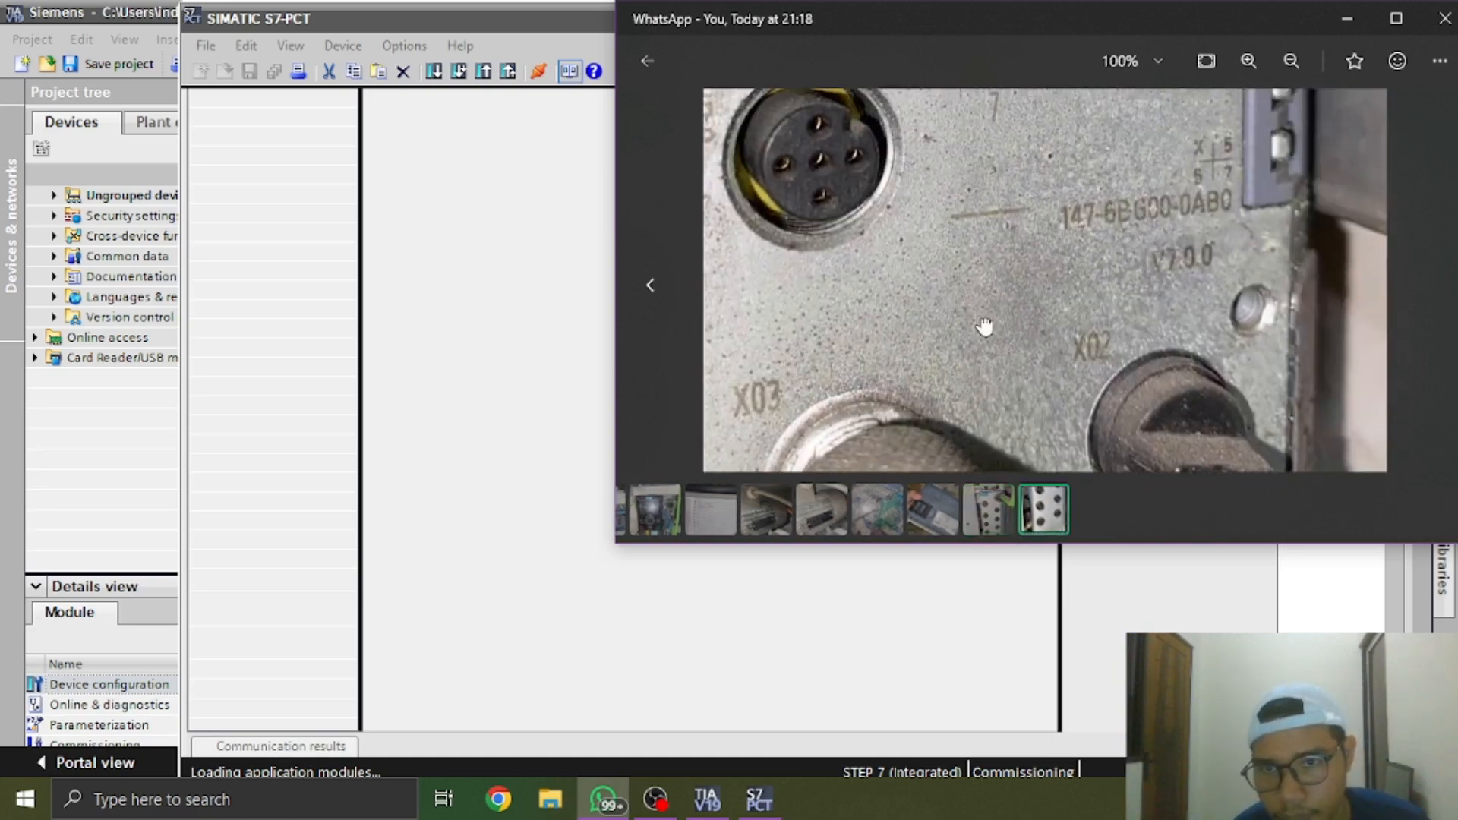
{"action": "scroll", "coordinate": [1158, 315], "scroll_direction": "down", "scroll_amount": 1}
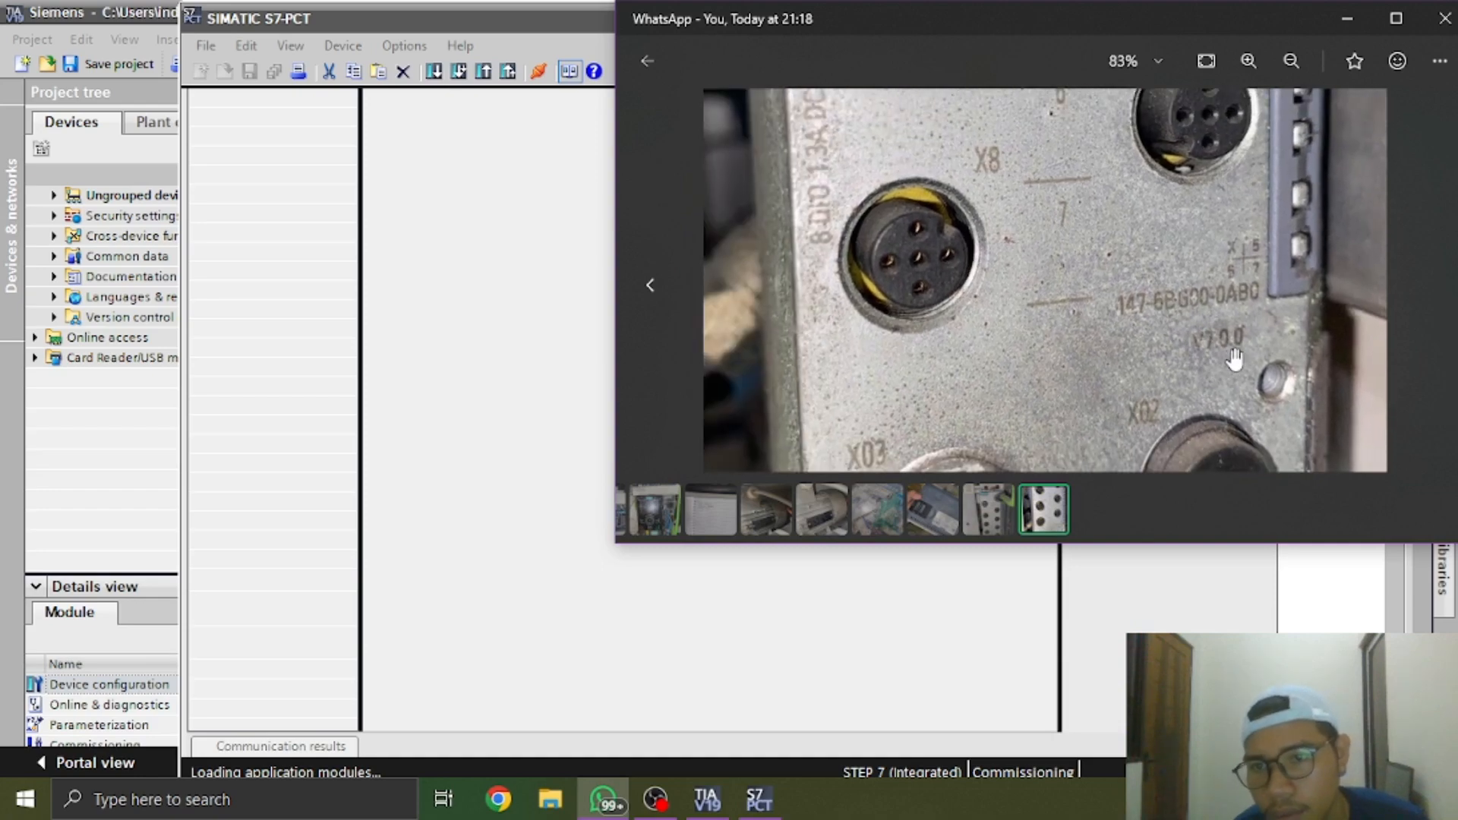
{"action": "left_click", "coordinate": [1346, 19]}
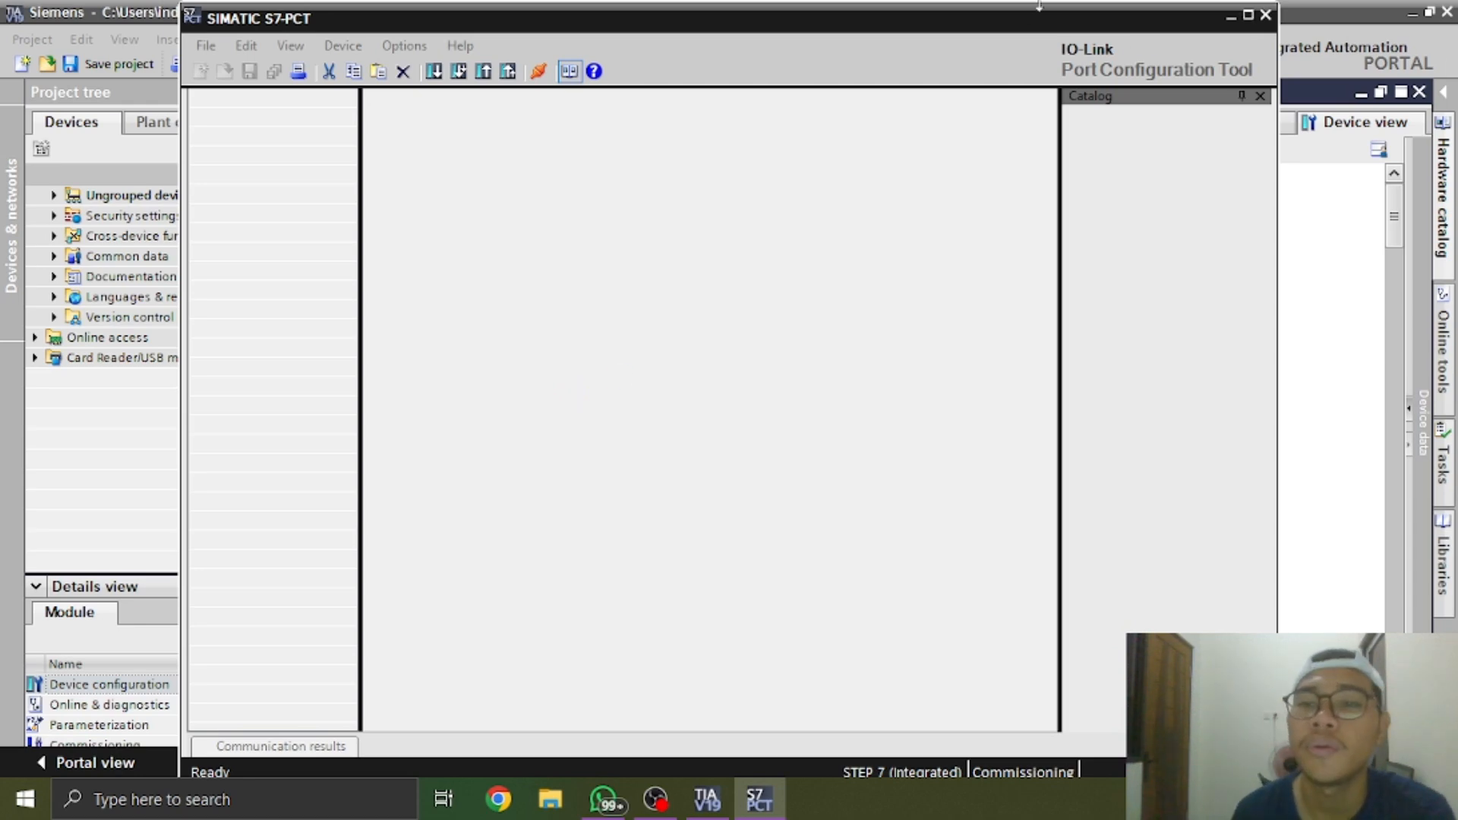
Move the S7-PCT window down to uncover the TIA Portal title bar, and switch back to the ET 200eco PN photo in WhatsApp
{"action": "left_click_drag", "start_coordinate": [1015, 30], "coordinate": [1016, 87]}
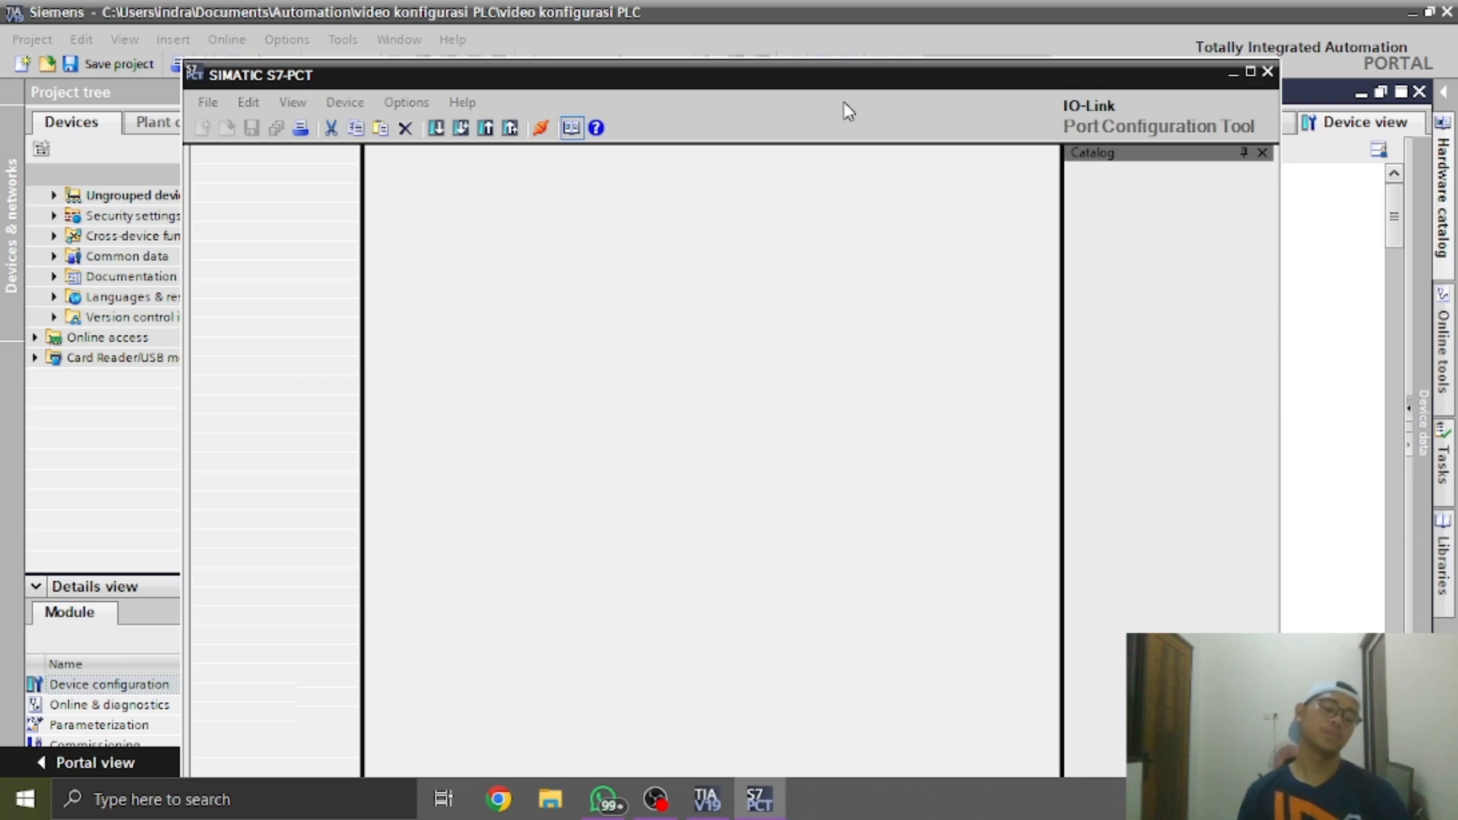
{"action": "key", "text": "alt+Tab"}
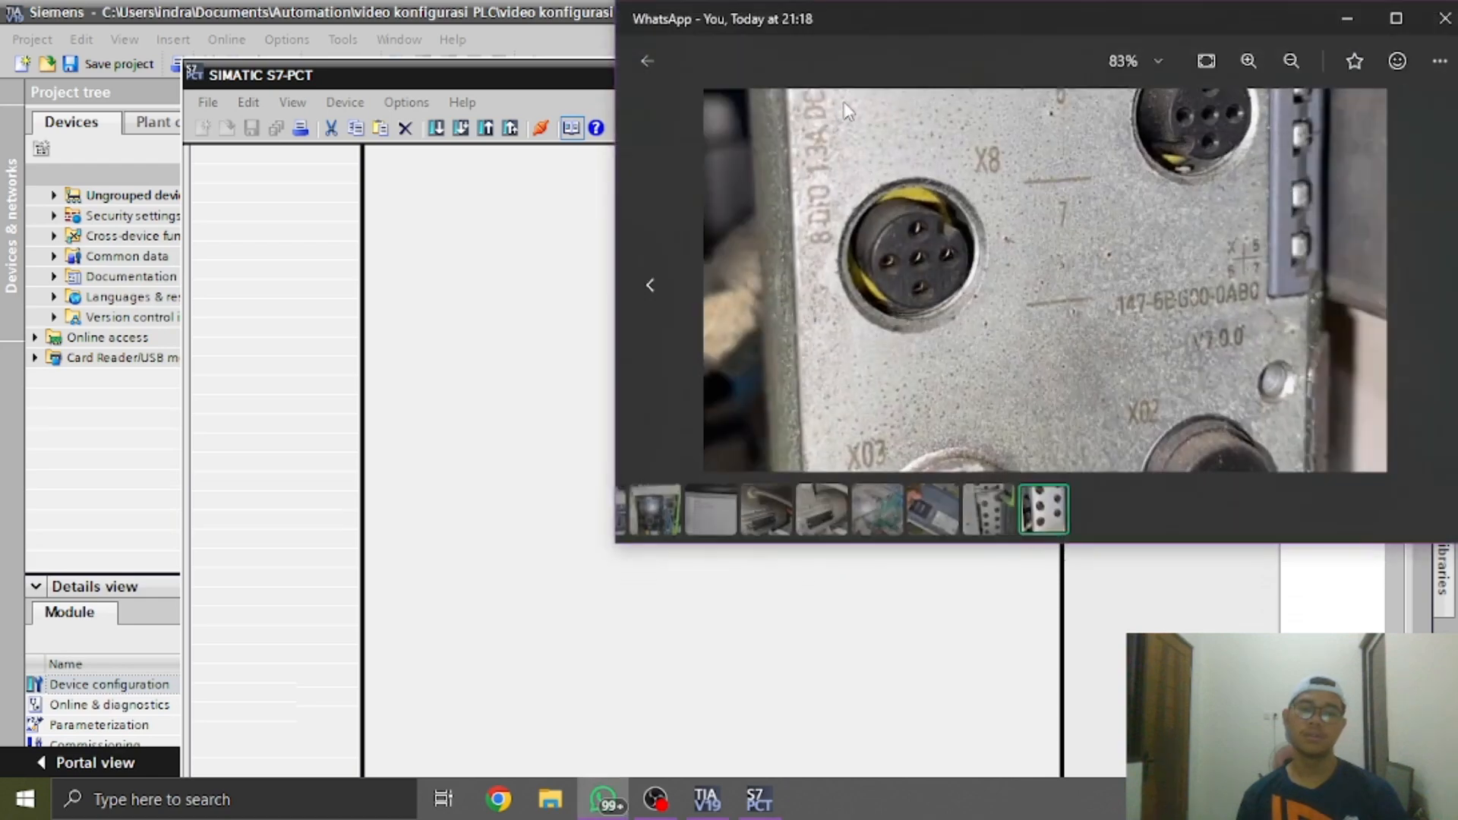
{"action": "key", "text": "alt+Tab"}
{"action": "key", "text": "alt+Tab"}
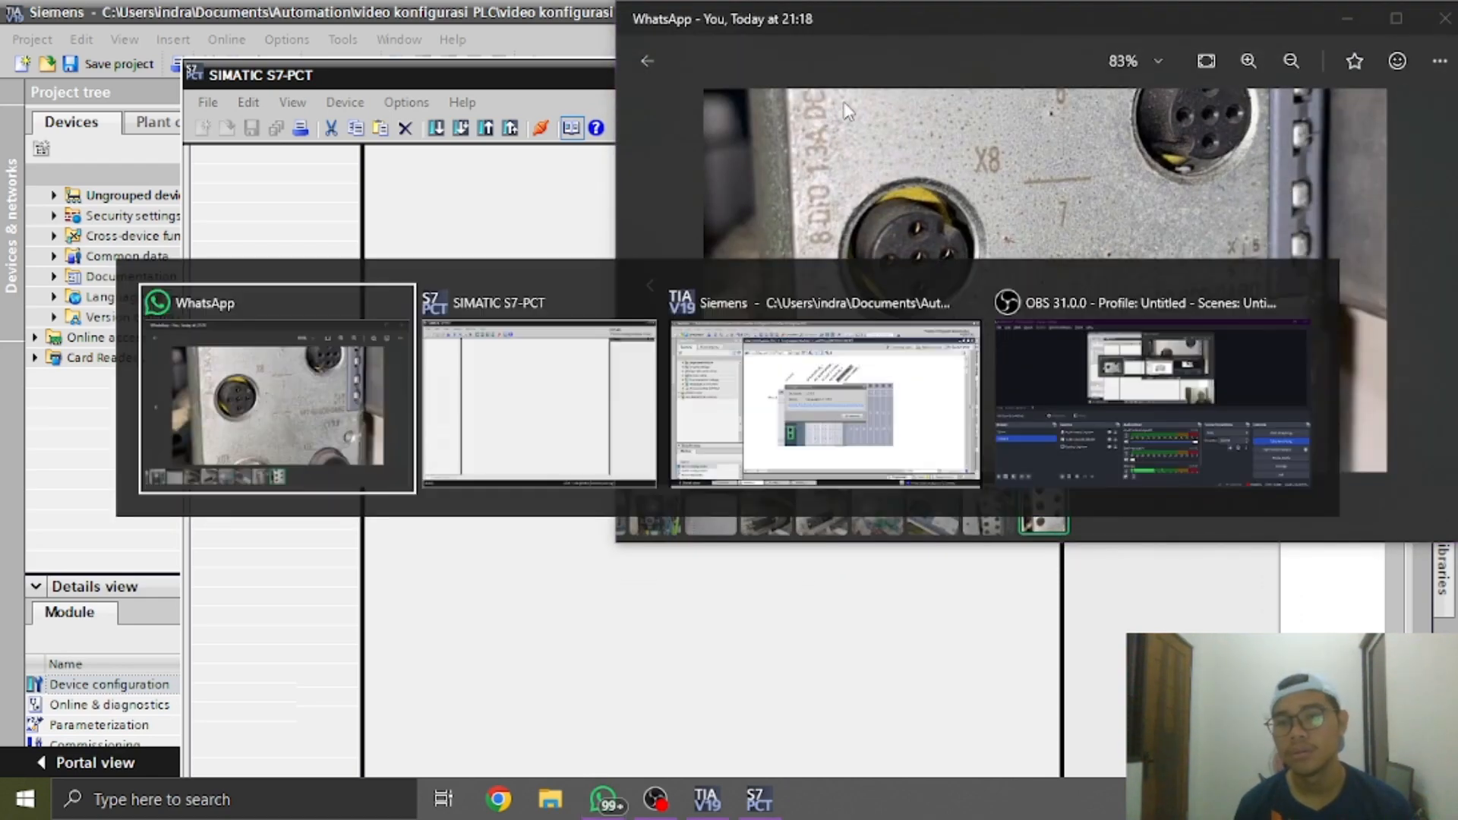
{"action": "key", "text": "Tab"}
{"action": "key", "text": "Tab"}
{"action": "key", "text": "Tab"}
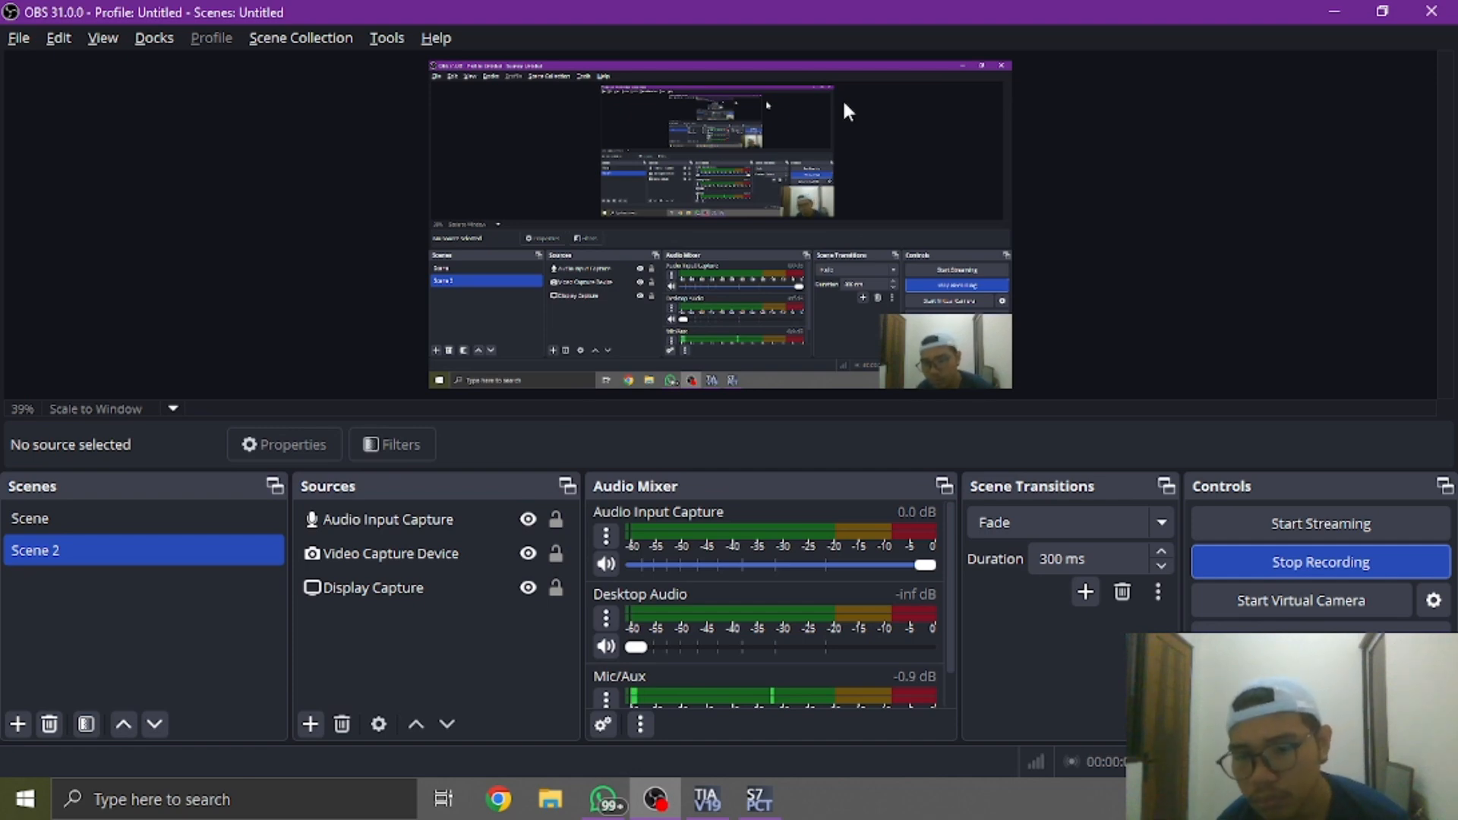
{"action": "key", "text": "alt+Tab"}
{"action": "key", "text": "alt+Tab"}
{"action": "key", "text": "alt+Tab"}
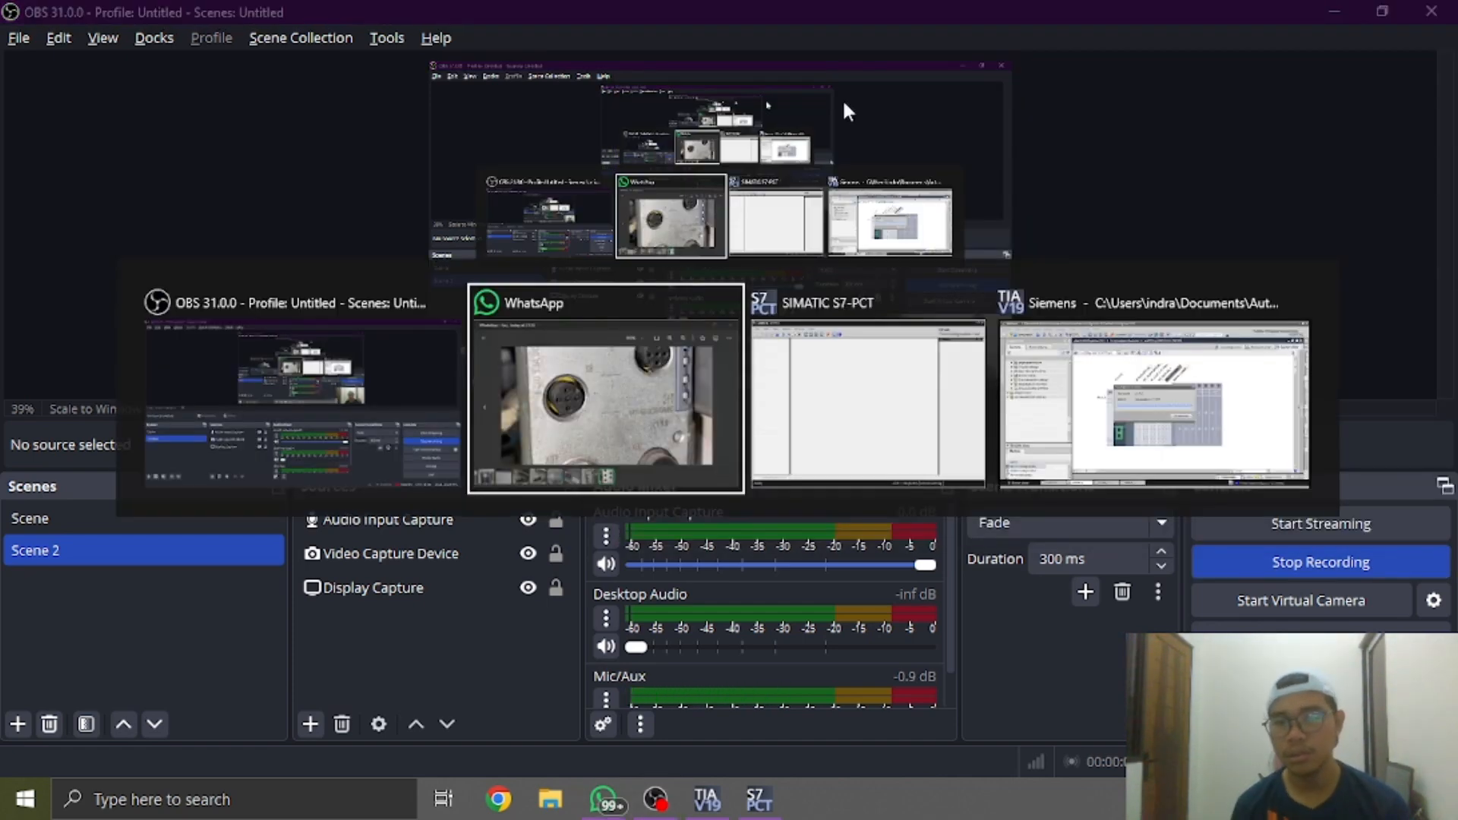
{"action": "key", "text": "Tab"}
{"action": "key", "text": "Tab"}
{"action": "key", "text": "Tab"}
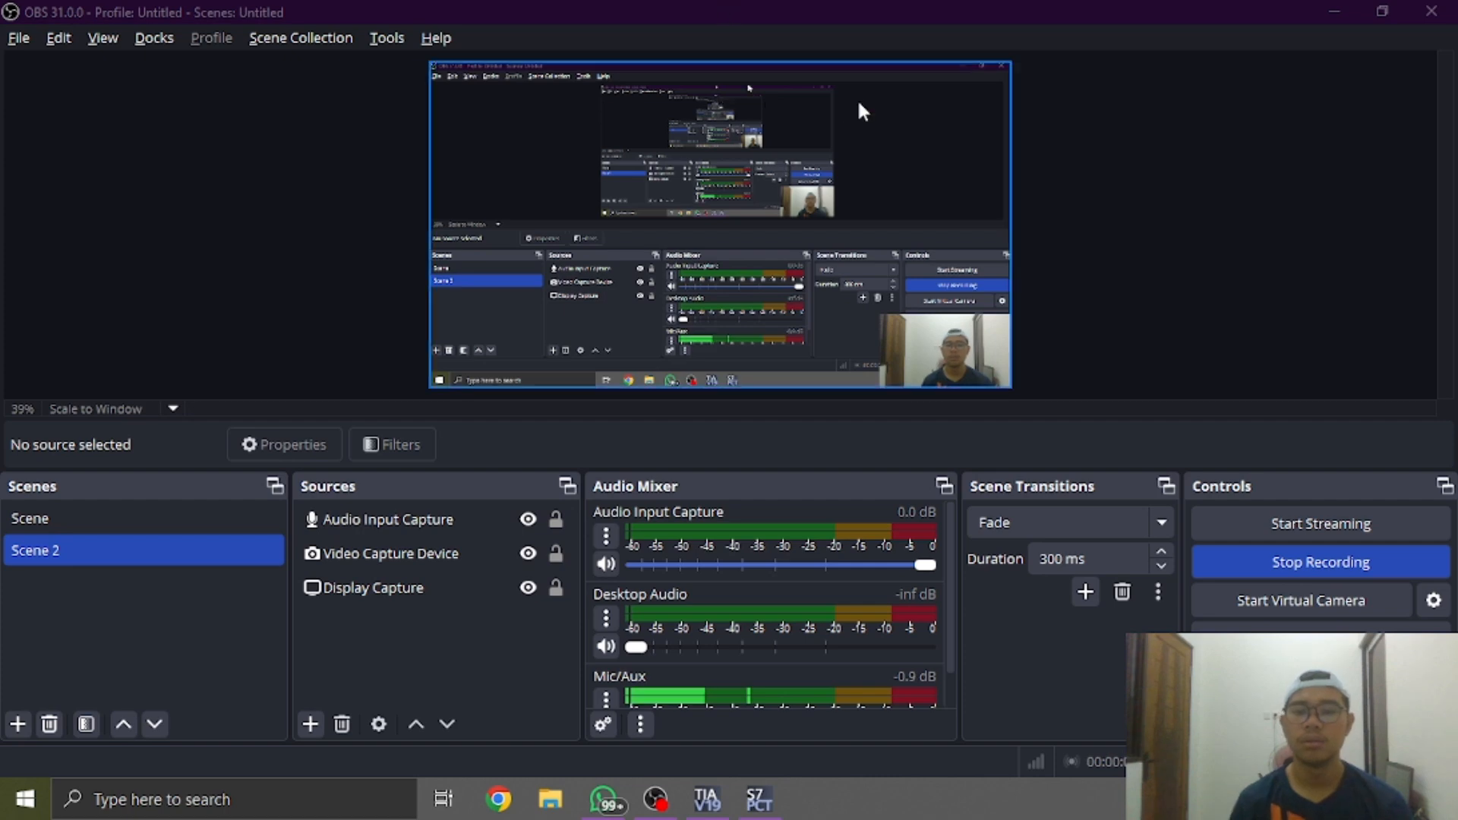
{"action": "left_click", "coordinate": [1334, 11]}
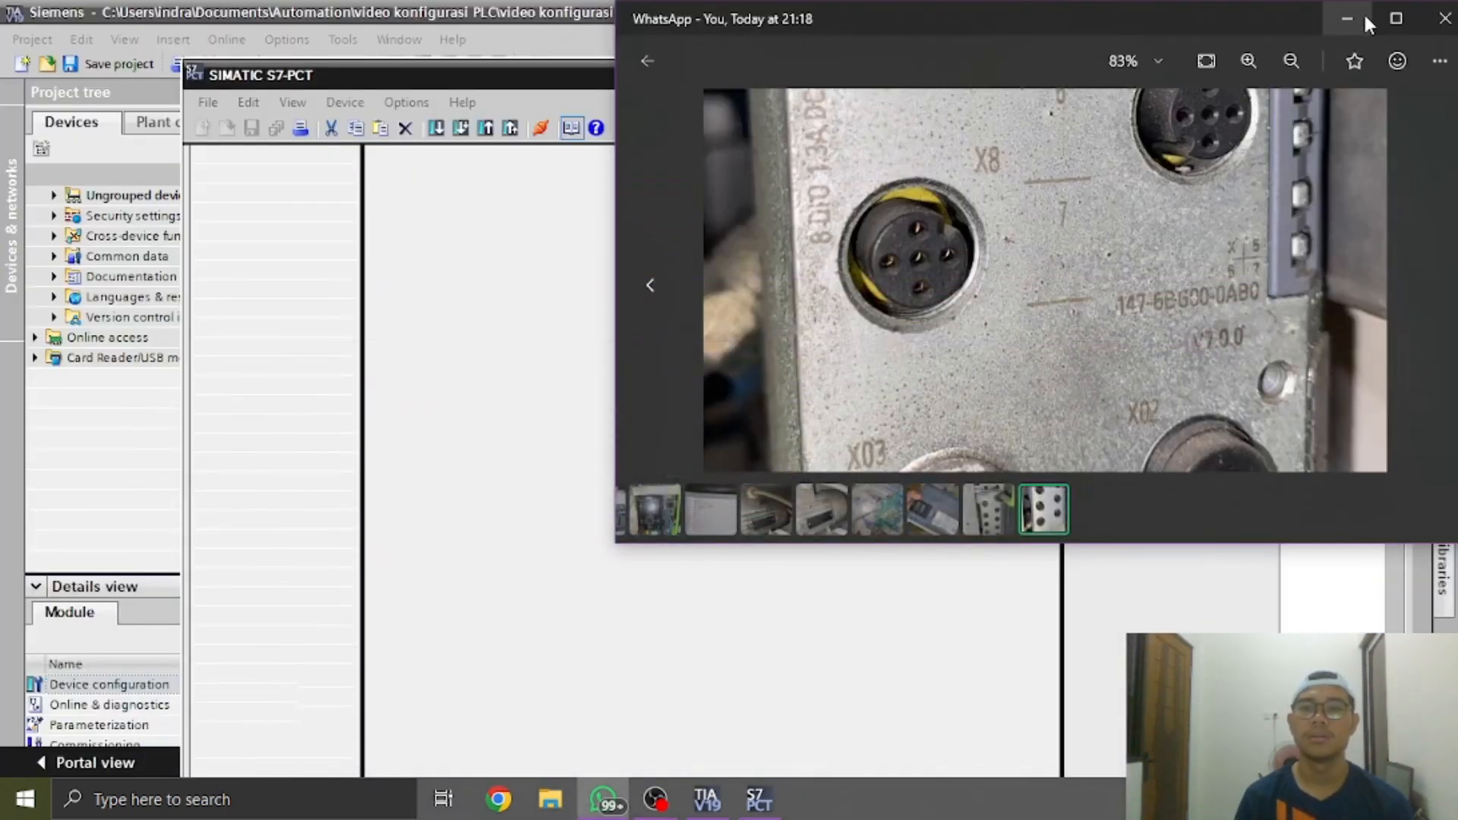
Minimize the photo viewer, disconnect the IO-Link configuration in TIA Portal from S7-PCT, and close the S7-PCT window
{"action": "left_click", "coordinate": [1336, 12]}
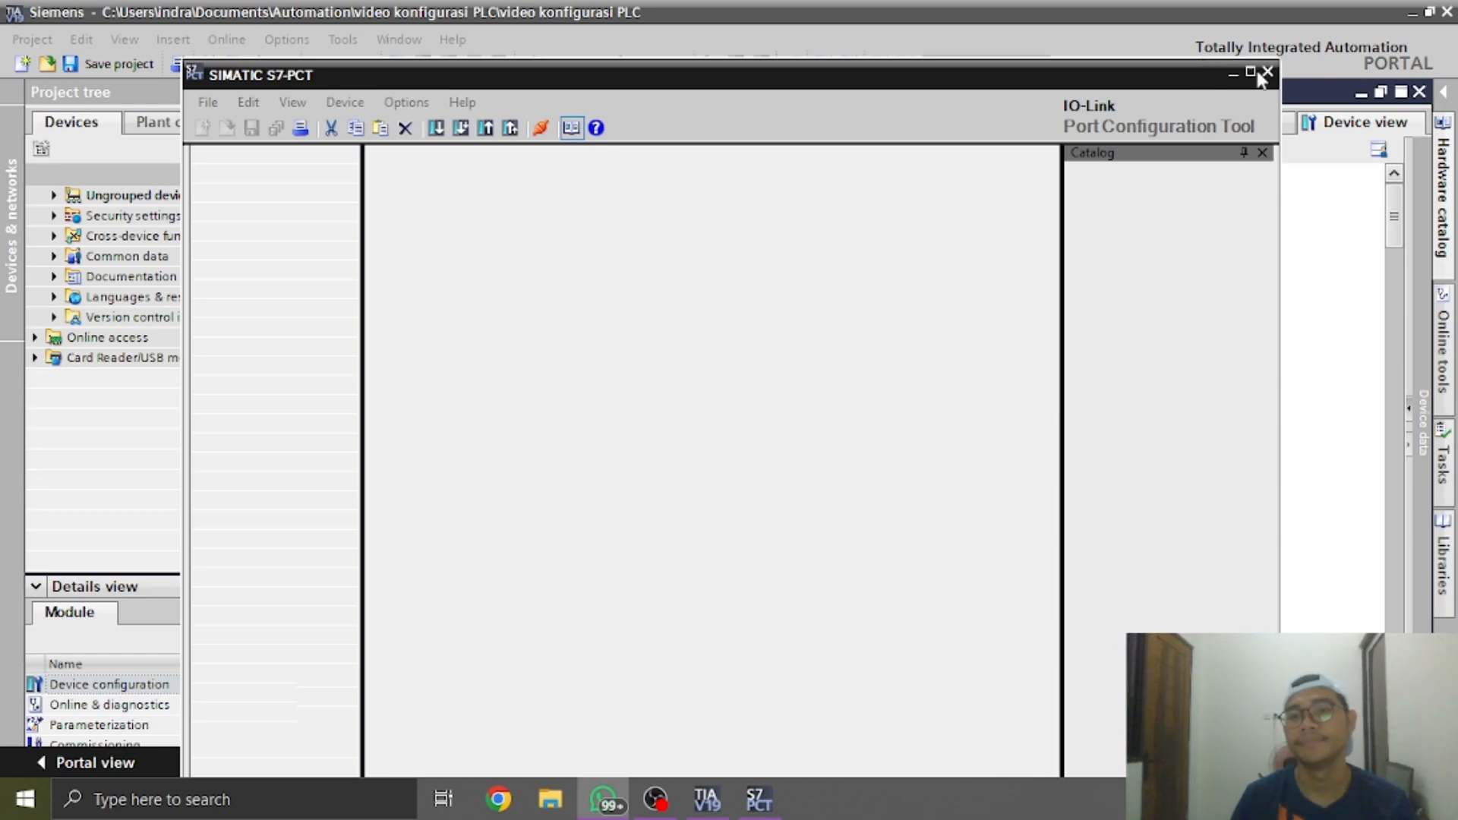
{"action": "key", "text": "alt+Tab"}
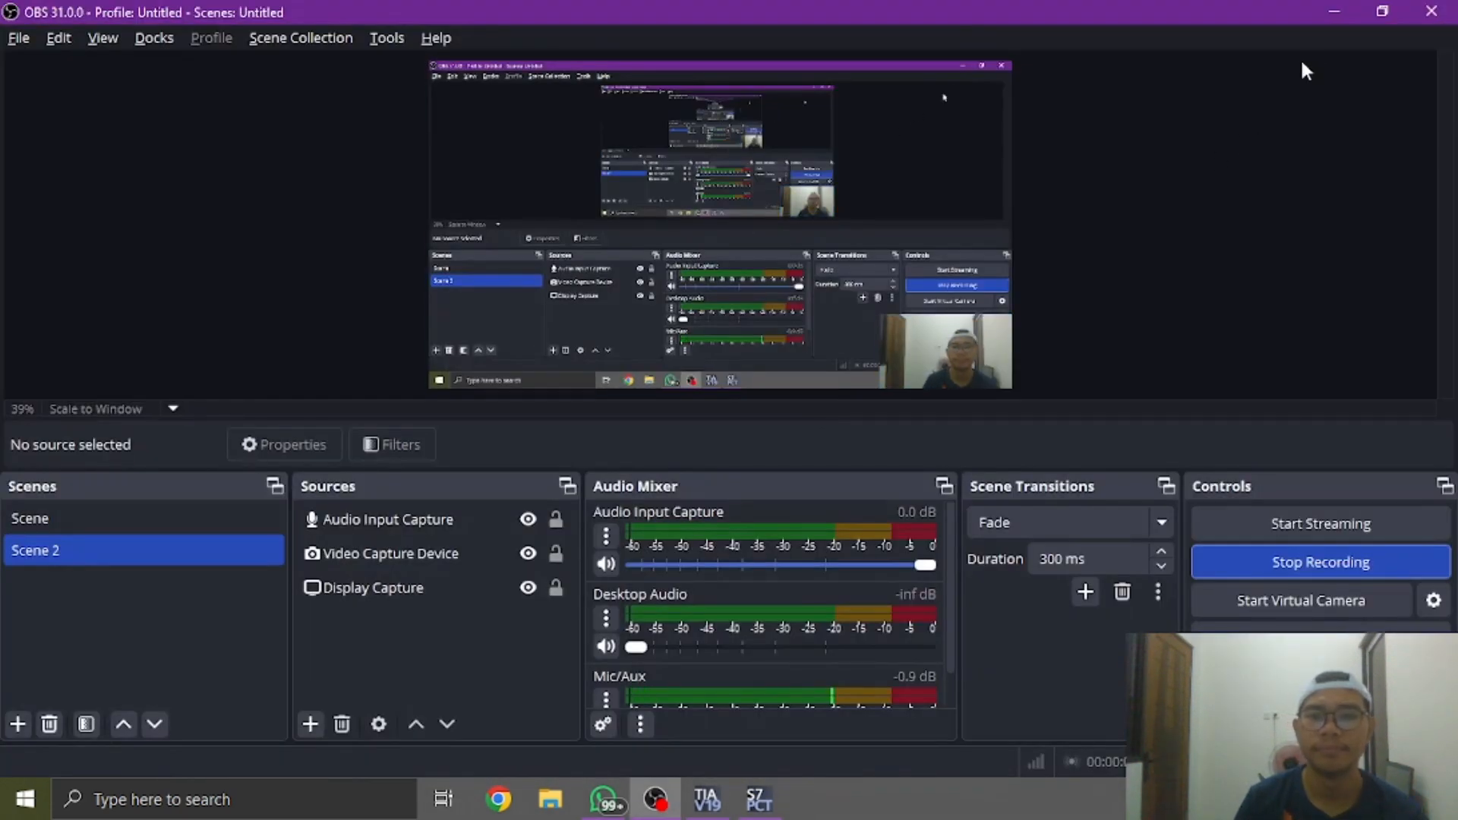
{"action": "left_click", "coordinate": [1337, 12]}
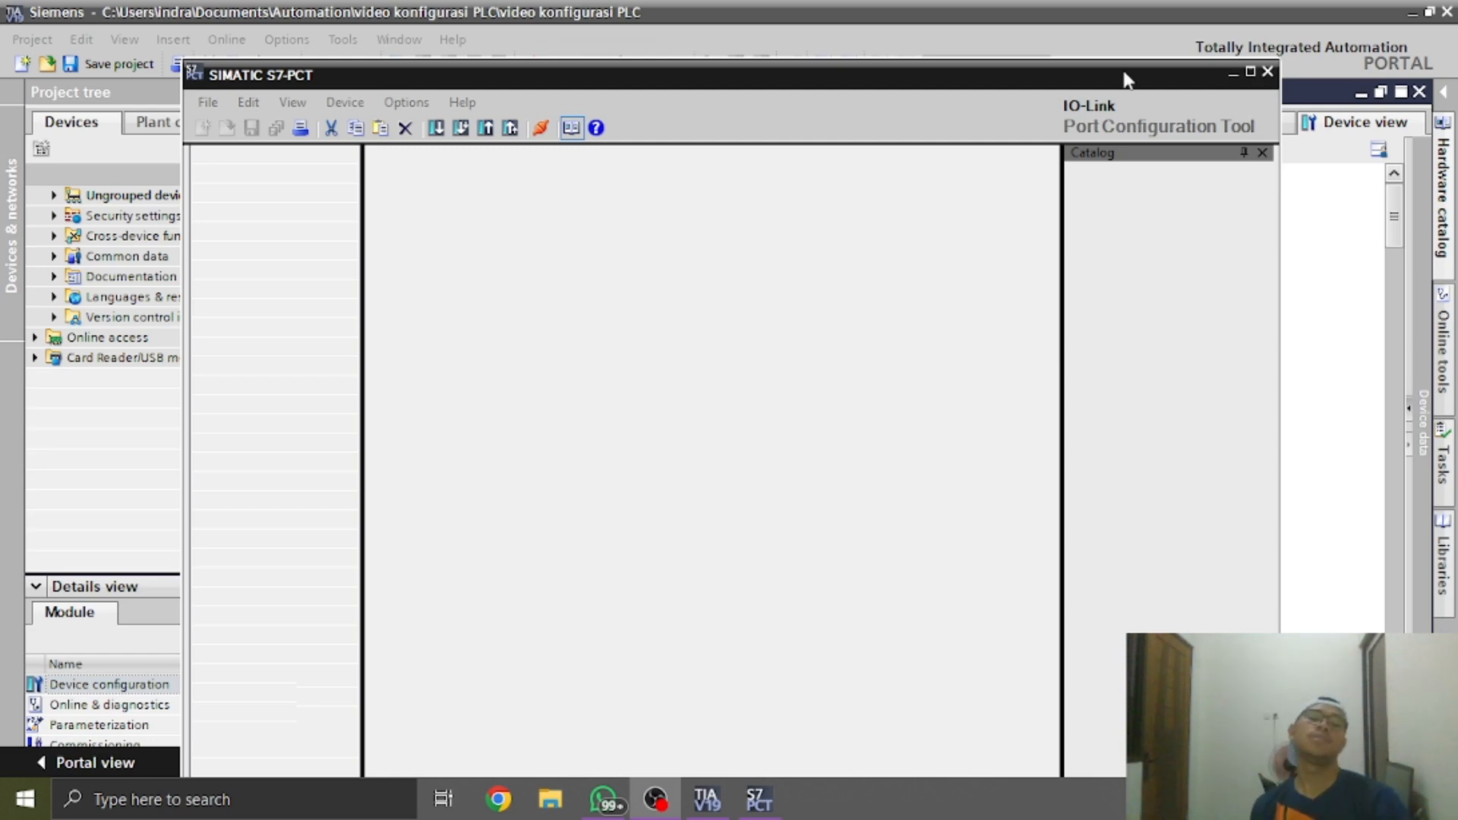
{"action": "left_click", "coordinate": [707, 799]}
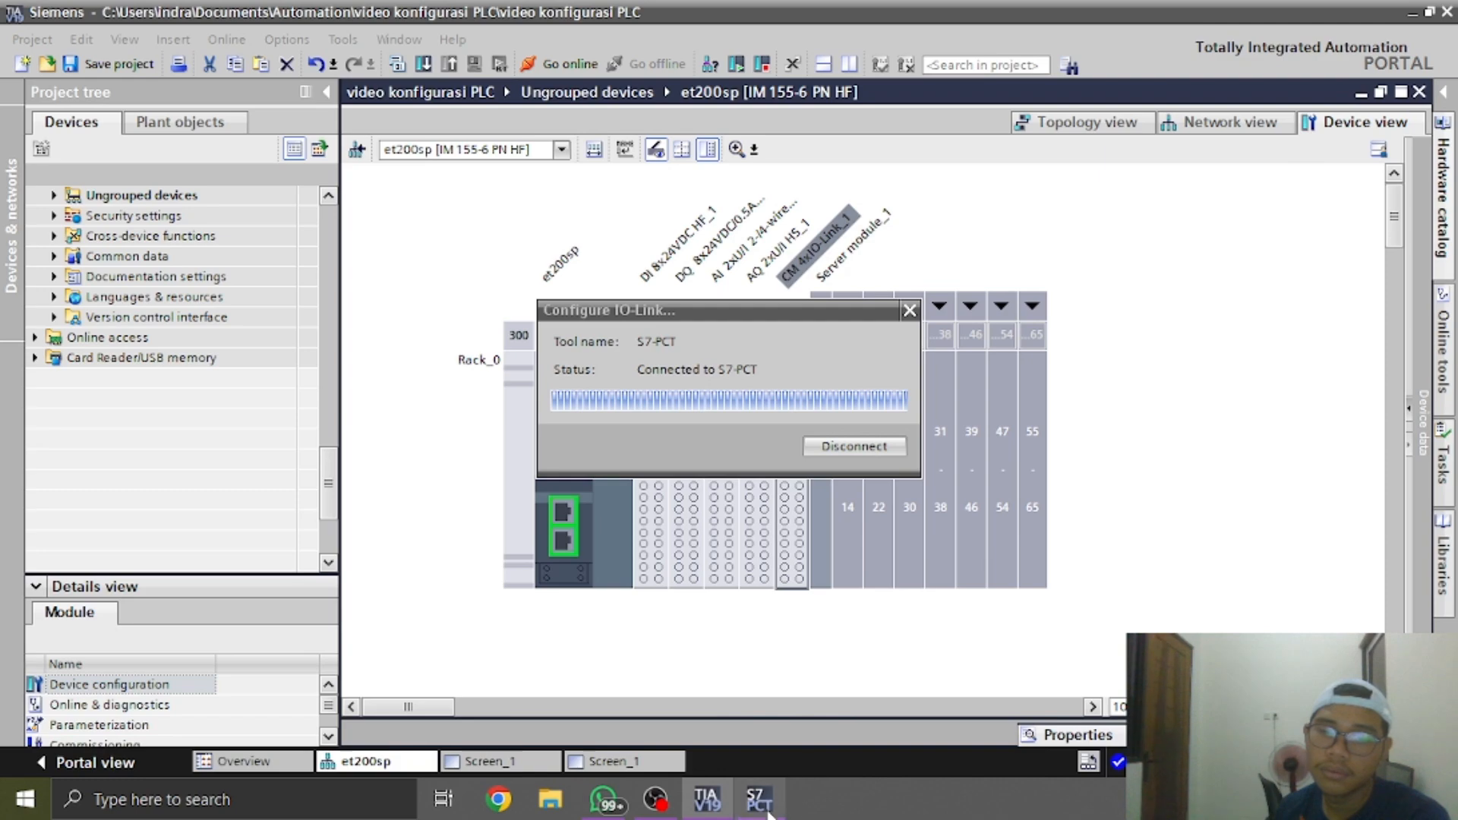
{"action": "mouse_move", "coordinate": [769, 813]}
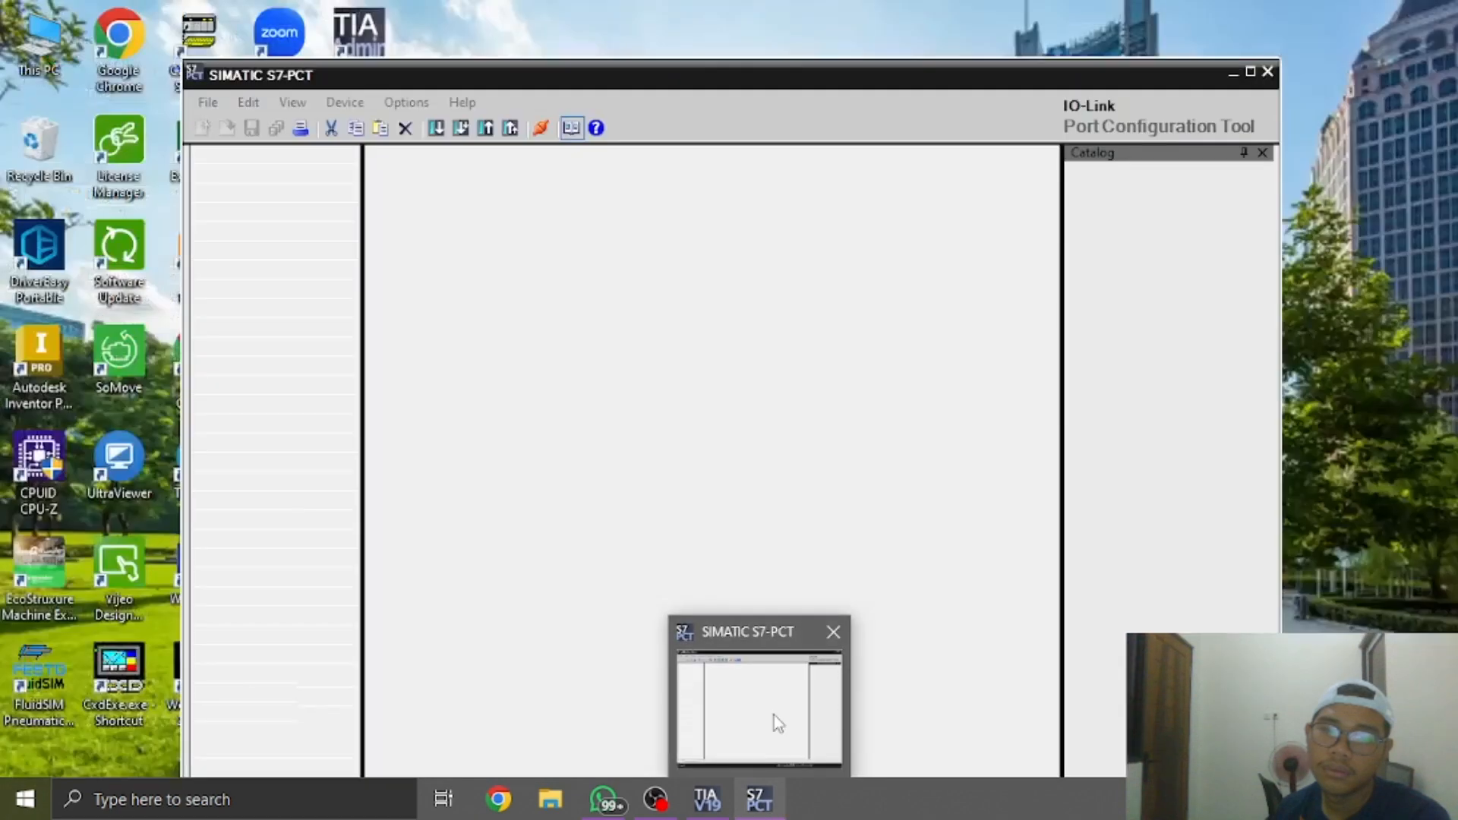
{"action": "left_click", "coordinate": [773, 714]}
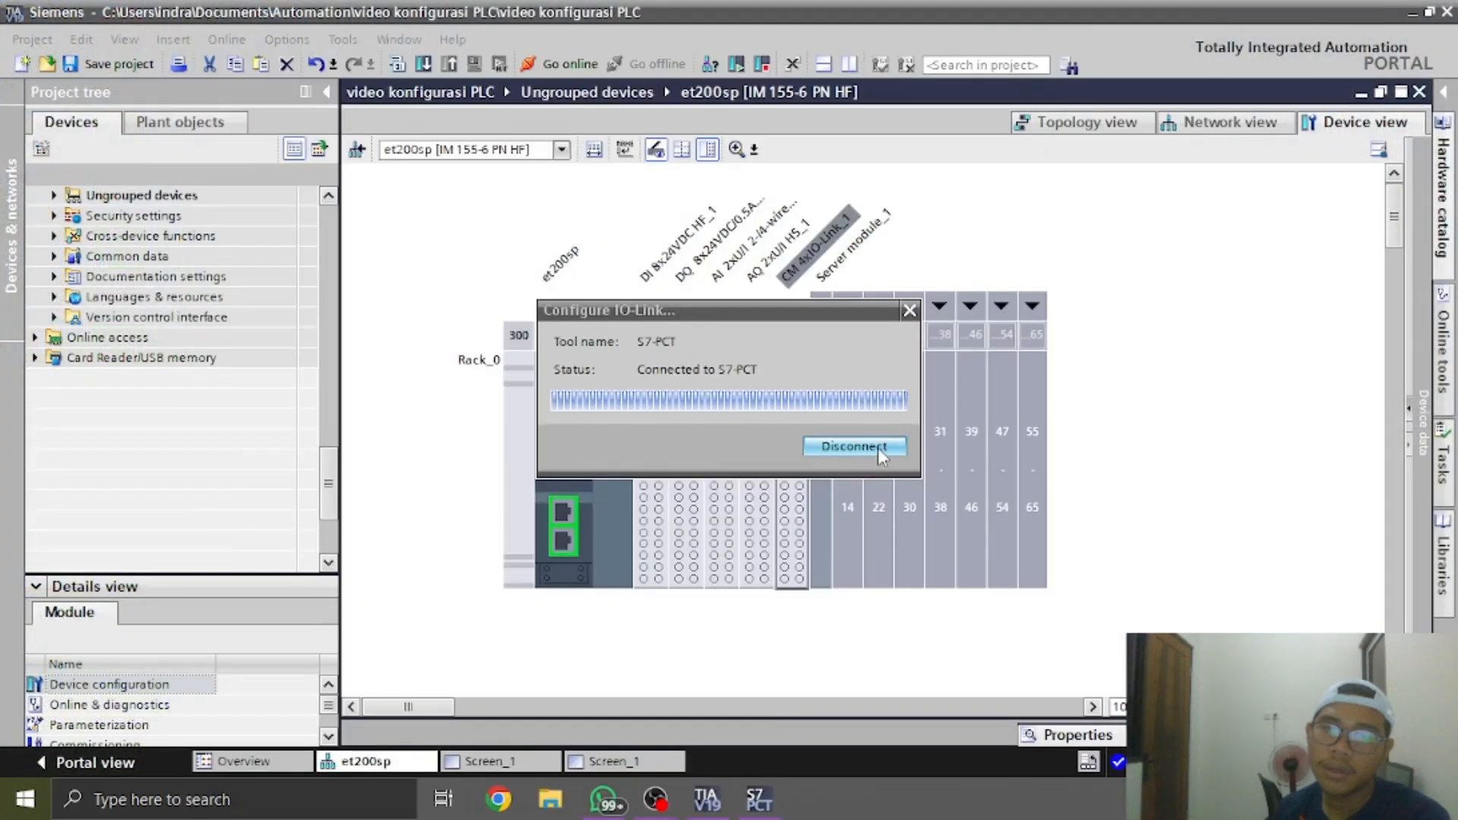
{"action": "left_click", "coordinate": [878, 448]}
{"action": "left_click", "coordinate": [781, 455]}
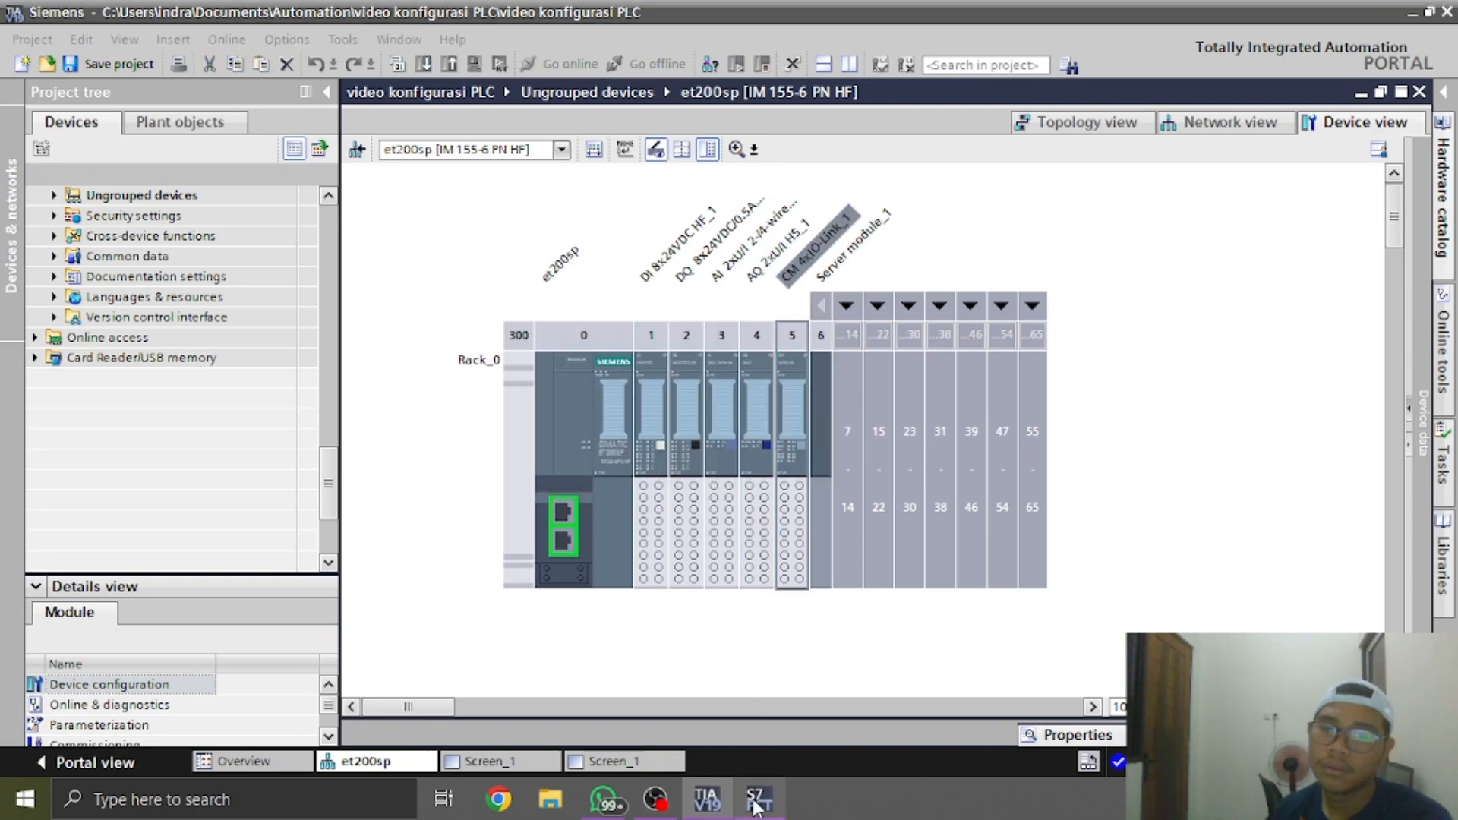
{"action": "mouse_move", "coordinate": [757, 799]}
{"action": "left_click", "coordinate": [834, 631]}
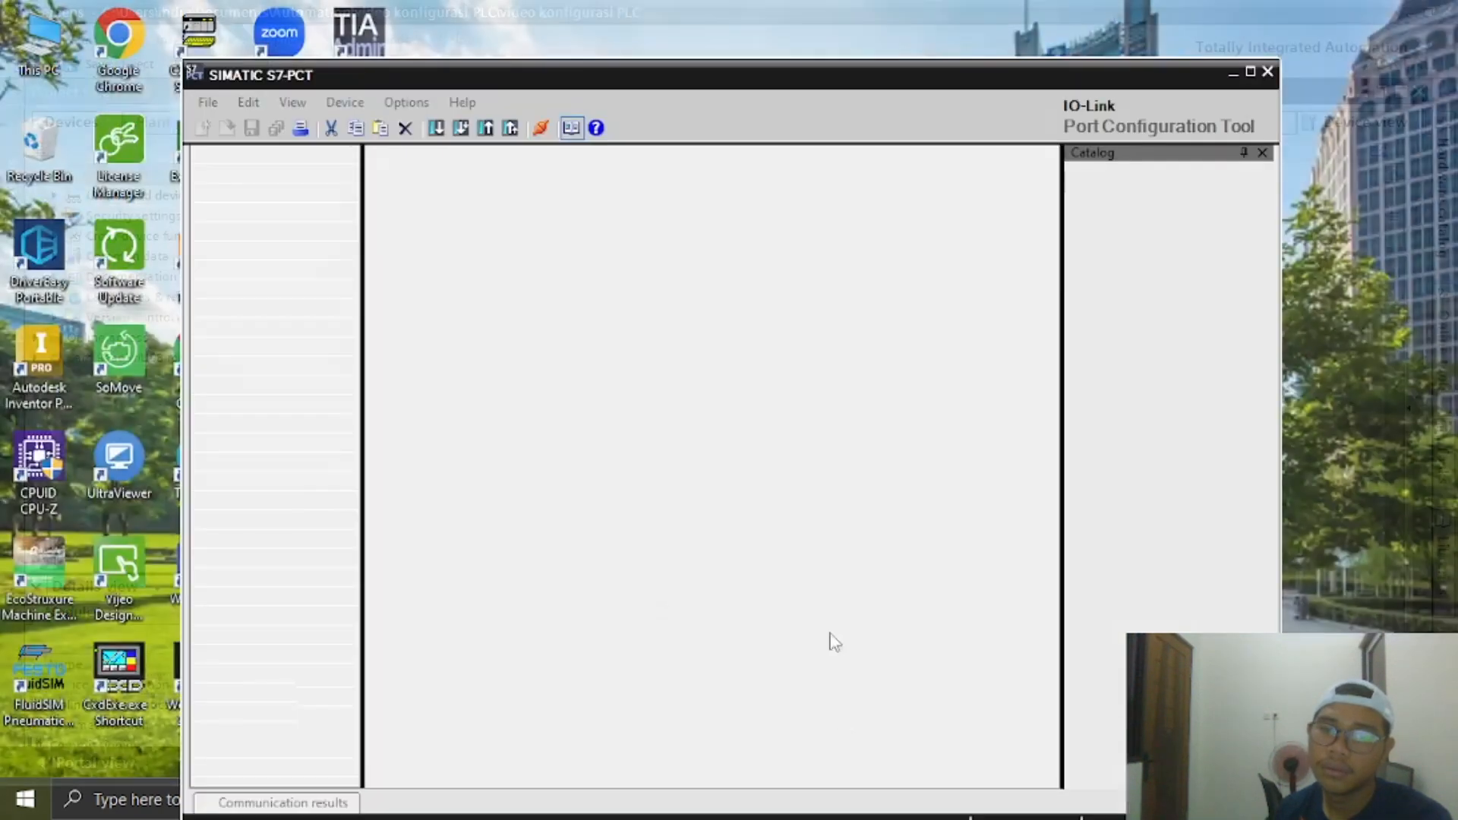
{"action": "left_click", "coordinate": [705, 812]}
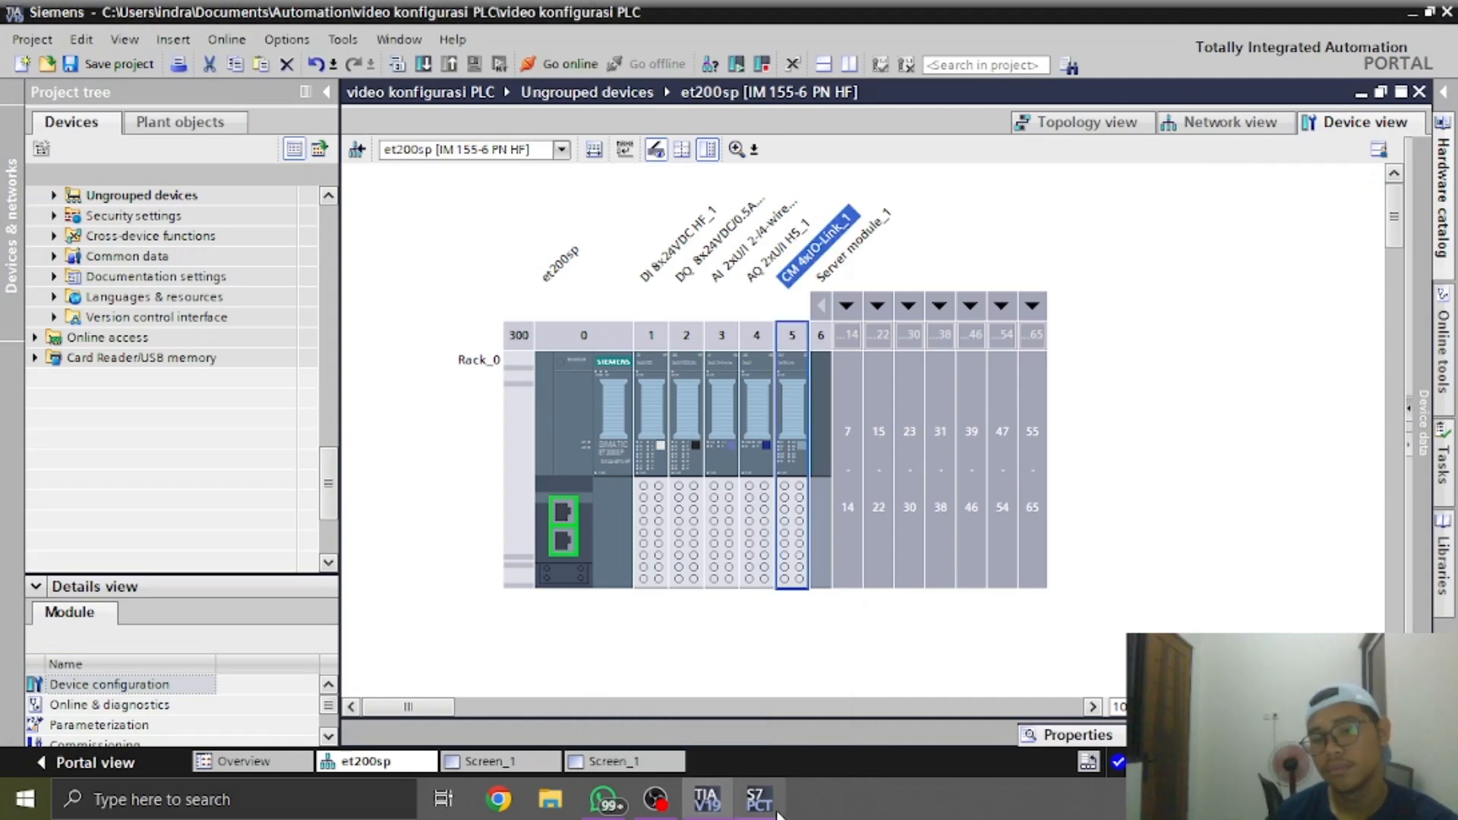
Open the device view of the act station (IM 3SU1 PN) from the network view
{"action": "mouse_move", "coordinate": [776, 810]}
{"action": "left_click", "coordinate": [777, 735]}
{"action": "left_click", "coordinate": [1210, 123]}
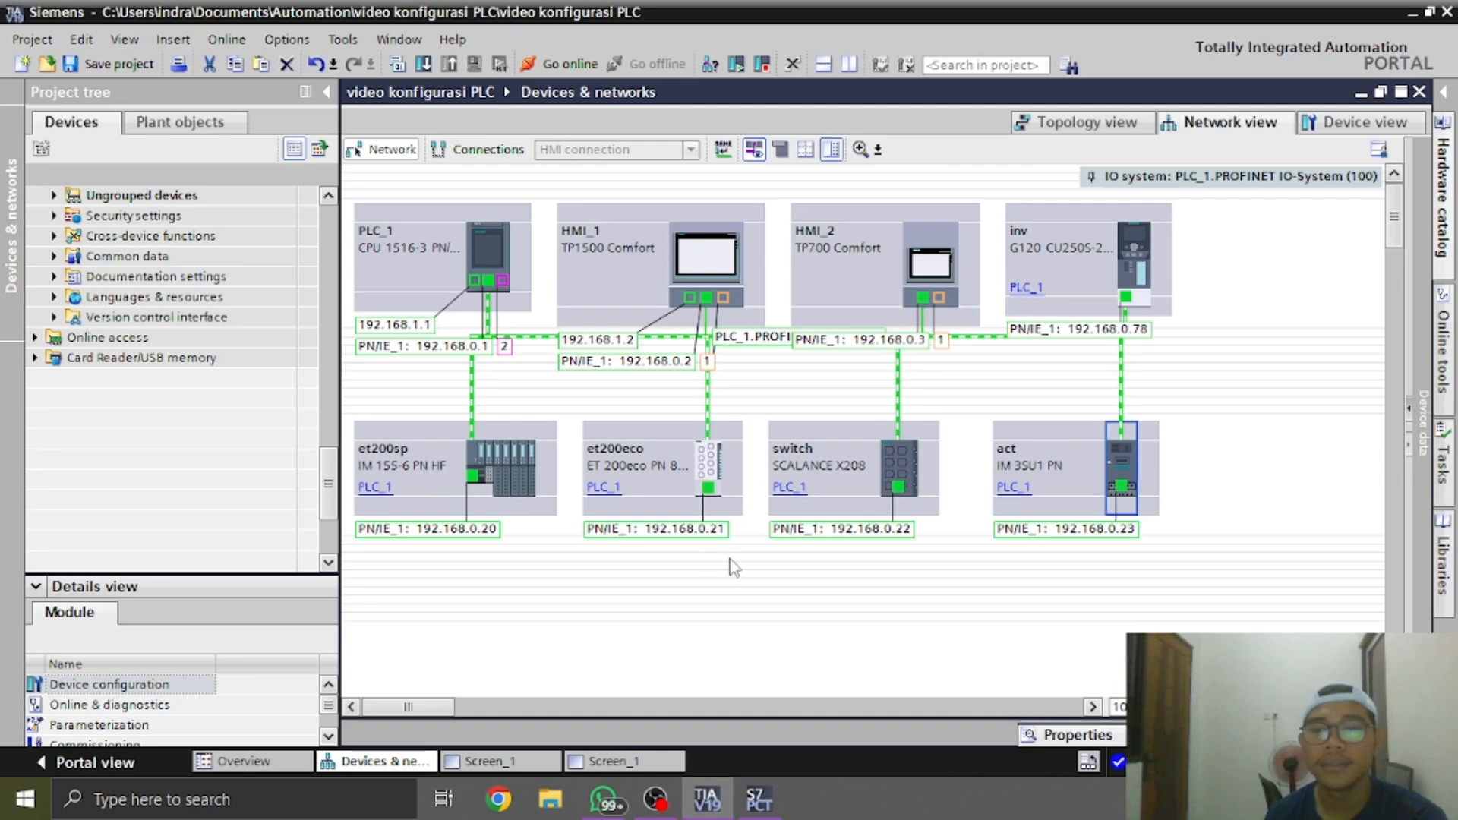
{"action": "double_click", "coordinate": [1124, 486]}
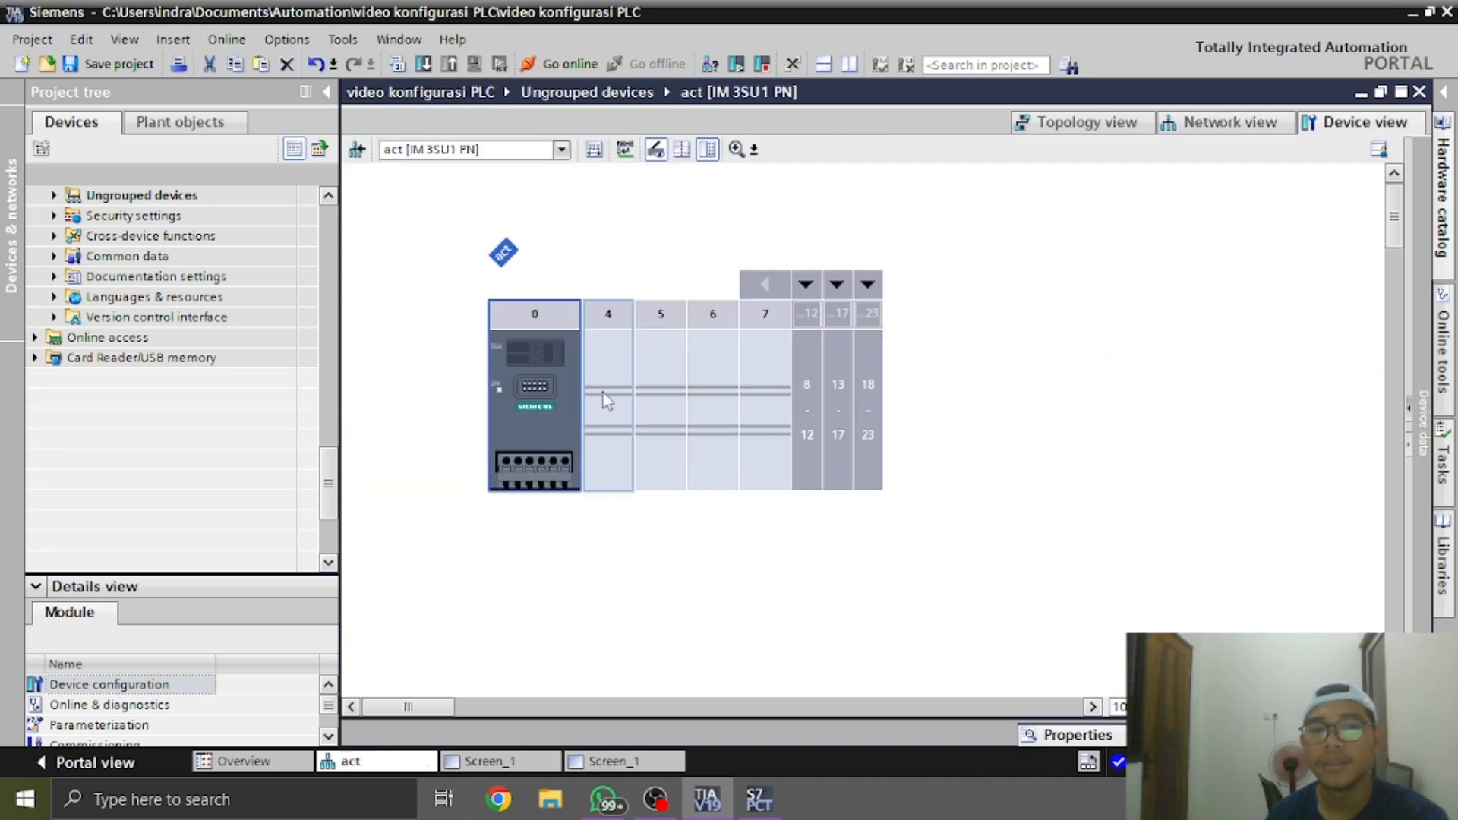
Switch to the WhatsApp photo of the blue S4 pushbutton and SIRIUS module, and compare it with the act station's device view
{"action": "key", "text": "alt+Tab"}
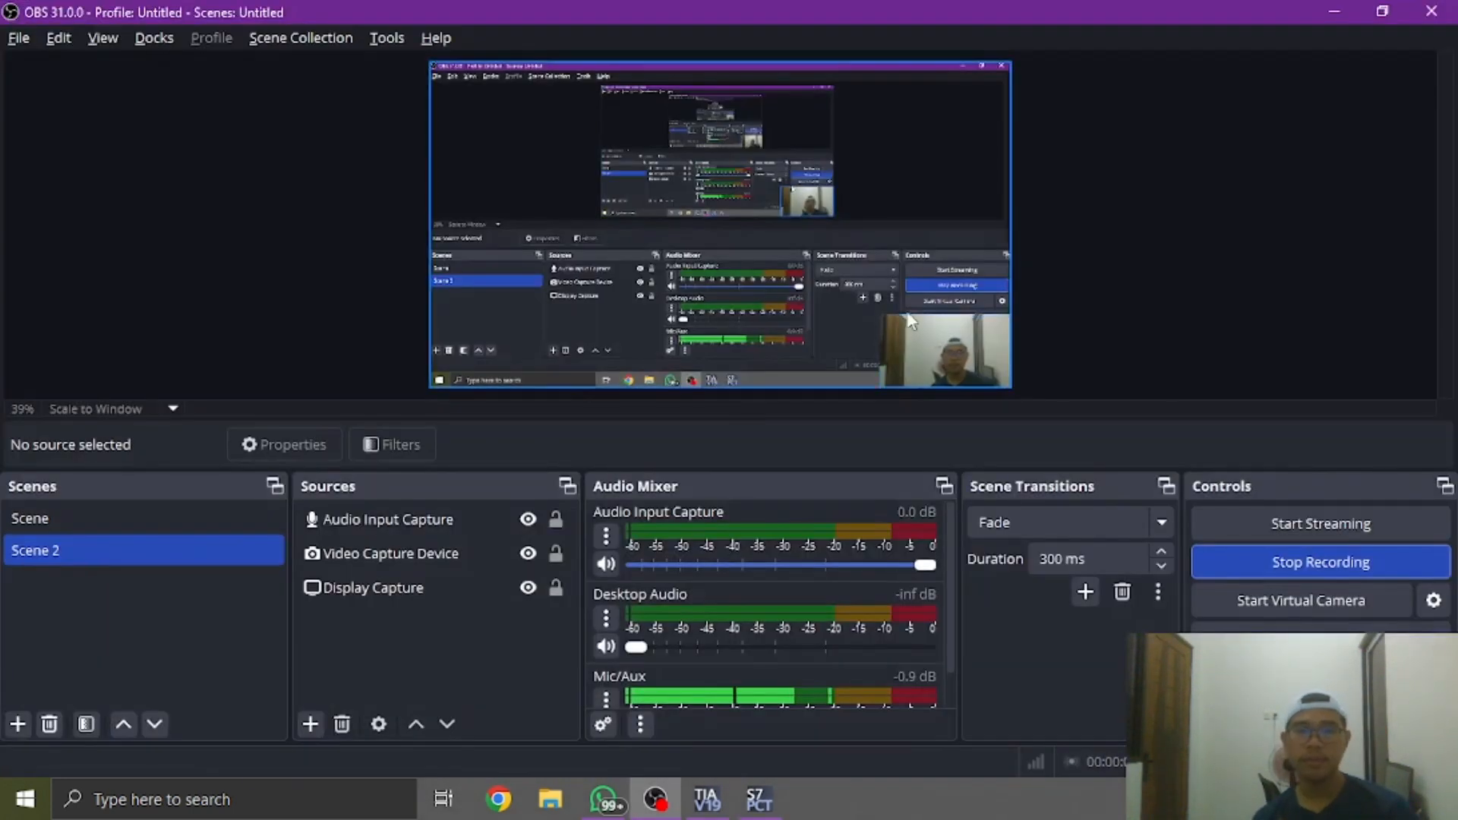
{"action": "key", "text": "alt+Tab"}
{"action": "key", "text": "alt+Tab"}
{"action": "key", "text": "Tab"}
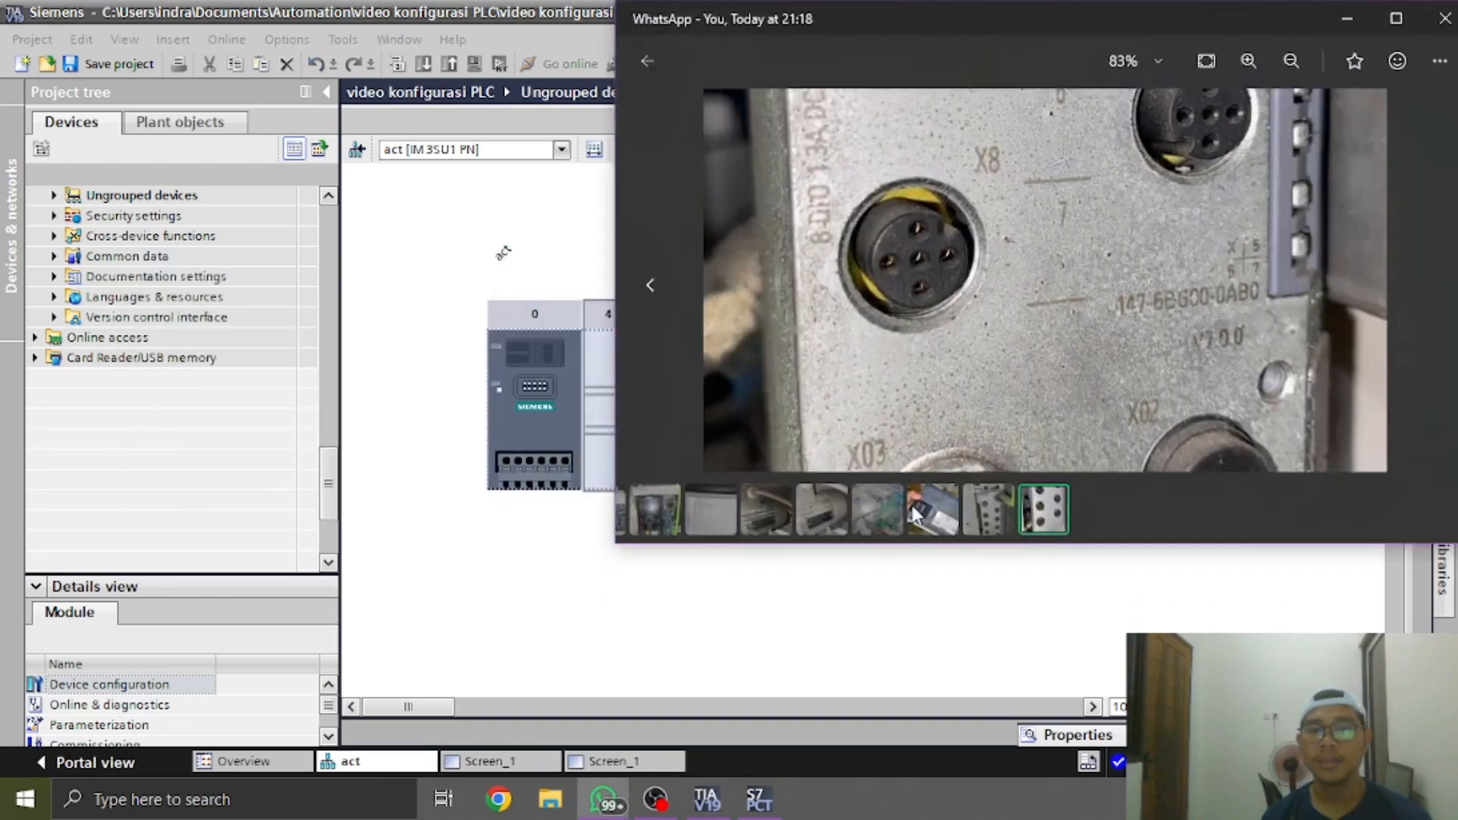
{"action": "left_click", "coordinate": [766, 510]}
{"action": "left_click", "coordinate": [881, 522]}
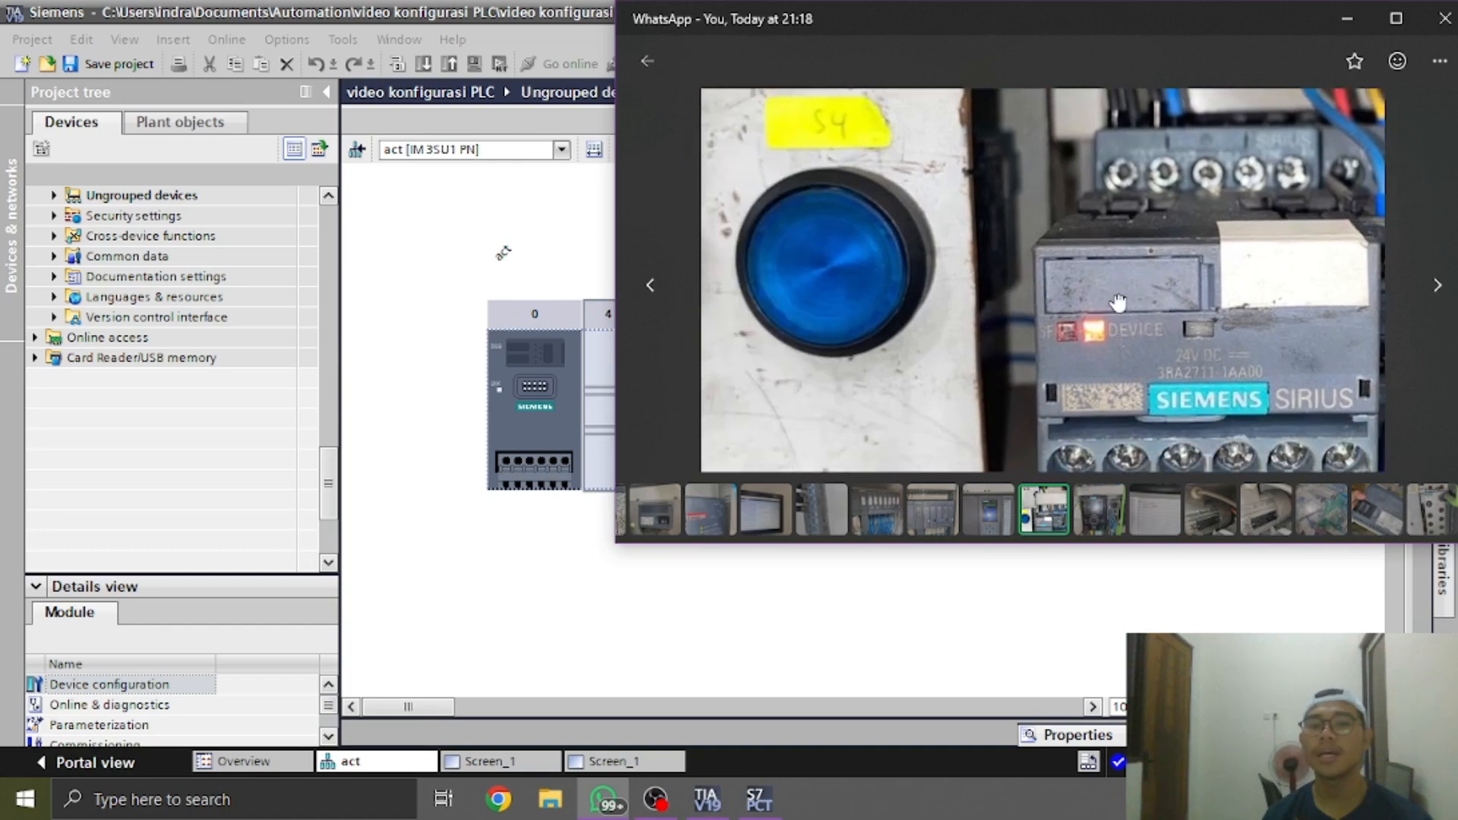
{"action": "left_click_drag", "start_coordinate": [915, 339], "coordinate": [908, 213]}
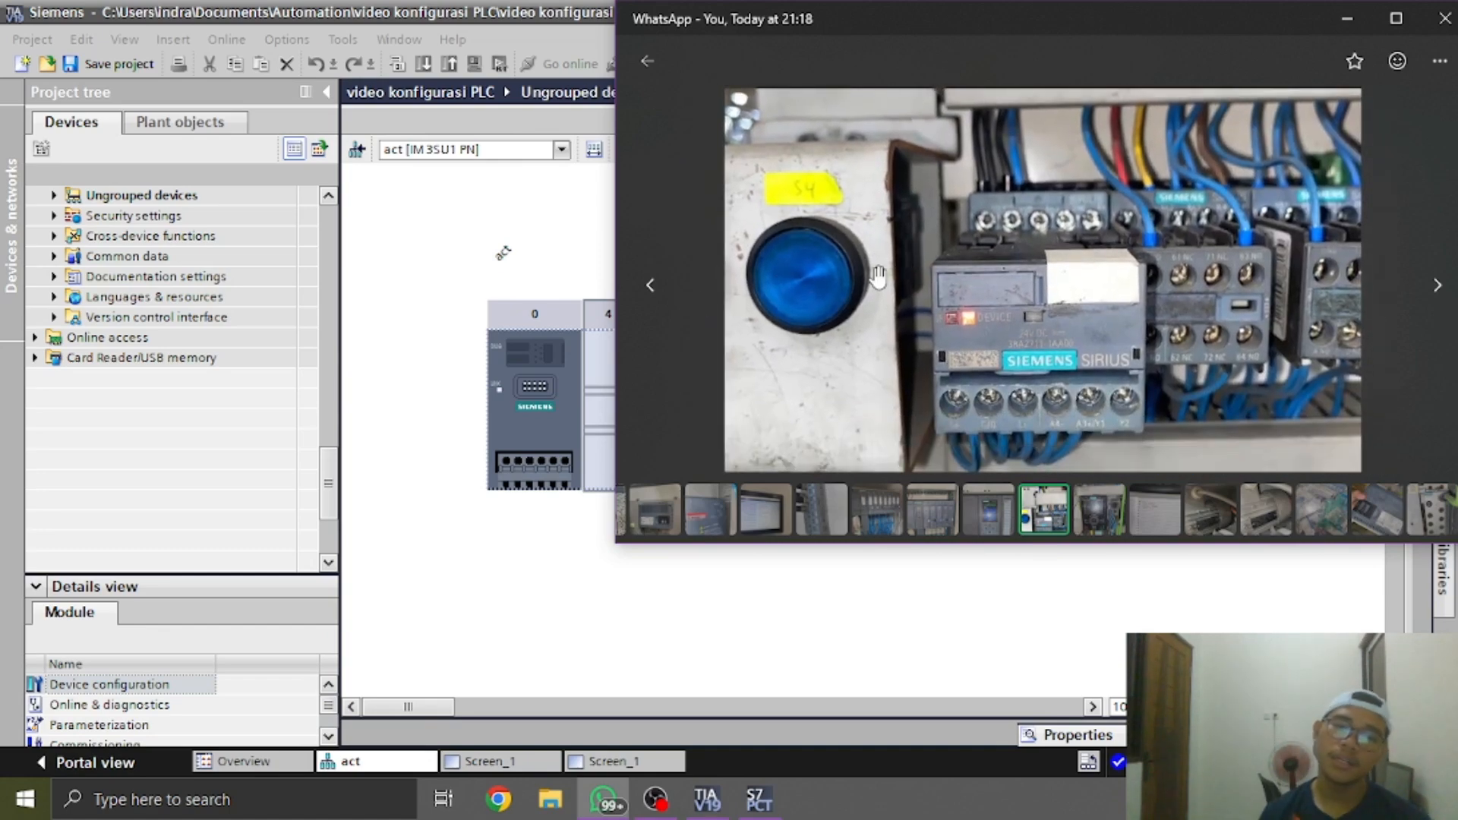
{"action": "key", "text": "alt+Tab"}
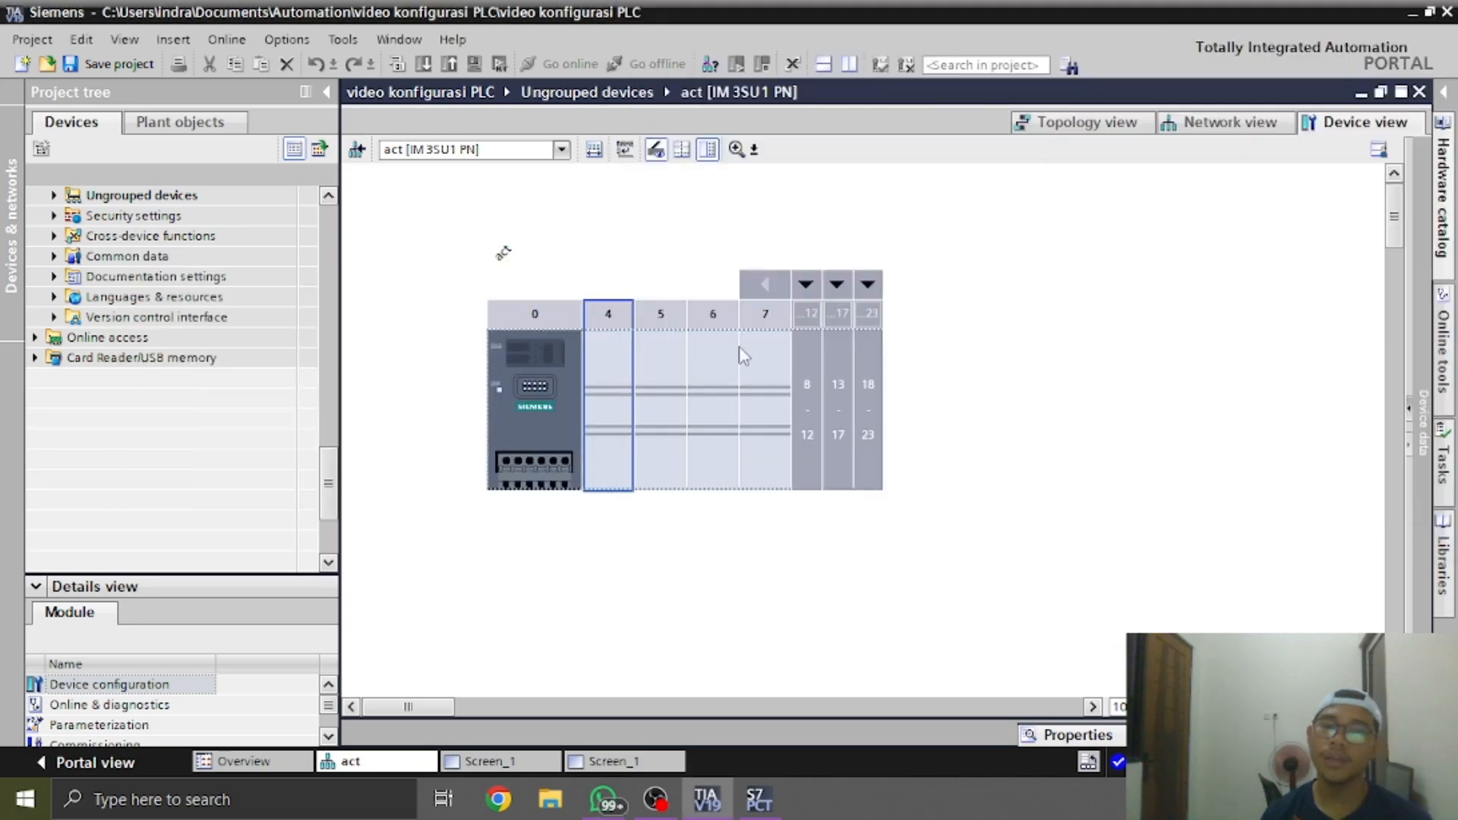
{"action": "key", "text": "alt+Tab"}
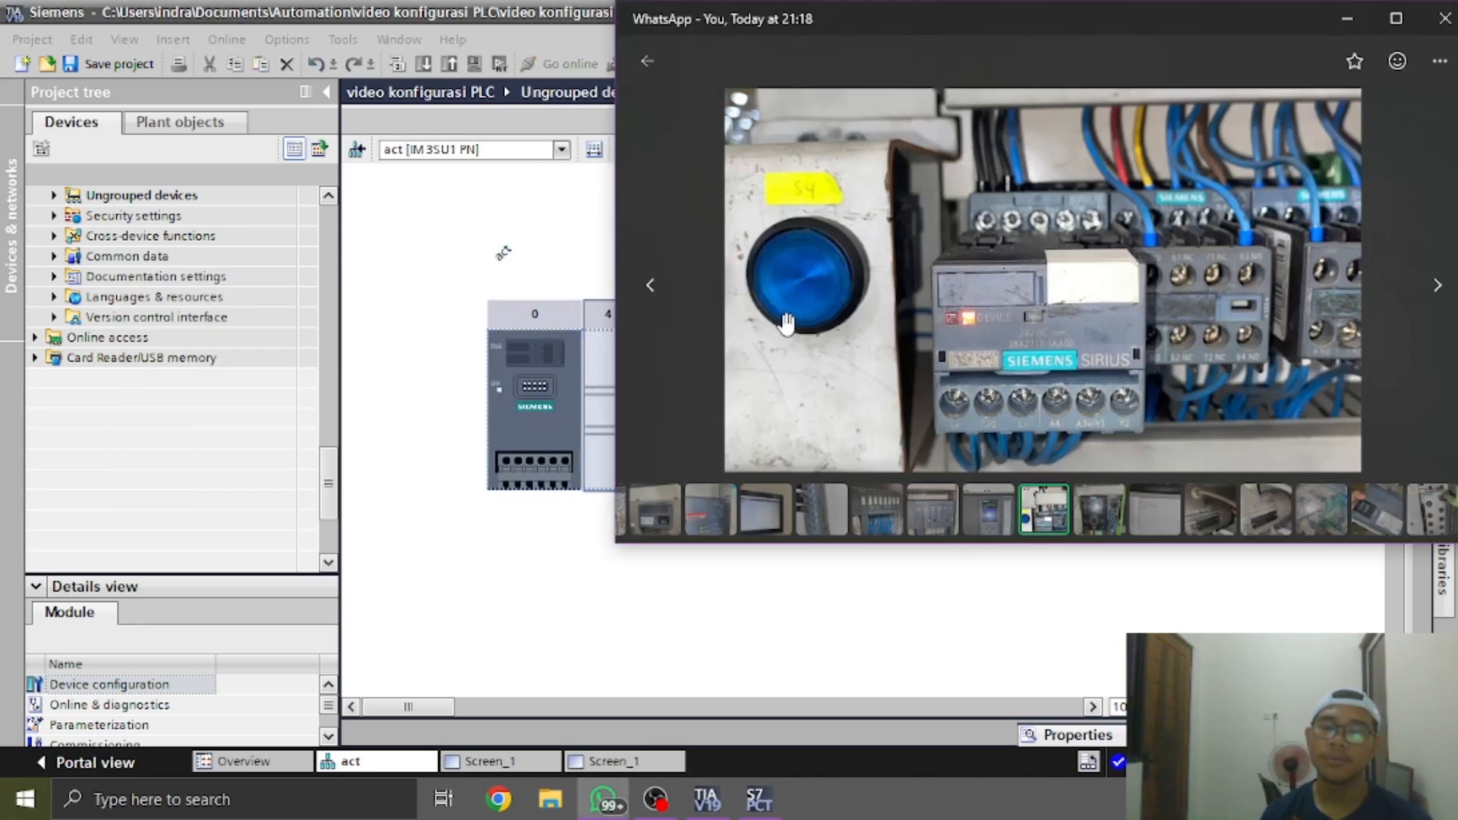
{"action": "scroll", "coordinate": [867, 275], "scroll_direction": "up", "scroll_amount": 3}
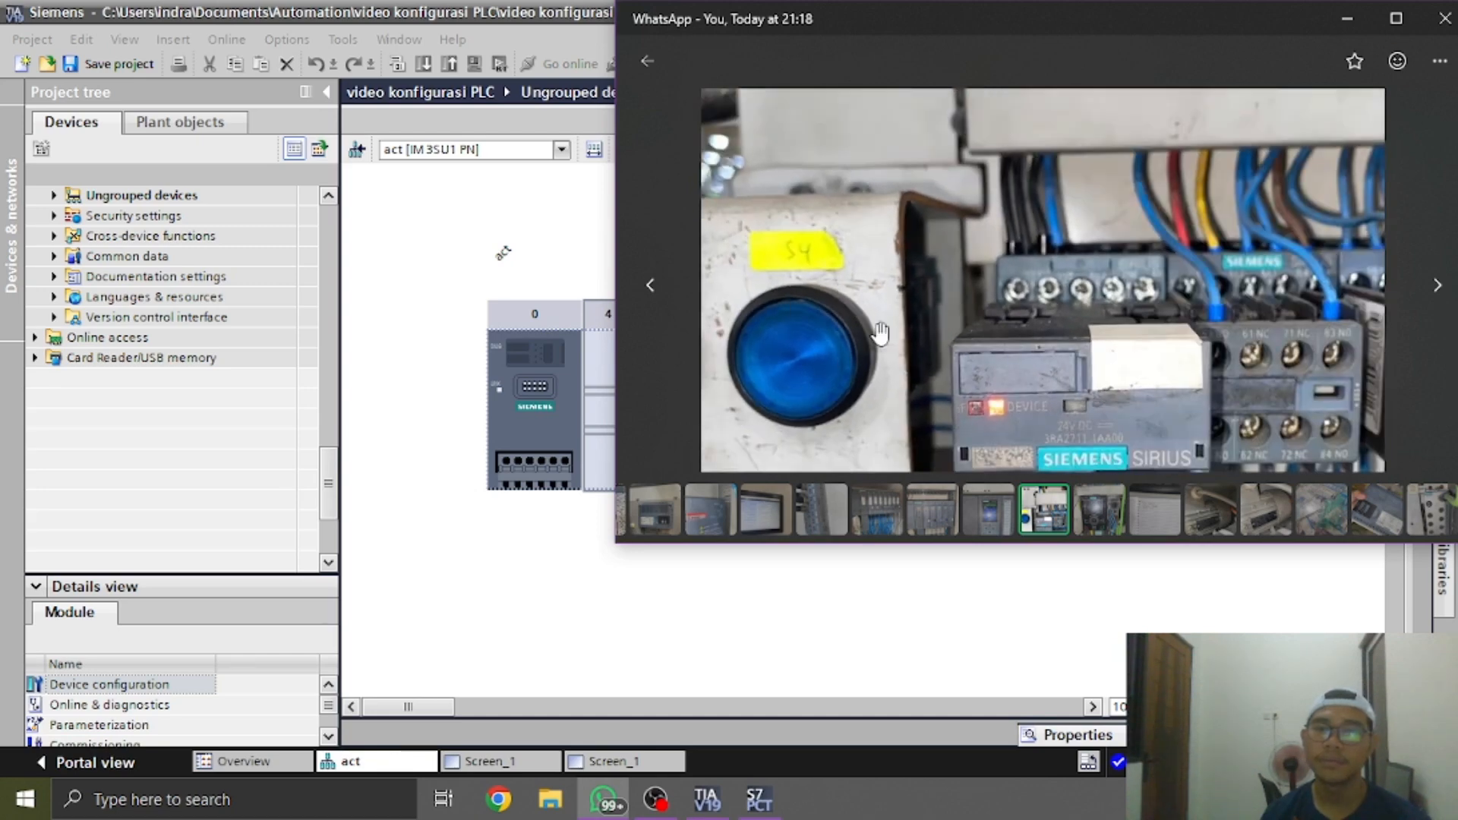
Return to TIA Portal and view the information on commanding module 3SU1 400-1MA10-1BA1 among the hardware catalog's terminal modules
{"action": "key", "text": "alt+Tab"}
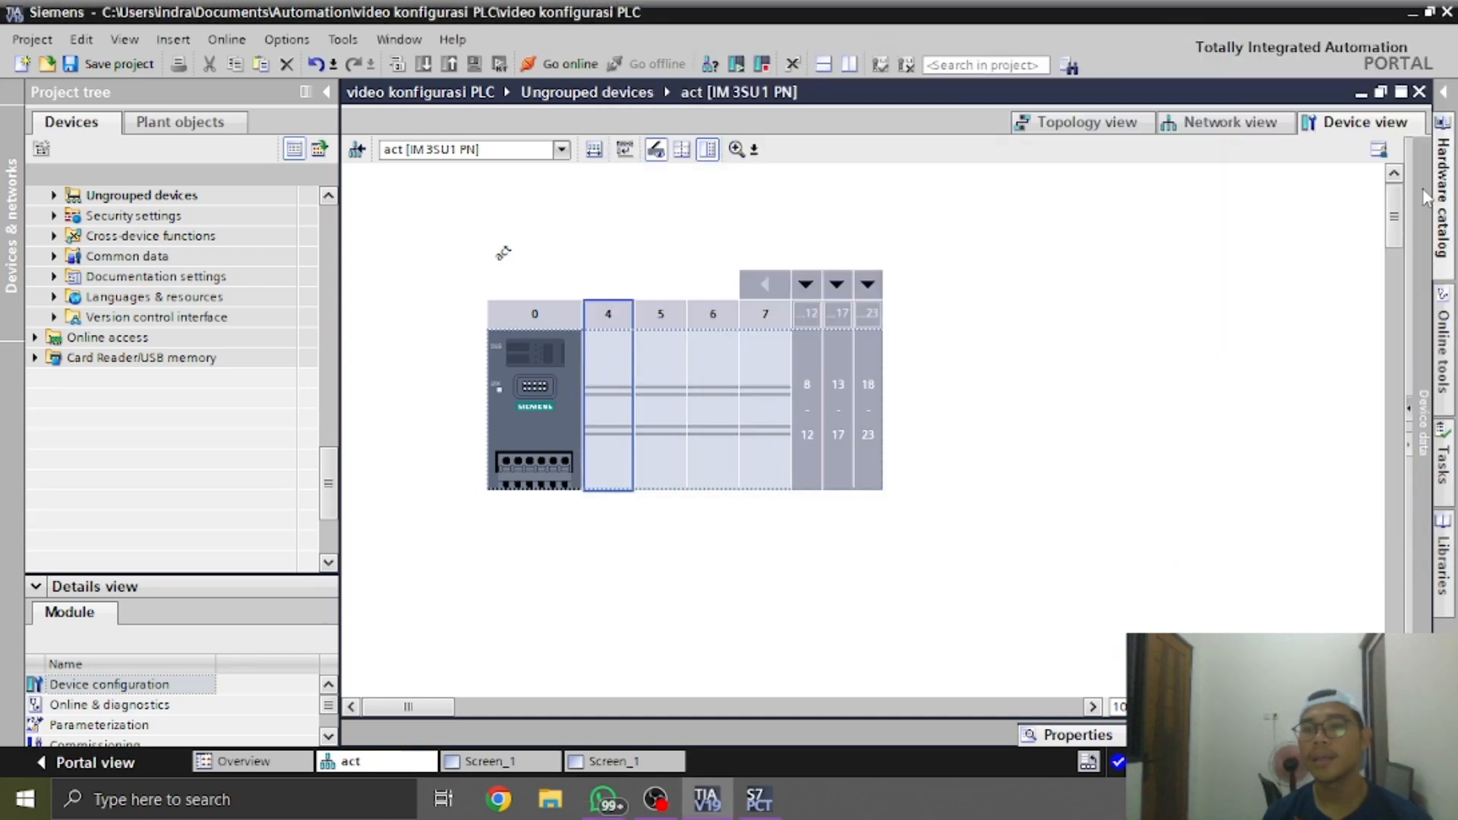
{"action": "left_click", "coordinate": [1445, 120]}
{"action": "left_click", "coordinate": [1204, 273]}
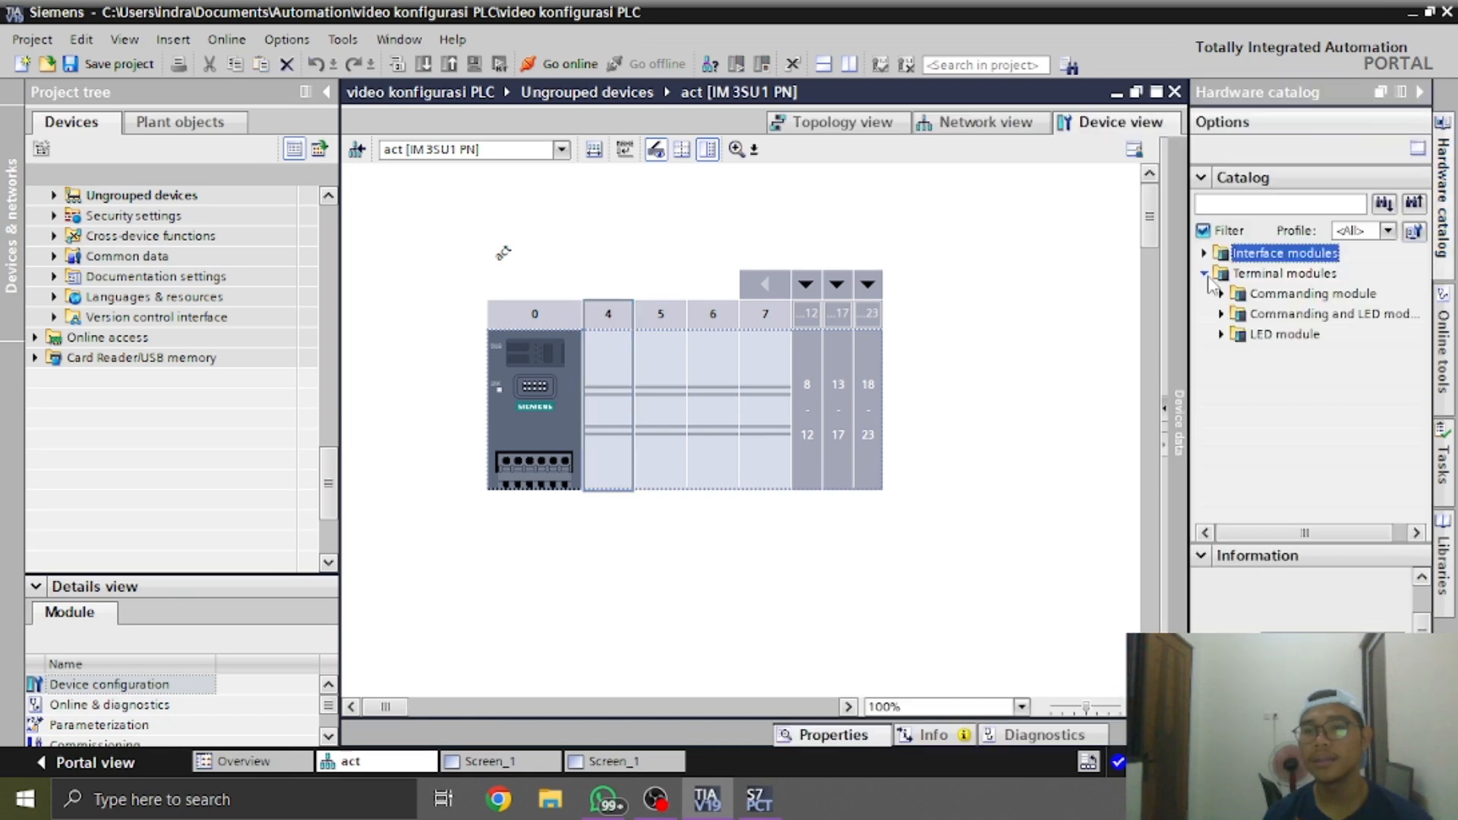
{"action": "left_click", "coordinate": [1221, 295]}
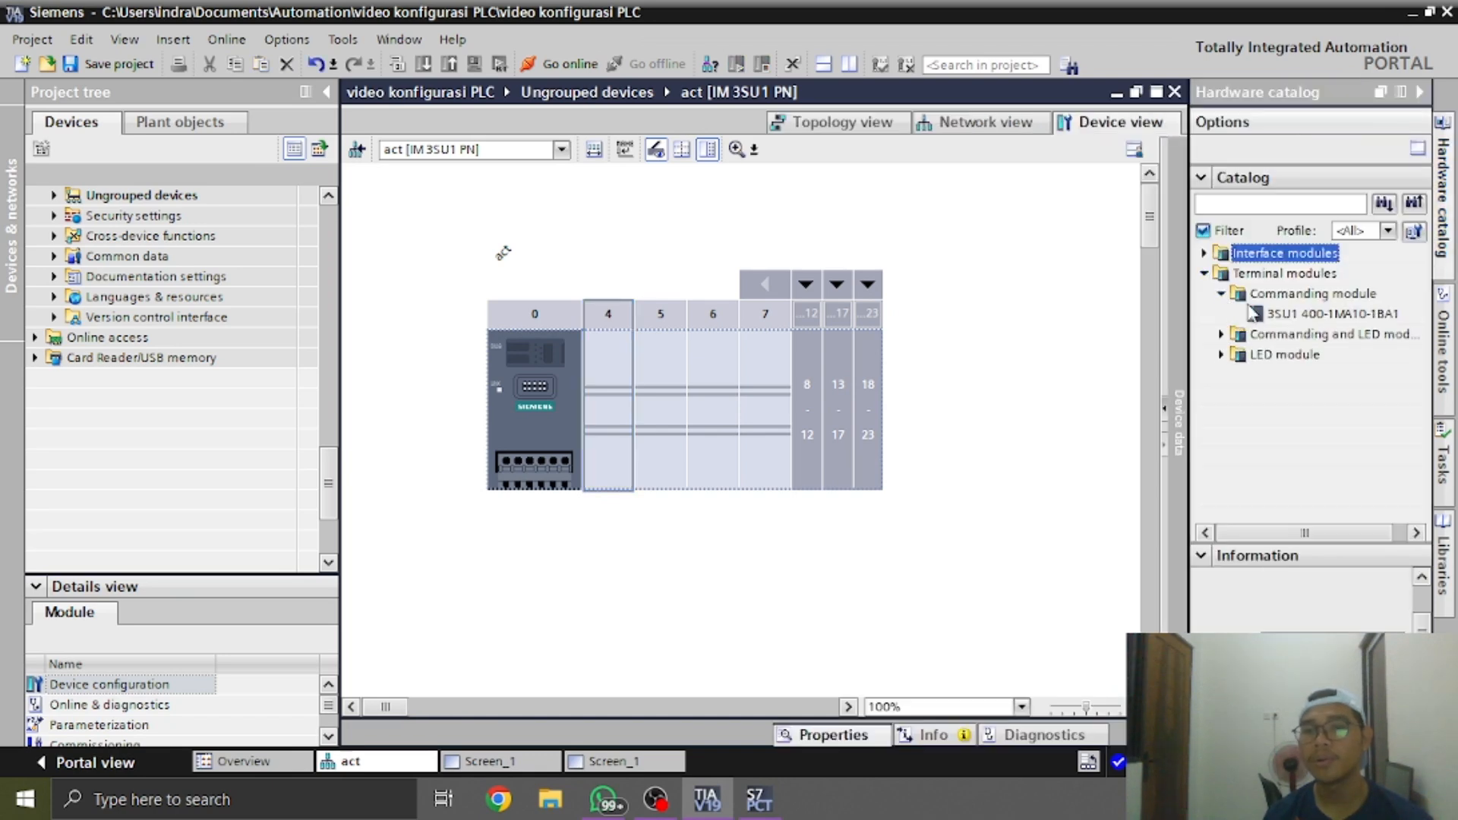
{"action": "left_click", "coordinate": [1236, 297]}
{"action": "left_click", "coordinate": [1221, 294]}
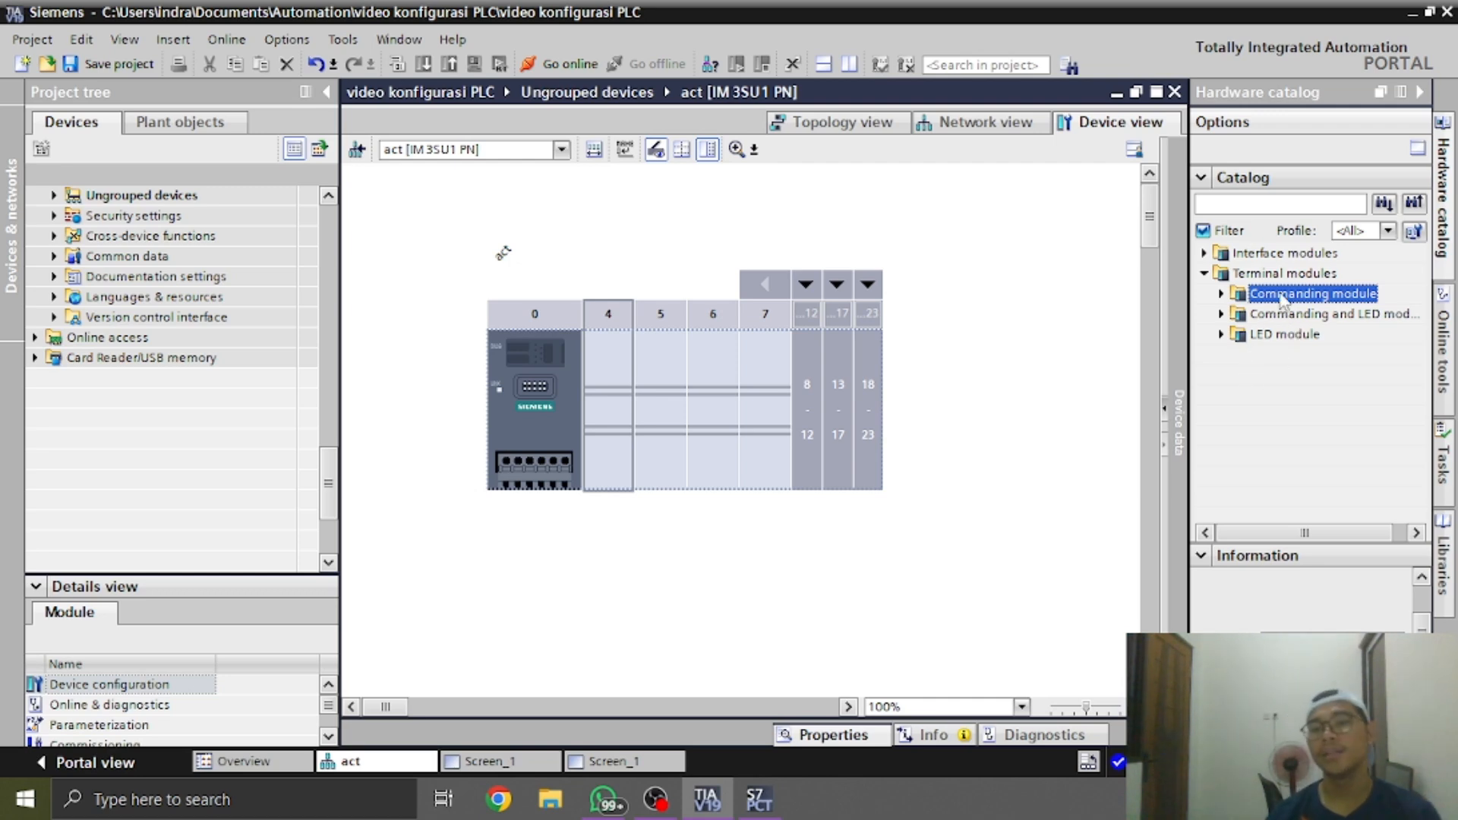
{"action": "double_click", "coordinate": [1303, 297]}
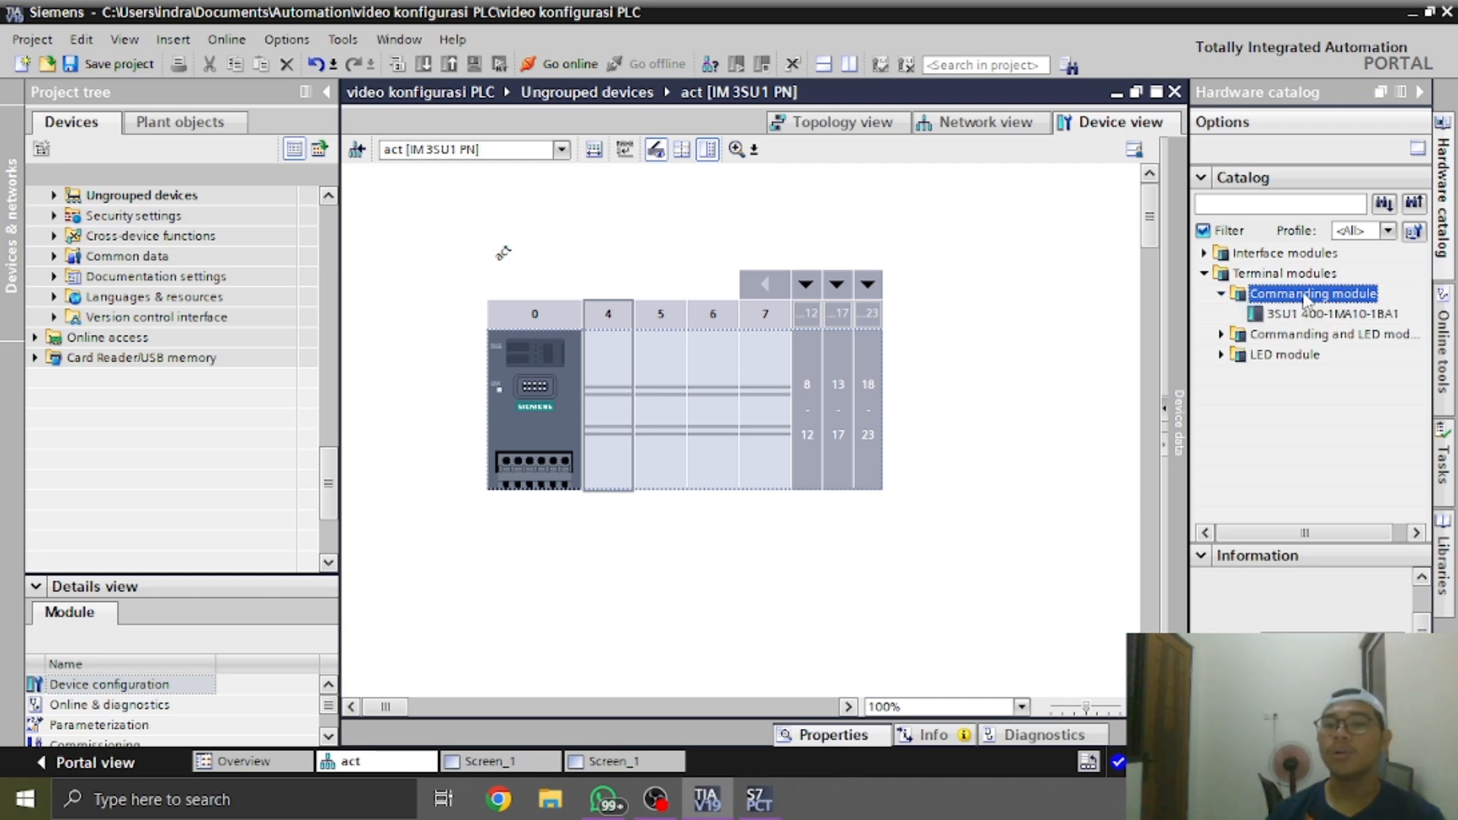
{"action": "left_click", "coordinate": [1290, 315]}
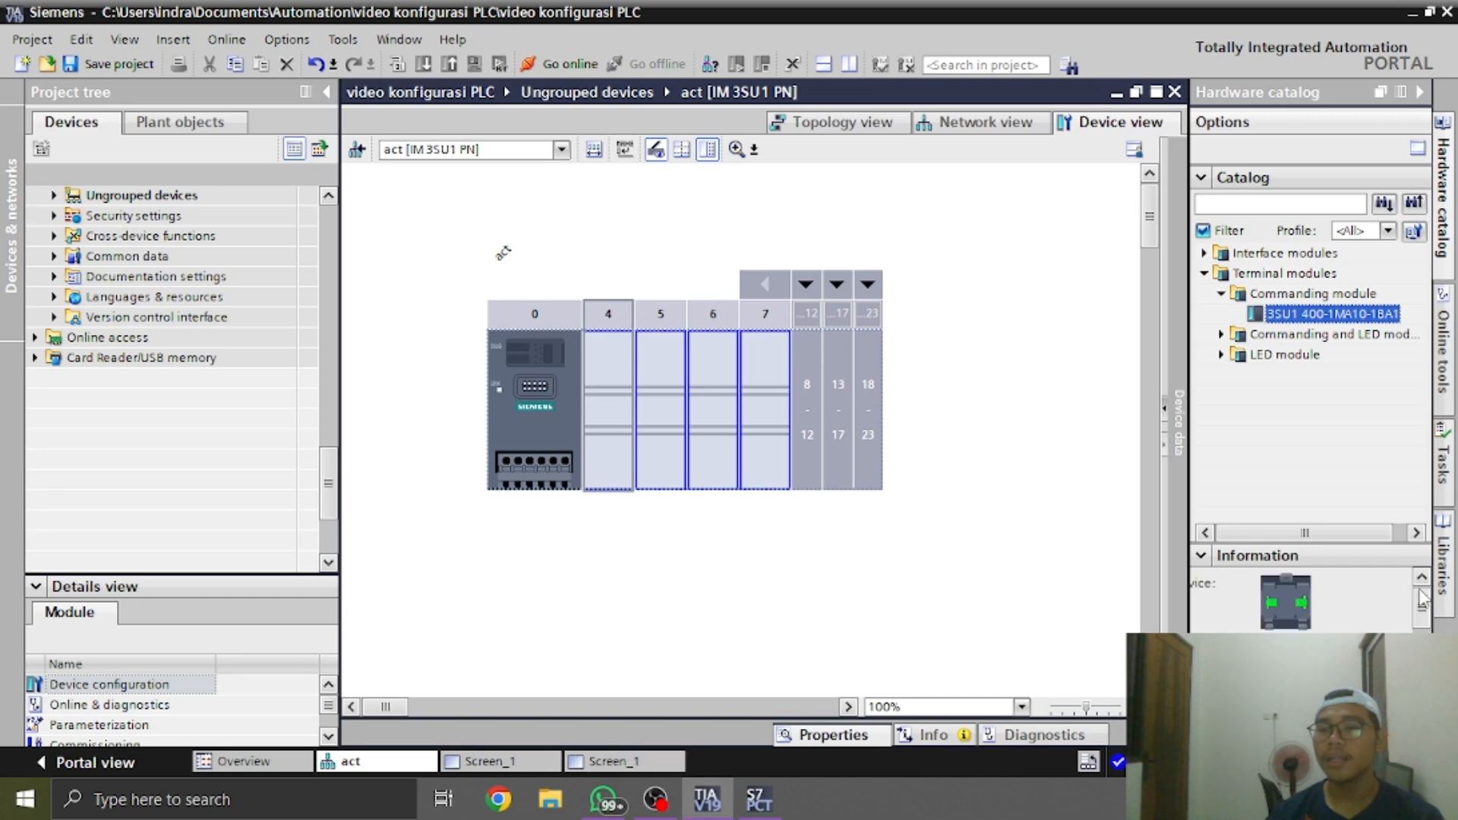
View the information on the combined commanding and LED module 3SU1 401-1MC*0-1CA1 in the hardware catalog
{"action": "left_click", "coordinate": [1224, 336]}
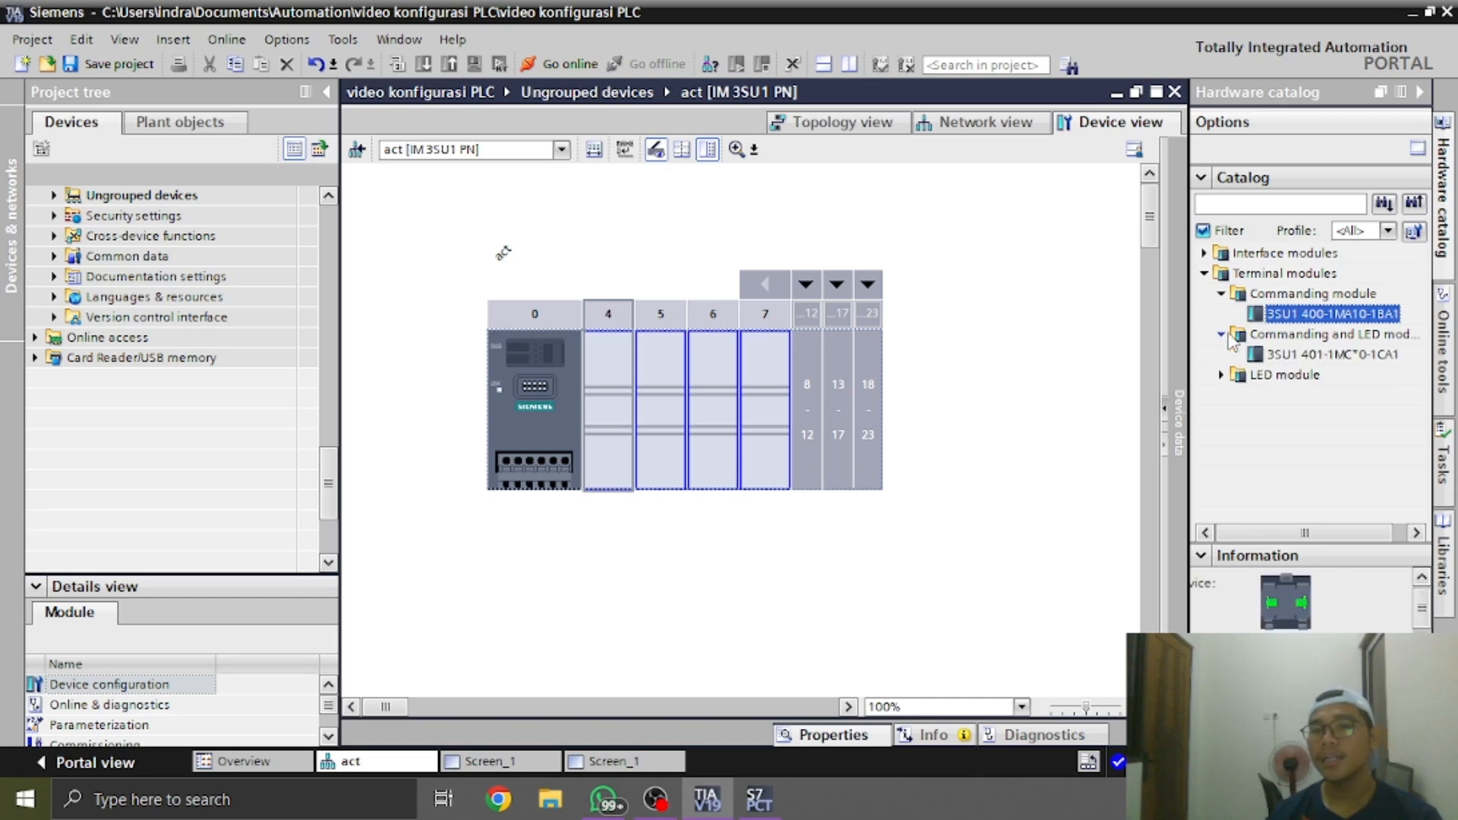
{"action": "left_click", "coordinate": [1306, 354]}
{"action": "scroll", "coordinate": [1424, 621], "scroll_direction": "down", "scroll_amount": 1}
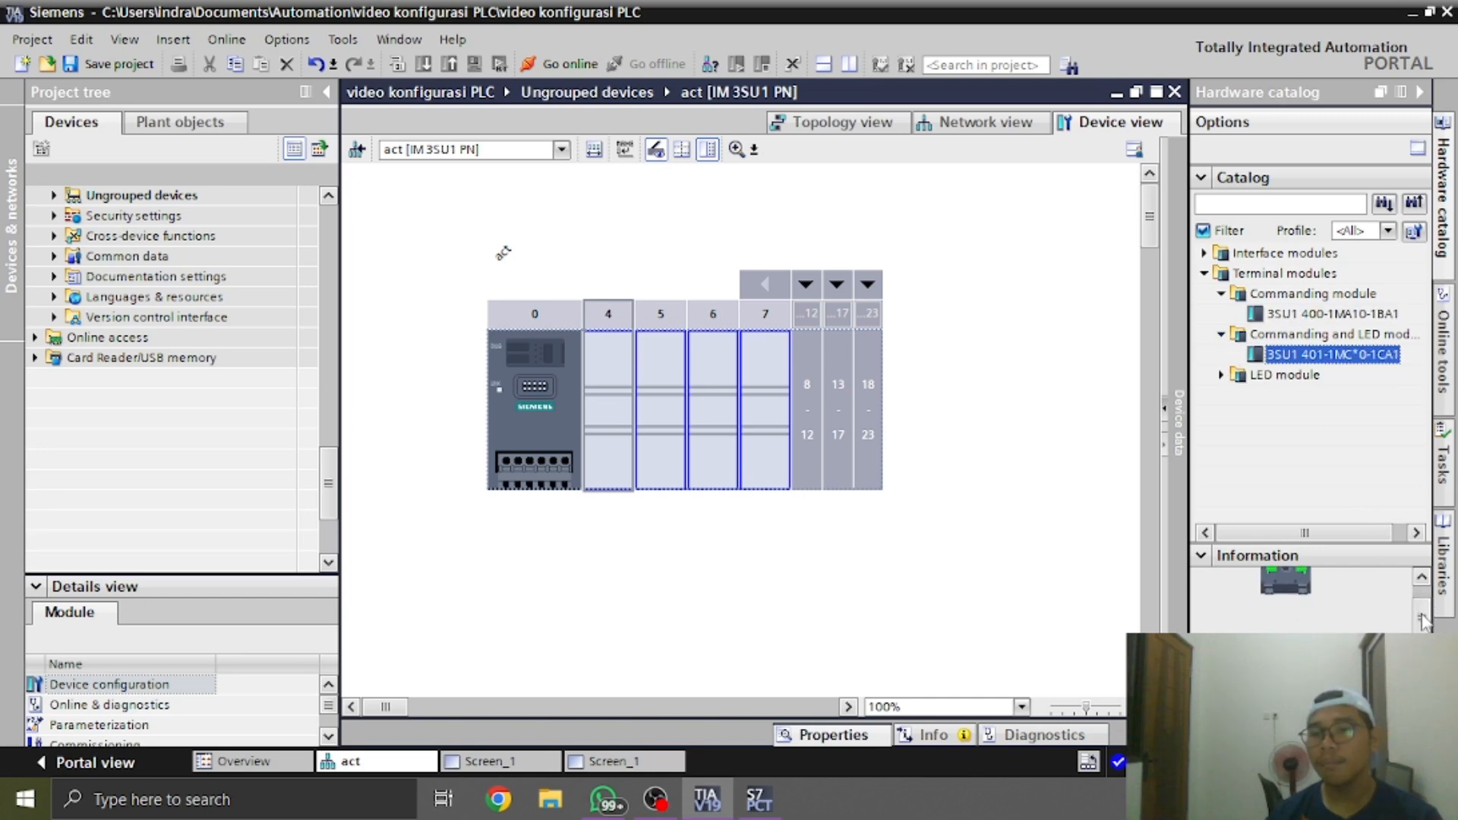
{"action": "left_click_drag", "start_coordinate": [1421, 614], "coordinate": [1424, 614]}
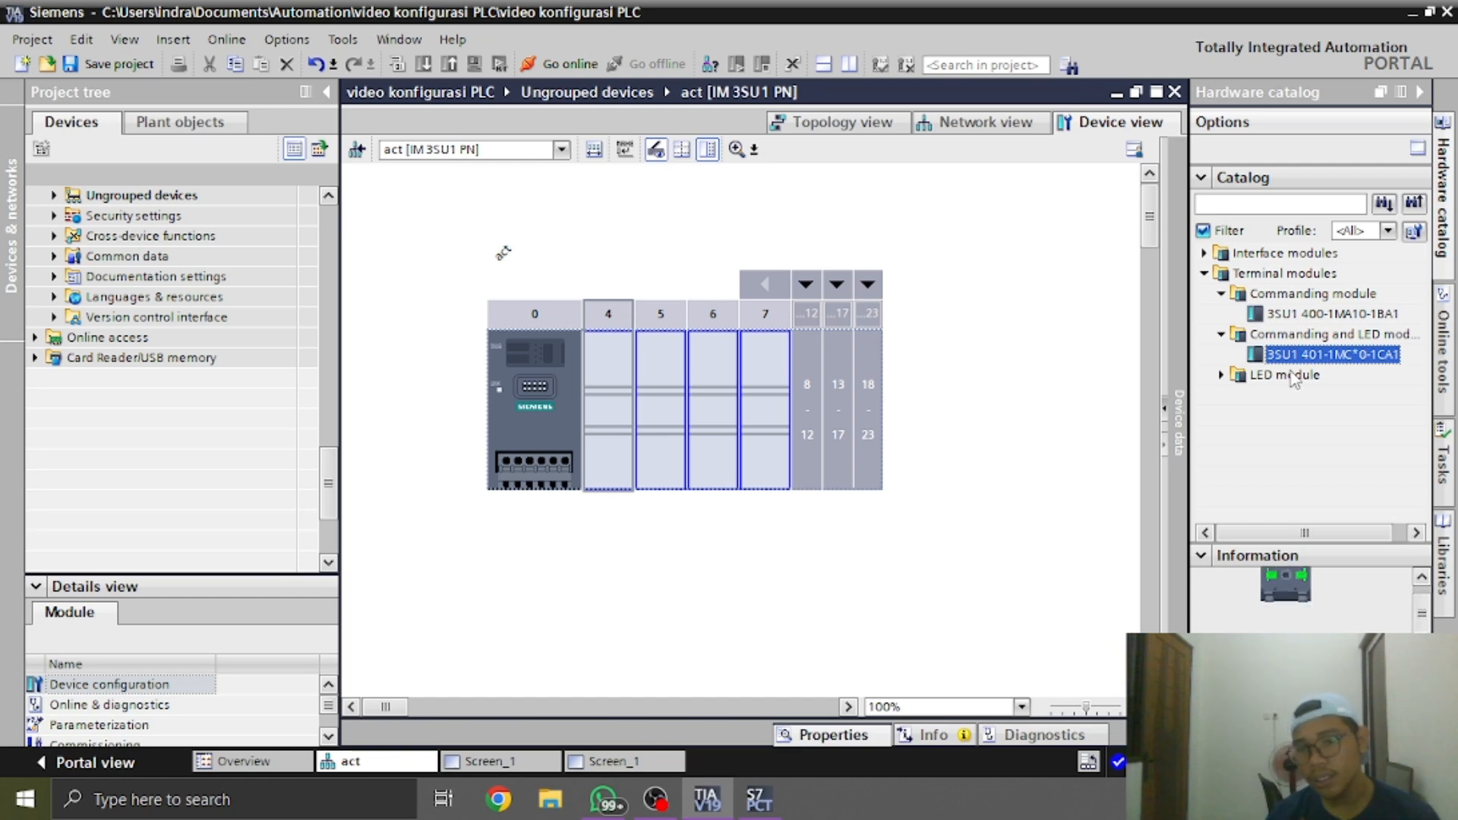
Look up the LED module 3SU1 401-1ME*0-1DA1 in the catalog and compare it with the commanding and the combined commanding and LED modules
{"action": "double_click", "coordinate": [1295, 376]}
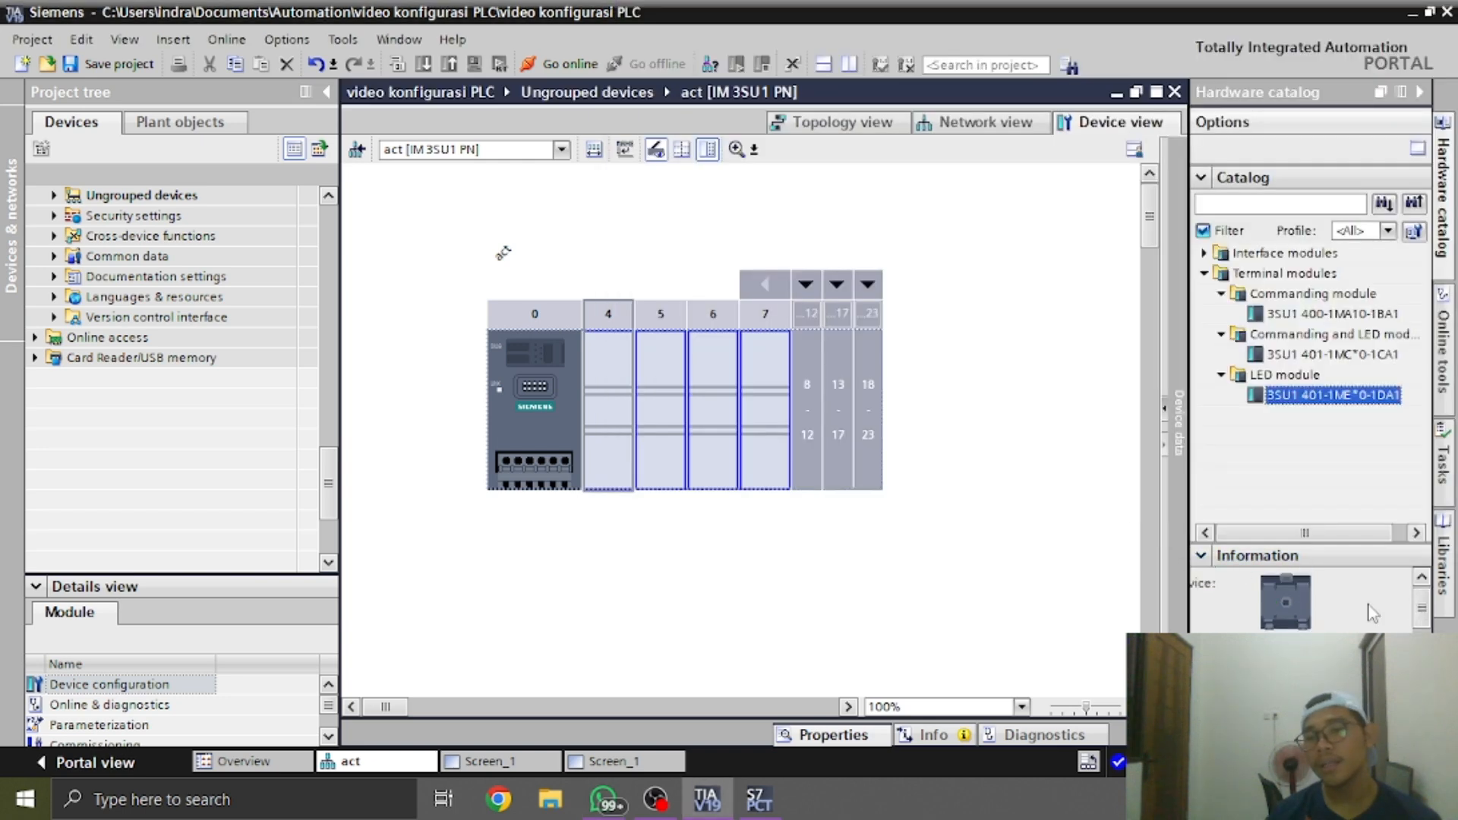
{"action": "left_click", "coordinate": [1337, 315]}
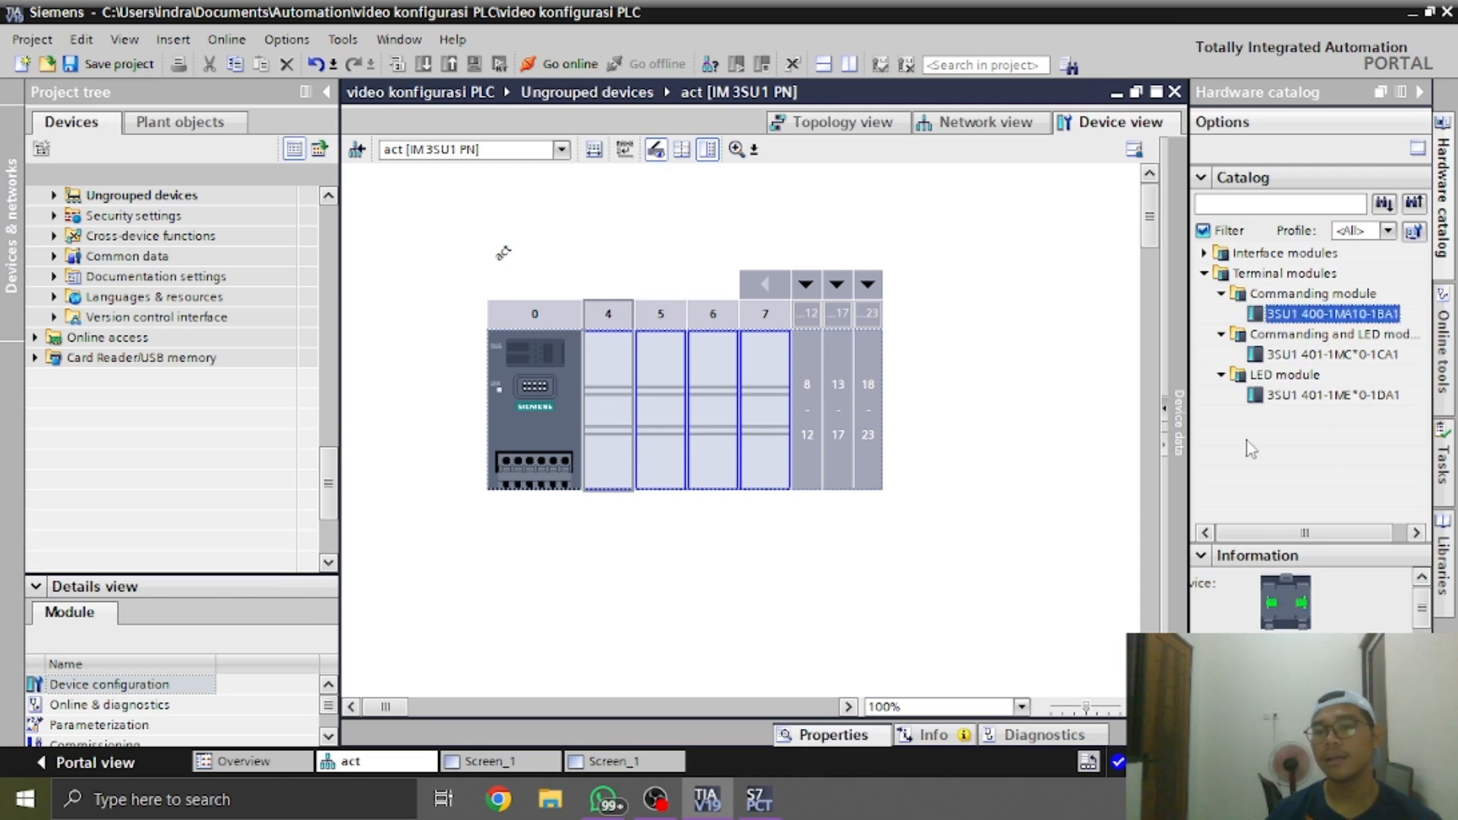
{"action": "left_click", "coordinate": [1319, 355]}
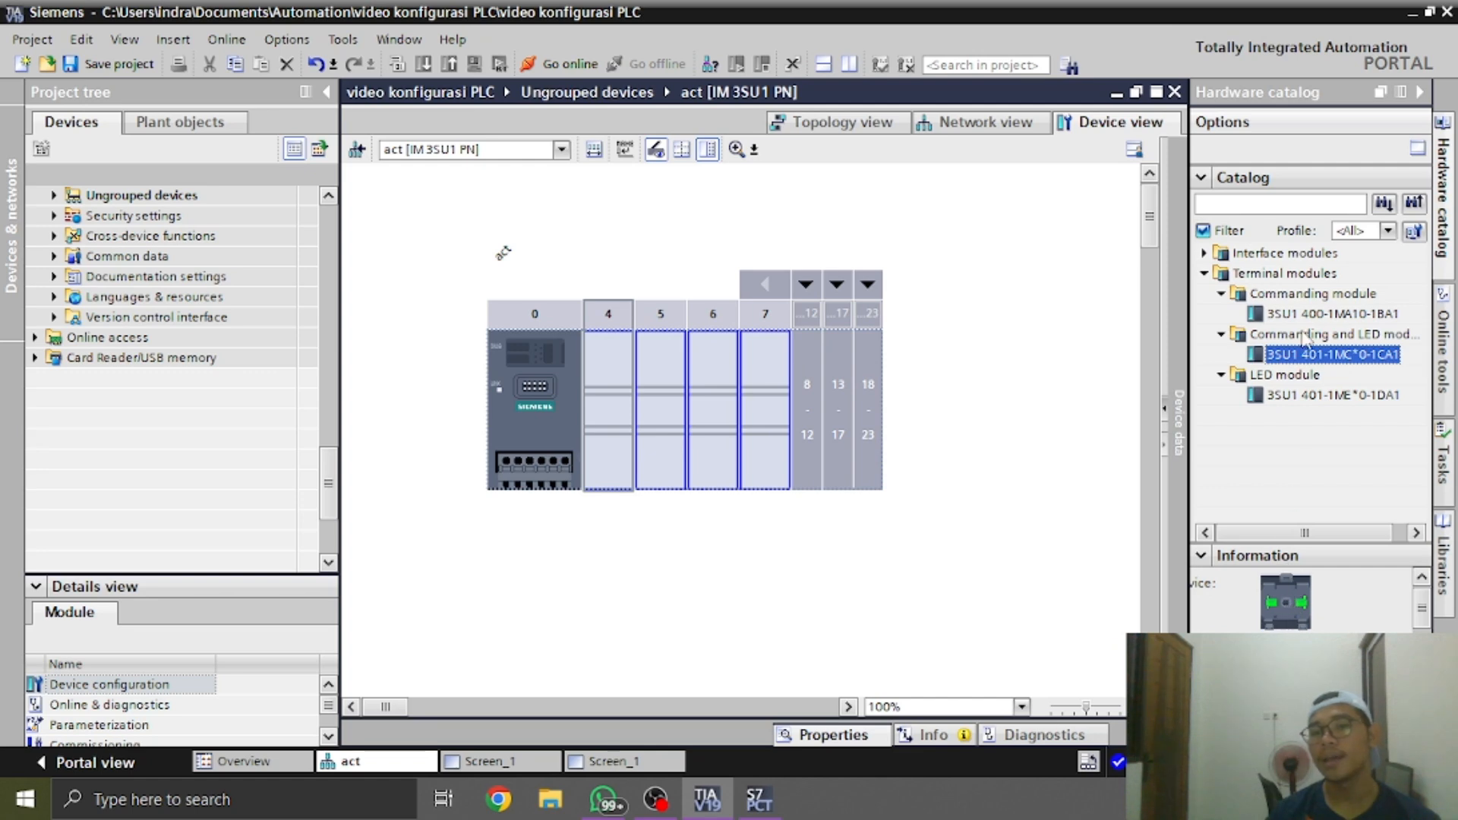
Insert commanding module 3SU1 400-1MA10-1BA1 from the catalog's terminal modules into slot 4 of the act station
{"action": "left_click", "coordinate": [1320, 315]}
{"action": "left_click", "coordinate": [1223, 334]}
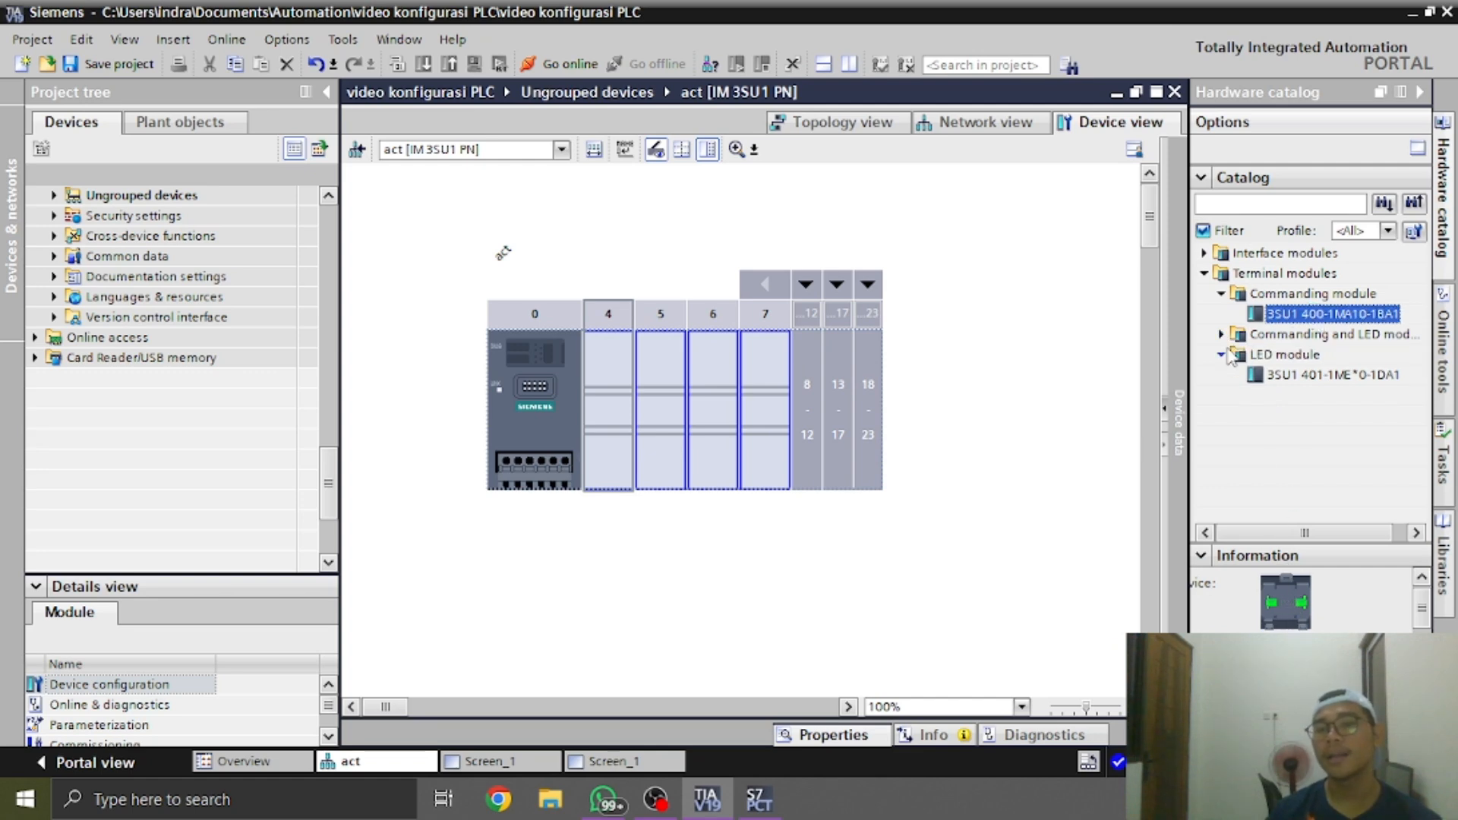
{"action": "left_click", "coordinate": [1222, 355]}
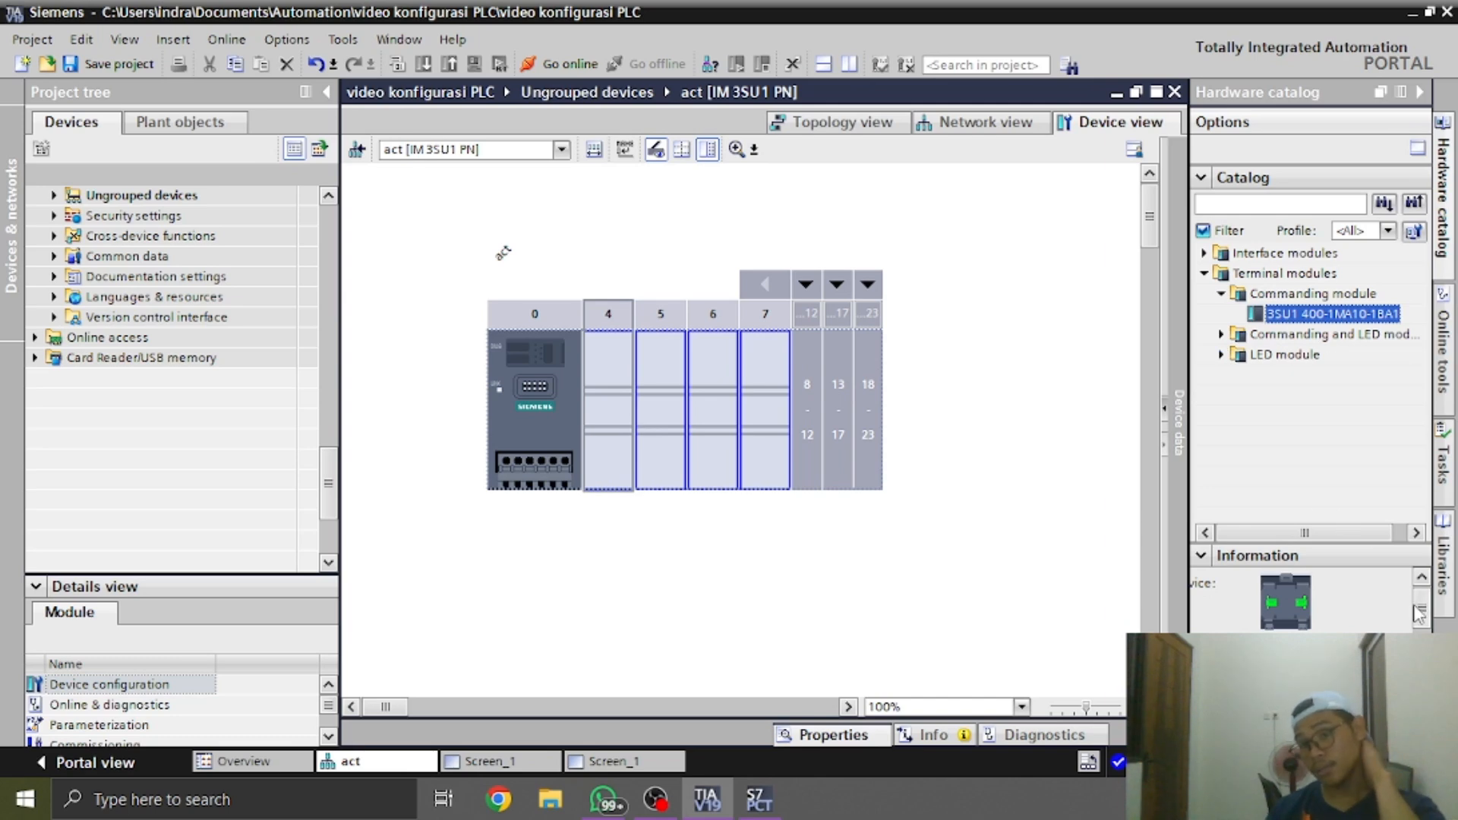
{"action": "left_click_drag", "start_coordinate": [1420, 611], "coordinate": [1420, 636]}
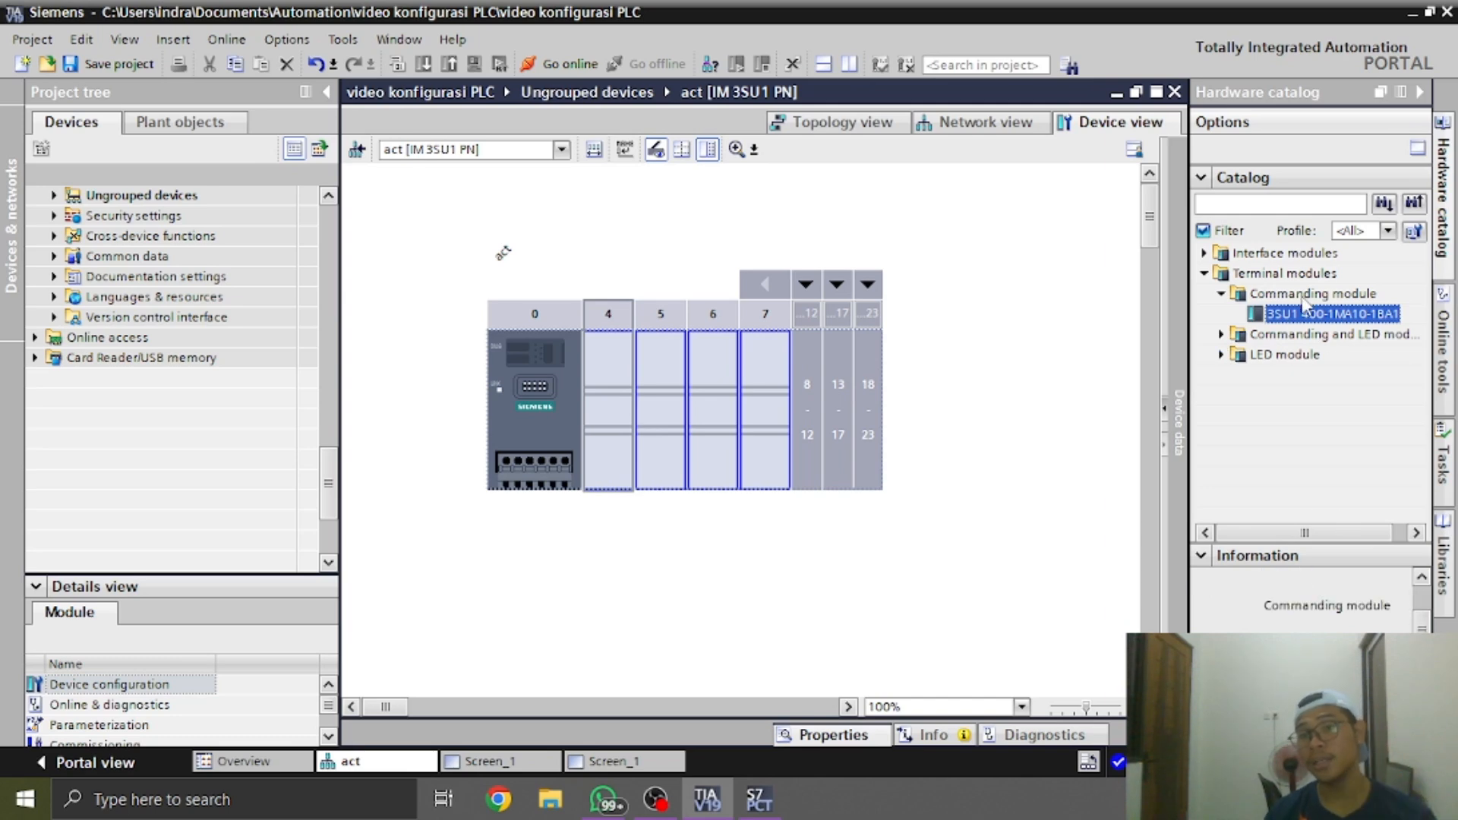
{"action": "left_click", "coordinate": [1359, 661]}
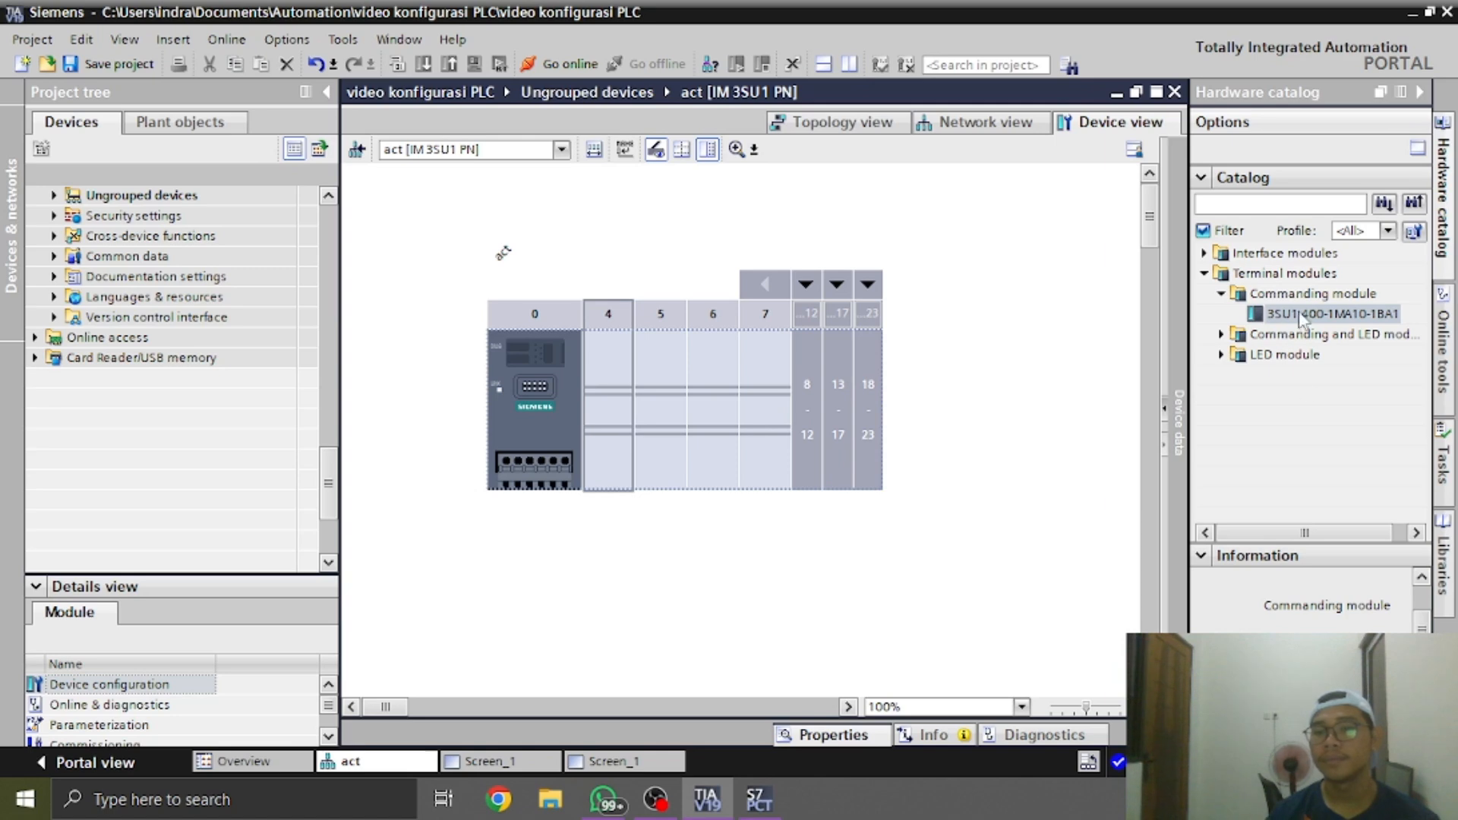
{"action": "left_click_drag", "start_coordinate": [1301, 319], "coordinate": [626, 410]}
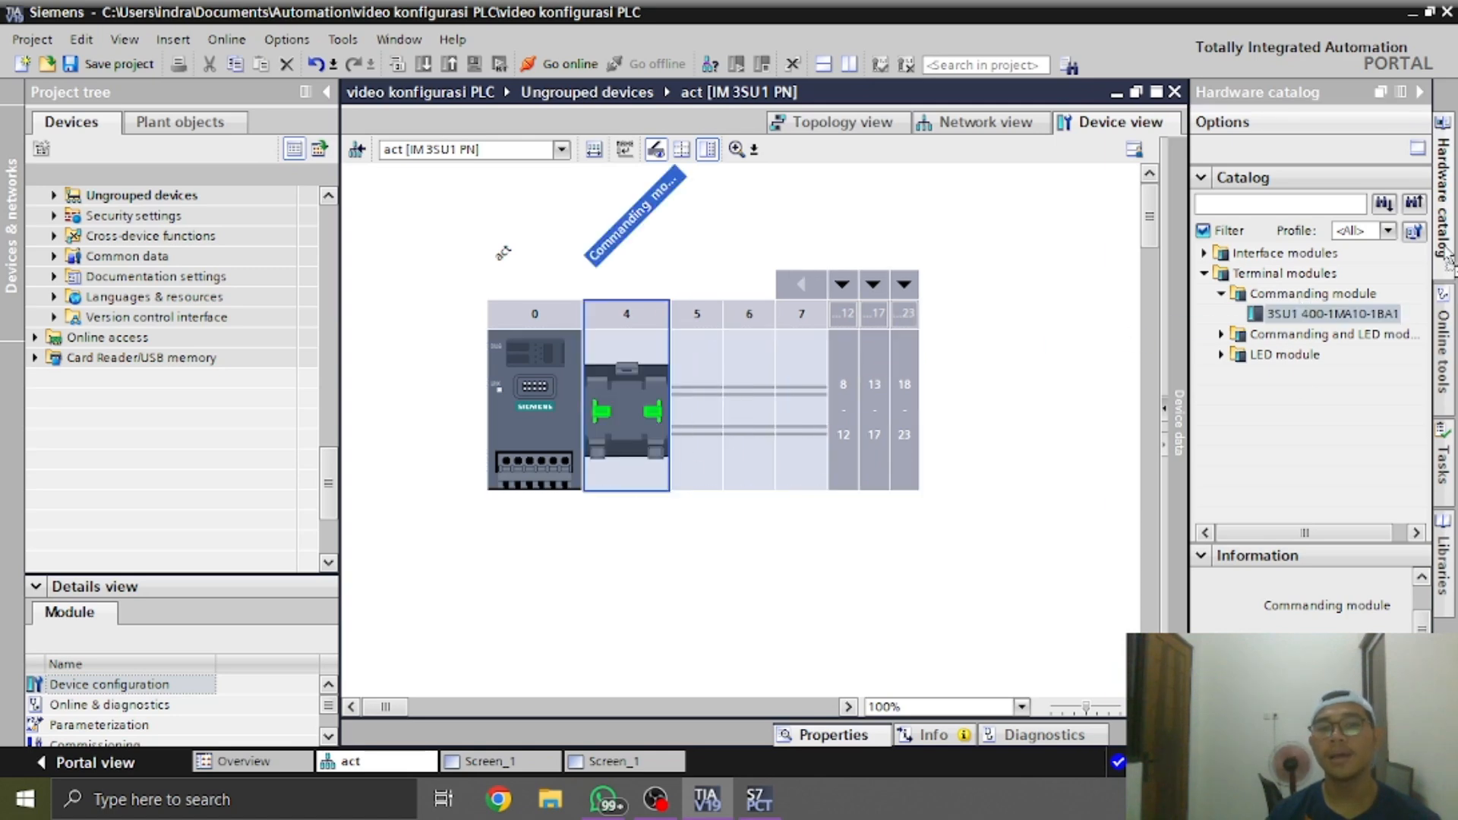
{"action": "left_click", "coordinate": [1104, 498]}
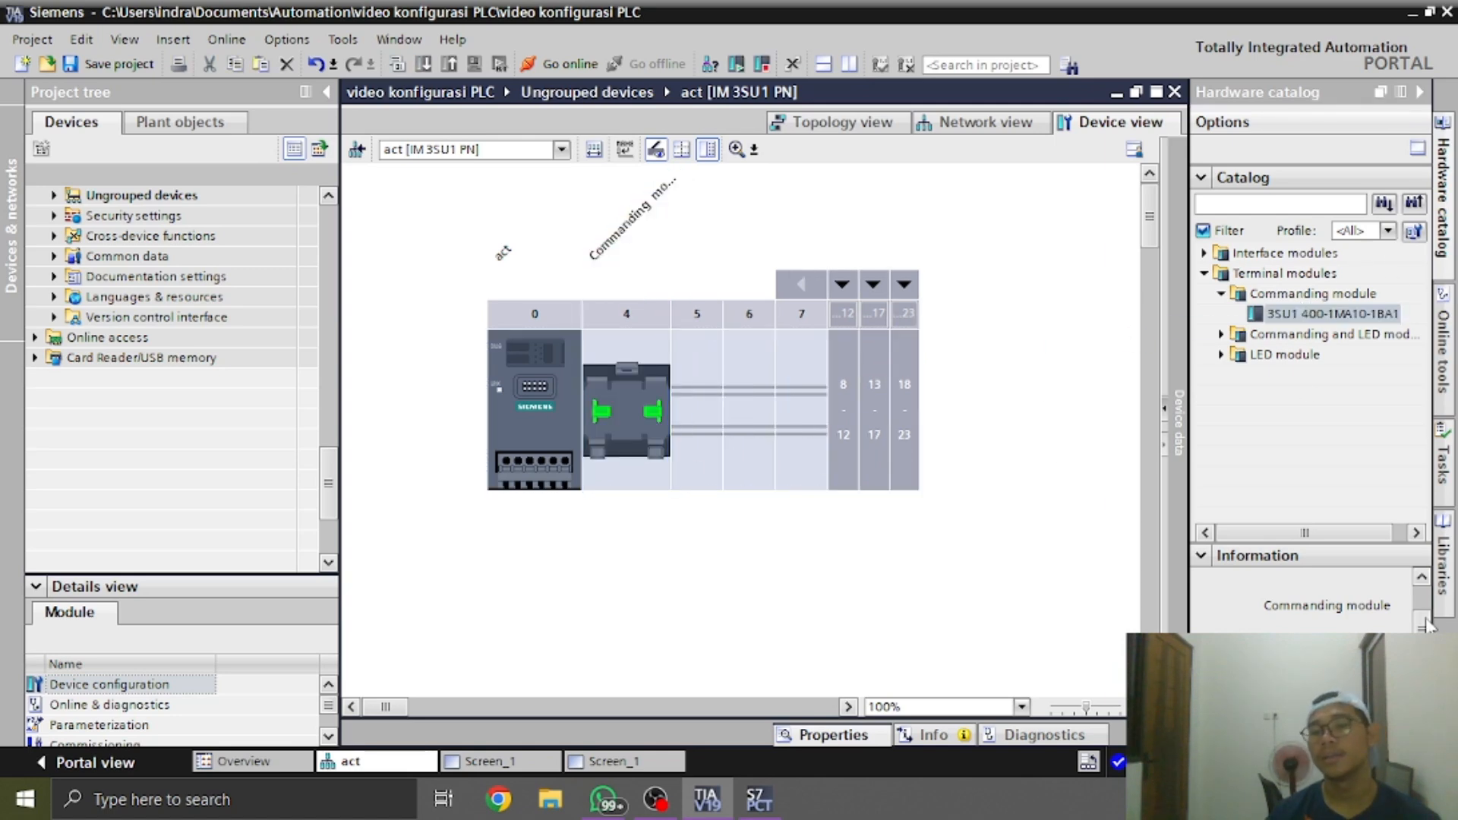
Collapse the hardware catalog and view the I/O addresses in the properties of the commanding module in slot 4
{"action": "scroll", "coordinate": [1425, 624], "scroll_direction": "up", "scroll_amount": 3}
{"action": "left_click", "coordinate": [1420, 93]}
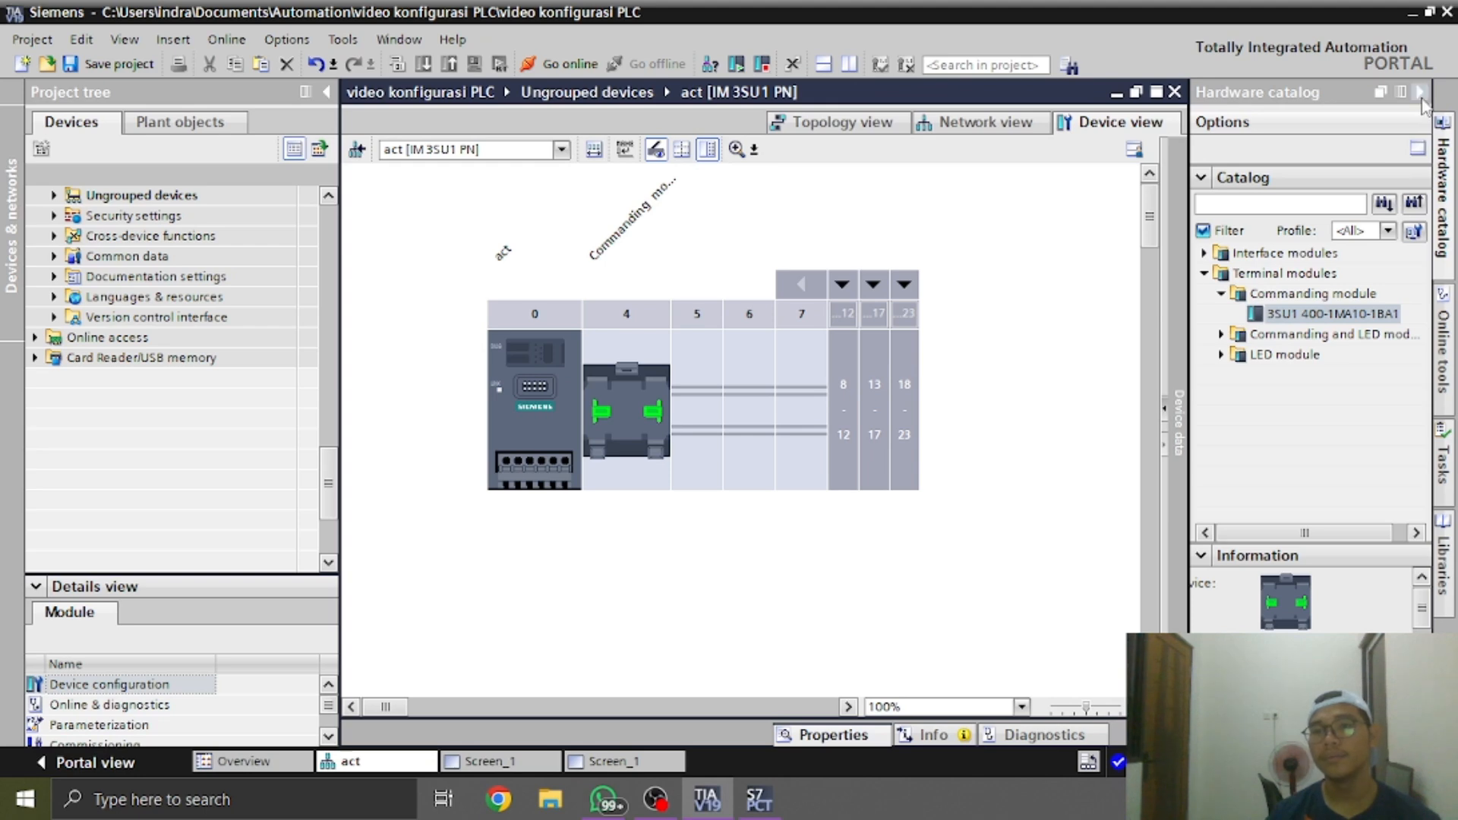
{"action": "left_click", "coordinate": [623, 402]}
{"action": "left_click", "coordinate": [555, 444]}
{"action": "double_click", "coordinate": [612, 407]}
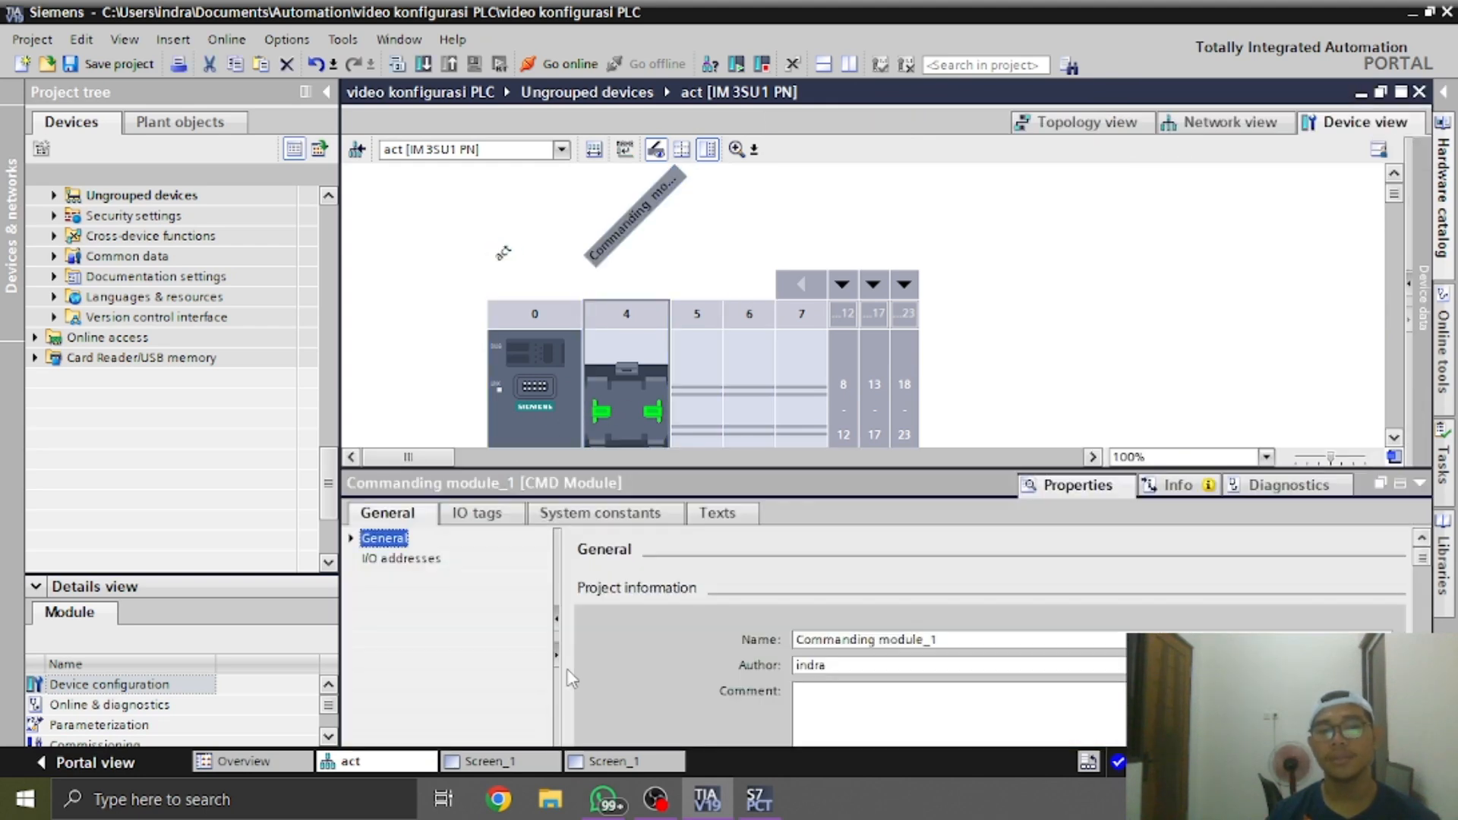
{"action": "left_click", "coordinate": [410, 561]}
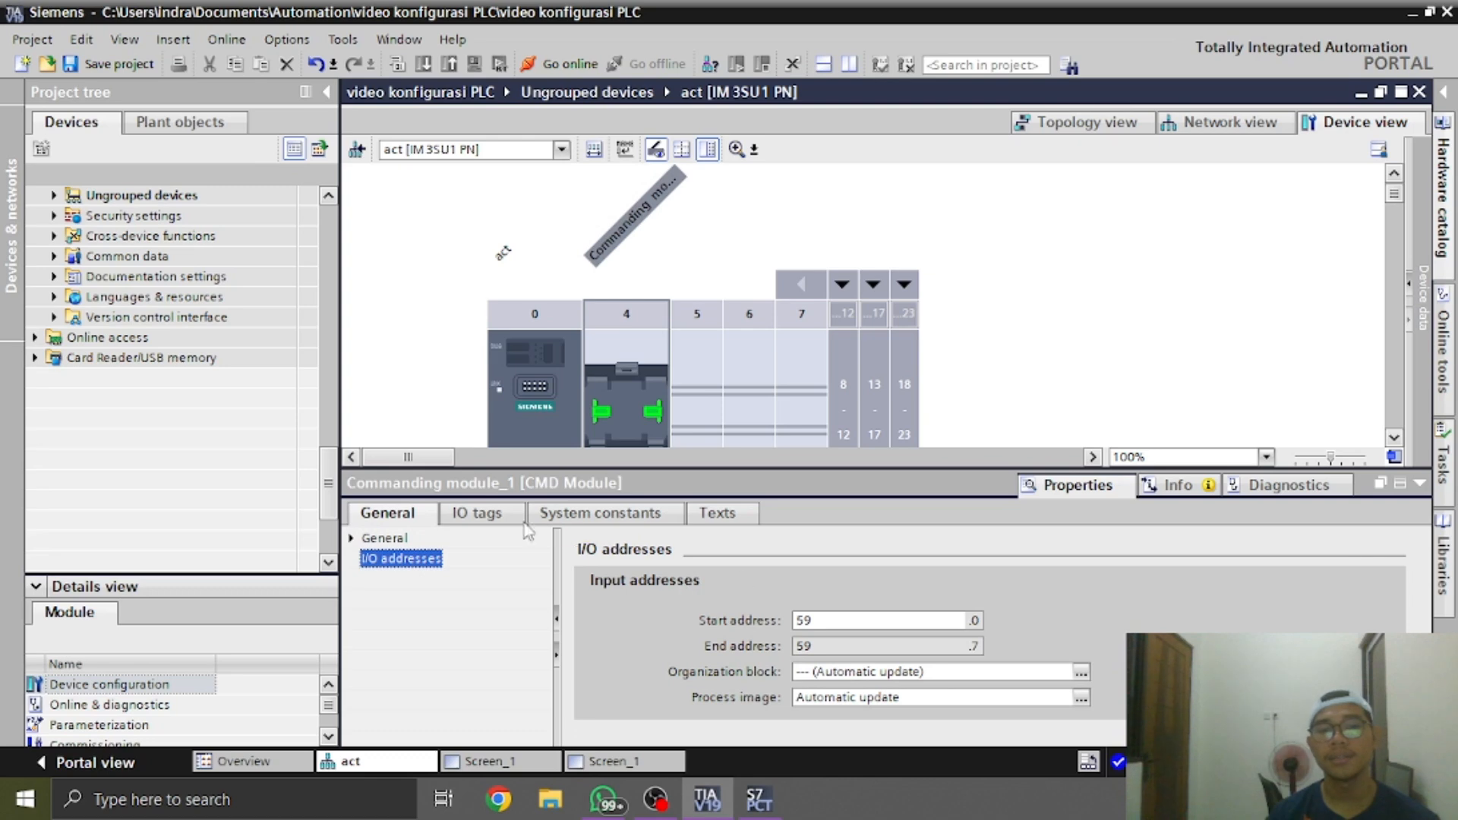
Name the commanding module's I/O tag at address %I59.0 s2
{"action": "left_click", "coordinate": [477, 513]}
{"action": "left_click", "coordinate": [471, 560]}
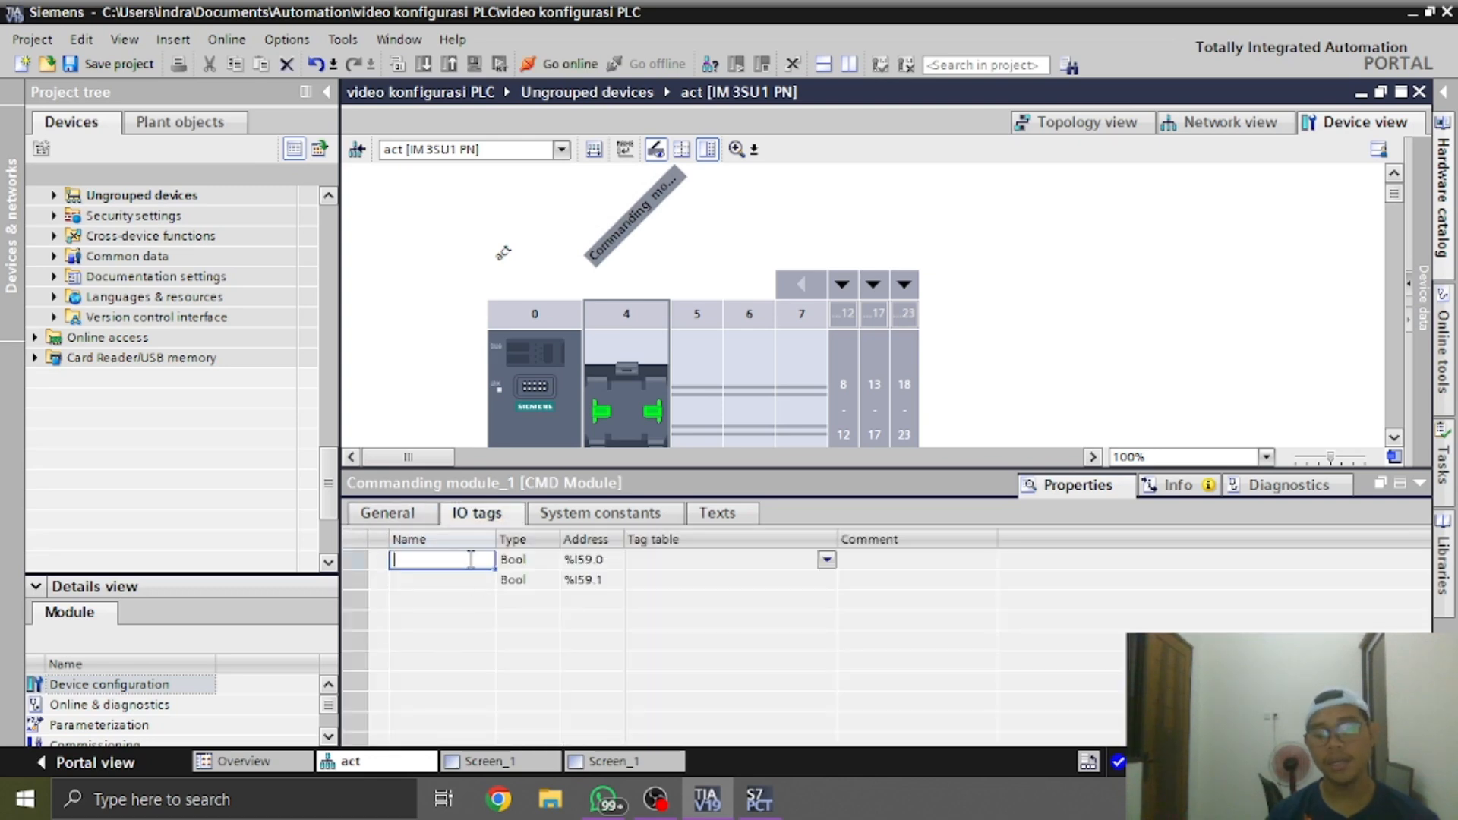
{"action": "key", "text": "BackSpace"}
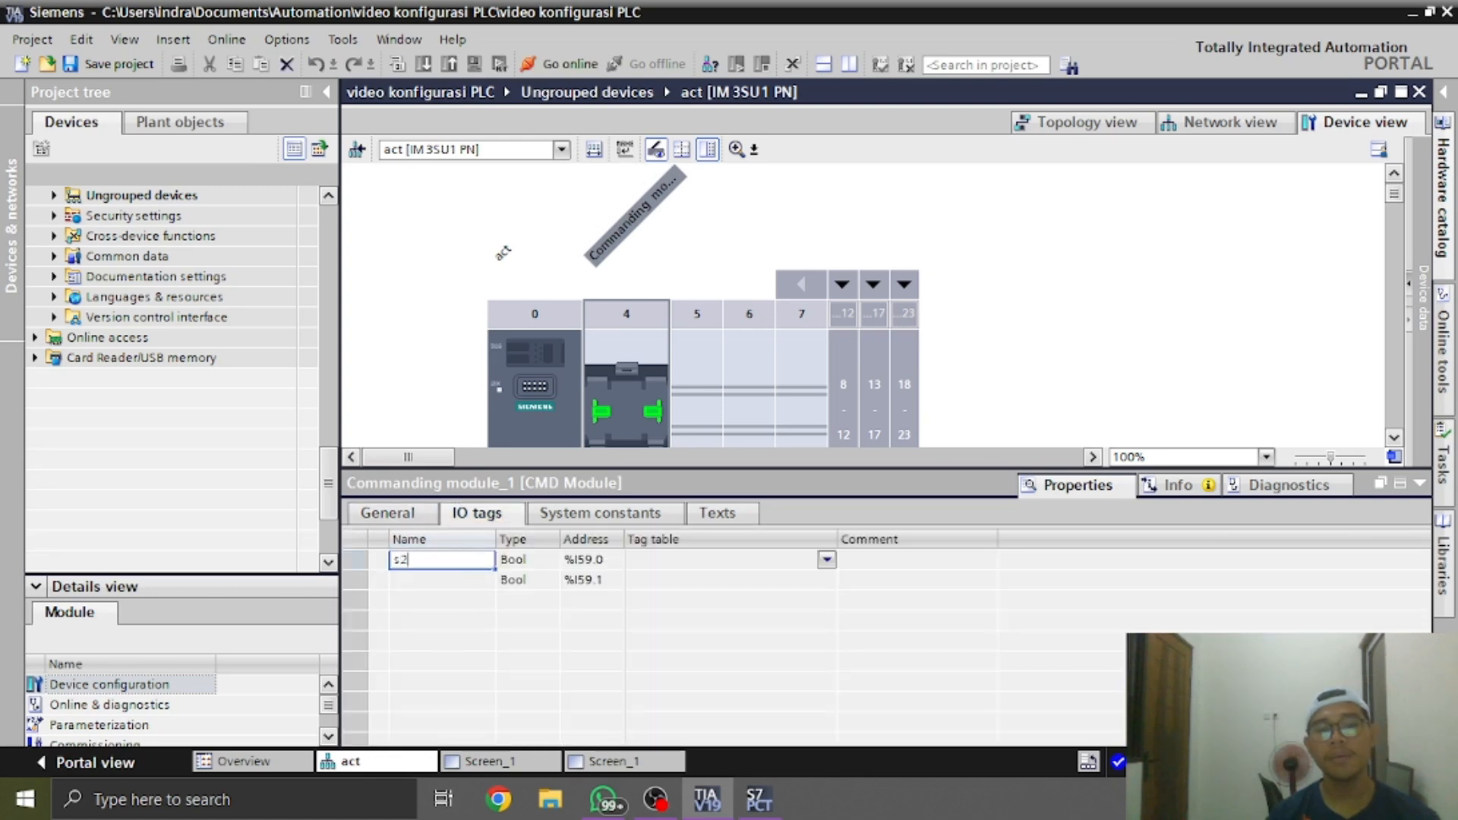
{"action": "key", "text": "Return"}
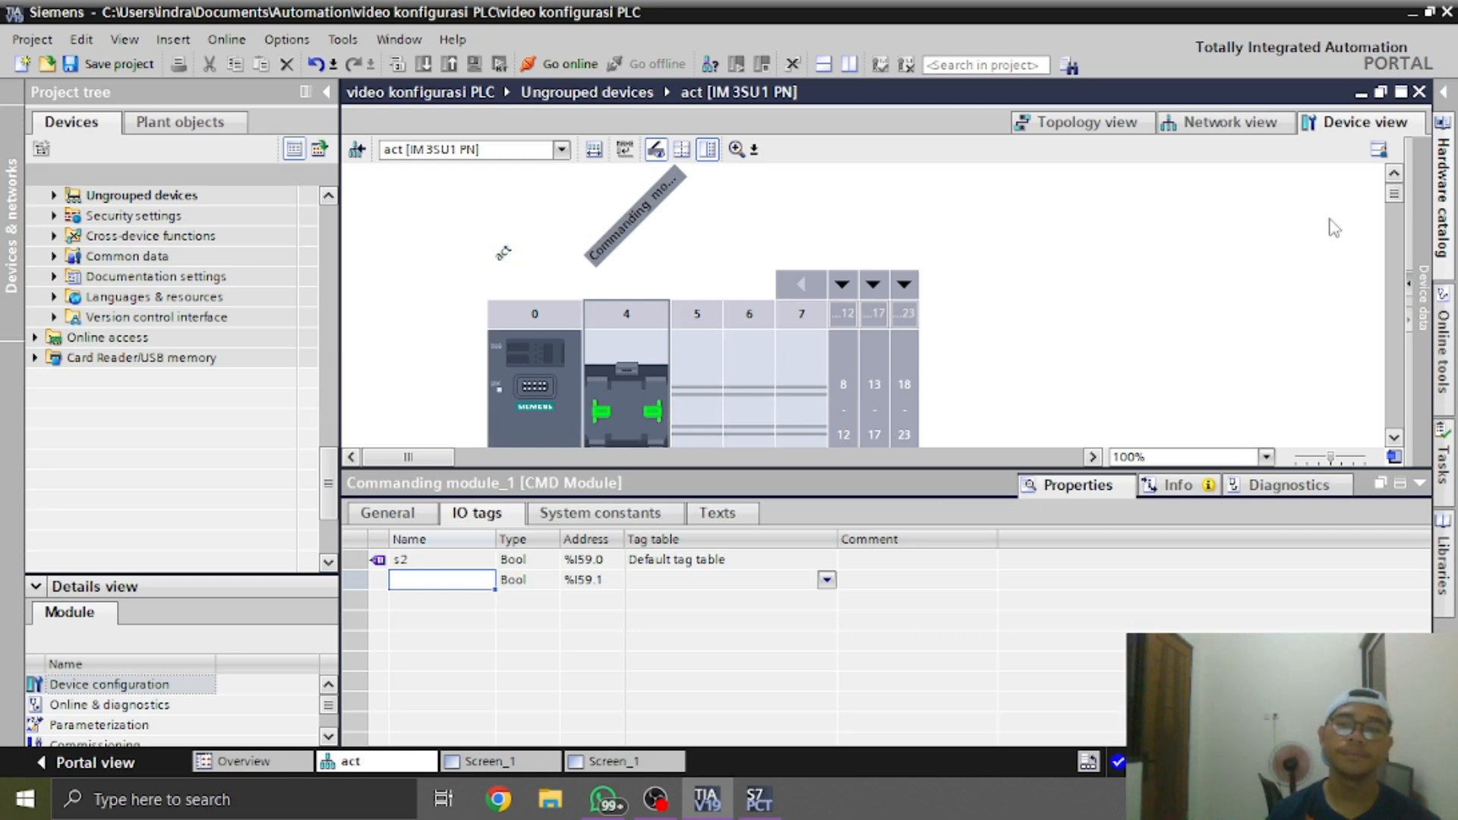
{"action": "left_click_drag", "start_coordinate": [1394, 196], "coordinate": [1395, 209]}
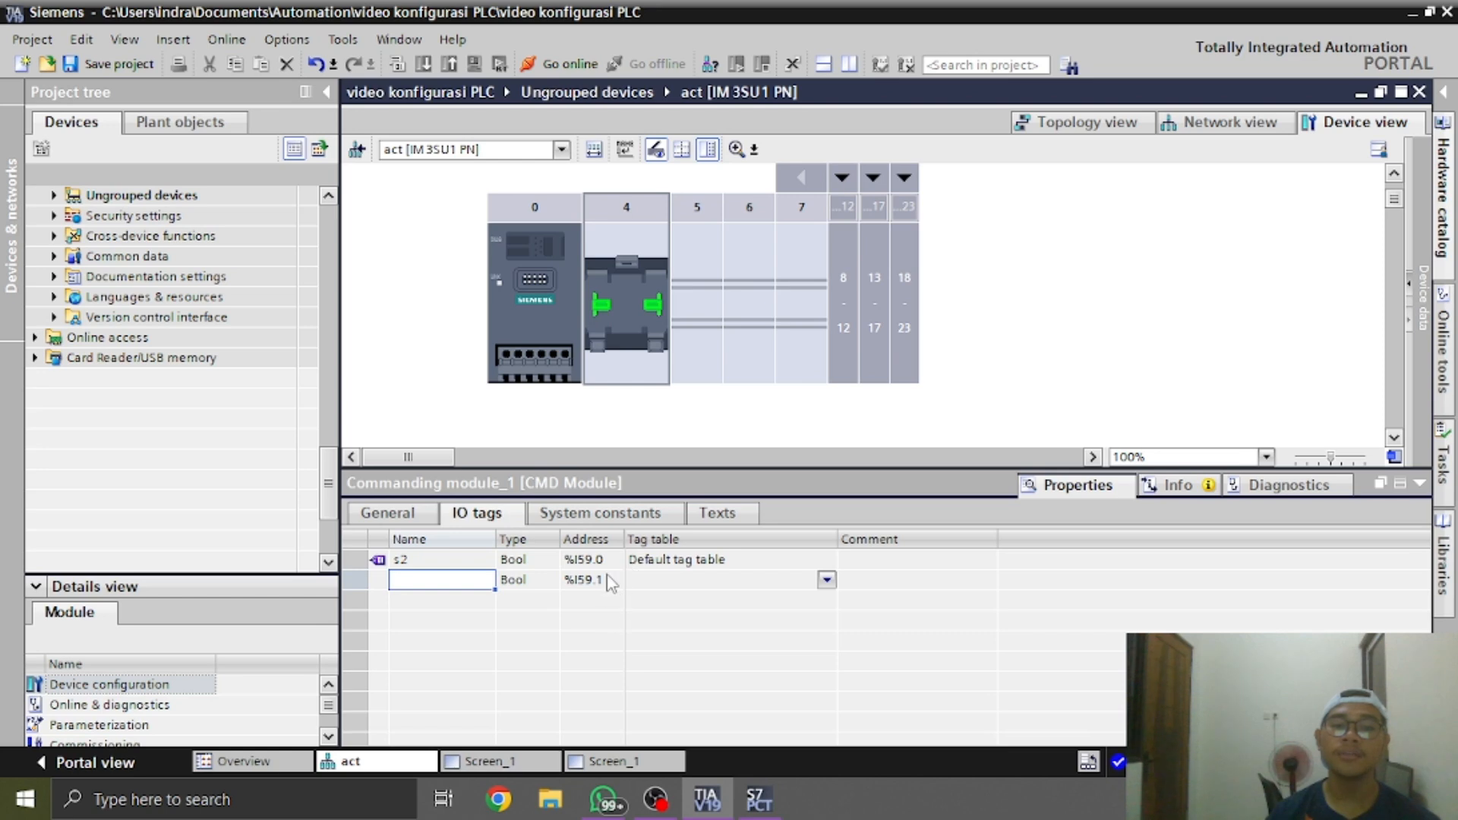
{"action": "double_click", "coordinate": [459, 562]}
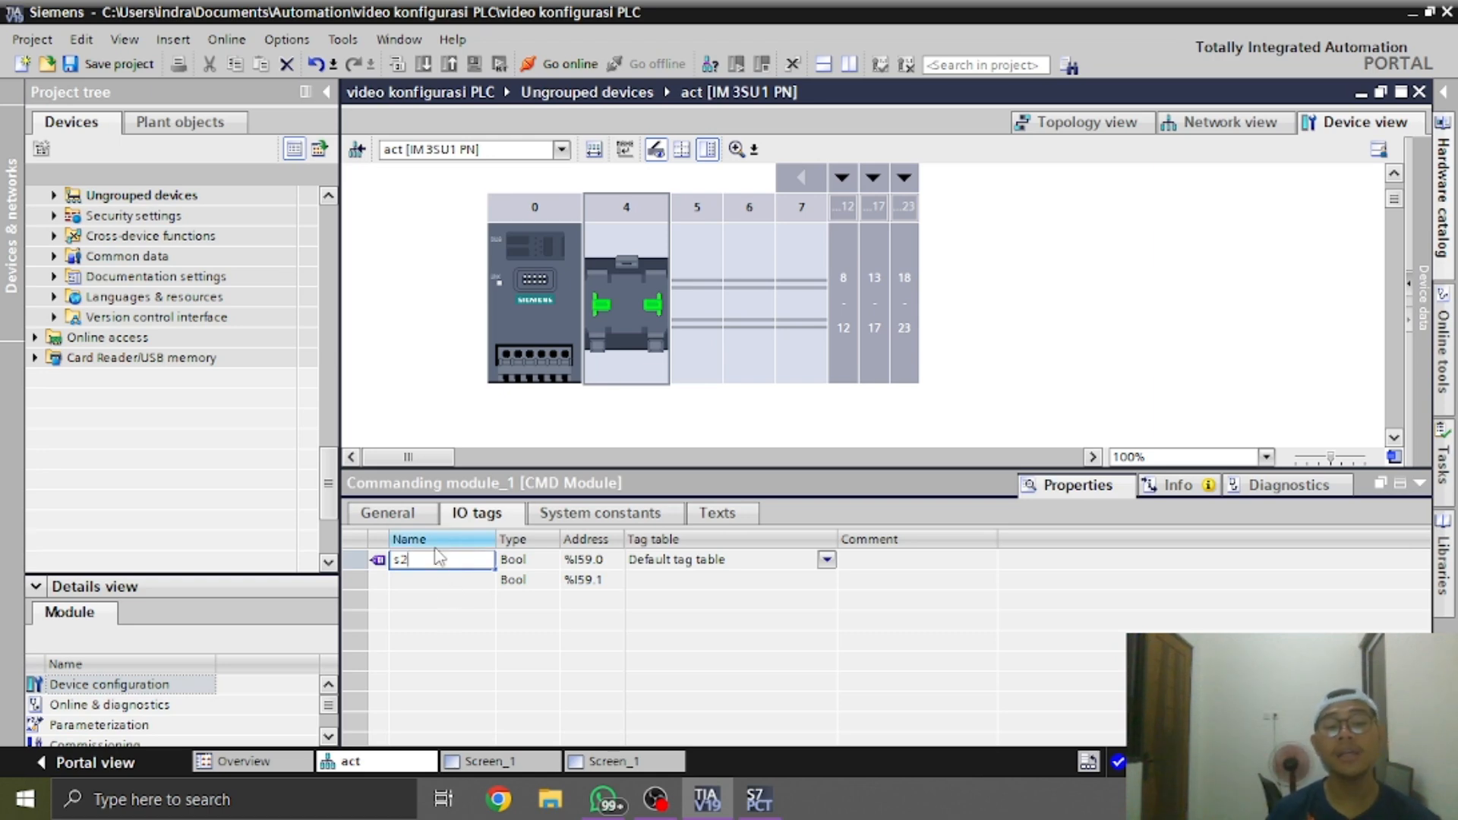
{"action": "left_click", "coordinate": [422, 581]}
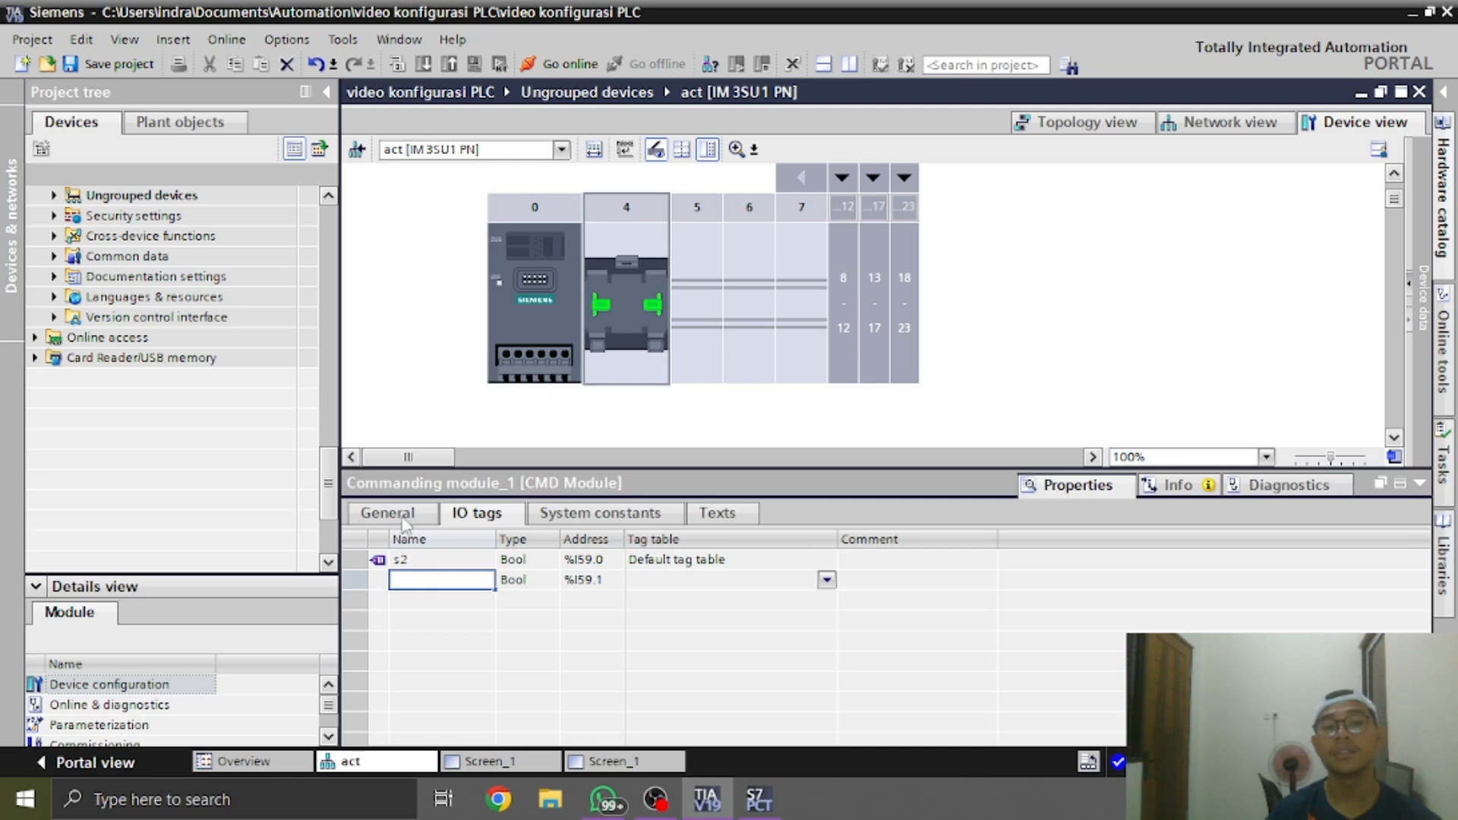
Check the I/O tags and input addresses of the act interface module in slot 0
{"action": "left_click", "coordinate": [547, 286]}
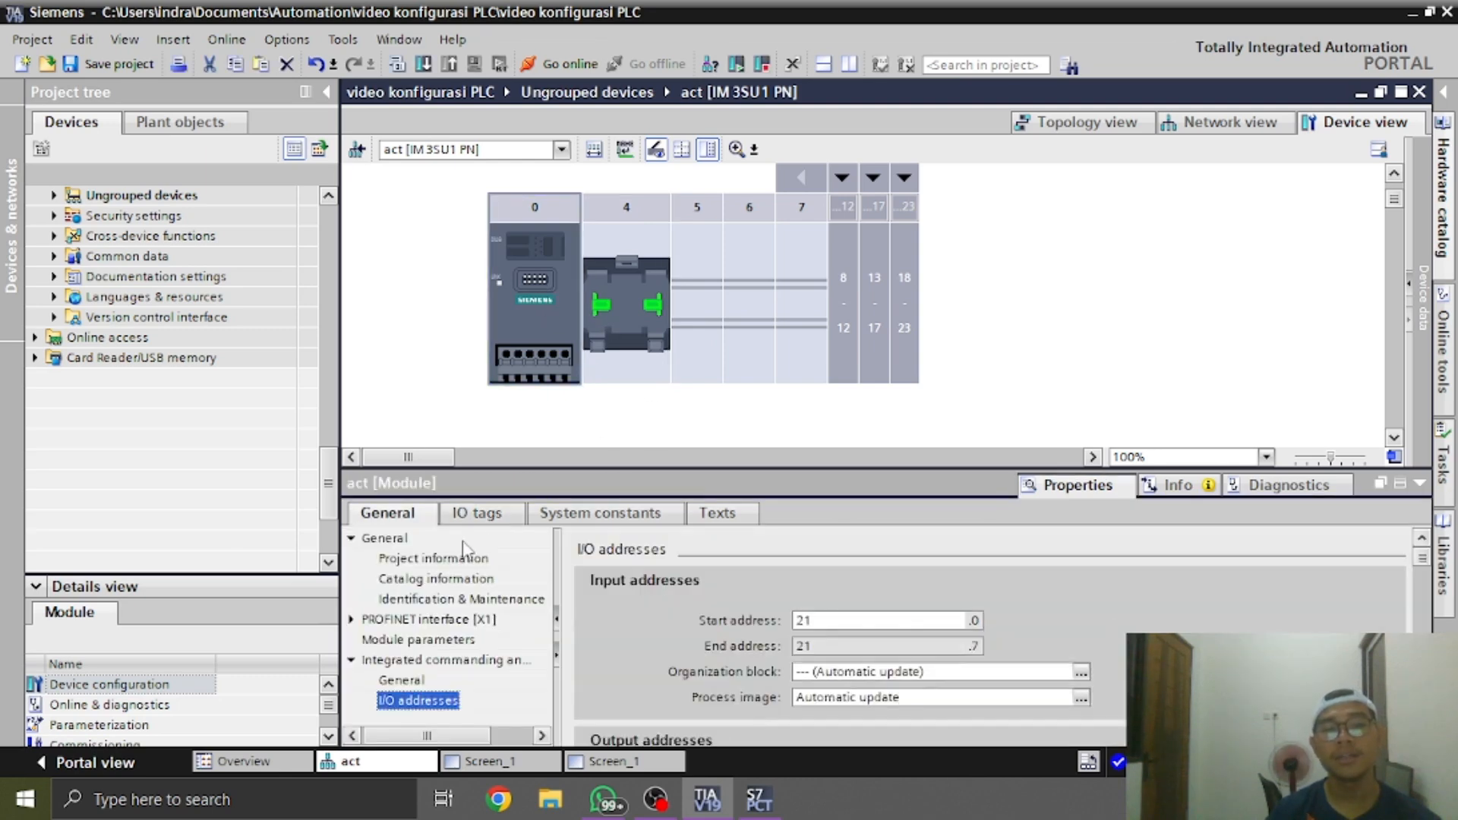
{"action": "left_click", "coordinate": [490, 521]}
{"action": "left_click", "coordinate": [411, 519]}
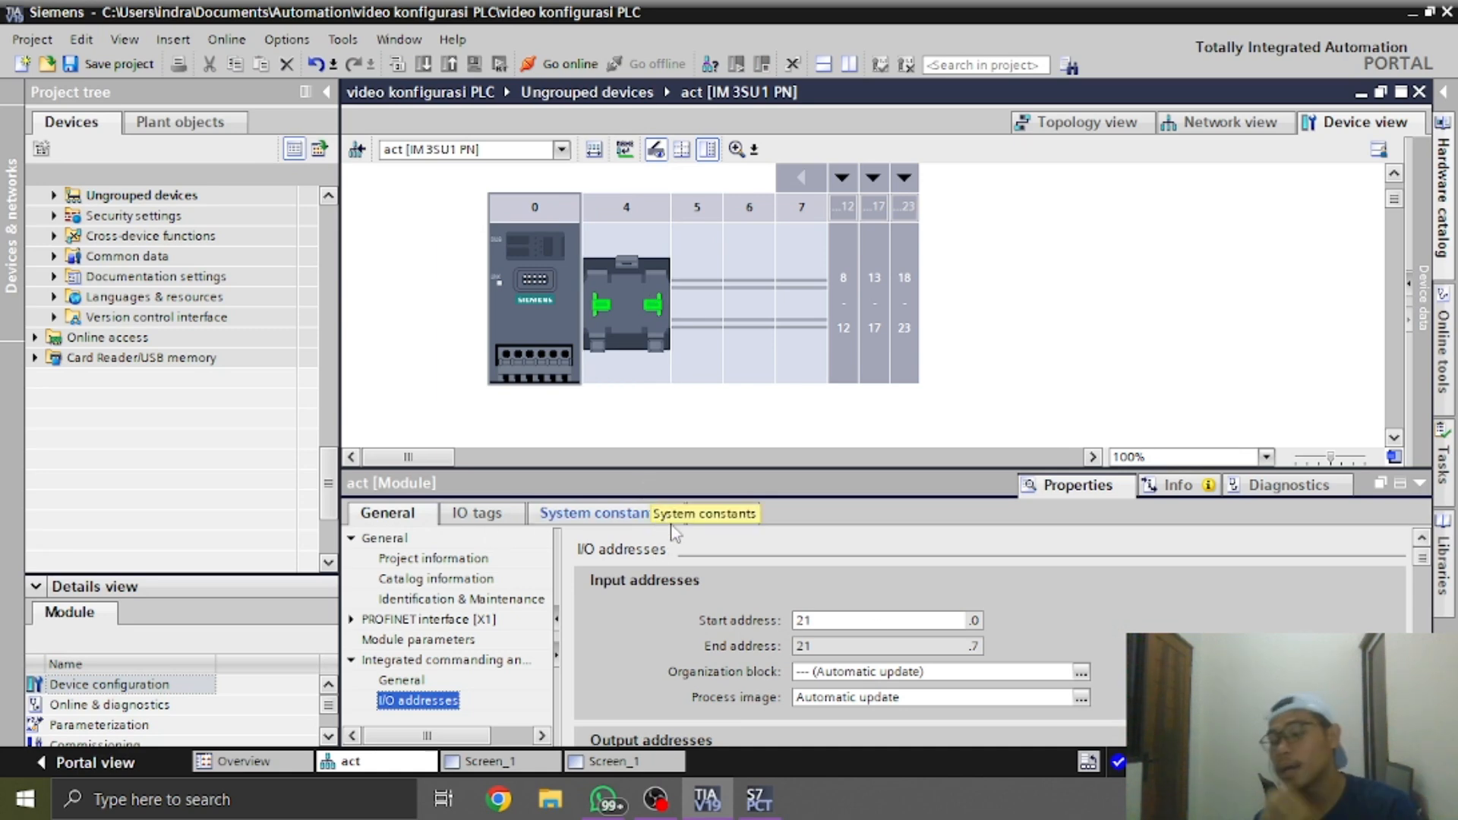
{"action": "left_click", "coordinate": [873, 622]}
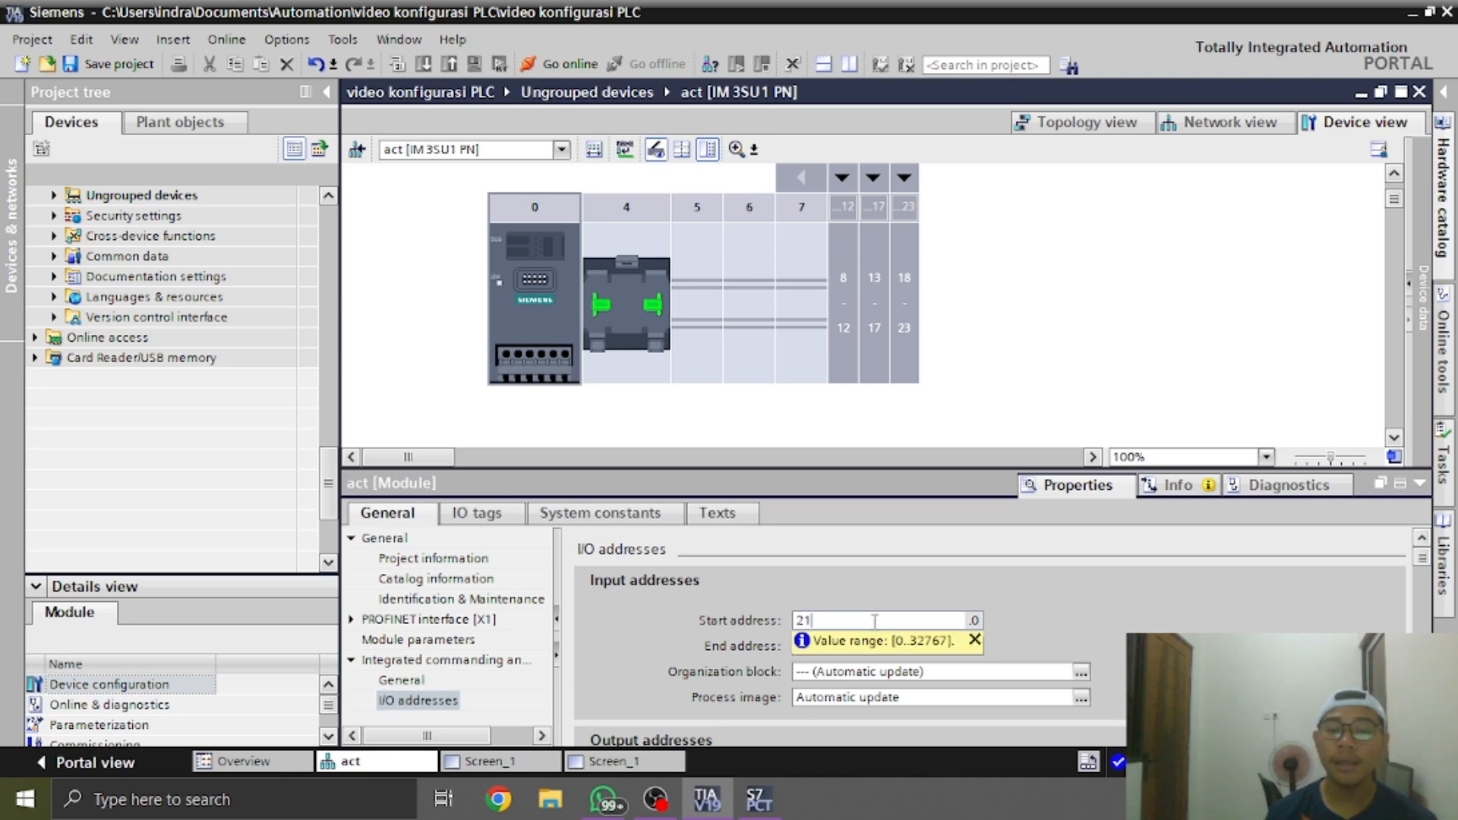
{"action": "left_click", "coordinate": [975, 640]}
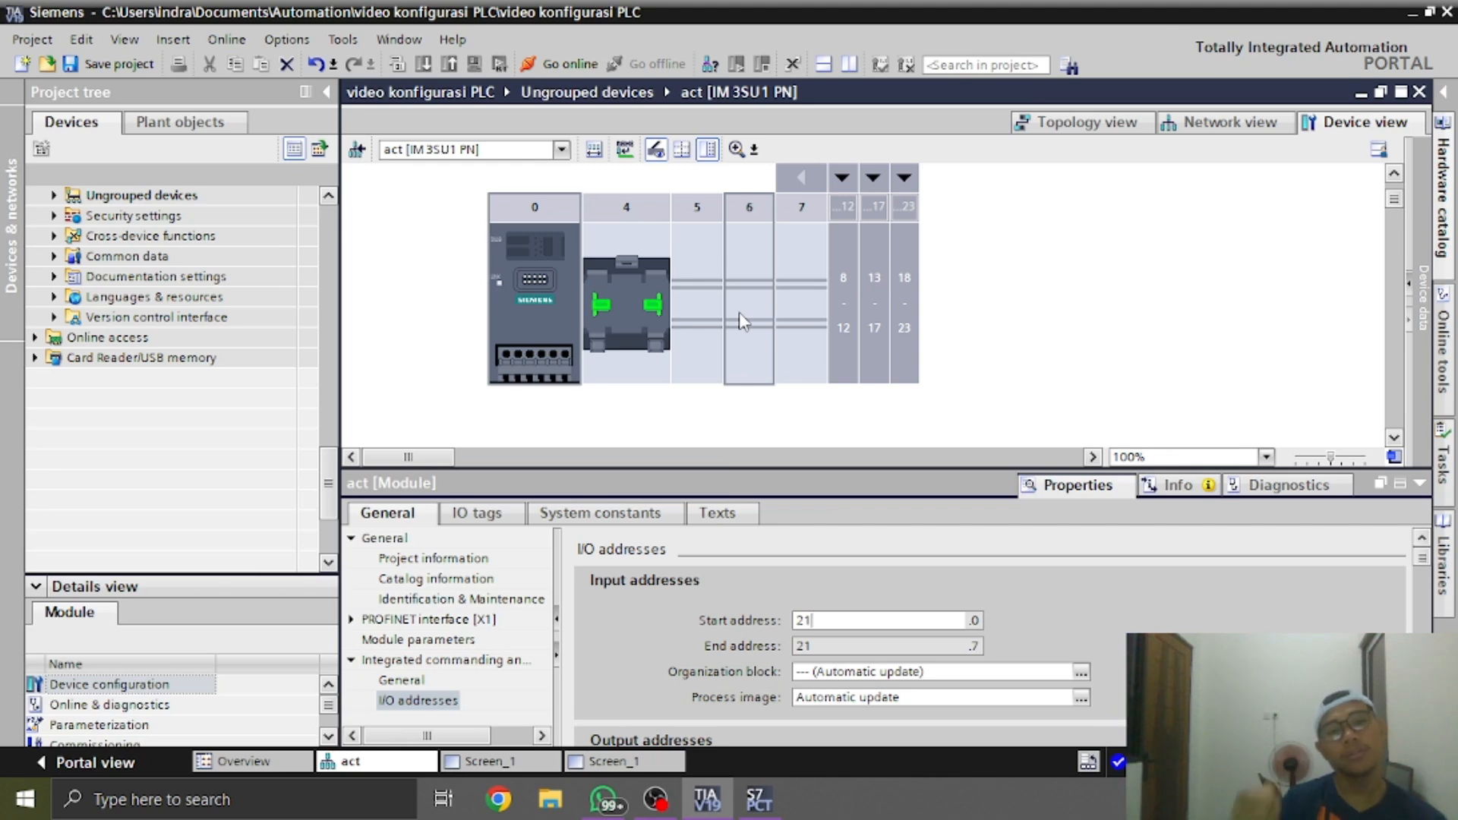
Return to the network view, open the et200sp station's device view, and close the leftover S7-PCT window
{"action": "left_click", "coordinate": [1229, 124]}
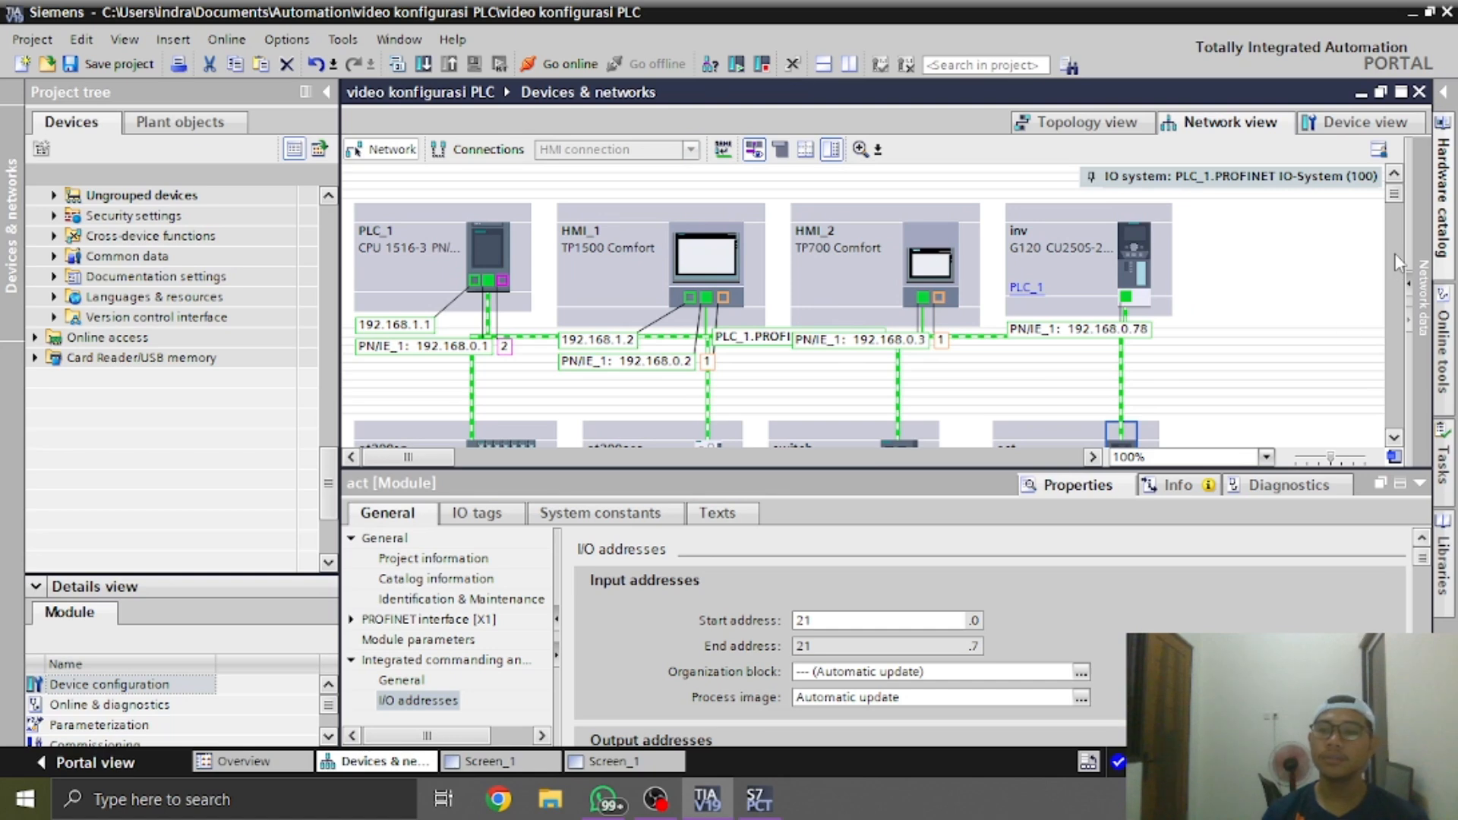
{"action": "scroll", "coordinate": [1396, 206], "scroll_direction": "down", "scroll_amount": 3}
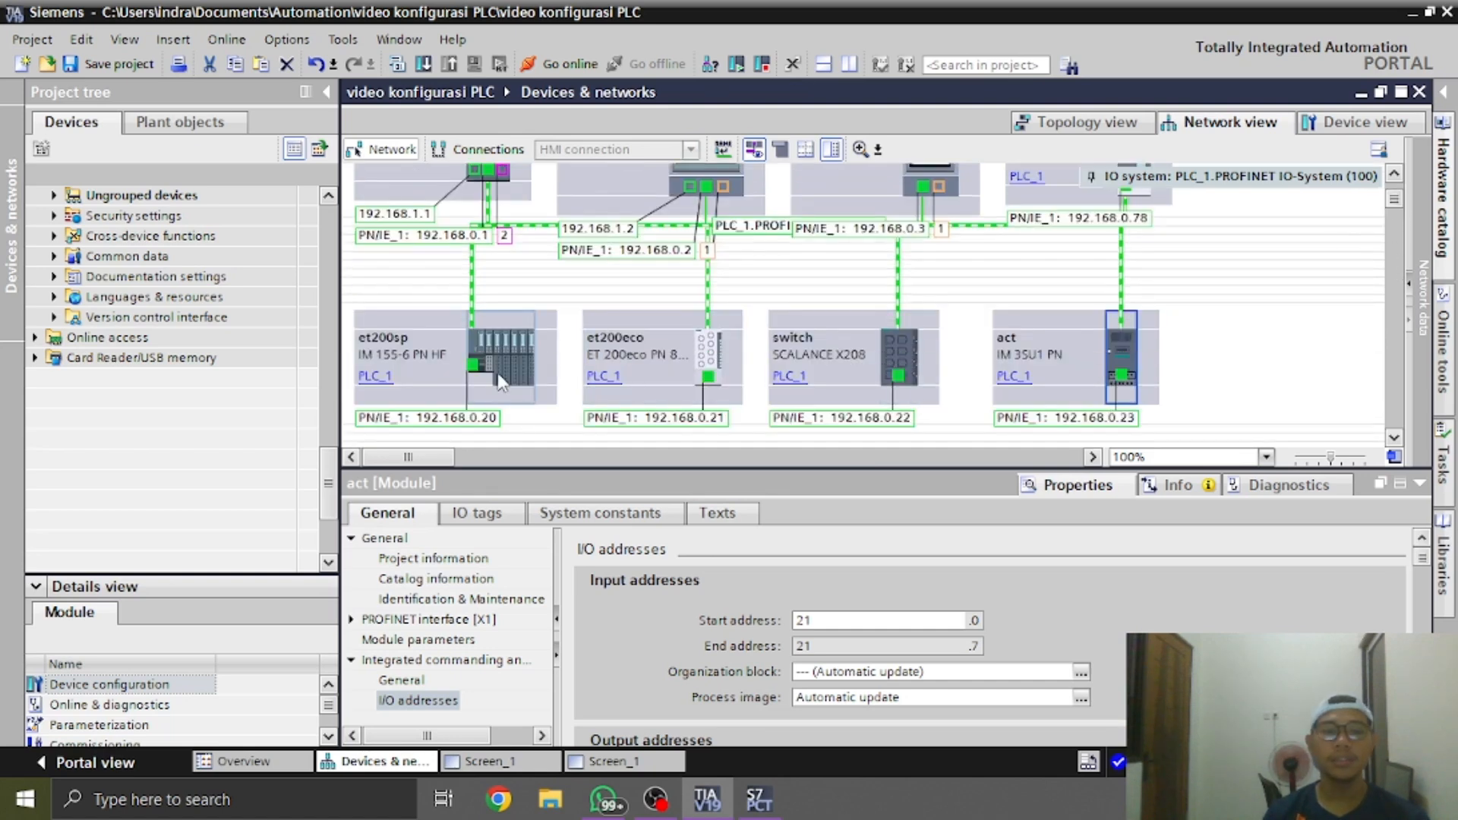
{"action": "left_click", "coordinate": [495, 353]}
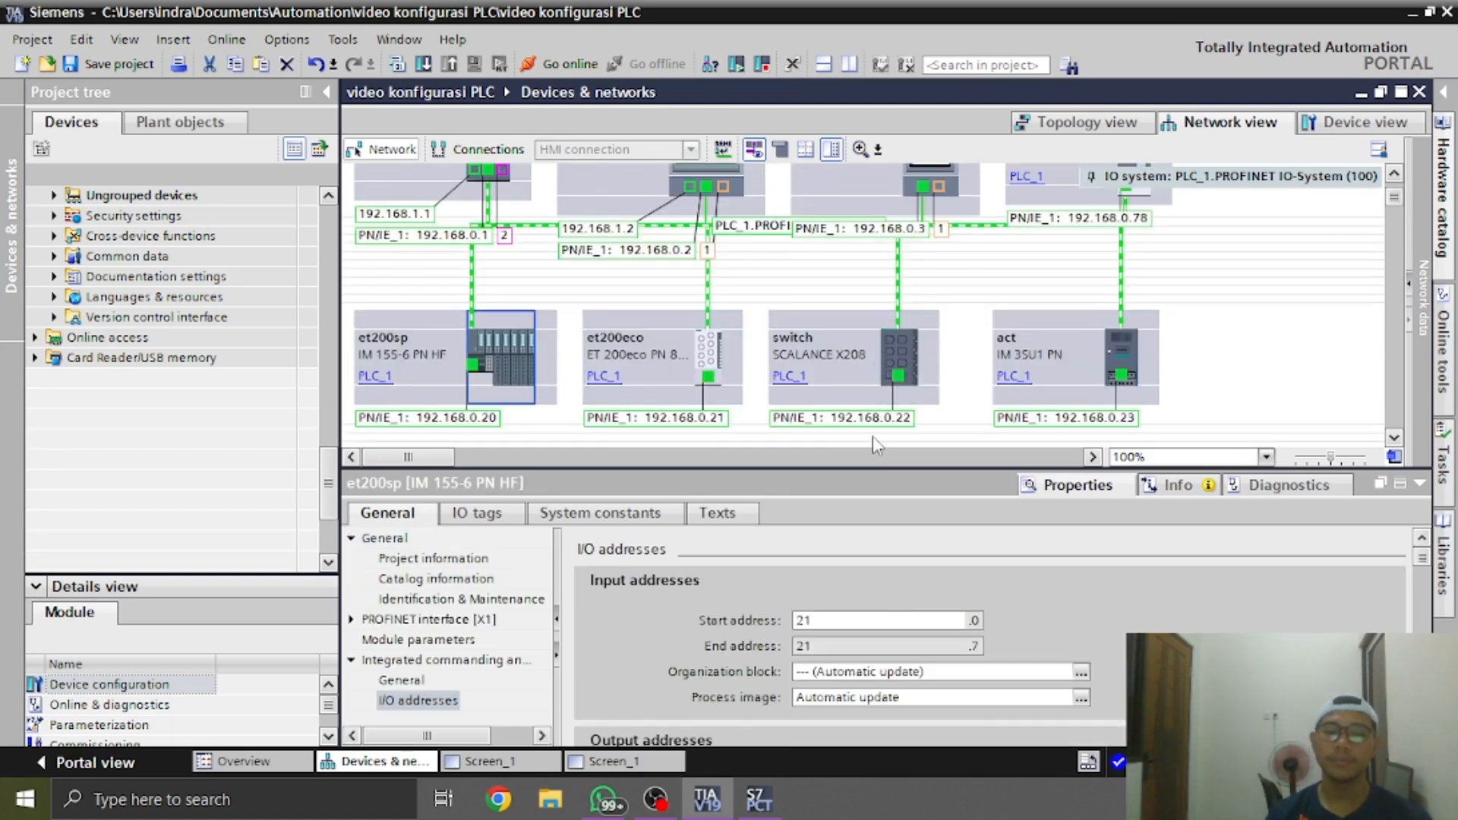
{"action": "mouse_move", "coordinate": [773, 811]}
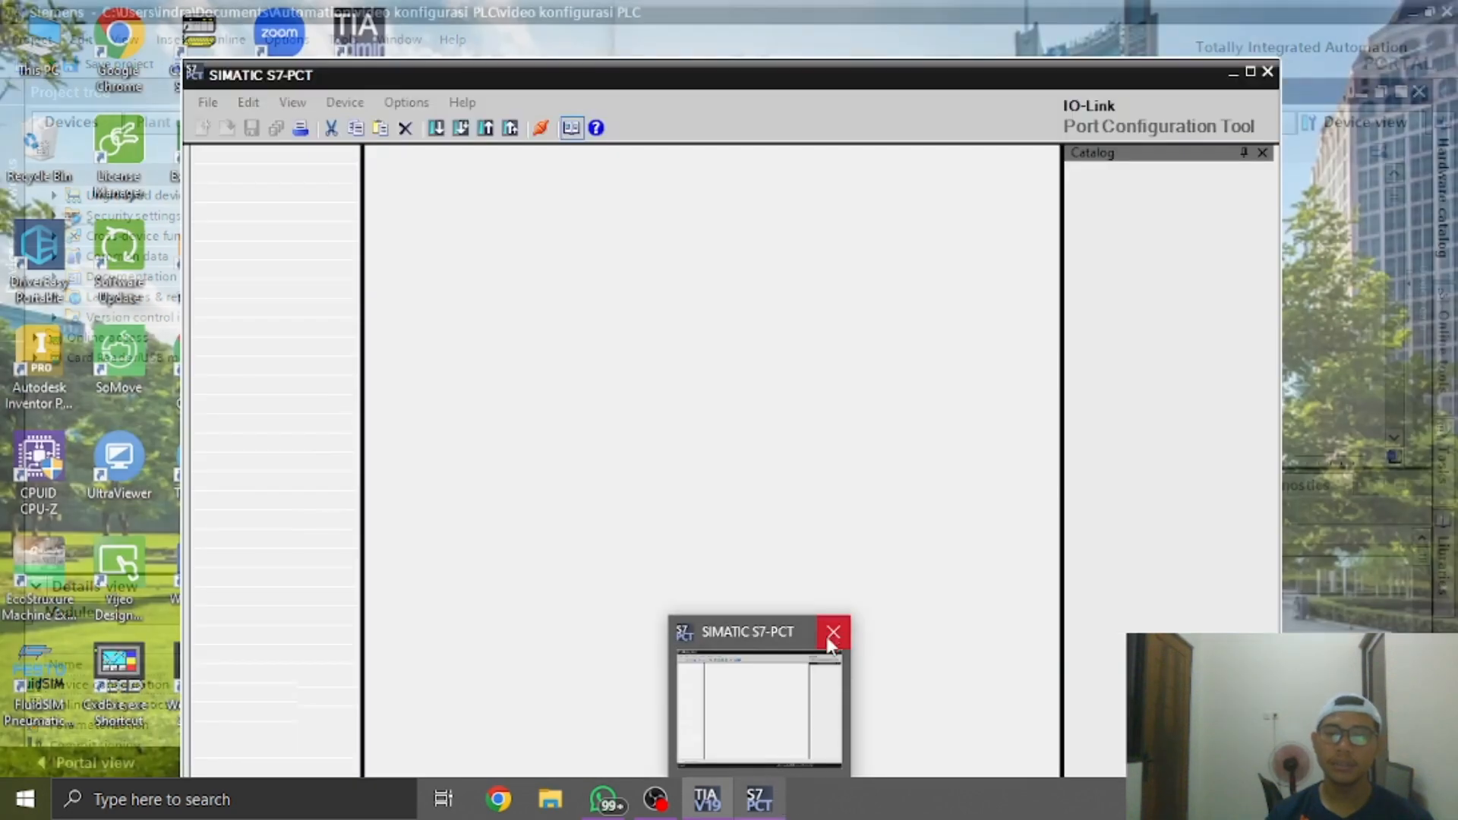
{"action": "left_click", "coordinate": [830, 636]}
Try to start the S7-PCT device tool for the CM 4xIO-Link module in slot 5 of the et200sp station
{"action": "right_click", "coordinate": [792, 356]}
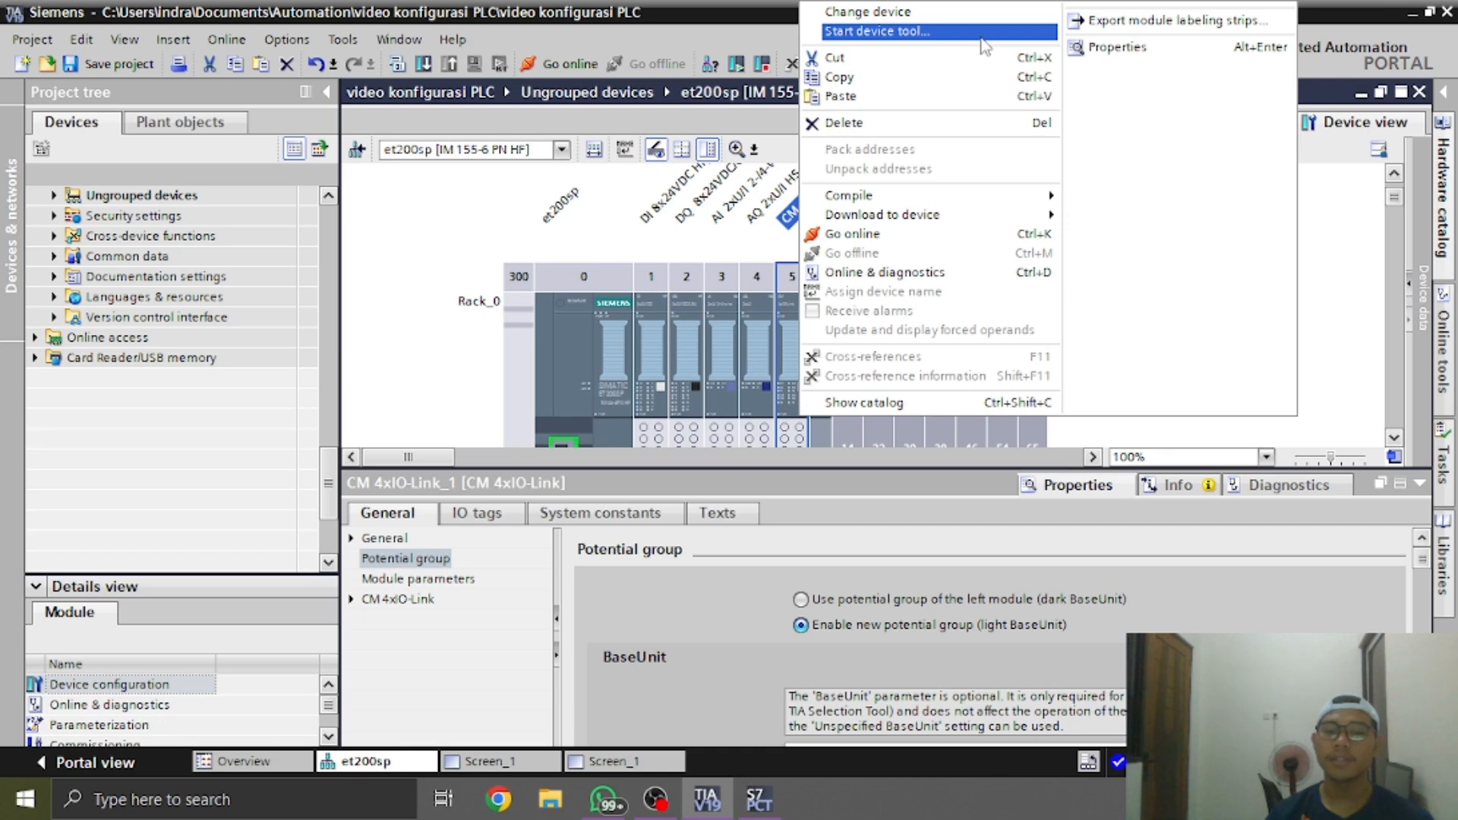
{"action": "left_click", "coordinate": [982, 34]}
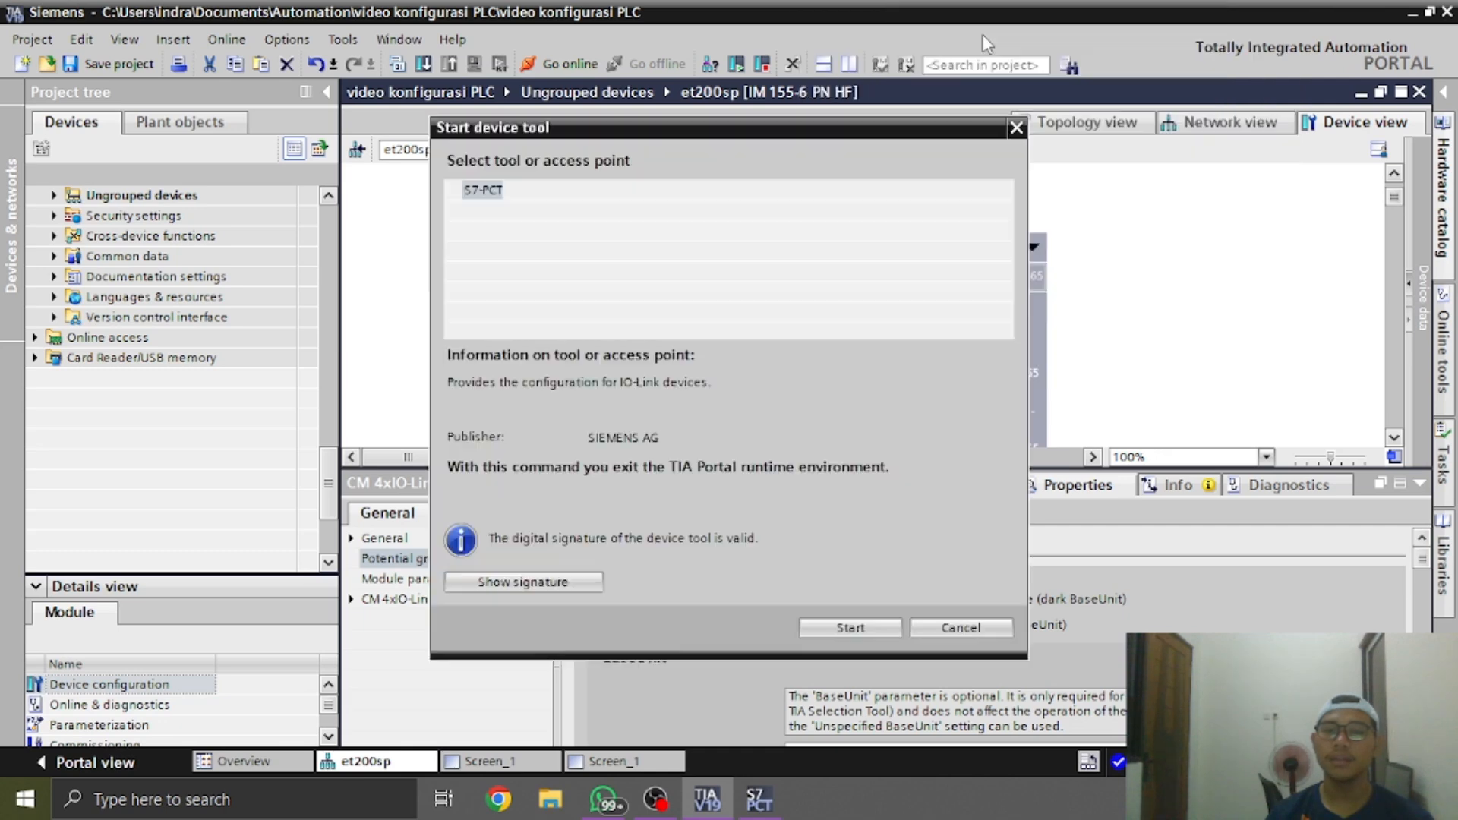
{"action": "left_click", "coordinate": [848, 629]}
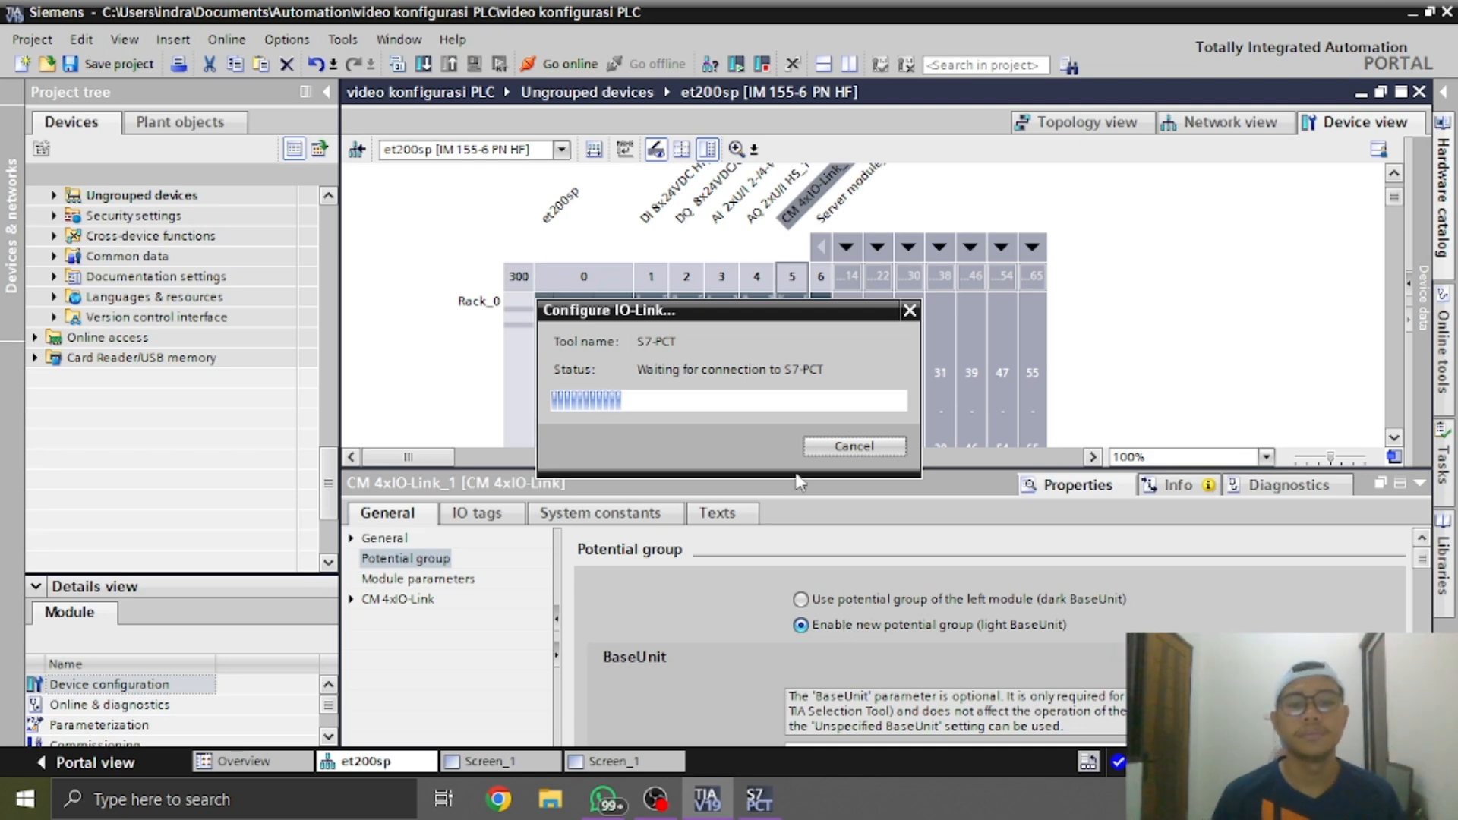
{"action": "mouse_move", "coordinate": [654, 799]}
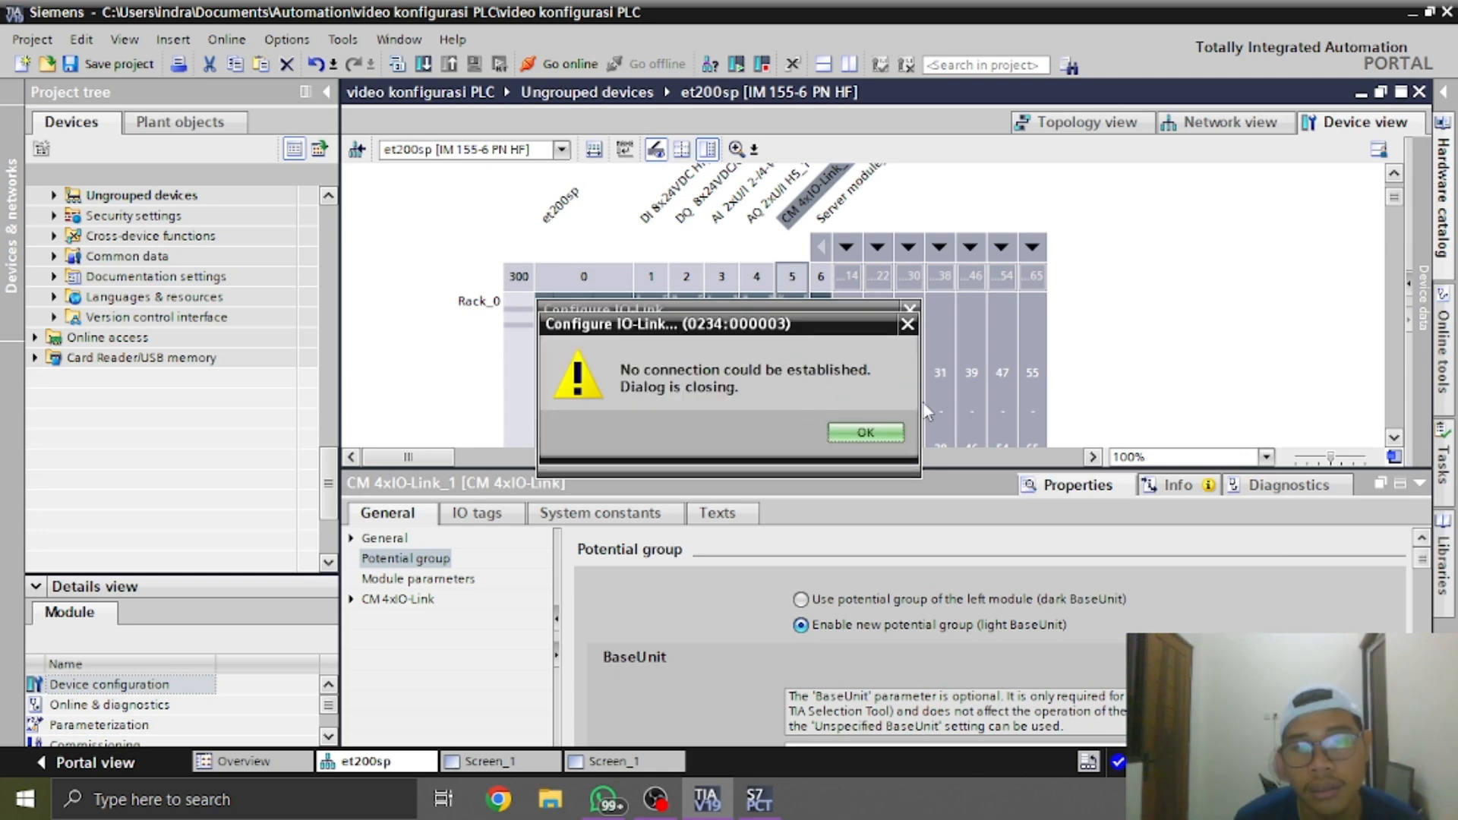
{"action": "left_click", "coordinate": [844, 430]}
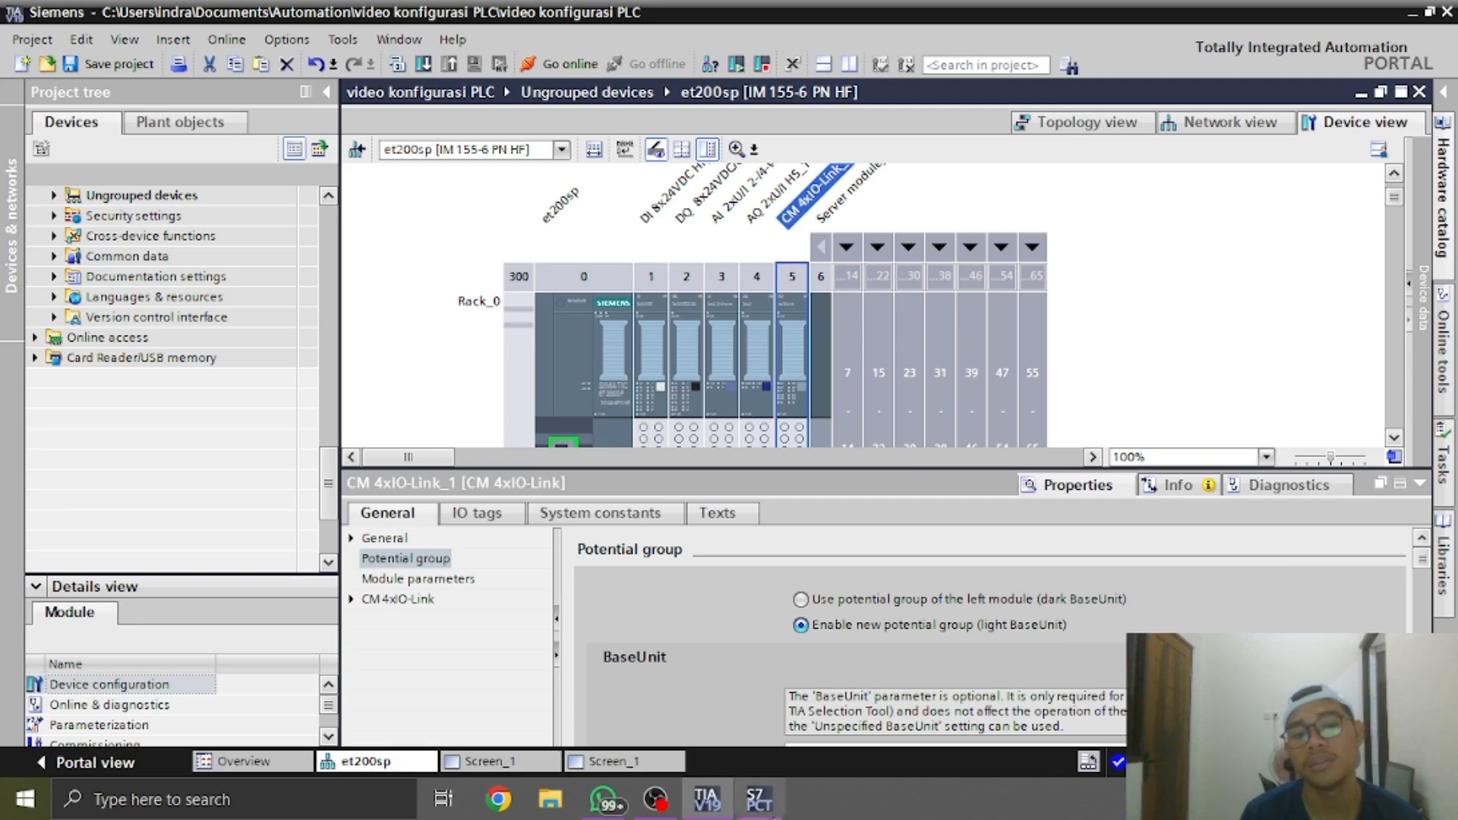
Try to close the S7-PCT window, collapse the module properties, and view the CM 4xIO-Link module's description in slot 5
{"action": "mouse_move", "coordinate": [759, 798]}
{"action": "left_click", "coordinate": [832, 632]}
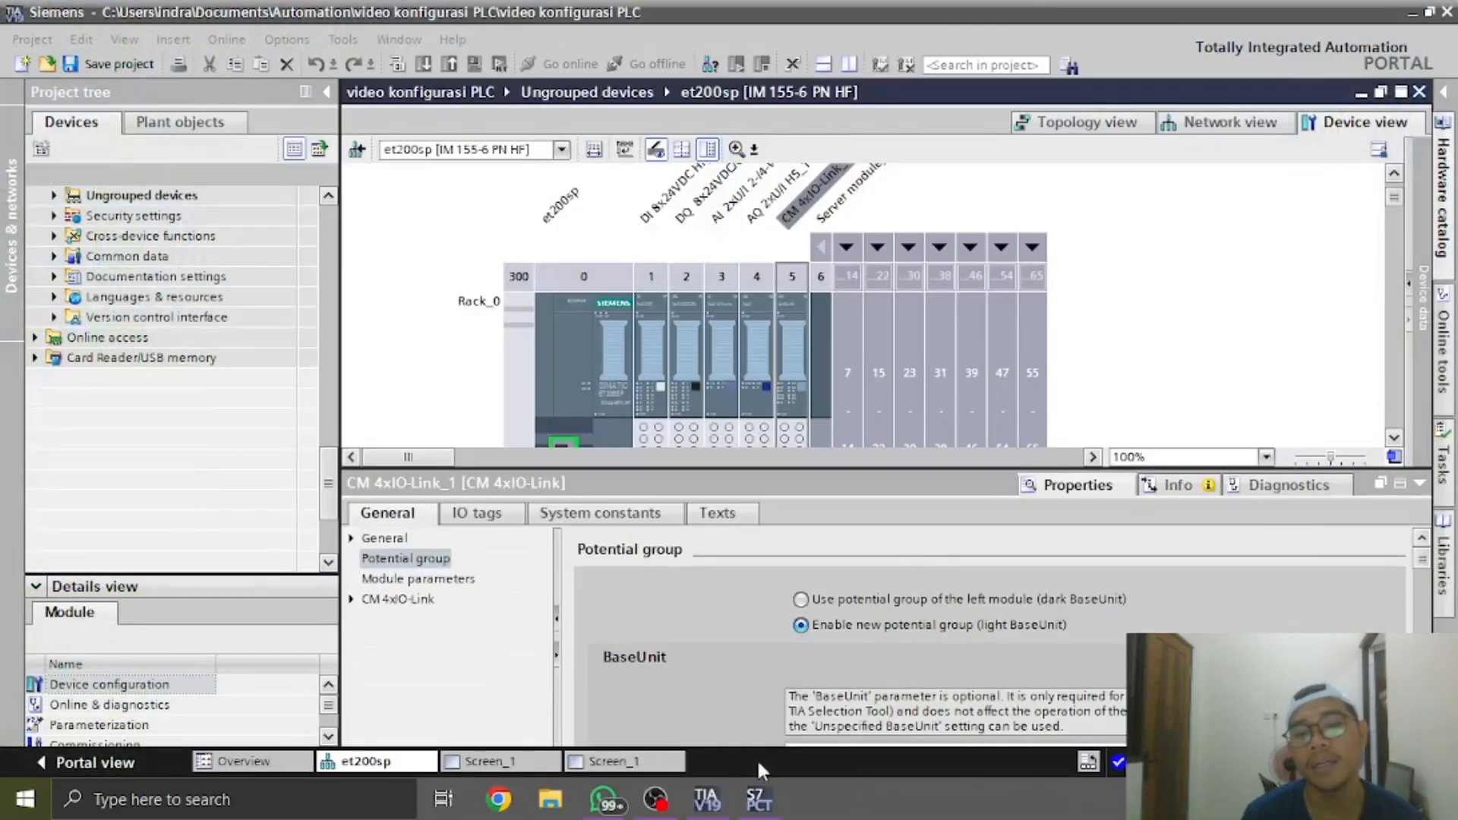
{"action": "left_click", "coordinate": [1419, 483]}
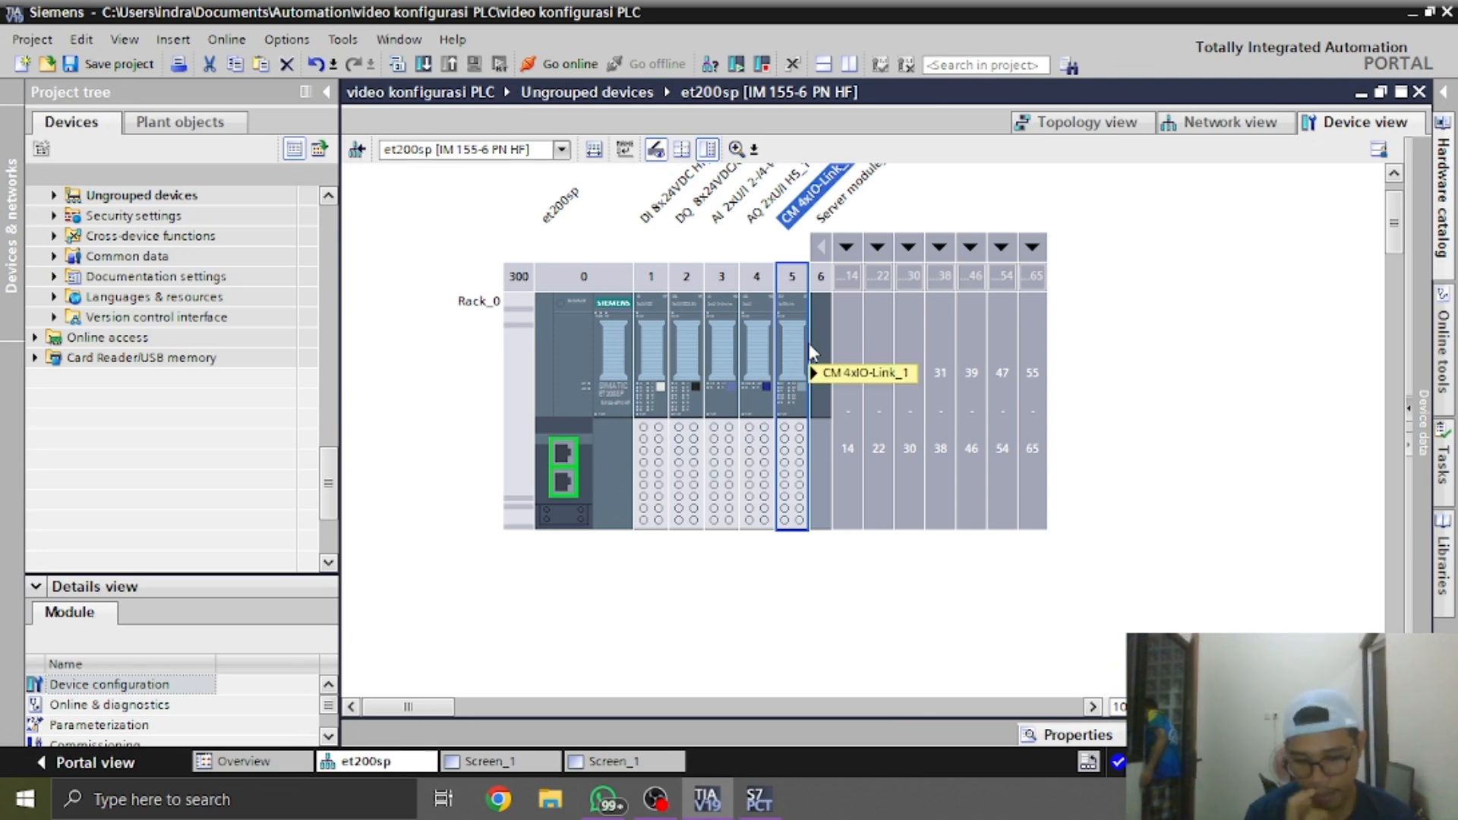
{"action": "mouse_move", "coordinate": [808, 343]}
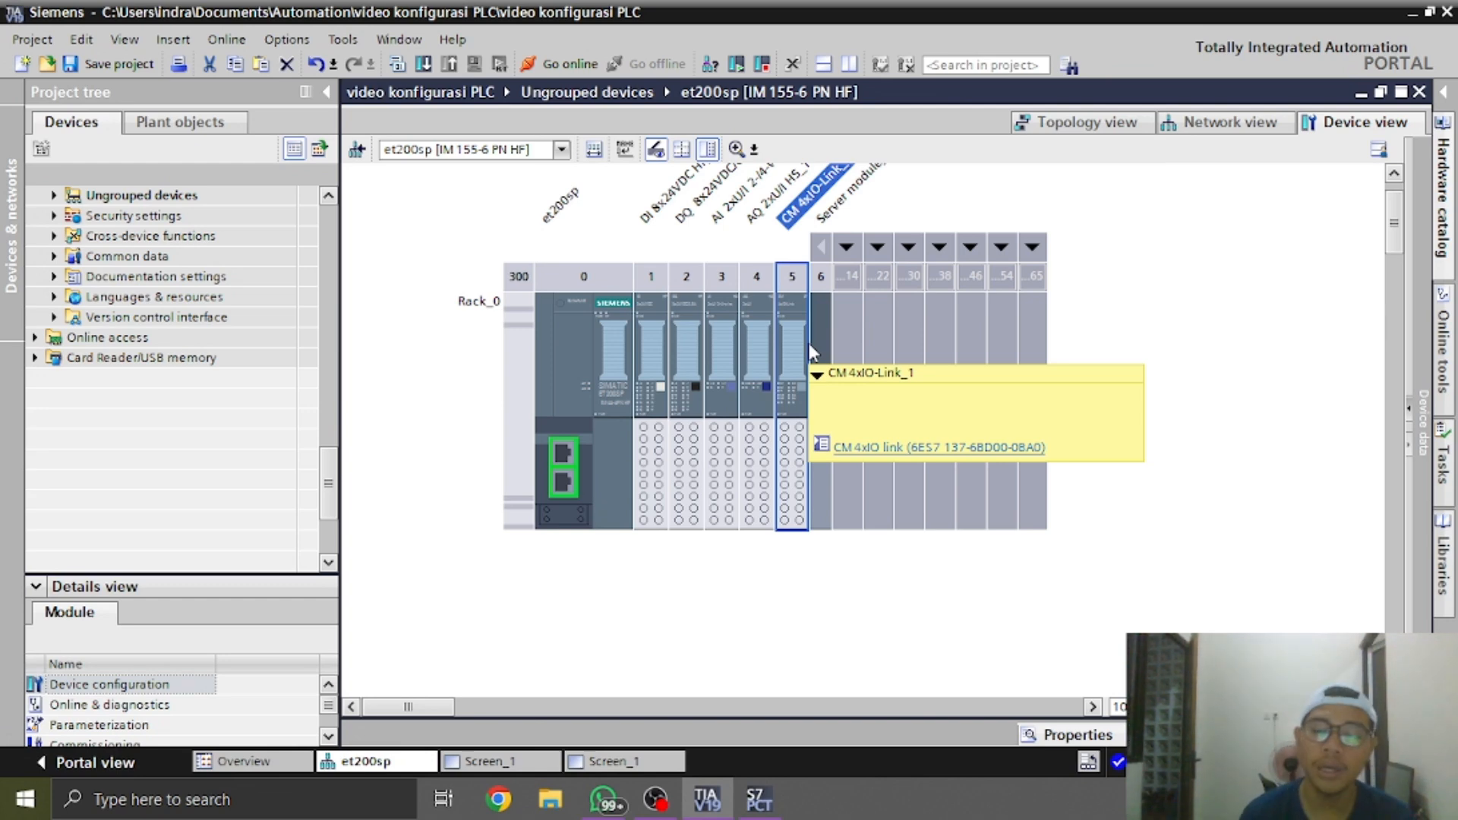
Try to bring the running S7-PCT device tool window to the front
{"action": "left_click", "coordinate": [758, 799]}
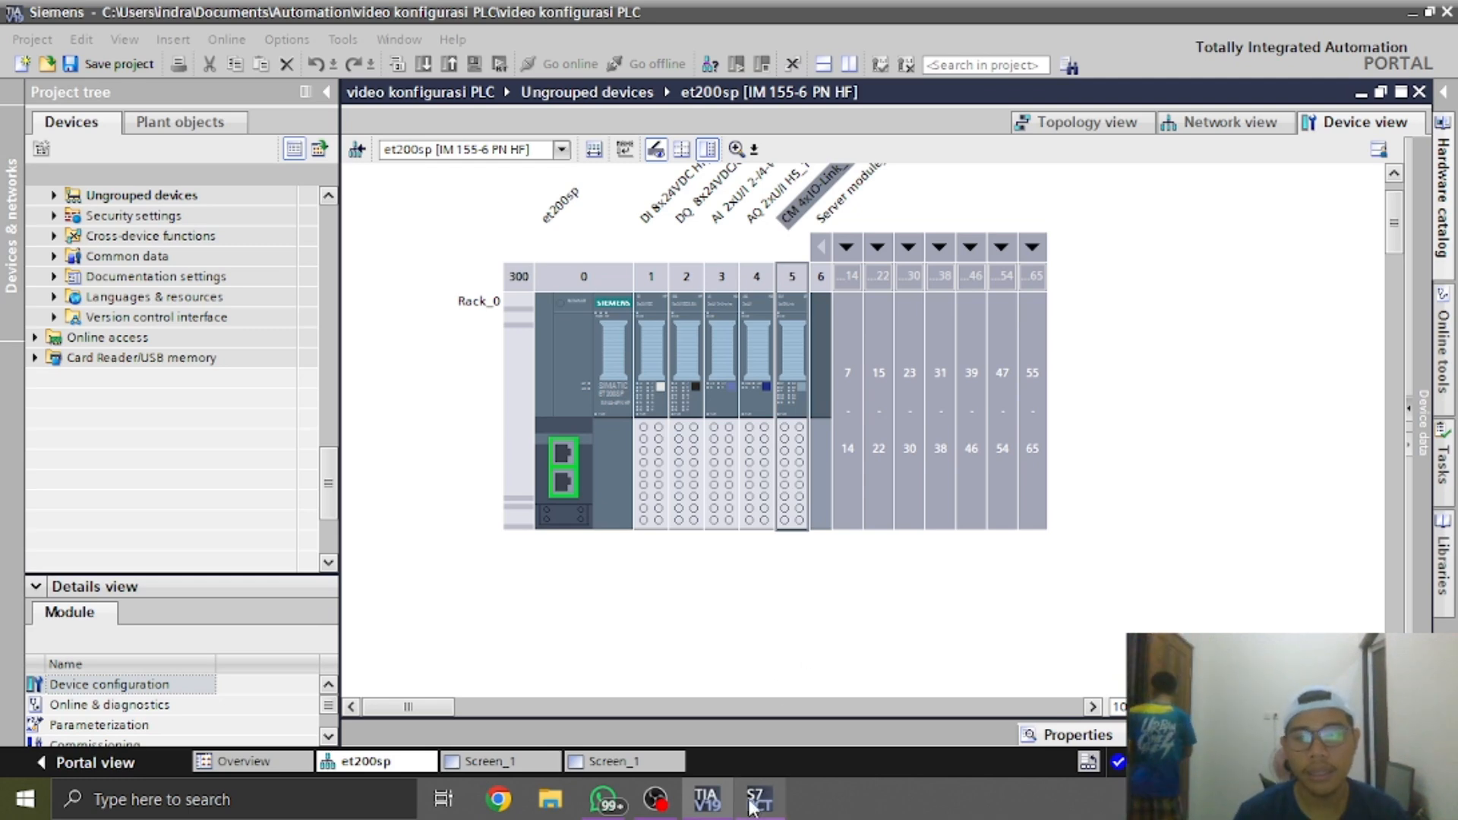
{"action": "mouse_move", "coordinate": [777, 810]}
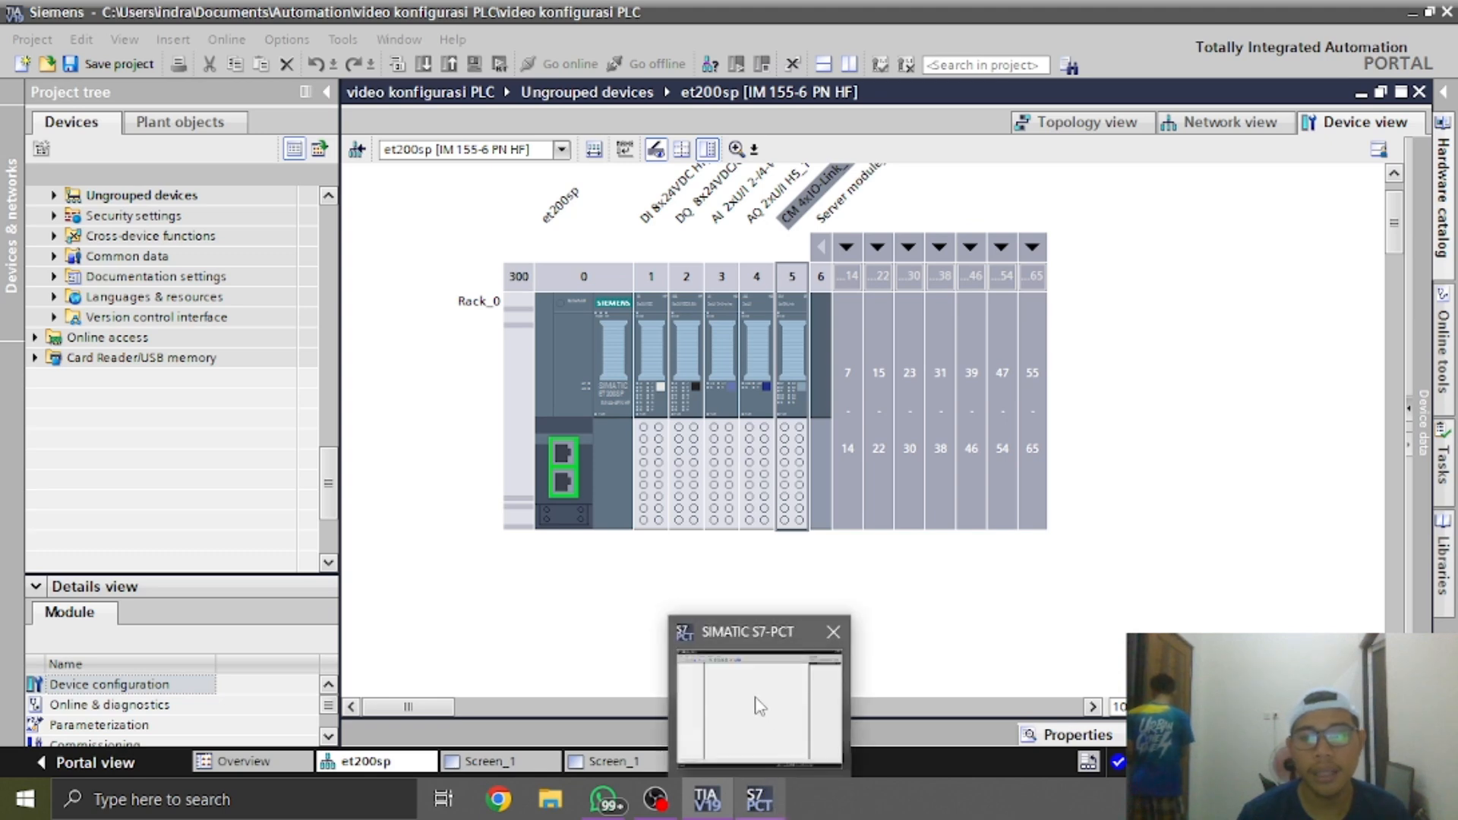
{"action": "left_click", "coordinate": [758, 704]}
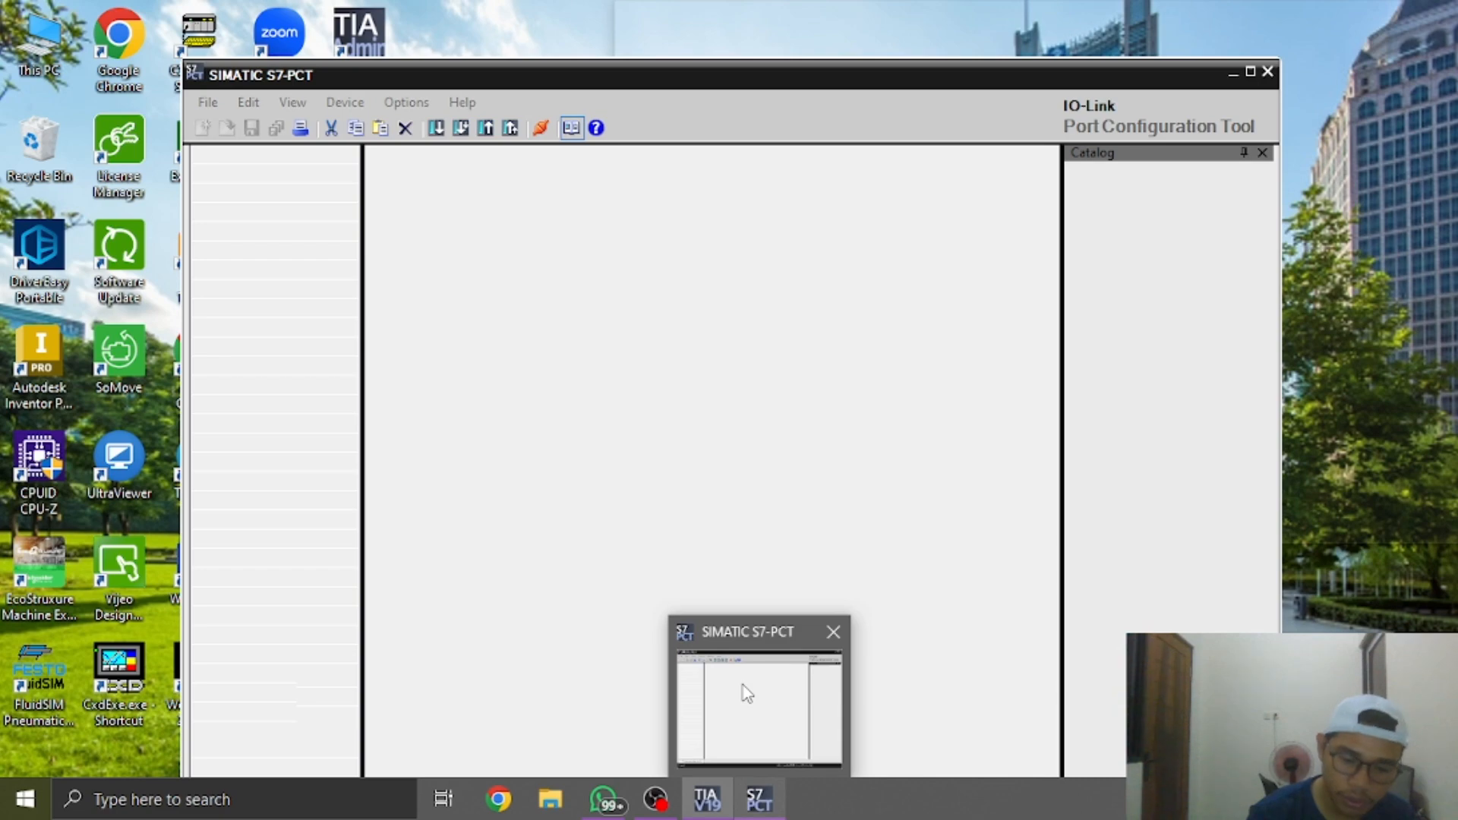
Check the part number on the SIRIUS module in the WhatsApp photo and enter 3ra27 as the hardware catalog search term in TIA Portal
{"action": "key", "text": "alt+Tab"}
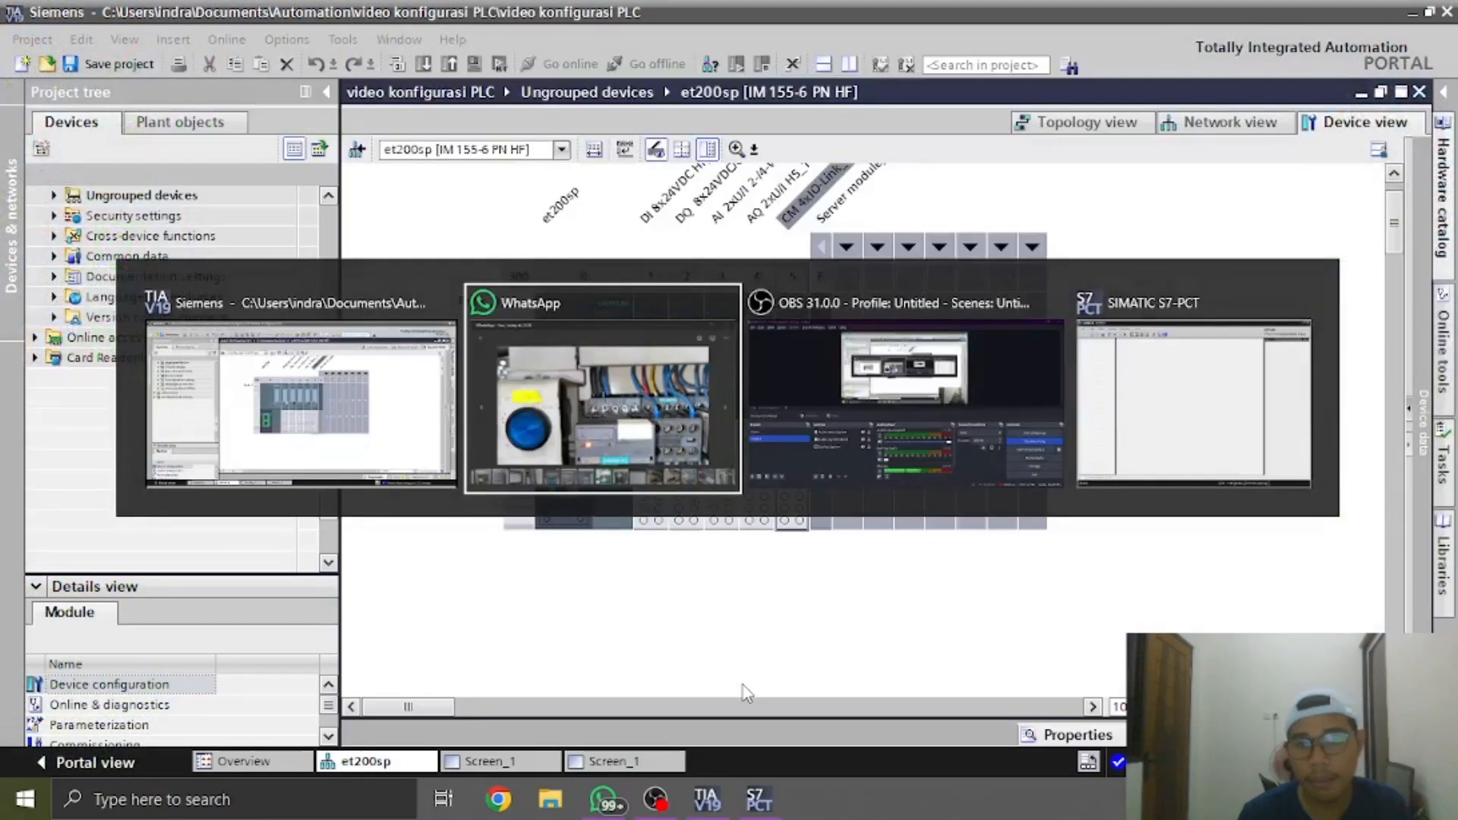
{"action": "scroll", "coordinate": [1109, 270], "scroll_direction": "up", "scroll_amount": 4}
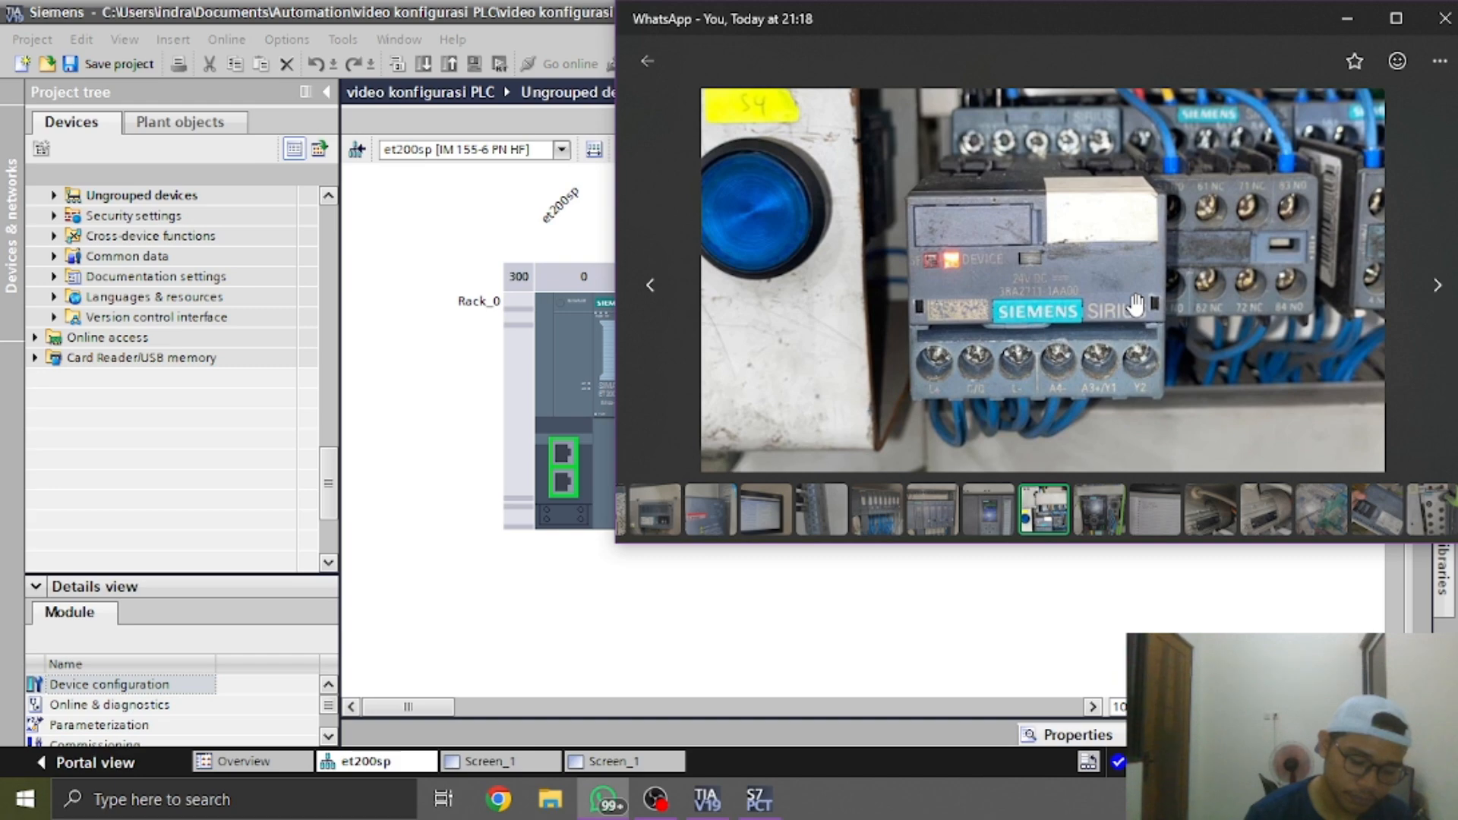
{"action": "key", "text": "alt+Tab"}
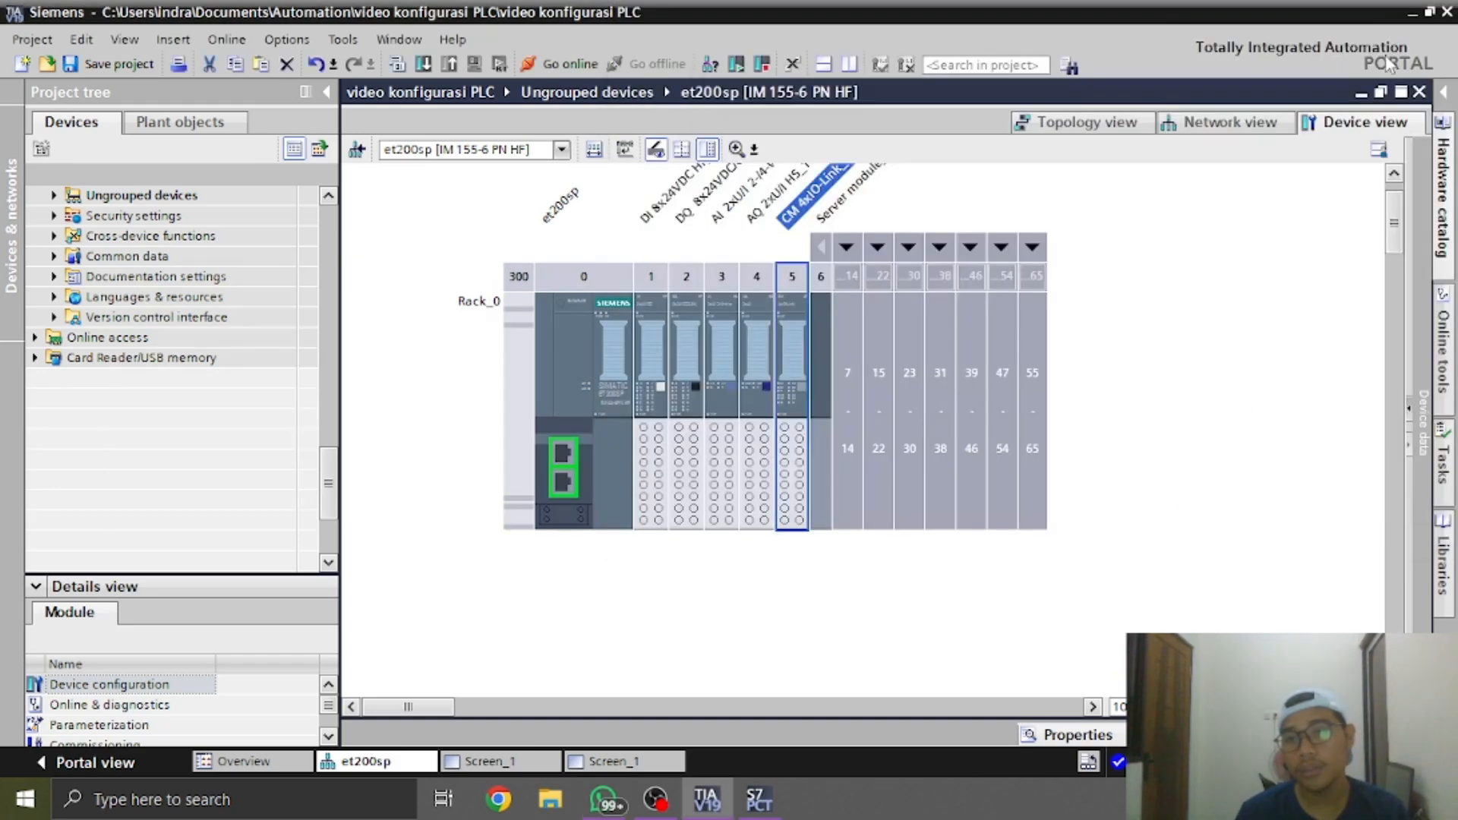
{"action": "left_click", "coordinate": [1438, 130]}
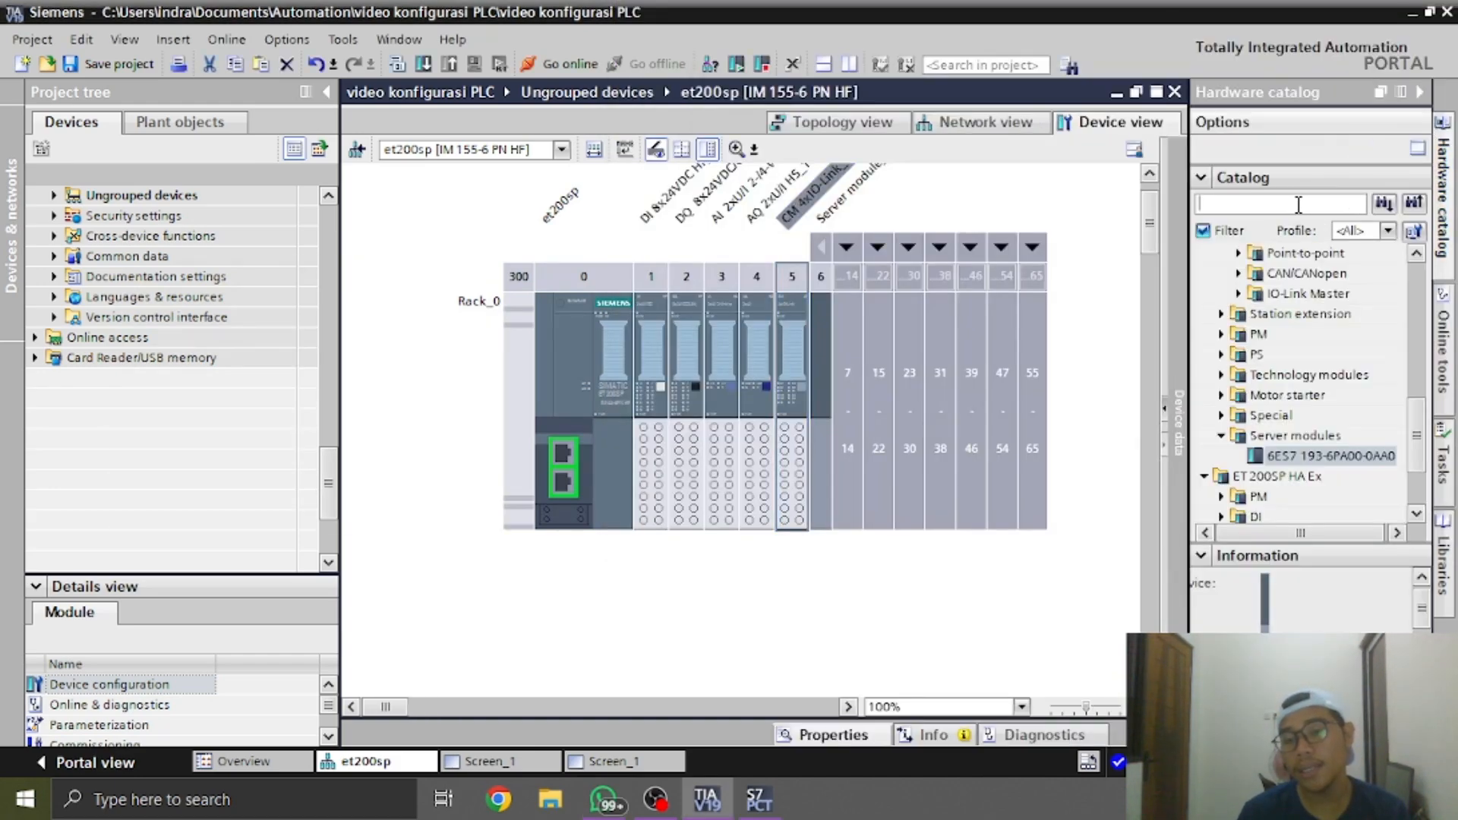
{"action": "left_click", "coordinate": [1298, 205]}
{"action": "type", "text": "3ra27"}
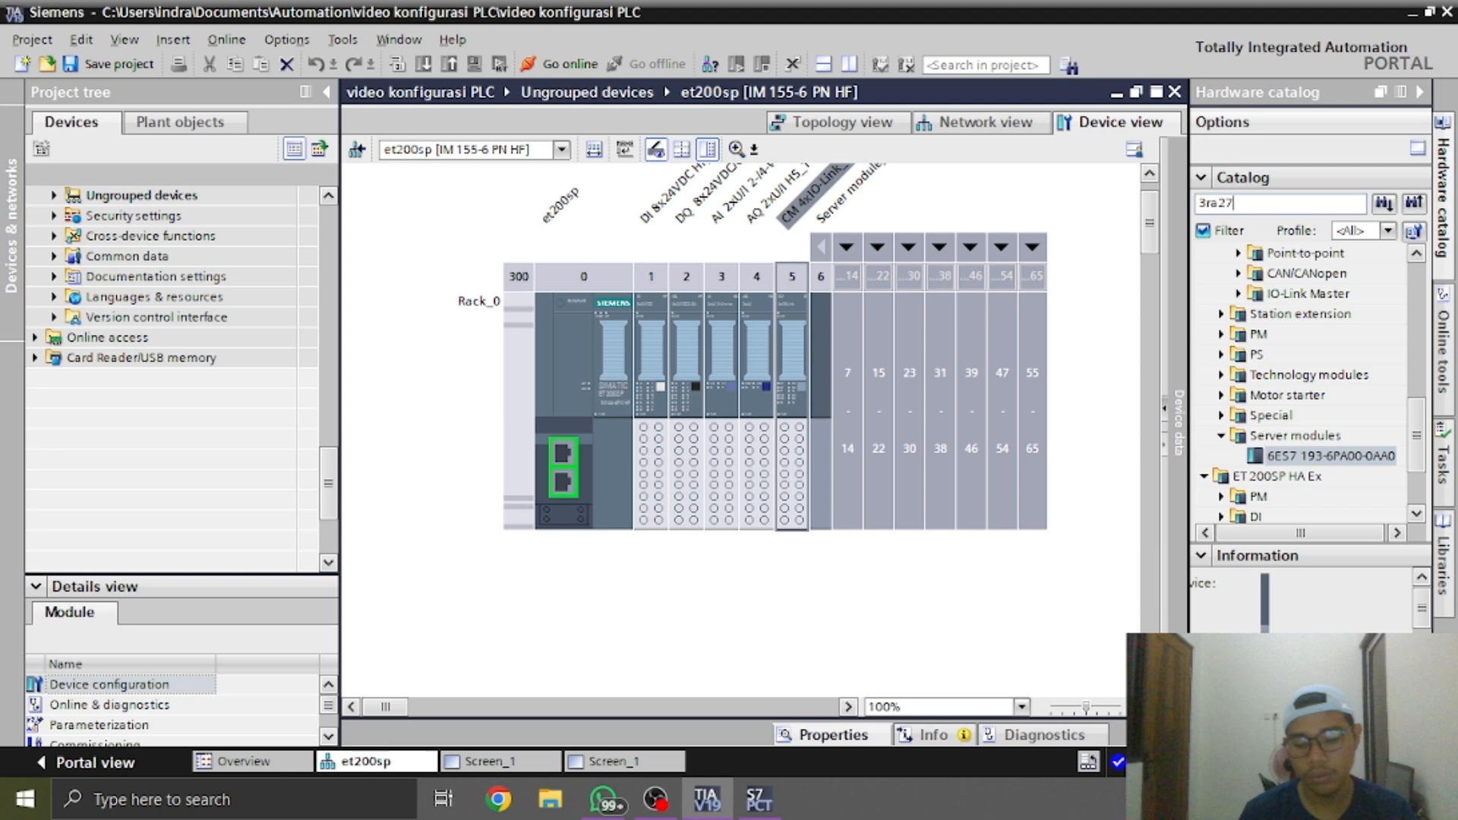
Switch to WhatsApp and examine the SIRIUS module's label, terminals and surrounding wiring in the photo
{"action": "key", "text": "alt+Tab"}
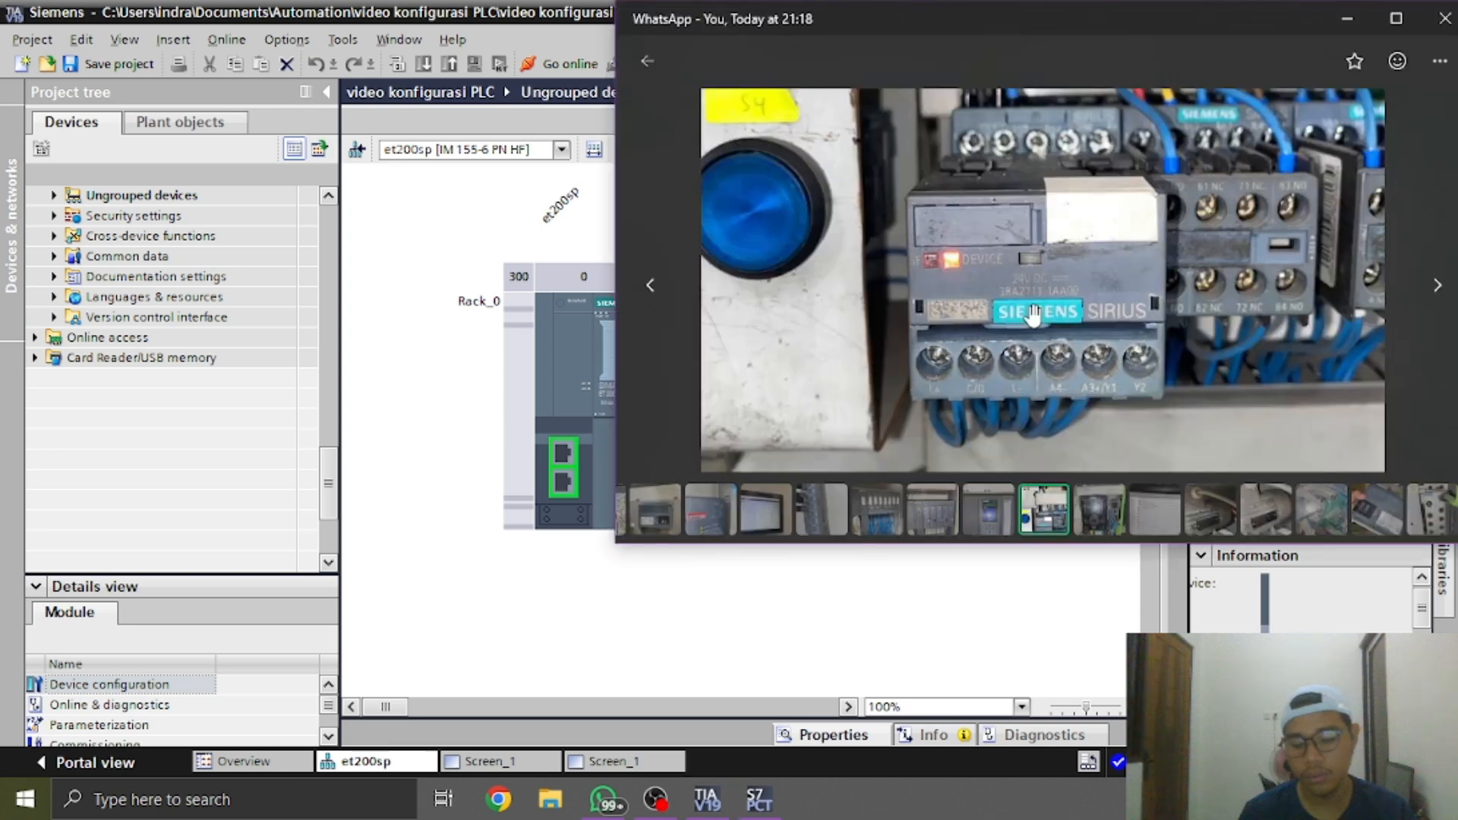
{"action": "scroll", "coordinate": [1033, 314], "scroll_direction": "up", "scroll_amount": 1}
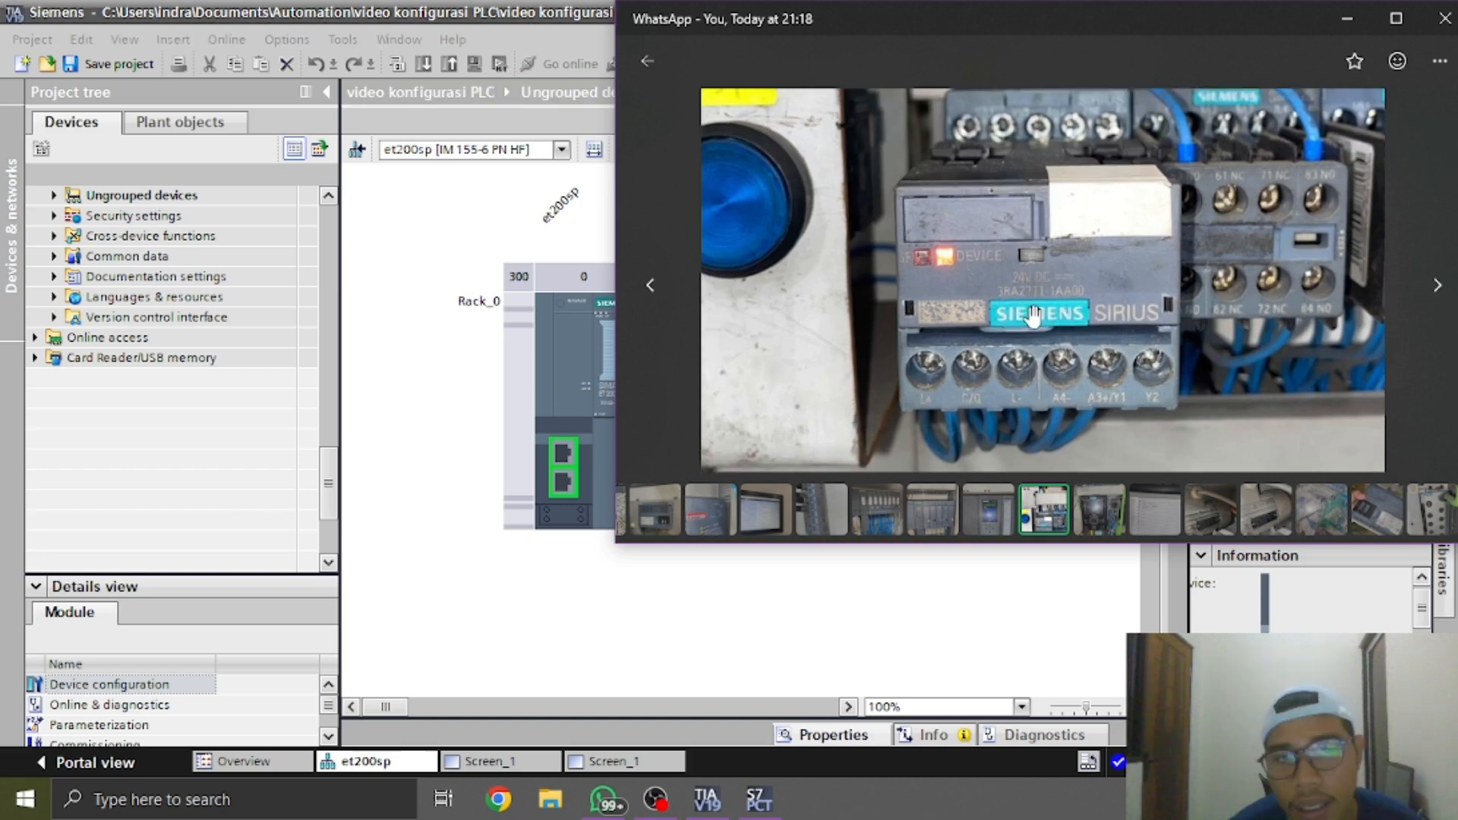
{"action": "left_click_drag", "start_coordinate": [1033, 313], "coordinate": [1223, 72]}
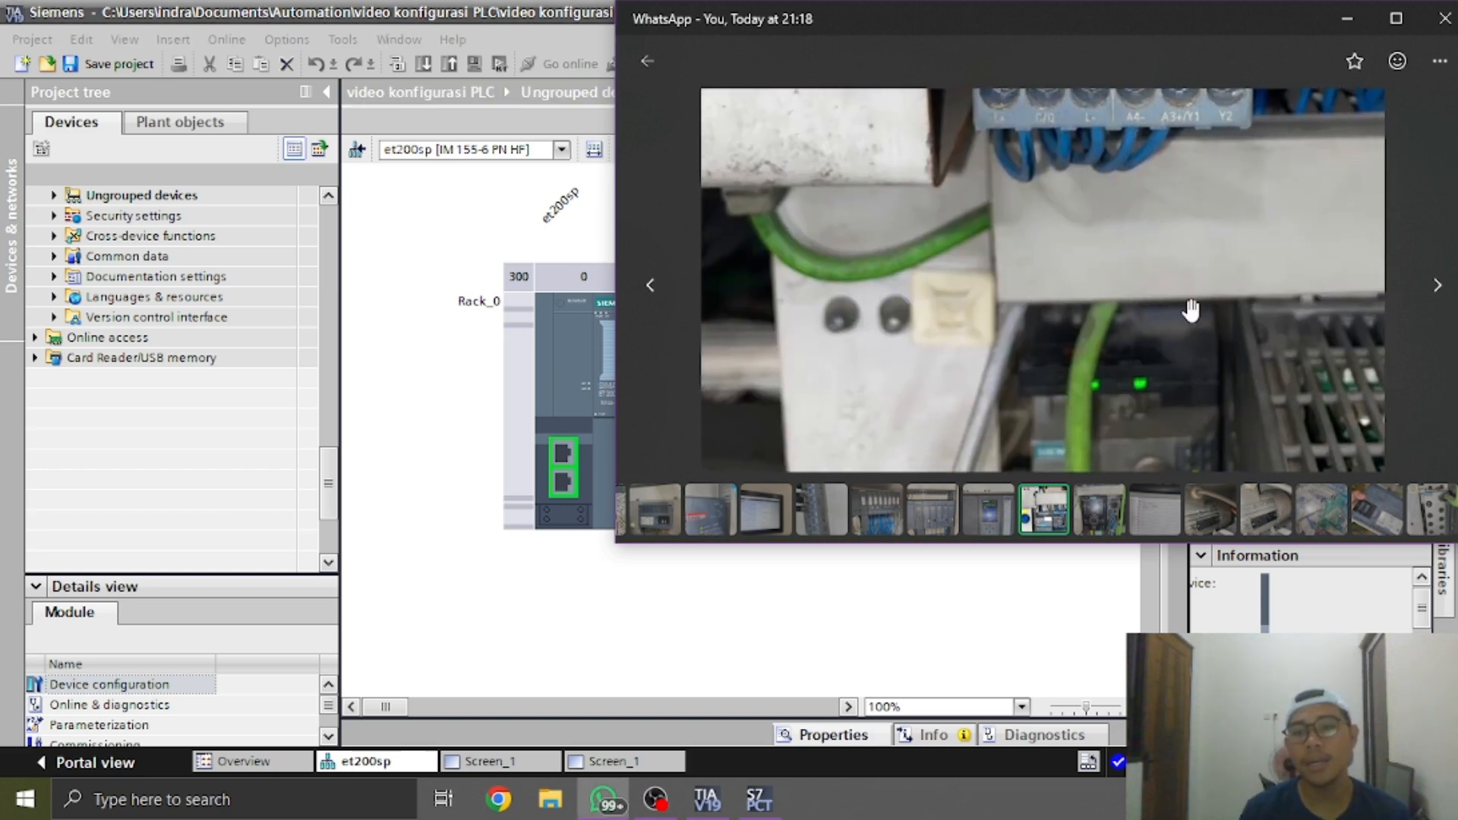
{"action": "key", "text": "alt+Tab"}
{"action": "key", "text": "alt+Tab"}
{"action": "scroll", "coordinate": [1109, 333], "scroll_direction": "down", "scroll_amount": 1}
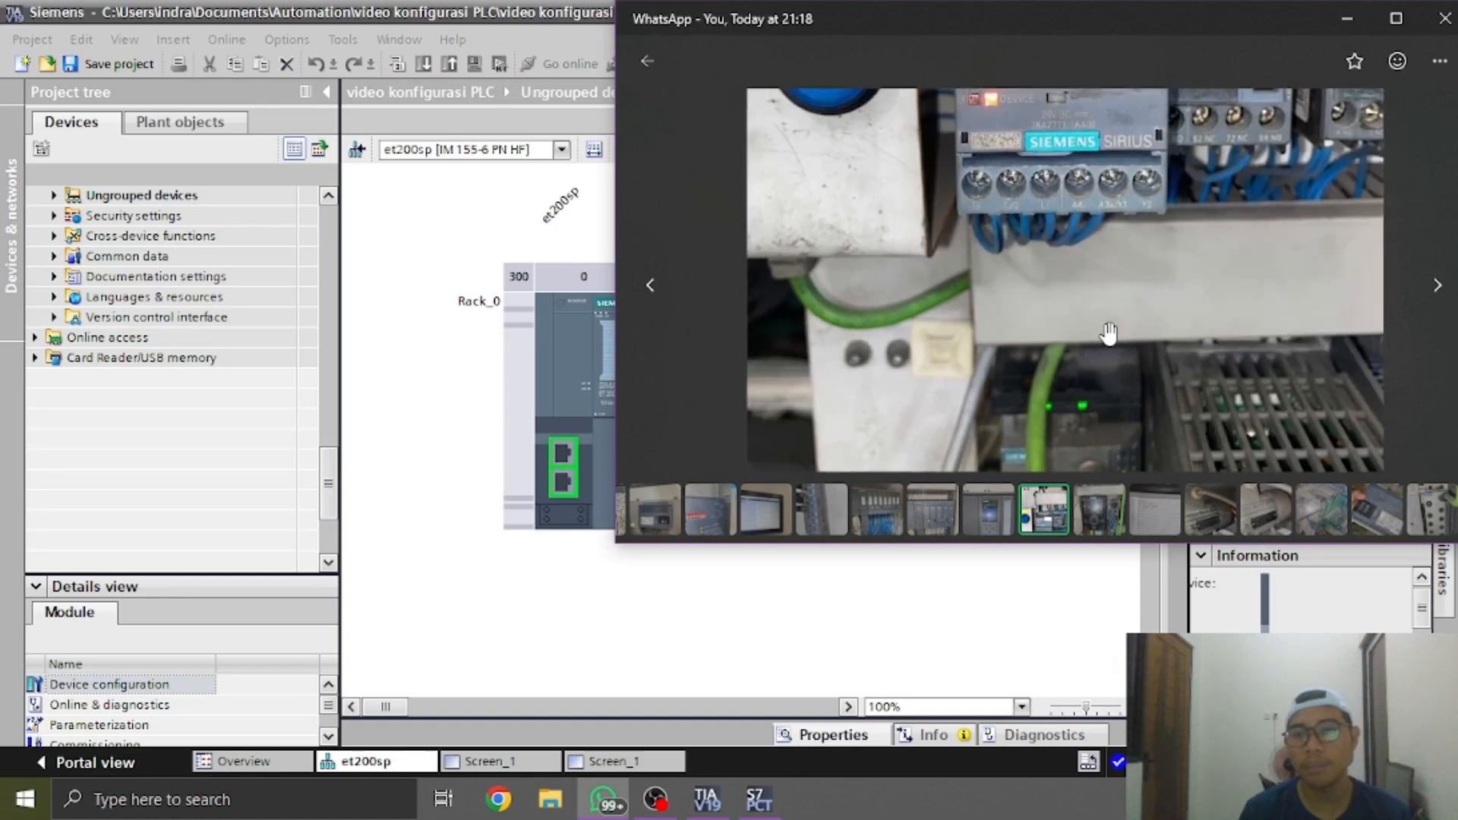
{"action": "scroll", "coordinate": [1108, 332], "scroll_direction": "down", "scroll_amount": 1}
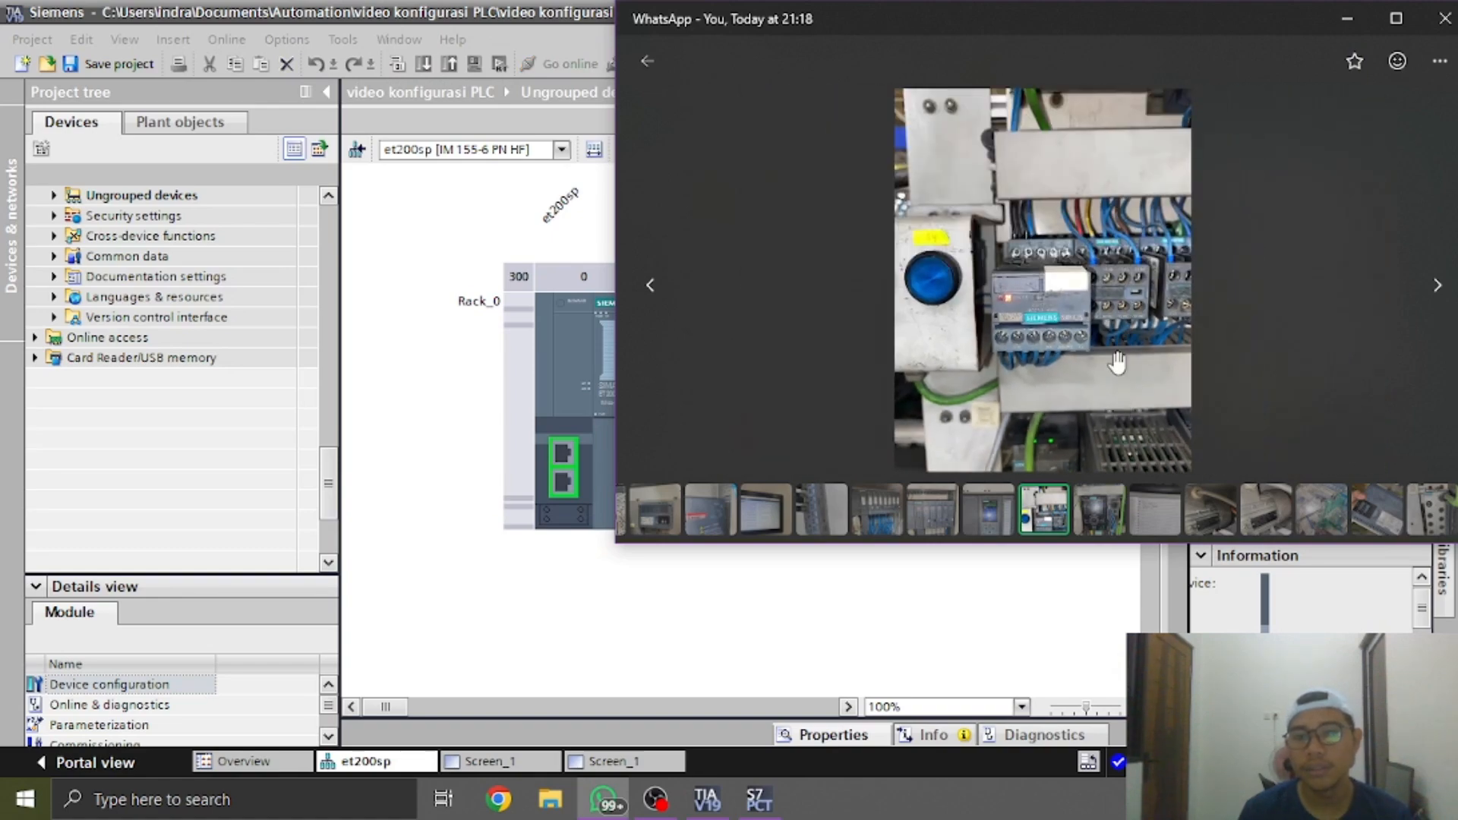
View the photo of the ET 200SP rack, return to the chat and open the photo of the round-connector I/O block
{"action": "left_click", "coordinate": [932, 508]}
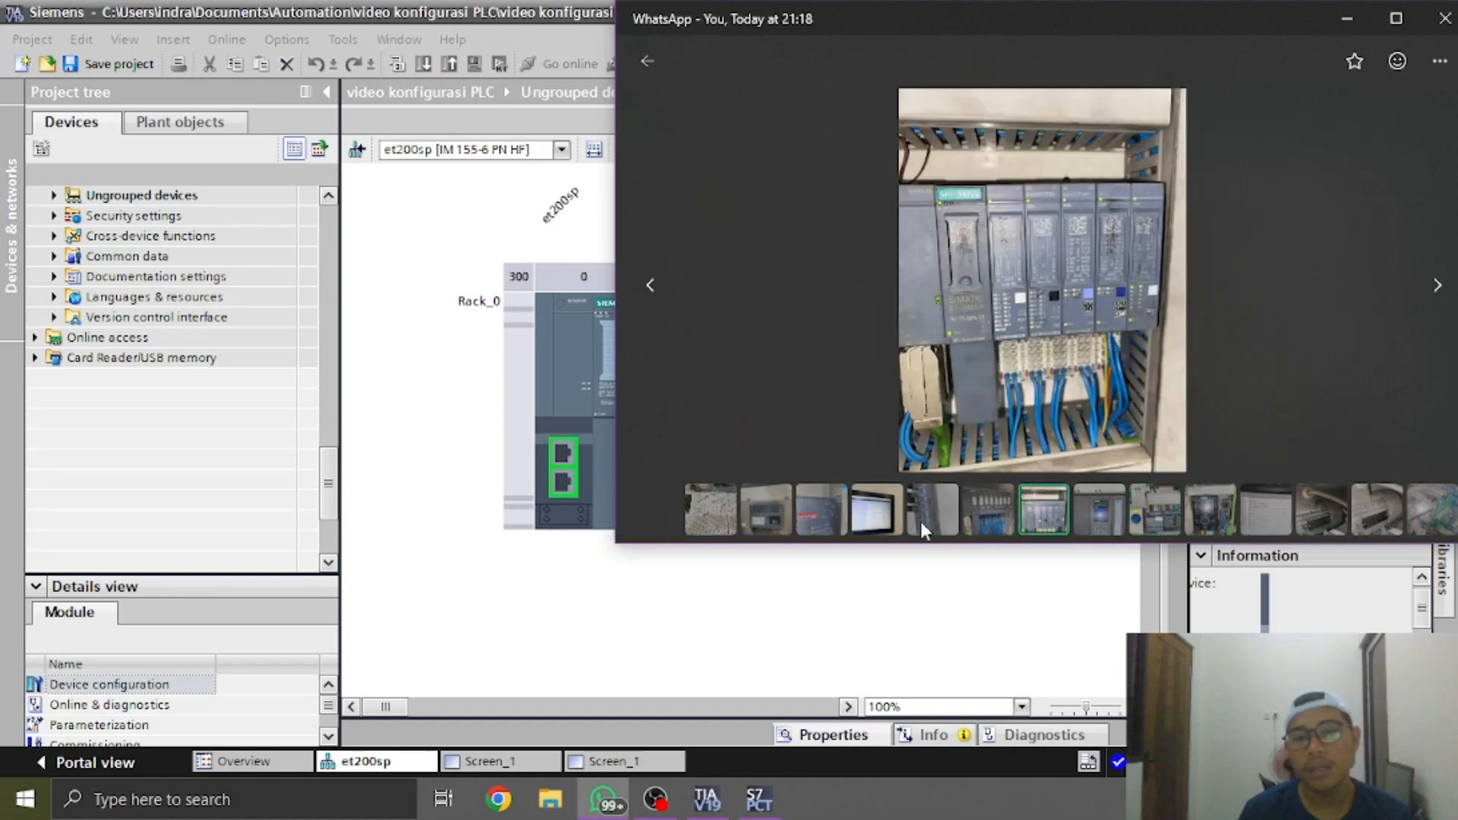
{"action": "left_click", "coordinate": [921, 521]}
{"action": "key", "text": "Escape"}
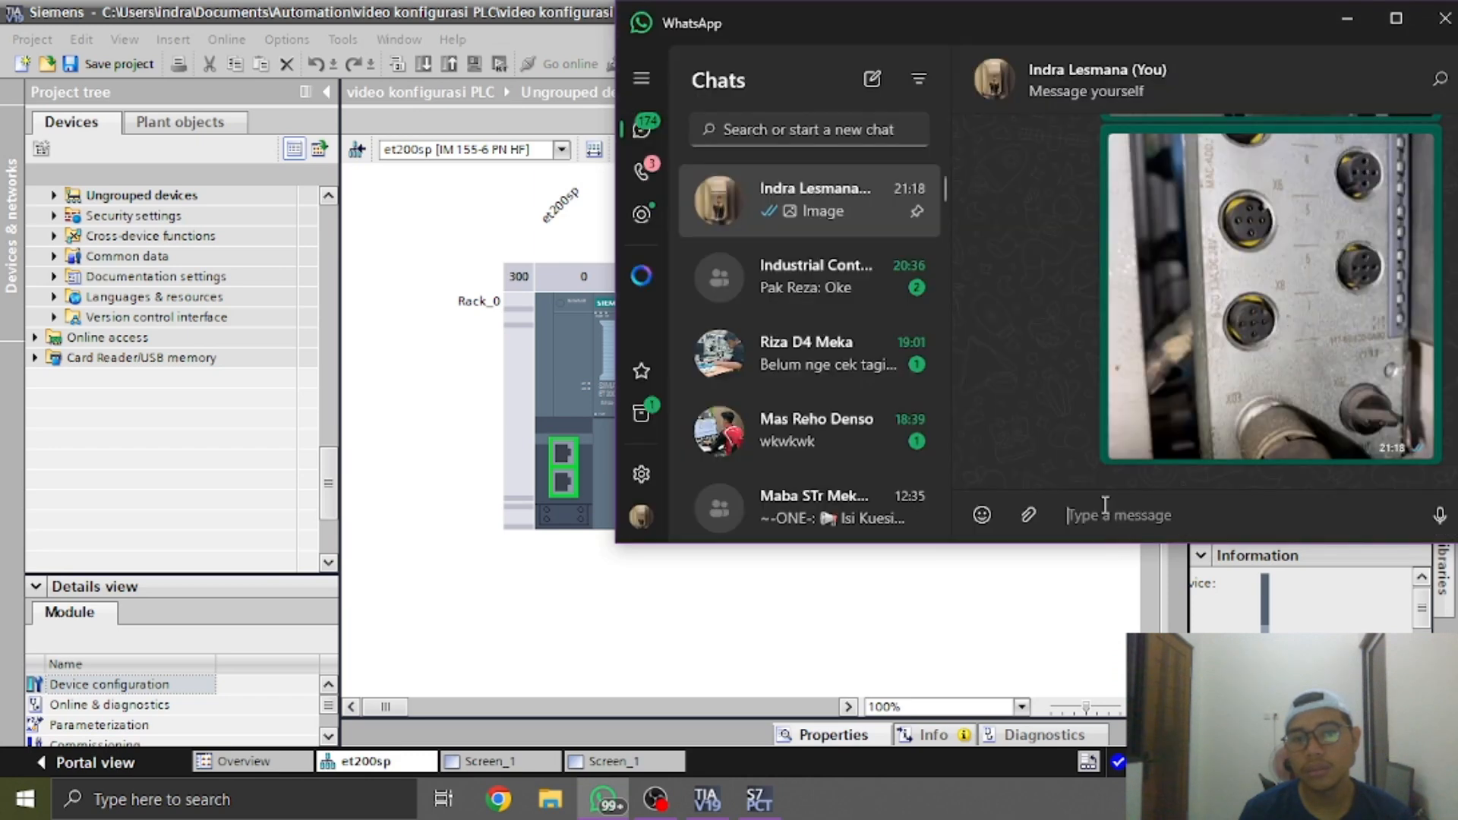
{"action": "left_click", "coordinate": [1265, 354]}
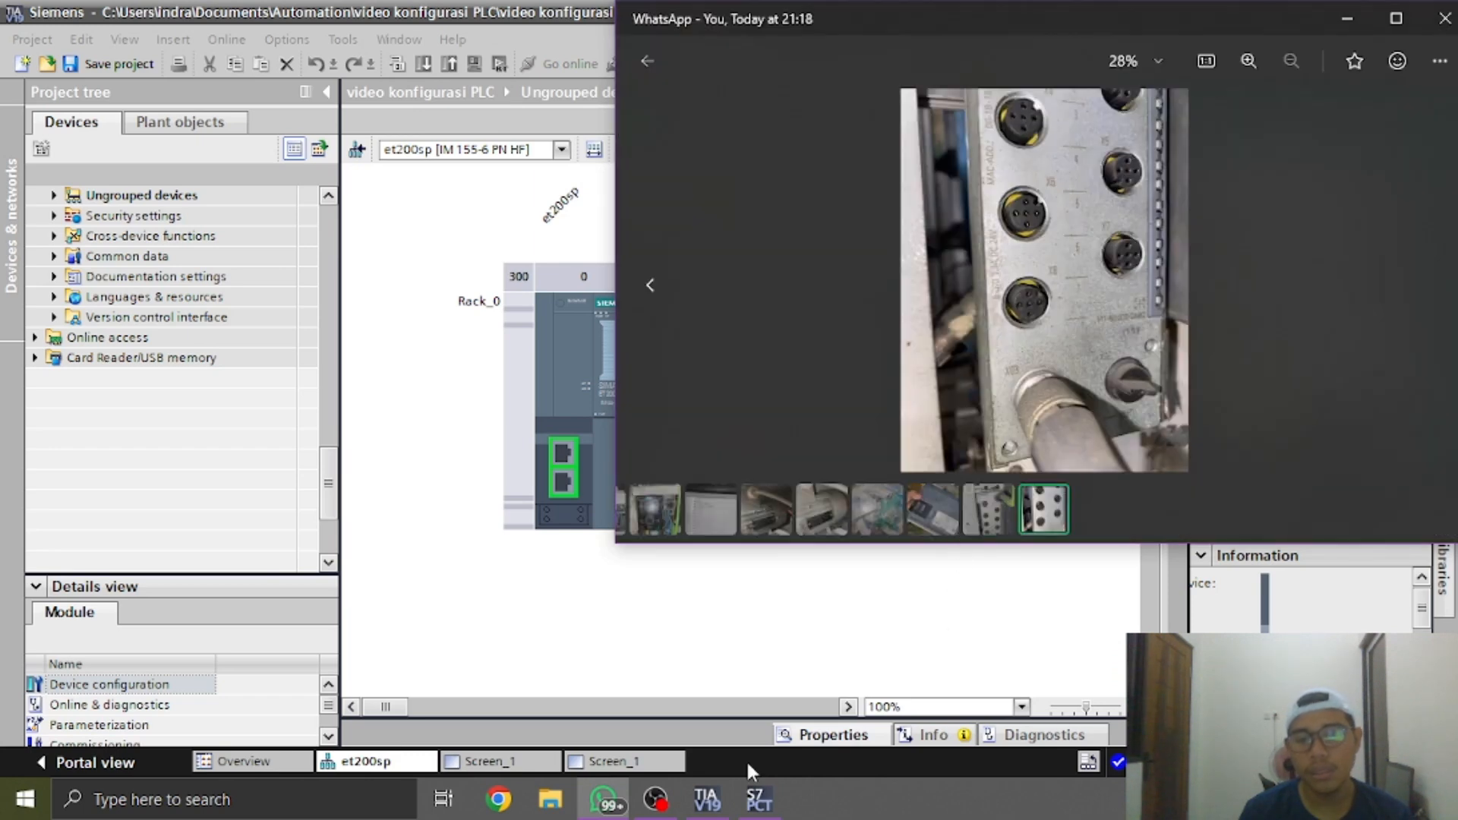
Try to bring up the S7-PCT window again and return to the et200sp device view in TIA Portal
{"action": "left_click", "coordinate": [766, 805]}
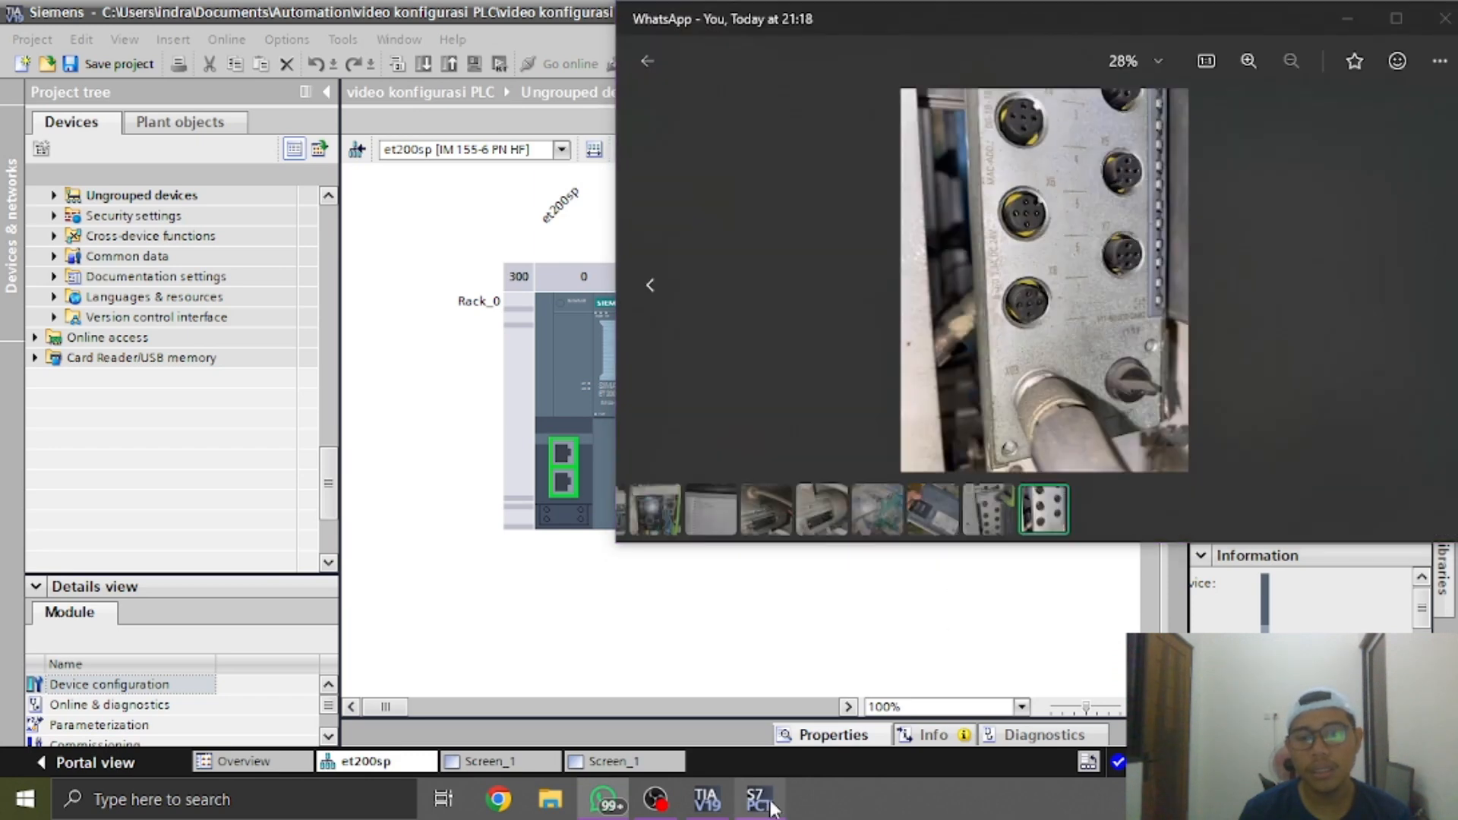
{"action": "left_click", "coordinate": [873, 675]}
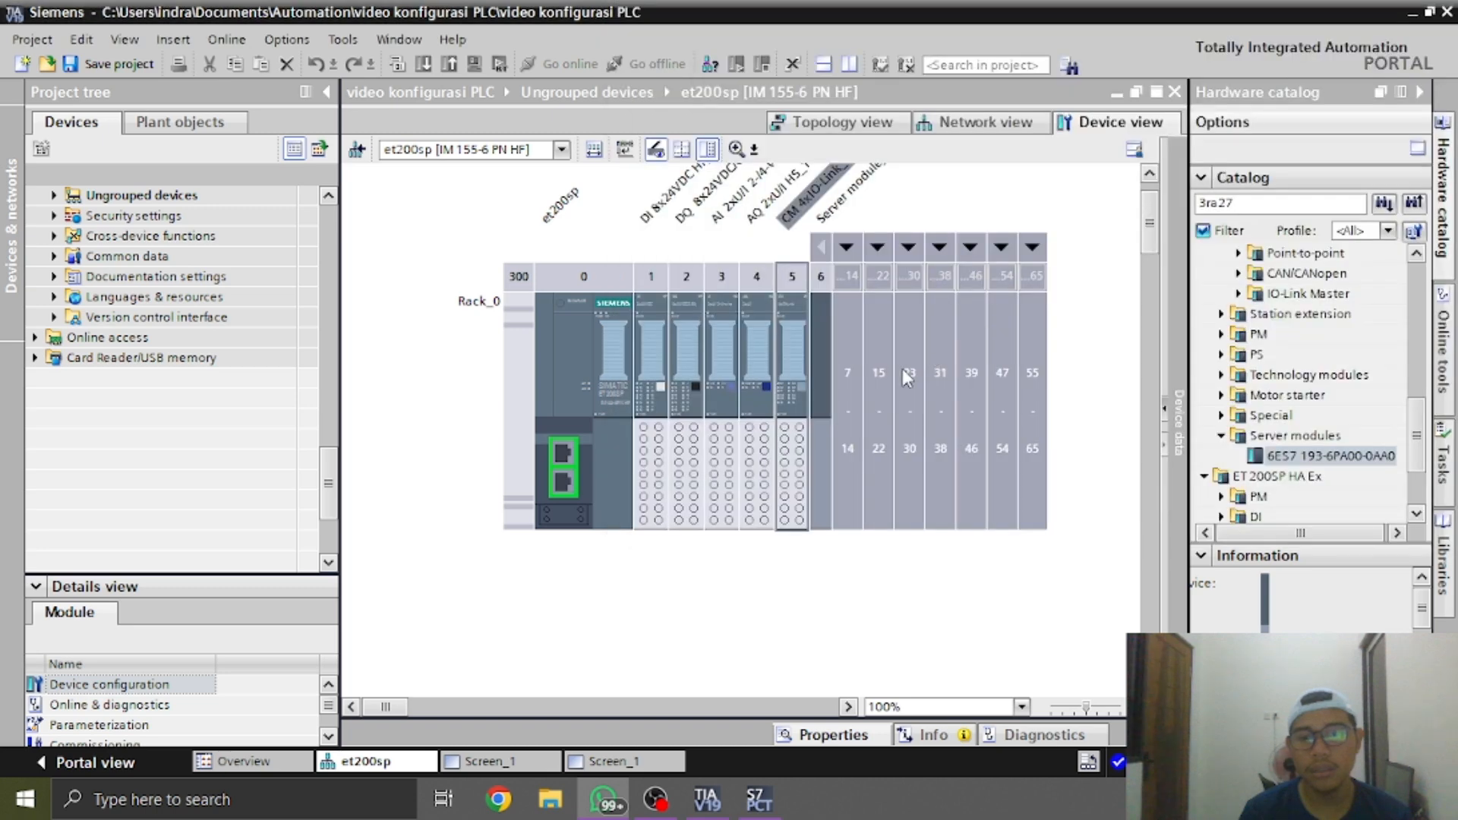
{"action": "left_click", "coordinate": [907, 378]}
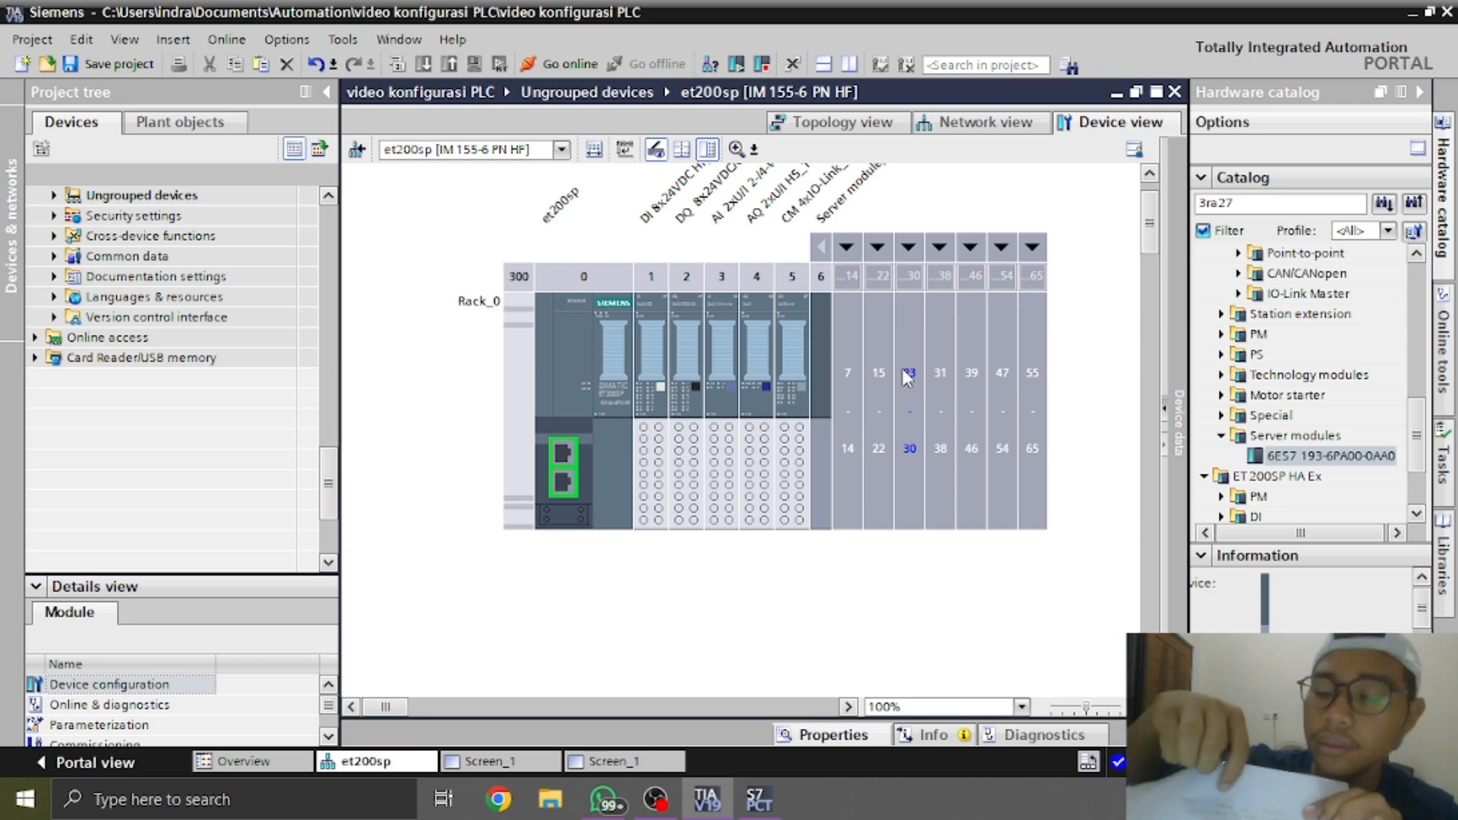
Review the SIRIUS module photo in WhatsApp once more, minimize WhatsApp and try to reopen S7-PCT
{"action": "key", "text": "alt+Tab"}
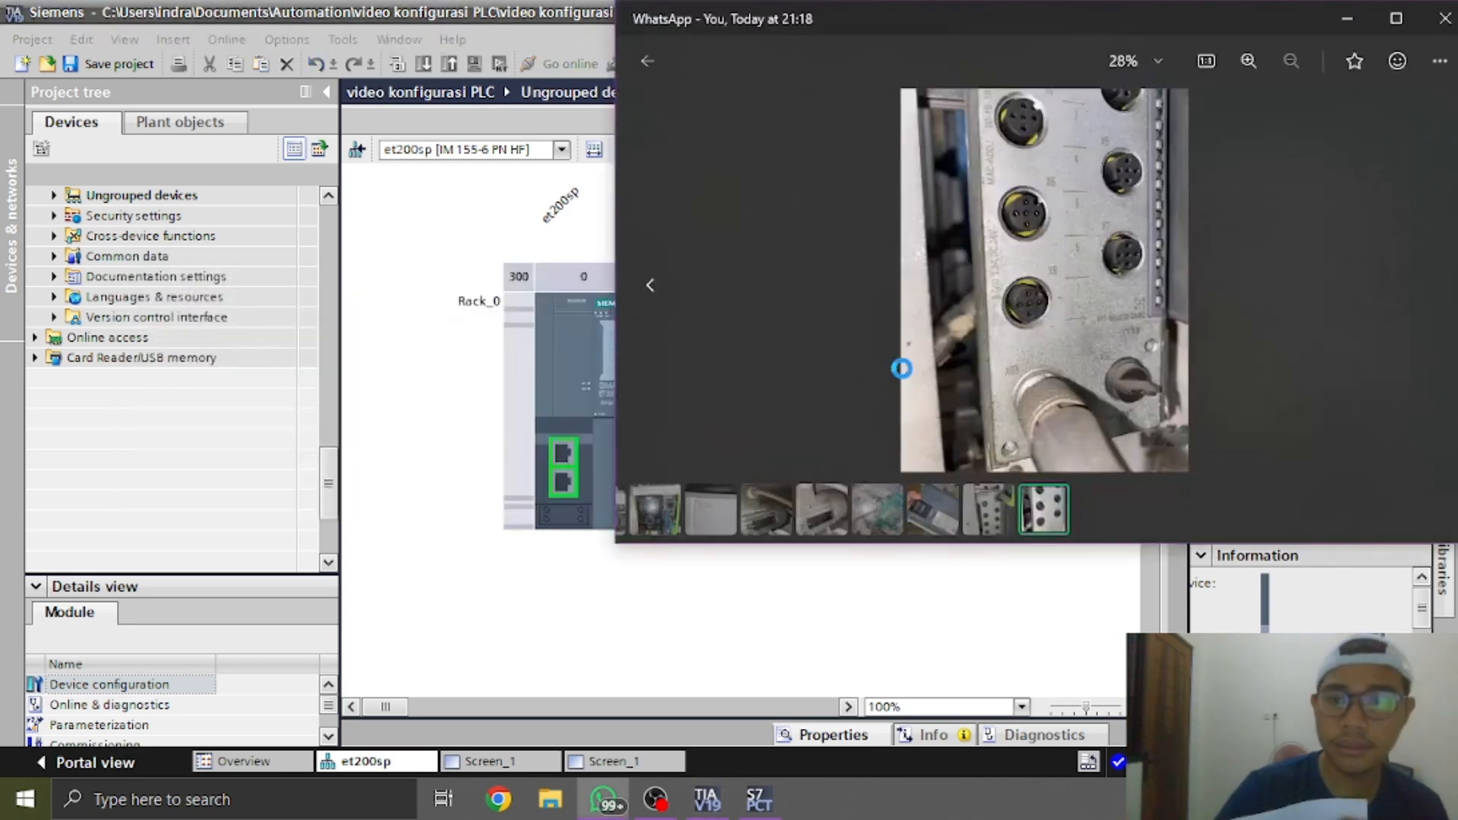
{"action": "left_click", "coordinate": [651, 511]}
{"action": "left_click", "coordinate": [1007, 518]}
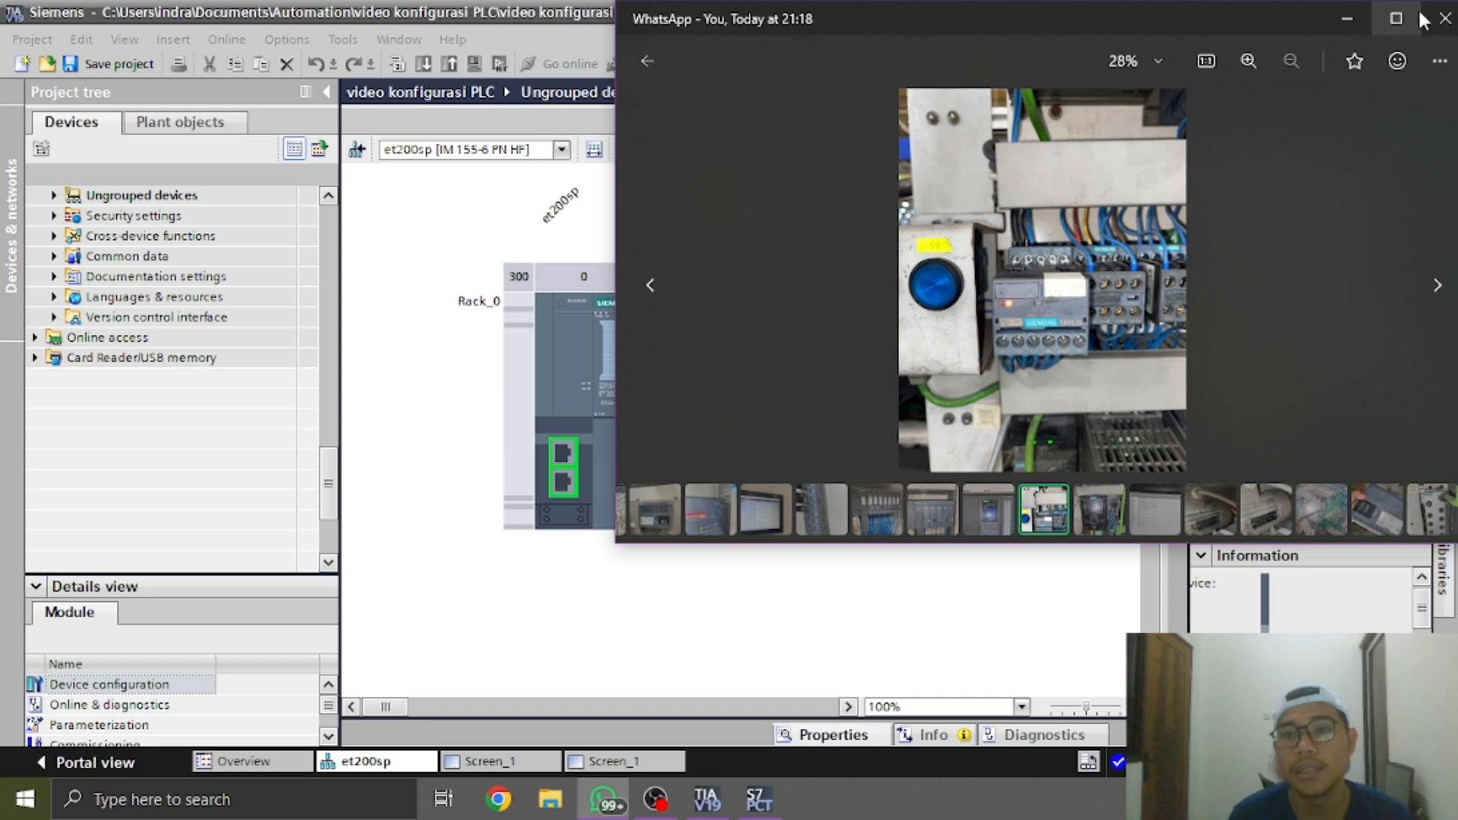
{"action": "left_click", "coordinate": [1347, 19]}
{"action": "left_click", "coordinate": [765, 805]}
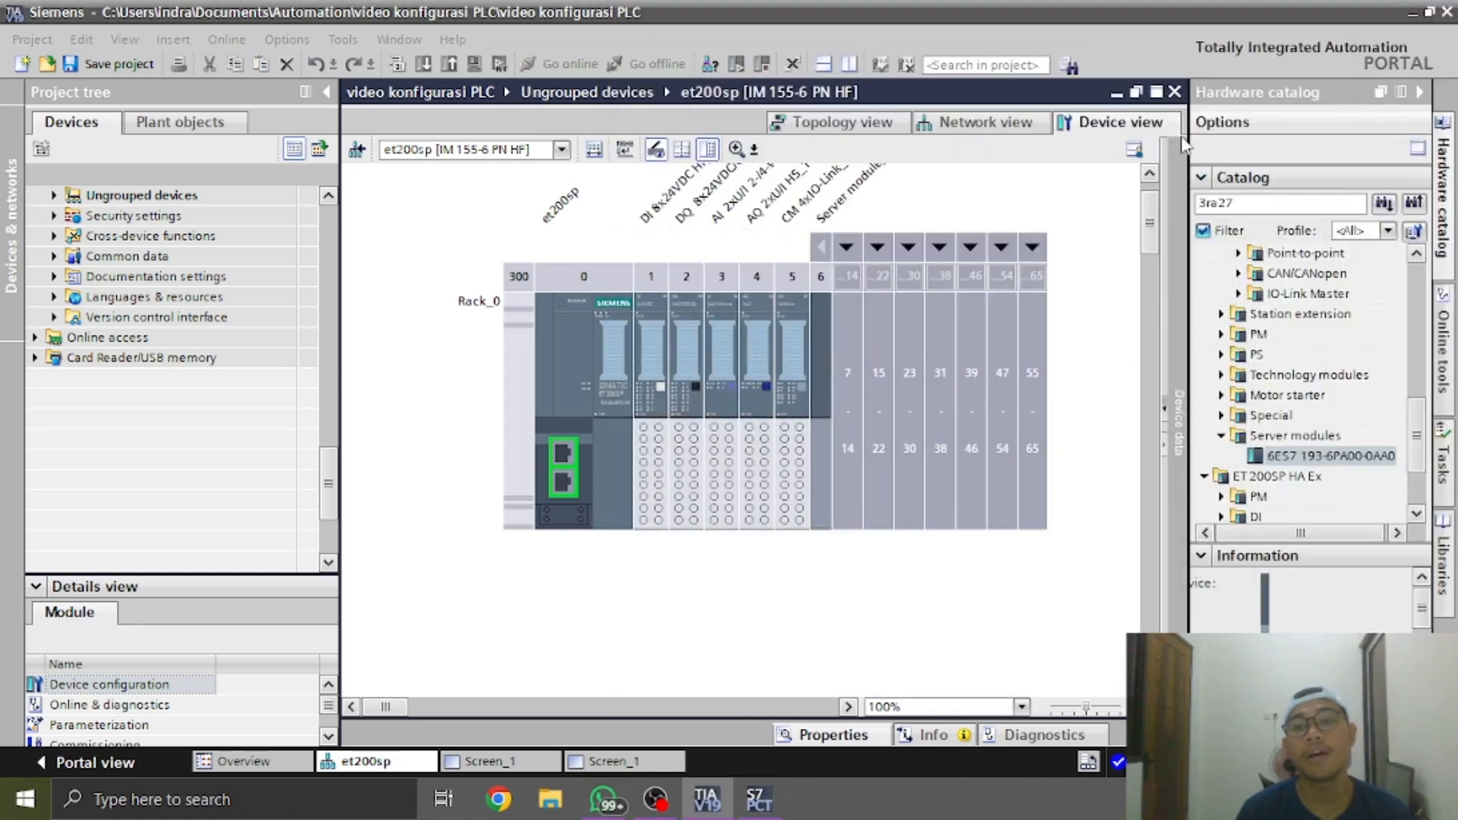
Review the project's network view, inspect the inv drive's device view and return to the network view
{"action": "left_click", "coordinate": [942, 120]}
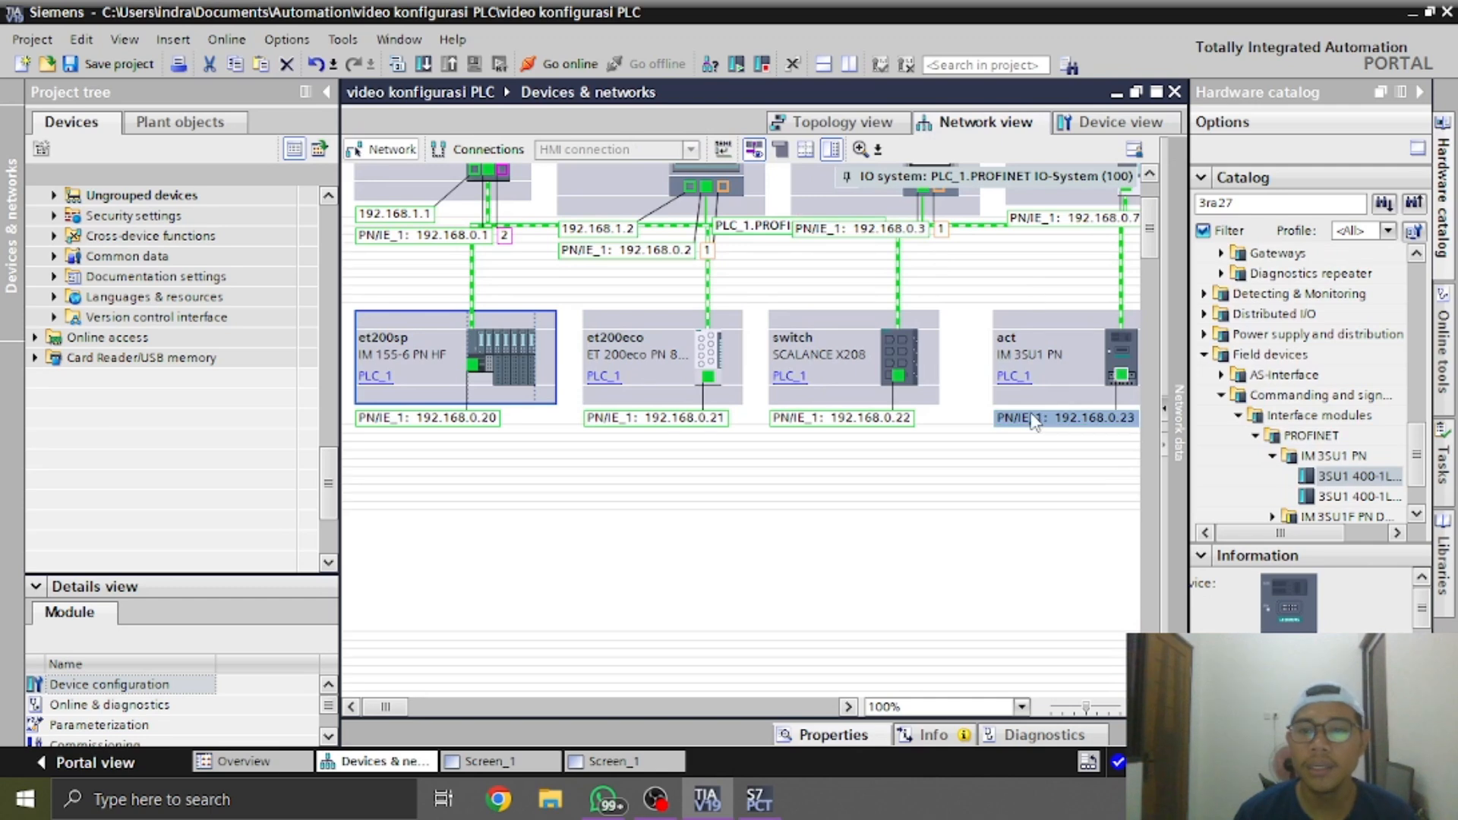
{"action": "scroll", "coordinate": [1132, 268], "scroll_direction": "up", "scroll_amount": 3}
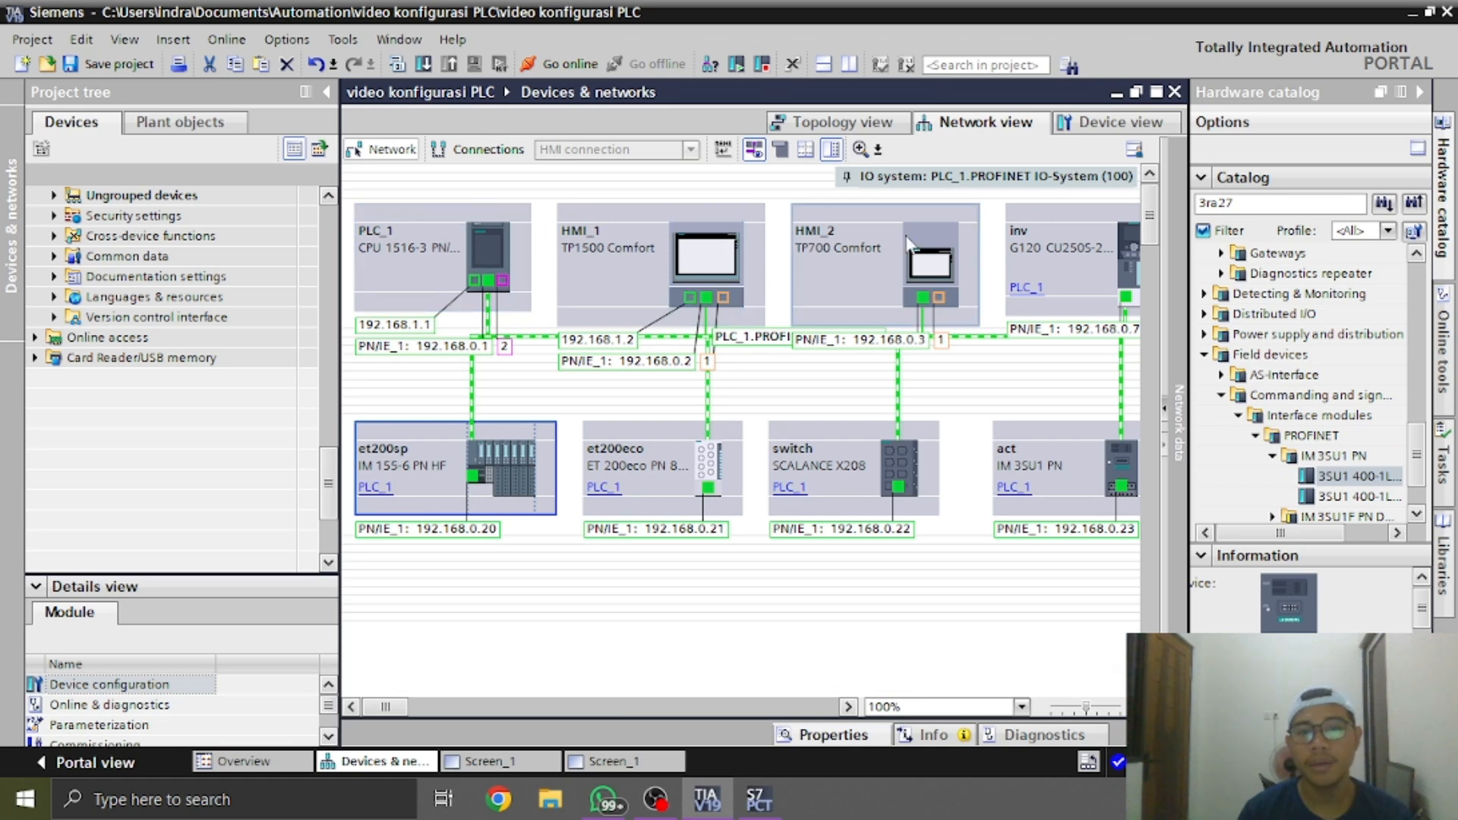
{"action": "left_click", "coordinate": [849, 706]}
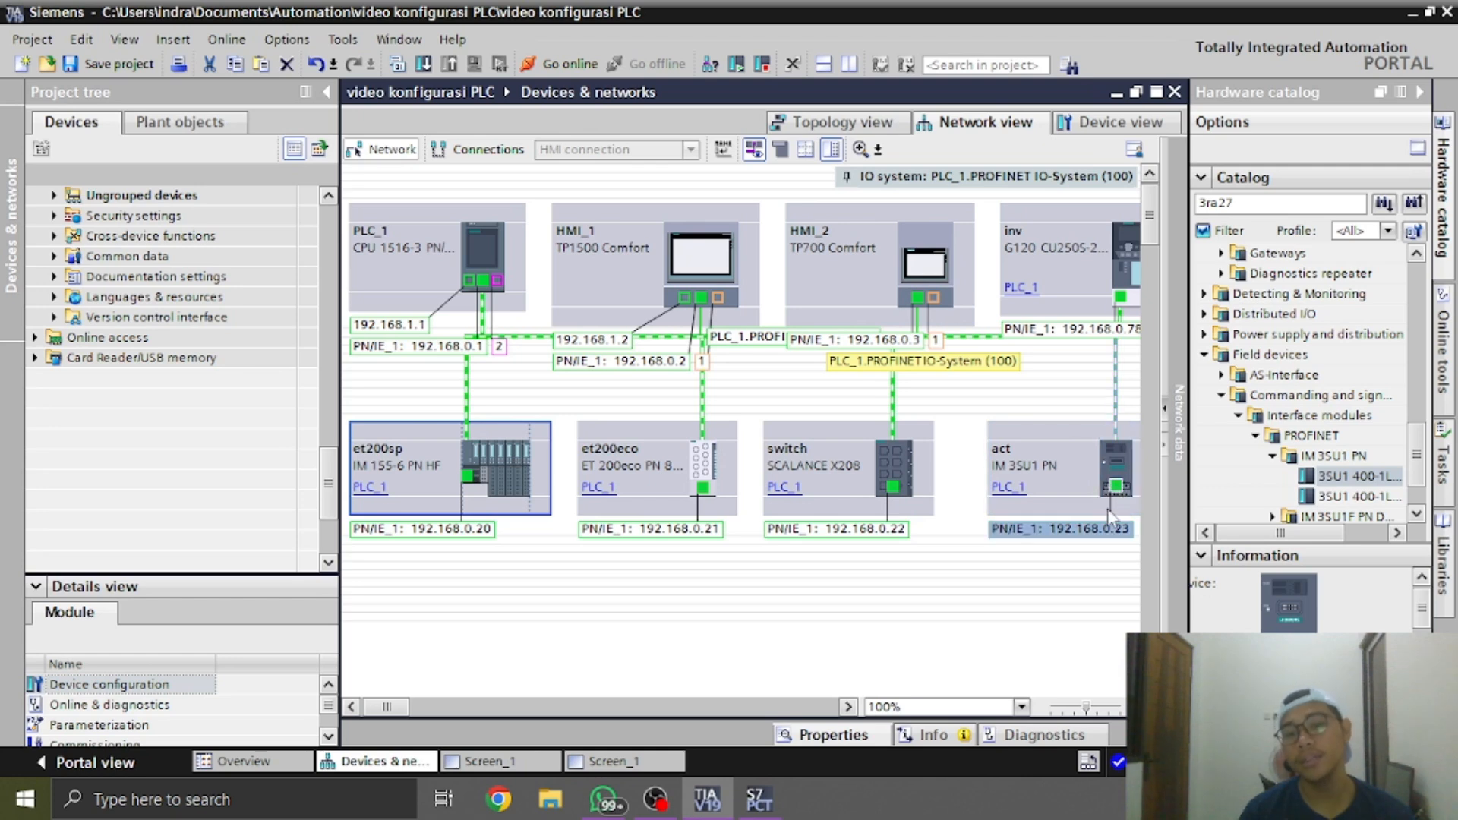
{"action": "double_click", "coordinate": [1044, 284]}
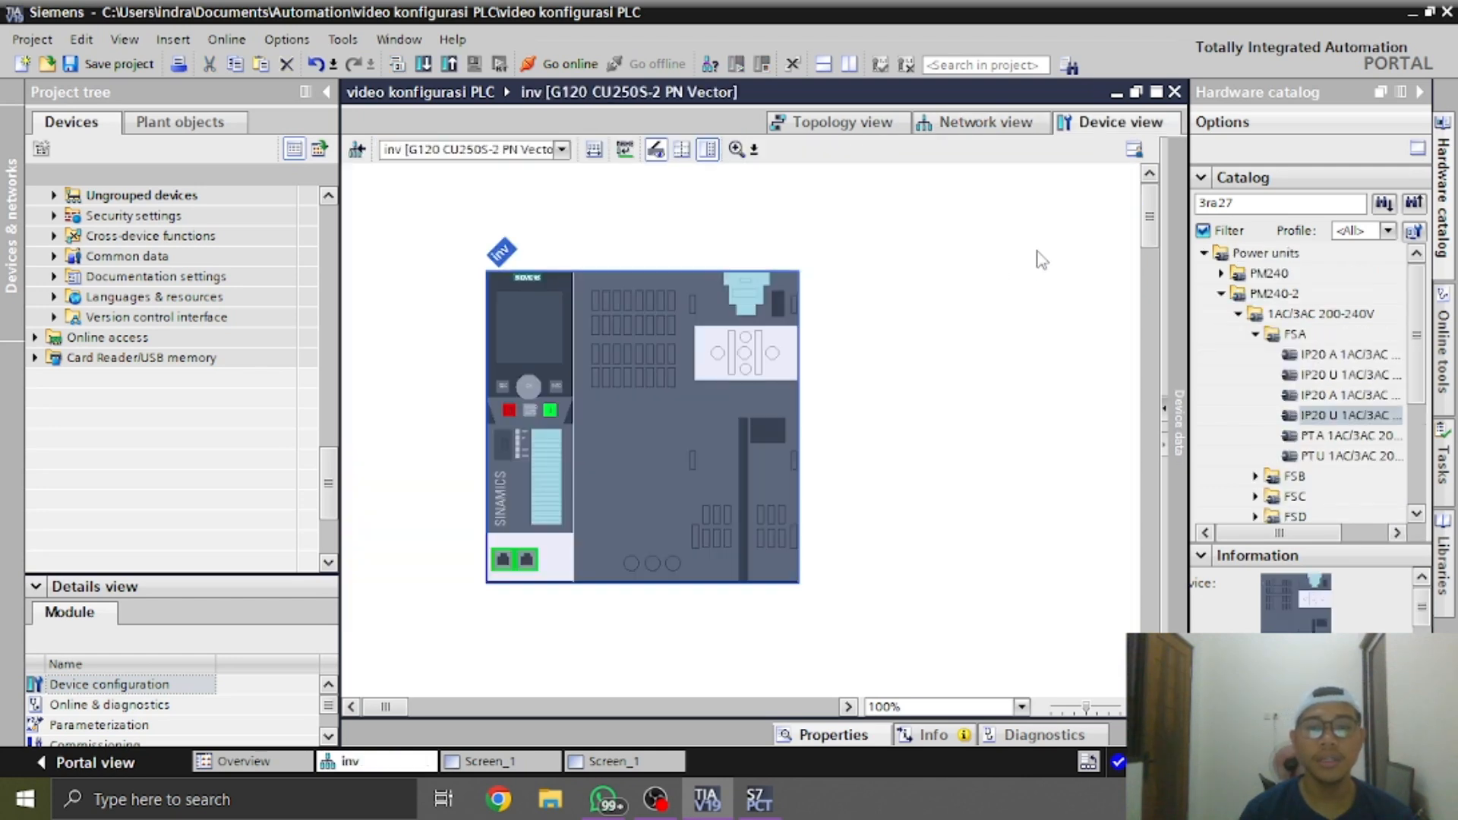
{"action": "left_click", "coordinate": [1036, 132]}
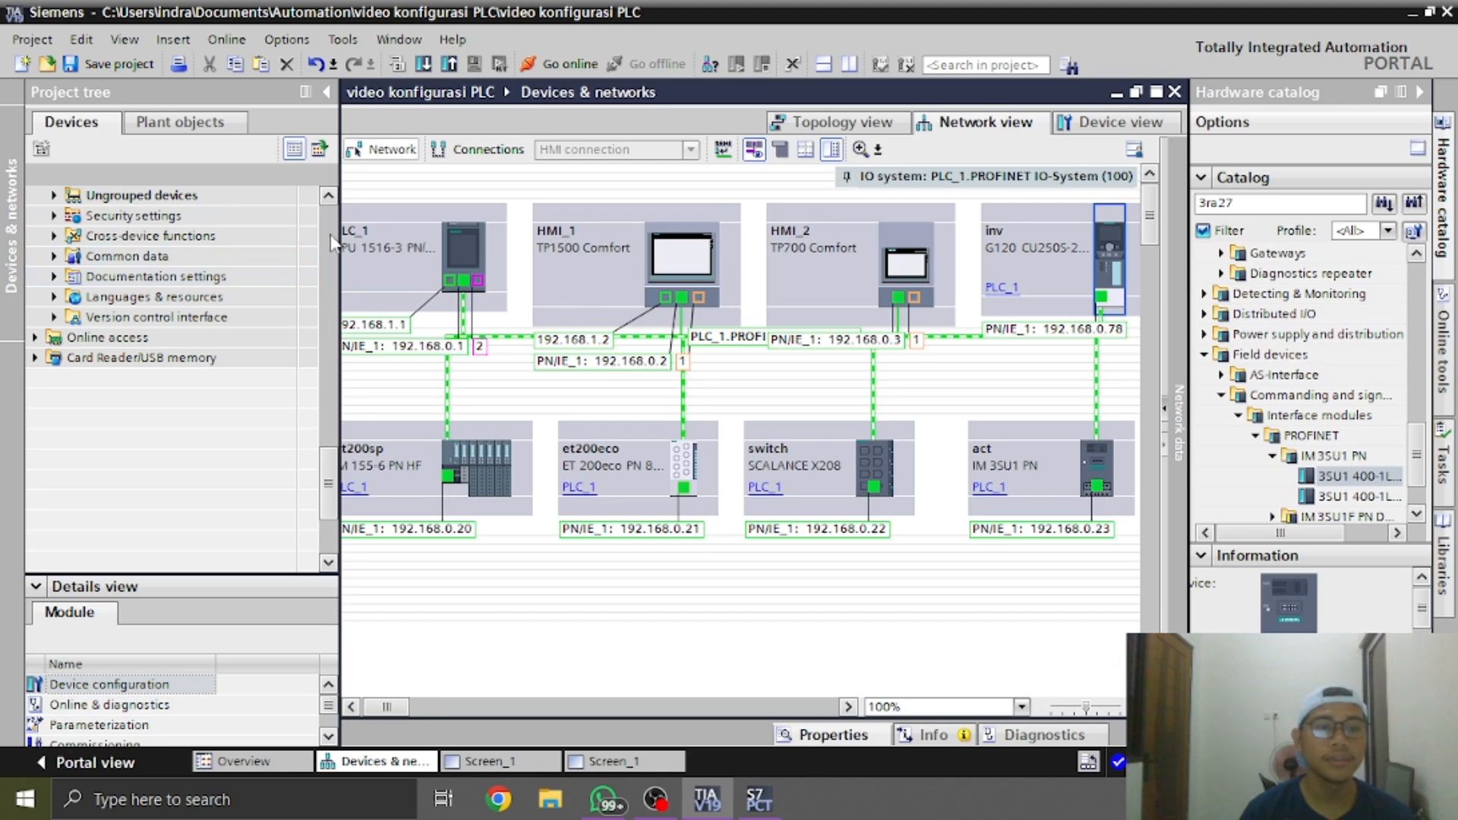
Open the commissioning editor of the inv [G120 CU250S-2 PN Vector] drive
{"action": "scroll", "coordinate": [334, 243], "scroll_direction": "up", "scroll_amount": 5}
{"action": "scroll", "coordinate": [334, 243], "scroll_direction": "up", "scroll_amount": 10}
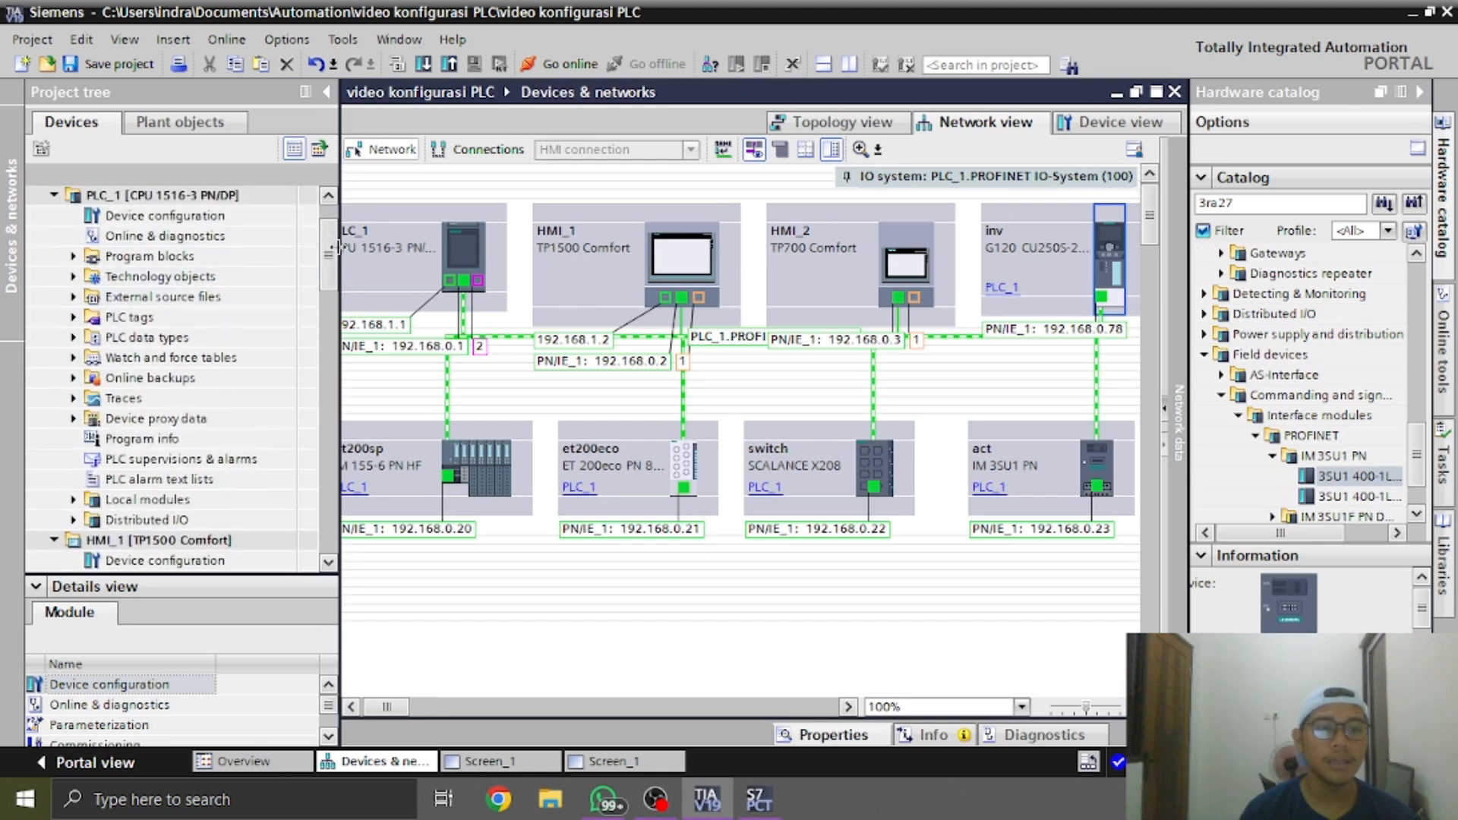
{"action": "left_click_drag", "start_coordinate": [334, 262], "coordinate": [316, 411]}
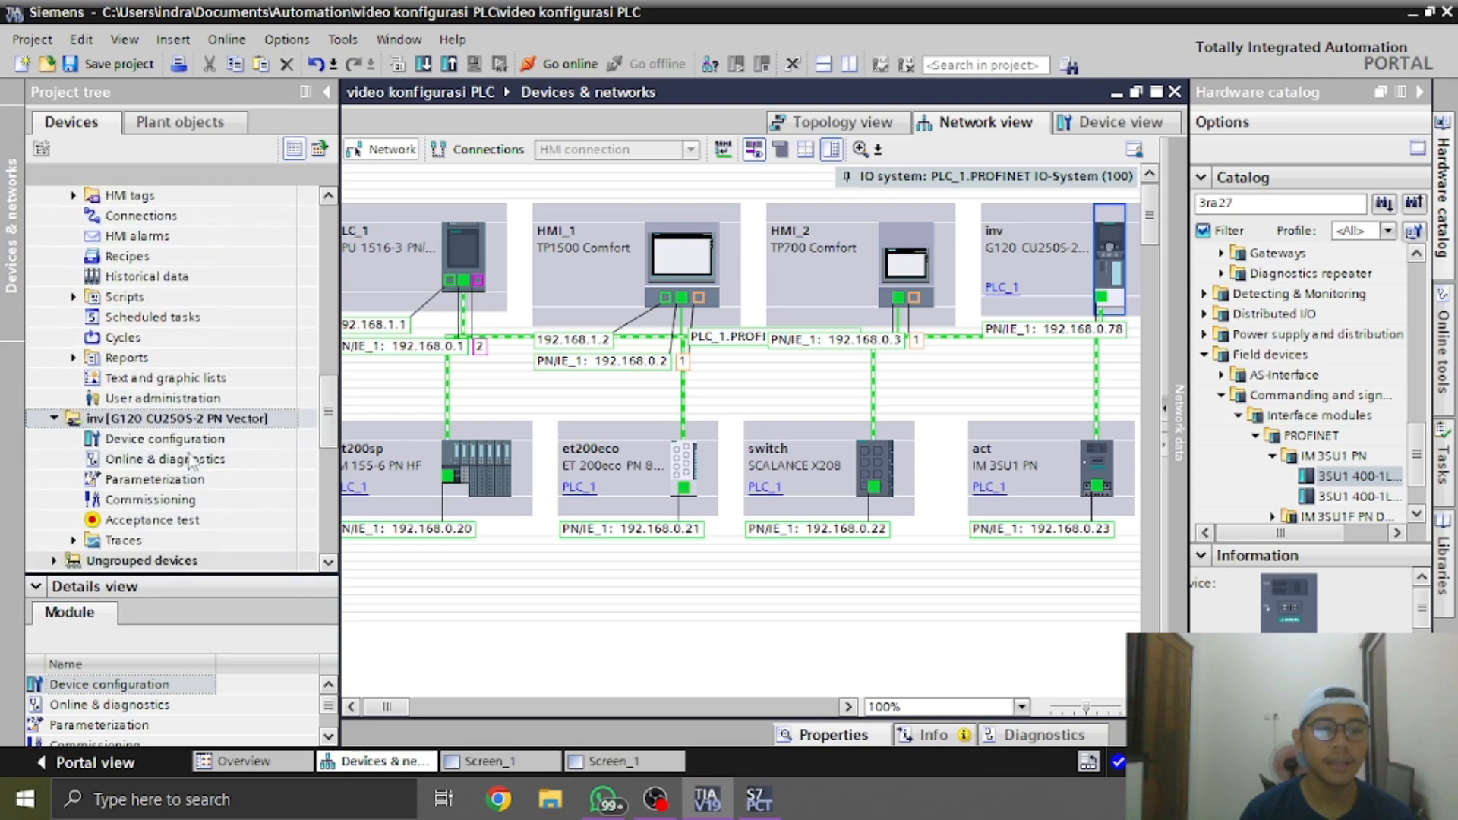
{"action": "double_click", "coordinate": [114, 504]}
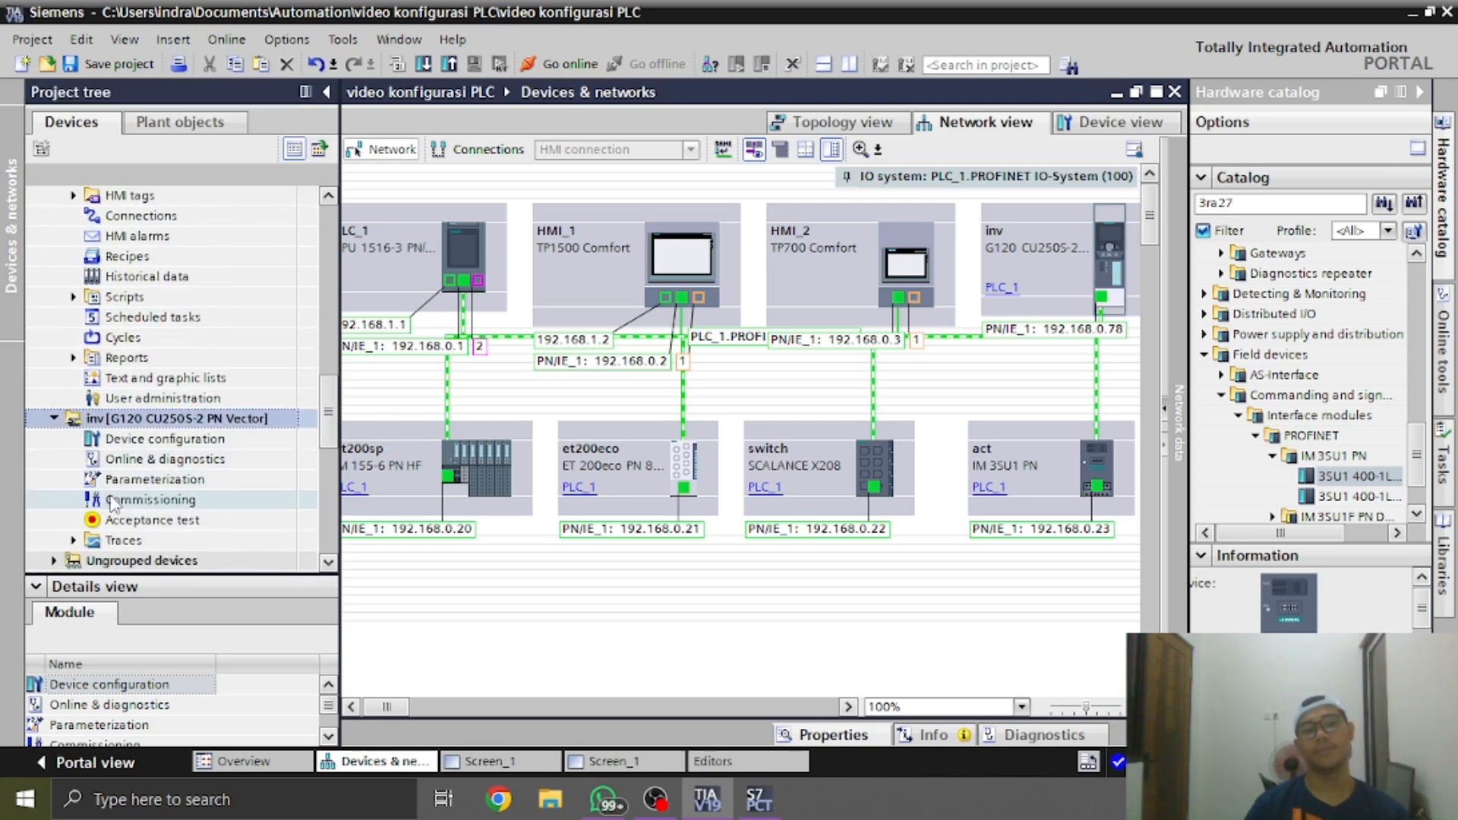
Examine the Siemens motor nameplate in the WhatsApp photo and return to the drive's commissioning editor in TIA Portal
{"action": "key", "text": "alt+Tab"}
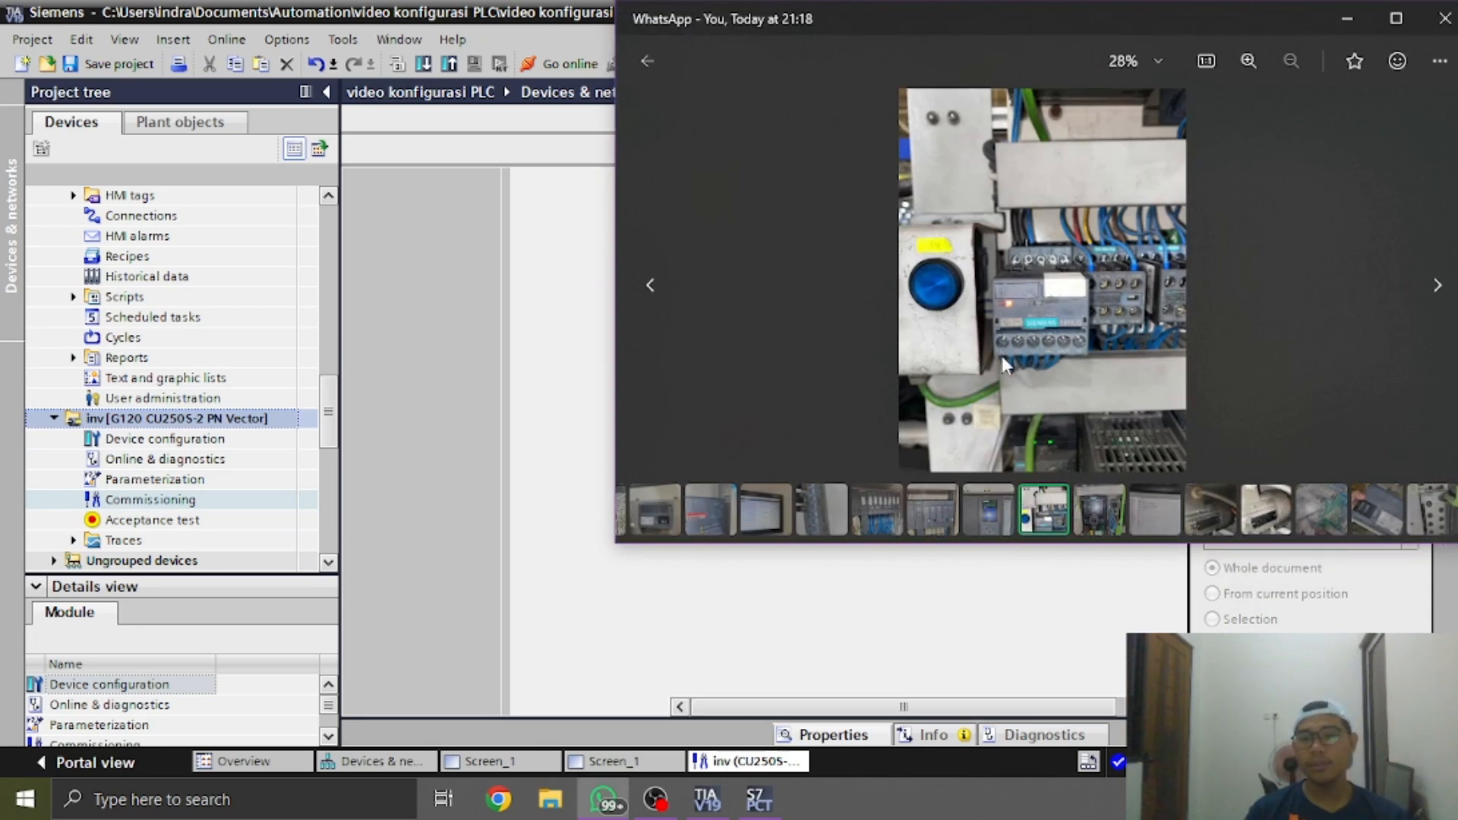
{"action": "left_click", "coordinate": [1266, 509]}
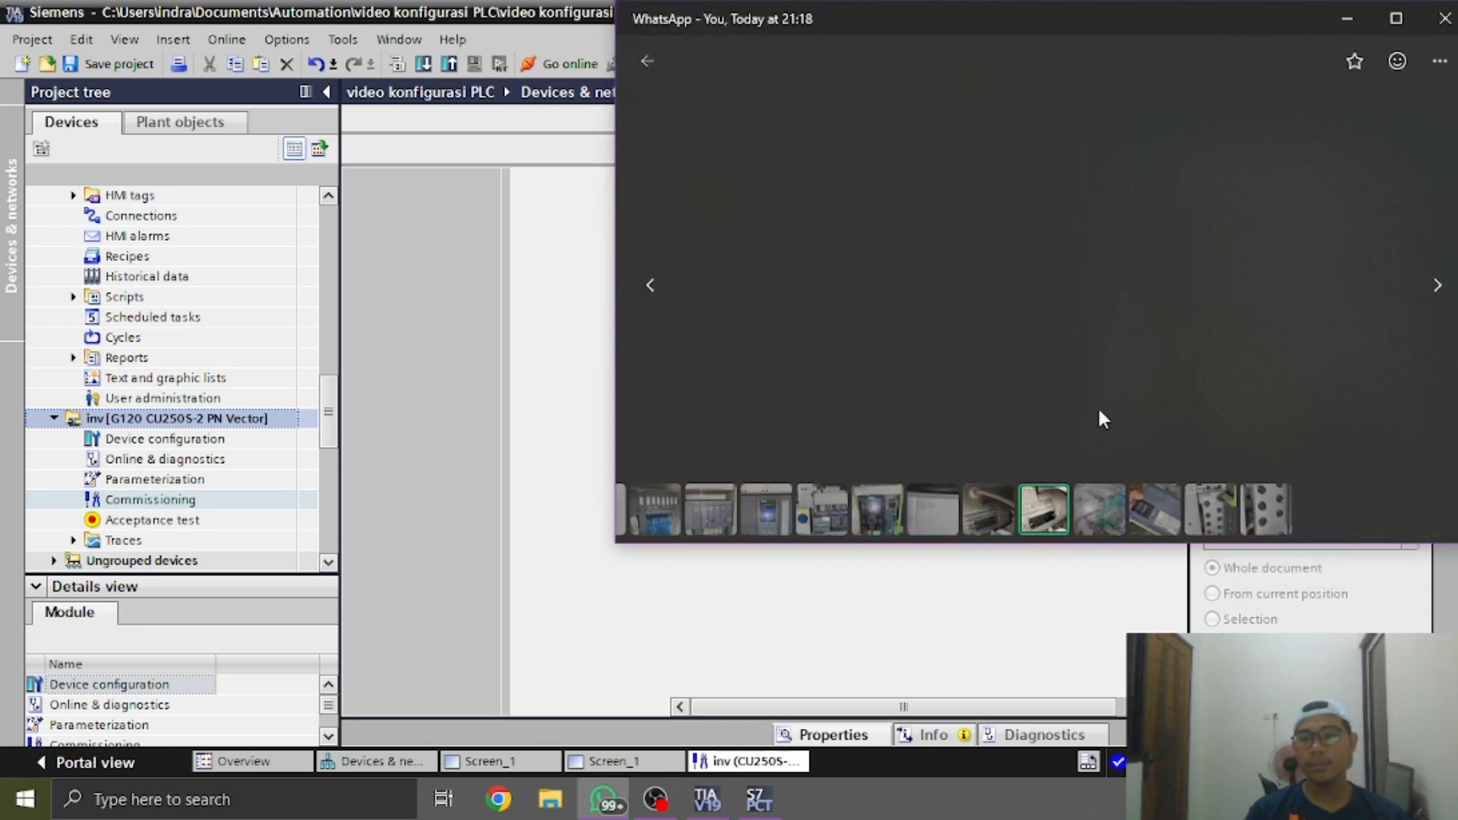
{"action": "left_click", "coordinate": [1044, 329]}
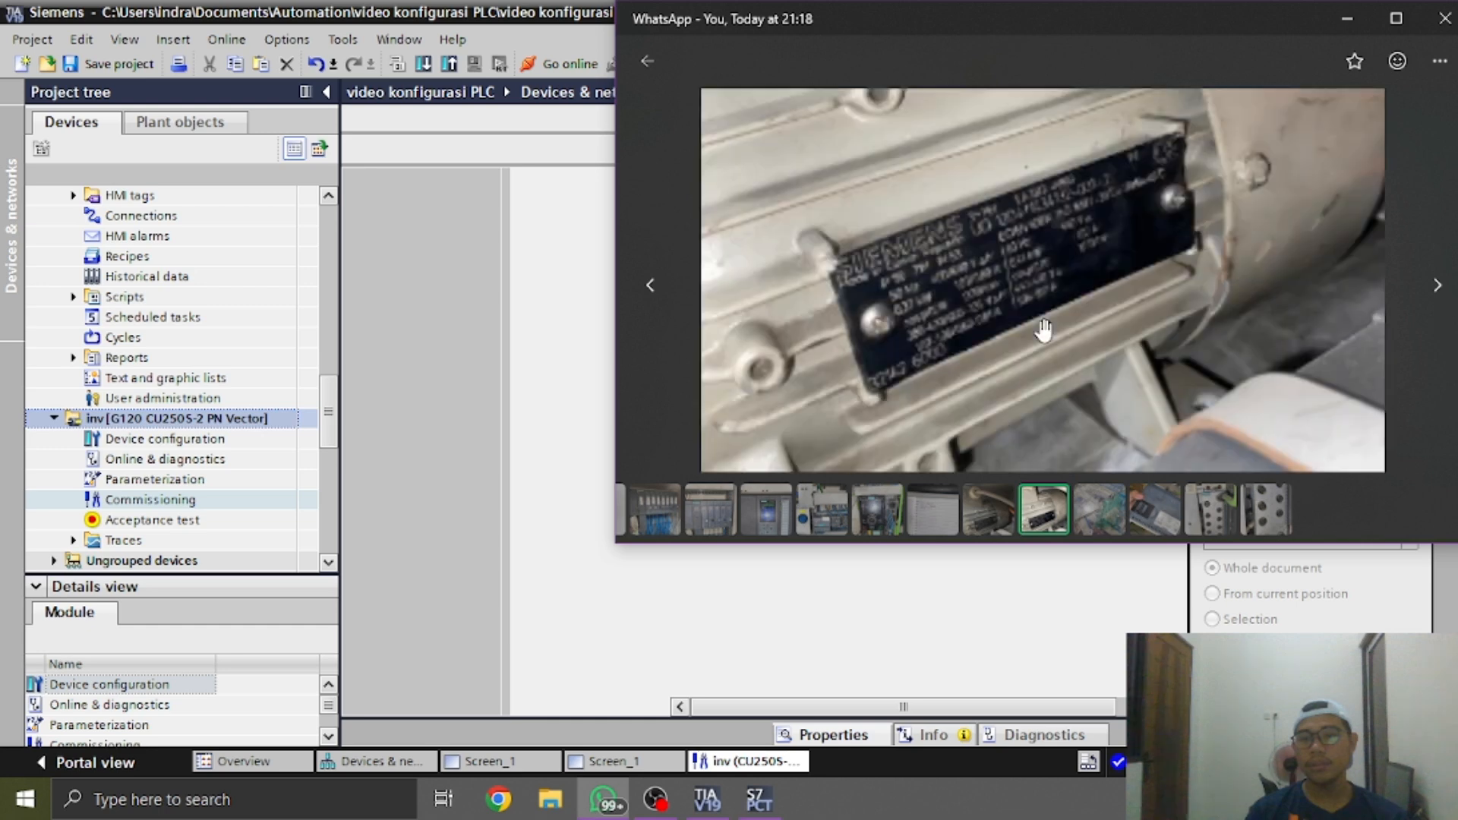
{"action": "scroll", "coordinate": [1043, 329], "scroll_direction": "up", "scroll_amount": 1}
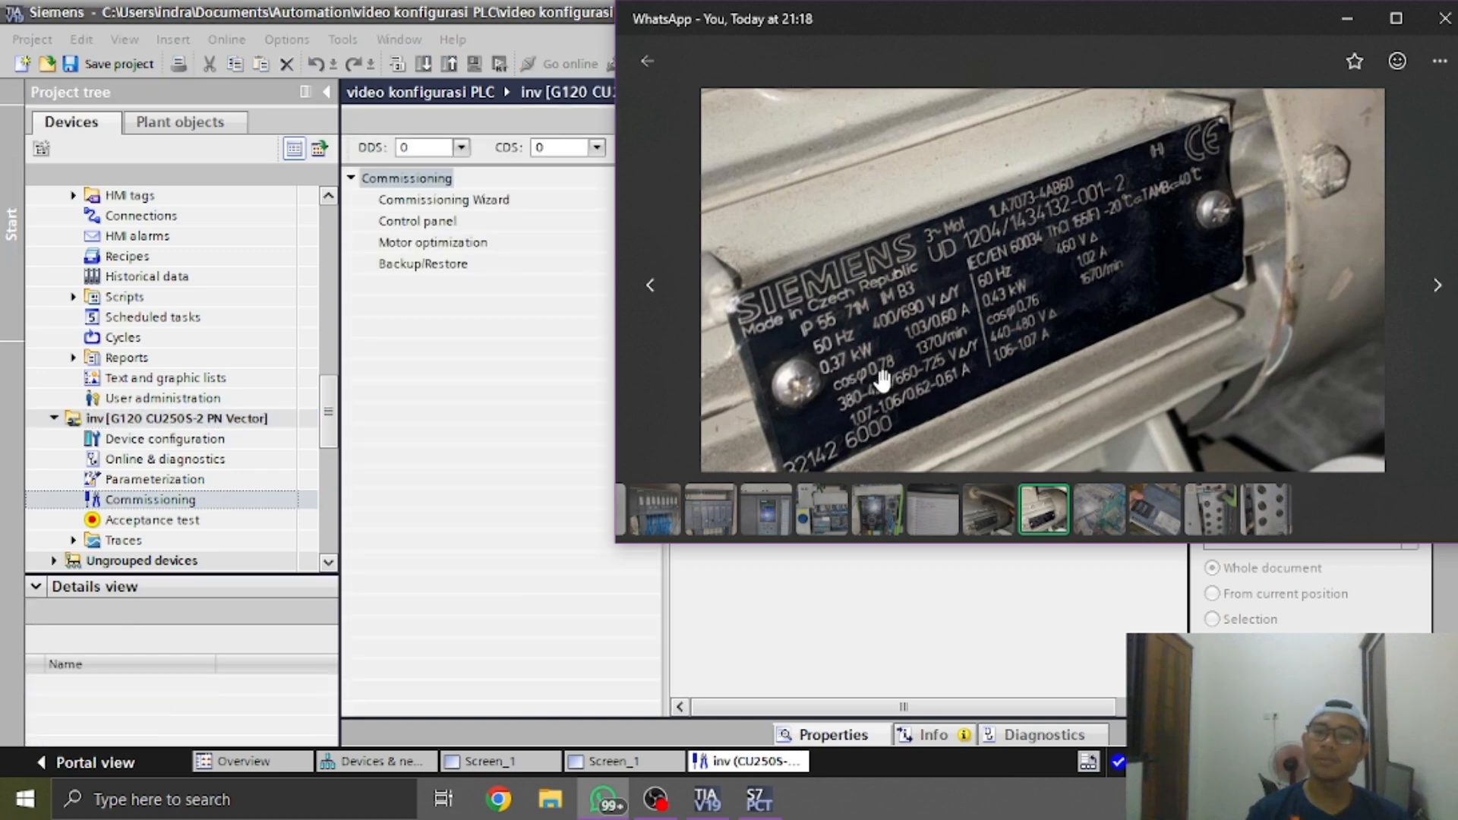
{"action": "key", "text": "alt+Tab"}
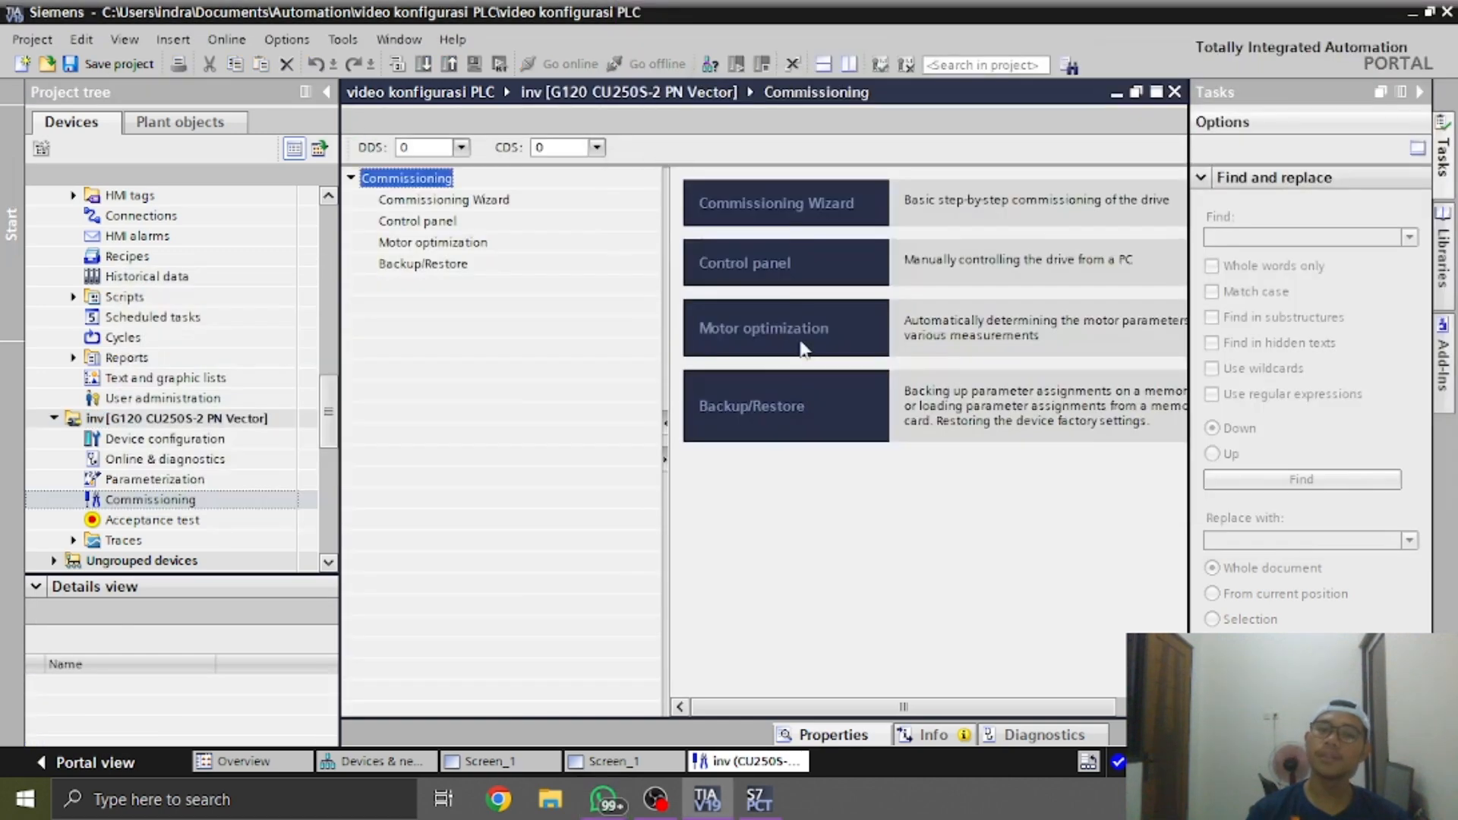
Start the Commissioning Wizard and accept Standard Drive Control, the ramp function in the PLC-connected drive, preset function modules, fieldbus with data set changeover and Standard telegram 1
{"action": "left_click", "coordinate": [766, 209]}
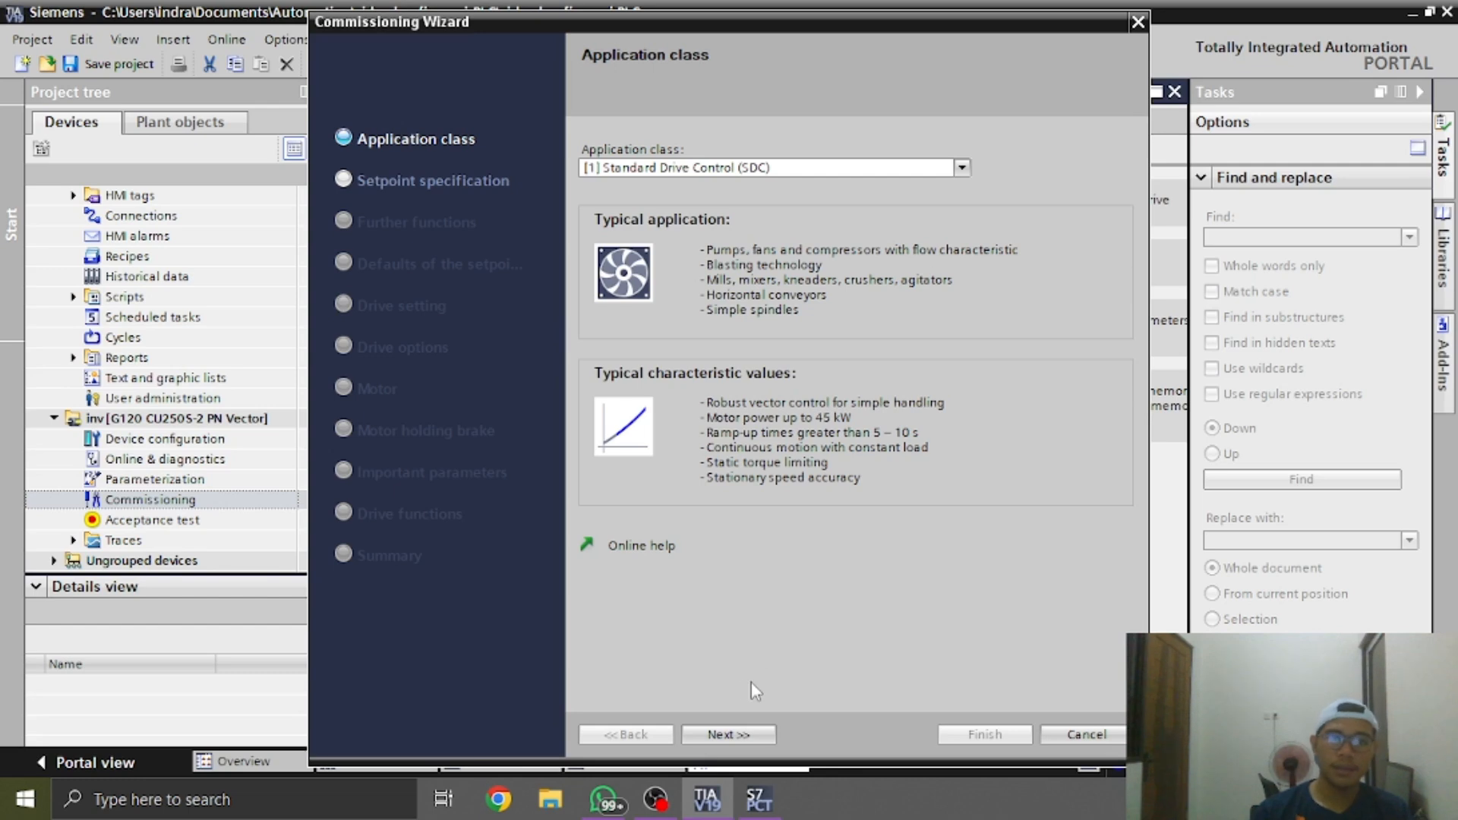
{"action": "left_click", "coordinate": [741, 730]}
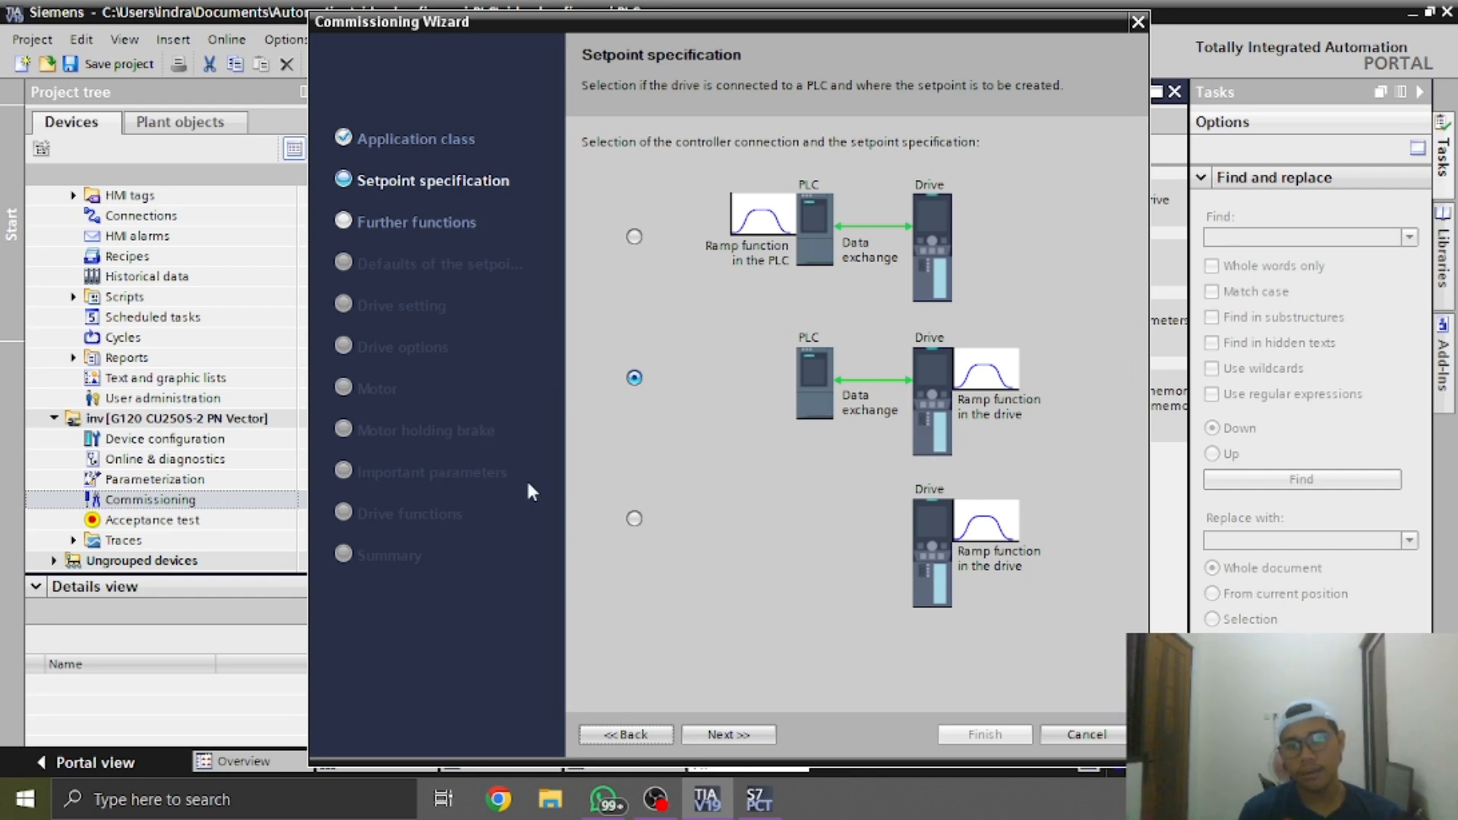
{"action": "left_click", "coordinate": [726, 733]}
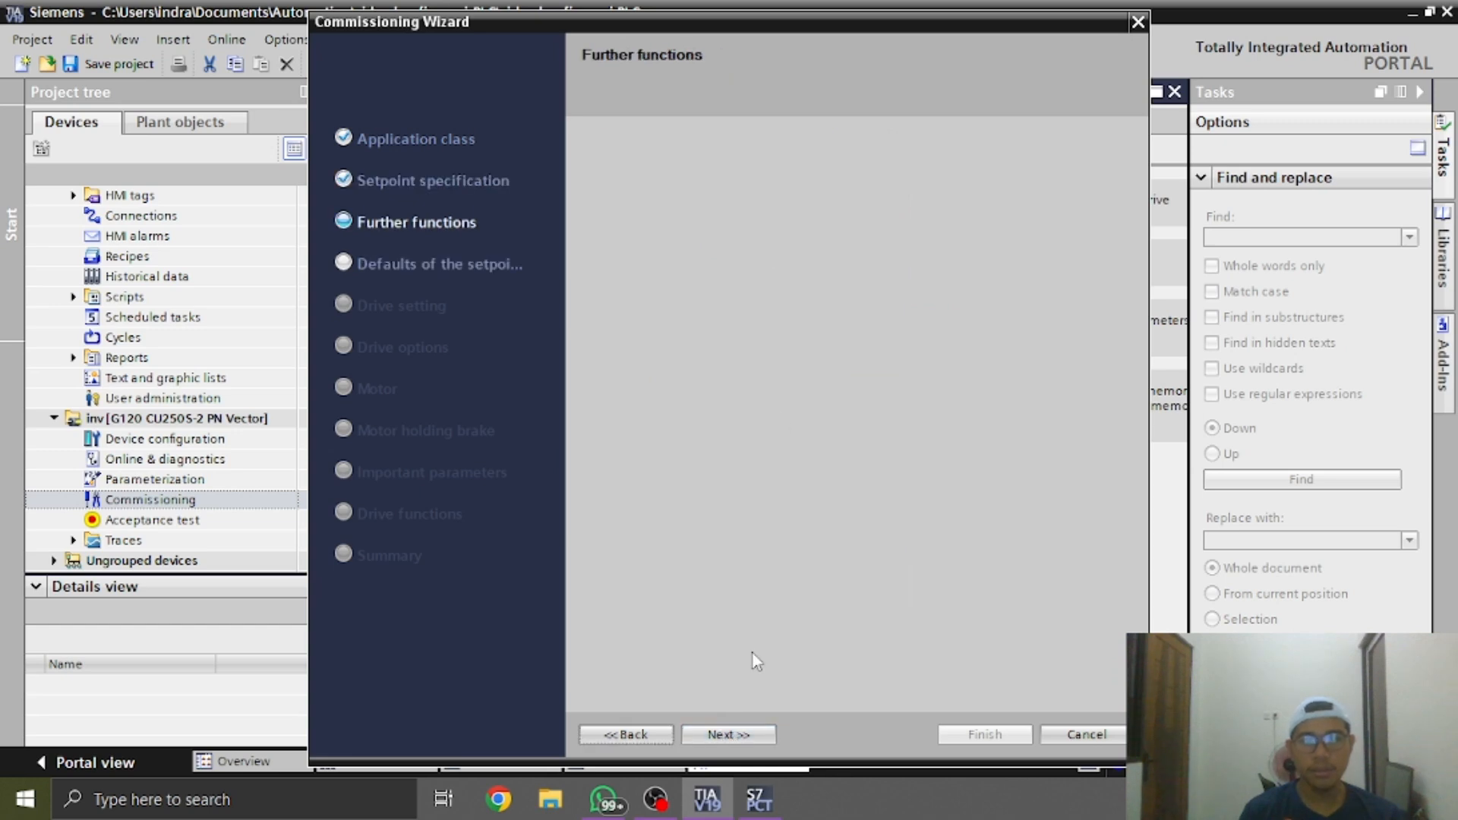
{"action": "left_click", "coordinate": [737, 734]}
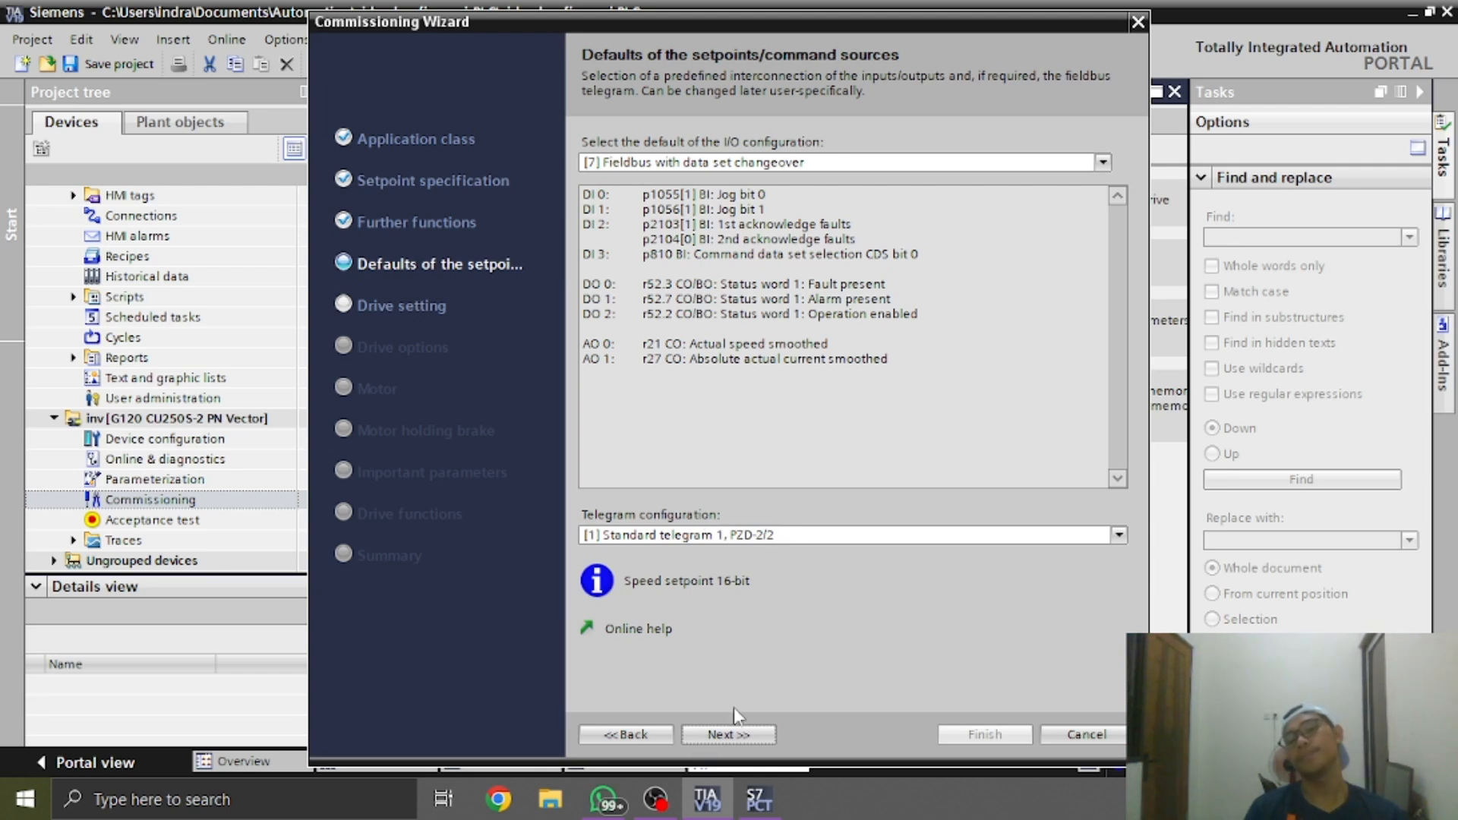
{"action": "left_click", "coordinate": [729, 734]}
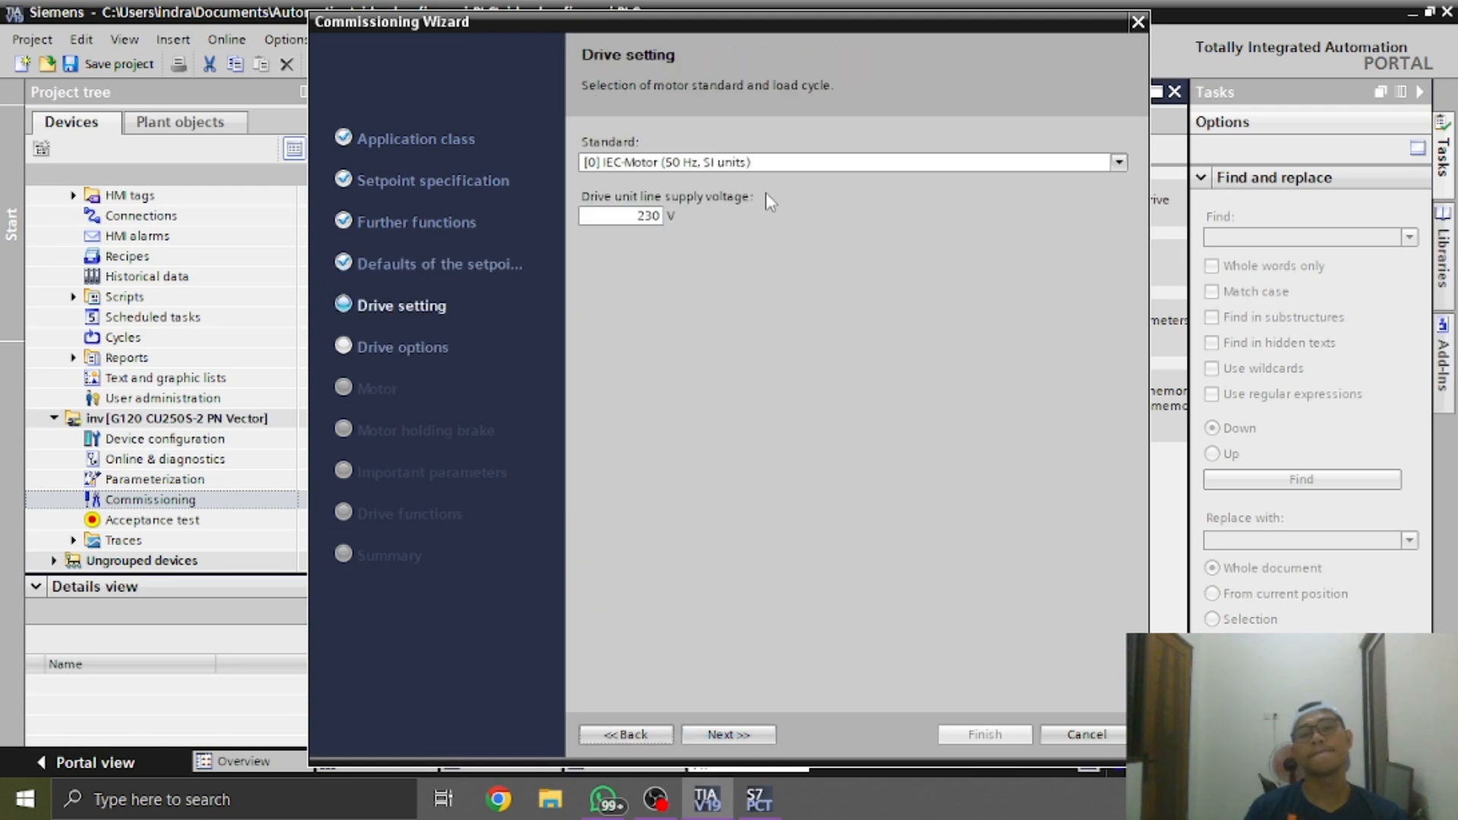
Accept the IEC-Motor standard with 230 V supply and keep the drive options without a braking resistor or motor-side filter
{"action": "left_click", "coordinate": [758, 735]}
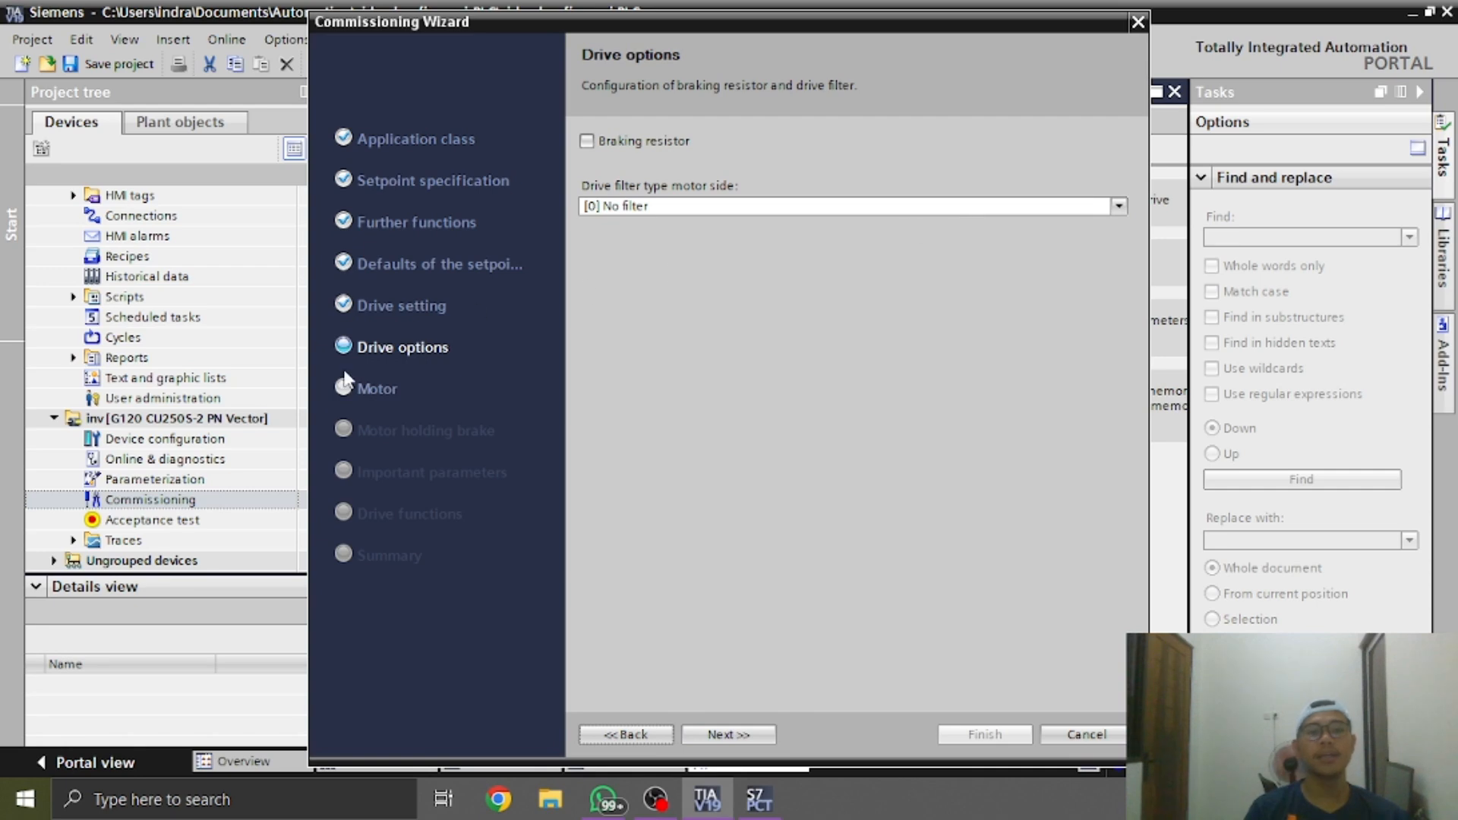
{"action": "left_click", "coordinate": [1118, 205]}
{"action": "left_click", "coordinate": [1121, 211]}
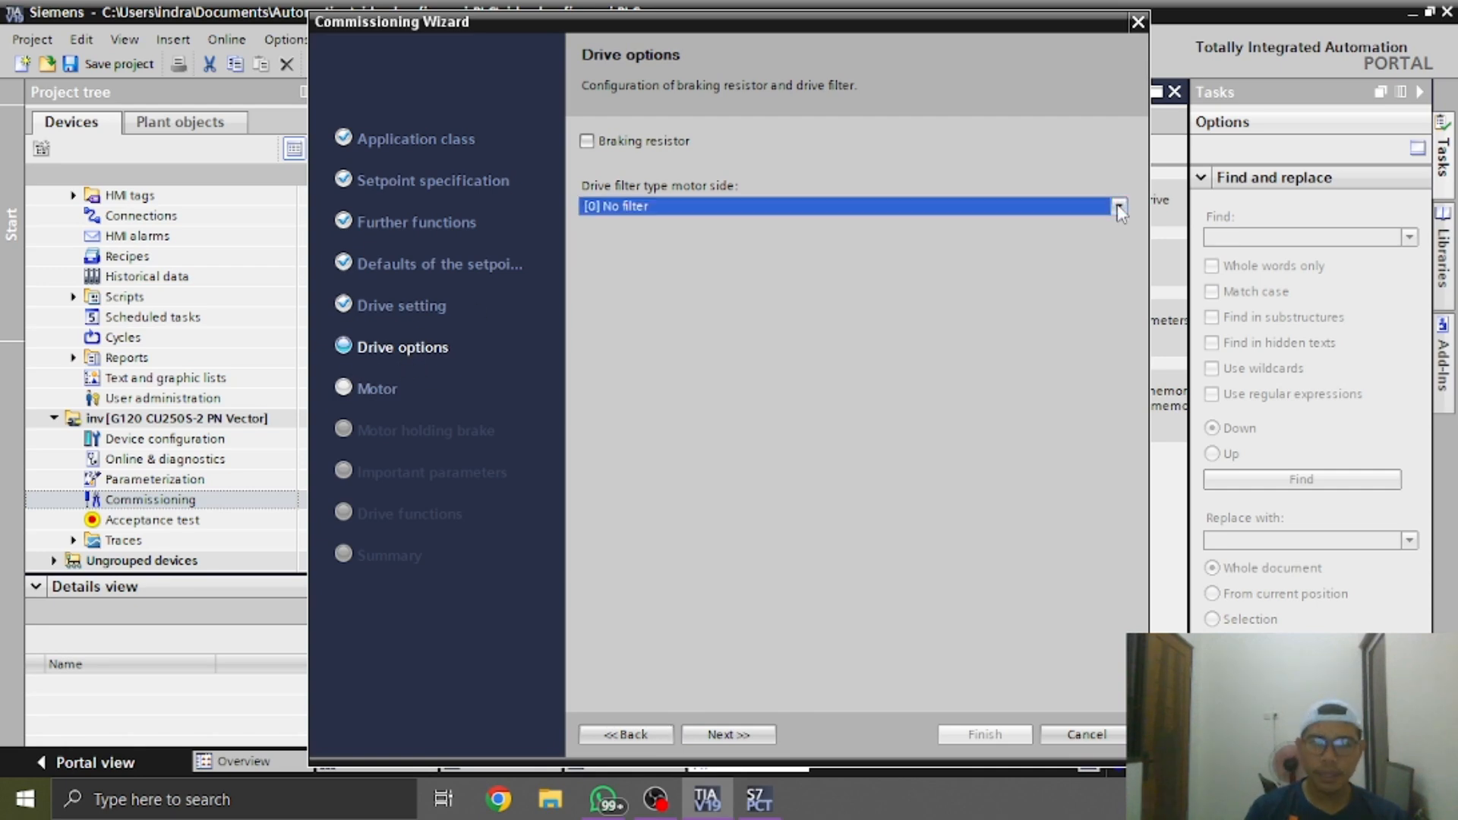
{"action": "left_click", "coordinate": [729, 735]}
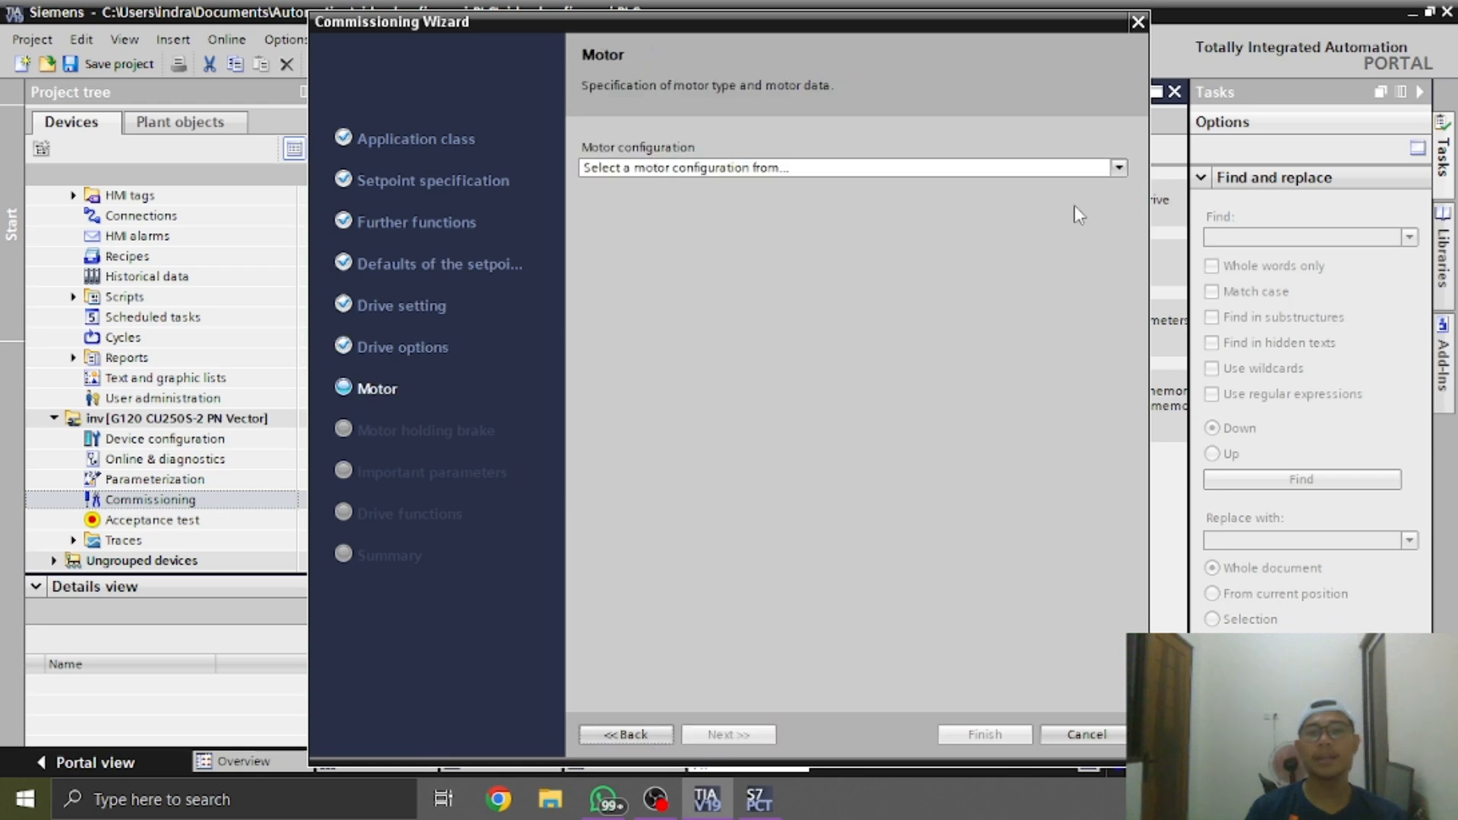
Examine the motor model code on the Siemens nameplate photo in WhatsApp and return to the Commissioning Wizard in TIA Portal
{"action": "key", "text": "alt+Tab"}
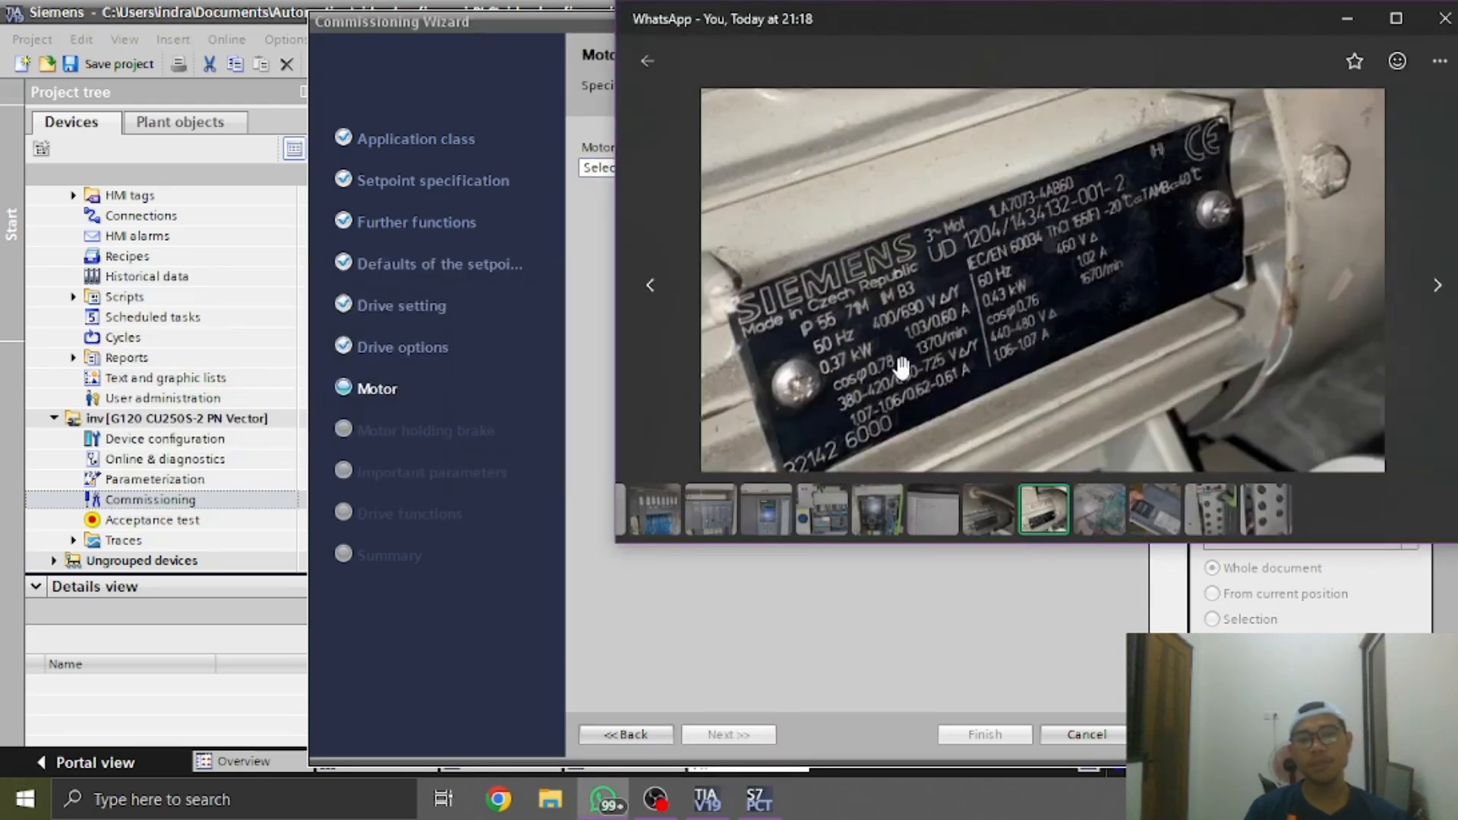
{"action": "left_click_drag", "start_coordinate": [907, 357], "coordinate": [982, 316]}
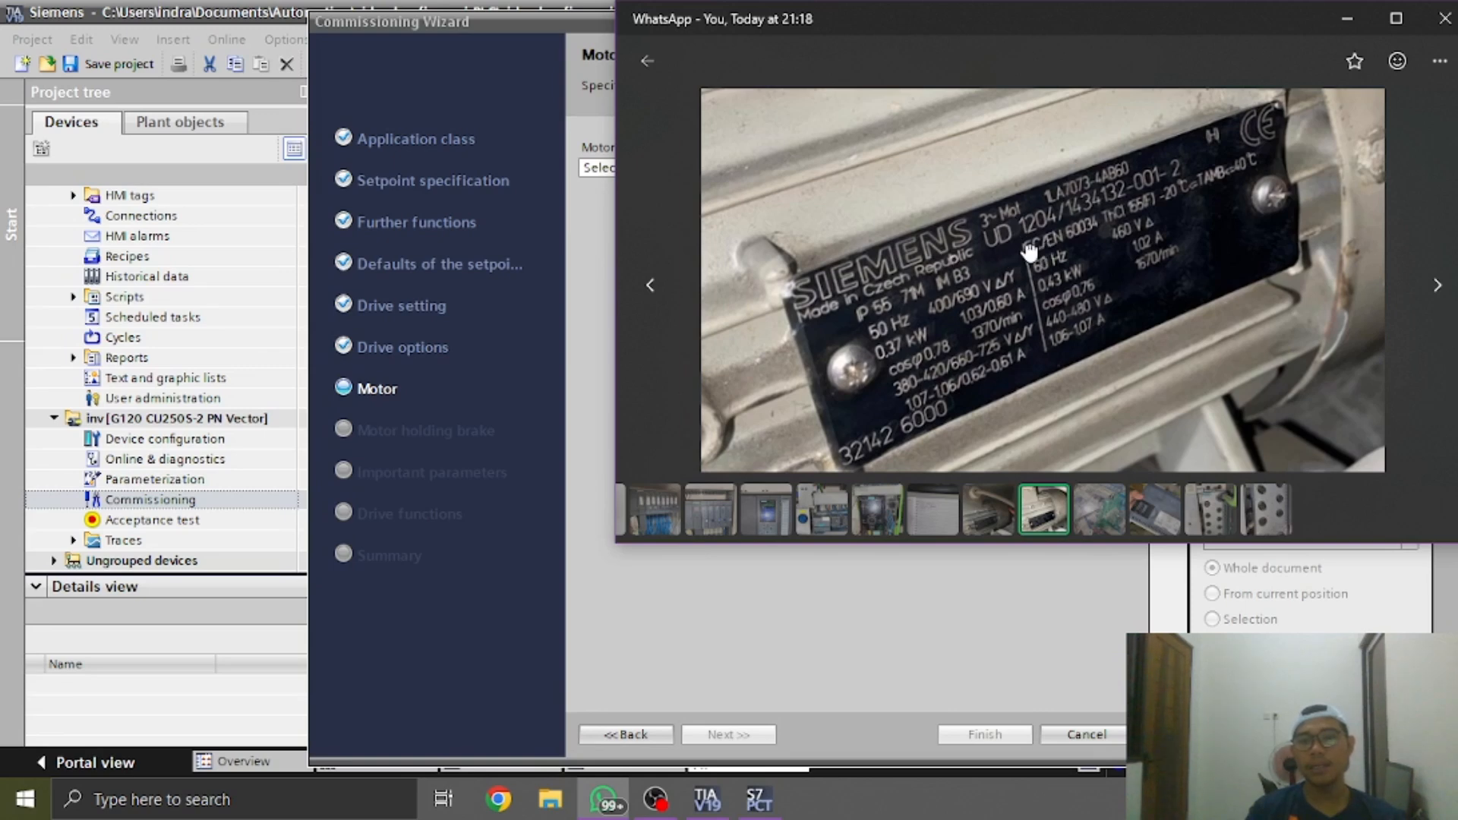
{"action": "left_click_drag", "start_coordinate": [1029, 251], "coordinate": [1015, 252]}
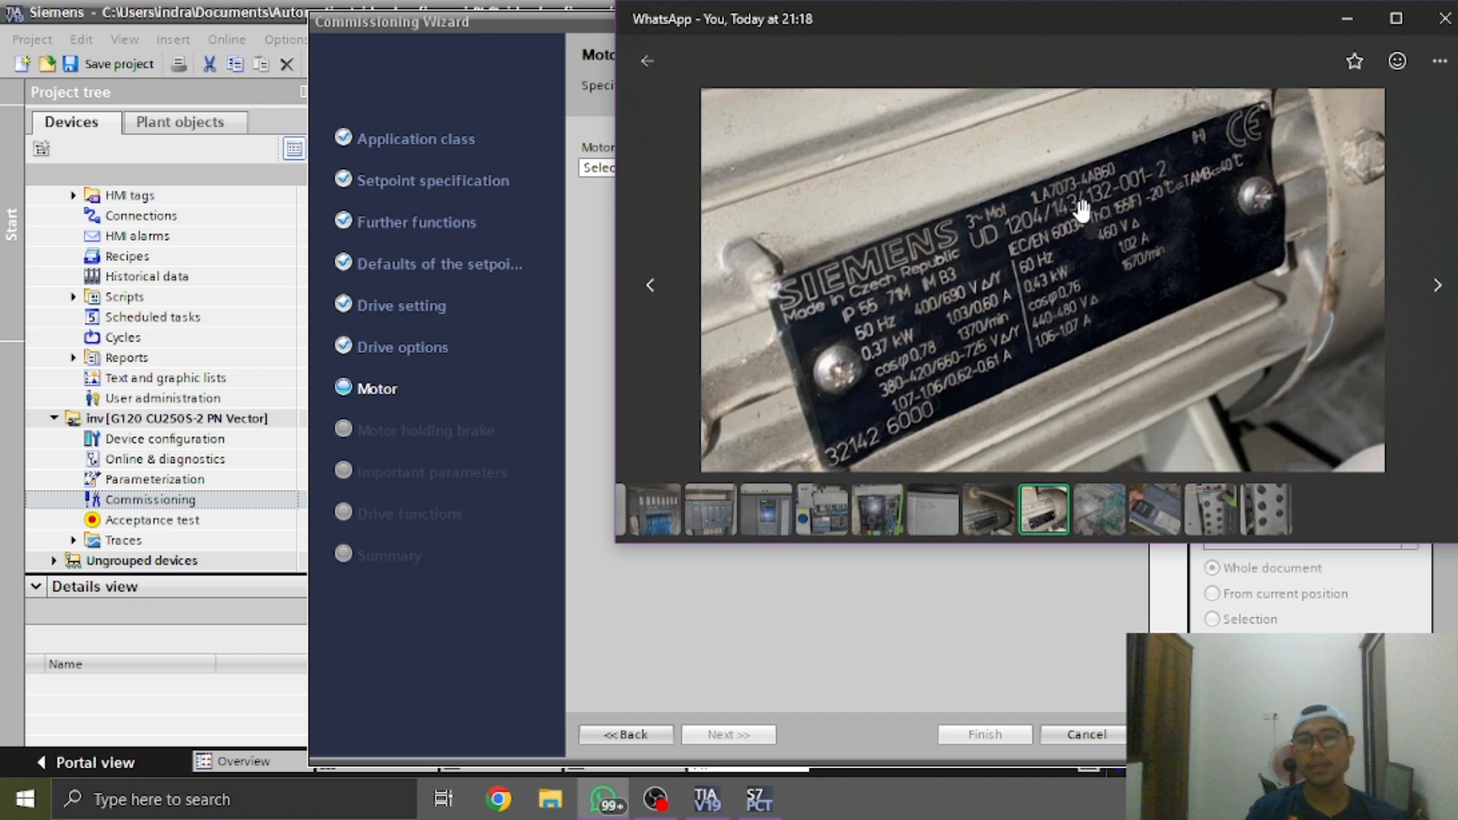
{"action": "scroll", "coordinate": [1082, 208], "scroll_direction": "up", "scroll_amount": 3}
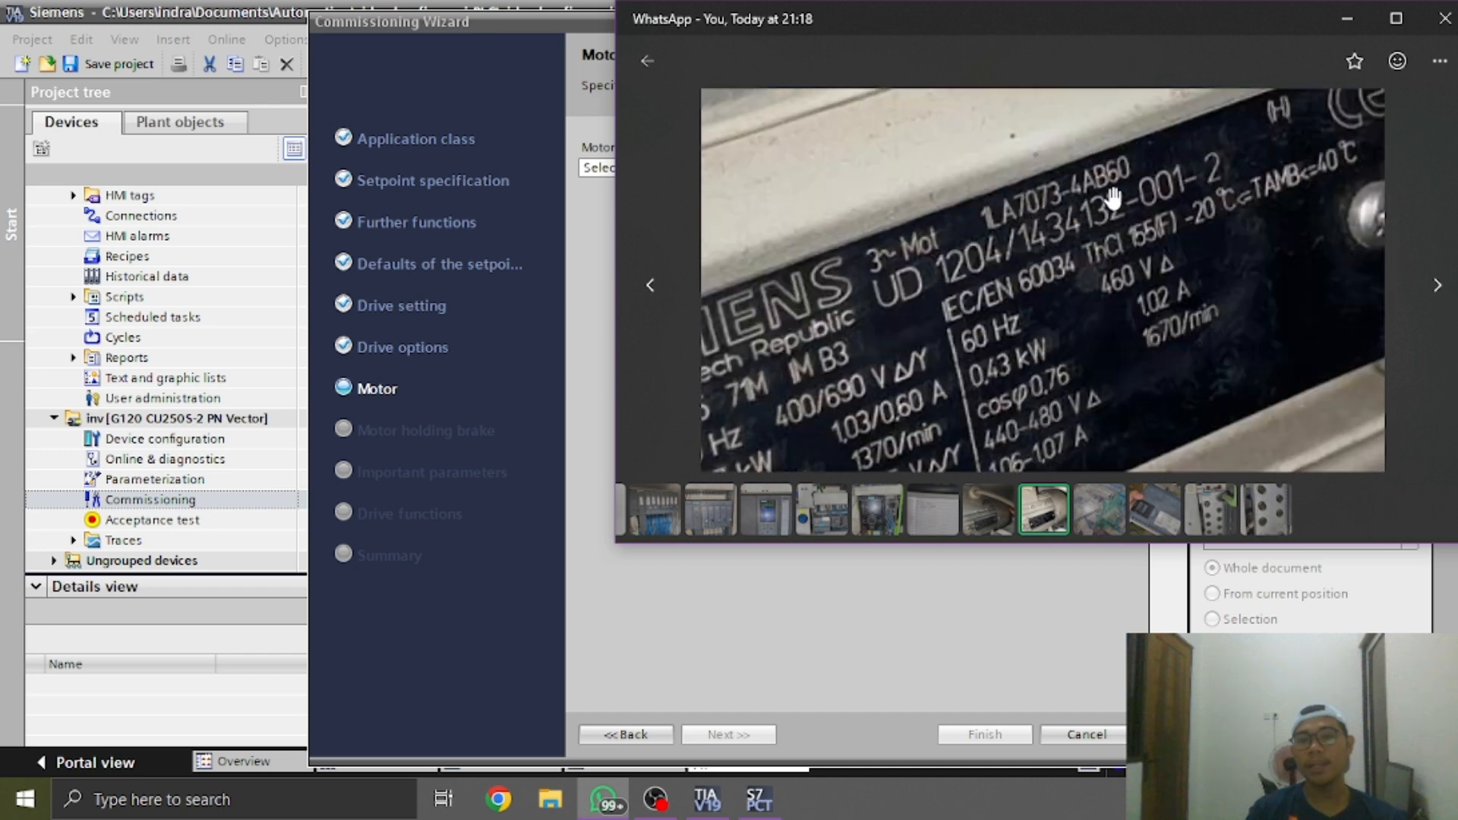
{"action": "left_click_drag", "start_coordinate": [1137, 184], "coordinate": [1109, 159]}
{"action": "scroll", "coordinate": [1092, 259], "scroll_direction": "down", "scroll_amount": 1}
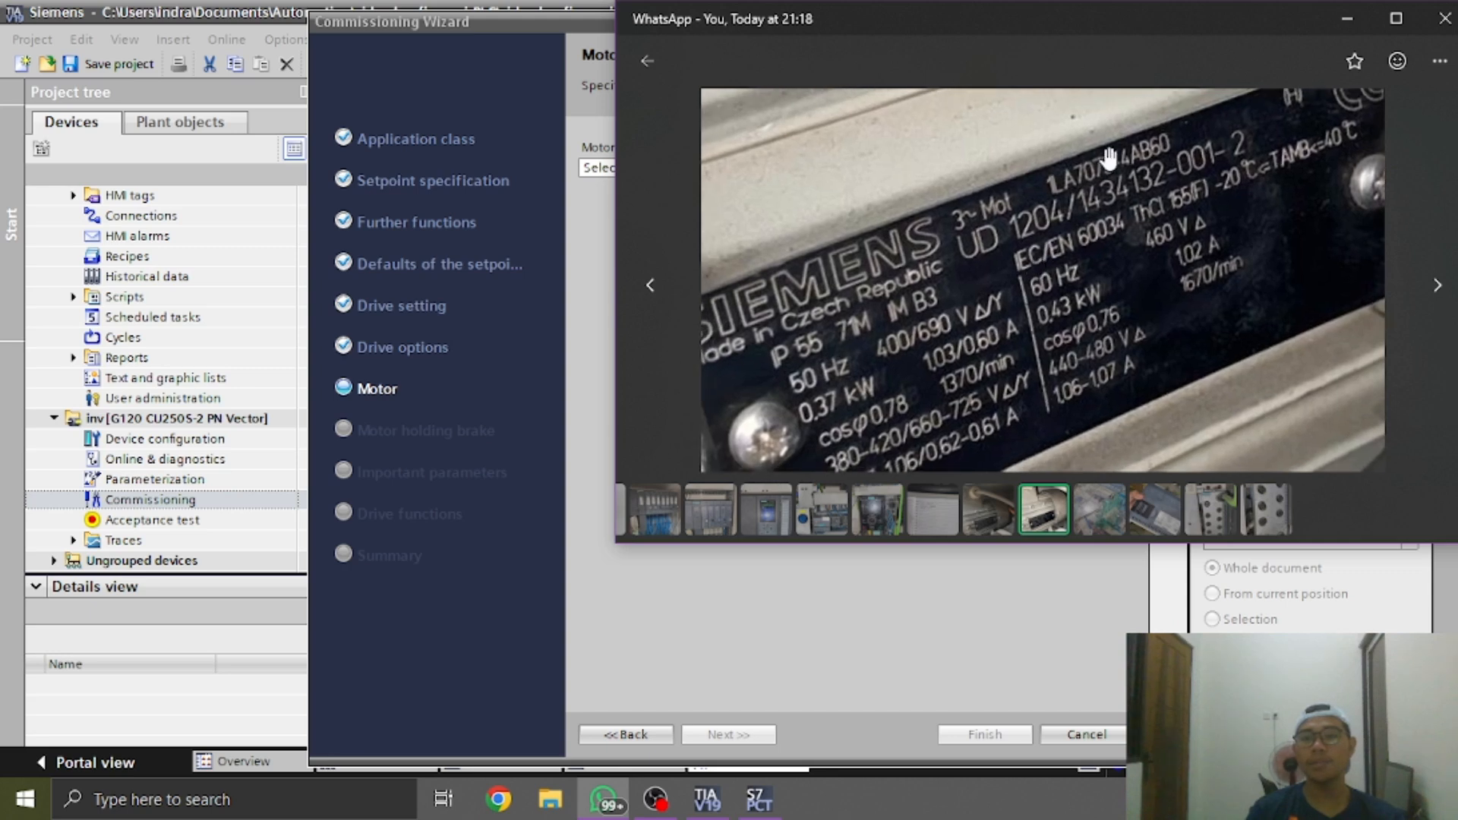
{"action": "key", "text": "alt+Tab"}
Set the motor configuration to Select from order number list and the motor type to [17] 1LA7 induction motor
{"action": "left_click", "coordinate": [1091, 168]}
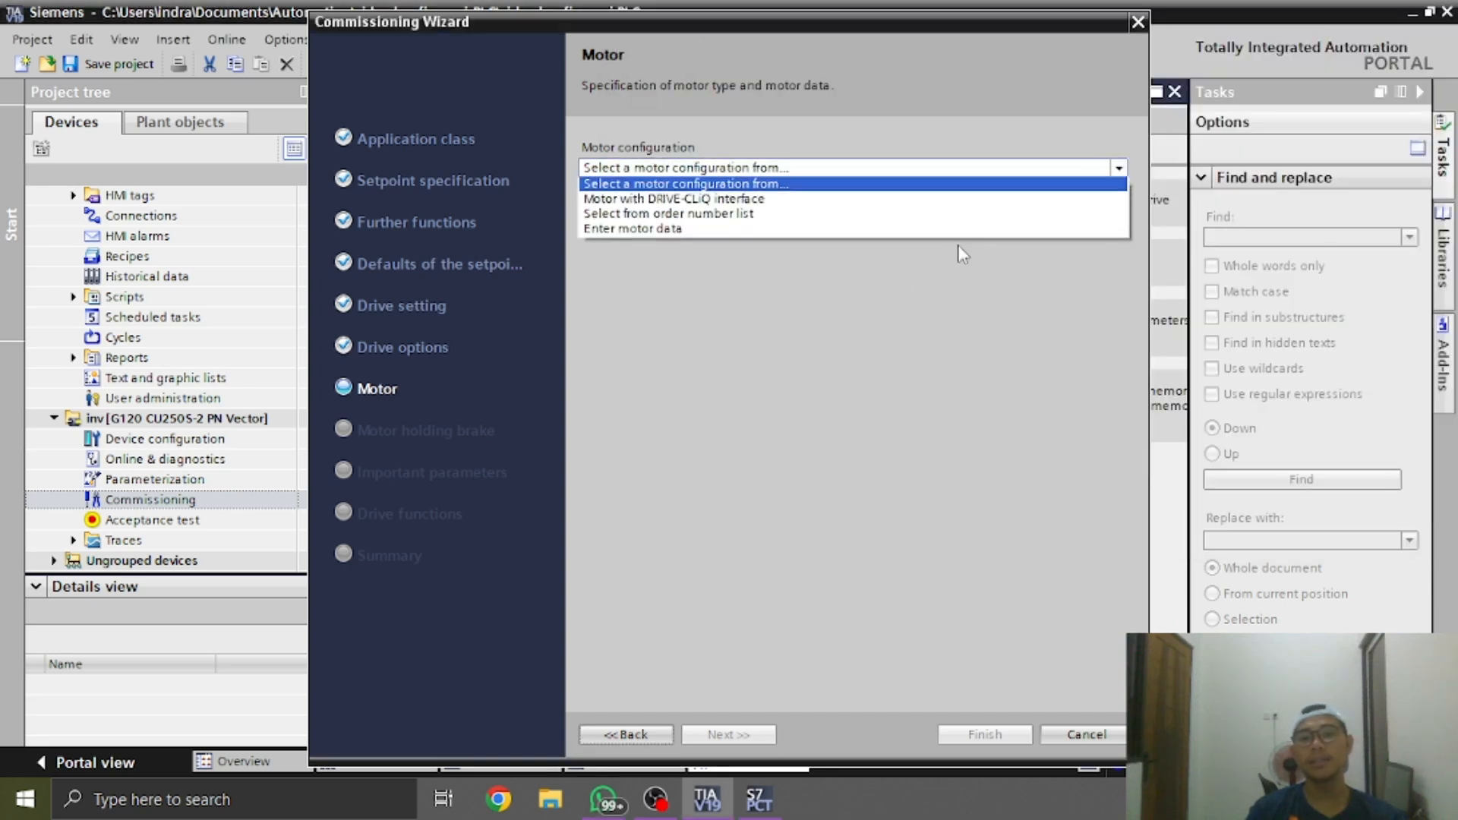
{"action": "left_click", "coordinate": [728, 218]}
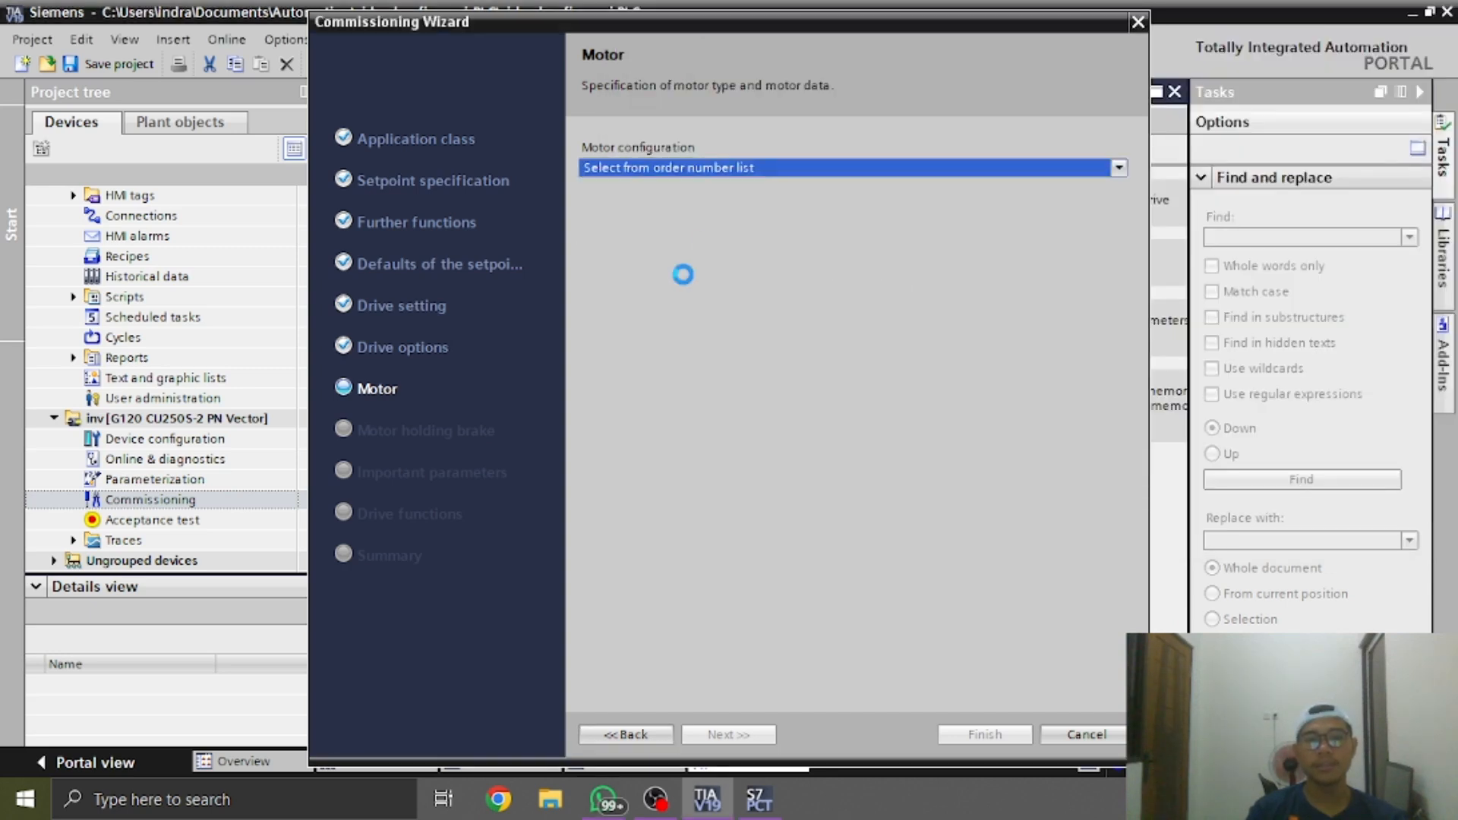
{"action": "left_click", "coordinate": [772, 220]}
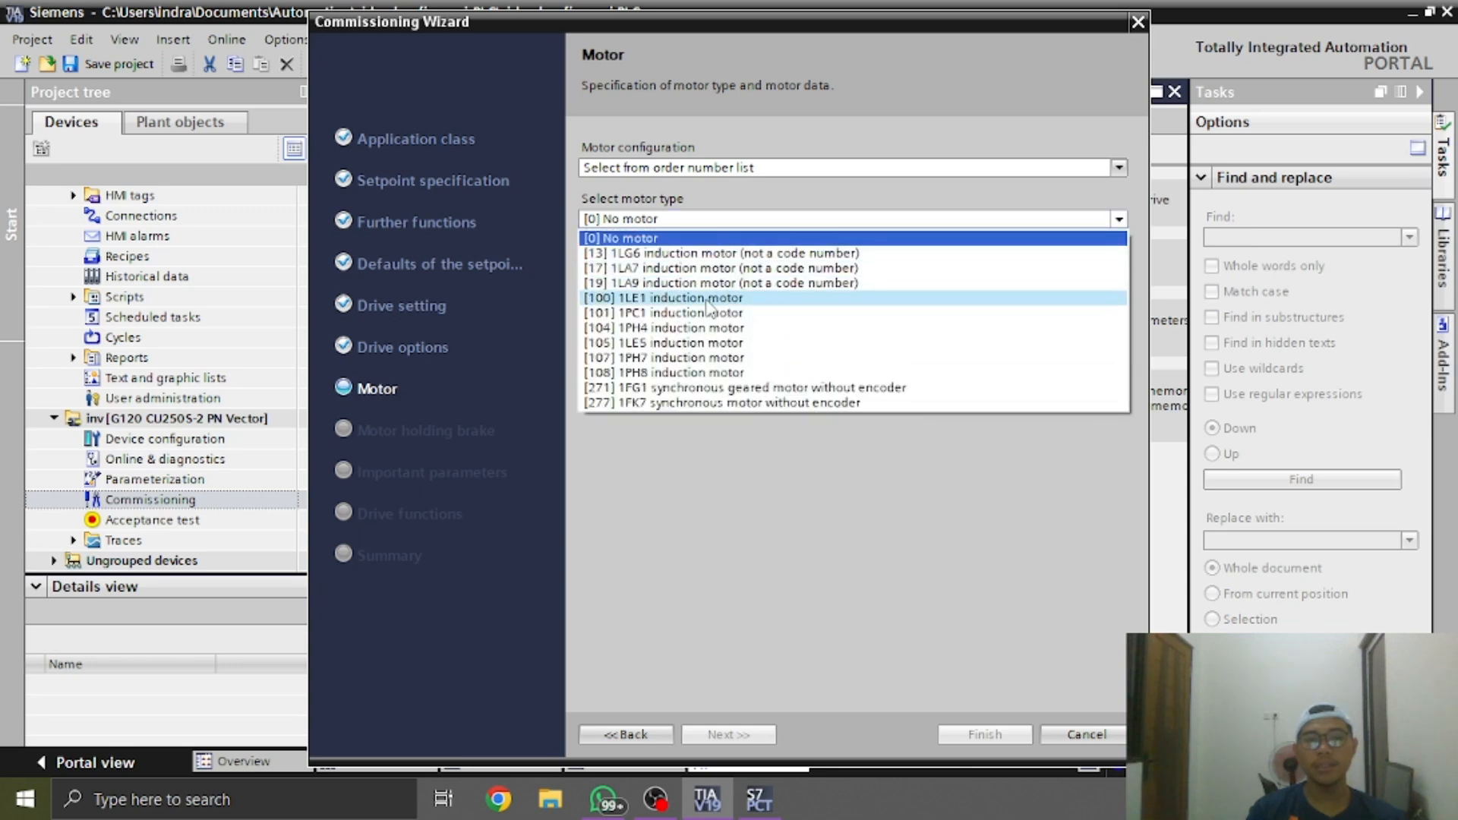
{"action": "left_click", "coordinate": [674, 275]}
Compare the wizard's motor list with the nameplate photo in WhatsApp and return to the Commissioning Wizard
{"action": "key", "text": "alt+Tab"}
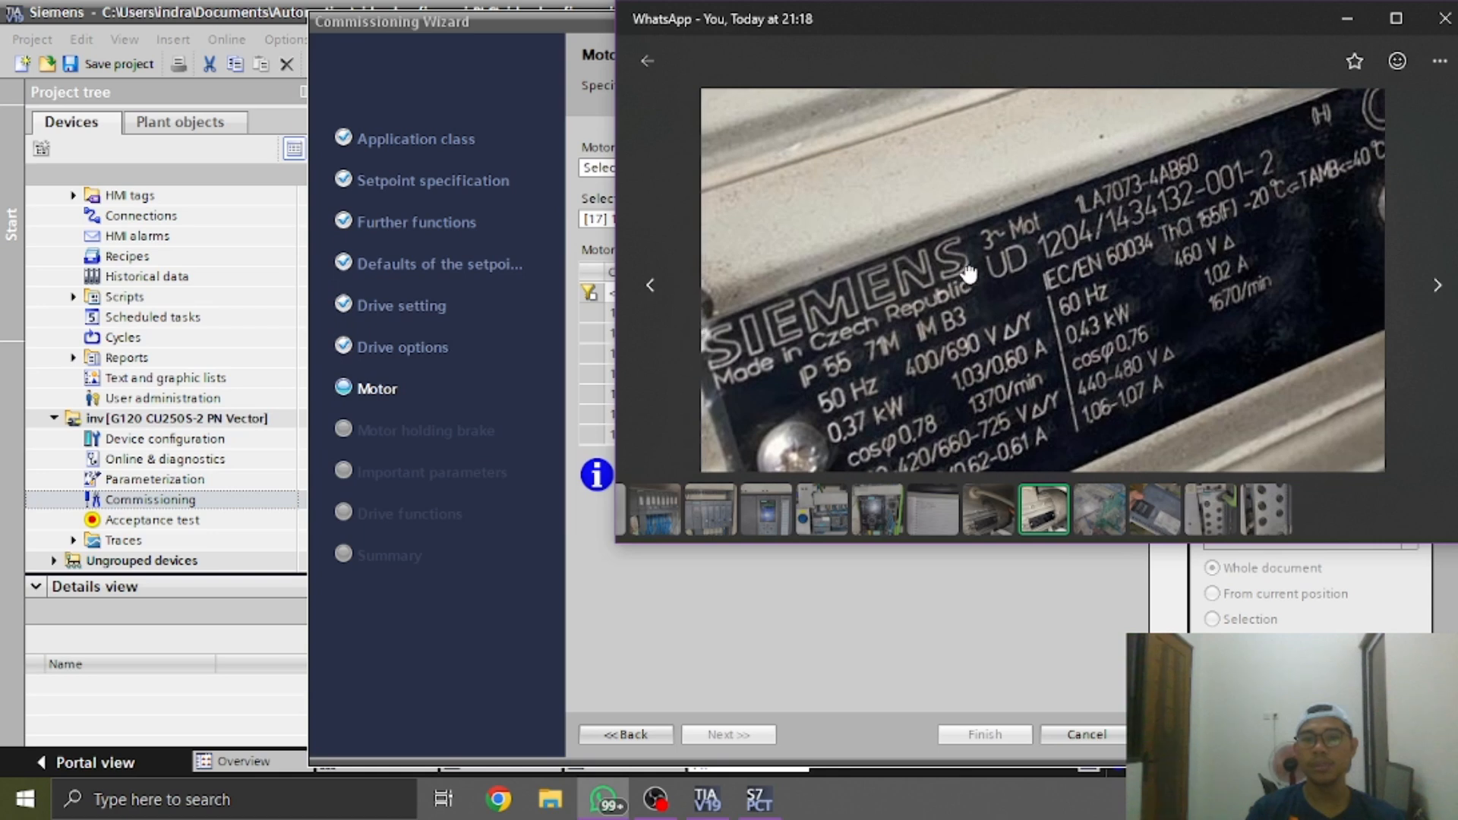
{"action": "key", "text": "alt+Tab"}
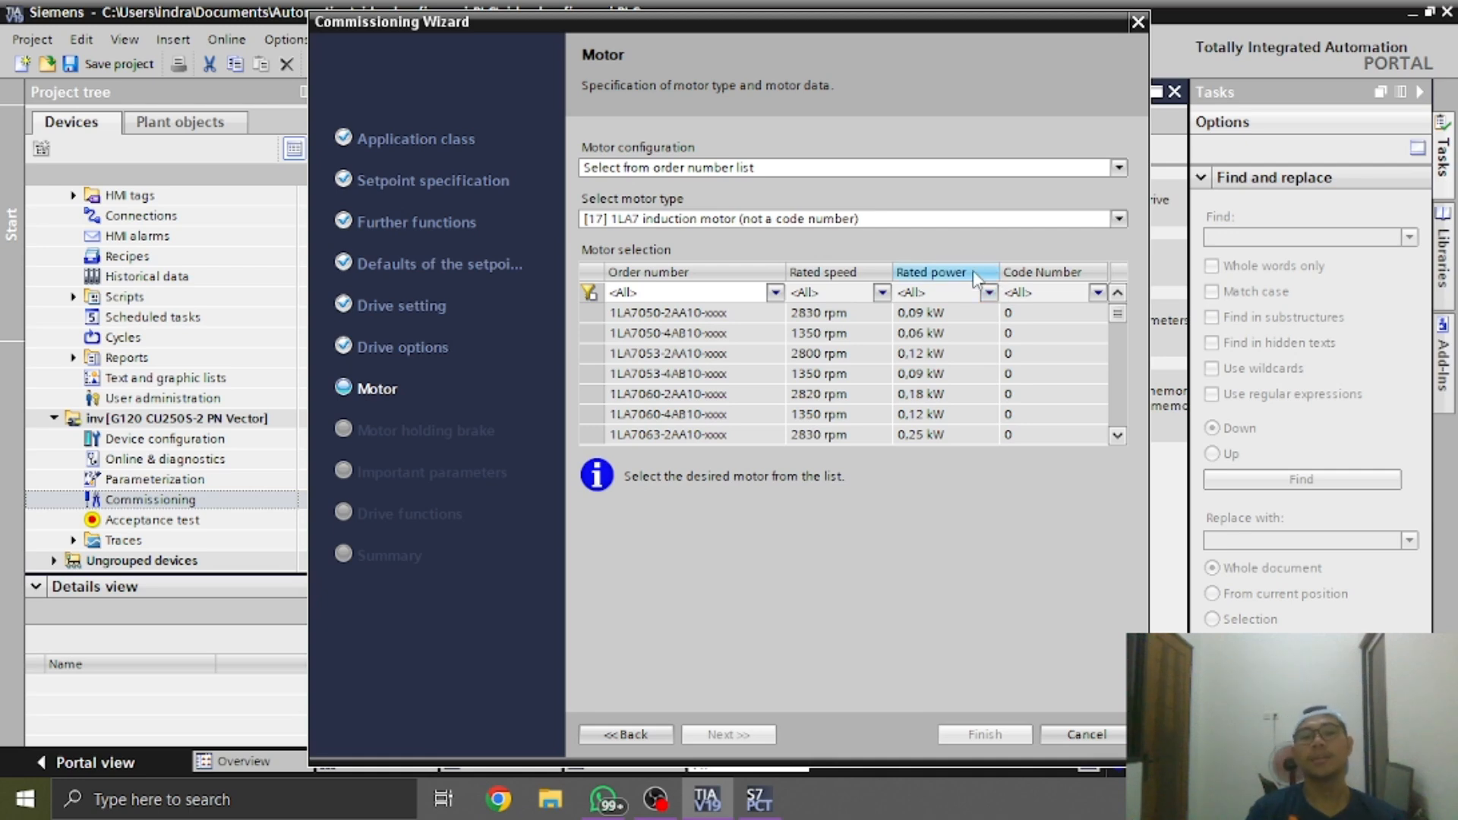
{"action": "key", "text": "alt+Tab"}
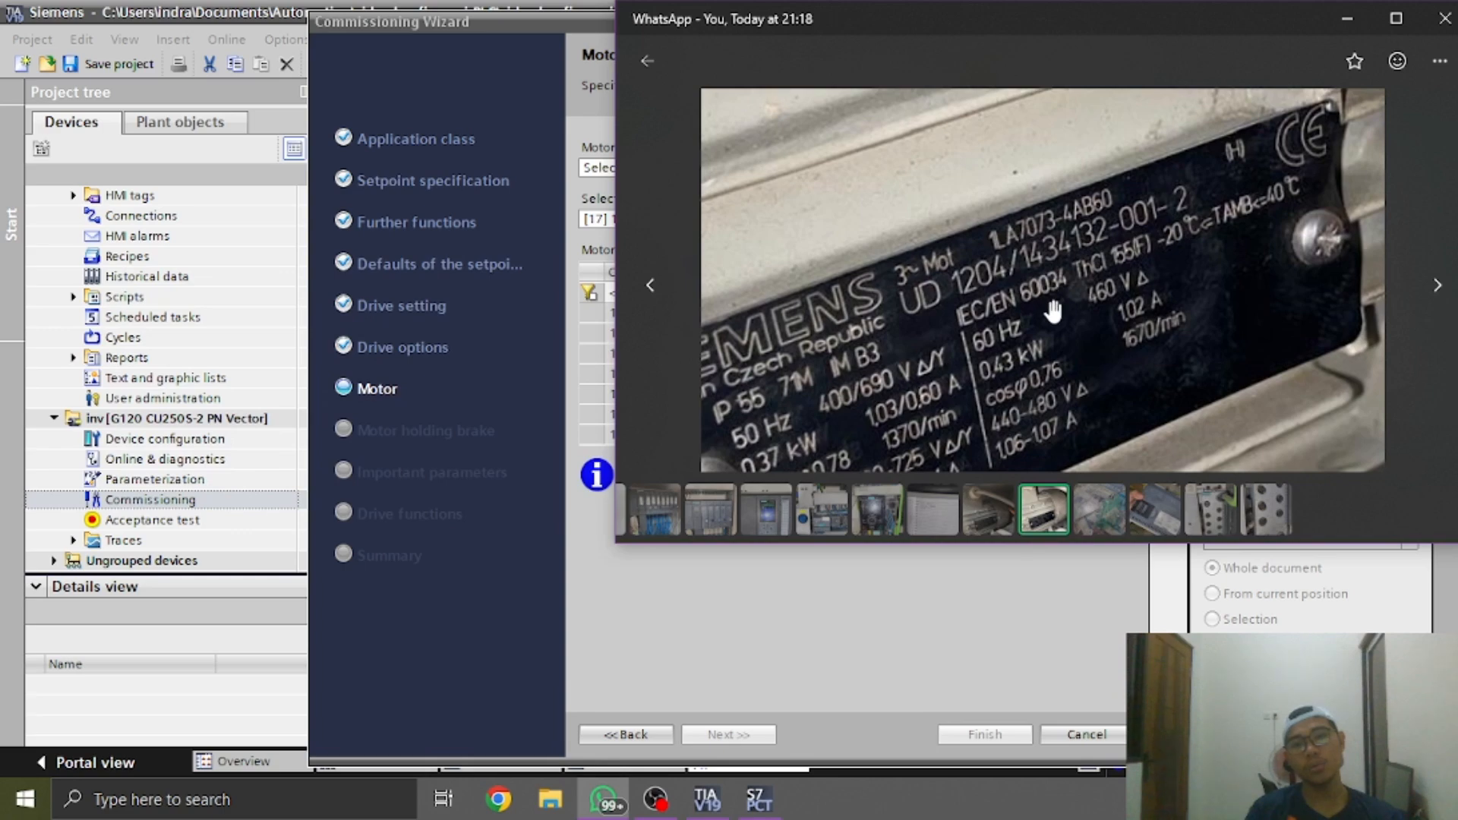
{"action": "key", "text": "alt+Tab"}
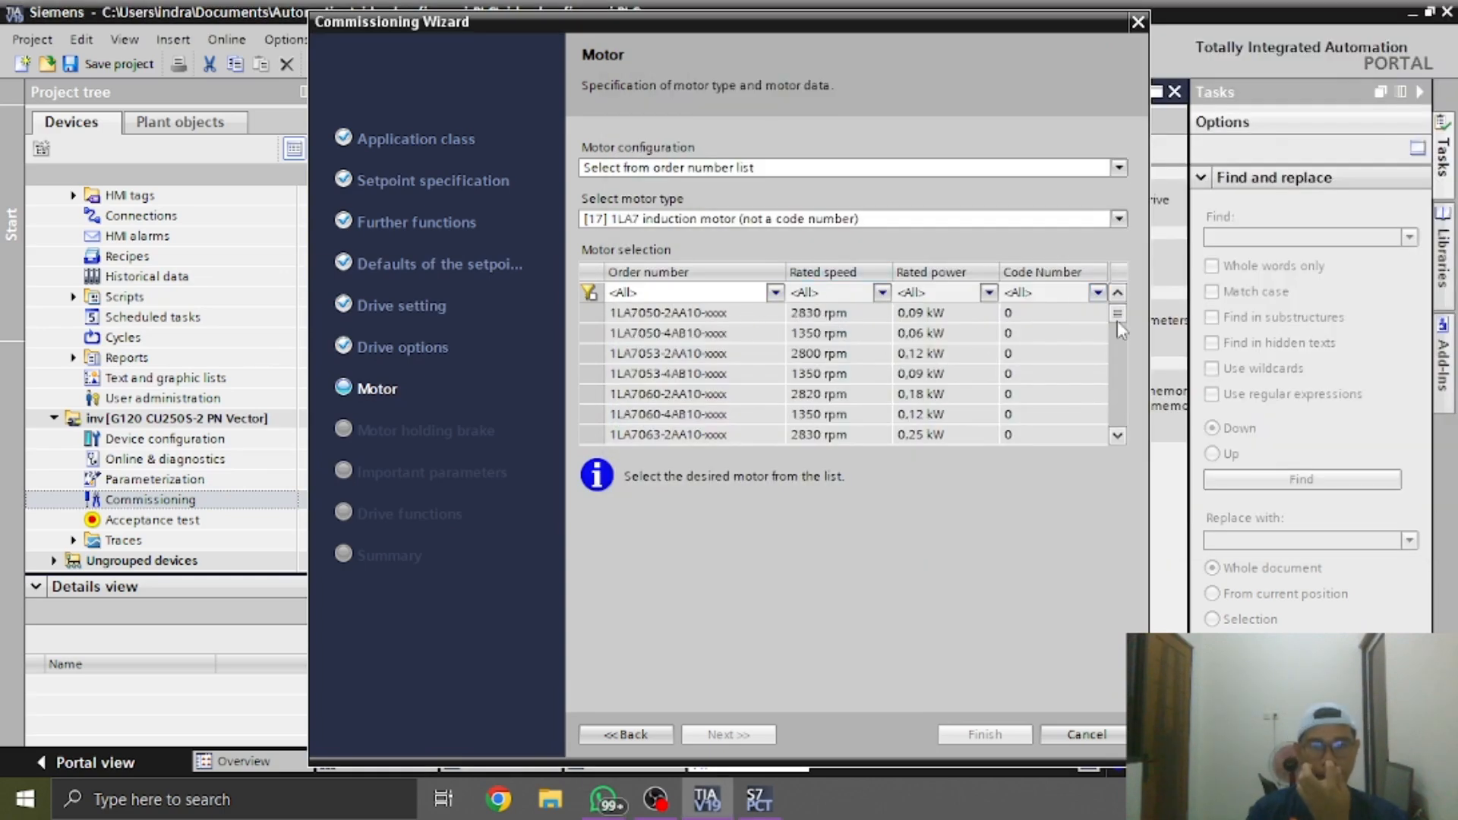
Find the nameplate's motor in the order number list and select 1LA7073-4AB60-xxxx with 1370 rpm and 0.37 kW
{"action": "left_click_drag", "start_coordinate": [1117, 320], "coordinate": [1114, 356]}
{"action": "left_click", "coordinate": [721, 295]}
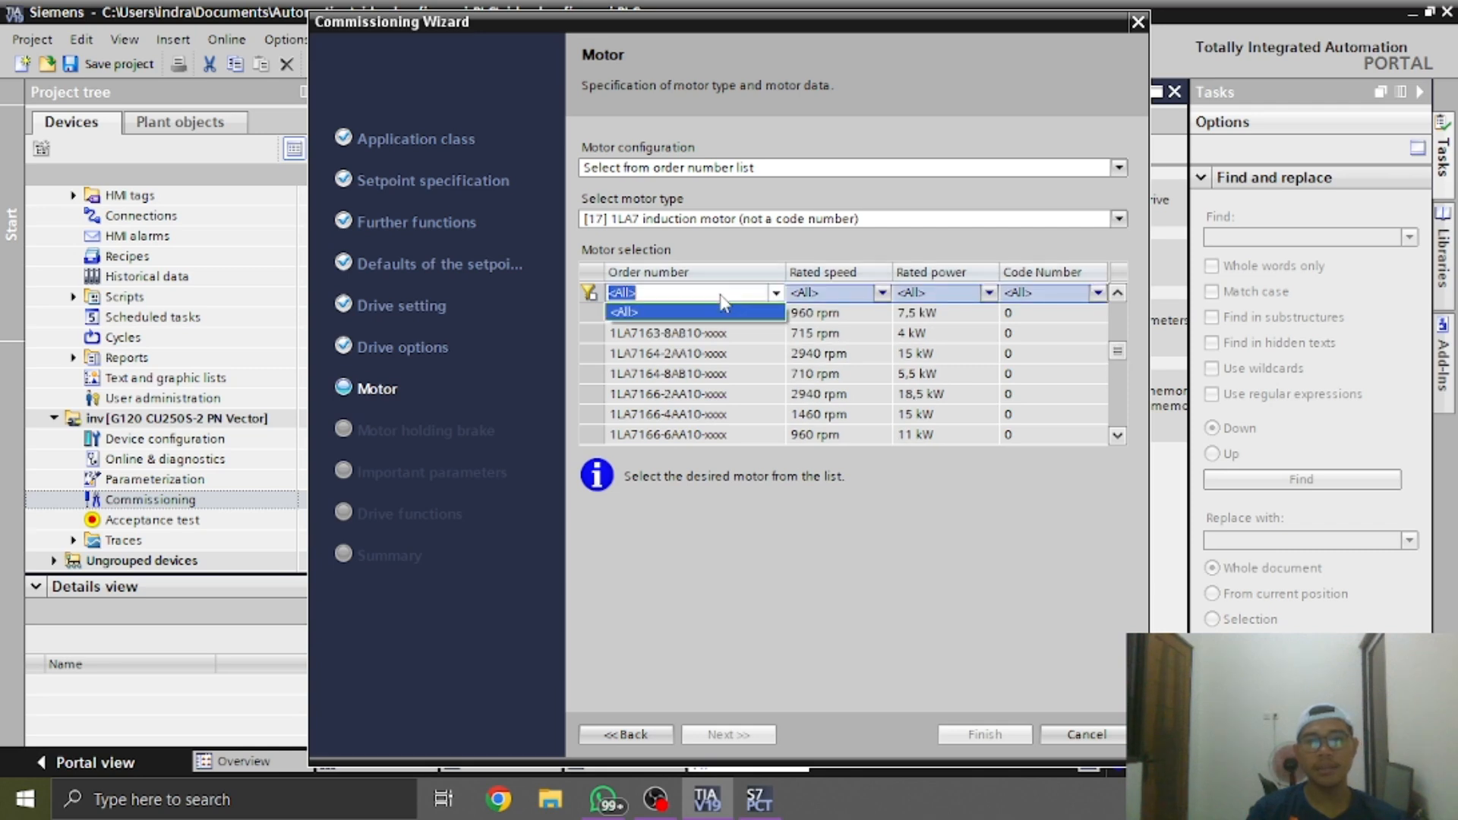
{"action": "left_click", "coordinate": [721, 297]}
{"action": "left_click", "coordinate": [776, 293]}
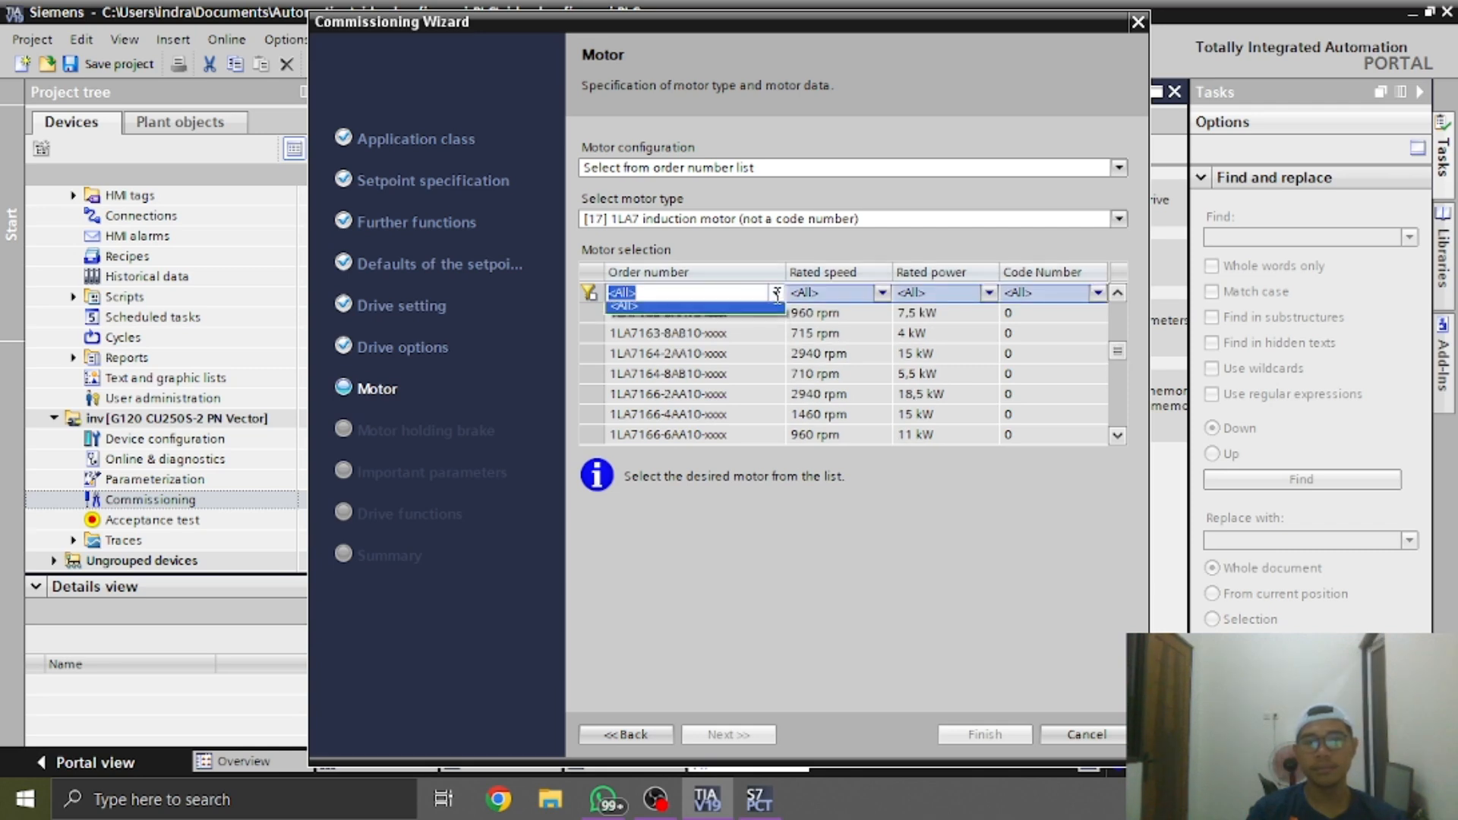
{"action": "left_click", "coordinate": [776, 293]}
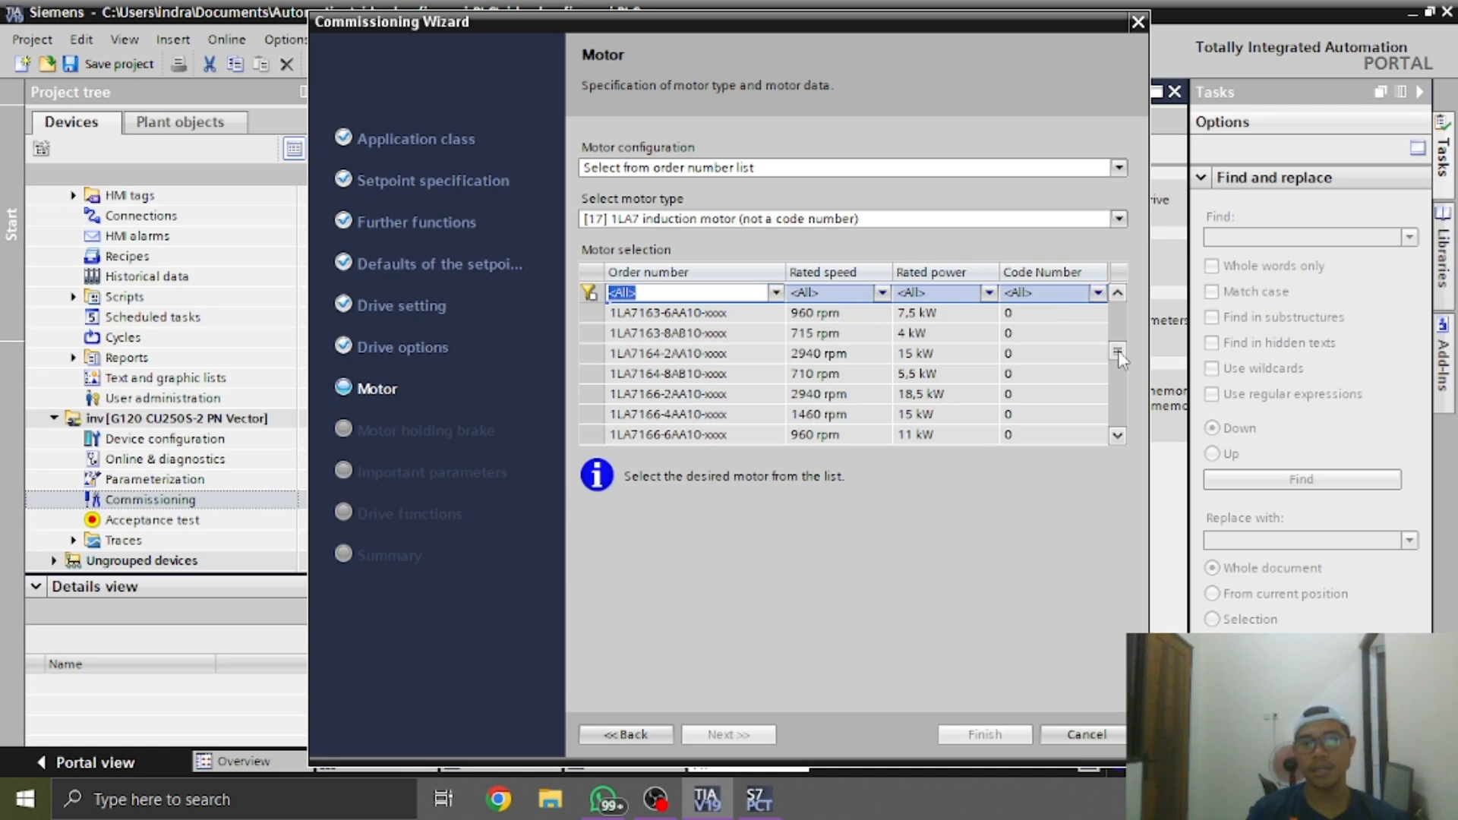
{"action": "left_click_drag", "start_coordinate": [1118, 357], "coordinate": [1117, 366]}
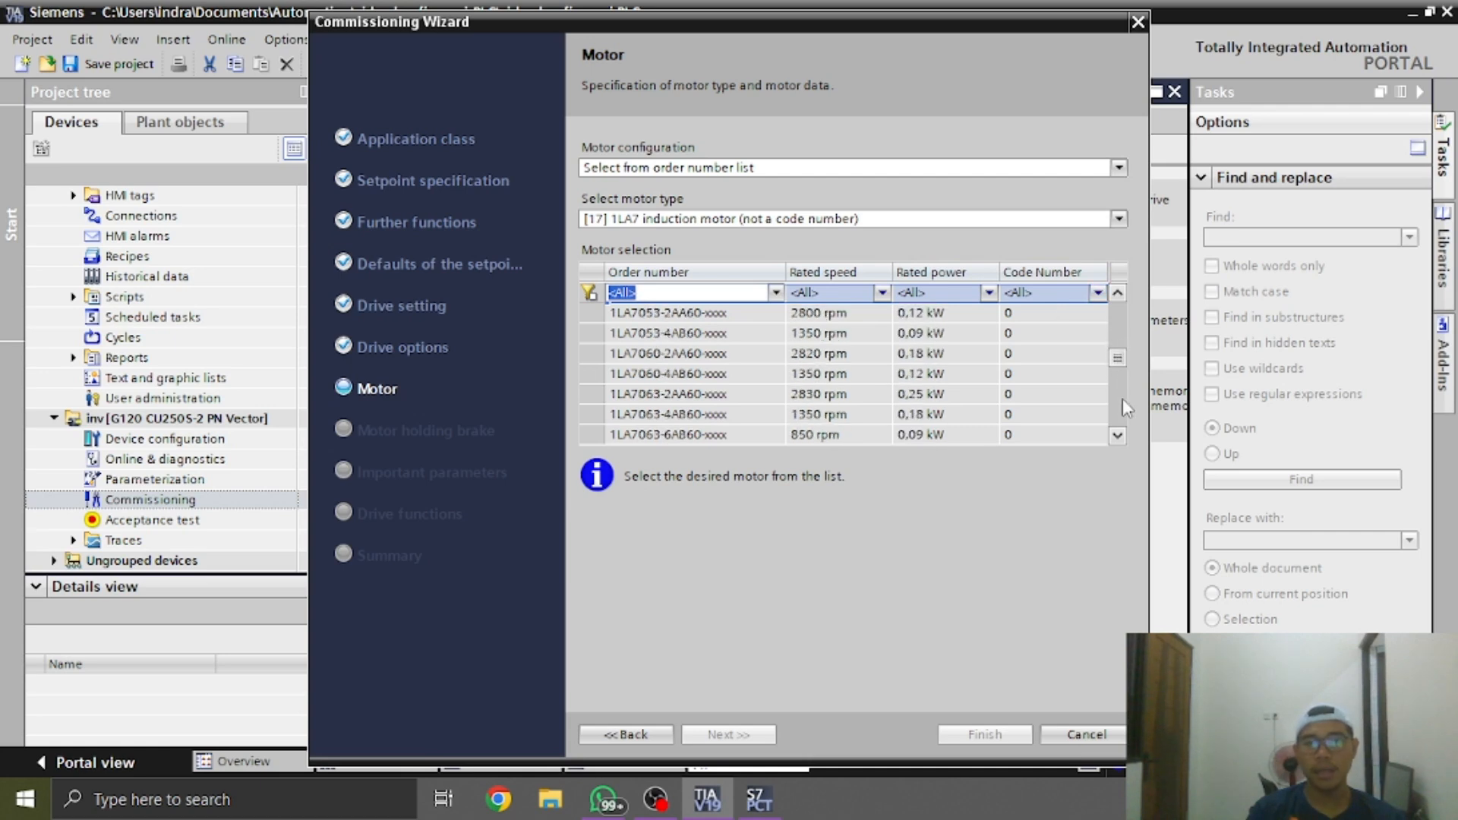
{"action": "left_click", "coordinate": [1117, 434]}
{"action": "left_click", "coordinate": [1118, 434]}
{"action": "left_click", "coordinate": [1117, 434]}
{"action": "left_click", "coordinate": [1118, 434]}
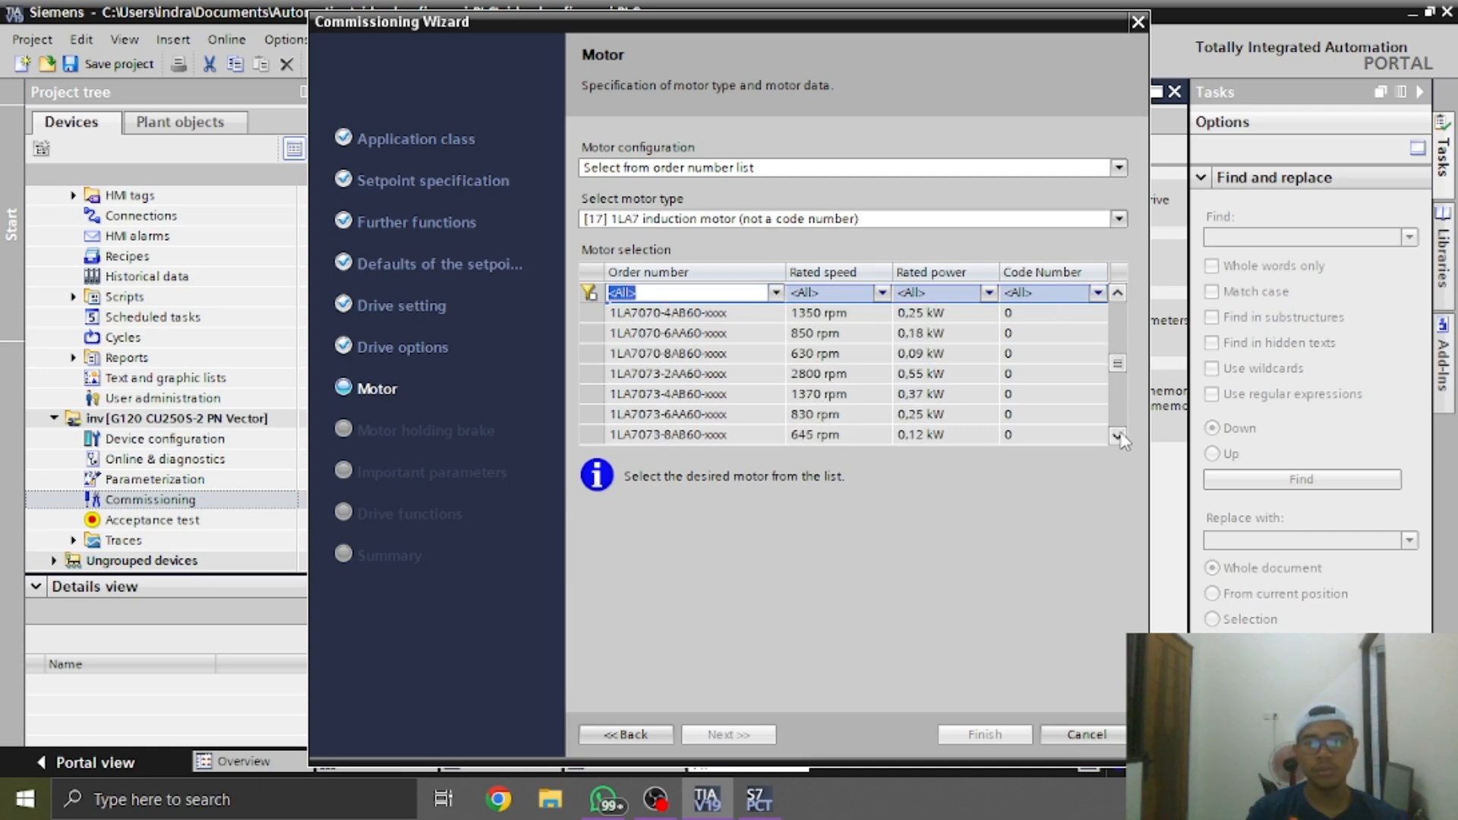
{"action": "key", "text": "alt+Tab"}
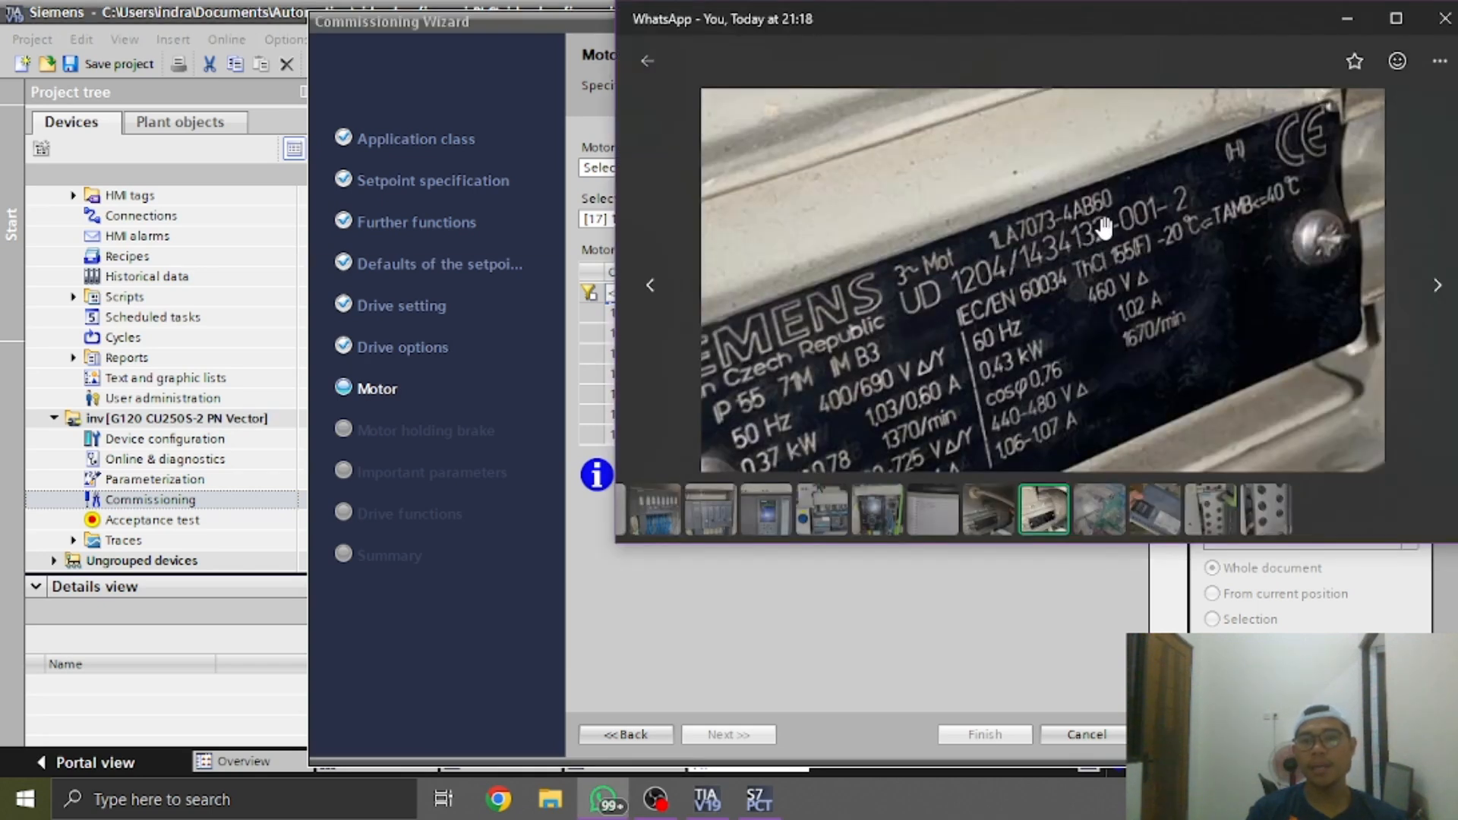
{"action": "key", "text": "alt+Tab"}
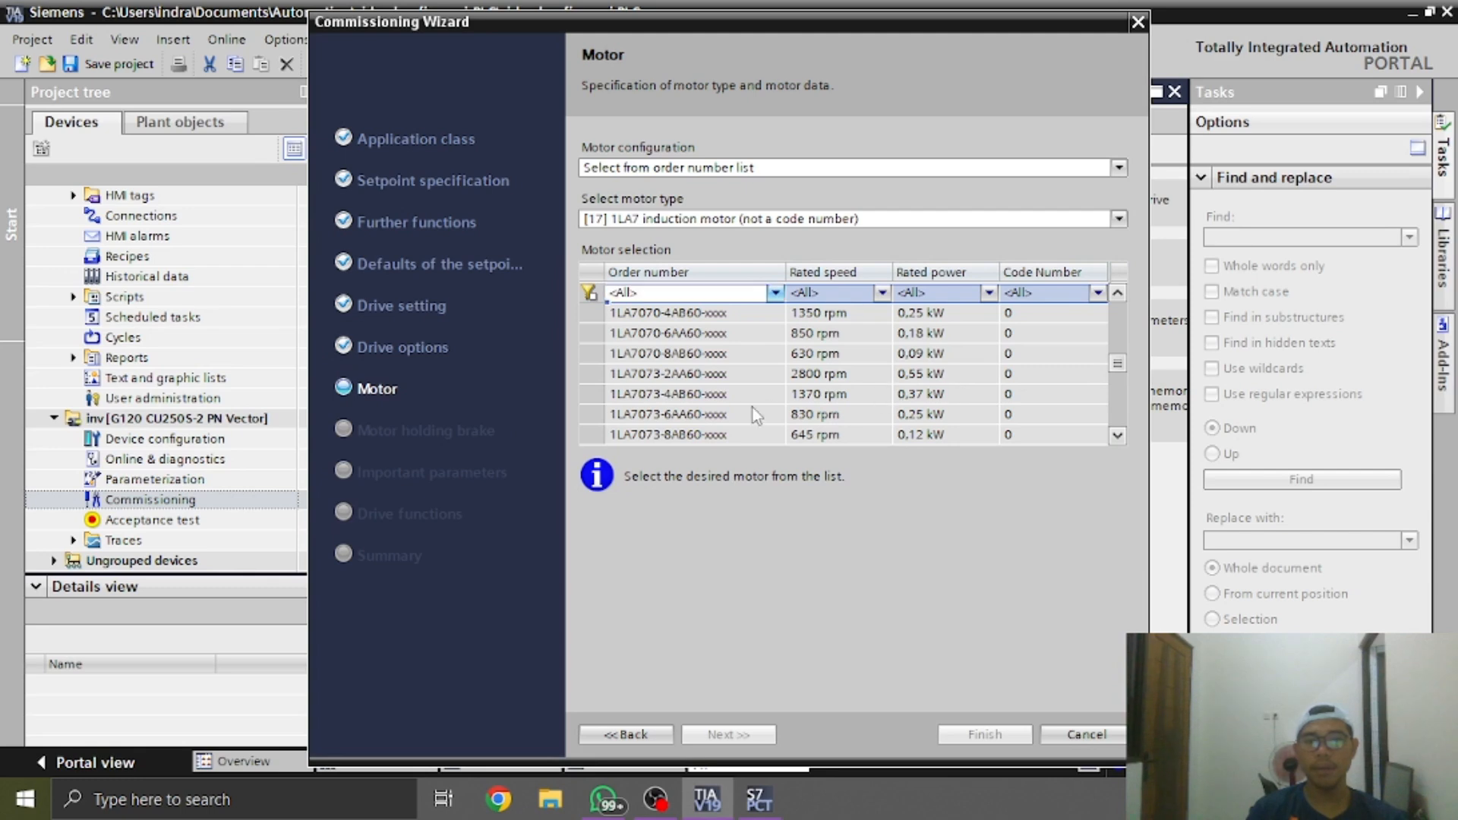
{"action": "left_click", "coordinate": [753, 396]}
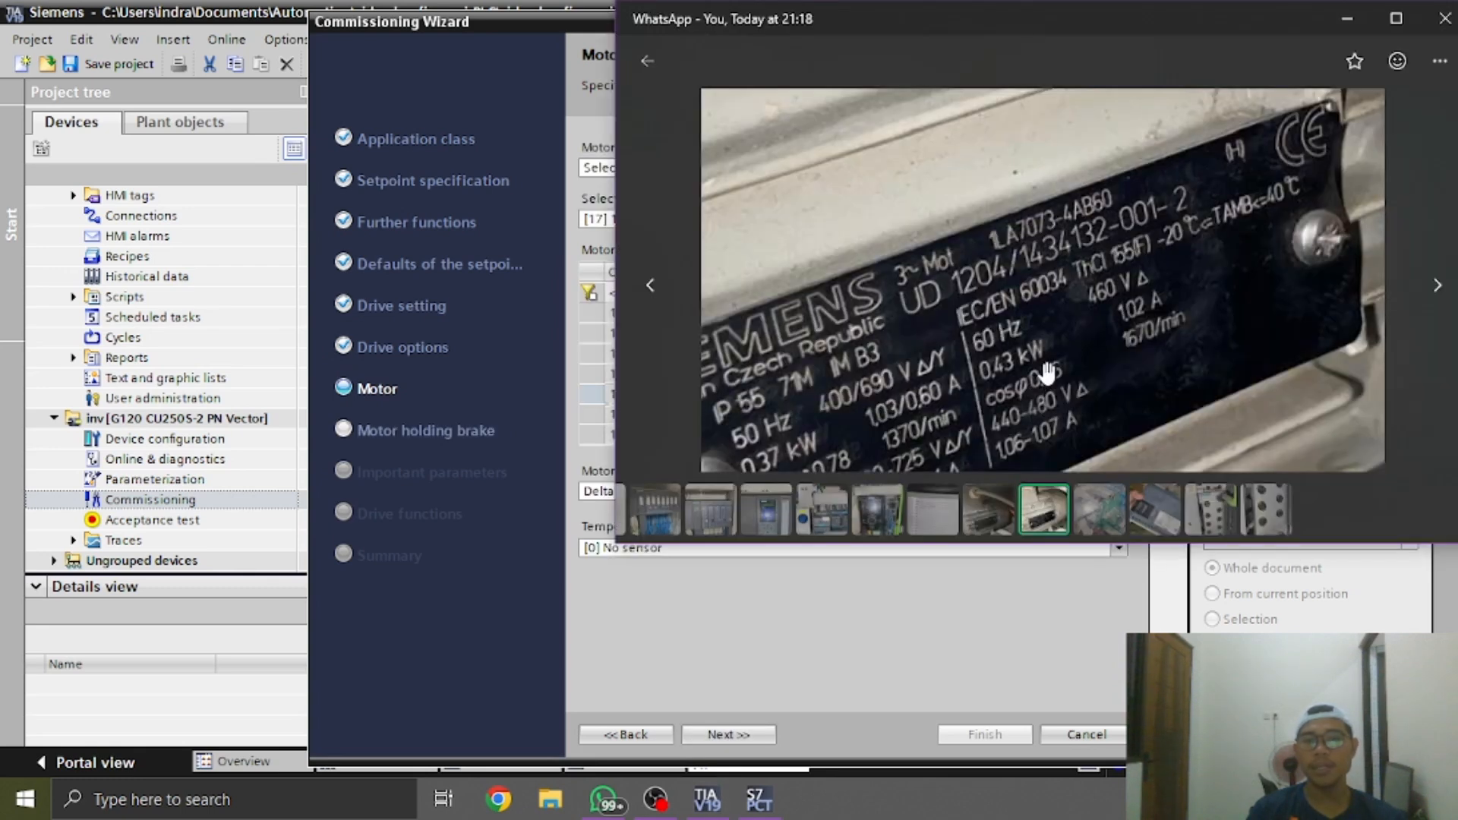
Examine the power, voltage and star/delta ratings on the motor nameplate photo in WhatsApp and return to the wizard's motor settings
{"action": "key", "text": "alt+Tab"}
{"action": "left_click_drag", "start_coordinate": [1034, 372], "coordinate": [1077, 325]}
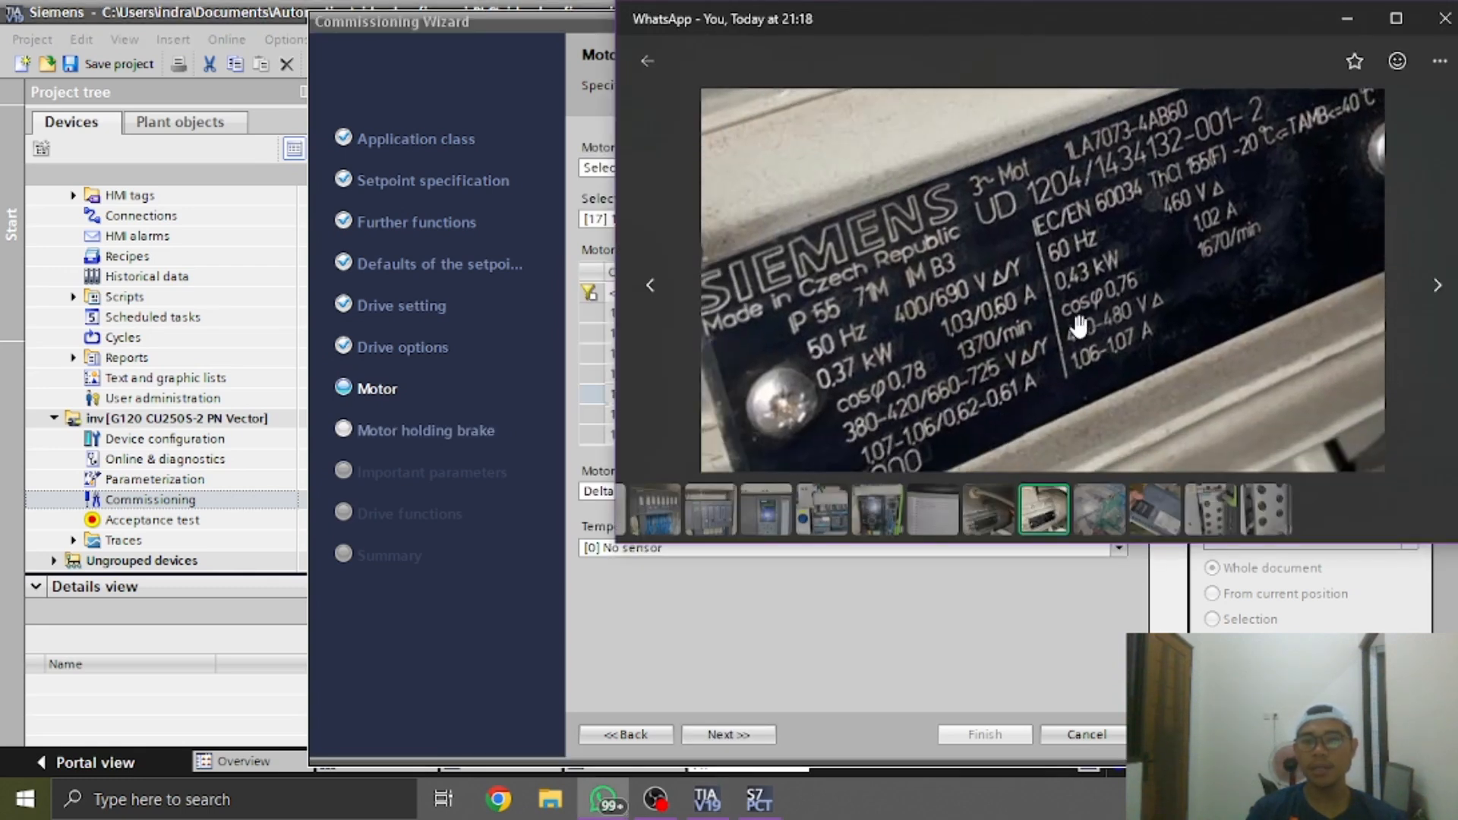
{"action": "left_click_drag", "start_coordinate": [1003, 364], "coordinate": [1061, 345]}
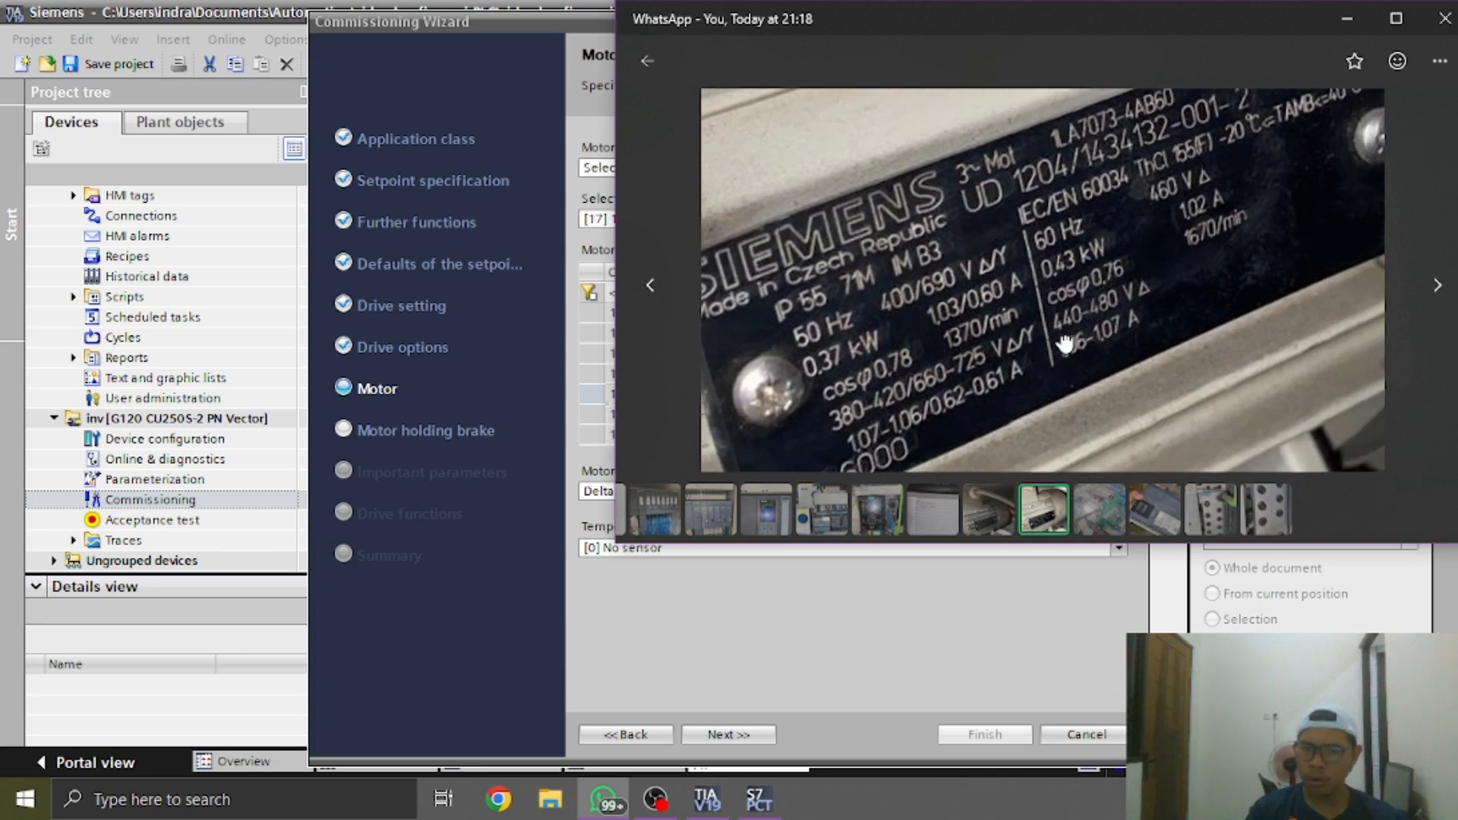
{"action": "left_click_drag", "start_coordinate": [874, 348], "coordinate": [945, 334]}
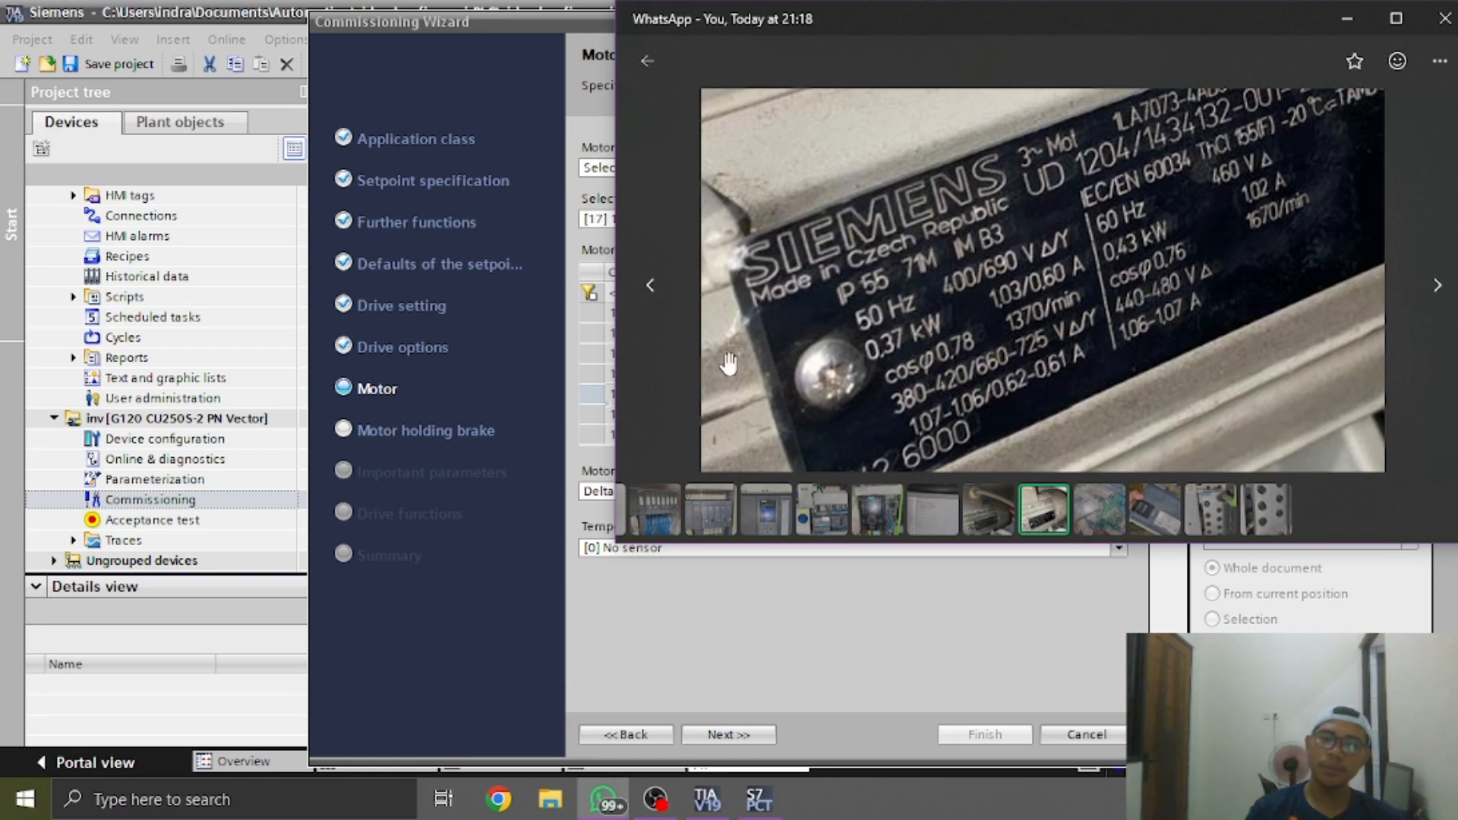
{"action": "left_click", "coordinate": [545, 363]}
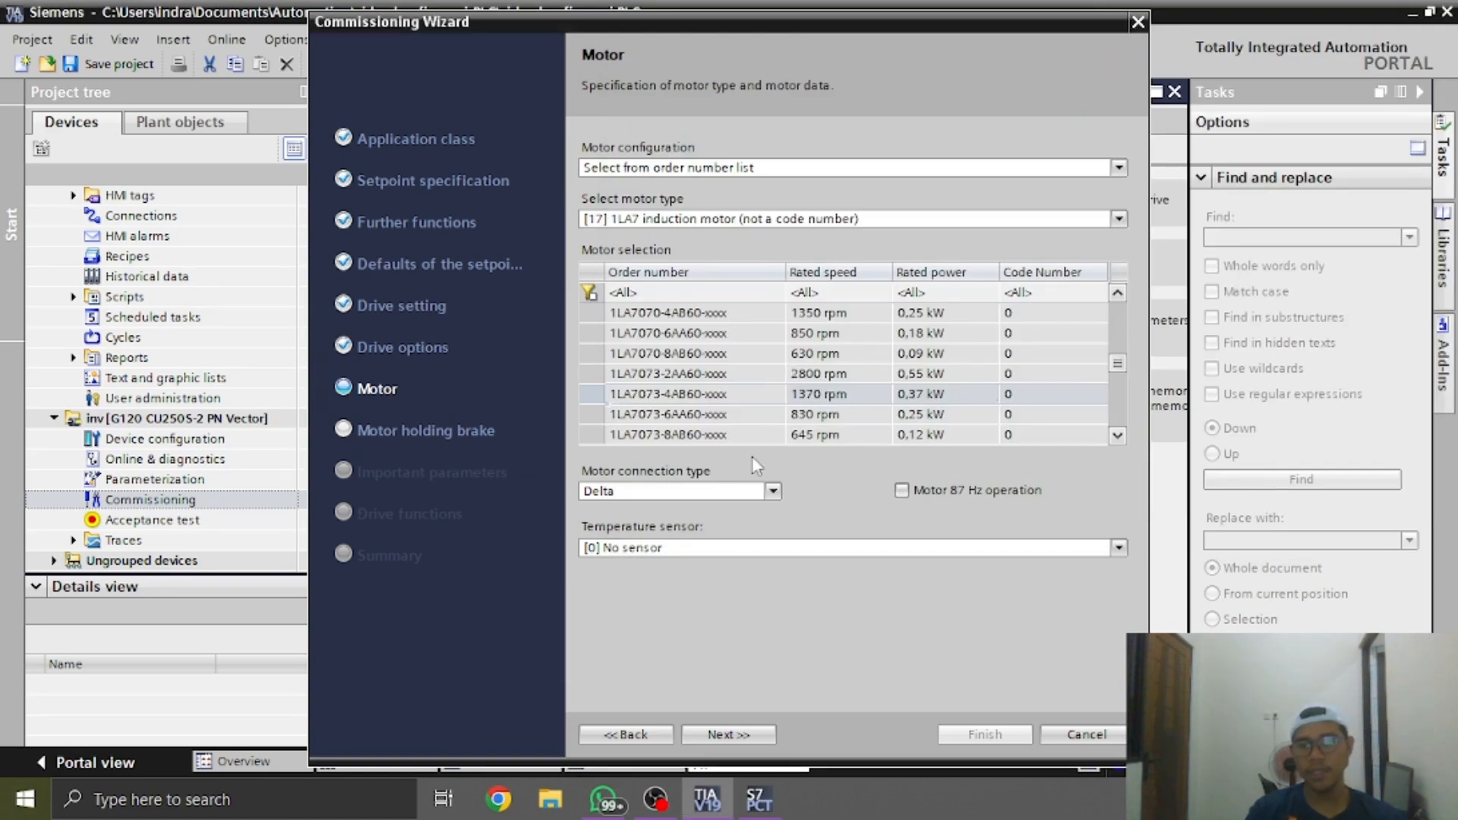
Set the motor connection type to Star and continue without a motor holding brake to the Important parameters page
{"action": "left_click", "coordinate": [763, 492]}
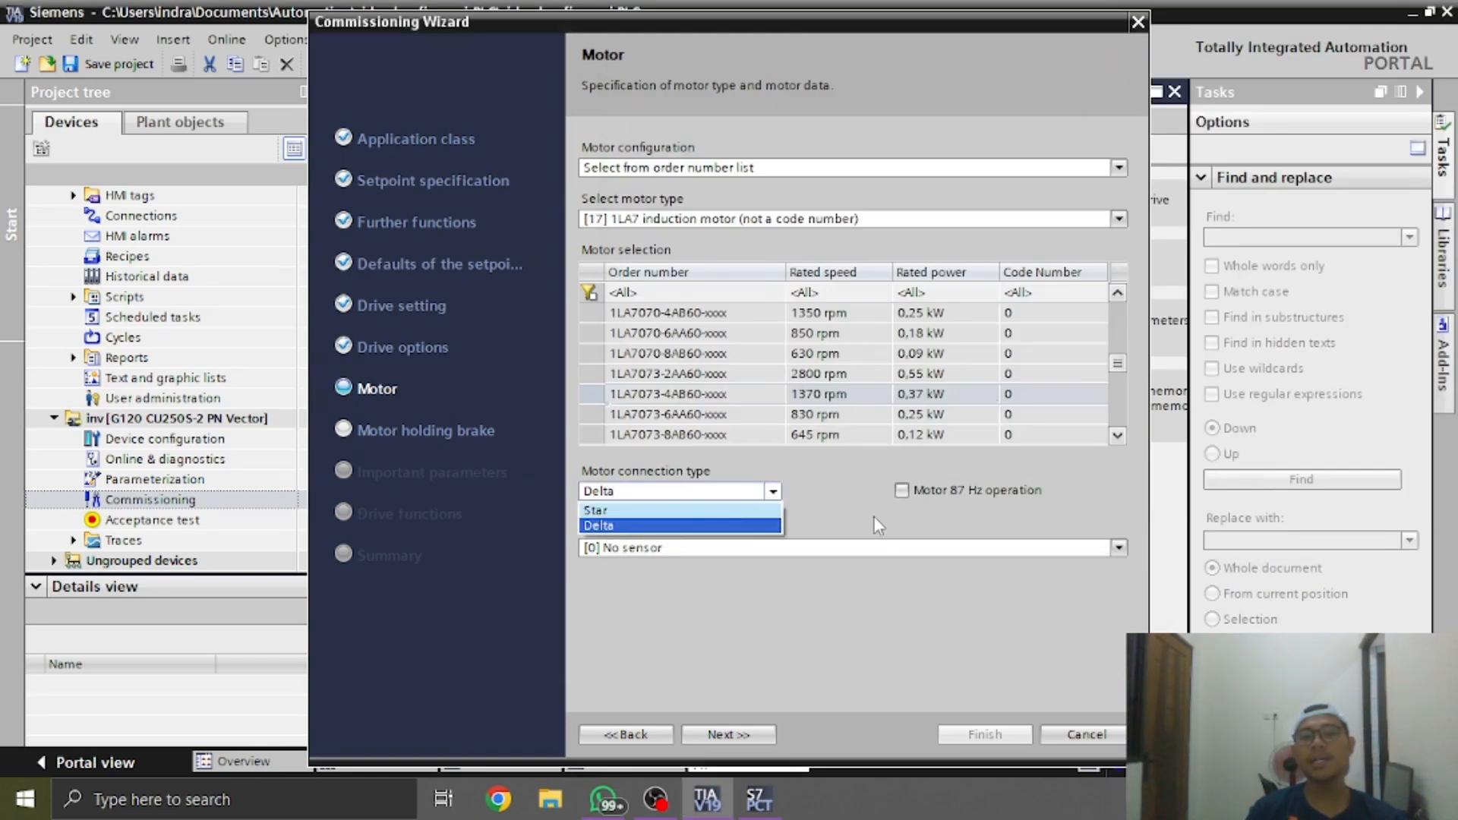
{"action": "left_click", "coordinate": [902, 515]}
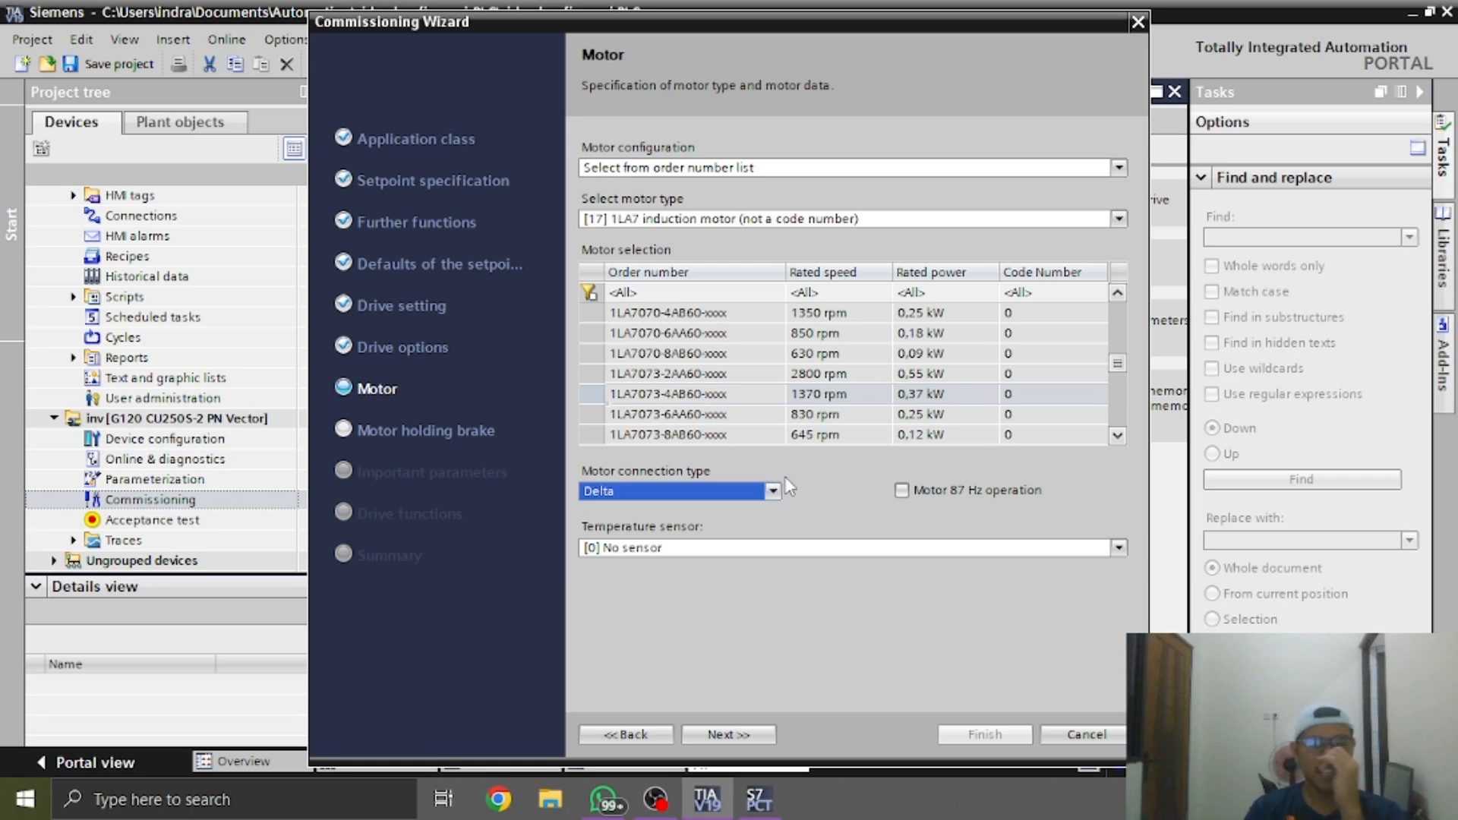
{"action": "left_click", "coordinate": [773, 495]}
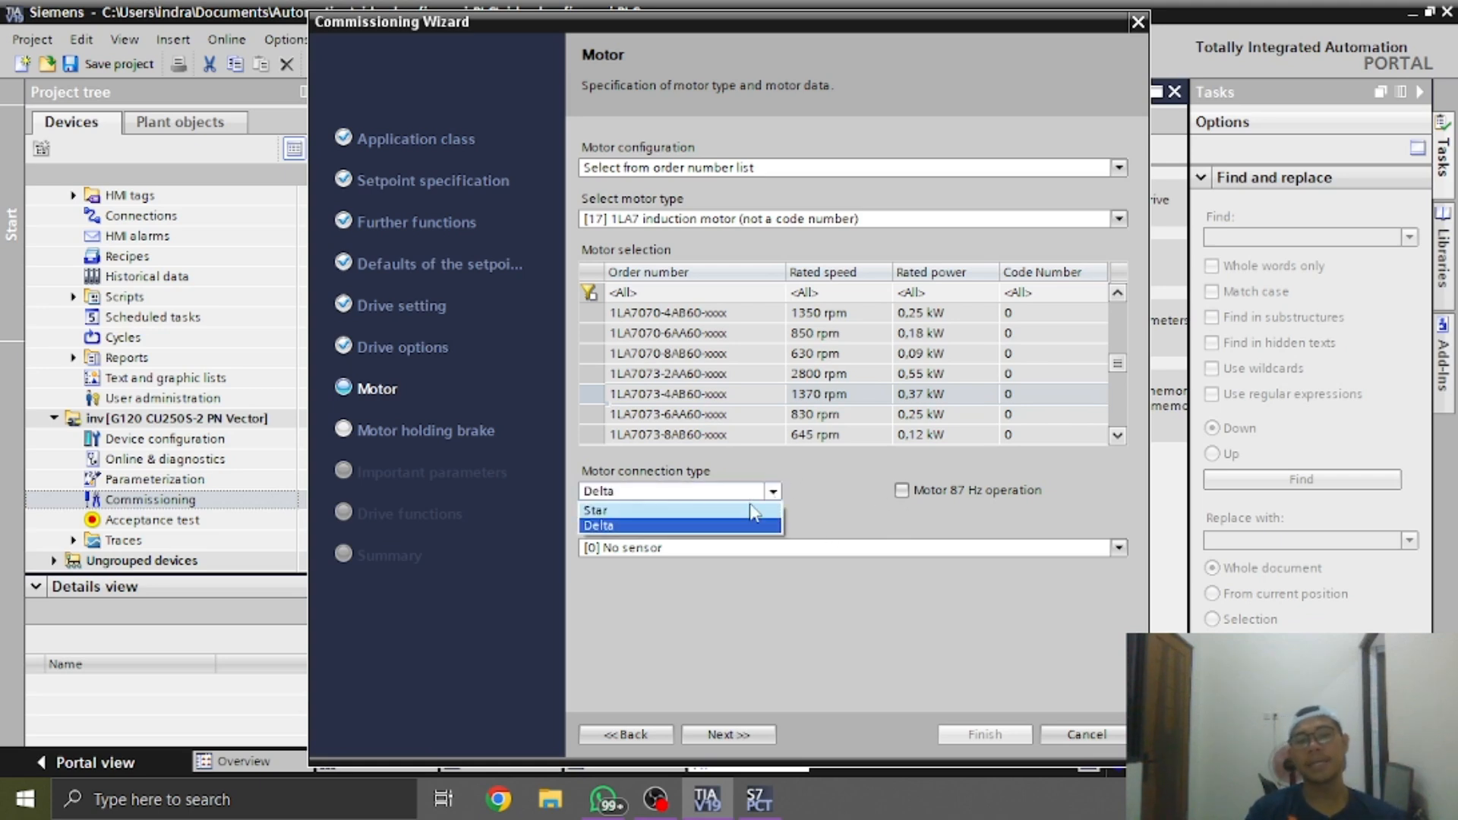
{"action": "left_click", "coordinate": [753, 508]}
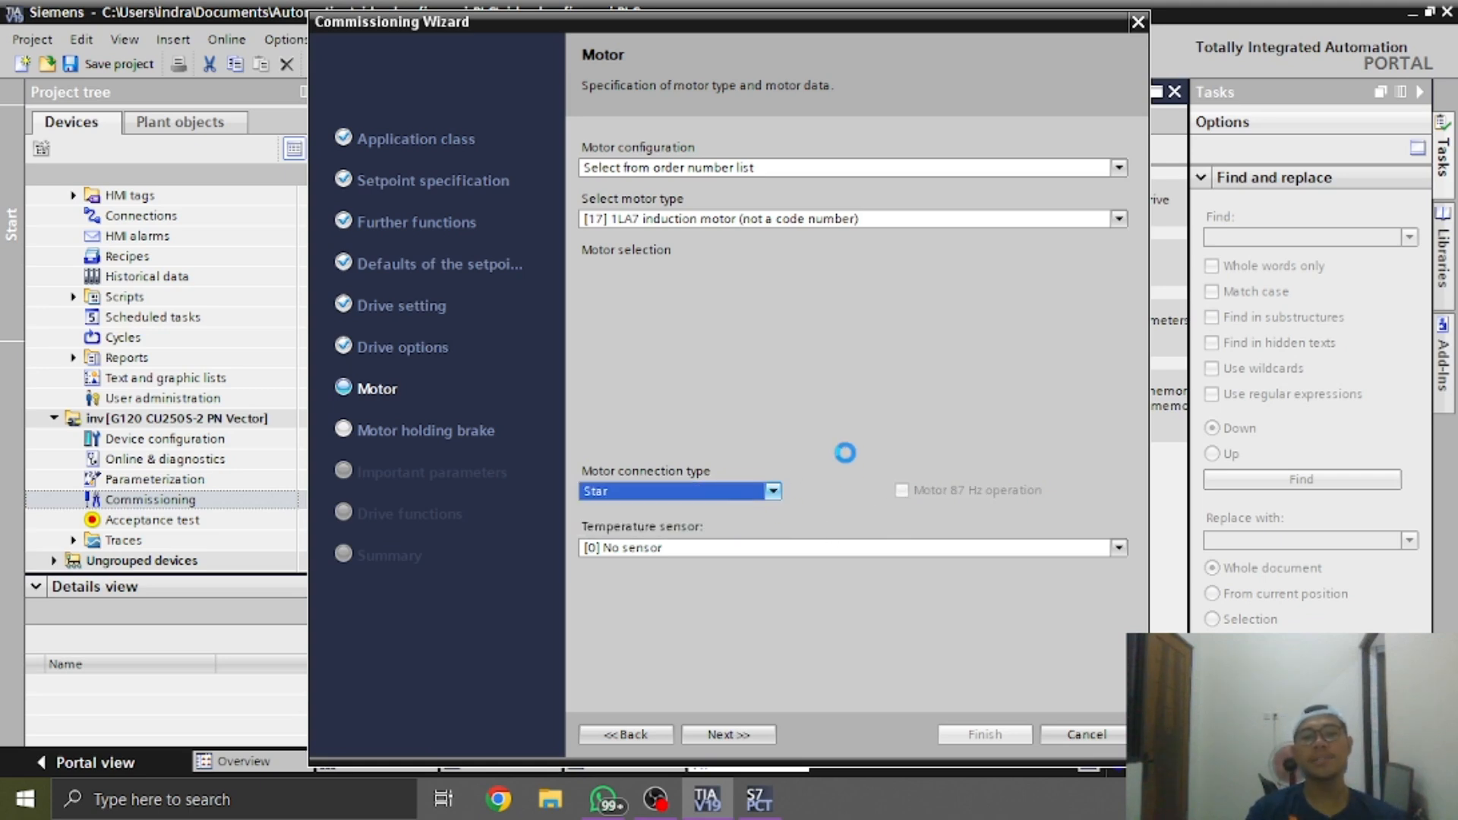
{"action": "left_click", "coordinate": [710, 734]}
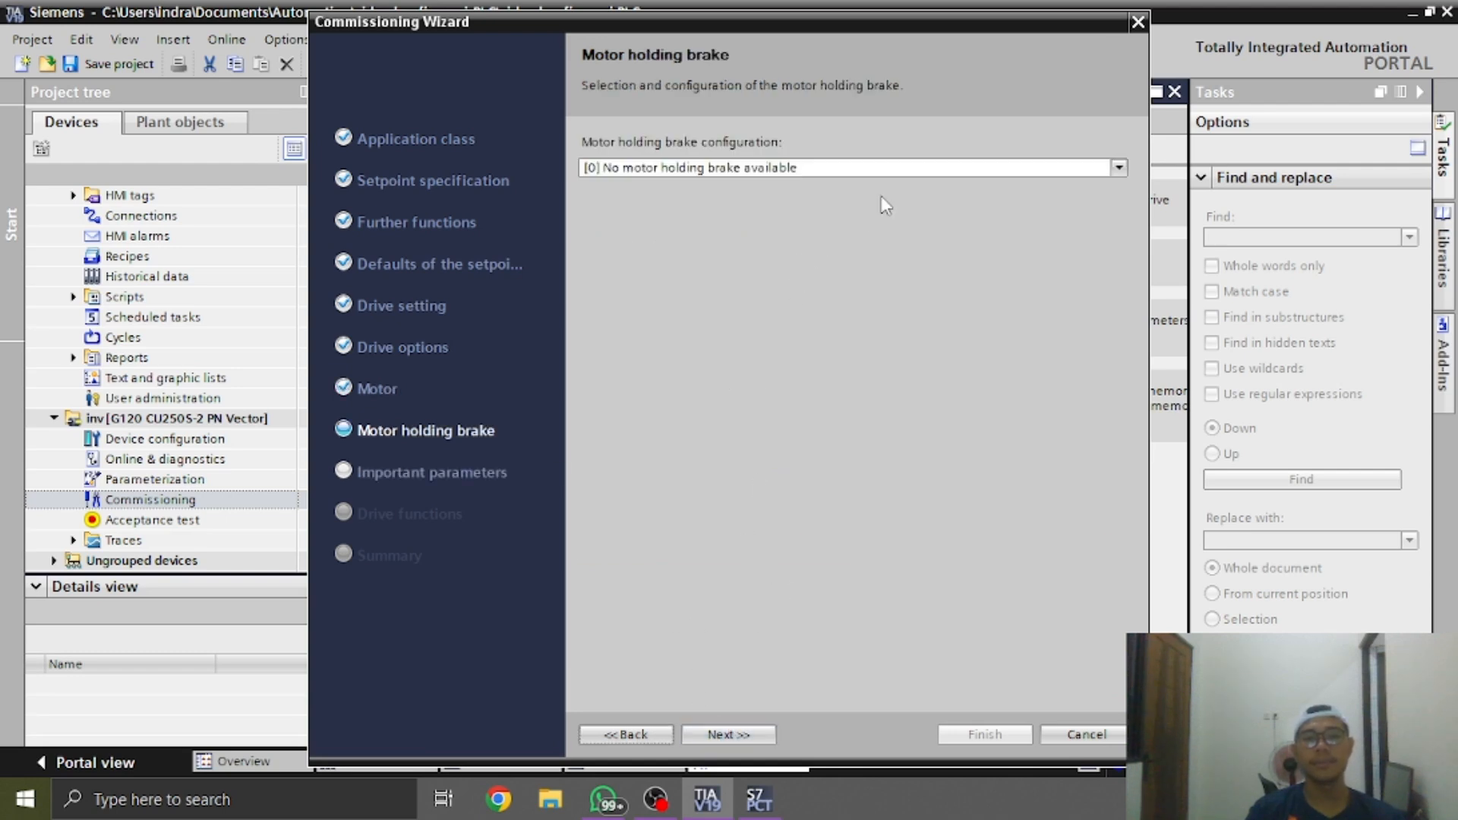
{"action": "left_click", "coordinate": [728, 735]}
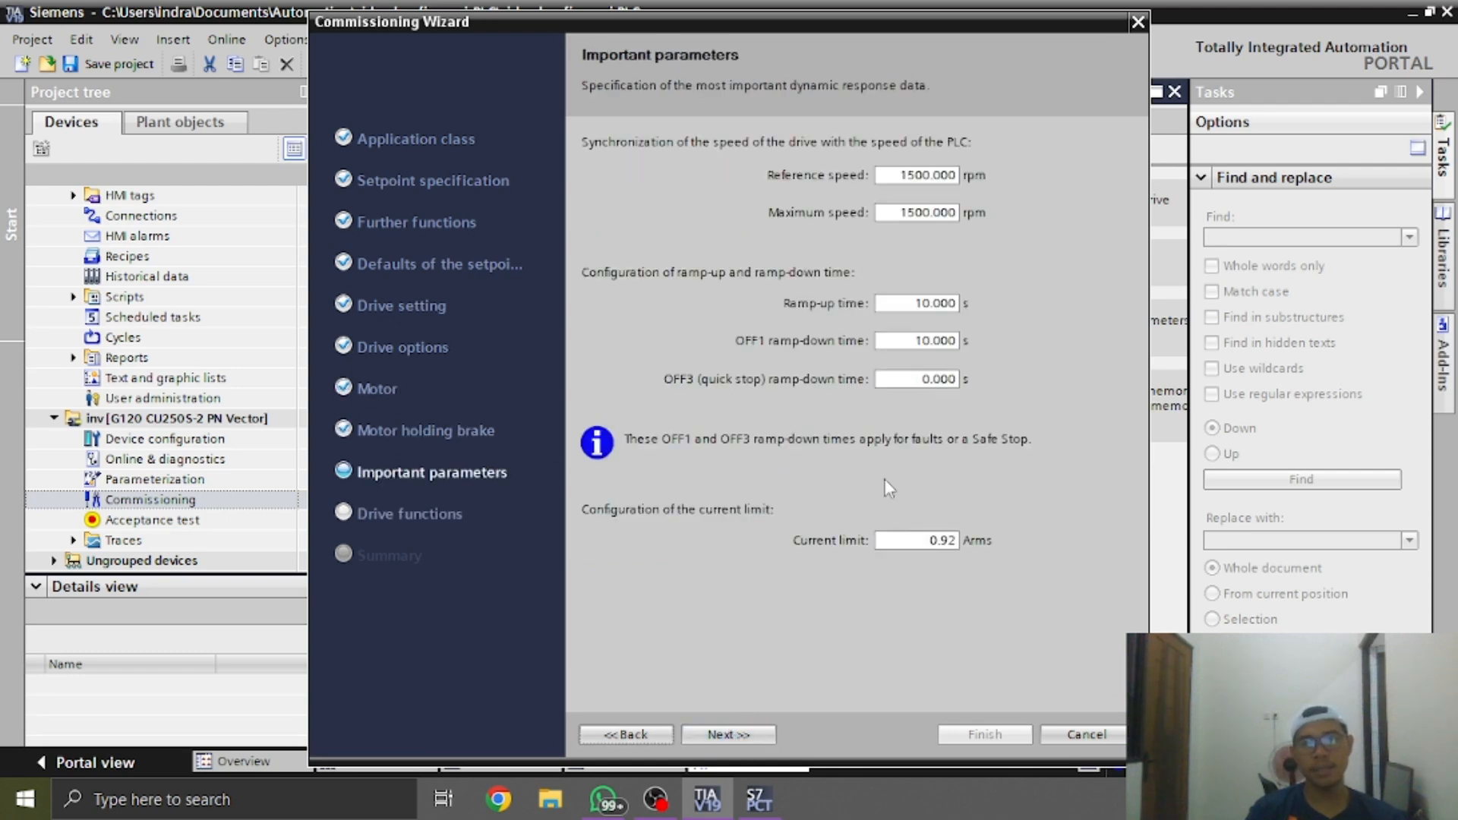
Check the rated speed on the nameplate photo in WhatsApp and set the wizard's reference speed to 1370 rpm
{"action": "double_click", "coordinate": [902, 175]}
{"action": "key", "text": "alt+Tab"}
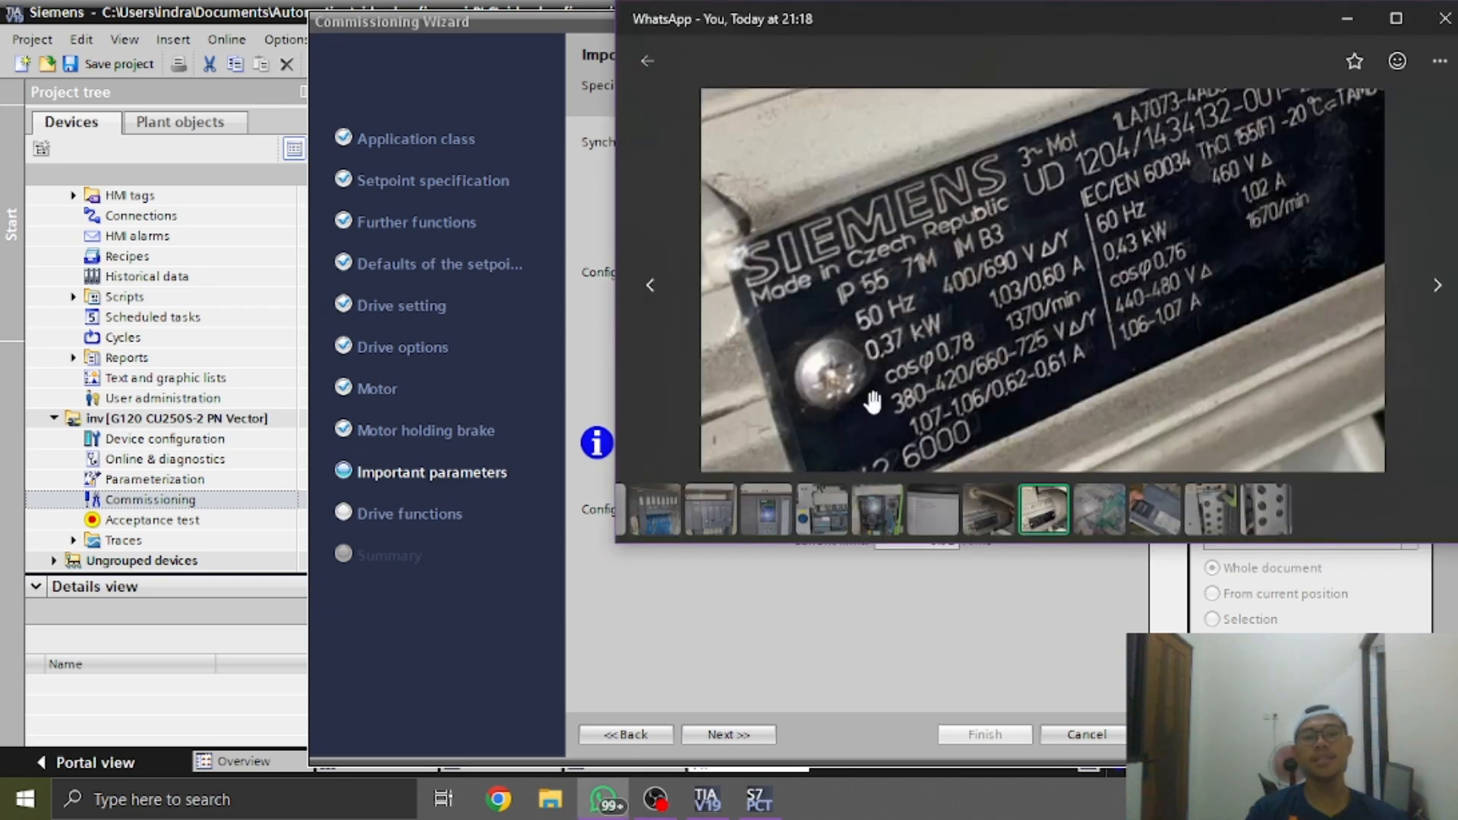
{"action": "left_click_drag", "start_coordinate": [978, 400], "coordinate": [945, 336]}
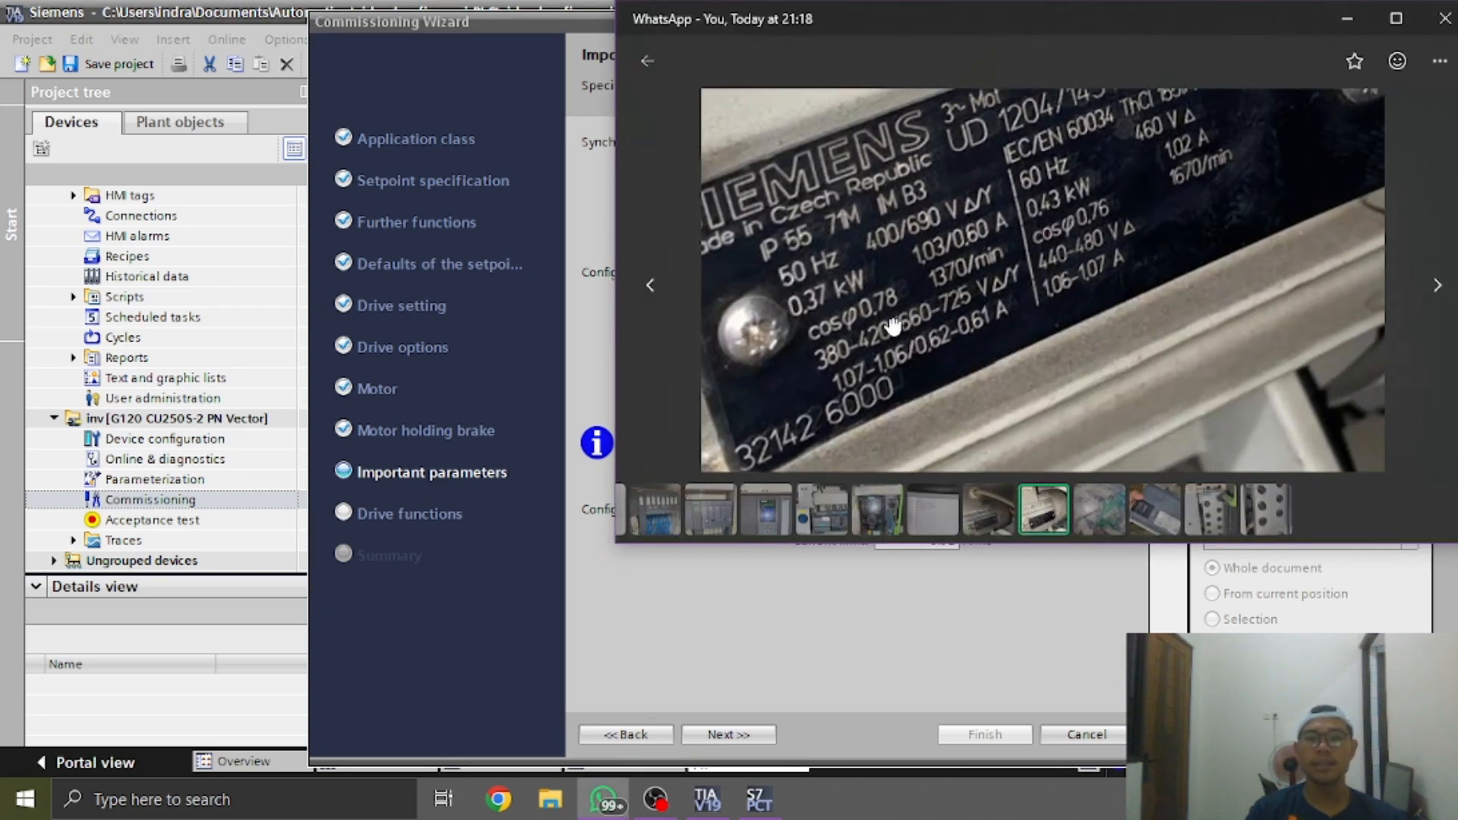
{"action": "left_click_drag", "start_coordinate": [987, 286], "coordinate": [971, 288]}
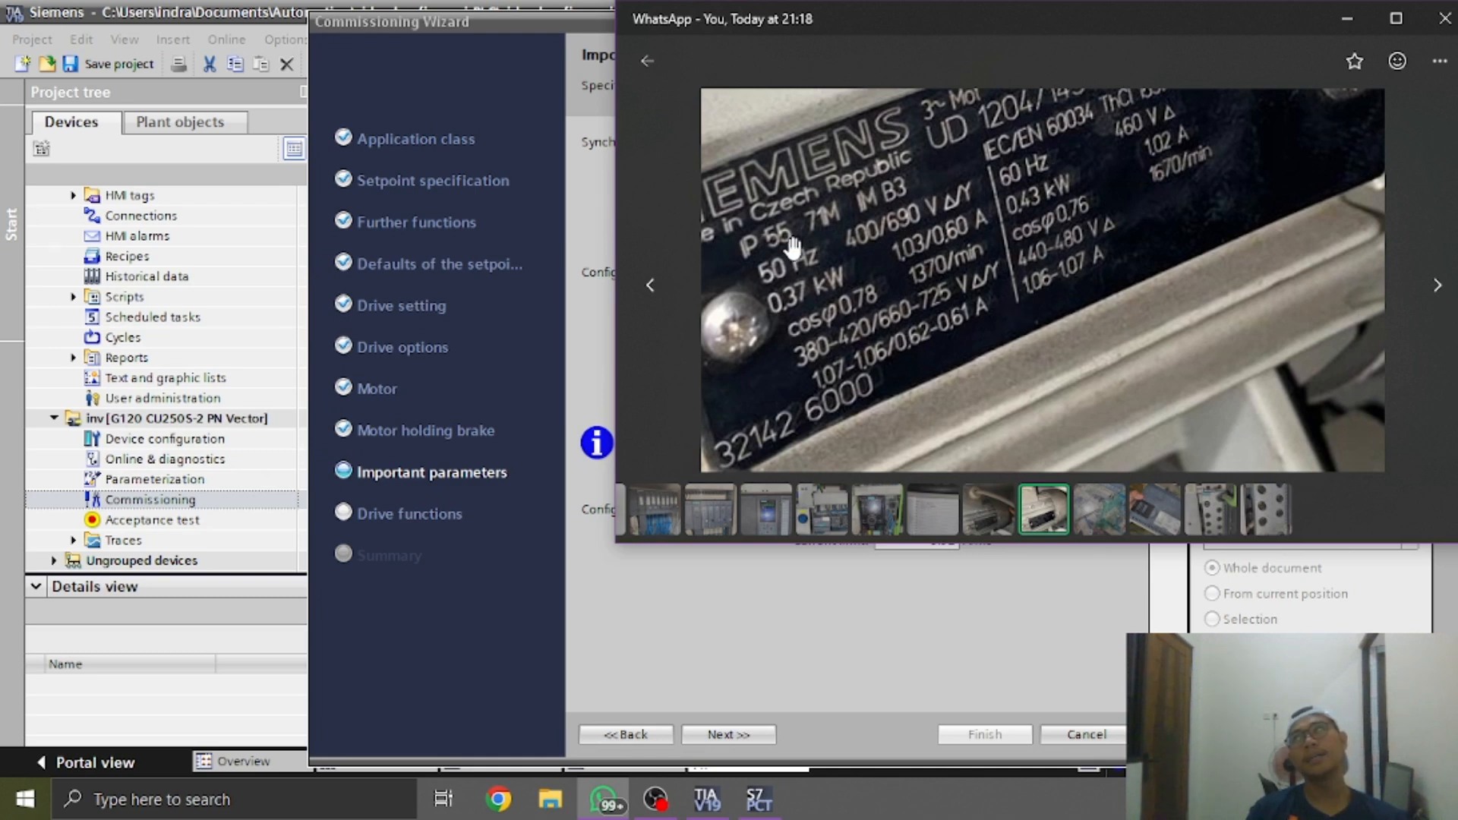
{"action": "left_click_drag", "start_coordinate": [939, 260], "coordinate": [898, 271]}
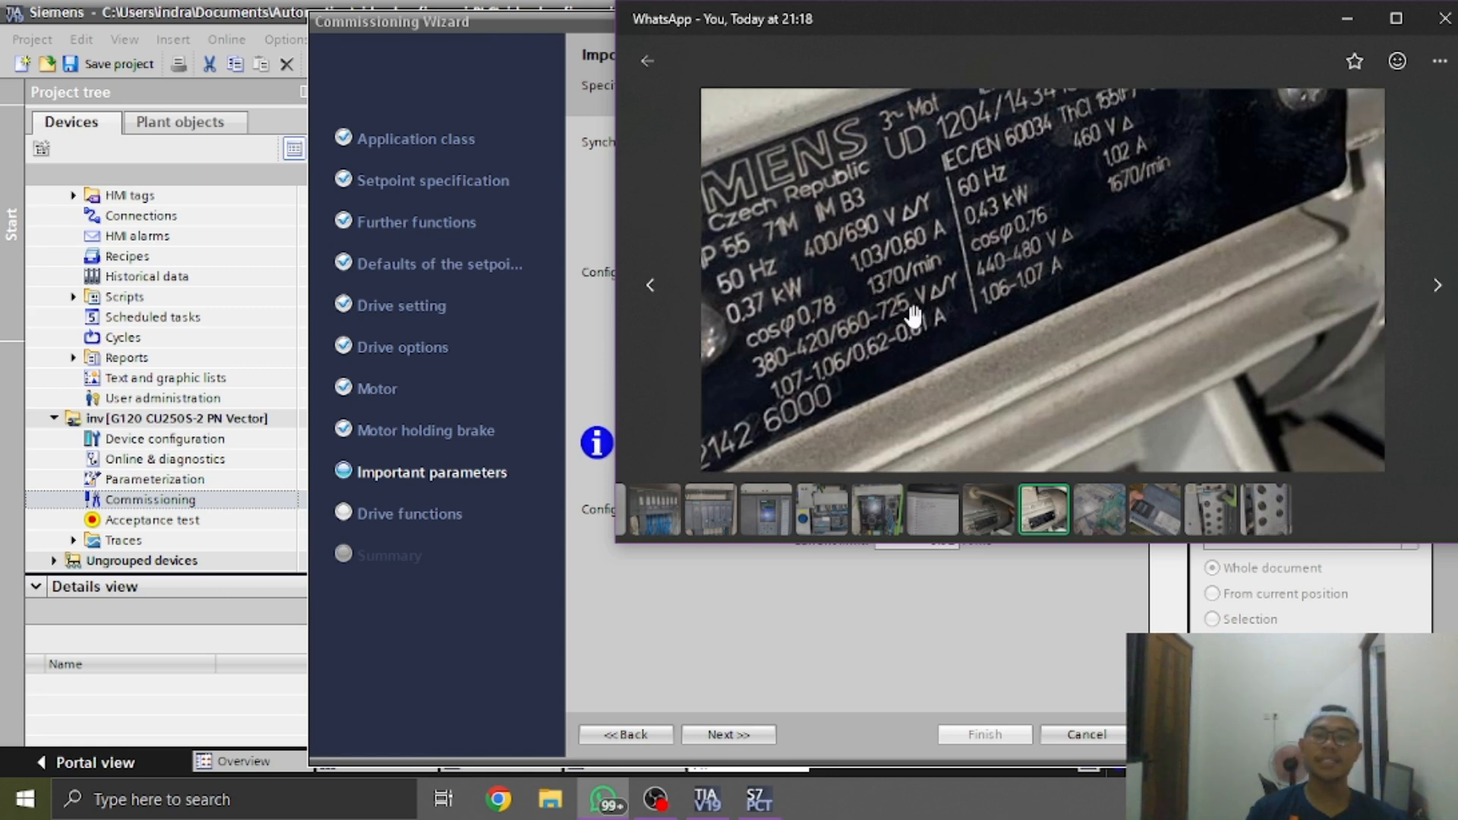
{"action": "left_click_drag", "start_coordinate": [909, 238], "coordinate": [868, 323]}
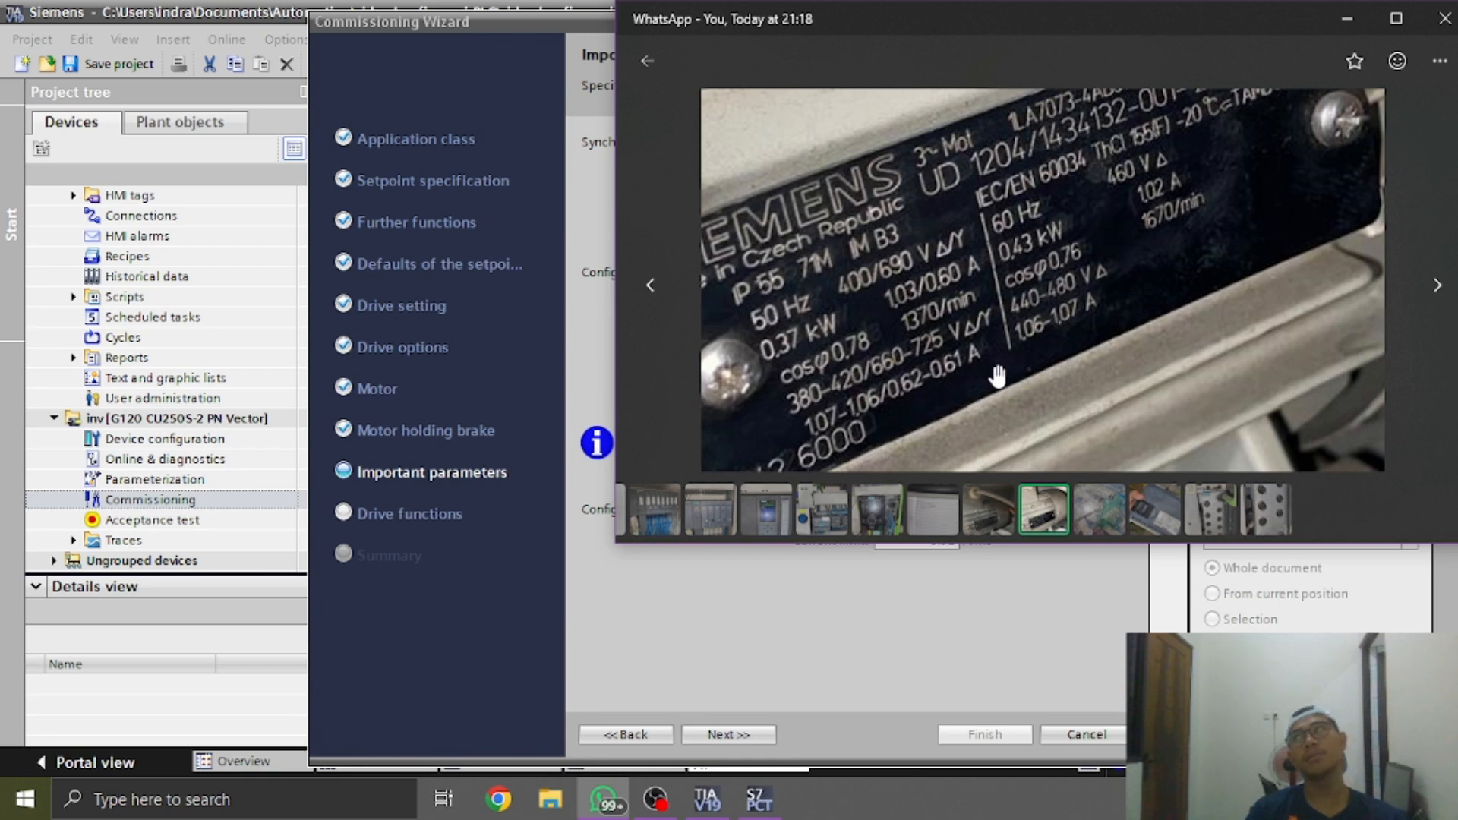
{"action": "key", "text": "alt+Tab"}
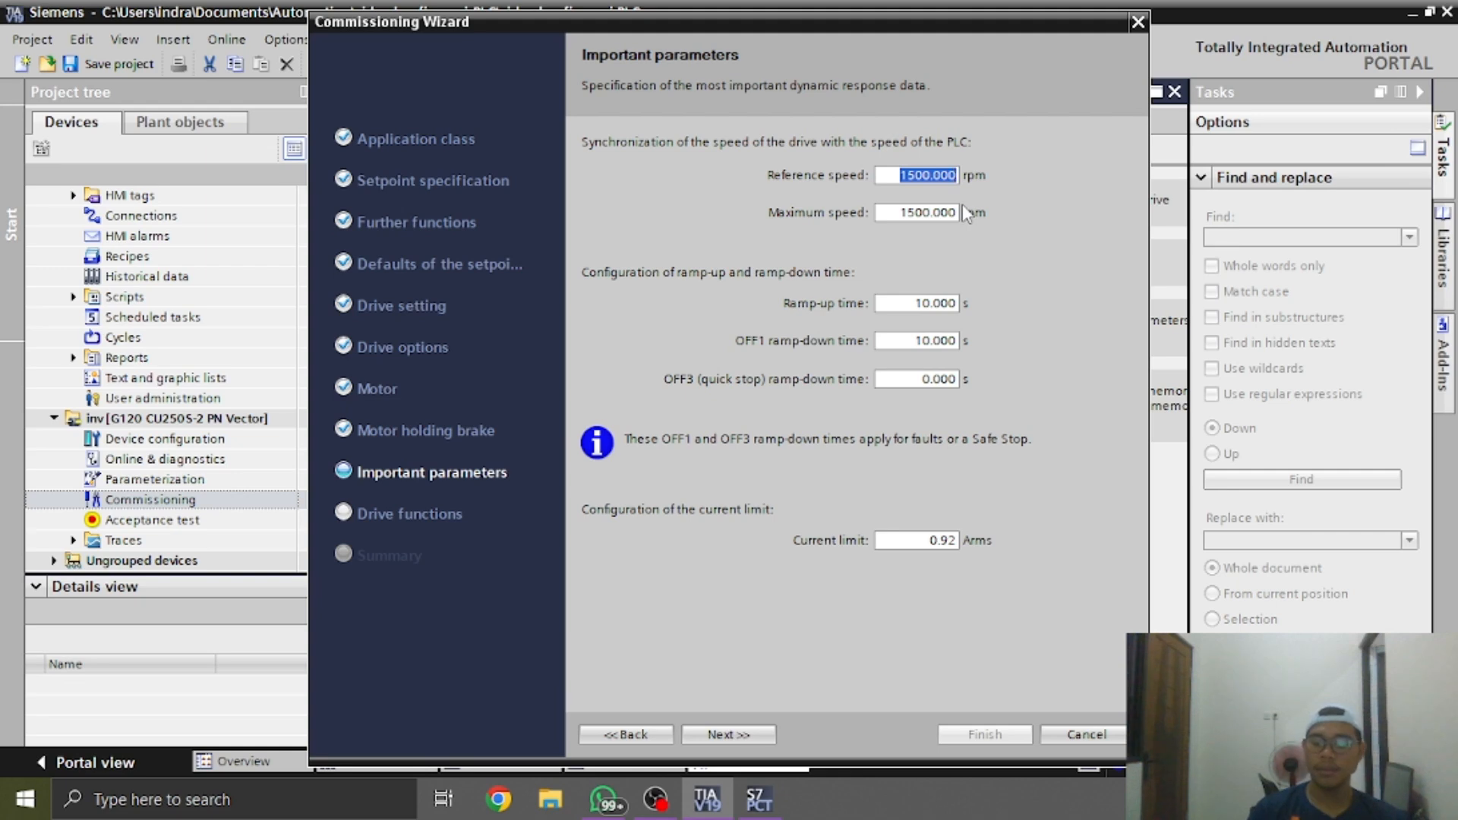
{"action": "type", "text": "1370"}
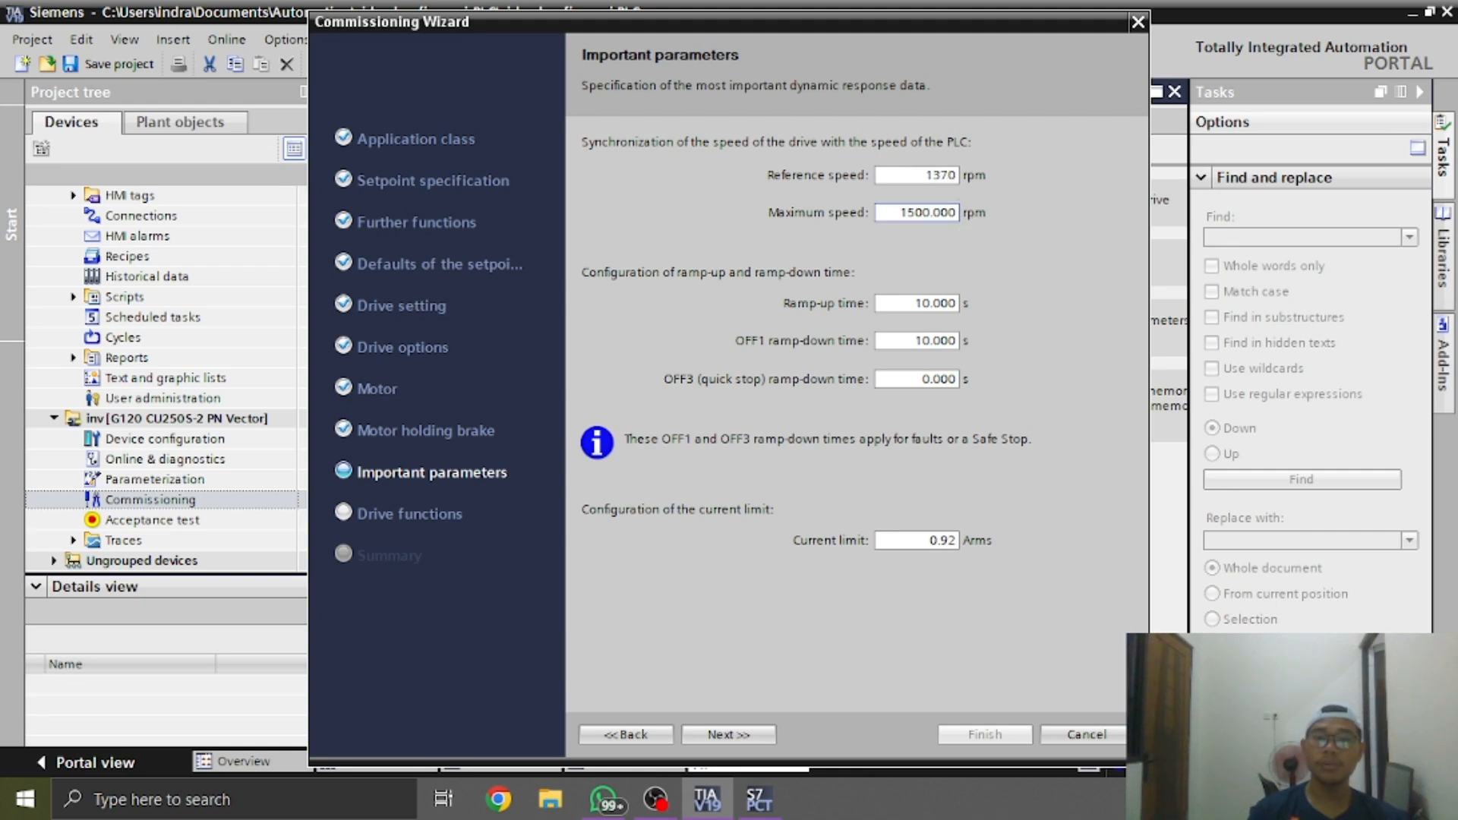
{"action": "left_click", "coordinate": [954, 213]}
{"action": "key", "text": "alt+Tab"}
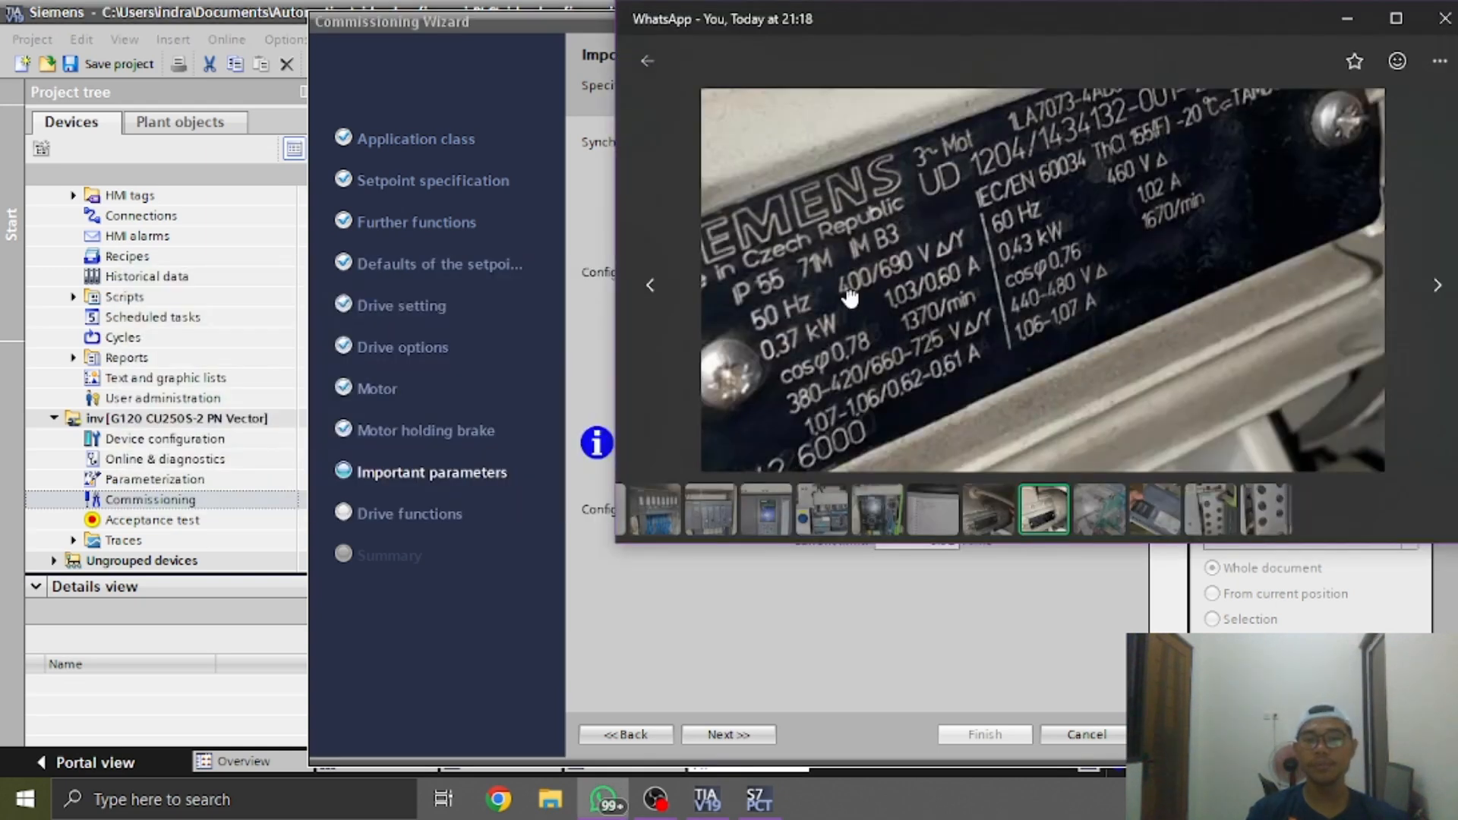
{"action": "key", "text": "alt+Tab"}
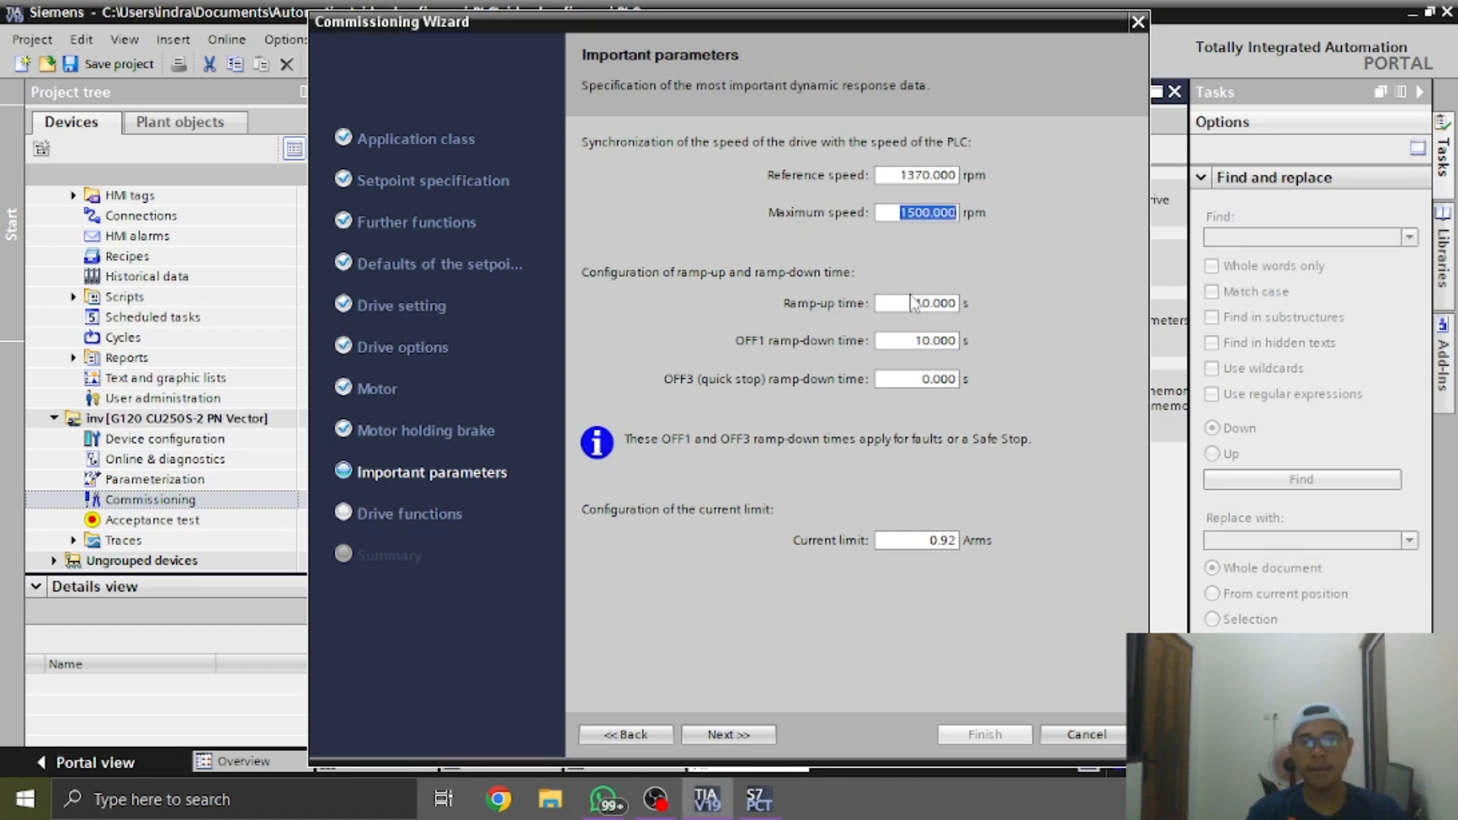
Set both the ramp-up time and the OFF1 ramp-down time to 1 s
{"action": "left_click", "coordinate": [907, 303]}
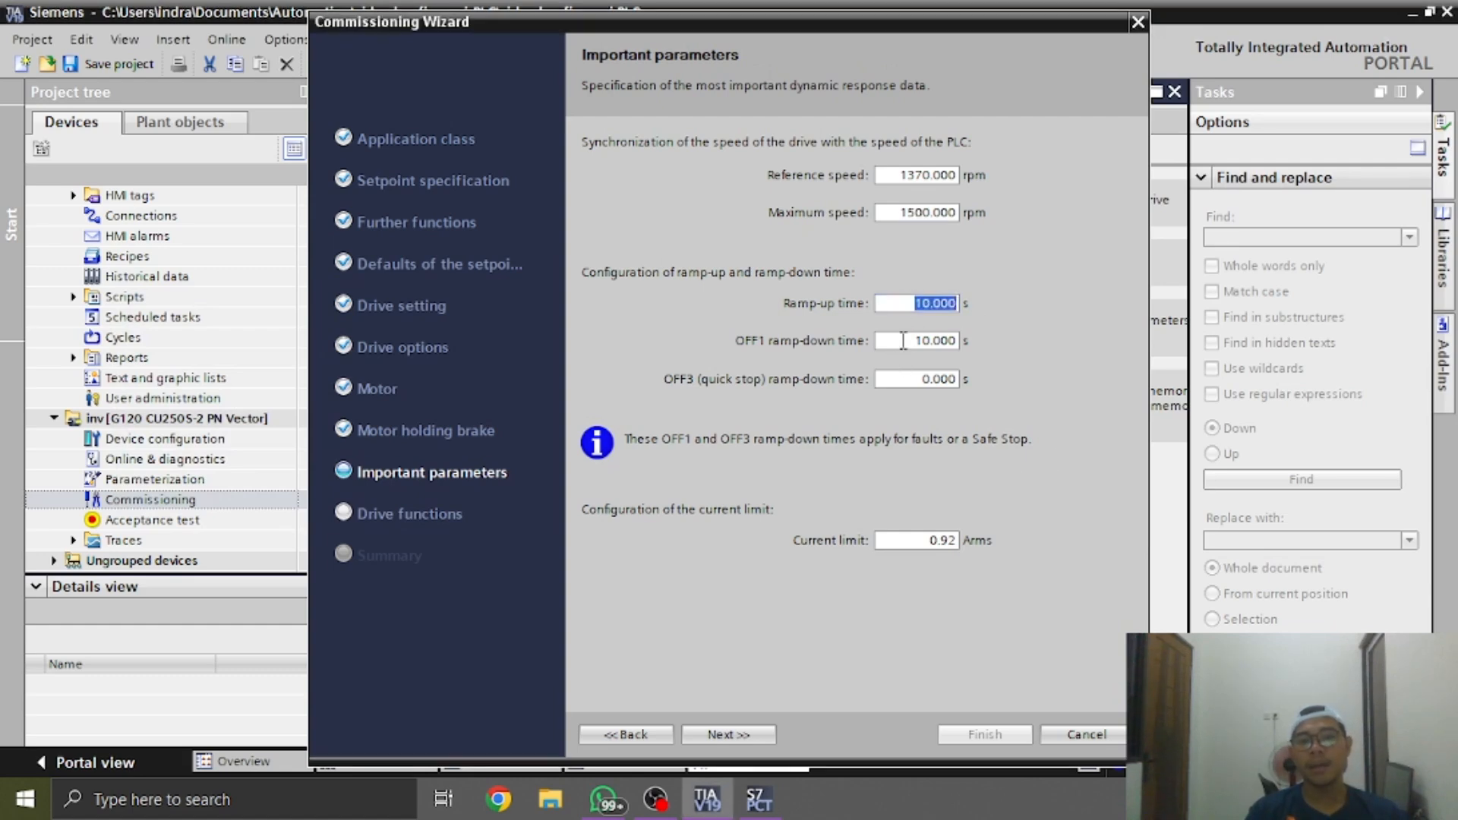
{"action": "left_click", "coordinate": [903, 340]}
{"action": "left_click", "coordinate": [953, 304]}
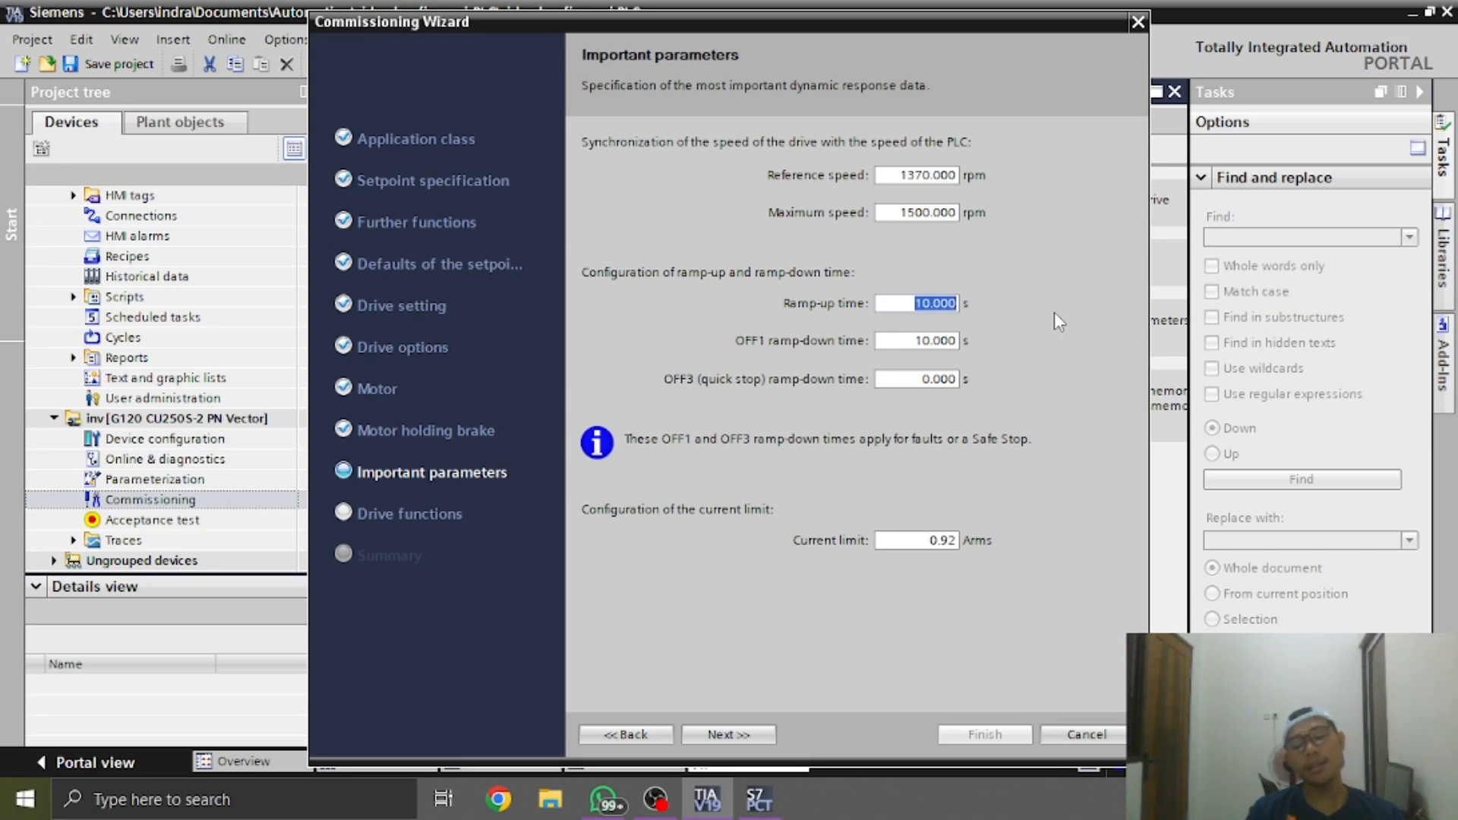
{"action": "type", "text": "1"}
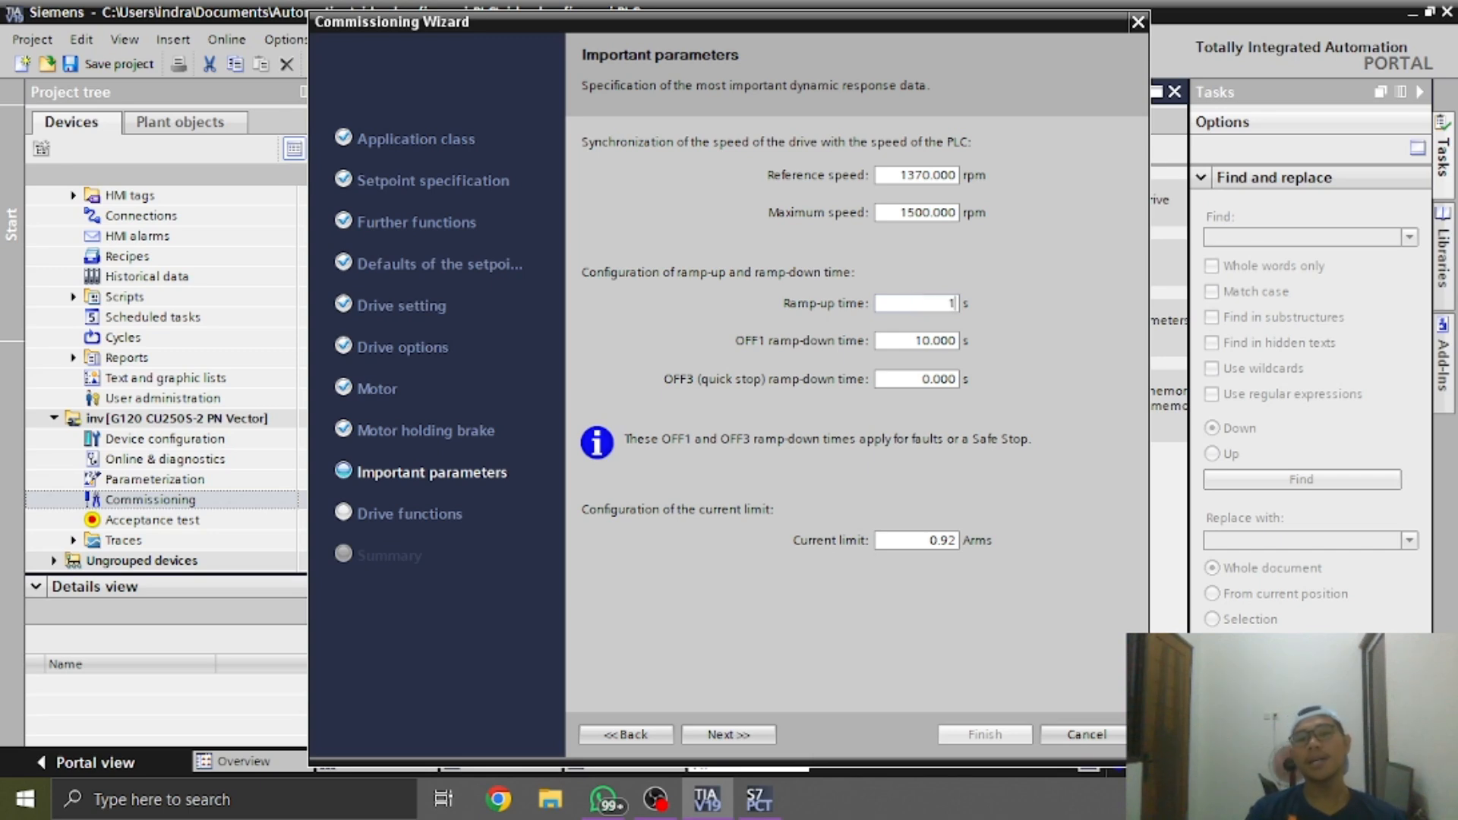
{"action": "key", "text": "Tab"}
{"action": "type", "text": "1"}
{"action": "key", "text": "Tab"}
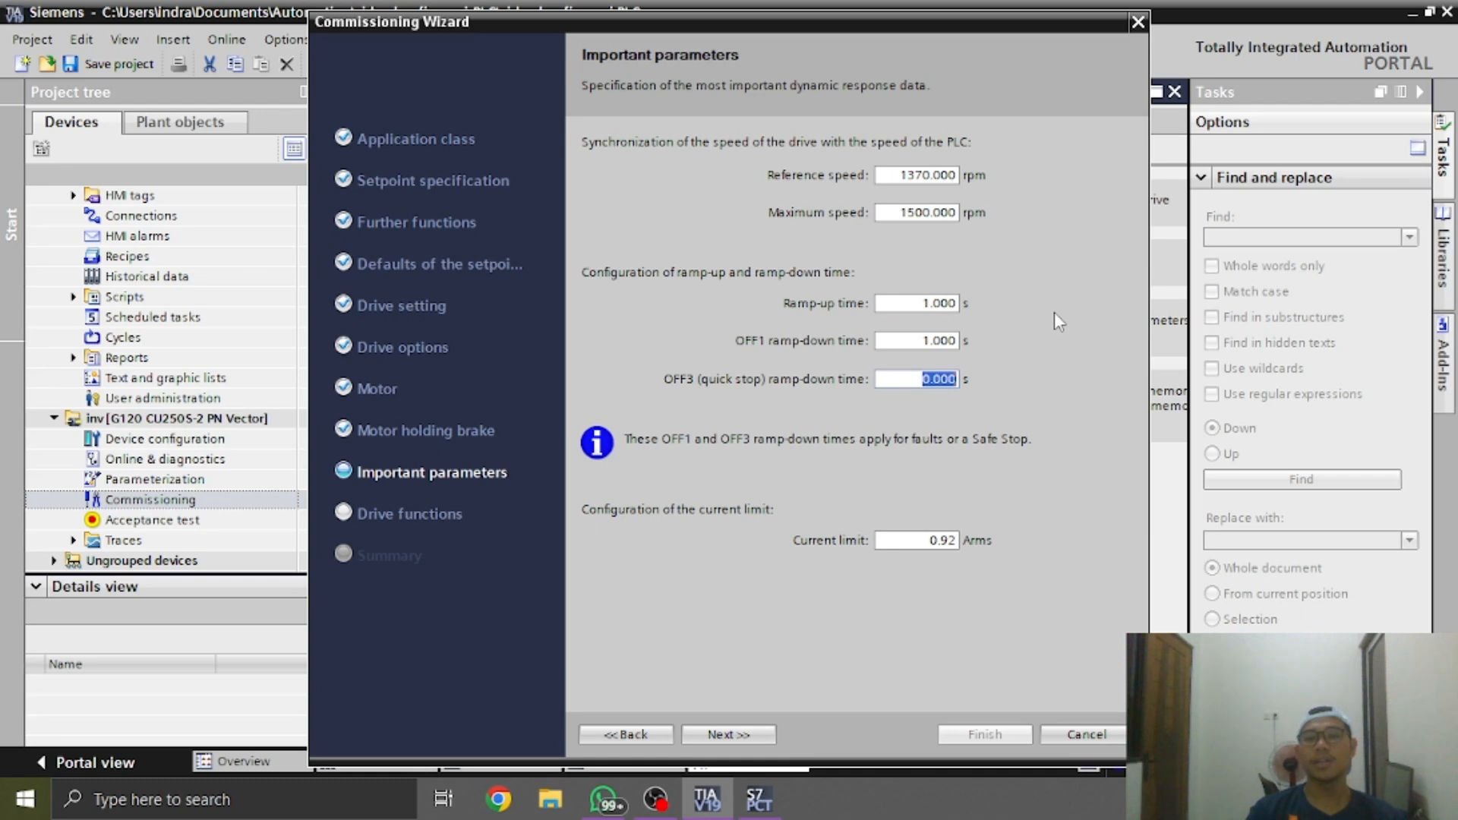
Set both the ramp-up time and the OFF1 ramp-down time to 2 s
{"action": "left_click", "coordinate": [941, 302]}
{"action": "left_click_drag", "start_coordinate": [930, 303], "coordinate": [1013, 317]}
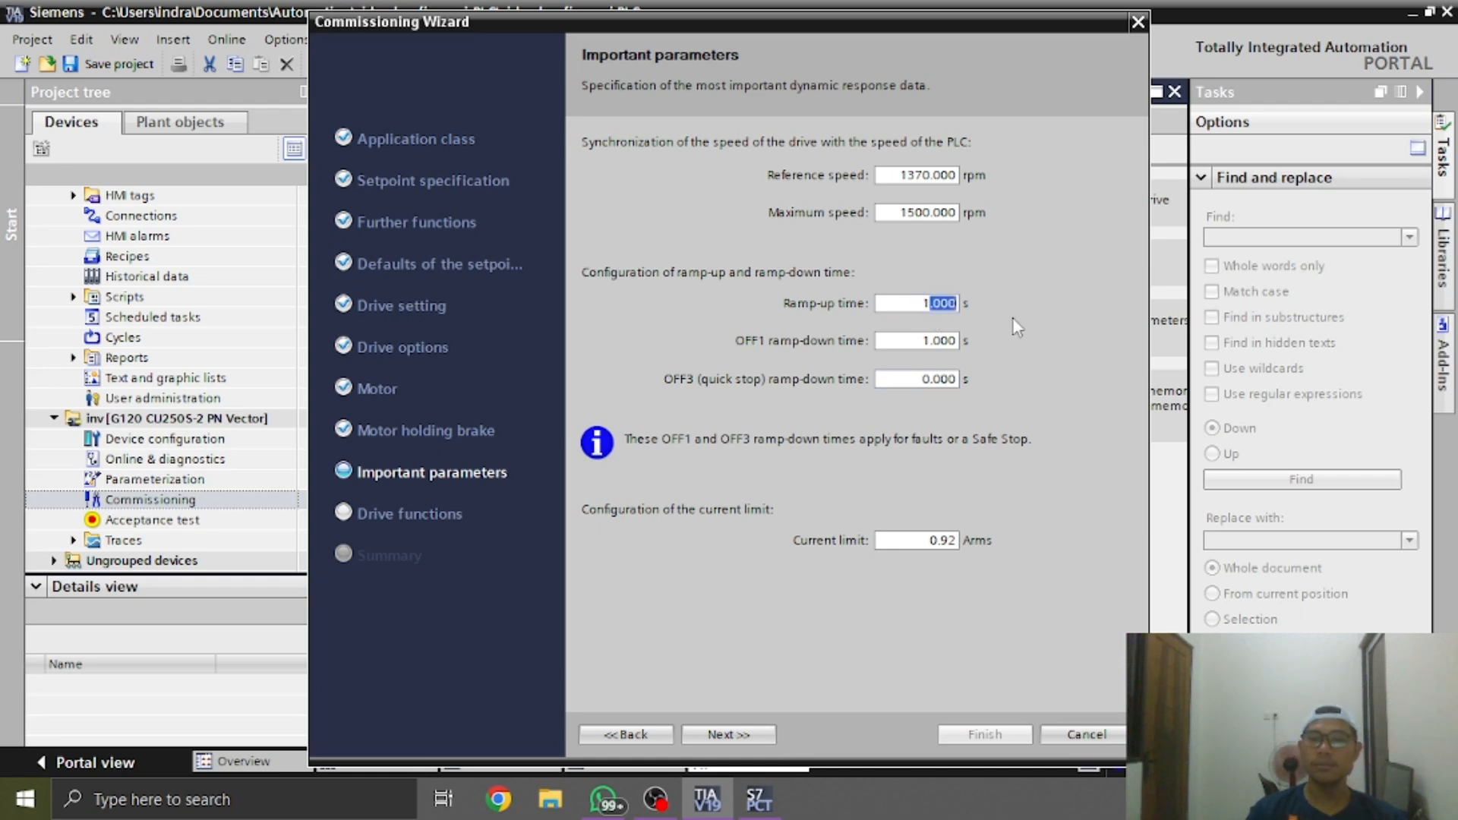
{"action": "key", "text": "BackSpace"}
{"action": "key", "text": "BackSpace"}
{"action": "type", "text": "2"}
{"action": "key", "text": "Tab"}
{"action": "left_click", "coordinate": [947, 341]}
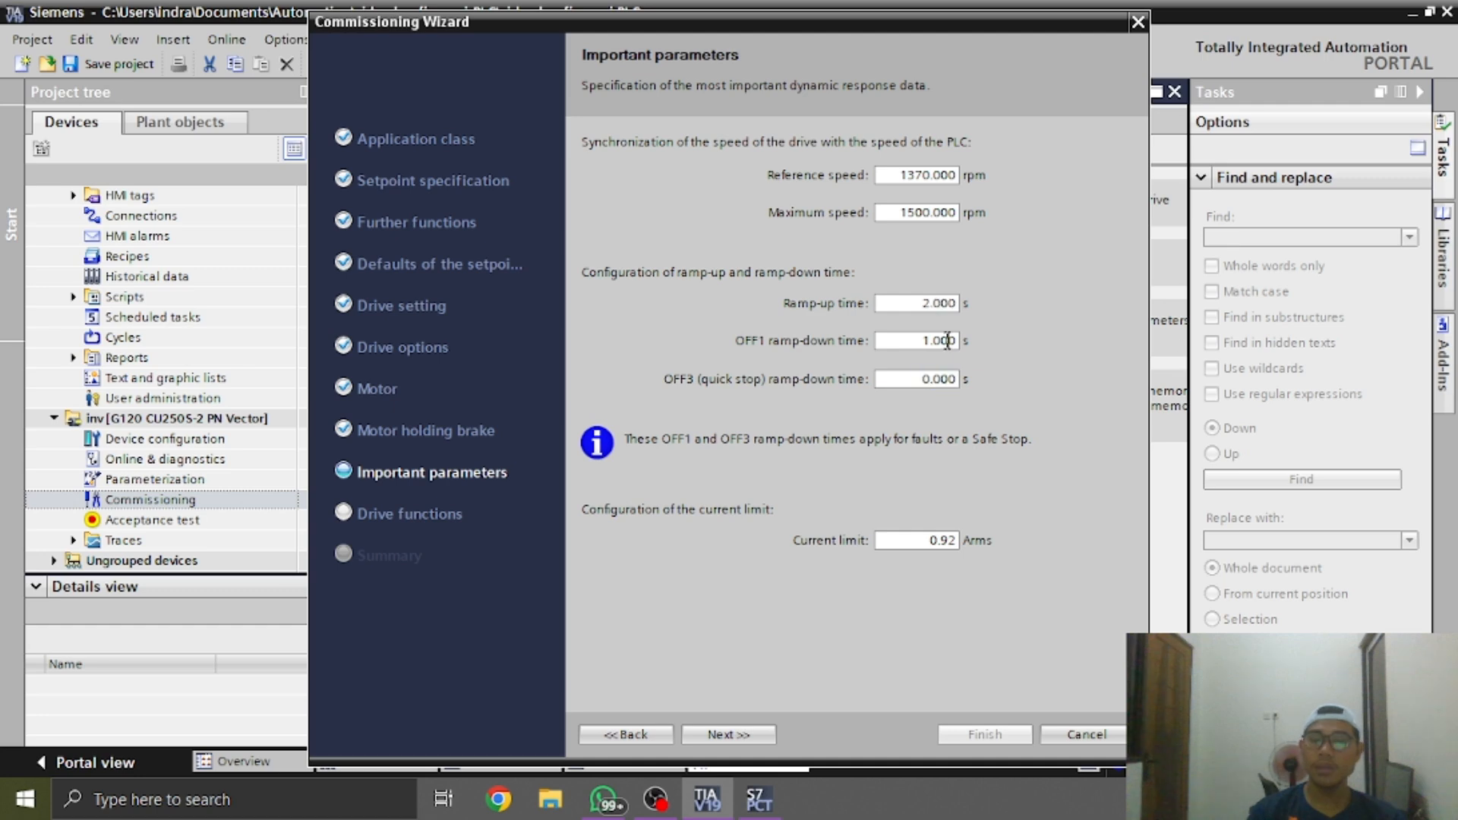
{"action": "double_click", "coordinate": [943, 341]}
{"action": "type", "text": "2"}
{"action": "key", "text": "Tab"}
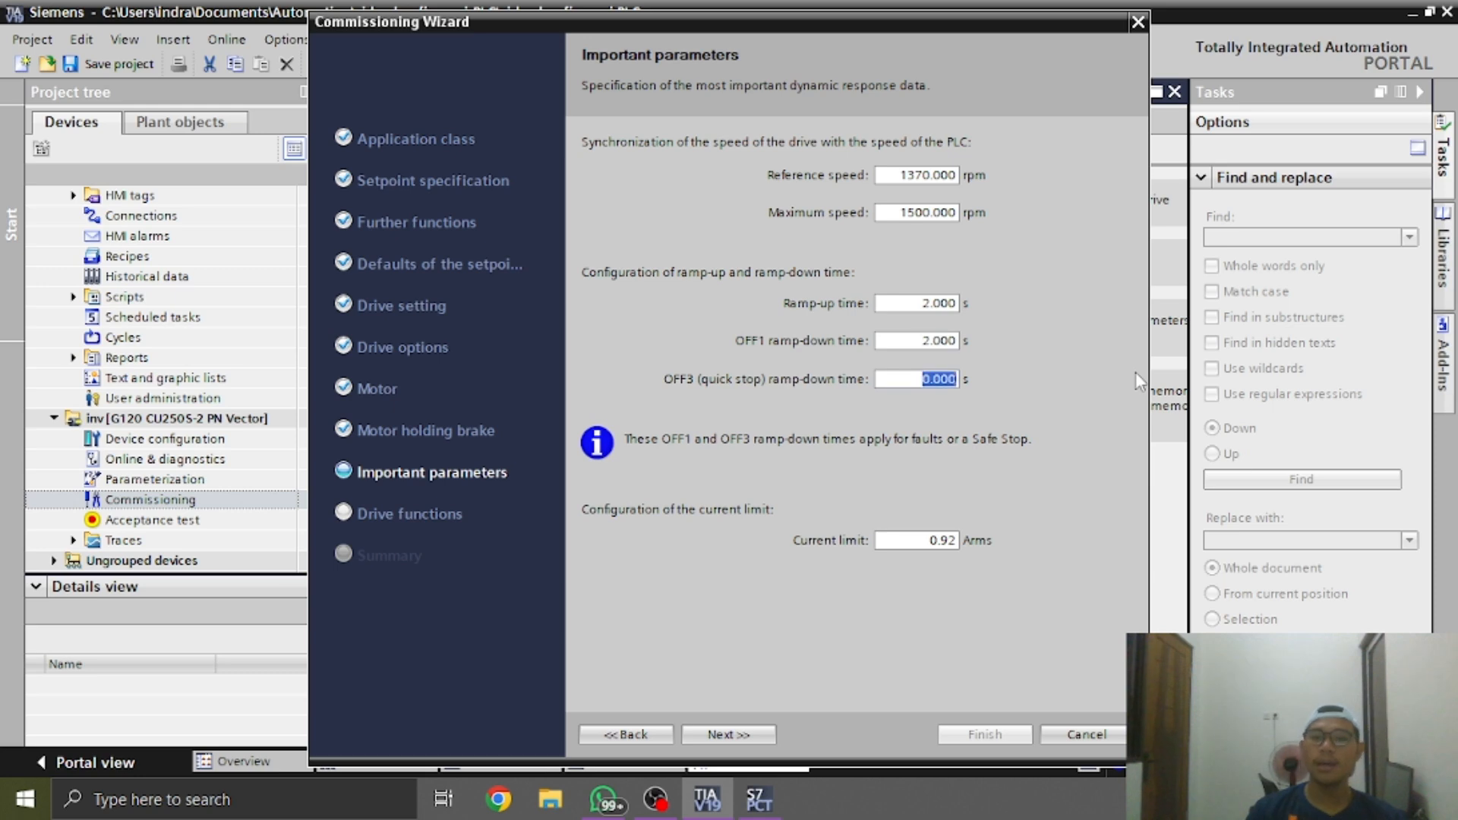
Read the OFF1 ramp-down parameter description, then continue to the summary, accepting constant load and motor data identification at standstill
{"action": "left_click", "coordinate": [923, 304]}
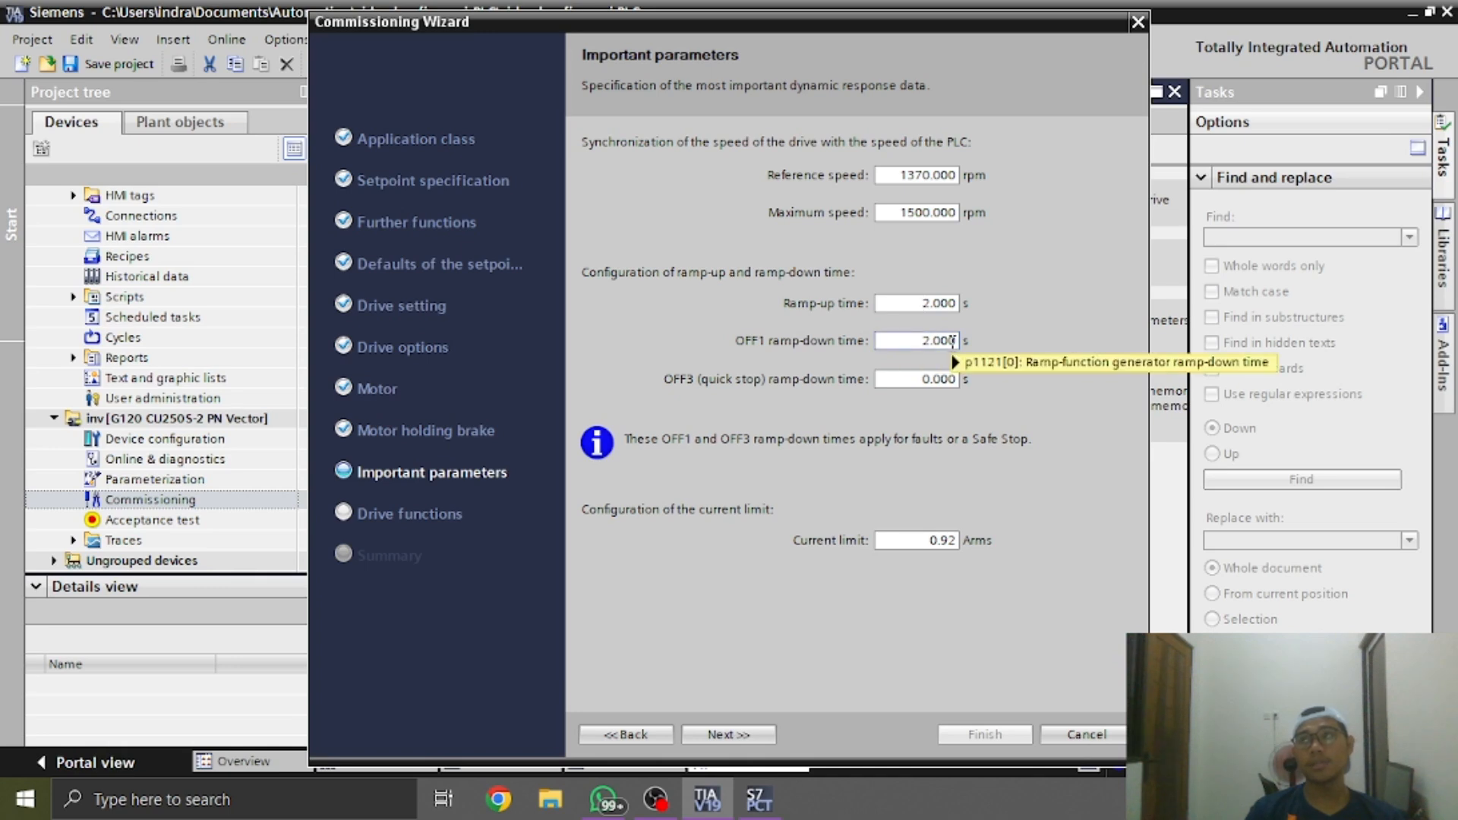
{"action": "mouse_move", "coordinate": [953, 341]}
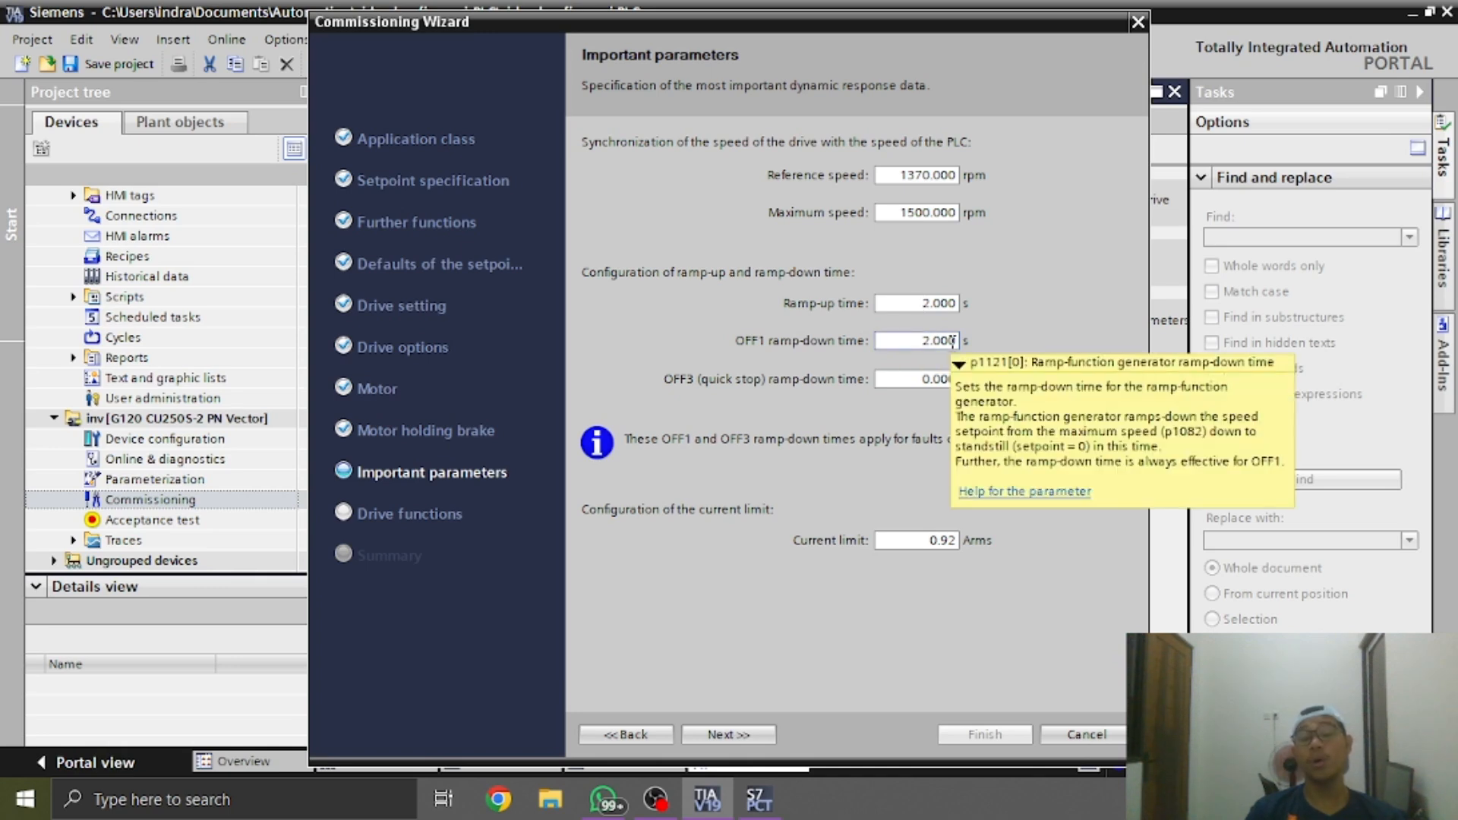
{"action": "left_click", "coordinate": [915, 346]}
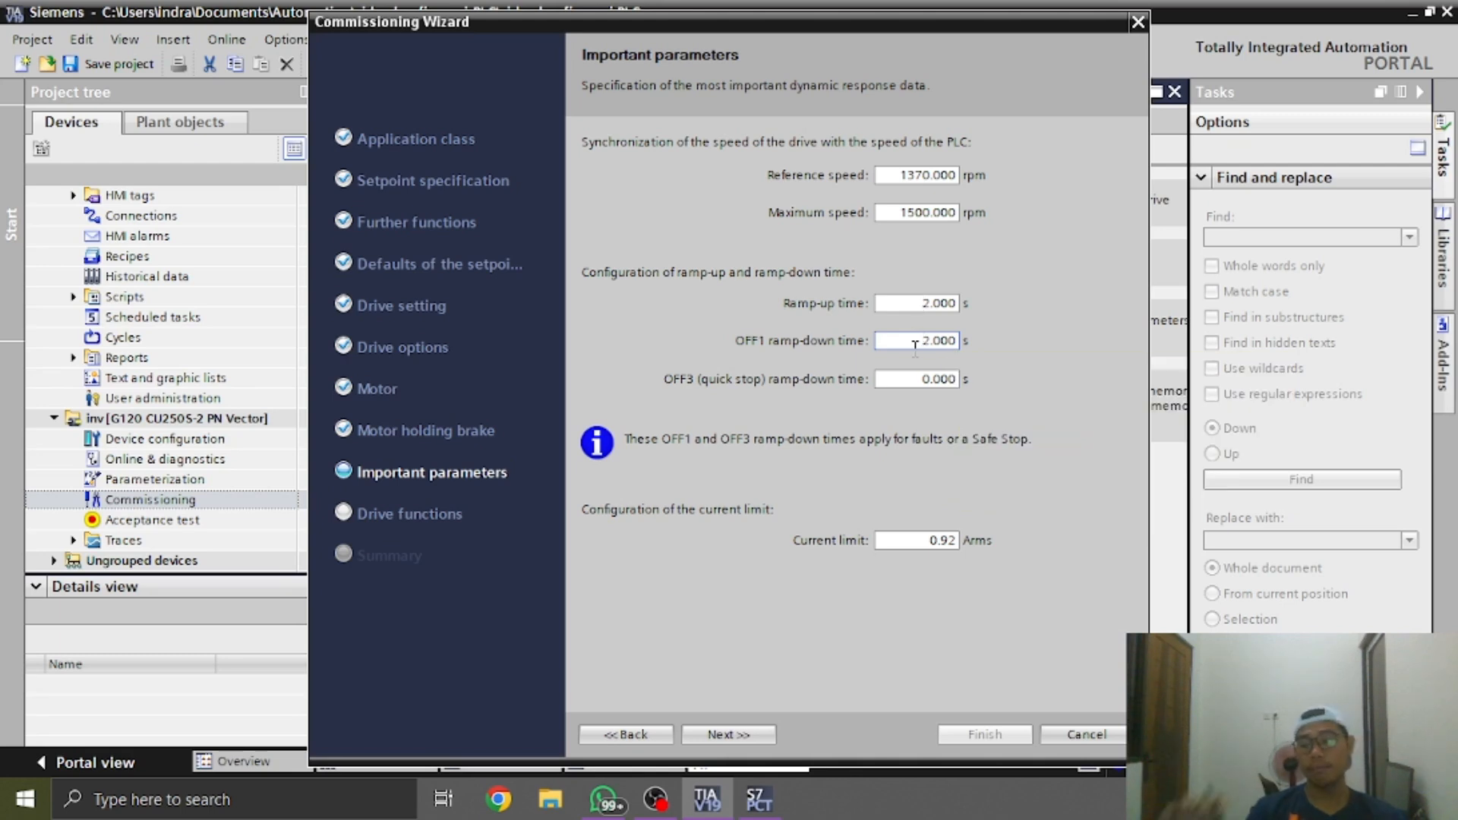
{"action": "left_click_drag", "start_coordinate": [915, 346], "coordinate": [1061, 367]}
{"action": "left_click", "coordinate": [926, 341]}
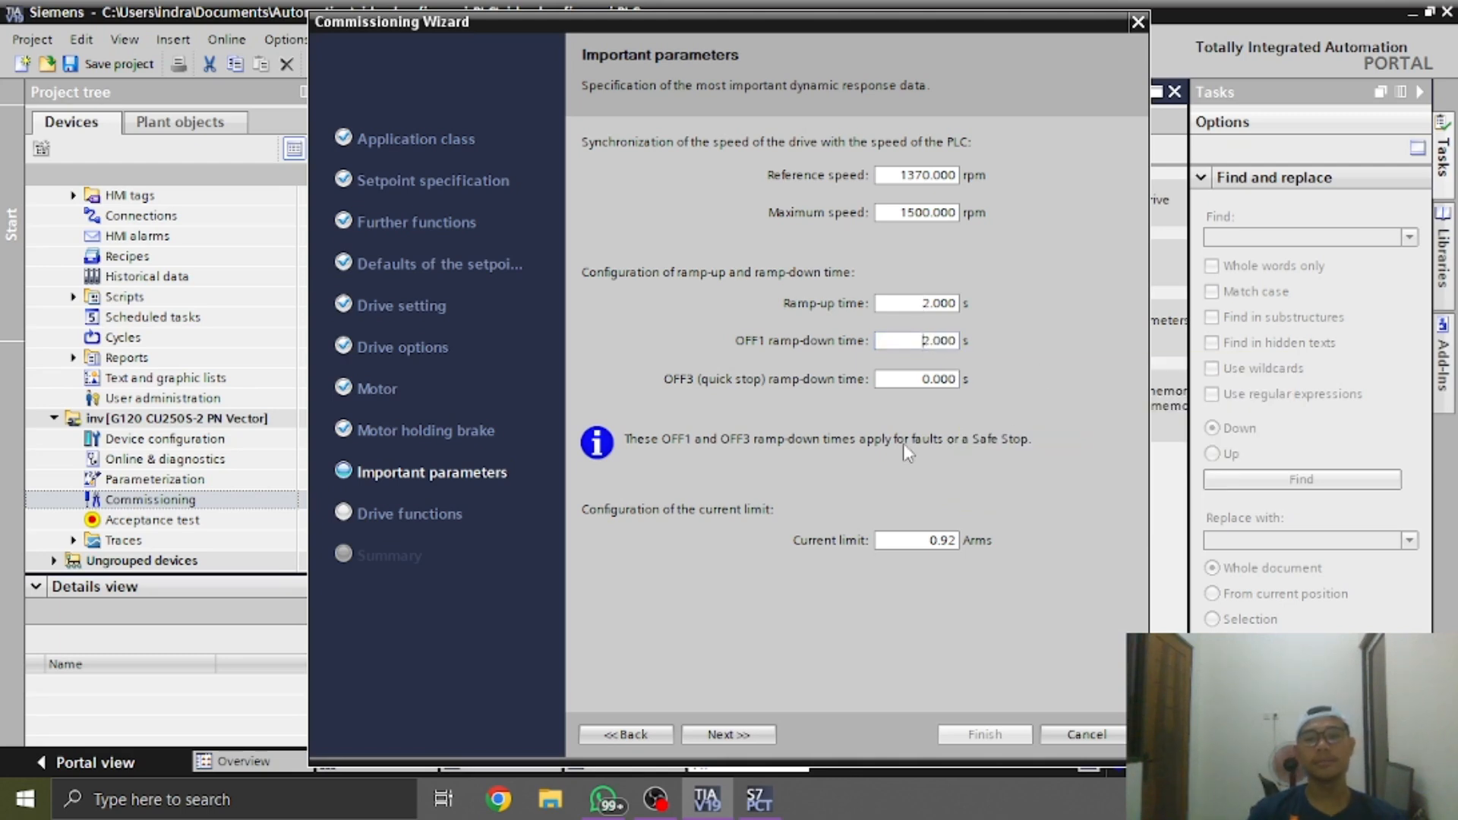
{"action": "left_click", "coordinate": [736, 730]}
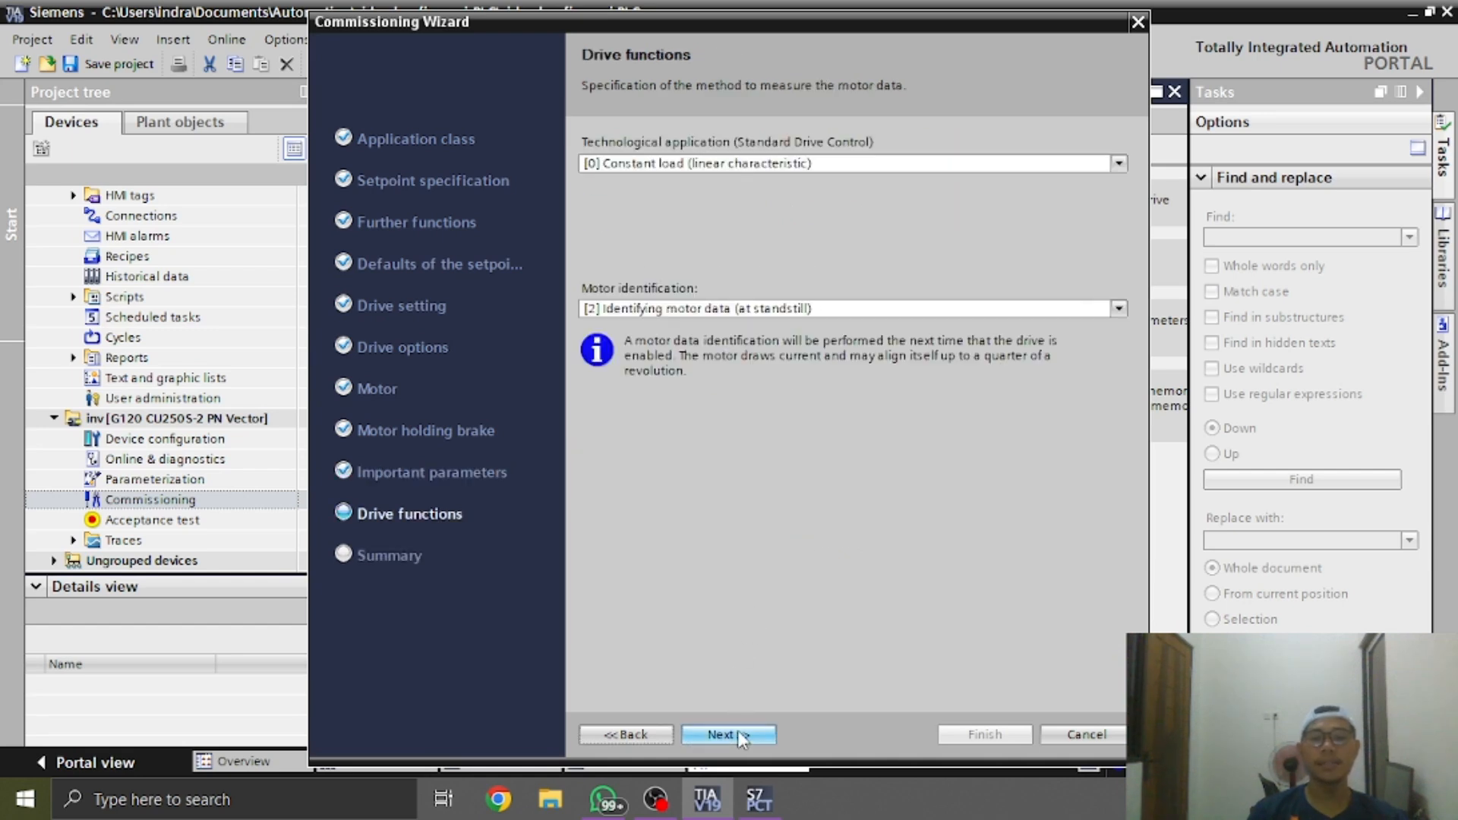
{"action": "left_click", "coordinate": [737, 730]}
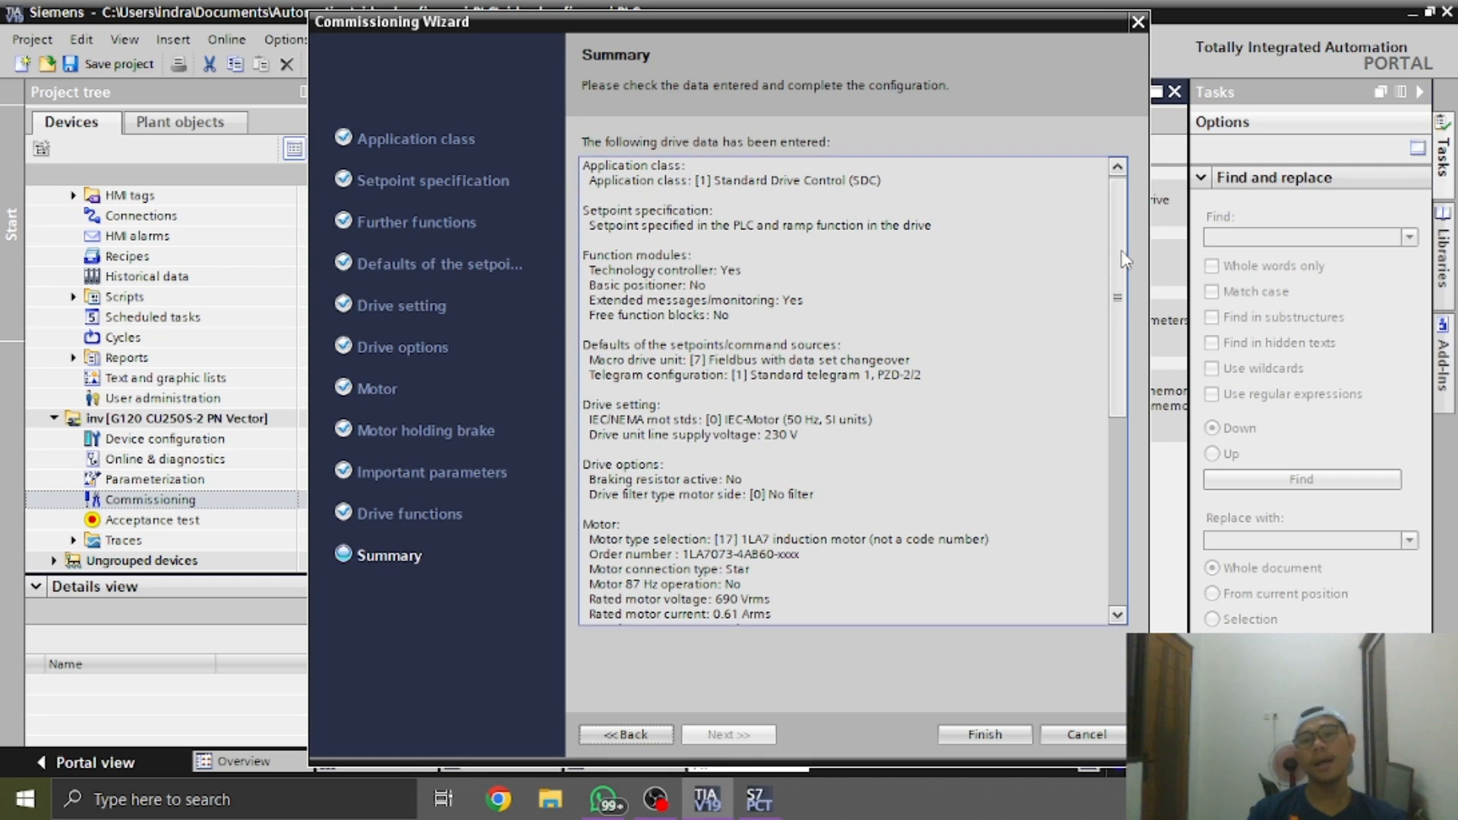
Examine the motor data in the commissioning summary, including rated voltage, frequency, speed, cooling type and temperature sensor
{"action": "left_click_drag", "start_coordinate": [1123, 253], "coordinate": [1119, 386]}
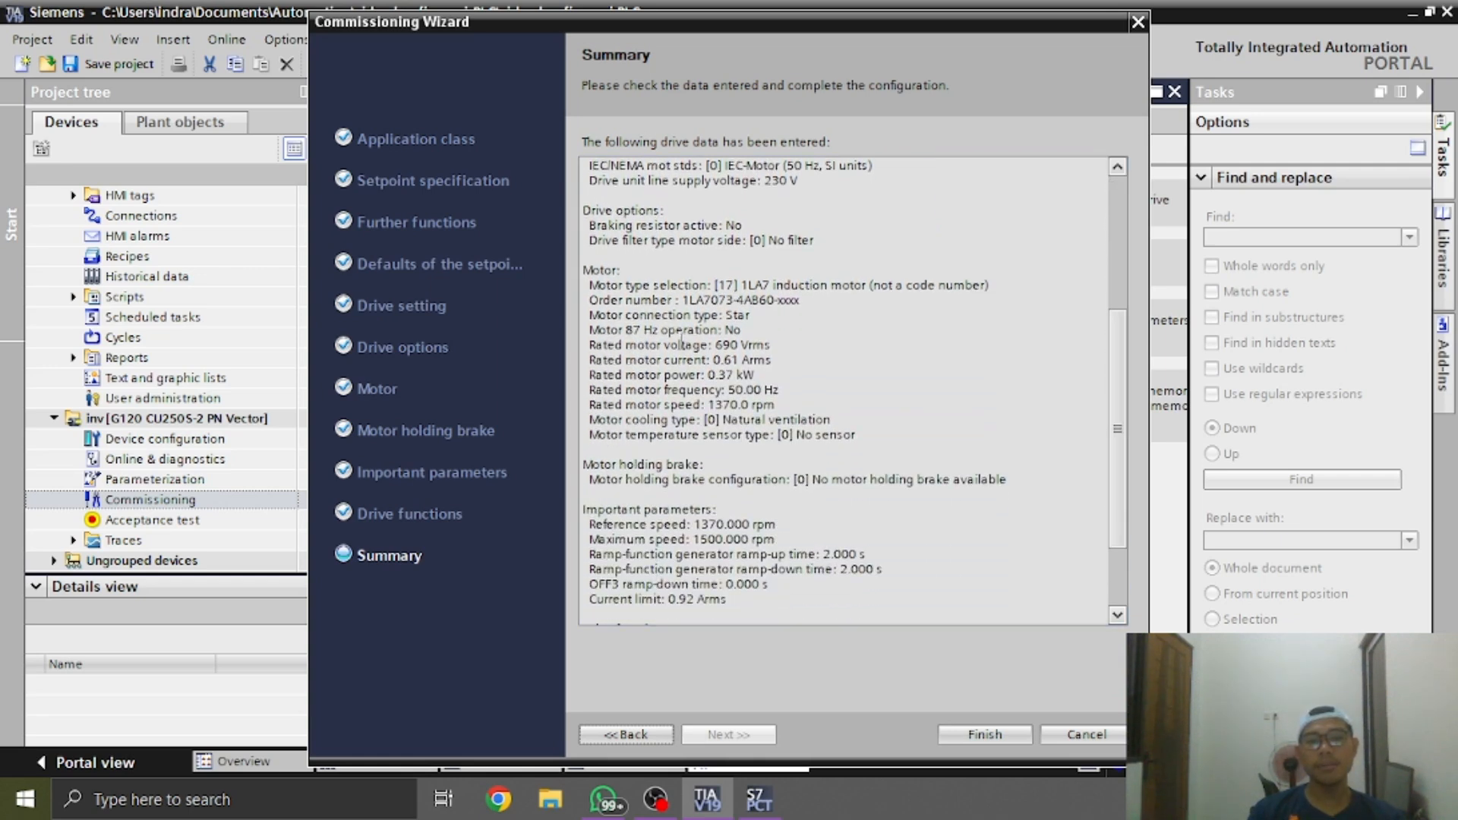
{"action": "left_click_drag", "start_coordinate": [676, 331], "coordinate": [858, 440]}
{"action": "left_click", "coordinate": [784, 351]}
{"action": "left_click", "coordinate": [786, 399]}
{"action": "left_click", "coordinate": [733, 407]}
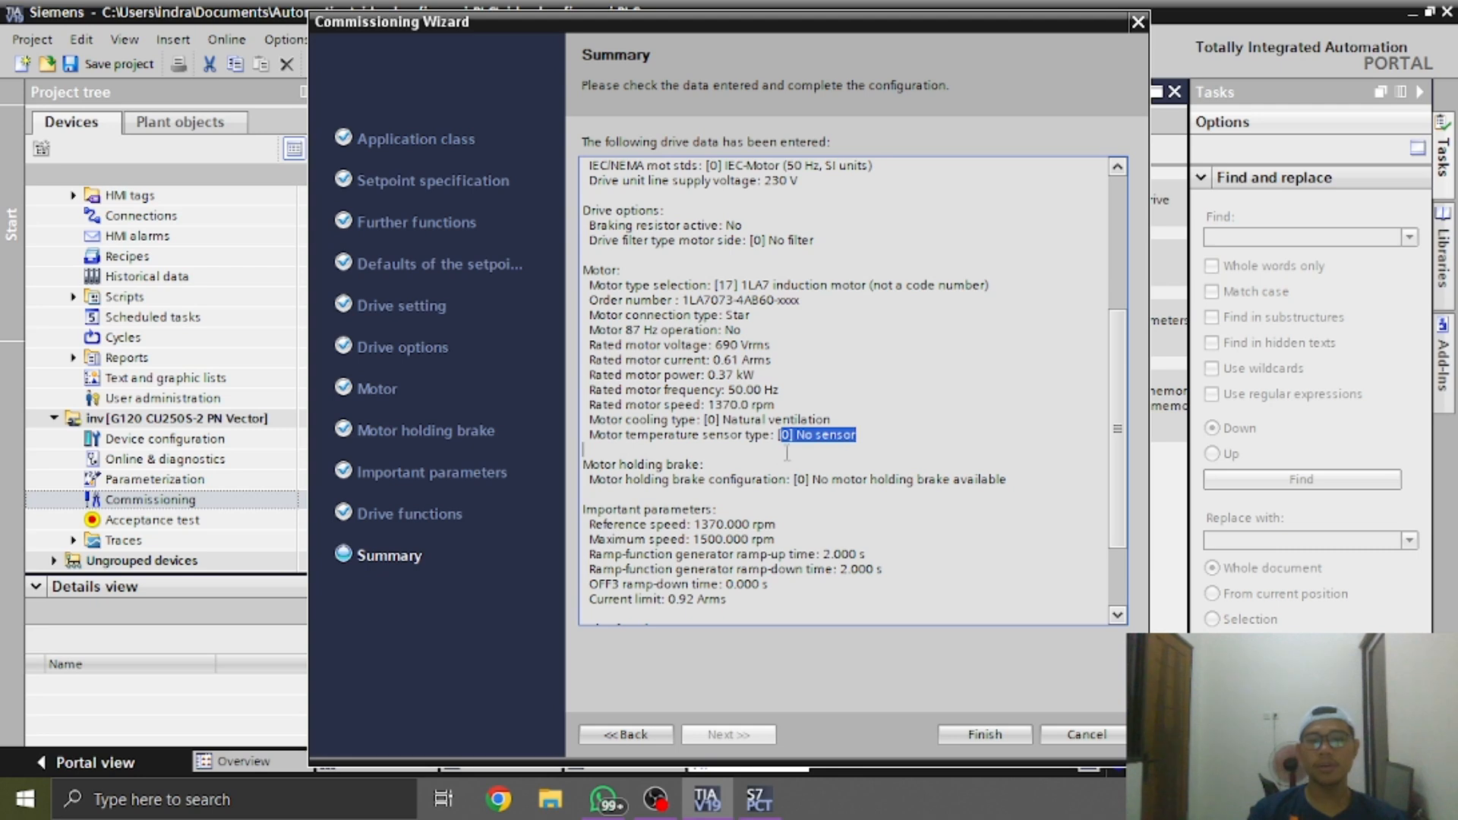
{"action": "left_click", "coordinate": [787, 451]}
{"action": "left_click_drag", "start_coordinate": [596, 435], "coordinate": [764, 435]}
{"action": "left_click_drag", "start_coordinate": [637, 421], "coordinate": [772, 437]}
{"action": "left_click_drag", "start_coordinate": [775, 504], "coordinate": [757, 481]}
{"action": "left_click_drag", "start_coordinate": [650, 405], "coordinate": [768, 405]}
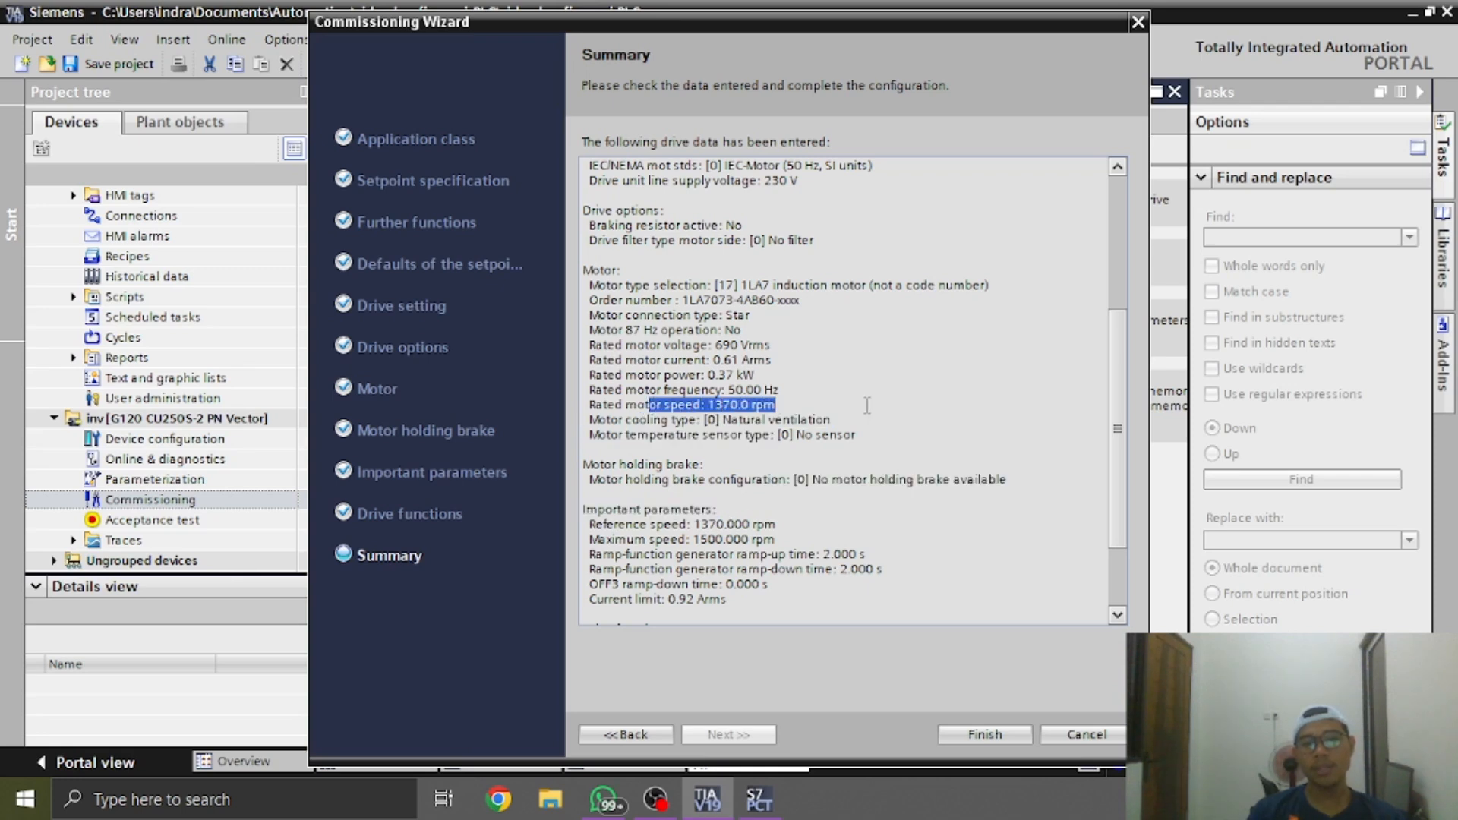
{"action": "left_click", "coordinate": [828, 410]}
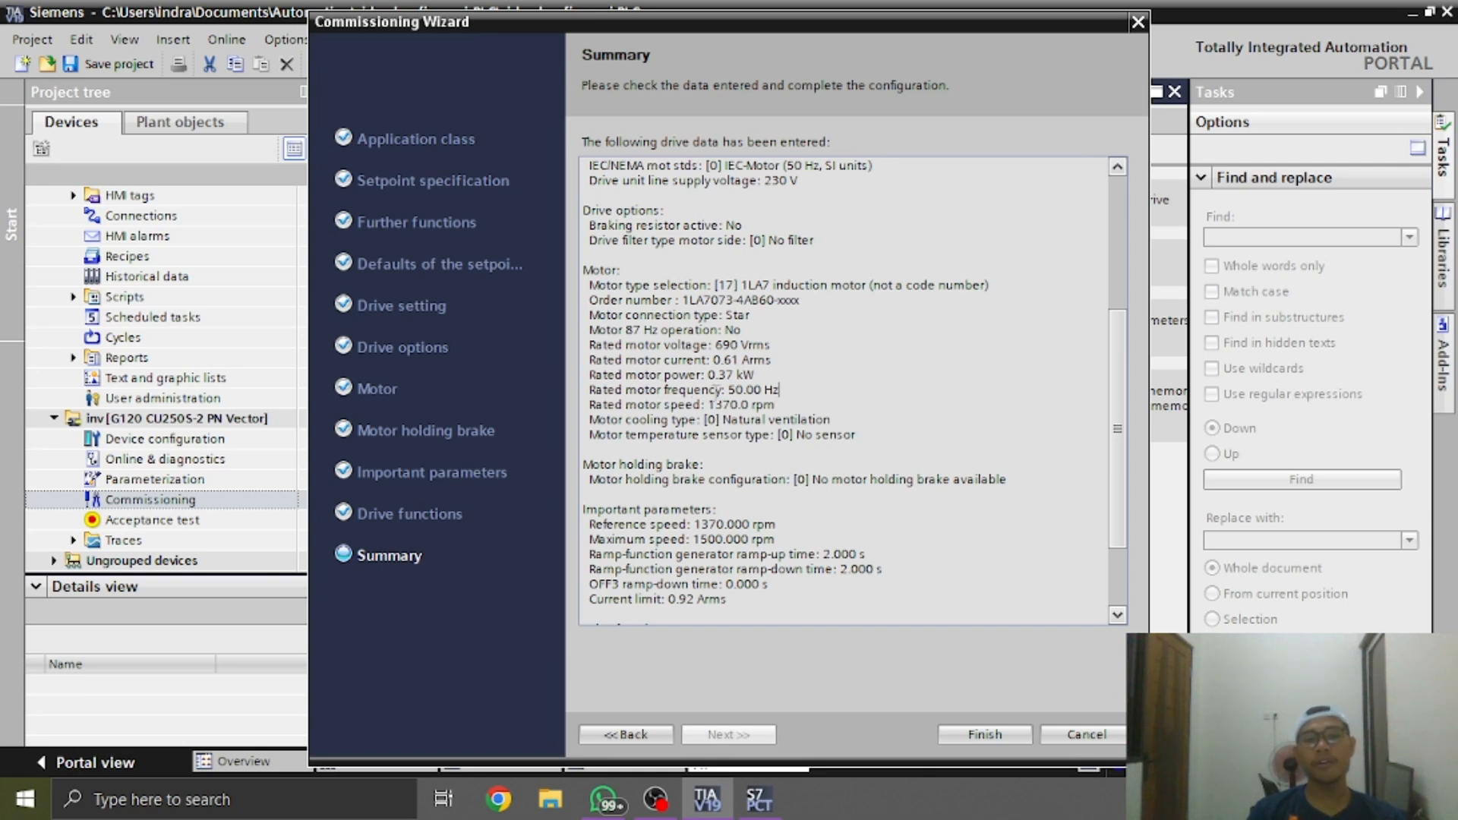
{"action": "left_click_drag", "start_coordinate": [729, 392], "coordinate": [827, 403]}
{"action": "left_click", "coordinate": [827, 390]}
Compare the nameplate photo in WhatsApp with the rated motor data in the commissioning summary
{"action": "key", "text": "alt+Tab"}
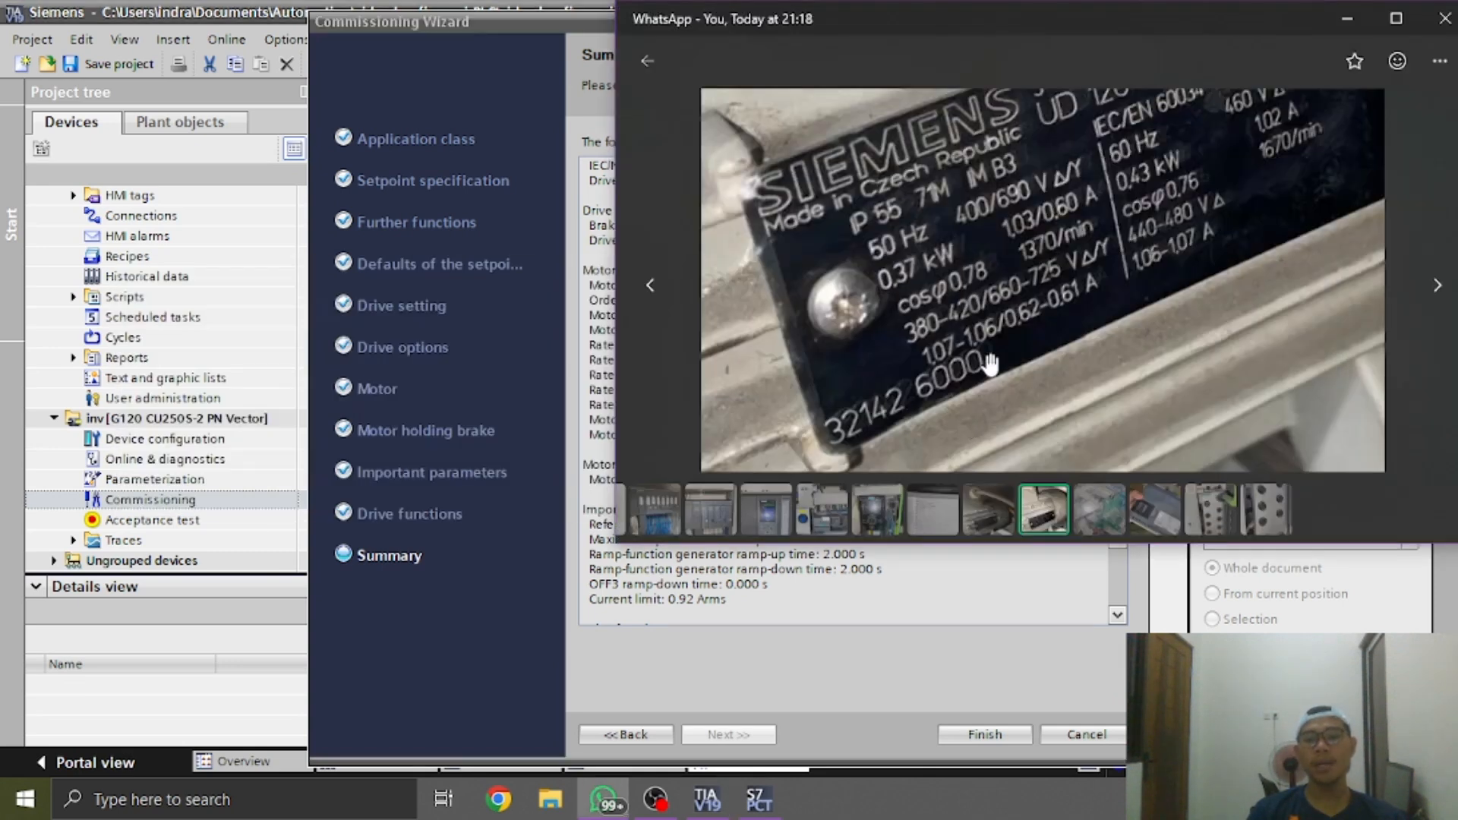
{"action": "left_click_drag", "start_coordinate": [981, 311], "coordinate": [964, 326]}
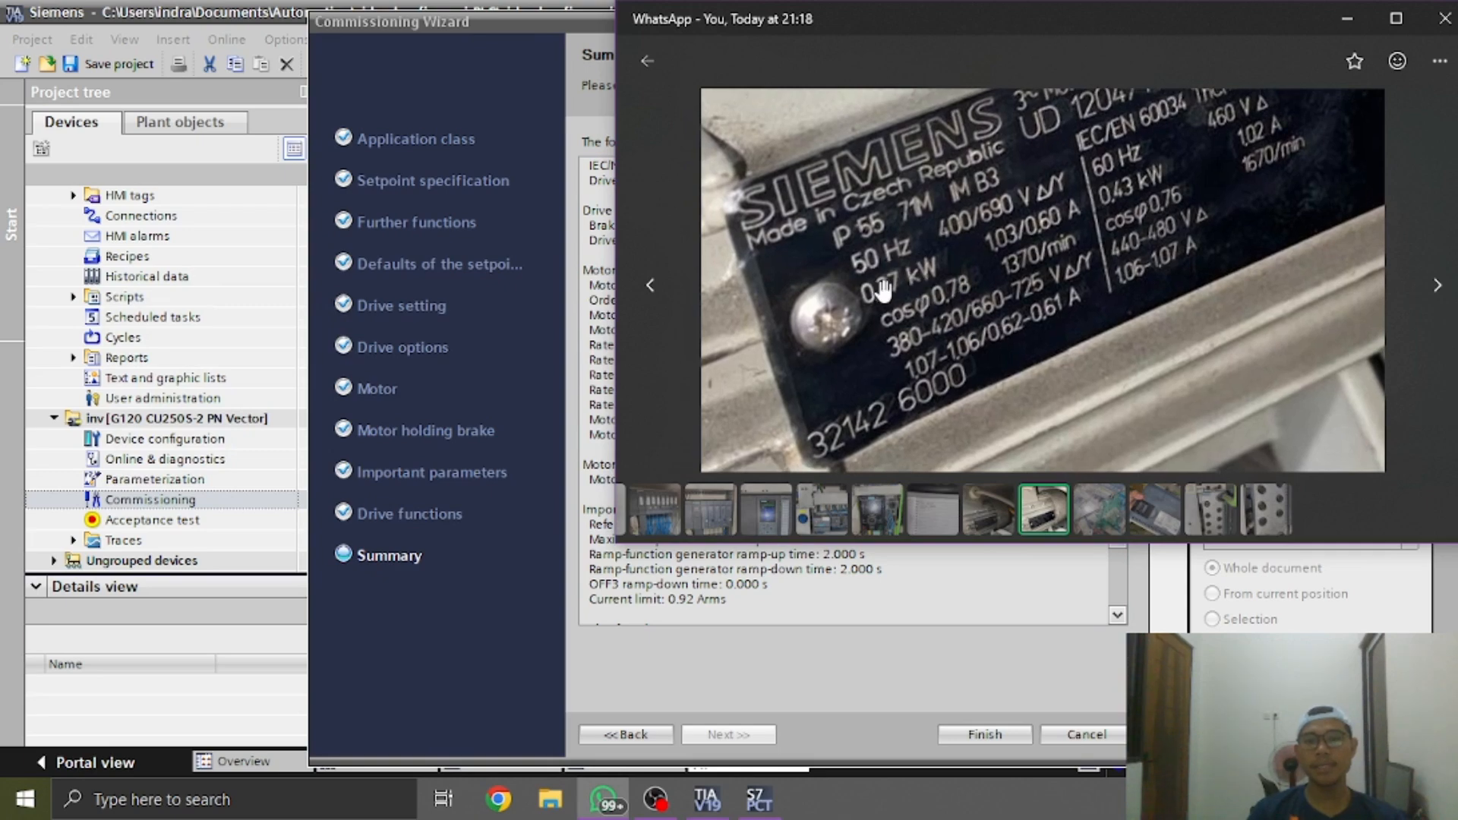
{"action": "key", "text": "alt+Tab"}
{"action": "left_click_drag", "start_coordinate": [791, 286], "coordinate": [797, 303]}
{"action": "left_click", "coordinate": [776, 350]}
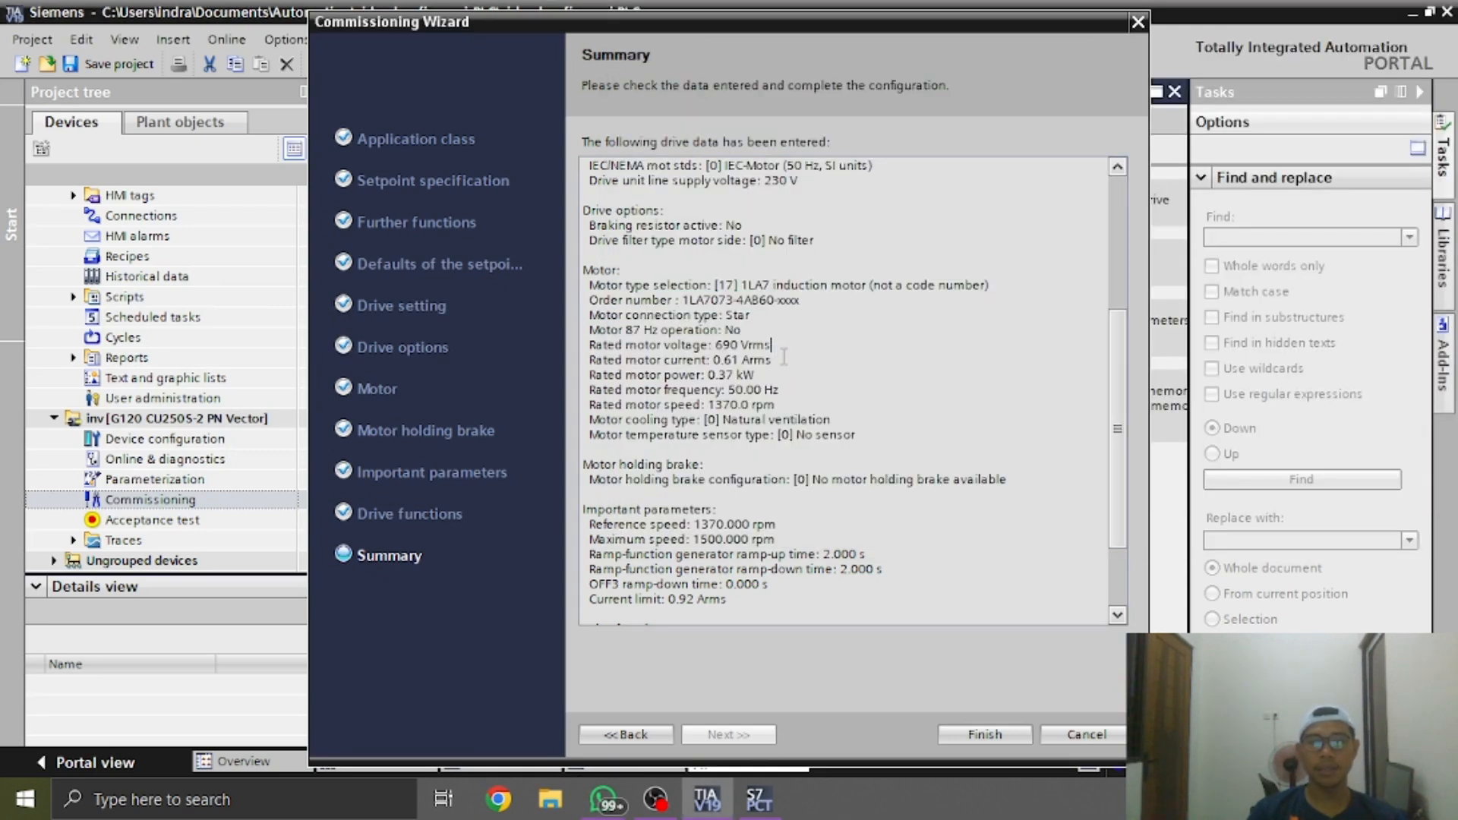
Recheck the 50 Hz and 60 Hz motor ratings on the WhatsApp nameplate photo and return to the commissioning summary in TIA Portal
{"action": "key", "text": "alt+Tab"}
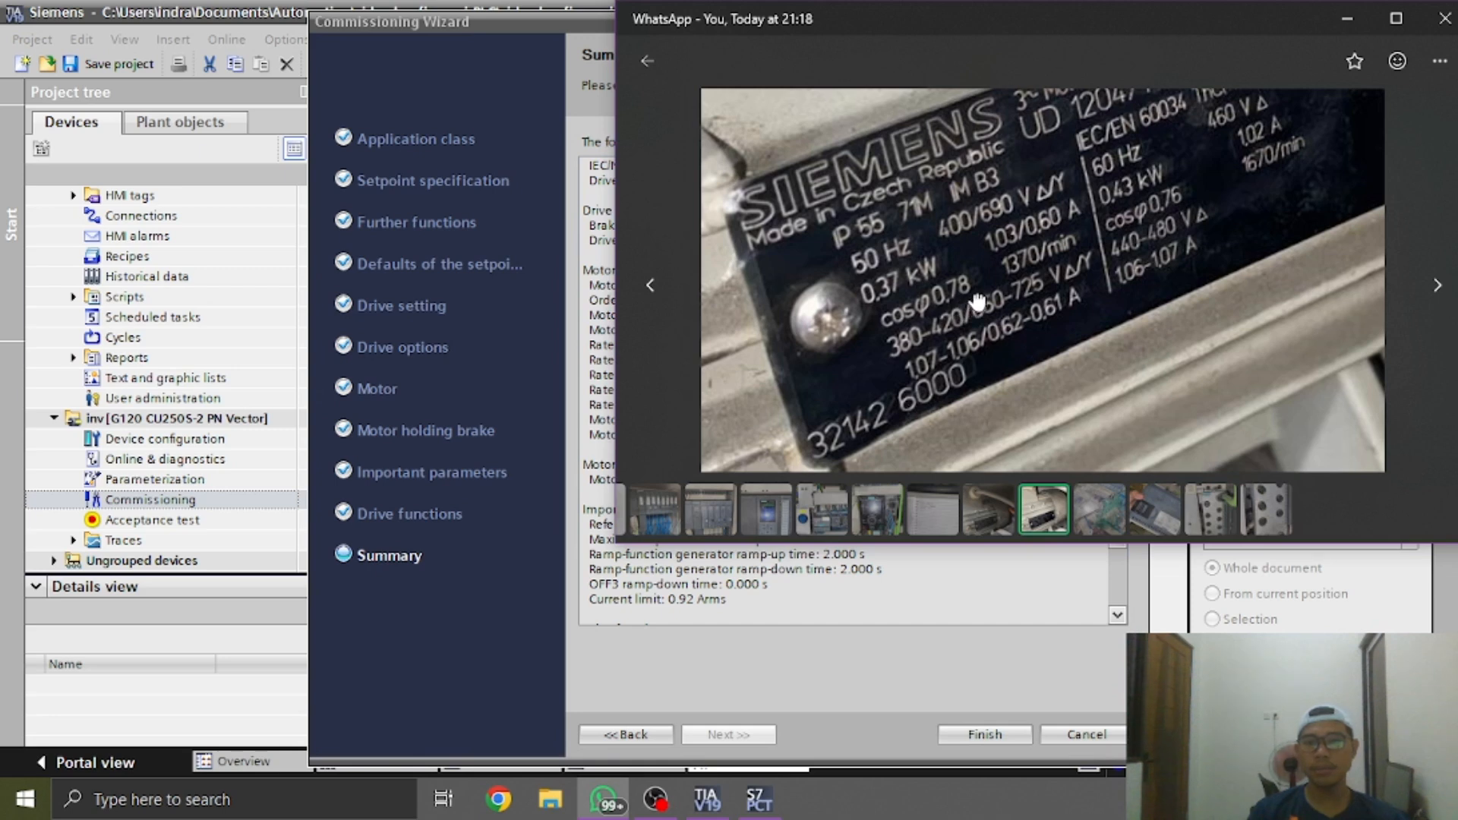
{"action": "left_click_drag", "start_coordinate": [1002, 325], "coordinate": [980, 334]}
{"action": "left_click_drag", "start_coordinate": [1071, 325], "coordinate": [933, 402]}
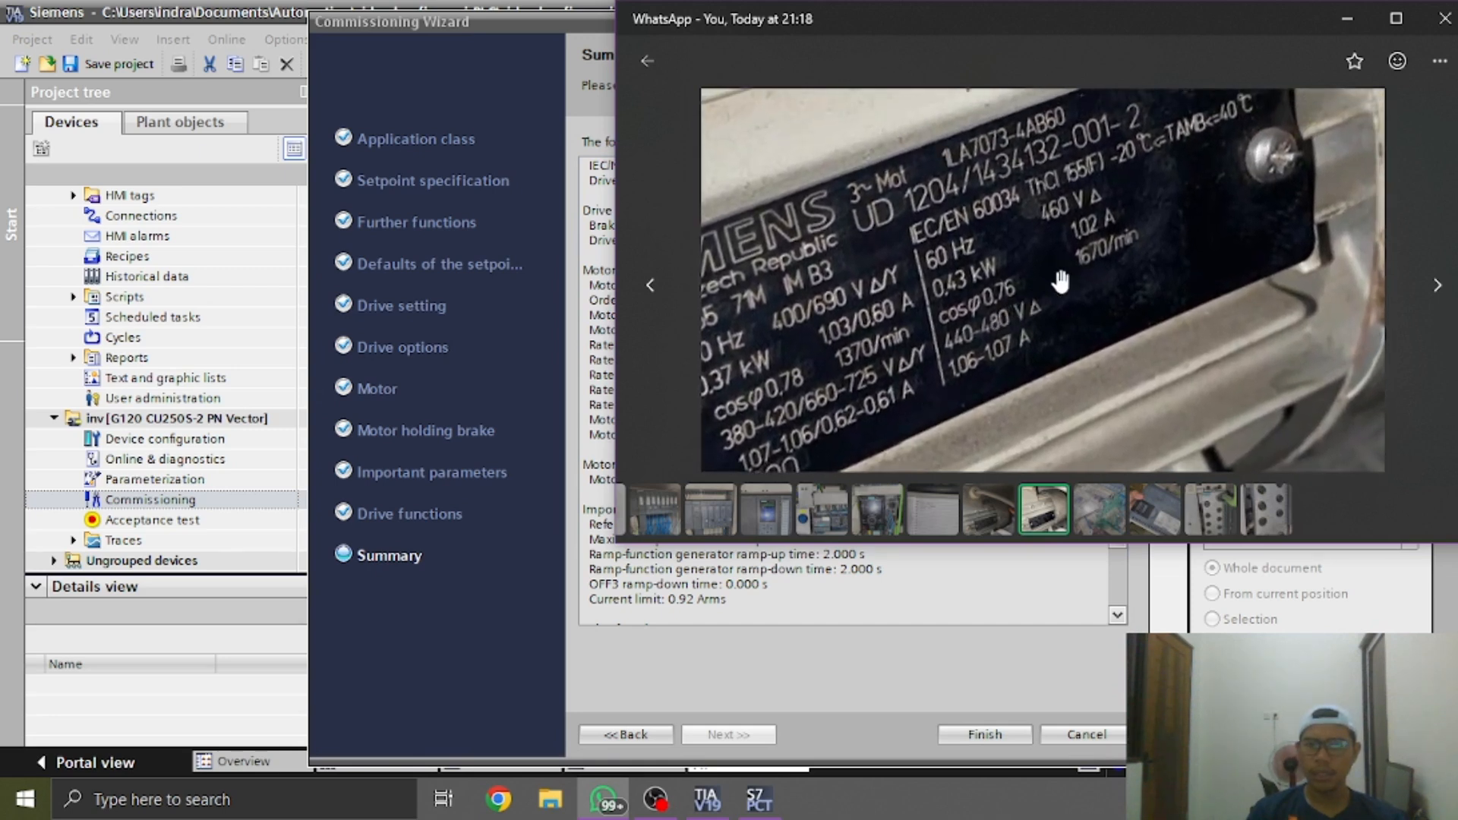
{"action": "left_click_drag", "start_coordinate": [898, 306], "coordinate": [1046, 260]}
{"action": "key", "text": "alt+Tab"}
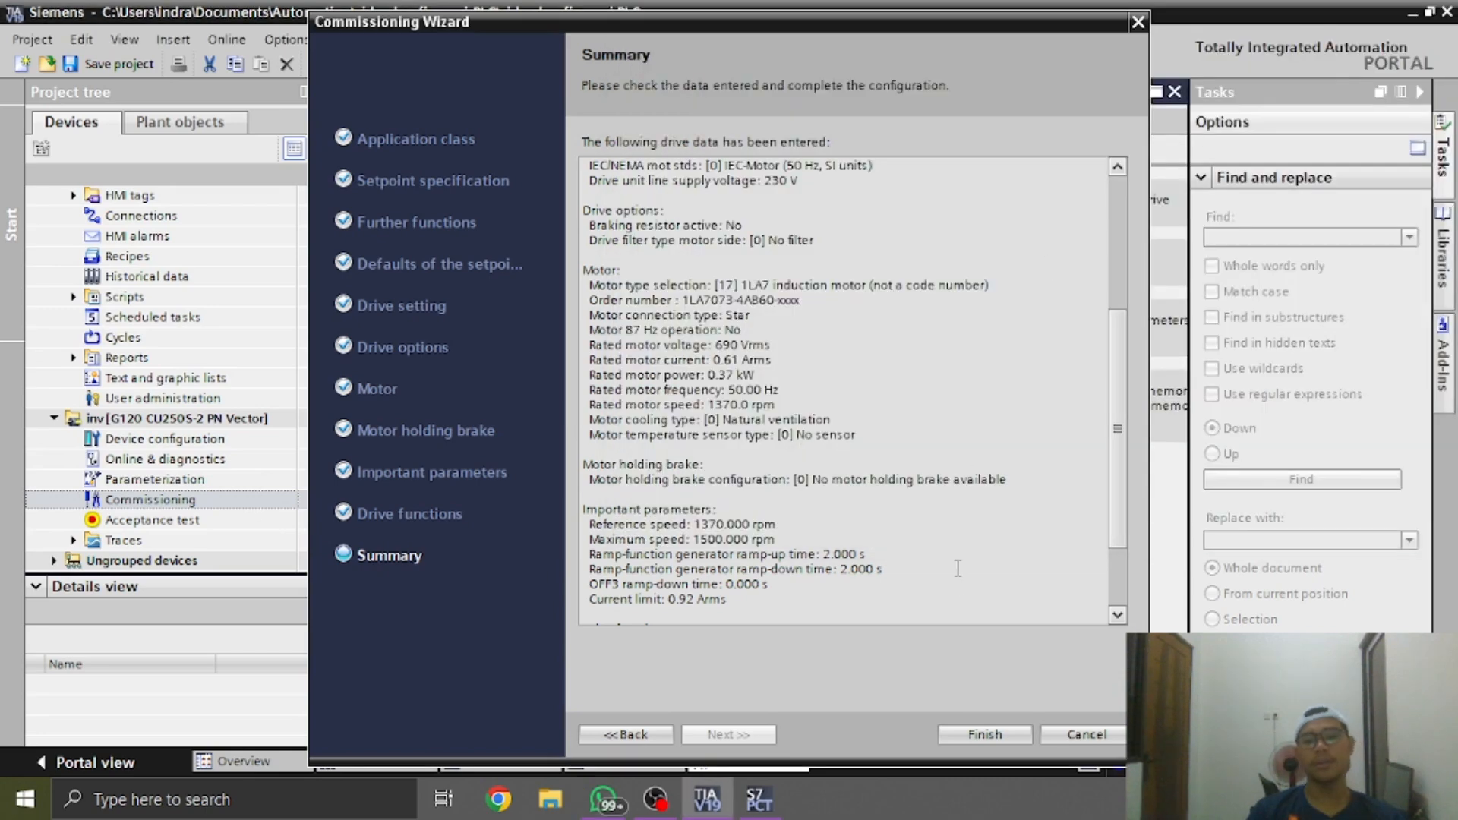
Finish the commissioning wizard for the G120 drive, return to the network view and save the project
{"action": "left_click", "coordinate": [994, 738]}
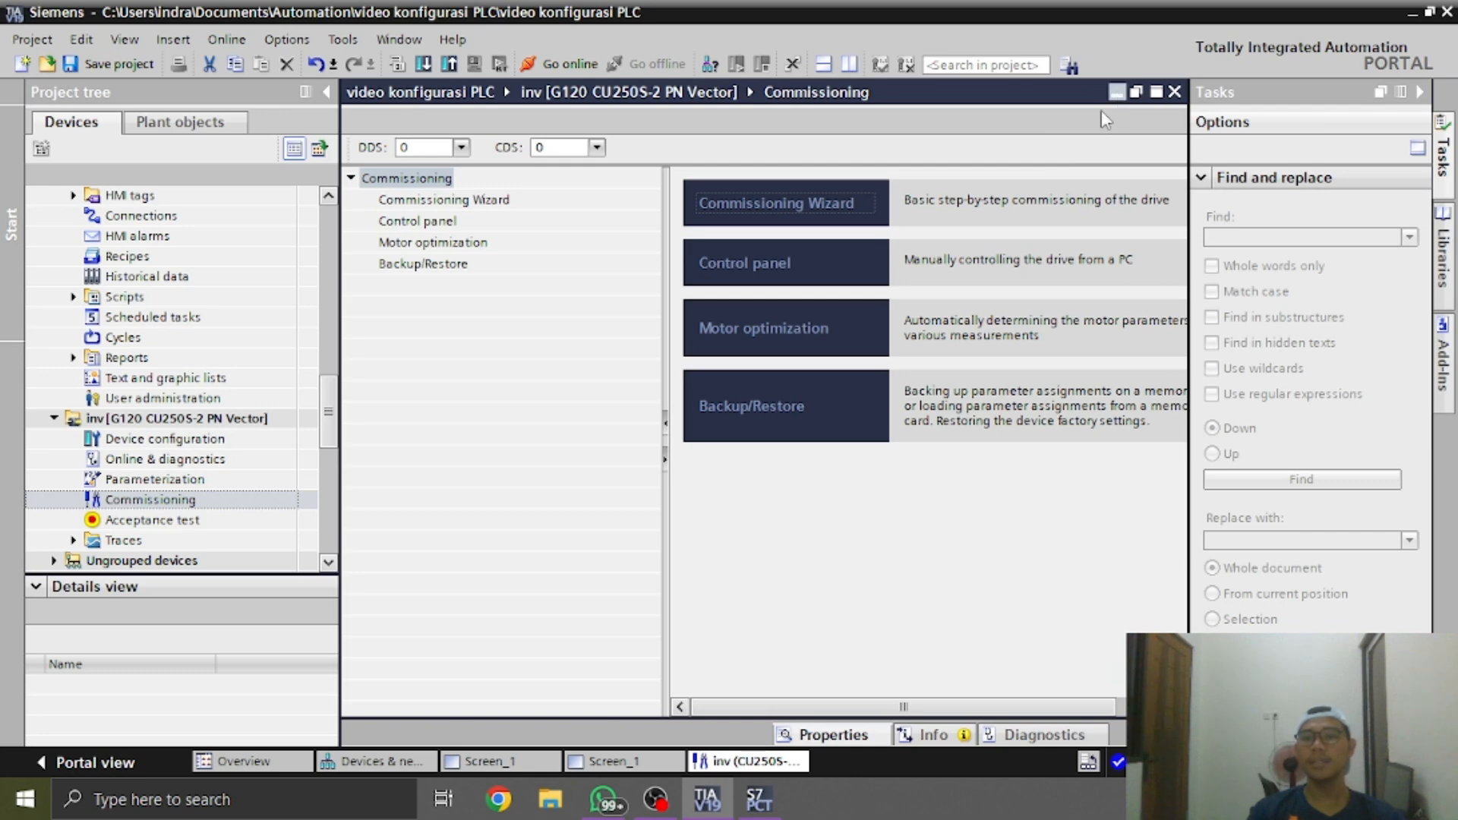
{"action": "left_click", "coordinate": [1116, 93]}
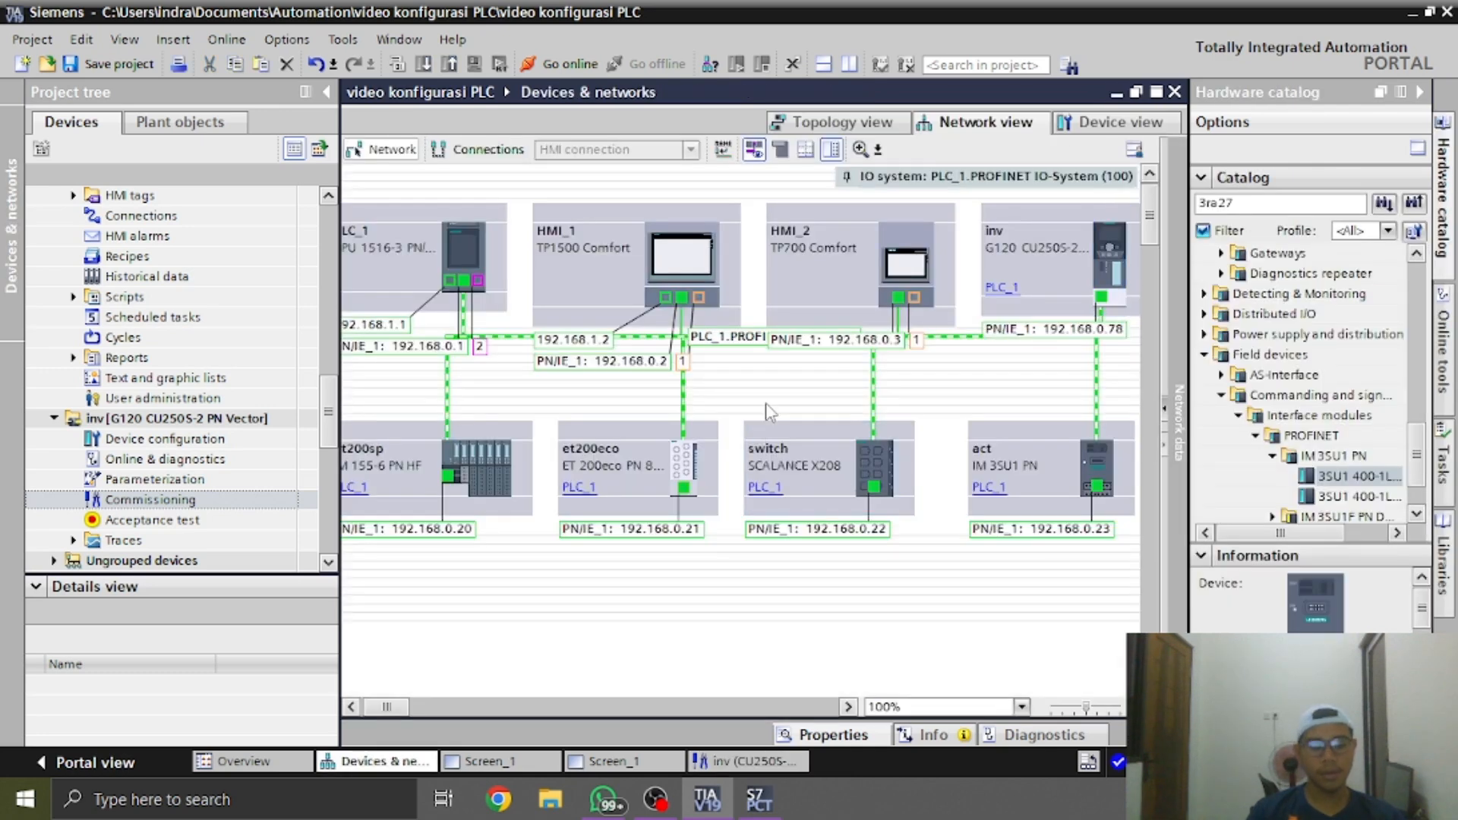
{"action": "left_click", "coordinate": [70, 62]}
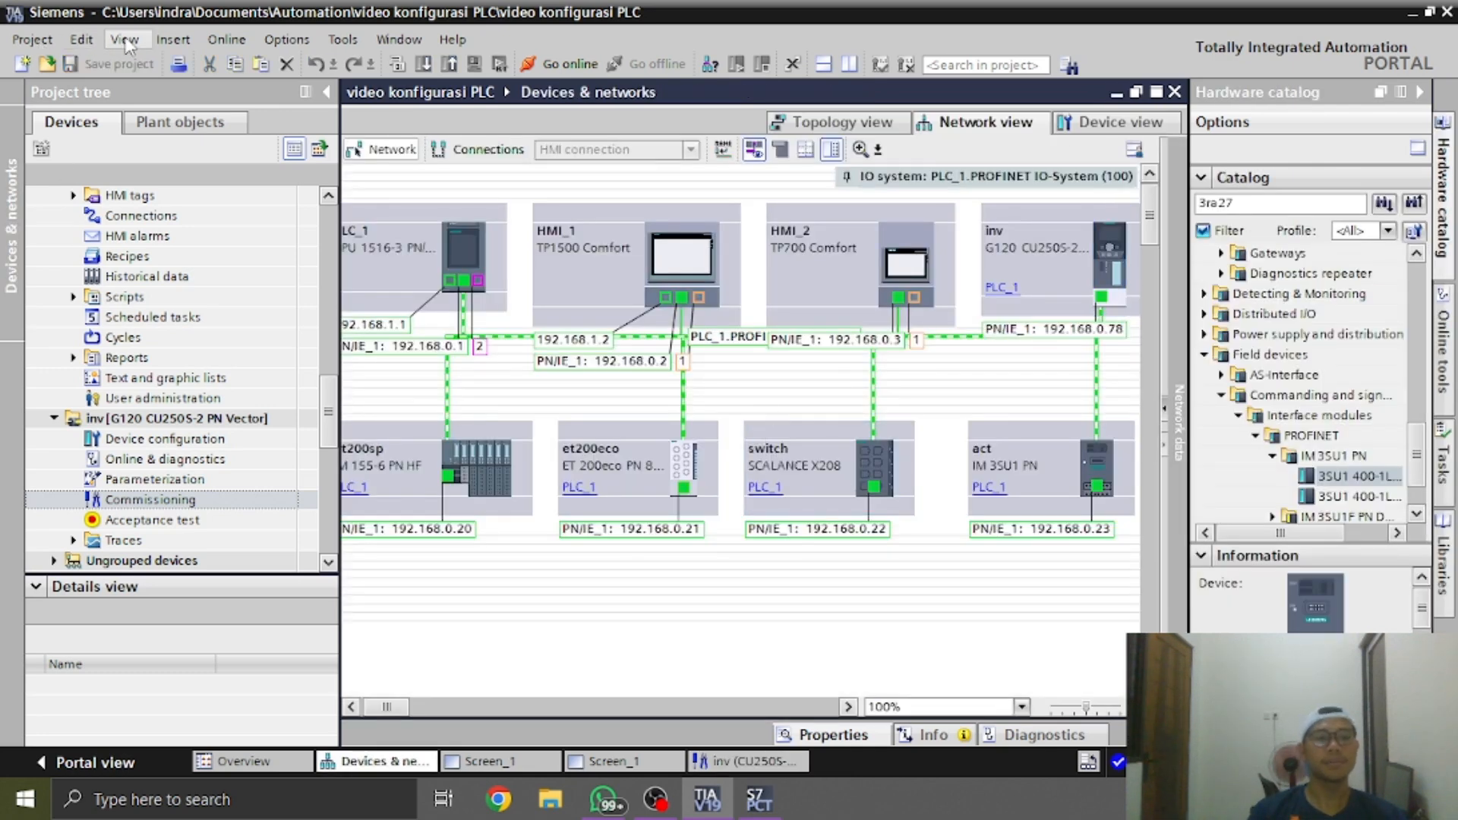
{"action": "left_click", "coordinate": [45, 38]}
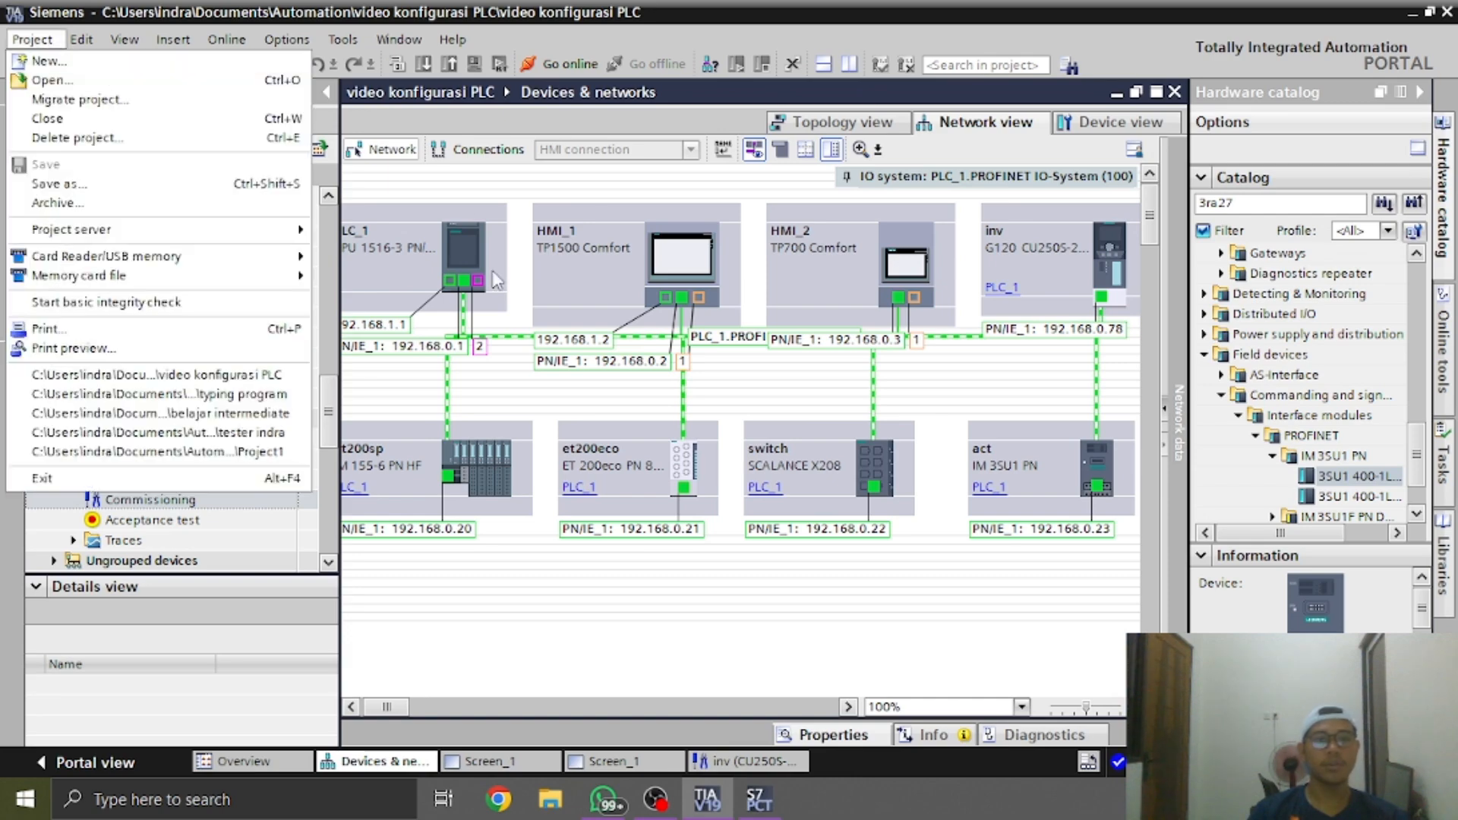
{"action": "left_click_drag", "start_coordinate": [697, 4], "coordinate": [950, 6]}
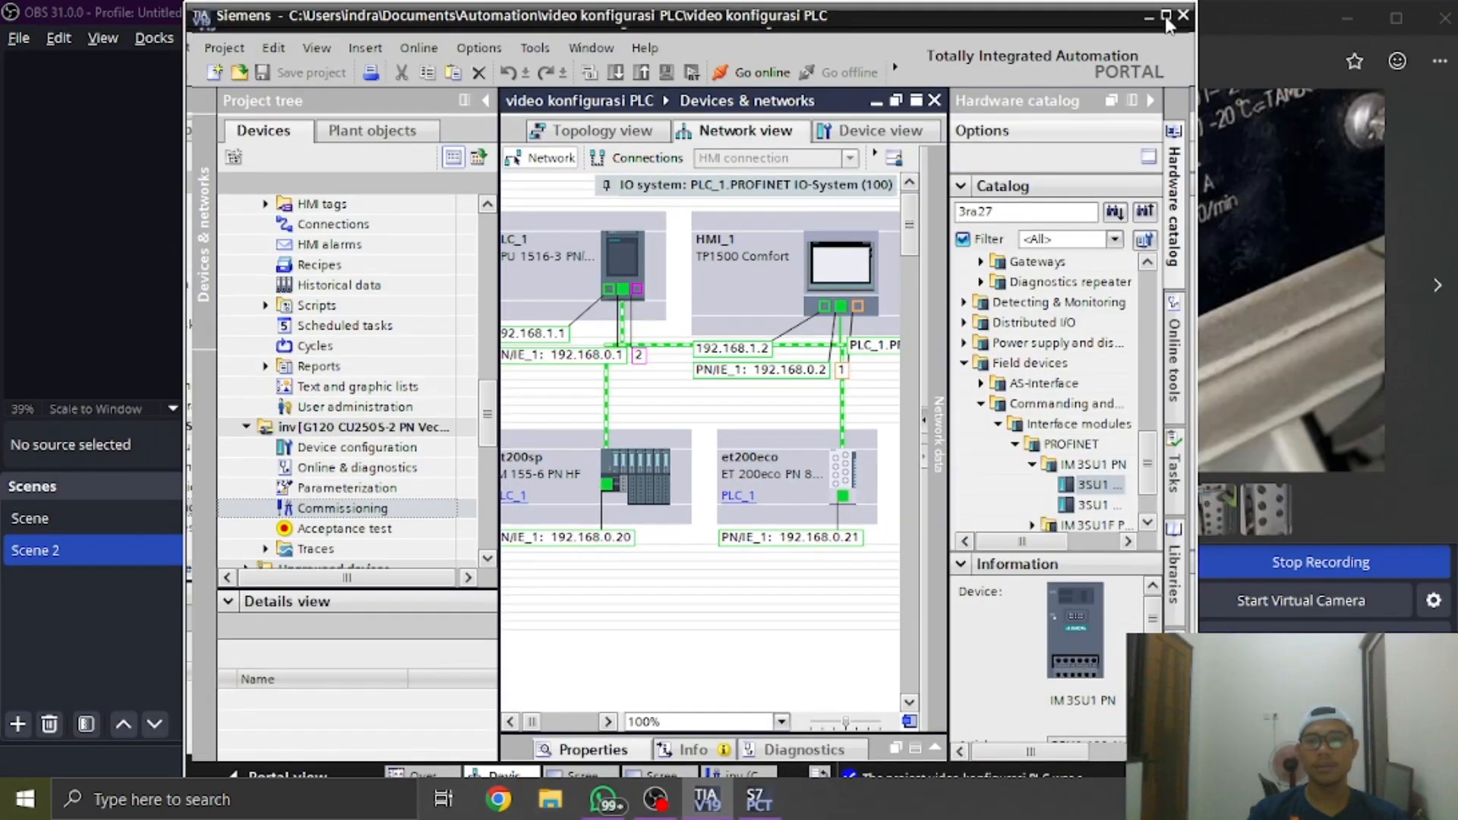
{"action": "left_click", "coordinate": [1166, 18]}
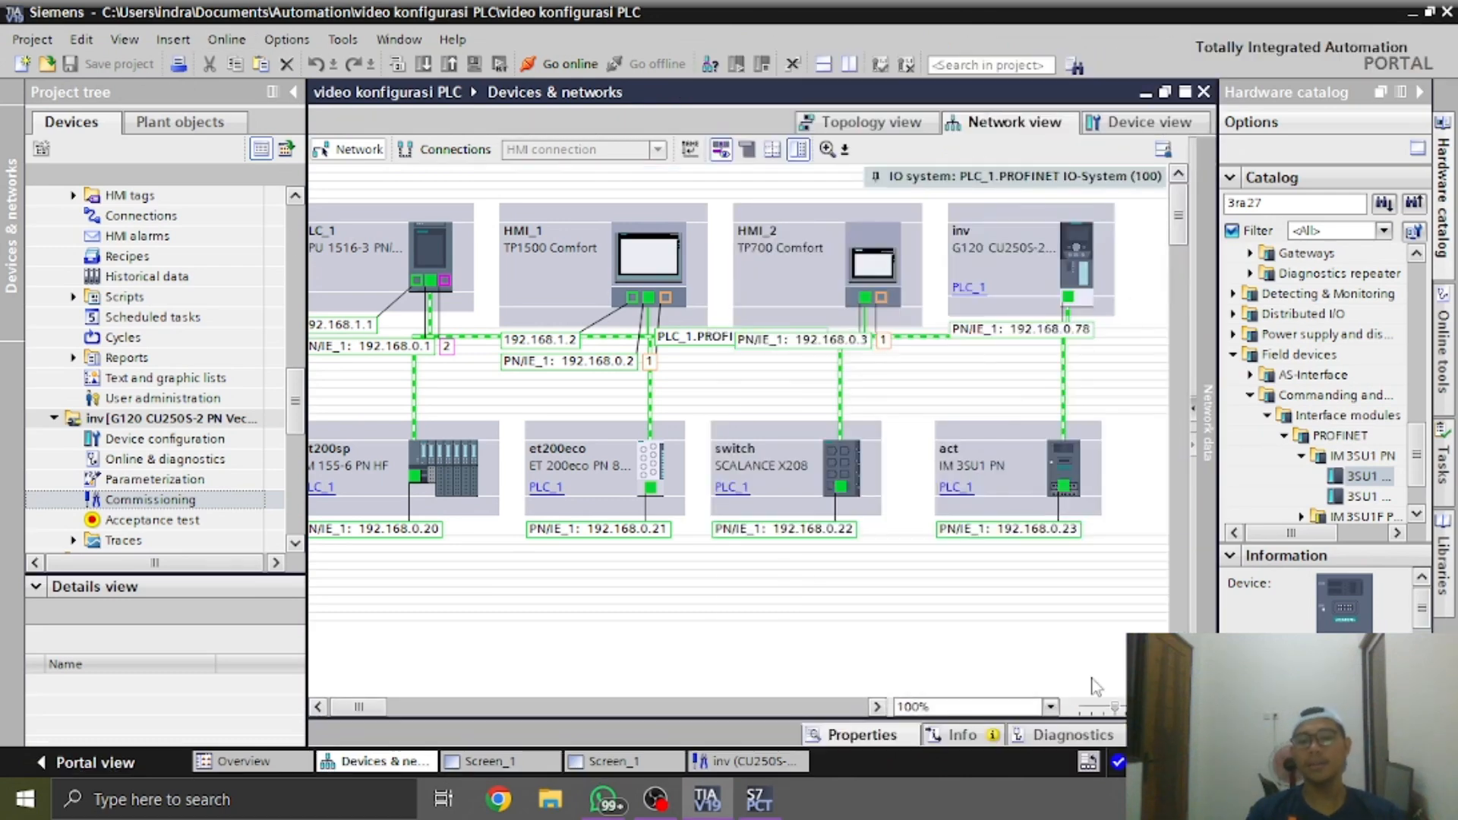
{"action": "mouse_move", "coordinate": [375, 706]}
{"action": "left_mouse_down"}
{"action": "mouse_move", "coordinate": [434, 706]}
{"action": "mouse_move", "coordinate": [358, 707]}
{"action": "left_mouse_up"}
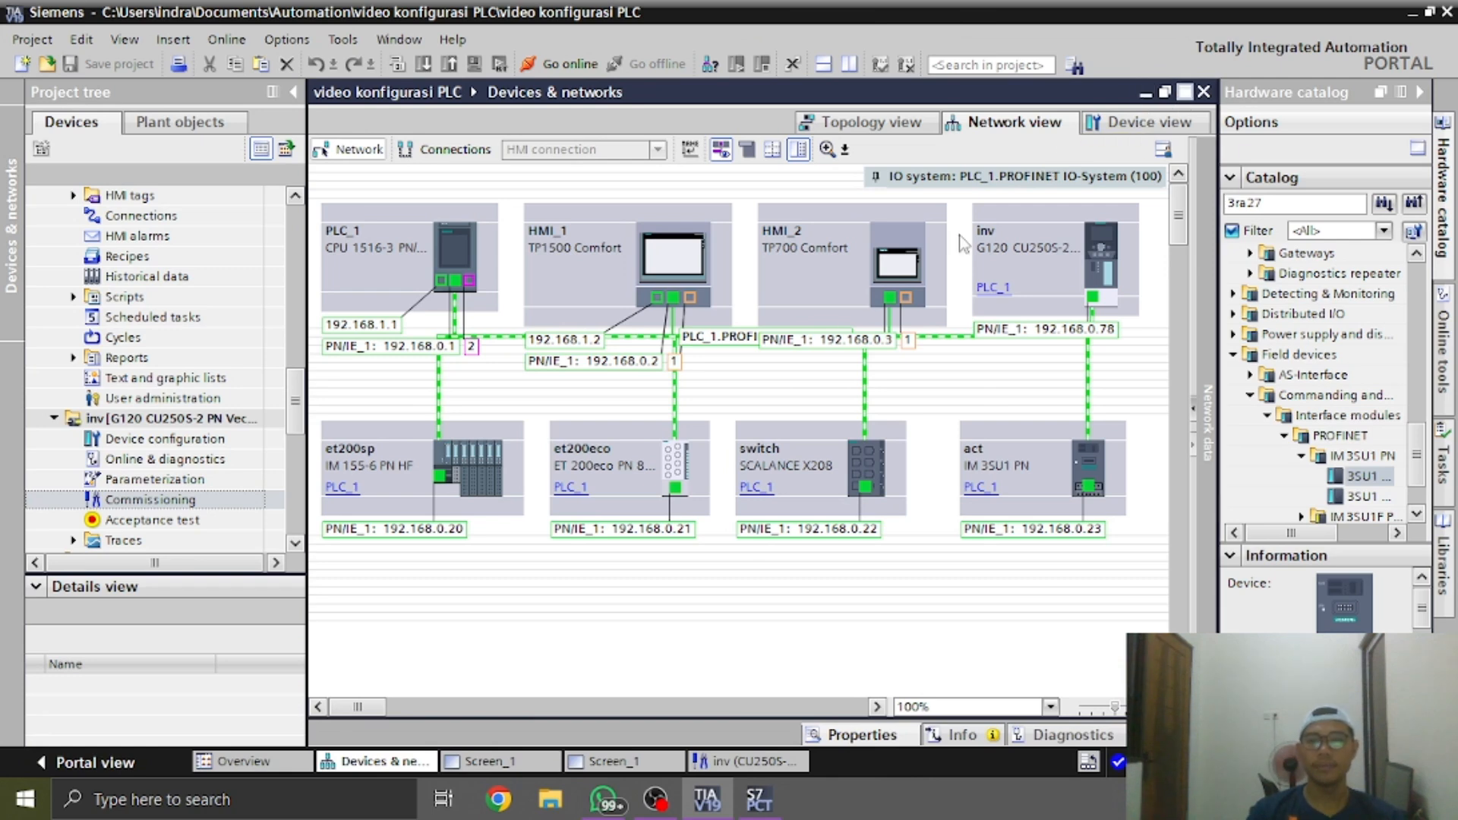
{"action": "left_click", "coordinate": [1185, 92]}
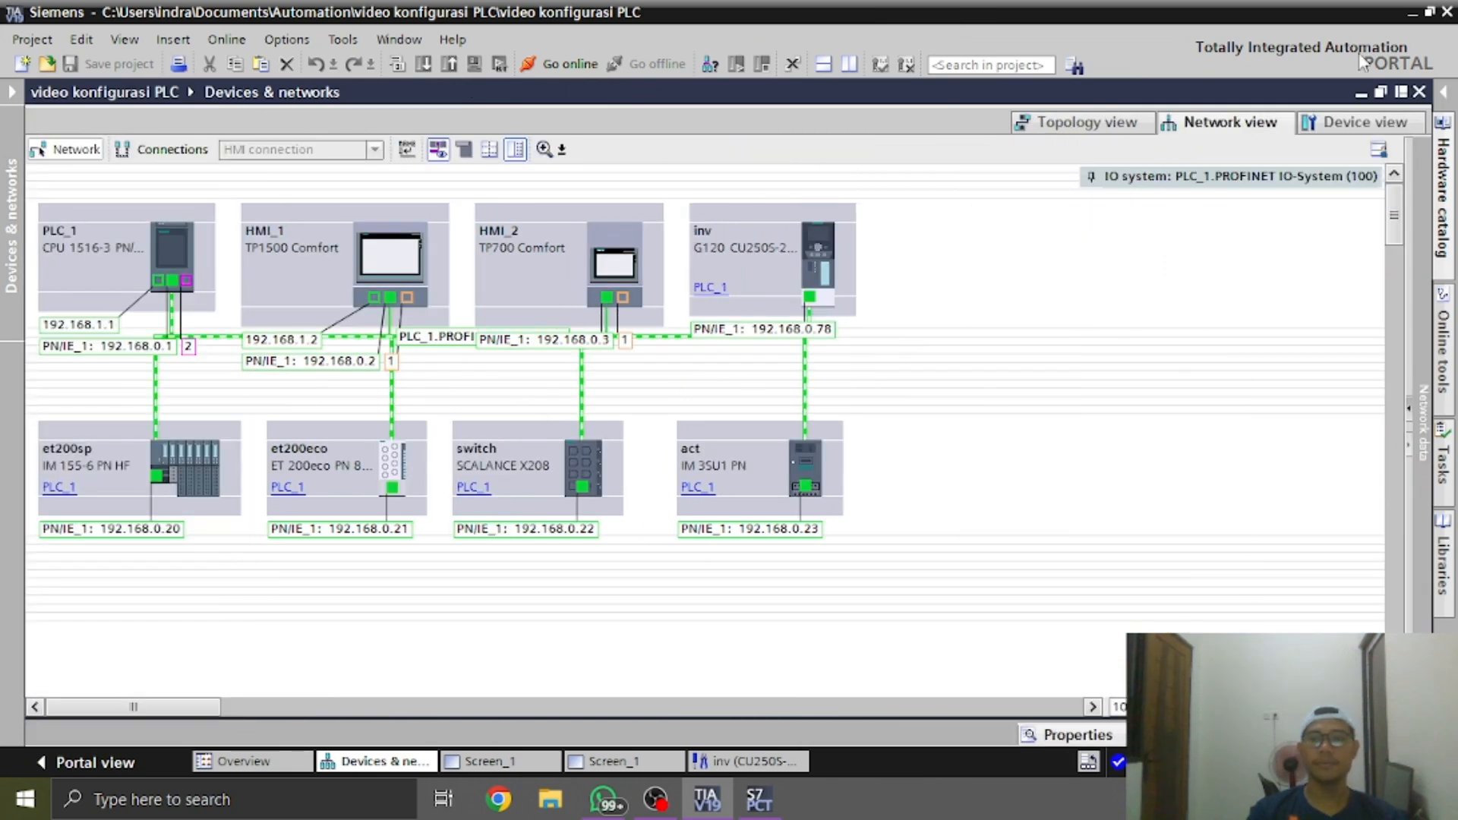
{"action": "left_click", "coordinate": [1399, 92]}
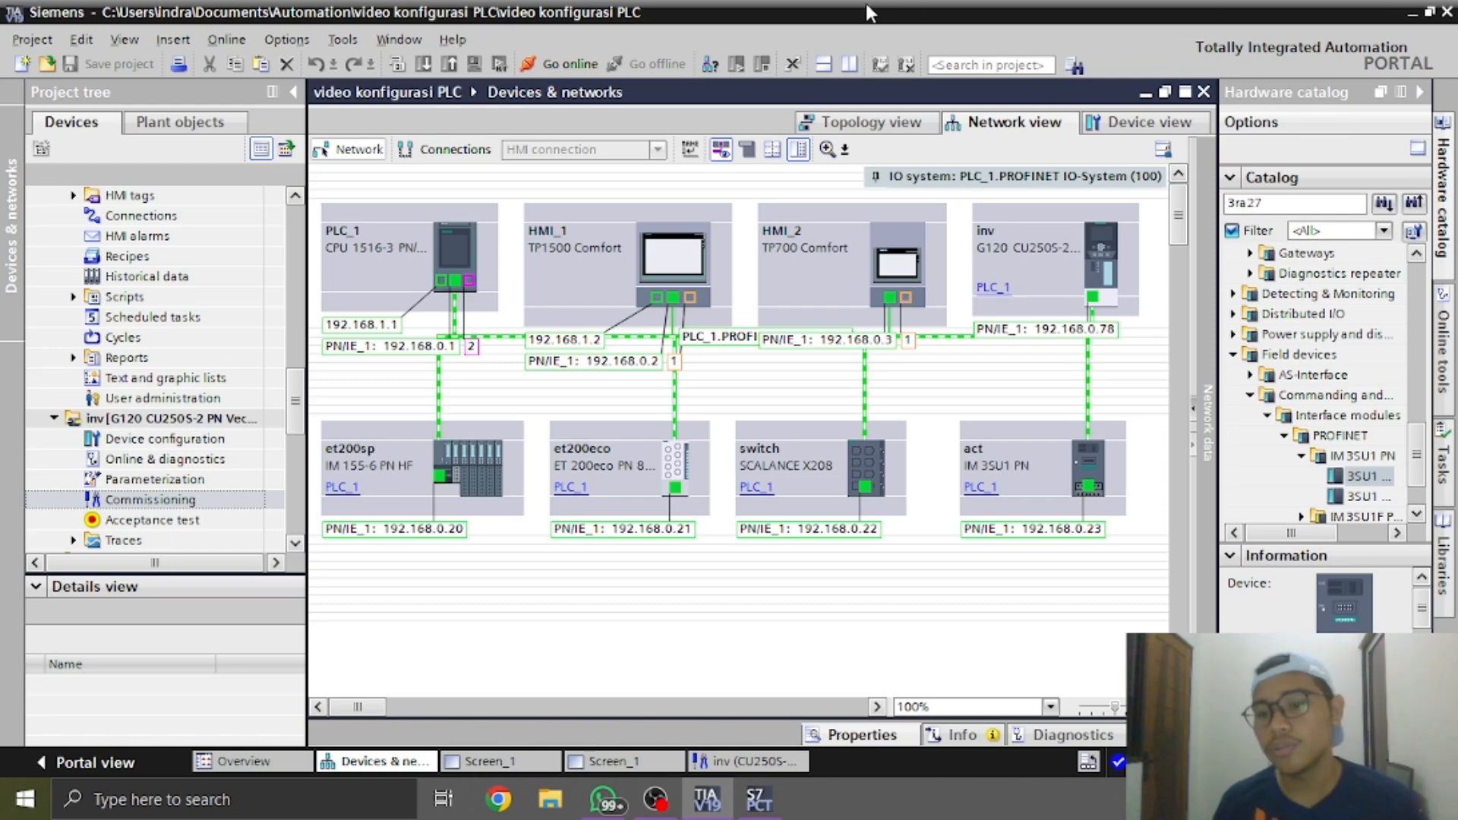
{"action": "key", "text": "alt+Tab"}
{"action": "key", "text": "alt+Tab"}
{"action": "key", "text": "alt+Tab"}
{"action": "key", "text": "alt+Tab"}
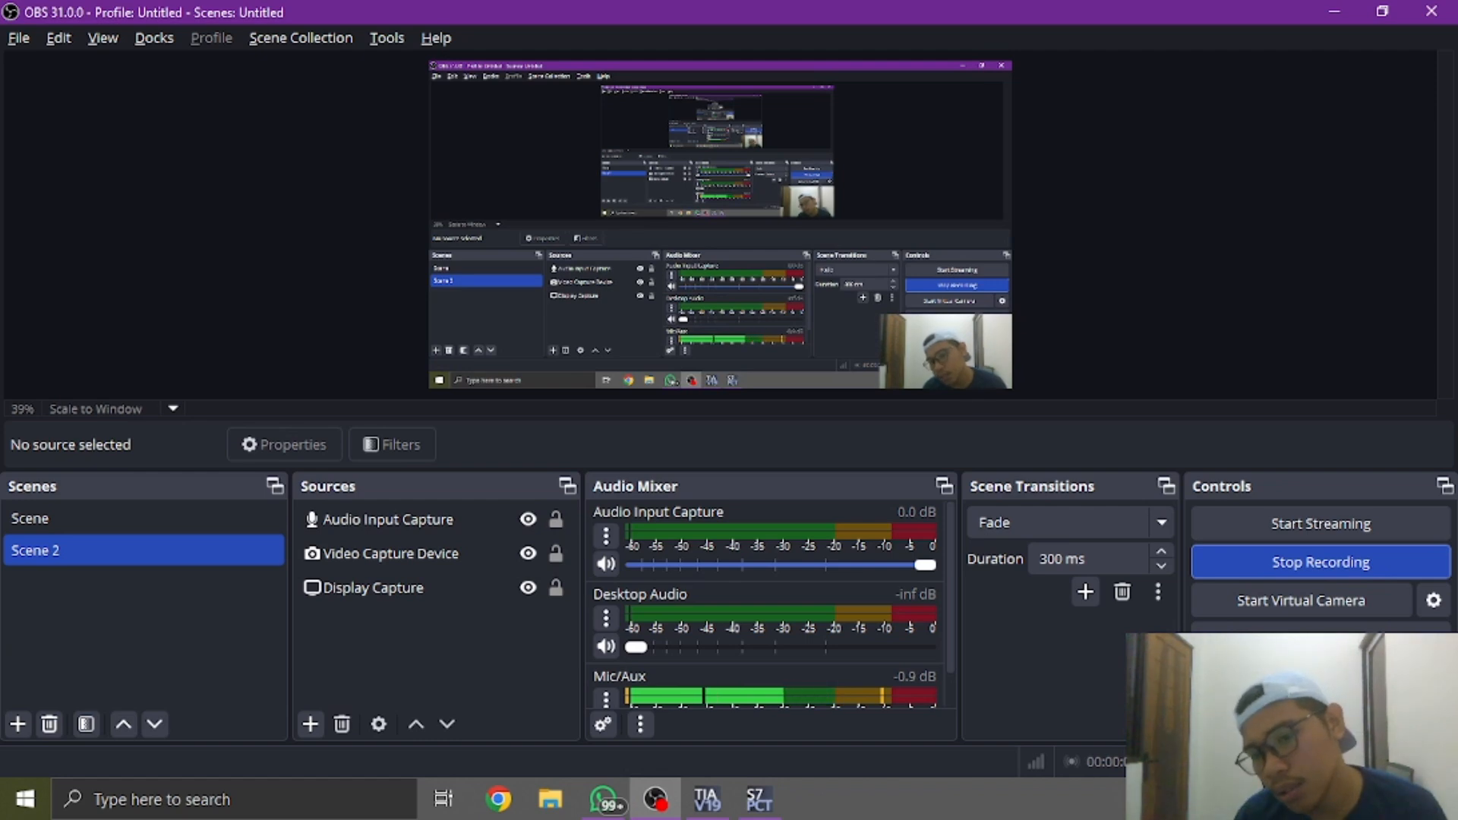
{"action": "key", "text": "alt+Tab"}
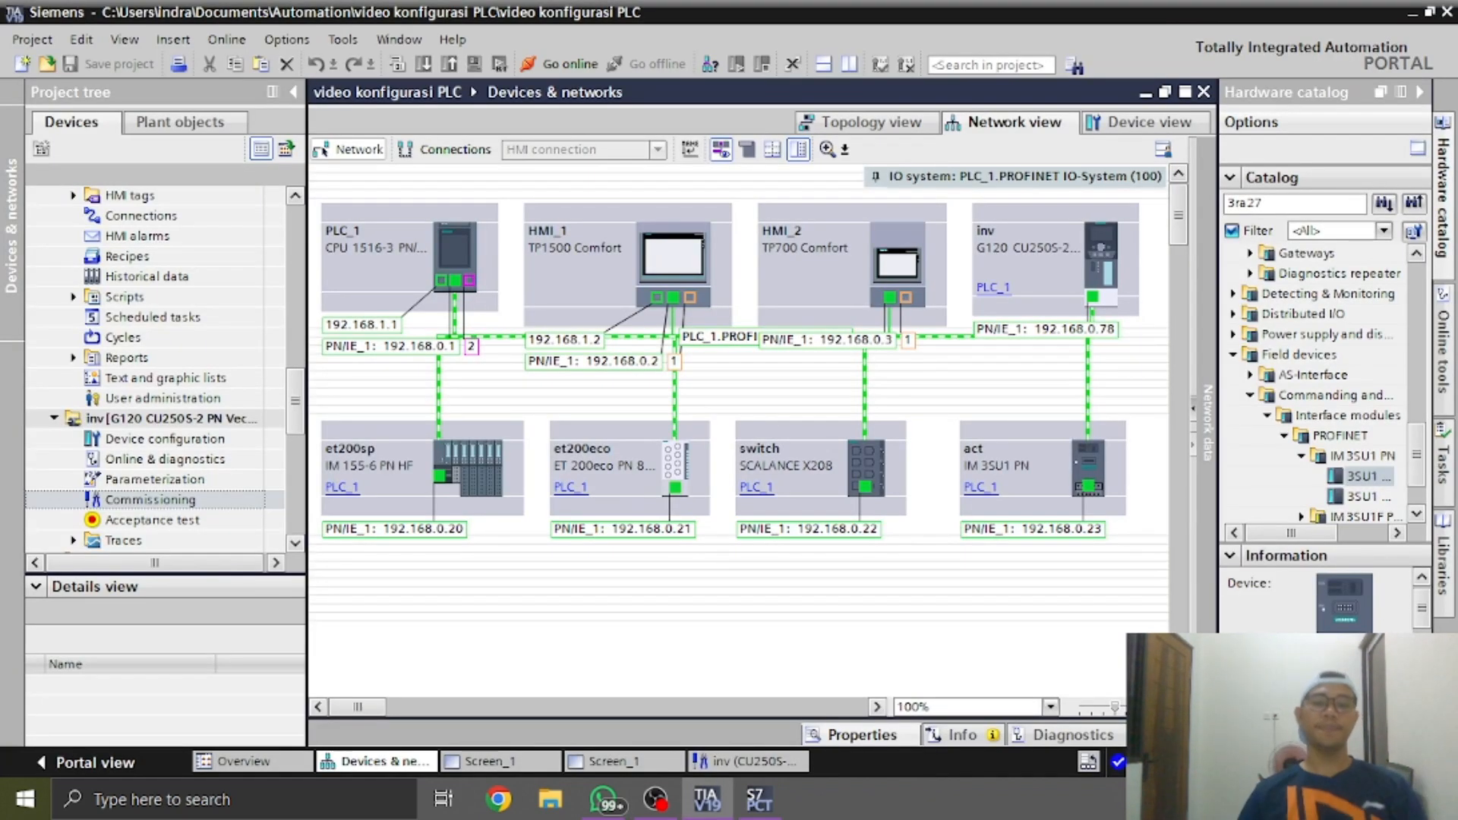
Review the online access interfaces, the drive and PLC_1 entries in the project tree, and the PROFINET IO system in the network view
{"action": "left_click_drag", "start_coordinate": [298, 429], "coordinate": [292, 476]}
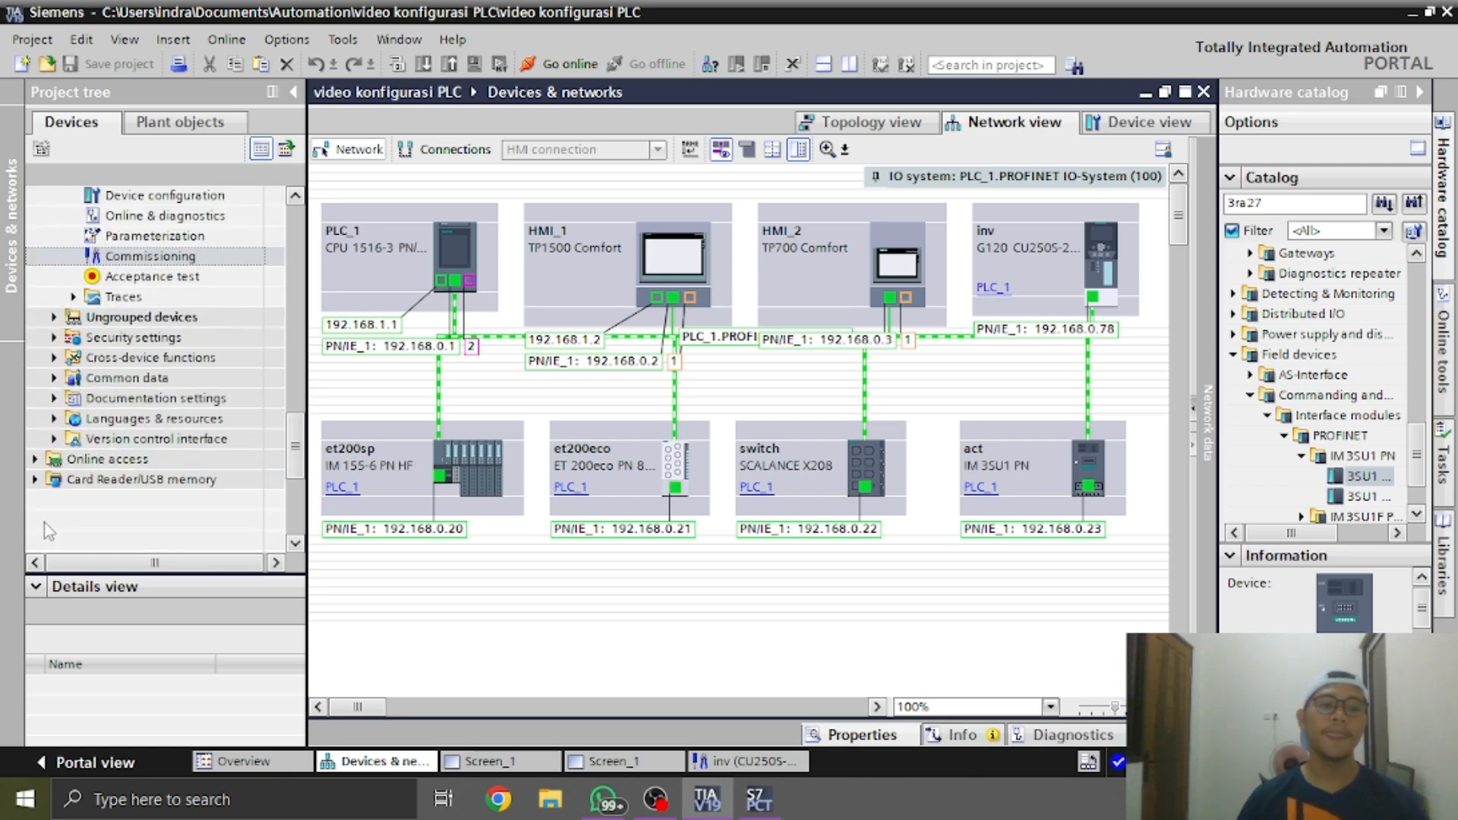
{"action": "left_click", "coordinate": [35, 459]}
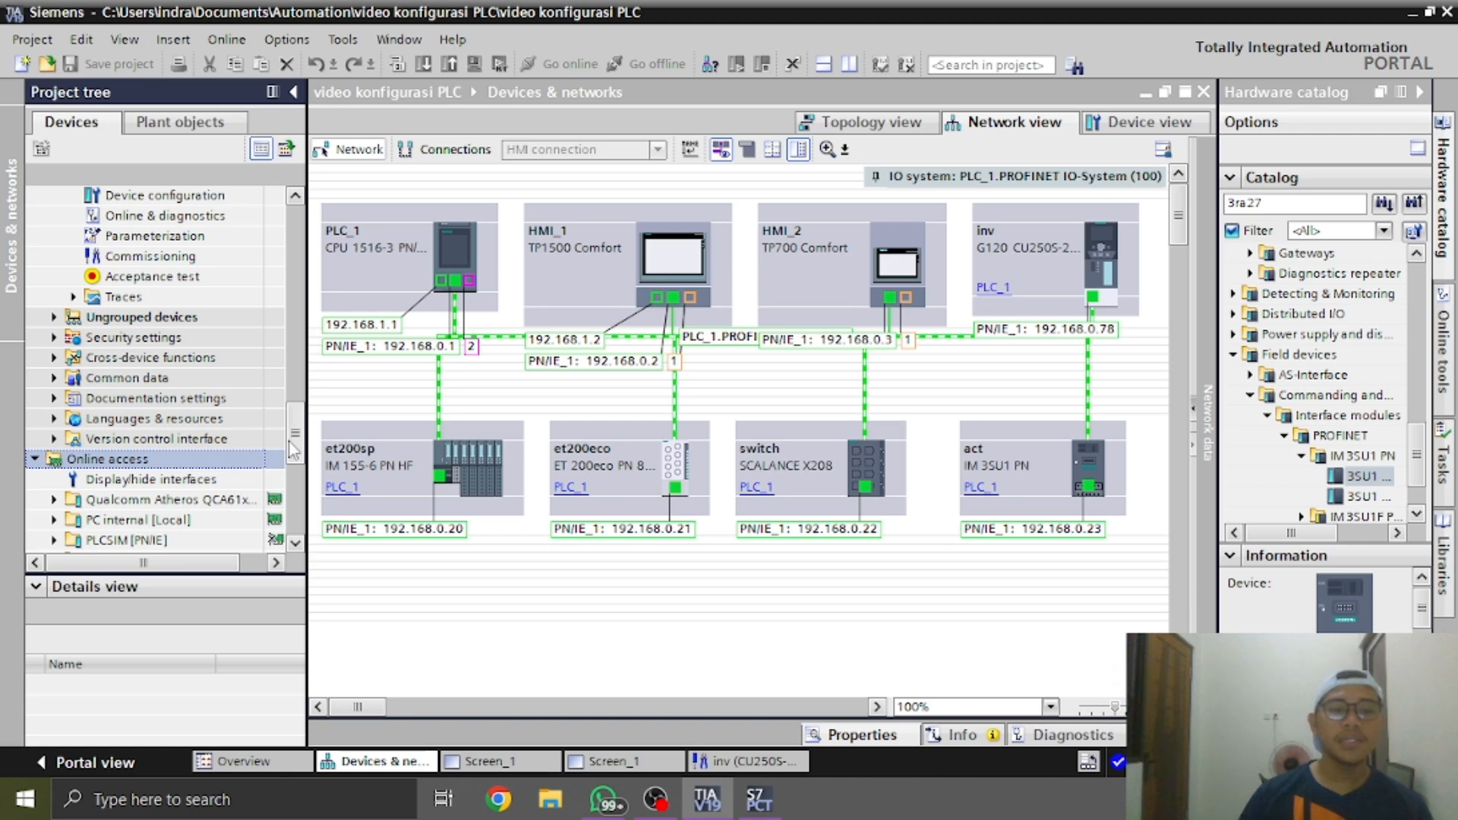
{"action": "left_click_drag", "start_coordinate": [295, 448], "coordinate": [294, 403]}
{"action": "scroll", "coordinate": [167, 475], "scroll_direction": "down", "scroll_amount": 3}
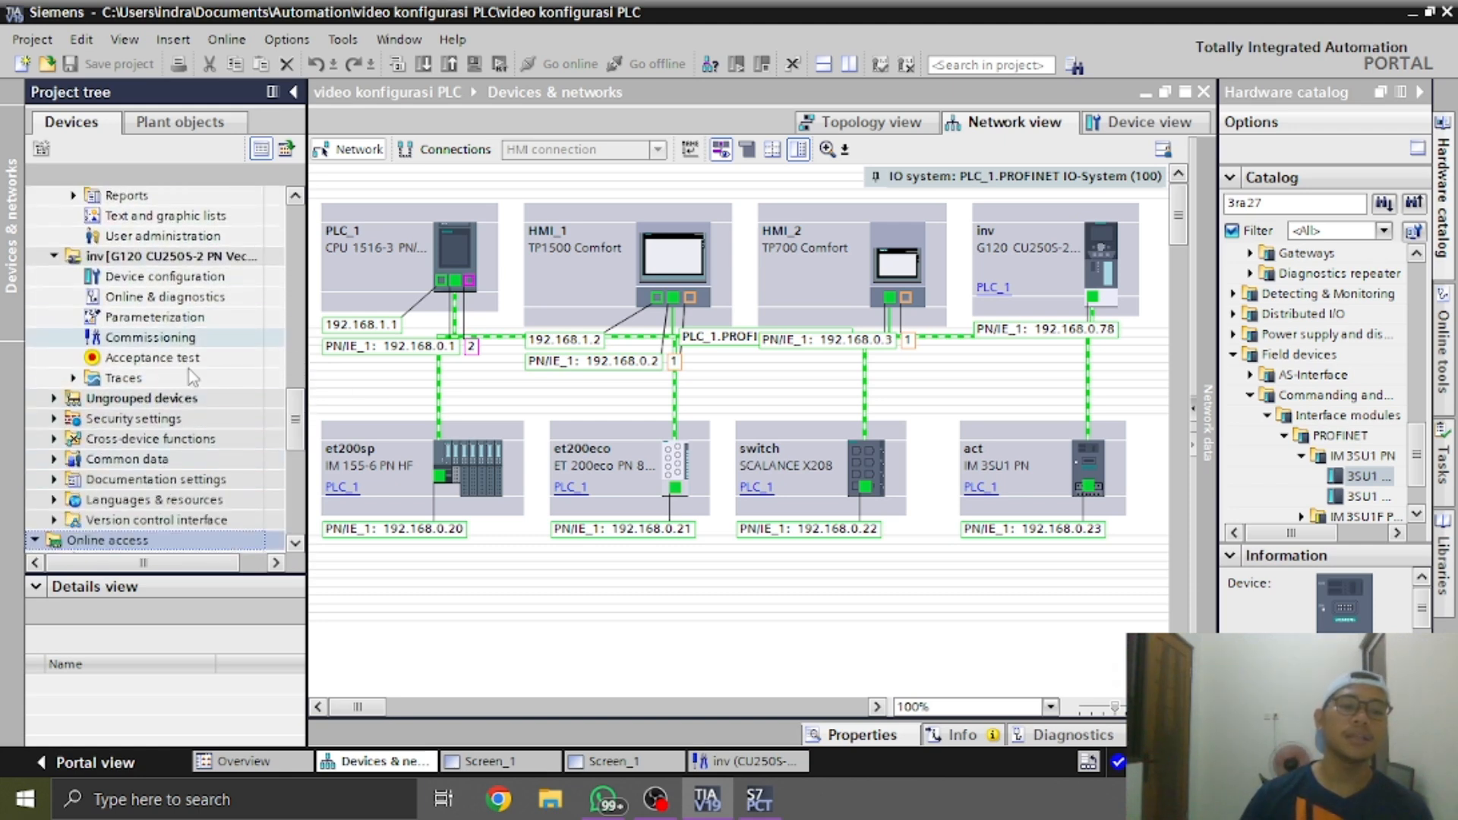
{"action": "scroll", "coordinate": [205, 448], "scroll_direction": "up", "scroll_amount": 15}
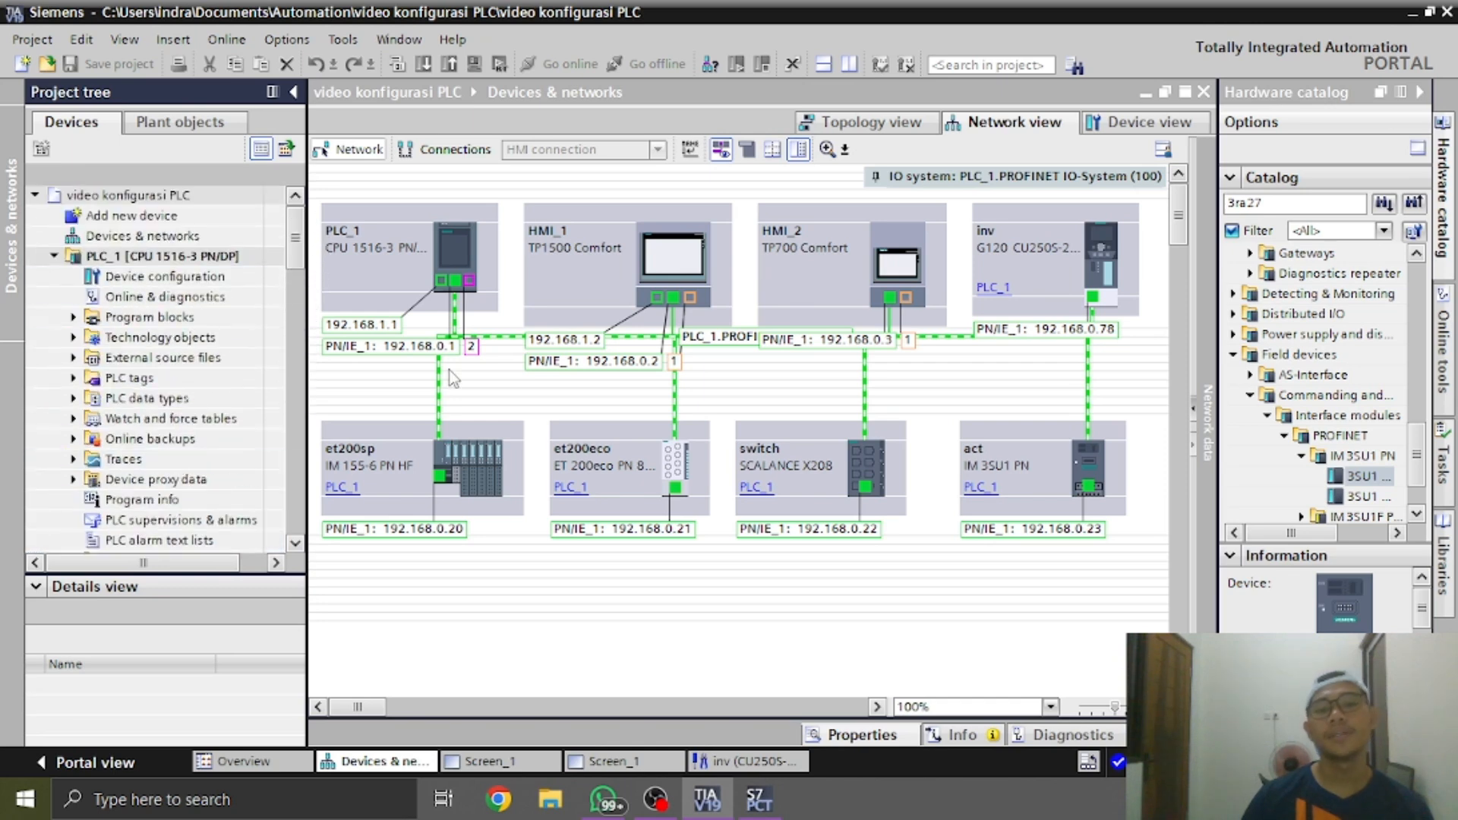
{"action": "left_click", "coordinate": [717, 336]}
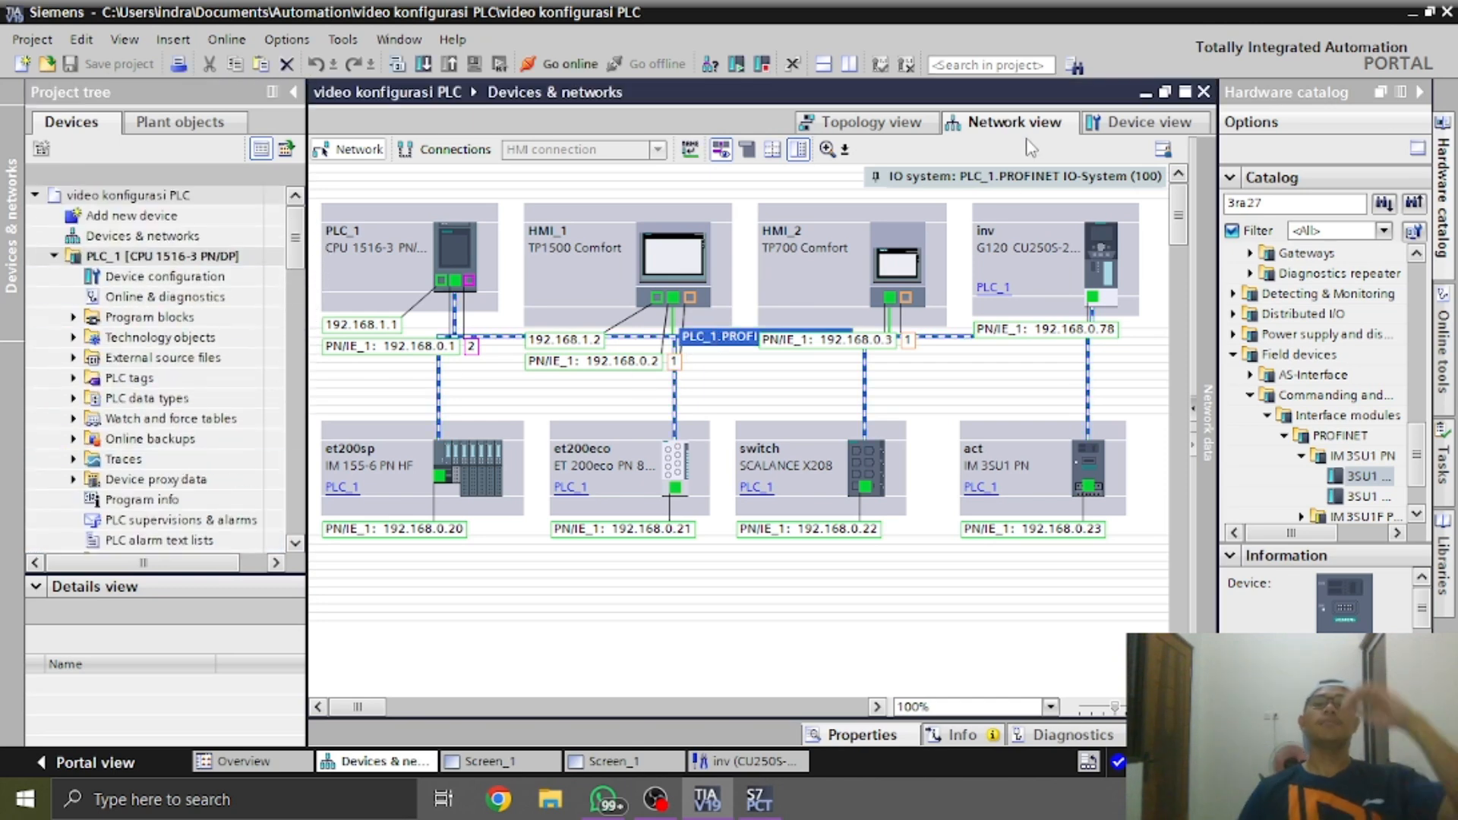
{"action": "left_click", "coordinate": [970, 388]}
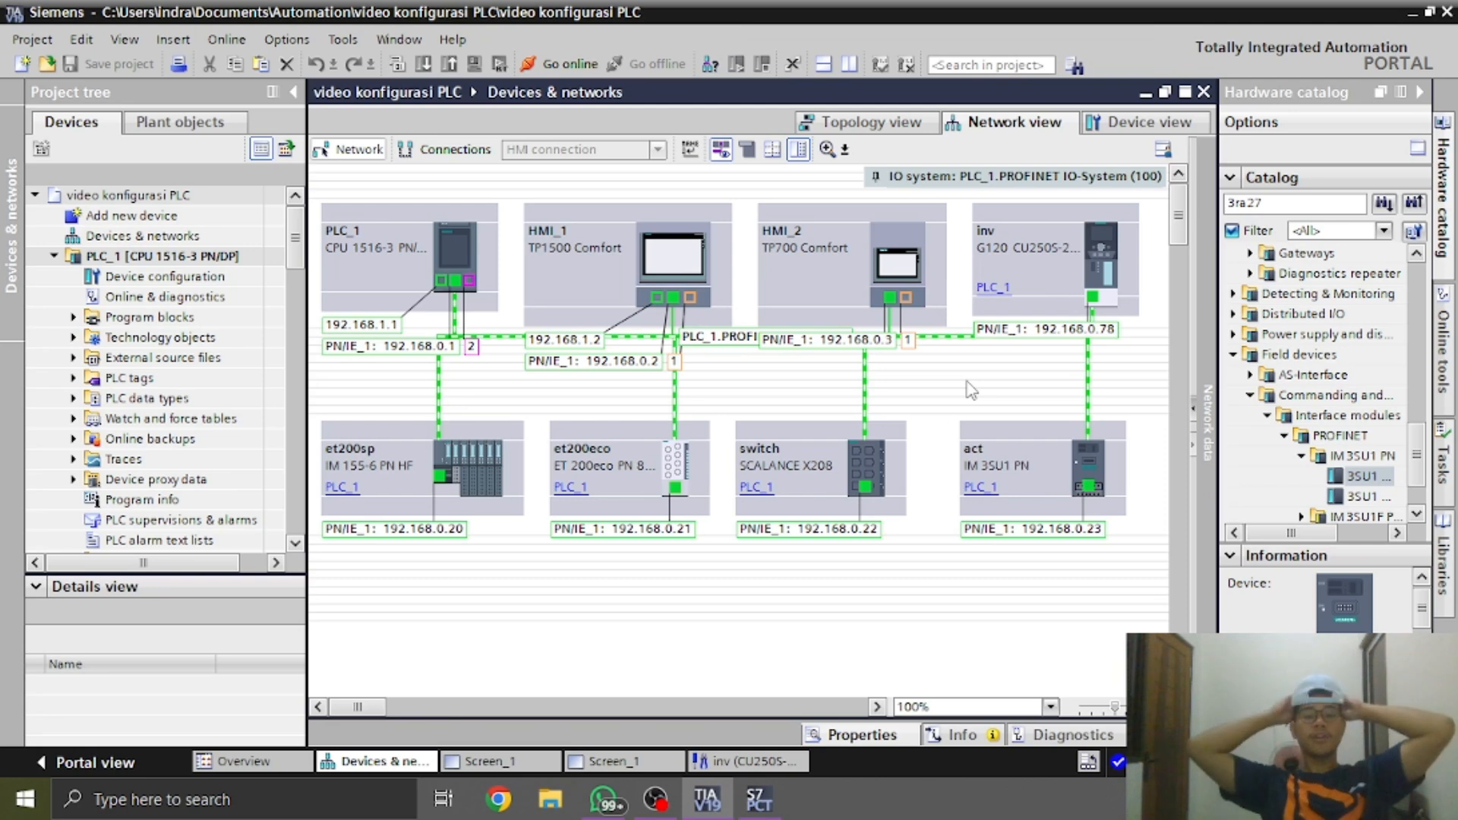